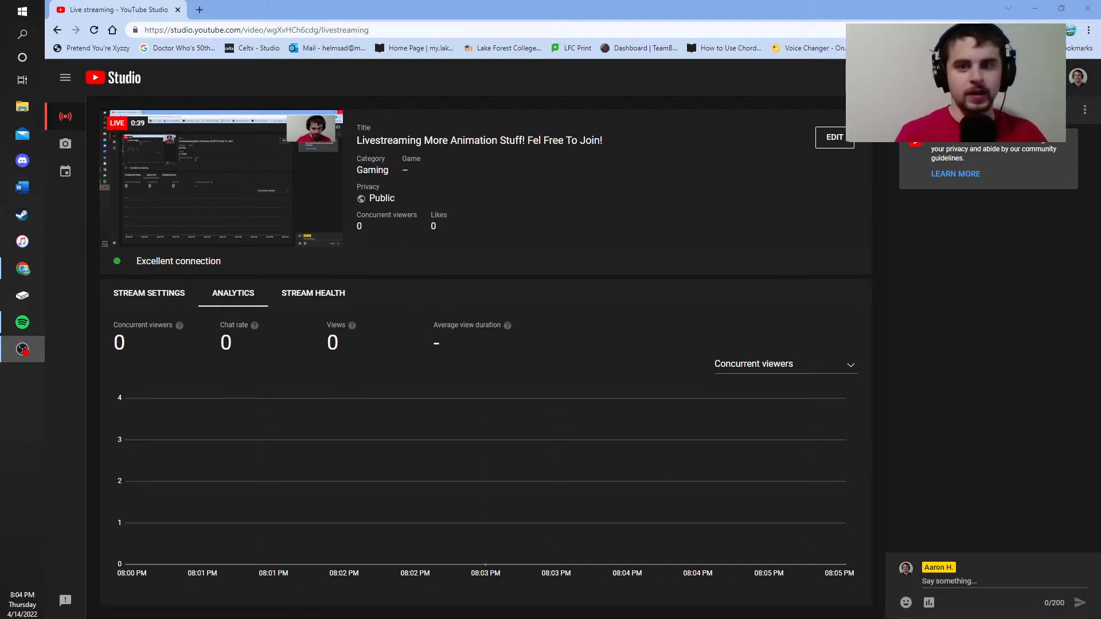
# Step: Close the browser window showing the YouTube Studio livestream page
pyautogui.click(1087, 9)
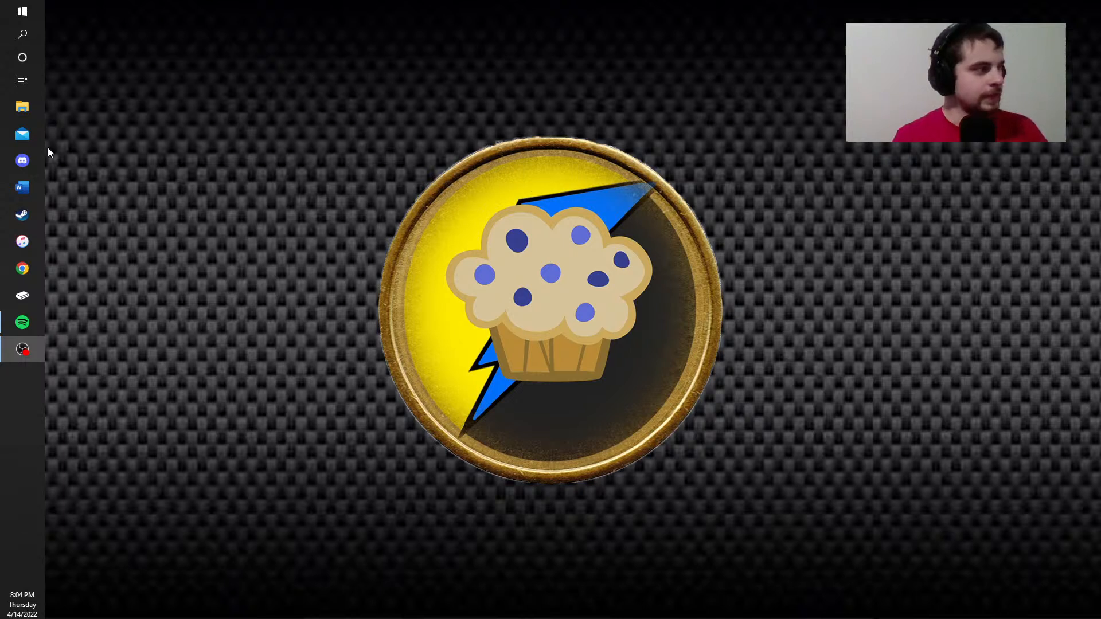
pyautogui.click(13, 11)
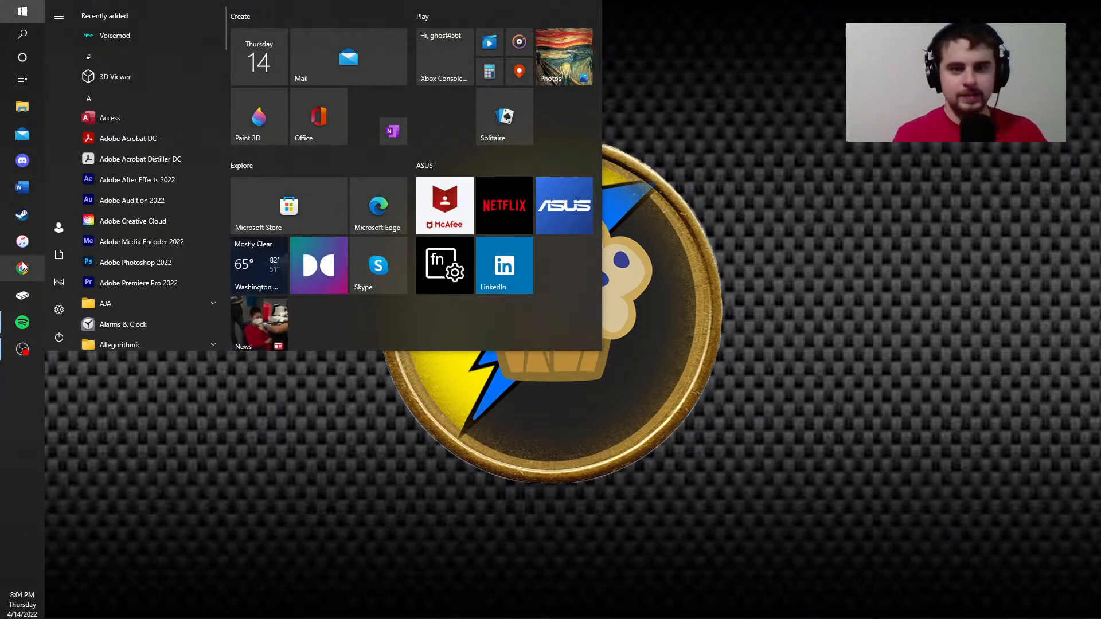
pyautogui.moveTo(49, 314)
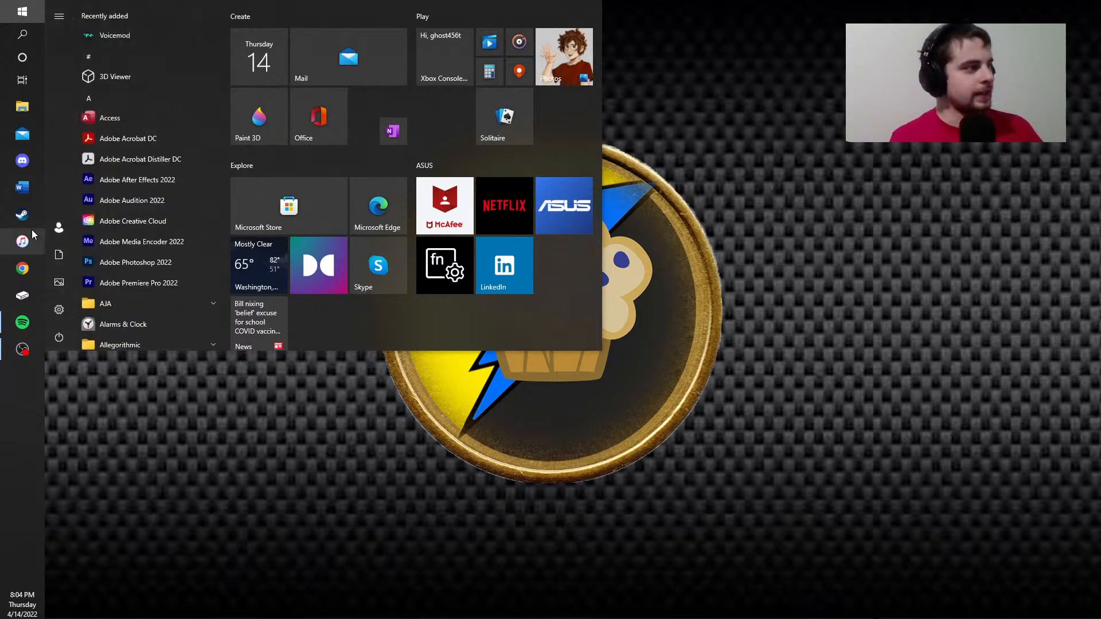
# Step: Launch maya.exe from the Autodesk\Maya2022\bin folder on the Video 2022 (D:) drive
pyautogui.click(23, 108)
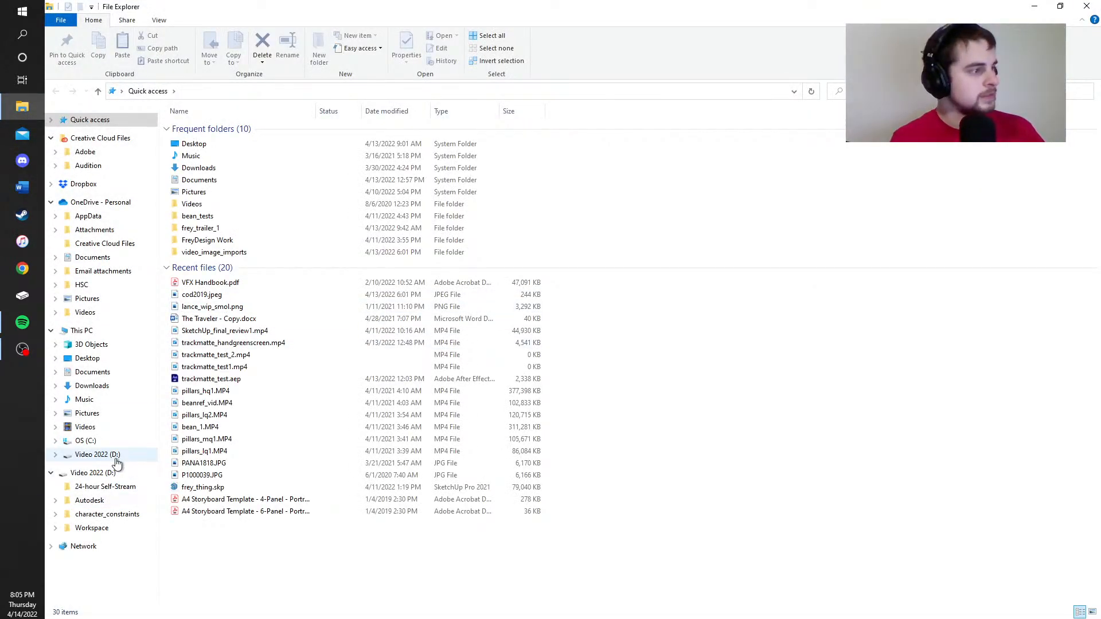
pyautogui.click(116, 459)
pyautogui.click(206, 142)
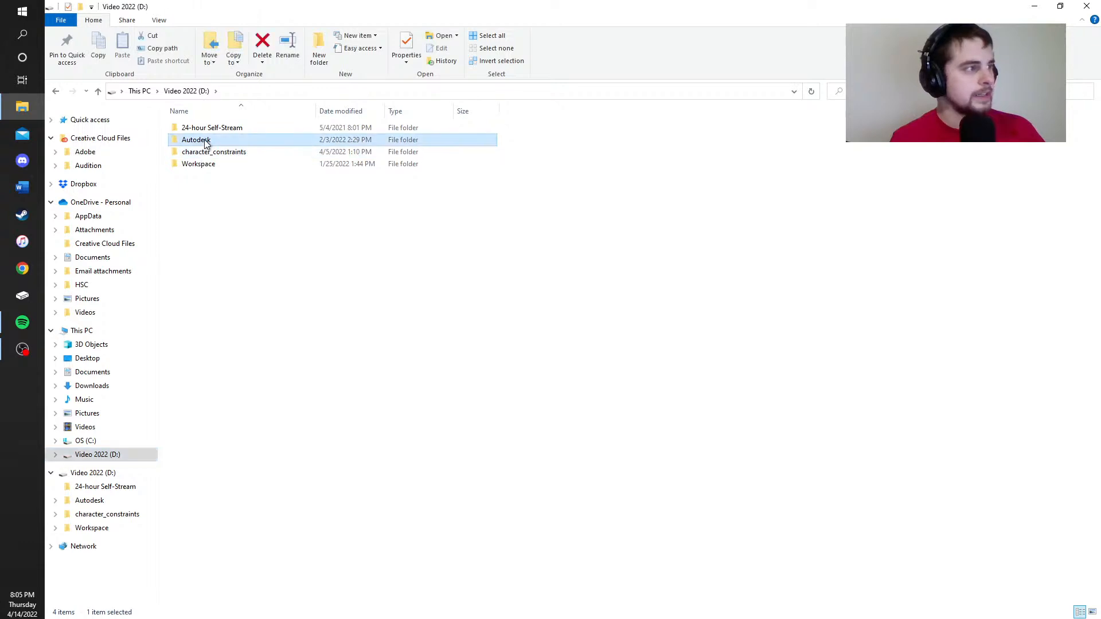
pyautogui.doubleClick(205, 142)
pyautogui.doubleClick(204, 132)
pyautogui.click(205, 142)
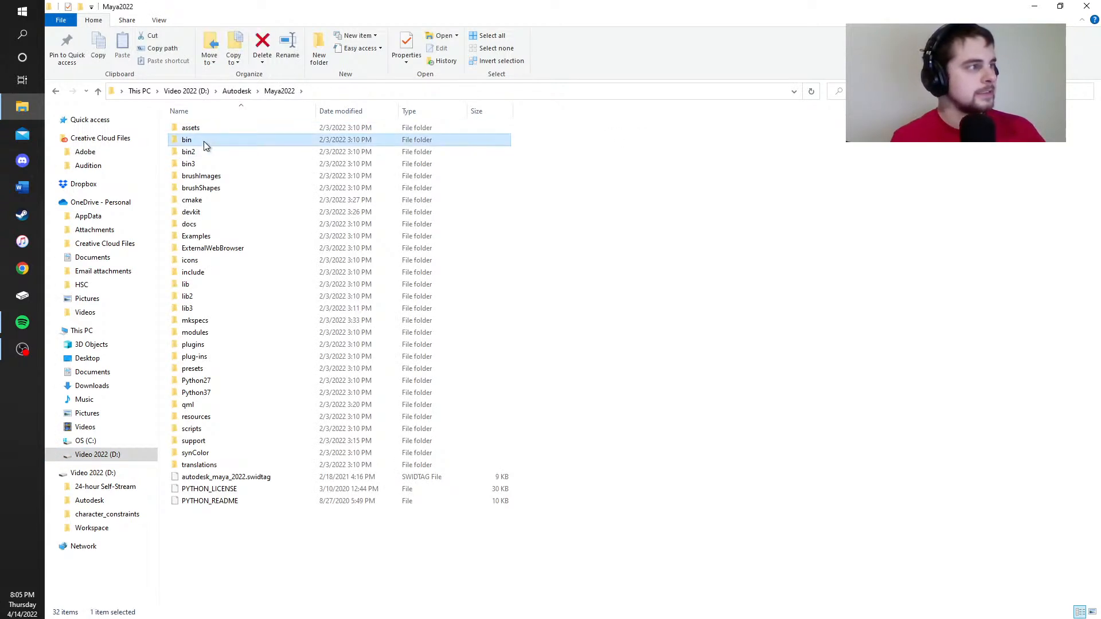
pyautogui.doubleClick(204, 141)
pyautogui.scroll(-15, 259, 405)
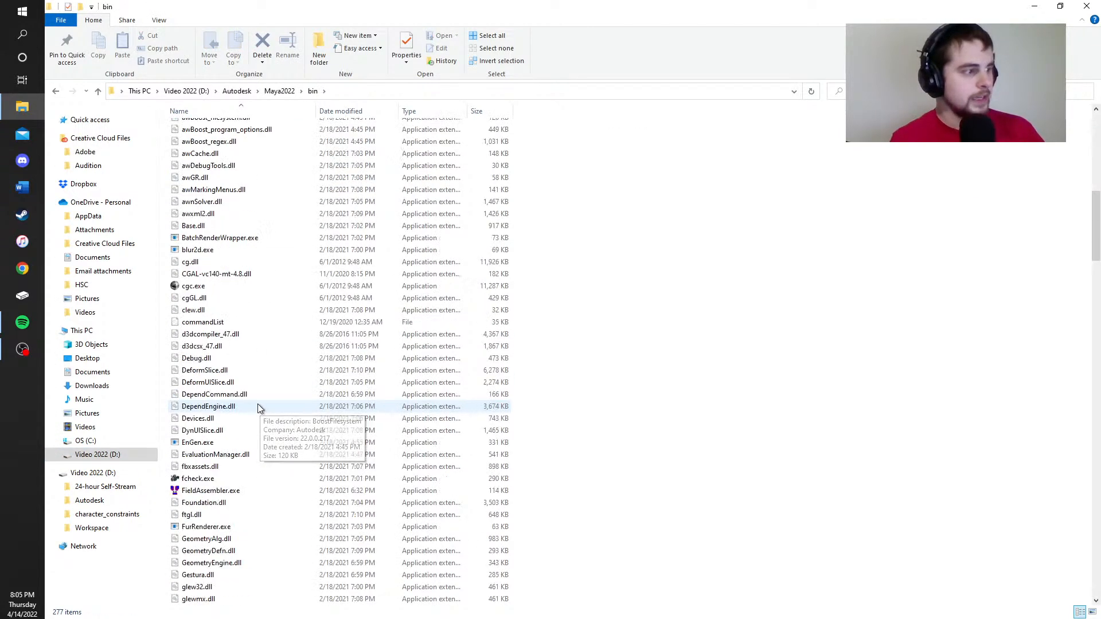
pyautogui.scroll(-20, 257, 404)
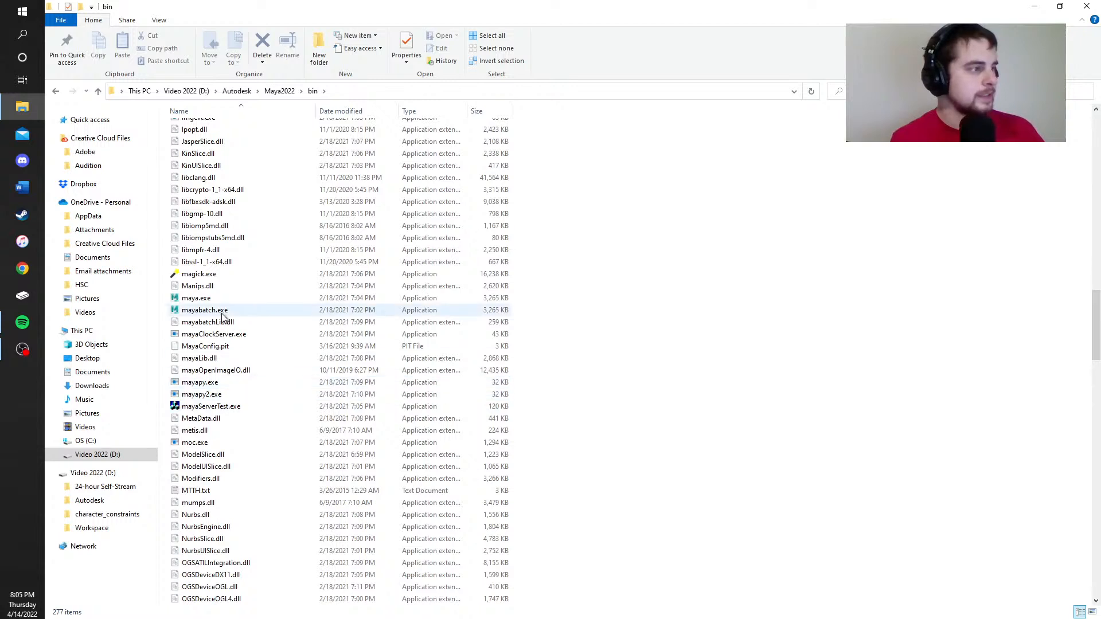
pyautogui.doubleClick(219, 297)
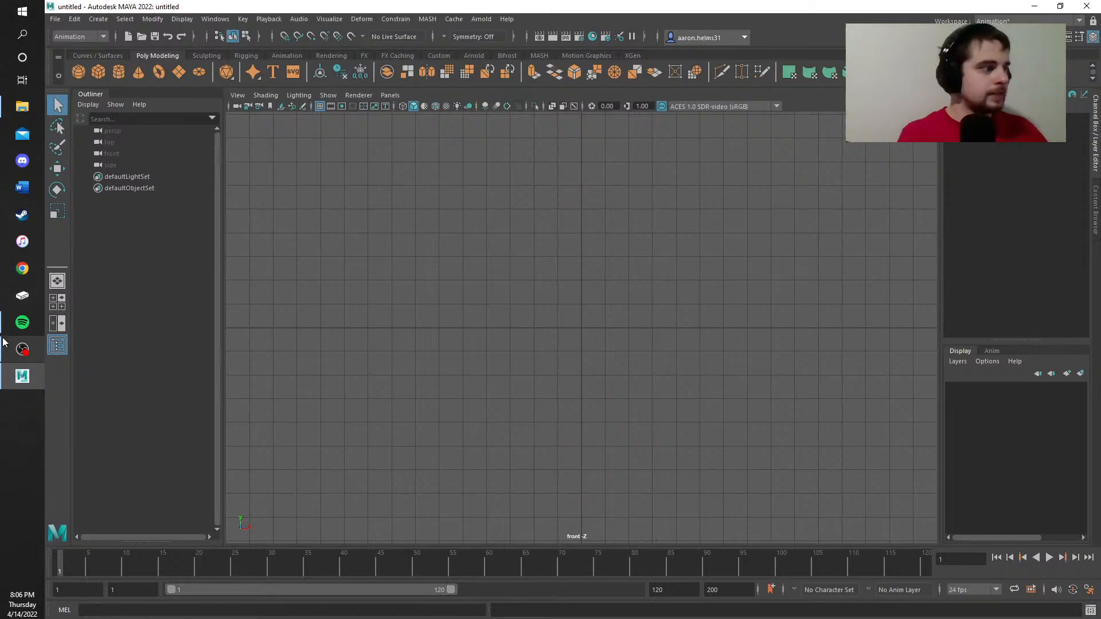
pyautogui.moveTo(22, 376)
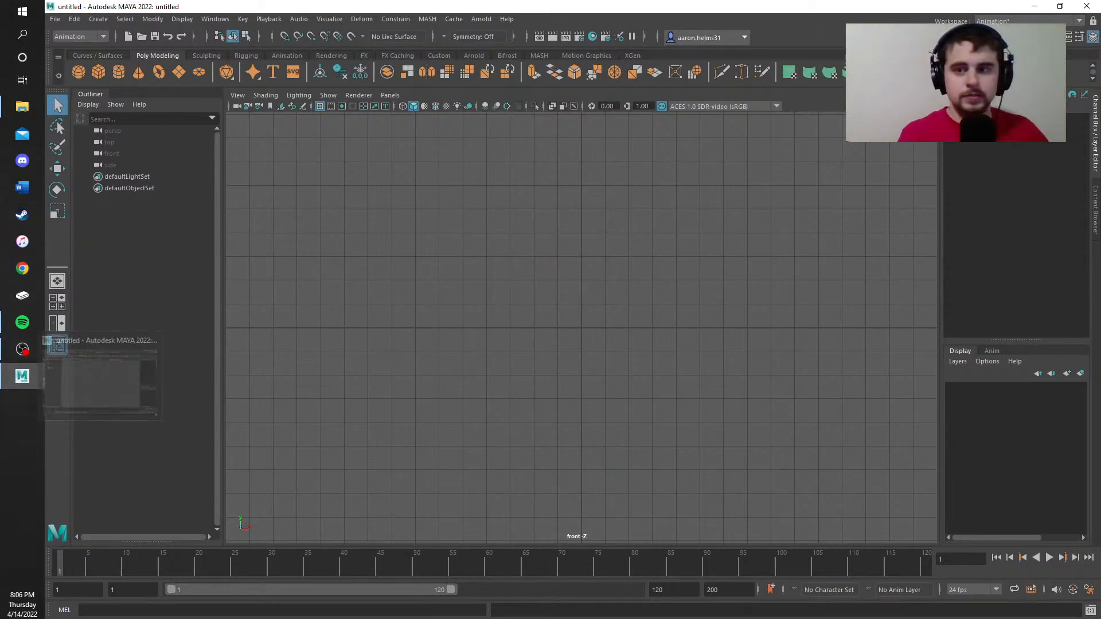
pyautogui.moveTo(1100, 330); pyautogui.dragTo(746, 82)
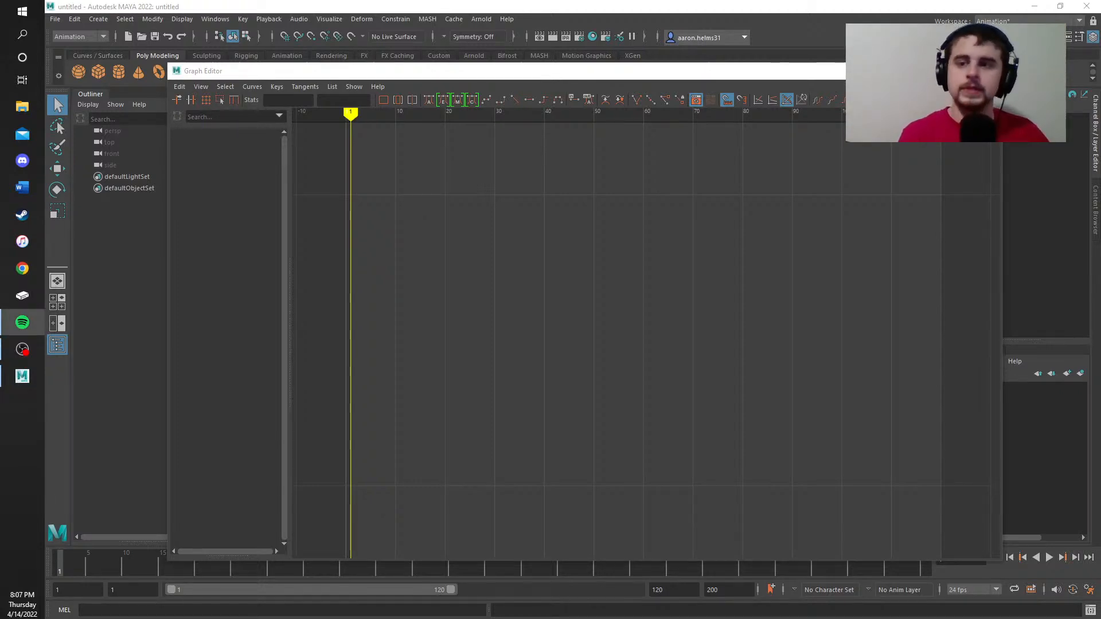
pyautogui.hotkey('alt', 'Tab')
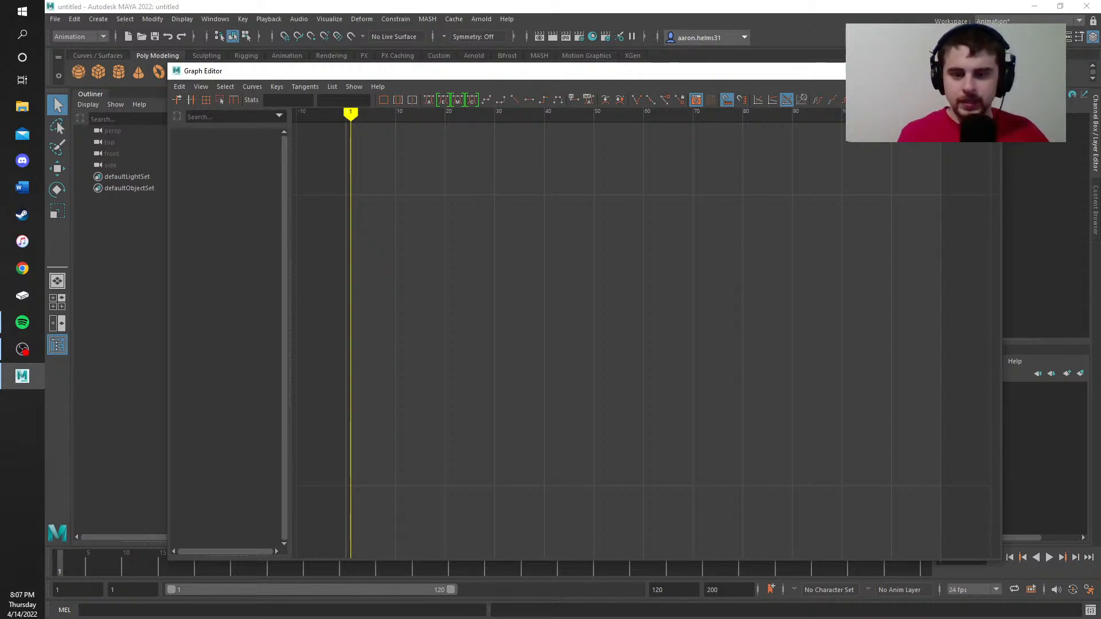
pyautogui.hotkey('alt', 'Tab')
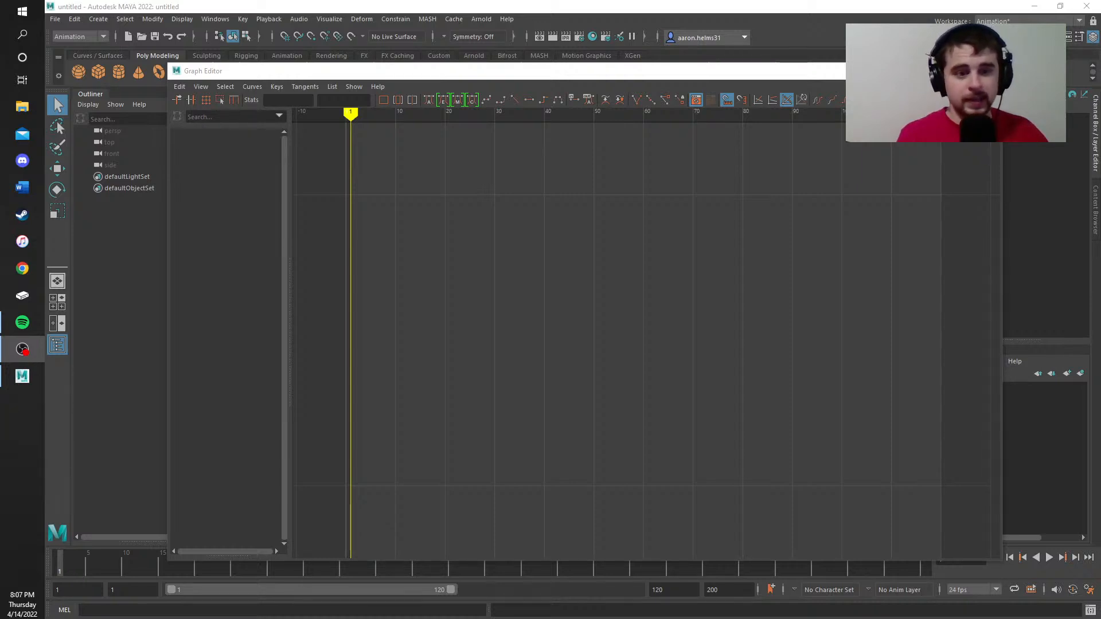
pyautogui.hotkey('alt', 'Tab')
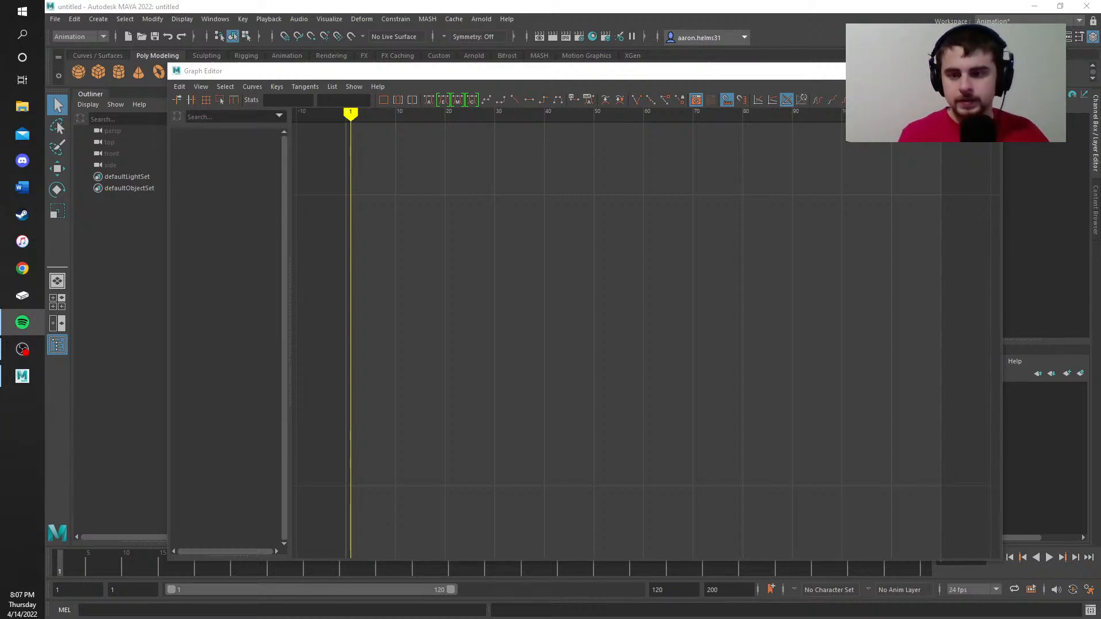
pyautogui.hotkey('alt', 'Tab')
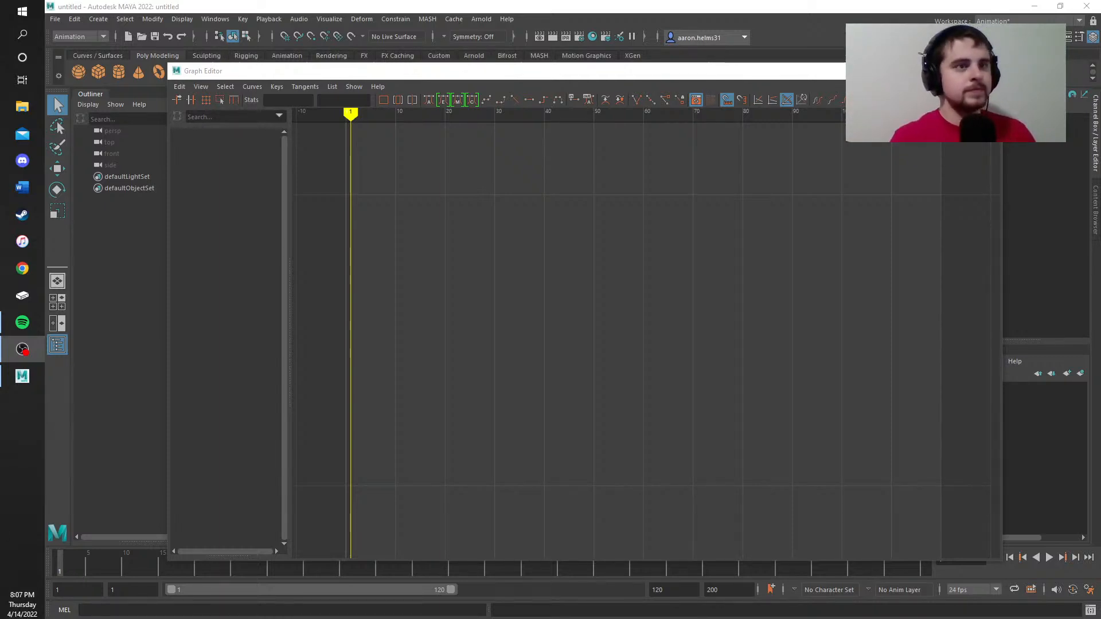
pyautogui.hotkey('alt', 'Tab')
# Step: Set the current project to the project_5 folder
pyautogui.click(53, 19)
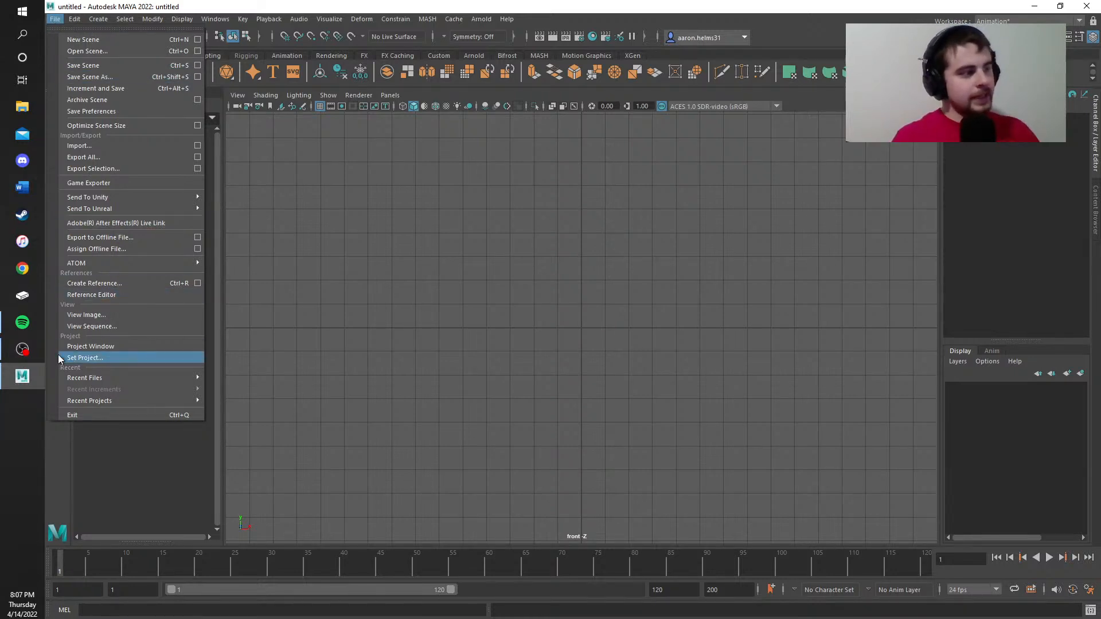
pyautogui.click(74, 357)
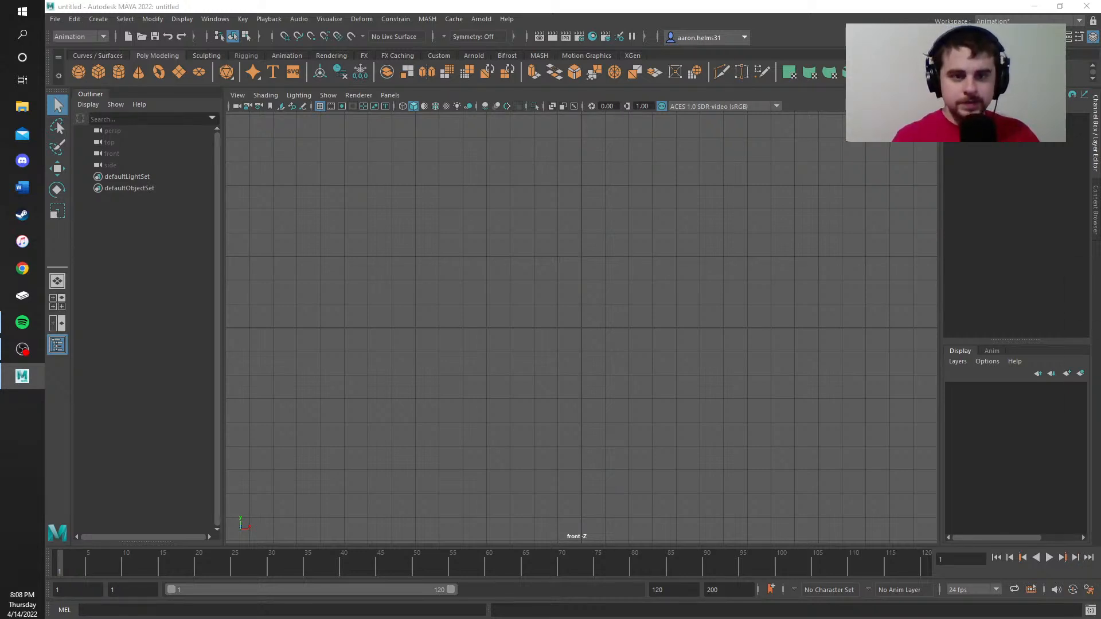
pyautogui.moveTo(1100, 109); pyautogui.dragTo(1, 15)
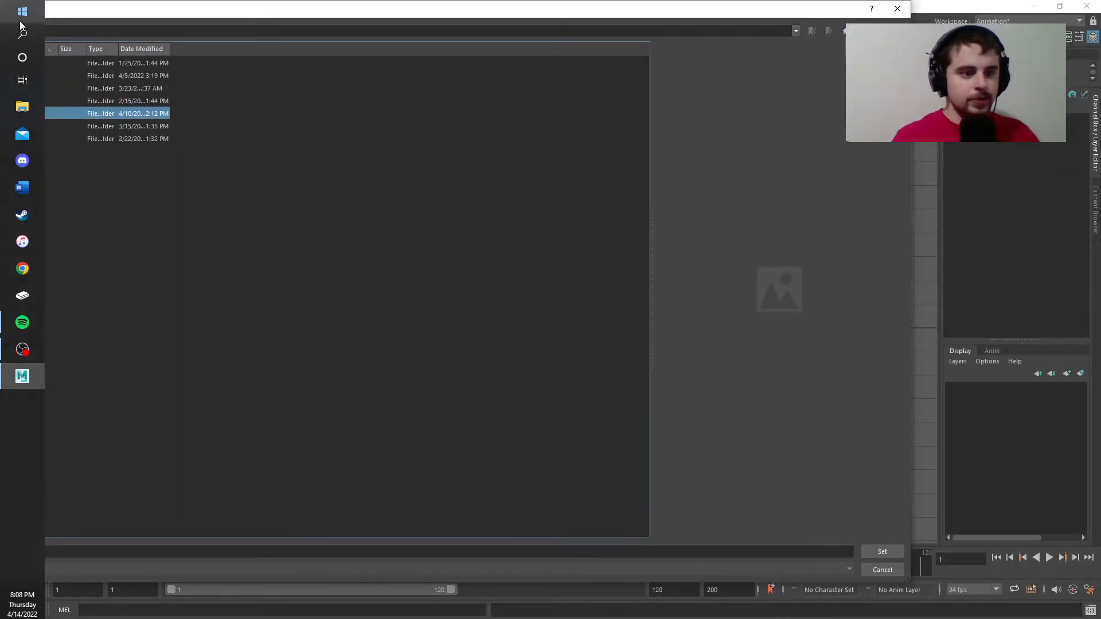
pyautogui.click(876, 552)
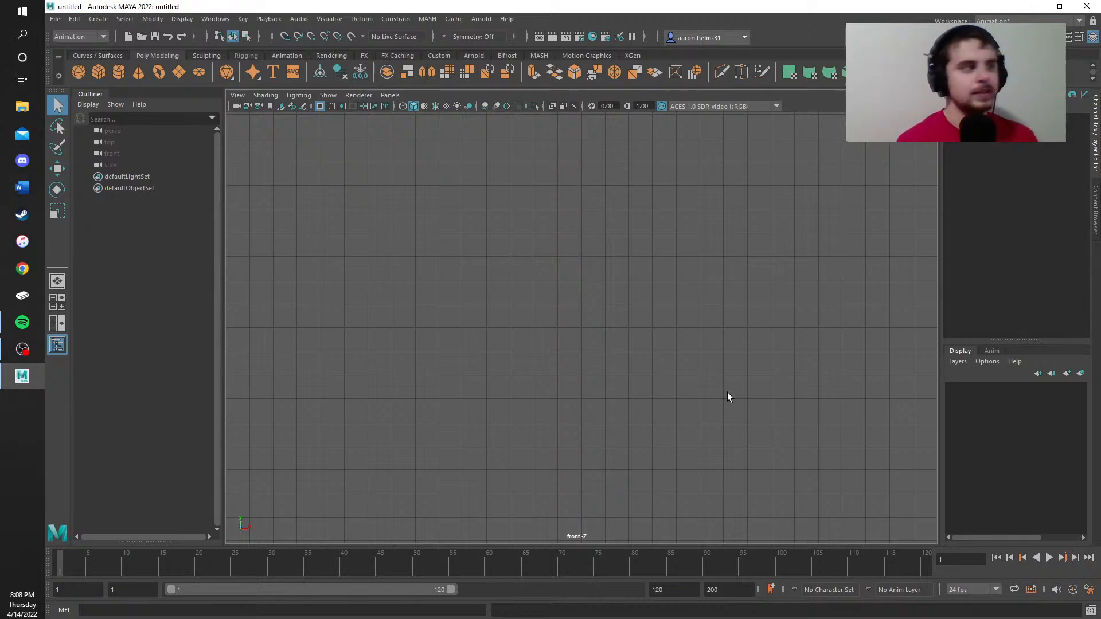
# Step: Open version 0010 of the constraints scene from the project's scenes folder
pyautogui.click(55, 19)
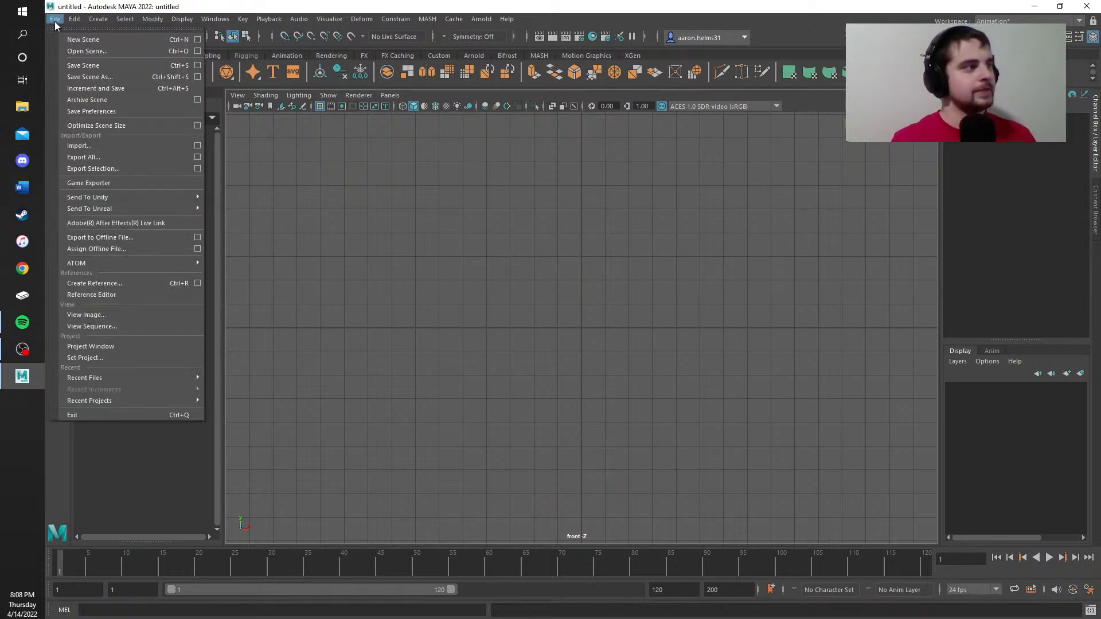
pyautogui.click(71, 51)
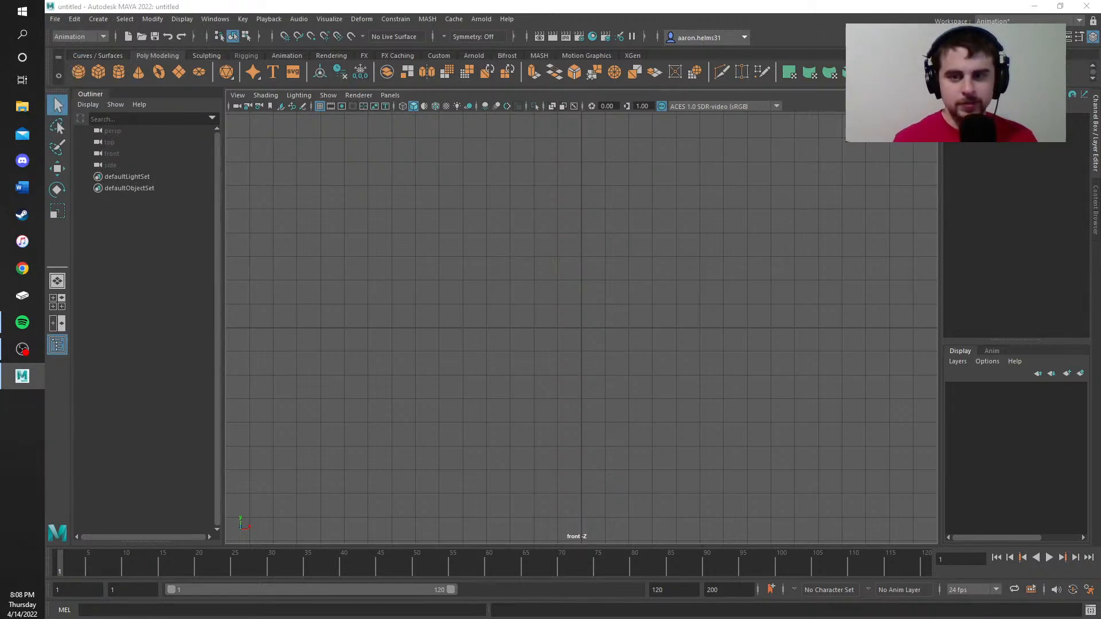
pyautogui.moveTo(1100, 95); pyautogui.dragTo(91, 112)
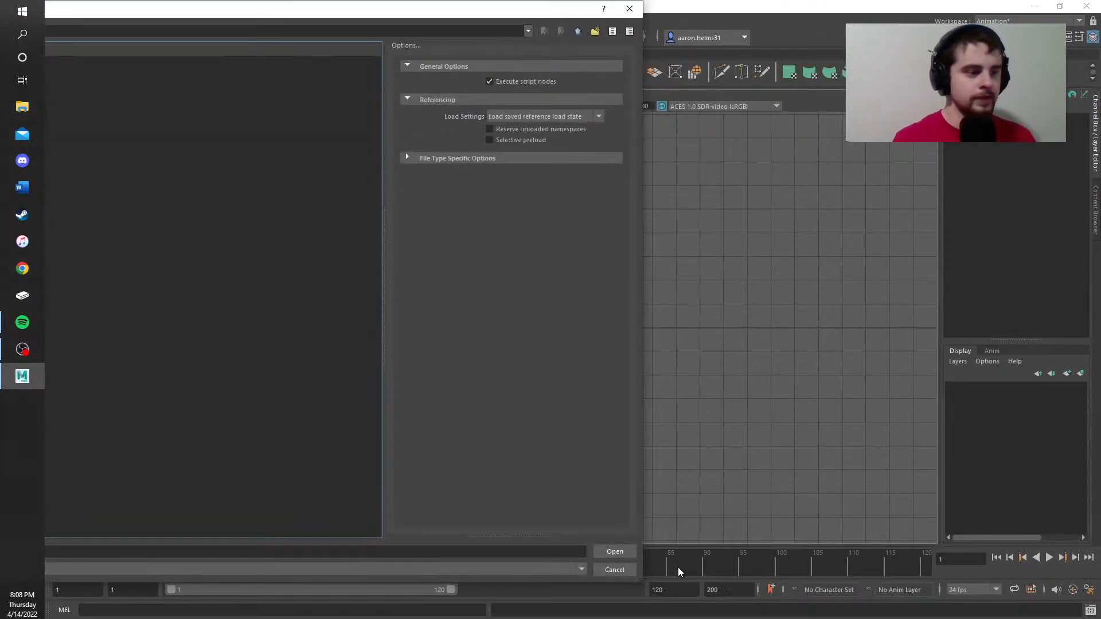
pyautogui.click(623, 559)
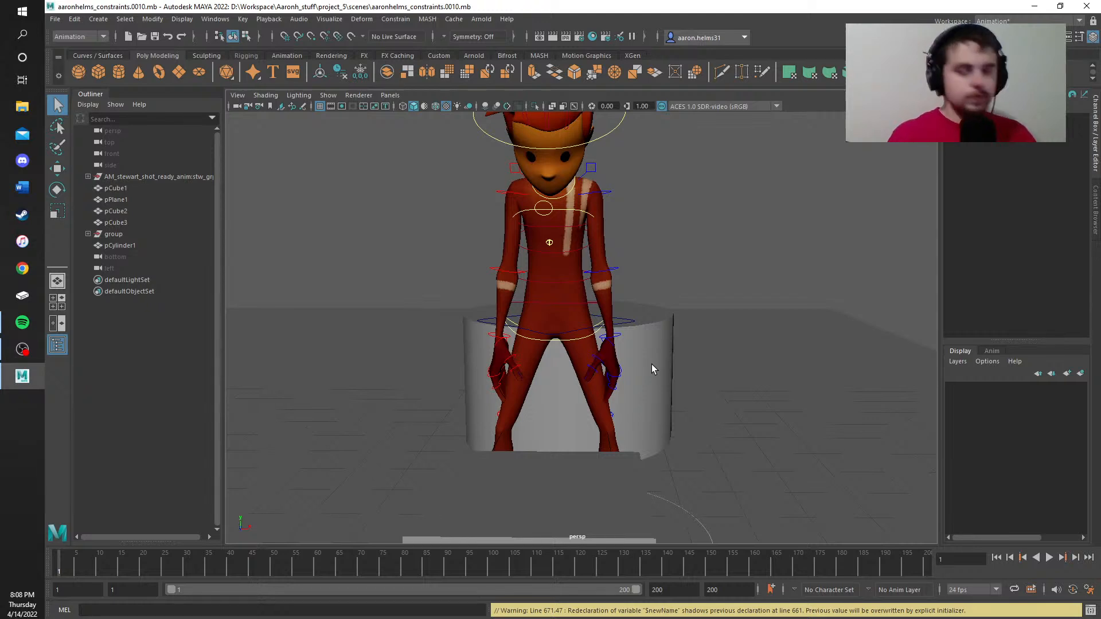
# Step: Review the character's motion beside the boxes from the side, checking the arm and hand poses around frames 50 to 61
pyautogui.keyDown('alt'); pyautogui.moveTo(758, 358); pyautogui.dragTo(716, 307, button='middle'); pyautogui.keyUp('alt')
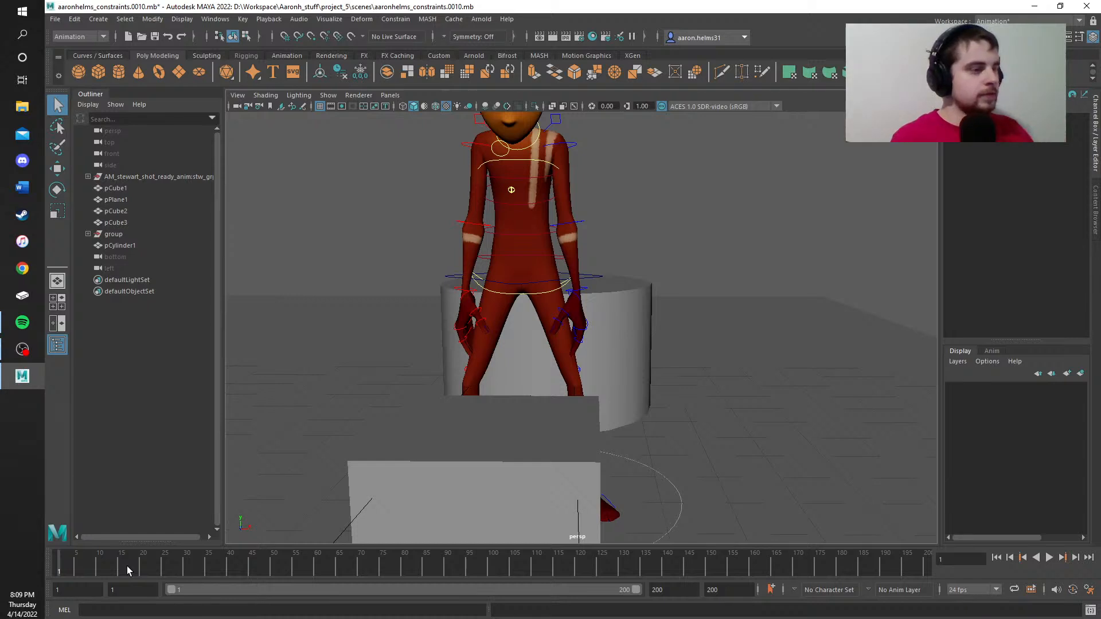
pyautogui.keyDown('alt'); pyautogui.moveTo(681, 354); pyautogui.dragTo(549, 312); pyautogui.keyUp('alt')
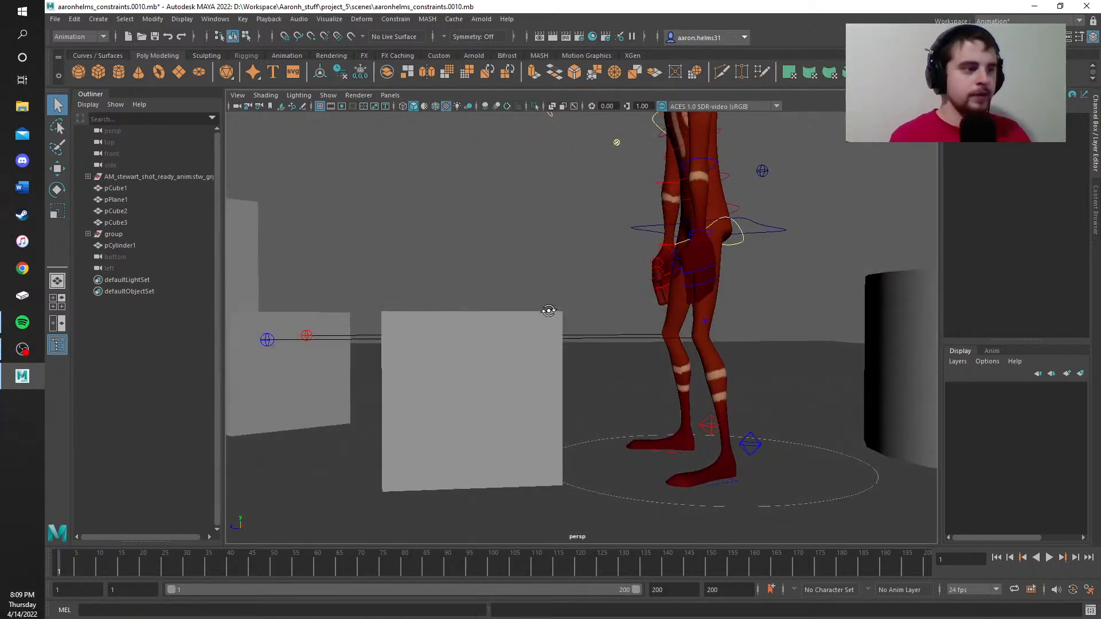
pyautogui.keyDown('alt'); pyautogui.moveTo(549, 312); pyautogui.dragTo(550, 342, button='middle'); pyautogui.keyUp('alt')
pyautogui.keyDown('alt'); pyautogui.moveTo(531, 329); pyautogui.dragTo(516, 328); pyautogui.keyUp('alt')
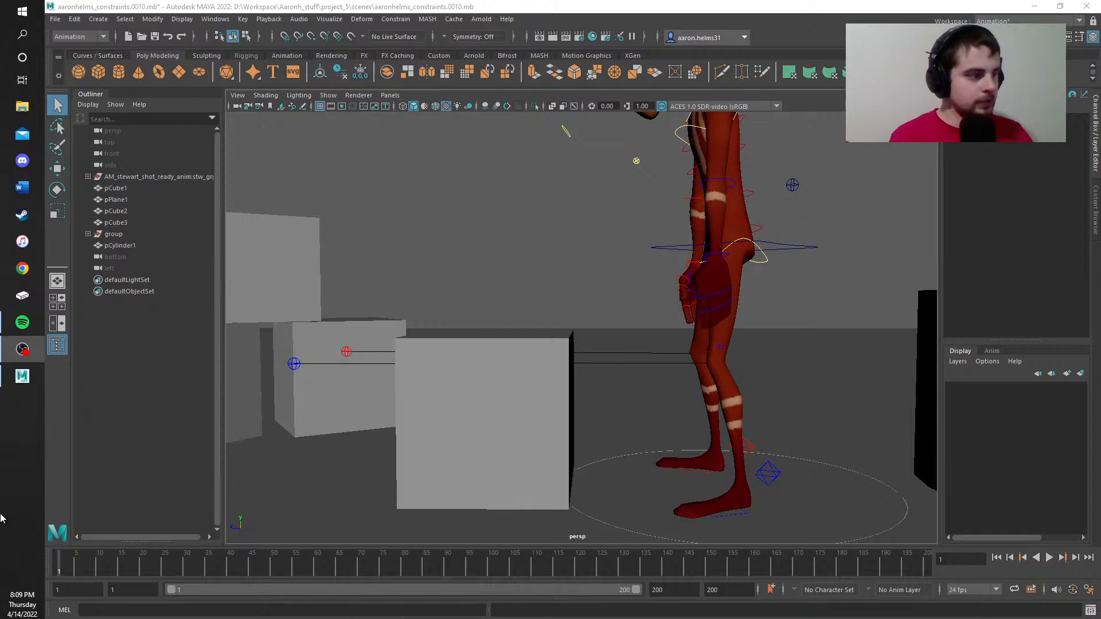
pyautogui.moveTo(81, 555); pyautogui.dragTo(319, 570)
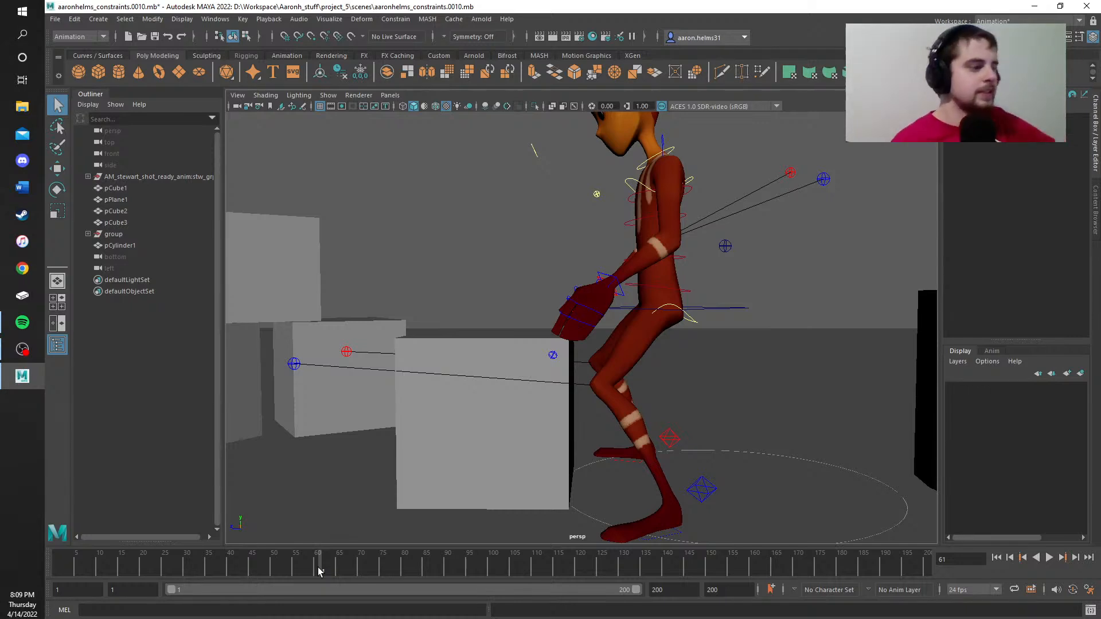
pyautogui.hotkey('alt', 'v')
pyautogui.moveTo(474, 567)
pyautogui.mouseDown()
pyautogui.moveTo(591, 566)
pyautogui.moveTo(337, 562)
pyautogui.moveTo(824, 562)
pyautogui.moveTo(402, 559)
pyautogui.moveTo(105, 523)
pyautogui.moveTo(208, 533)
pyautogui.moveTo(80, 553)
pyautogui.moveTo(333, 554)
pyautogui.moveTo(272, 559)
pyautogui.moveTo(304, 566)
pyautogui.mouseUp()
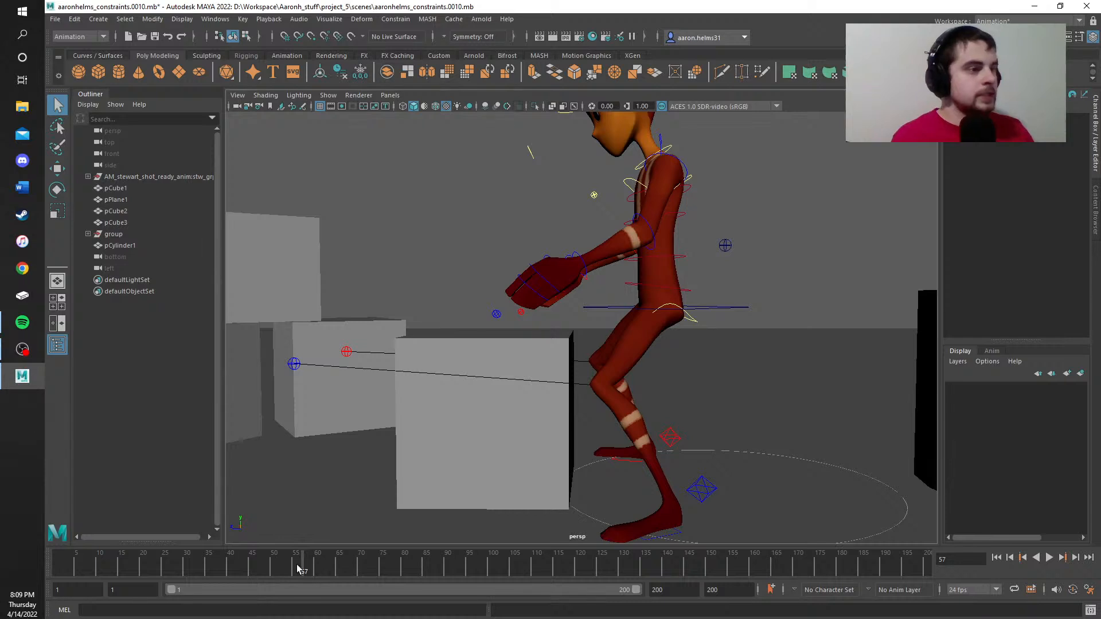
pyautogui.moveTo(298, 568)
pyautogui.mouseDown()
pyautogui.moveTo(30, 583)
pyautogui.moveTo(311, 567)
pyautogui.moveTo(257, 573)
pyautogui.moveTo(290, 571)
pyautogui.moveTo(259, 574)
pyautogui.moveTo(278, 580)
pyautogui.mouseUp()
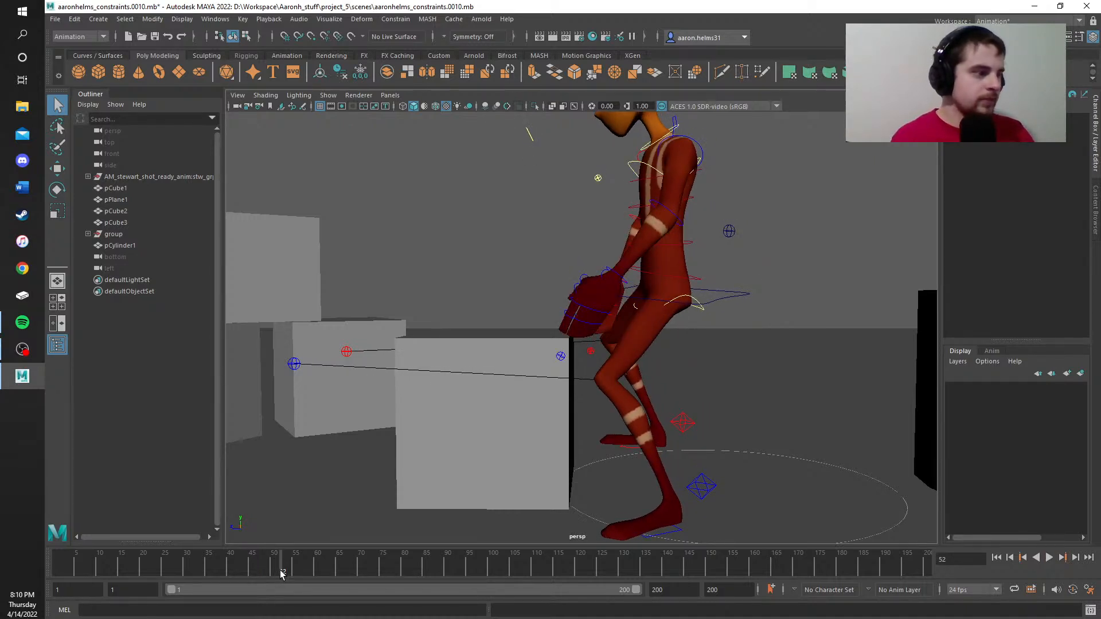
pyautogui.hotkey('alt', 'v')
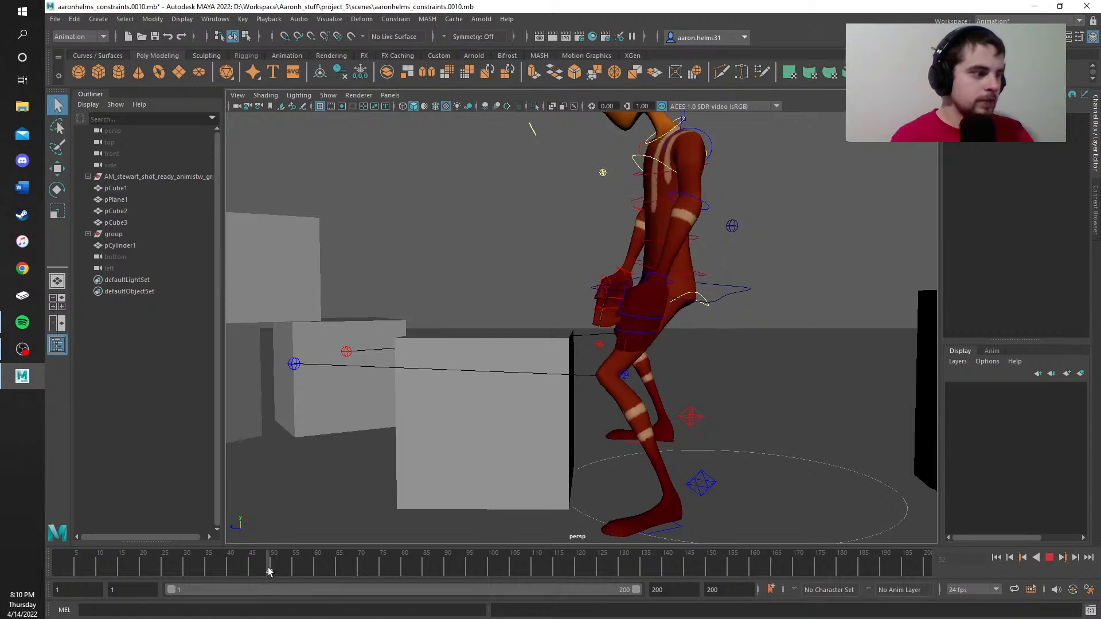
pyautogui.click(275, 574)
pyautogui.click(274, 573)
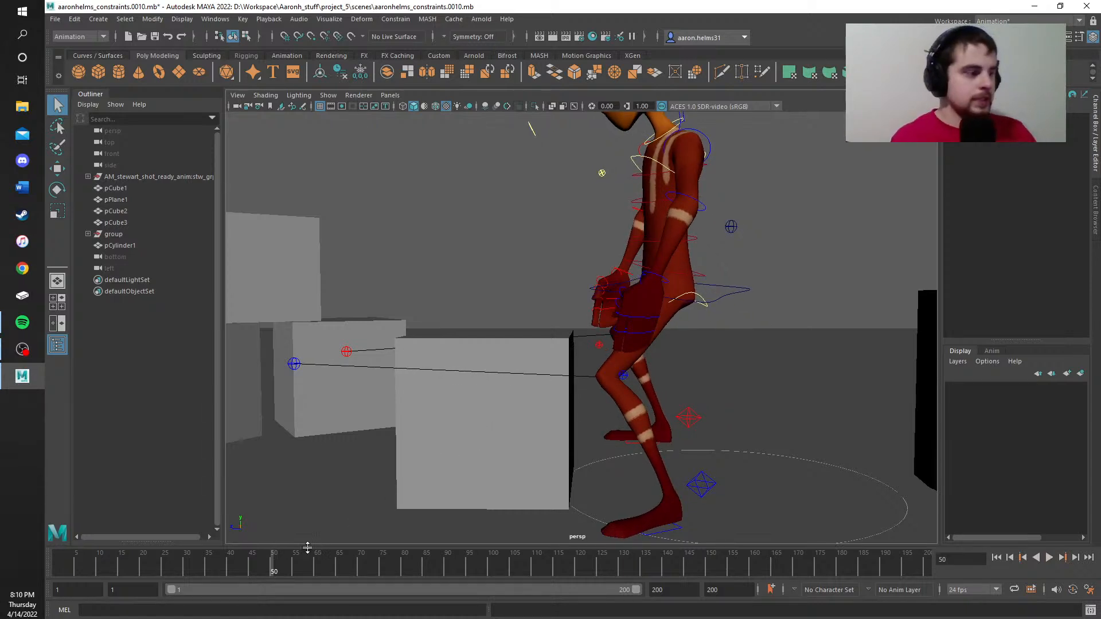
# Step: Go to frame 60 and select the left arm IK control at the character's wrist
pyautogui.hotkey('alt', 'v')
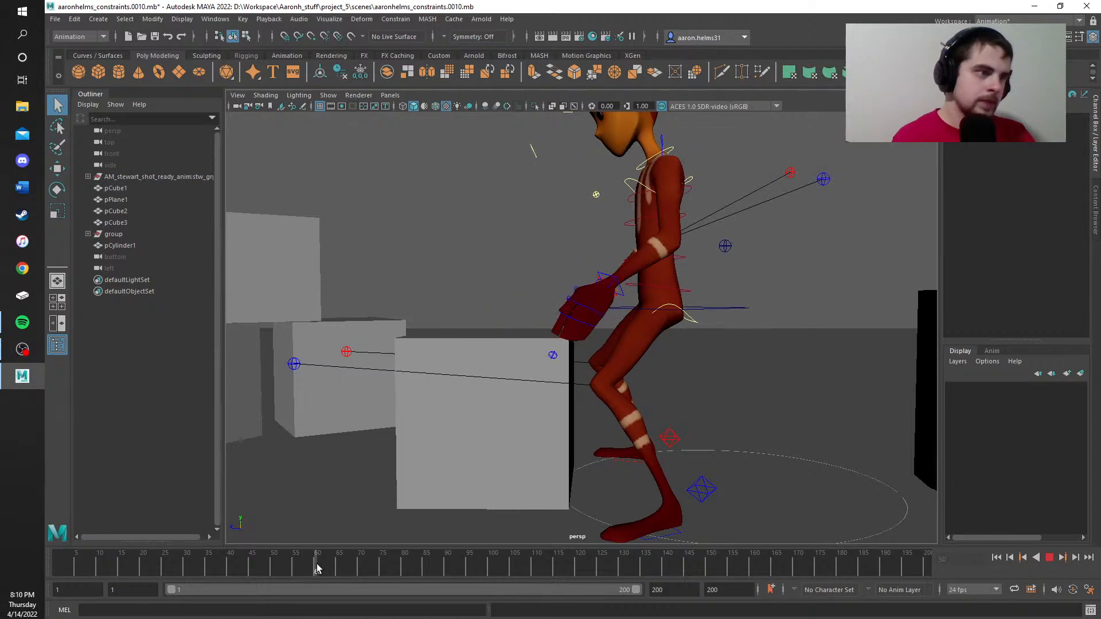
pyautogui.click(317, 568)
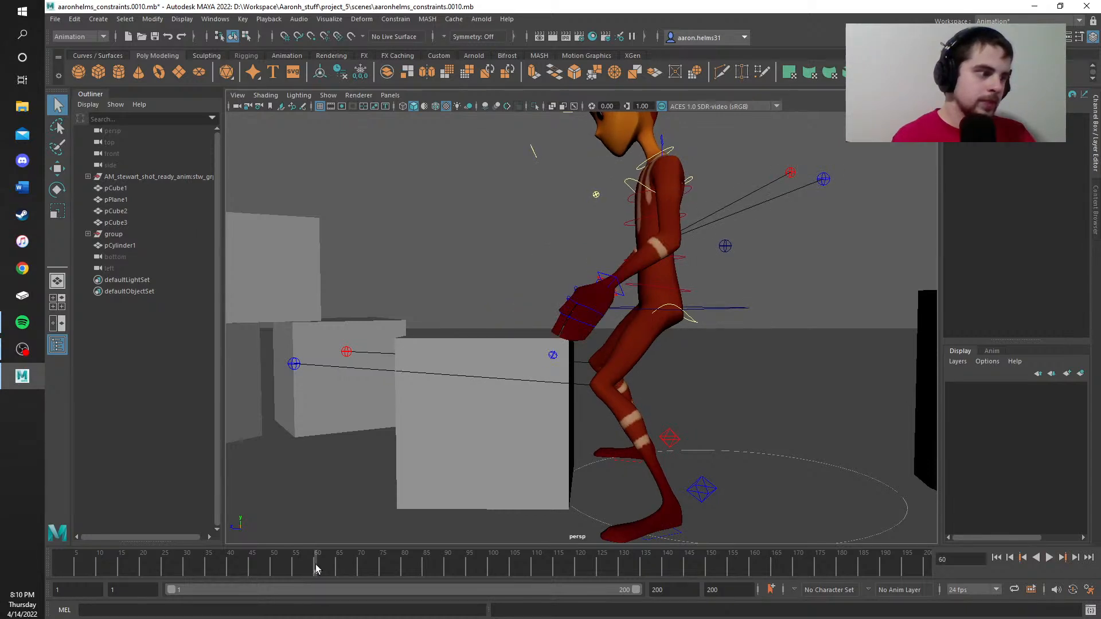
pyautogui.click(614, 284)
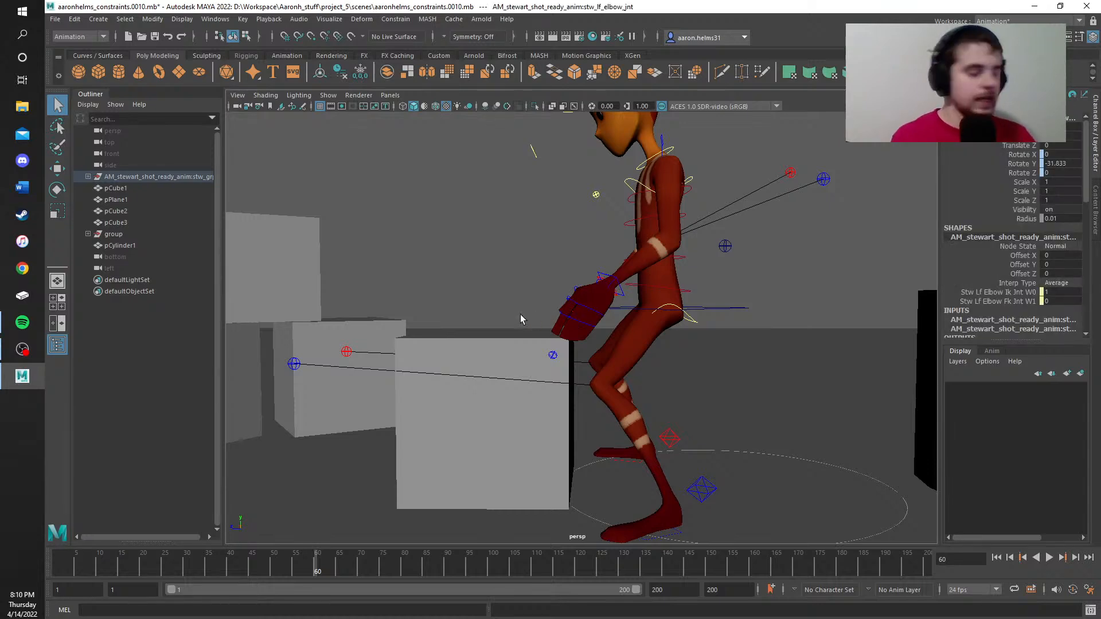
pyautogui.keyDown('alt'); pyautogui.moveTo(491, 253); pyautogui.dragTo(605, 298); pyautogui.keyUp('alt')
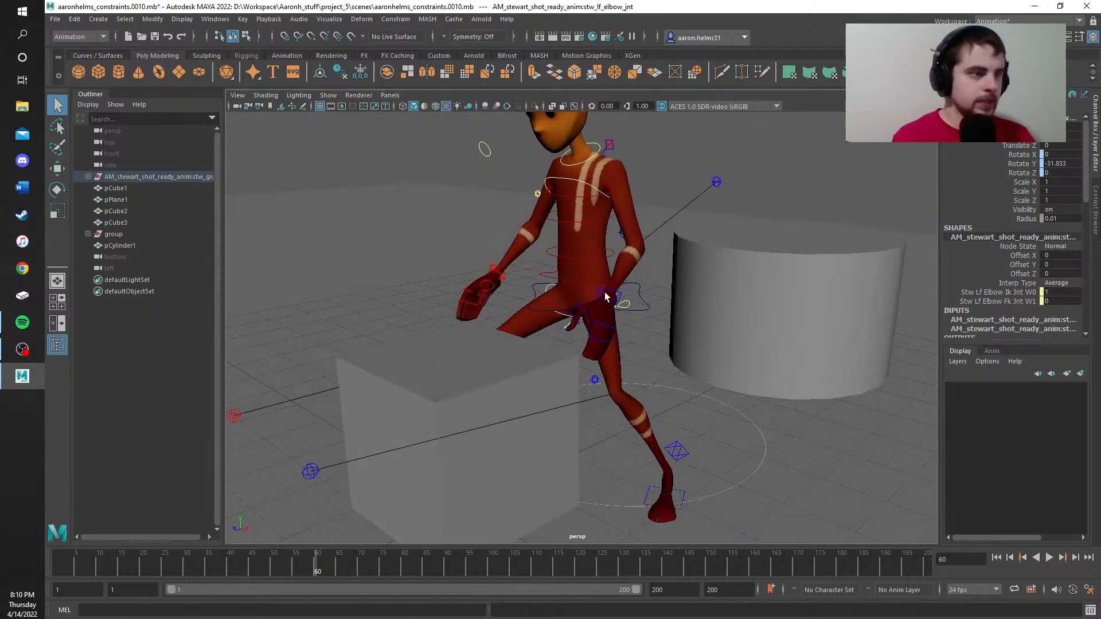
pyautogui.click(606, 293)
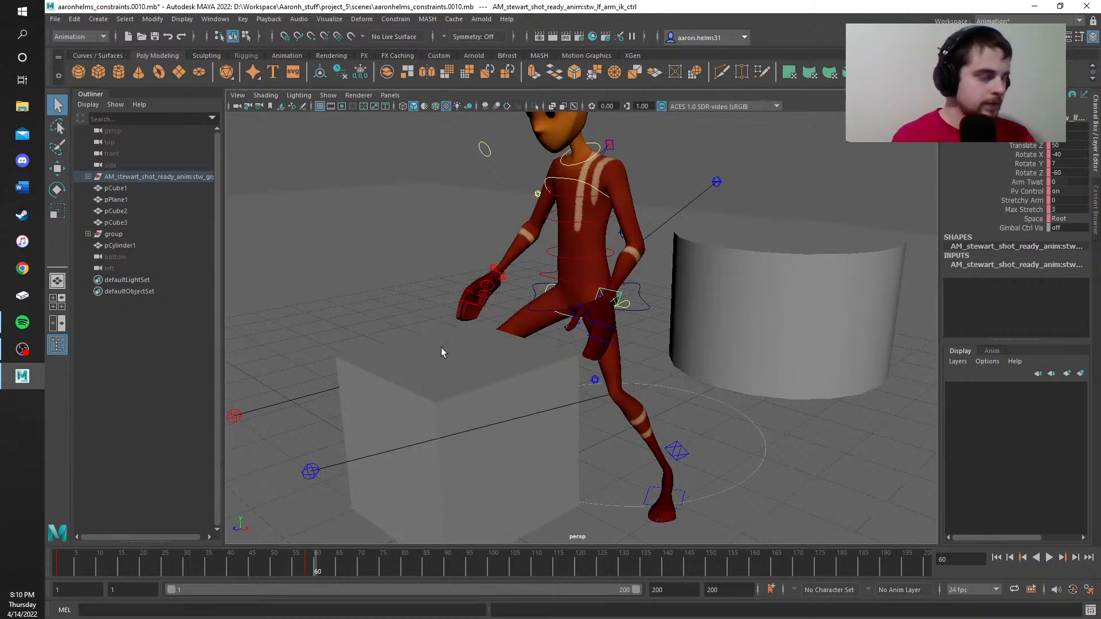
pyautogui.keyDown('alt'); pyautogui.moveTo(406, 272); pyautogui.dragTo(379, 378, button='middle'); pyautogui.keyUp('alt')
pyautogui.scroll(4, 379, 377)
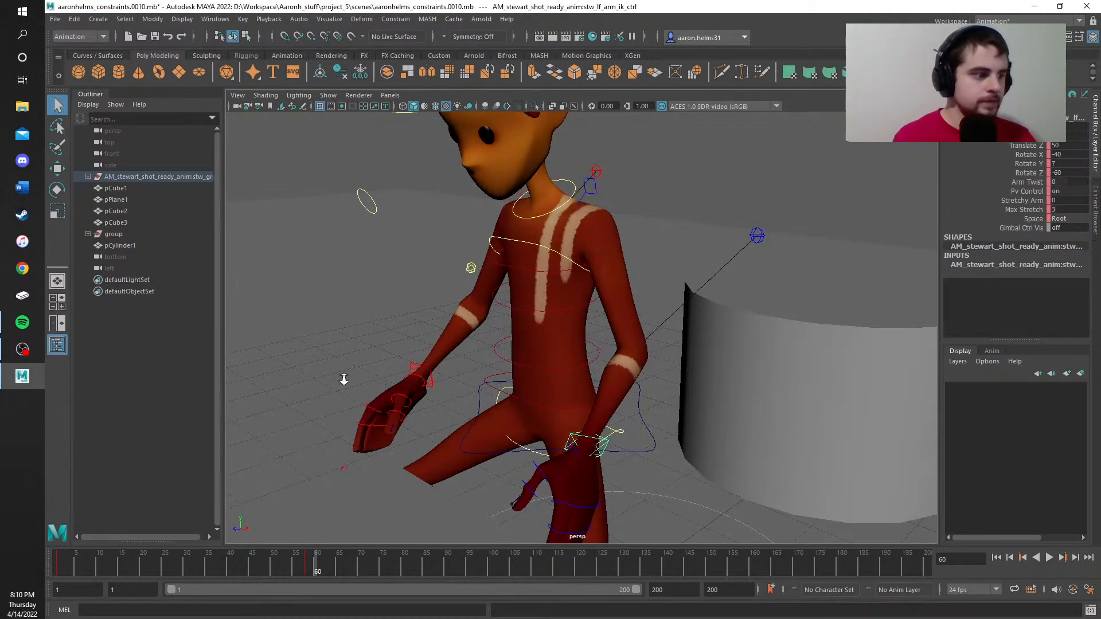
pyautogui.keyDown('alt'); pyautogui.moveTo(344, 379); pyautogui.dragTo(362, 370, button='right'); pyautogui.keyUp('alt')
pyautogui.keyDown('alt'); pyautogui.moveTo(363, 370); pyautogui.dragTo(406, 172, button='middle'); pyautogui.keyUp('alt')
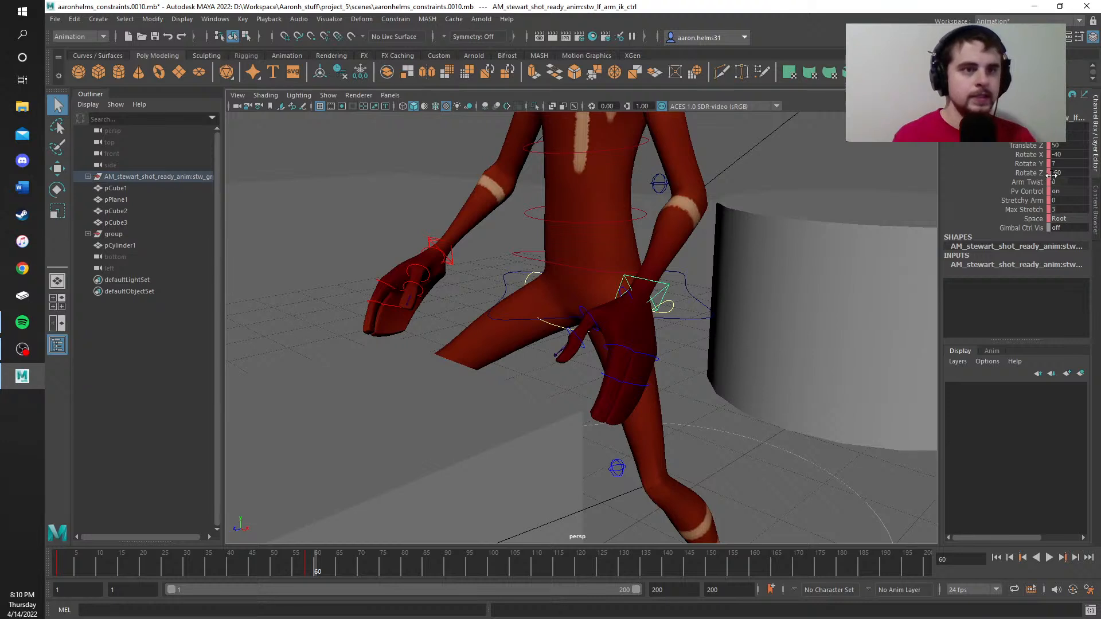
# Step: Try to copy the left arm IK control's keys from frame 60 and paste them at frame 57
pyautogui.rightClick(319, 569)
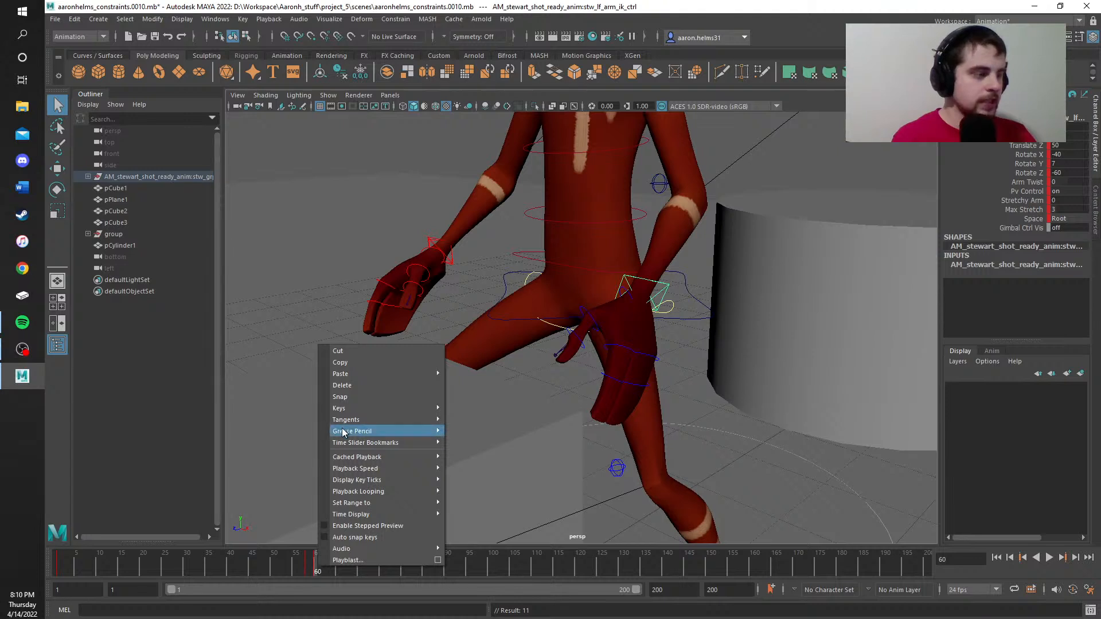
pyautogui.click(343, 367)
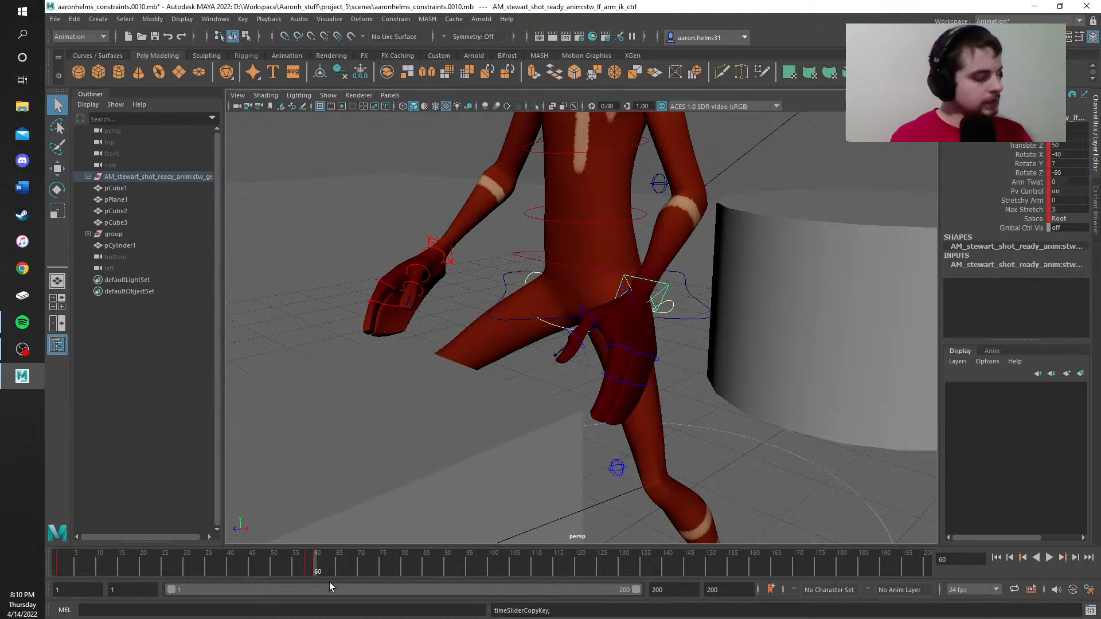
pyautogui.hotkey('ctrl', 'z')
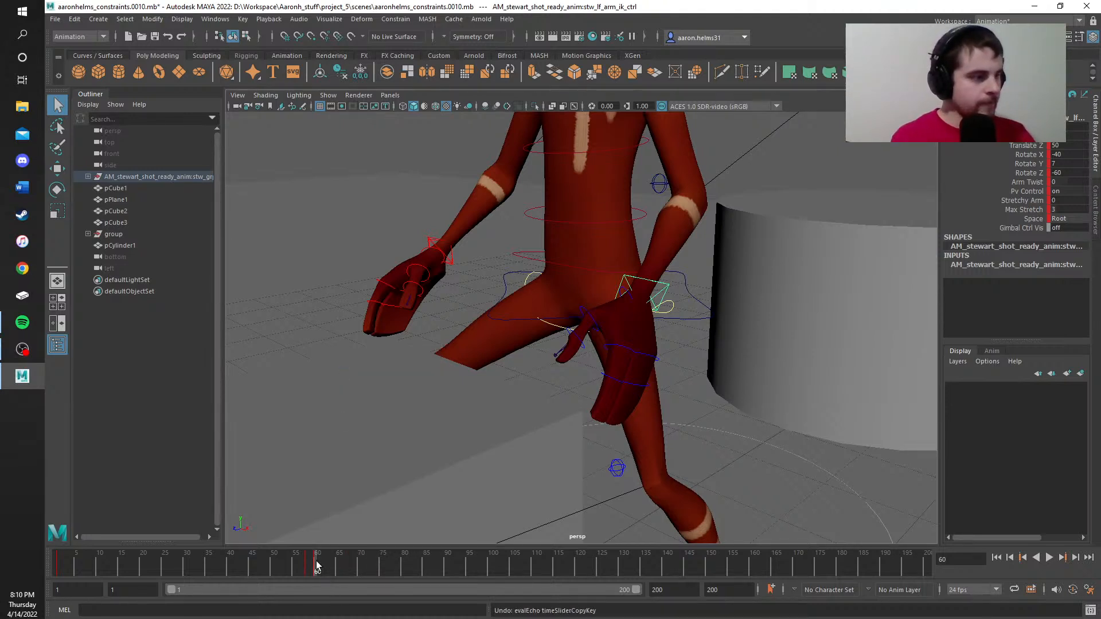
pyautogui.hotkey('alt', 'v')
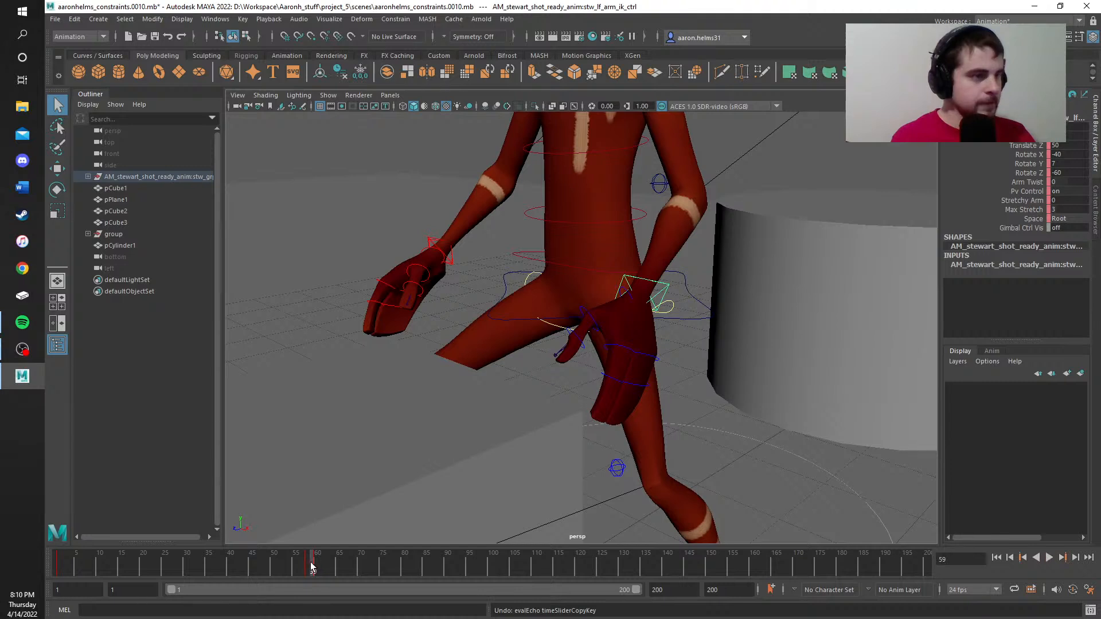
pyautogui.moveTo(313, 564); pyautogui.dragTo(303, 570)
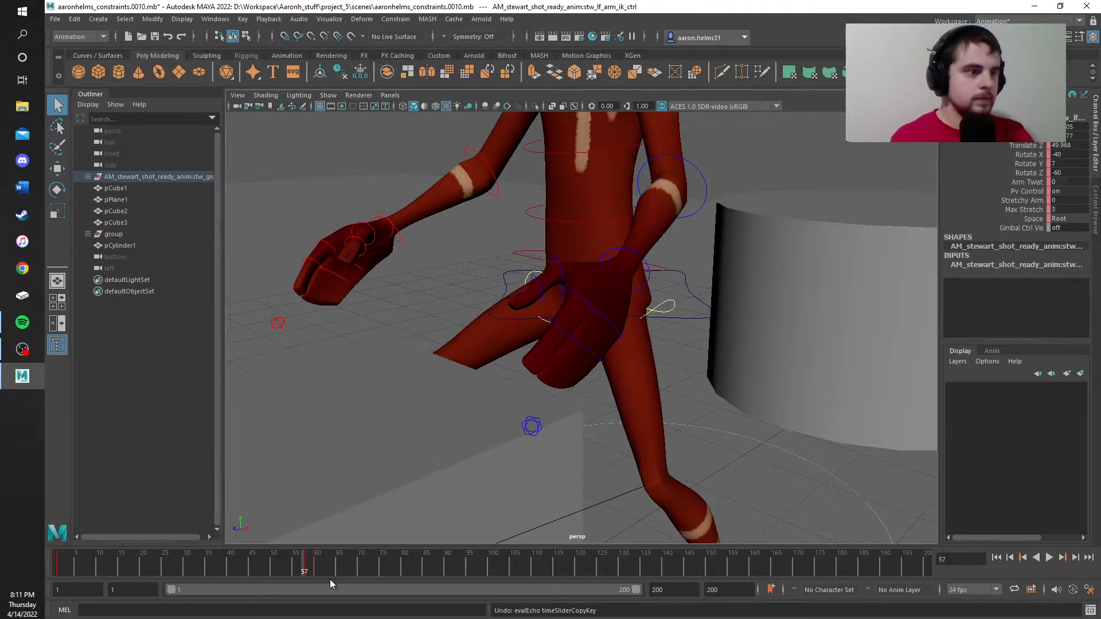
pyautogui.hotkey('ctrl', 'v')
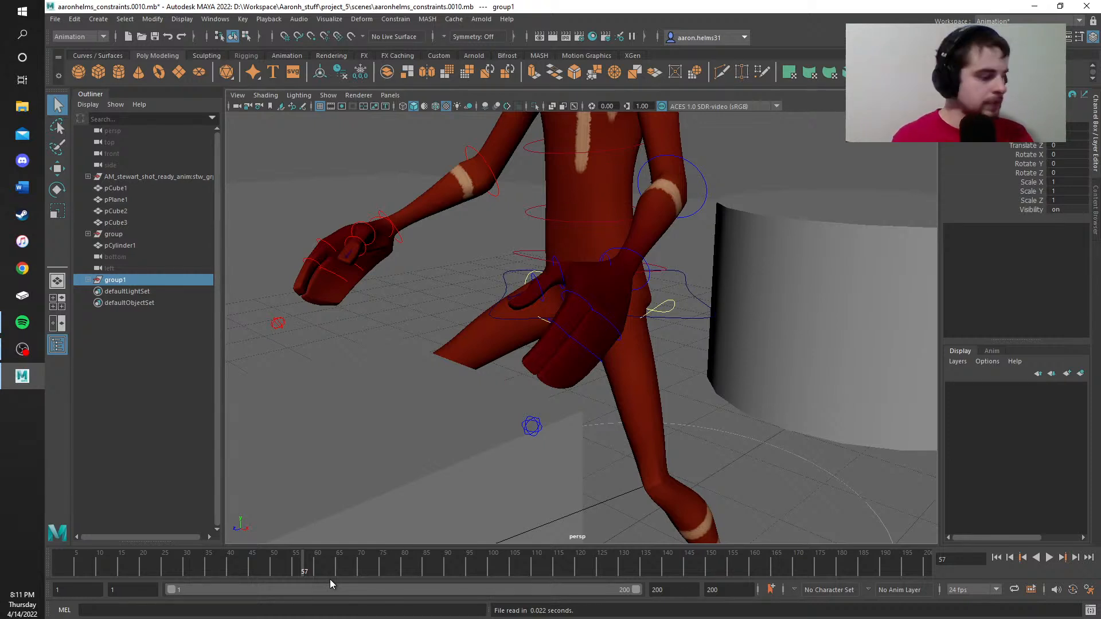
# Step: Undo the paste and try to undo any earlier changes still left in the scene
pyautogui.hotkey('ctrl', 'z')
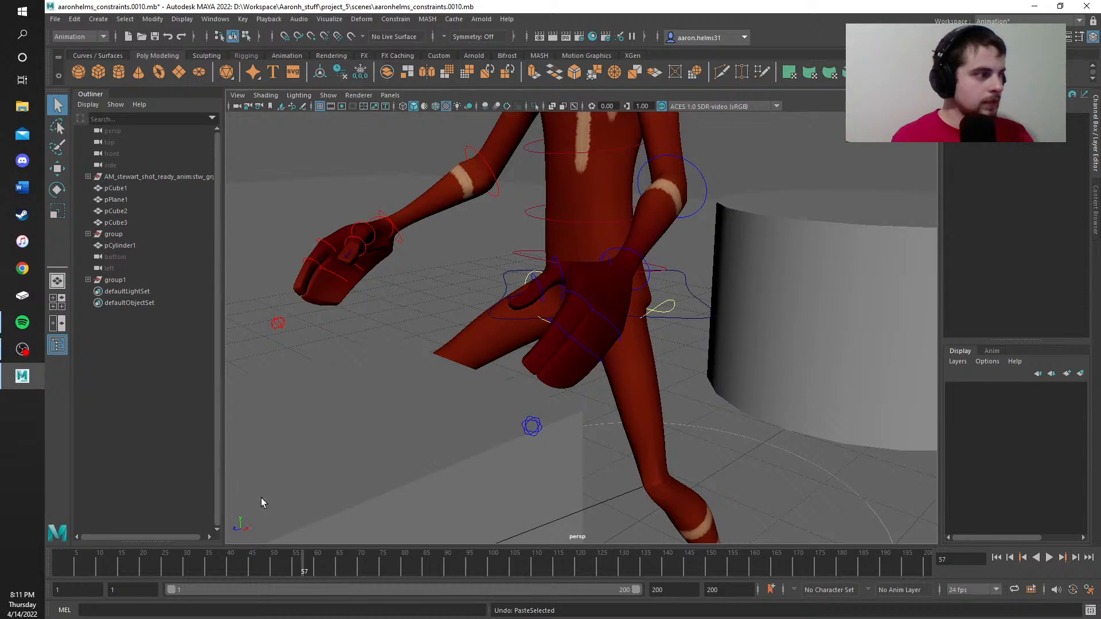
pyautogui.click(74, 19)
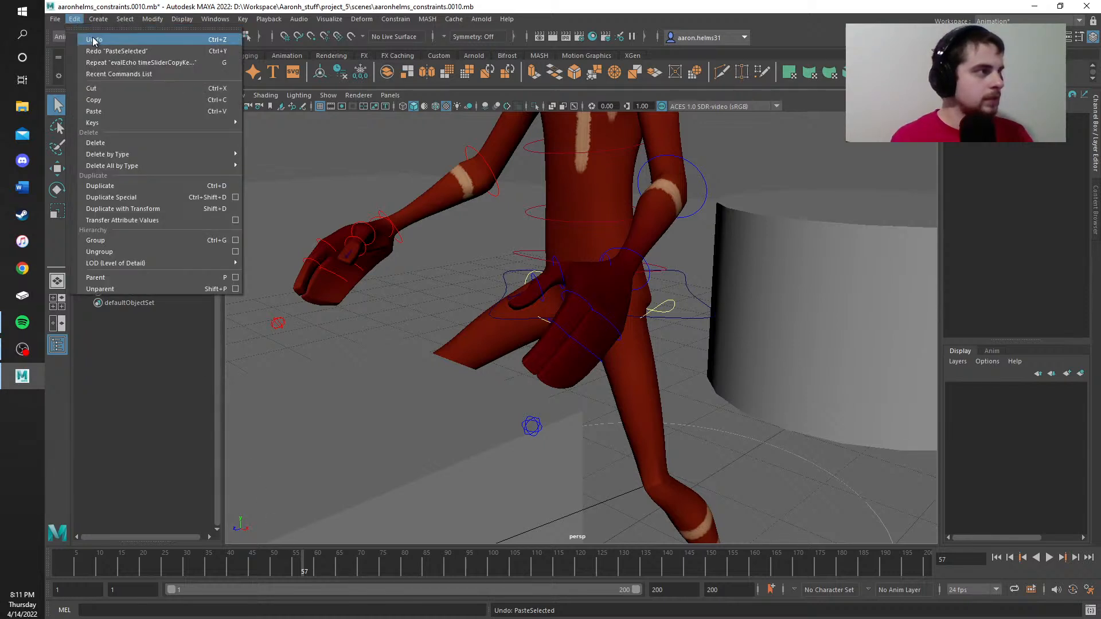
pyautogui.click(94, 40)
pyautogui.click(74, 19)
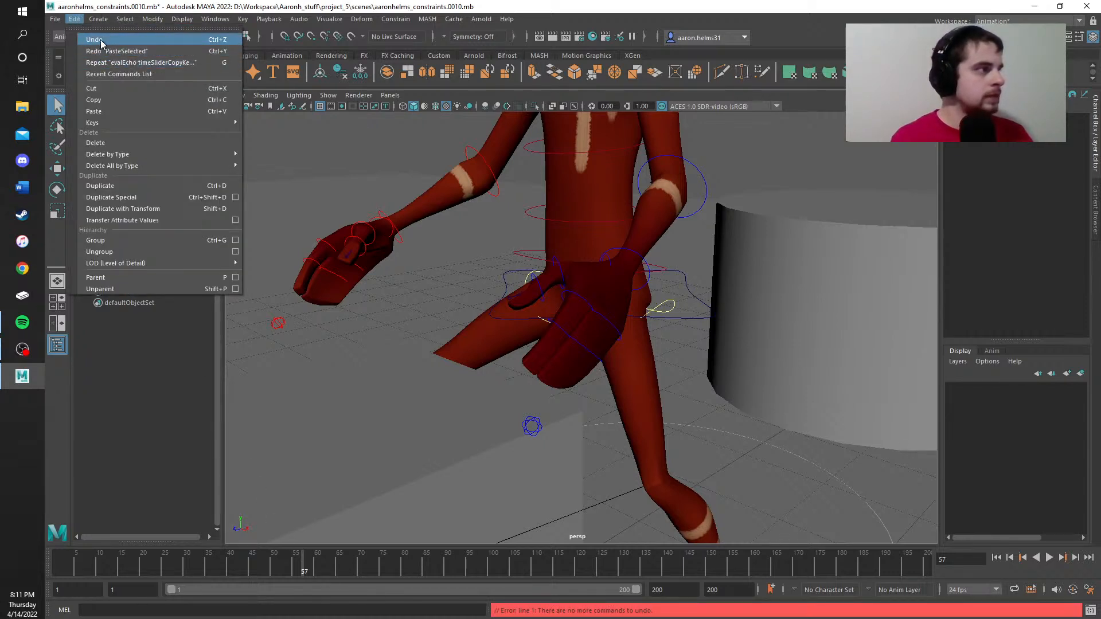
pyautogui.click(101, 41)
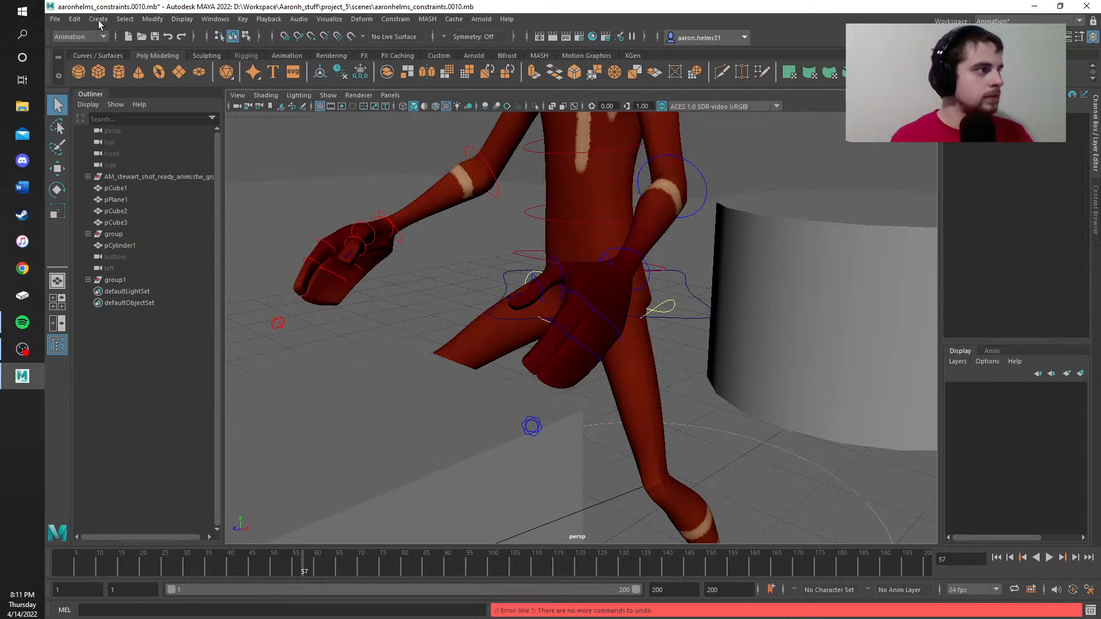
pyautogui.click(74, 19)
pyautogui.click(88, 38)
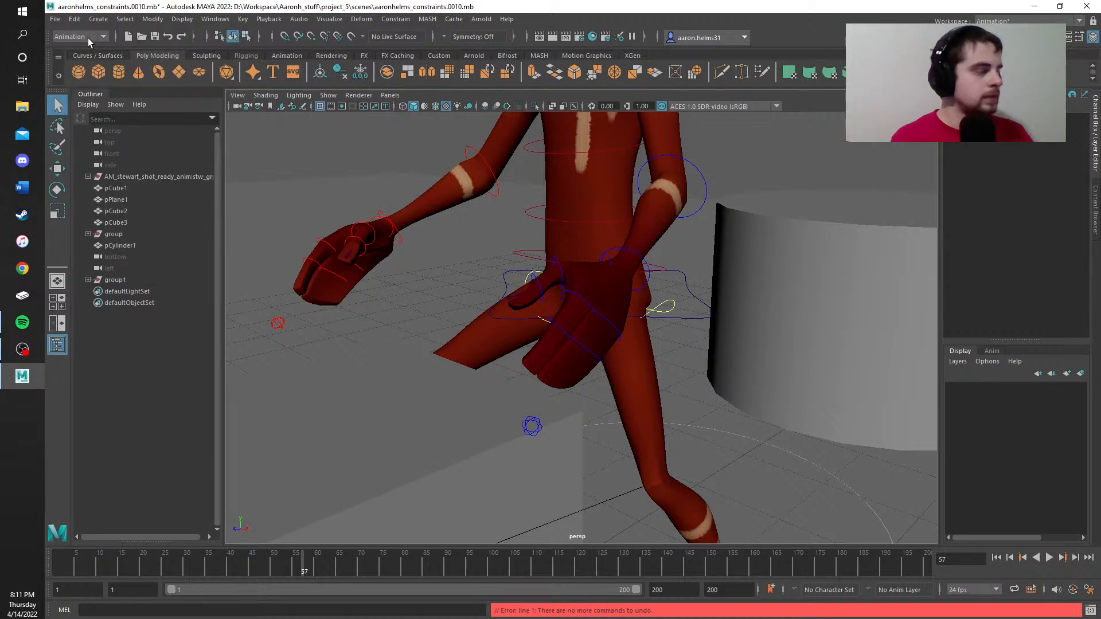
pyautogui.click(74, 19)
pyautogui.click(84, 37)
pyautogui.click(75, 19)
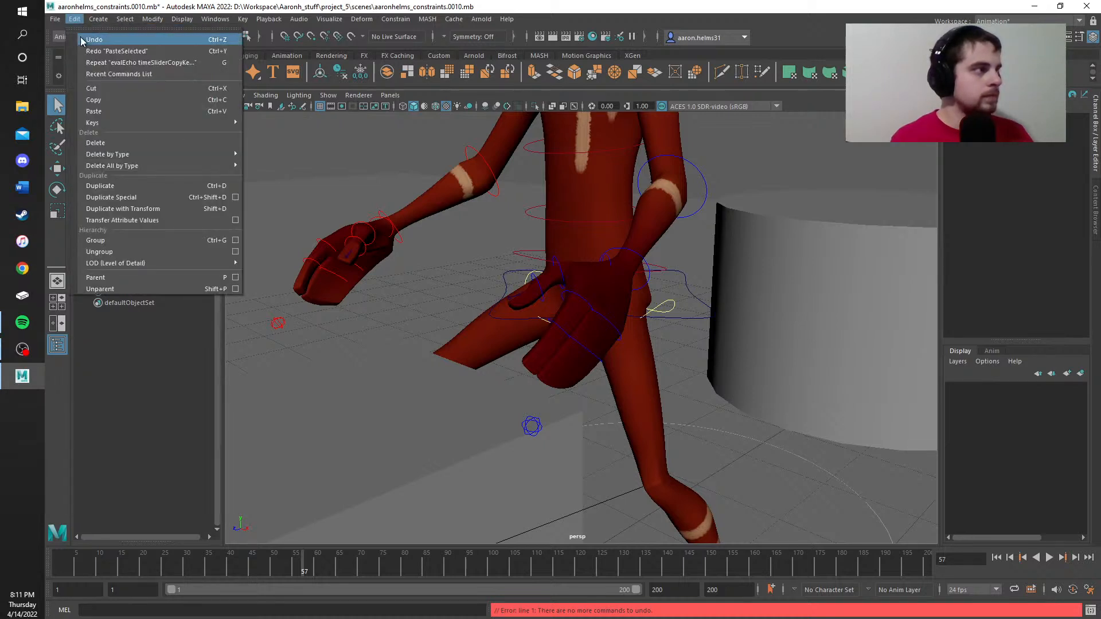
pyautogui.click(84, 39)
pyautogui.click(75, 19)
pyautogui.click(84, 40)
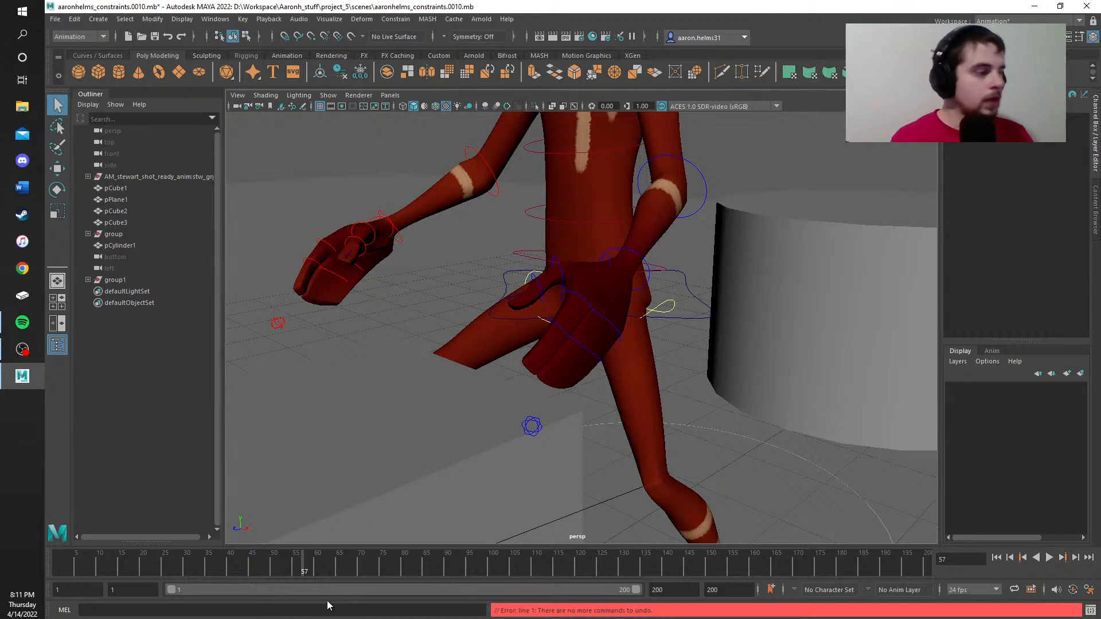
# Step: Reselect the left arm IK control with no time range highlighted
pyautogui.hotkey('alt', 'v')
pyautogui.hotkey('alt', 'v')
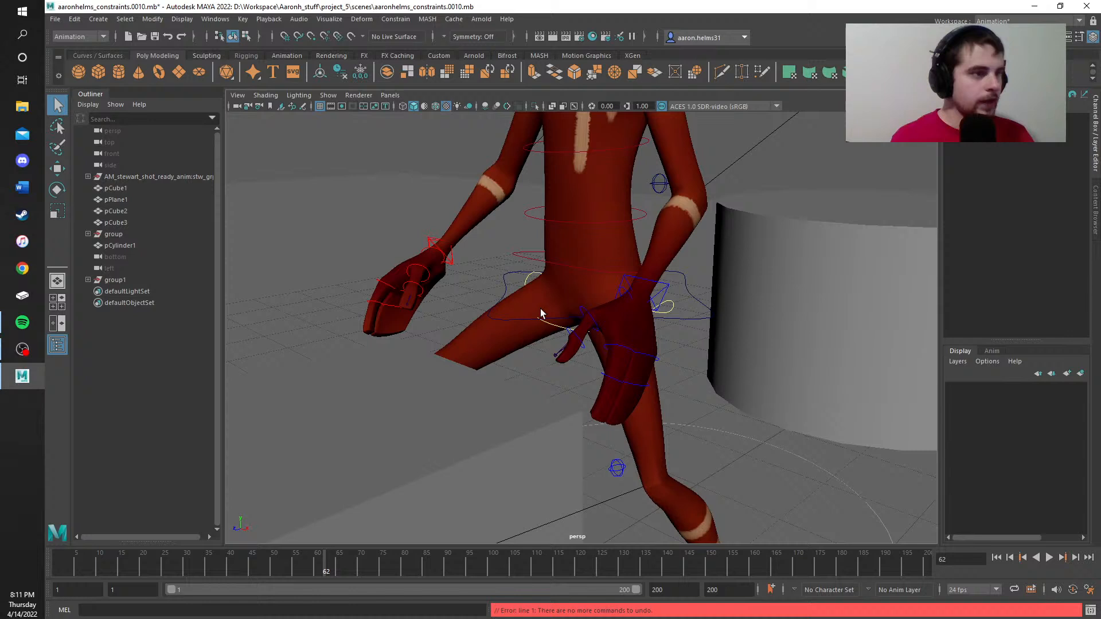
pyautogui.click(633, 281)
pyautogui.doubleClick(330, 568)
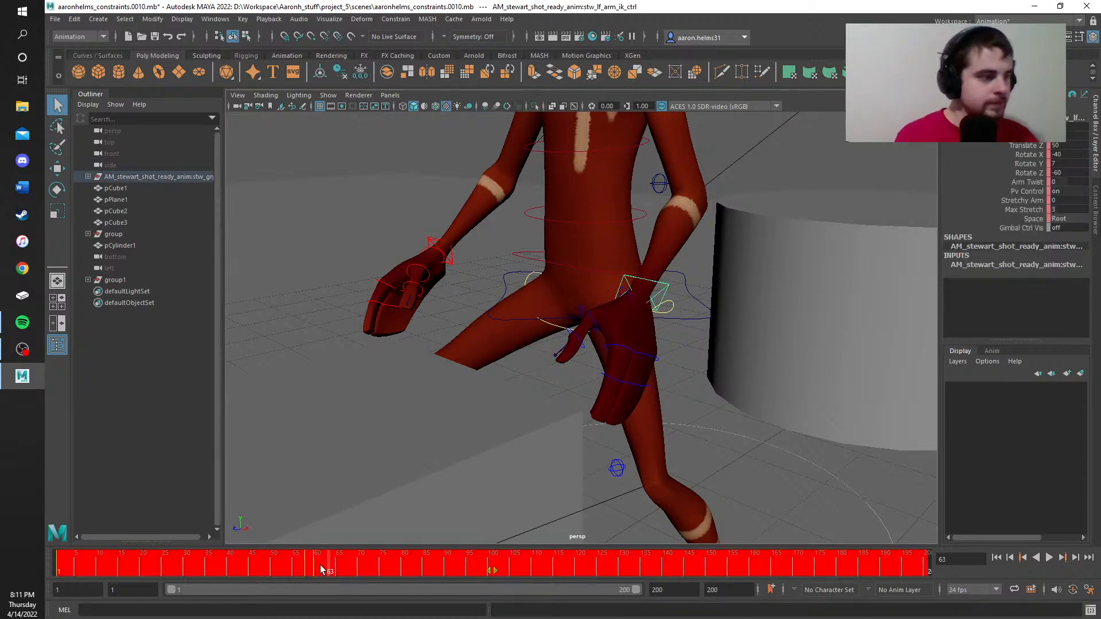
pyautogui.click(286, 512)
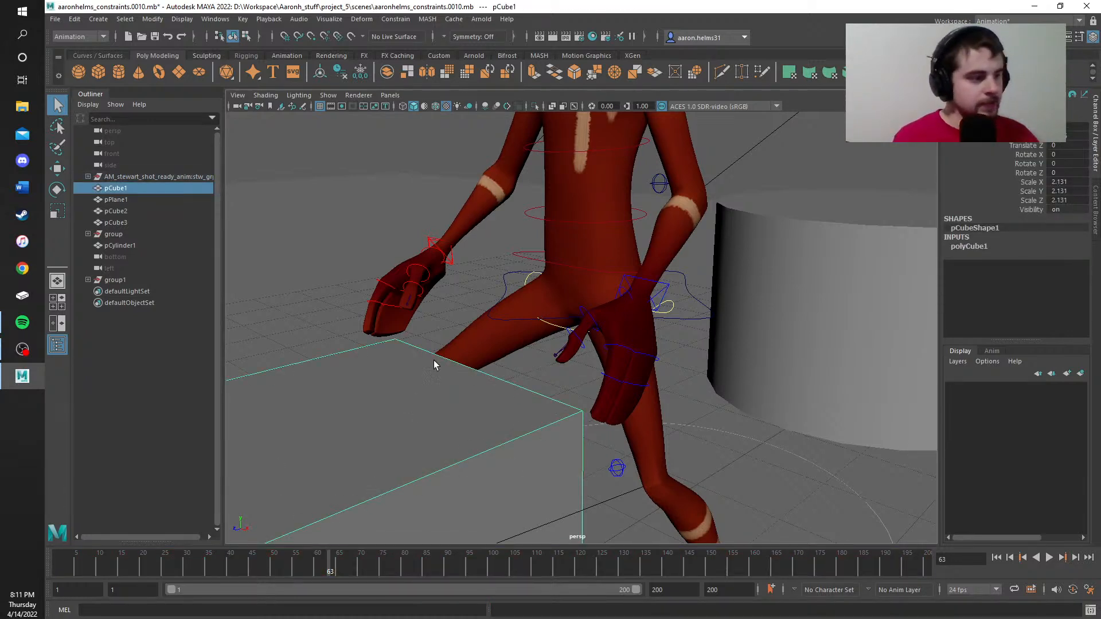
pyautogui.click(634, 279)
# Step: Copy the left arm IK control's keys at frame 60 and paste them at frame 57
pyautogui.hotkey('alt', 'v')
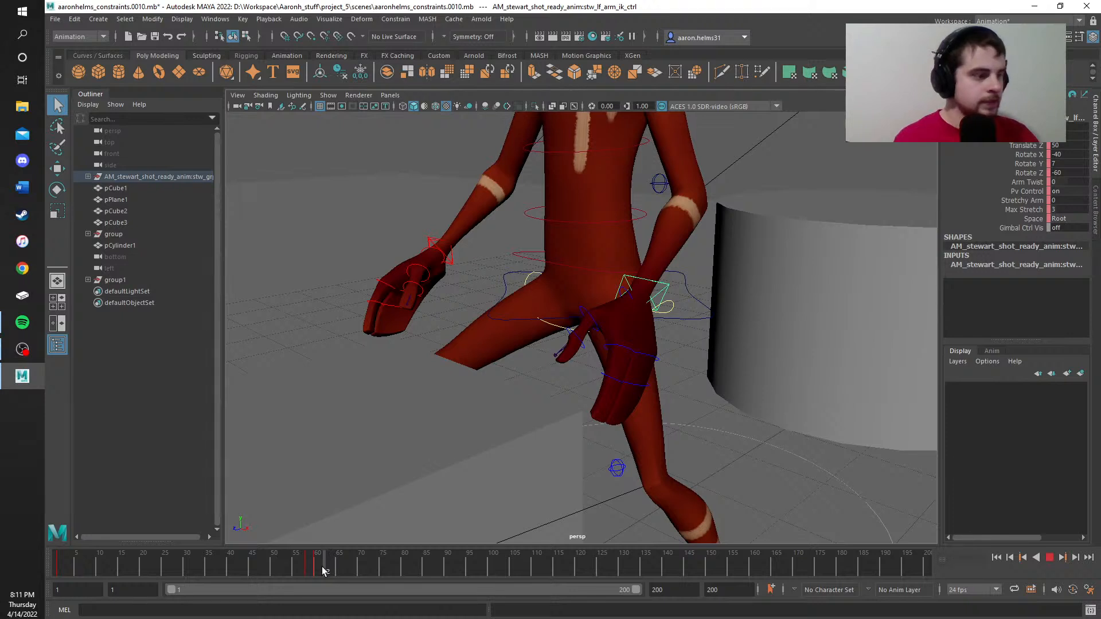
pyautogui.click(313, 572)
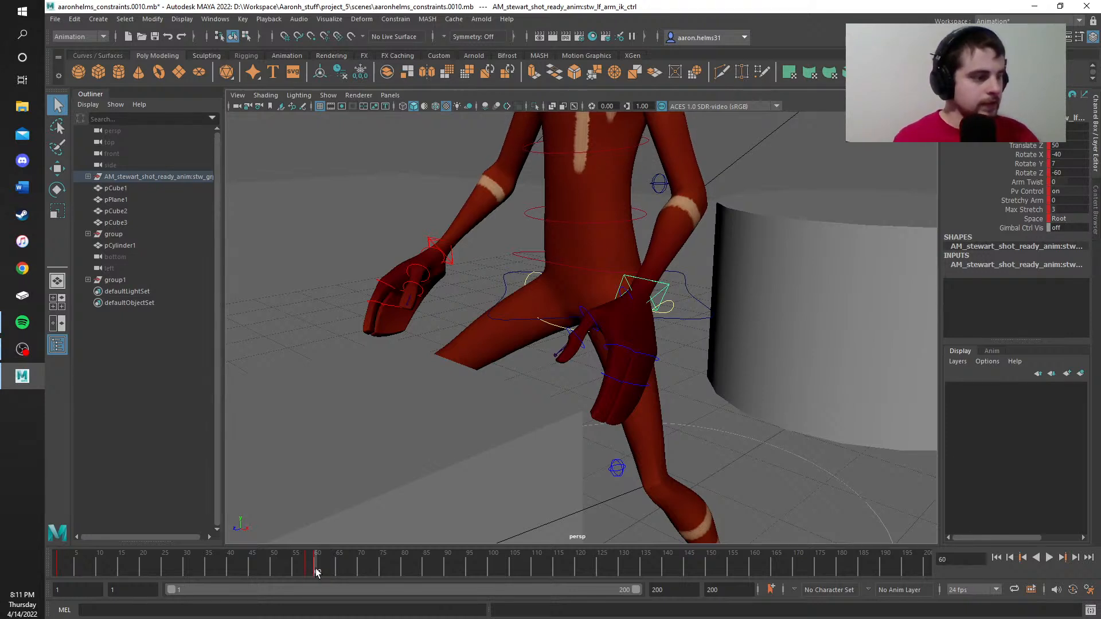
pyautogui.rightClick(315, 572)
pyautogui.click(336, 365)
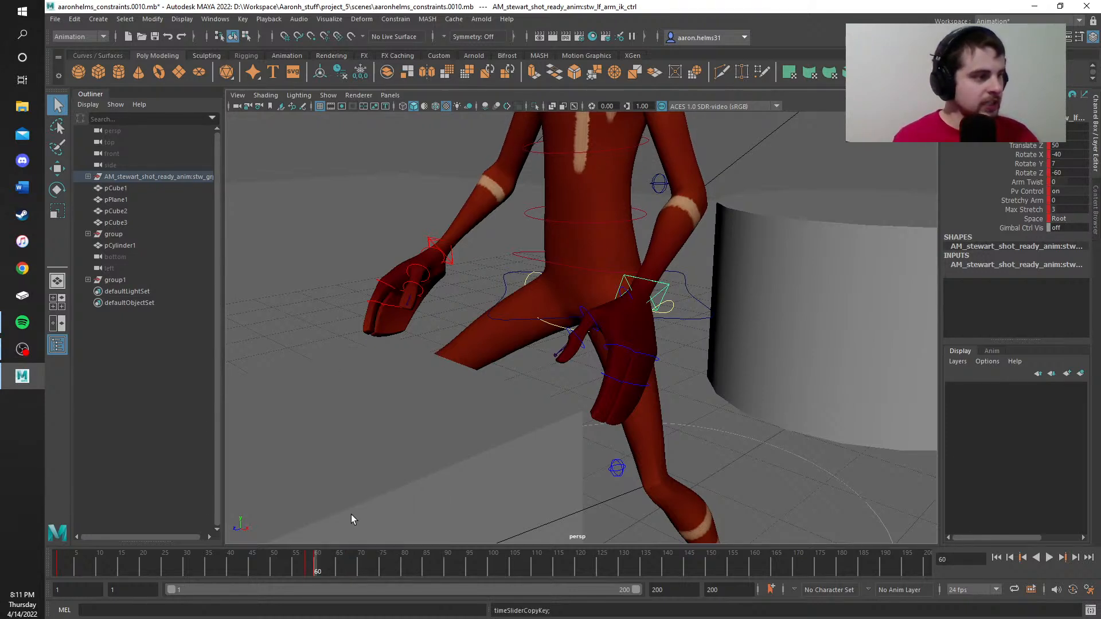
pyautogui.moveTo(316, 571); pyautogui.dragTo(302, 571)
pyautogui.rightClick(304, 574)
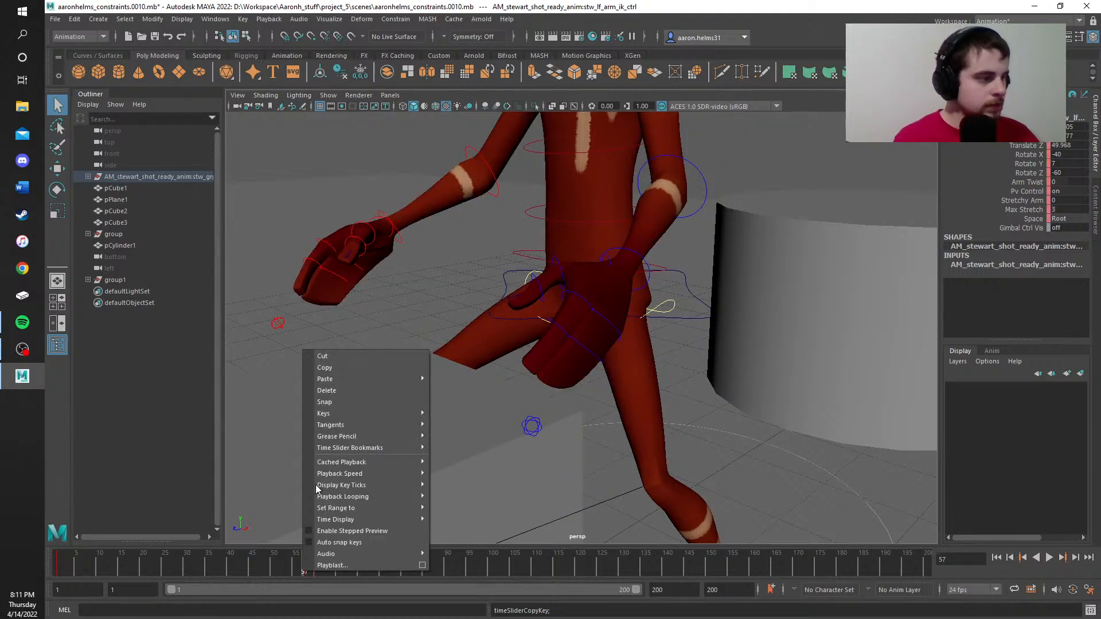
pyautogui.click(444, 380)
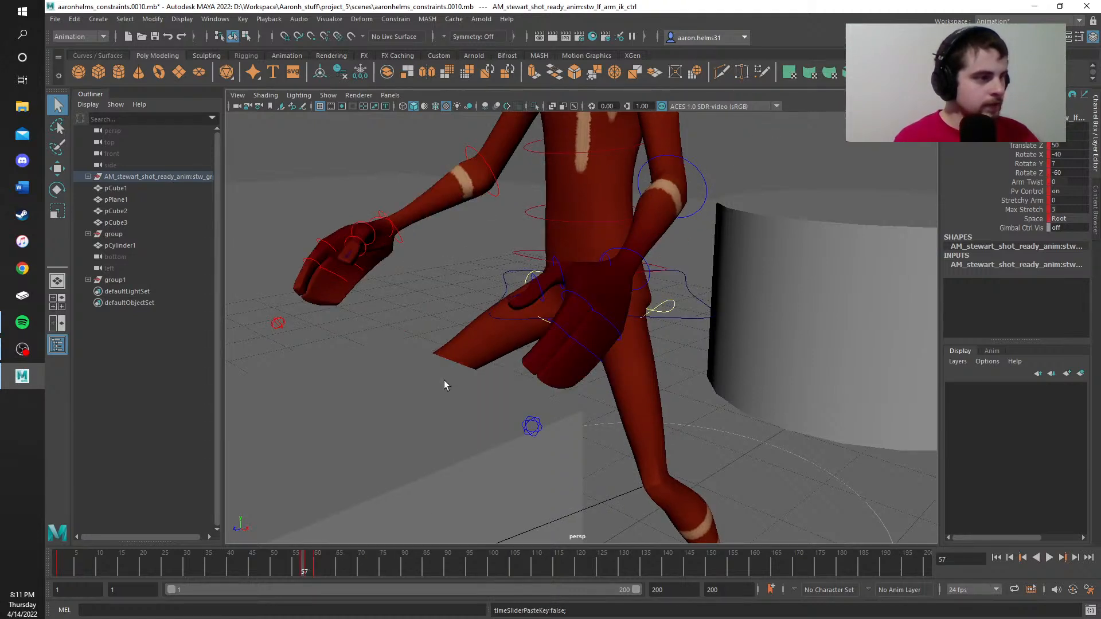
# Step: Delete the left arm IK control's keys at frame 57
pyautogui.moveTo(304, 562)
pyautogui.mouseDown()
pyautogui.moveTo(285, 564)
pyautogui.moveTo(309, 562)
pyautogui.moveTo(299, 567)
pyautogui.mouseUp()
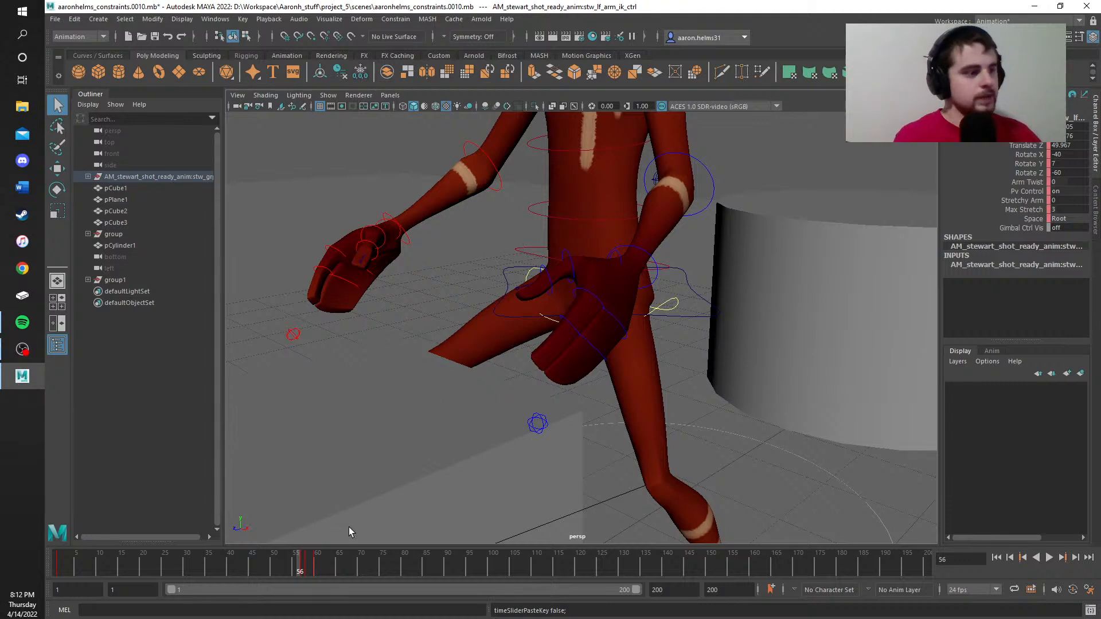
pyautogui.rightClick(300, 571)
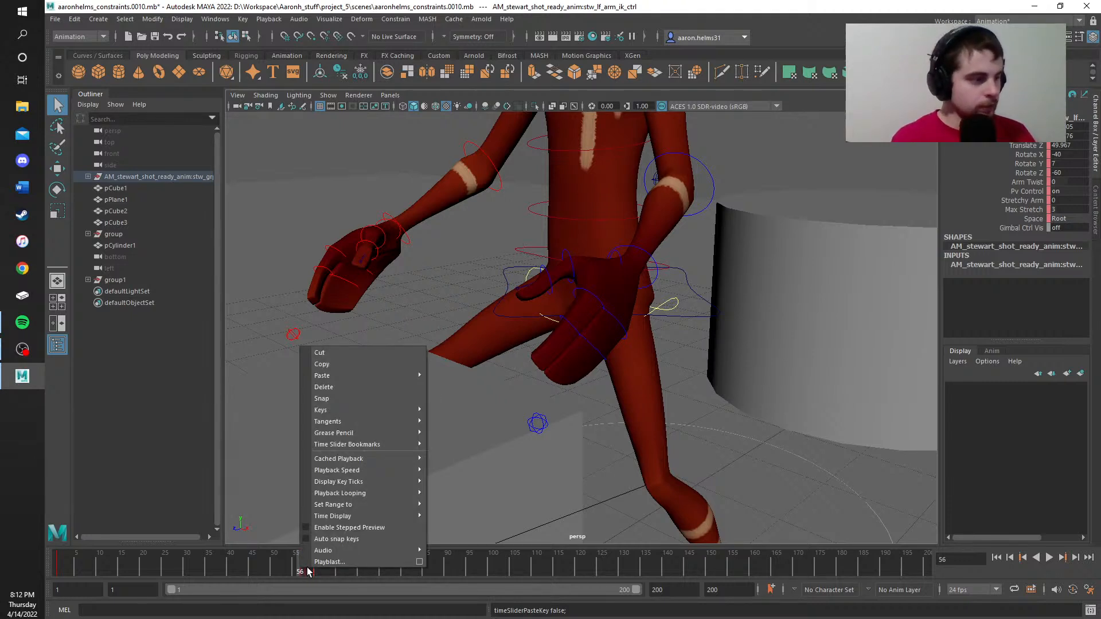
pyautogui.doubleClick(302, 573)
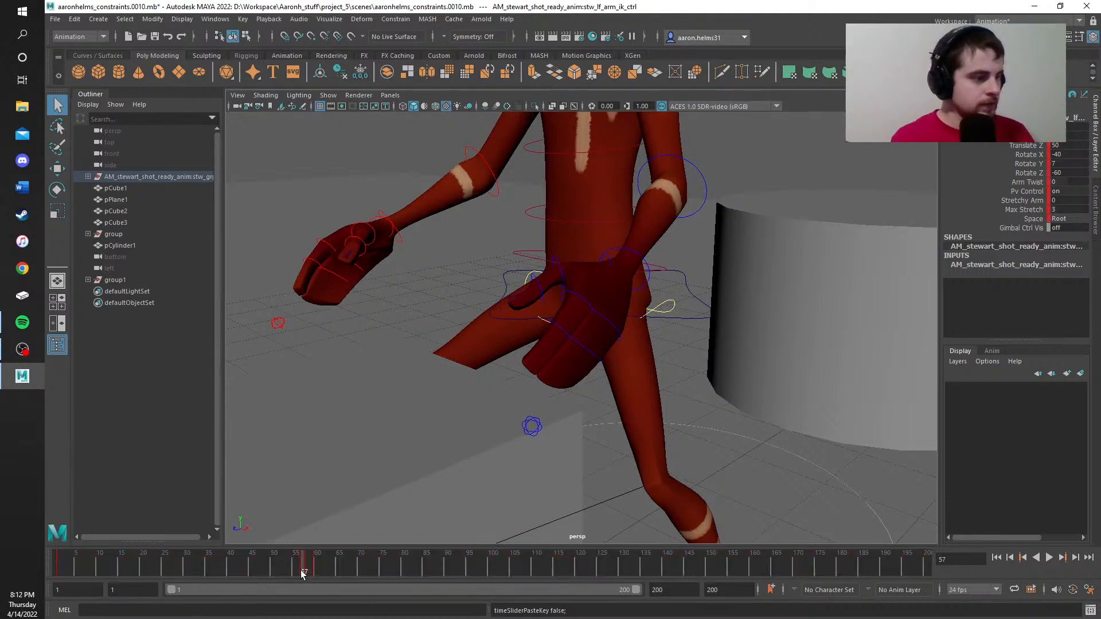
pyautogui.rightClick(302, 572)
pyautogui.click(321, 392)
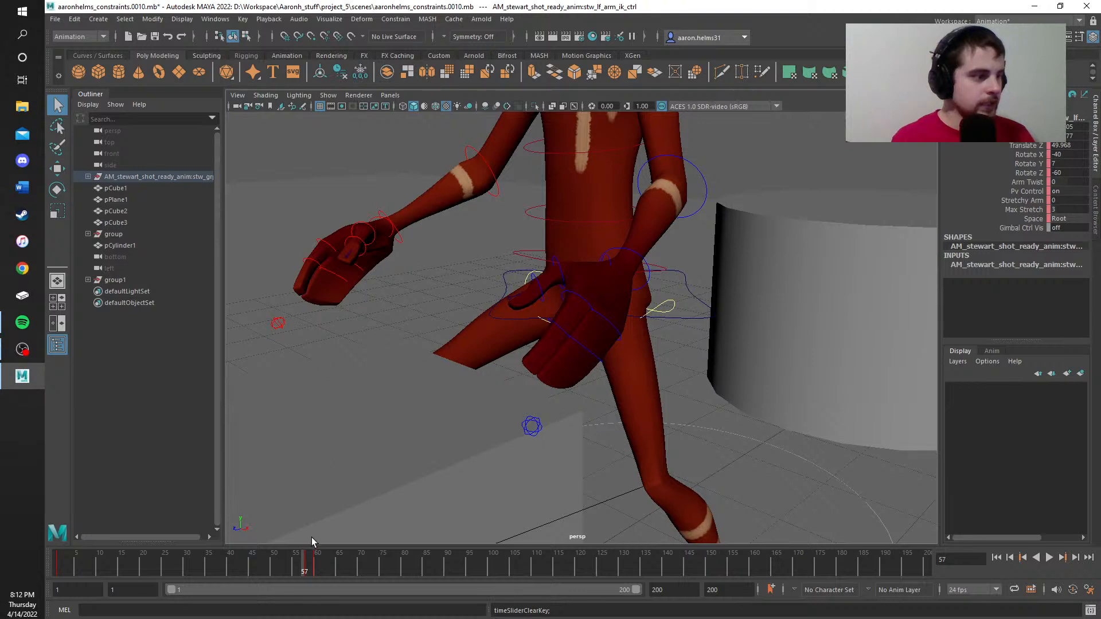
# Step: Play back the arm motion, then examine the hand pose at frame 57 from the side
pyautogui.hotkey('alt', 'v')
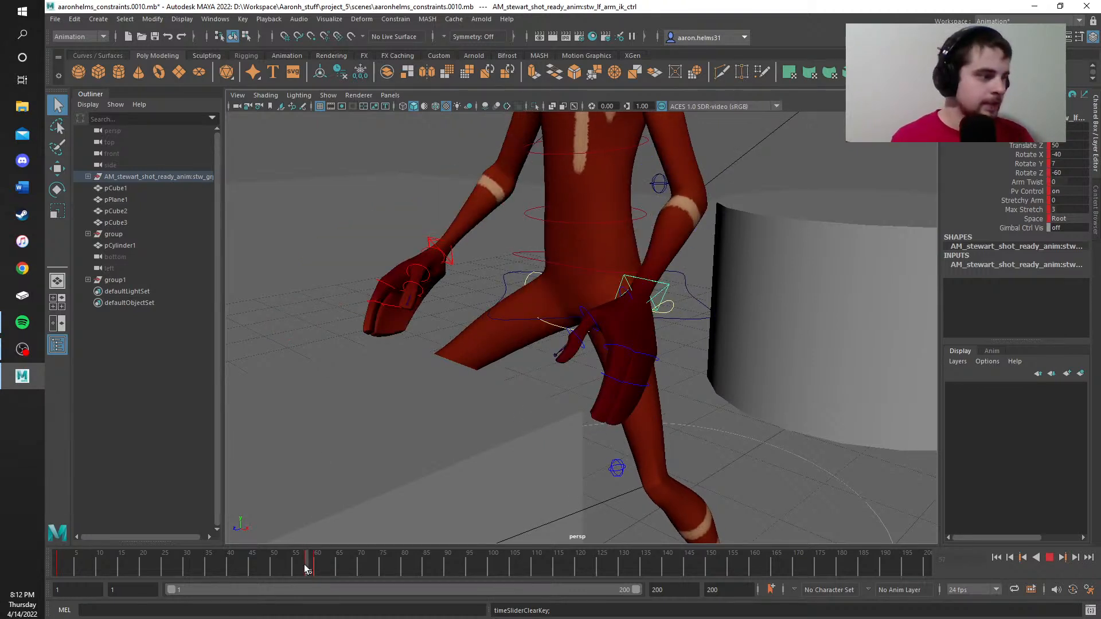
pyautogui.click(306, 570)
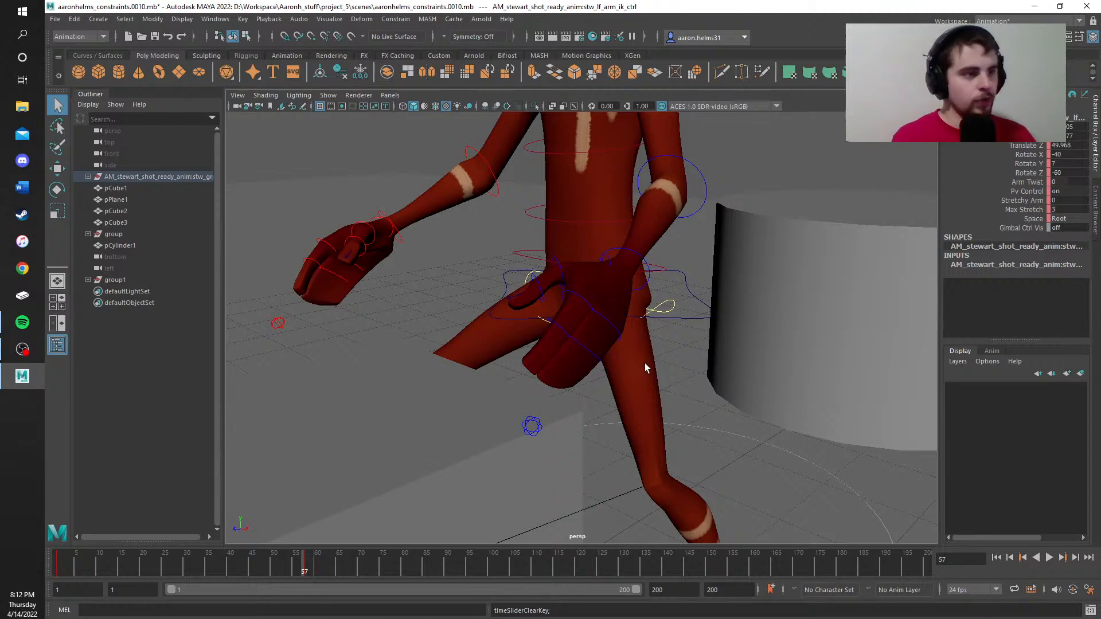
pyautogui.keyDown('alt'); pyautogui.moveTo(696, 376); pyautogui.dragTo(533, 364); pyautogui.keyUp('alt')
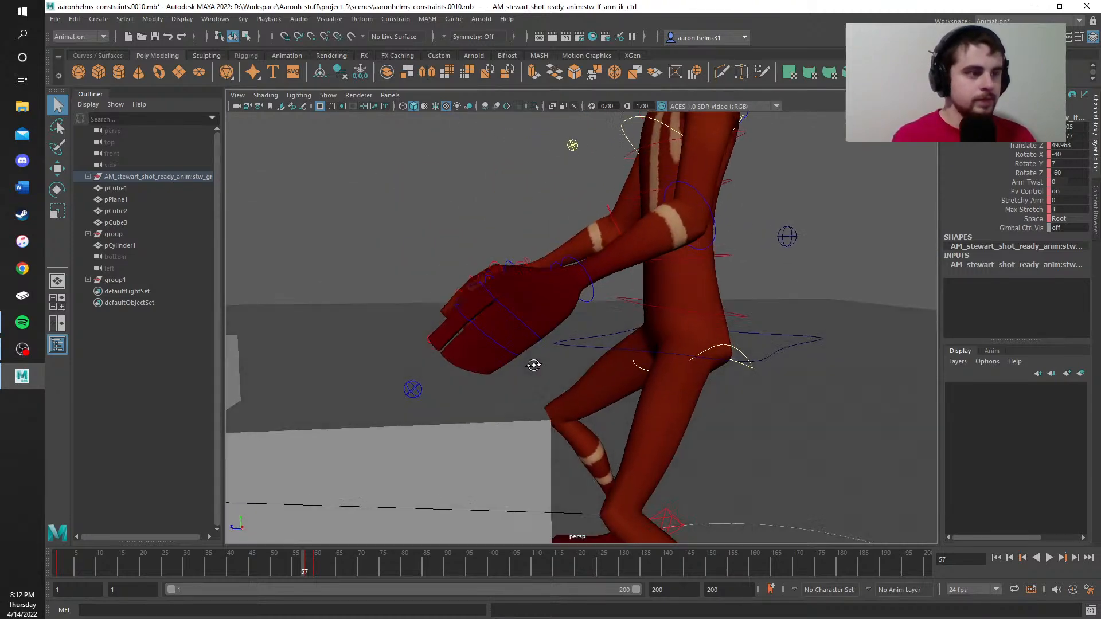
# Step: Rotate the left elbow FK control at frame 57 to lower the left forearm
pyautogui.keyDown('alt'); pyautogui.moveTo(534, 365); pyautogui.dragTo(527, 404, button='middle'); pyautogui.keyUp('alt')
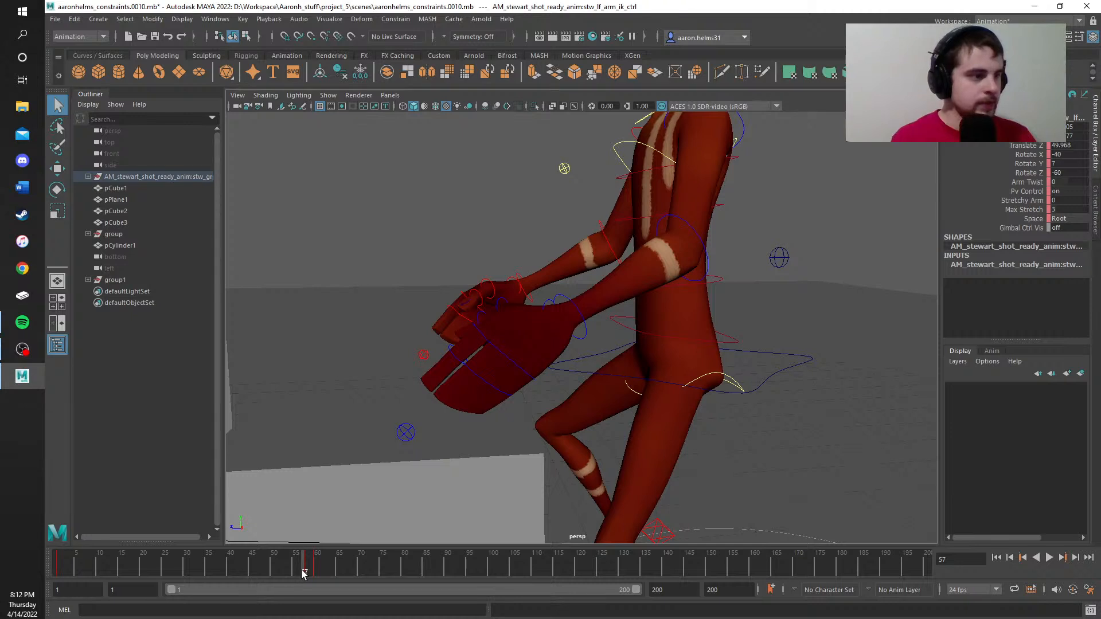
pyautogui.moveTo(304, 574); pyautogui.dragTo(304, 574)
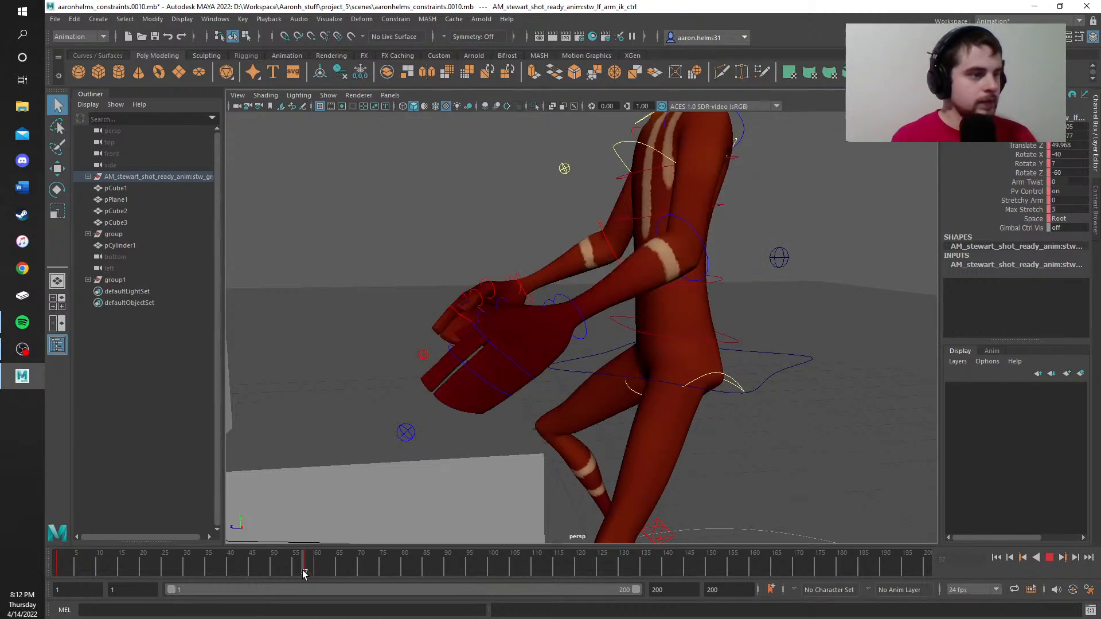
pyautogui.click(669, 216)
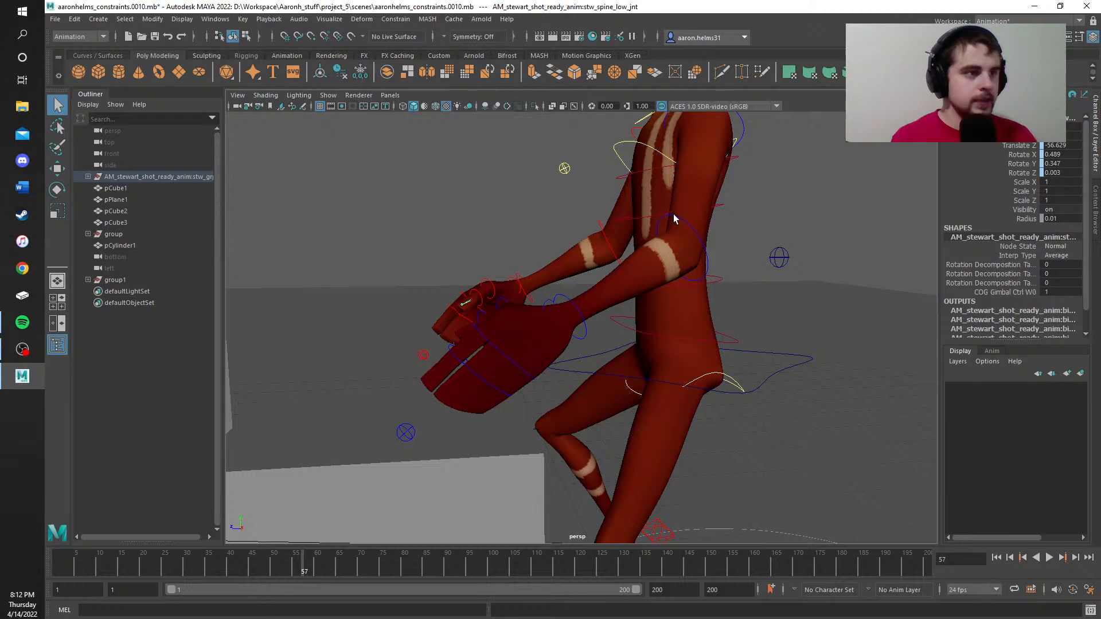
pyautogui.click(675, 219)
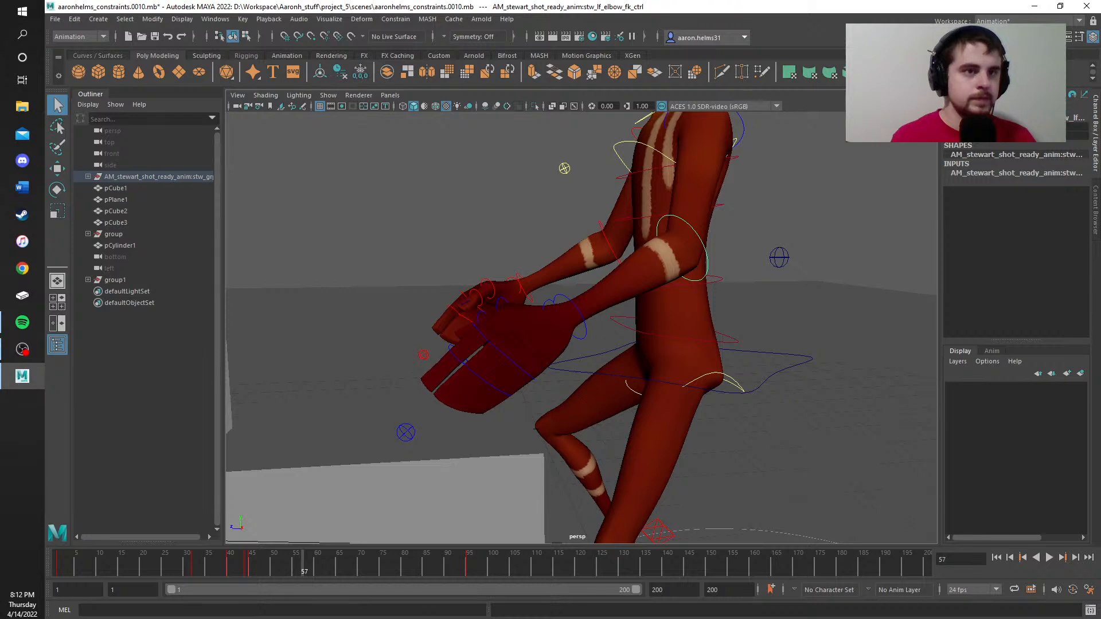
pyautogui.moveTo(1073, 127); pyautogui.dragTo(1040, 127)
pyautogui.moveTo(895, 126); pyautogui.dragTo(937, 127, button='middle')
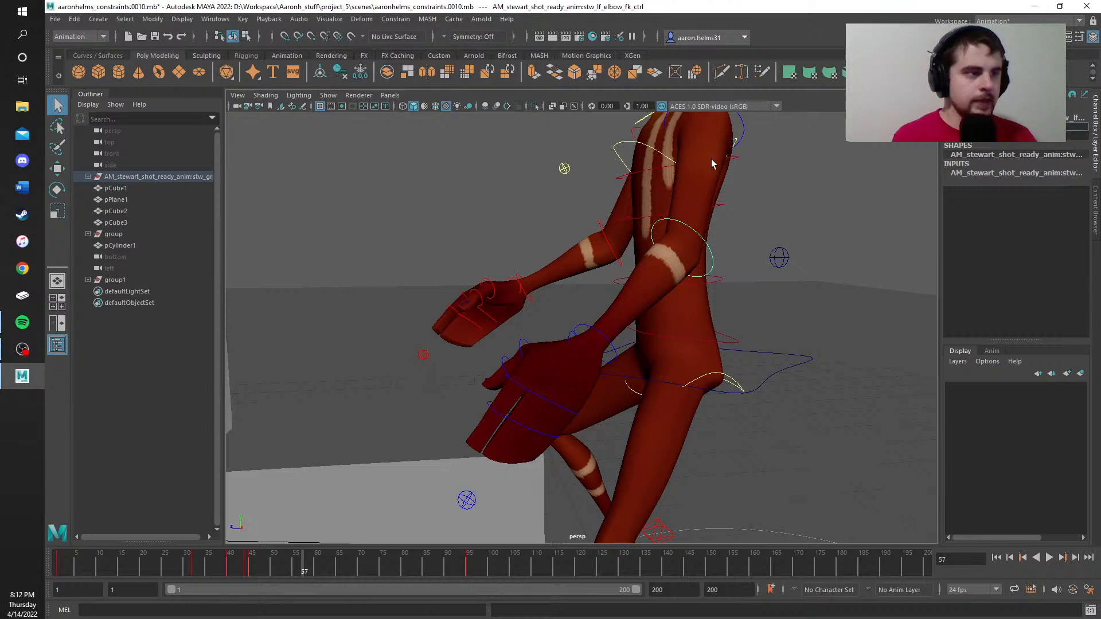
# Step: Rotate the right elbow FK control to lower the right forearm, using the left elbow as reference, and key it at frame 57
pyautogui.click(609, 241)
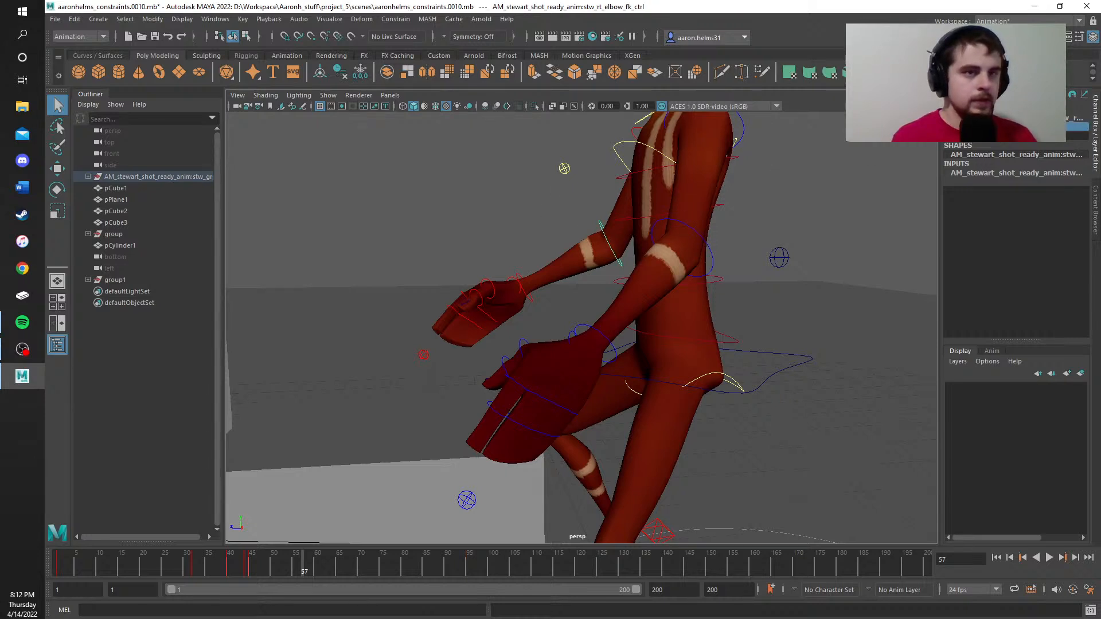
pyautogui.click(698, 235)
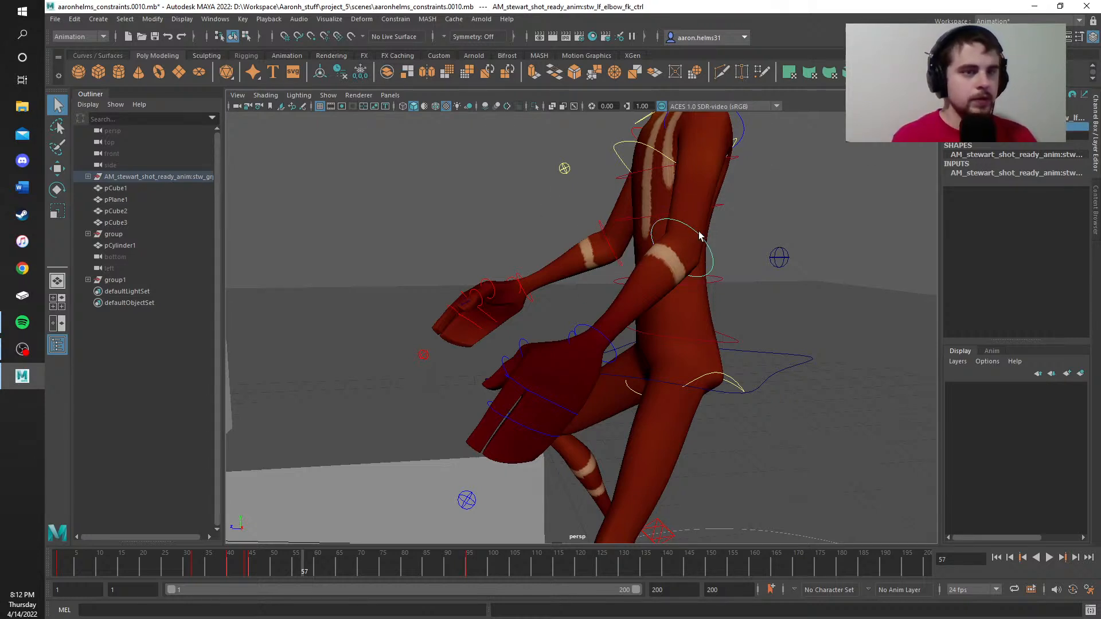
pyautogui.click(599, 225)
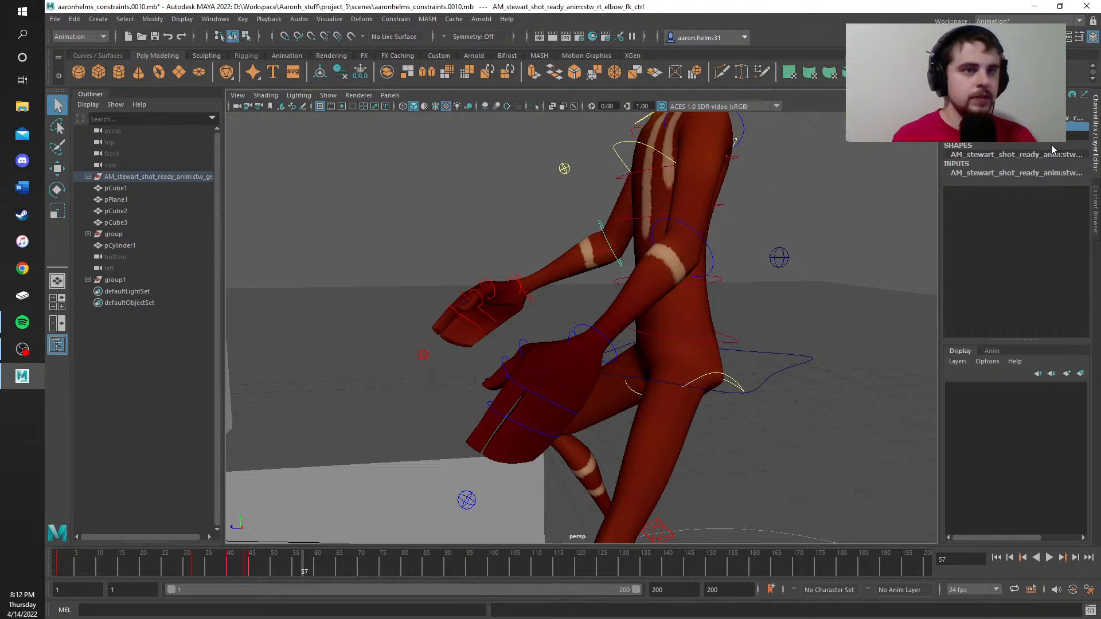
pyautogui.write('0')
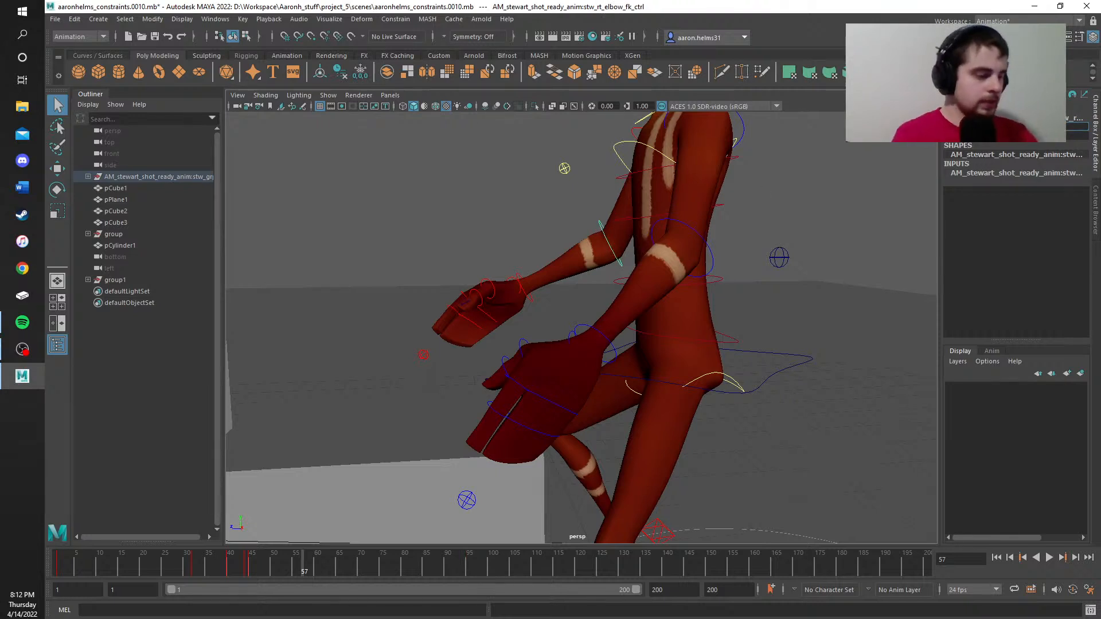
pyautogui.press('Return')
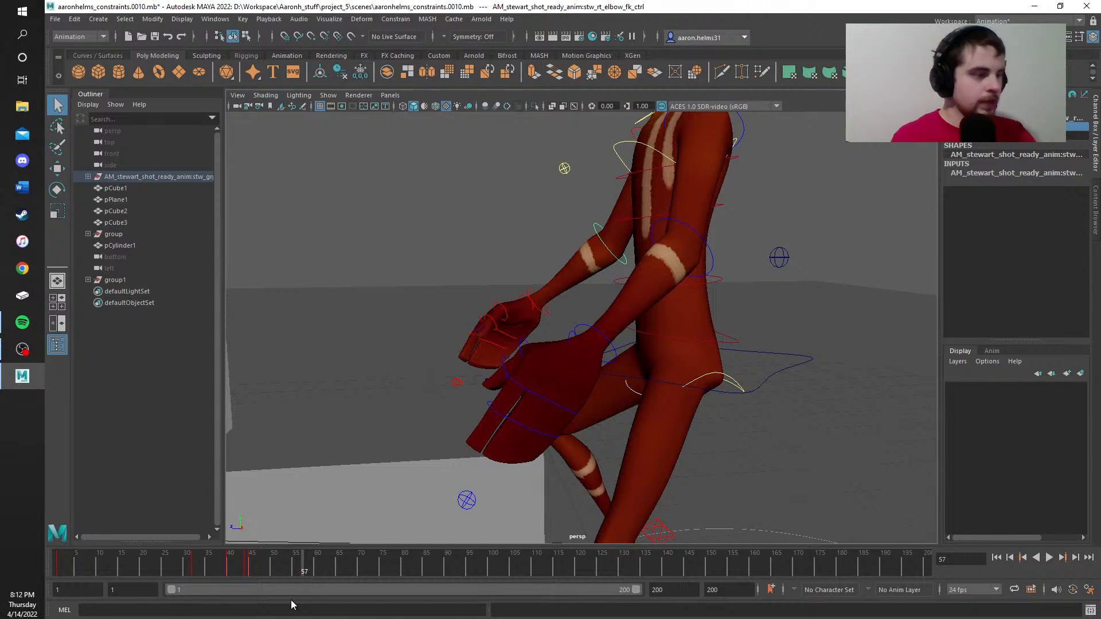
pyautogui.press('s')
pyautogui.moveTo(304, 565)
pyautogui.mouseDown()
pyautogui.moveTo(260, 568)
pyautogui.moveTo(317, 567)
pyautogui.moveTo(307, 568)
pyautogui.mouseUp()
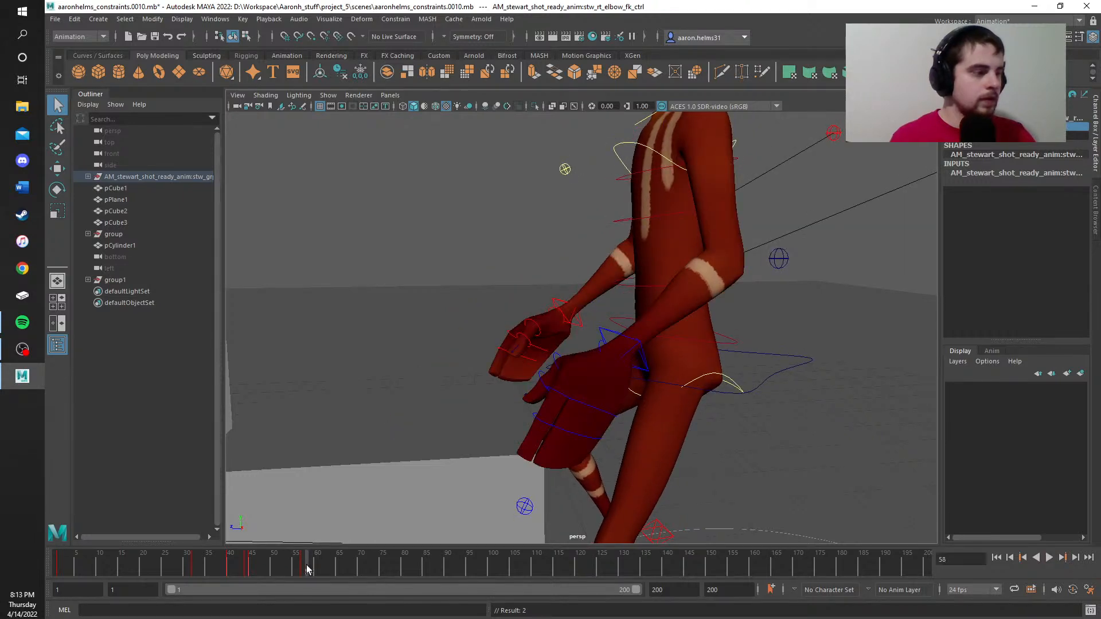
pyautogui.hotkey('alt', 'v')
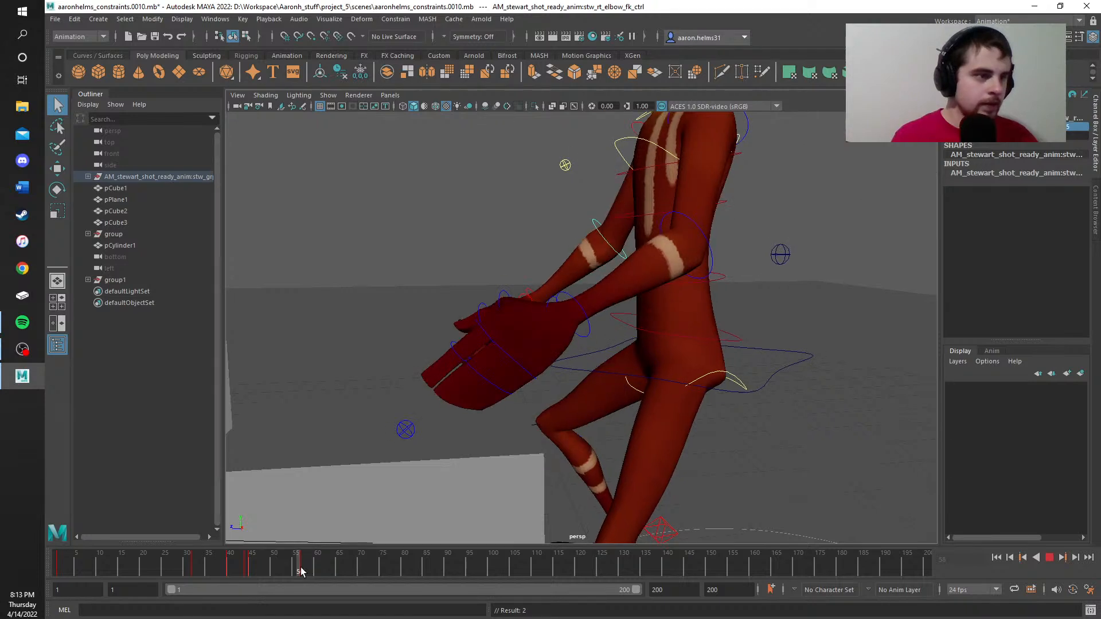
pyautogui.click(304, 571)
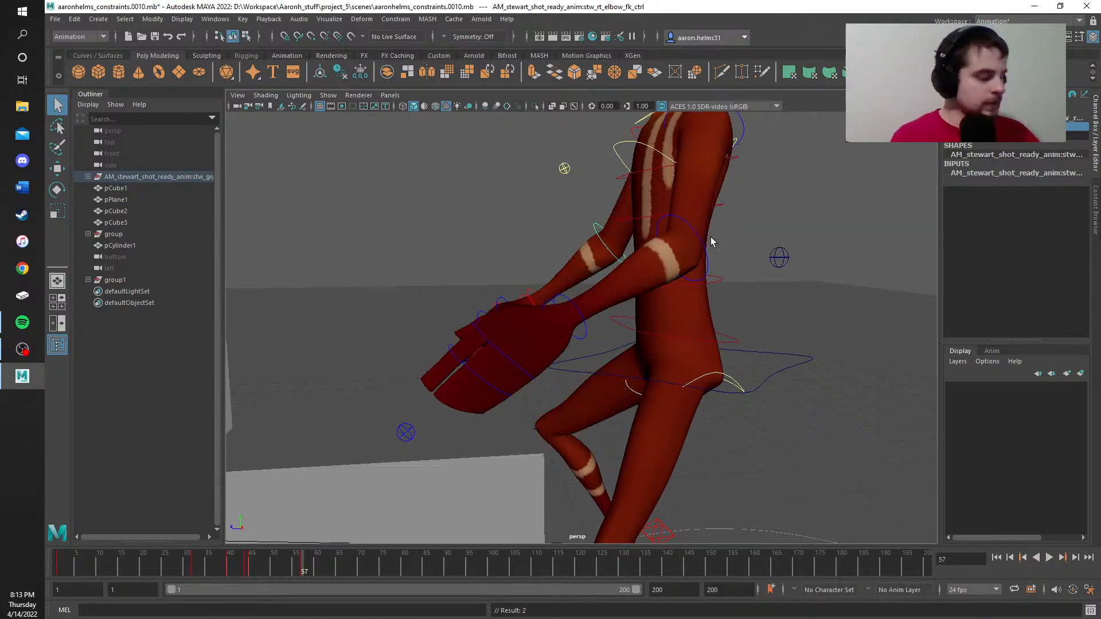
# Step: Rotate the left upper arm FK control to swing the arm back toward the body, and key it at frame 57
pyautogui.keyDown('alt'); pyautogui.moveTo(797, 197); pyautogui.dragTo(776, 257); pyautogui.keyUp('alt')
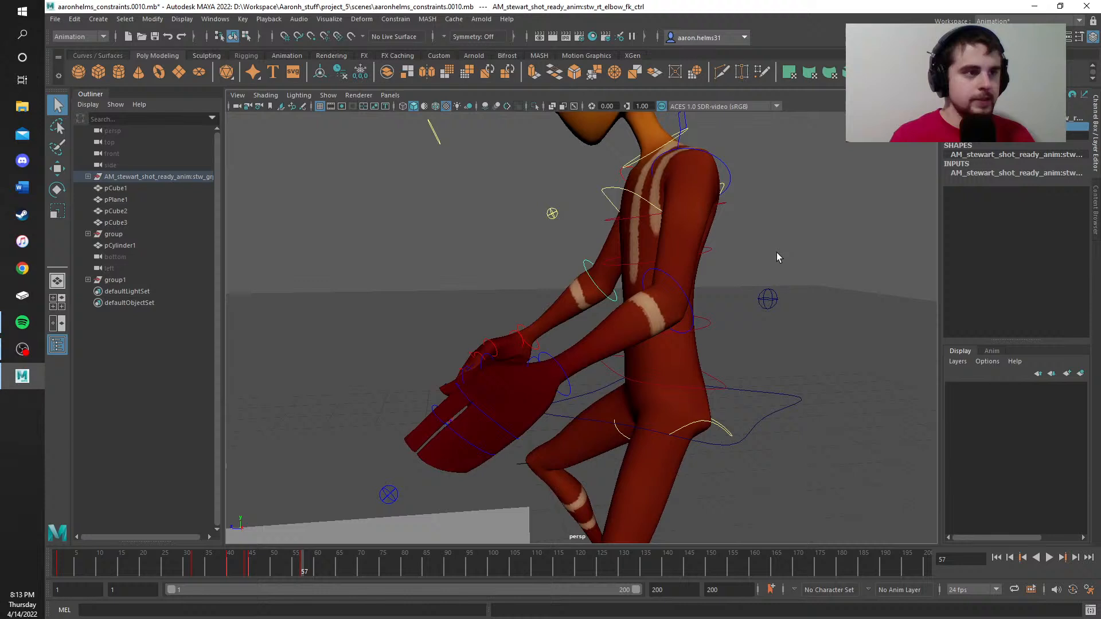
pyautogui.click(724, 166)
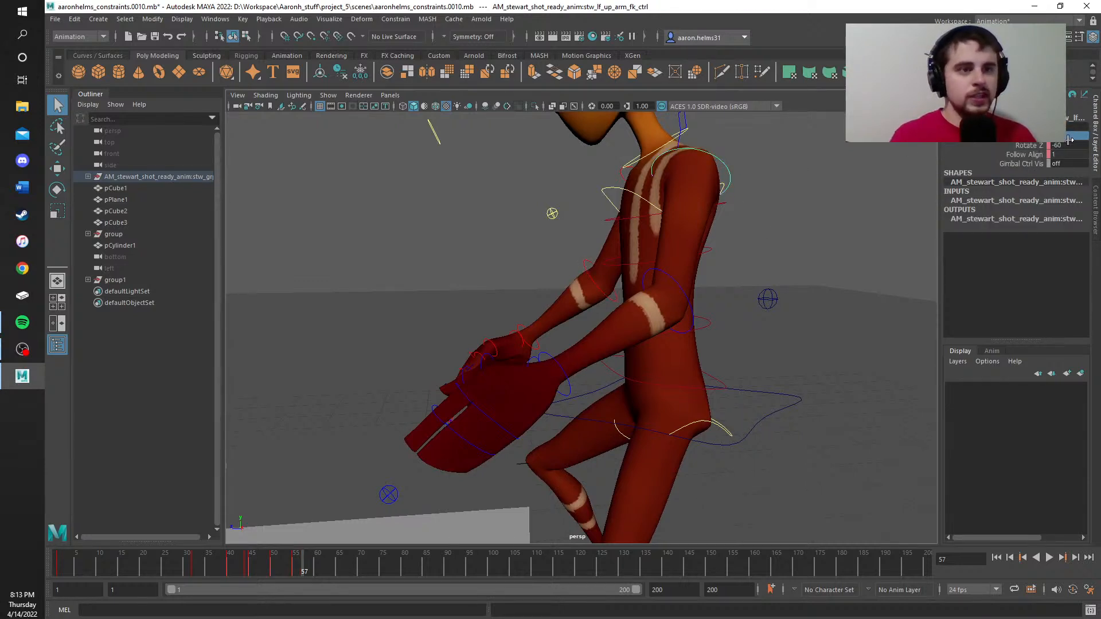
pyautogui.keyDown('ctrl'); pyautogui.moveTo(1073, 136); pyautogui.dragTo(1009, 135); pyautogui.keyUp('ctrl')
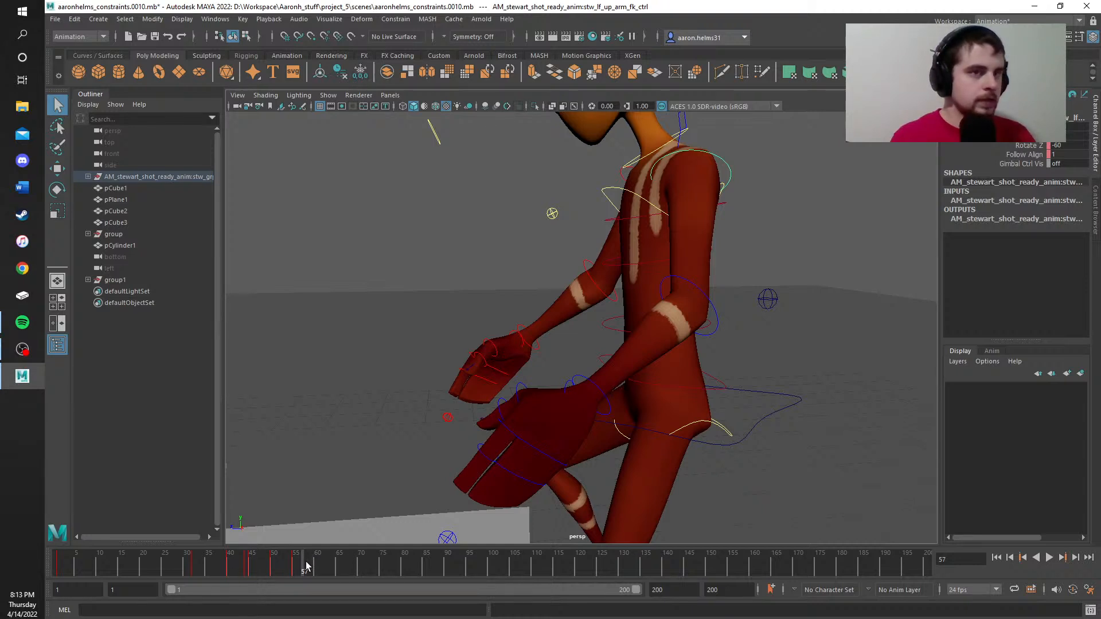
pyautogui.hotkey('alt', 'v')
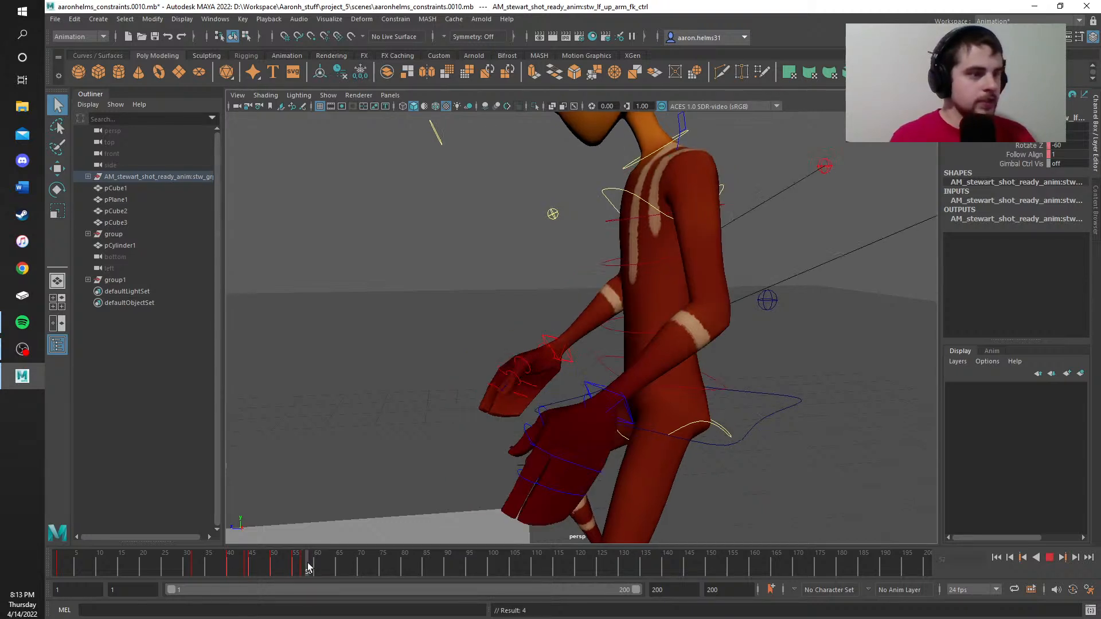
pyautogui.moveTo(308, 563); pyautogui.dragTo(302, 565)
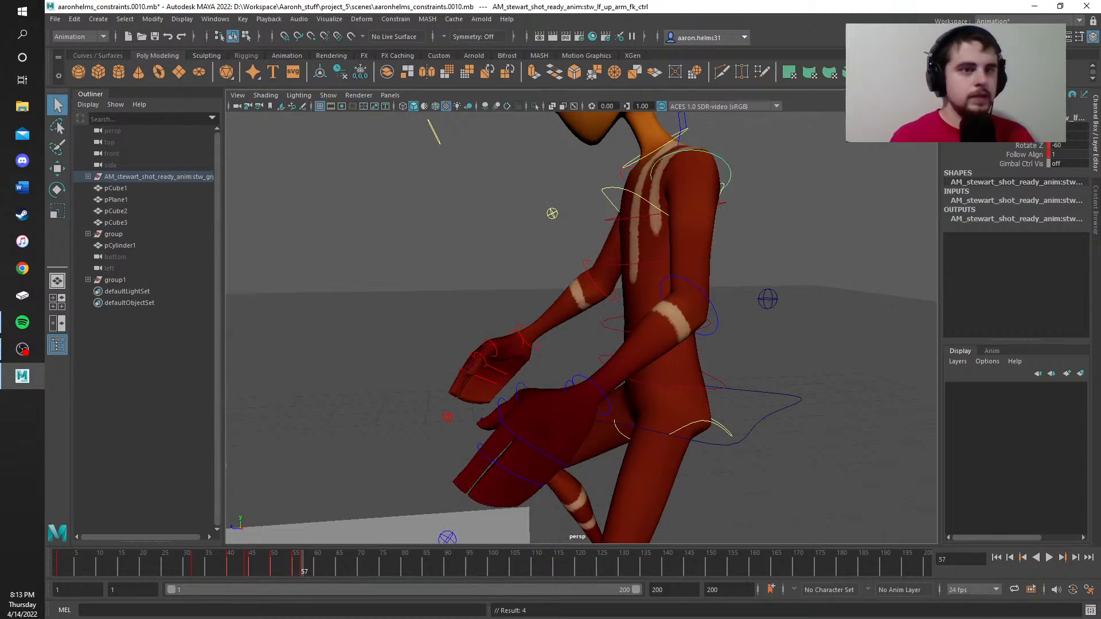
pyautogui.moveTo(918, 129); pyautogui.dragTo(900, 129, button='middle')
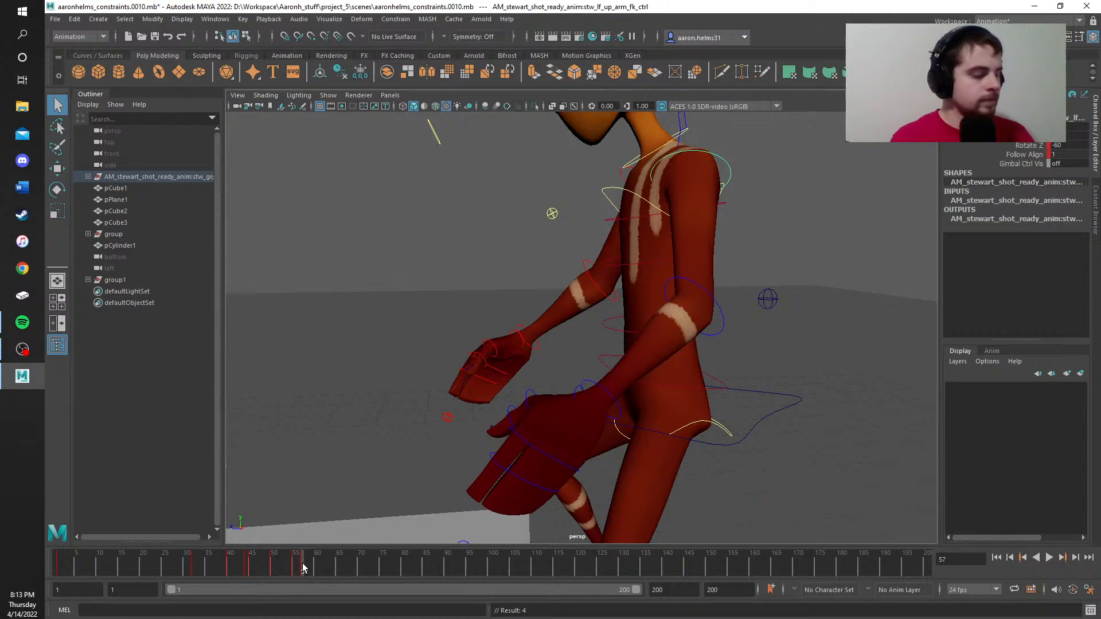
pyautogui.moveTo(304, 568)
pyautogui.mouseDown()
pyautogui.moveTo(289, 569)
pyautogui.moveTo(339, 571)
pyautogui.moveTo(273, 576)
pyautogui.moveTo(309, 574)
pyautogui.mouseUp()
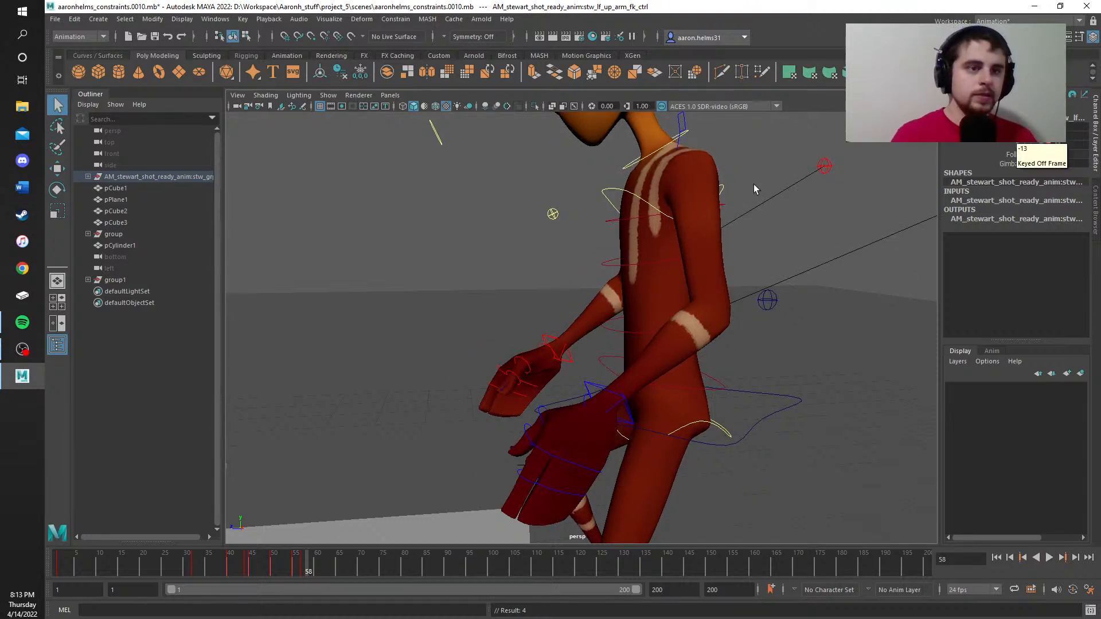
# Step: Adjust the right upper arm FK control's Rotate Y at frame 57, judging the pose from the front
pyautogui.keyDown('alt'); pyautogui.moveTo(503, 265); pyautogui.dragTo(933, 252); pyautogui.keyUp('alt')
pyautogui.keyDown('alt'); pyautogui.moveTo(934, 252); pyautogui.dragTo(991, 362, button='middle'); pyautogui.keyUp('alt')
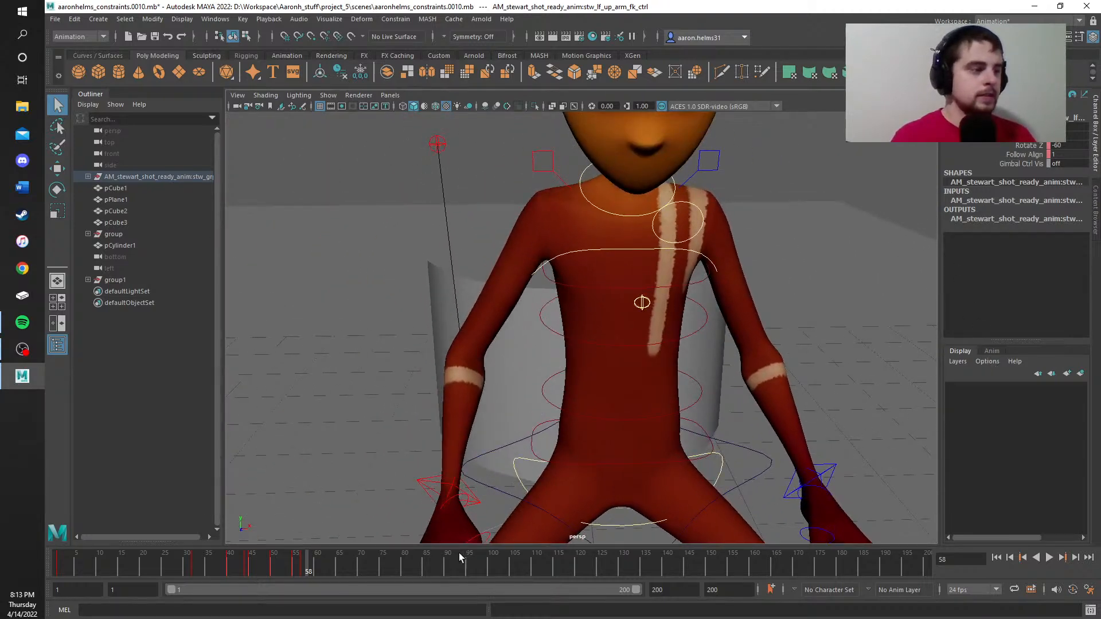
pyautogui.moveTo(306, 564); pyautogui.dragTo(297, 563)
pyautogui.hotkey('alt', 'v')
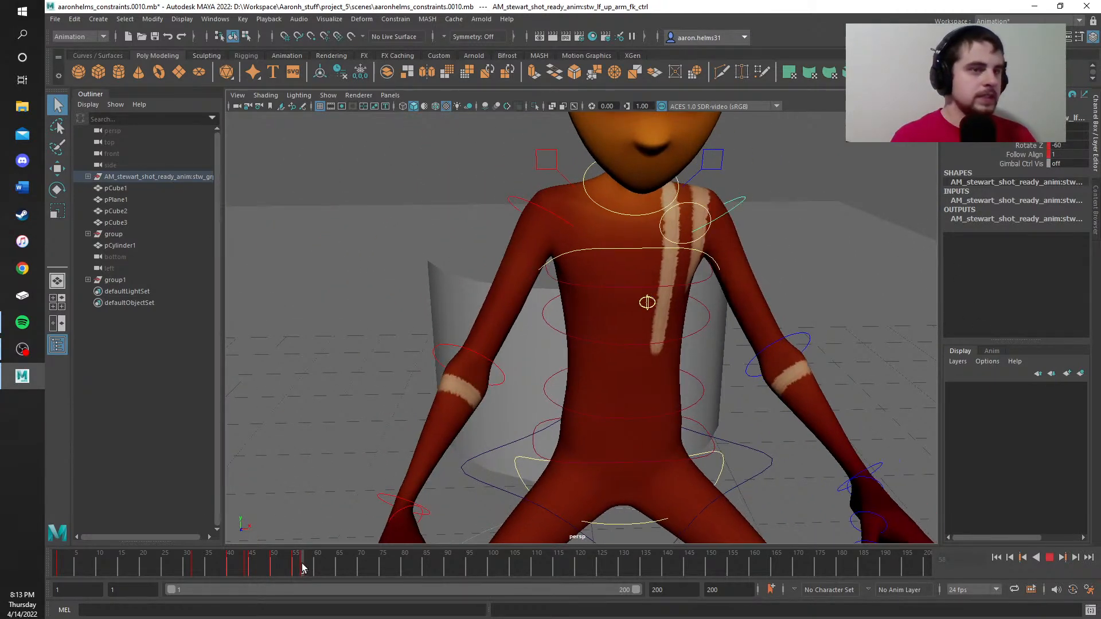
pyautogui.hotkey('alt', 'v')
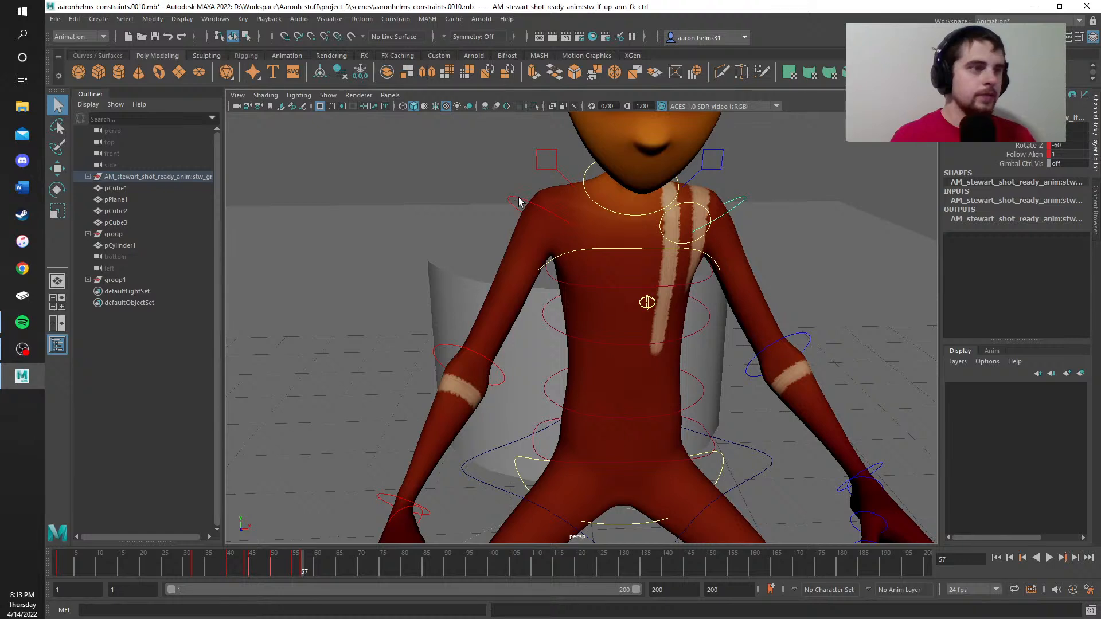
pyautogui.click(519, 197)
pyautogui.click(1069, 136)
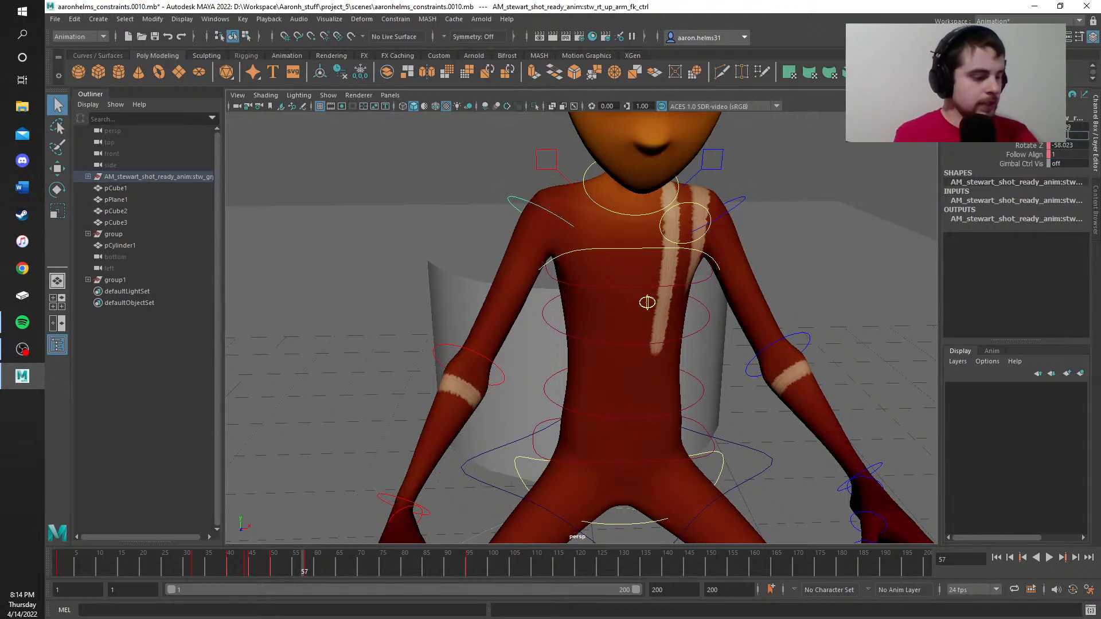
pyautogui.press('Return')
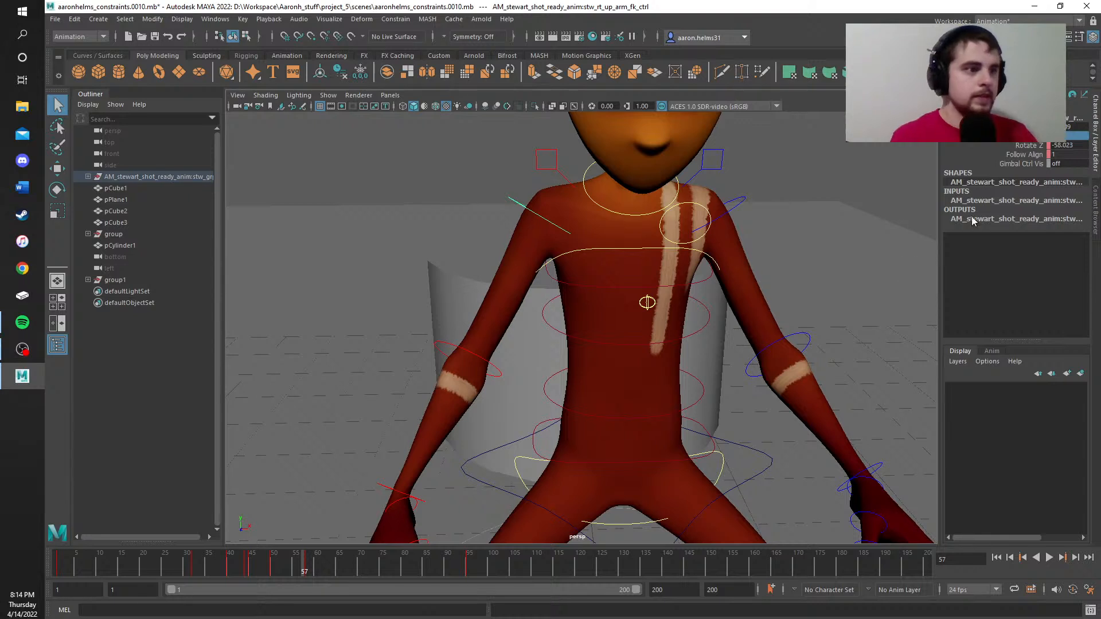
# Step: Match the right upper arm FK control to the left by adjusting Rotate X and setting Rotate Z to -60, and key it at frame 57
pyautogui.click(741, 205)
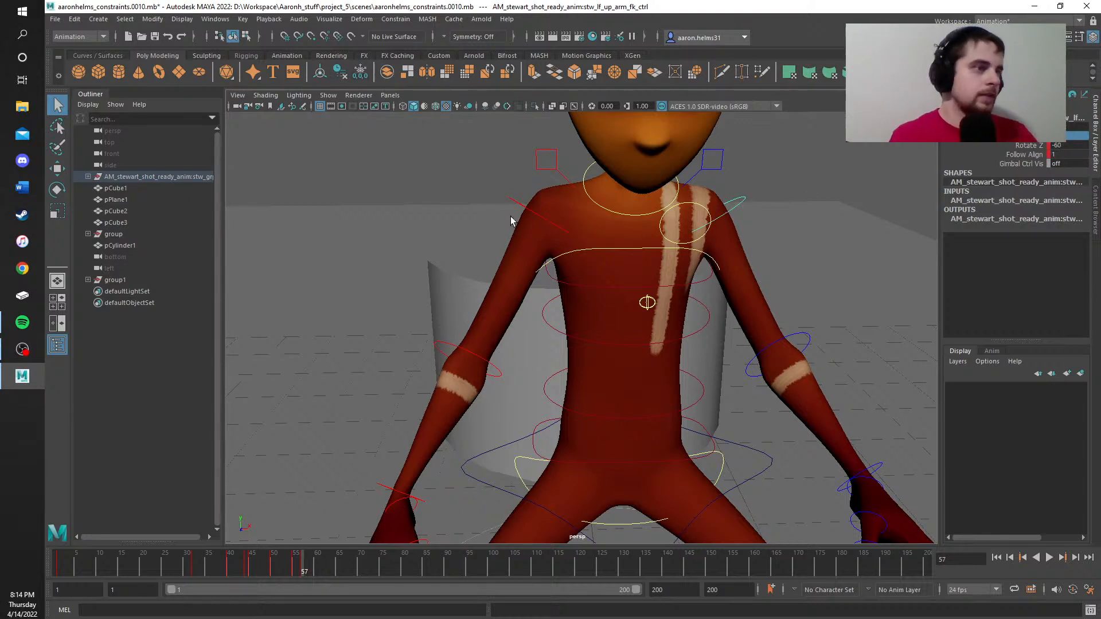
pyautogui.click(528, 210)
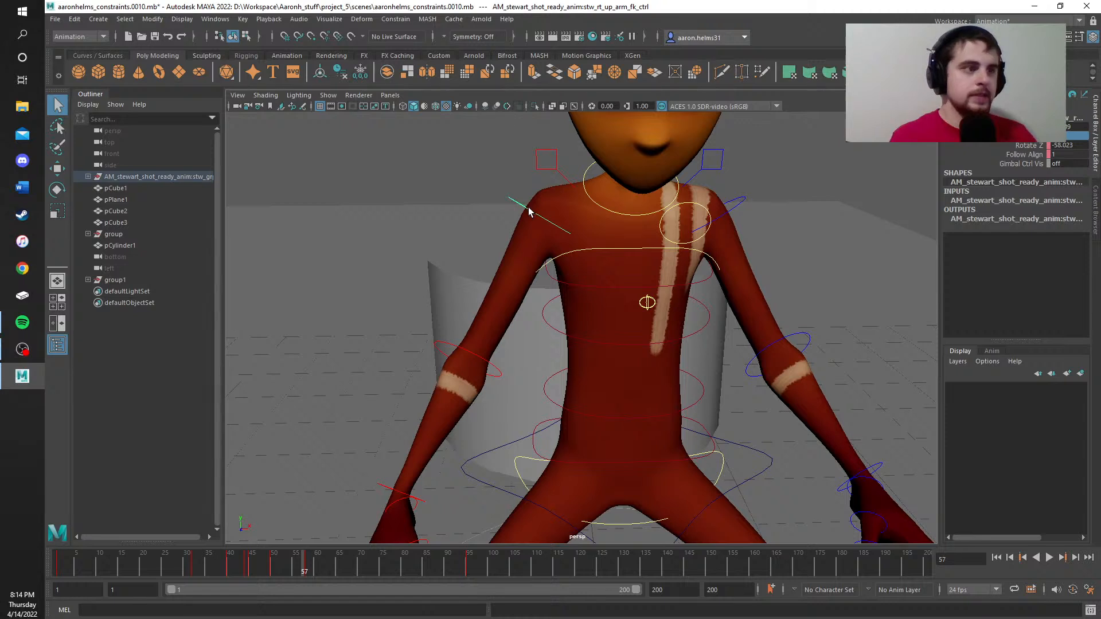
pyautogui.click(1068, 127)
pyautogui.write('0')
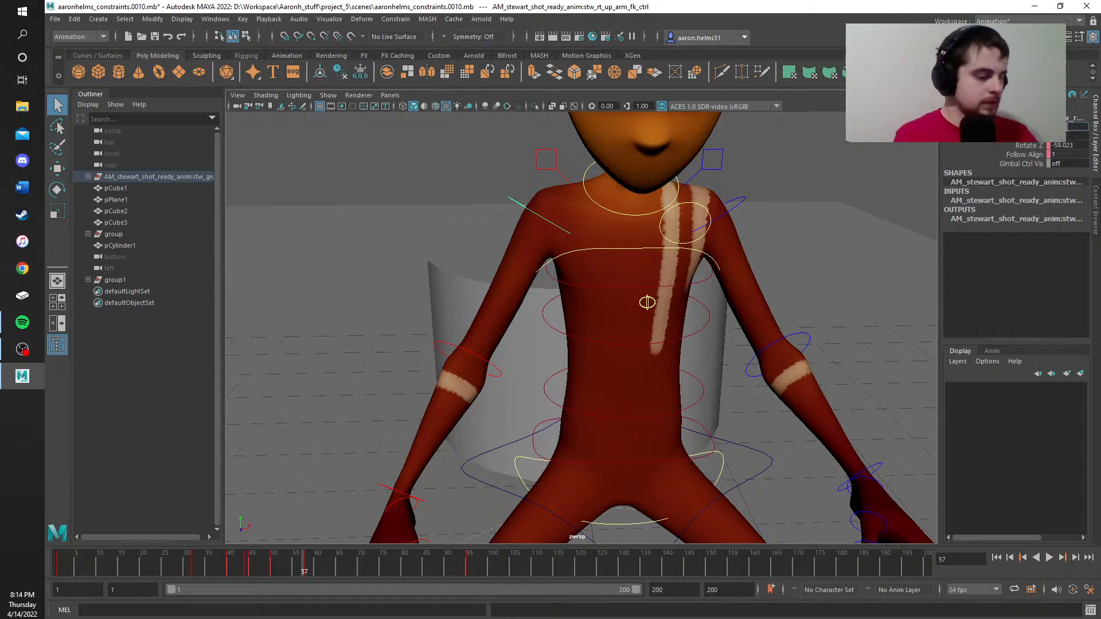
pyautogui.doubleClick(1058, 147)
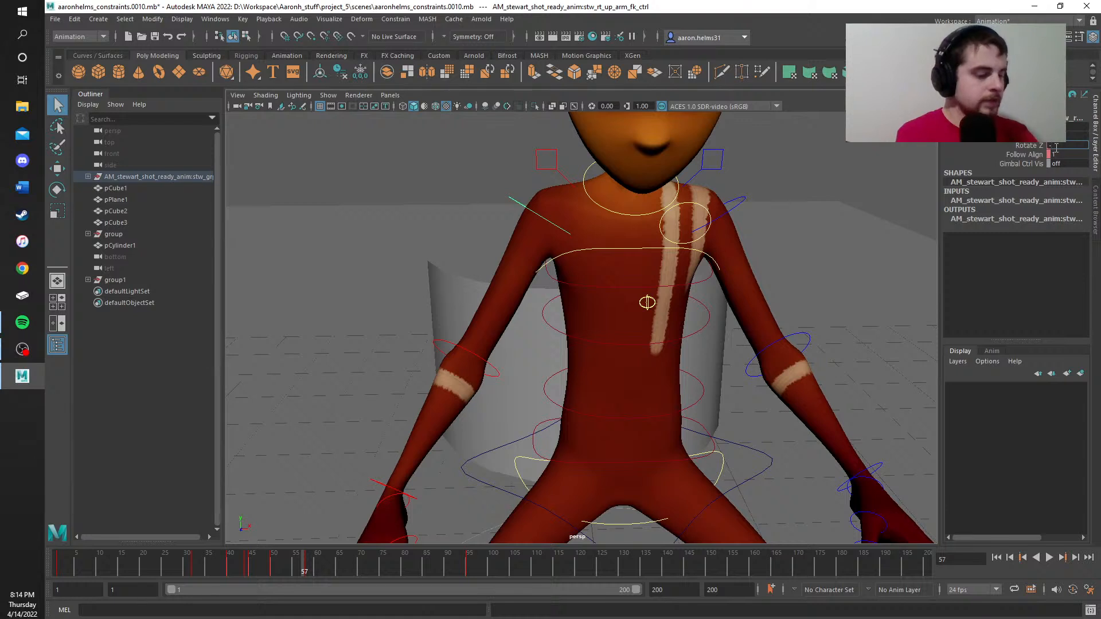
pyautogui.press('Return')
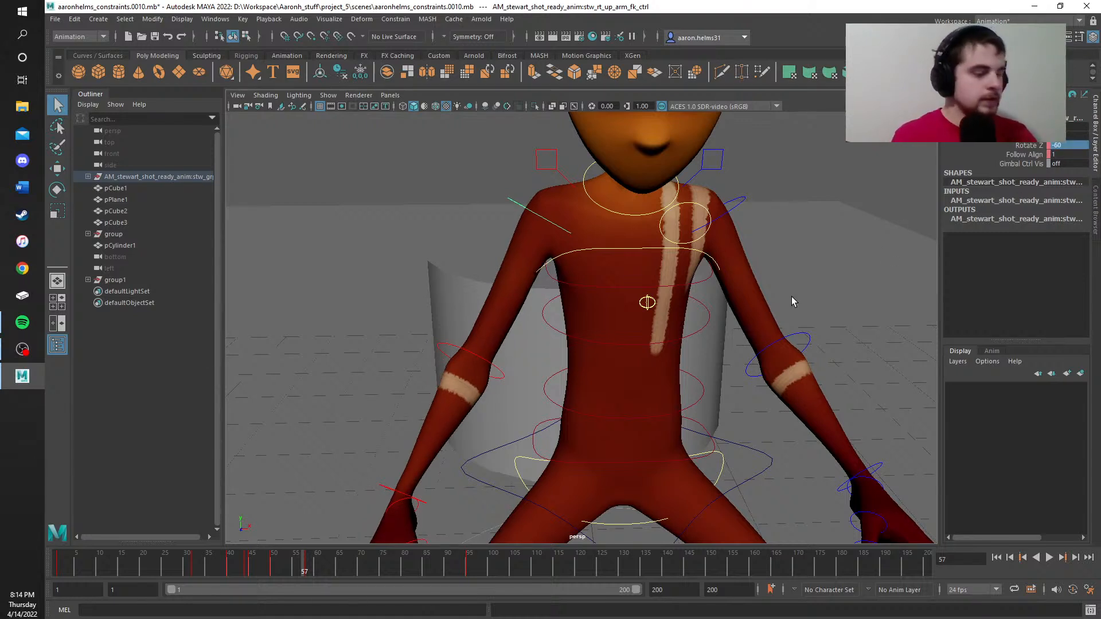
pyautogui.press('s')
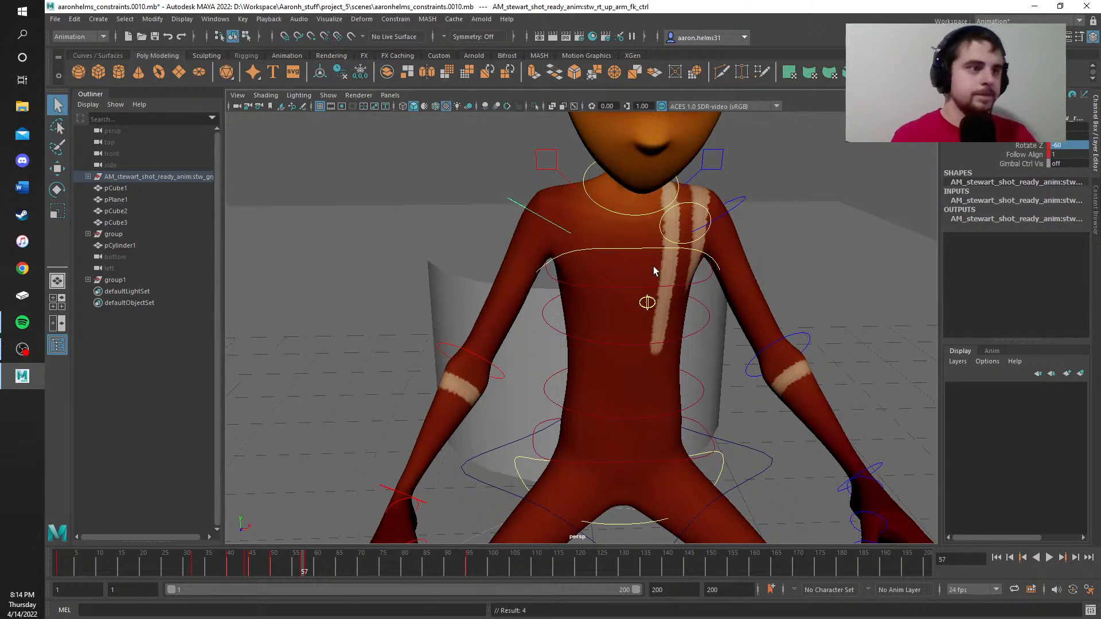
# Step: Select the right elbow FK control, view the character from the side and return the timeline to frame 1
pyautogui.click(451, 343)
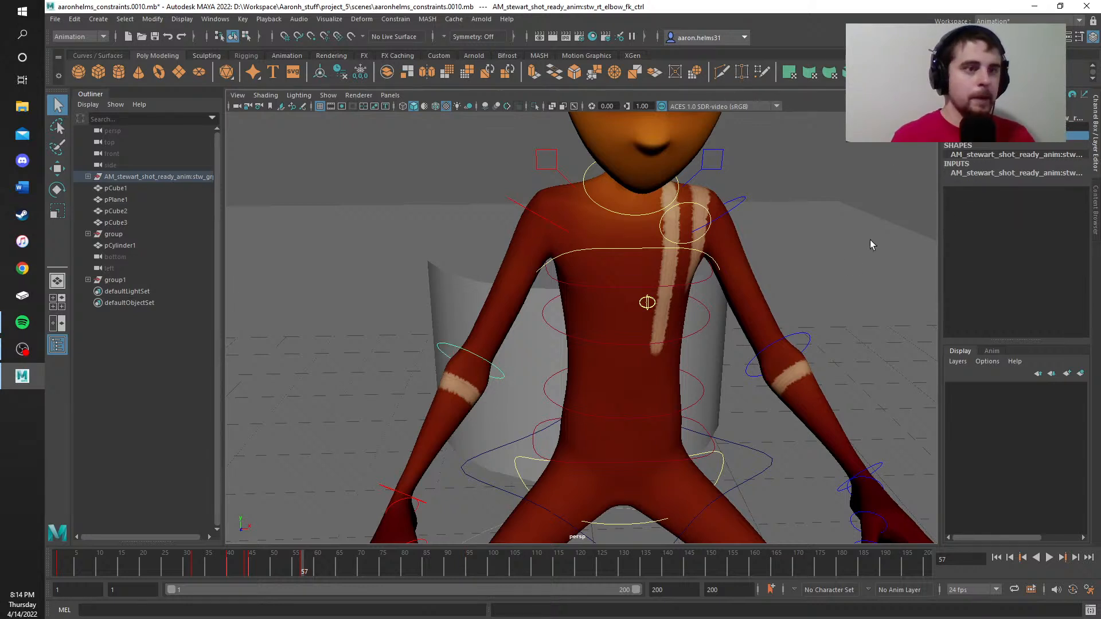
pyautogui.scroll(-3, 807, 277)
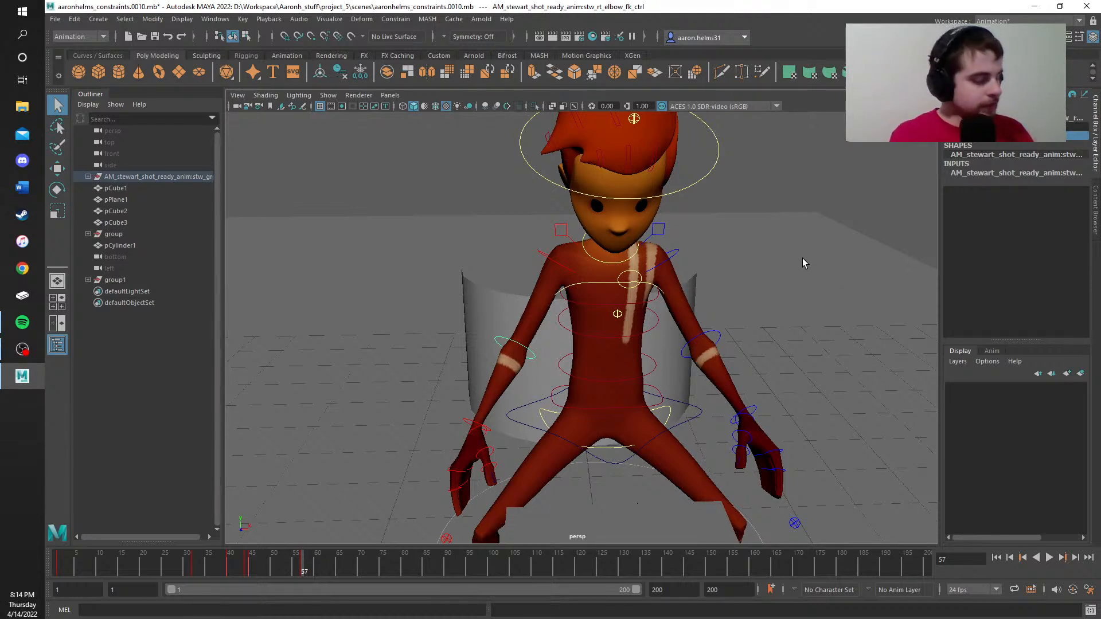
pyautogui.keyDown('alt'); pyautogui.moveTo(803, 263); pyautogui.dragTo(560, 287); pyautogui.keyUp('alt')
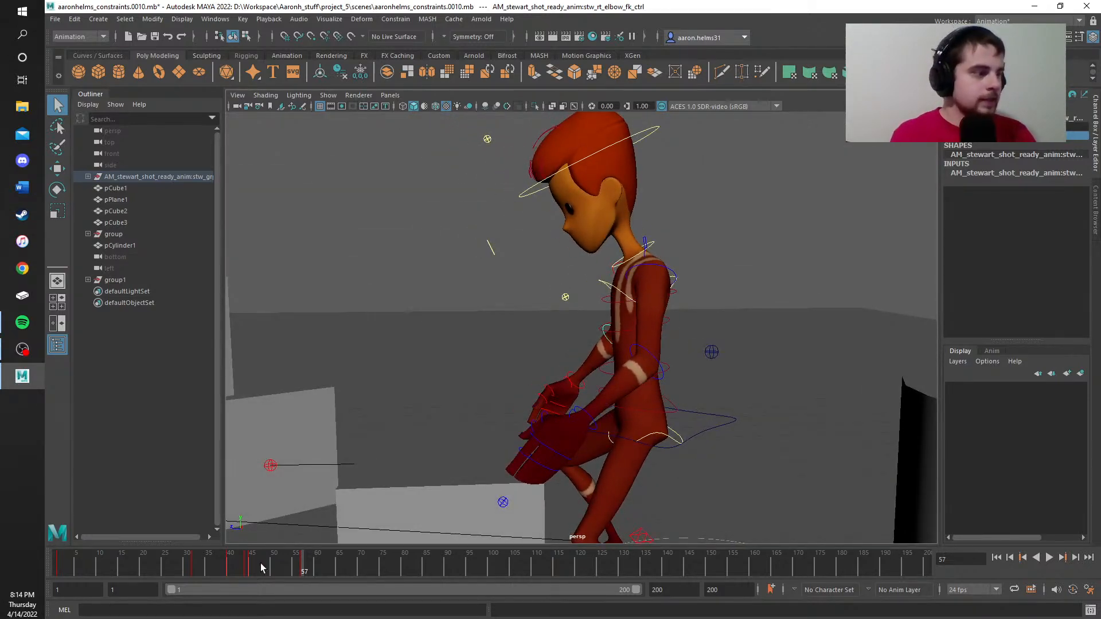
pyautogui.moveTo(296, 563); pyautogui.dragTo(123, 576)
pyautogui.moveTo(10, 582); pyautogui.dragTo(2, 564)
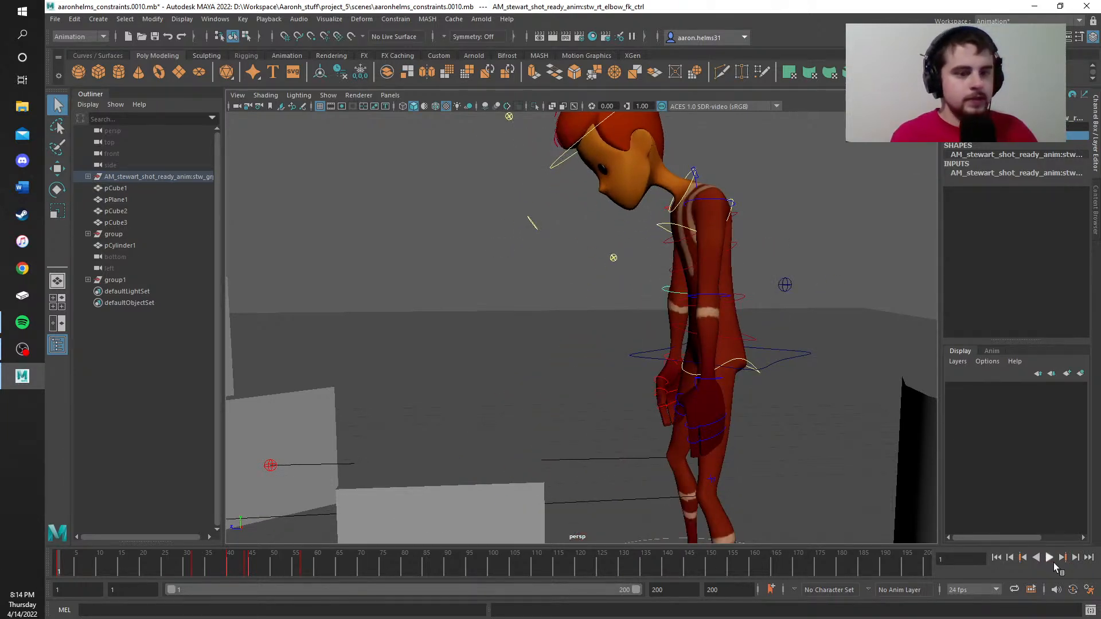
# Step: Play back the character's animation from frame 1 in side view, scrubbing back through the frames to review the arm poses
pyautogui.click(1052, 560)
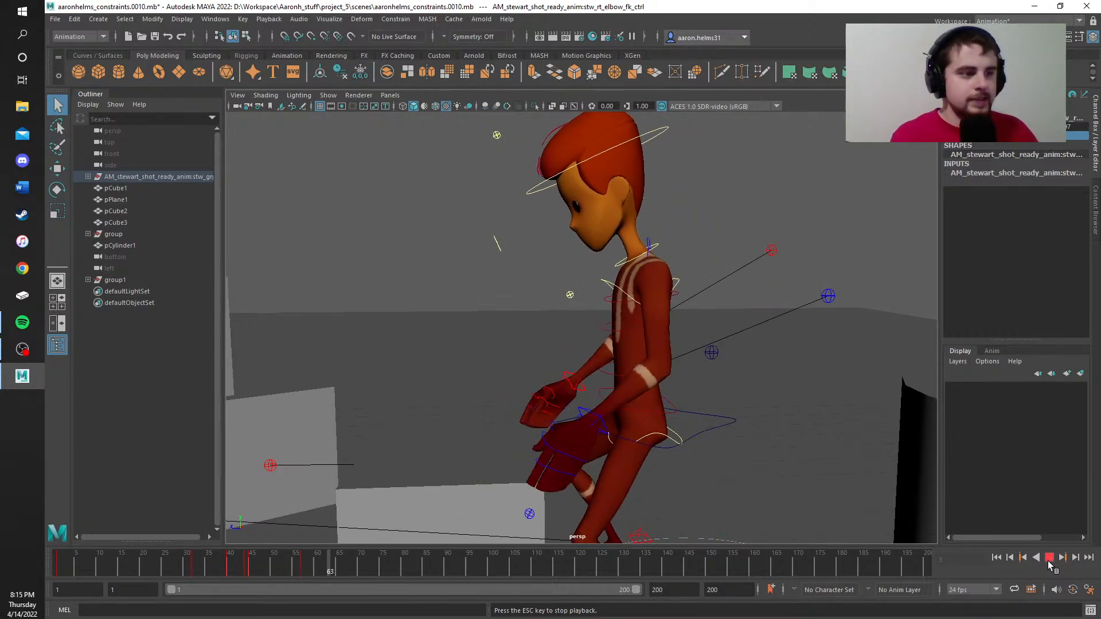
pyautogui.click(1049, 561)
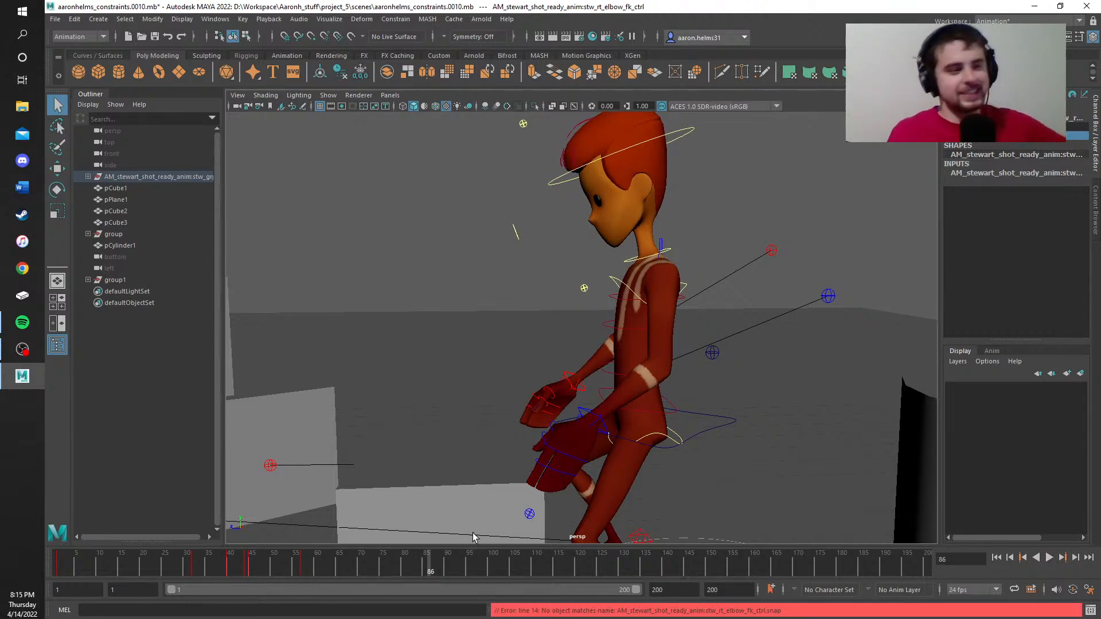
pyautogui.hotkey('alt', 'v')
pyautogui.moveTo(396, 563)
pyautogui.mouseDown()
pyautogui.moveTo(55, 577)
pyautogui.moveTo(104, 579)
pyautogui.mouseUp()
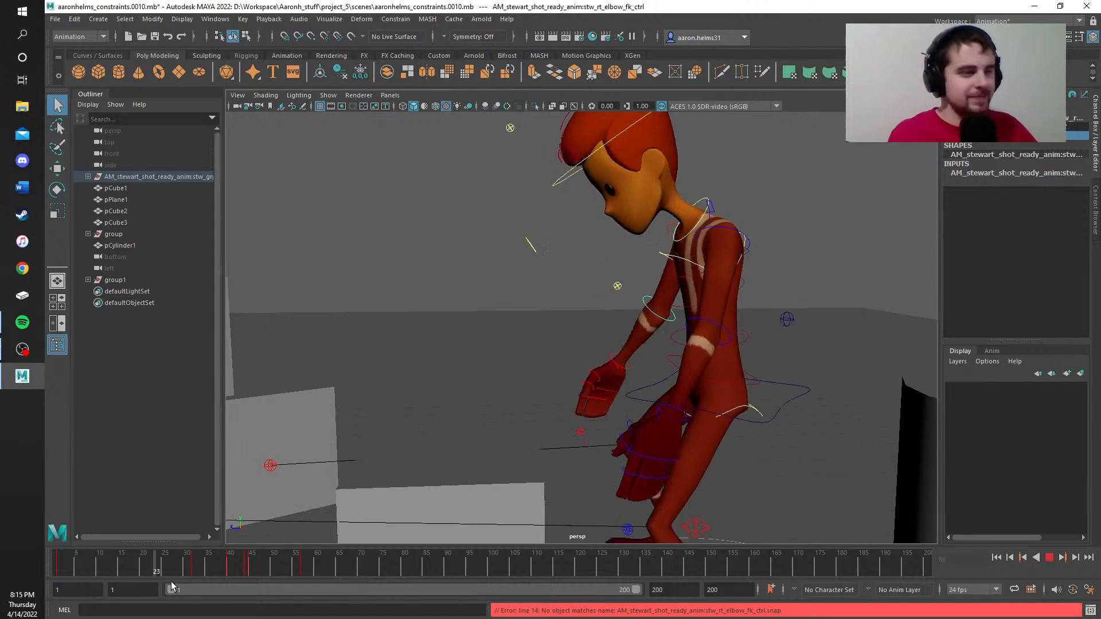
pyautogui.hotkey('alt', 'shift', 'v')
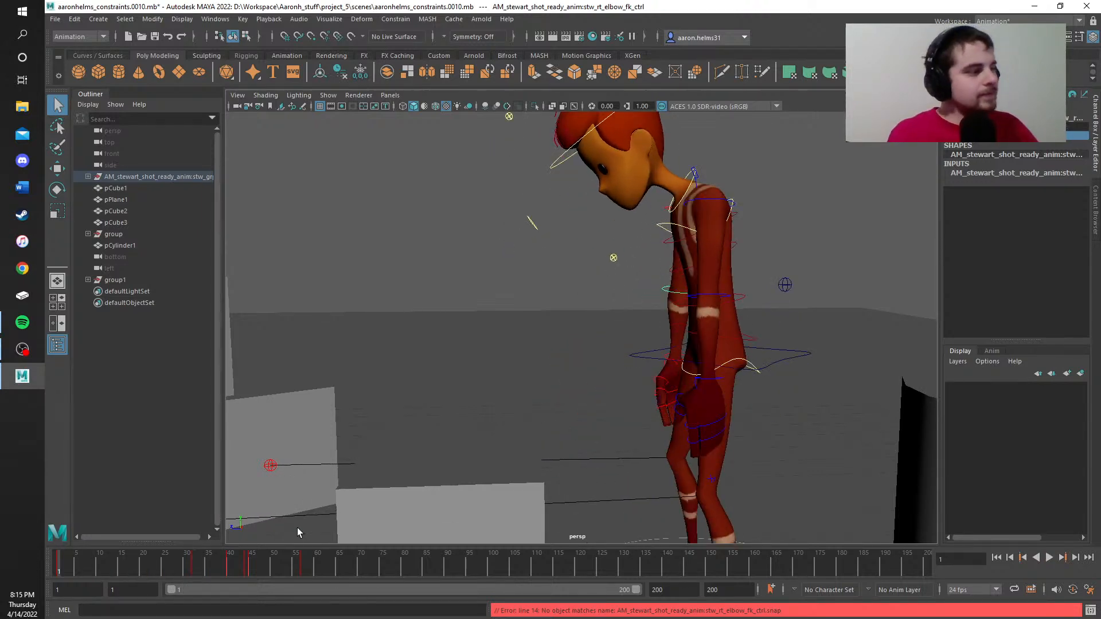
pyautogui.click(1050, 558)
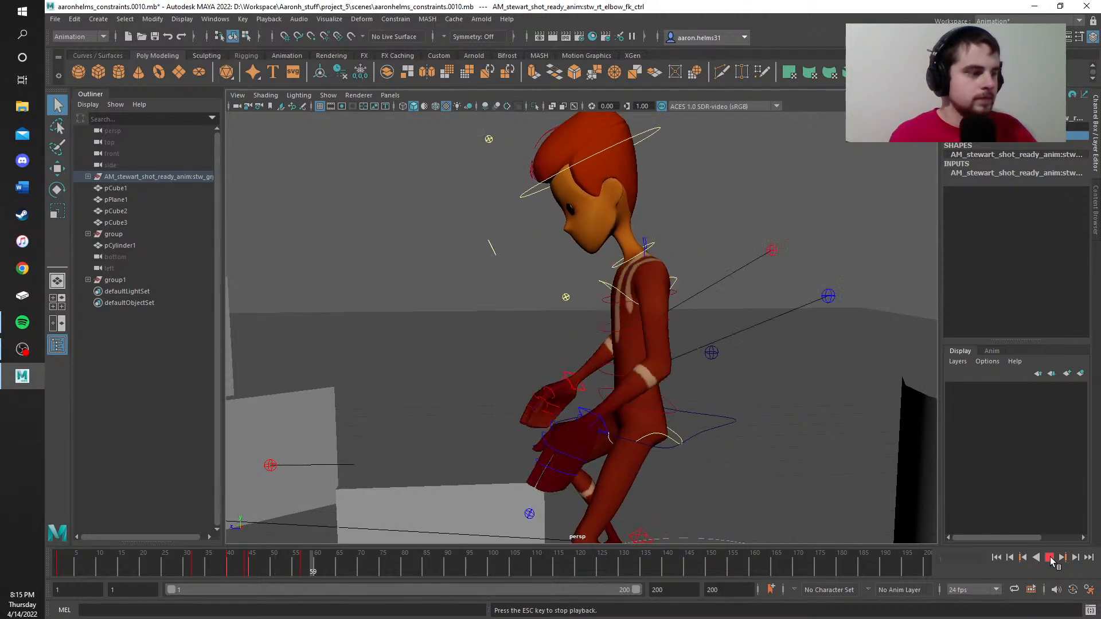
pyautogui.click(1050, 558)
pyautogui.moveTo(303, 572); pyautogui.dragTo(52, 556)
# Step: Review the Time Slider playback preferences and save them
pyautogui.scroll(-6, 606, 495)
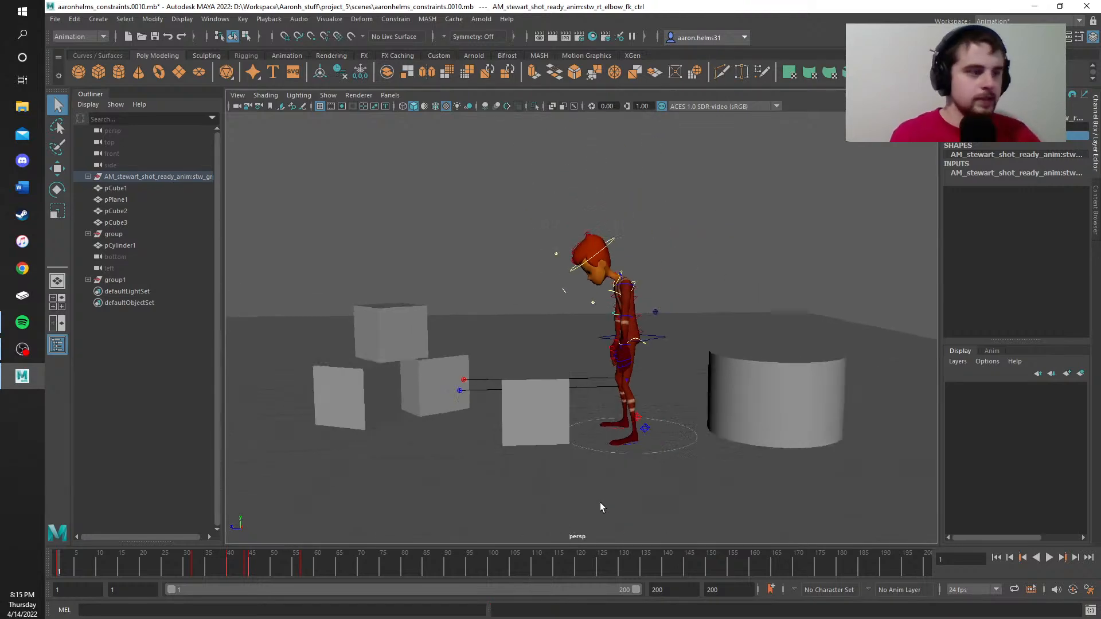
pyautogui.scroll(5, 597, 502)
pyautogui.keyDown('alt'); pyautogui.moveTo(574, 461); pyautogui.dragTo(534, 312, button='middle'); pyautogui.keyUp('alt')
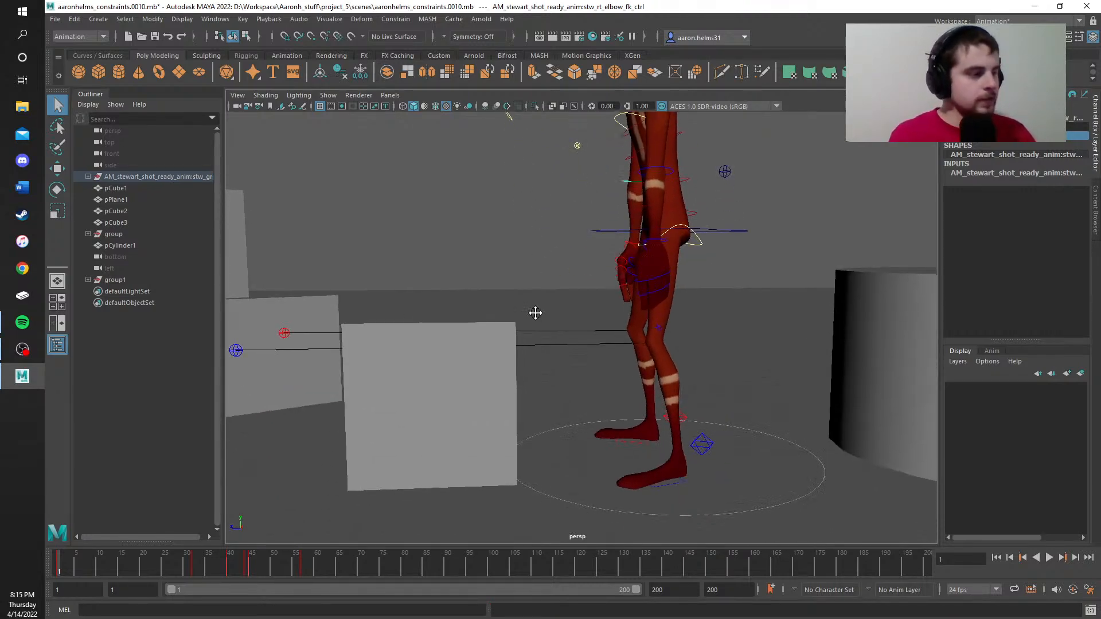
pyautogui.click(1089, 590)
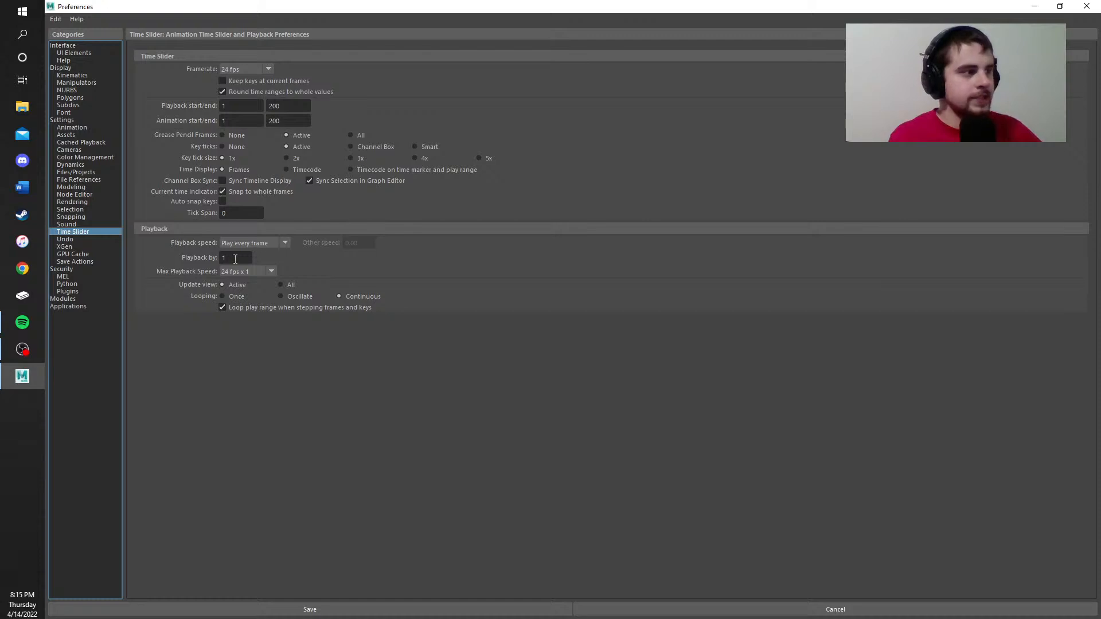
pyautogui.click(310, 609)
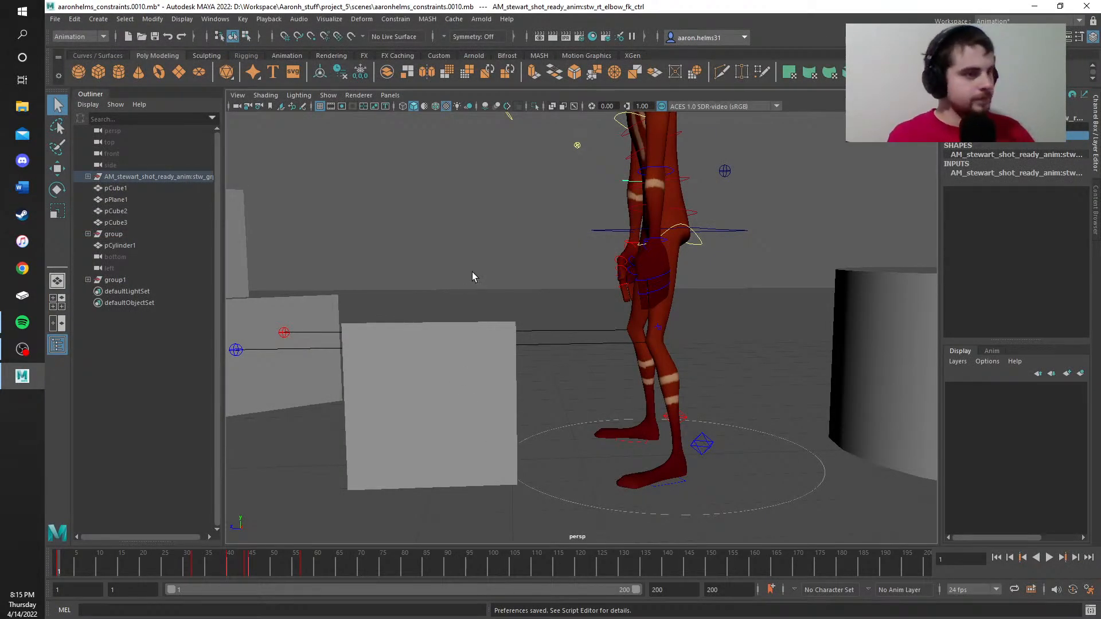
# Step: Examine the arm motion between frames 1 and 32 from the side and front, checking how the hands pass the legs
pyautogui.keyDown('alt'); pyautogui.moveTo(473, 277); pyautogui.dragTo(537, 320); pyautogui.keyUp('alt')
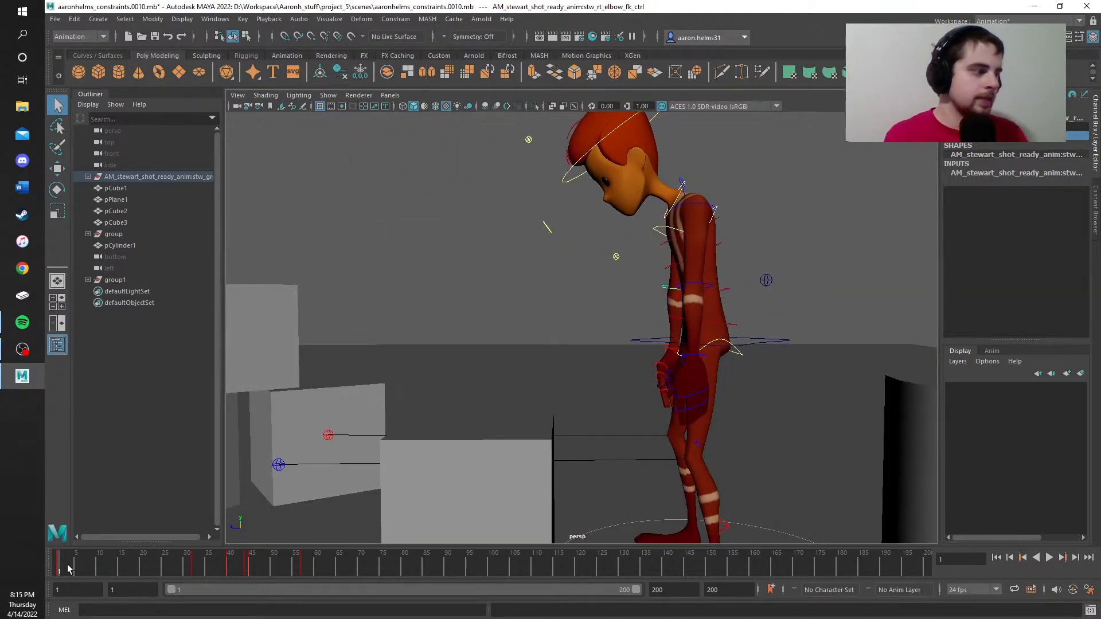
pyautogui.hotkey('alt', 'v')
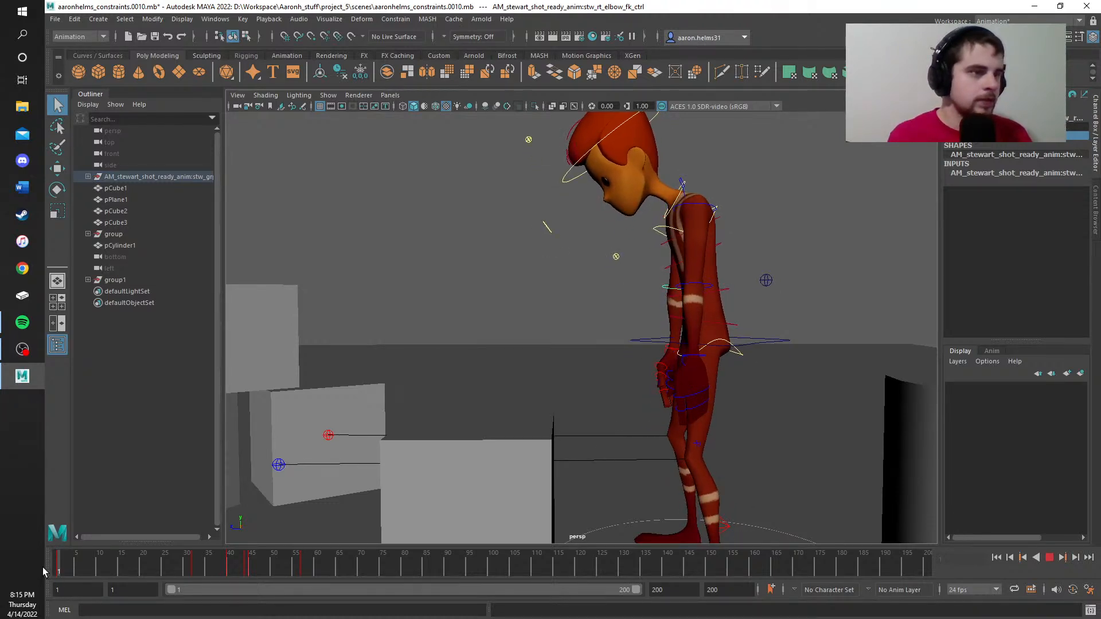
pyautogui.moveTo(57, 570); pyautogui.dragTo(192, 579)
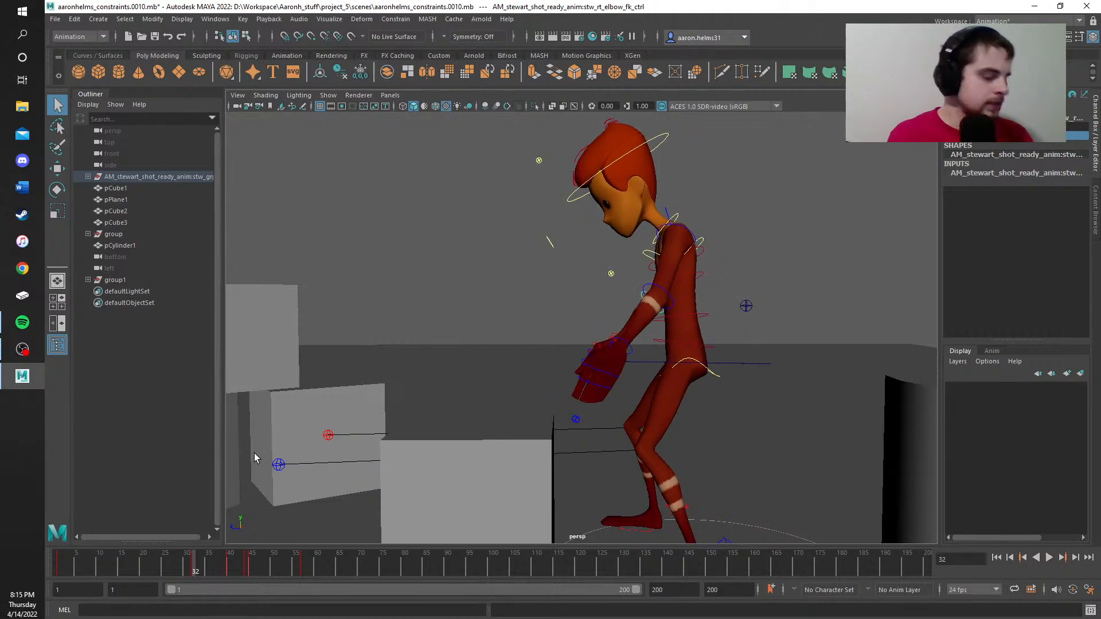
pyautogui.keyDown('alt'); pyautogui.moveTo(254, 277); pyautogui.dragTo(515, 321); pyautogui.keyUp('alt')
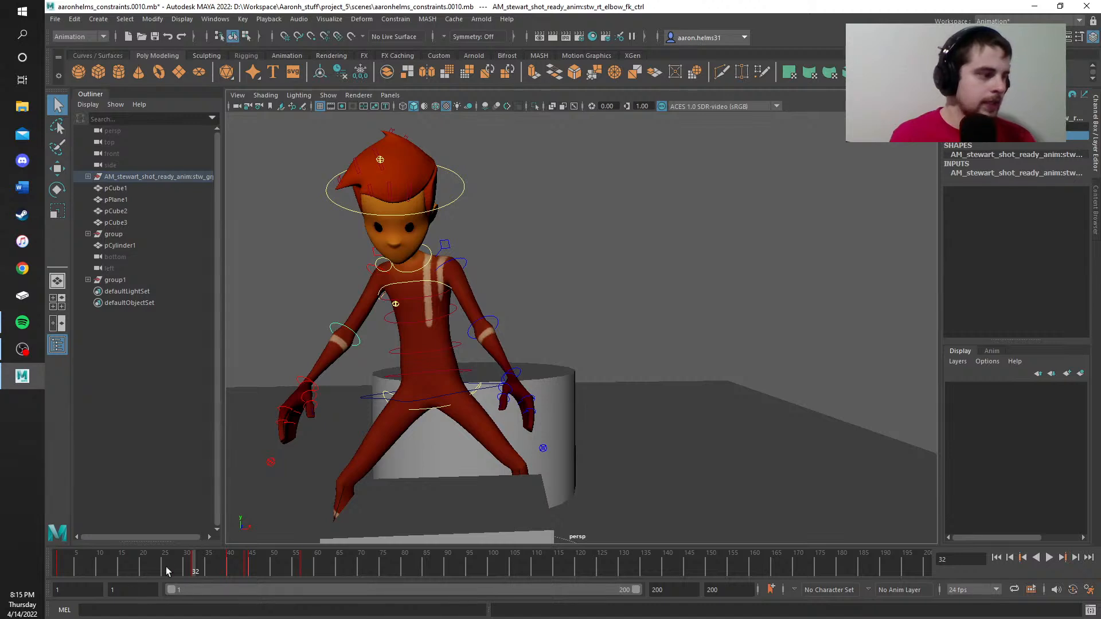
pyautogui.hotkey('alt', 'v')
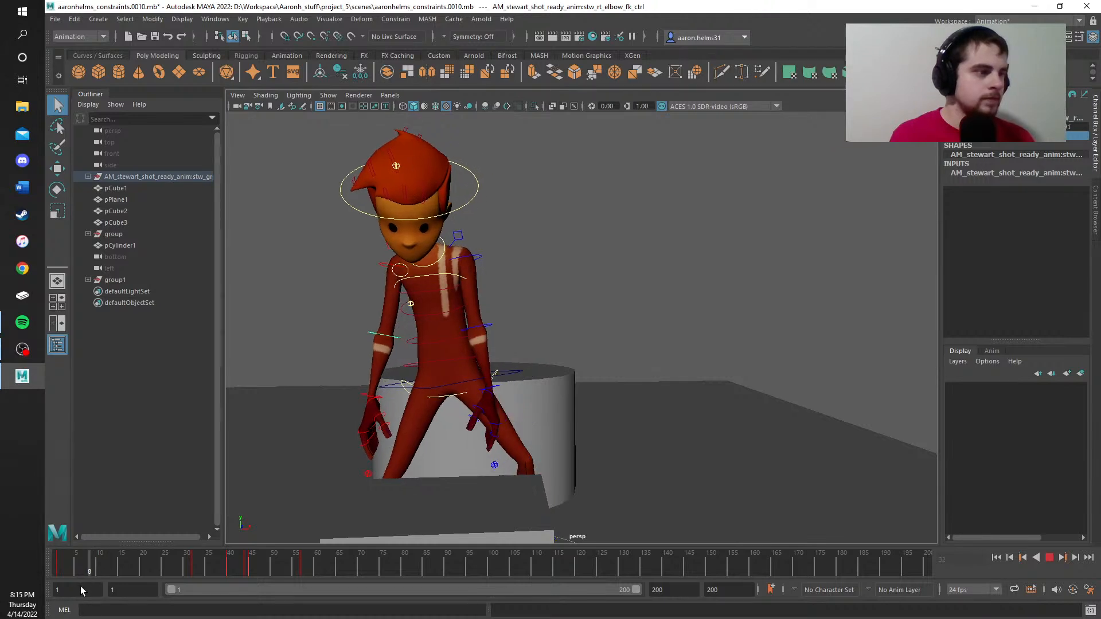
pyautogui.press('Escape')
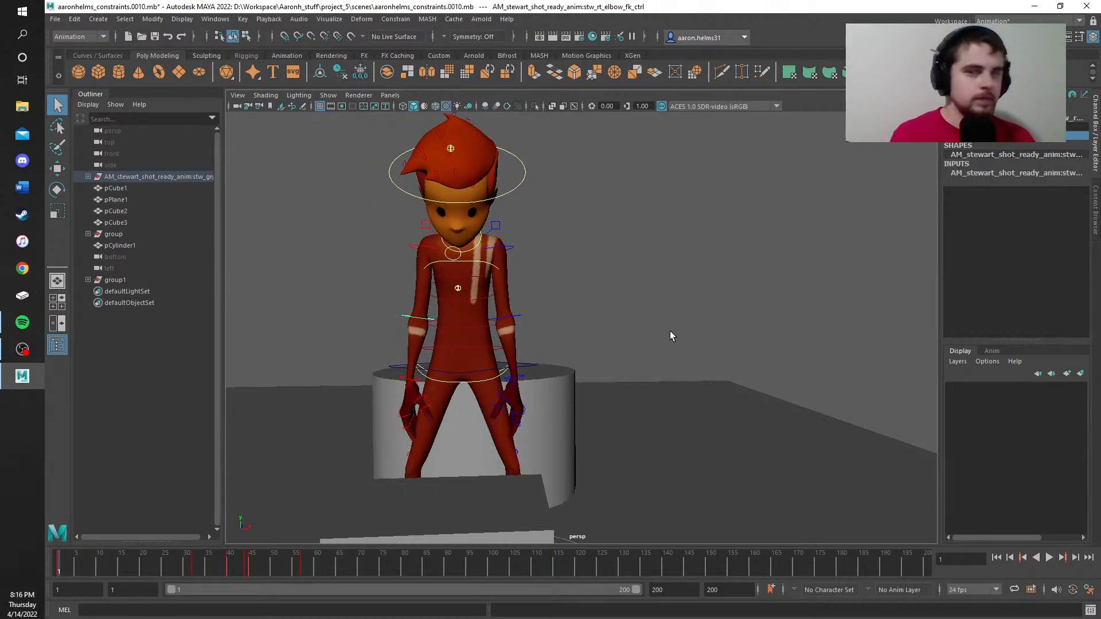
pyautogui.keyDown('alt'); pyautogui.moveTo(670, 331); pyautogui.dragTo(604, 347, button='middle'); pyautogui.keyUp('alt')
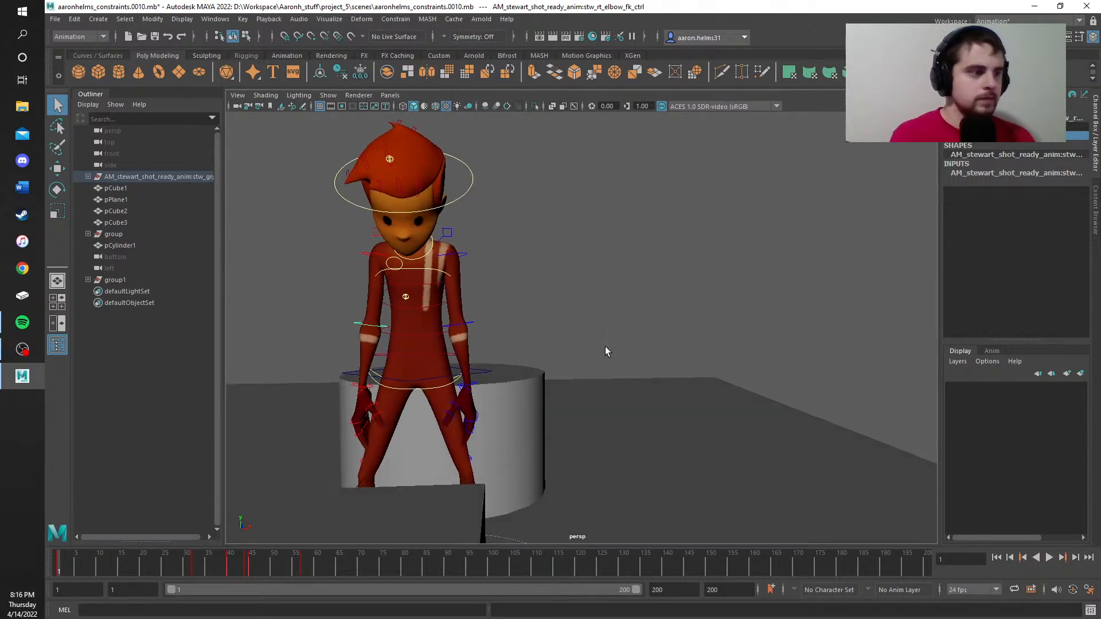
pyautogui.hotkey('alt', 'v')
pyautogui.click(120, 560)
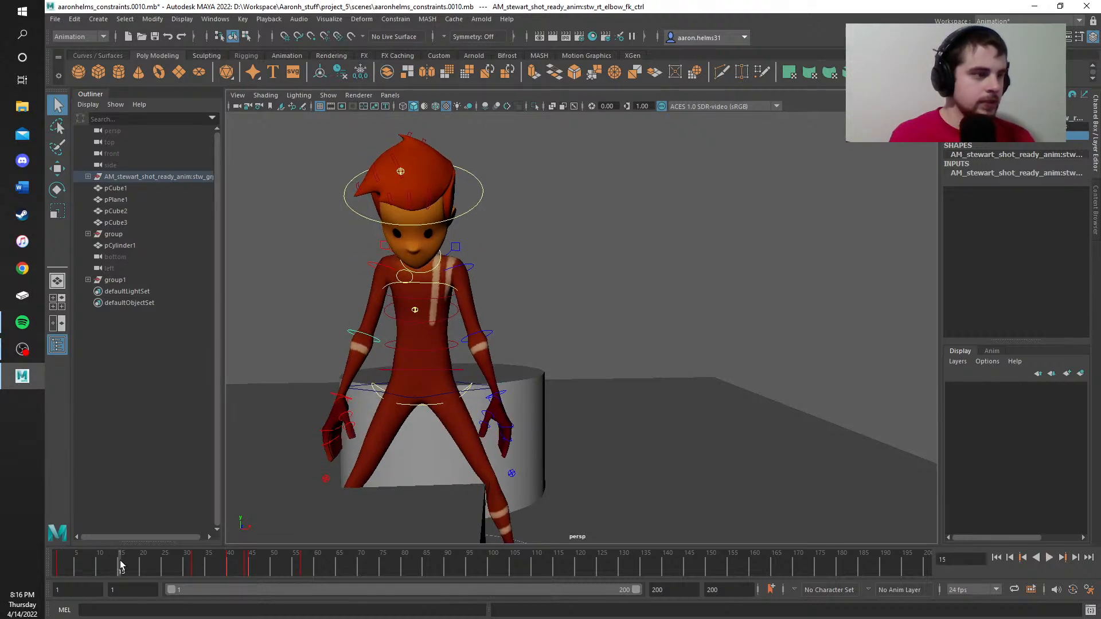
pyautogui.moveTo(120, 561)
pyautogui.mouseDown()
pyautogui.moveTo(39, 574)
pyautogui.moveTo(127, 566)
pyautogui.moveTo(48, 583)
pyautogui.mouseUp()
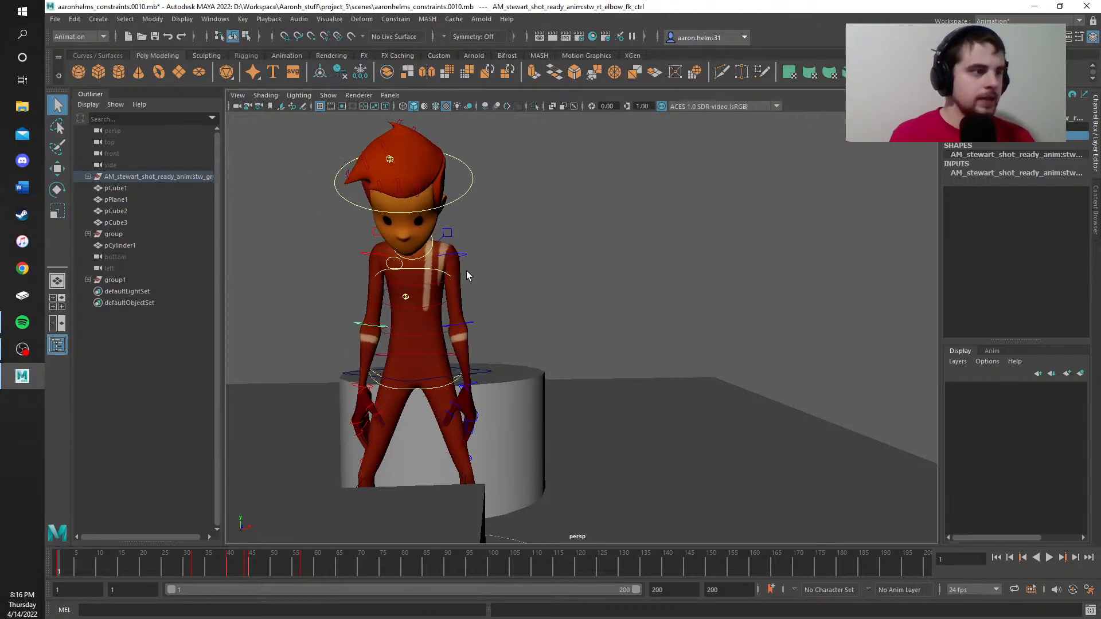
# Step: At frame 13, set the left upper arm FK control's Rotate Z to -64 and key it
pyautogui.moveTo(98, 579)
pyautogui.mouseDown()
pyautogui.moveTo(132, 571)
pyautogui.moveTo(74, 579)
pyautogui.moveTo(111, 581)
pyautogui.mouseUp()
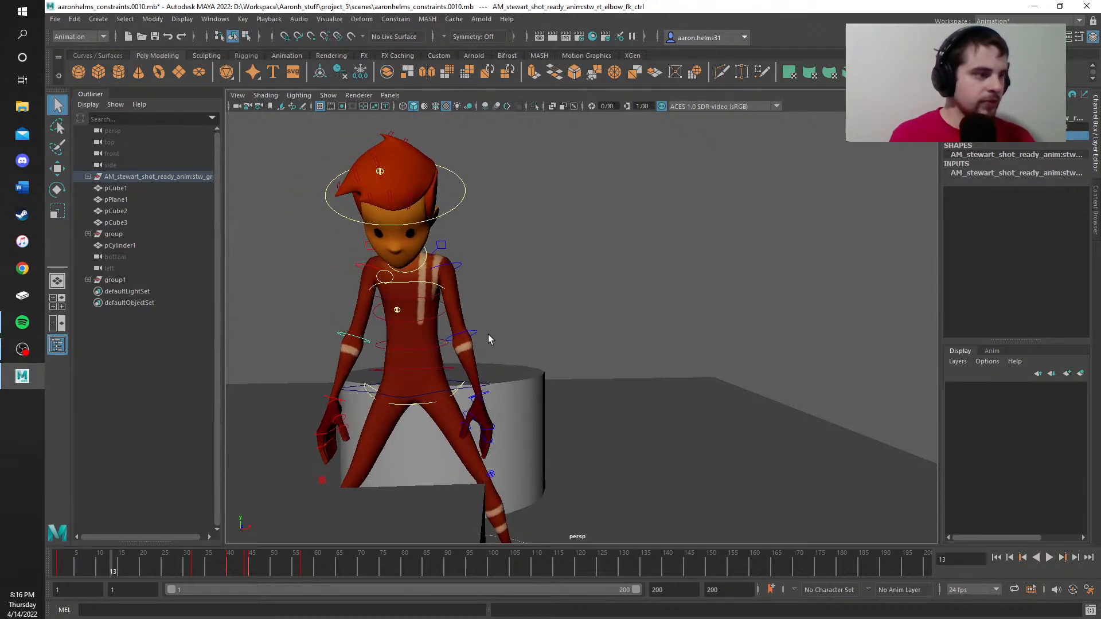
pyautogui.click(453, 268)
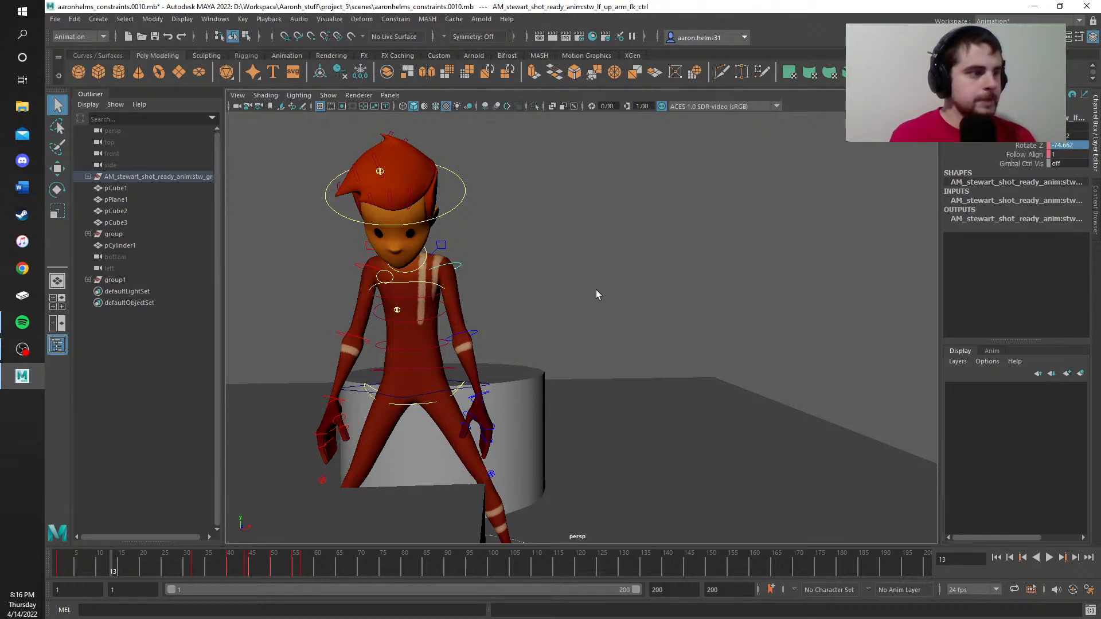
pyautogui.write('-82')
pyautogui.press('Return')
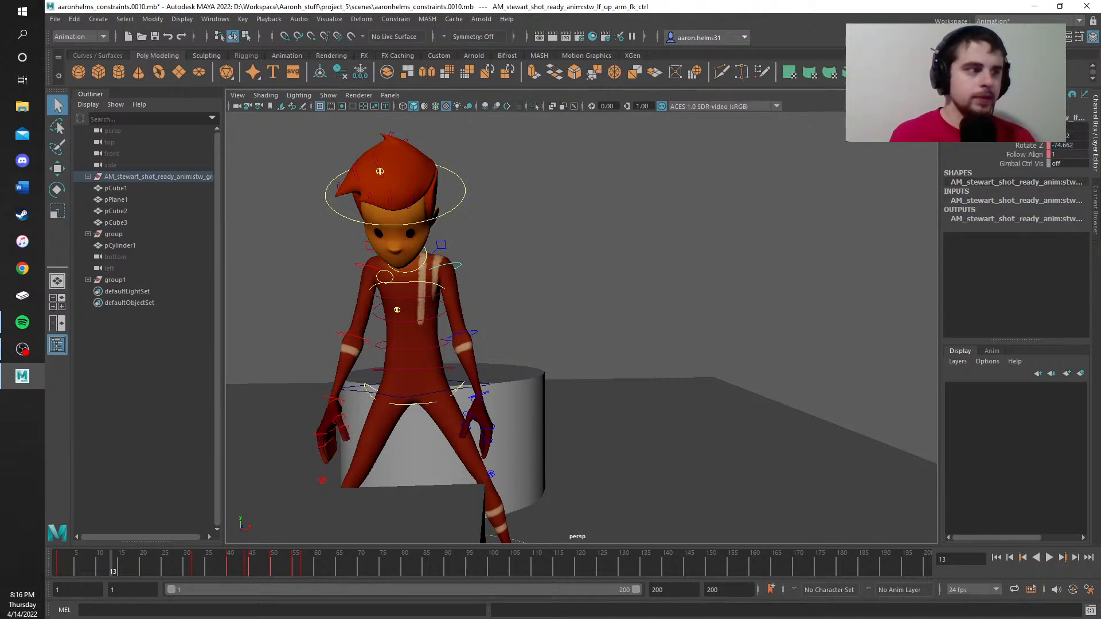
pyautogui.moveTo(889, 129); pyautogui.dragTo(920, 129, button='middle')
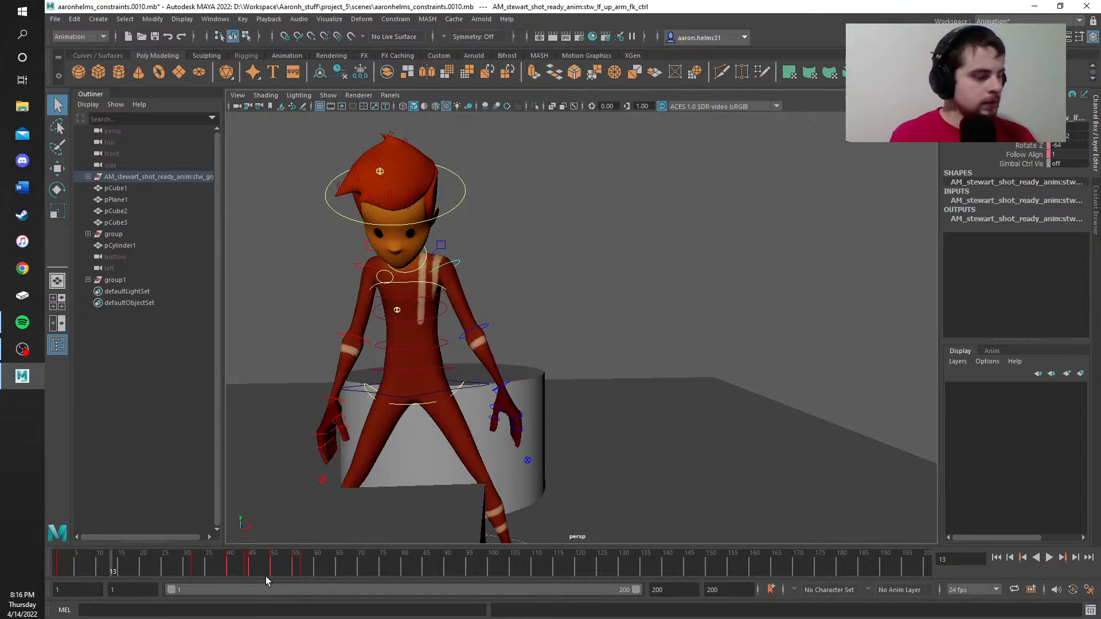
pyautogui.press('s')
# Step: At frame 7, rotate the left upper arm FK control to swing the arm outward, clear of the leg, and key it
pyautogui.moveTo(115, 568); pyautogui.dragTo(84, 568)
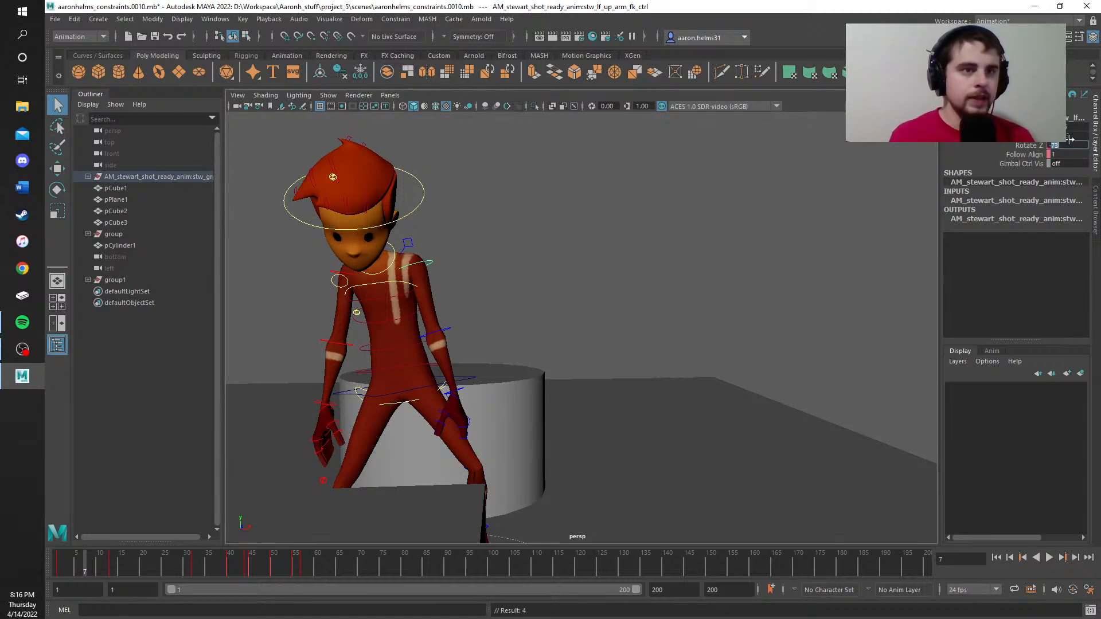
pyautogui.click(1044, 144)
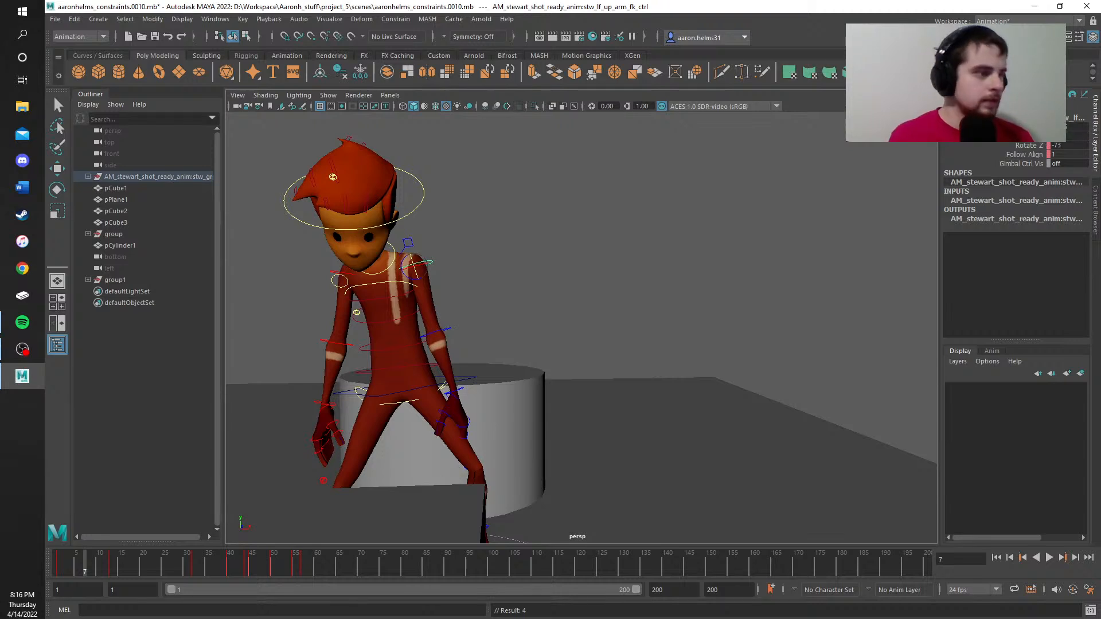
pyautogui.hotkey('ctrl', 'z')
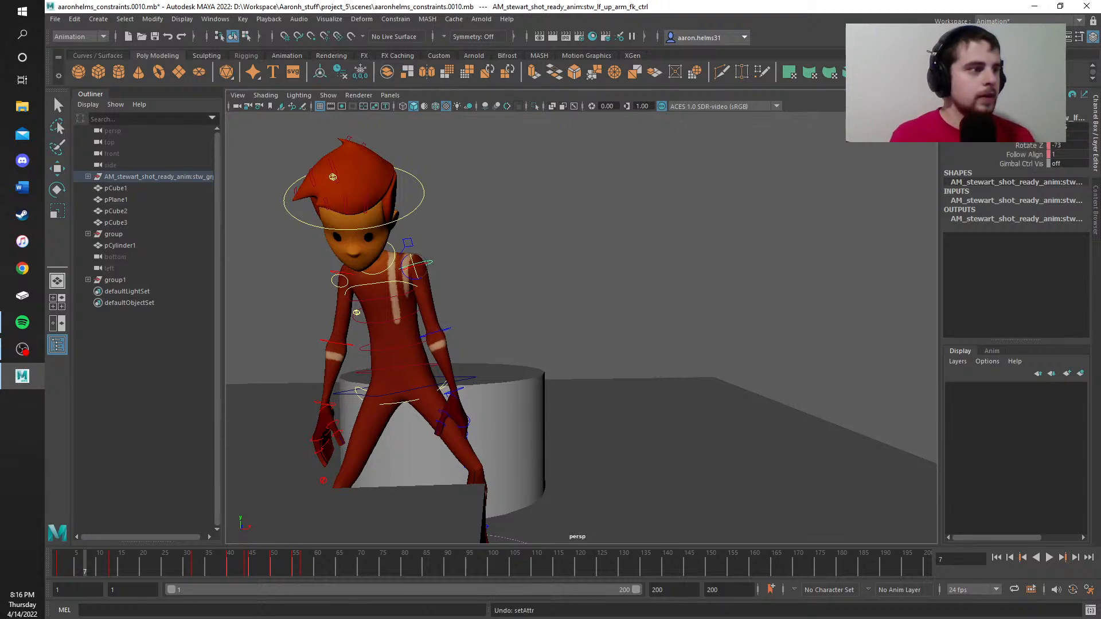
pyautogui.hotkey('ctrl', 'z')
pyautogui.hotkey('ctrl', 'z')
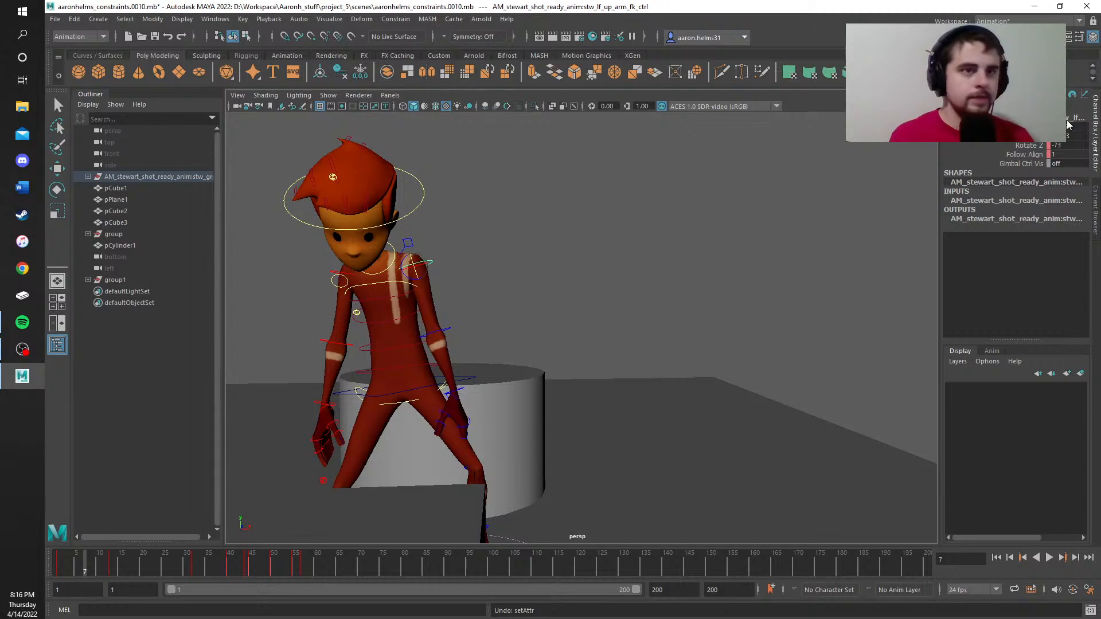
pyautogui.click(1085, 119)
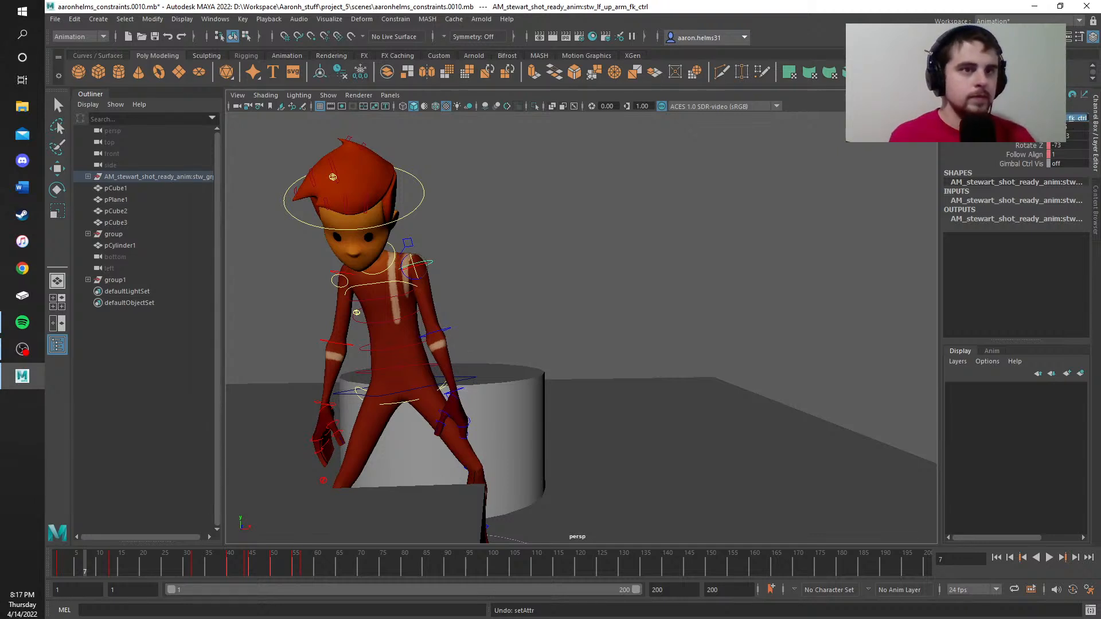
pyautogui.click(965, 146)
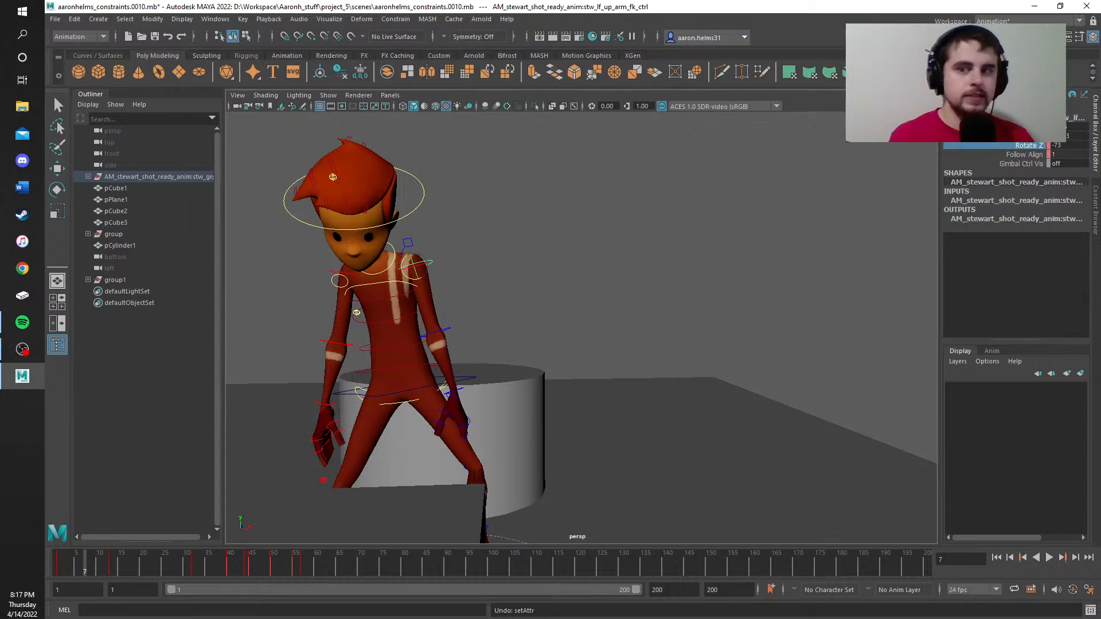
pyautogui.moveTo(1071, 126)
pyautogui.keyDown('ctrl'); pyautogui.mouseDown()
pyautogui.moveTo(1046, 126)
pyautogui.moveTo(1072, 136)
pyautogui.moveTo(1062, 137)
pyautogui.mouseUp(); pyautogui.keyUp('ctrl')
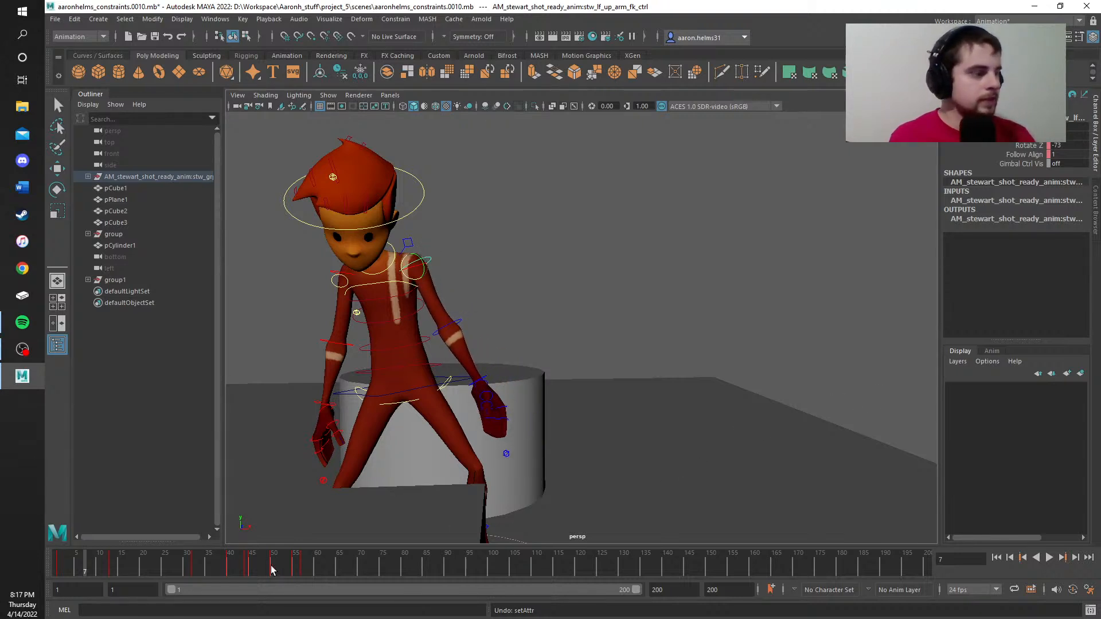
pyautogui.press('s')
# Step: Scrub and play the opening frames to review the left arm's motion, ending at frame 1
pyautogui.moveTo(80, 565); pyautogui.dragTo(57, 576)
pyautogui.hotkey('alt', 'v')
pyautogui.click(101, 572)
pyautogui.hotkey('alt', 'v')
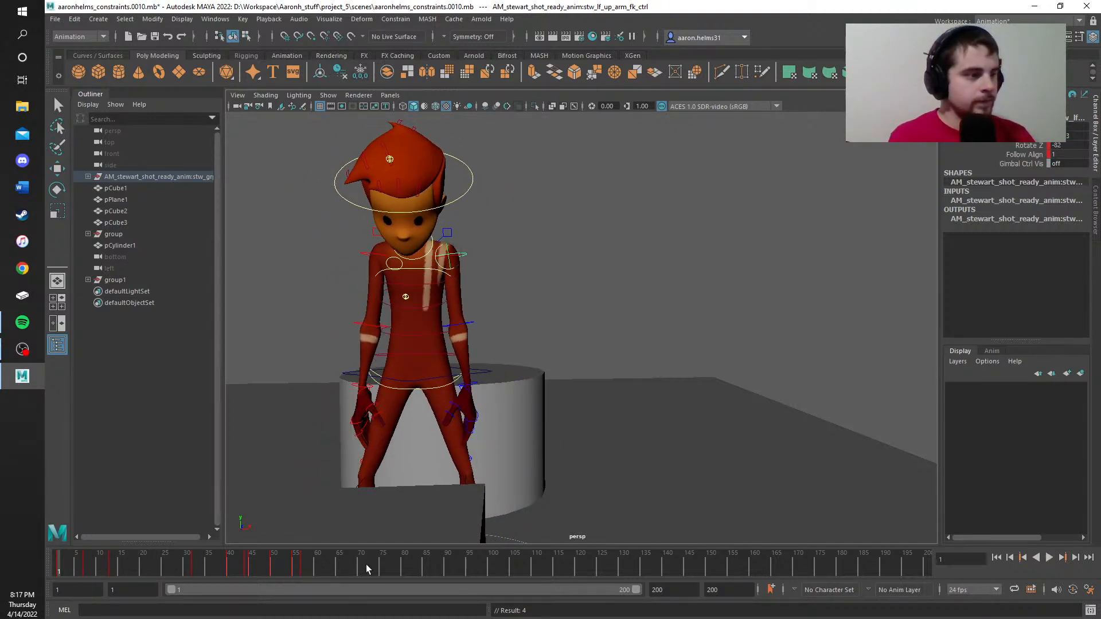
pyautogui.scroll(2, 524, 418)
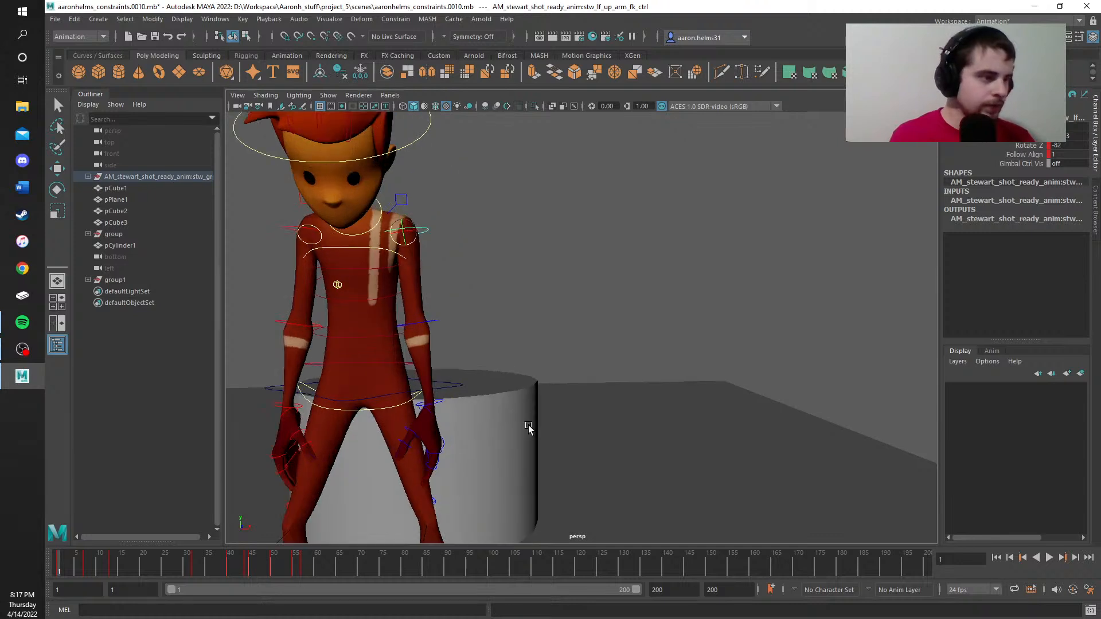
pyautogui.keyDown('alt'); pyautogui.moveTo(543, 434); pyautogui.dragTo(766, 441); pyautogui.keyUp('alt')
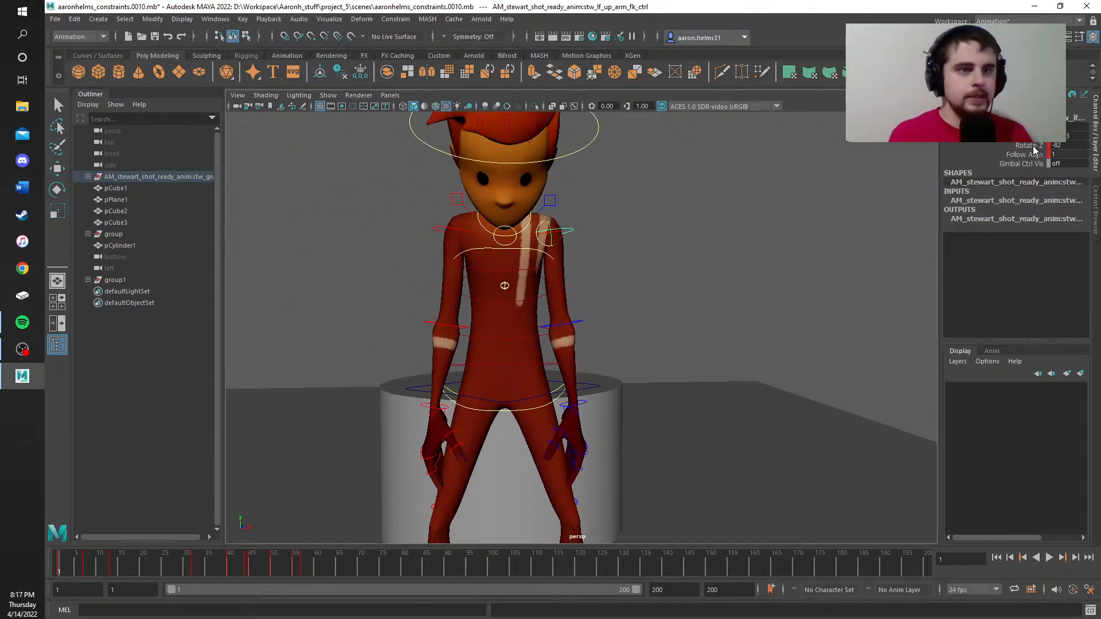
pyautogui.moveTo(894, 130); pyautogui.dragTo(917, 131, button='middle')
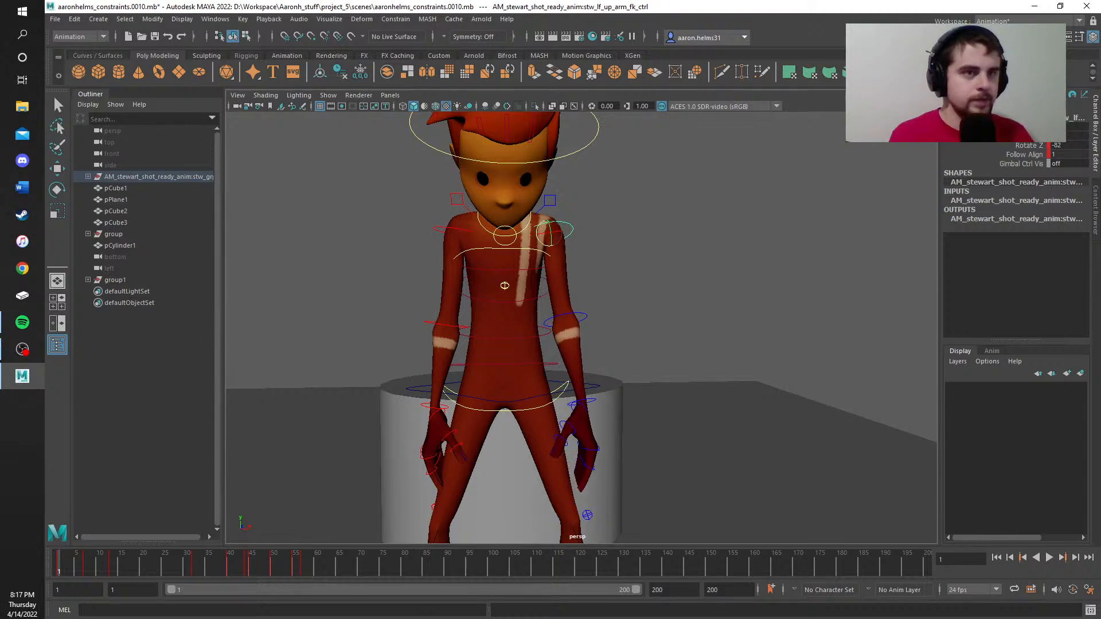
pyautogui.hotkey('ctrl', 'z')
pyautogui.hotkey('ctrl', 'z')
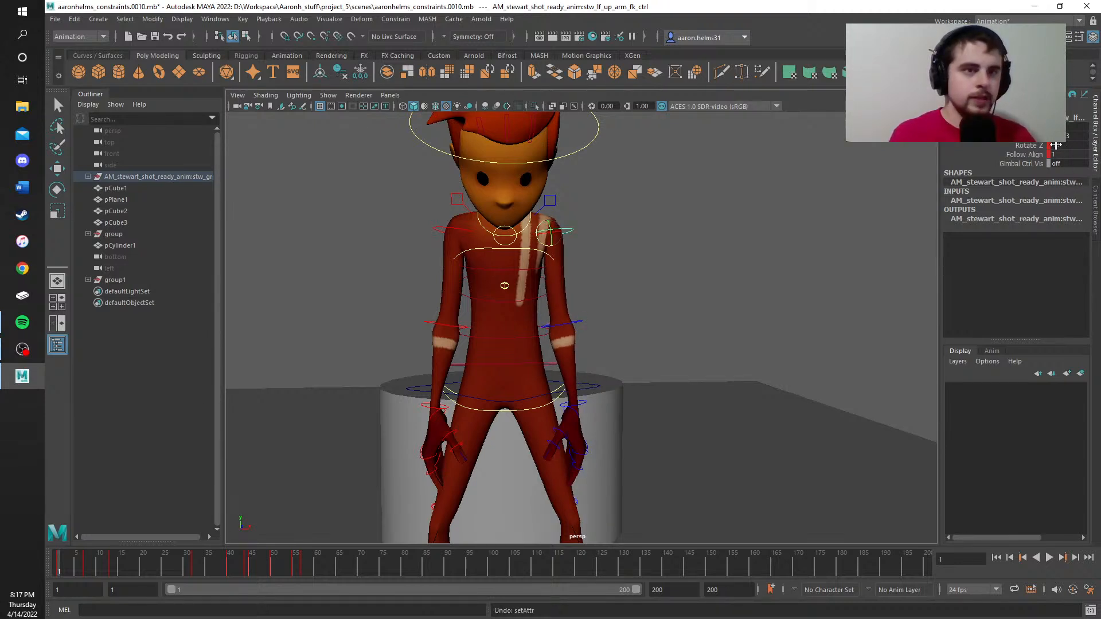
# Step: At frame 1, set the left upper arm FK control's Rotate Z to -80 and key it
pyautogui.moveTo(906, 131); pyautogui.dragTo(918, 131, button='middle')
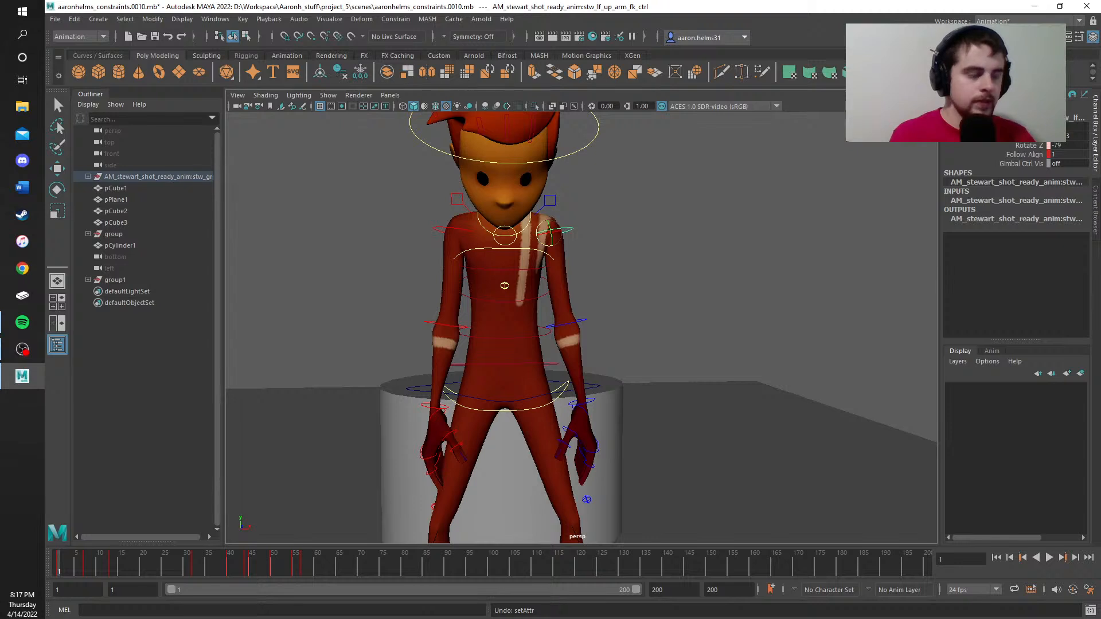
pyautogui.press('s')
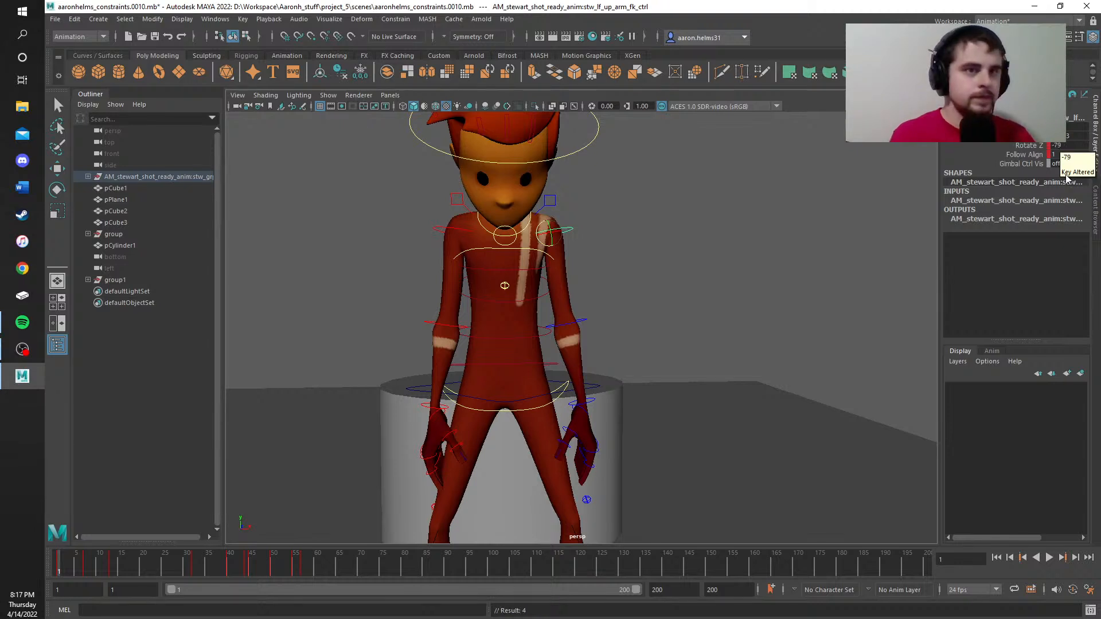
pyautogui.click(1059, 144)
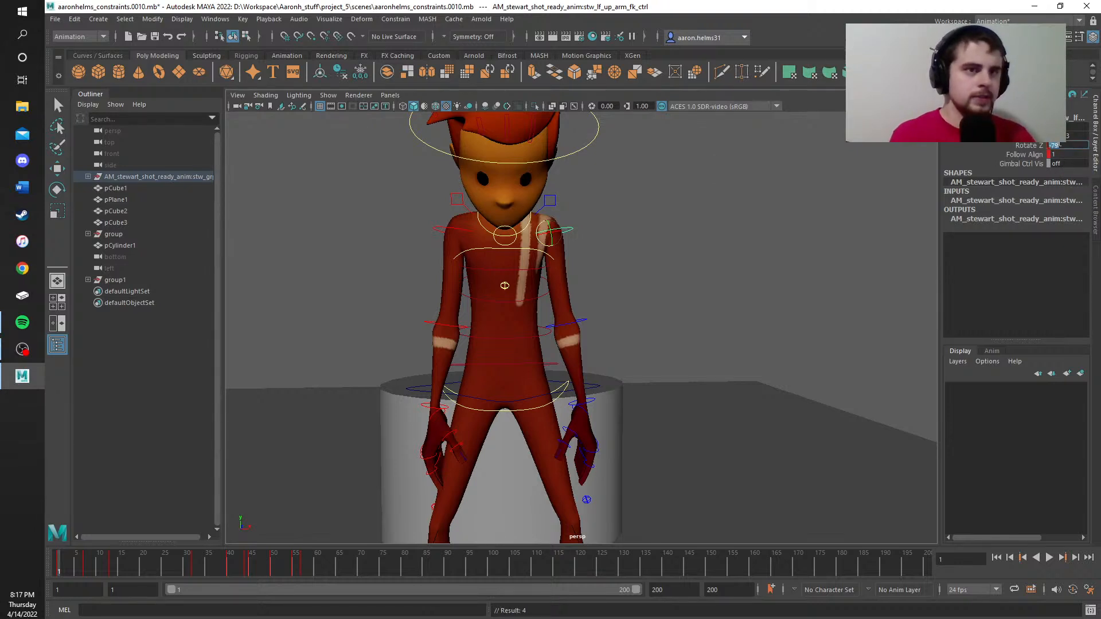
pyautogui.write('-80')
pyautogui.press('Return')
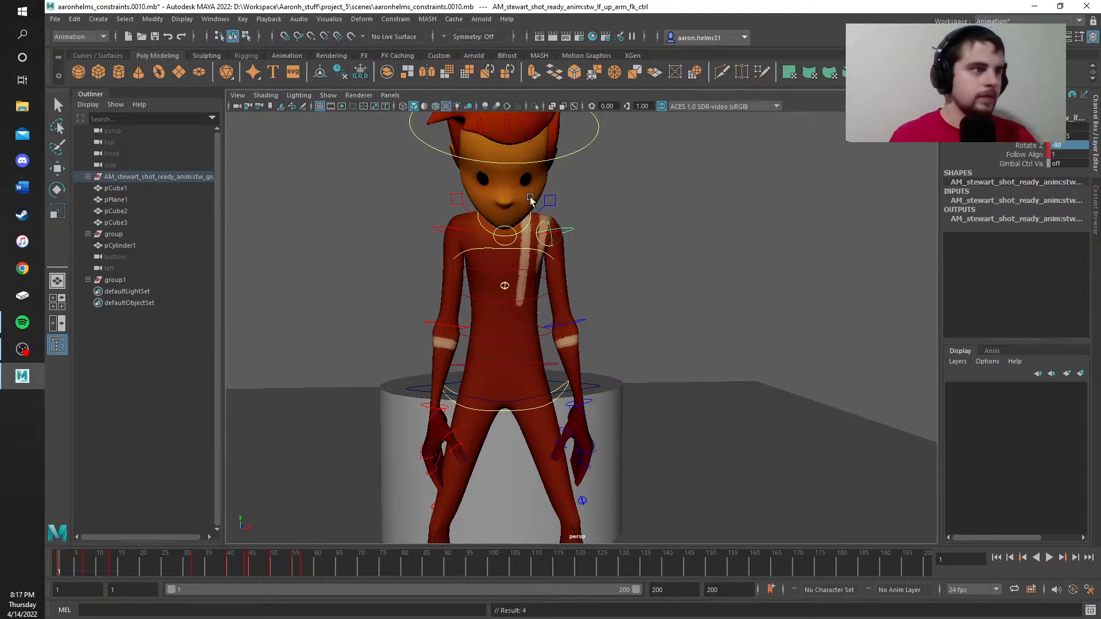
# Step: At frame 1, set the right upper arm FK control's Rotate Z to -80 and key it
pyautogui.click(457, 232)
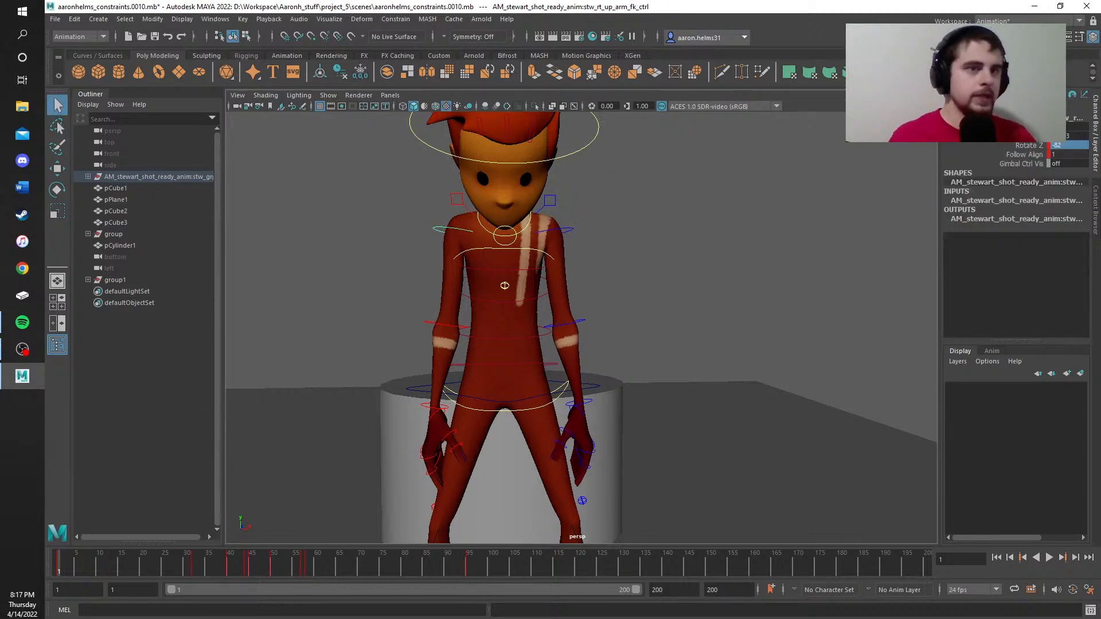
pyautogui.click(1068, 146)
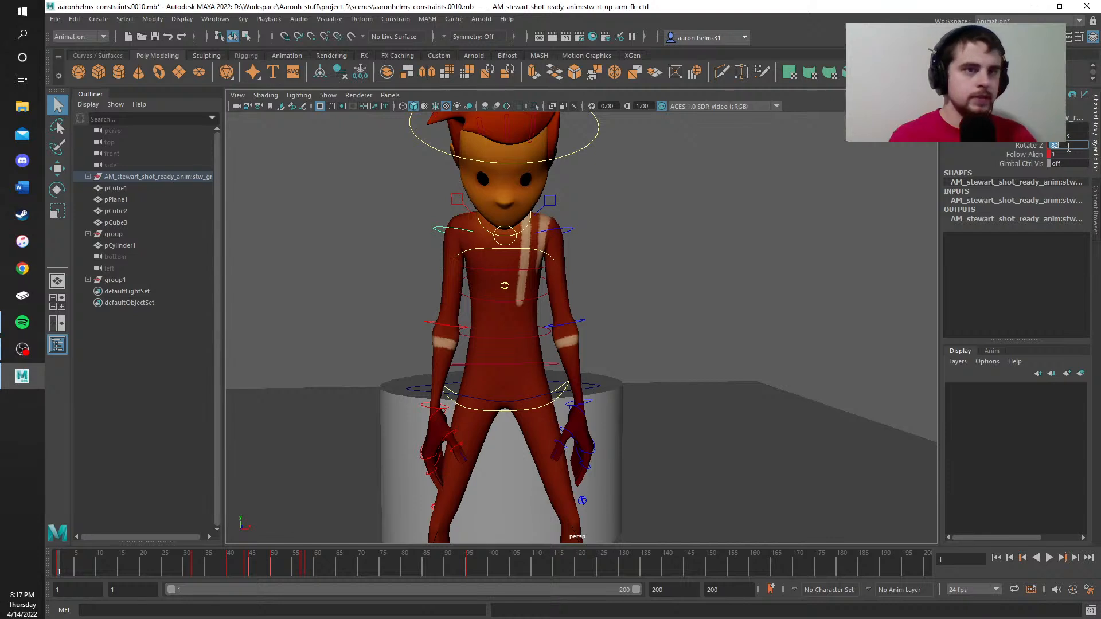
pyautogui.click(1068, 147)
pyautogui.press('BackSpace')
pyautogui.write('0')
pyautogui.press('Return')
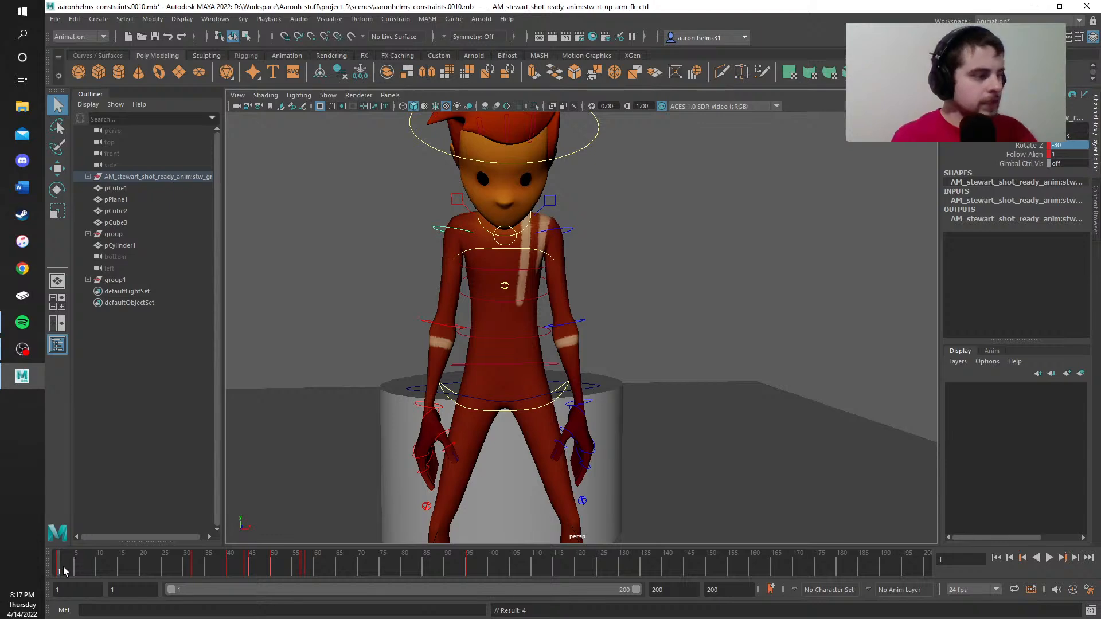
# Step: Play and scrub the animation from frame 1 to review the motion of both arms, stopping at frame 66
pyautogui.hotkey('alt', 'v')
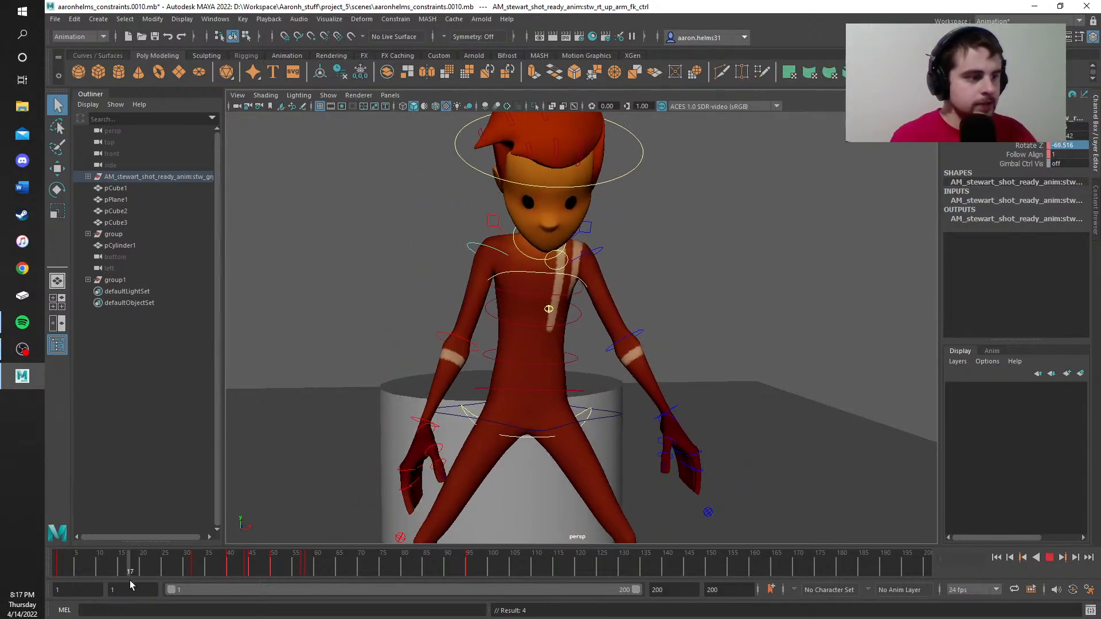
pyautogui.moveTo(215, 580); pyautogui.dragTo(7, 587)
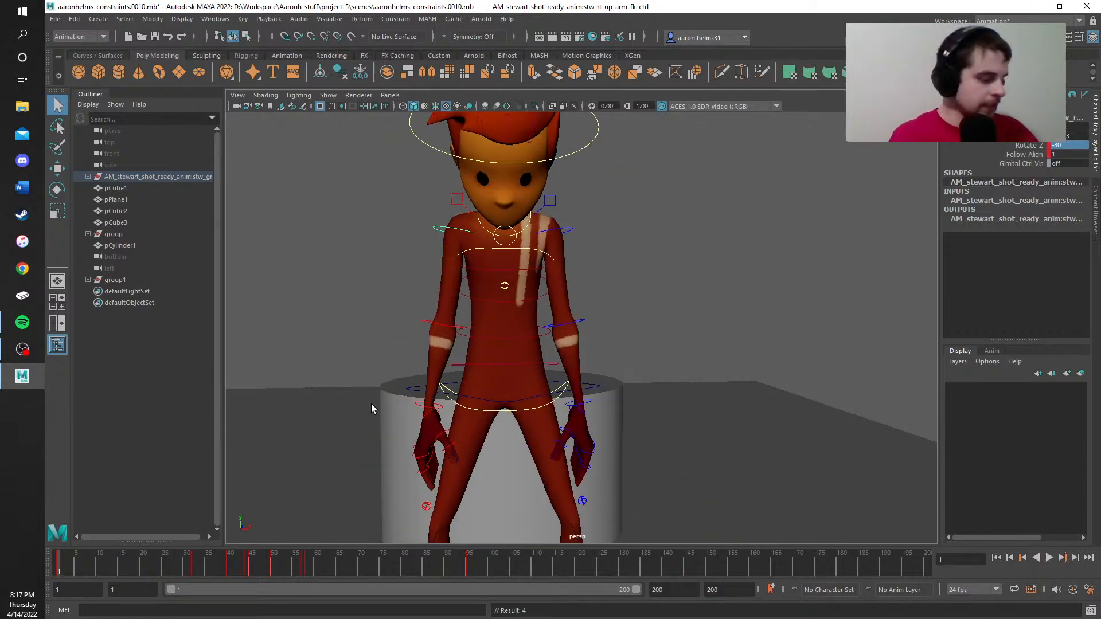
pyautogui.click(1049, 558)
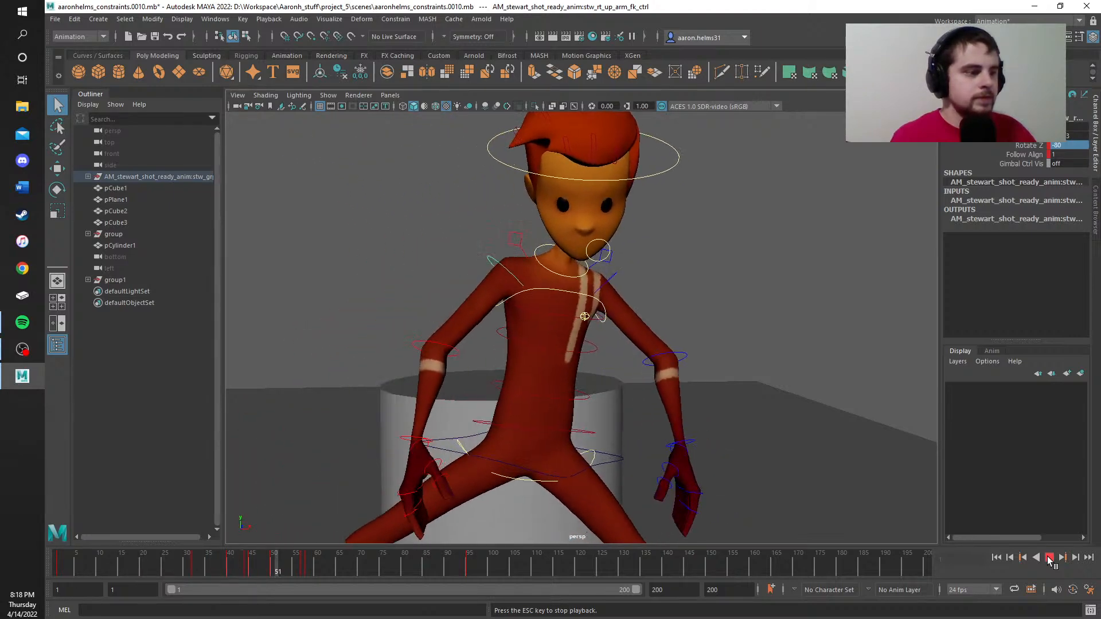
pyautogui.click(1050, 558)
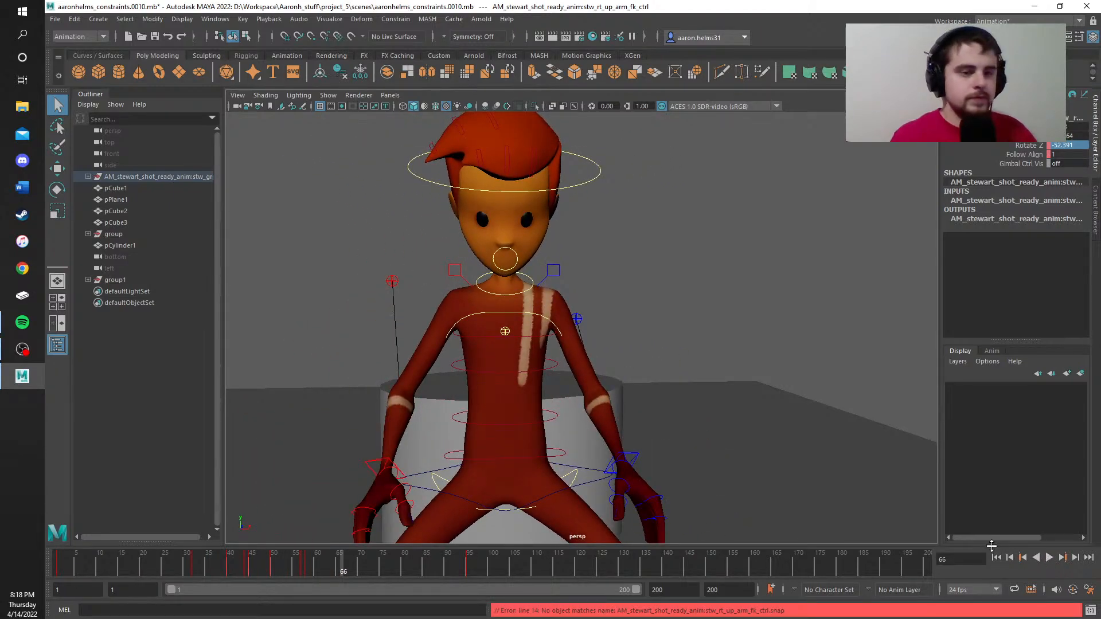
# Step: Examine the hands above the box from the side up to frame 58 and select the left arm IK control
pyautogui.keyDown('alt'); pyautogui.moveTo(863, 474); pyautogui.dragTo(820, 416, button='middle'); pyautogui.keyUp('alt')
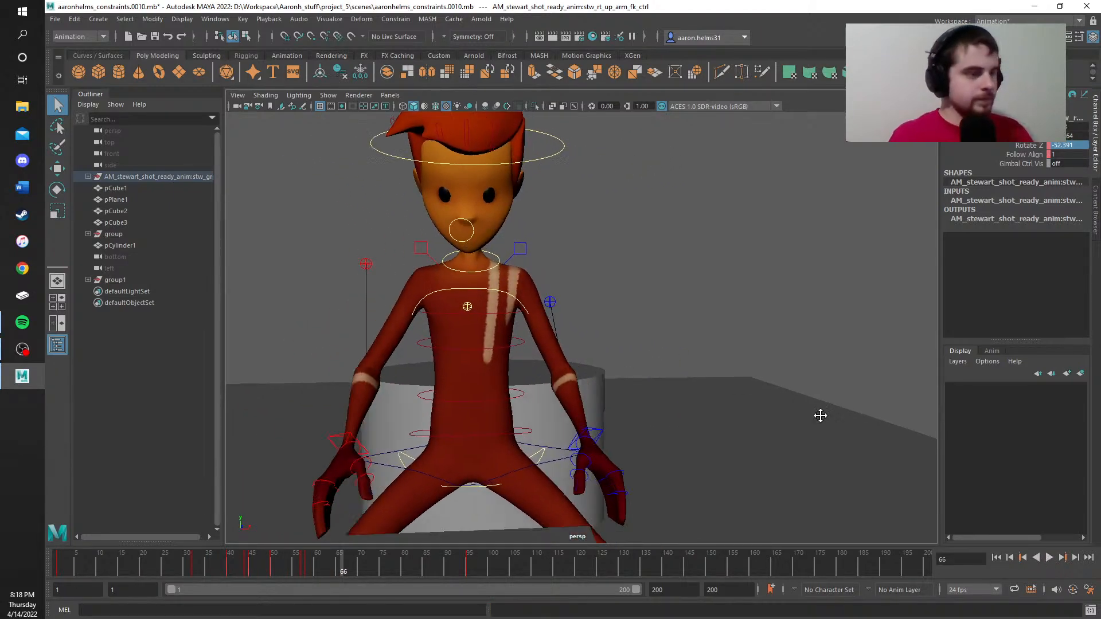
pyautogui.keyDown('alt'); pyautogui.moveTo(820, 415); pyautogui.dragTo(646, 369); pyautogui.keyUp('alt')
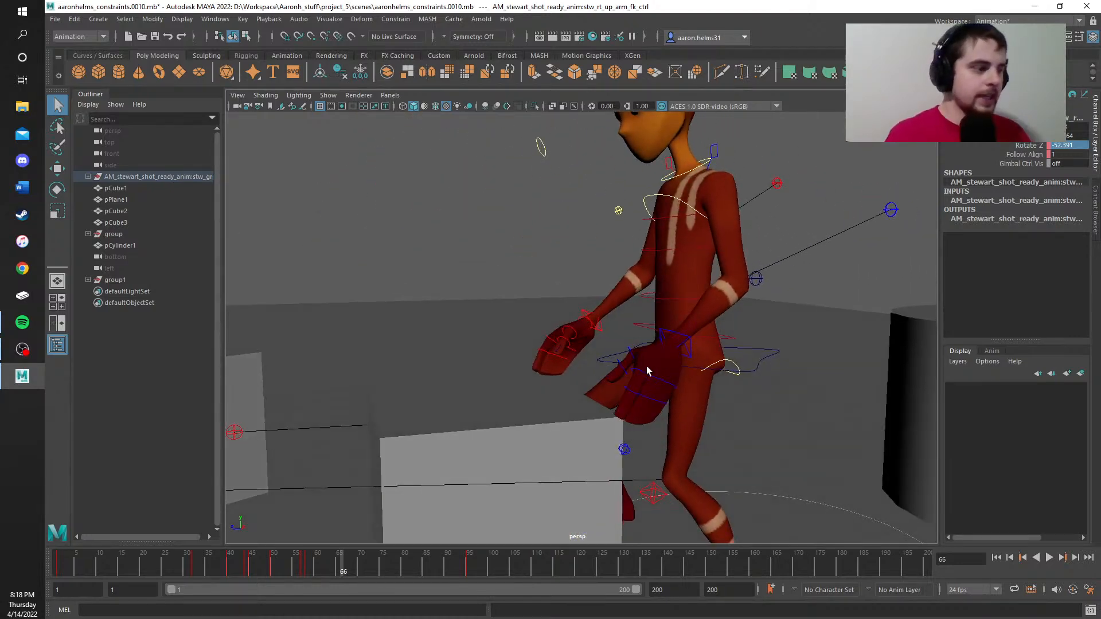
pyautogui.click(292, 570)
pyautogui.moveTo(287, 570)
pyautogui.mouseDown()
pyautogui.moveTo(270, 571)
pyautogui.moveTo(307, 571)
pyautogui.mouseUp()
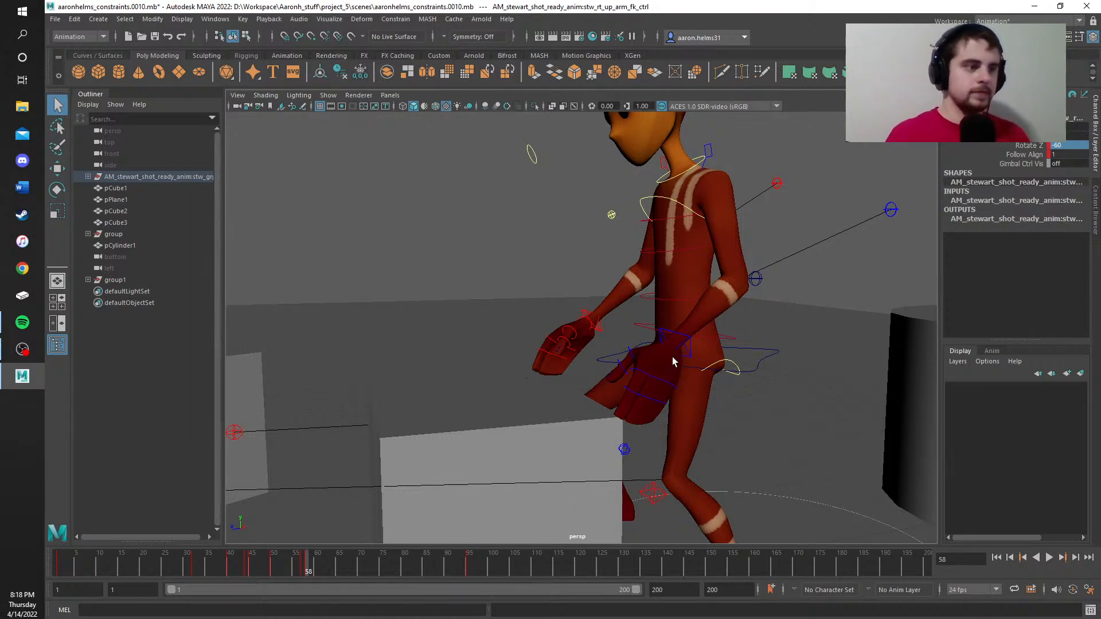
pyautogui.click(689, 345)
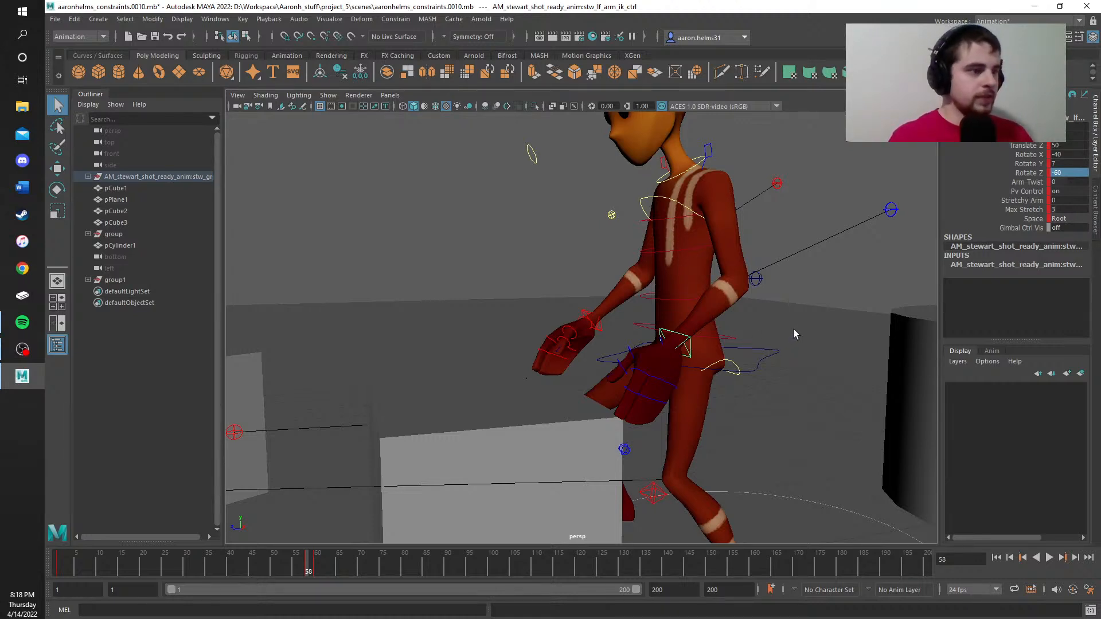
# Step: Key the COG control's held pose at frame 70
pyautogui.keyDown('alt'); pyautogui.moveTo(481, 256); pyautogui.dragTo(355, 248); pyautogui.keyUp('alt')
pyautogui.keyDown('alt'); pyautogui.moveTo(696, 374); pyautogui.dragTo(674, 353); pyautogui.keyUp('alt')
pyautogui.click(644, 326)
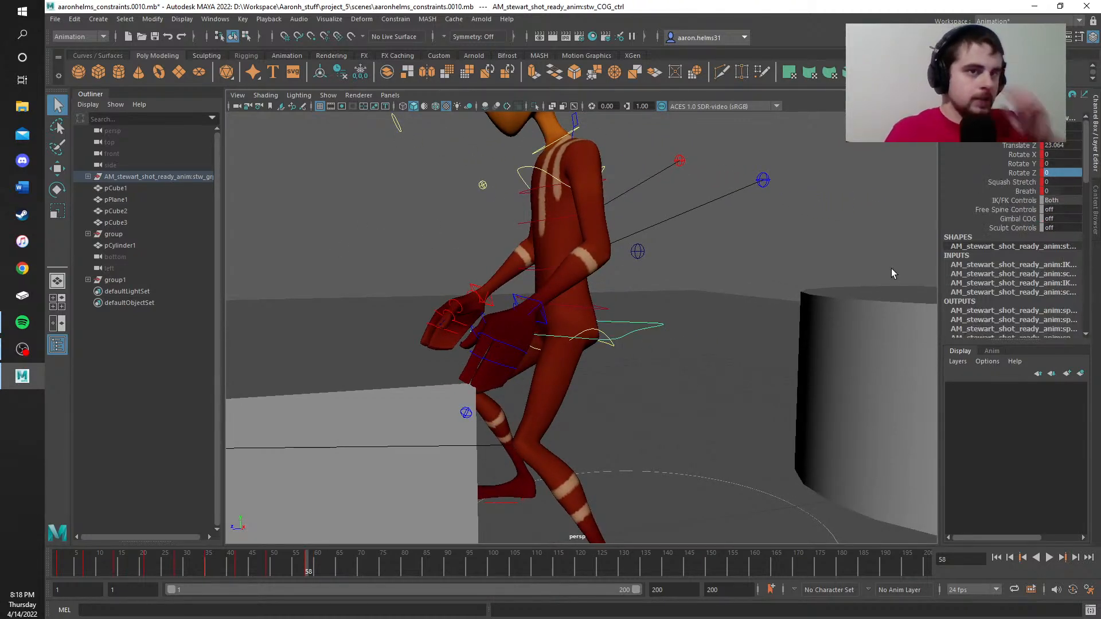
pyautogui.moveTo(317, 569); pyautogui.dragTo(349, 573)
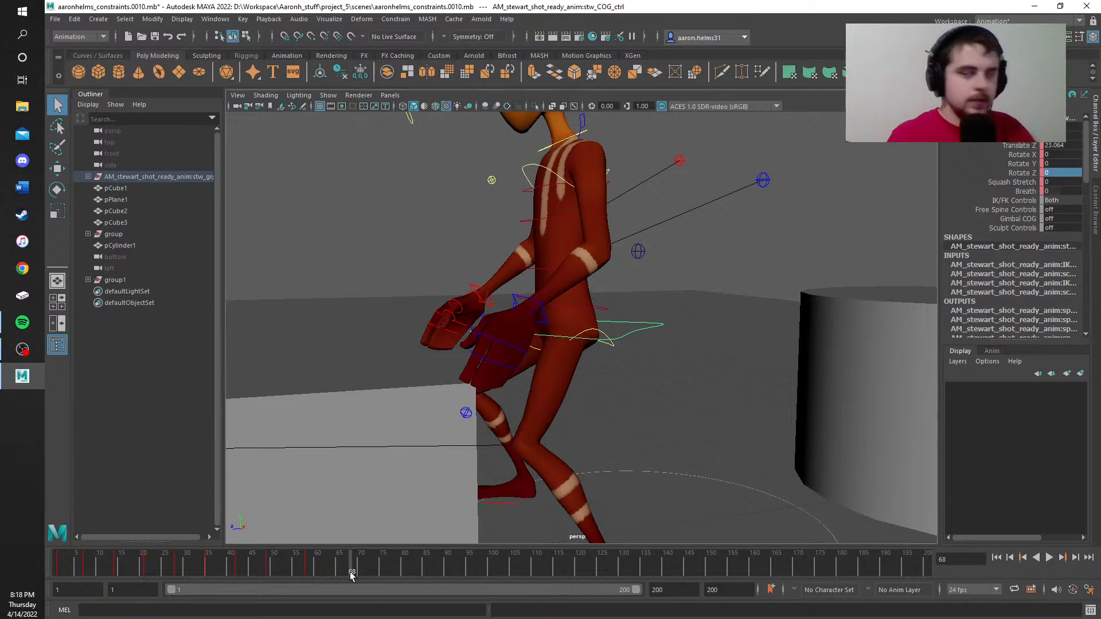
pyautogui.moveTo(351, 571); pyautogui.dragTo(359, 572)
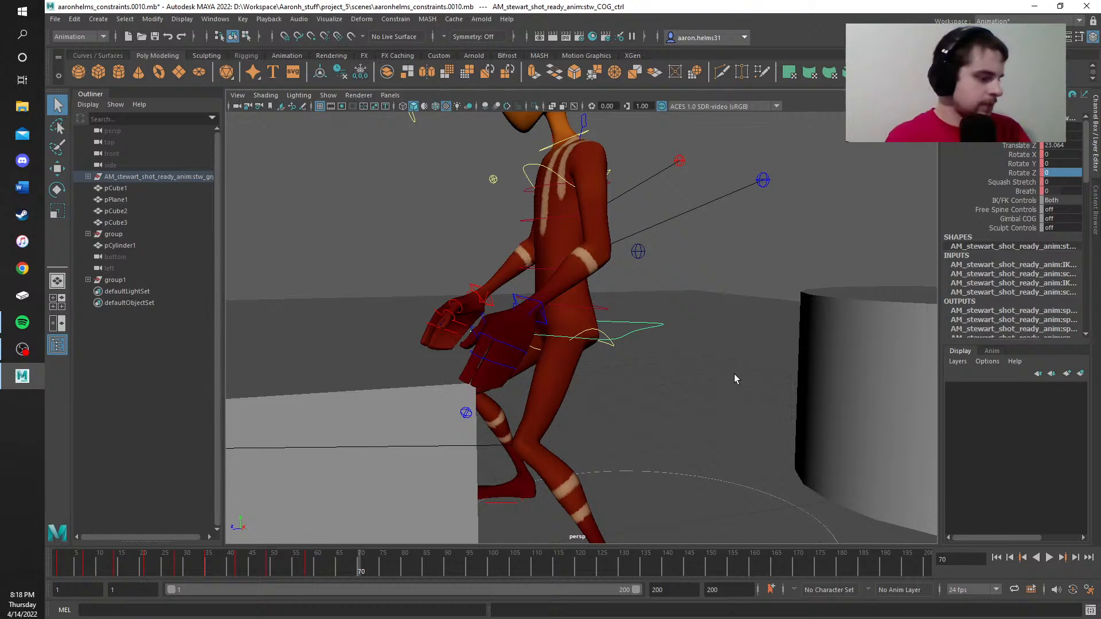
pyautogui.press('s')
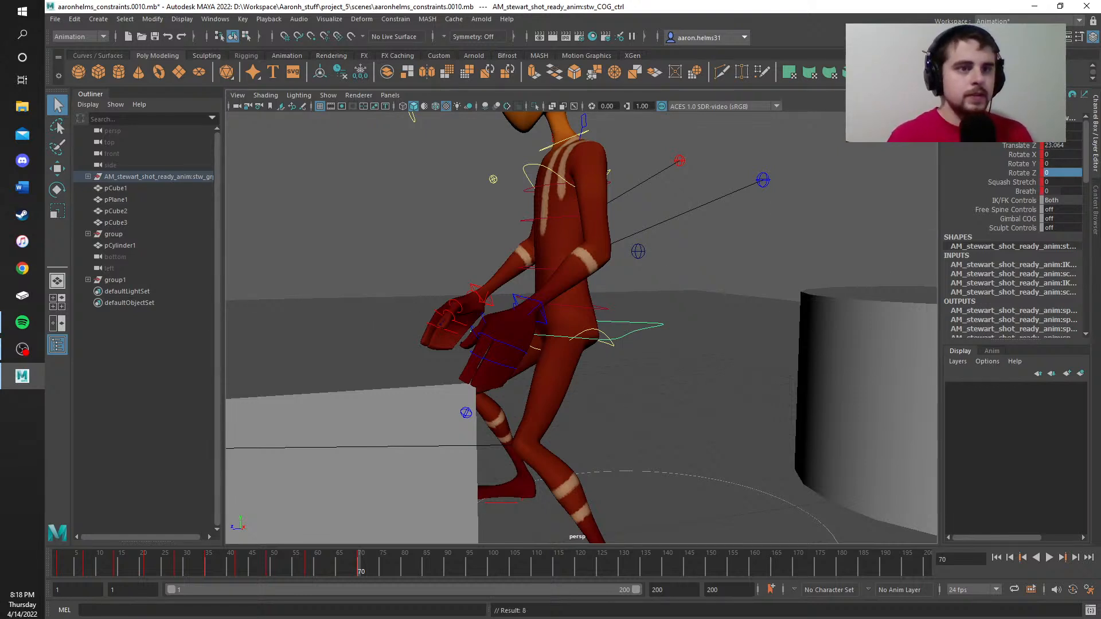
# Step: Try to lower the COG control to Translate Y -47 at frame 70 and key the crouch
pyautogui.keyDown('ctrl'); pyautogui.moveTo(1054, 136); pyautogui.dragTo(995, 137); pyautogui.keyUp('ctrl')
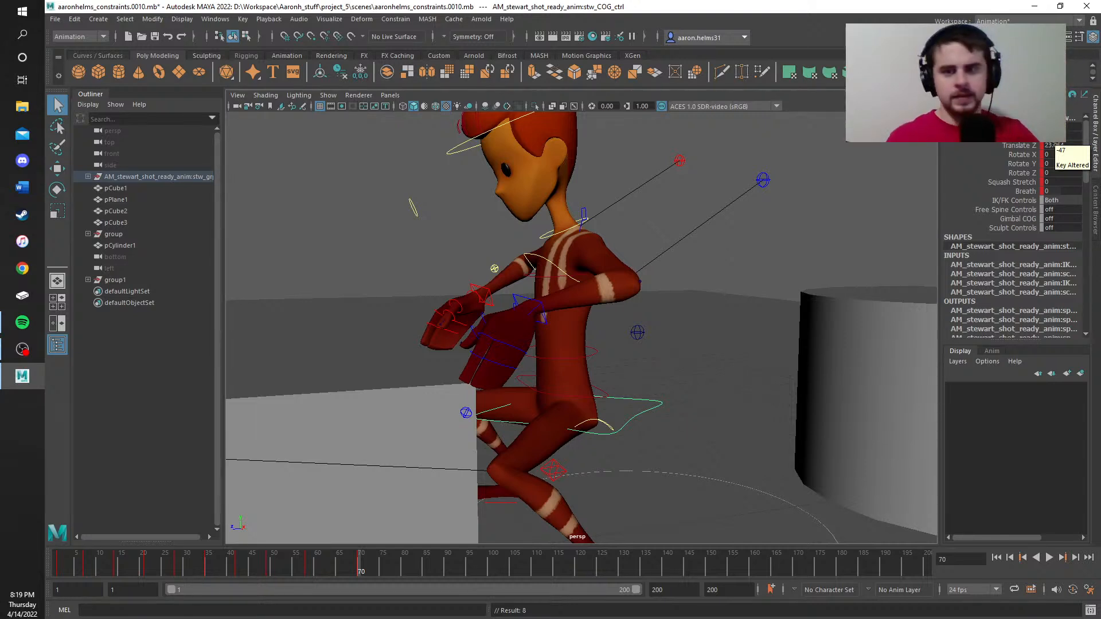
pyautogui.click(742, 252)
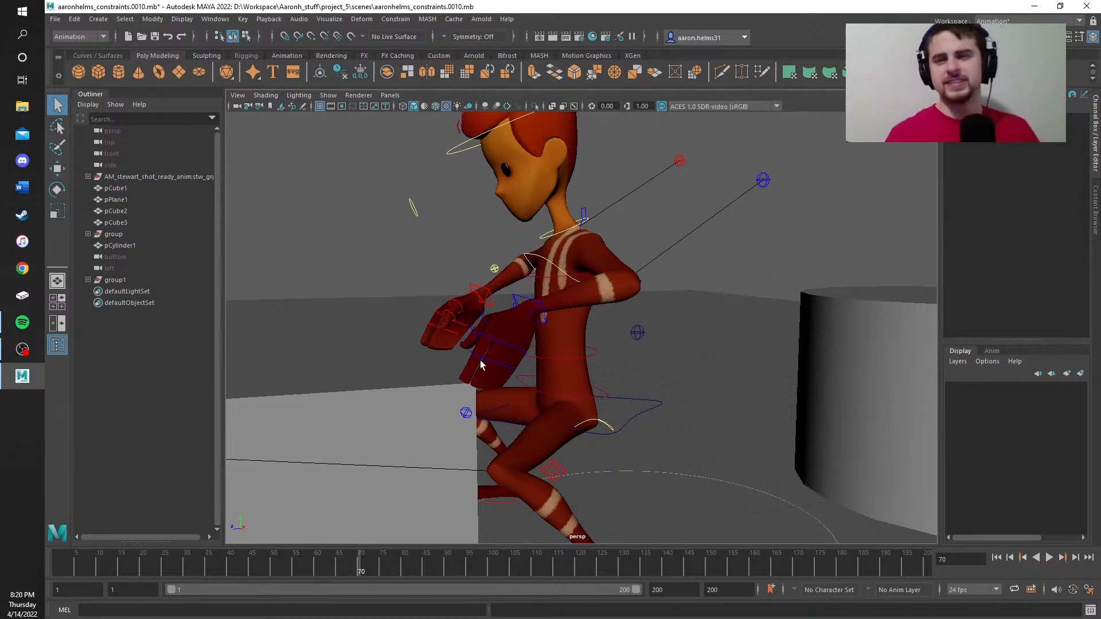
pyautogui.press('s')
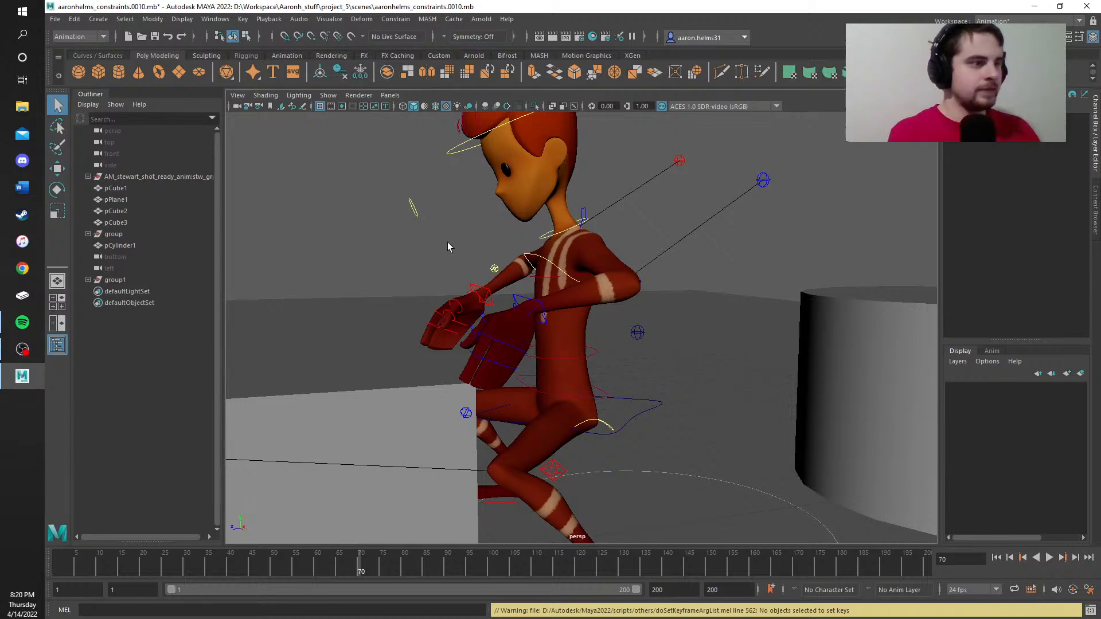
# Step: Try to select a spine control on the character's torso
pyautogui.keyDown('alt'); pyautogui.moveTo(405, 234); pyautogui.dragTo(536, 165); pyautogui.keyUp('alt')
pyautogui.keyDown('alt'); pyautogui.moveTo(536, 164); pyautogui.dragTo(479, 199, button='middle'); pyautogui.keyUp('alt')
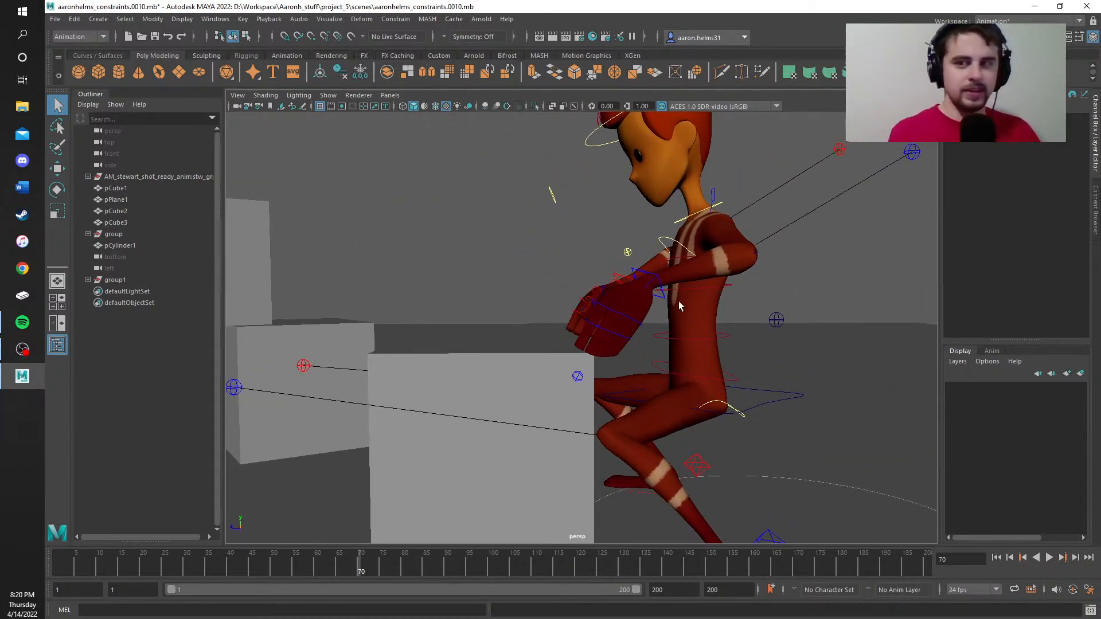
pyautogui.click(690, 377)
pyautogui.click(693, 348)
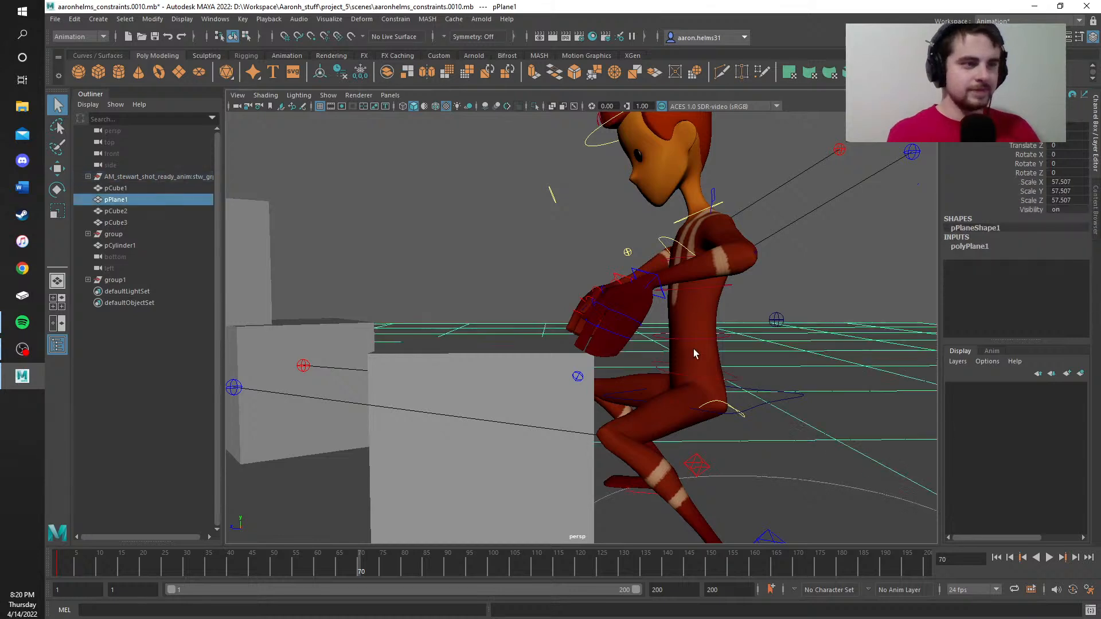
pyautogui.click(694, 335)
pyautogui.click(714, 292)
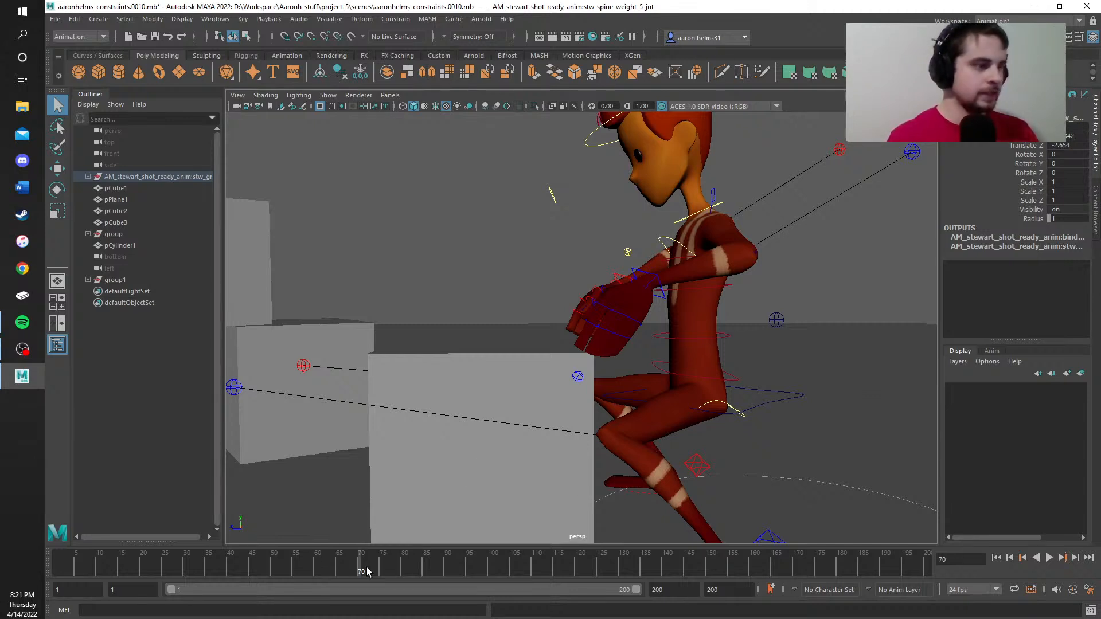
# Step: At frame 70, lower the COG control to bend the character into a crouch behind the box, and key it
pyautogui.click(776, 401)
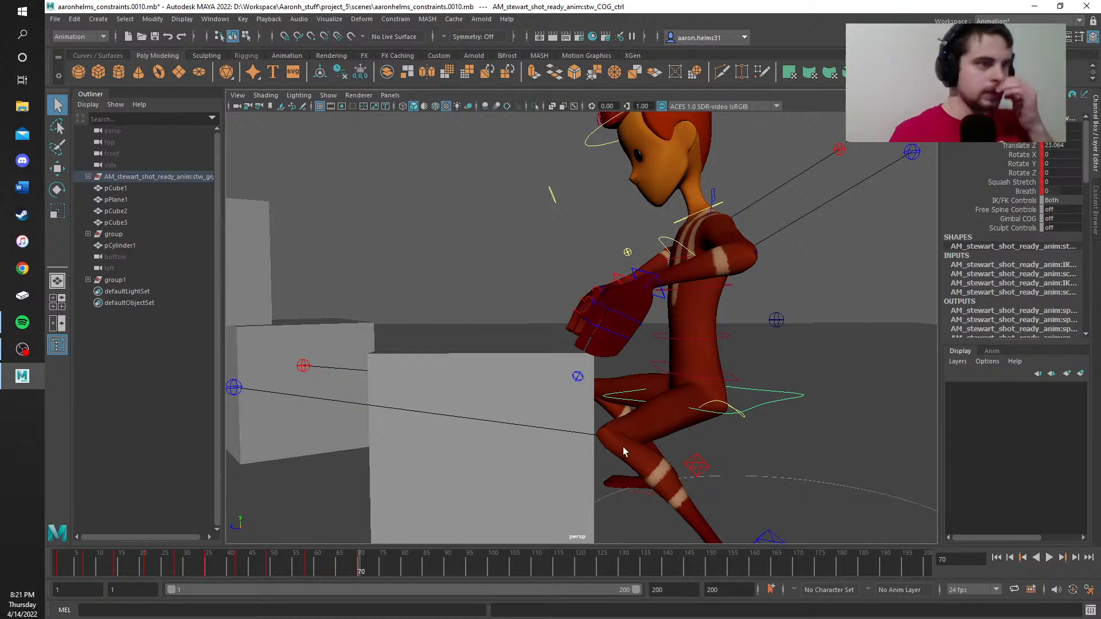
pyautogui.moveTo(375, 573)
pyautogui.mouseDown()
pyautogui.moveTo(321, 576)
pyautogui.moveTo(469, 570)
pyautogui.moveTo(167, 570)
pyautogui.moveTo(361, 576)
pyautogui.mouseUp()
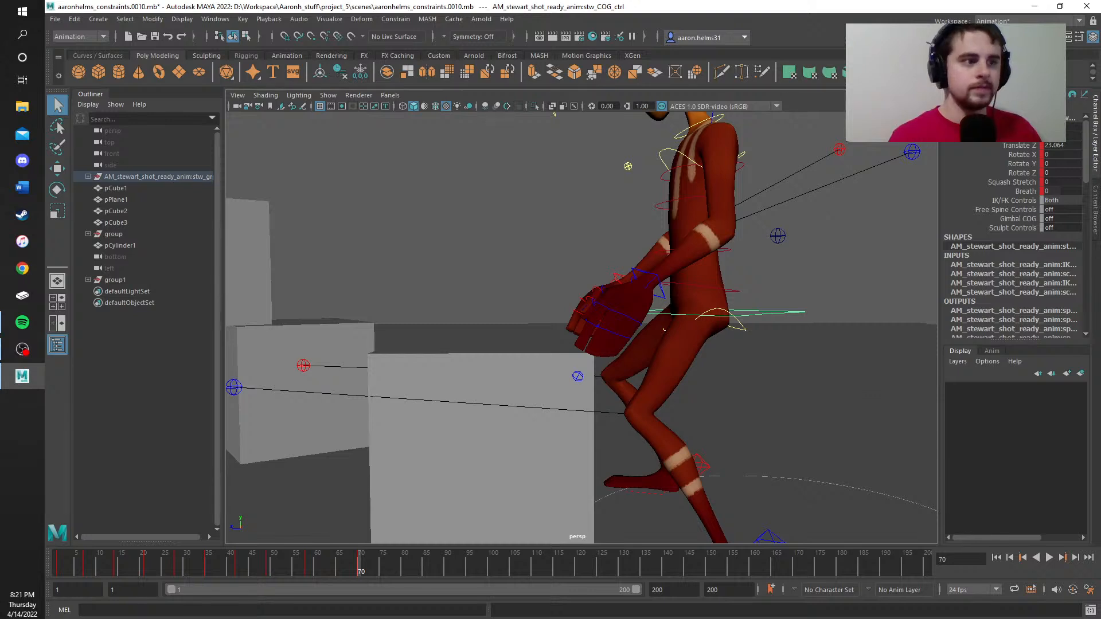
pyautogui.moveTo(608, 313); pyautogui.dragTo(537, 312, button='middle')
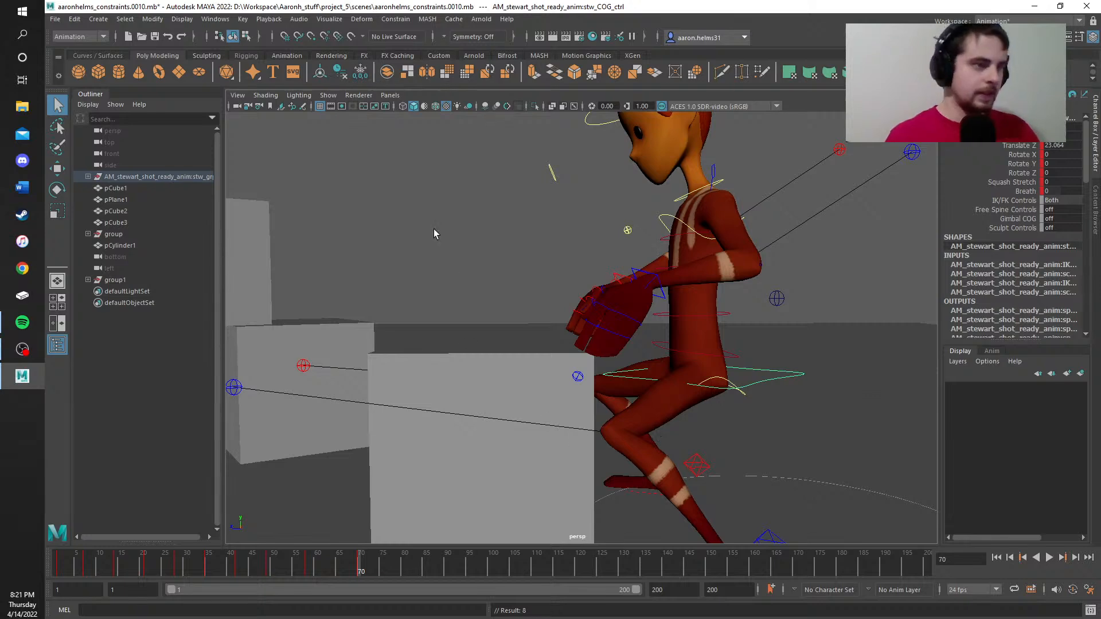
# Step: Examine the crouch over the box from the front and above, and scrub back to frame 49 to compare poses
pyautogui.keyDown('alt'); pyautogui.moveTo(432, 239); pyautogui.dragTo(653, 257); pyautogui.keyUp('alt')
pyautogui.keyDown('alt'); pyautogui.moveTo(638, 395); pyautogui.dragTo(671, 404, button='middle'); pyautogui.keyUp('alt')
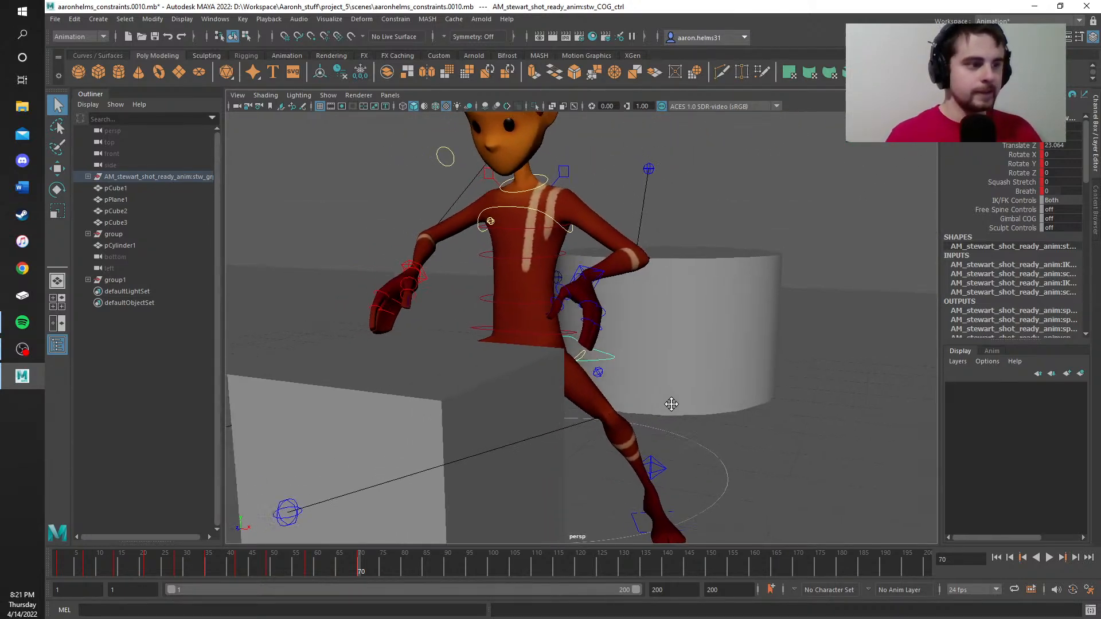
pyautogui.keyDown('alt'); pyautogui.moveTo(672, 404); pyautogui.dragTo(710, 445); pyautogui.keyUp('alt')
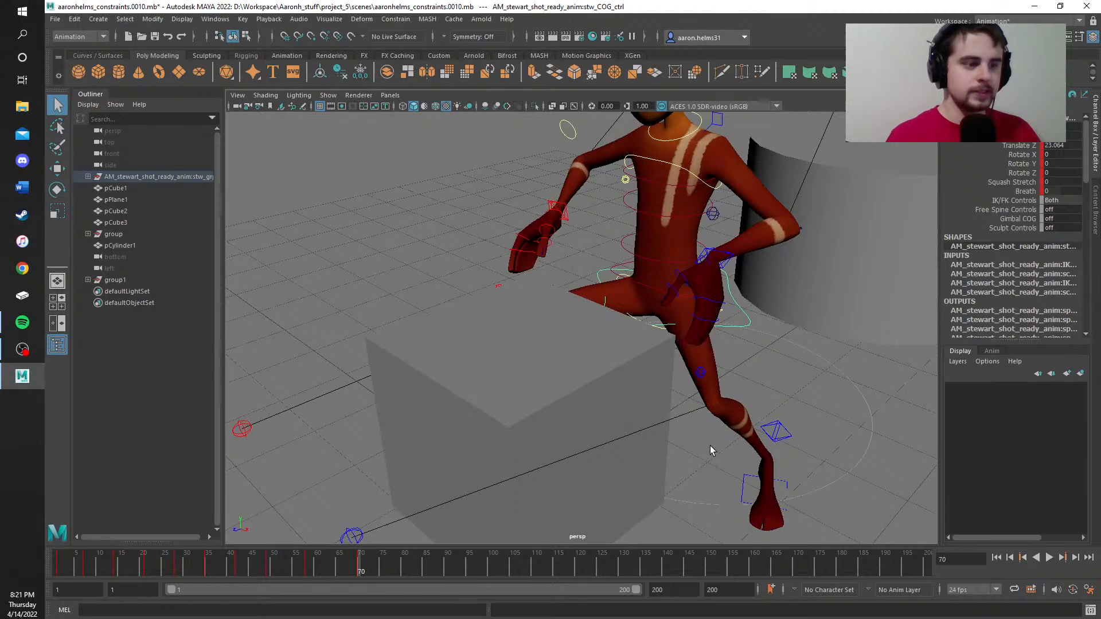
pyautogui.moveTo(364, 568); pyautogui.dragTo(269, 568)
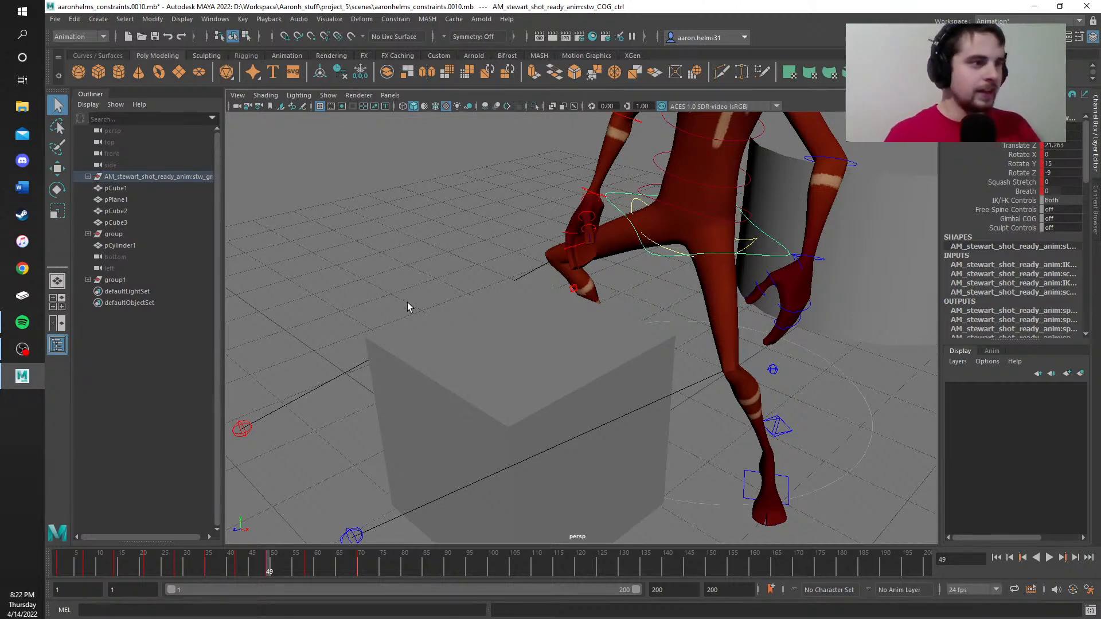
# Step: Examine the frame 49 pose behind the box from the front, from above and from the side
pyautogui.keyDown('alt'); pyautogui.moveTo(408, 307); pyautogui.dragTo(428, 244, button='middle'); pyautogui.keyUp('alt')
pyautogui.keyDown('alt'); pyautogui.moveTo(471, 317); pyautogui.dragTo(499, 282); pyautogui.keyUp('alt')
pyautogui.keyDown('alt'); pyautogui.moveTo(499, 283); pyautogui.dragTo(550, 425, button='middle'); pyautogui.keyUp('alt')
pyautogui.keyDown('alt'); pyautogui.moveTo(551, 426); pyautogui.dragTo(632, 380); pyautogui.keyUp('alt')
pyautogui.keyDown('alt'); pyautogui.moveTo(650, 360); pyautogui.dragTo(710, 494, button='middle'); pyautogui.keyUp('alt')
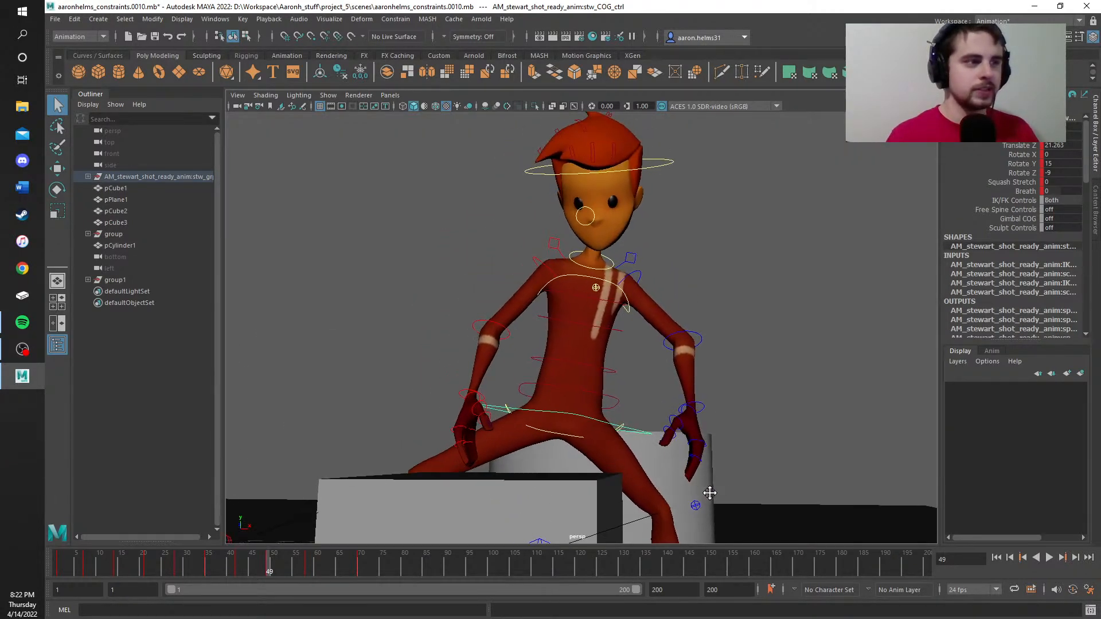
pyautogui.keyDown('alt'); pyautogui.moveTo(710, 493); pyautogui.dragTo(745, 455); pyautogui.keyUp('alt')
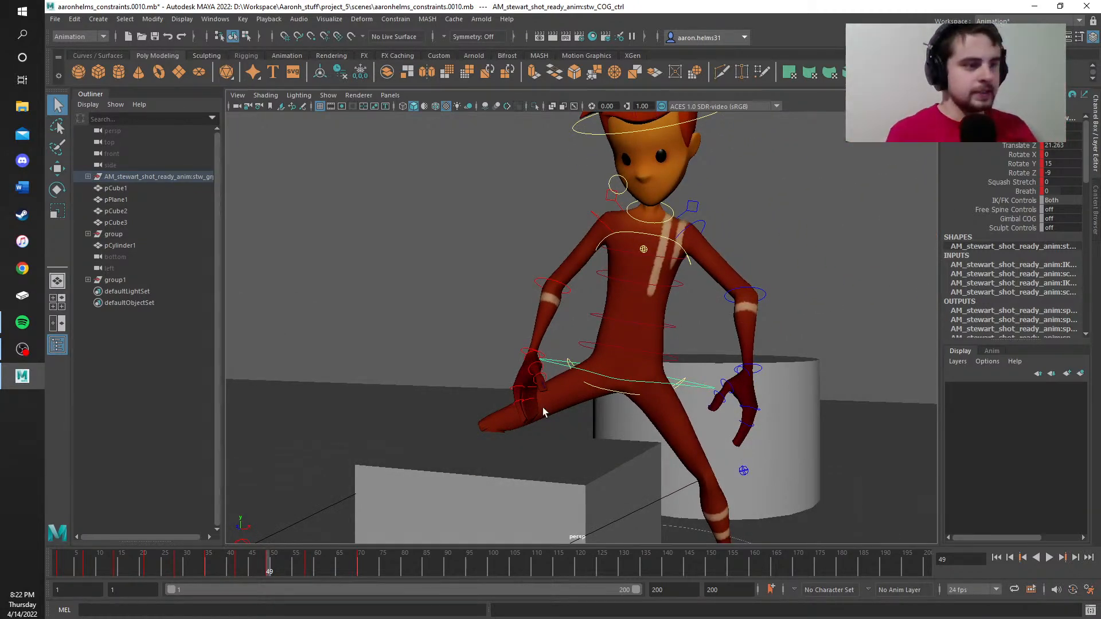
pyautogui.keyDown('alt'); pyautogui.moveTo(480, 354); pyautogui.dragTo(484, 278, button='middle'); pyautogui.keyUp('alt')
pyautogui.keyDown('alt'); pyautogui.moveTo(484, 278); pyautogui.dragTo(508, 184); pyautogui.keyUp('alt')
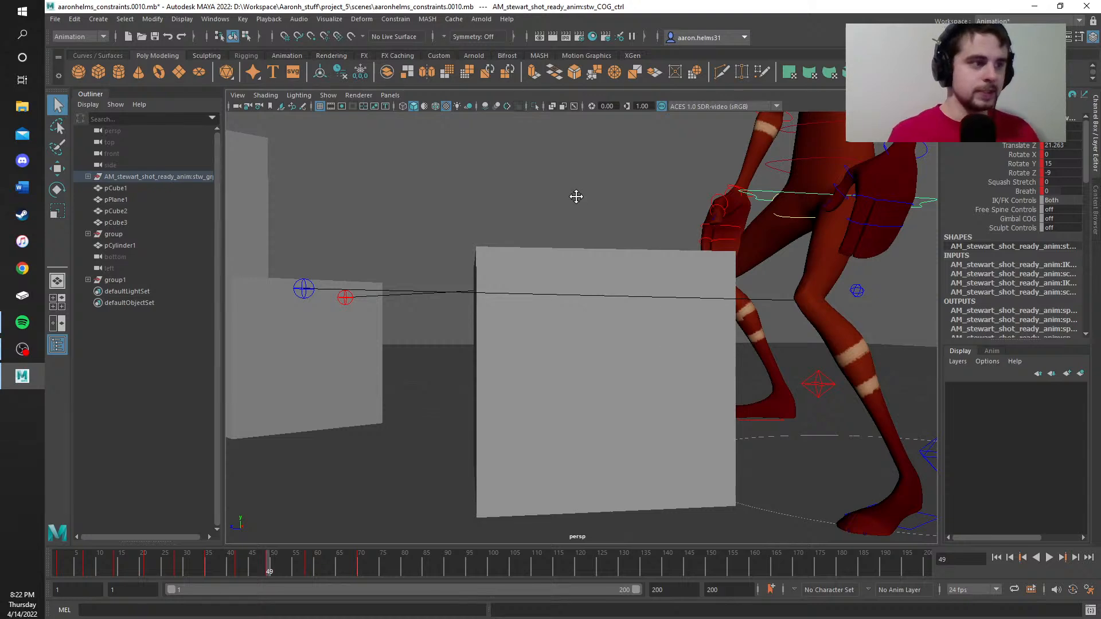
pyautogui.keyDown('alt'); pyautogui.moveTo(576, 197); pyautogui.dragTo(456, 229); pyautogui.keyUp('alt')
# Step: At frame 42, lower the left foot IK control so the foot rests on the floor, and key it
pyautogui.moveTo(267, 572); pyautogui.dragTo(236, 576)
pyautogui.click(744, 403)
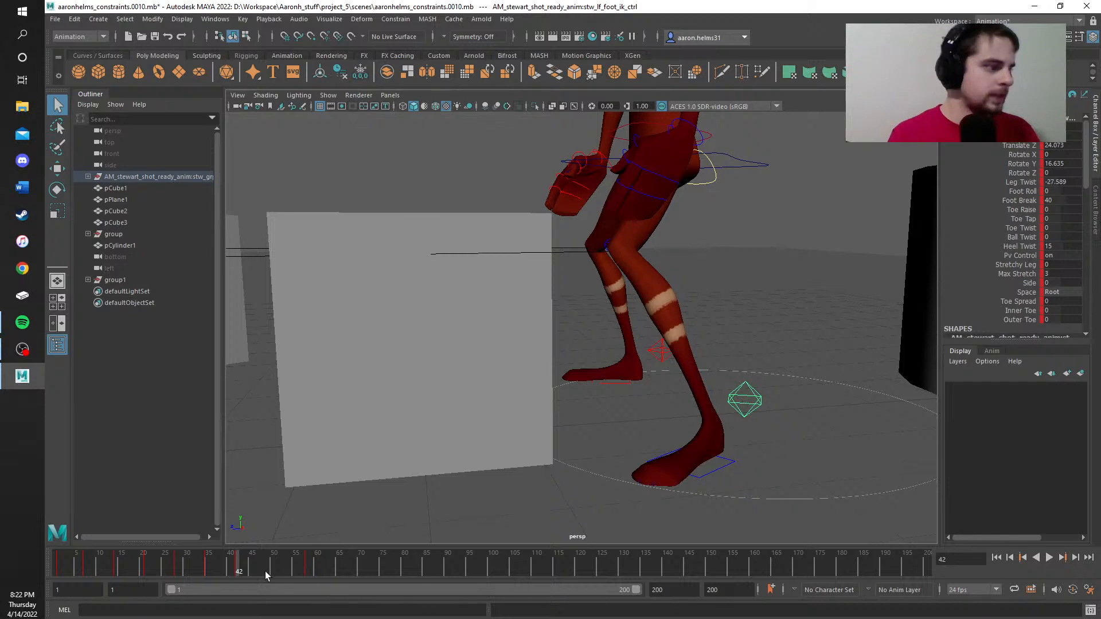
pyautogui.hotkey('alt', 'v')
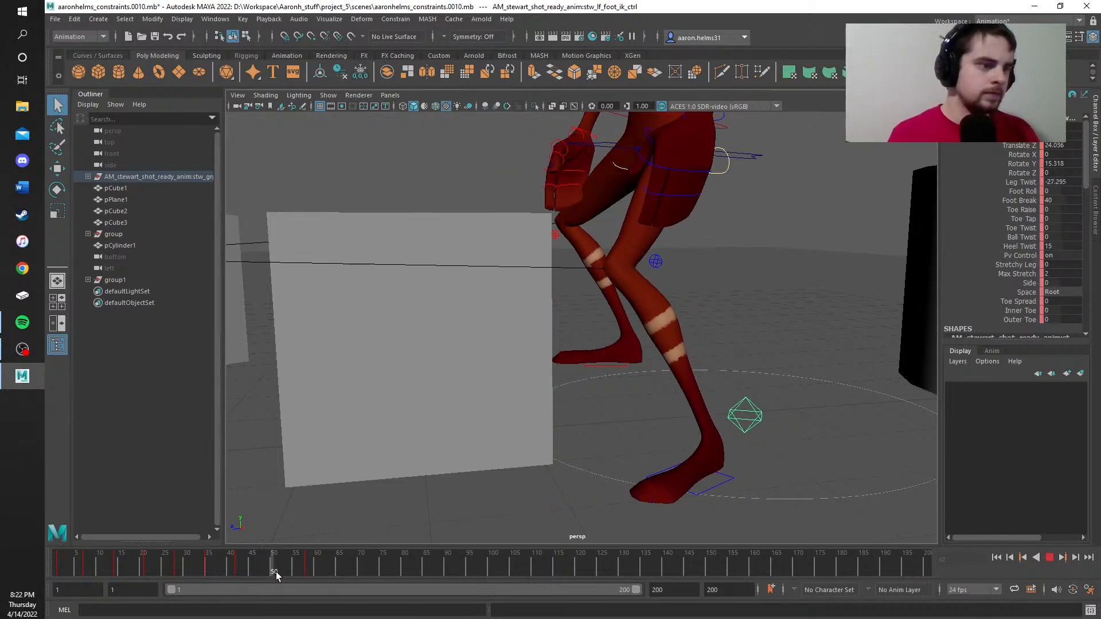
pyautogui.moveTo(301, 570)
pyautogui.mouseDown()
pyautogui.moveTo(219, 576)
pyautogui.moveTo(238, 578)
pyautogui.mouseUp()
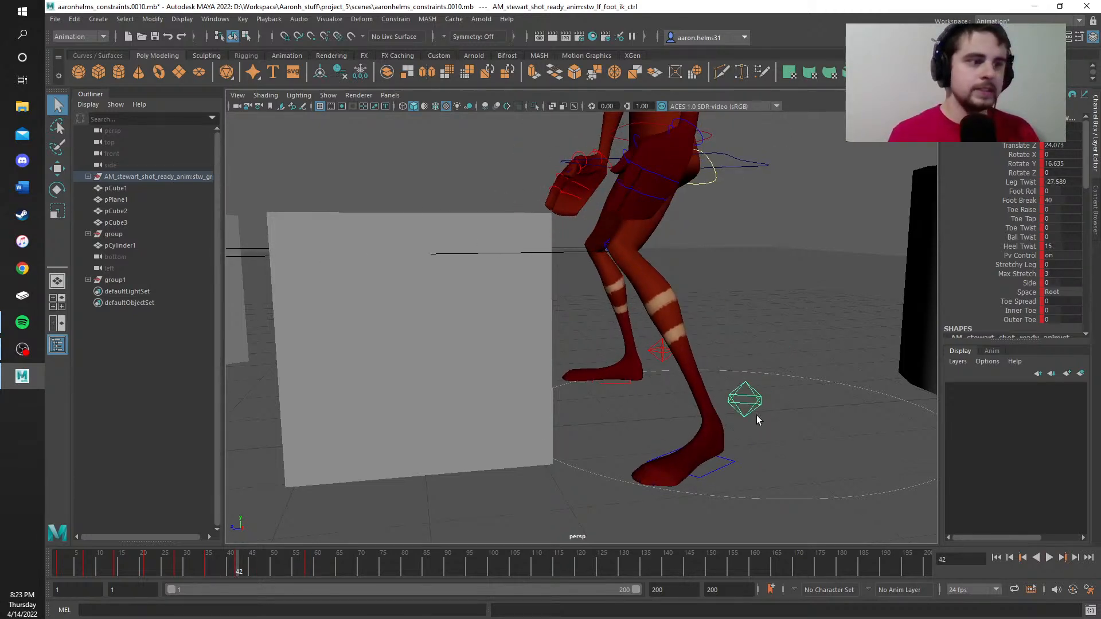
pyautogui.press('Return')
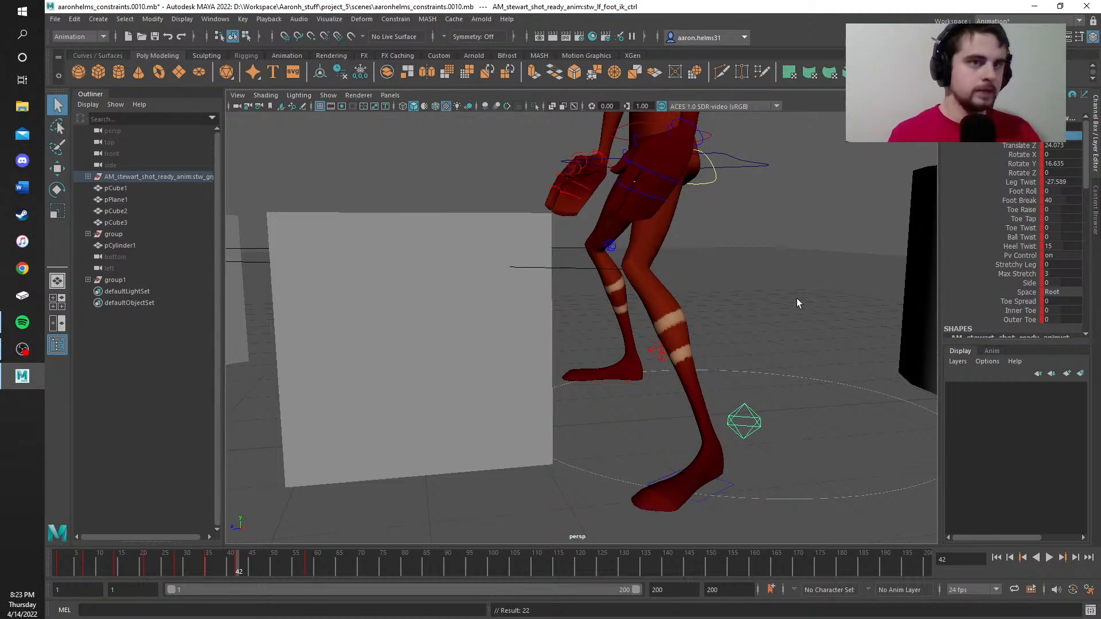
# Step: Go to frame 58 and save the scene as incremental version 0011
pyautogui.moveTo(274, 558)
pyautogui.mouseDown()
pyautogui.moveTo(342, 559)
pyautogui.moveTo(205, 577)
pyautogui.moveTo(386, 574)
pyautogui.moveTo(304, 579)
pyautogui.mouseUp()
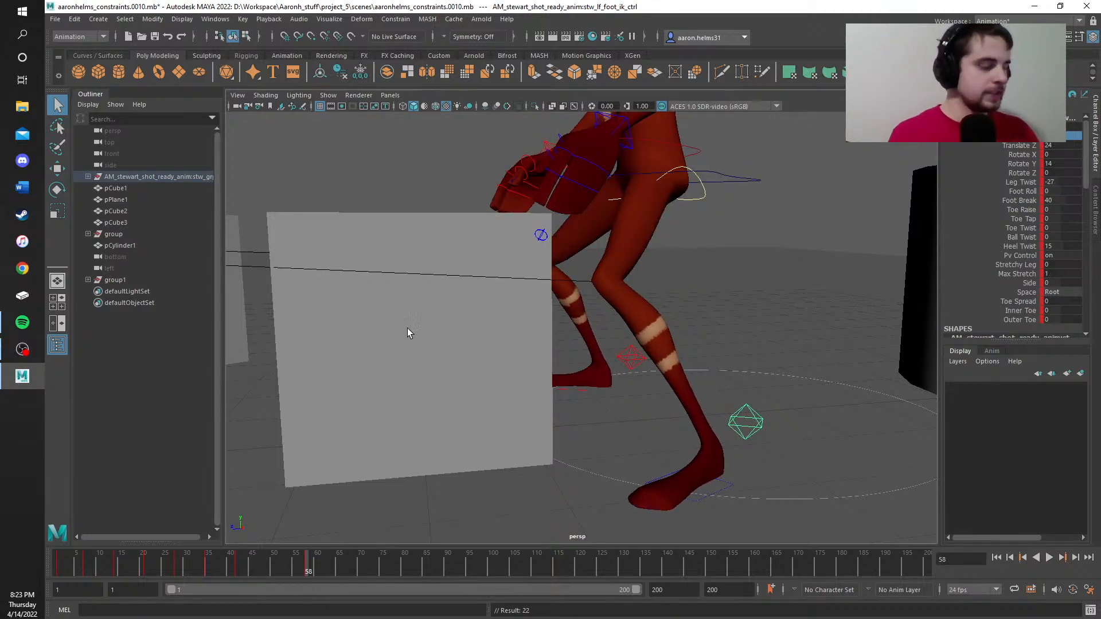
pyautogui.moveTo(407, 328)
pyautogui.keyDown('alt'); pyautogui.mouseDown(button='middle')
pyautogui.moveTo(465, 319)
pyautogui.moveTo(473, 328)
pyautogui.mouseUp(button='middle'); pyautogui.keyUp('alt')
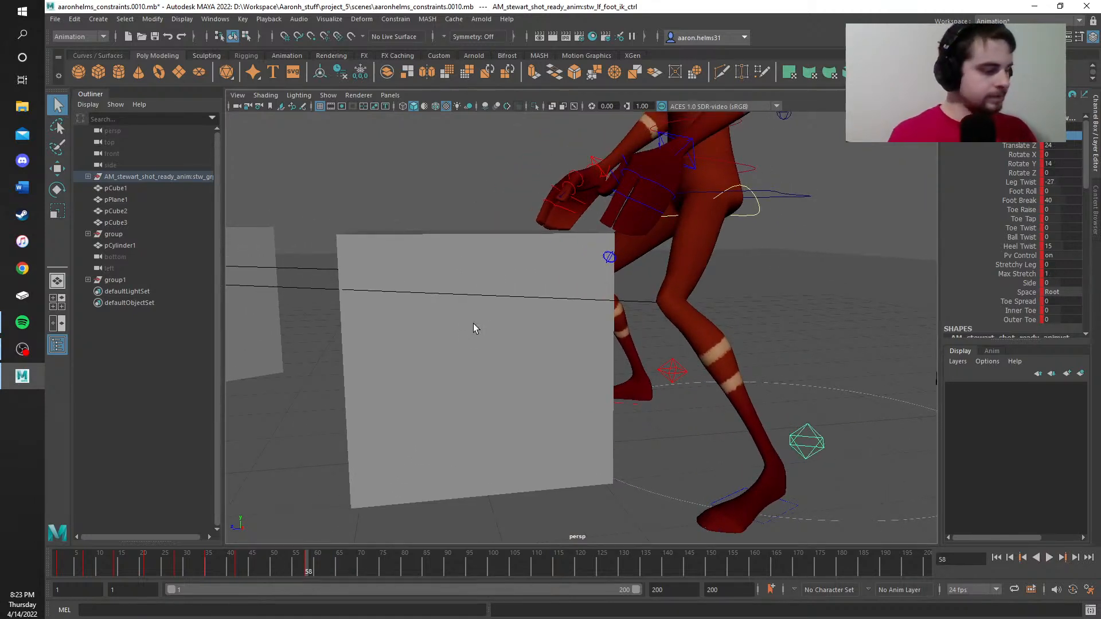
pyautogui.hotkey('ctrl', 'alt', 's')
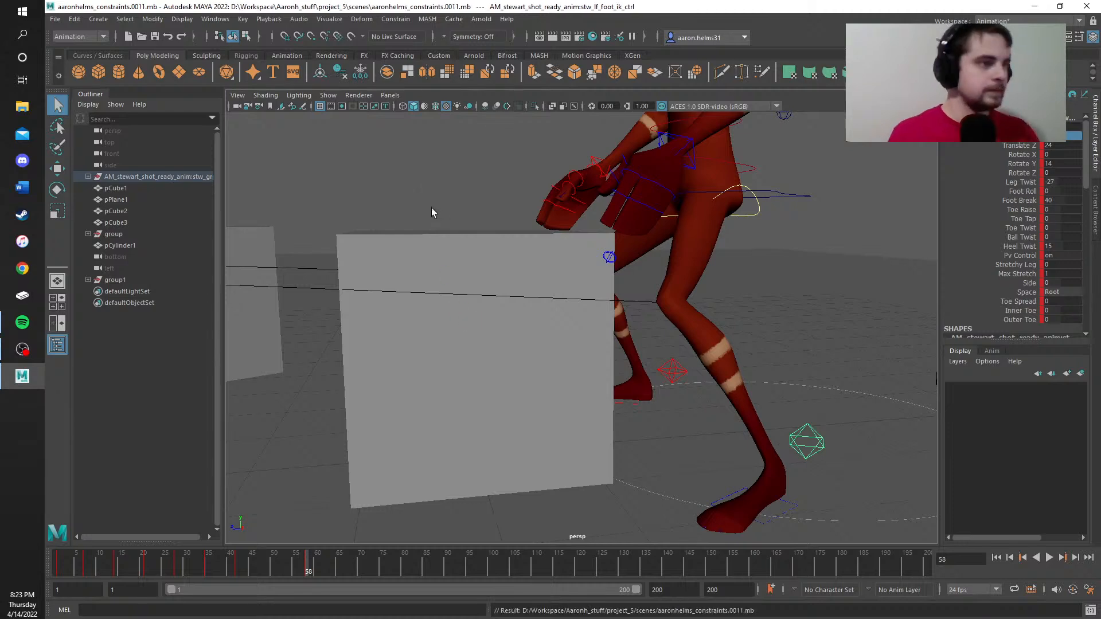
# Step: Examine the legs, feet and hands around the box at frames 58 and 68 from several angles, playing back the motion
pyautogui.keyDown('alt'); pyautogui.moveTo(431, 207); pyautogui.dragTo(460, 212, button='middle'); pyautogui.keyUp('alt')
pyautogui.keyDown('alt'); pyautogui.moveTo(460, 212); pyautogui.dragTo(647, 265); pyautogui.keyUp('alt')
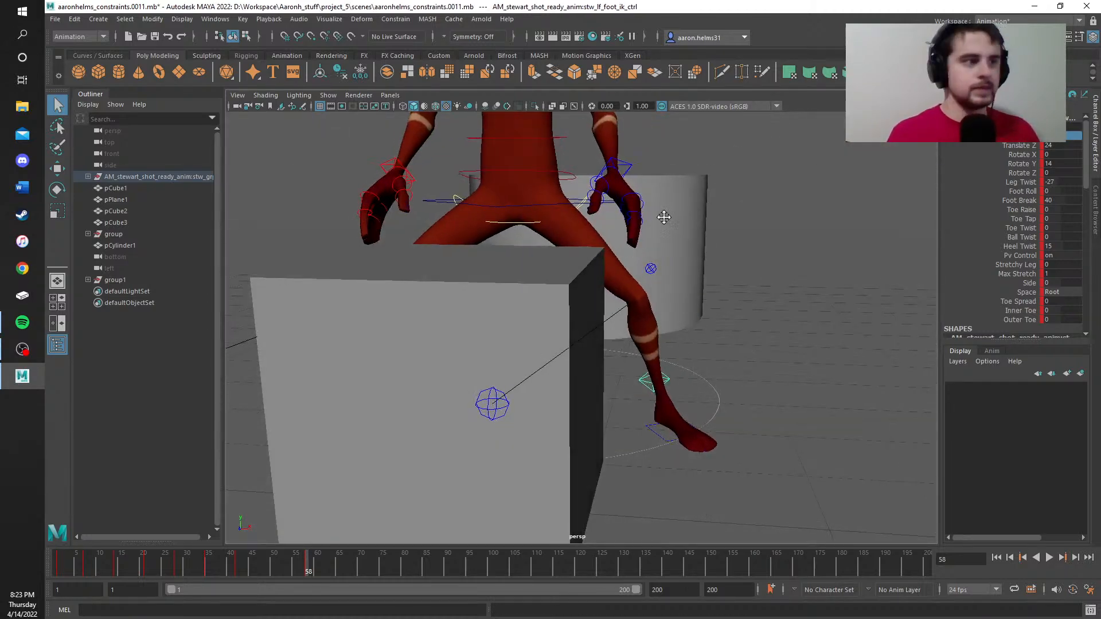
pyautogui.keyDown('alt'); pyautogui.moveTo(663, 216); pyautogui.dragTo(739, 322); pyautogui.keyUp('alt')
pyautogui.keyDown('alt'); pyautogui.moveTo(739, 322); pyautogui.dragTo(658, 281, button='middle'); pyautogui.keyUp('alt')
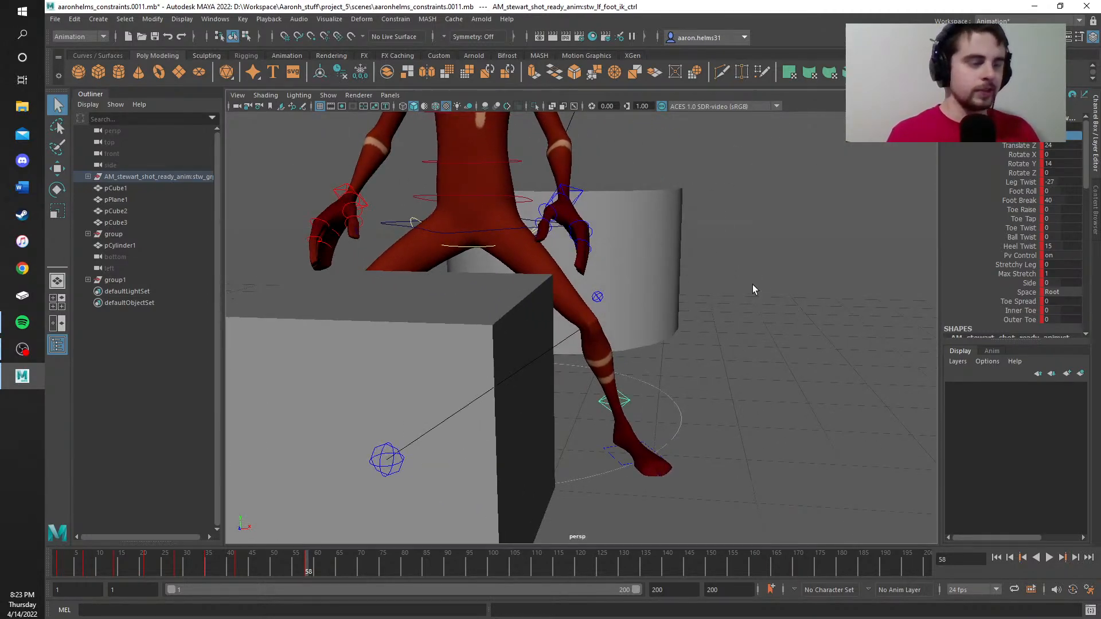
pyautogui.keyDown('alt'); pyautogui.moveTo(752, 284); pyautogui.dragTo(842, 339); pyautogui.keyUp('alt')
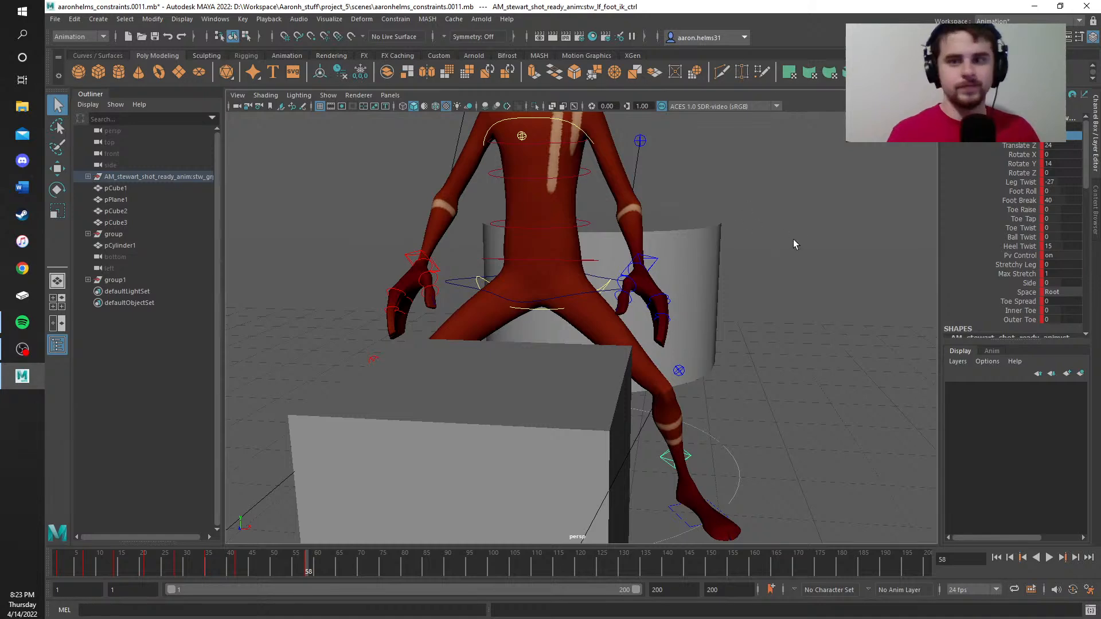
pyautogui.keyDown('alt'); pyautogui.moveTo(793, 239); pyautogui.dragTo(790, 226, button='middle'); pyautogui.keyUp('alt')
pyautogui.keyDown('alt'); pyautogui.moveTo(790, 226); pyautogui.dragTo(834, 182); pyautogui.keyUp('alt')
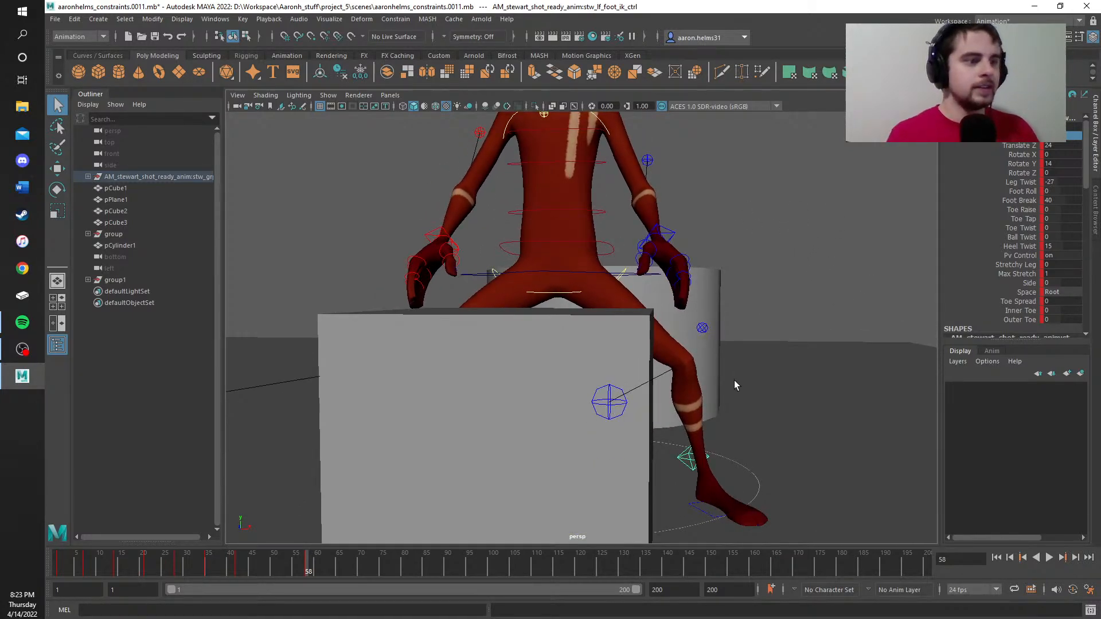
pyautogui.keyDown('alt'); pyautogui.moveTo(736, 385); pyautogui.dragTo(671, 410); pyautogui.keyUp('alt')
pyautogui.hotkey('alt', 'v')
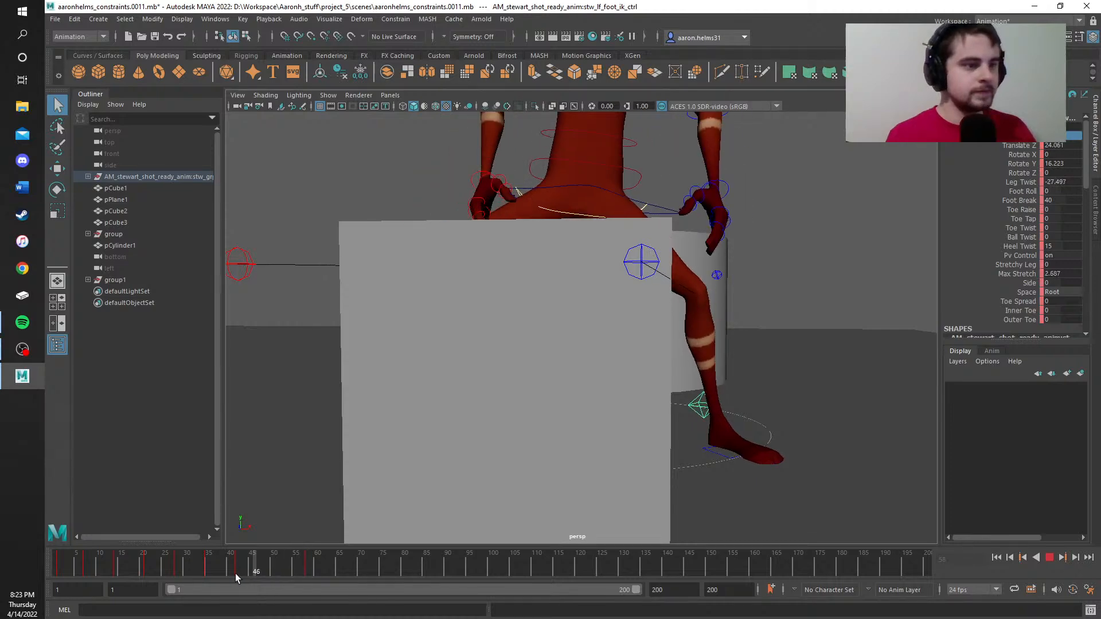
pyautogui.click(350, 566)
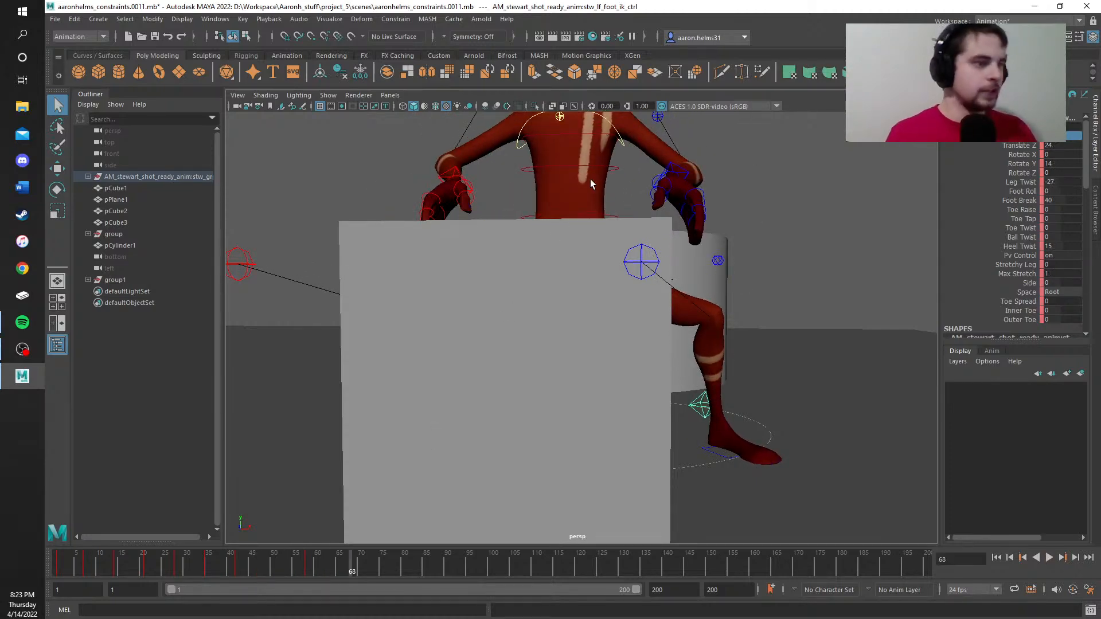
pyautogui.keyDown('alt'); pyautogui.moveTo(590, 179); pyautogui.dragTo(726, 381); pyautogui.keyUp('alt')
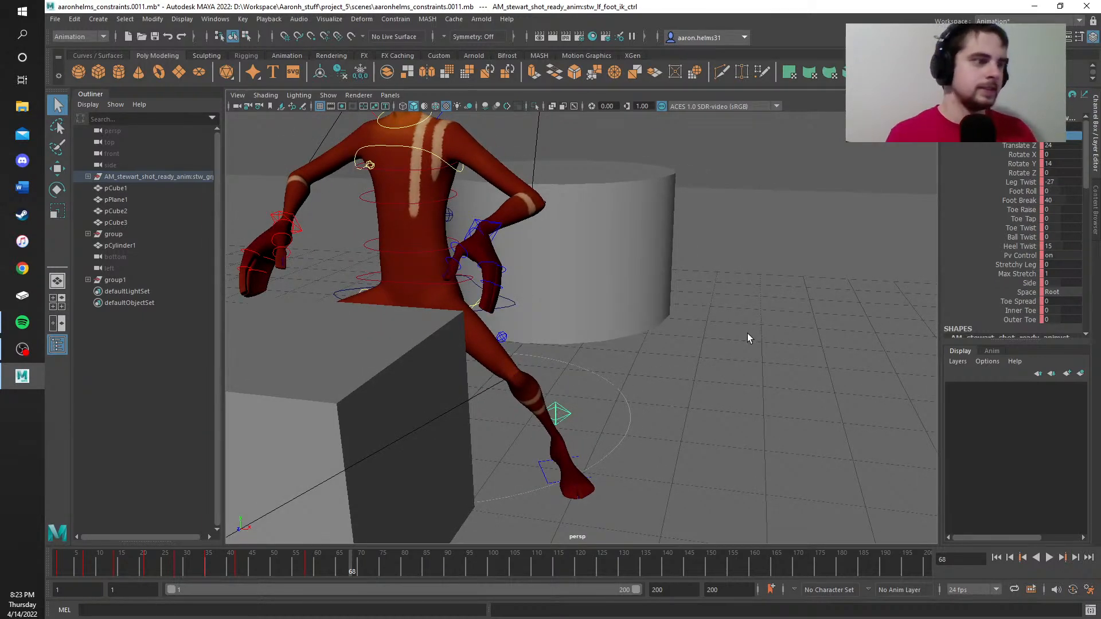
pyautogui.keyDown('alt'); pyautogui.moveTo(748, 334); pyautogui.dragTo(771, 304, button='middle'); pyautogui.keyUp('alt')
# Step: At frame 42, shift the left foot IK control inward along Translate X and key the new foot position
pyautogui.moveTo(335, 566); pyautogui.dragTo(239, 575)
pyautogui.keyDown('alt'); pyautogui.moveTo(767, 319); pyautogui.dragTo(666, 344); pyautogui.keyUp('alt')
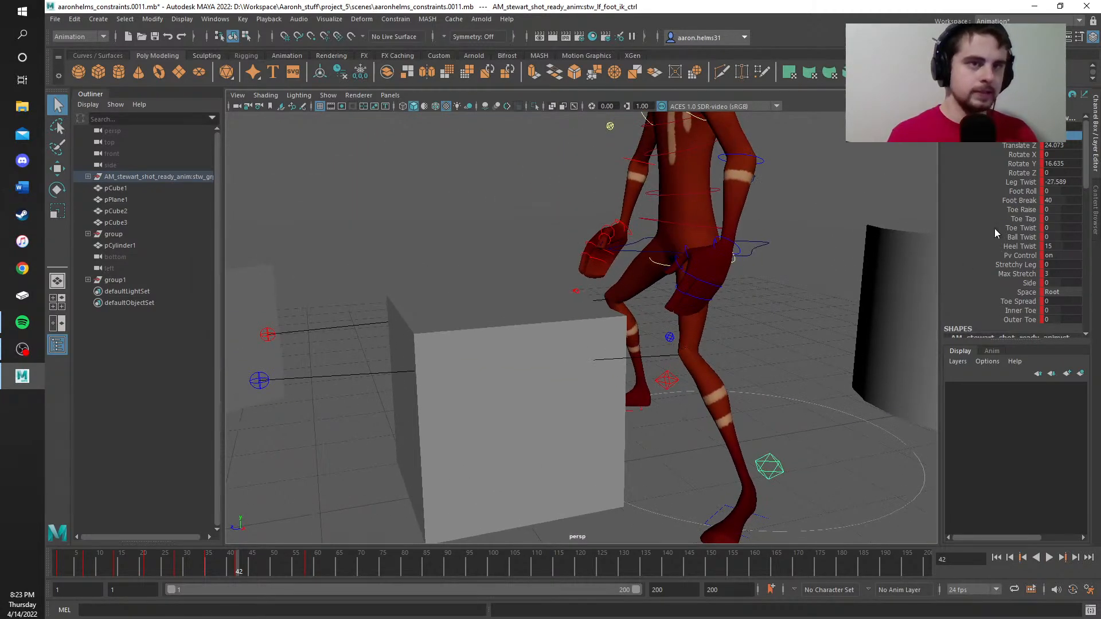
pyautogui.keyDown('alt'); pyautogui.moveTo(835, 286); pyautogui.dragTo(799, 185, button='middle'); pyautogui.keyUp('alt')
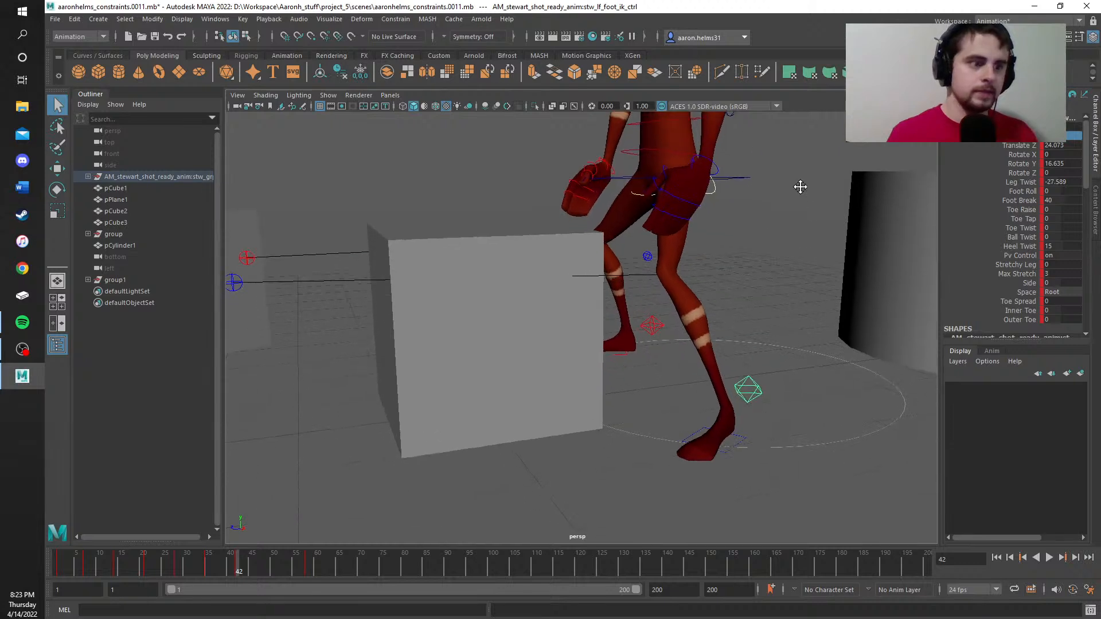
pyautogui.click(1060, 138)
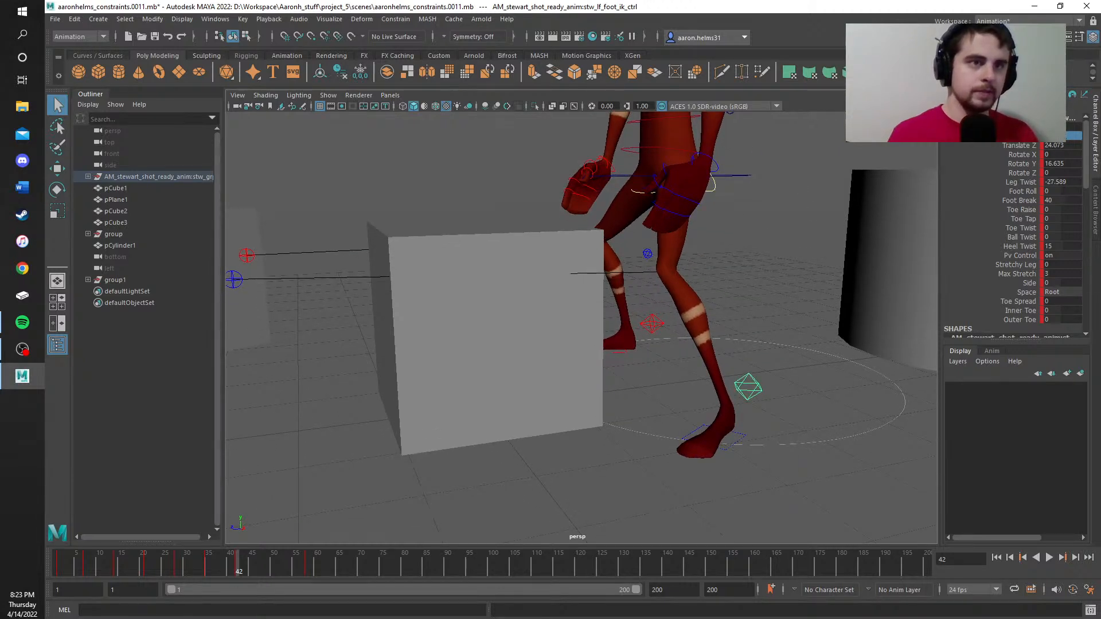
pyautogui.click(1028, 128)
pyautogui.moveTo(917, 129); pyautogui.dragTo(893, 129, button='middle')
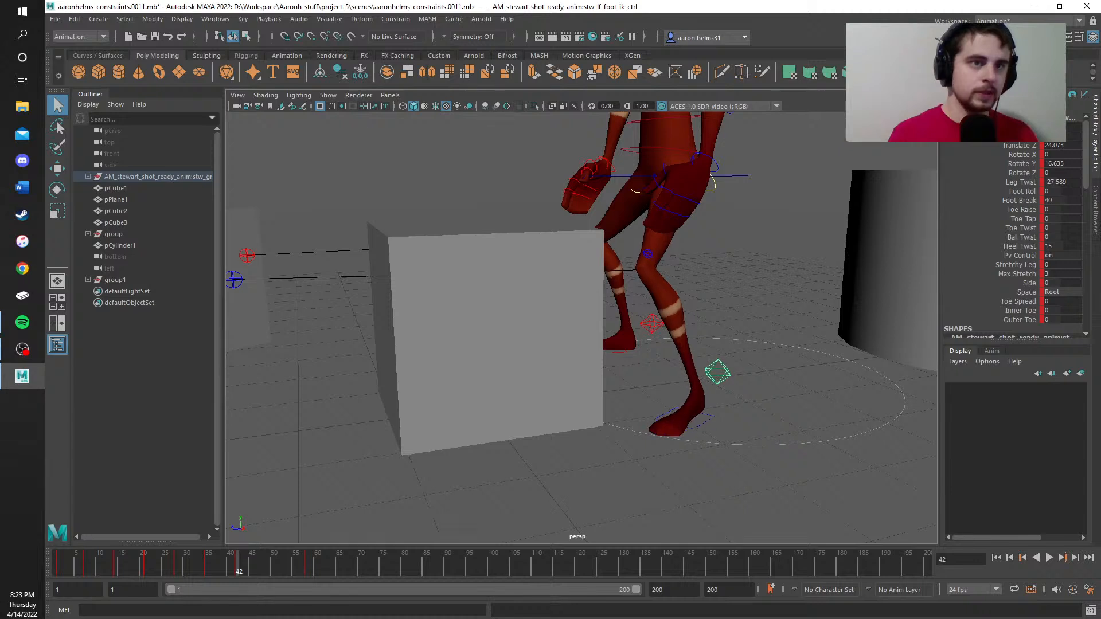
pyautogui.keyDown('alt'); pyautogui.moveTo(455, 290); pyautogui.dragTo(755, 315); pyautogui.keyUp('alt')
pyautogui.keyDown('alt'); pyautogui.moveTo(756, 316); pyautogui.dragTo(733, 365, button='middle'); pyautogui.keyUp('alt')
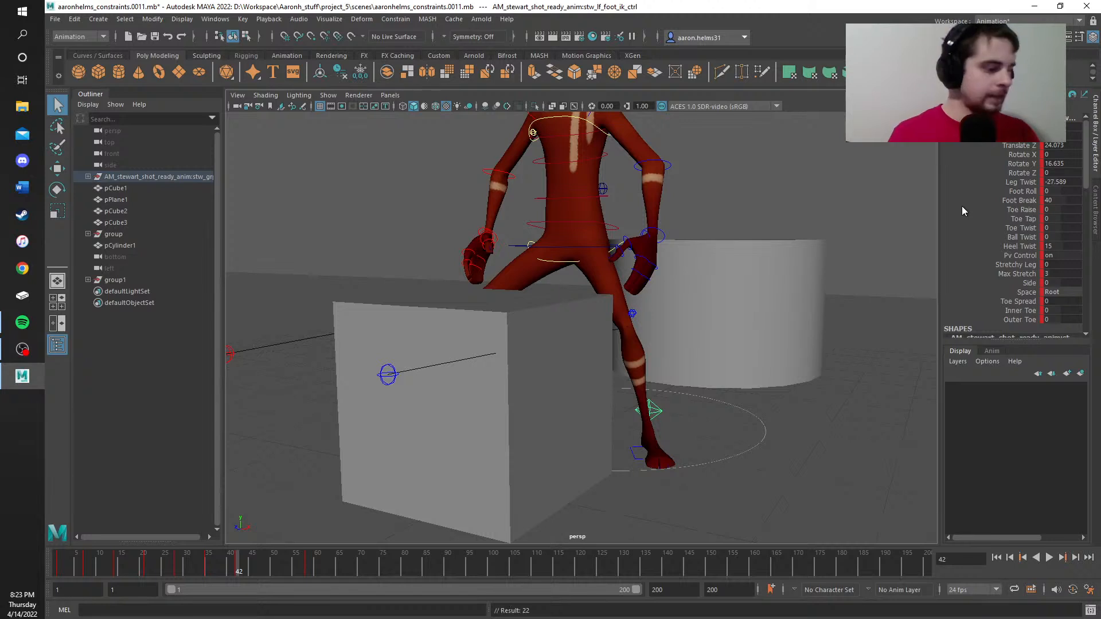
# Step: At frame 58, shift the right foot IK control inward along Translate X and key it
pyautogui.keyDown('alt'); pyautogui.moveTo(448, 260); pyautogui.dragTo(652, 354, button='middle'); pyautogui.keyUp('alt')
pyautogui.keyDown('alt'); pyautogui.moveTo(652, 354); pyautogui.dragTo(711, 414); pyautogui.keyUp('alt')
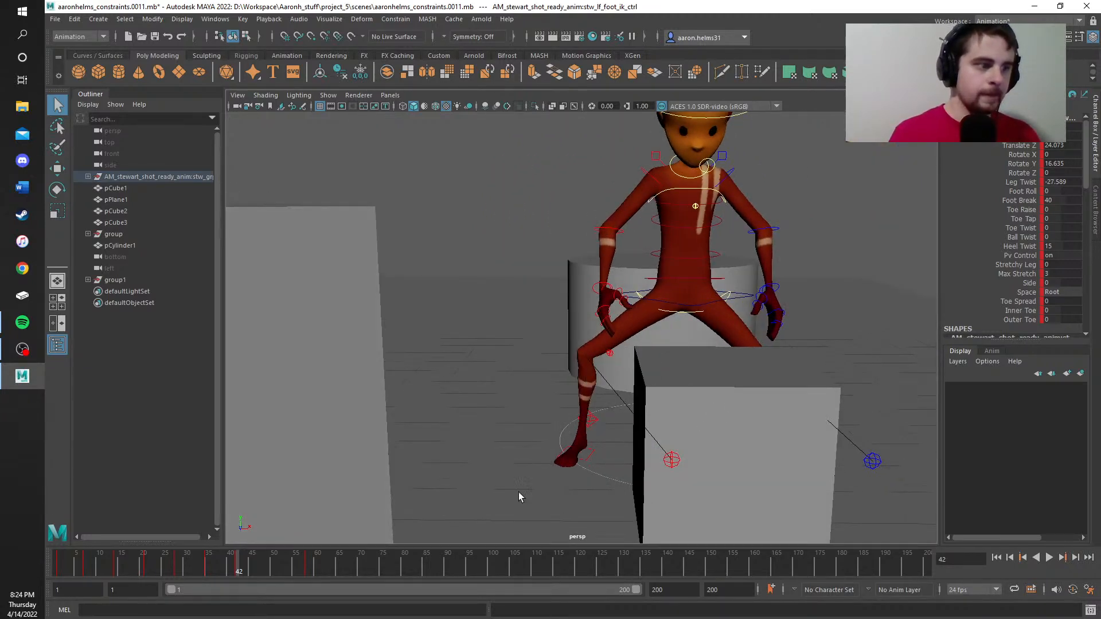
pyautogui.click(591, 419)
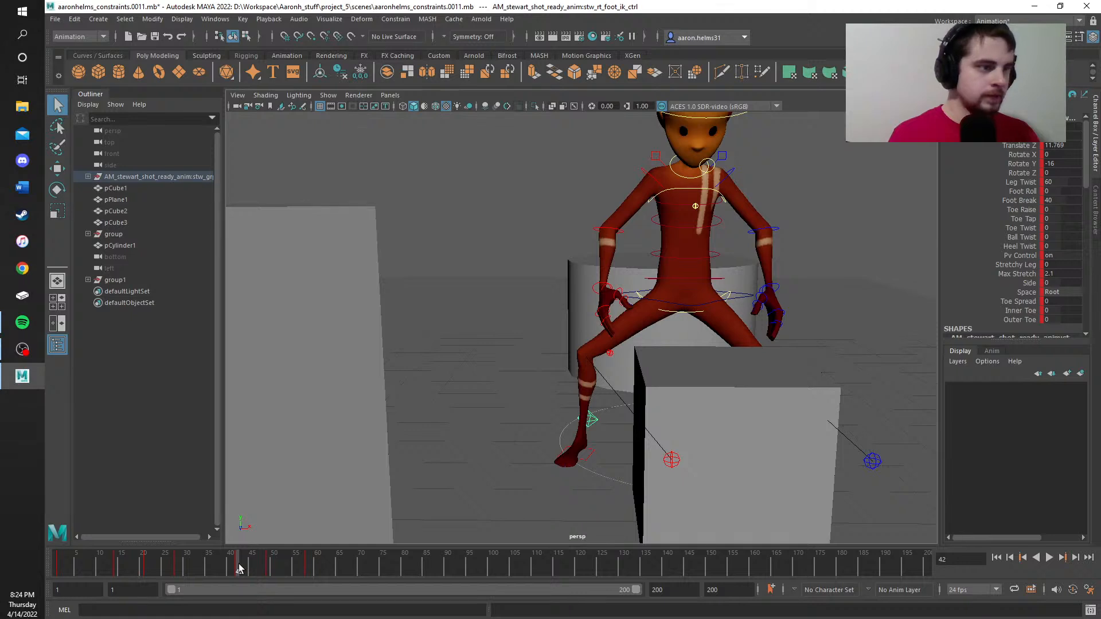
pyautogui.moveTo(239, 568); pyautogui.dragTo(307, 569)
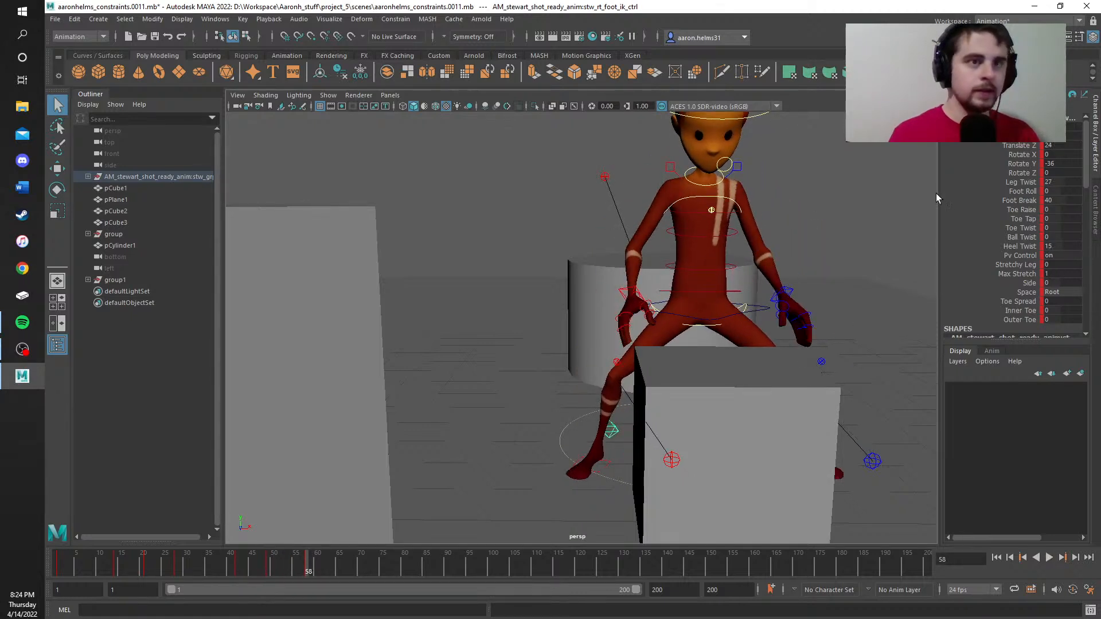
pyautogui.doubleClick(1047, 145)
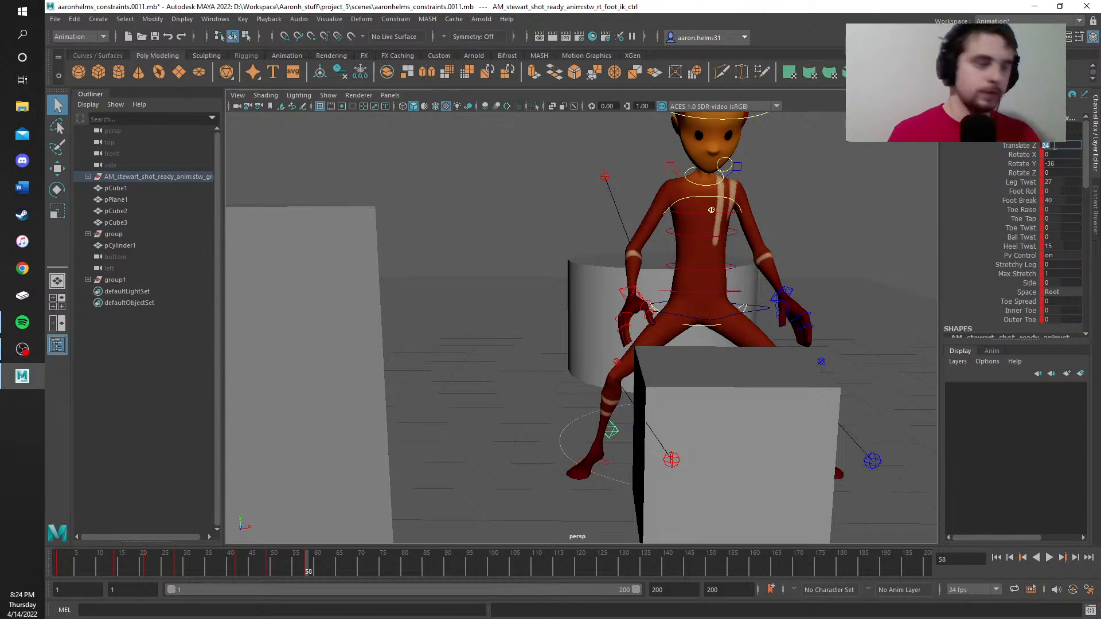
pyautogui.click(1056, 126)
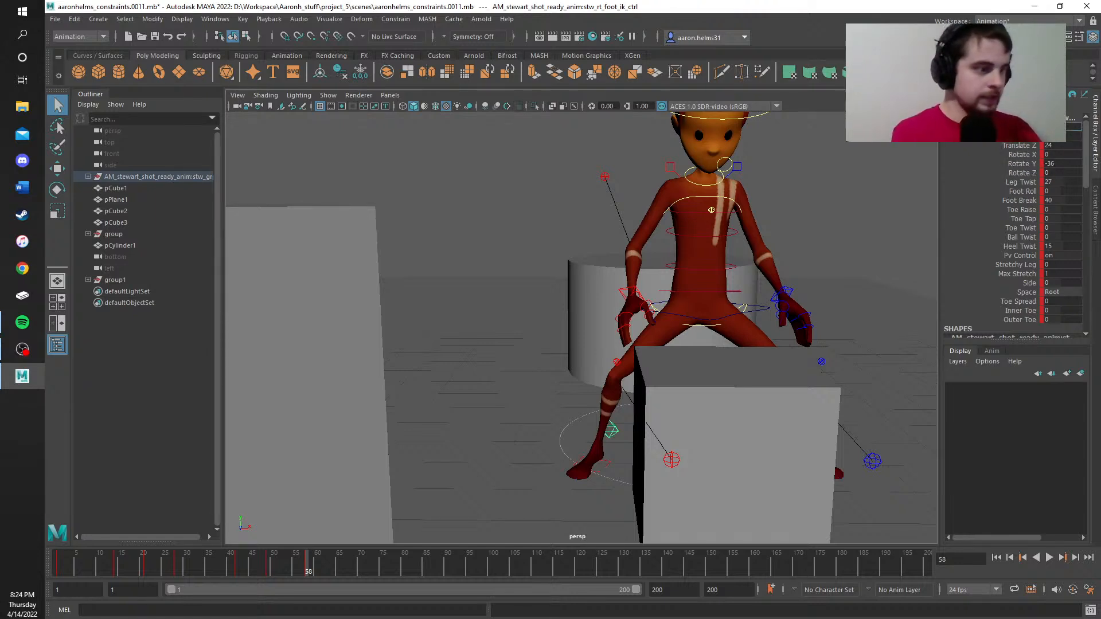
pyautogui.press('Return')
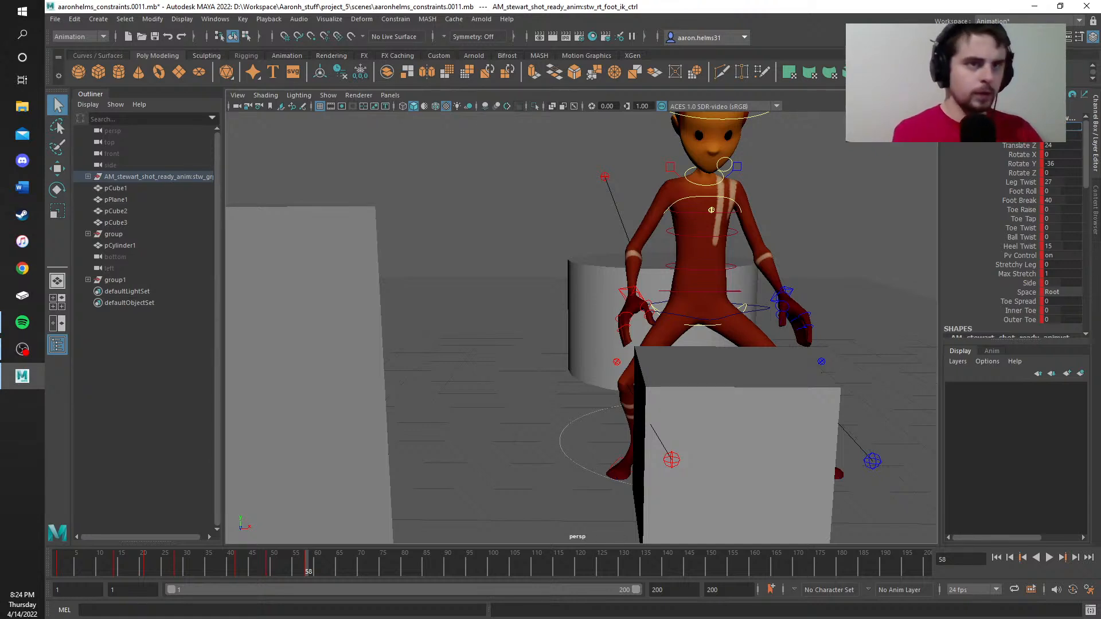
pyautogui.moveTo(906, 128); pyautogui.dragTo(895, 127, button='middle')
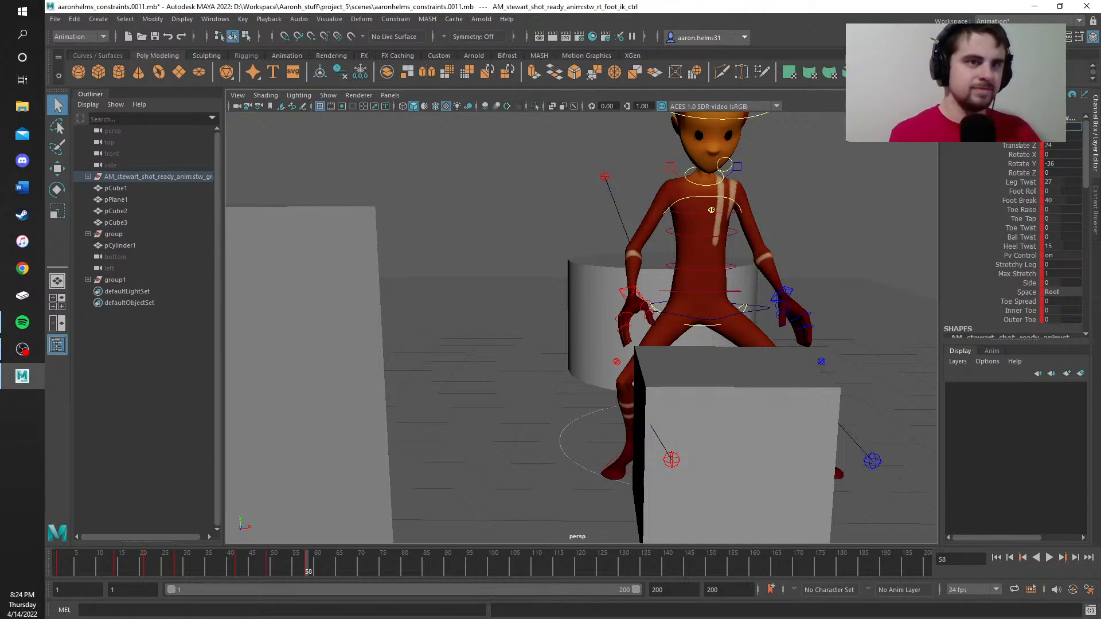
pyautogui.press('Return')
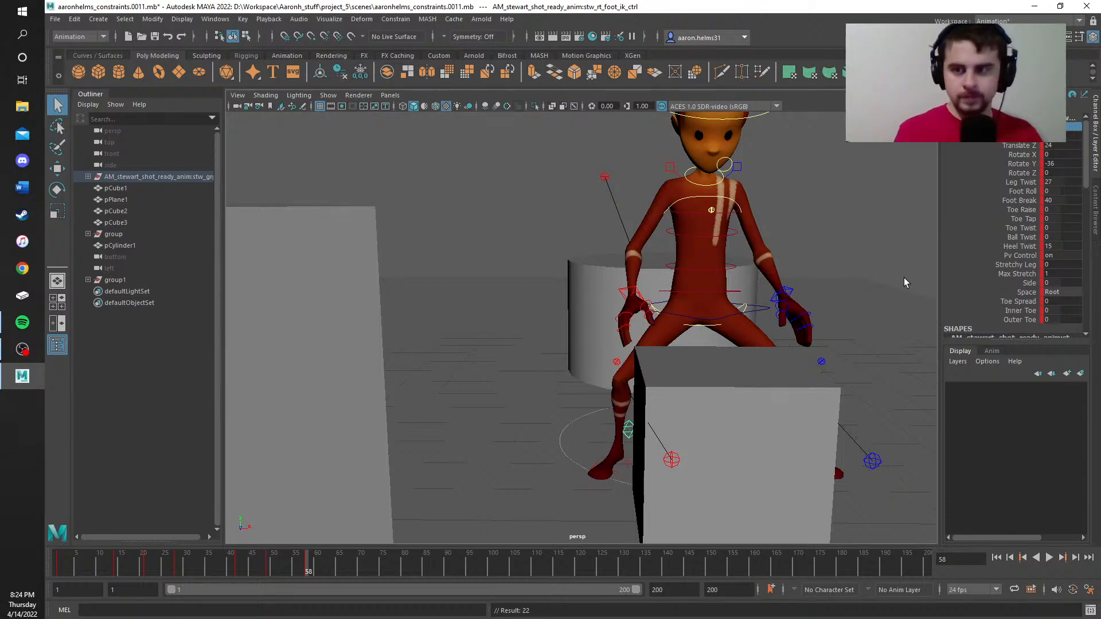
# Step: Examine the stance at frame 58 from above and from the front, and play back the animation
pyautogui.keyDown('alt'); pyautogui.moveTo(814, 252); pyautogui.dragTo(668, 422); pyautogui.keyUp('alt')
pyautogui.scroll(5, 667, 394)
pyautogui.keyDown('alt'); pyautogui.moveTo(668, 393); pyautogui.dragTo(517, 265, button='middle'); pyautogui.keyUp('alt')
pyautogui.keyDown('alt'); pyautogui.moveTo(588, 352); pyautogui.dragTo(555, 229, button='middle'); pyautogui.keyUp('alt')
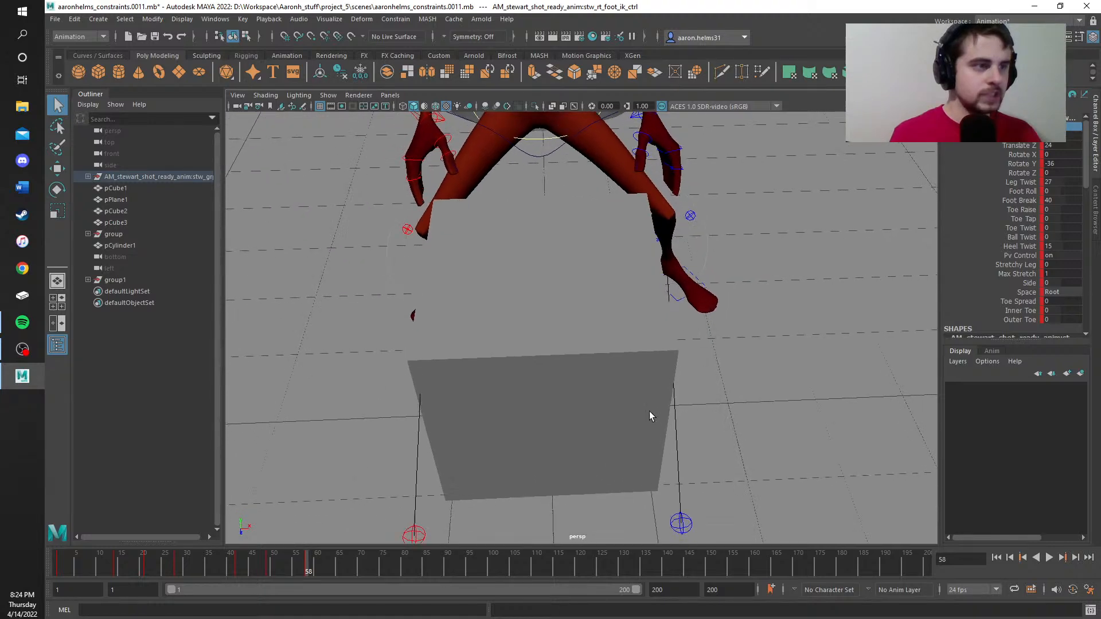
pyautogui.keyDown('alt'); pyautogui.moveTo(648, 416); pyautogui.dragTo(651, 327); pyautogui.keyUp('alt')
pyautogui.keyDown('alt'); pyautogui.moveTo(651, 326); pyautogui.dragTo(642, 377, button='middle'); pyautogui.keyUp('alt')
pyautogui.keyDown('alt'); pyautogui.moveTo(642, 377); pyautogui.dragTo(730, 497); pyautogui.keyUp('alt')
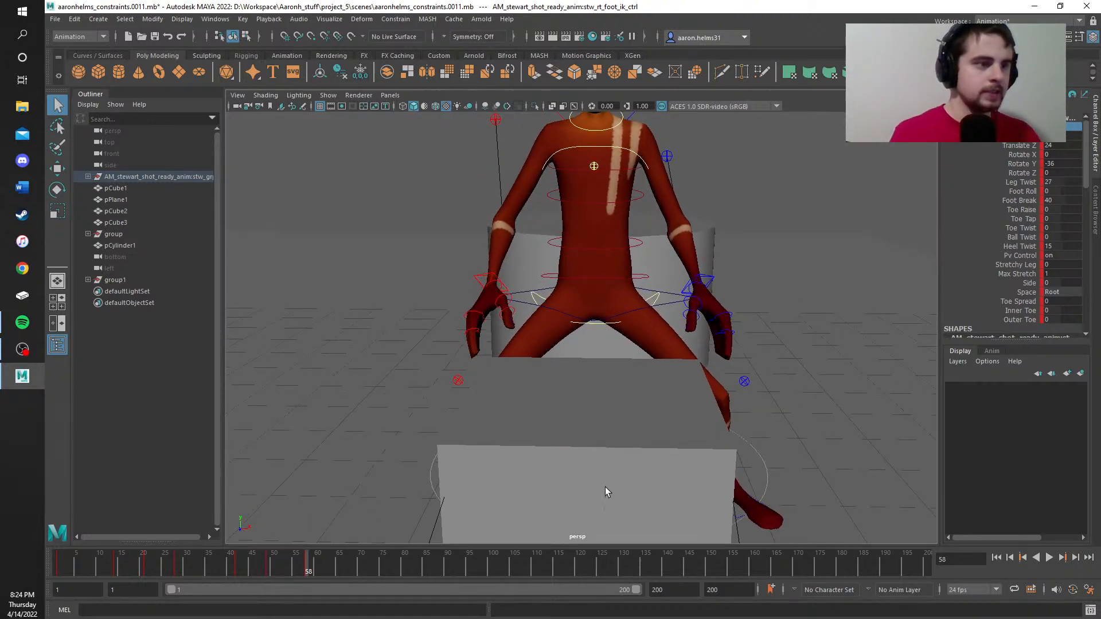
pyautogui.scroll(-15, 606, 492)
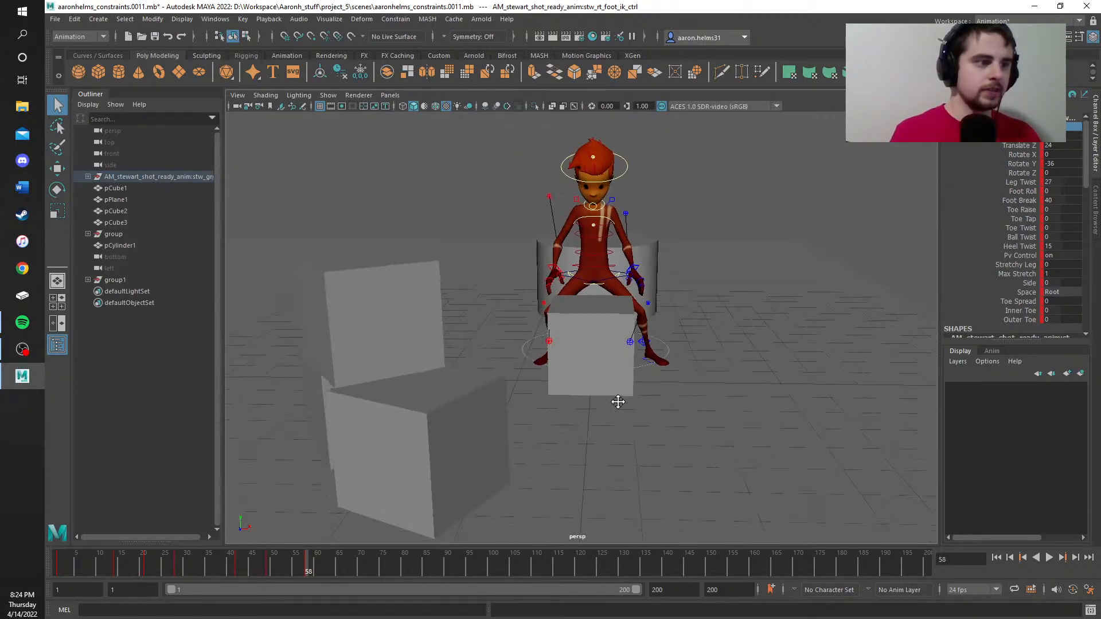
pyautogui.keyDown('alt'); pyautogui.moveTo(618, 401); pyautogui.dragTo(592, 395, button='middle'); pyautogui.keyUp('alt')
pyautogui.scroll(5, 601, 380)
pyautogui.scroll(3, 601, 381)
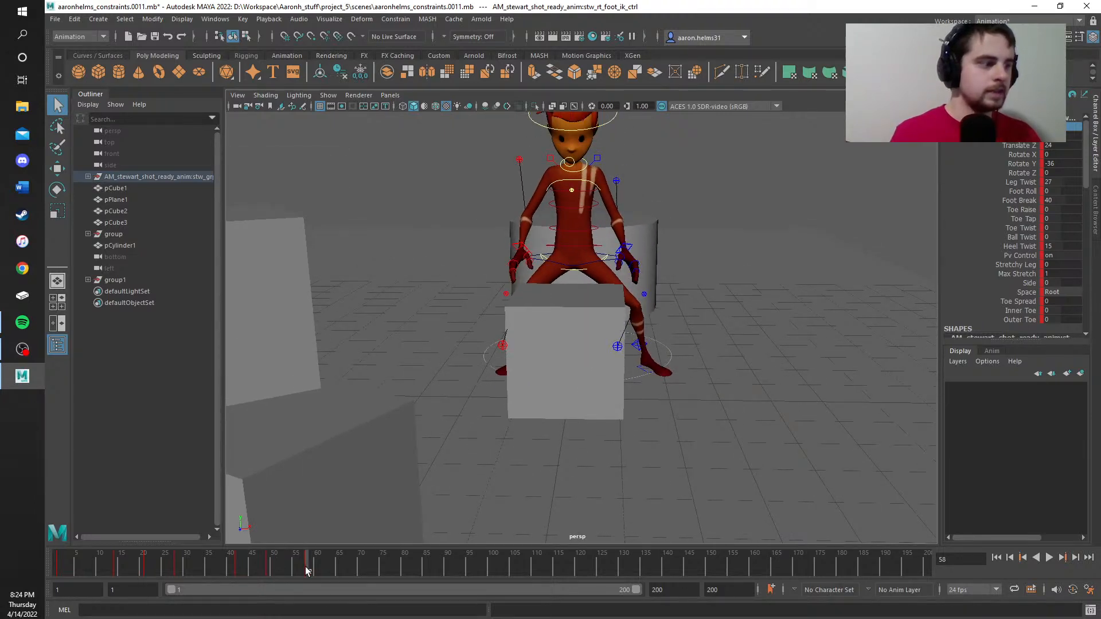
pyautogui.hotkey('alt', 'v')
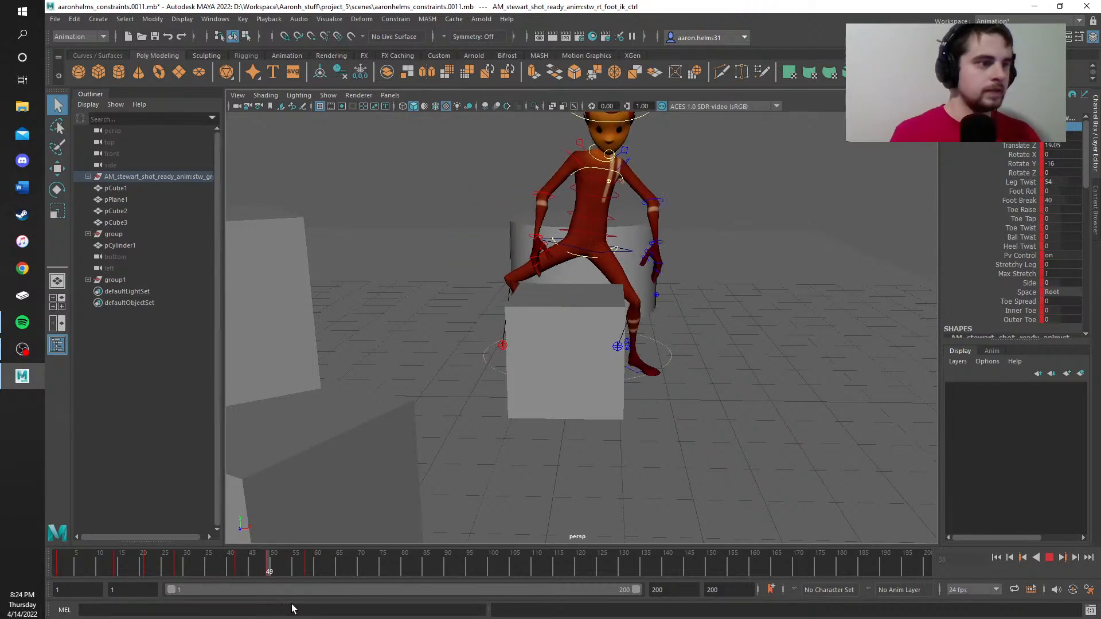
# Step: At frame 58, shift the left foot IK control inward along Translate X and key its new position
pyautogui.hotkey('alt', 'v')
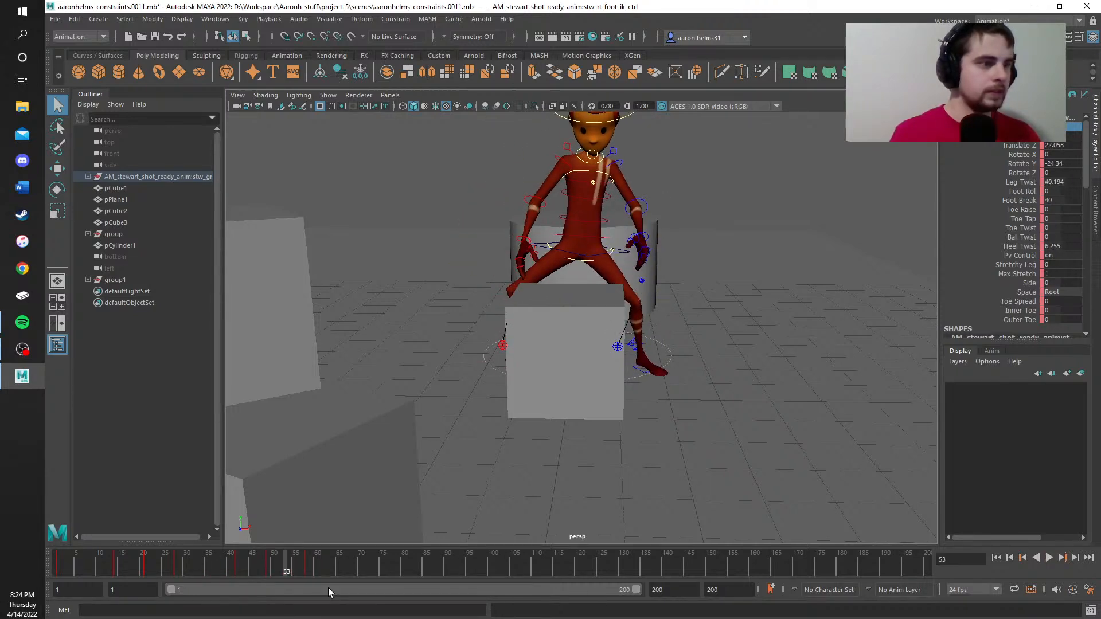
pyautogui.click(631, 347)
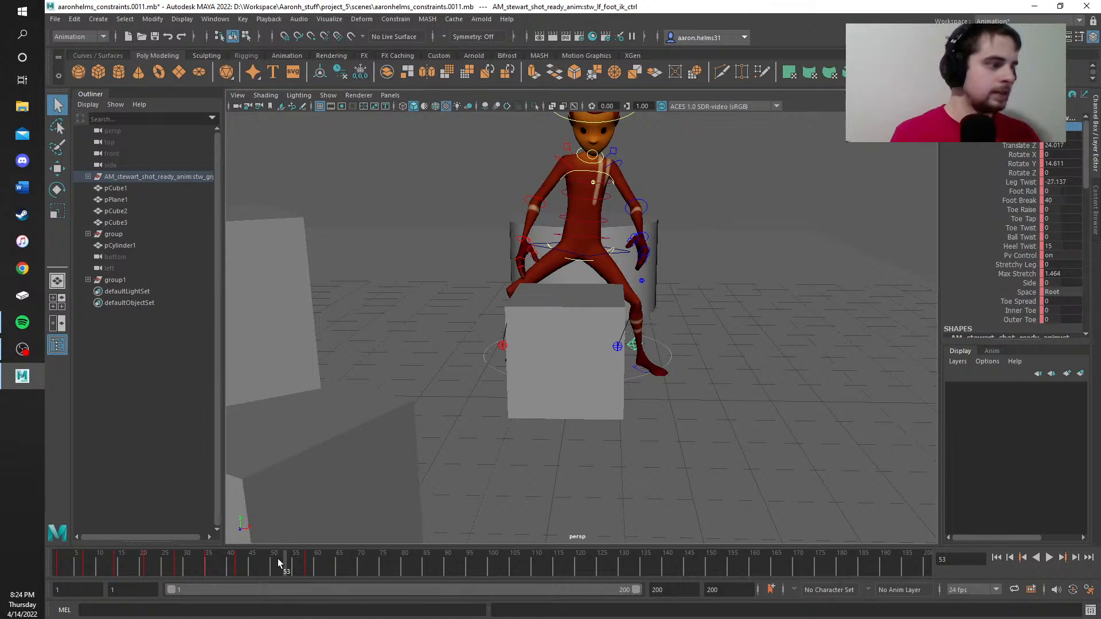
pyautogui.moveTo(277, 562)
pyautogui.mouseDown()
pyautogui.moveTo(239, 570)
pyautogui.moveTo(309, 574)
pyautogui.mouseUp()
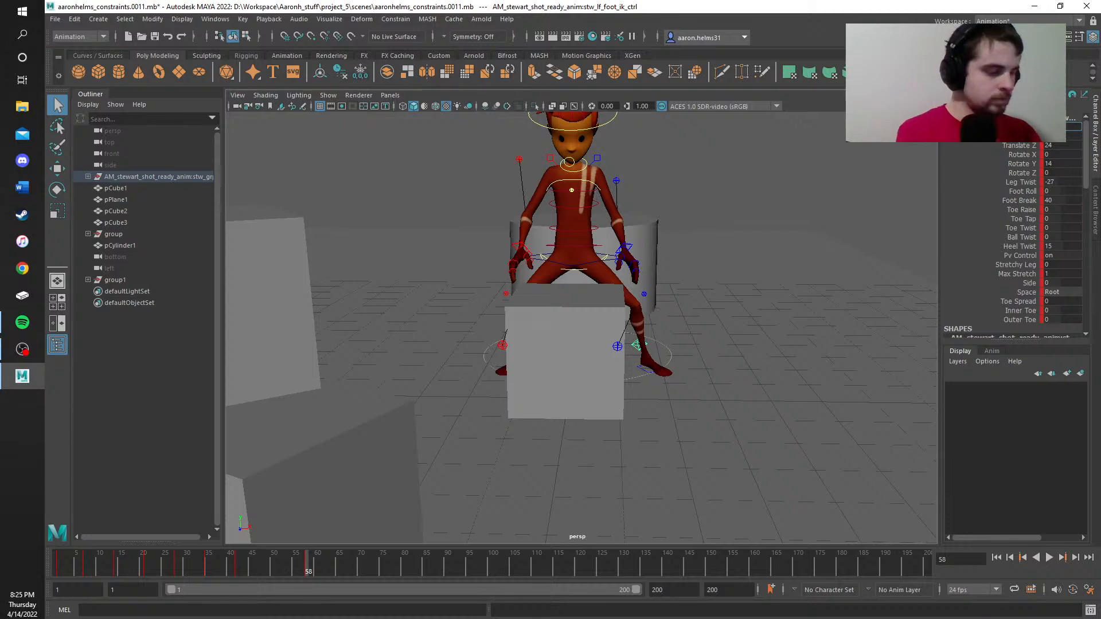
pyautogui.press('Return')
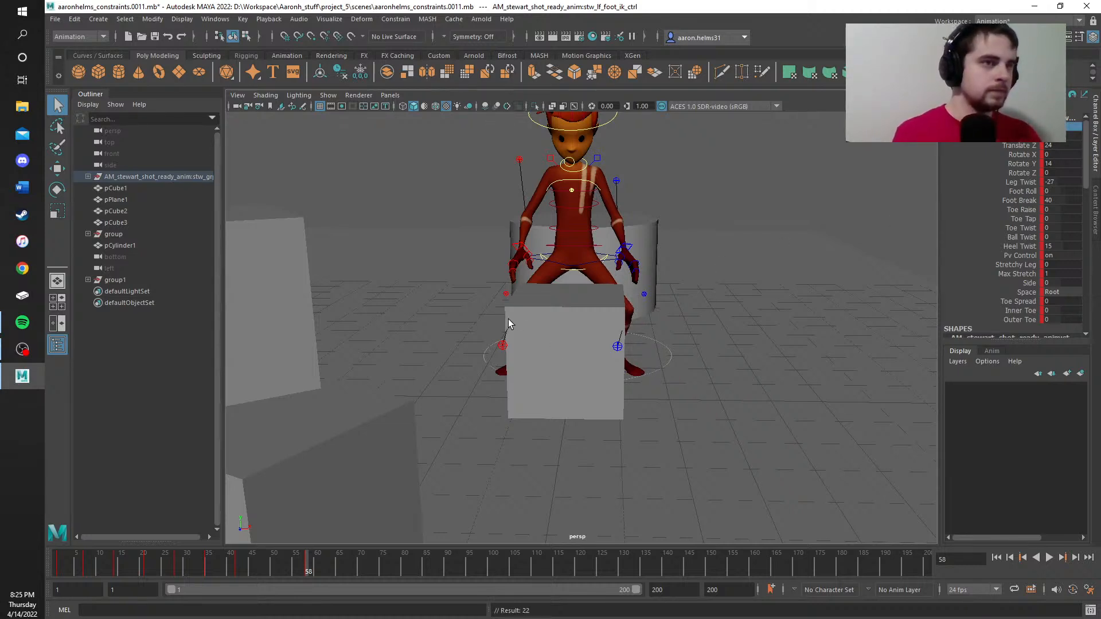
# Step: Examine the frame 58 stance behind the box in the perspective and front views
pyautogui.keyDown('alt'); pyautogui.moveTo(468, 275); pyautogui.dragTo(415, 336, button='middle'); pyautogui.keyUp('alt')
pyautogui.keyDown('alt'); pyautogui.moveTo(415, 337); pyautogui.dragTo(465, 365, button='right'); pyautogui.keyUp('alt')
pyautogui.keyDown('alt'); pyautogui.moveTo(465, 365); pyautogui.dragTo(583, 297, button='middle'); pyautogui.keyUp('alt')
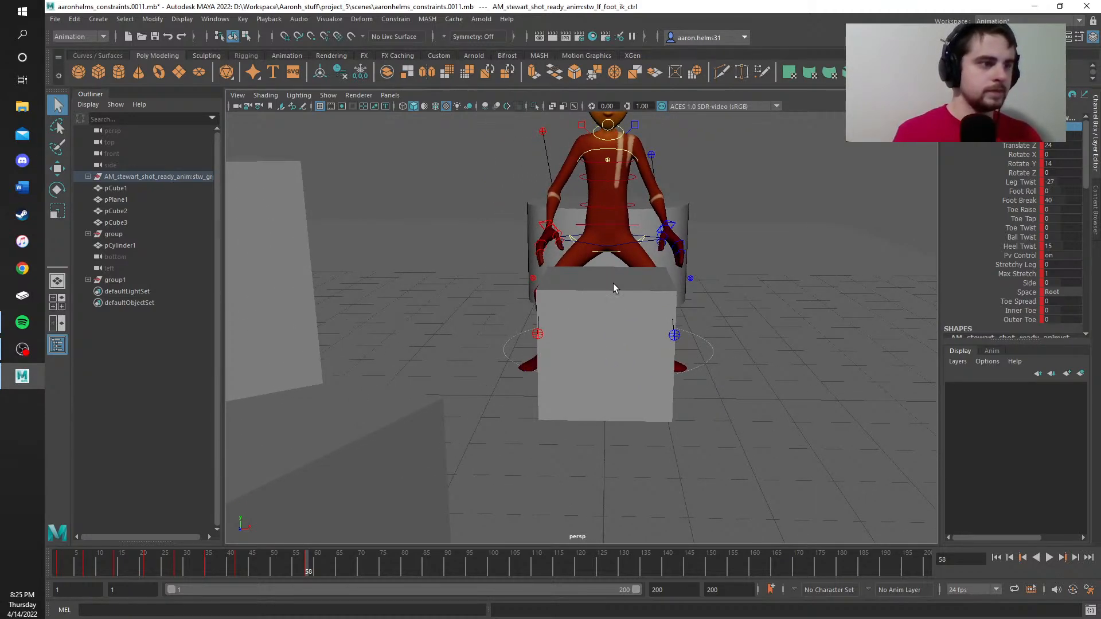
pyautogui.press('space')
pyautogui.press('space')
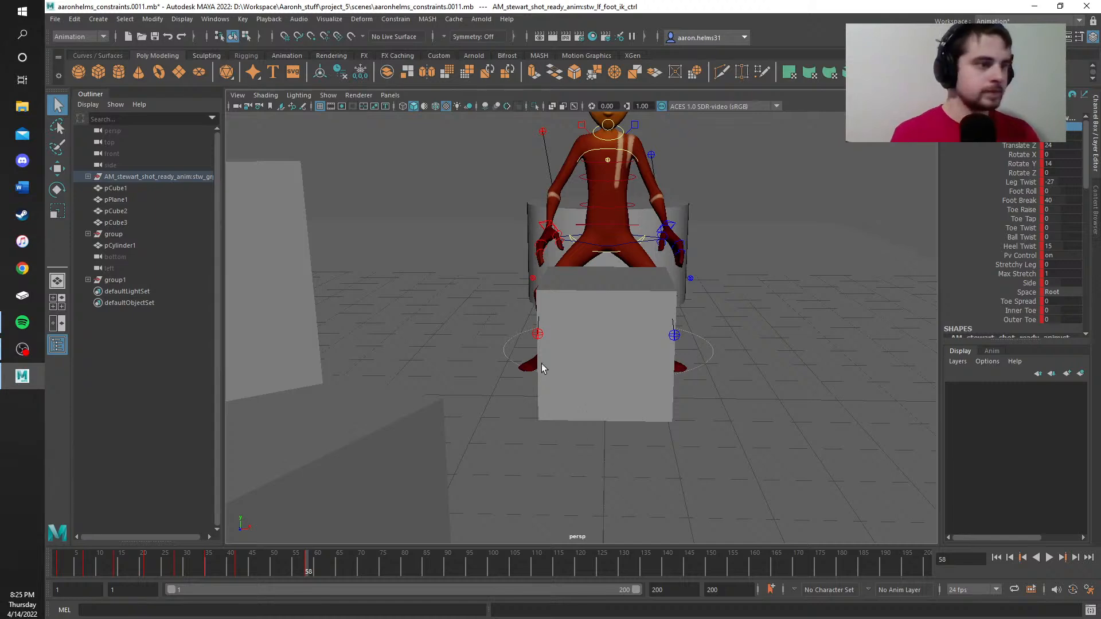
pyautogui.press('space')
pyautogui.press('space')
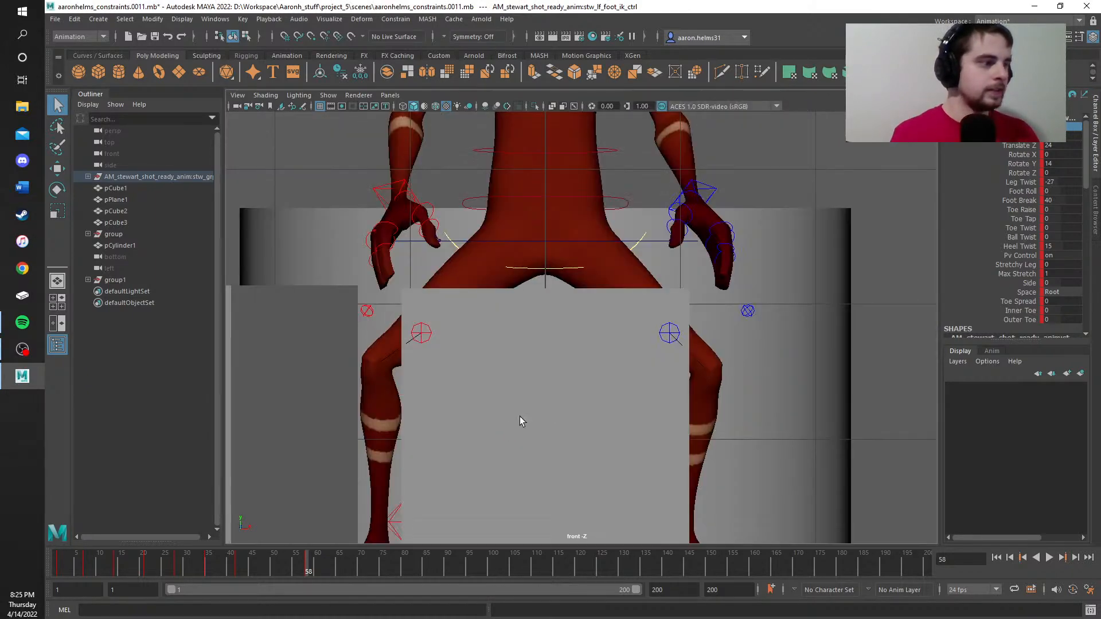
pyautogui.scroll(-3, 563, 401)
pyautogui.press('space')
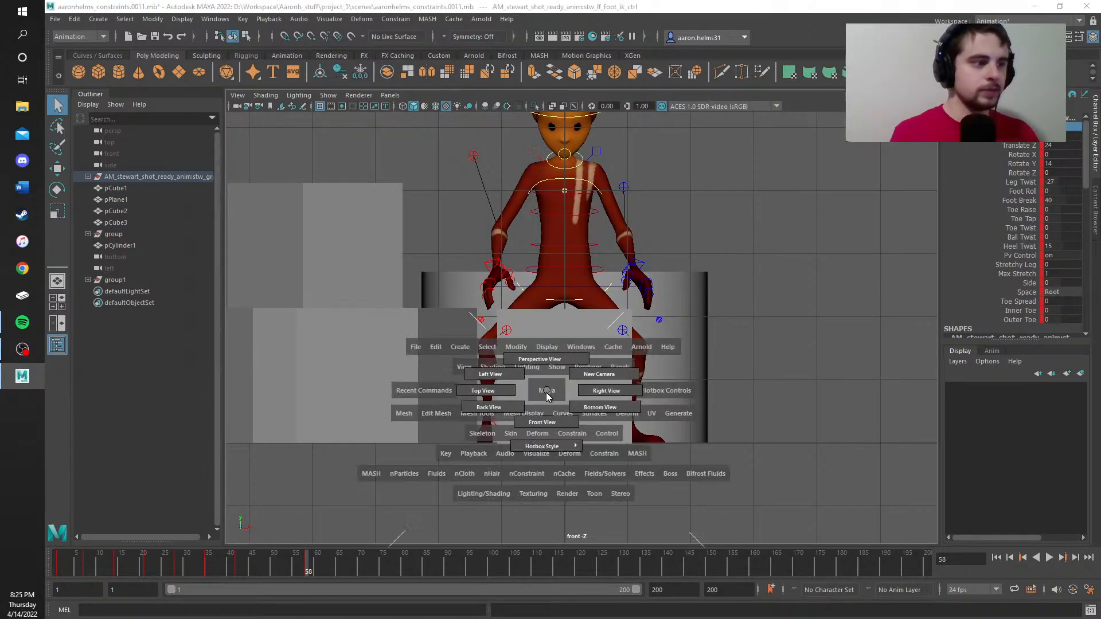
pyautogui.press('space')
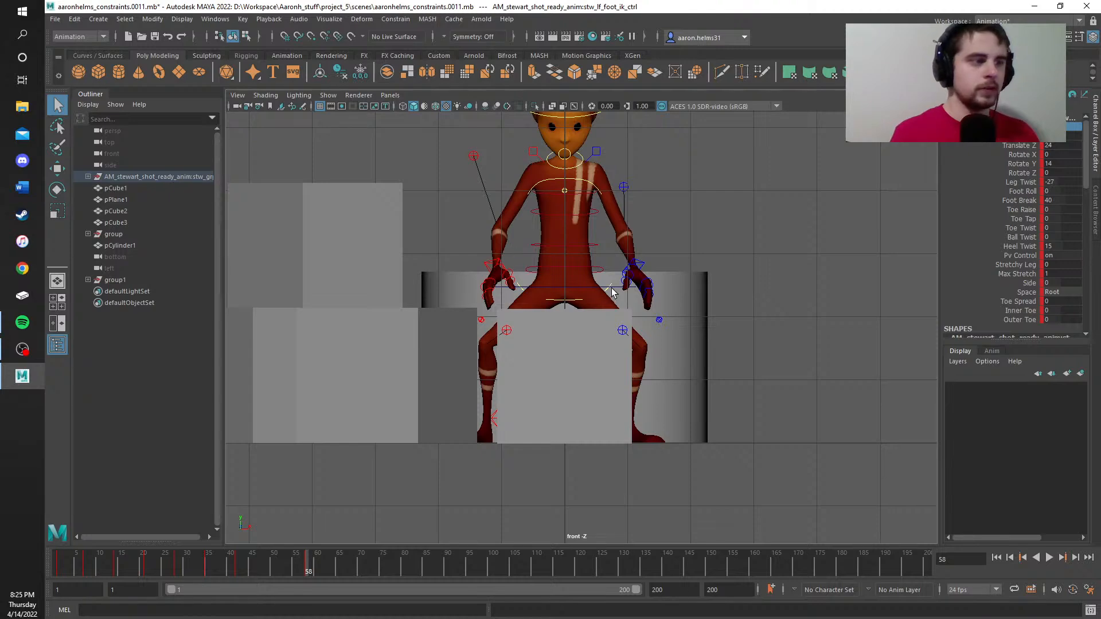
pyautogui.press('space')
pyautogui.press('space')
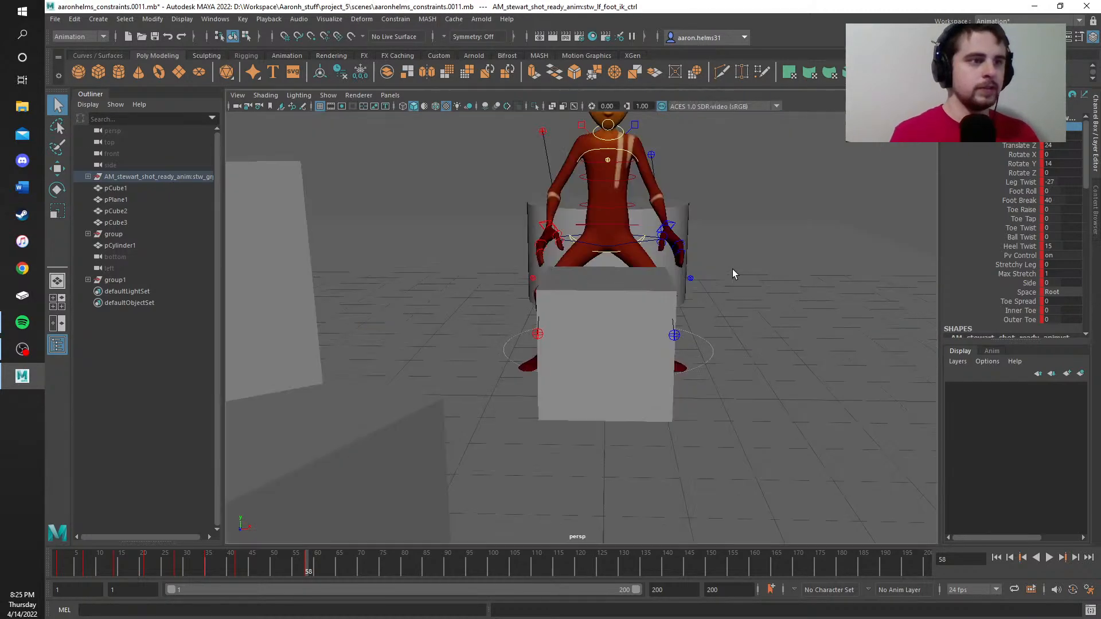
pyautogui.press('space')
pyautogui.press('space')
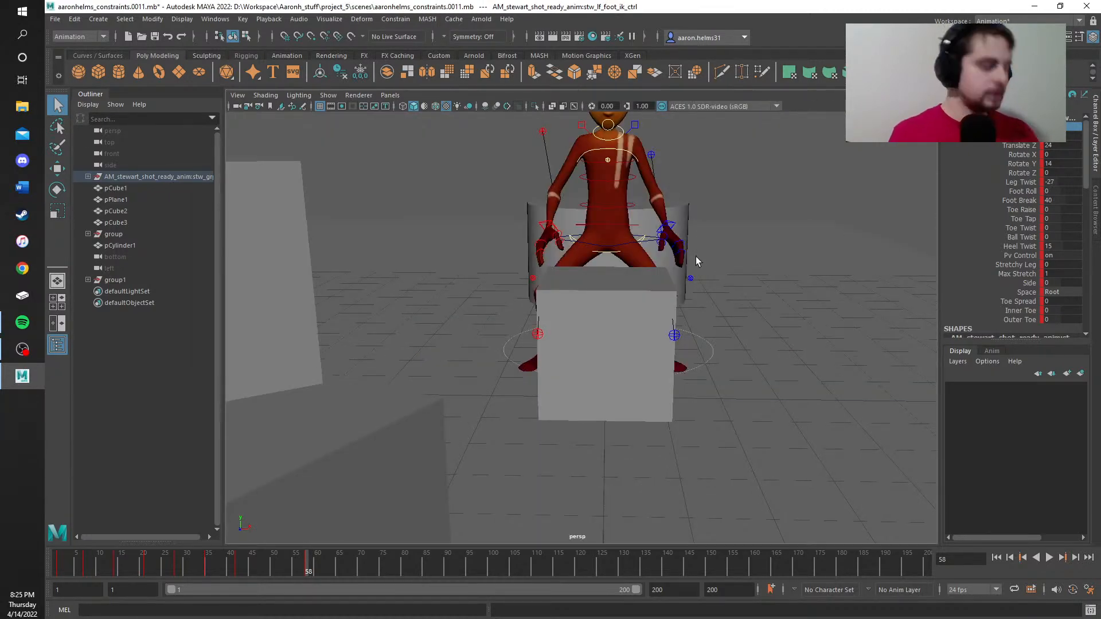
# Step: Inspect the hands and legs around the box at frame 58 from closer, oblique angles
pyautogui.keyDown('alt'); pyautogui.moveTo(727, 236); pyautogui.dragTo(698, 339, button='middle'); pyautogui.keyUp('alt')
pyautogui.scroll(4, 704, 339)
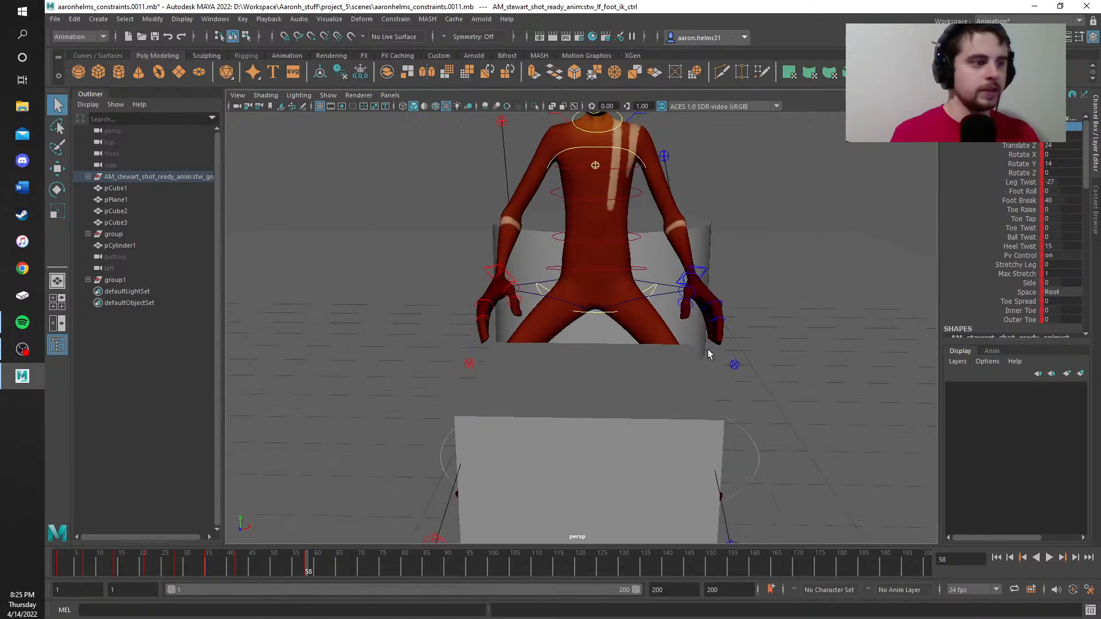
pyautogui.keyDown('alt'); pyautogui.moveTo(742, 413); pyautogui.dragTo(713, 256); pyautogui.keyUp('alt')
pyautogui.keyDown('alt'); pyautogui.moveTo(713, 256); pyautogui.dragTo(381, 249, button='middle'); pyautogui.keyUp('alt')
pyautogui.keyDown('alt'); pyautogui.moveTo(704, 293); pyautogui.dragTo(620, 326, button='middle'); pyautogui.keyUp('alt')
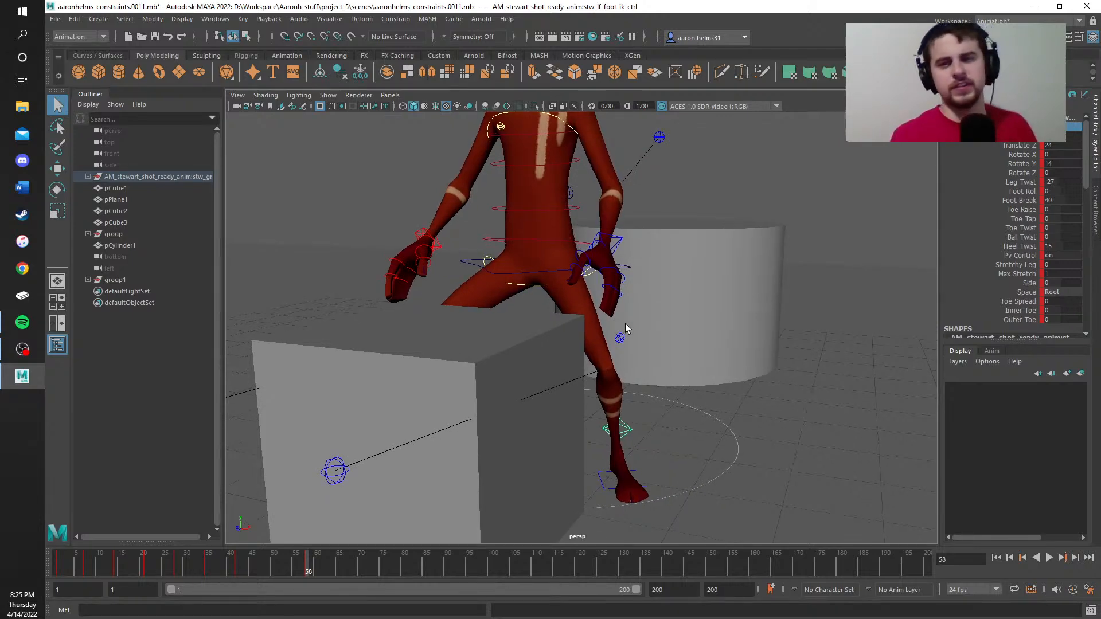
pyautogui.keyDown('alt'); pyautogui.moveTo(625, 324); pyautogui.dragTo(581, 332); pyautogui.keyUp('alt')
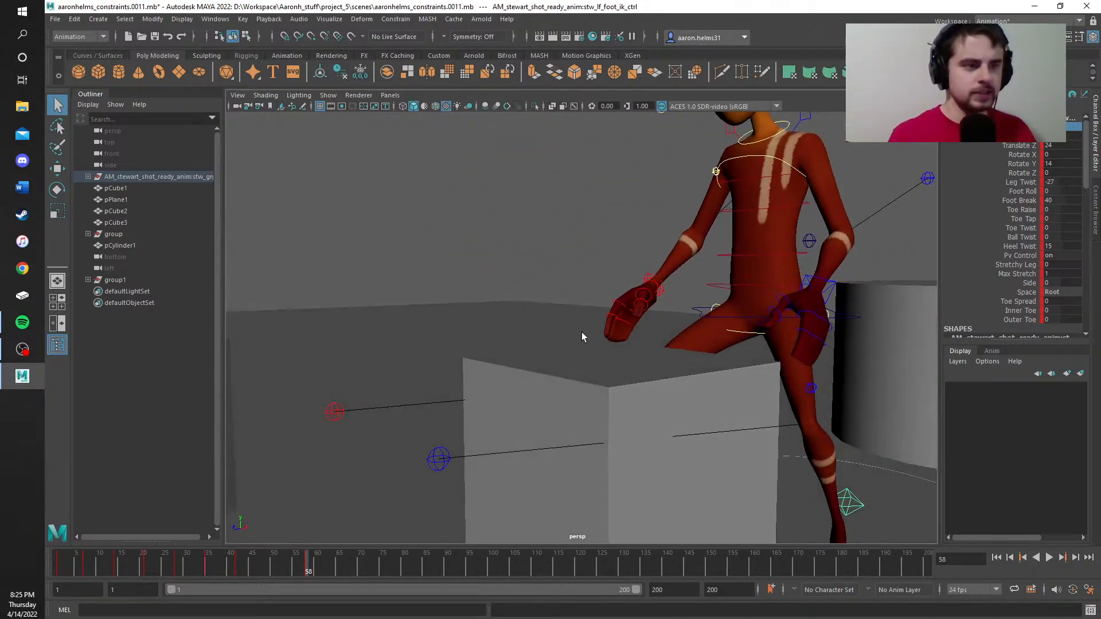
# Step: Return to frame 10 and examine the character's torso, arms and walking pose up close and from a distance
pyautogui.moveTo(319, 560); pyautogui.dragTo(99, 570)
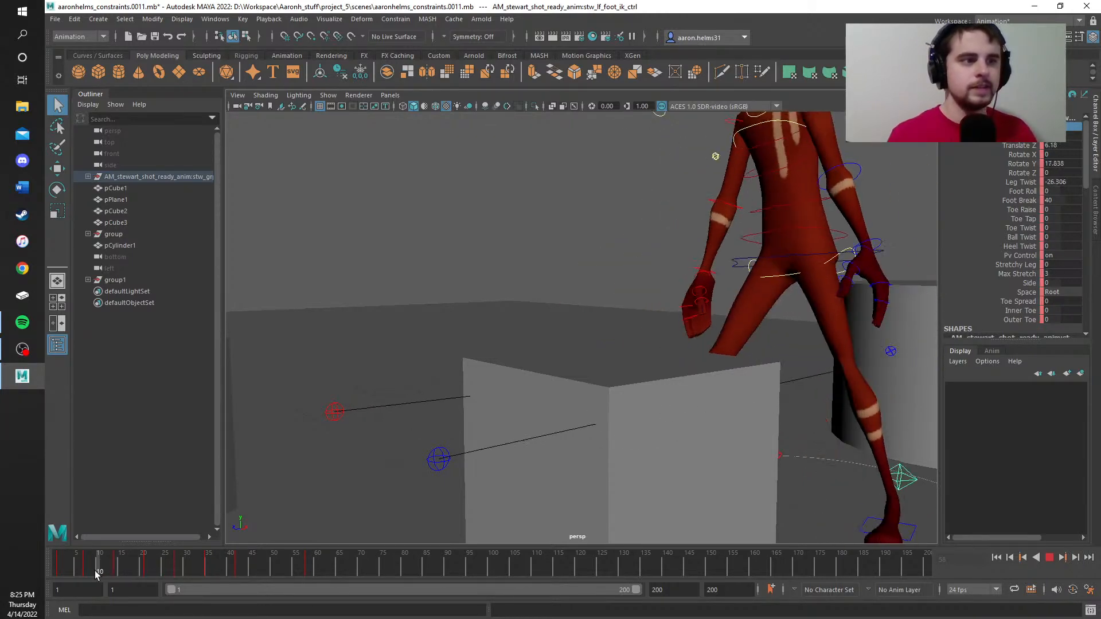
pyautogui.keyDown('alt'); pyautogui.moveTo(535, 350); pyautogui.dragTo(708, 264, button='right'); pyautogui.keyUp('alt')
pyautogui.keyDown('alt'); pyautogui.moveTo(622, 226); pyautogui.dragTo(457, 303); pyautogui.keyUp('alt')
pyautogui.keyDown('alt'); pyautogui.moveTo(457, 302); pyautogui.dragTo(656, 240, button='right'); pyautogui.keyUp('alt')
pyautogui.keyDown('alt'); pyautogui.moveTo(751, 297); pyautogui.dragTo(728, 373, button='middle'); pyautogui.keyUp('alt')
pyautogui.keyDown('alt'); pyautogui.moveTo(728, 372); pyautogui.dragTo(617, 162, button='right'); pyautogui.keyUp('alt')
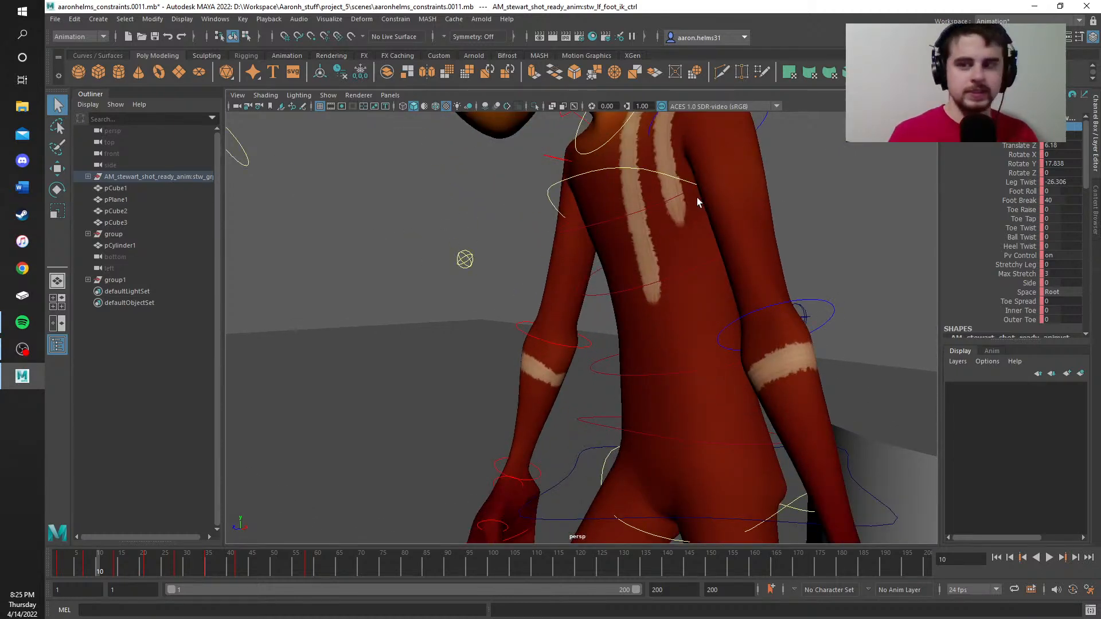
pyautogui.scroll(-4, 693, 286)
pyautogui.scroll(-5, 697, 410)
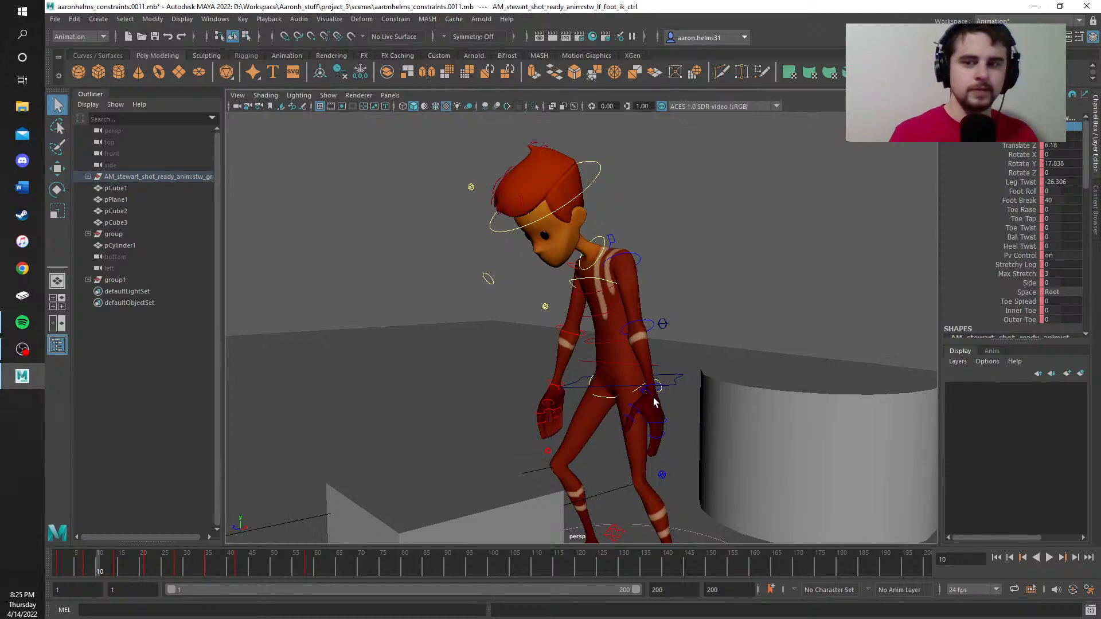
pyautogui.keyDown('alt'); pyautogui.moveTo(423, 369); pyautogui.dragTo(437, 264); pyautogui.keyUp('alt')
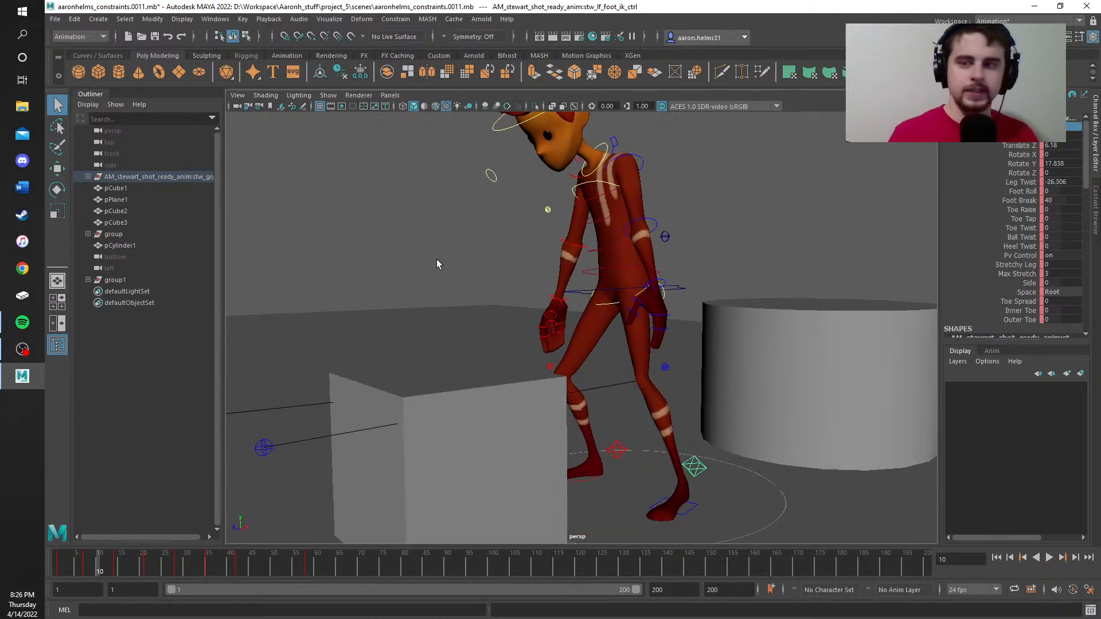
# Step: Play back the approach to the box and examine the right leg and knee at frames 52 and 42
pyautogui.hotkey('alt', 'v')
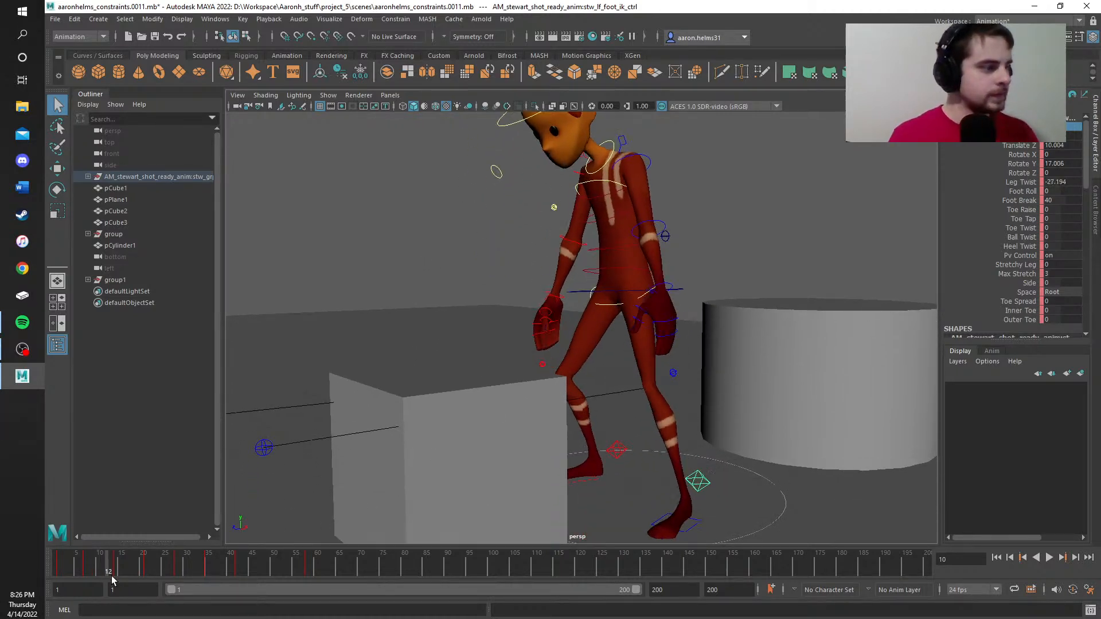
pyautogui.moveTo(292, 586)
pyautogui.mouseDown()
pyautogui.moveTo(211, 593)
pyautogui.moveTo(315, 586)
pyautogui.moveTo(267, 594)
pyautogui.moveTo(312, 590)
pyautogui.moveTo(283, 592)
pyautogui.mouseUp()
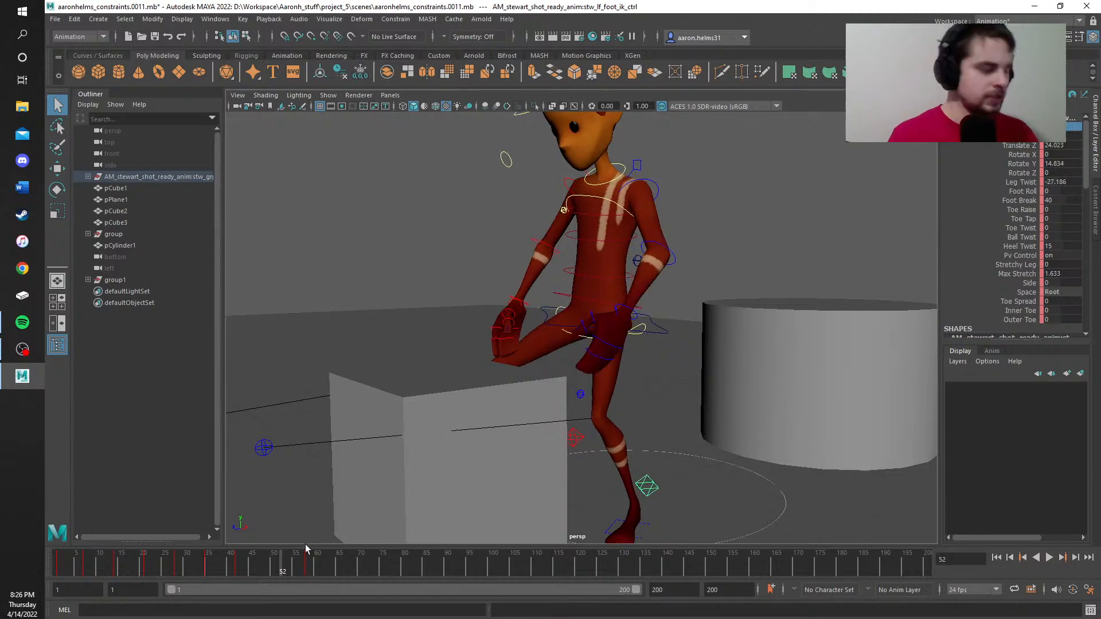
pyautogui.keyDown('alt'); pyautogui.moveTo(338, 367); pyautogui.dragTo(632, 392); pyautogui.keyUp('alt')
pyautogui.keyDown('alt'); pyautogui.moveTo(632, 393); pyautogui.dragTo(634, 310, button='middle'); pyautogui.keyUp('alt')
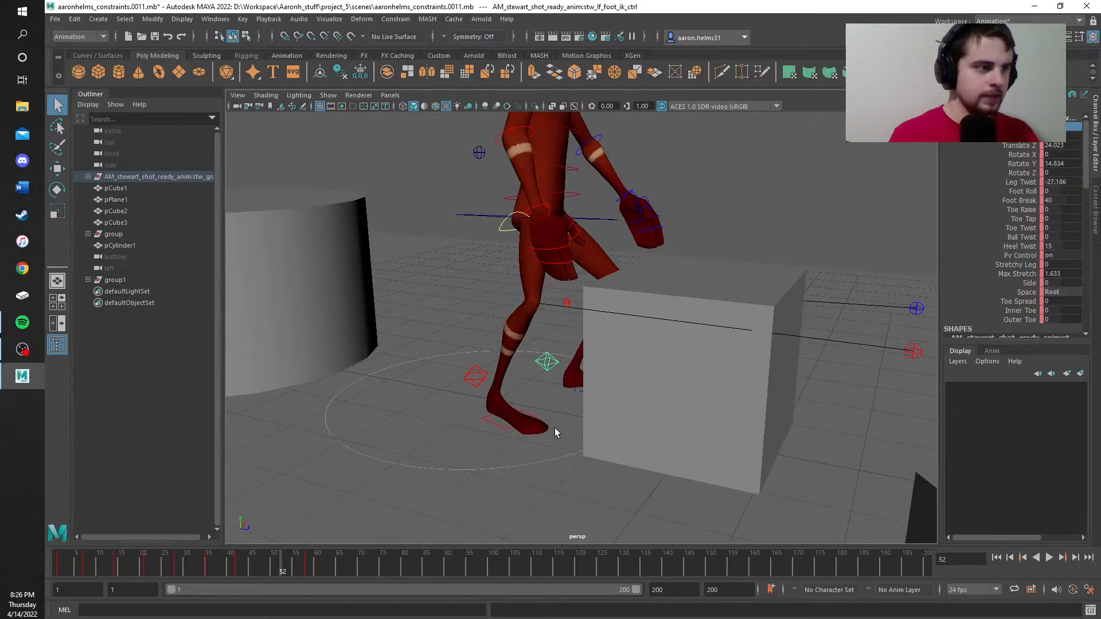
pyautogui.hotkey('alt', 'v')
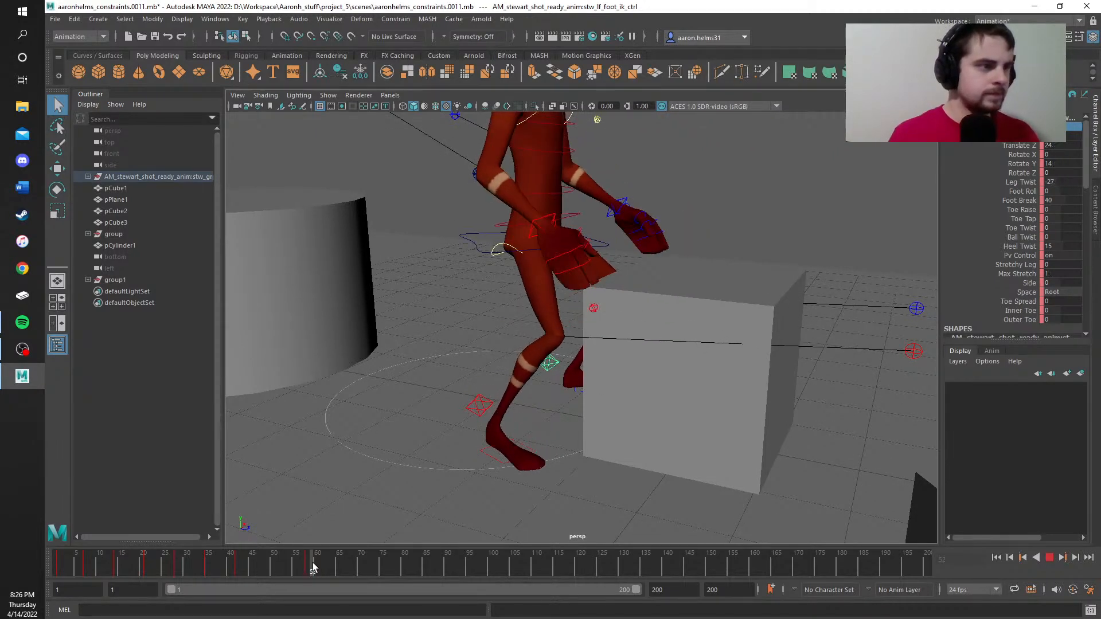
pyautogui.moveTo(257, 570); pyautogui.dragTo(238, 573)
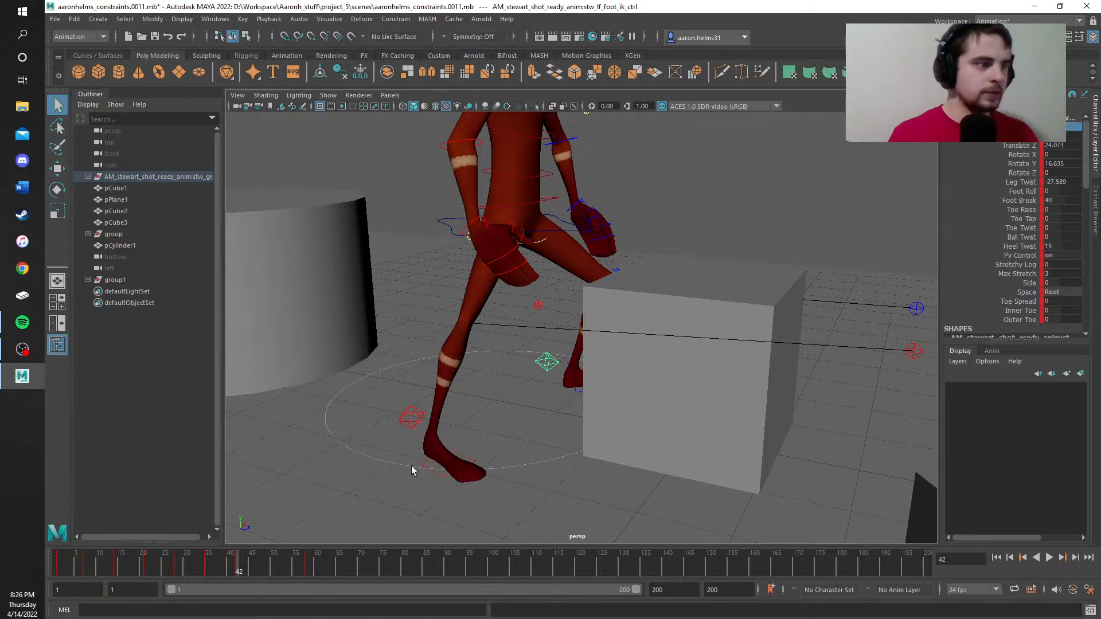
pyautogui.scroll(10, 621, 403)
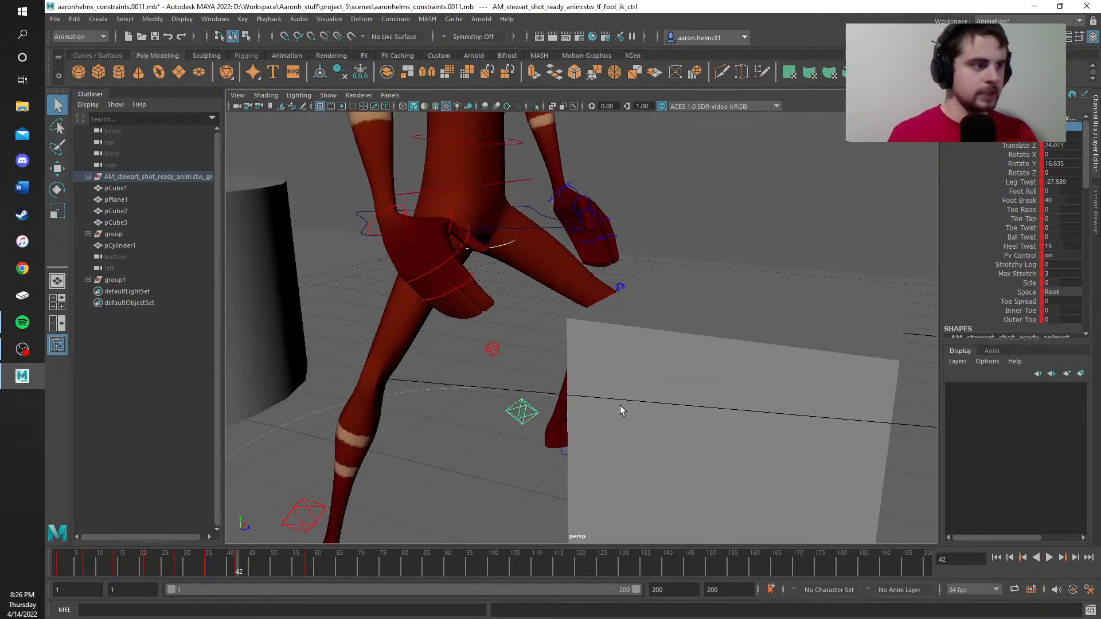
pyautogui.scroll(-8, 679, 320)
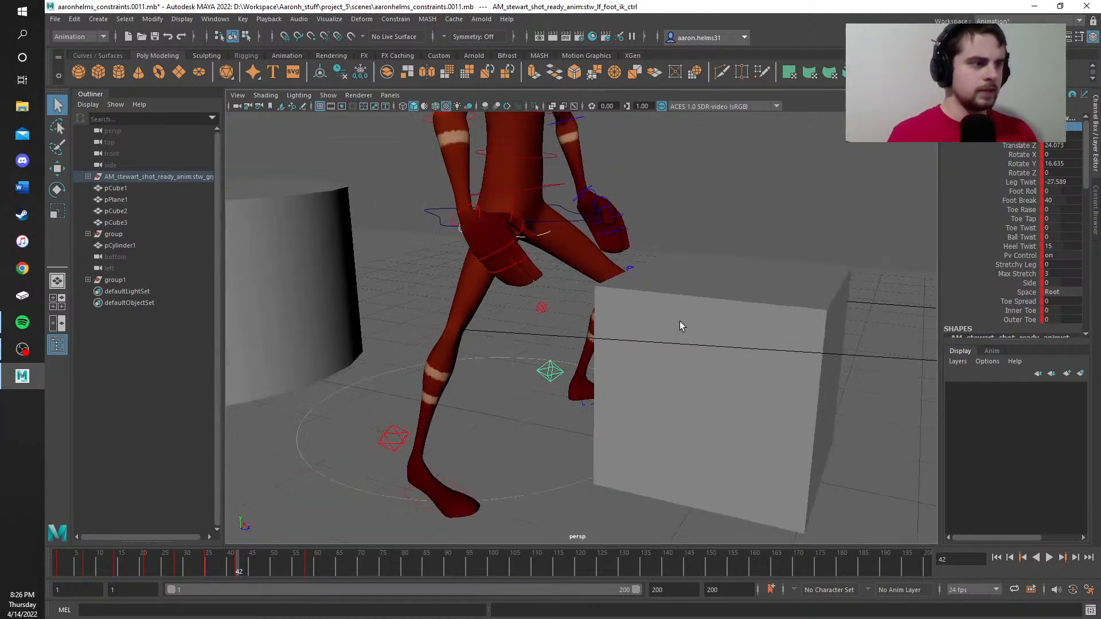
pyautogui.keyDown('alt'); pyautogui.moveTo(657, 338); pyautogui.dragTo(765, 344); pyautogui.keyUp('alt')
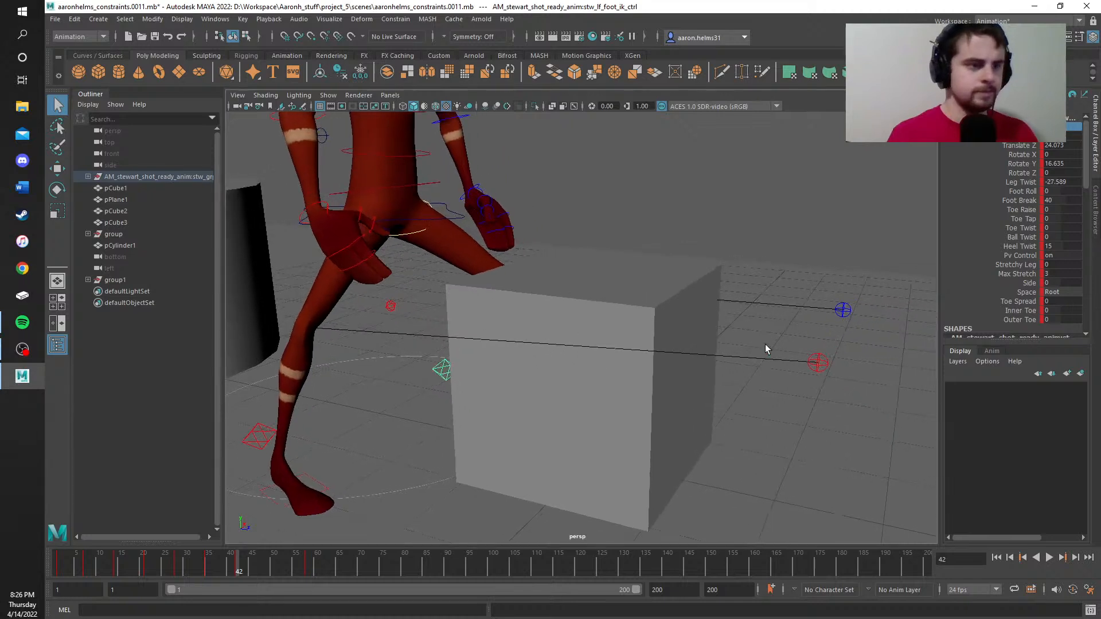
pyautogui.click(820, 364)
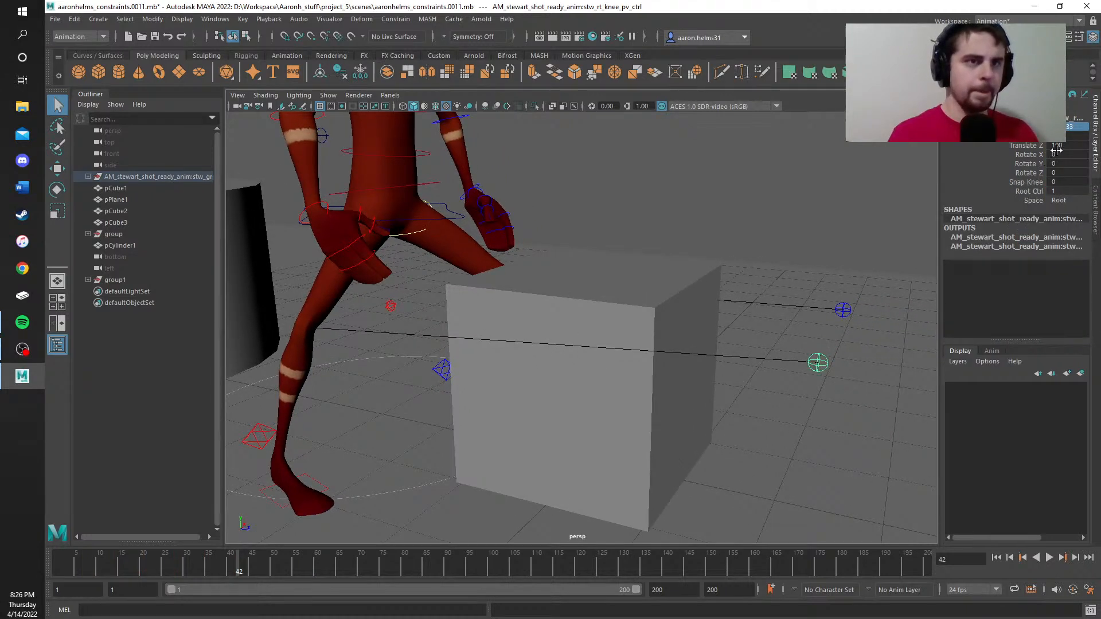
pyautogui.moveTo(819, 363); pyautogui.dragTo(844, 308, button='middle')
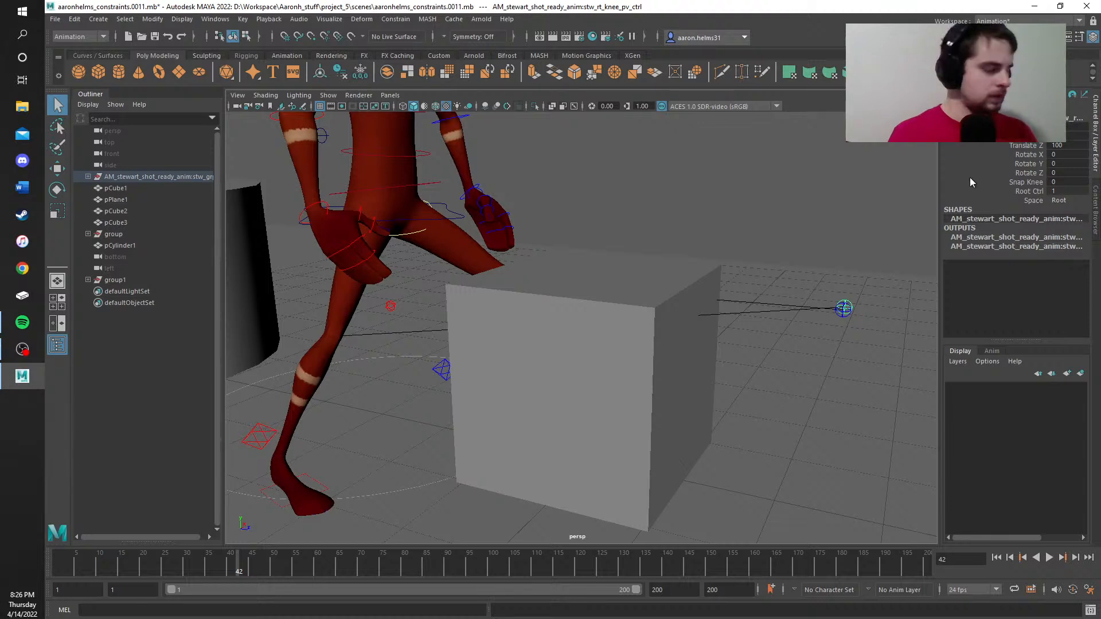
pyautogui.hotkey('ctrl', 'z')
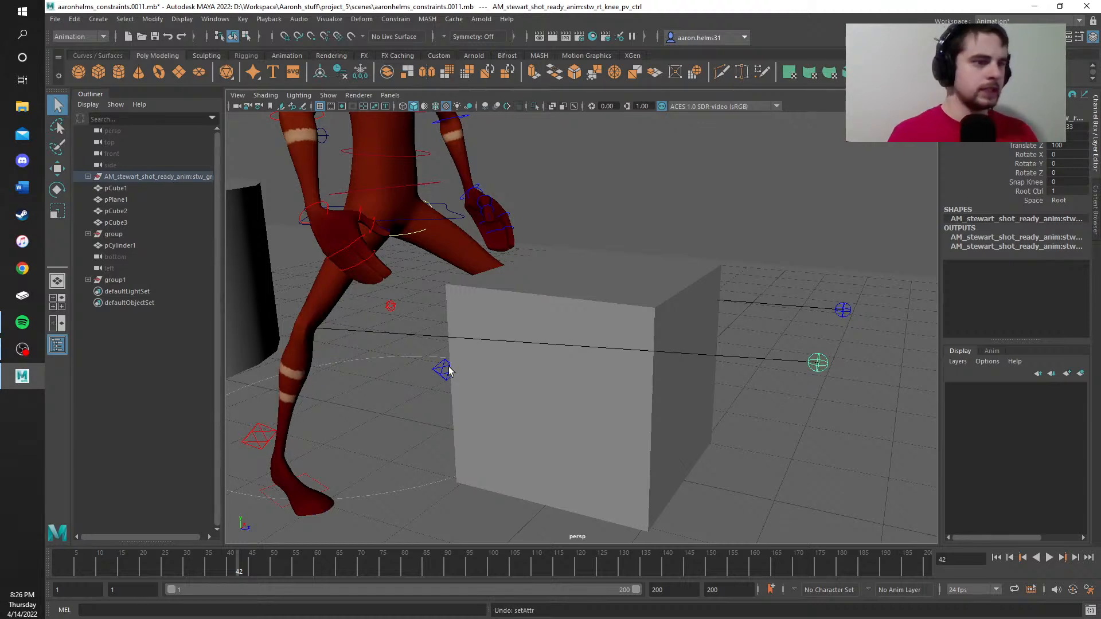
# Step: At frame 42, set the right foot IK control's Leg Twist to 39 and key it
pyautogui.click(257, 436)
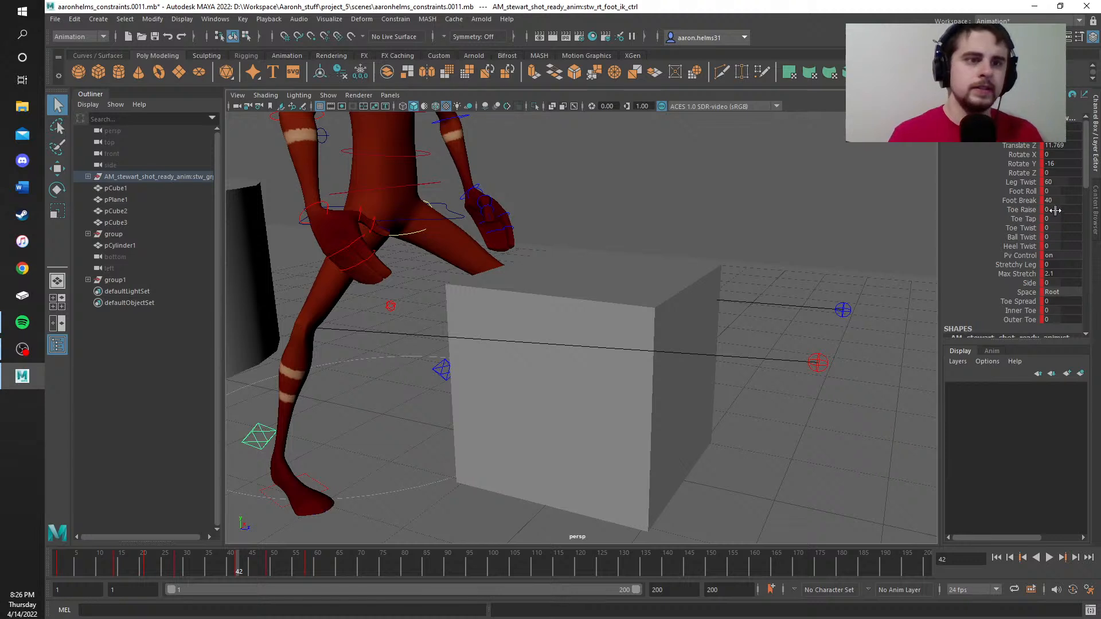
pyautogui.doubleClick(1060, 182)
pyautogui.write('0')
pyautogui.press('Return')
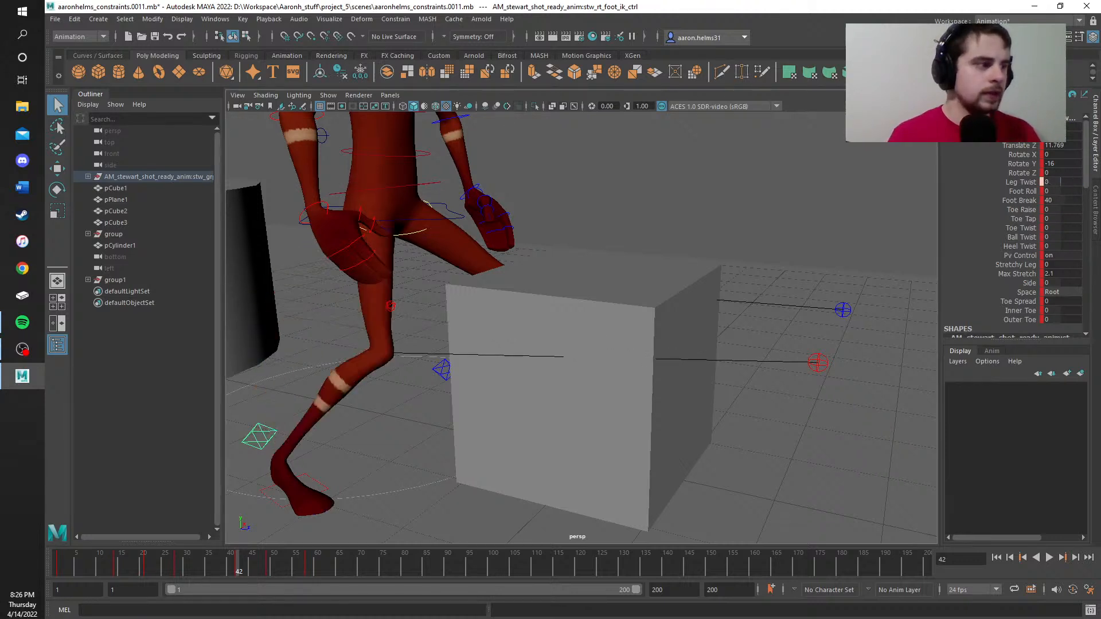
pyautogui.keyDown('ctrl'); pyautogui.moveTo(1060, 182); pyautogui.dragTo(1066, 182); pyautogui.keyUp('ctrl')
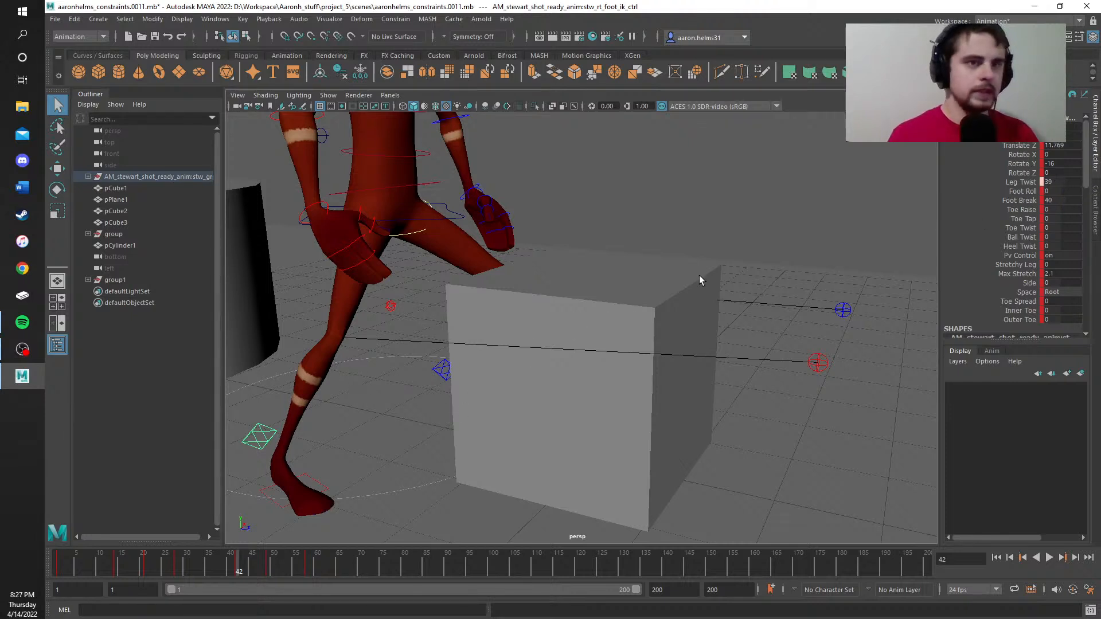
pyautogui.press('s')
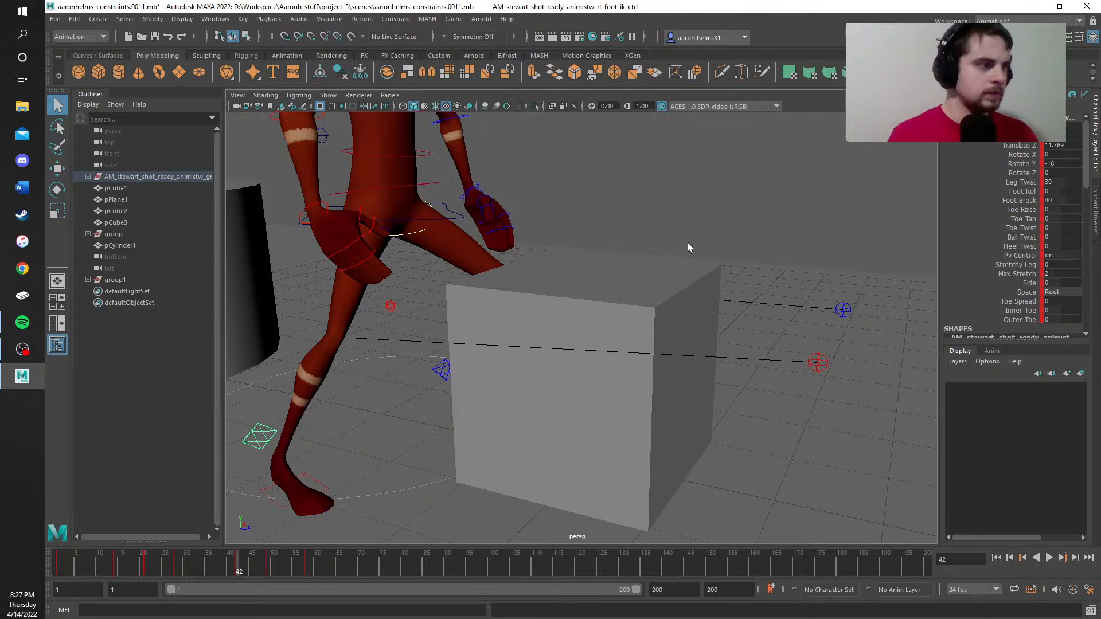
pyautogui.keyDown('alt'); pyautogui.moveTo(687, 242); pyautogui.dragTo(541, 277); pyautogui.keyUp('alt')
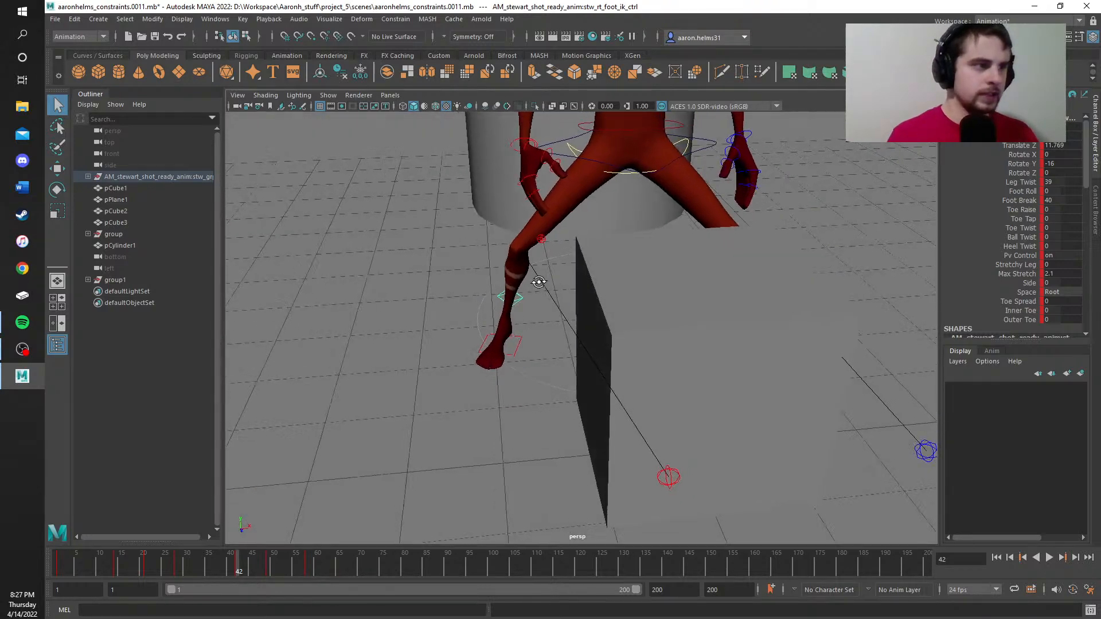
pyautogui.keyDown('alt'); pyautogui.moveTo(541, 277); pyautogui.dragTo(452, 460, button='middle'); pyautogui.keyUp('alt')
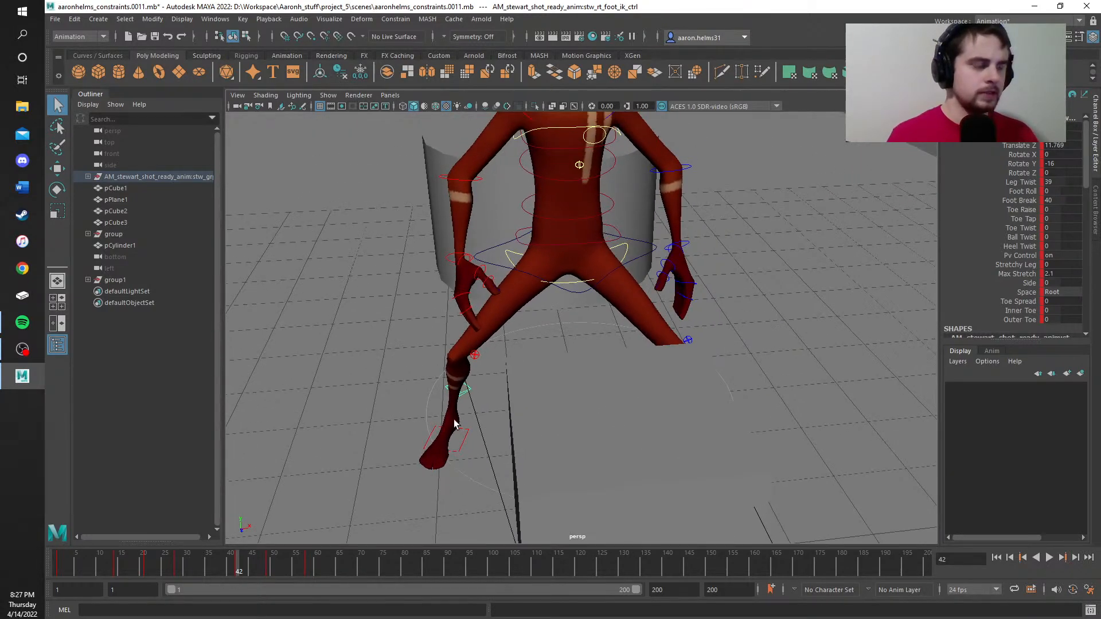
# Step: At frame 42, set the right foot IK control's Rotate Y to -44 and key it
pyautogui.scroll(4, 455, 422)
pyautogui.keyDown('alt'); pyautogui.moveTo(455, 422); pyautogui.dragTo(529, 426); pyautogui.keyUp('alt')
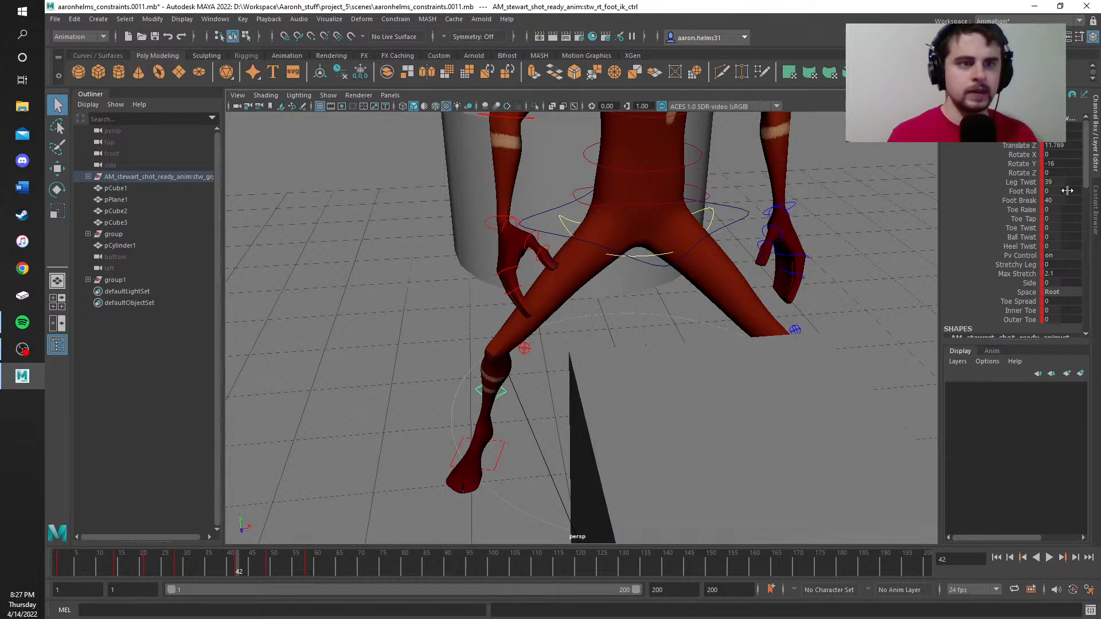
pyautogui.moveTo(1063, 165)
pyautogui.mouseDown()
pyautogui.moveTo(1048, 166)
pyautogui.moveTo(1064, 165)
pyautogui.mouseUp()
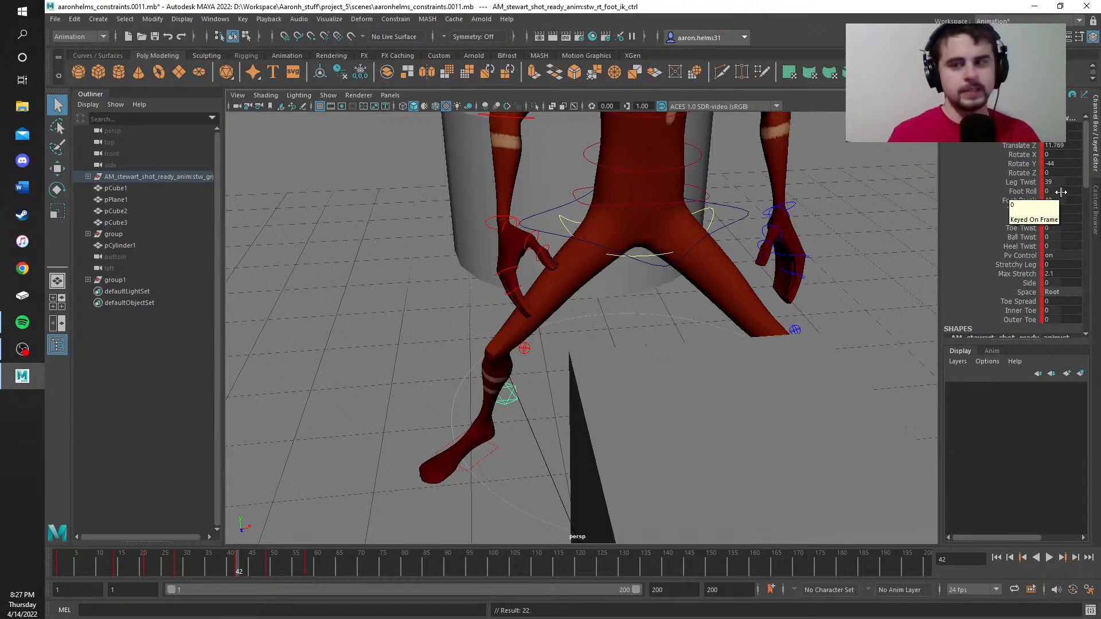
pyautogui.press('alt')
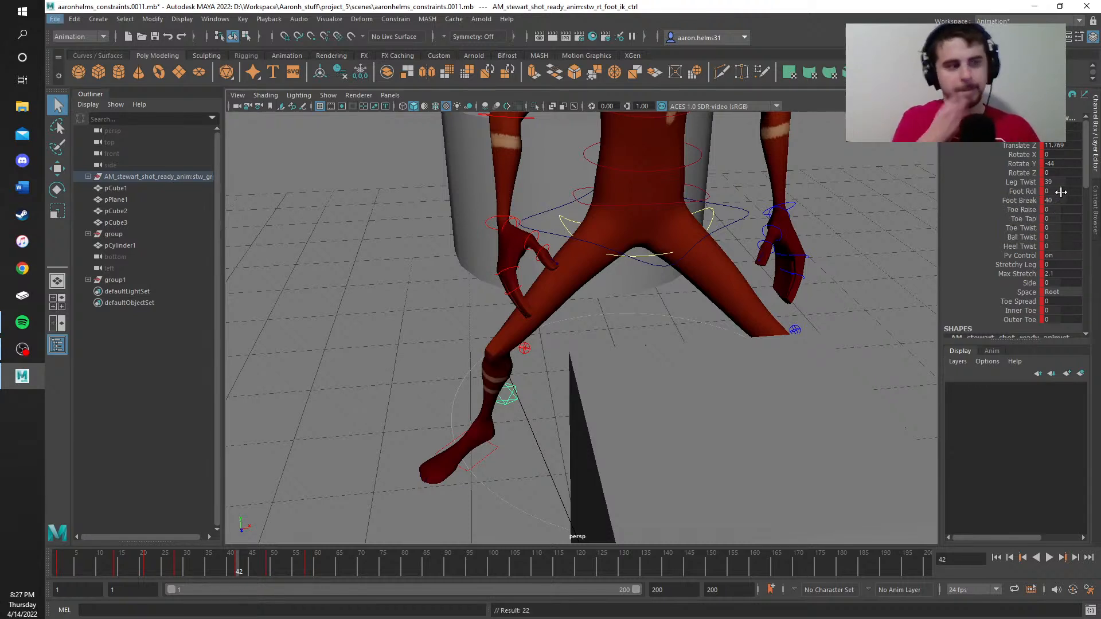
# Step: Examine the character's upper body and full crouch behind the box at frame 42 from the front and the side
pyautogui.keyDown('alt'); pyautogui.moveTo(671, 291); pyautogui.dragTo(648, 256); pyautogui.keyUp('alt')
pyautogui.keyDown('alt'); pyautogui.moveTo(648, 256); pyautogui.dragTo(539, 200, button='right'); pyautogui.keyUp('alt')
pyautogui.keyDown('alt'); pyautogui.moveTo(623, 279); pyautogui.dragTo(561, 396, button='middle'); pyautogui.keyUp('alt')
pyautogui.keyDown('alt'); pyautogui.moveTo(560, 396); pyautogui.dragTo(555, 344); pyautogui.keyUp('alt')
pyautogui.scroll(4, 557, 345)
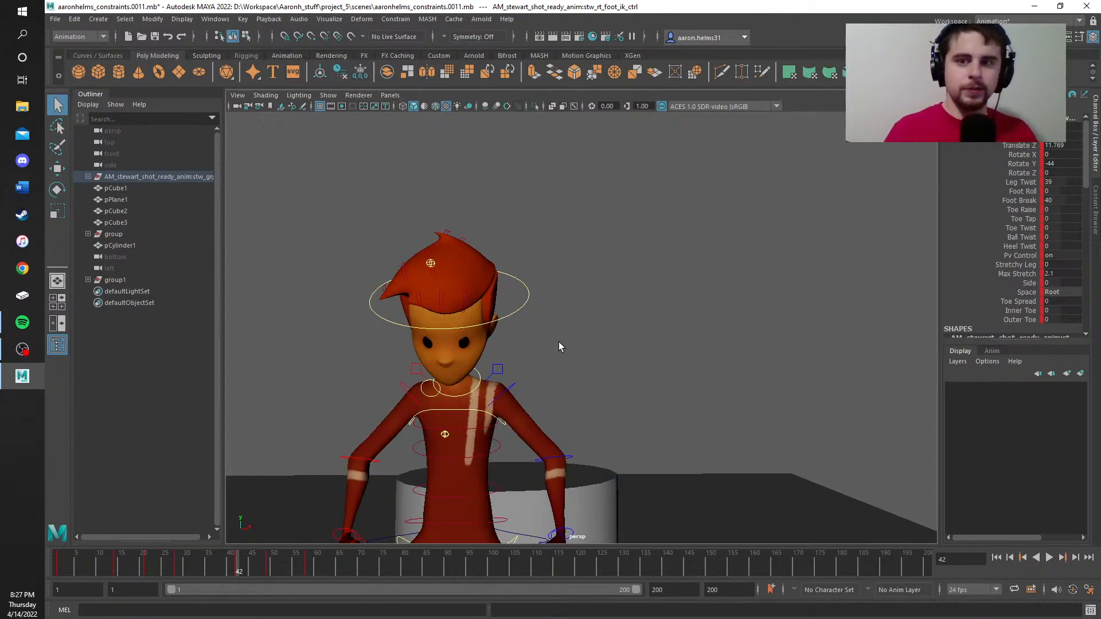
pyautogui.keyDown('alt'); pyautogui.moveTo(561, 342); pyautogui.dragTo(692, 297, button='middle'); pyautogui.keyUp('alt')
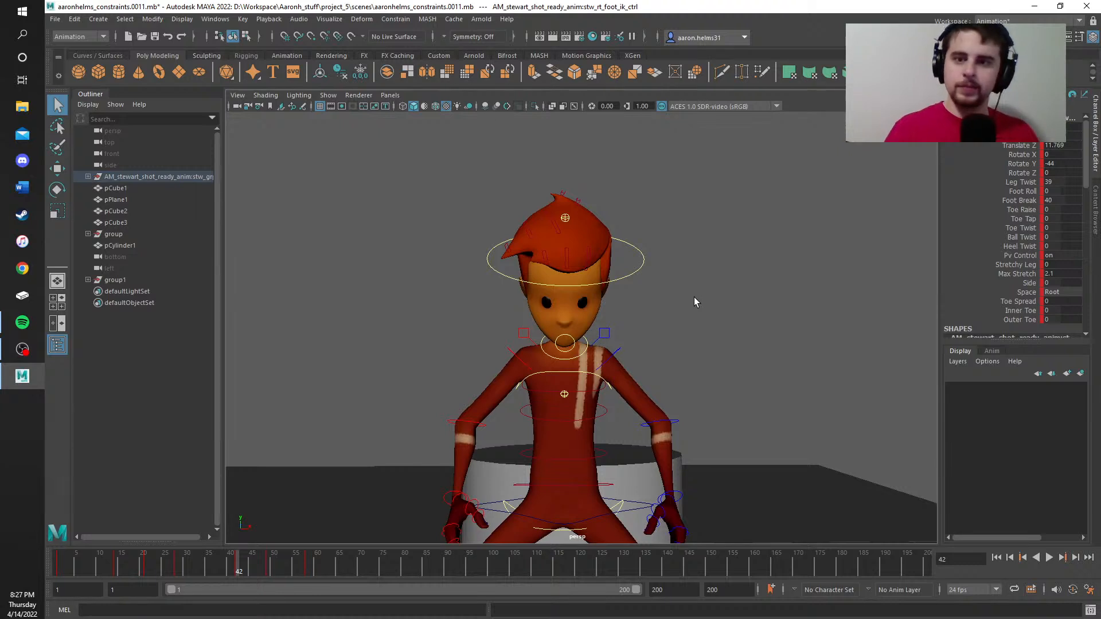
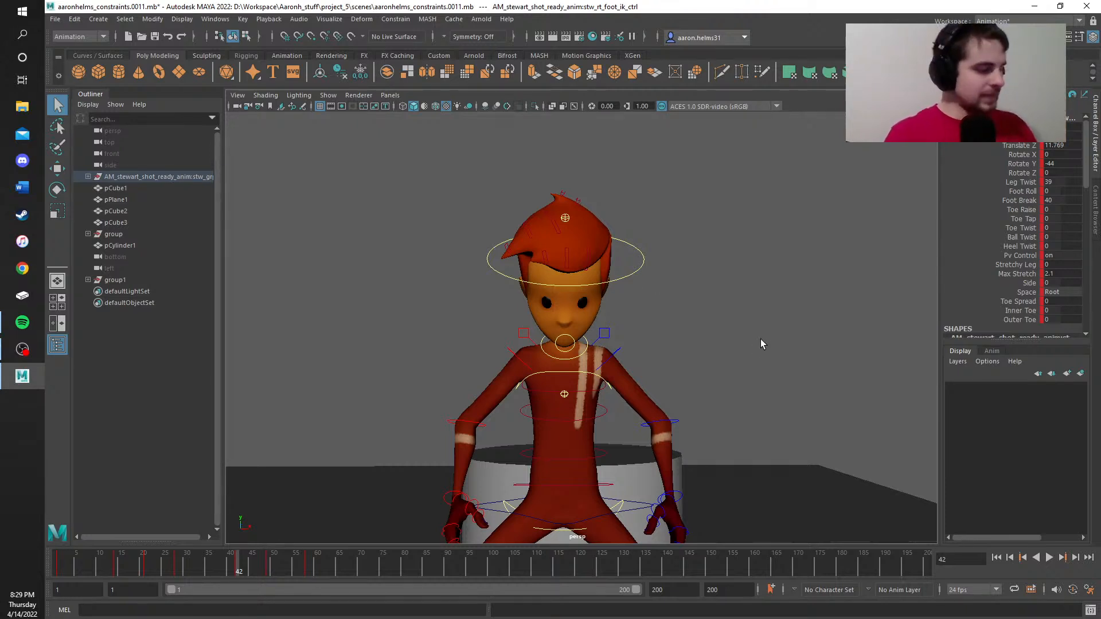
pyautogui.moveTo(757, 335)
pyautogui.keyDown('alt'); pyautogui.mouseDown(button='middle')
pyautogui.moveTo(732, 279)
pyautogui.moveTo(761, 190)
pyautogui.moveTo(742, 347)
pyautogui.mouseUp(button='middle'); pyautogui.keyUp('alt')
pyautogui.keyDown('alt'); pyautogui.moveTo(742, 347); pyautogui.dragTo(709, 283); pyautogui.keyUp('alt')
pyautogui.keyDown('alt'); pyautogui.moveTo(709, 282); pyautogui.dragTo(723, 397, button='middle'); pyautogui.keyUp('alt')
pyautogui.scroll(-5, 705, 309)
pyautogui.scroll(3, 724, 397)
pyautogui.scroll(-3, 723, 396)
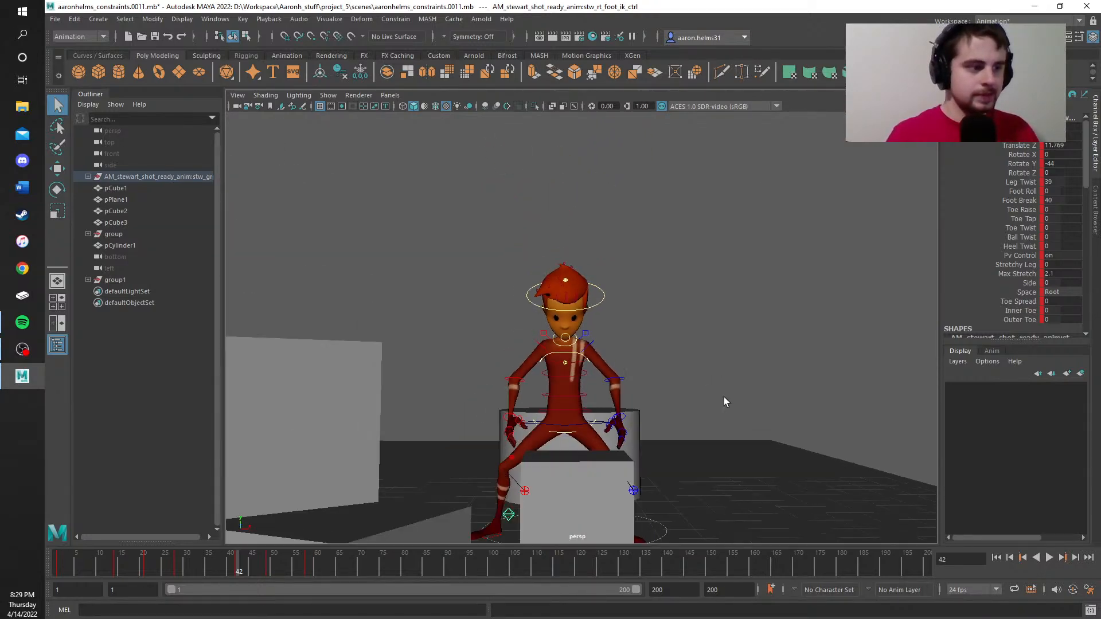
pyautogui.keyDown('alt'); pyautogui.moveTo(724, 397); pyautogui.dragTo(551, 384); pyautogui.keyUp('alt')
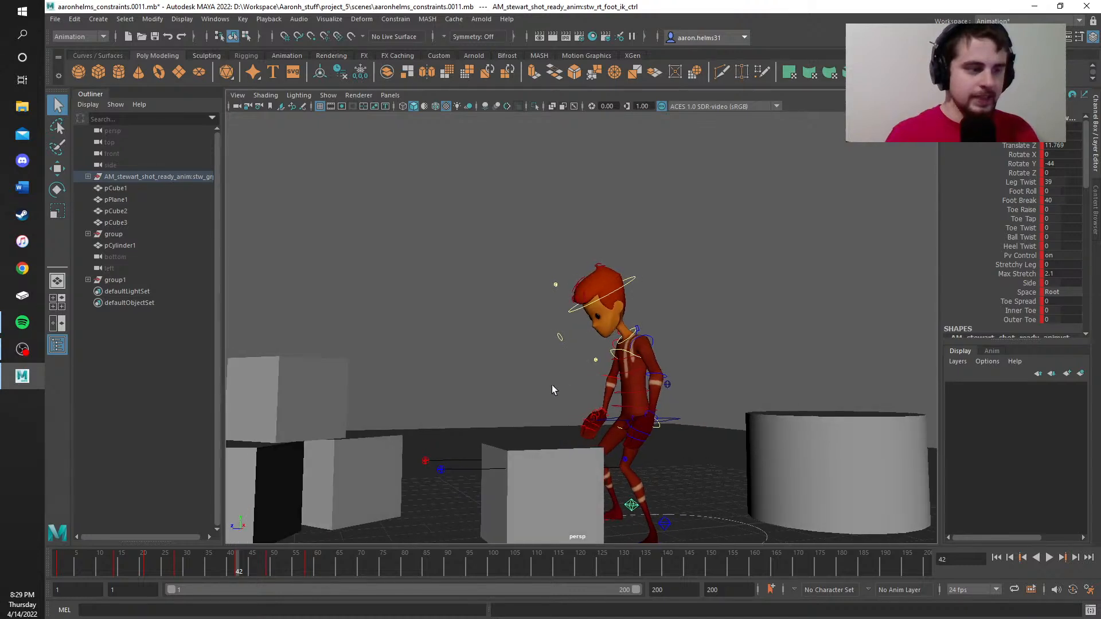
pyautogui.scroll(3, 552, 384)
pyautogui.keyDown('alt'); pyautogui.moveTo(542, 398); pyautogui.dragTo(544, 264, button='middle'); pyautogui.keyUp('alt')
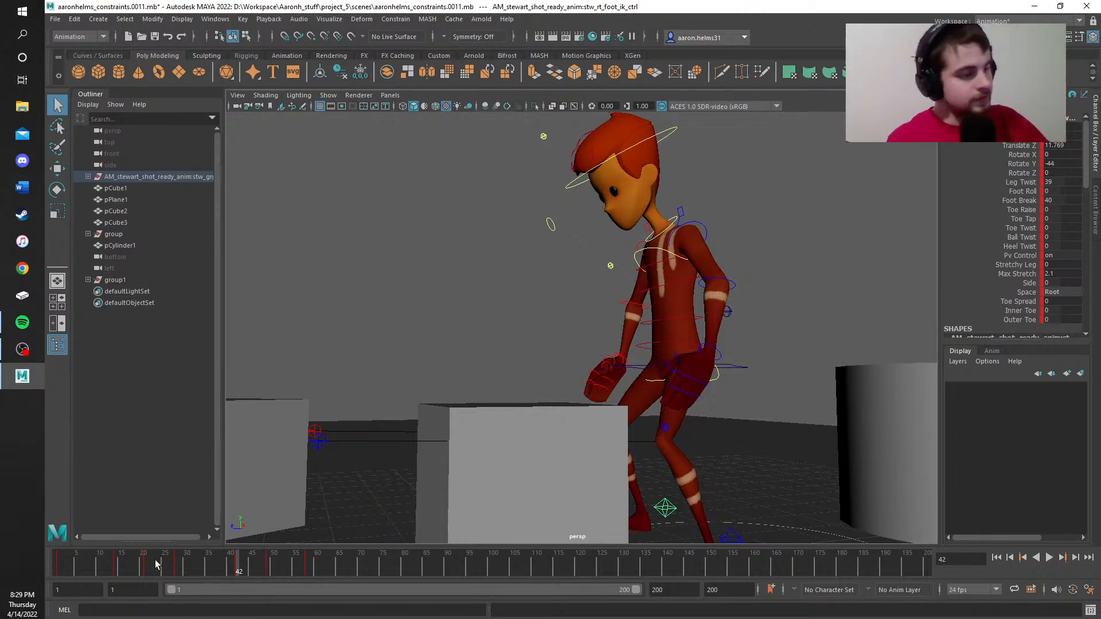
pyautogui.doubleClick(243, 562)
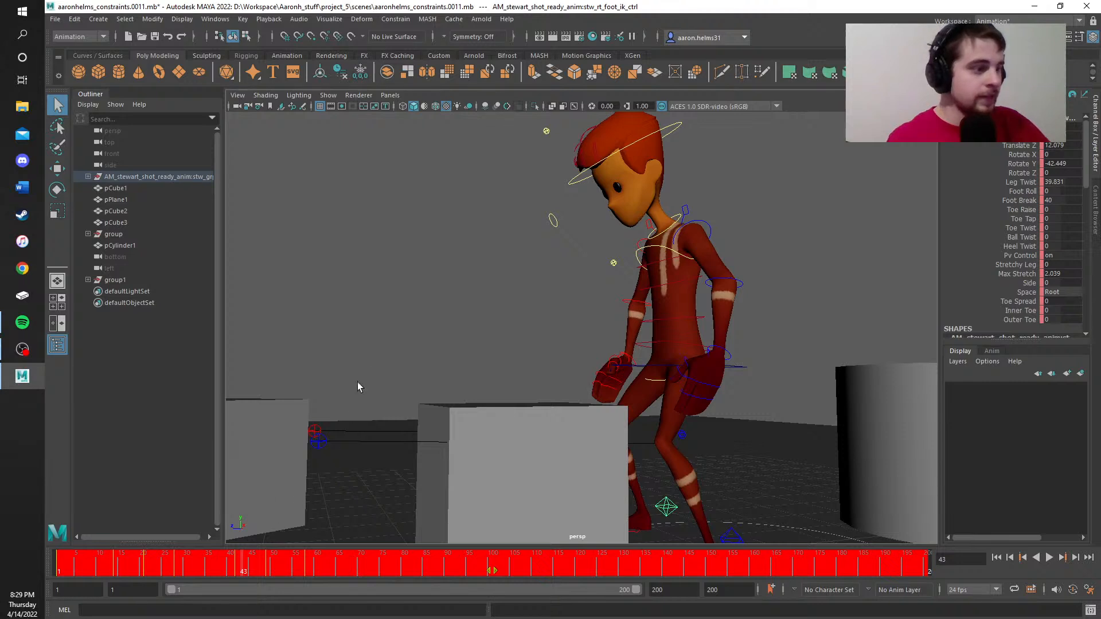
pyautogui.click(363, 367)
pyautogui.doubleClick(252, 571)
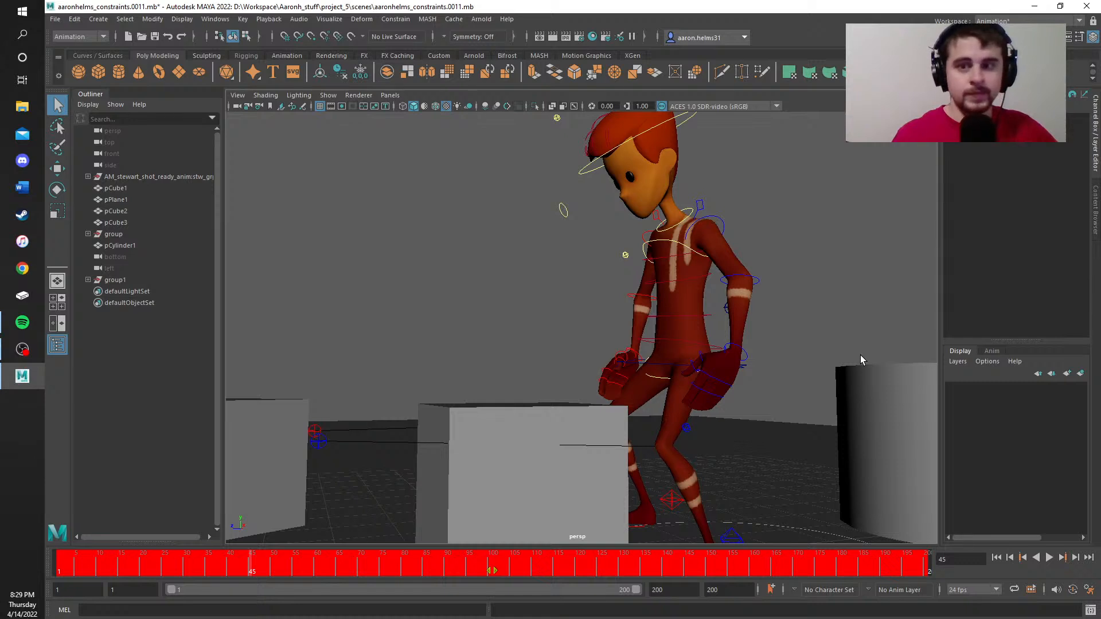
pyautogui.click(859, 393)
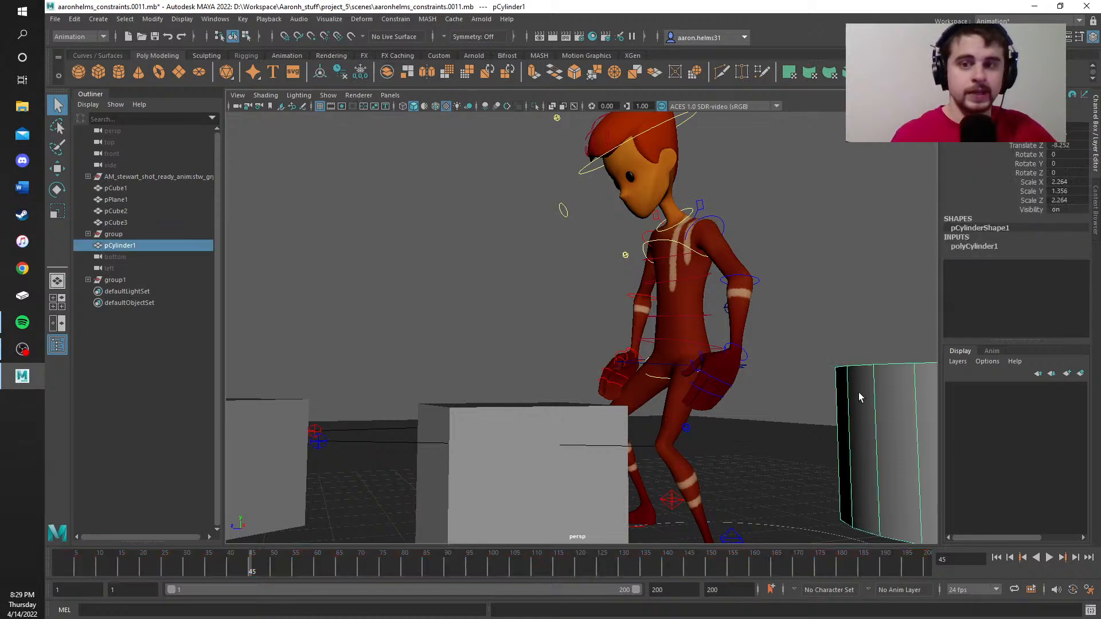
pyautogui.click(859, 250)
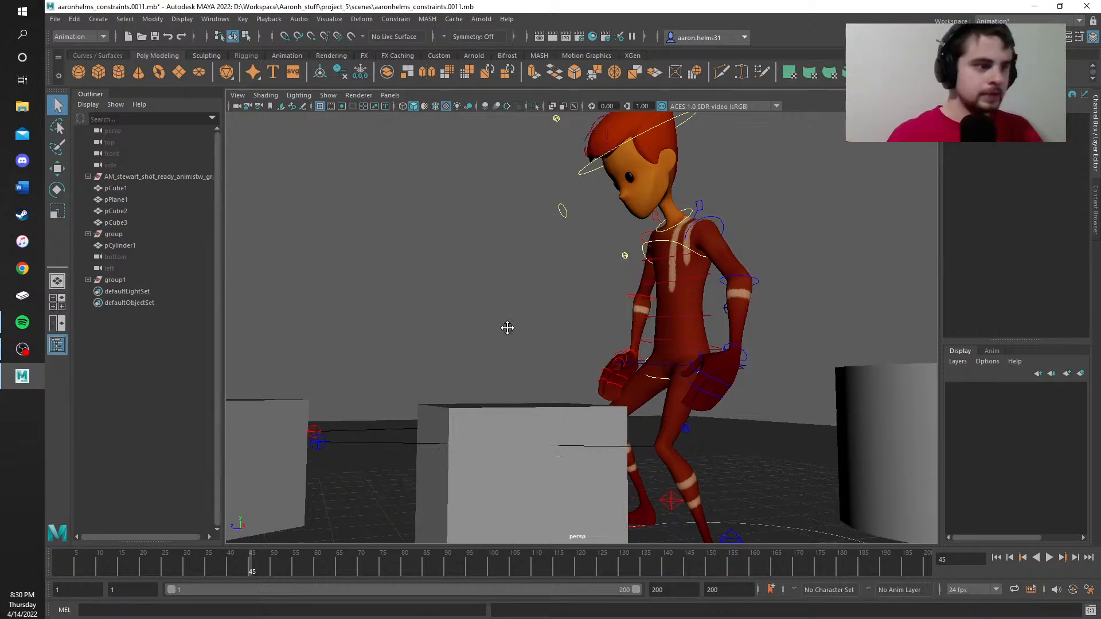
# Step: Play the animation from frame 40 and examine the knees, feet and hands beside the box from the side
pyautogui.keyDown('alt'); pyautogui.moveTo(506, 327); pyautogui.dragTo(539, 265); pyautogui.keyUp('alt')
pyautogui.keyDown('alt'); pyautogui.moveTo(539, 265); pyautogui.dragTo(402, 300, button='middle'); pyautogui.keyUp('alt')
pyautogui.scroll(2, 402, 300)
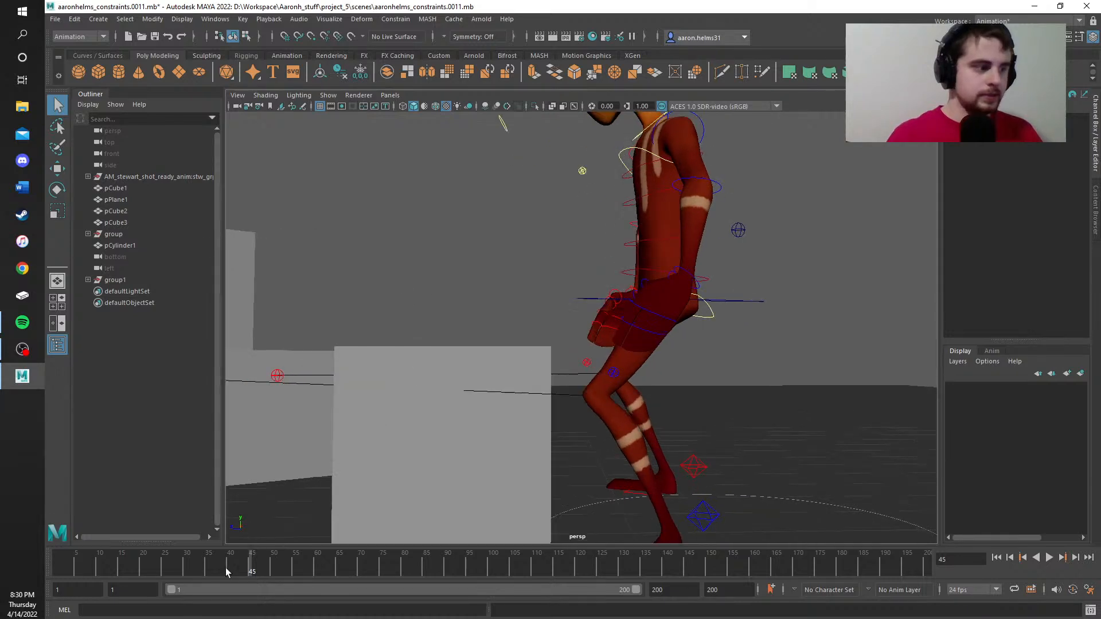
pyautogui.moveTo(253, 569); pyautogui.dragTo(230, 583)
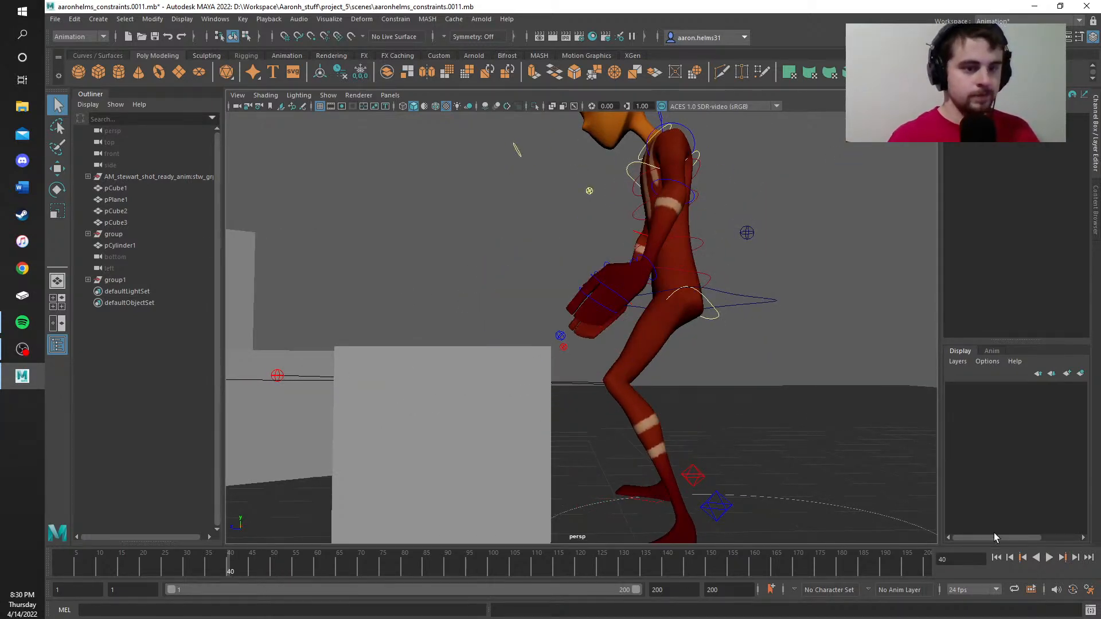
pyautogui.click(1047, 557)
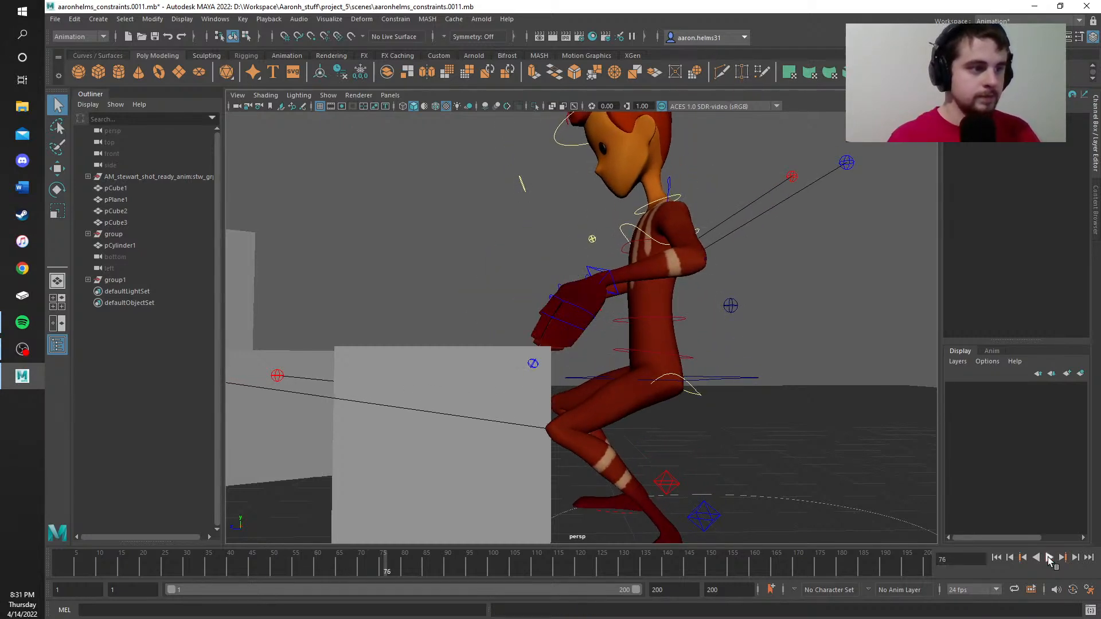
pyautogui.click(1049, 558)
pyautogui.keyDown('alt'); pyautogui.moveTo(506, 295); pyautogui.dragTo(427, 286); pyautogui.keyUp('alt')
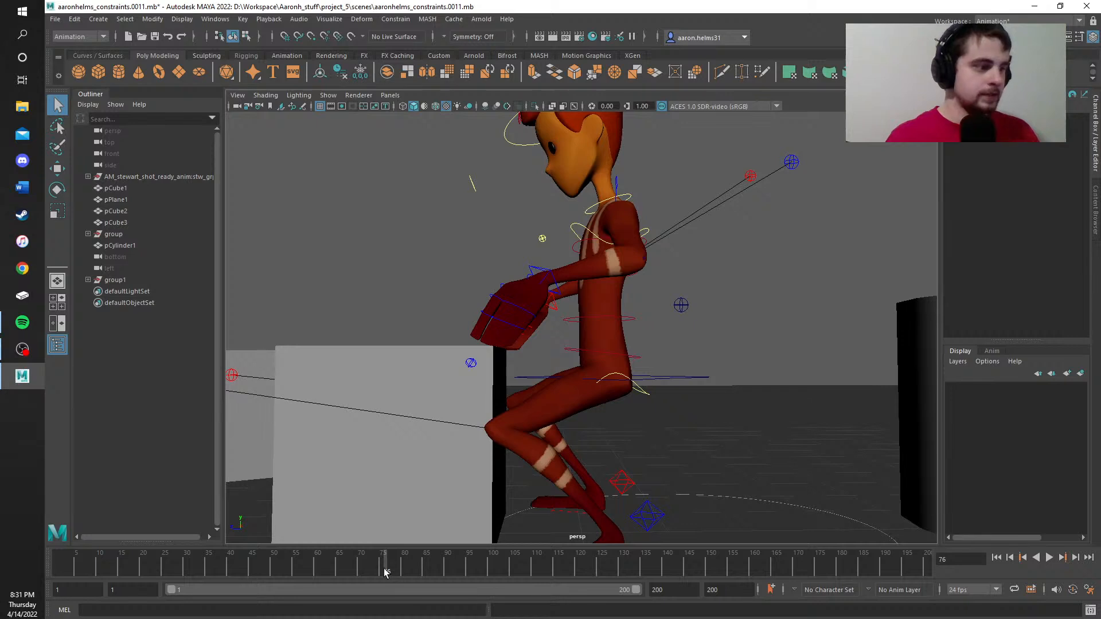
# Step: At frame 70, move the left arm IK control sideways away from the body so the hand clears the box
pyautogui.moveTo(385, 572); pyautogui.dragTo(362, 577)
pyautogui.click(545, 279)
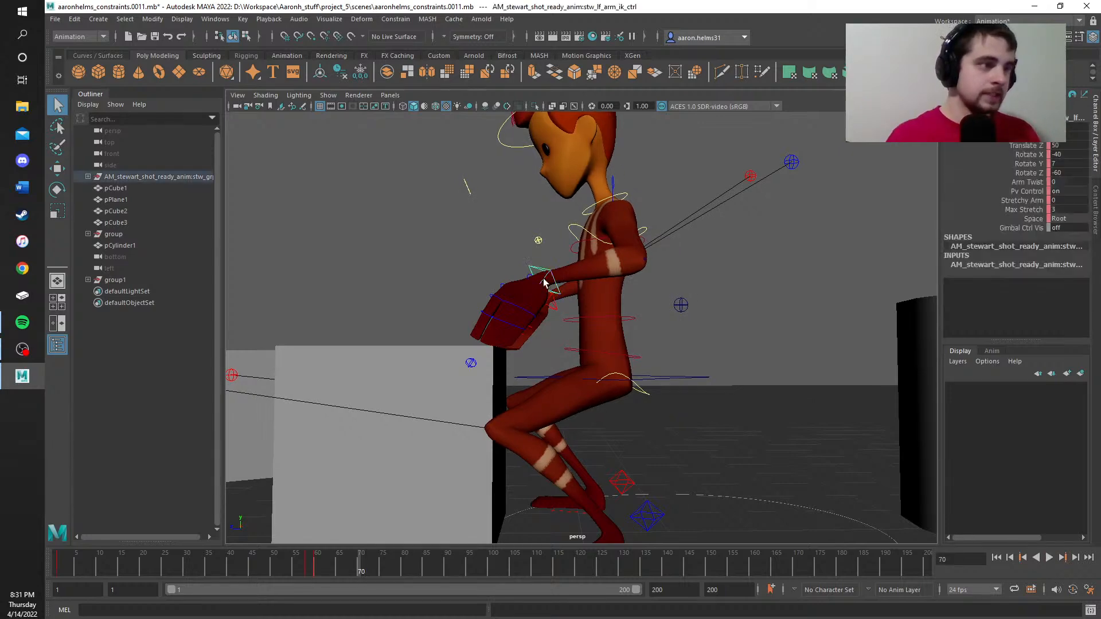
pyautogui.keyDown('alt'); pyautogui.moveTo(419, 230); pyautogui.dragTo(648, 277); pyautogui.keyUp('alt')
pyautogui.keyDown('alt'); pyautogui.moveTo(381, 207); pyautogui.dragTo(376, 224, button='middle'); pyautogui.keyUp('alt')
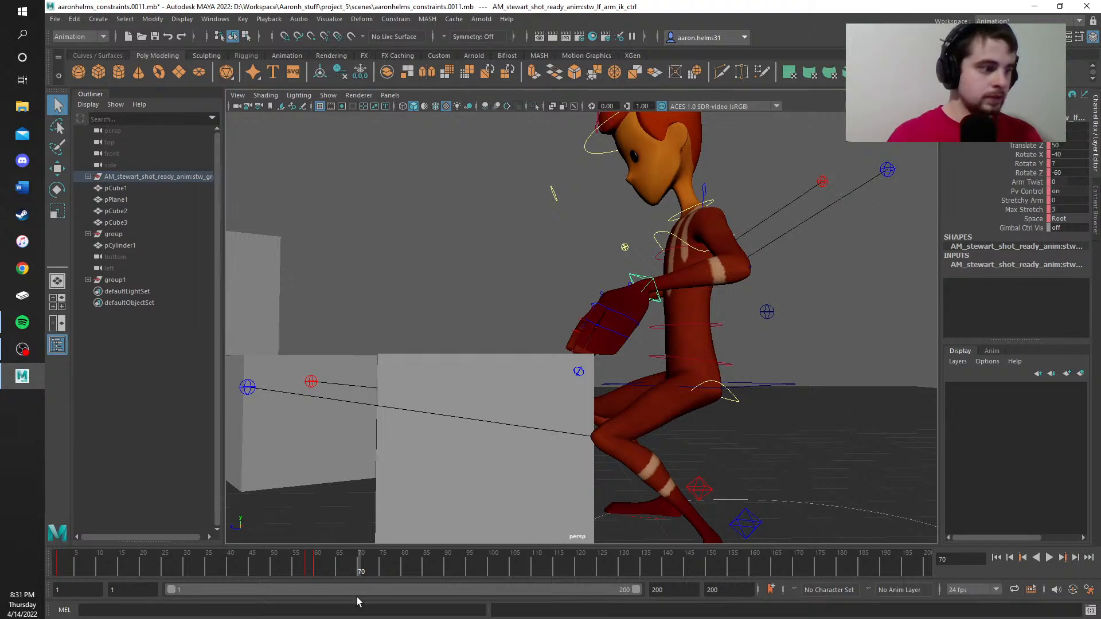
pyautogui.moveTo(353, 575)
pyautogui.mouseDown()
pyautogui.moveTo(341, 574)
pyautogui.moveTo(360, 573)
pyautogui.mouseUp()
pyautogui.hotkey('alt', 'v')
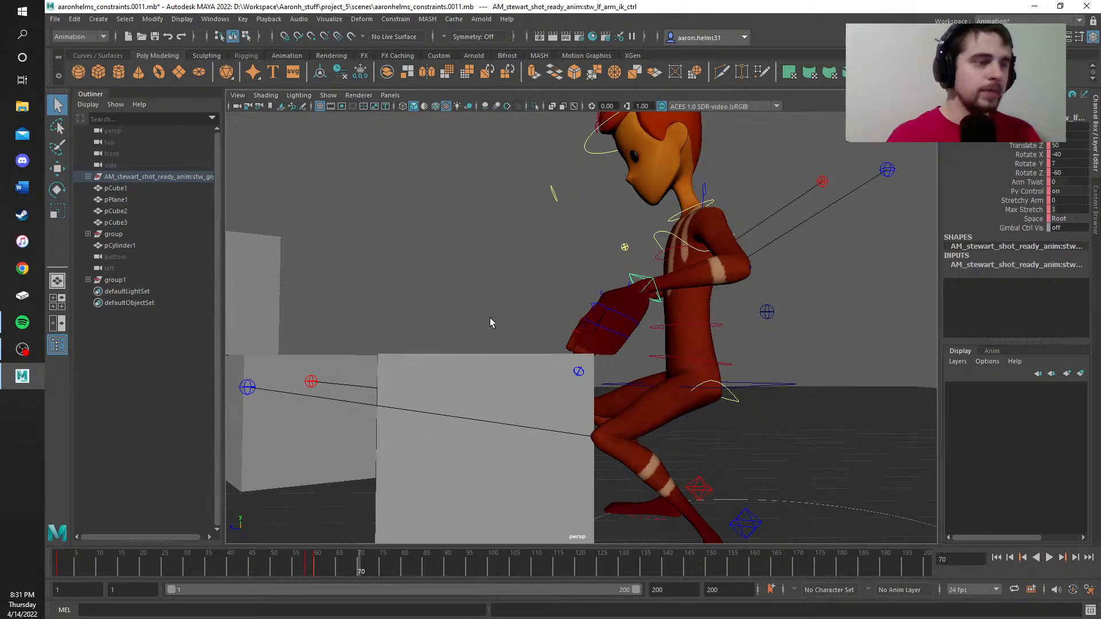
pyautogui.keyDown('alt'); pyautogui.moveTo(448, 293); pyautogui.dragTo(517, 304); pyautogui.keyUp('alt')
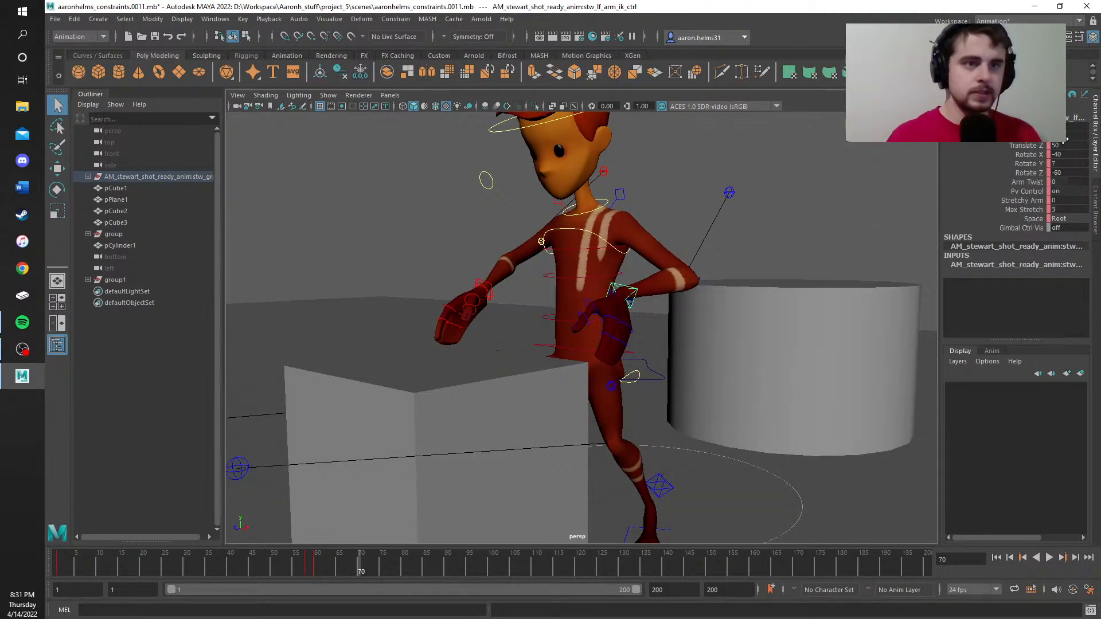
pyautogui.click(58, 168)
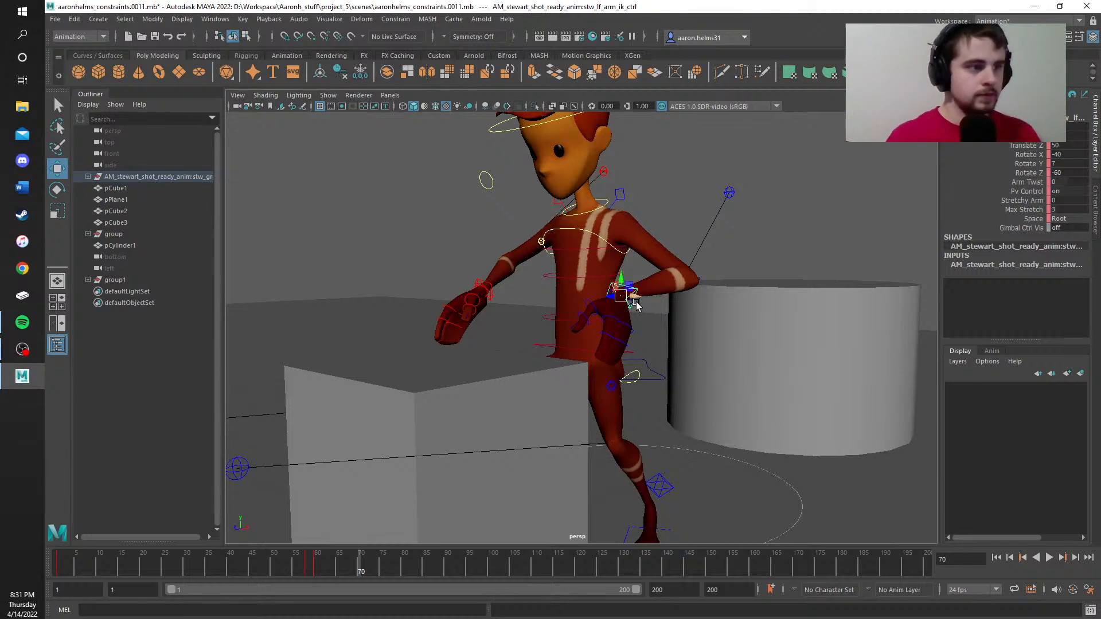
pyautogui.moveTo(641, 302); pyautogui.dragTo(757, 303)
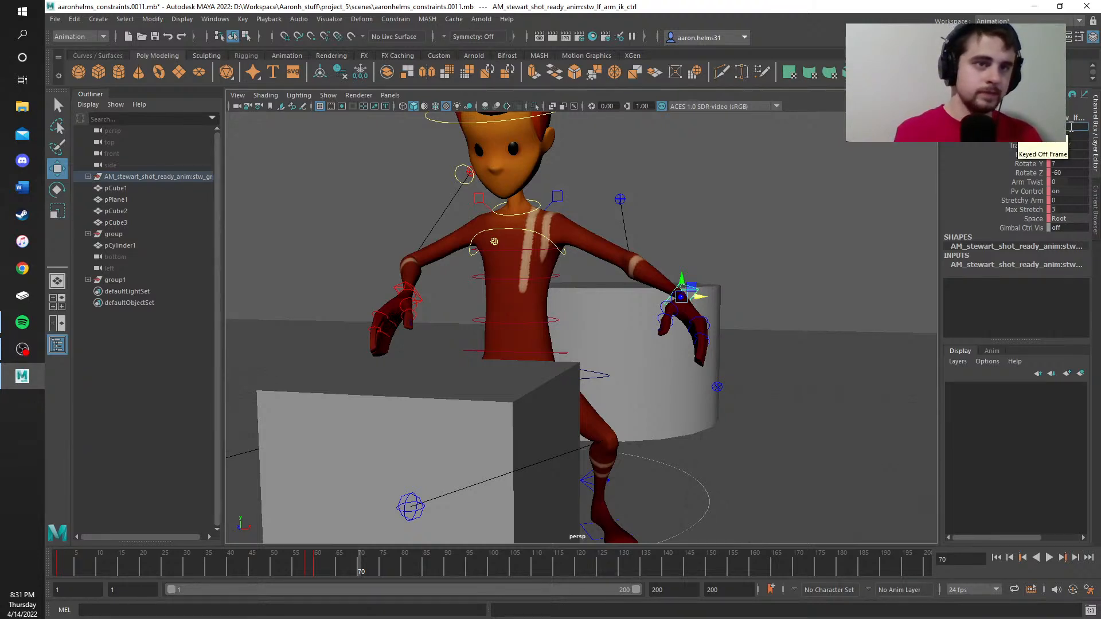
# Step: Set the left arm IK control's Translate Z to 45 and key the control at frame 70
pyautogui.press('Return')
pyautogui.doubleClick(1067, 145)
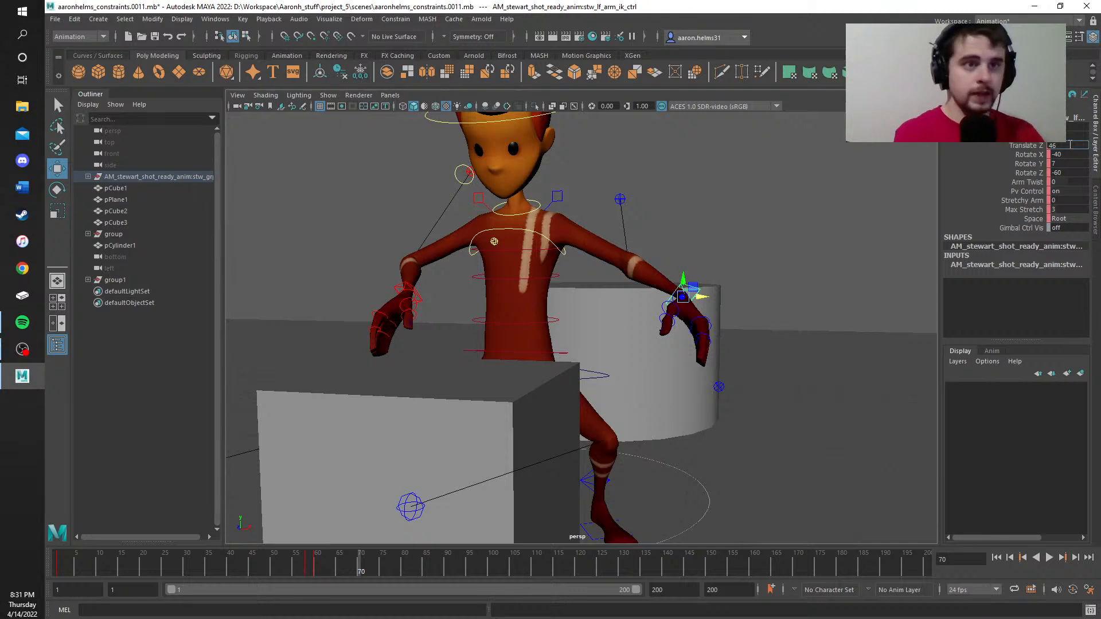
pyautogui.press('Return')
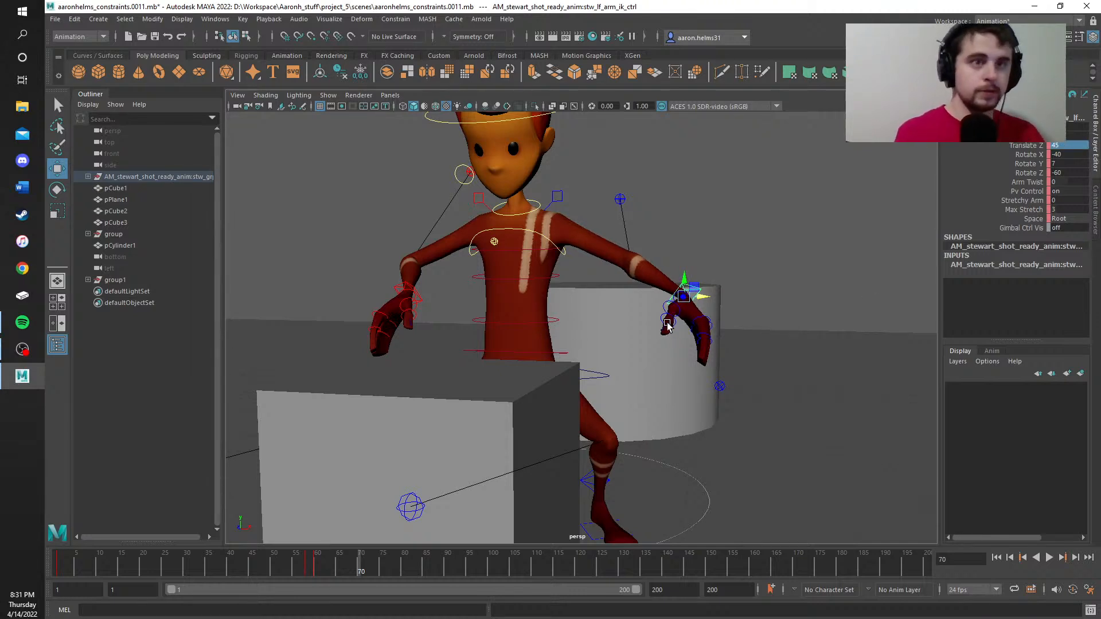
pyautogui.press('s')
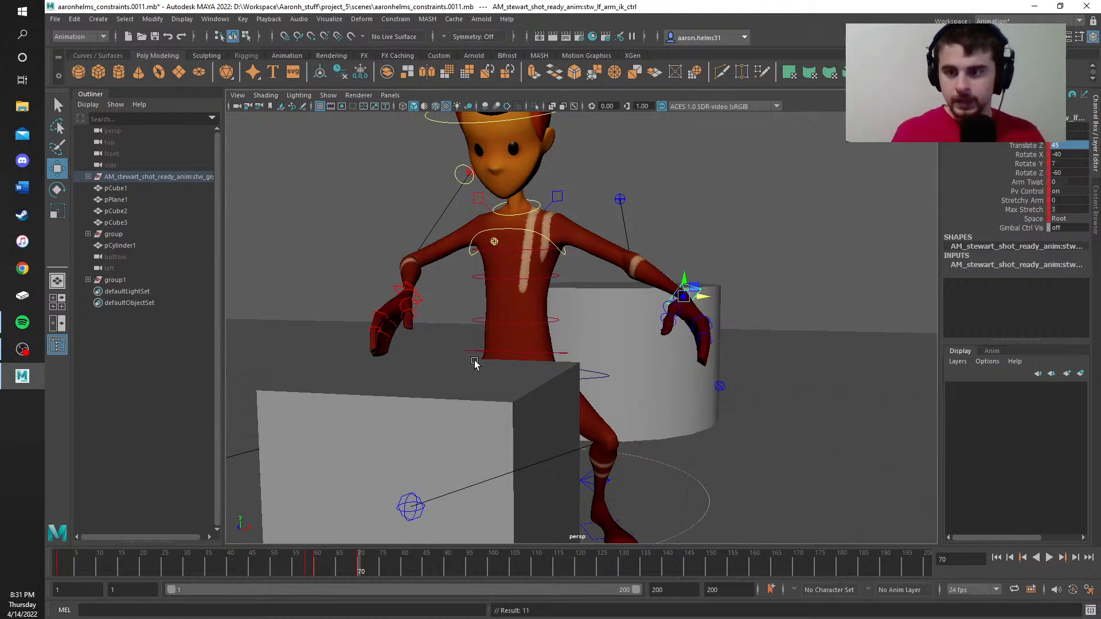
# Step: Move the right arm IK control outward along X at frame 70 to mirror the left hand's spread
pyautogui.keyDown('alt'); pyautogui.moveTo(624, 194); pyautogui.dragTo(411, 273); pyautogui.keyUp('alt')
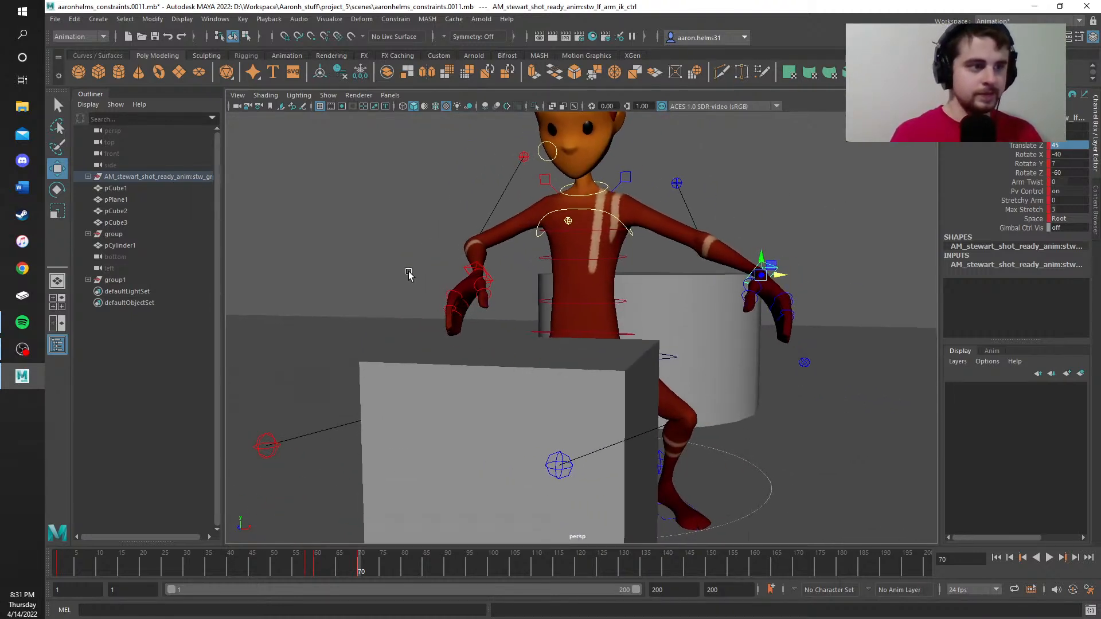
pyautogui.click(473, 267)
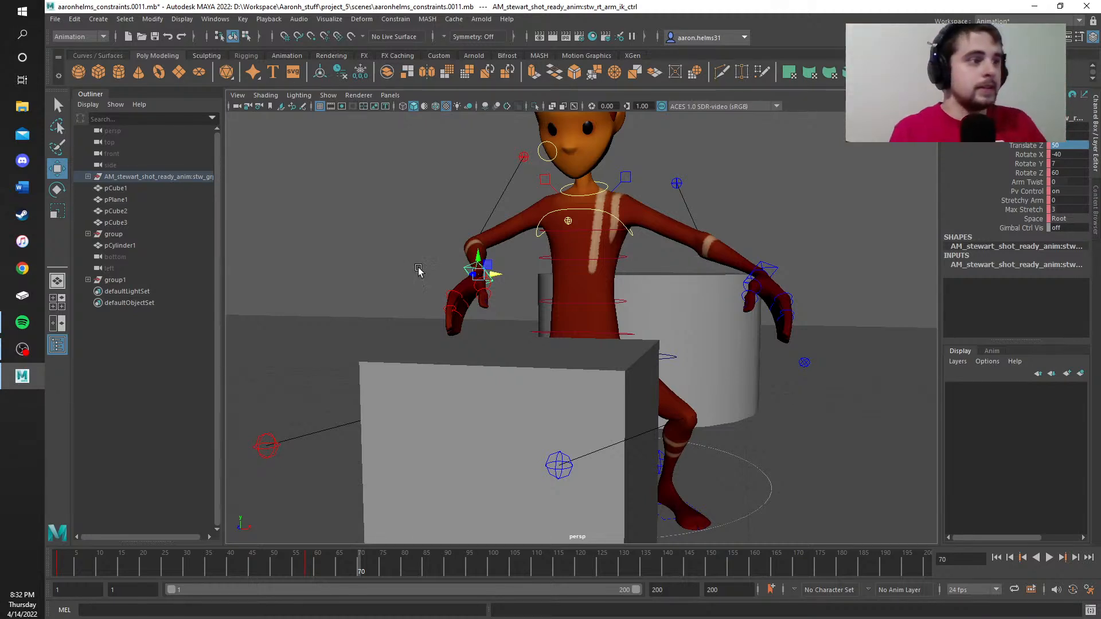
pyautogui.keyDown('alt'); pyautogui.moveTo(408, 246); pyautogui.dragTo(482, 290); pyautogui.keyUp('alt')
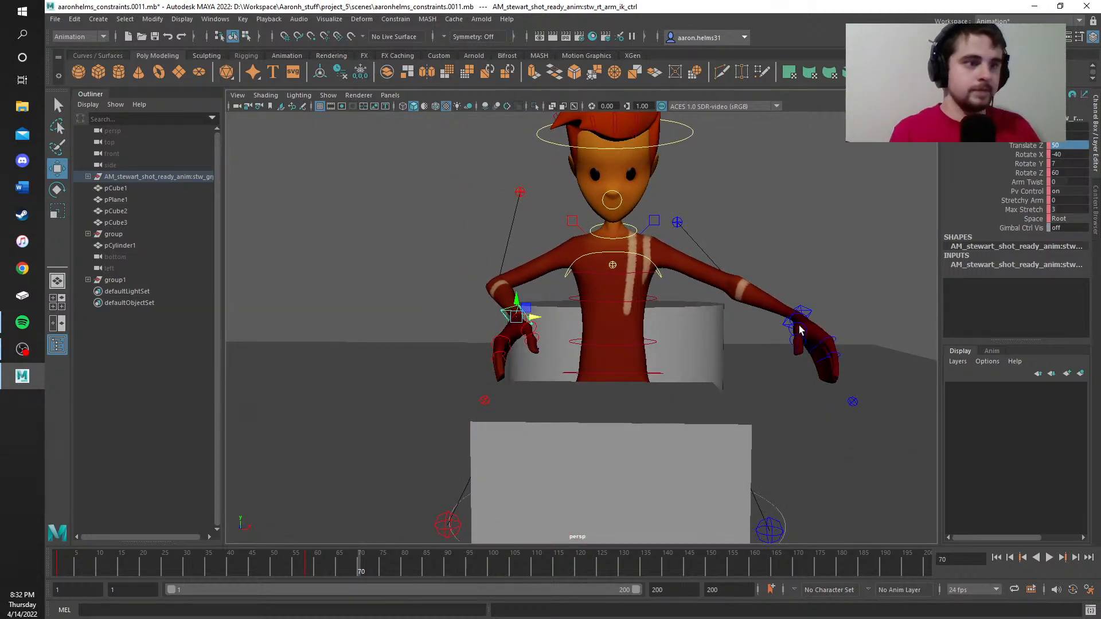
pyautogui.click(1057, 126)
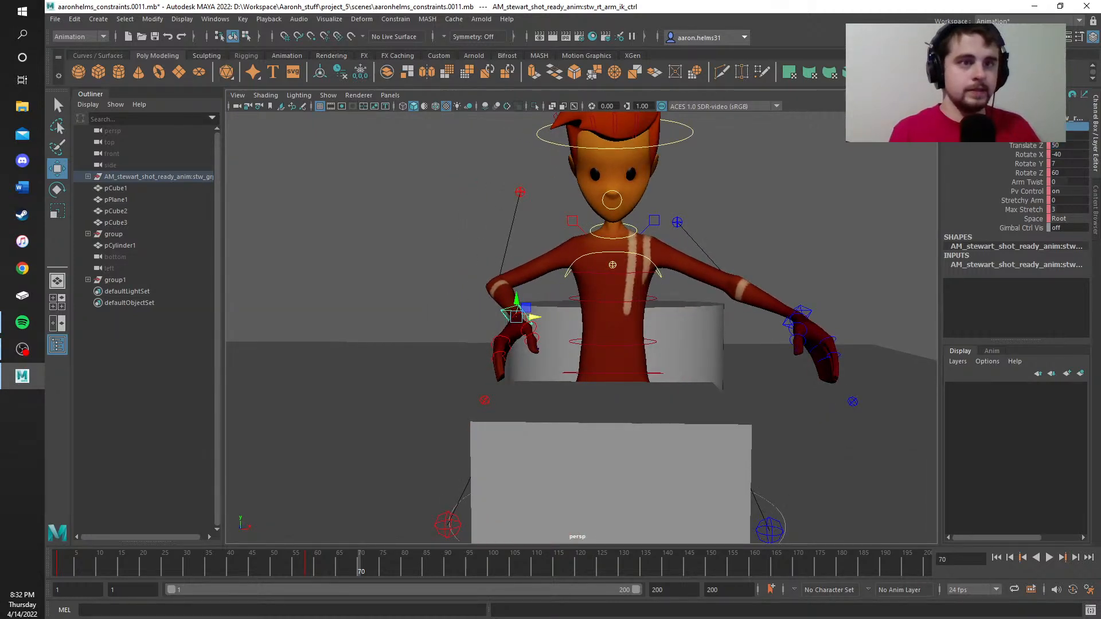
pyautogui.press('Return')
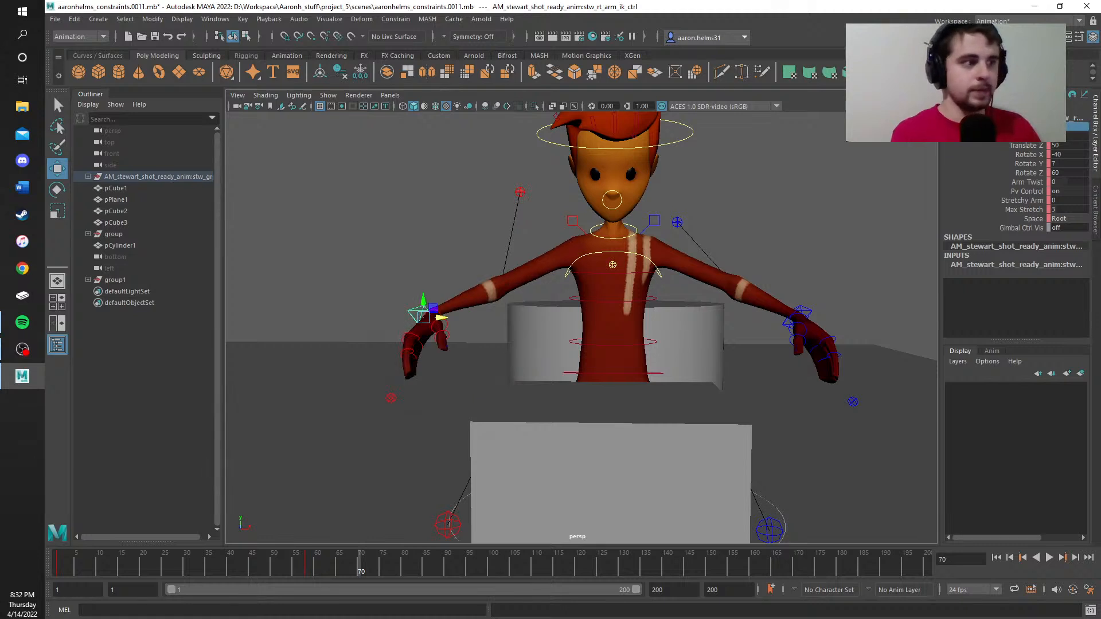
# Step: Check the left arm IK control's translation and set the right arm IK control's Translate Z to 45
pyautogui.click(809, 316)
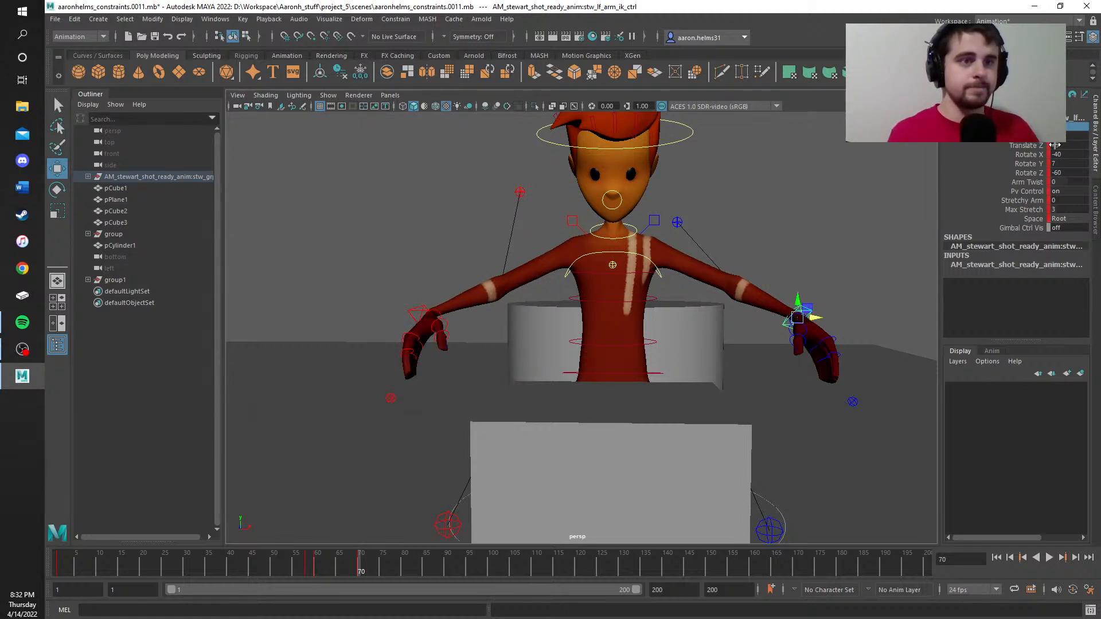
pyautogui.click(433, 308)
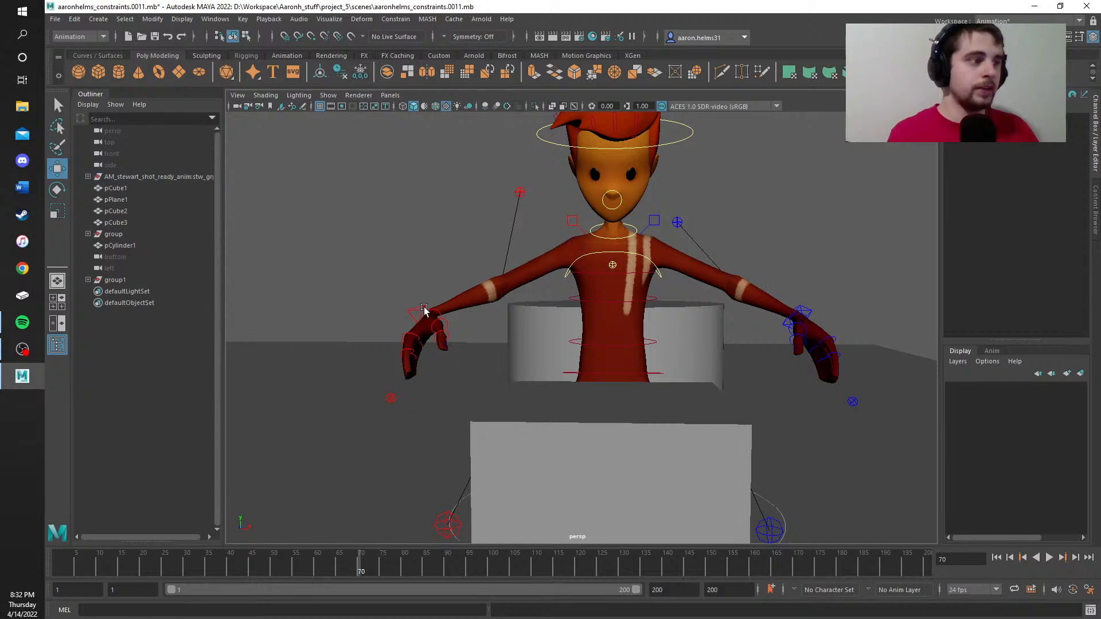
pyautogui.click(423, 313)
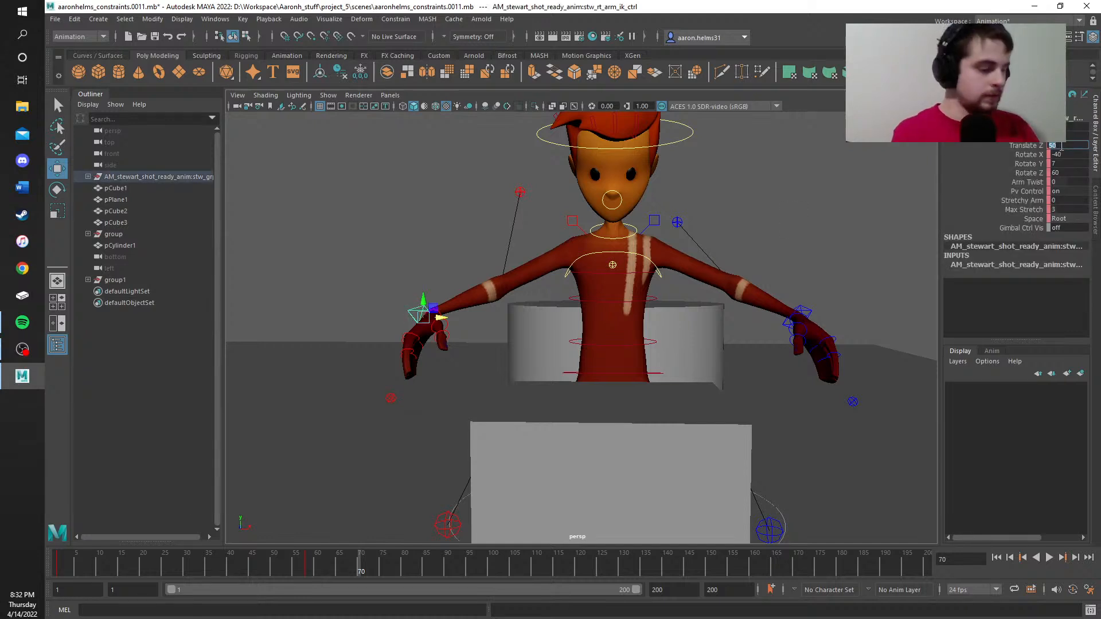
pyautogui.write('45')
pyautogui.press('Return')
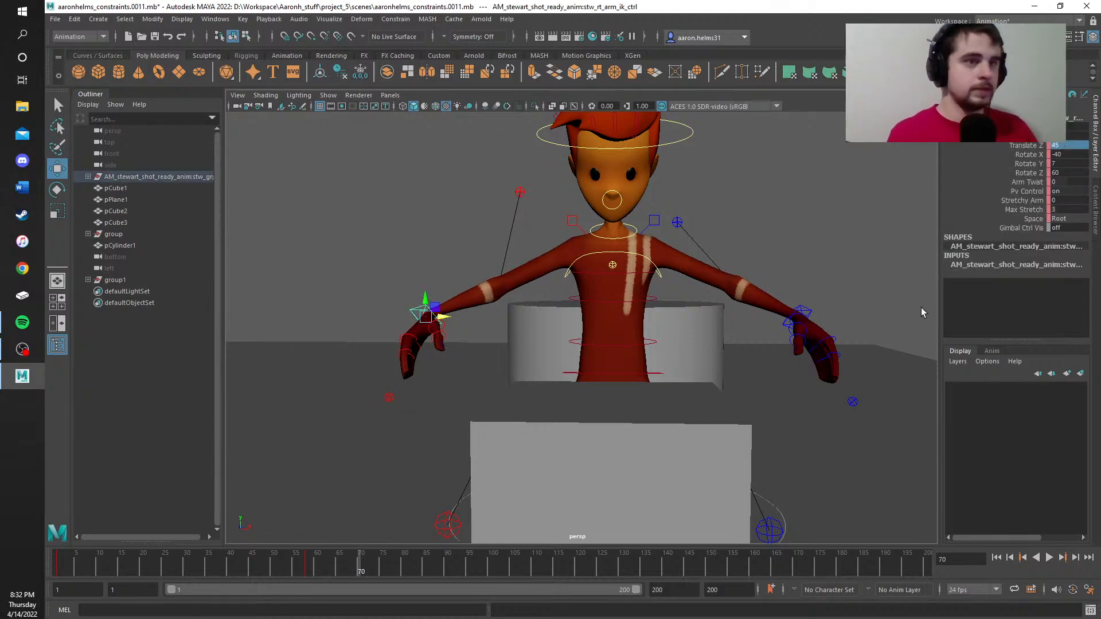
# Step: Key the right arm IK control at frame 70 with its outward-spread pose
pyautogui.press('s')
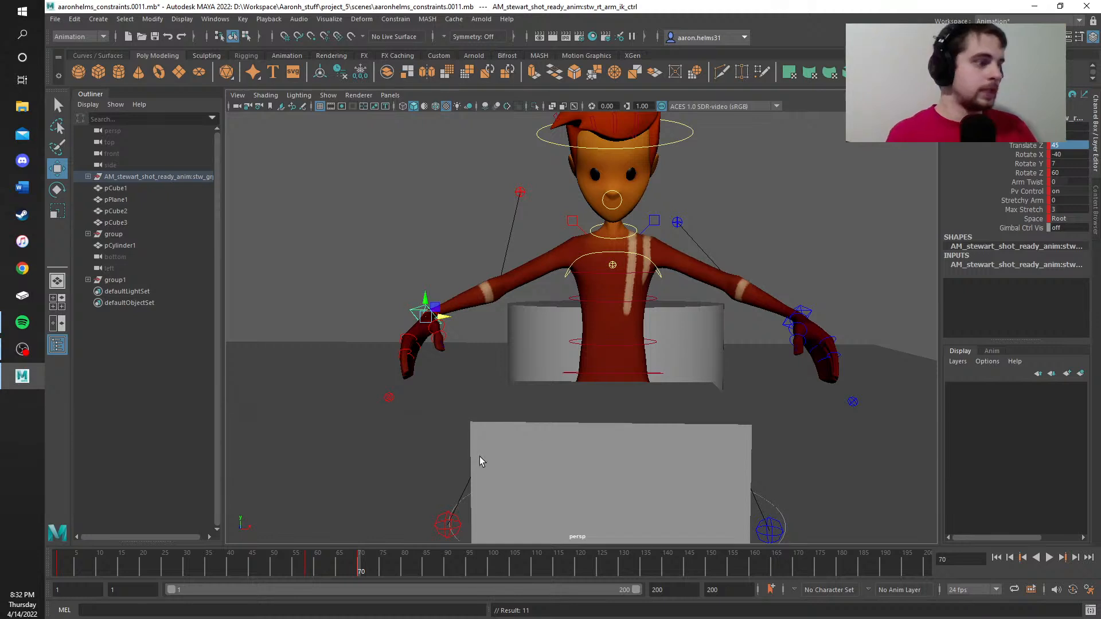
pyautogui.moveTo(356, 571)
pyautogui.mouseDown()
pyautogui.moveTo(291, 576)
pyautogui.moveTo(359, 576)
pyautogui.mouseUp()
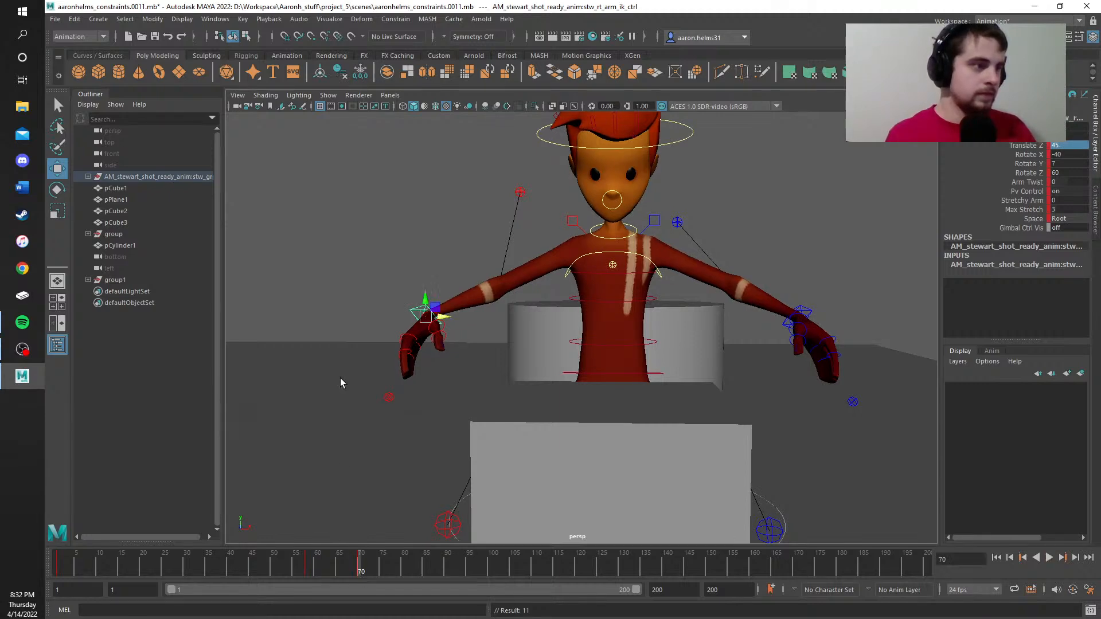
pyautogui.keyDown('alt'); pyautogui.moveTo(294, 222); pyautogui.dragTo(333, 258); pyautogui.keyUp('alt')
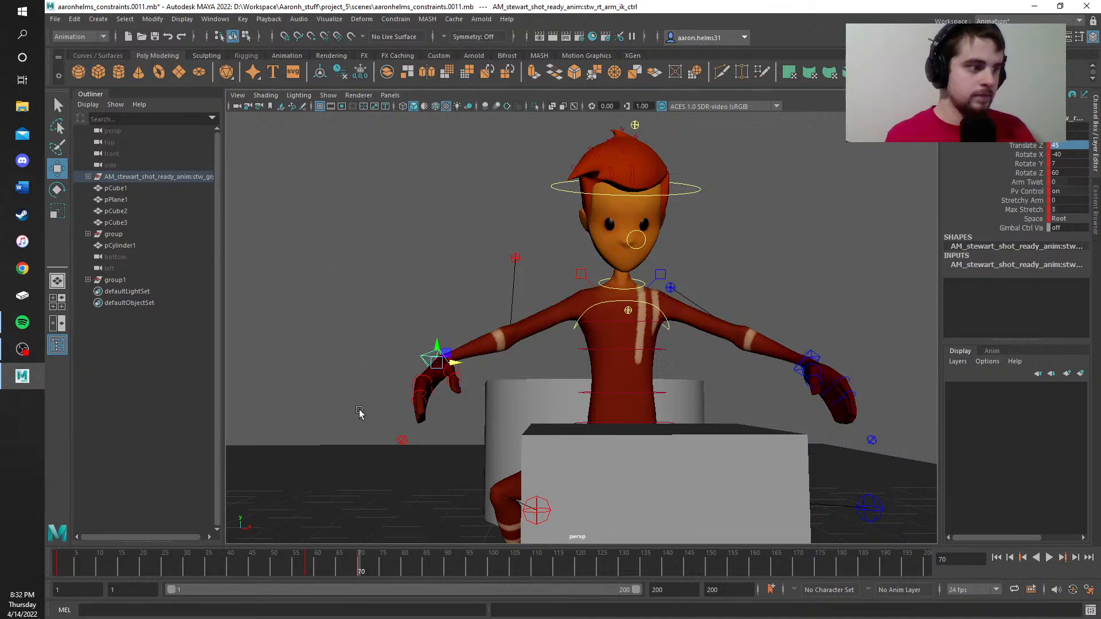
# Step: At frame 75, try to lower the right arm IK control toward the side of the box, and undo the latest moves
pyautogui.moveTo(378, 568); pyautogui.dragTo(382, 569)
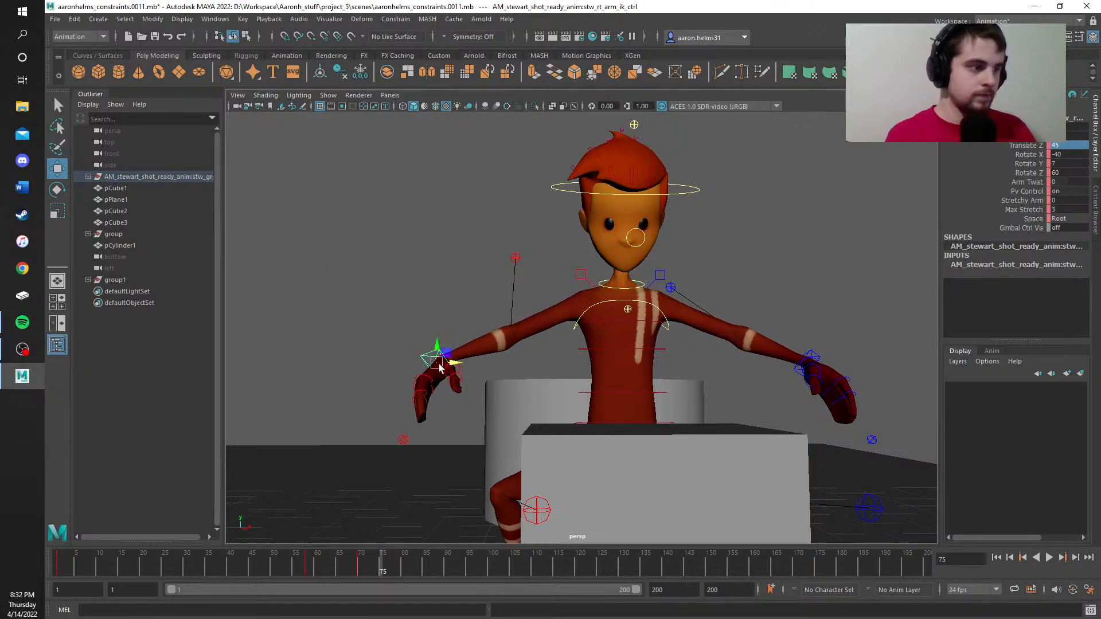
pyautogui.keyDown('alt'); pyautogui.moveTo(422, 339); pyautogui.dragTo(380, 339); pyautogui.keyUp('alt')
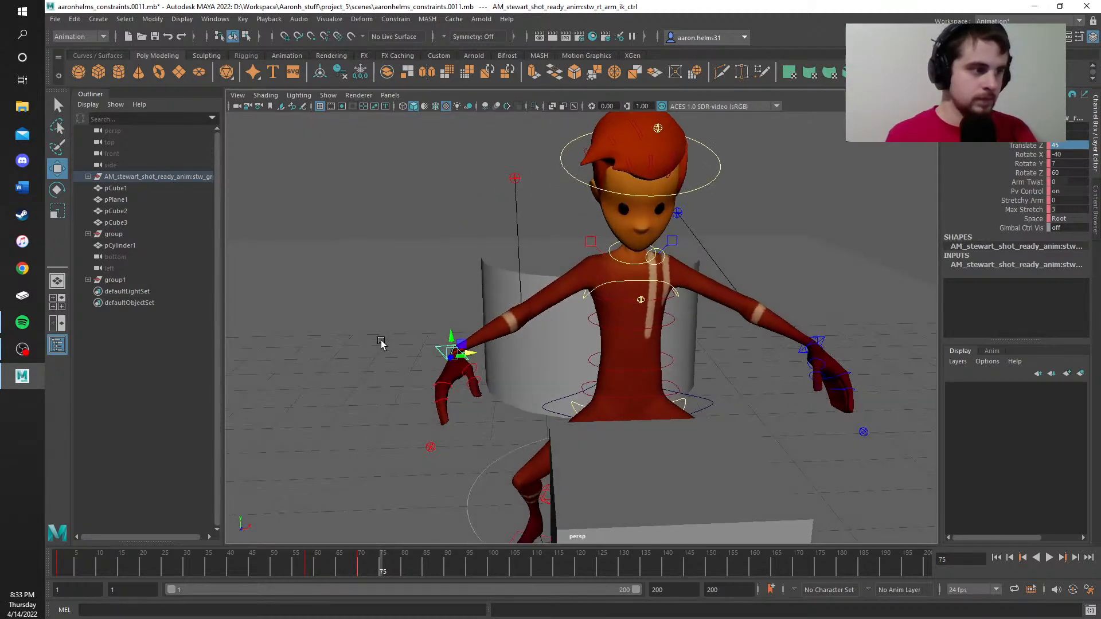
pyautogui.moveTo(469, 360); pyautogui.dragTo(492, 361)
pyautogui.scroll(2, 450, 353)
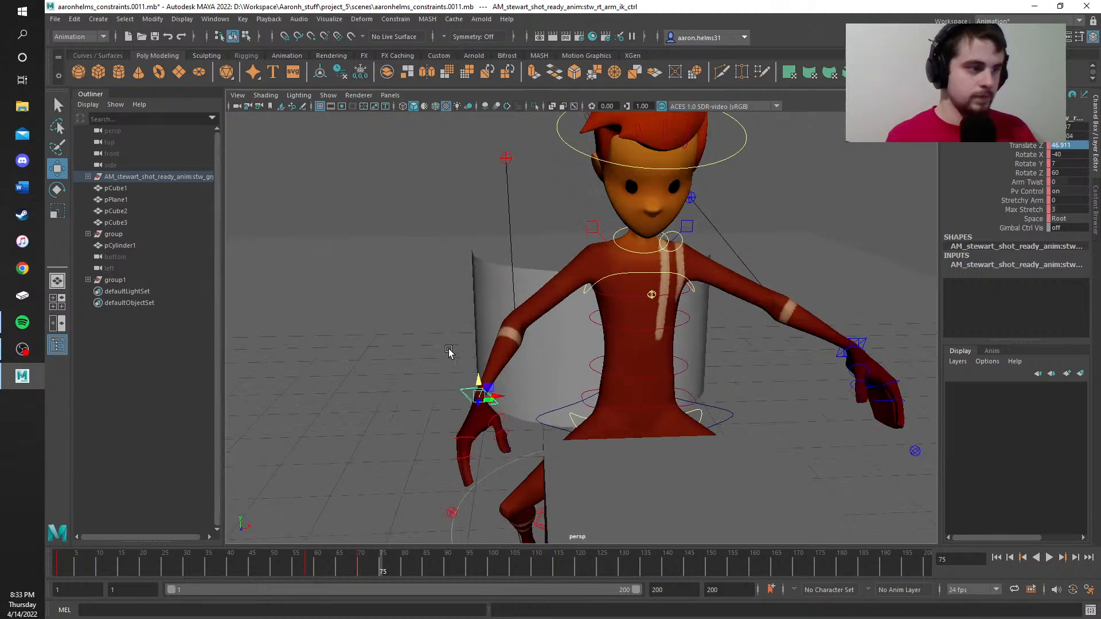
pyautogui.keyDown('alt'); pyautogui.moveTo(450, 353); pyautogui.dragTo(624, 376, button='middle'); pyautogui.keyUp('alt')
pyautogui.keyDown('alt'); pyautogui.moveTo(624, 376); pyautogui.dragTo(560, 310); pyautogui.keyUp('alt')
pyautogui.scroll(5, 545, 305)
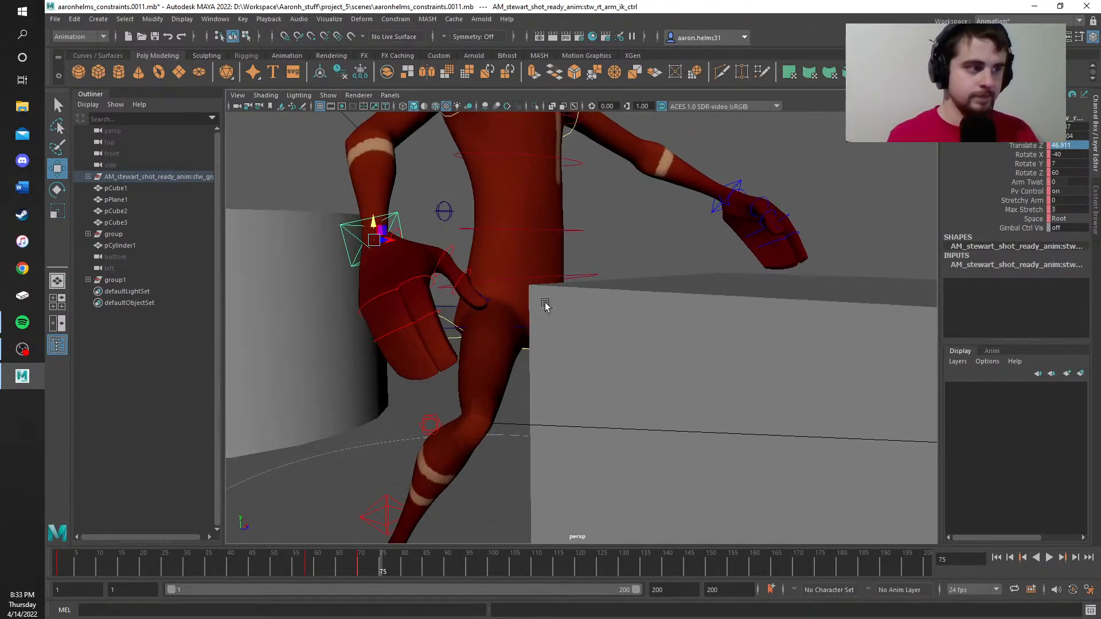
pyautogui.keyDown('alt'); pyautogui.moveTo(528, 277); pyautogui.dragTo(590, 295); pyautogui.keyUp('alt')
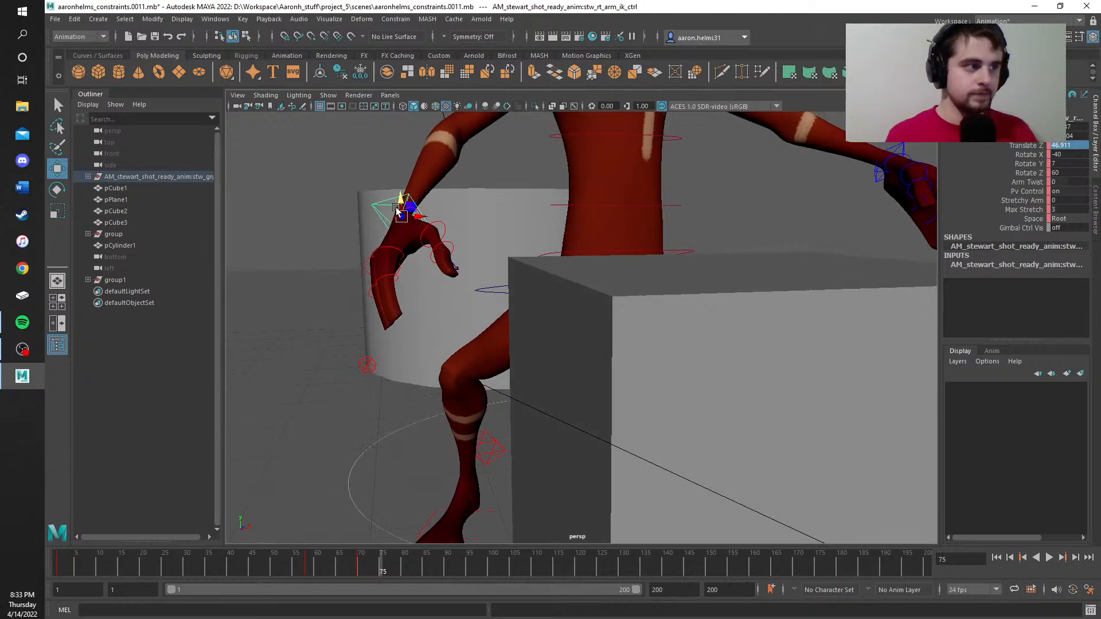
pyautogui.moveTo(405, 198)
pyautogui.mouseDown()
pyautogui.moveTo(416, 234)
pyautogui.moveTo(428, 218)
pyautogui.moveTo(413, 237)
pyautogui.moveTo(423, 237)
pyautogui.moveTo(382, 229)
pyautogui.moveTo(413, 206)
pyautogui.moveTo(404, 195)
pyautogui.mouseUp()
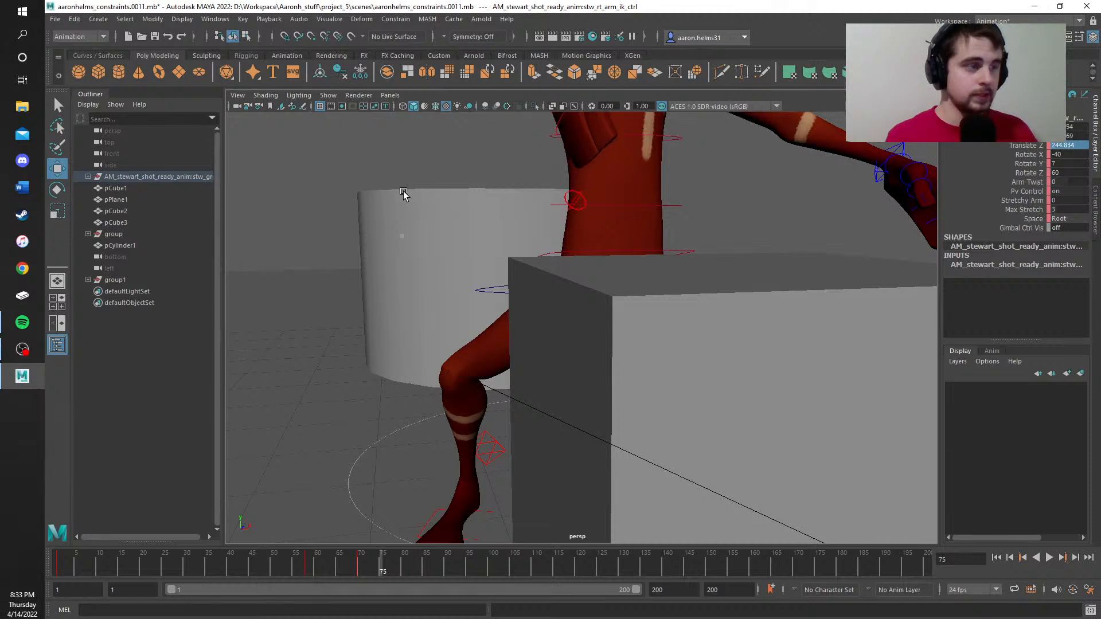
pyautogui.hotkey('ctrl', 'z')
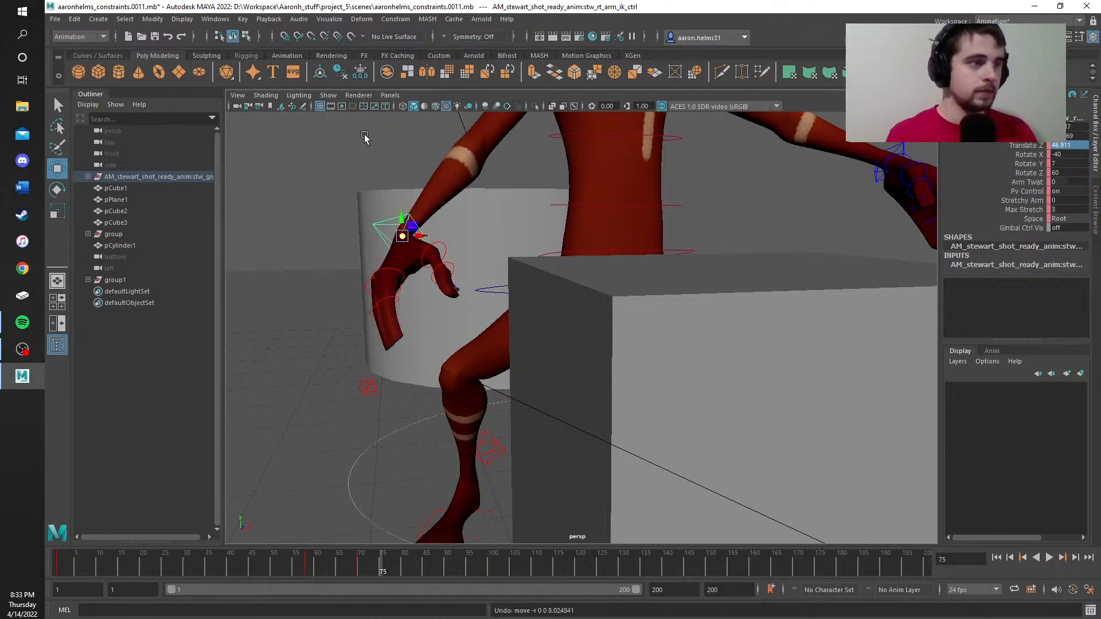
pyautogui.keyDown('alt'); pyautogui.moveTo(378, 235); pyautogui.dragTo(258, 229); pyautogui.keyUp('alt')
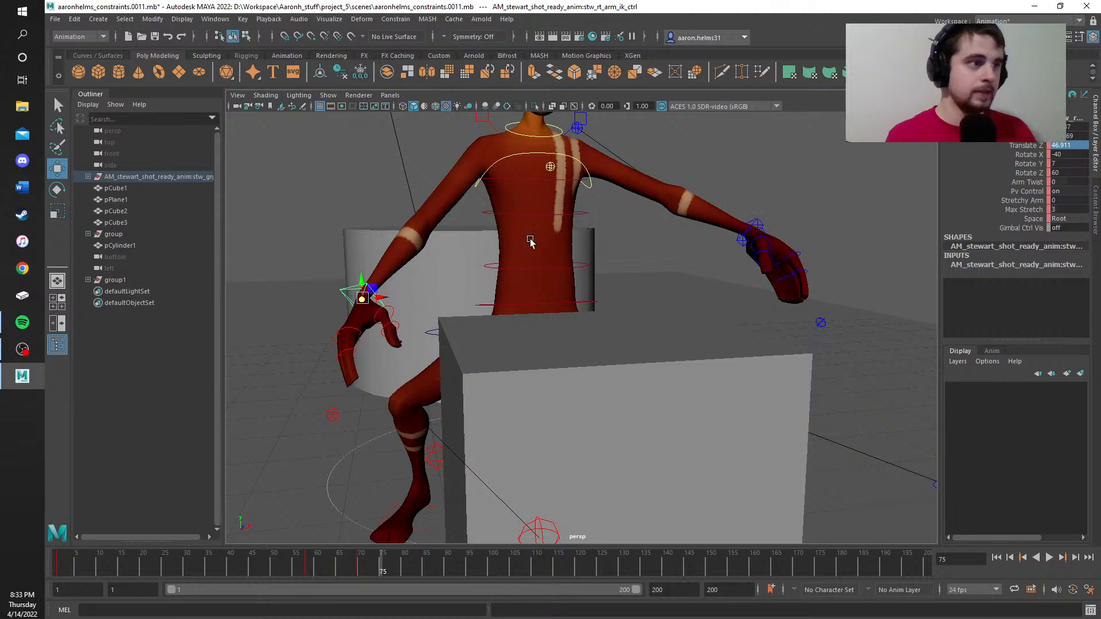
pyautogui.hotkey('ctrl', 'z')
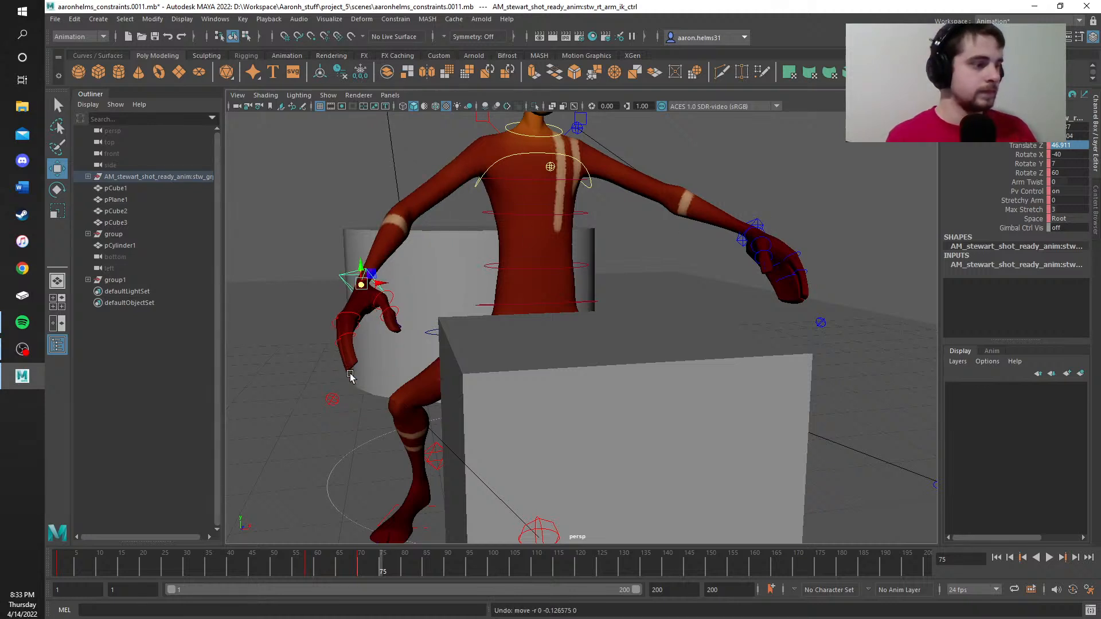
# Step: Cut the key at frame 95 from the lower spine FK control
pyautogui.moveTo(369, 571); pyautogui.dragTo(405, 570)
pyautogui.keyDown('alt'); pyautogui.moveTo(358, 325); pyautogui.dragTo(512, 472); pyautogui.keyUp('alt')
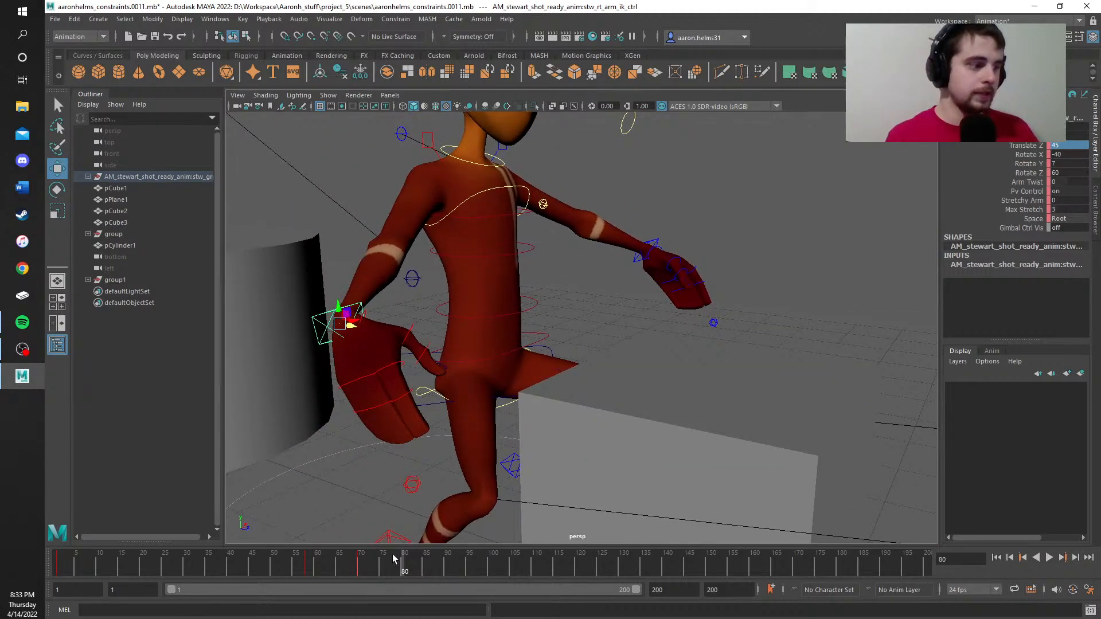
pyautogui.click(477, 356)
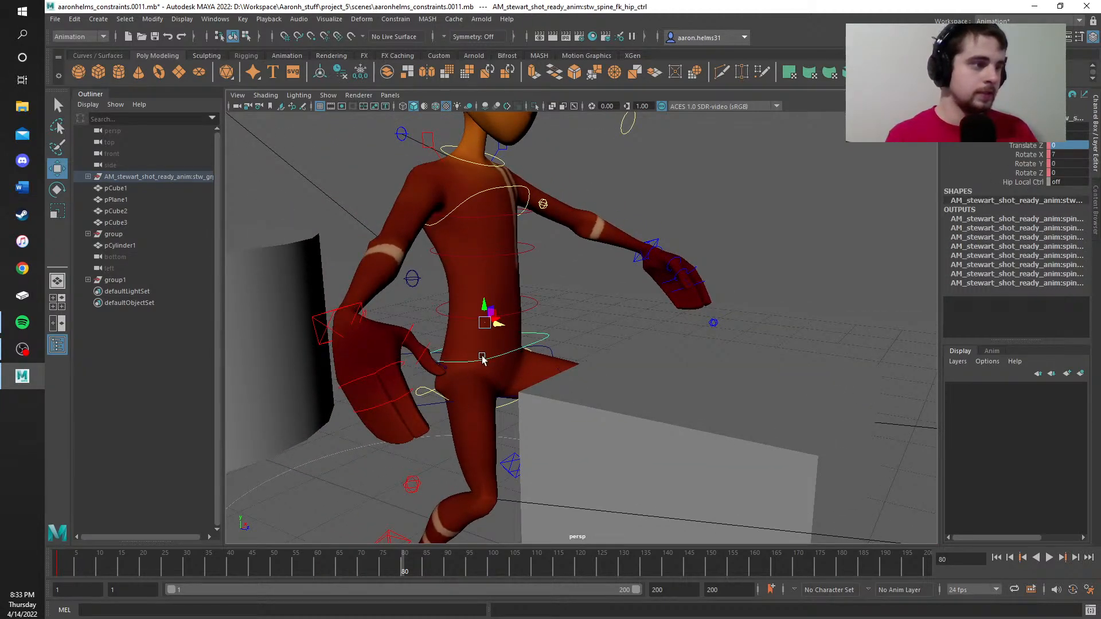
pyautogui.click(464, 322)
pyautogui.click(462, 318)
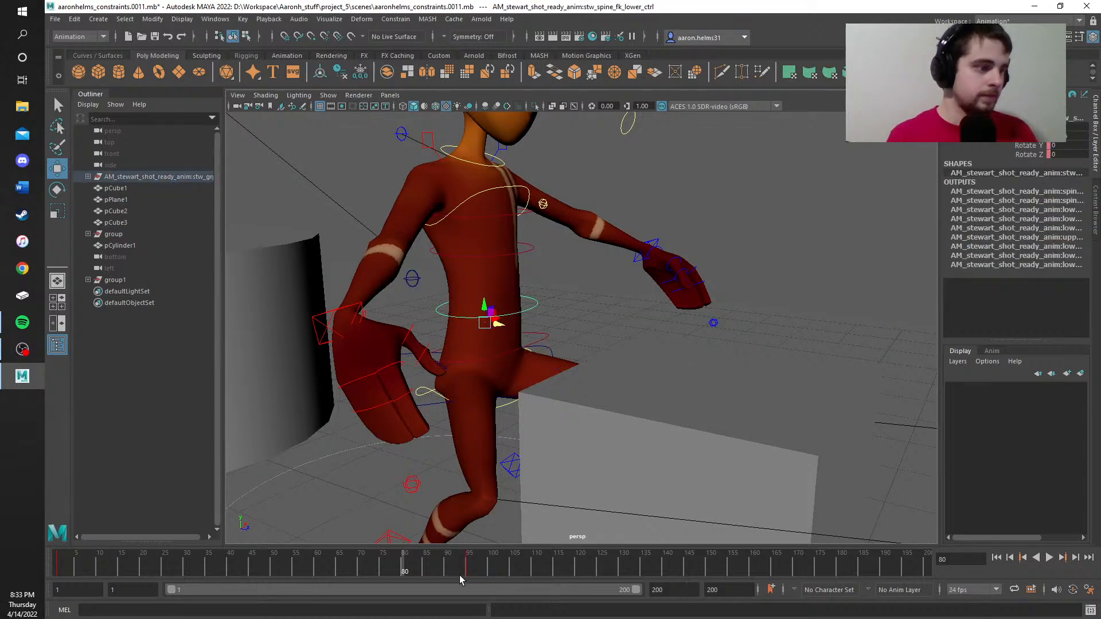
pyautogui.moveTo(419, 566); pyautogui.dragTo(305, 573)
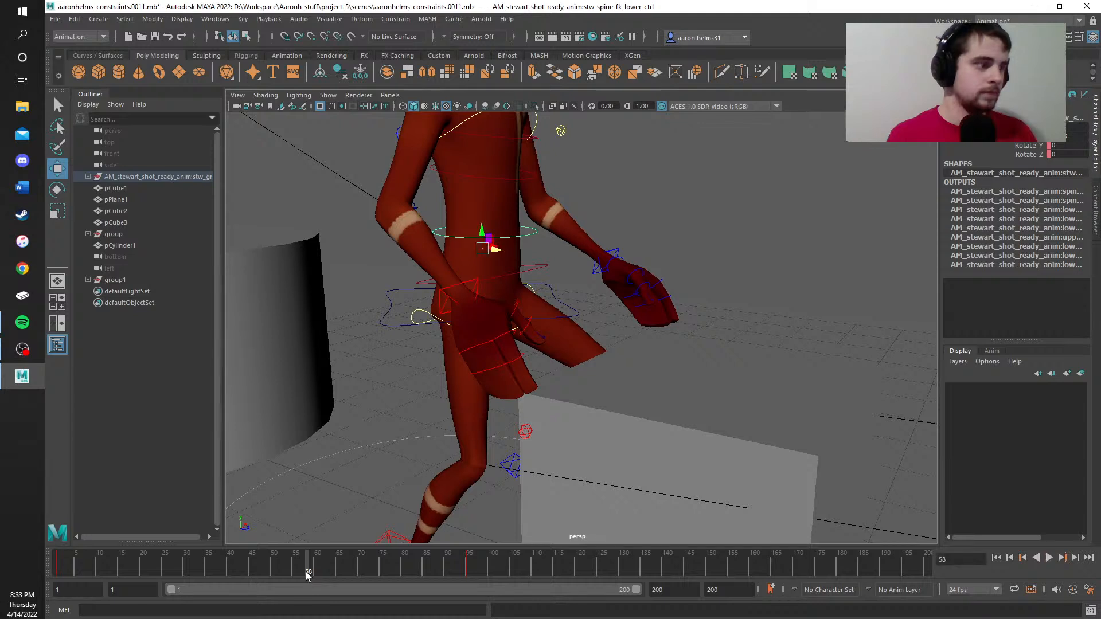
pyautogui.click(469, 564)
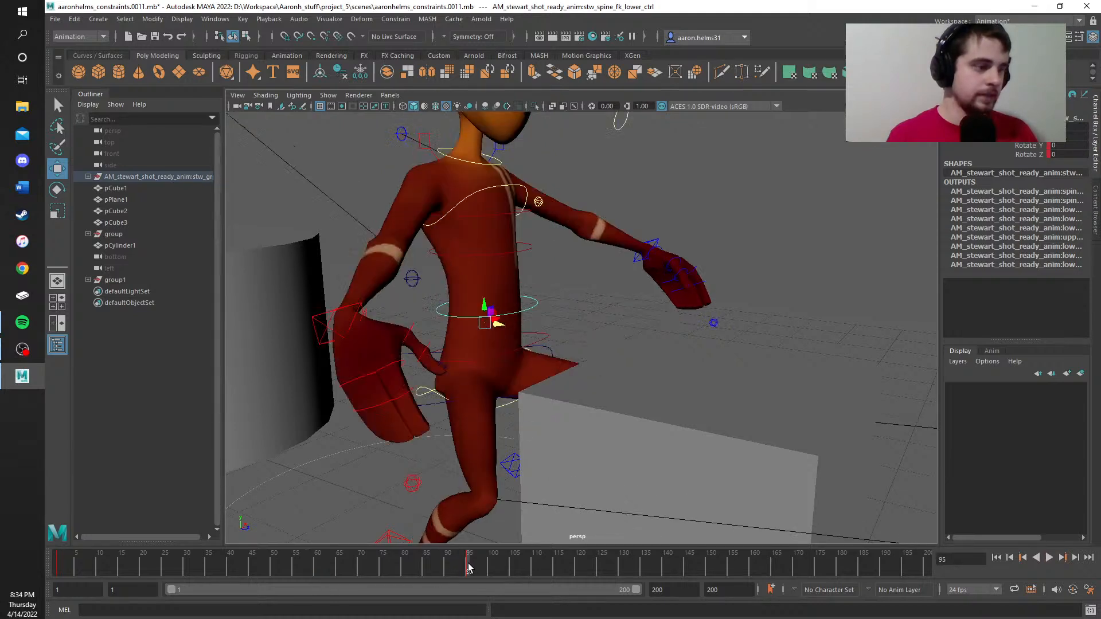
pyautogui.rightClick(469, 564)
pyautogui.click(489, 349)
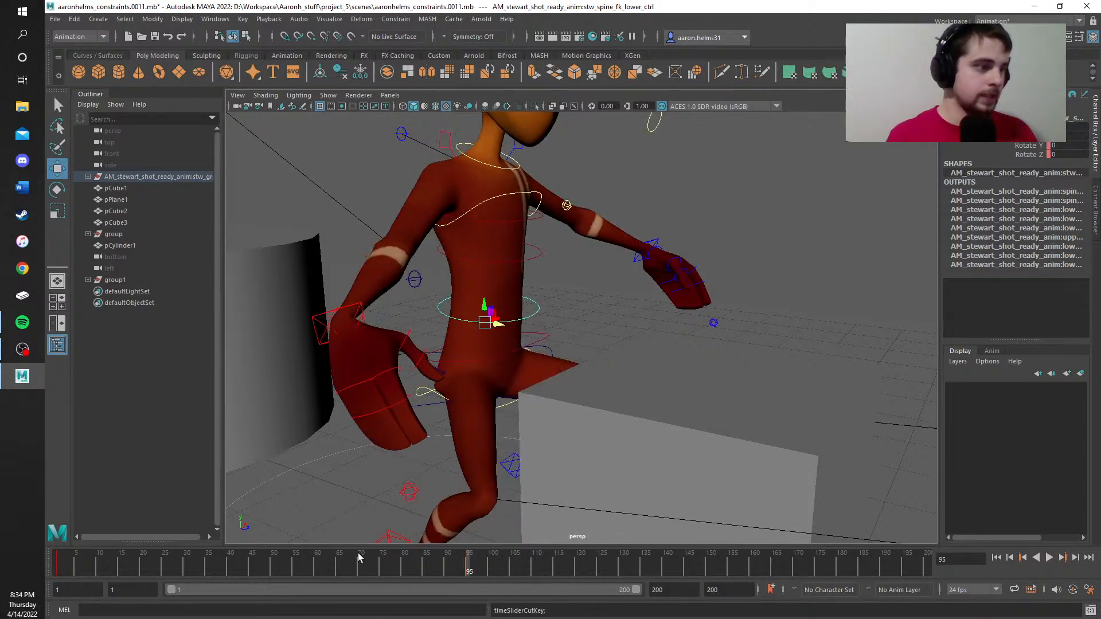
# Step: Paste the cut lower spine key at frame 58
pyautogui.moveTo(304, 572); pyautogui.dragTo(308, 573)
pyautogui.rightClick(309, 573)
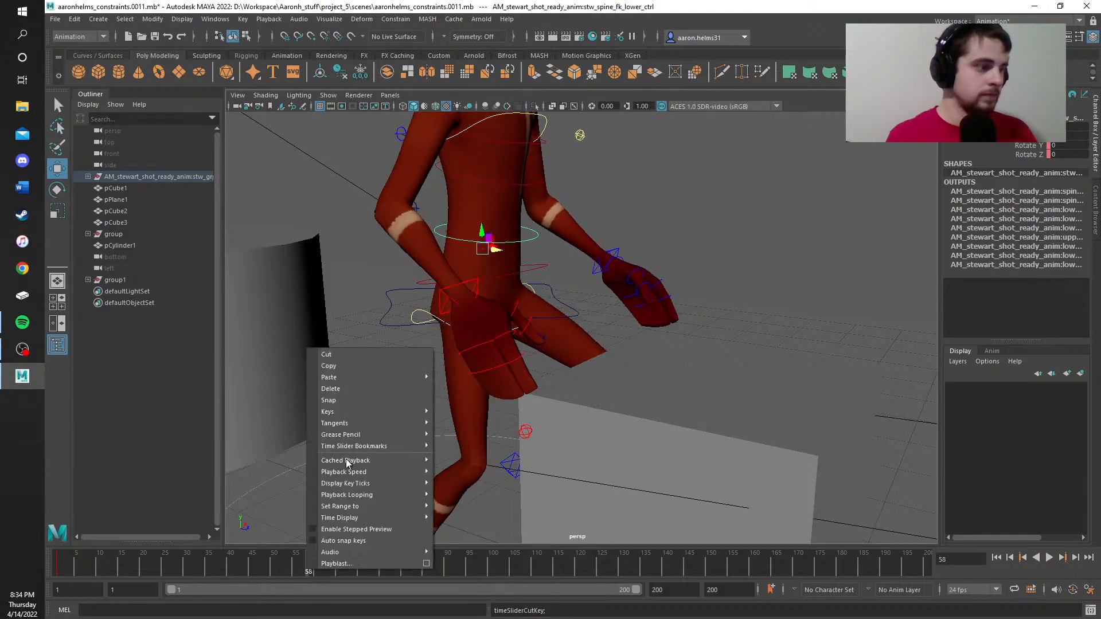
pyautogui.moveTo(344, 377)
pyautogui.click(451, 380)
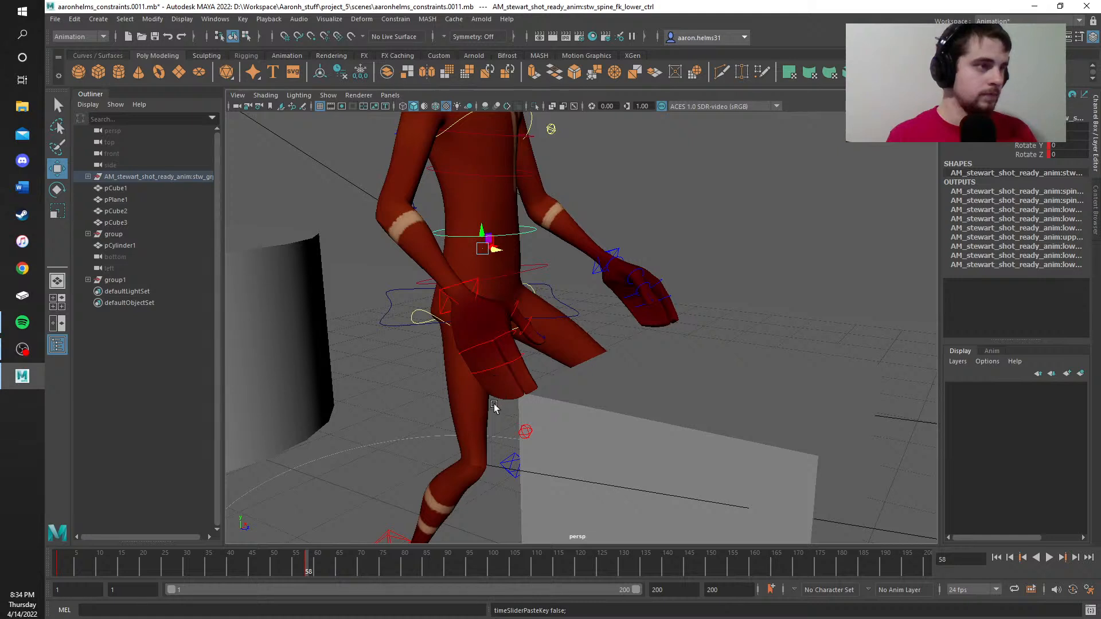
# Step: Play back the motion briefly and key the lower spine FK control at frame 65
pyautogui.hotkey('alt', 'v')
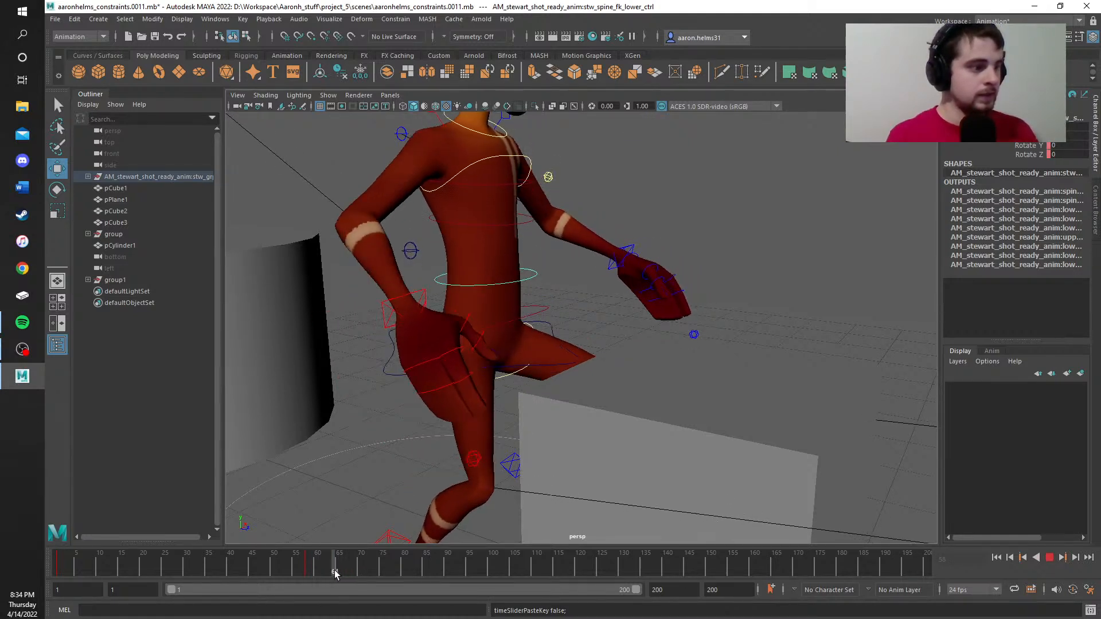
pyautogui.click(339, 572)
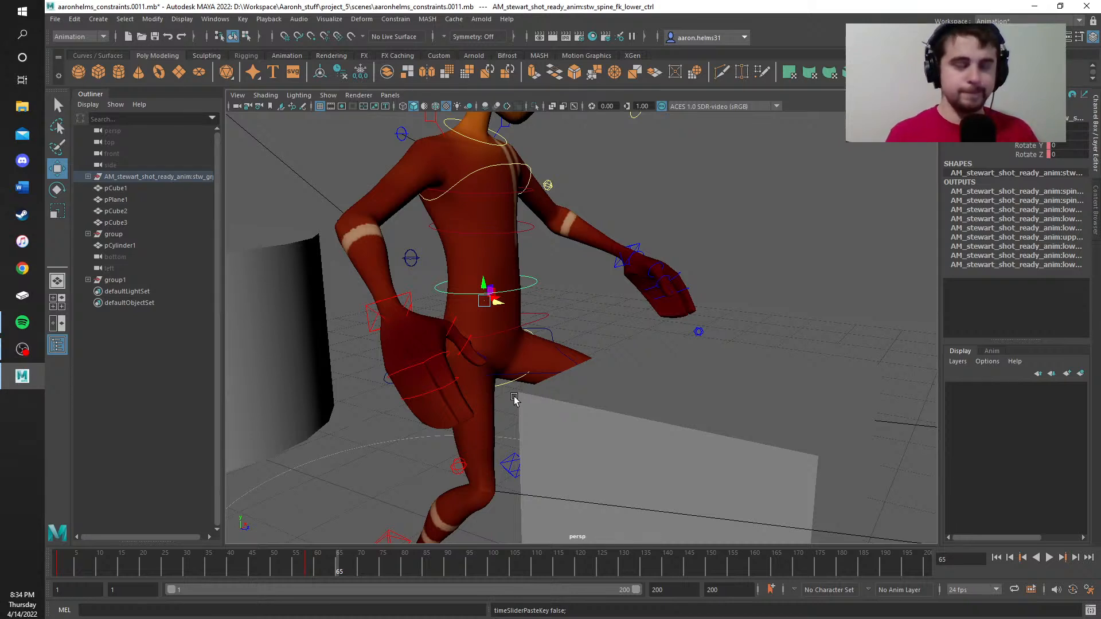
pyautogui.press('s')
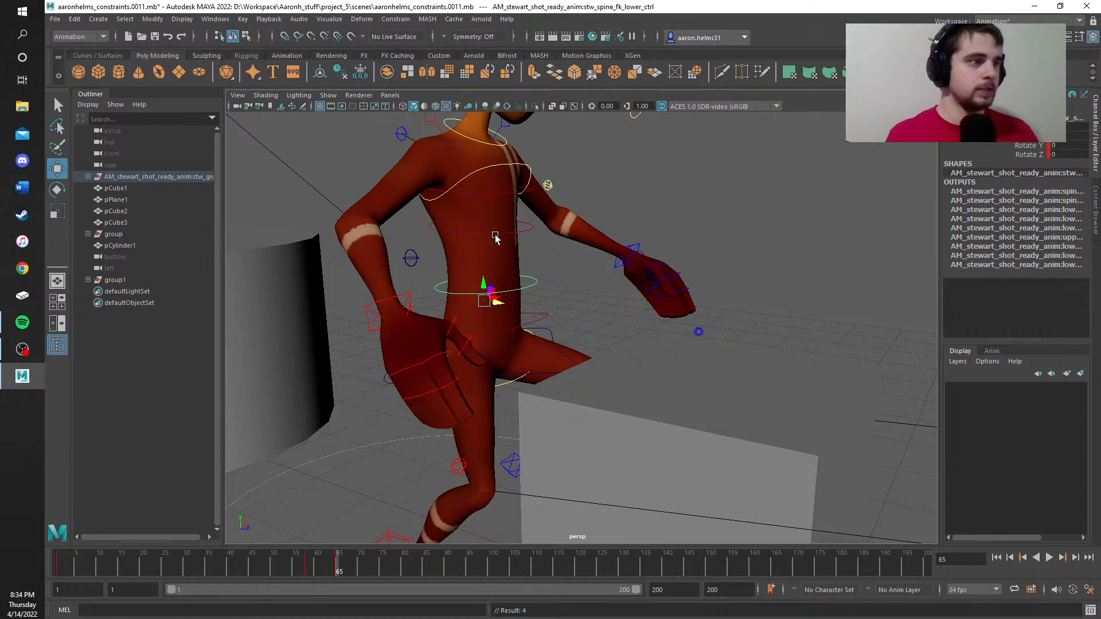
# Step: Key the upper spine FK control at frame 65 and rotate it to bend the chest forward
pyautogui.click(487, 193)
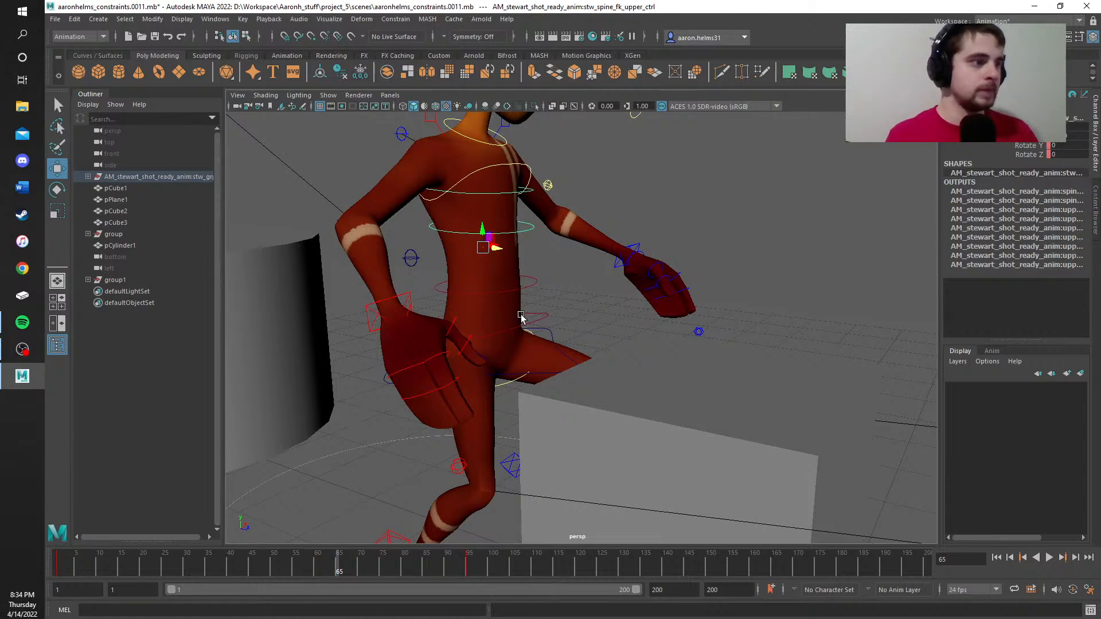
pyautogui.press('s')
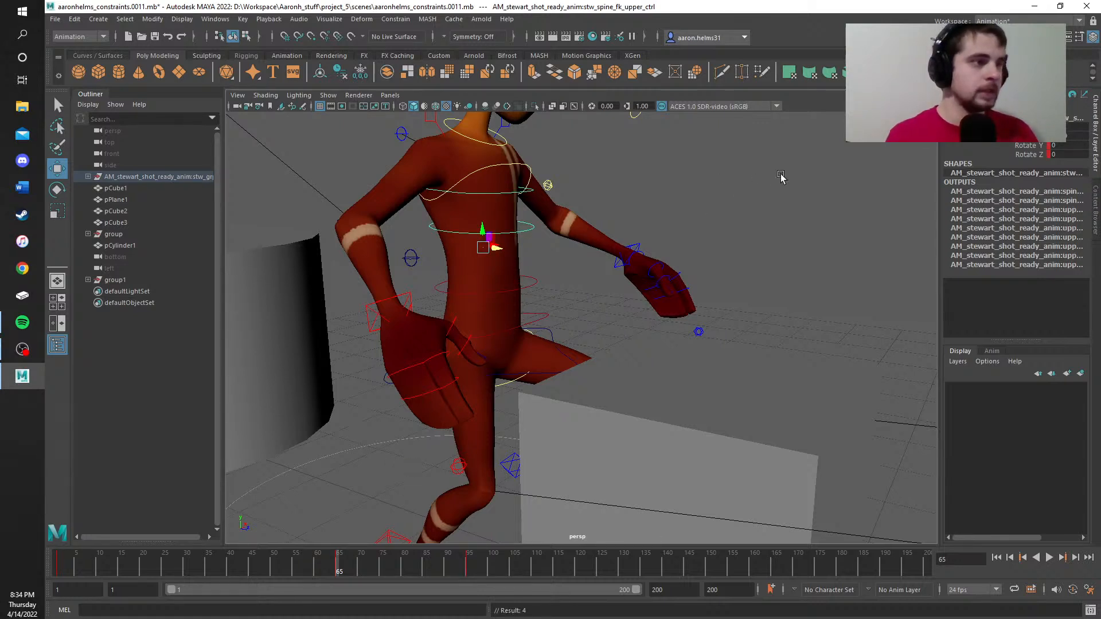
pyautogui.moveTo(688, 229); pyautogui.dragTo(763, 229, button='middle')
pyautogui.moveTo(428, 310); pyautogui.dragTo(477, 310, button='middle')
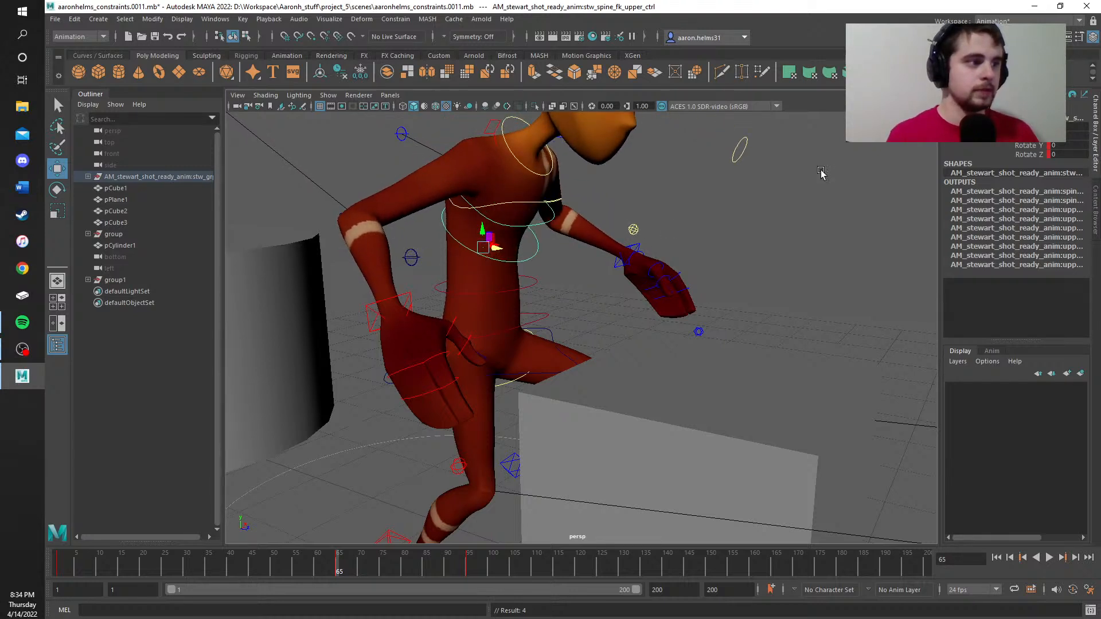
# Step: Rotate the lower spine FK control to lean the torso over the box at frame 65 and key it
pyautogui.click(489, 296)
pyautogui.click(516, 290)
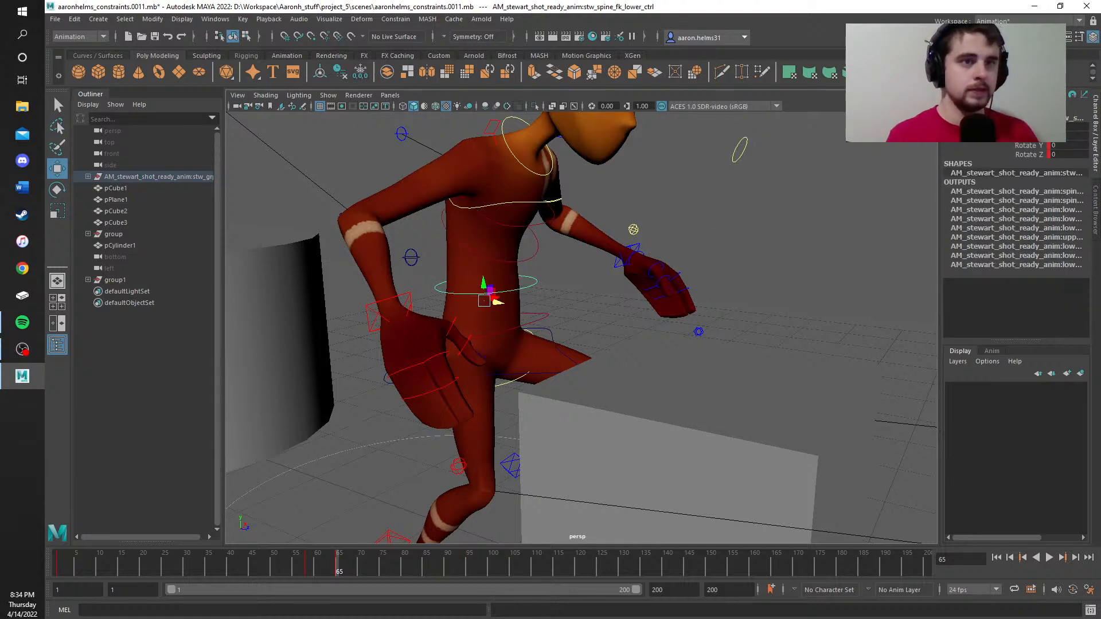
pyautogui.moveTo(516, 291); pyautogui.dragTo(651, 291, button='middle')
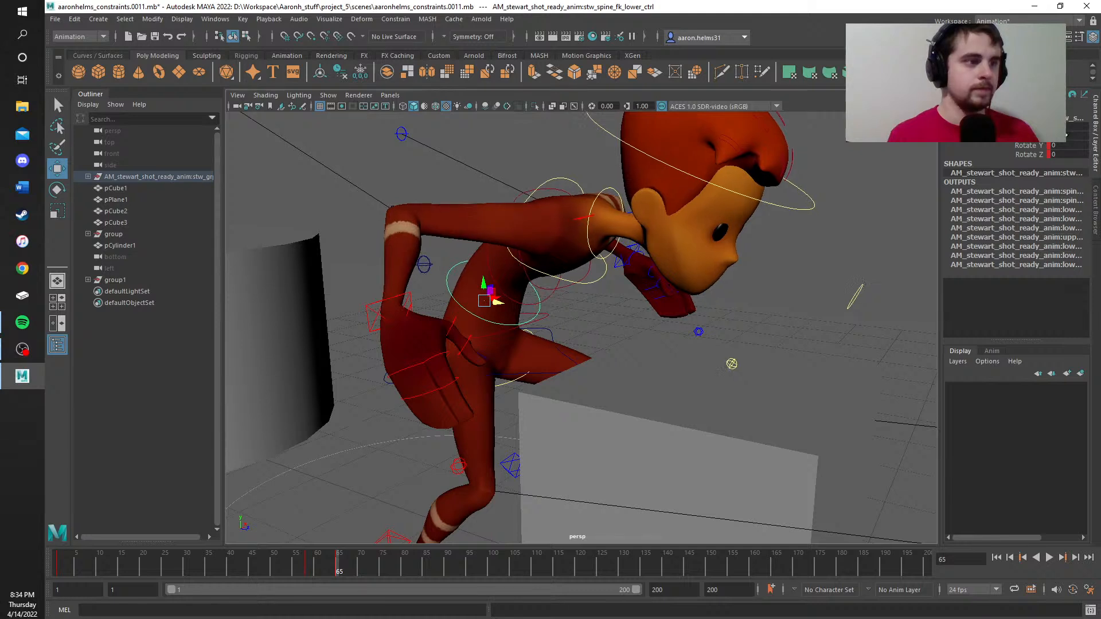
pyautogui.press('s')
pyautogui.moveTo(335, 209); pyautogui.dragTo(426, 206, button='middle')
pyautogui.keyDown('alt'); pyautogui.moveTo(396, 150); pyautogui.dragTo(475, 167, button='middle'); pyautogui.keyUp('alt')
pyautogui.click(545, 132)
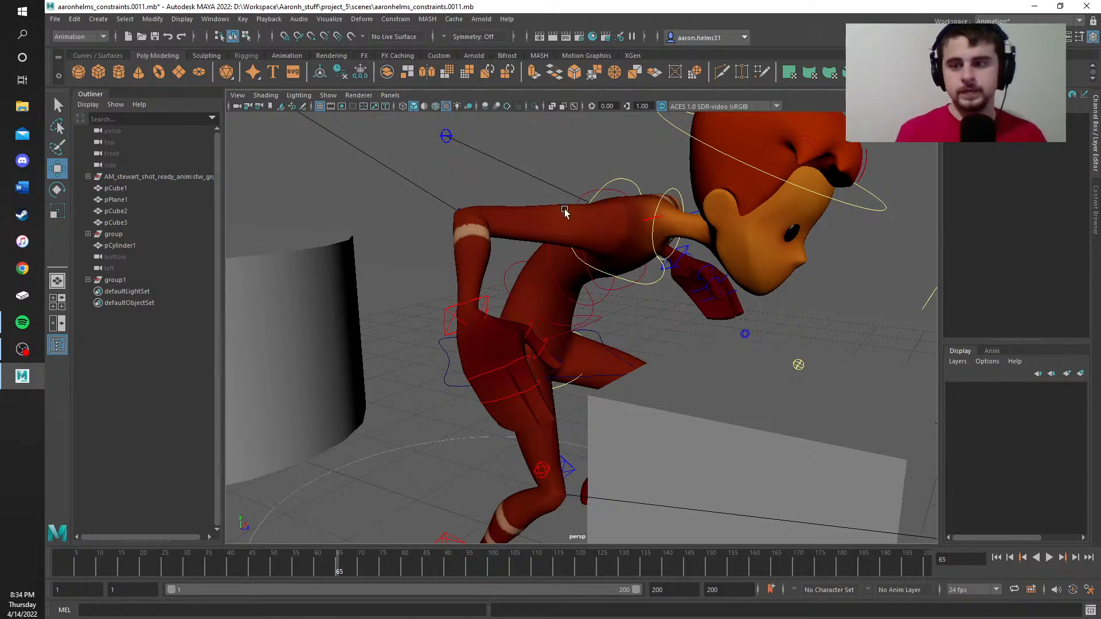
# Step: Set the neck control's Rotate X to 16 at frame 58 and key it
pyautogui.keyDown('alt'); pyautogui.moveTo(565, 162); pyautogui.dragTo(445, 178); pyautogui.keyUp('alt')
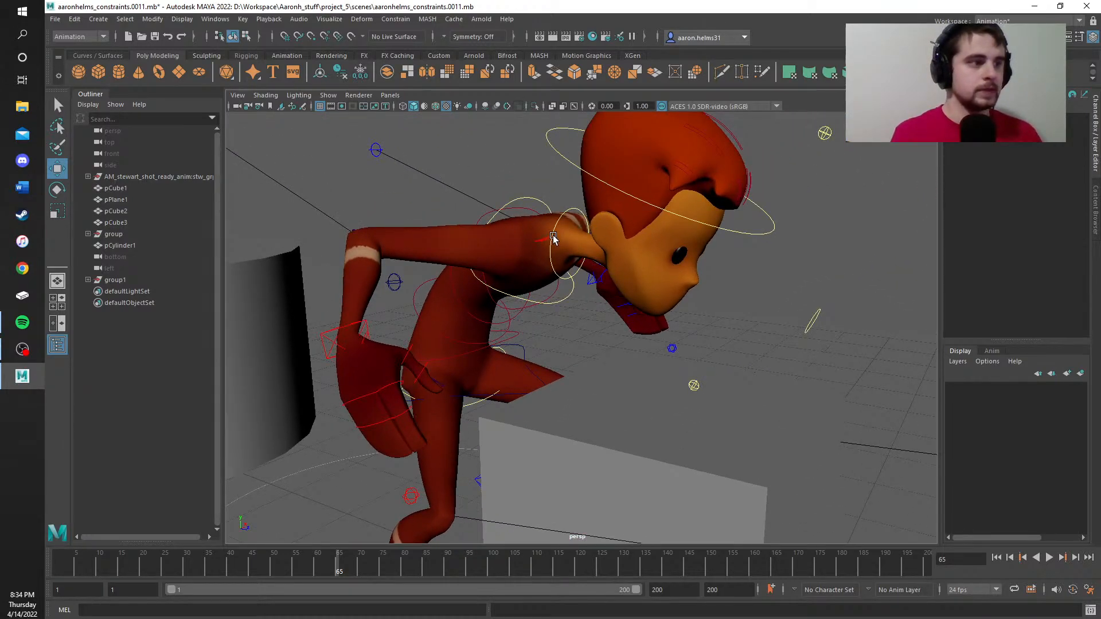
pyautogui.click(552, 235)
pyautogui.click(562, 225)
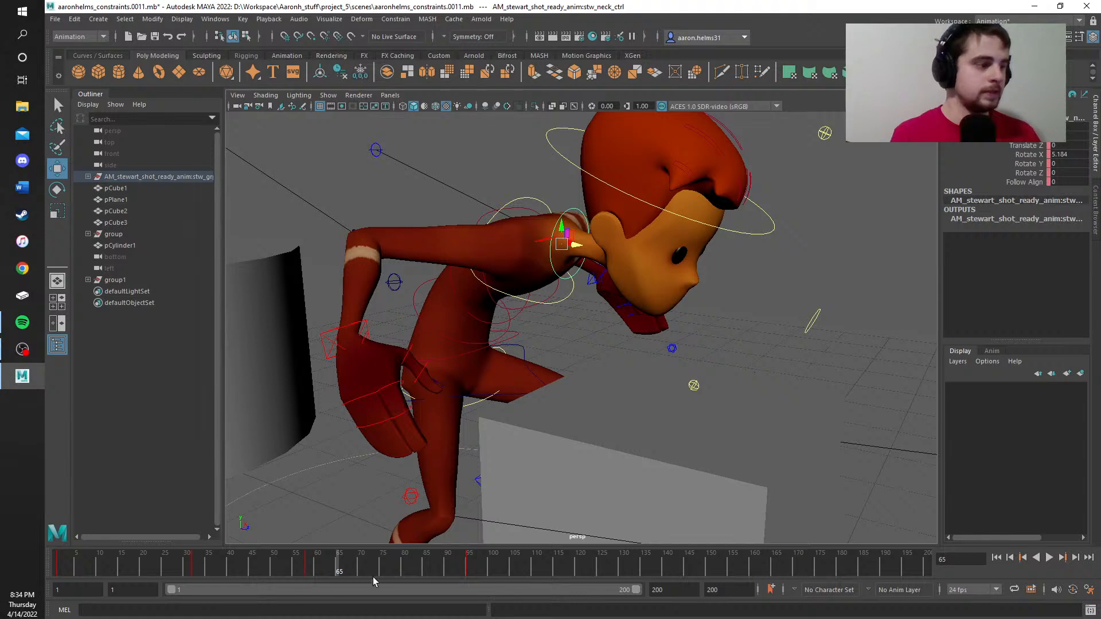
pyautogui.moveTo(337, 565); pyautogui.dragTo(304, 569)
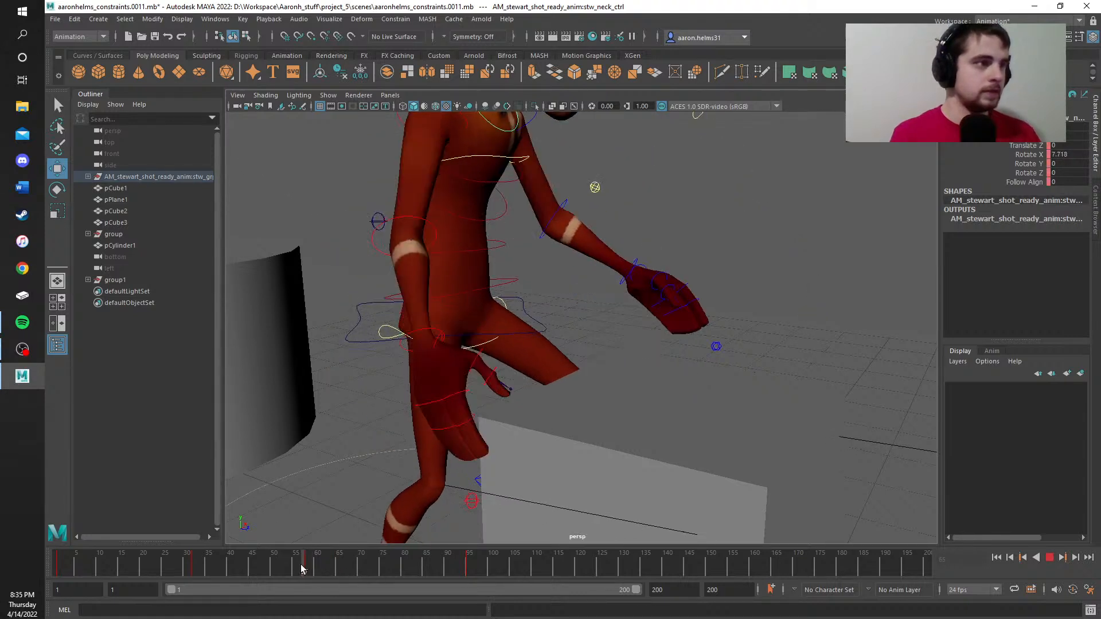
pyautogui.scroll(-6, 368, 469)
pyautogui.moveTo(369, 467)
pyautogui.keyDown('alt'); pyautogui.mouseDown(button='middle')
pyautogui.moveTo(363, 458)
pyautogui.moveTo(331, 476)
pyautogui.mouseUp(button='middle'); pyautogui.keyUp('alt')
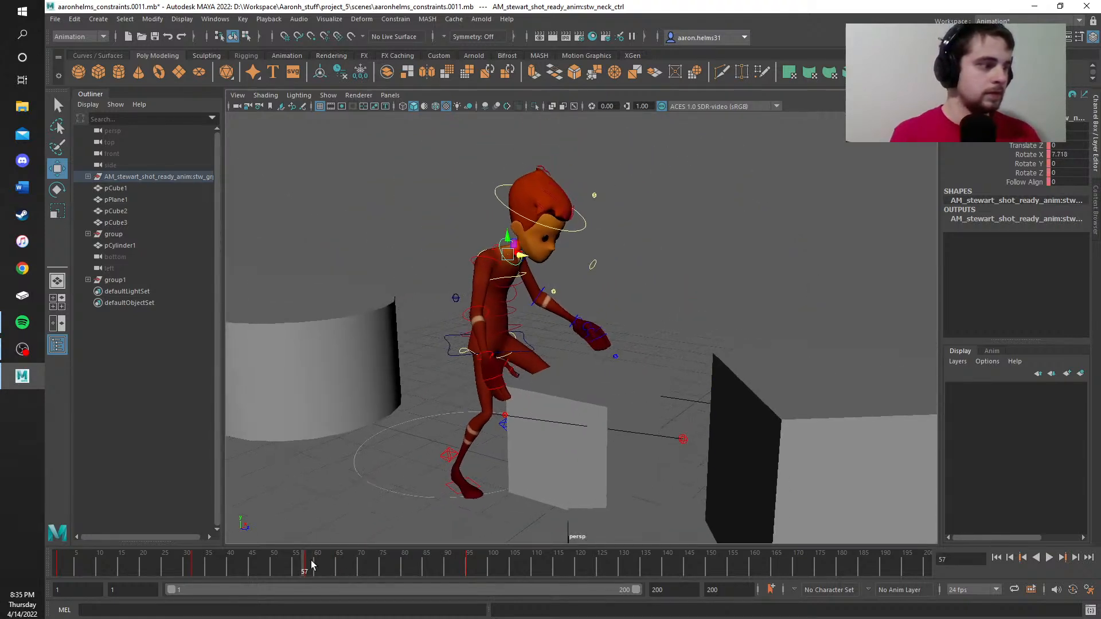
pyautogui.click(291, 570)
pyautogui.moveTo(290, 567)
pyautogui.mouseDown()
pyautogui.moveTo(187, 580)
pyautogui.moveTo(320, 579)
pyautogui.moveTo(305, 579)
pyautogui.mouseUp()
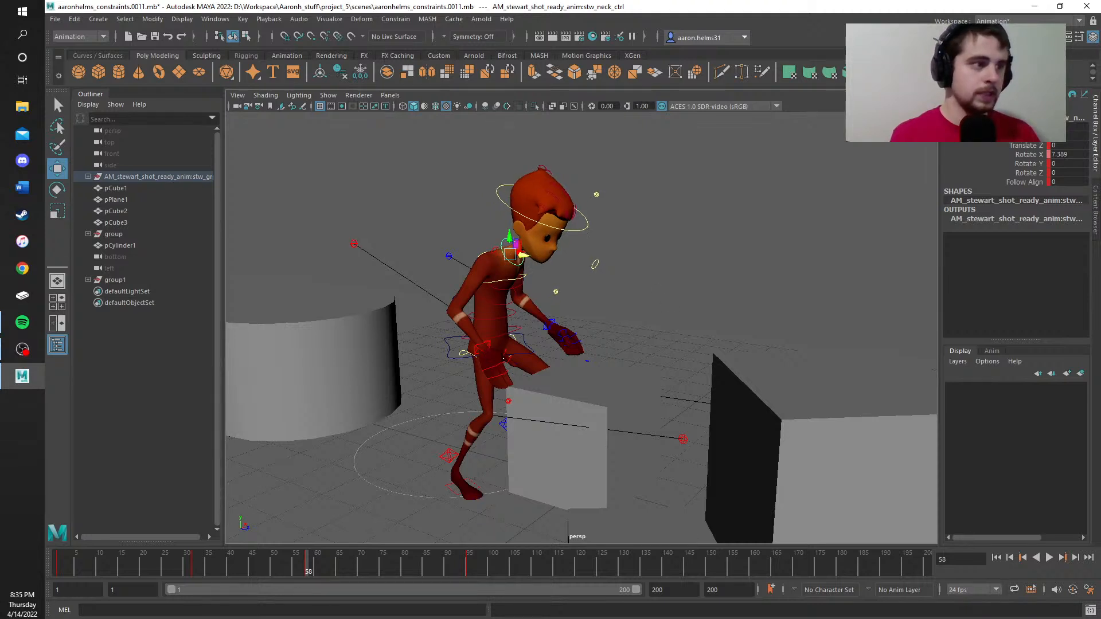
pyautogui.hotkey('ctrl', 'z')
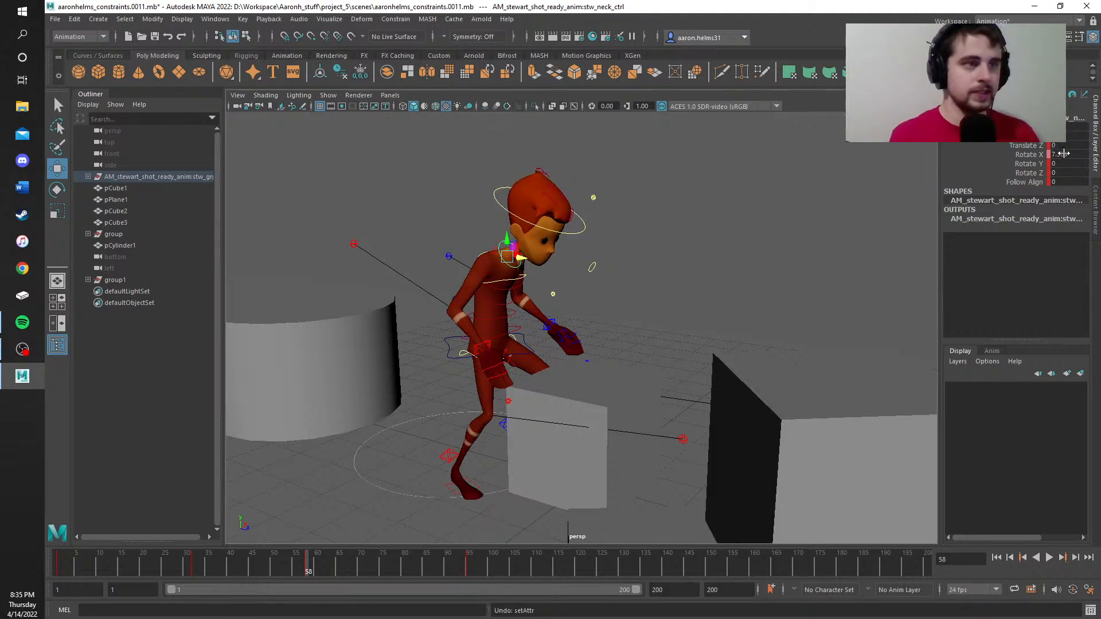
pyautogui.moveTo(631, 275); pyautogui.dragTo(645, 276, button='middle')
pyautogui.press('s')
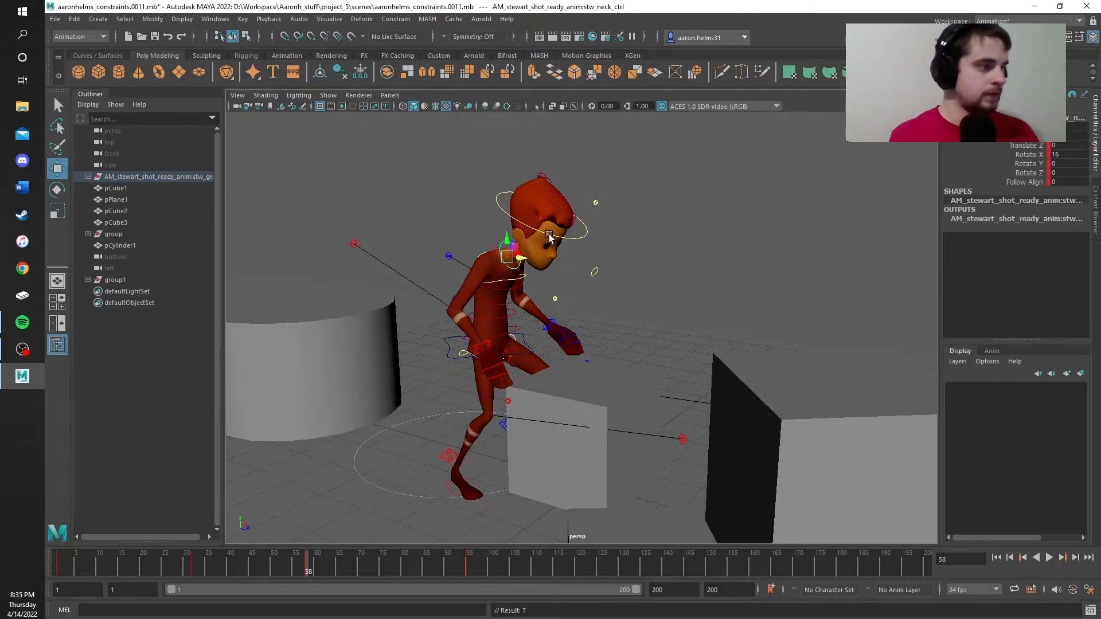
# Step: Set the head control's Rotate X to 50 at frame 58 and key it so the face tilts down
pyautogui.click(519, 224)
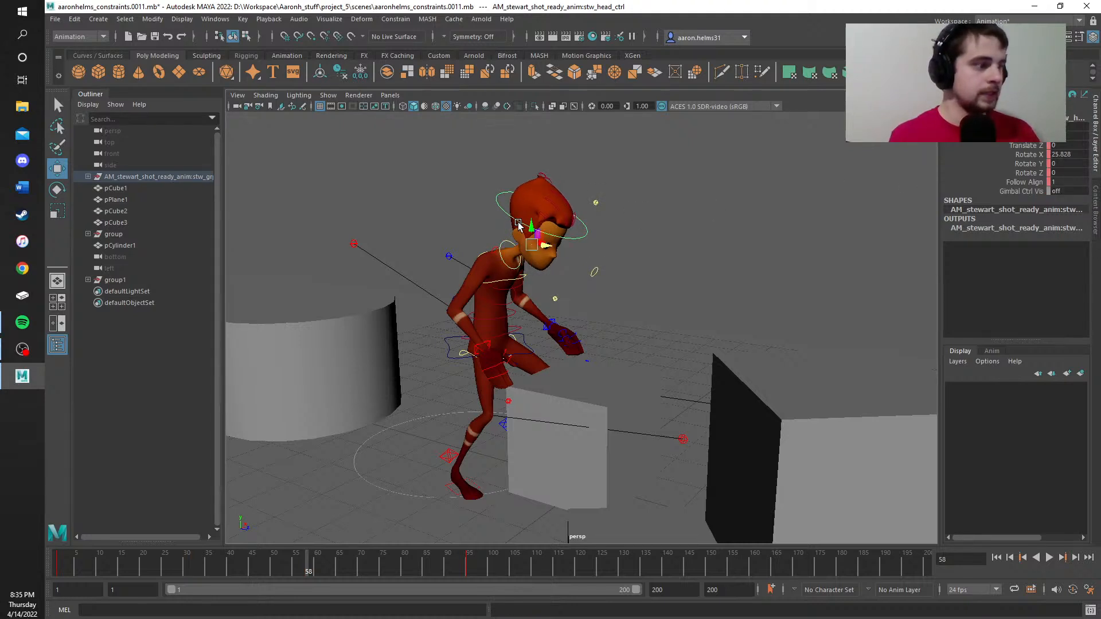
pyautogui.moveTo(307, 580)
pyautogui.mouseDown()
pyautogui.moveTo(188, 582)
pyautogui.moveTo(199, 568)
pyautogui.moveTo(292, 572)
pyautogui.mouseUp()
pyautogui.press('s')
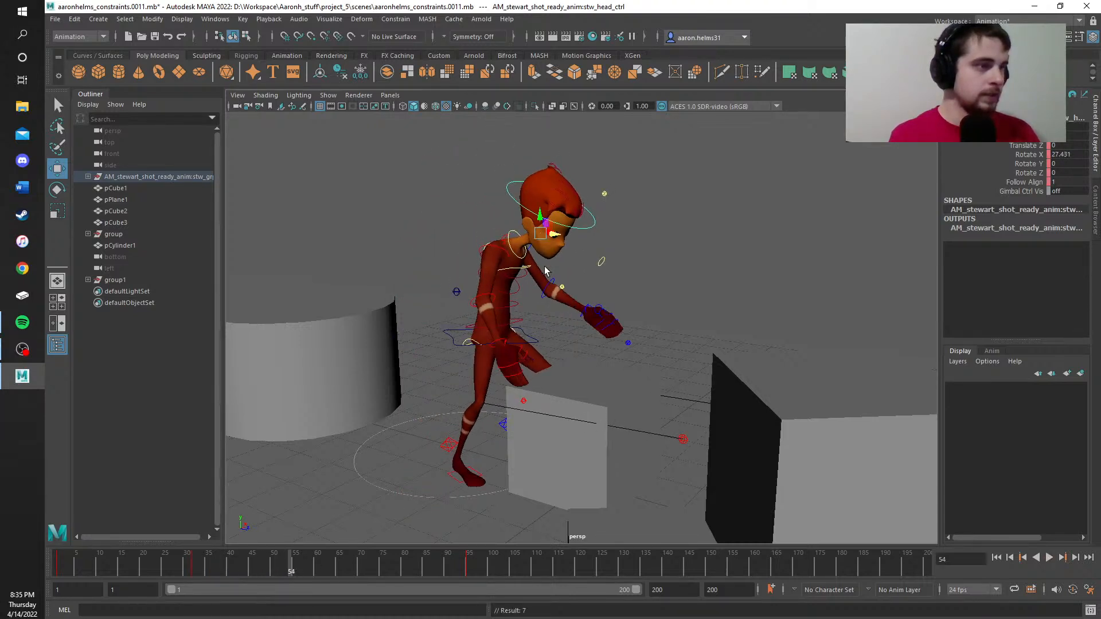
pyautogui.click(515, 246)
pyautogui.click(507, 246)
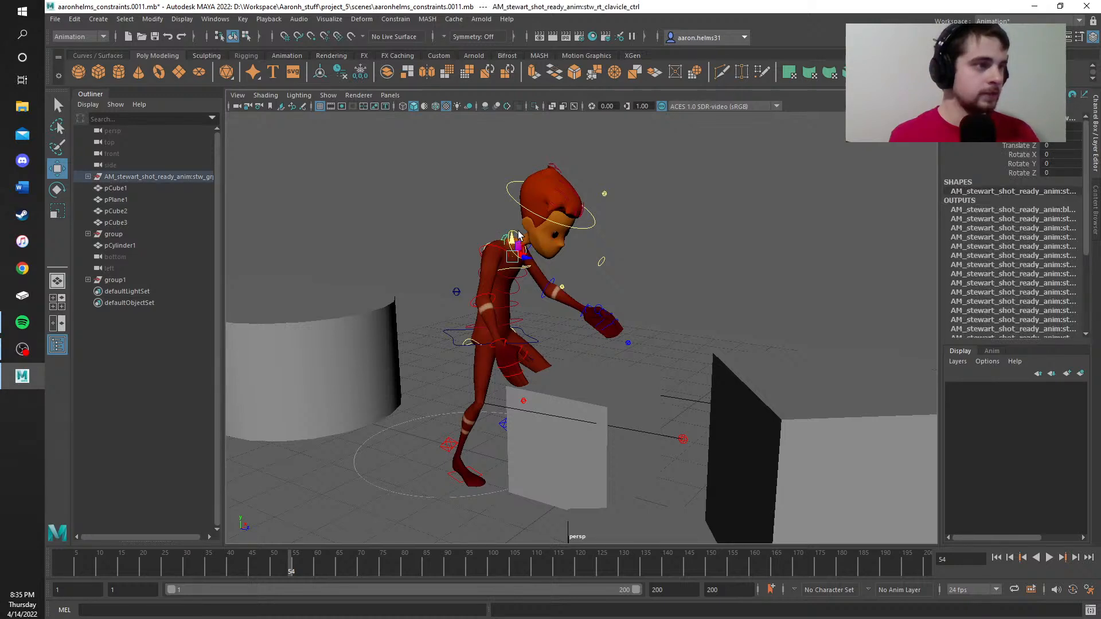
pyautogui.click(518, 236)
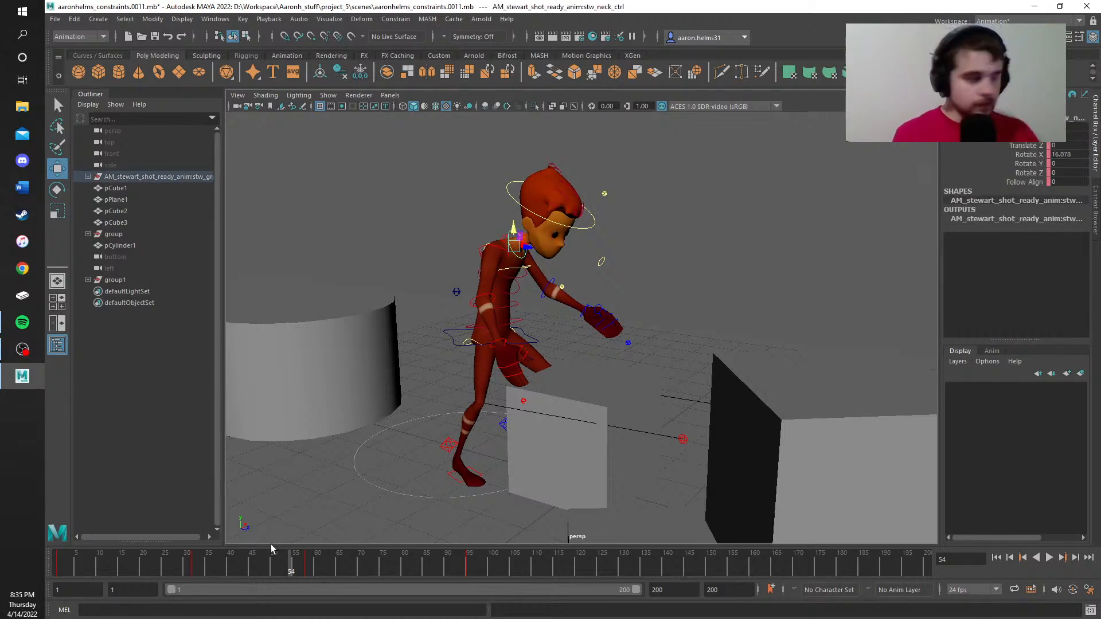
pyautogui.click(307, 567)
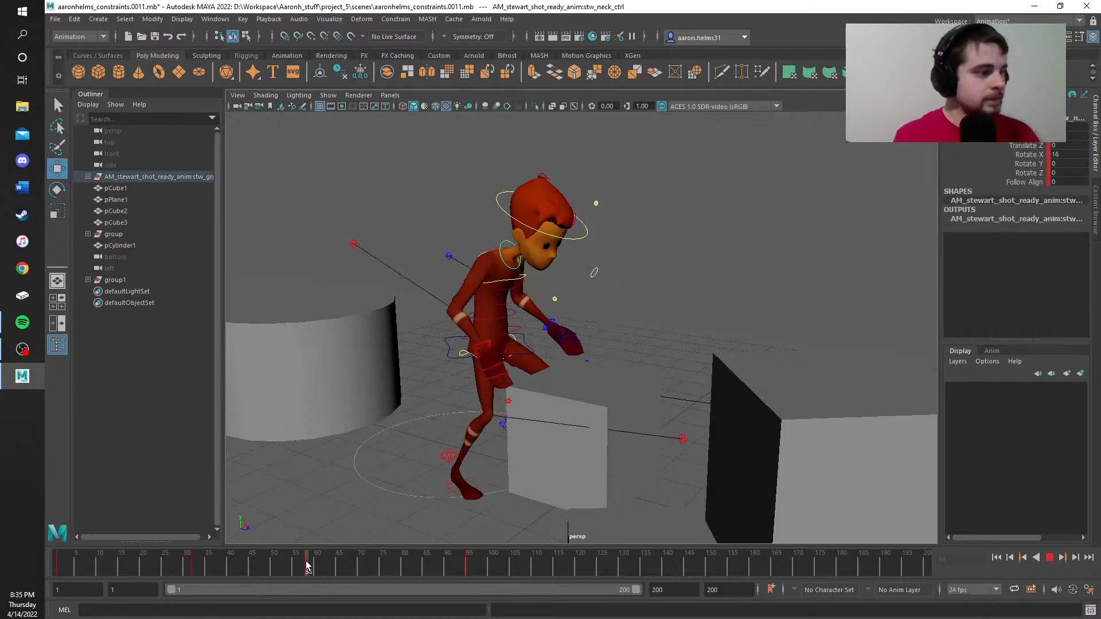
pyautogui.click(543, 236)
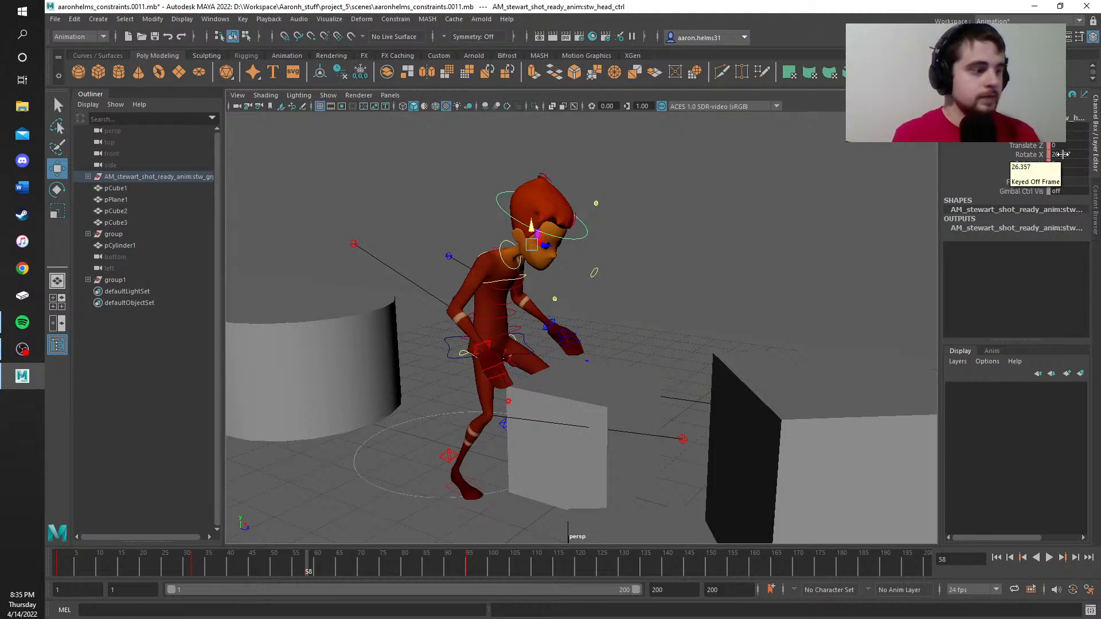
pyautogui.moveTo(1062, 154); pyautogui.dragTo(1080, 155)
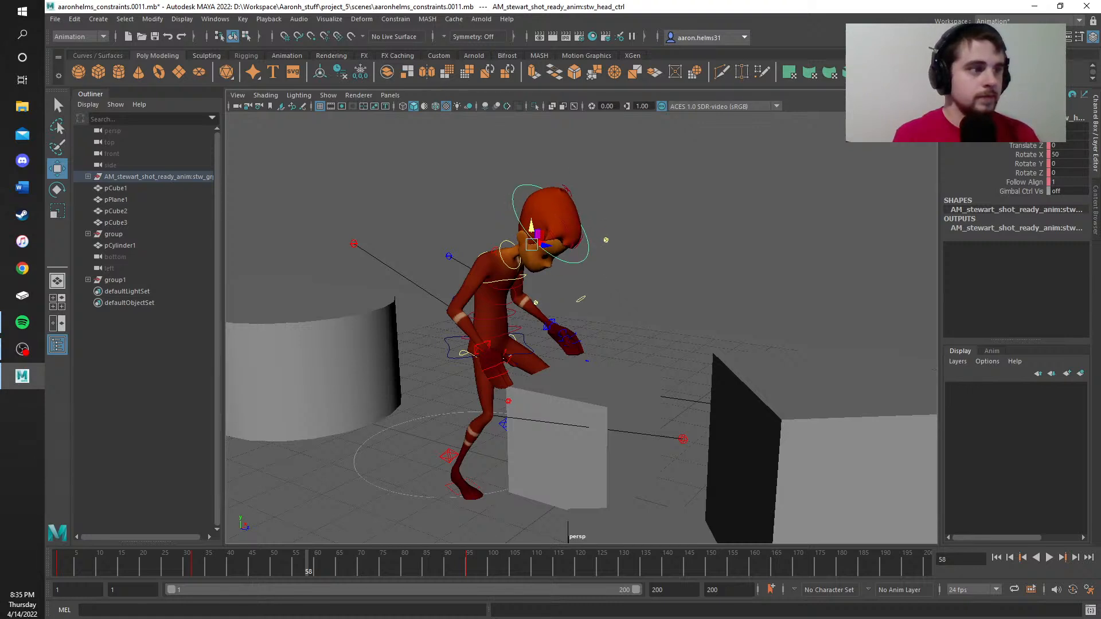
pyautogui.doubleClick(1063, 154)
pyautogui.write('5')
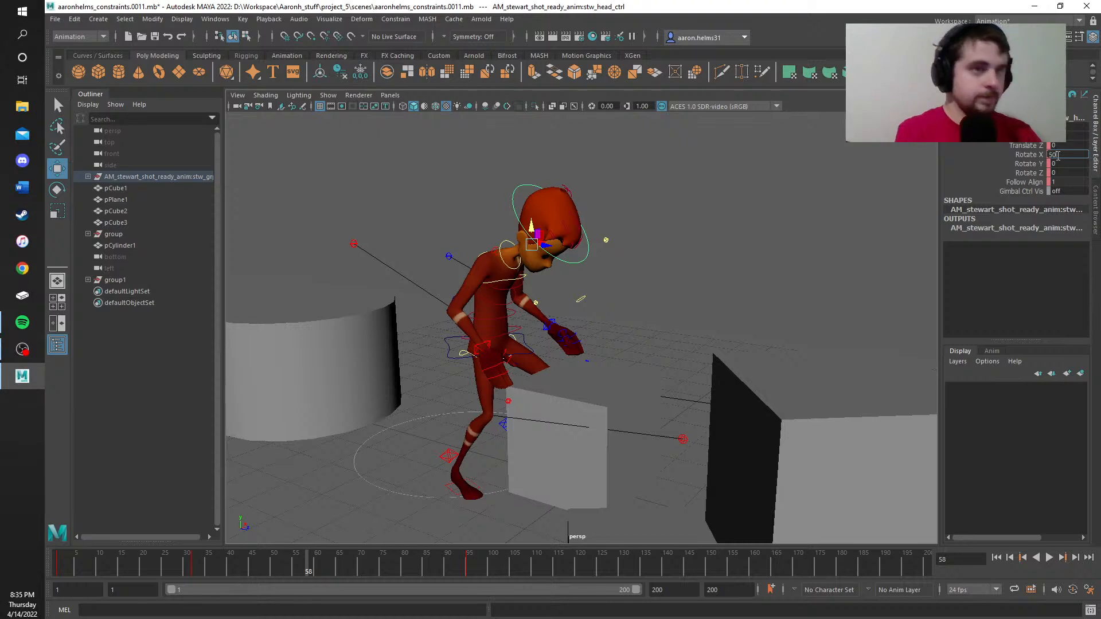
pyautogui.press('Return')
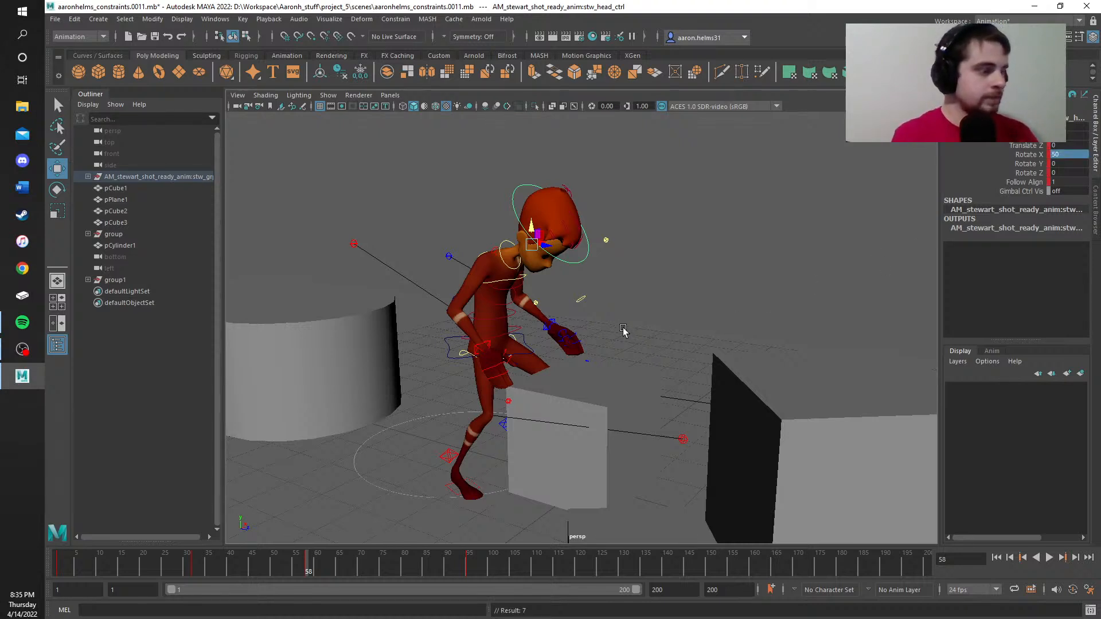
# Step: Play back the bending animation from frame 1 and stop it to review the head and neck motion
pyautogui.keyDown('alt'); pyautogui.moveTo(633, 281); pyautogui.dragTo(538, 460); pyautogui.keyUp('alt')
pyautogui.moveTo(286, 562); pyautogui.dragTo(231, 562)
pyautogui.doubleClick(231, 562)
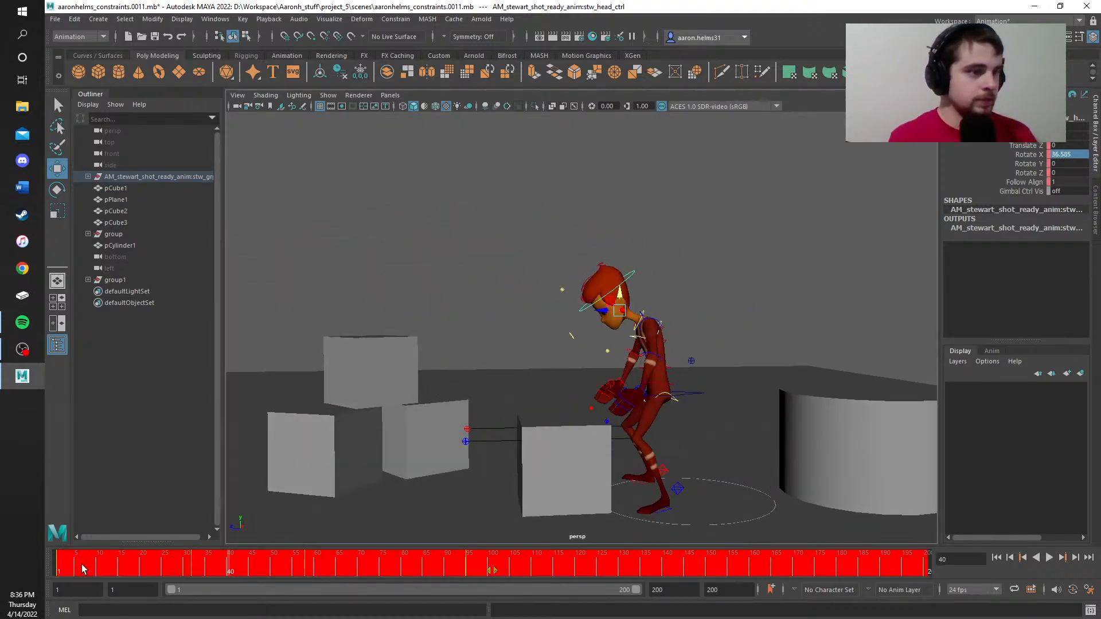
pyautogui.moveTo(165, 565); pyautogui.dragTo(49, 573)
pyautogui.hotkey('alt', 'v')
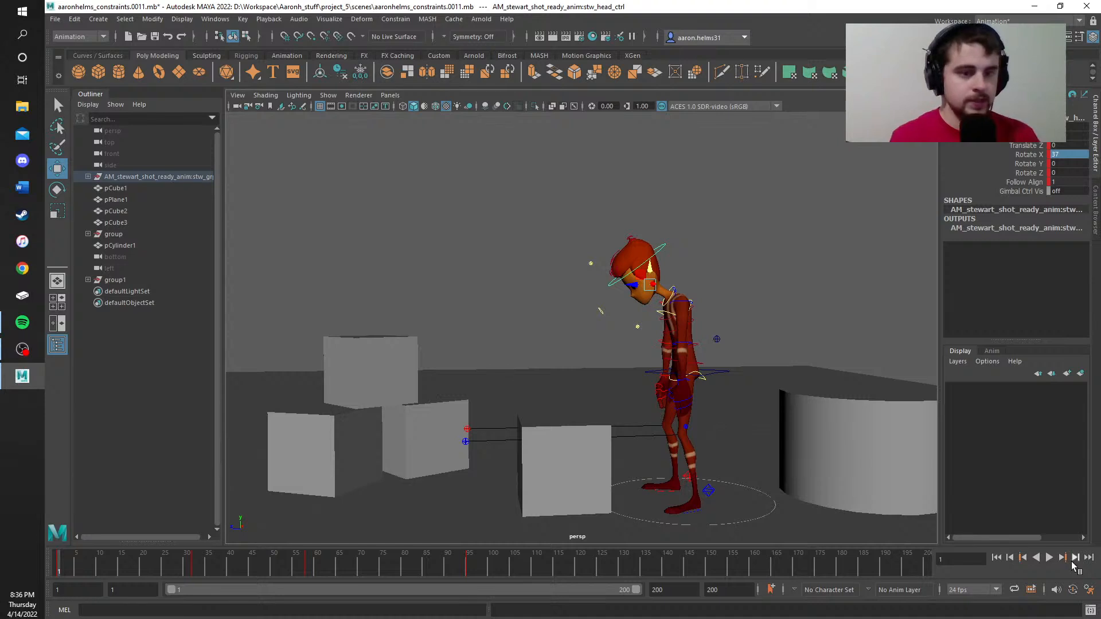
pyautogui.click(1048, 559)
pyautogui.click(1047, 559)
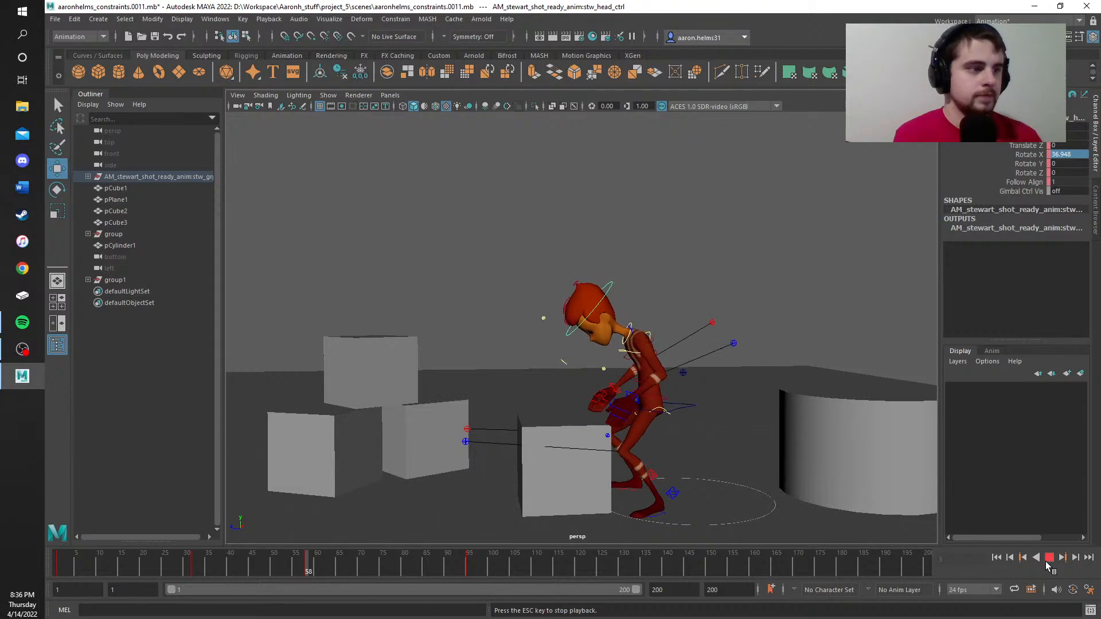
pyautogui.click(1046, 561)
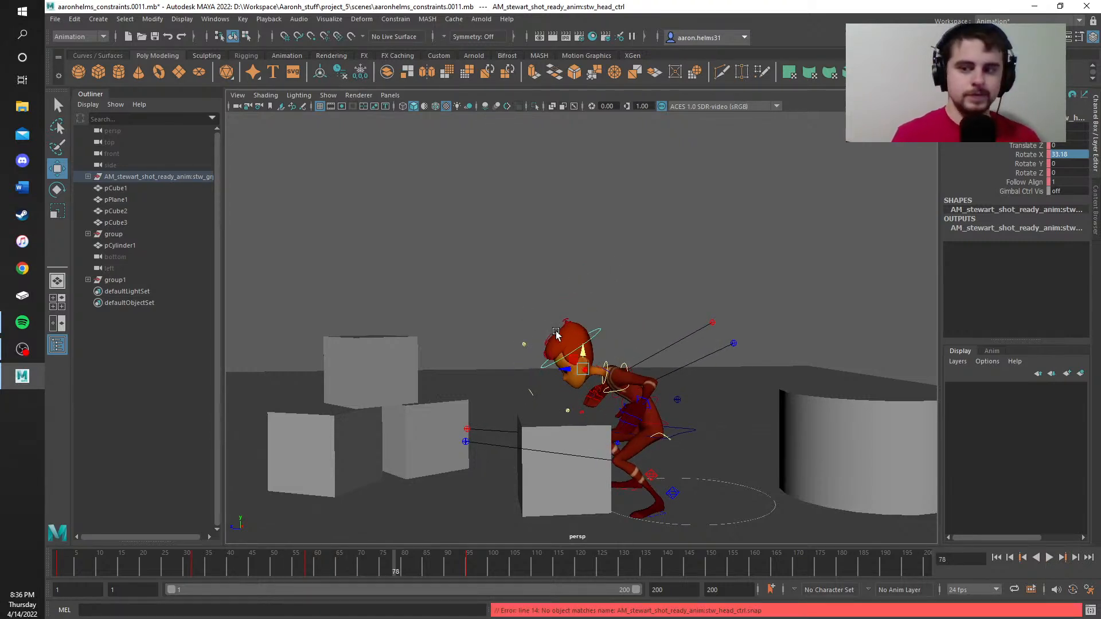
# Step: Rotate the left upper arm FK control at frame 57 to swing the left arm down and back toward the body
pyautogui.keyDown('alt'); pyautogui.moveTo(618, 301); pyautogui.dragTo(519, 293, button='middle'); pyautogui.keyUp('alt')
pyautogui.keyDown('alt'); pyautogui.moveTo(519, 293); pyautogui.dragTo(614, 445, button='right'); pyautogui.keyUp('alt')
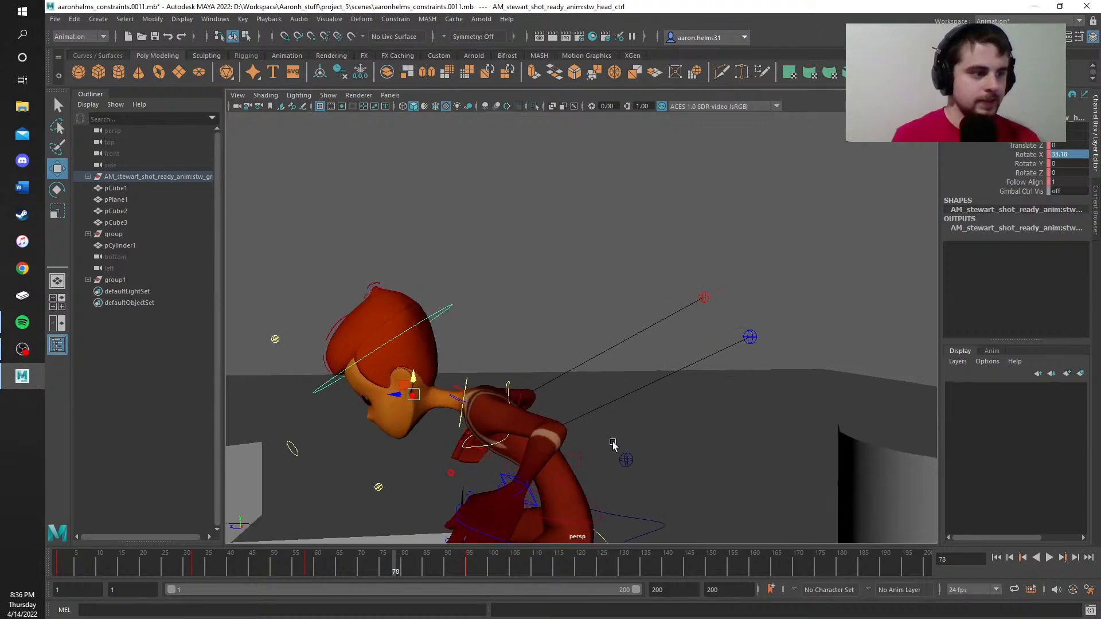
pyautogui.keyDown('alt'); pyautogui.moveTo(615, 445); pyautogui.dragTo(788, 271, button='middle'); pyautogui.keyUp('alt')
pyautogui.moveTo(384, 565); pyautogui.dragTo(304, 571)
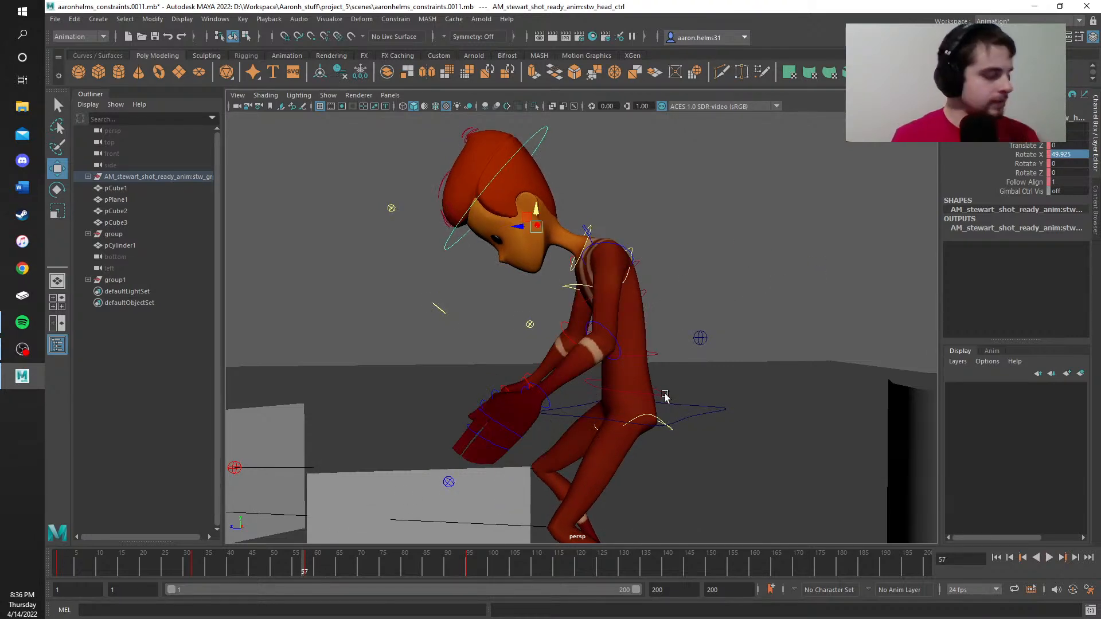
pyautogui.scroll(4, 436, 344)
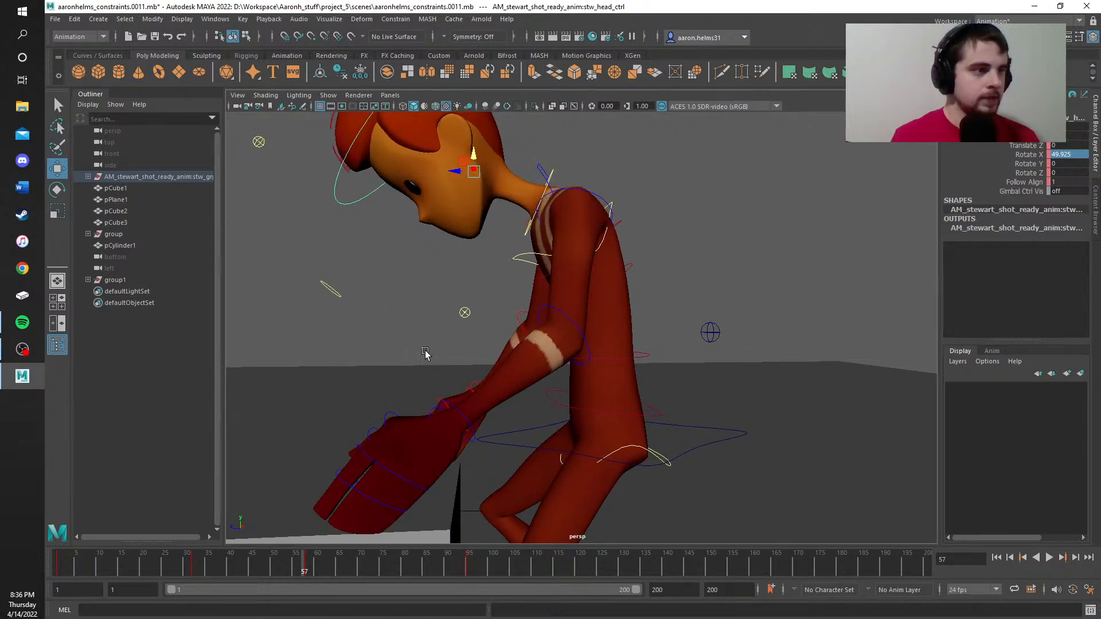
pyautogui.click(570, 191)
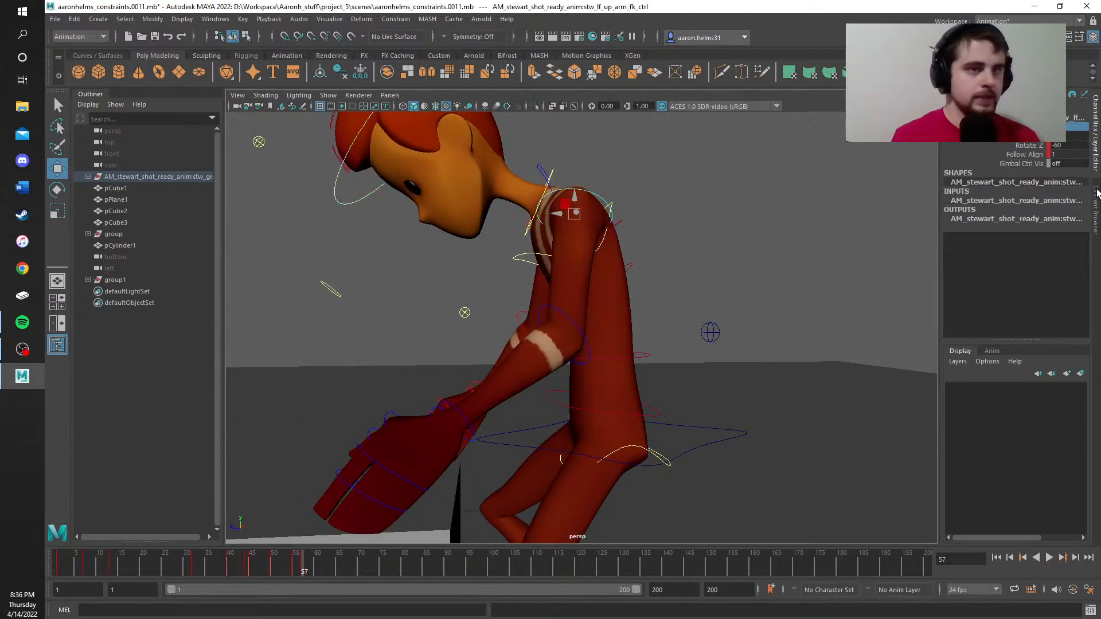
pyautogui.click(1033, 137)
pyautogui.moveTo(923, 132); pyautogui.dragTo(880, 132, button='middle')
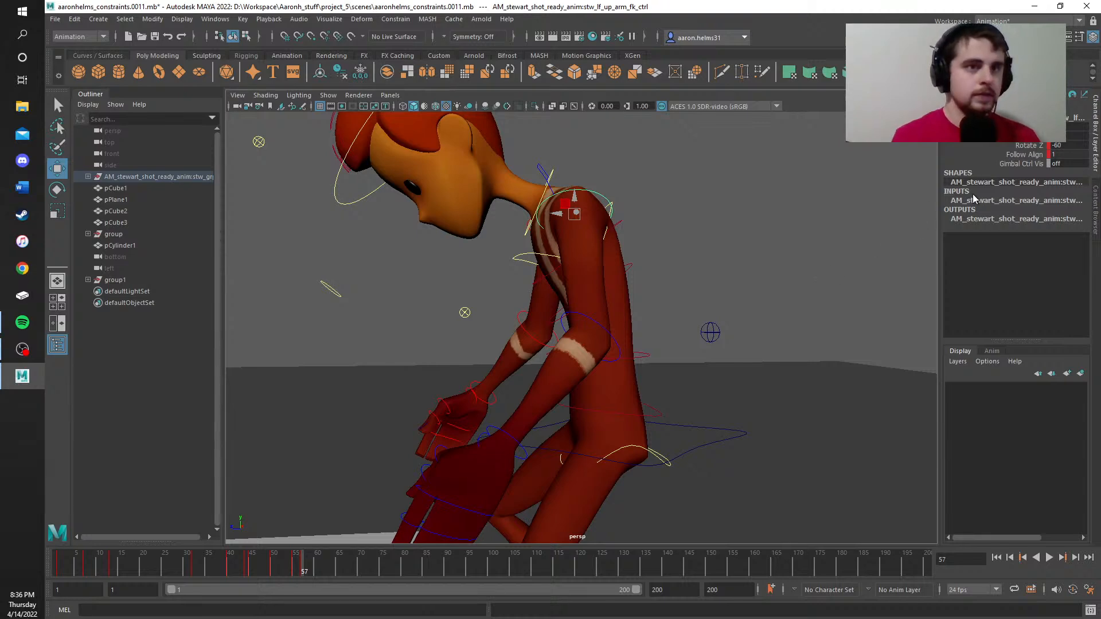
# Step: Examine both arm poses between frames 55 and 59 from the side and front
pyautogui.keyDown('alt'); pyautogui.moveTo(421, 318); pyautogui.dragTo(464, 328, button='middle'); pyautogui.keyUp('alt')
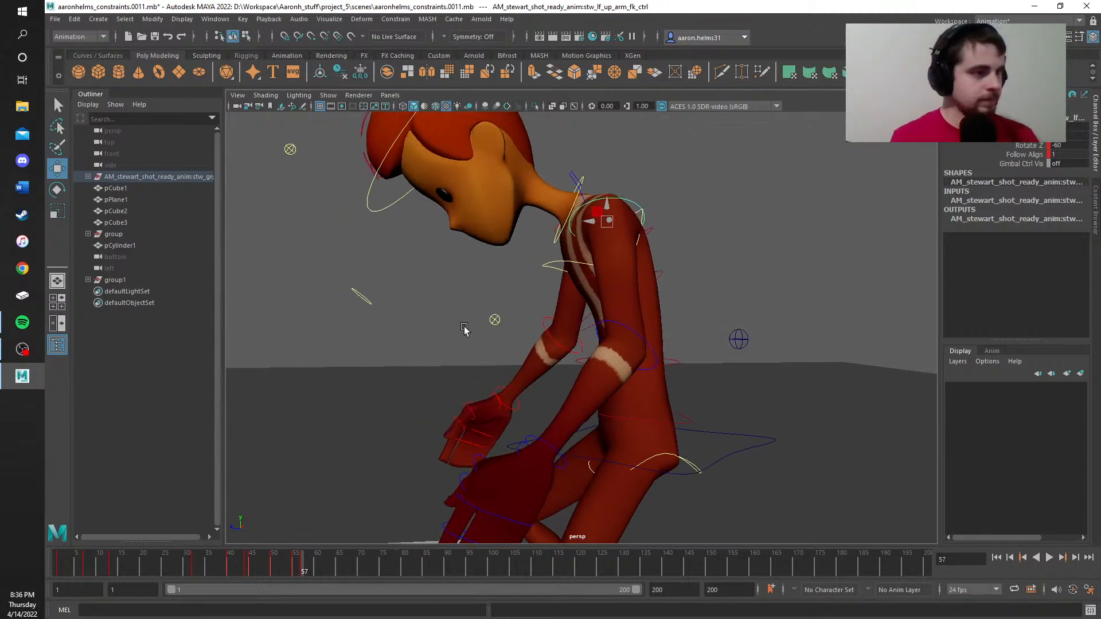
pyautogui.keyDown('alt'); pyautogui.moveTo(464, 328); pyautogui.dragTo(467, 377); pyautogui.keyUp('alt')
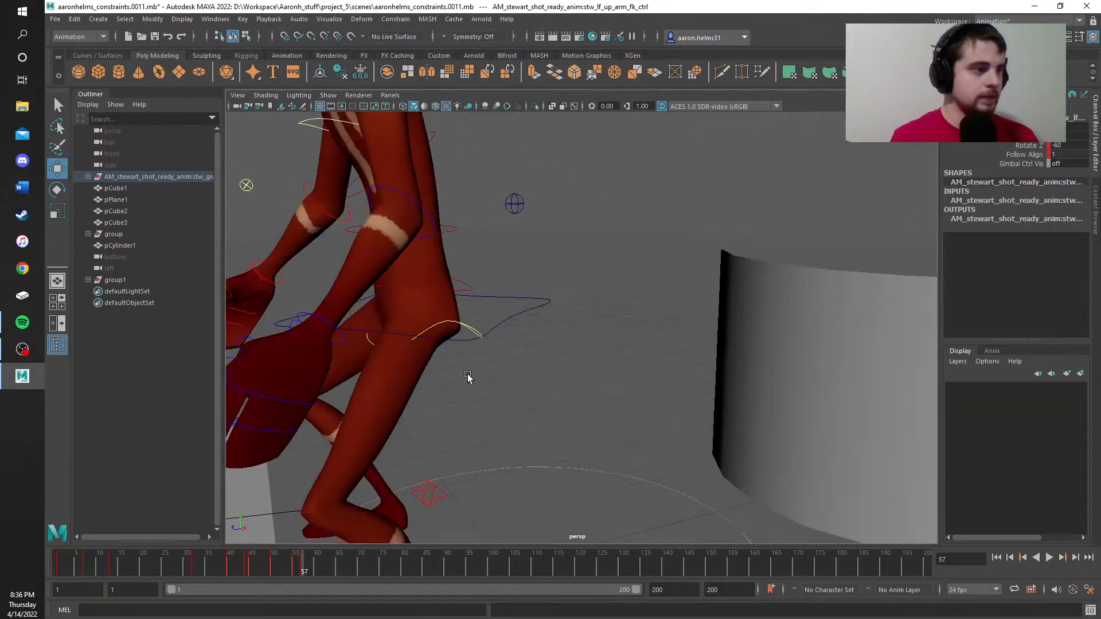
pyautogui.moveTo(306, 567)
pyautogui.mouseDown()
pyautogui.moveTo(295, 566)
pyautogui.moveTo(311, 568)
pyautogui.mouseUp()
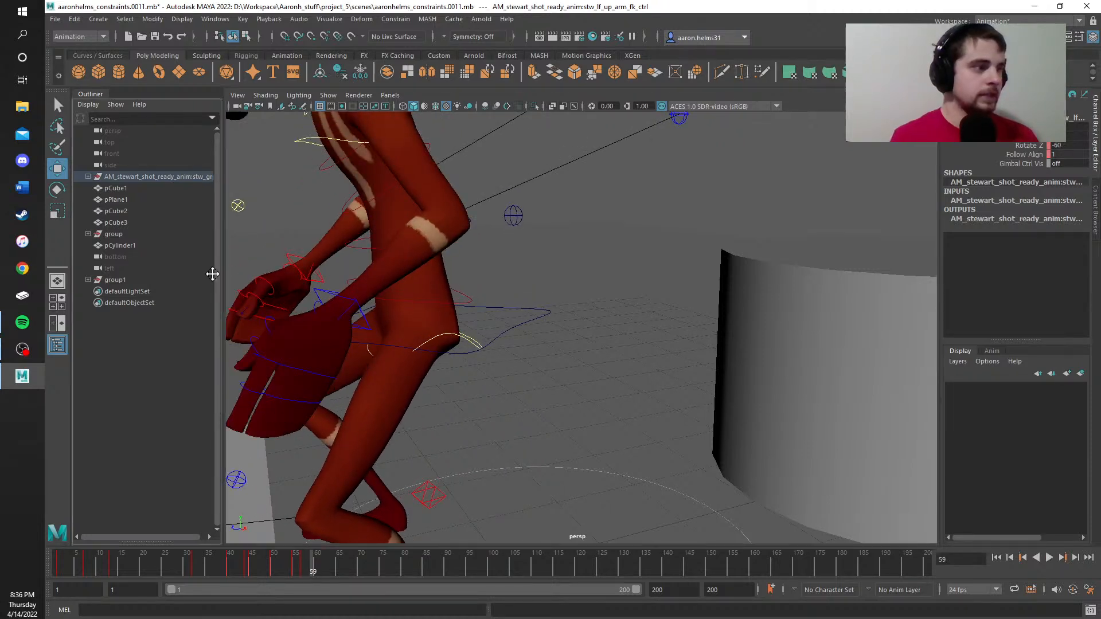
pyautogui.keyDown('alt'); pyautogui.moveTo(257, 250); pyautogui.dragTo(758, 318); pyautogui.keyUp('alt')
pyautogui.moveTo(308, 568); pyautogui.dragTo(295, 569)
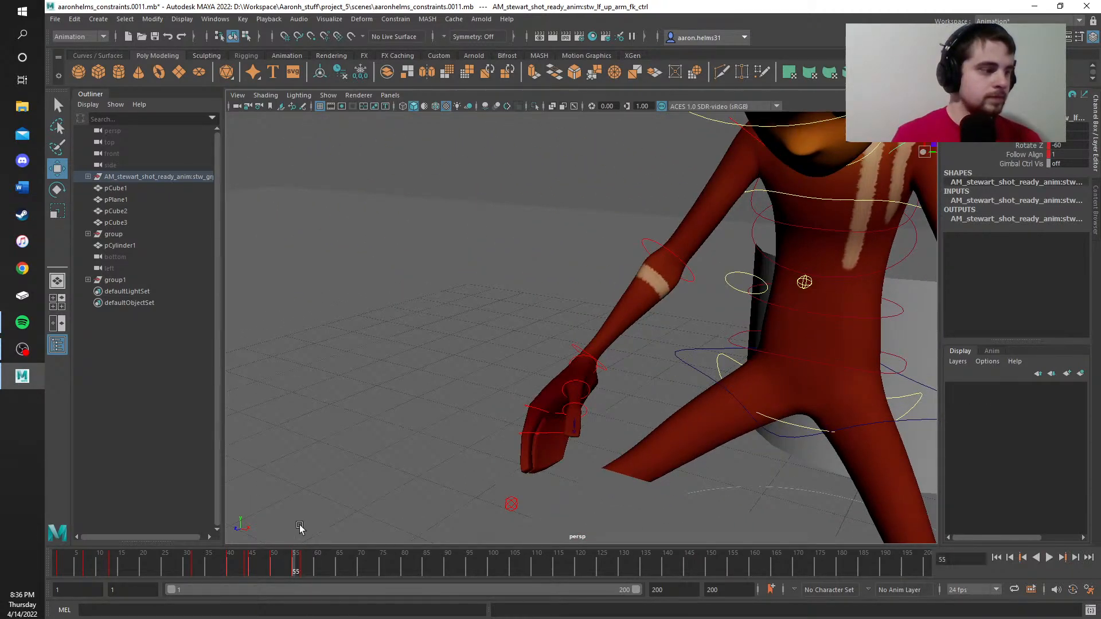
pyautogui.keyDown('alt'); pyautogui.moveTo(310, 411); pyautogui.dragTo(369, 430); pyautogui.keyUp('alt')
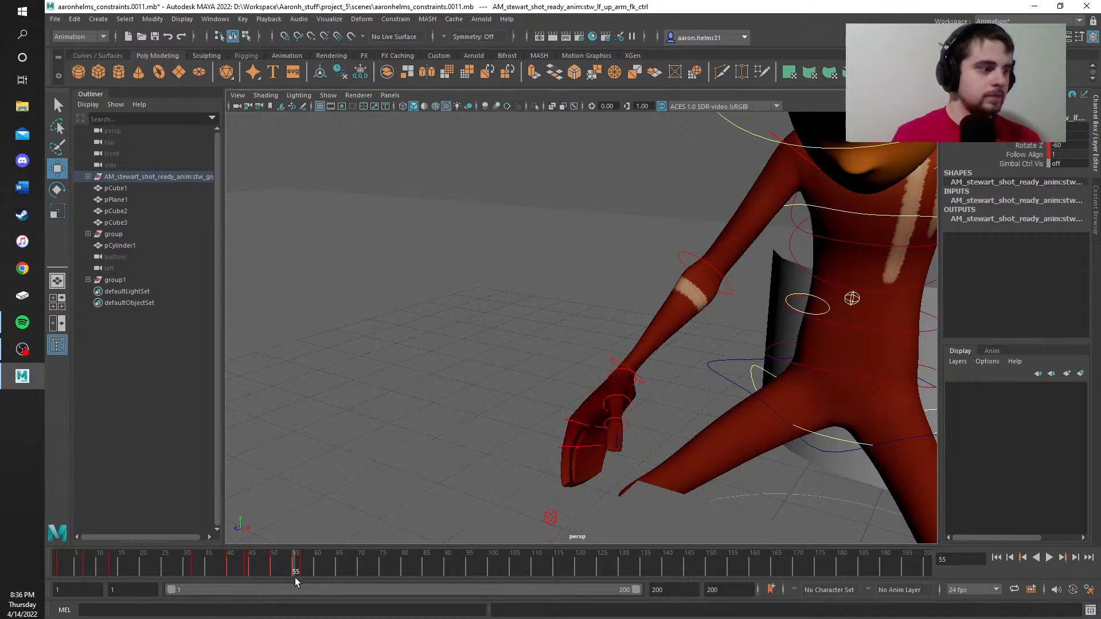
pyautogui.hotkey('alt', 'v')
pyautogui.moveTo(299, 570); pyautogui.dragTo(293, 569)
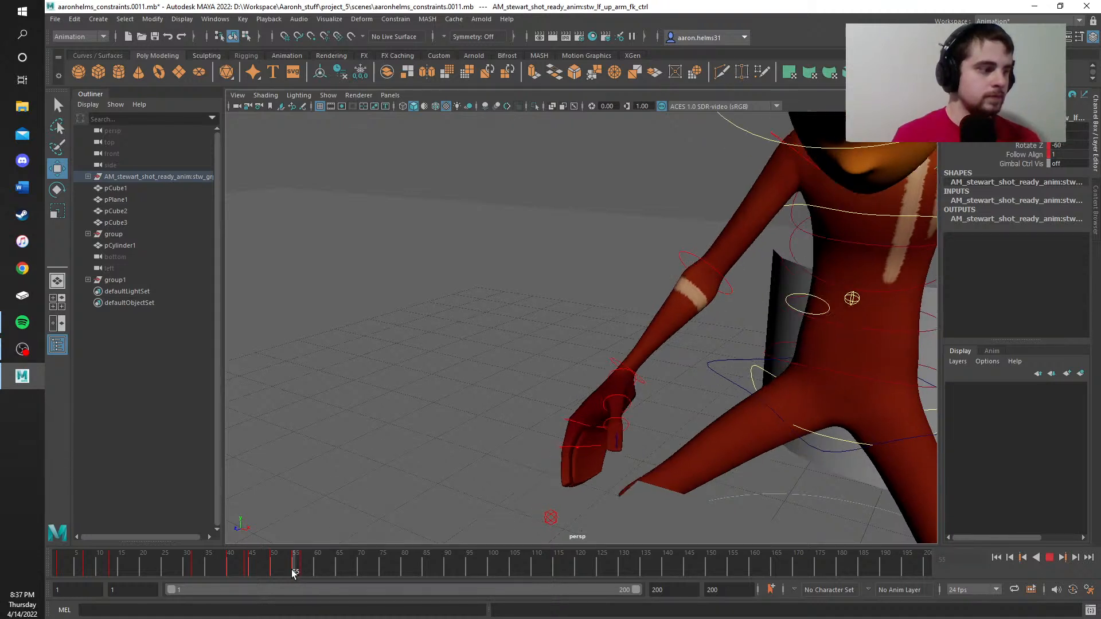
pyautogui.keyDown('alt'); pyautogui.moveTo(497, 320); pyautogui.dragTo(311, 375, button='middle'); pyautogui.keyUp('alt')
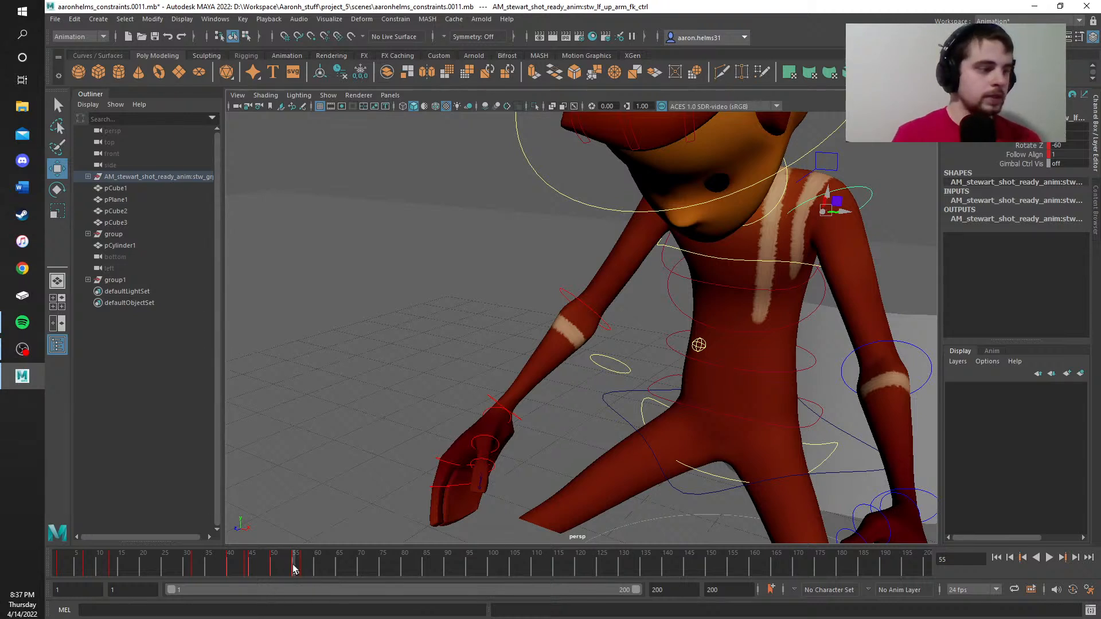
pyautogui.hotkey('alt', 'v')
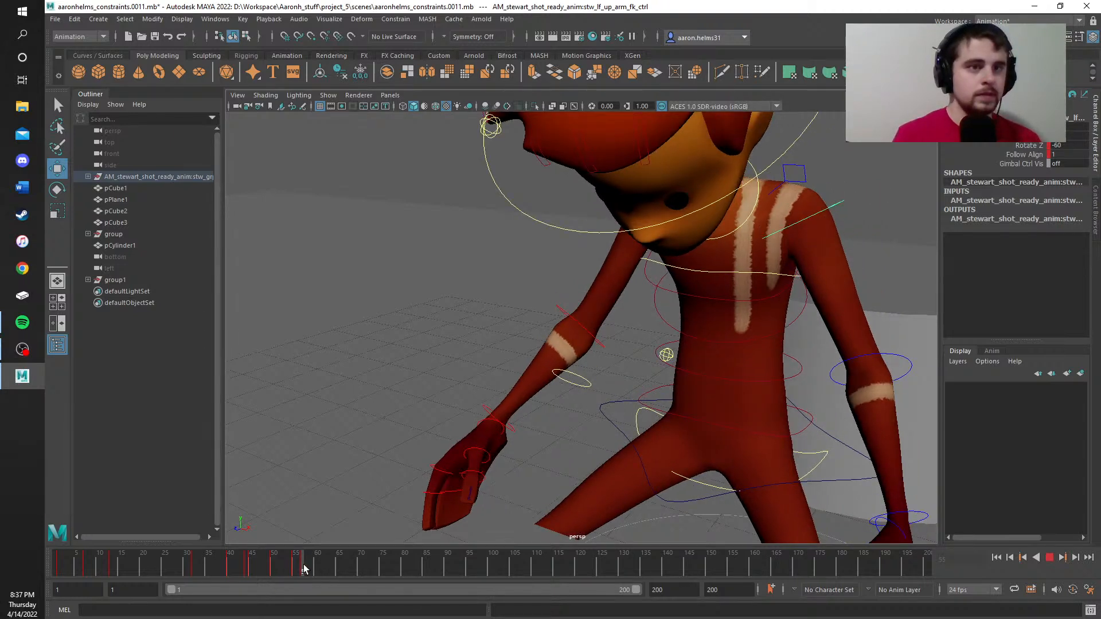
pyautogui.click(304, 568)
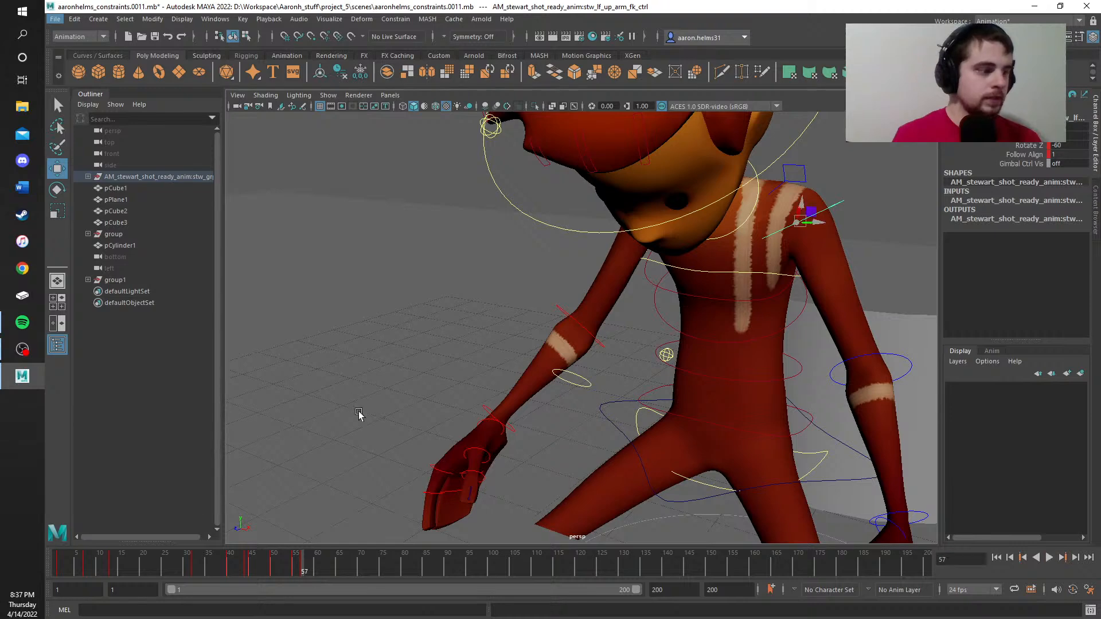
pyautogui.moveTo(303, 571); pyautogui.dragTo(304, 568)
pyautogui.keyDown('alt'); pyautogui.moveTo(356, 296); pyautogui.dragTo(412, 325, button='middle'); pyautogui.keyUp('alt')
pyautogui.keyDown('alt'); pyautogui.moveTo(412, 328); pyautogui.dragTo(605, 345); pyautogui.keyUp('alt')
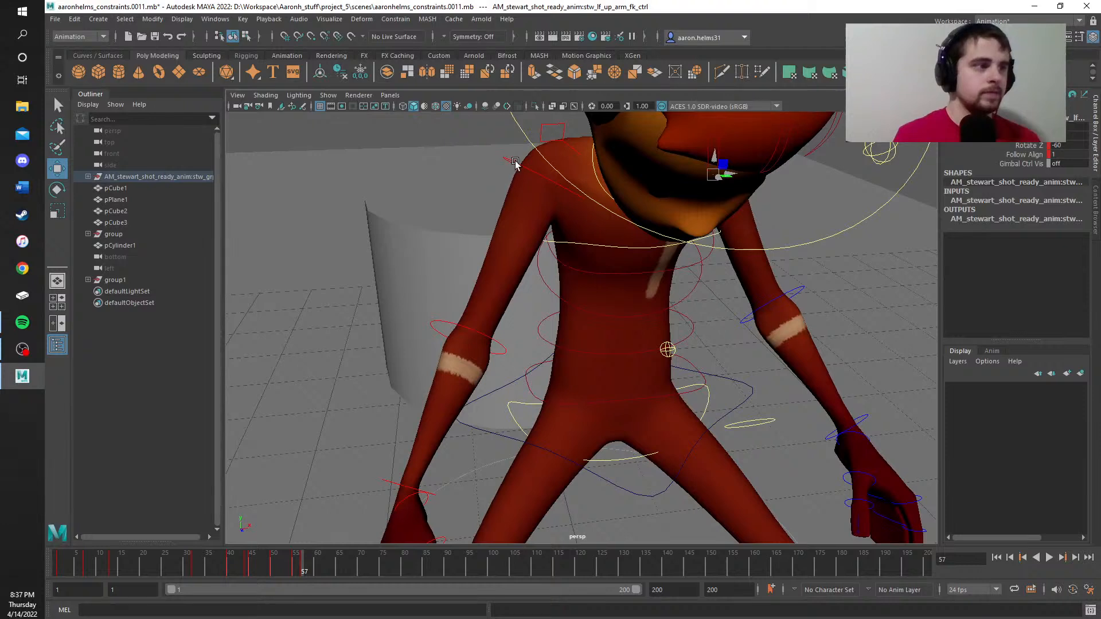
# Step: Rotate the right upper arm FK control at frame 57 to bring the right arm in line with the left arm's pose
pyautogui.click(514, 160)
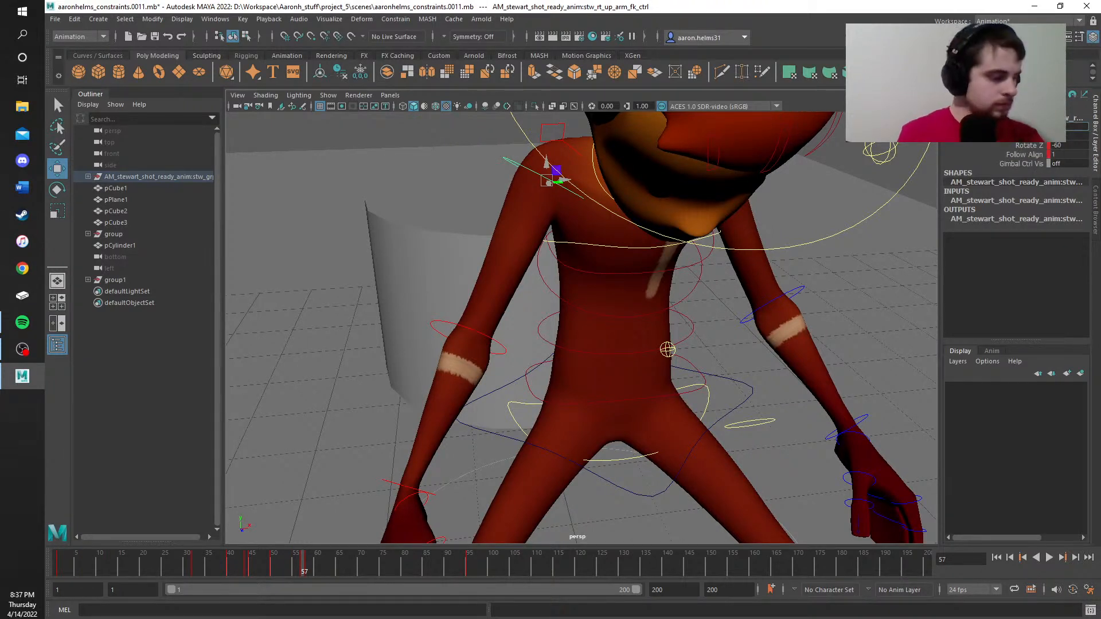
pyautogui.press('Return')
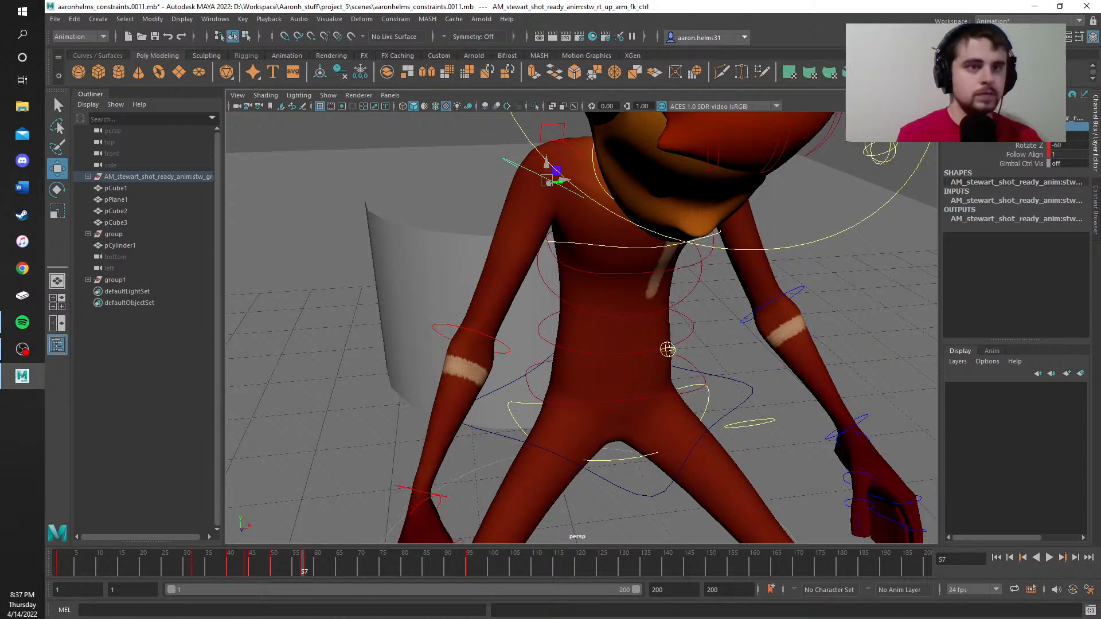
pyautogui.click(1058, 138)
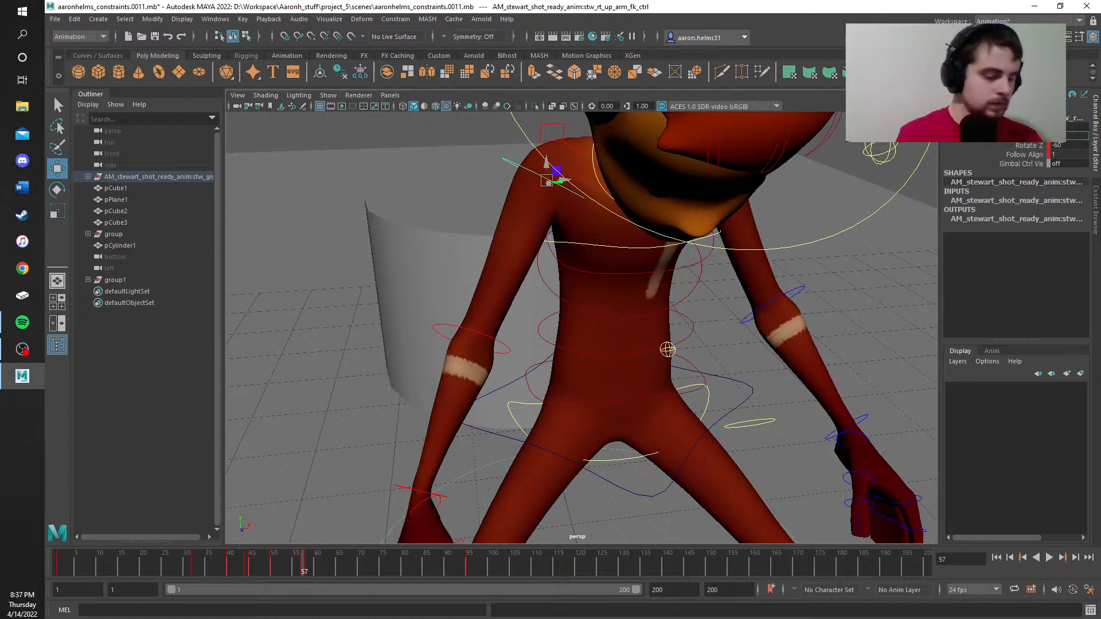
pyautogui.press('Return')
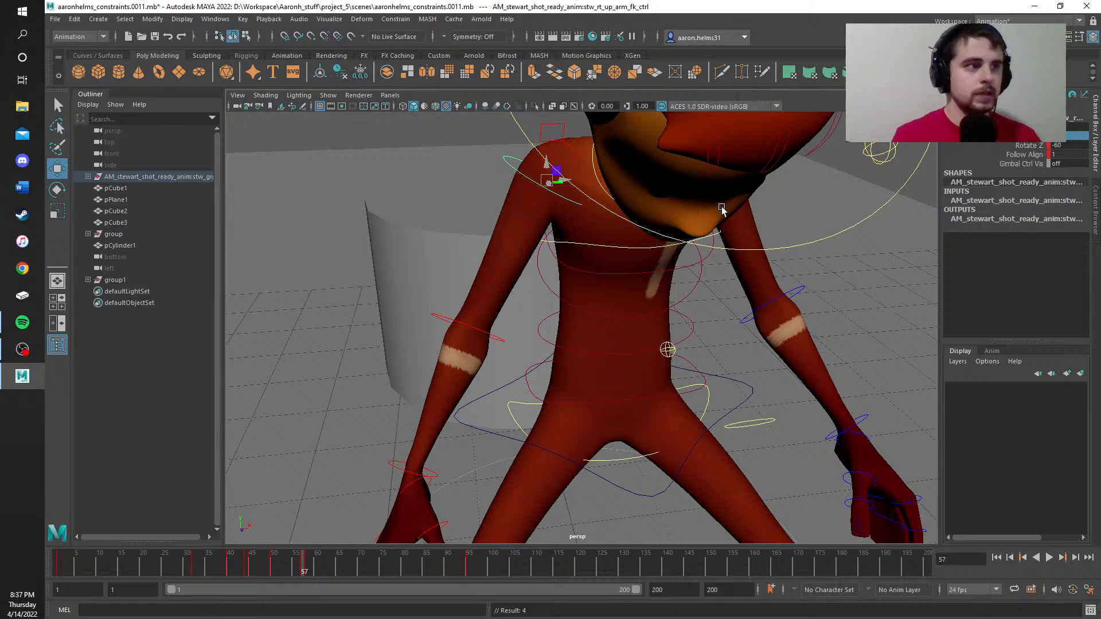
pyautogui.keyDown('alt'); pyautogui.moveTo(631, 285); pyautogui.dragTo(504, 285); pyautogui.keyUp('alt')
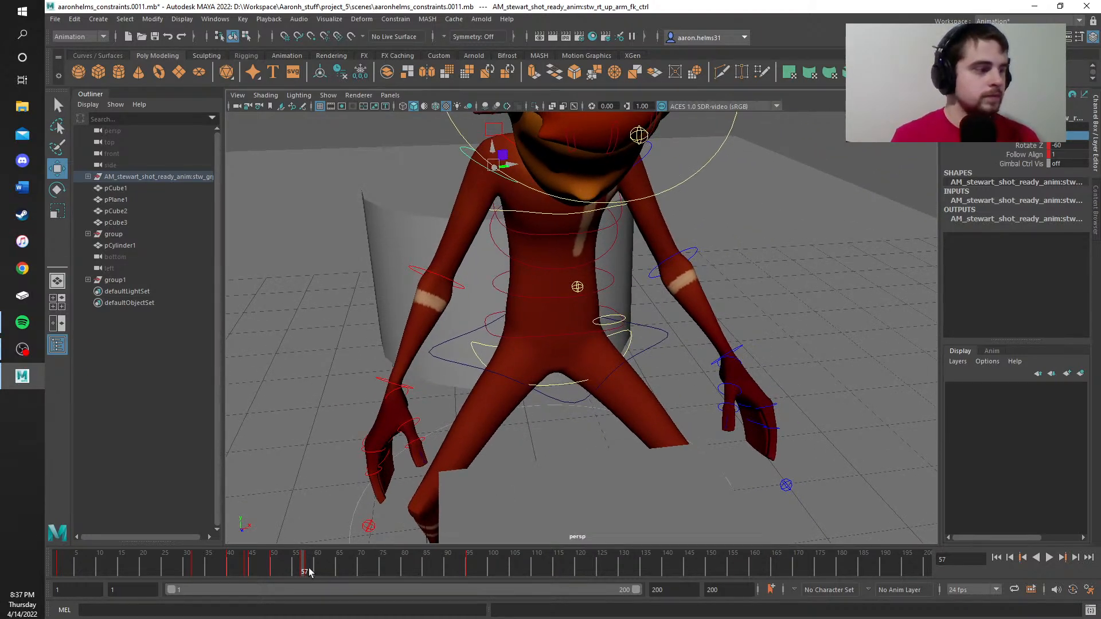
pyautogui.moveTo(308, 568)
pyautogui.mouseDown()
pyautogui.moveTo(281, 571)
pyautogui.moveTo(310, 569)
pyautogui.mouseUp()
pyautogui.moveTo(327, 567); pyautogui.dragTo(305, 573)
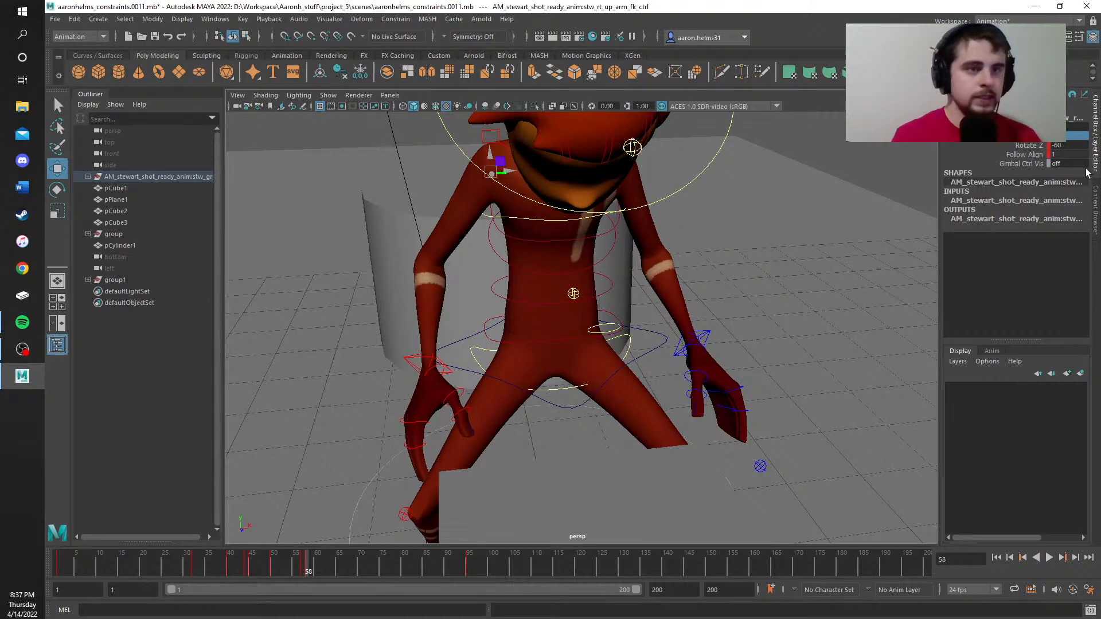
# Step: Delete the left arm IK control's keyframe at frame 60
pyautogui.click(698, 338)
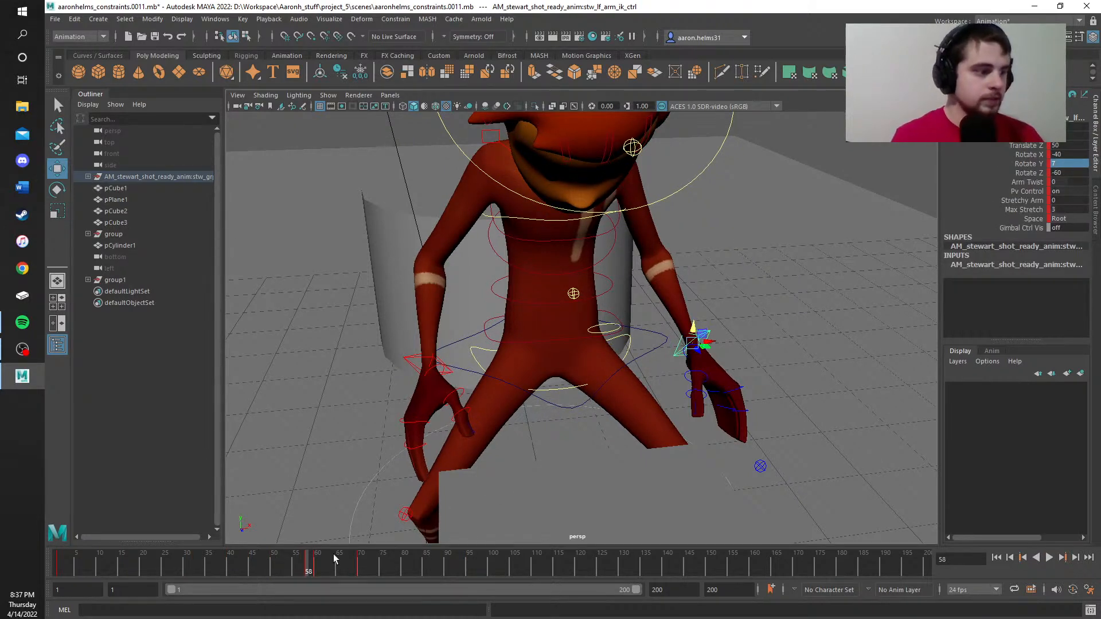
pyautogui.moveTo(309, 573); pyautogui.dragTo(317, 575)
pyautogui.rightClick(318, 571)
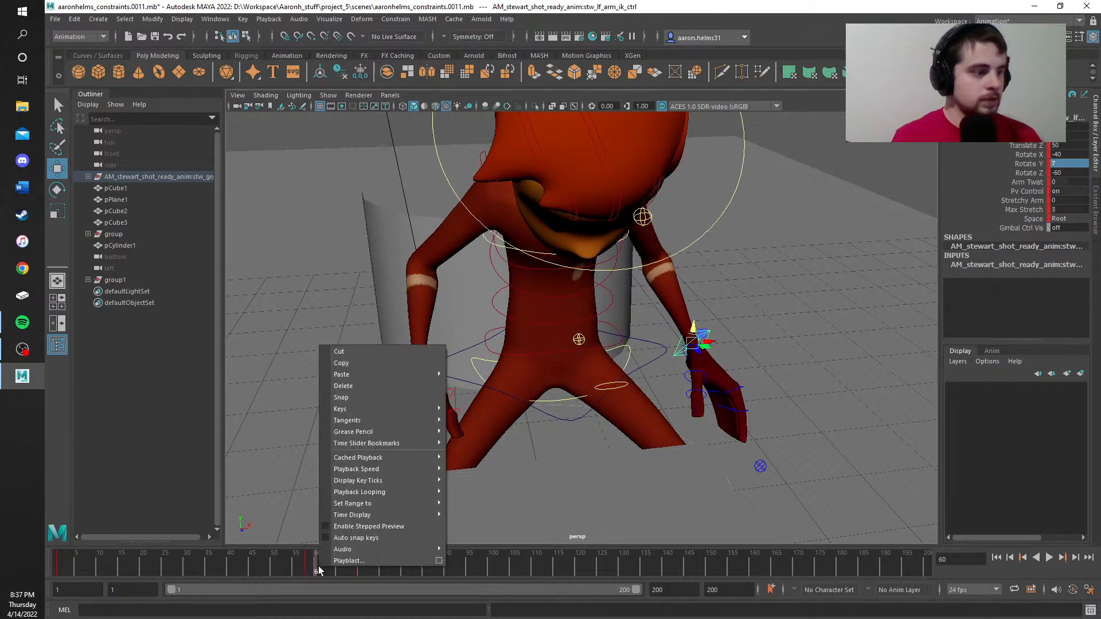
pyautogui.click(351, 386)
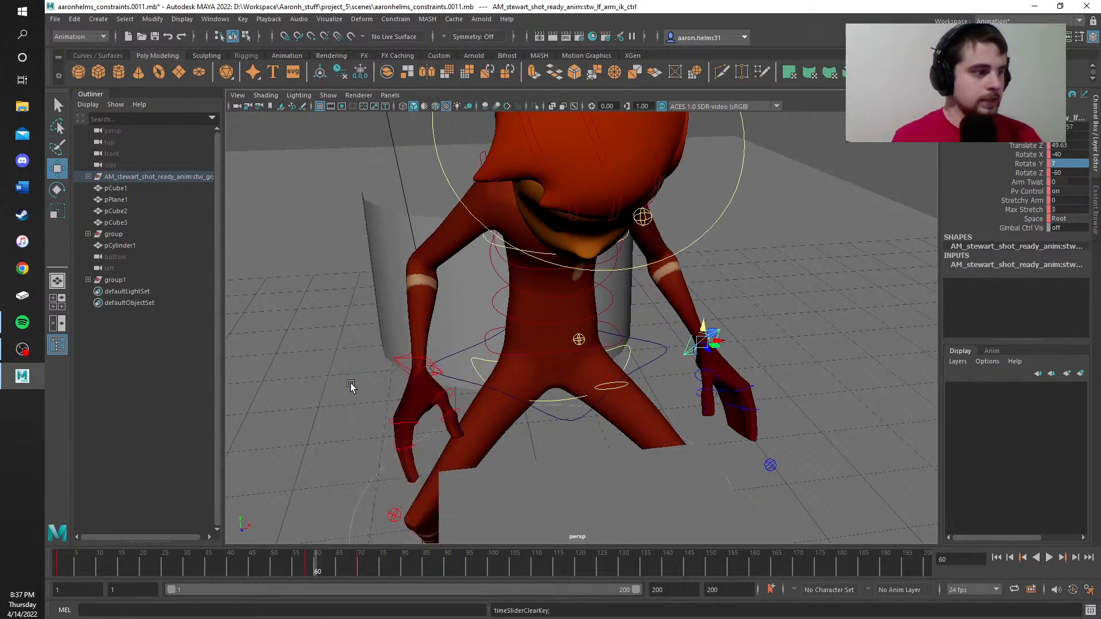
# Step: Play back the arm motion and examine the bent-over pose at frames 70 and 90 from the front and side
pyautogui.hotkey('alt', 'v')
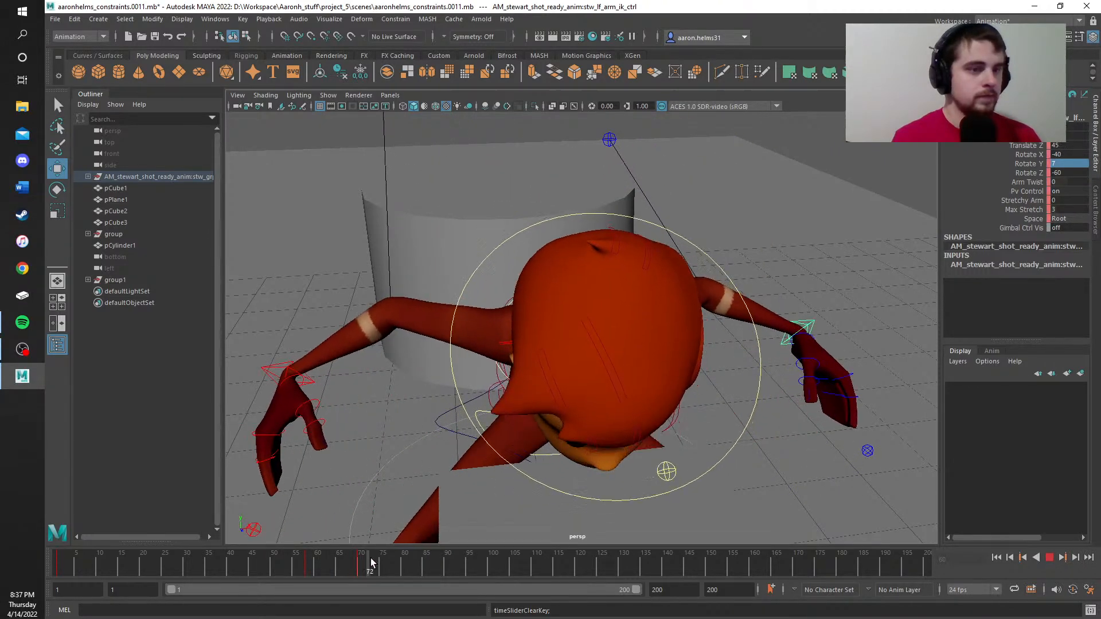
pyautogui.moveTo(372, 565); pyautogui.dragTo(359, 568)
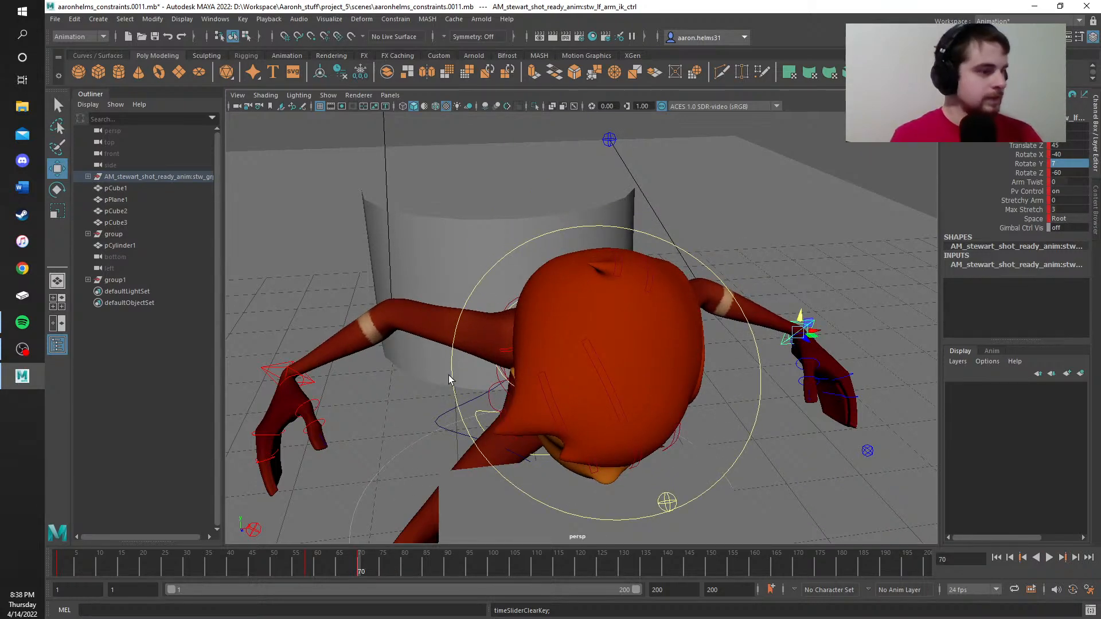
pyautogui.keyDown('alt'); pyautogui.moveTo(408, 436); pyautogui.dragTo(420, 486); pyautogui.keyUp('alt')
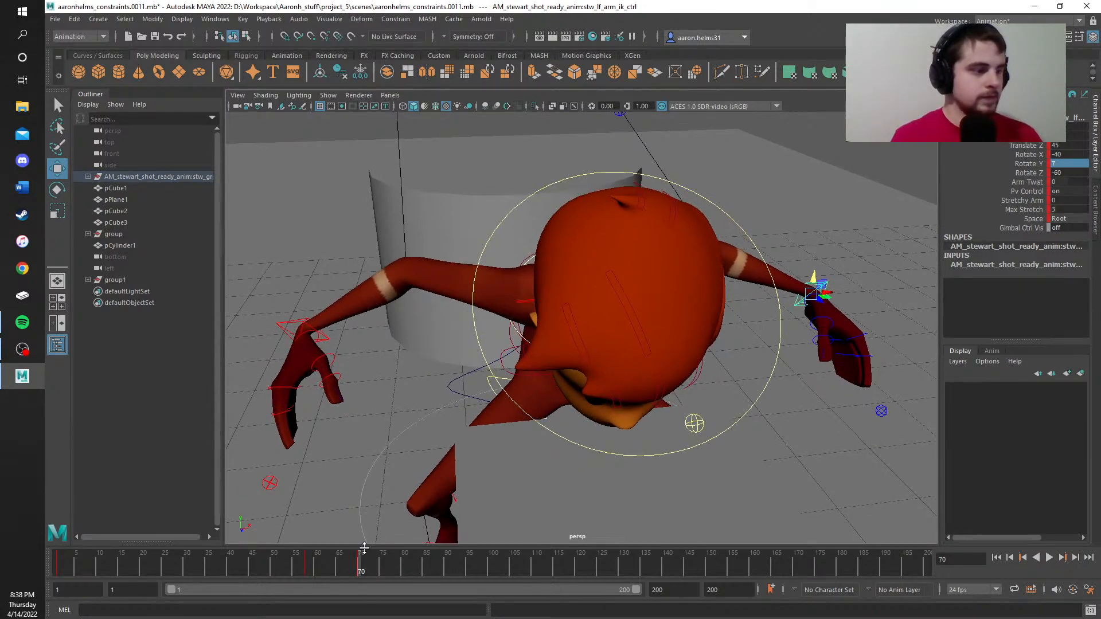
pyautogui.keyDown('alt'); pyautogui.moveTo(434, 293); pyautogui.dragTo(743, 336, button='middle'); pyautogui.keyUp('alt')
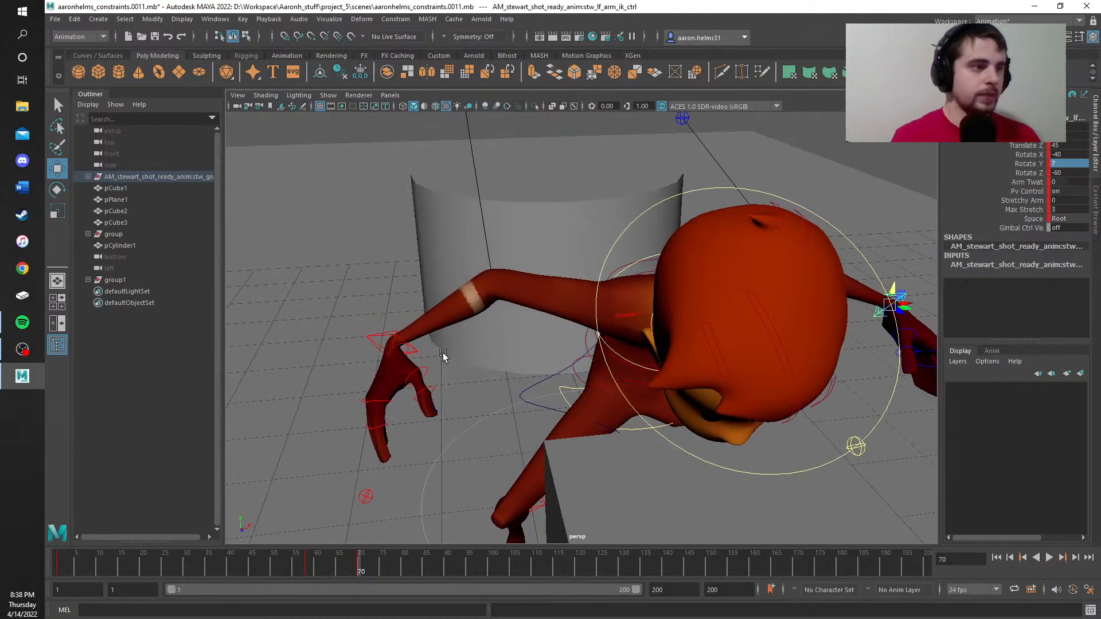
pyautogui.keyDown('alt'); pyautogui.moveTo(444, 354); pyautogui.dragTo(542, 348); pyautogui.keyUp('alt')
pyautogui.click(447, 568)
pyautogui.keyDown('alt'); pyautogui.moveTo(515, 460); pyautogui.dragTo(783, 137, button='middle'); pyautogui.keyUp('alt')
pyautogui.scroll(-5, 608, 465)
pyautogui.keyDown('alt'); pyautogui.moveTo(559, 440); pyautogui.dragTo(741, 300, button='middle'); pyautogui.keyUp('alt')
pyautogui.scroll(5, 659, 437)
pyautogui.keyDown('alt'); pyautogui.moveTo(688, 394); pyautogui.dragTo(668, 397); pyautogui.keyUp('alt')
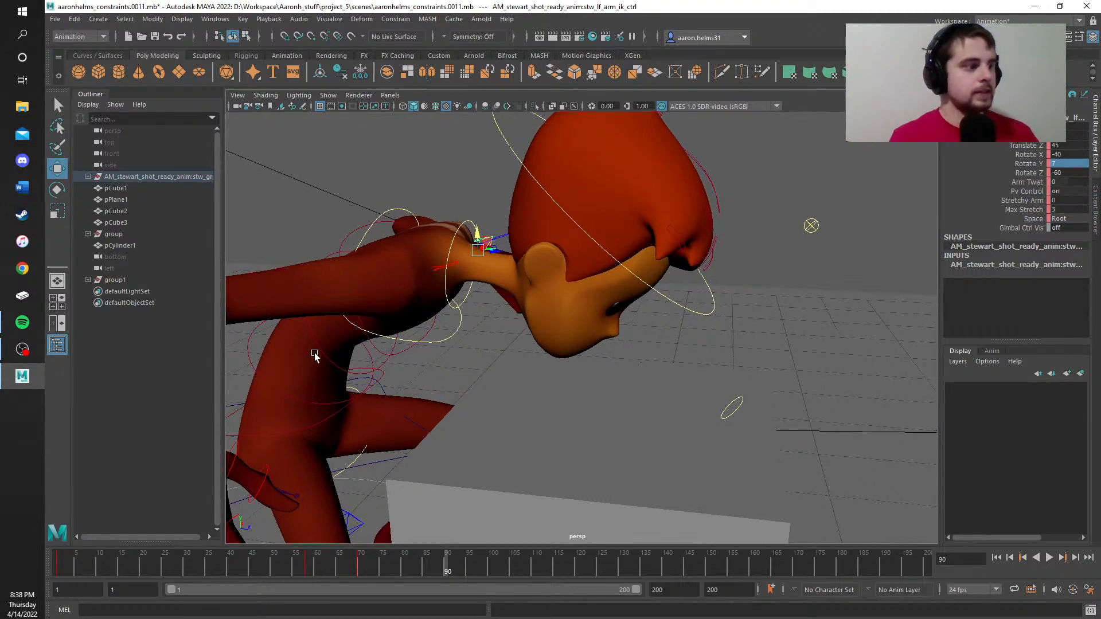
# Step: Try to bend the lower spine FK control further forward at frame 65, and undo the rotation
pyautogui.click(274, 391)
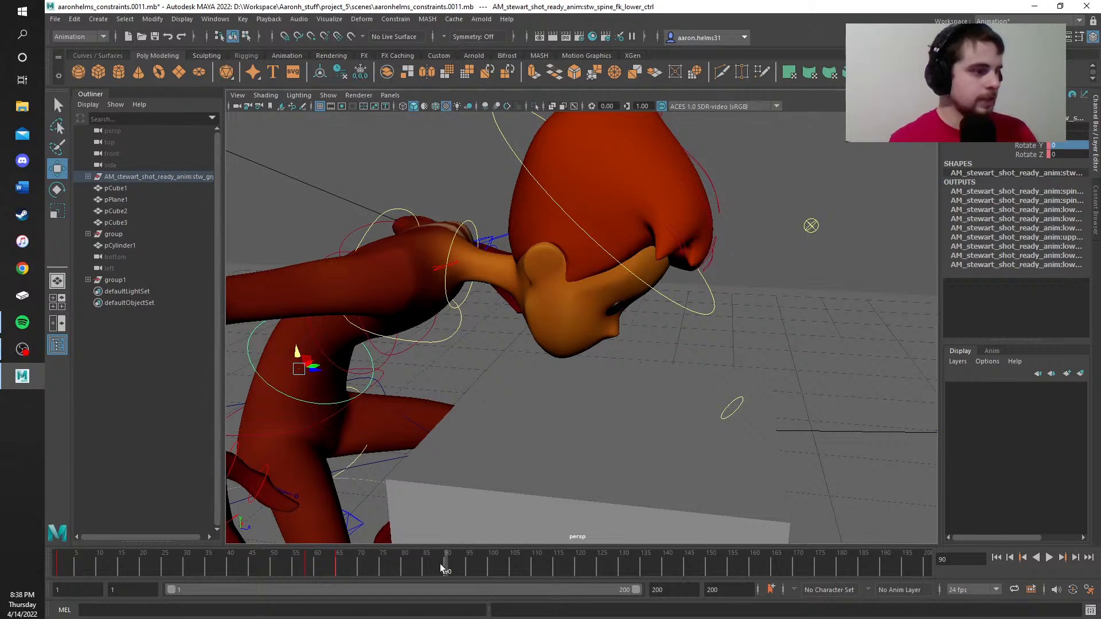
pyautogui.moveTo(440, 564); pyautogui.dragTo(339, 572)
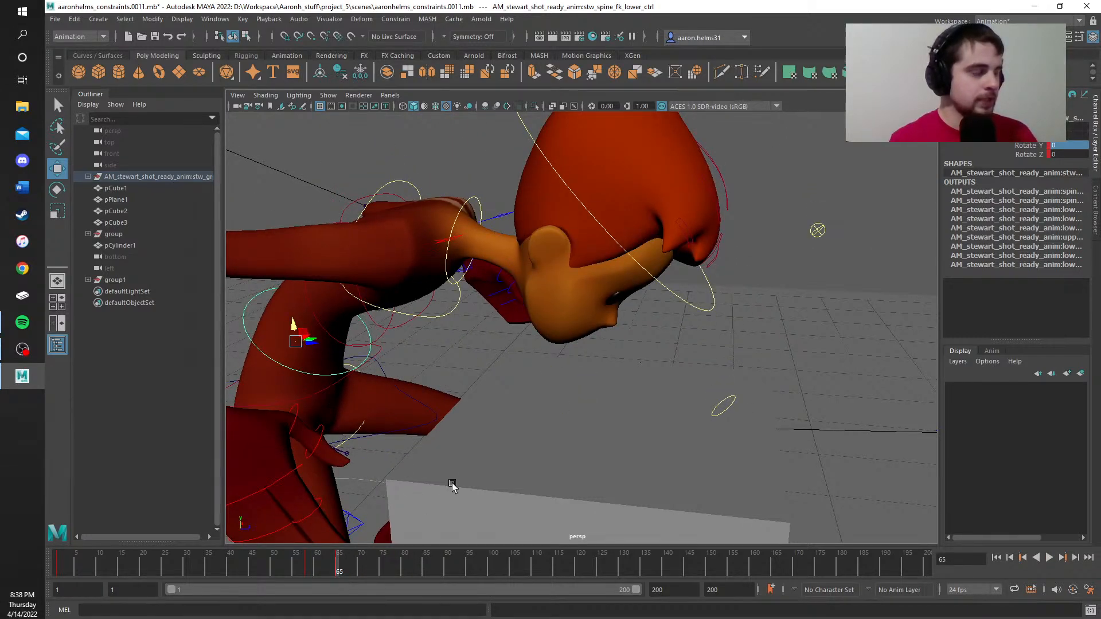
pyautogui.keyDown('alt'); pyautogui.moveTo(472, 450); pyautogui.dragTo(436, 349, button='middle'); pyautogui.keyUp('alt')
pyautogui.scroll(-5, 494, 389)
pyautogui.scroll(2, 552, 377)
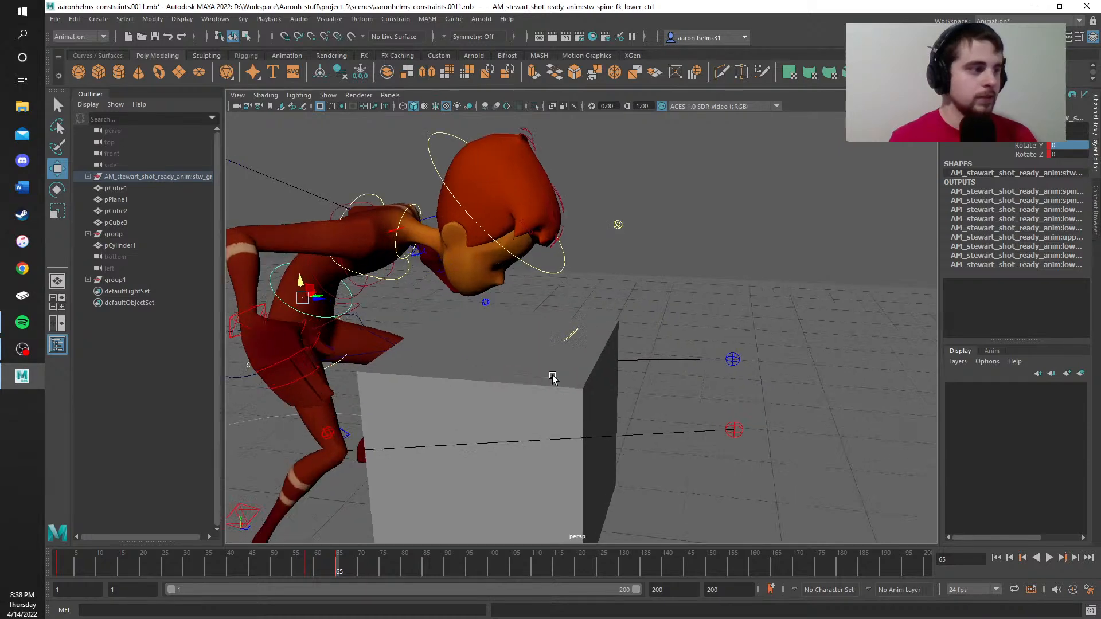
pyautogui.scroll(2, 553, 379)
pyautogui.keyDown('alt'); pyautogui.moveTo(551, 387); pyautogui.dragTo(734, 407, button='middle'); pyautogui.keyUp('alt')
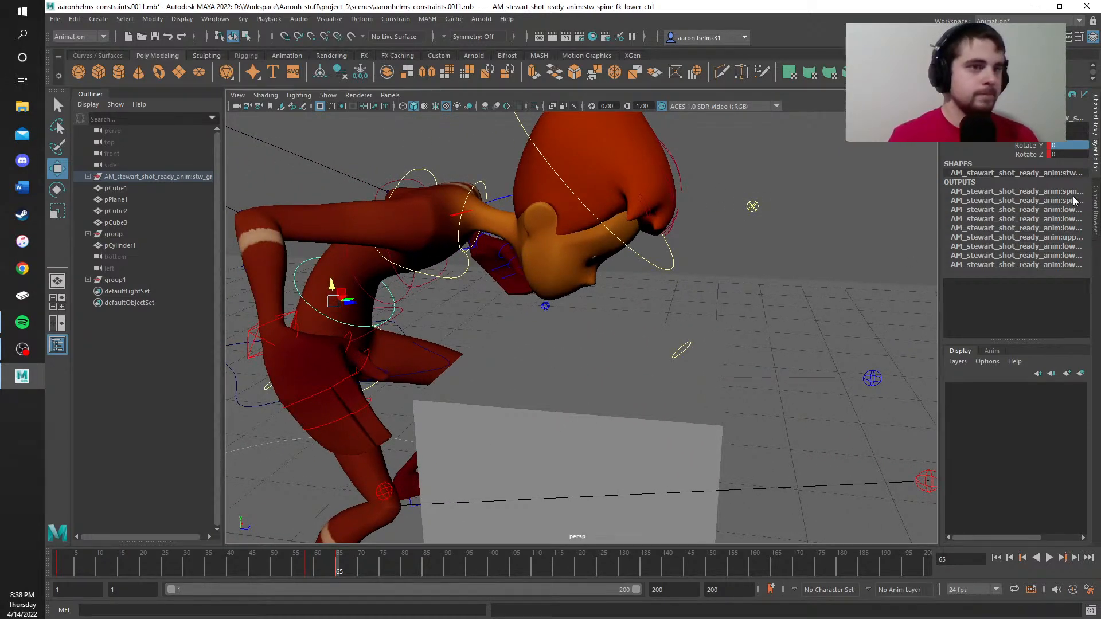
pyautogui.click(1068, 137)
pyautogui.press('e')
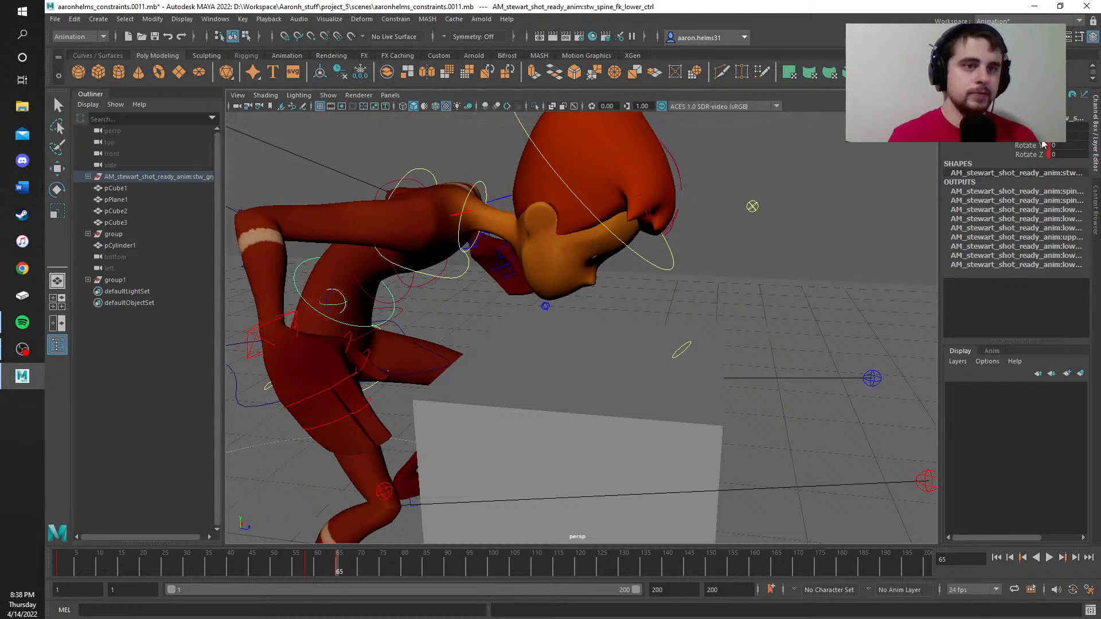
pyautogui.moveTo(883, 131); pyautogui.dragTo(975, 131, button='middle')
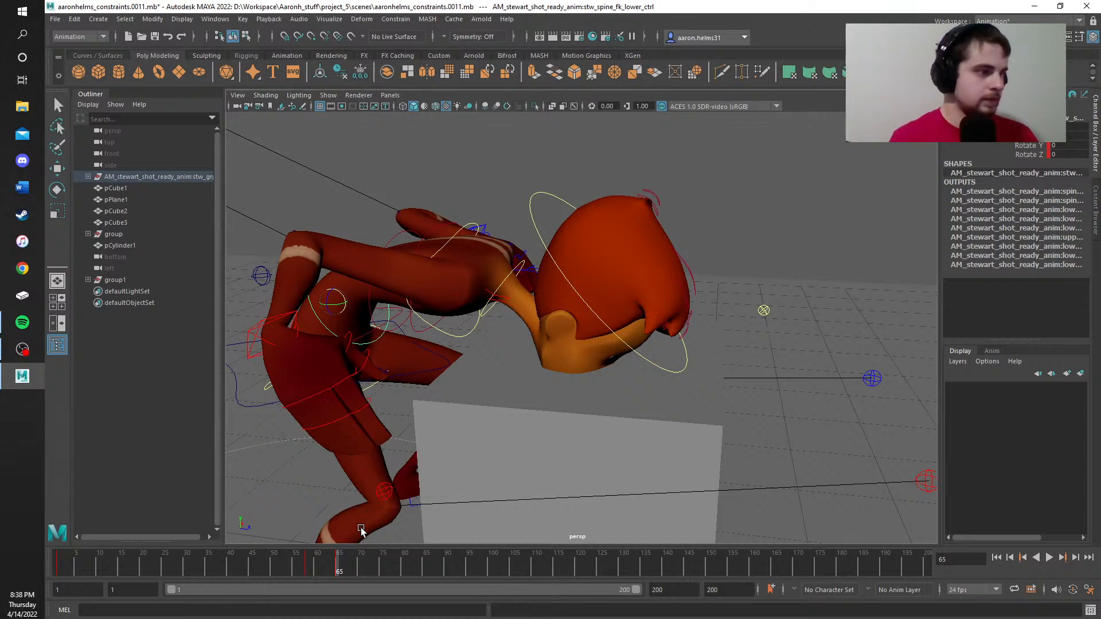
pyautogui.hotkey('ctrl', 'z')
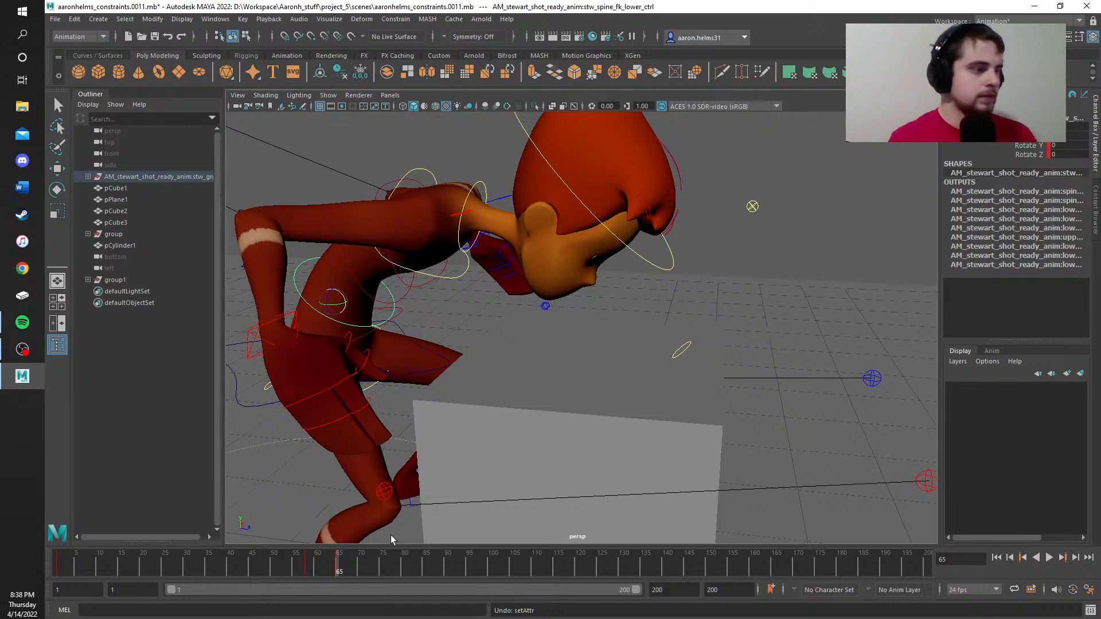
# Step: Key the lower spine FK control at frame 75 and rotate it to bend the torso further forward over the box
pyautogui.hotkey('alt', 'v')
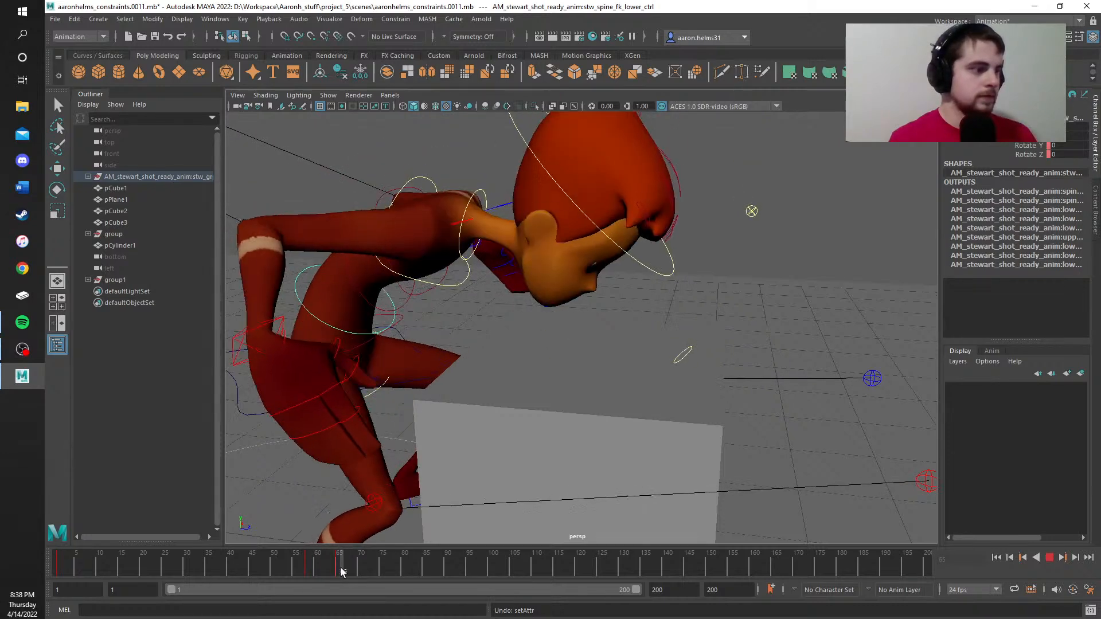
pyautogui.moveTo(368, 569)
pyautogui.mouseDown()
pyautogui.moveTo(487, 558)
pyautogui.moveTo(361, 573)
pyautogui.moveTo(381, 571)
pyautogui.mouseUp()
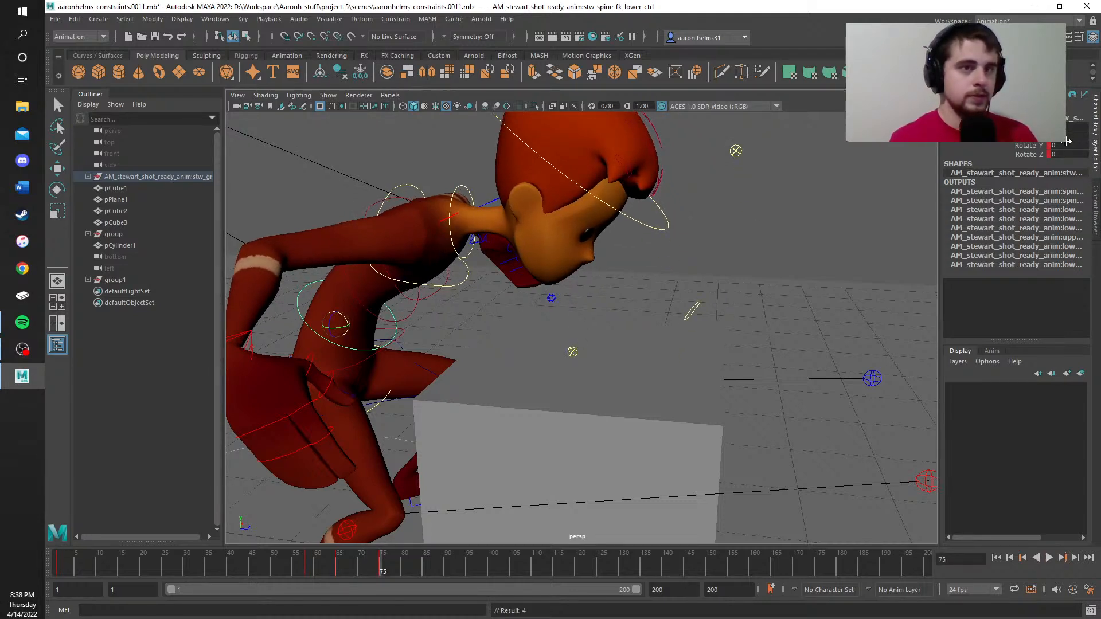
pyautogui.moveTo(347, 323); pyautogui.dragTo(349, 334)
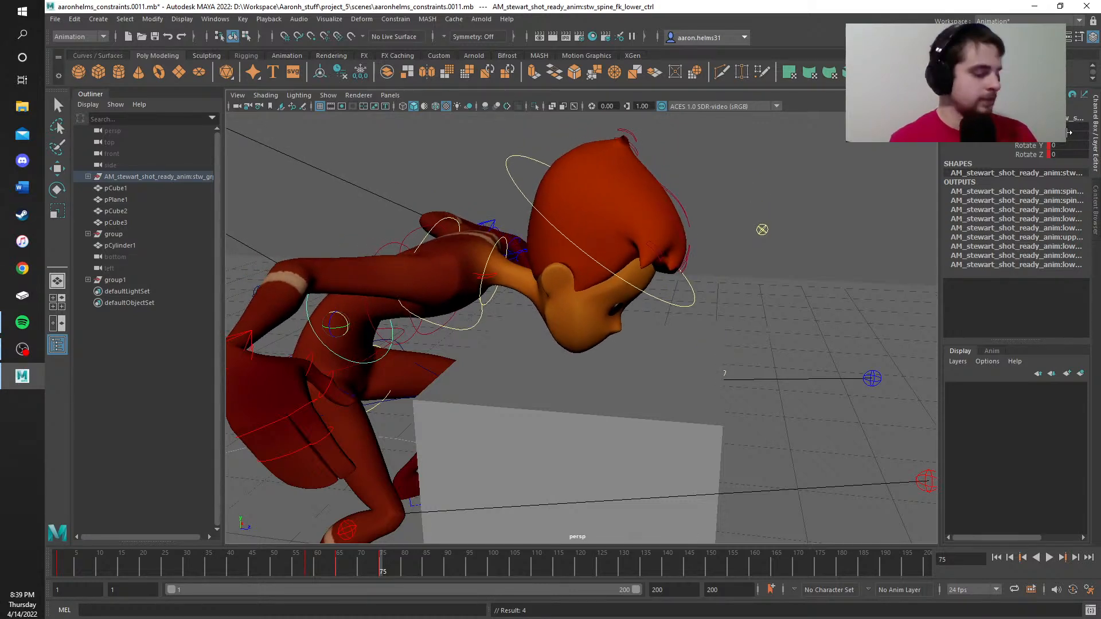
# Step: Rotate the upper spine FK control backward at frame 75 to lift the chest and head, and key it
pyautogui.click(367, 314)
pyautogui.press('w')
pyautogui.keyDown('alt'); pyautogui.moveTo(525, 387); pyautogui.dragTo(855, 412); pyautogui.keyUp('alt')
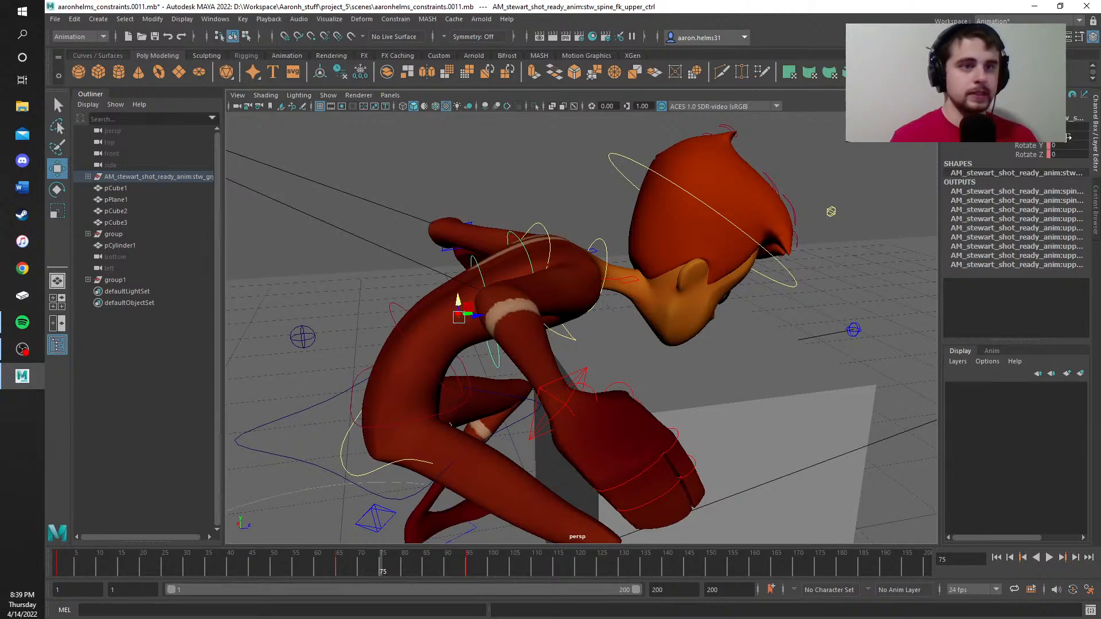
pyautogui.moveTo(1069, 135); pyautogui.dragTo(1007, 135)
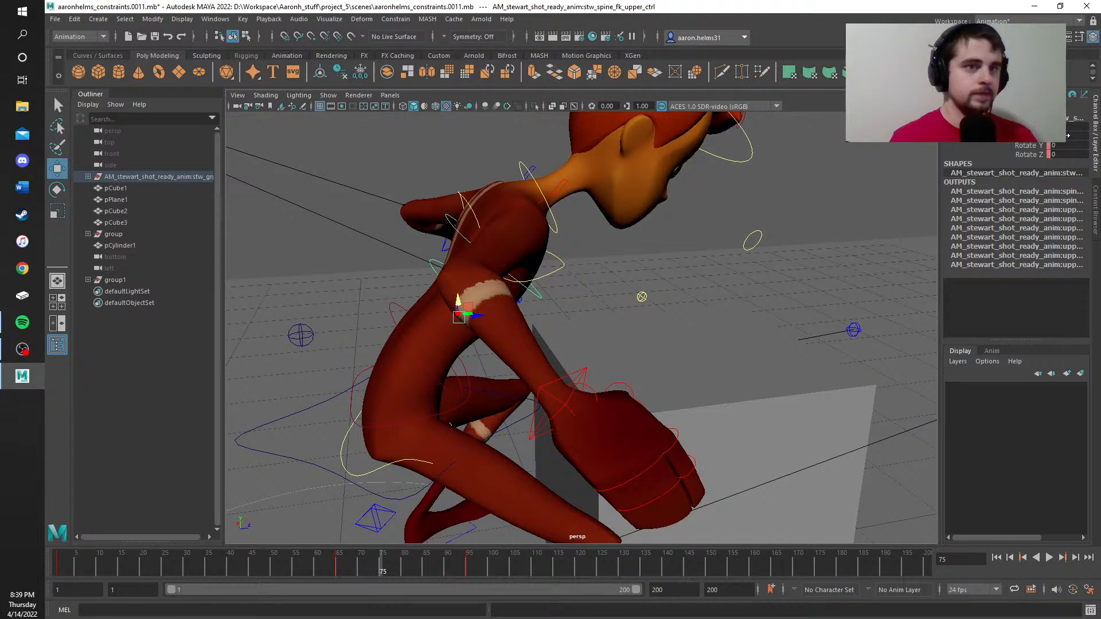
pyautogui.moveTo(1066, 135); pyautogui.dragTo(1040, 135)
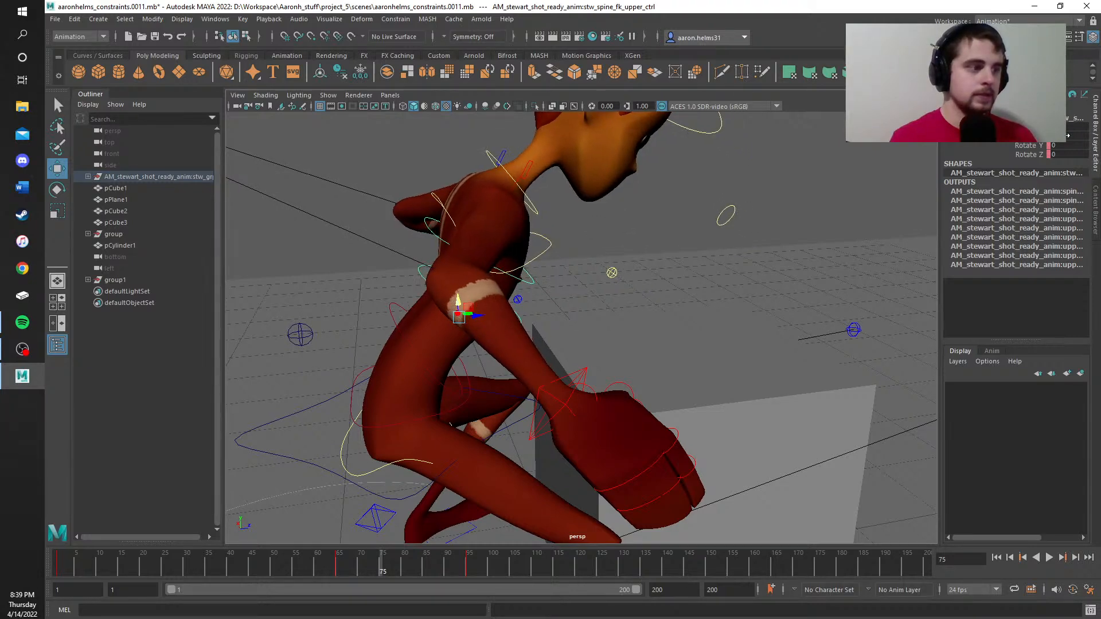
pyautogui.keyDown('alt'); pyautogui.moveTo(866, 205); pyautogui.dragTo(711, 192, button='middle'); pyautogui.keyUp('alt')
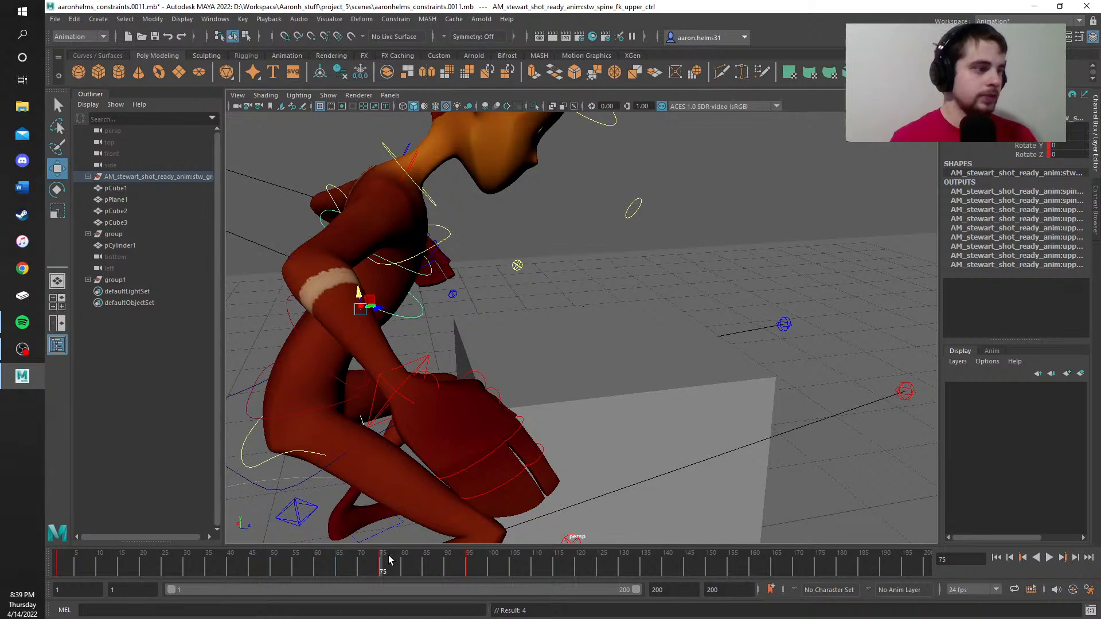
pyautogui.moveTo(378, 567)
pyautogui.mouseDown()
pyautogui.moveTo(321, 565)
pyautogui.moveTo(382, 564)
pyautogui.mouseUp()
pyautogui.keyDown('alt'); pyautogui.moveTo(361, 295); pyautogui.dragTo(646, 376); pyautogui.keyUp('alt')
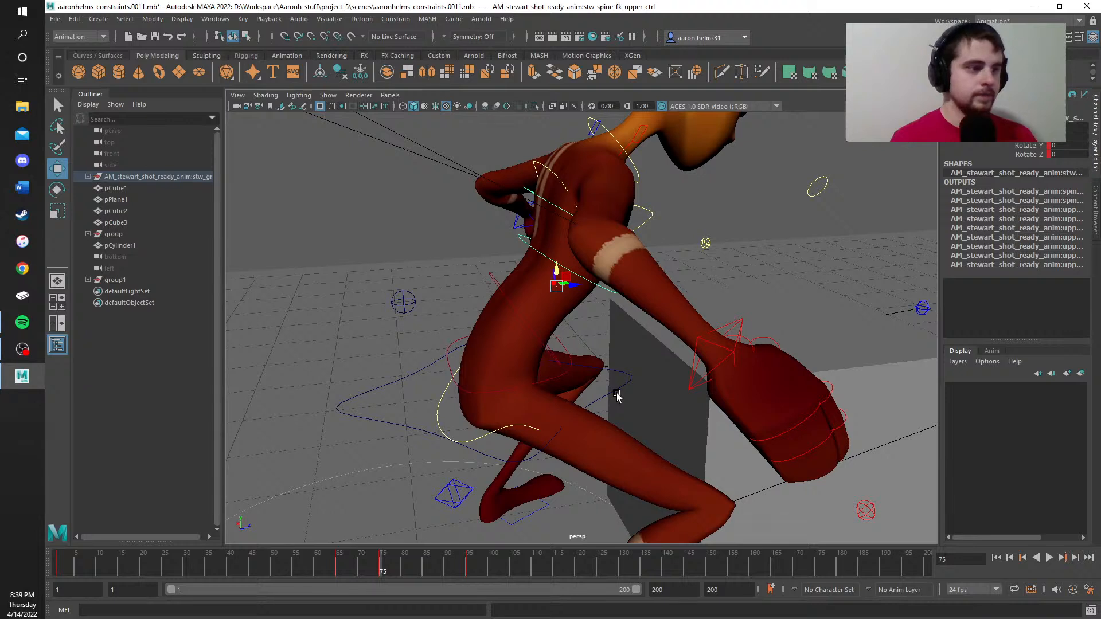
# Step: Rotate the hip FK control to -35 in X at frame 75 and set a keyframe
pyautogui.click(534, 339)
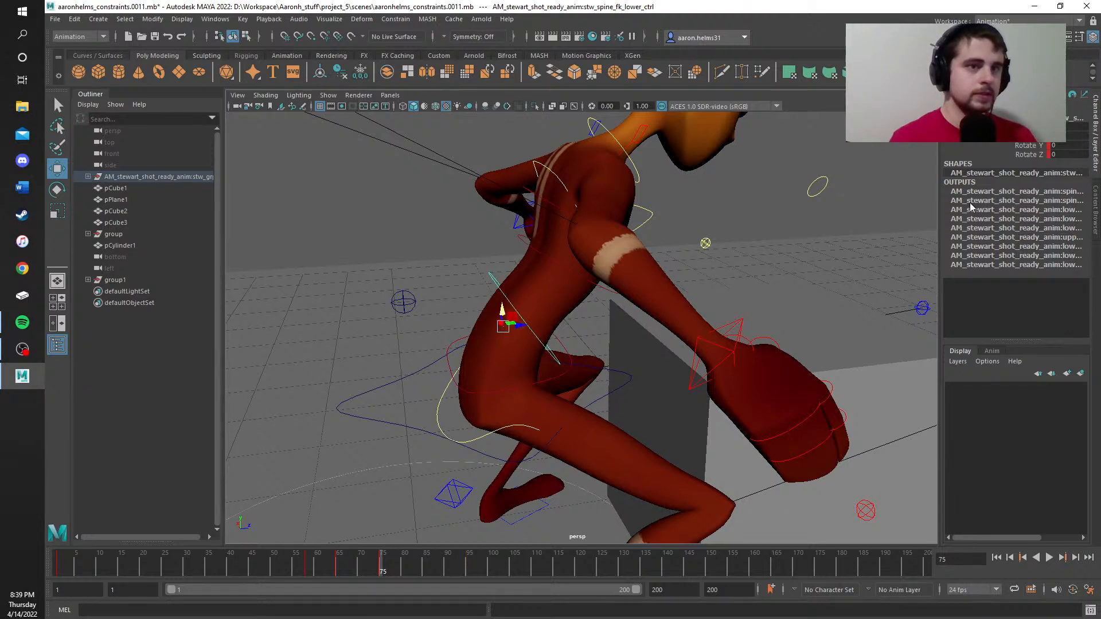
pyautogui.click(483, 393)
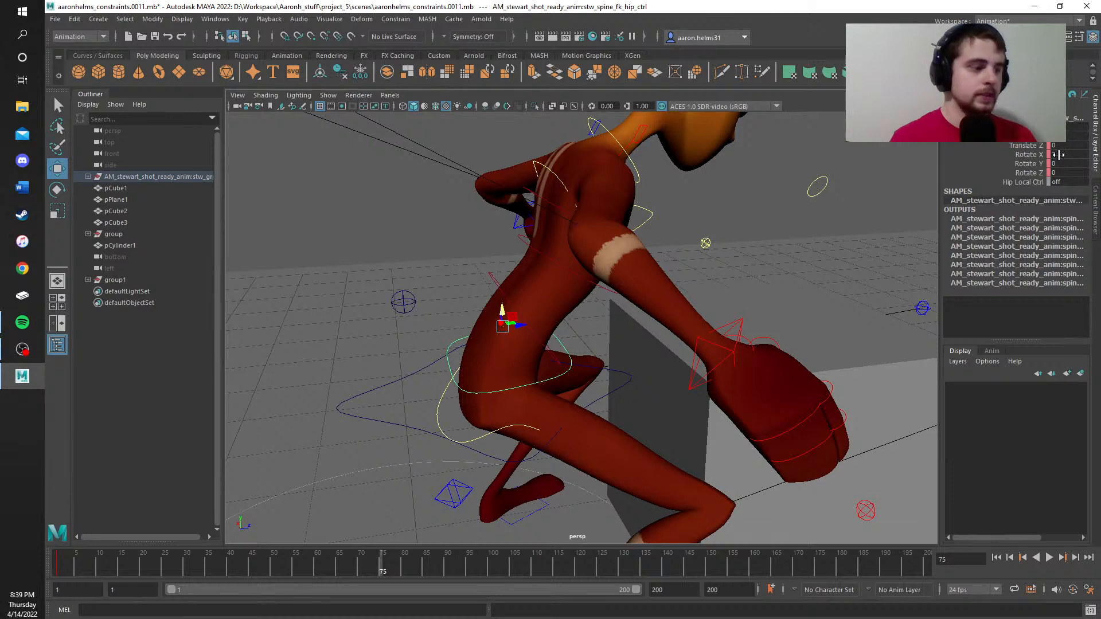
pyautogui.moveTo(1059, 155); pyautogui.dragTo(997, 156)
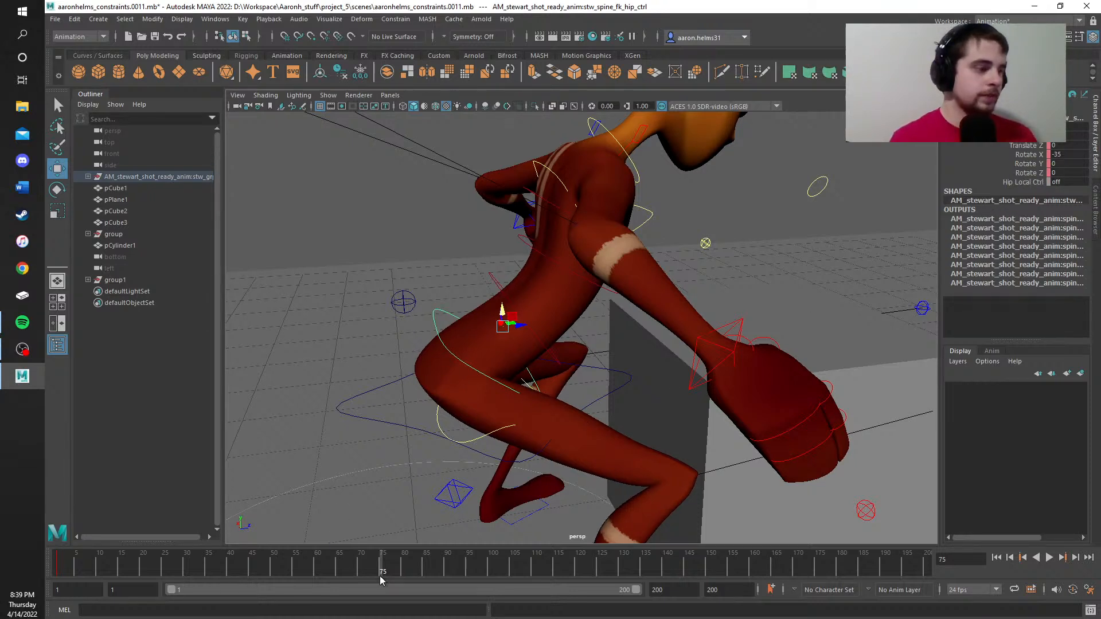
pyautogui.press('s')
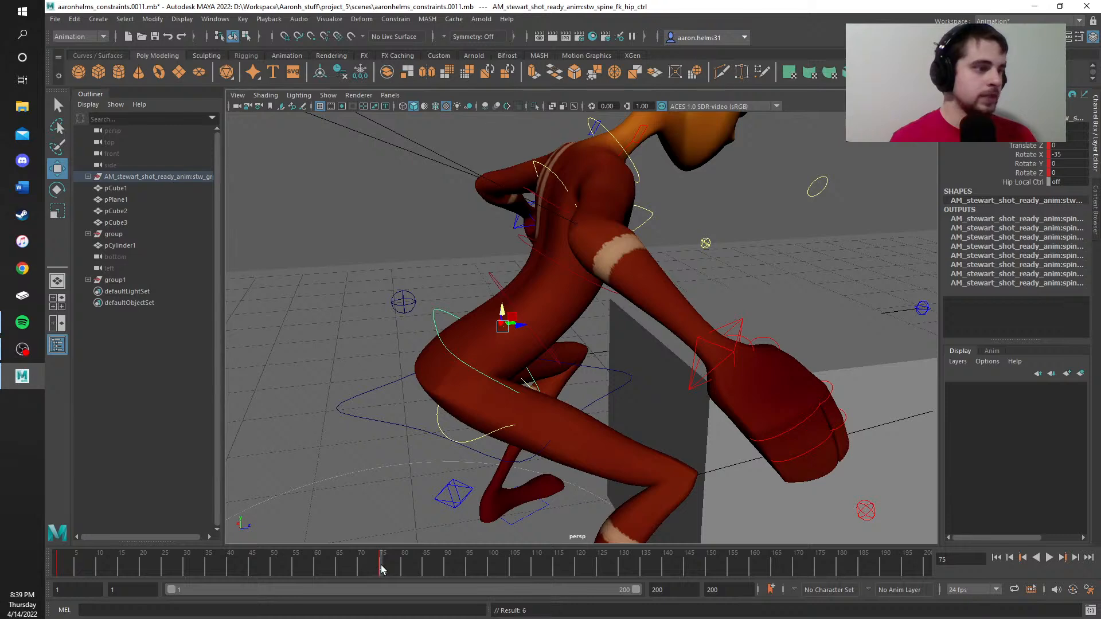
# Step: Set the hip control's Rotate X to 0 at frame 60 and keyframe it
pyautogui.moveTo(383, 569)
pyautogui.mouseDown()
pyautogui.moveTo(293, 573)
pyautogui.moveTo(344, 571)
pyautogui.moveTo(316, 576)
pyautogui.mouseUp()
pyautogui.doubleClick(1067, 154)
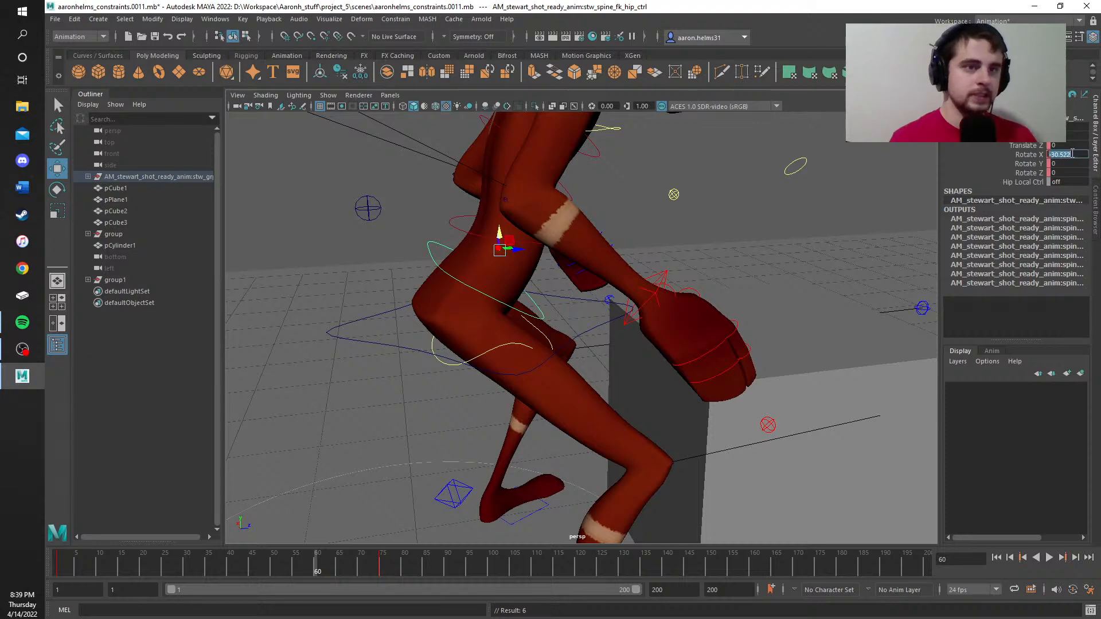
pyautogui.write('0')
pyautogui.press('Return')
pyautogui.press('s')
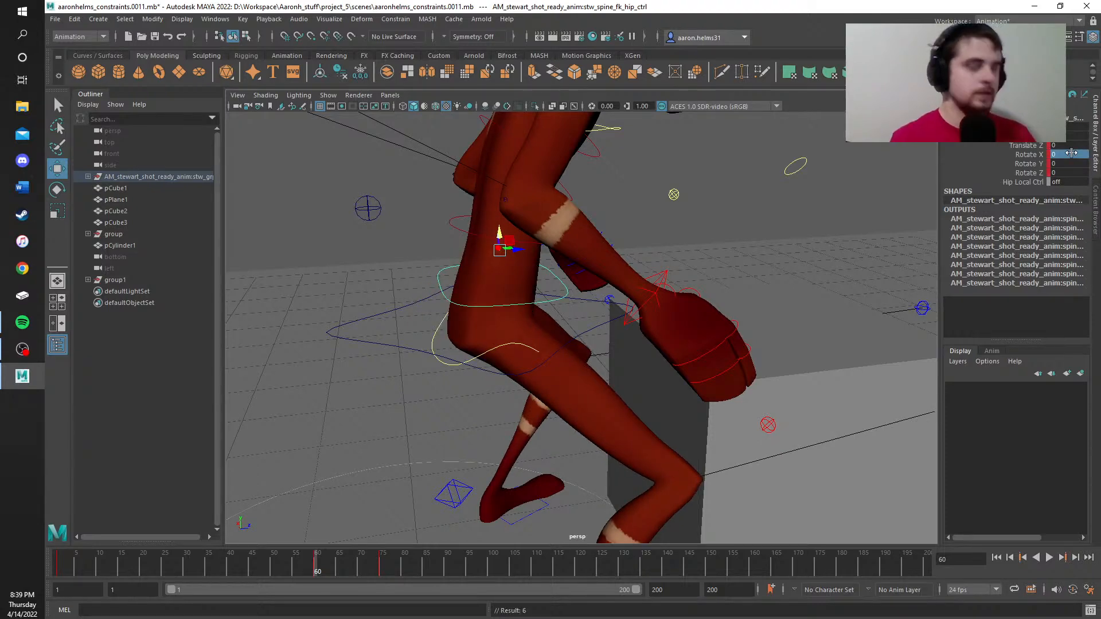
# Step: Bend the upper spine FK control further forward at frame 75 by changing its Rotate X value
pyautogui.moveTo(316, 568)
pyautogui.mouseDown()
pyautogui.moveTo(405, 559)
pyautogui.moveTo(300, 569)
pyautogui.moveTo(468, 560)
pyautogui.mouseUp()
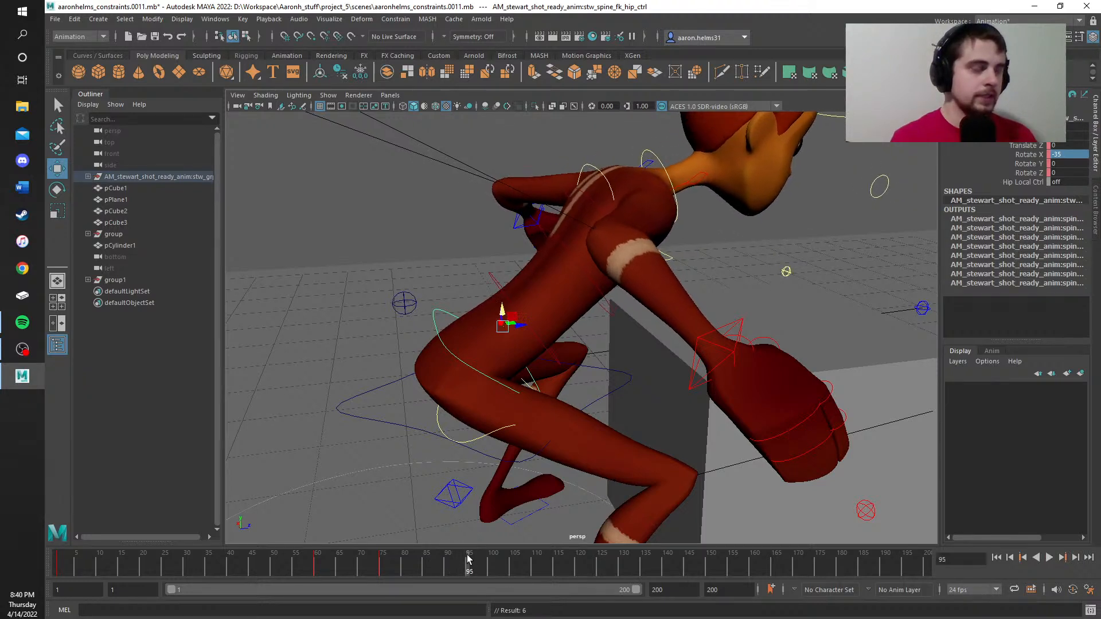
pyautogui.click(560, 232)
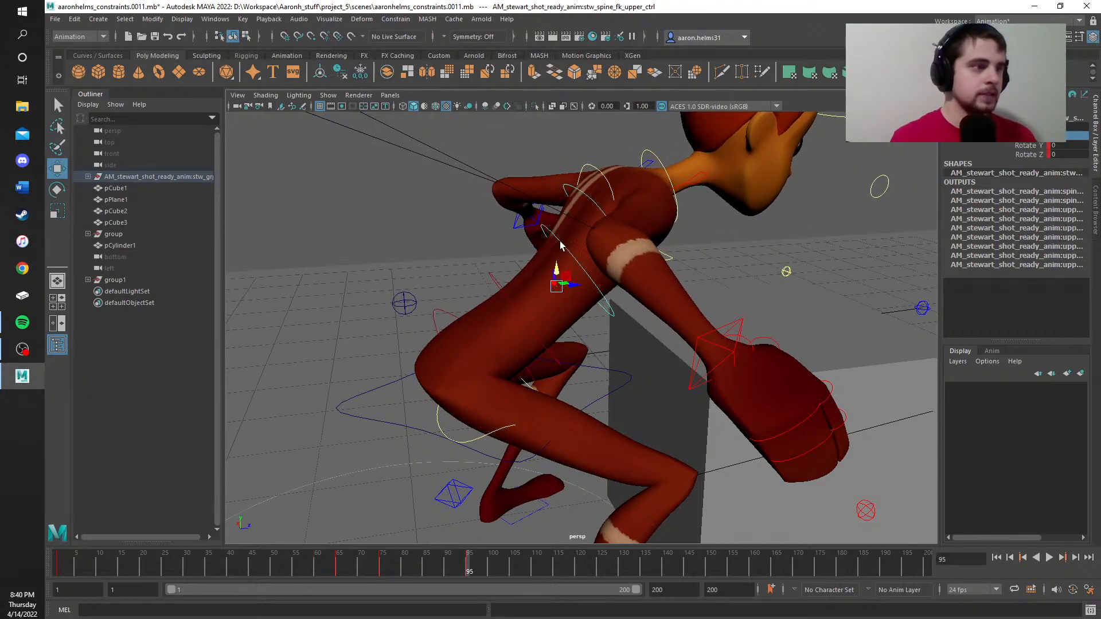
pyautogui.click(383, 568)
pyautogui.click(1077, 138)
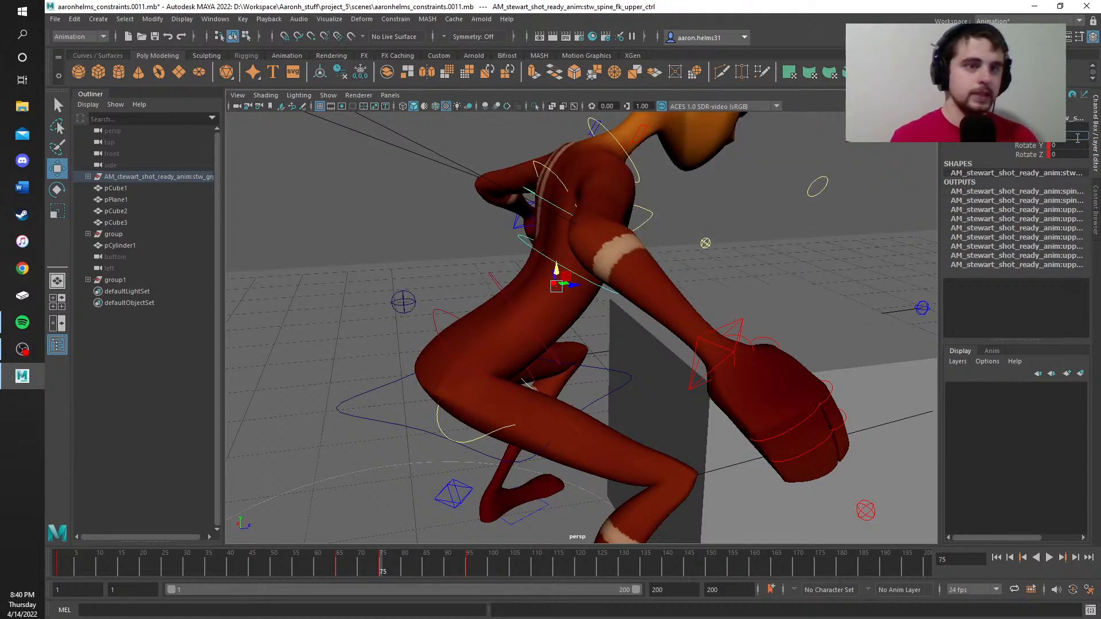
pyautogui.press('Return')
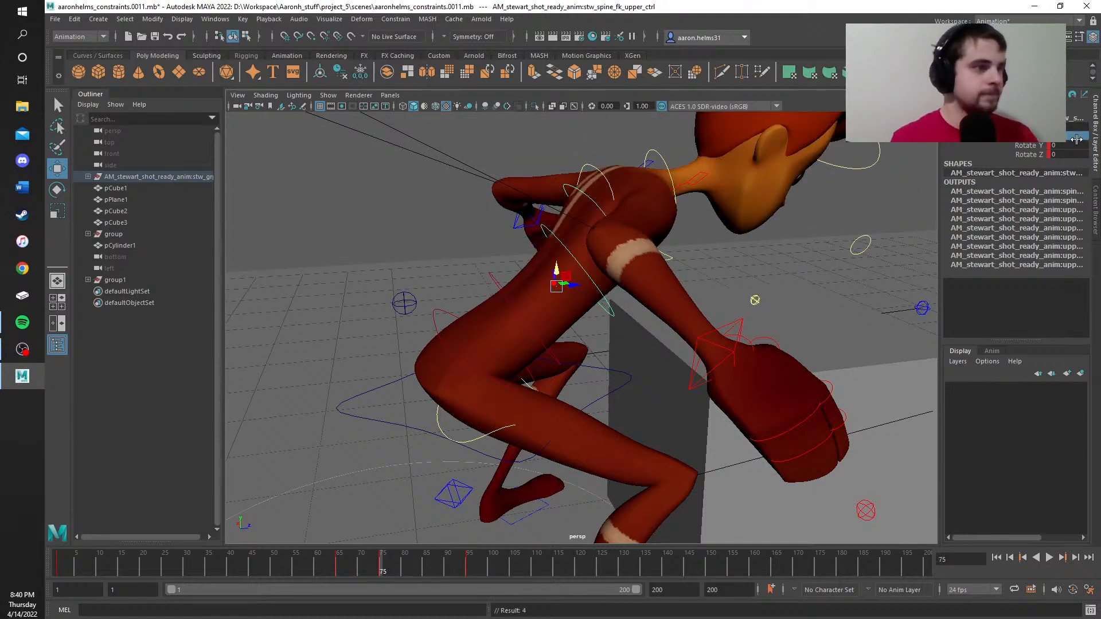
# Step: Delete the upper spine control's key at frame 95 and play back the crouching motion
pyautogui.click(468, 566)
pyautogui.rightClick(469, 569)
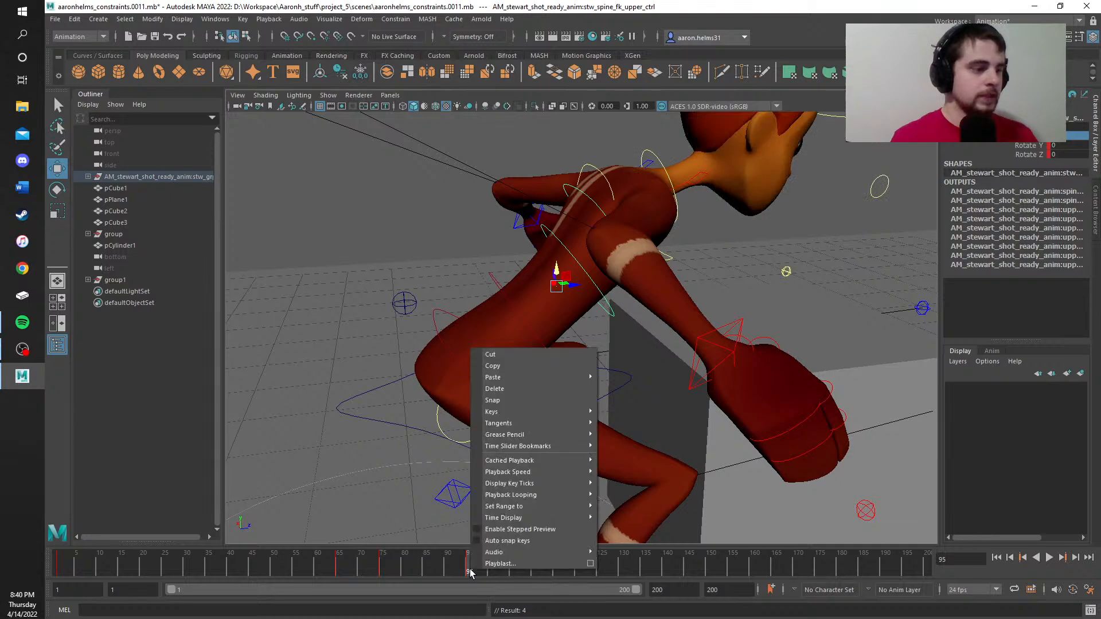
pyautogui.click(521, 388)
pyautogui.hotkey('alt', 'v')
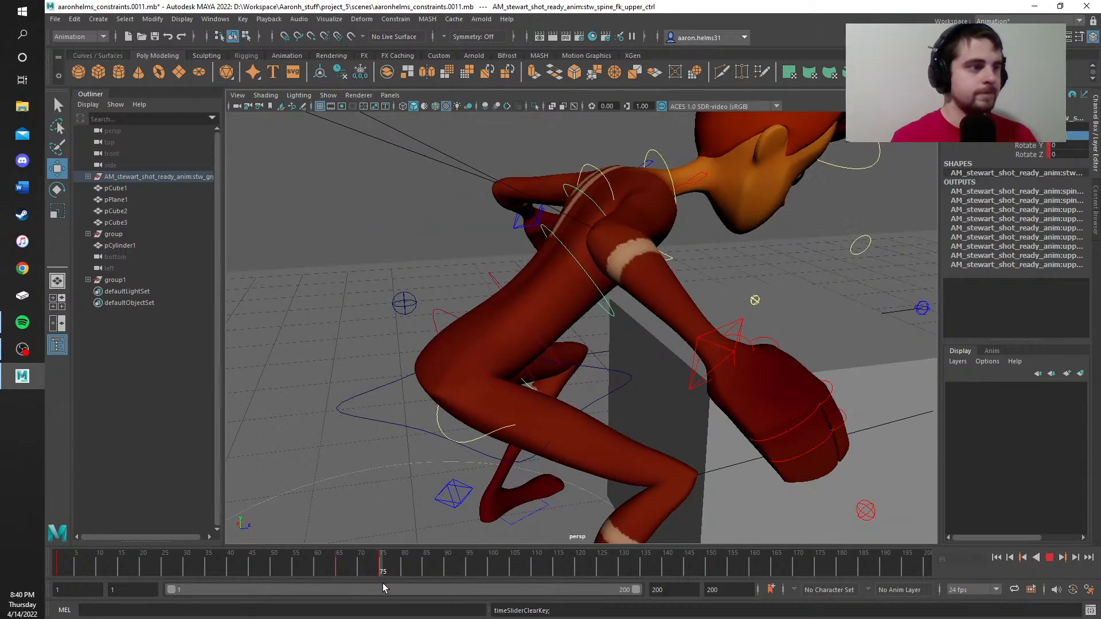
pyautogui.hotkey('alt', 'v')
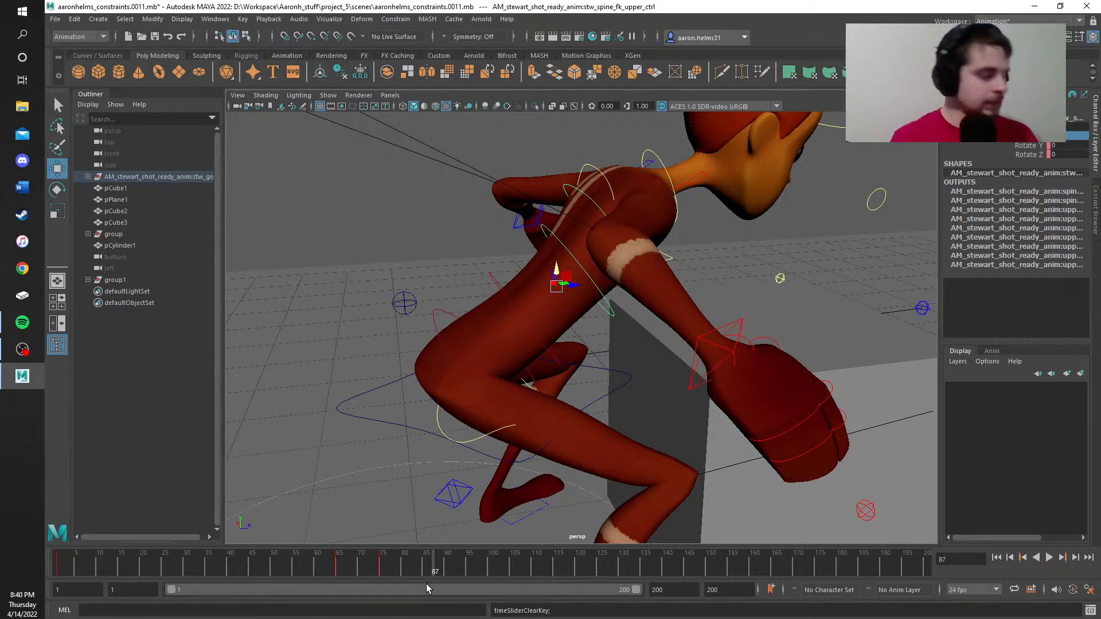
# Step: Examine the crouched pose from several sides, checking the torso and arms against the box
pyautogui.keyDown('alt'); pyautogui.moveTo(387, 231); pyautogui.dragTo(349, 187, button='middle'); pyautogui.keyUp('alt')
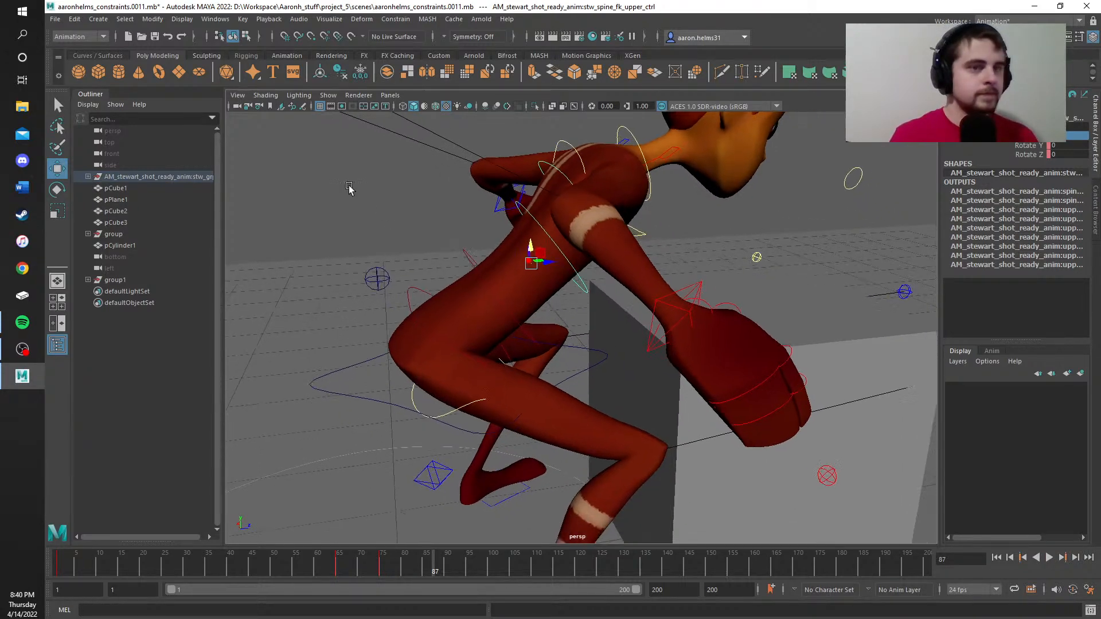
pyautogui.keyDown('alt'); pyautogui.moveTo(524, 334); pyautogui.dragTo(472, 306); pyautogui.keyUp('alt')
pyautogui.keyDown('alt'); pyautogui.moveTo(633, 351); pyautogui.dragTo(337, 246, button='middle'); pyautogui.keyUp('alt')
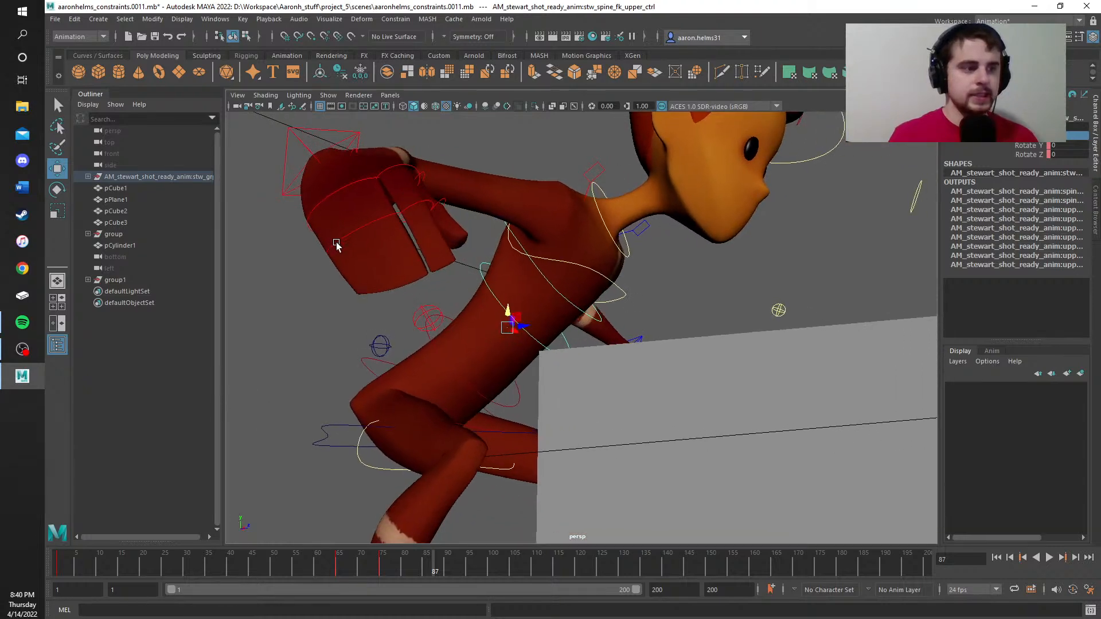
pyautogui.keyDown('alt'); pyautogui.moveTo(717, 287); pyautogui.dragTo(808, 256); pyautogui.keyUp('alt')
pyautogui.keyDown('alt'); pyautogui.moveTo(808, 256); pyautogui.dragTo(712, 247, button='middle'); pyautogui.keyUp('alt')
pyautogui.keyDown('alt'); pyautogui.moveTo(737, 300); pyautogui.dragTo(676, 310, button='middle'); pyautogui.keyUp('alt')
pyautogui.scroll(-6, 683, 304)
pyautogui.keyDown('alt'); pyautogui.moveTo(747, 270); pyautogui.dragTo(667, 273, button='middle'); pyautogui.keyUp('alt')
pyautogui.keyDown('alt'); pyautogui.moveTo(667, 273); pyautogui.dragTo(507, 262); pyautogui.keyUp('alt')
pyautogui.keyDown('alt'); pyautogui.moveTo(639, 229); pyautogui.dragTo(510, 260); pyautogui.keyUp('alt')
pyautogui.scroll(5, 637, 299)
pyautogui.keyDown('alt'); pyautogui.moveTo(684, 339); pyautogui.dragTo(555, 308); pyautogui.keyUp('alt')
# Step: At frame 80, move the left arm IK control forward to the box's side, with Translate Z about 82.6
pyautogui.click(793, 224)
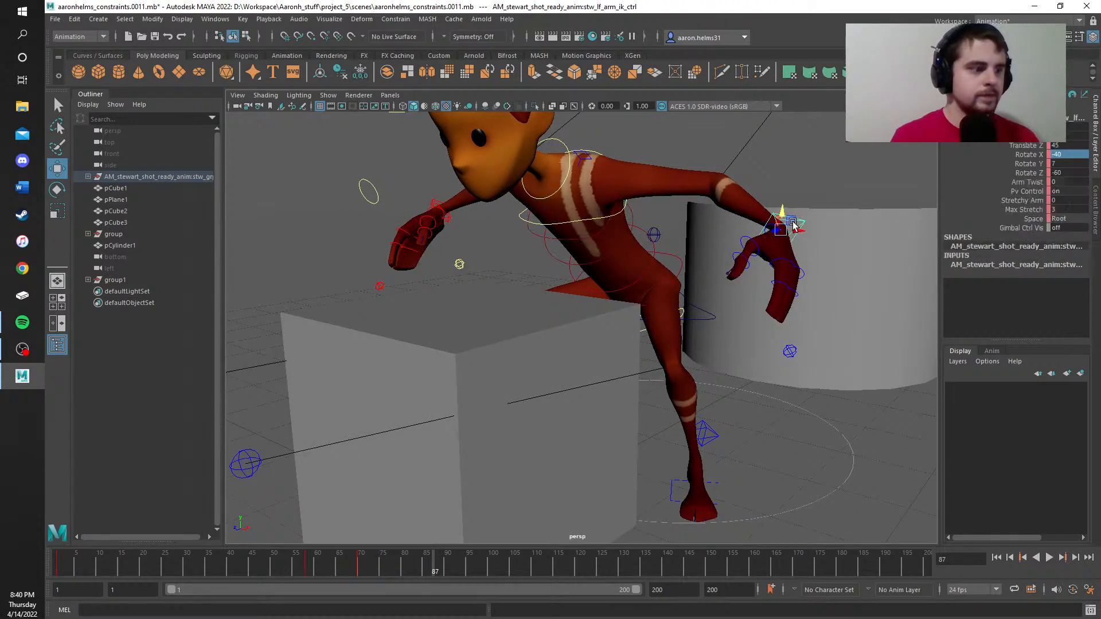
pyautogui.moveTo(430, 563); pyautogui.dragTo(401, 563)
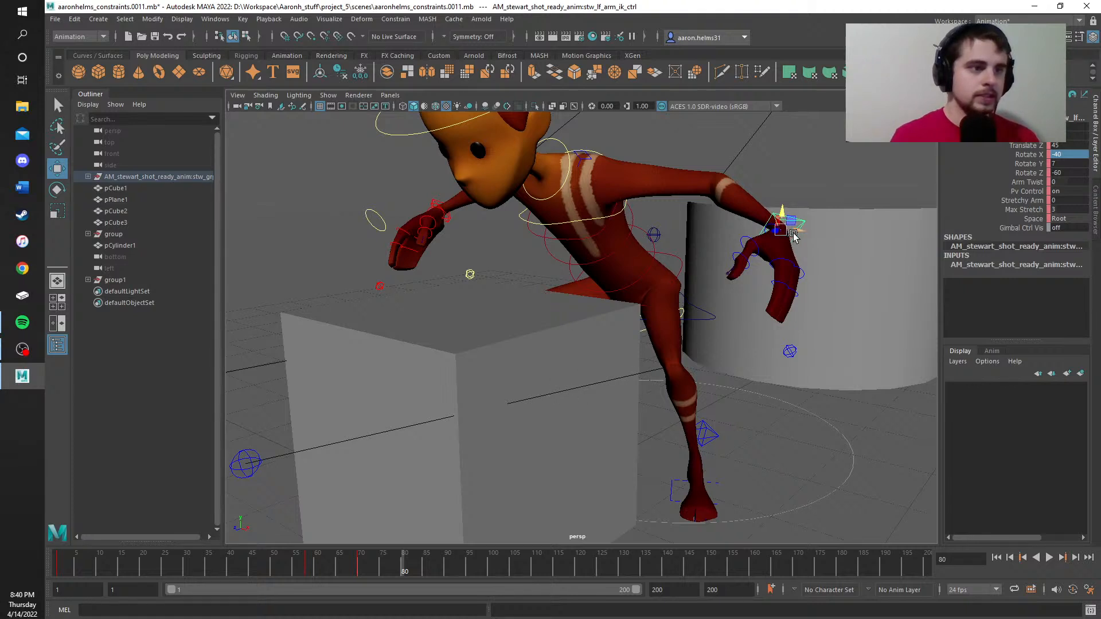
pyautogui.moveTo(794, 237); pyautogui.dragTo(560, 376)
pyautogui.keyDown('alt'); pyautogui.moveTo(622, 363); pyautogui.dragTo(611, 326, button='middle'); pyautogui.keyUp('alt')
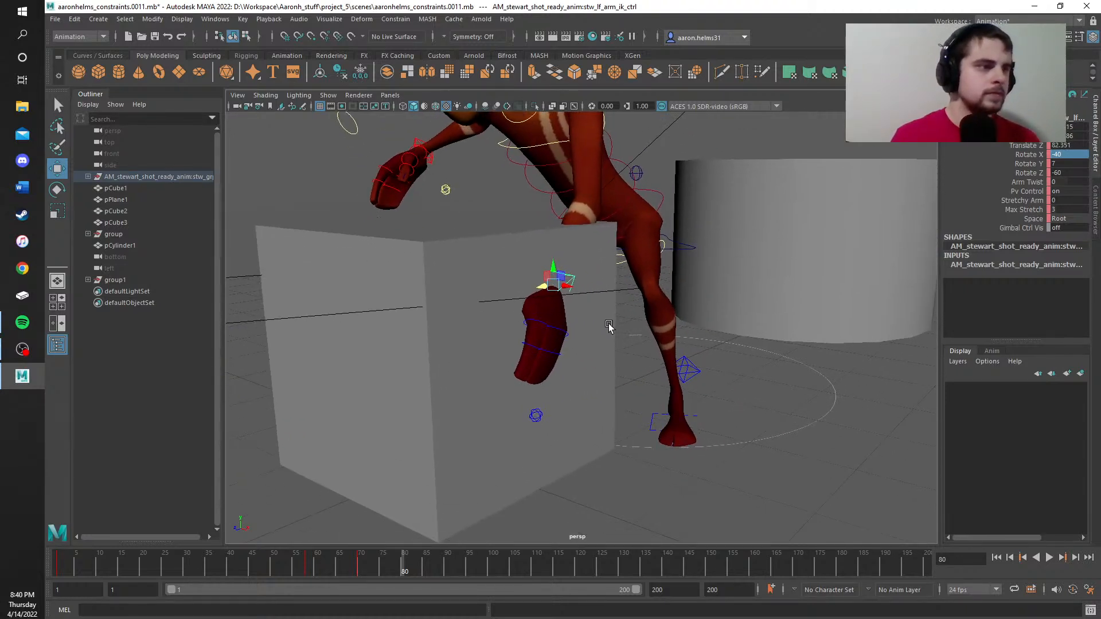
pyautogui.moveTo(554, 267)
pyautogui.keyDown('alt'); pyautogui.mouseDown()
pyautogui.moveTo(565, 287)
pyautogui.moveTo(554, 291)
pyautogui.moveTo(599, 263)
pyautogui.moveTo(533, 267)
pyautogui.mouseUp(); pyautogui.keyUp('alt')
pyautogui.keyDown('alt'); pyautogui.moveTo(633, 262); pyautogui.dragTo(810, 326); pyautogui.keyUp('alt')
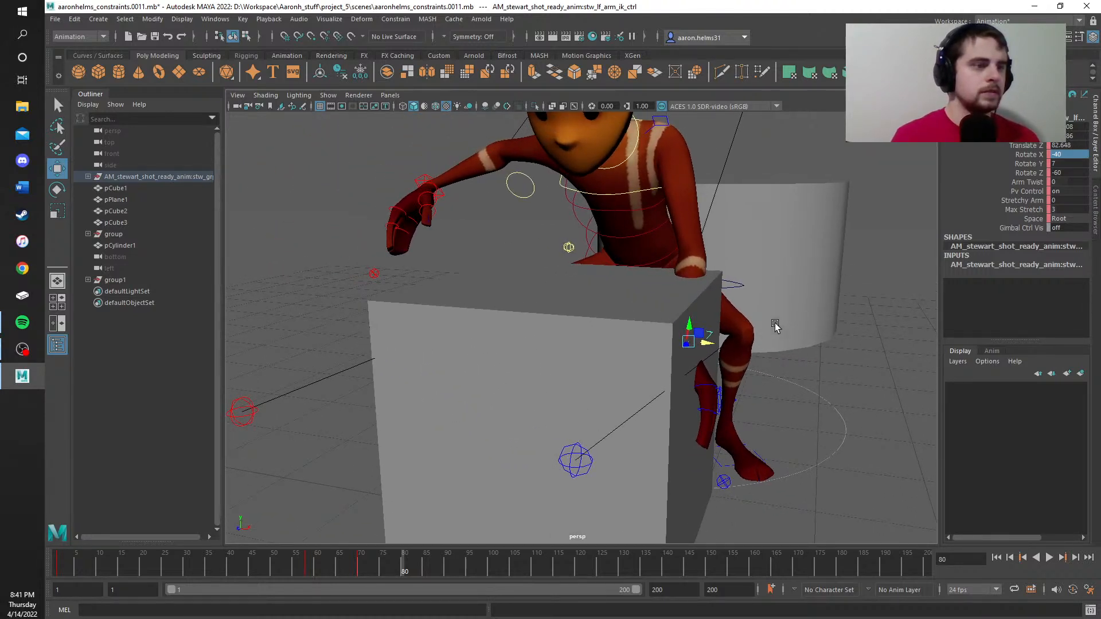
pyautogui.keyDown('alt'); pyautogui.moveTo(555, 317); pyautogui.dragTo(577, 323, button='middle'); pyautogui.keyUp('alt')
pyautogui.keyDown('alt'); pyautogui.moveTo(577, 322); pyautogui.dragTo(491, 319); pyautogui.keyUp('alt')
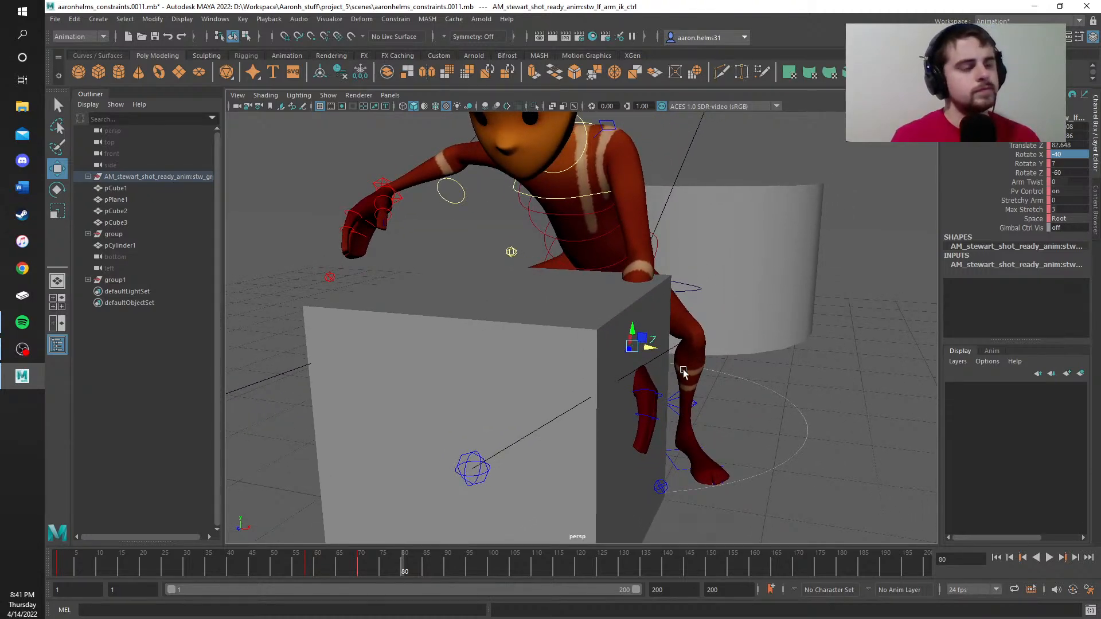
# Step: Raise the left hand control to the box's upper edge and shift it just outside the box, Translate Z about 81.9
pyautogui.keyDown('alt'); pyautogui.moveTo(632, 326); pyautogui.dragTo(667, 222); pyautogui.keyUp('alt')
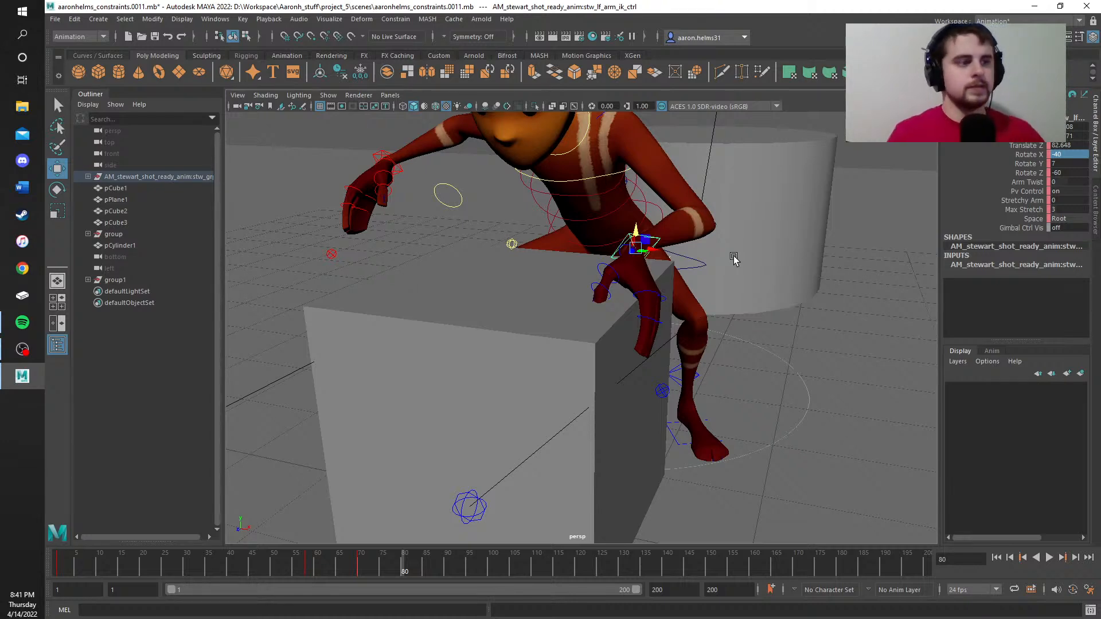
pyautogui.keyDown('alt'); pyautogui.moveTo(715, 246); pyautogui.dragTo(595, 328); pyautogui.keyUp('alt')
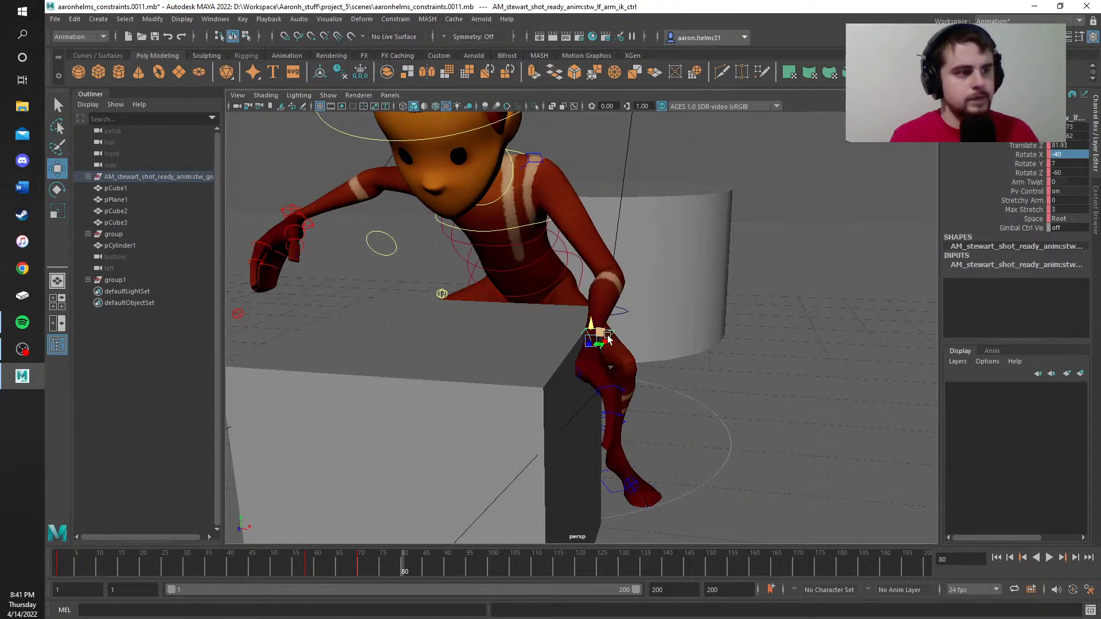
pyautogui.keyDown('alt'); pyautogui.moveTo(537, 313); pyautogui.dragTo(659, 354, button='middle'); pyautogui.keyUp('alt')
pyautogui.keyDown('alt'); pyautogui.moveTo(659, 353); pyautogui.dragTo(638, 344); pyautogui.keyUp('alt')
pyautogui.moveTo(757, 396); pyautogui.dragTo(741, 390)
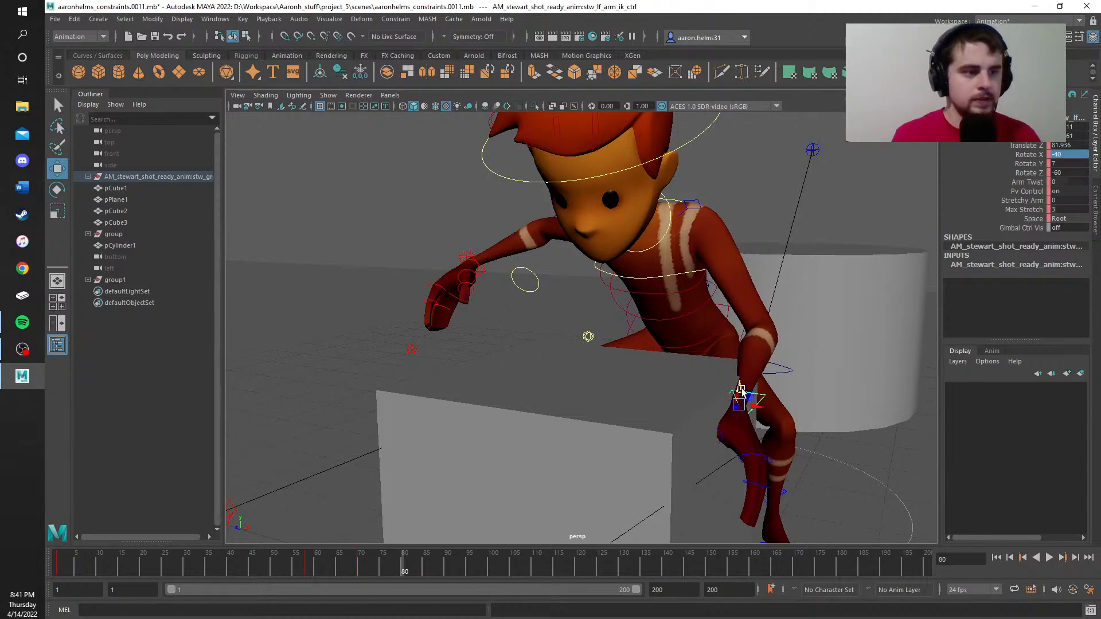
# Step: Pull the left arm IK control back toward the body along the box's side, to Translate Z of about 61.3
pyautogui.keyDown('alt'); pyautogui.moveTo(822, 357); pyautogui.dragTo(433, 322, button='middle'); pyautogui.keyUp('alt')
pyautogui.scroll(3, 636, 329)
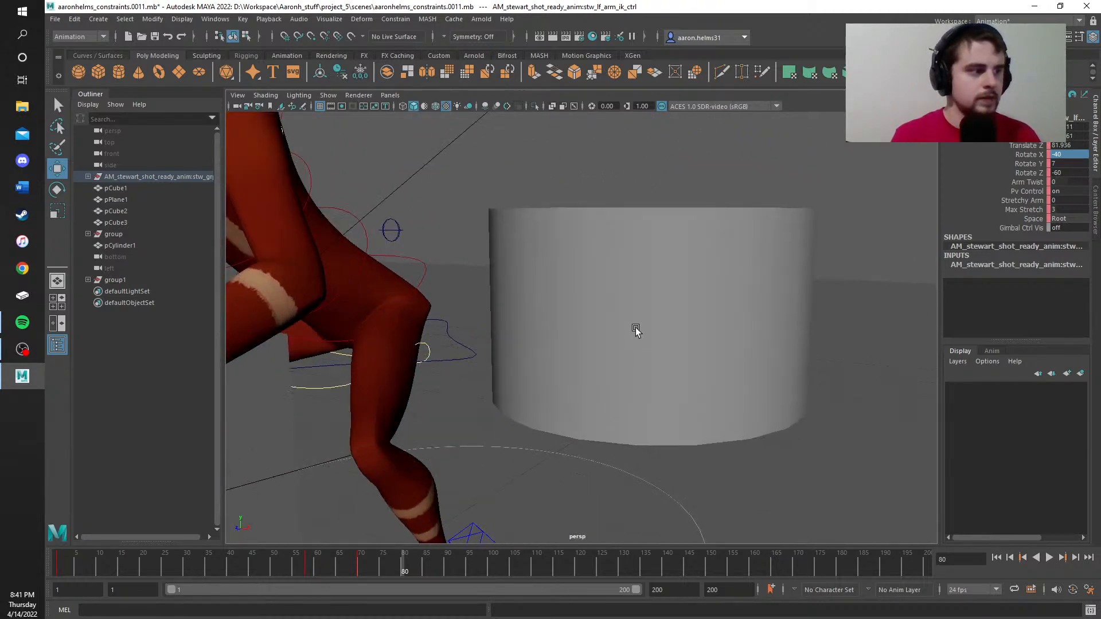
pyautogui.scroll(-2, 635, 329)
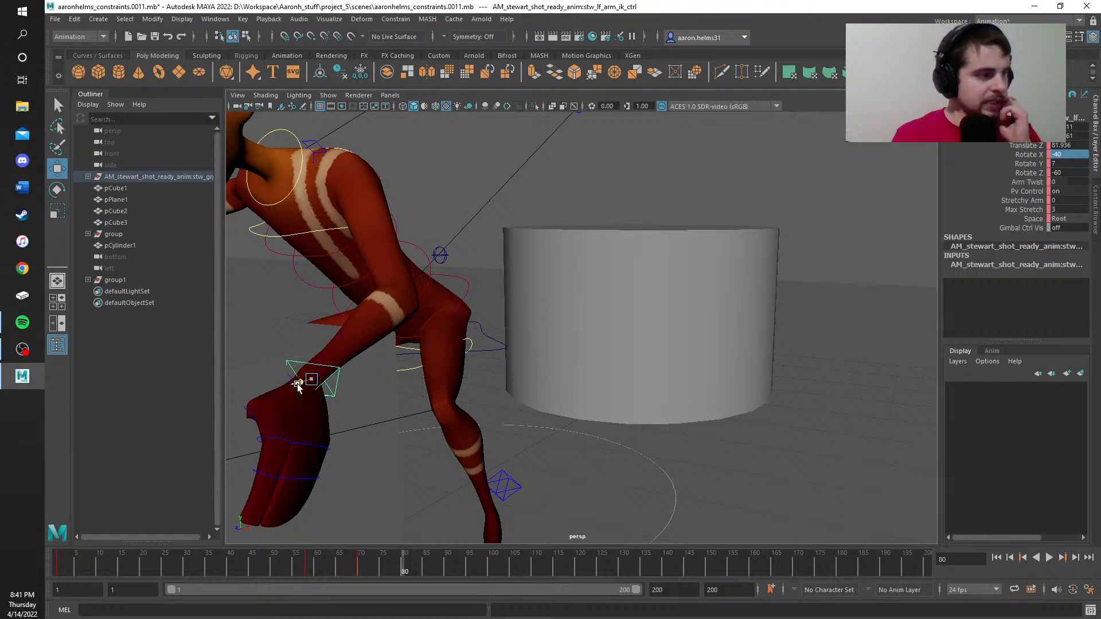
pyautogui.moveTo(298, 385); pyautogui.dragTo(381, 360)
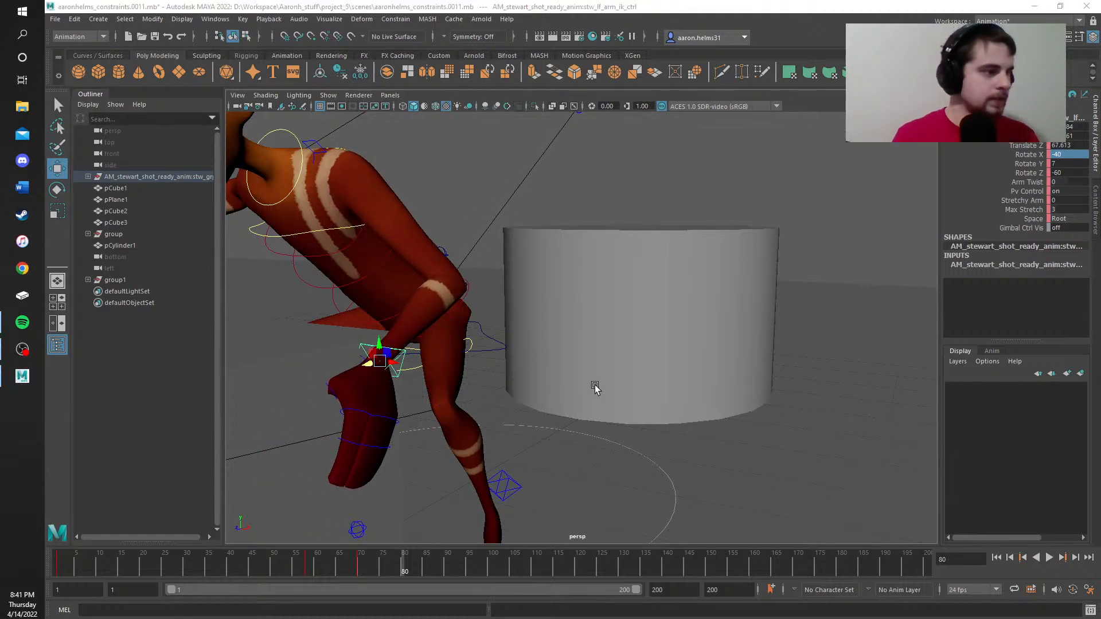
pyautogui.keyDown('alt'); pyautogui.moveTo(595, 388); pyautogui.dragTo(706, 319); pyautogui.keyUp('alt')
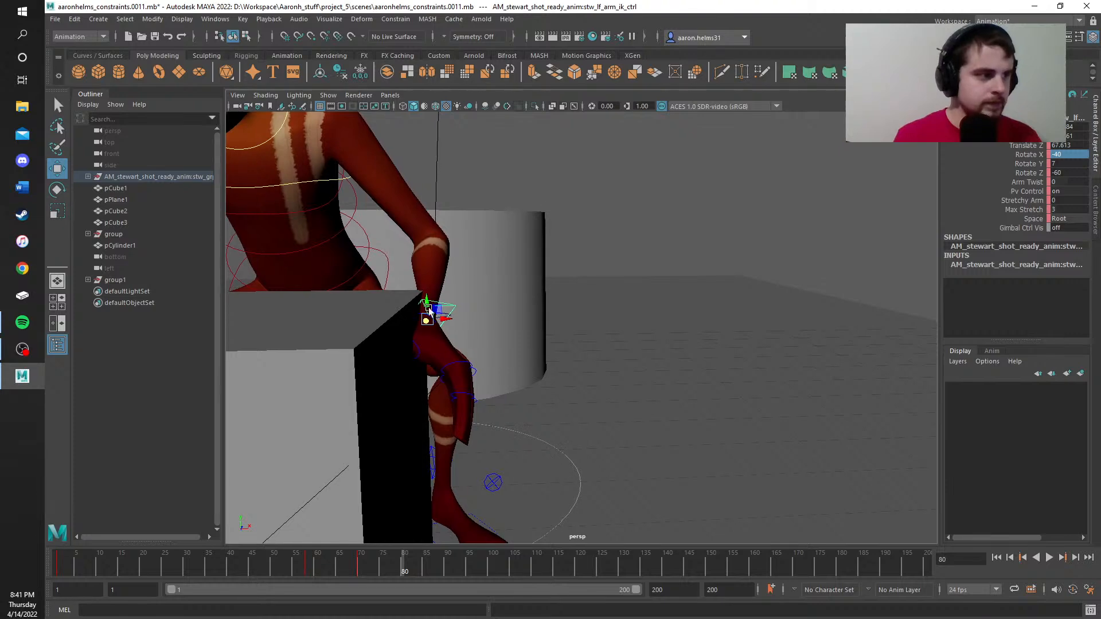
pyautogui.keyDown('alt'); pyautogui.moveTo(430, 306); pyautogui.dragTo(432, 337); pyautogui.keyUp('alt')
pyautogui.keyDown('alt'); pyautogui.moveTo(670, 305); pyautogui.dragTo(548, 288); pyautogui.keyUp('alt')
# Step: Lower the left hand control in front of the knee and nudge it slightly sideways, ending at Translate Z about 62.5
pyautogui.scroll(3, 694, 349)
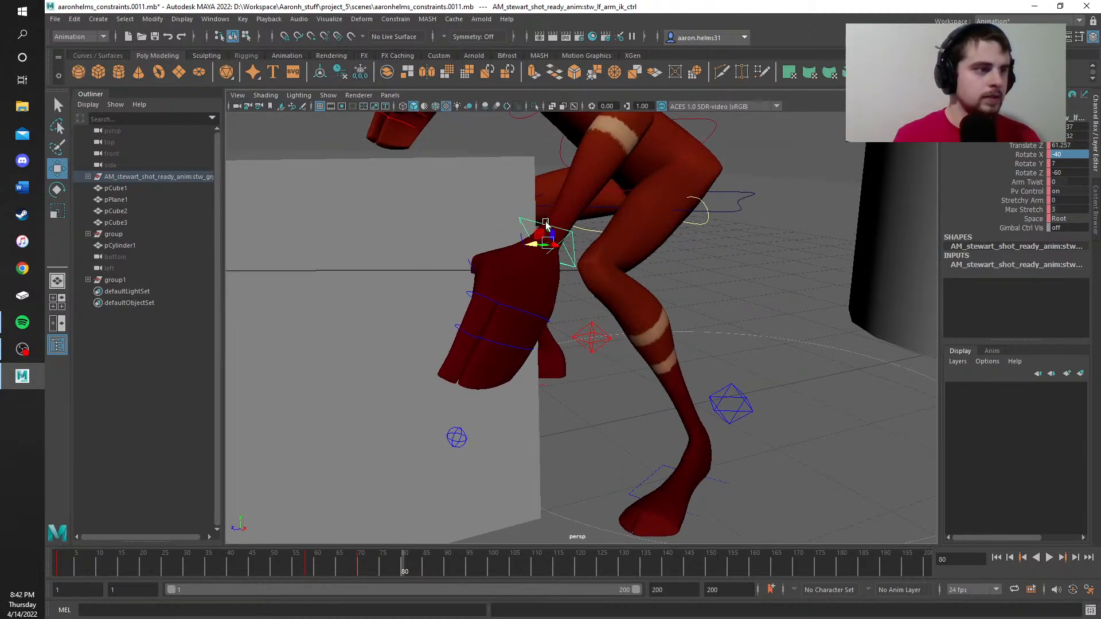
pyautogui.moveTo(547, 224)
pyautogui.keyDown('alt'); pyautogui.mouseDown()
pyautogui.moveTo(548, 239)
pyautogui.moveTo(548, 210)
pyautogui.moveTo(541, 224)
pyautogui.mouseUp(); pyautogui.keyUp('alt')
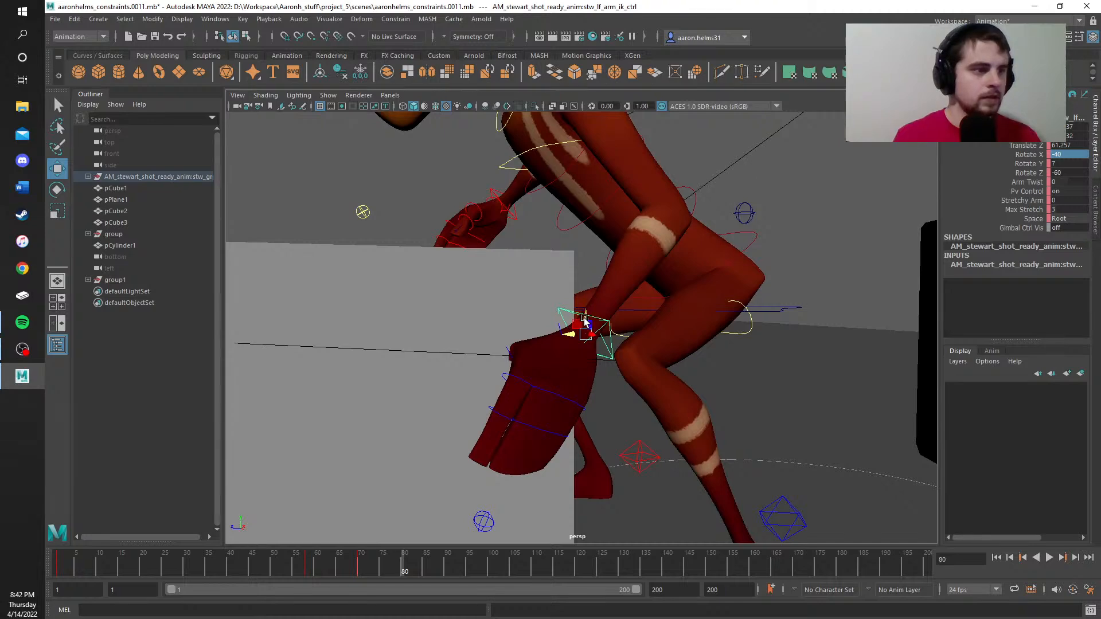
pyautogui.moveTo(585, 320); pyautogui.dragTo(566, 360)
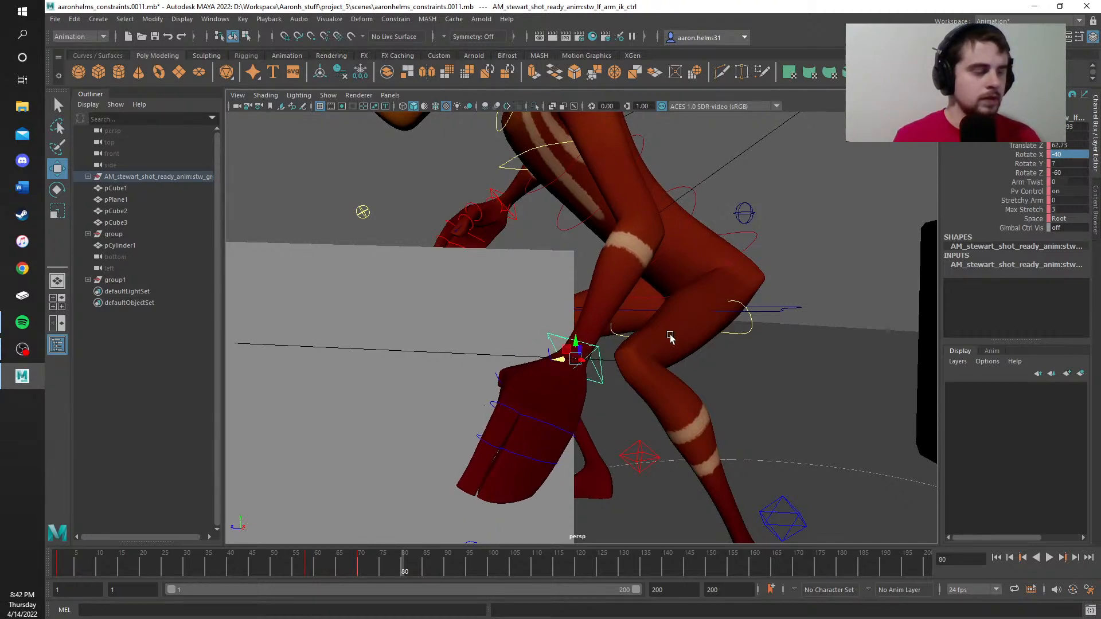
pyautogui.keyDown('alt'); pyautogui.moveTo(669, 338); pyautogui.dragTo(606, 349); pyautogui.keyUp('alt')
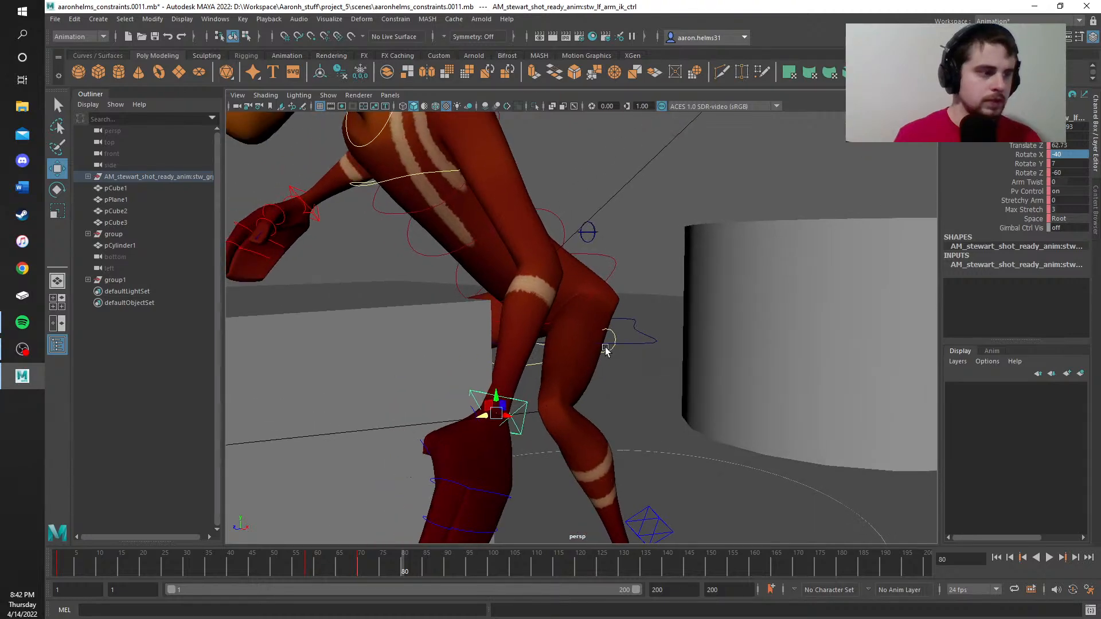
pyautogui.scroll(6, 511, 364)
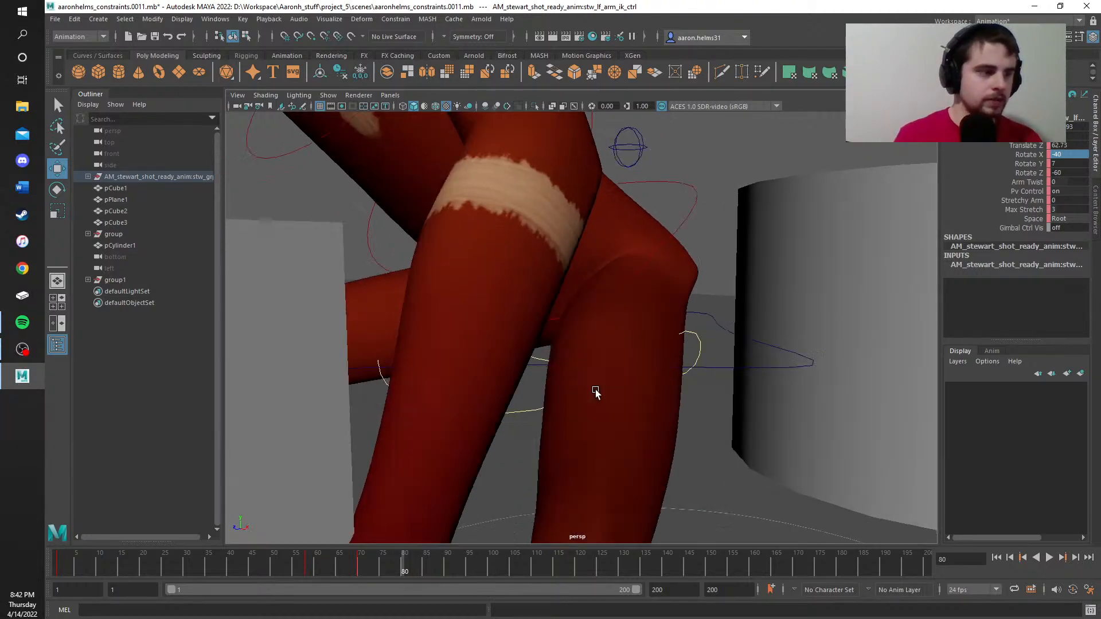
pyautogui.scroll(-3, 728, 393)
pyautogui.scroll(-5, 740, 401)
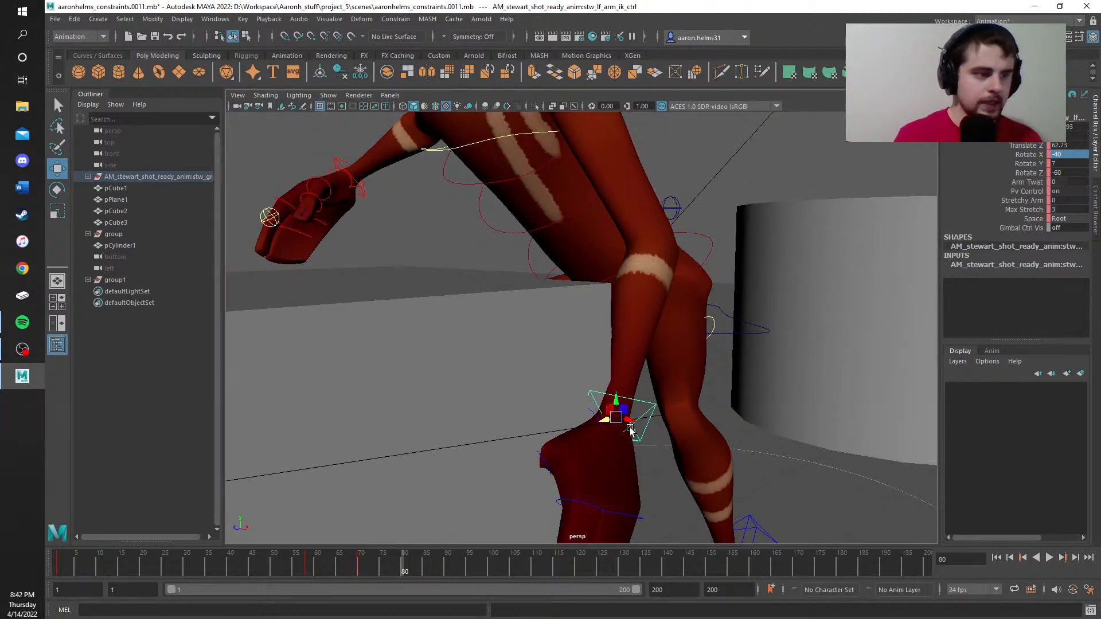
pyautogui.moveTo(629, 422); pyautogui.dragTo(636, 423)
pyautogui.scroll(1, 731, 428)
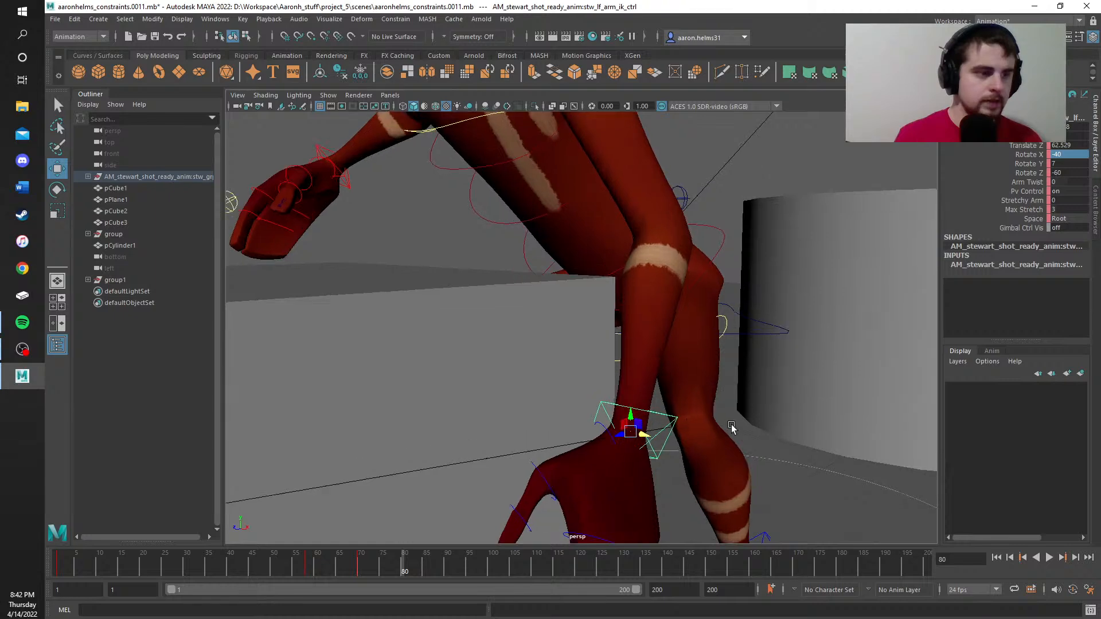
pyautogui.keyDown('alt'); pyautogui.moveTo(733, 428); pyautogui.dragTo(809, 405); pyautogui.keyUp('alt')
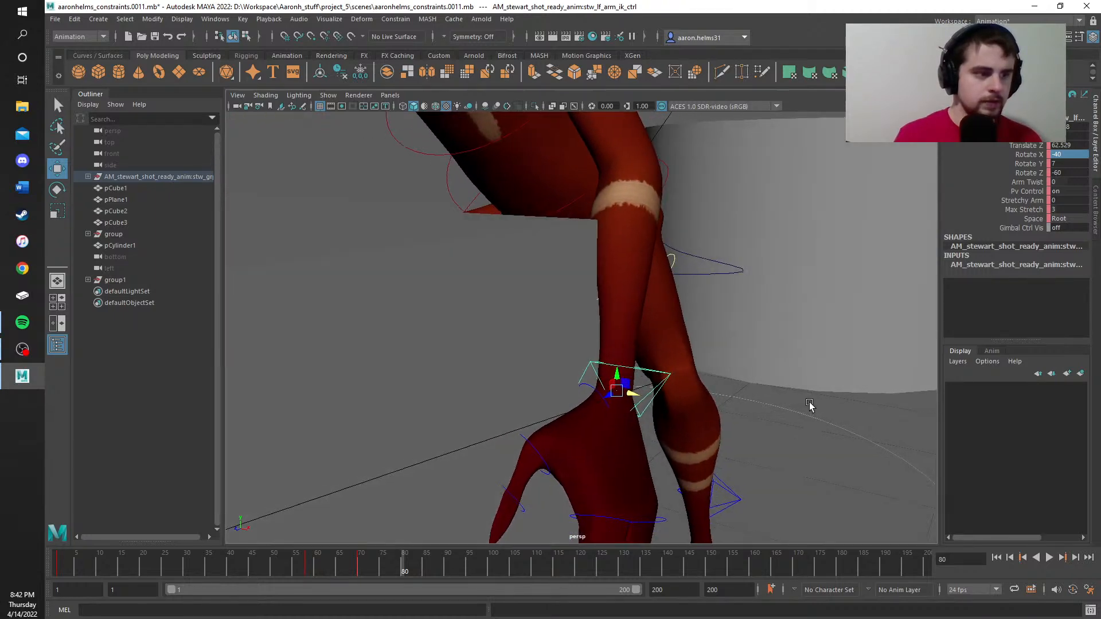
# Step: Examine the left hand's position and orientation beside the box and knee from several angles, ready for rotating
pyautogui.keyDown('alt'); pyautogui.moveTo(621, 378); pyautogui.dragTo(617, 358); pyautogui.keyUp('alt')
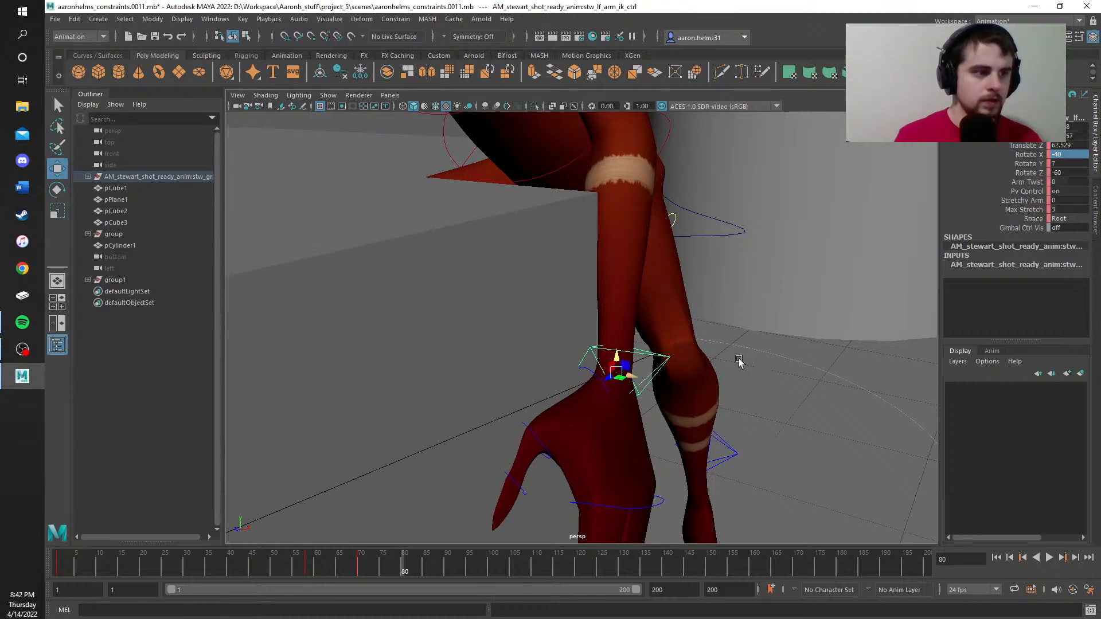
pyautogui.keyDown('alt'); pyautogui.moveTo(740, 361); pyautogui.dragTo(670, 337, button='middle'); pyautogui.keyUp('alt')
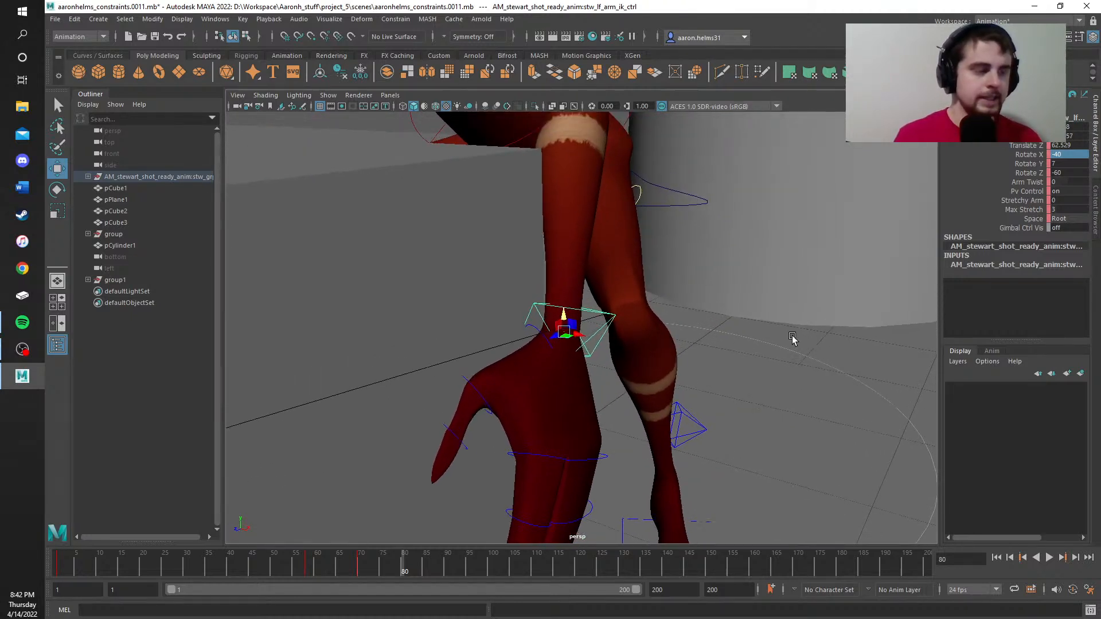
pyautogui.press('e')
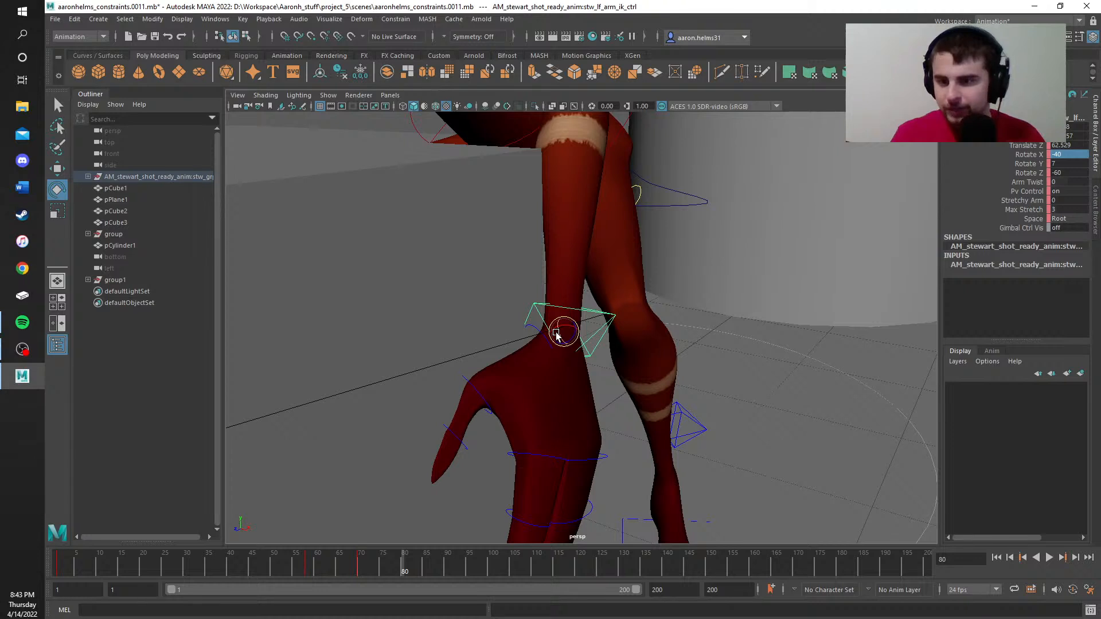
pyautogui.press('space')
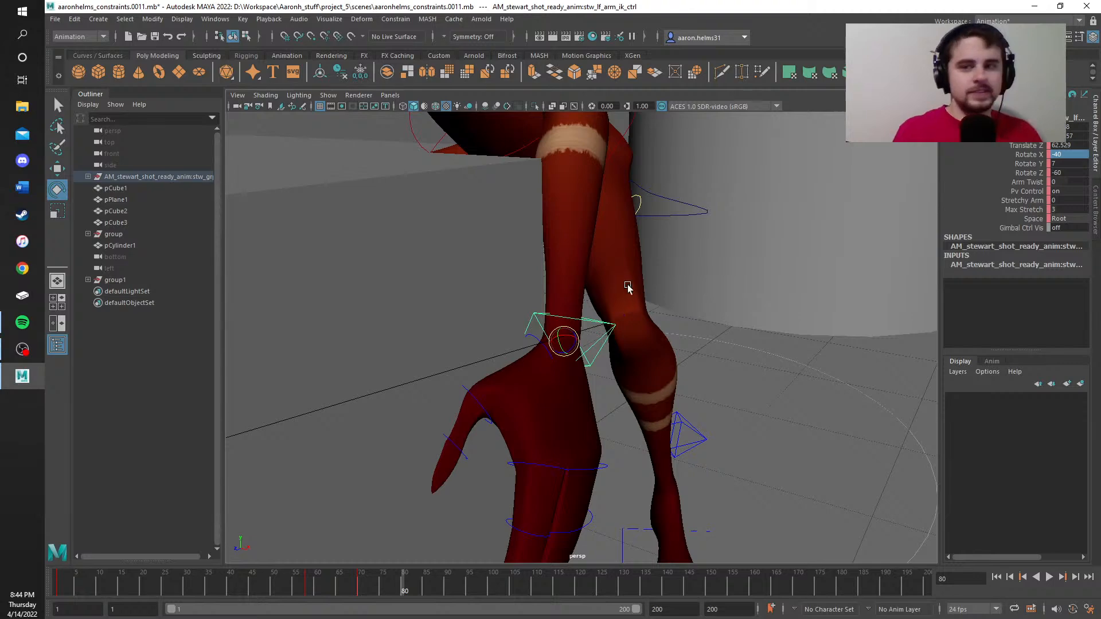
pyautogui.keyDown('alt'); pyautogui.moveTo(504, 233); pyautogui.dragTo(464, 245, button='middle'); pyautogui.keyUp('alt')
pyautogui.keyDown('alt'); pyautogui.moveTo(464, 245); pyautogui.dragTo(413, 237); pyautogui.keyUp('alt')
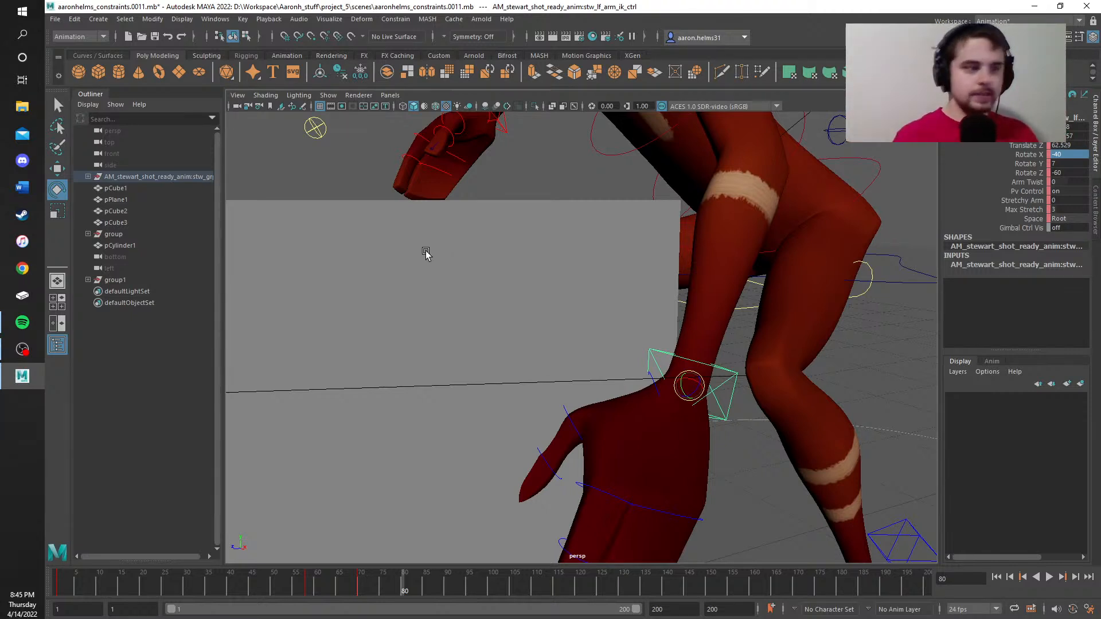
pyautogui.keyDown('alt'); pyautogui.moveTo(551, 337); pyautogui.dragTo(678, 265); pyautogui.keyUp('alt')
pyautogui.keyDown('alt'); pyautogui.moveTo(664, 286); pyautogui.dragTo(636, 325, button='middle'); pyautogui.keyUp('alt')
pyautogui.scroll(-5, 636, 325)
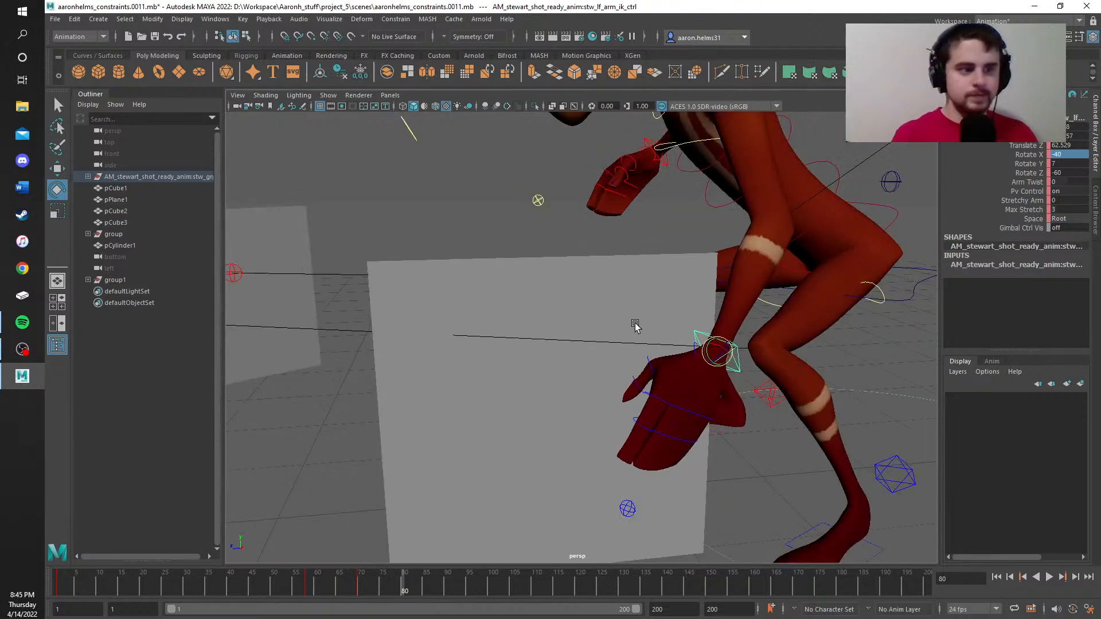
pyautogui.scroll(5, 636, 325)
pyautogui.keyDown('alt'); pyautogui.moveTo(639, 352); pyautogui.dragTo(966, 287); pyautogui.keyUp('alt')
pyautogui.keyDown('alt'); pyautogui.moveTo(831, 324); pyautogui.dragTo(841, 317); pyautogui.keyUp('alt')
# Step: Select the left thumb's middle FK control and inspect how the thumb meets the box's side
pyautogui.click(598, 344)
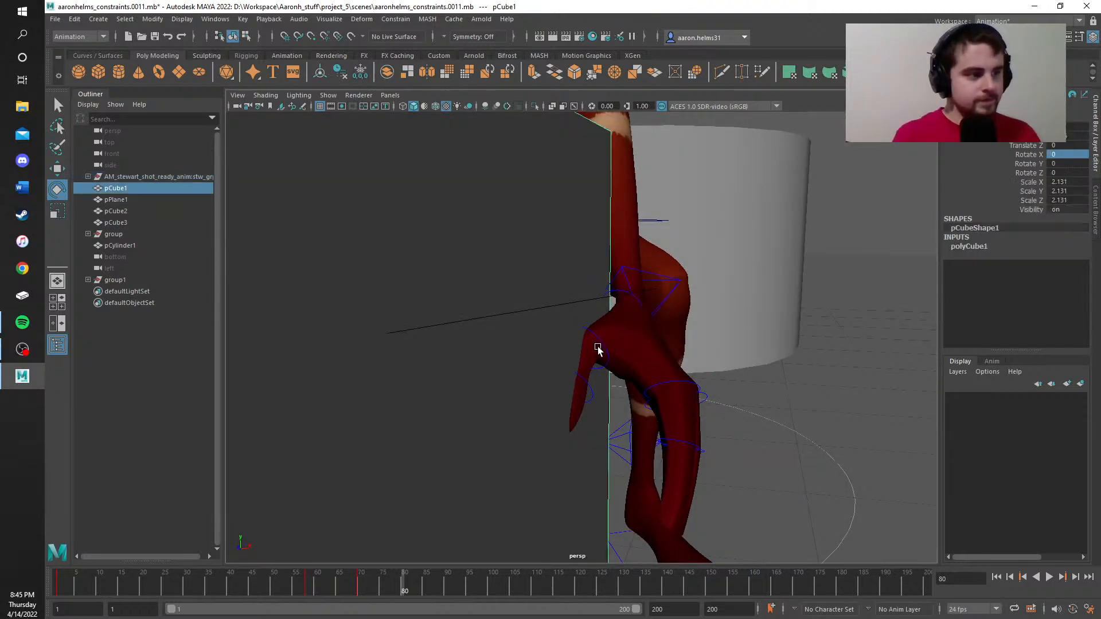
pyautogui.click(601, 344)
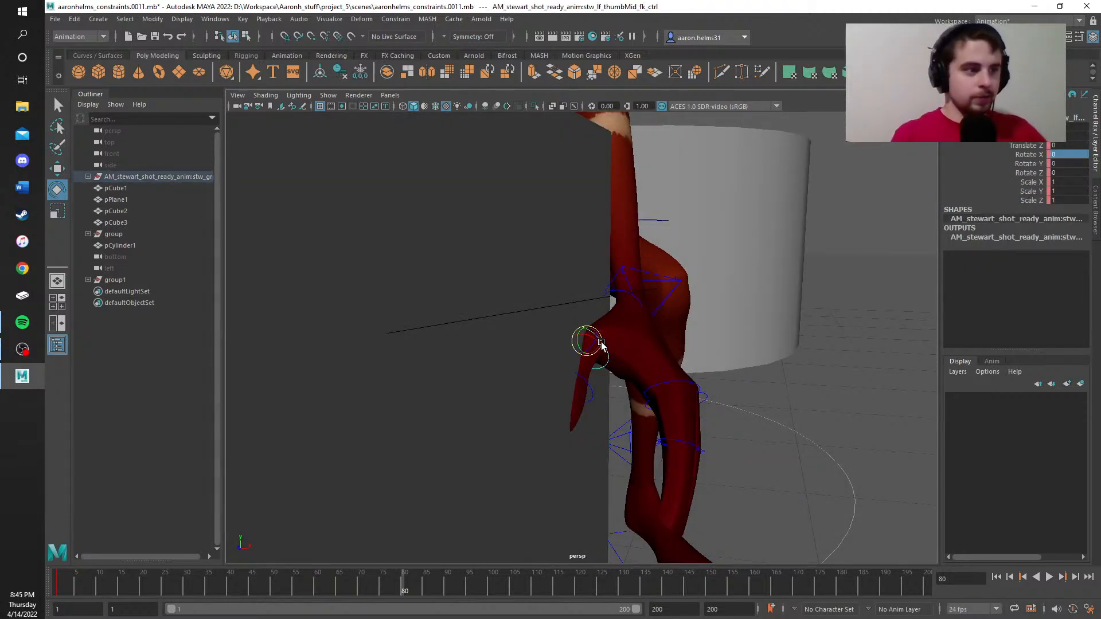
pyautogui.keyDown('alt'); pyautogui.moveTo(707, 328); pyautogui.dragTo(669, 370); pyautogui.keyUp('alt')
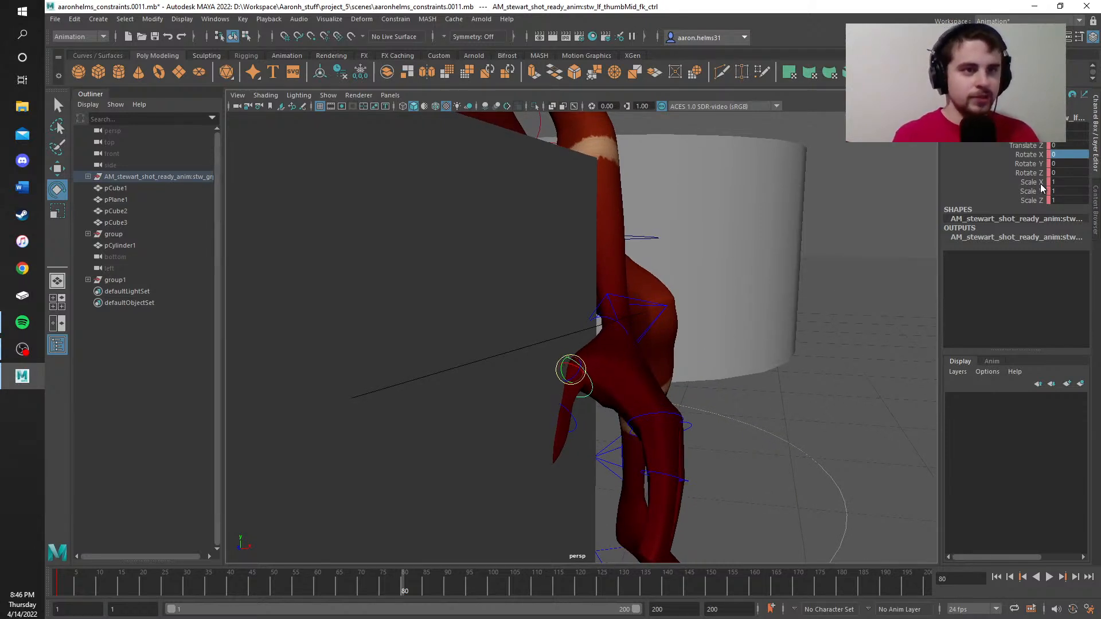
pyautogui.scroll(3, 688, 366)
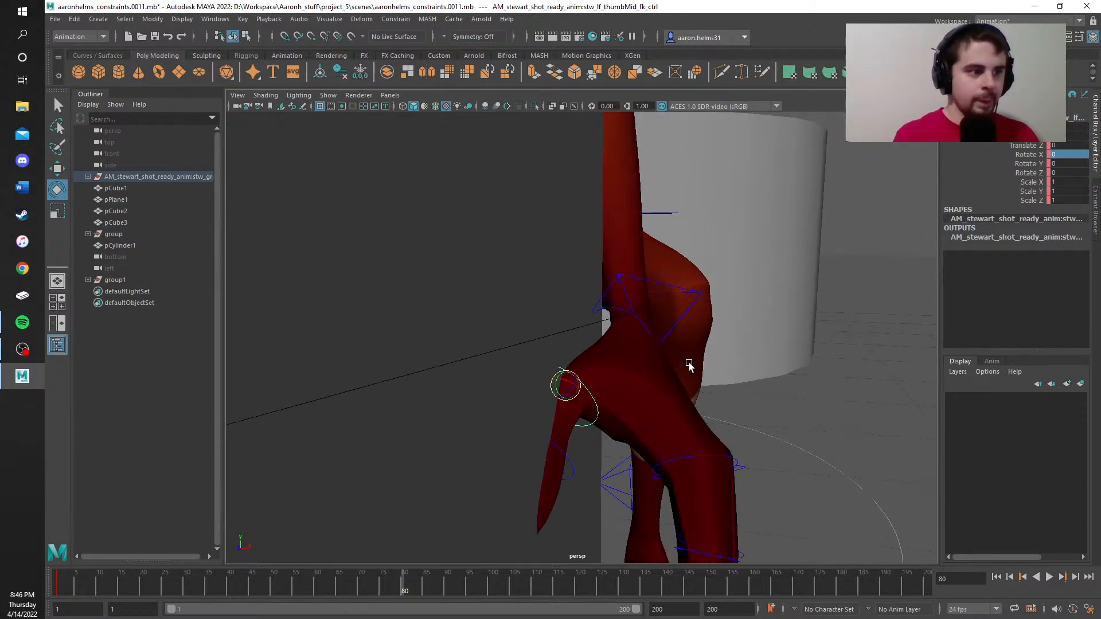
pyautogui.scroll(-5, 711, 355)
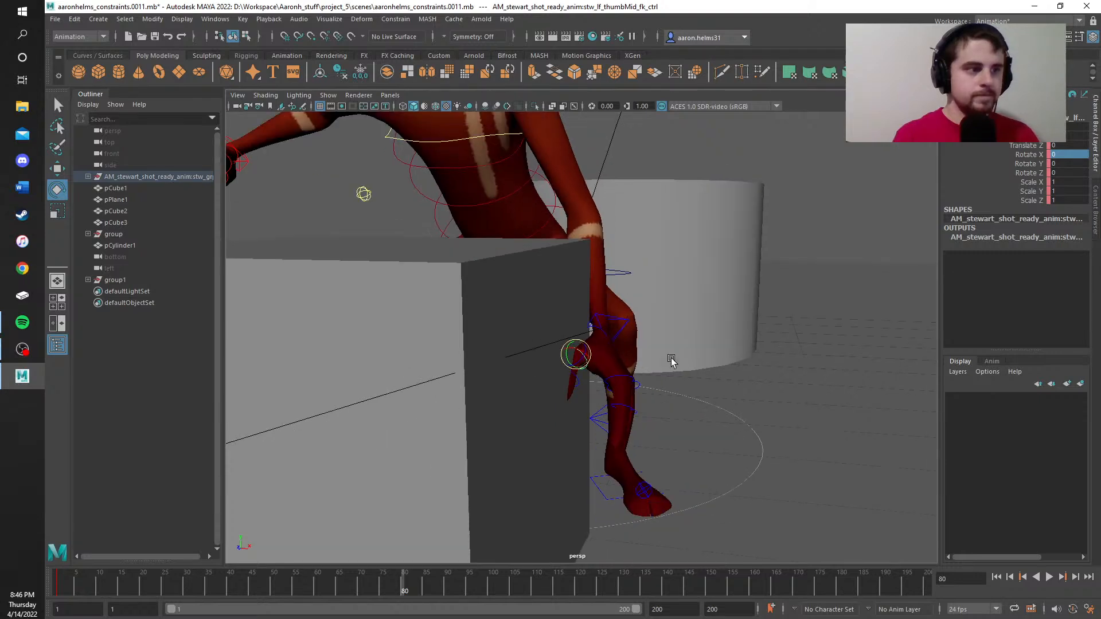
# Step: Rotate the left arm IK control at frame 80 to about Rotate X -94.2, Y -20.7 and Z -43.2
pyautogui.click(609, 325)
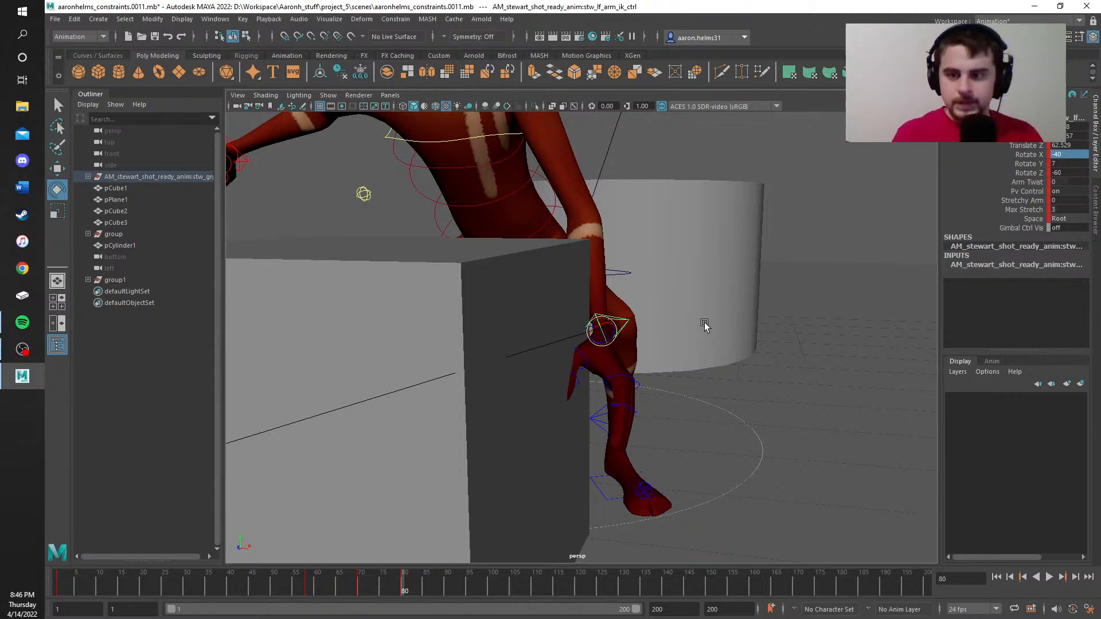
pyautogui.keyDown('alt'); pyautogui.moveTo(757, 325); pyautogui.dragTo(669, 305); pyautogui.keyUp('alt')
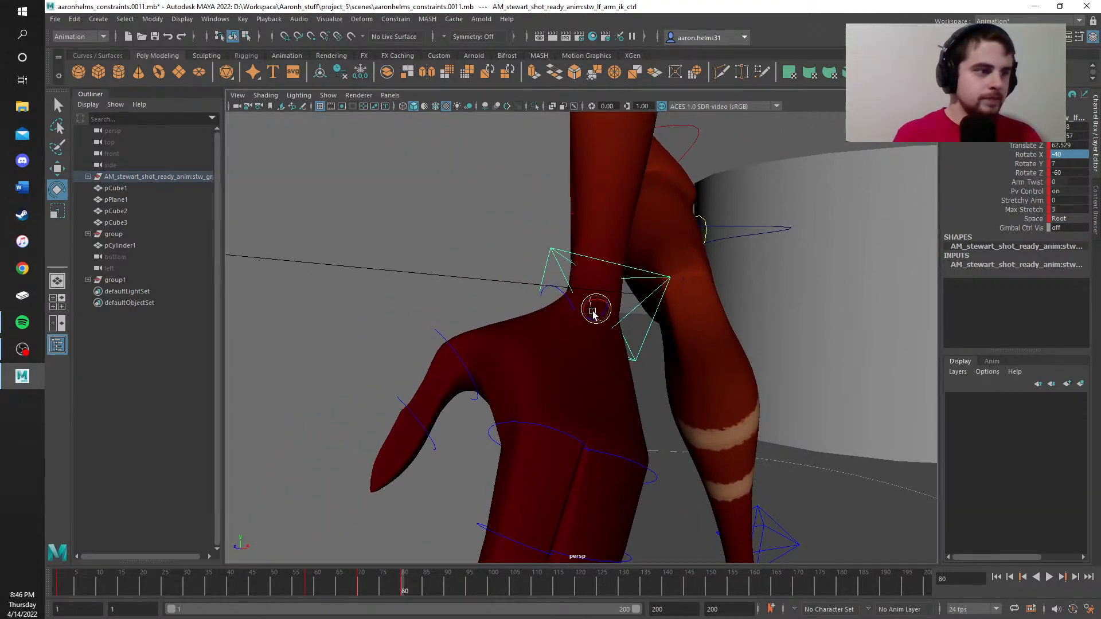
pyautogui.moveTo(593, 314); pyautogui.dragTo(722, 414)
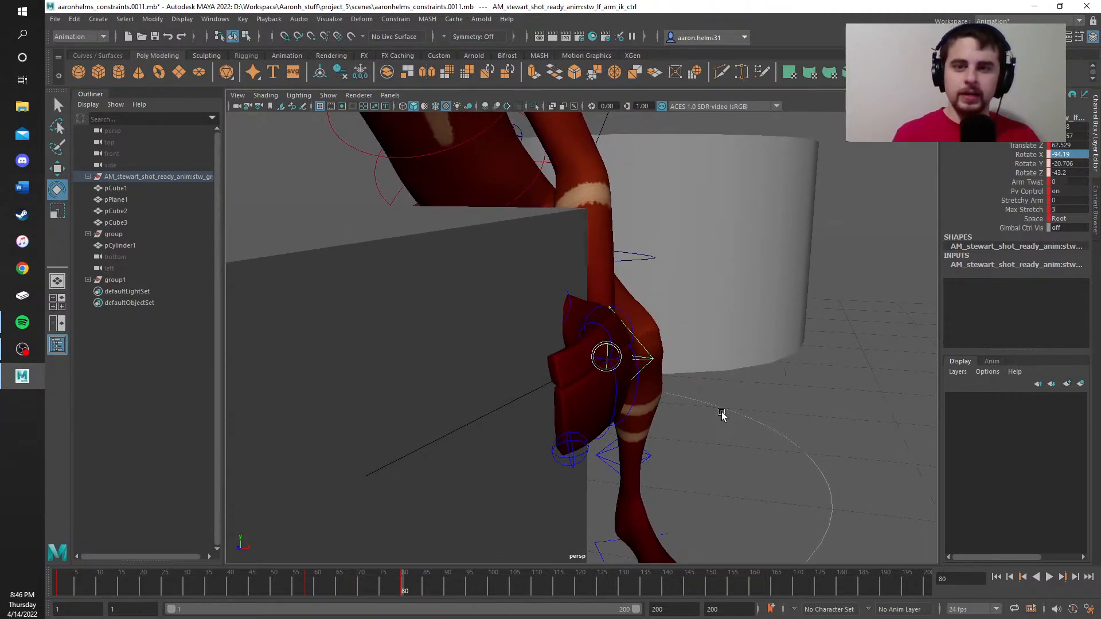
pyautogui.press('alt')
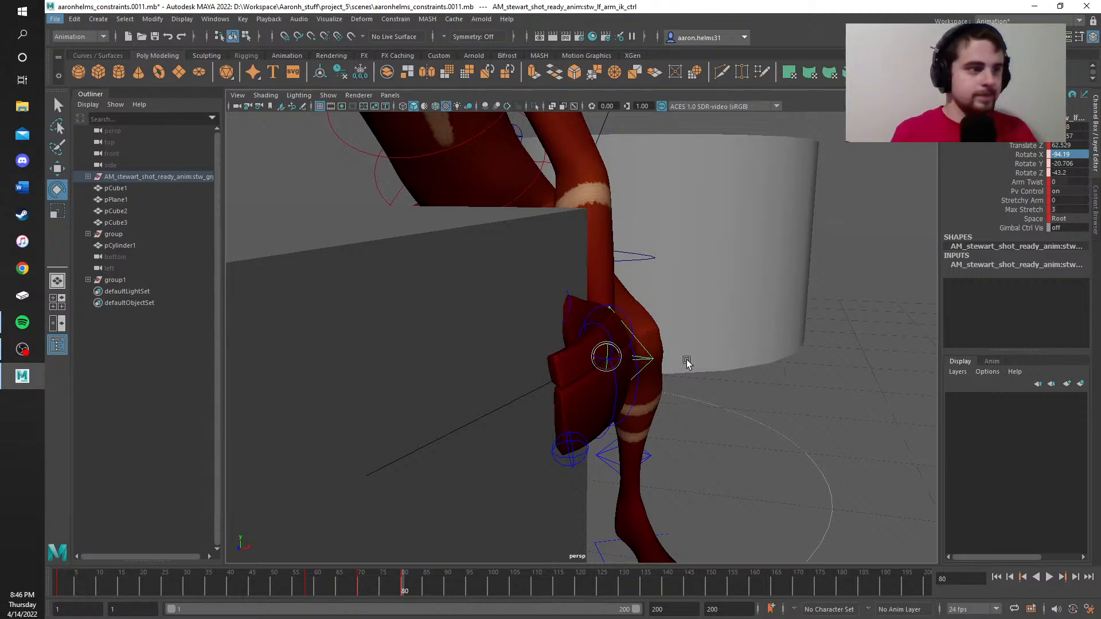
# Step: Turn the left hand slightly further along the box's side, to Rotate Z of about -53.4
pyautogui.keyDown('alt'); pyautogui.moveTo(686, 367); pyautogui.dragTo(582, 386); pyautogui.keyUp('alt')
pyautogui.scroll(5, 679, 381)
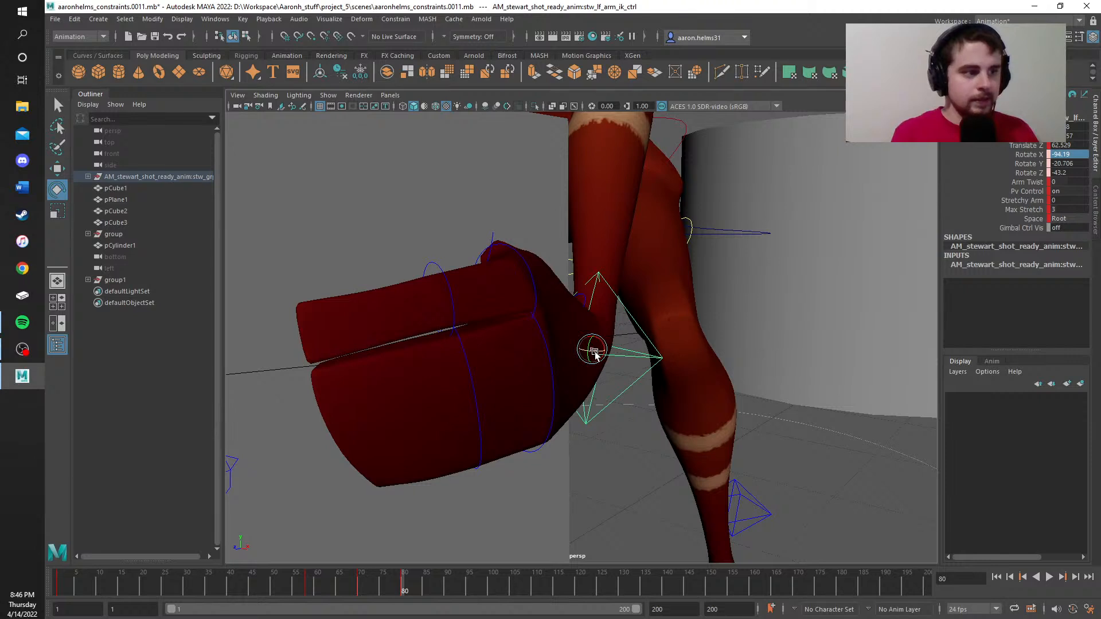
pyautogui.moveTo(590, 352); pyautogui.dragTo(594, 354)
pyautogui.keyDown('alt'); pyautogui.moveTo(426, 391); pyautogui.dragTo(453, 398); pyautogui.keyUp('alt')
pyautogui.keyDown('alt'); pyautogui.moveTo(453, 396); pyautogui.dragTo(451, 394, button='middle'); pyautogui.keyUp('alt')
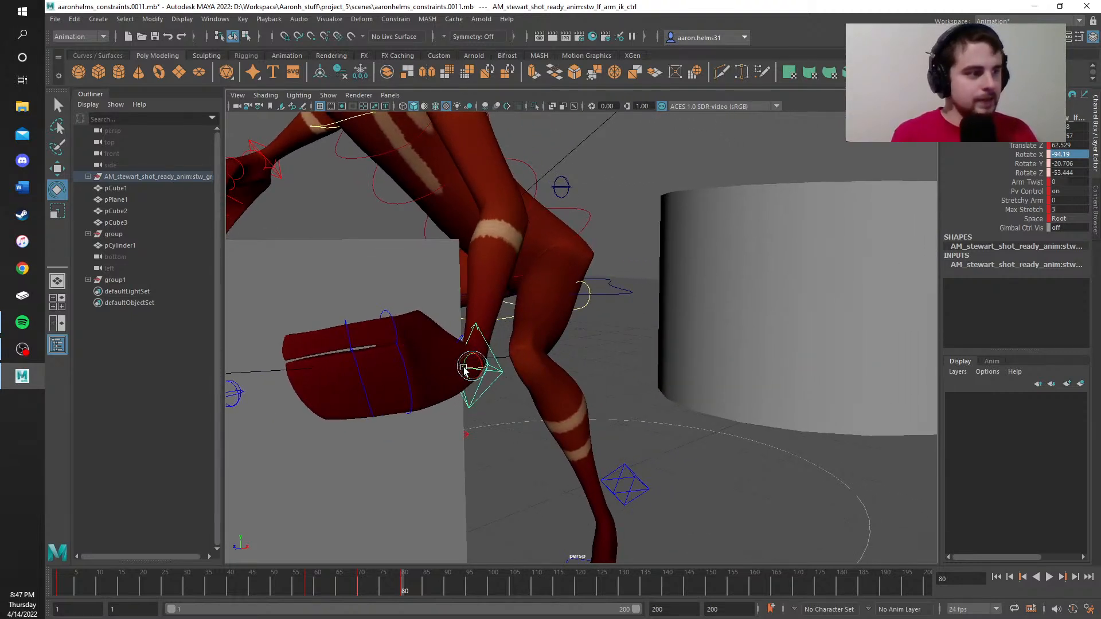
# Step: Undo a small trial turn and angle the left hand's fingers downward, to about Rotate X -117.4, Y -159.4, Z 84.6
pyautogui.moveTo(465, 366); pyautogui.dragTo(466, 364)
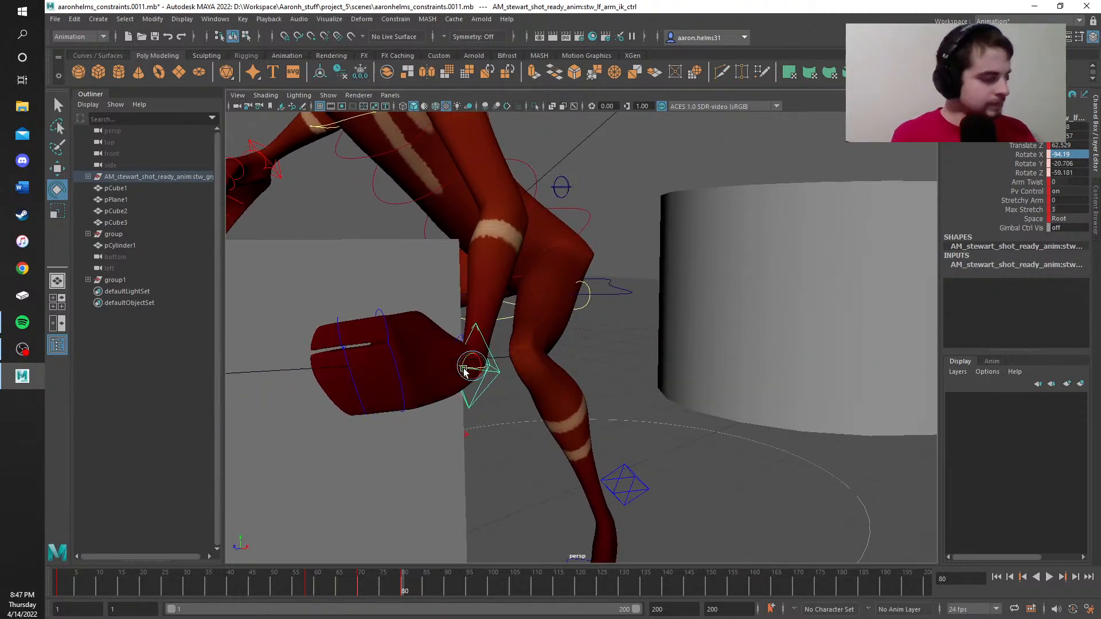
pyautogui.hotkey('ctrl', 'z')
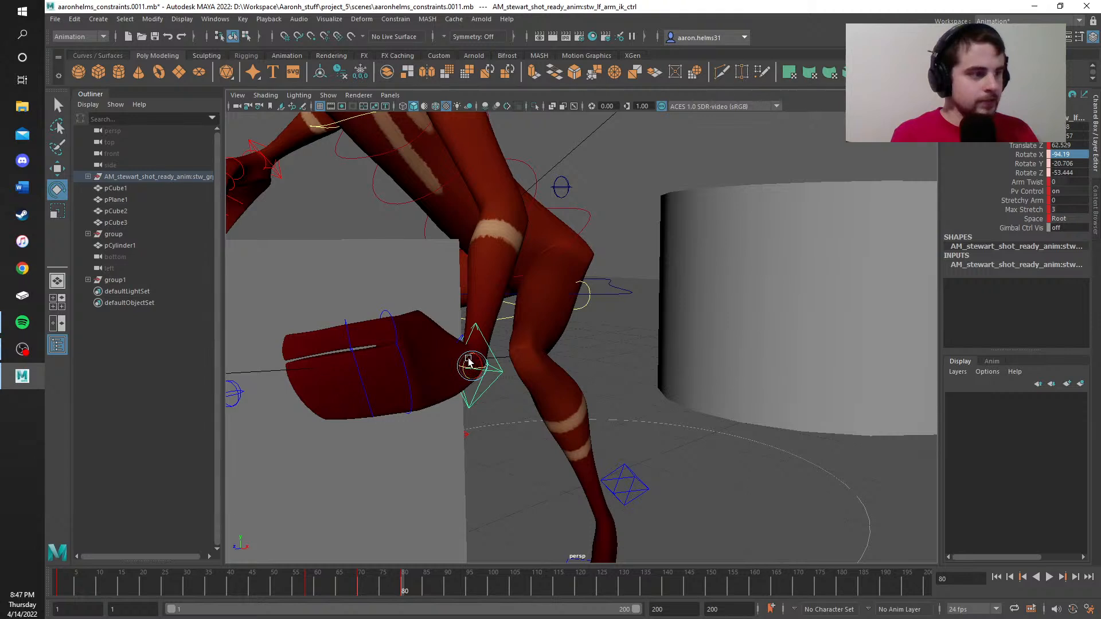
pyautogui.moveTo(469, 362); pyautogui.dragTo(463, 365)
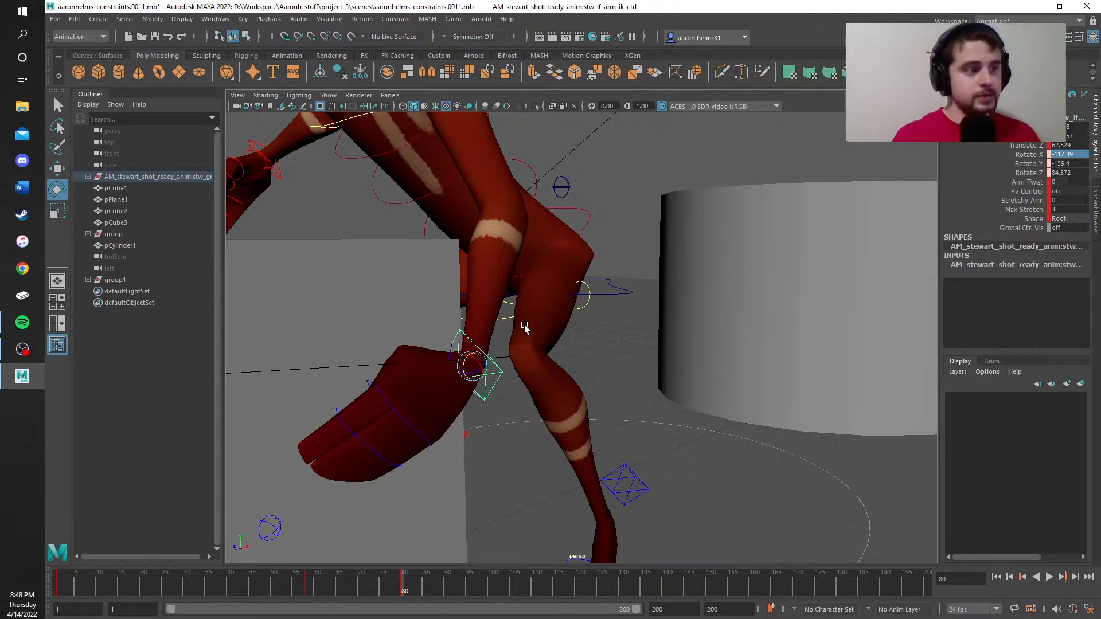
# Step: Try rotating the left arm IK control further, to about Rotate X -206.3, Y -165.5 and Z 87.2
pyautogui.keyDown('alt'); pyautogui.moveTo(521, 325); pyautogui.dragTo(755, 397, button='middle'); pyautogui.keyUp('alt')
pyautogui.keyDown('alt'); pyautogui.moveTo(756, 397); pyautogui.dragTo(787, 406); pyautogui.keyUp('alt')
pyautogui.keyDown('alt'); pyautogui.moveTo(540, 375); pyautogui.dragTo(947, 346, button='middle'); pyautogui.keyUp('alt')
pyautogui.moveTo(681, 310); pyautogui.dragTo(578, 182, button='middle')
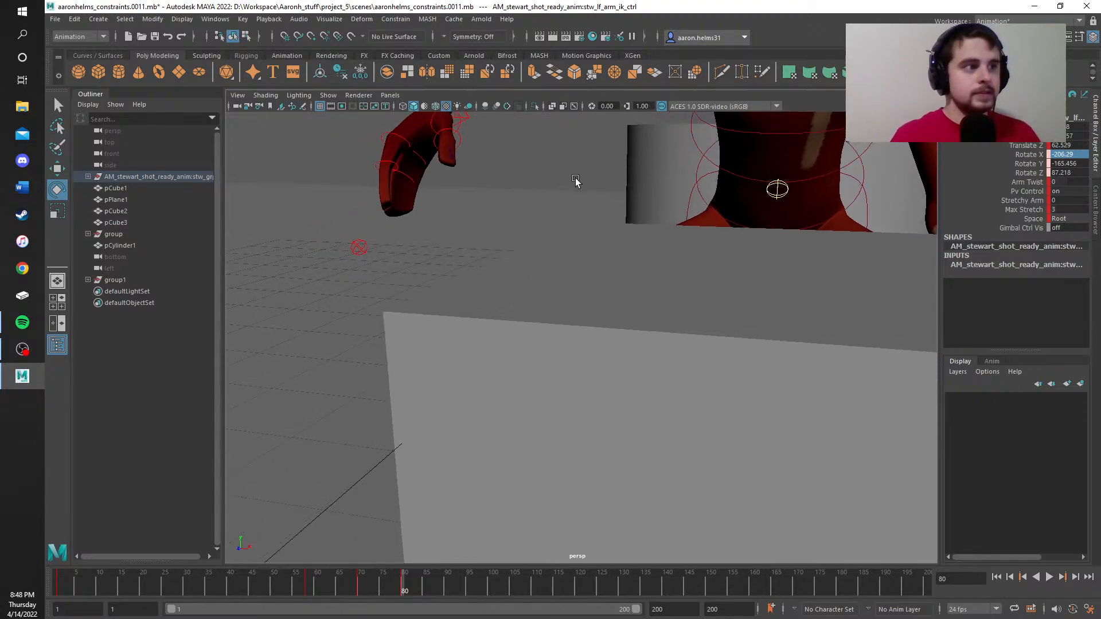
# Step: Examine the crouching pose and the placement of both arms around the box from the front and both sides
pyautogui.keyDown('alt'); pyautogui.moveTo(521, 201); pyautogui.dragTo(584, 214); pyautogui.keyUp('alt')
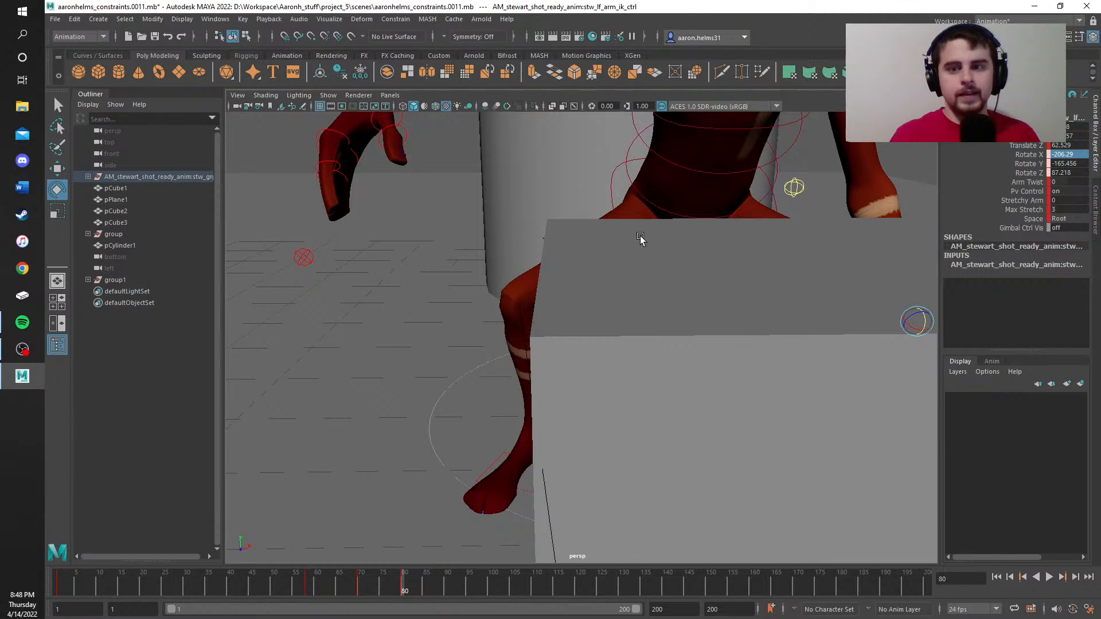
pyautogui.keyDown('alt'); pyautogui.moveTo(643, 241); pyautogui.dragTo(507, 196, button='middle'); pyautogui.keyUp('alt')
pyautogui.scroll(-3, 507, 196)
pyautogui.scroll(3, 506, 199)
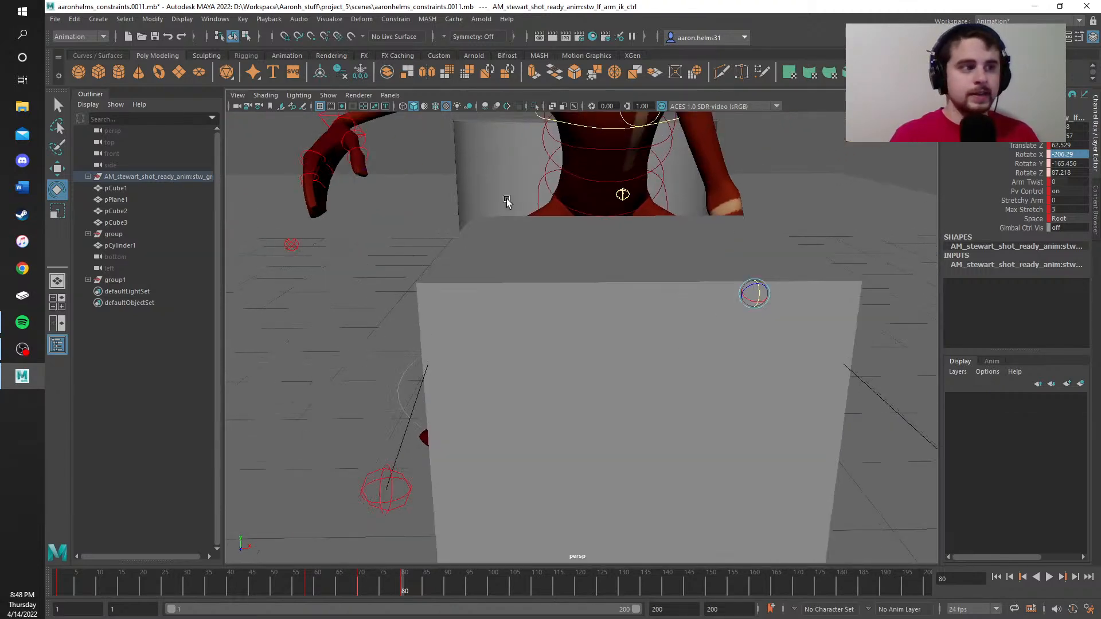
pyautogui.keyDown('alt'); pyautogui.moveTo(514, 243); pyautogui.dragTo(704, 300); pyautogui.keyUp('alt')
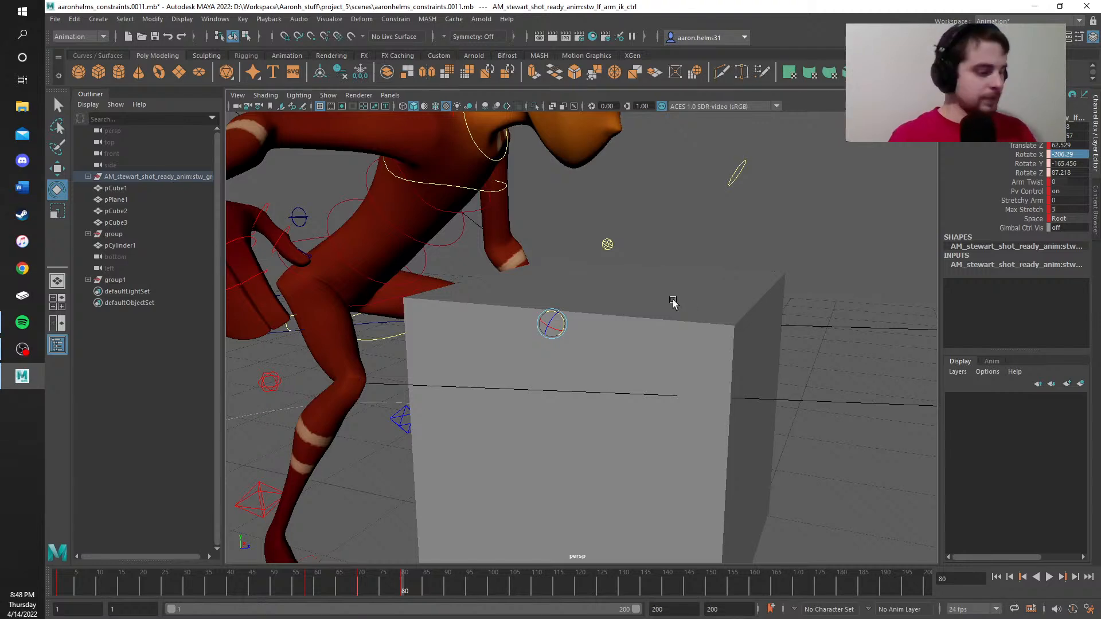
pyautogui.keyDown('alt'); pyautogui.moveTo(725, 233); pyautogui.dragTo(634, 313); pyautogui.keyUp('alt')
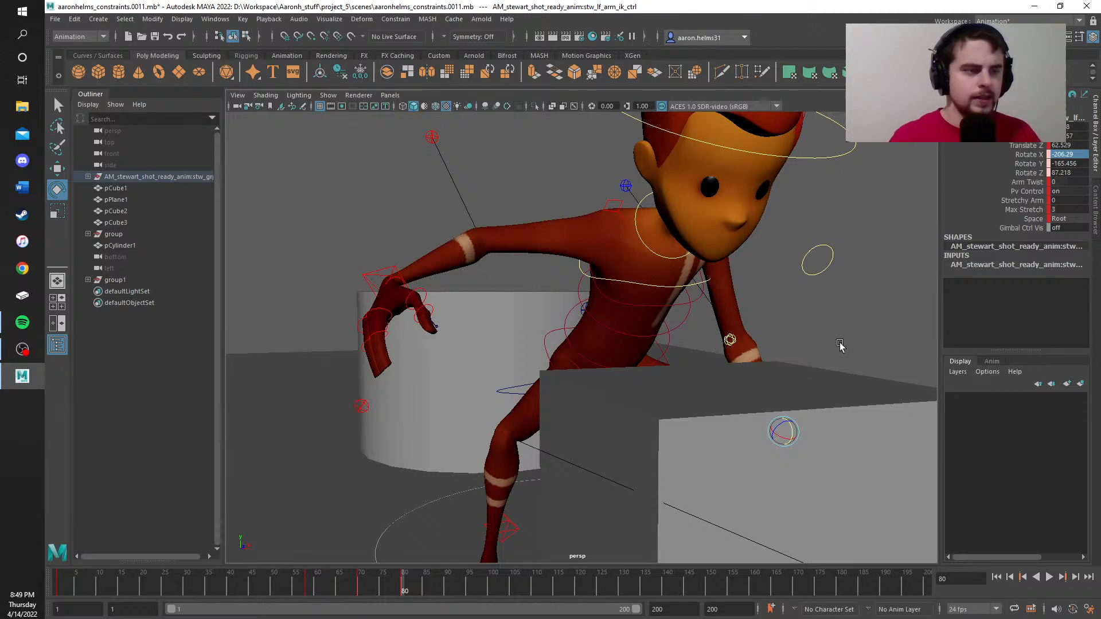
pyautogui.keyDown('alt'); pyautogui.moveTo(839, 345); pyautogui.dragTo(687, 357); pyautogui.keyUp('alt')
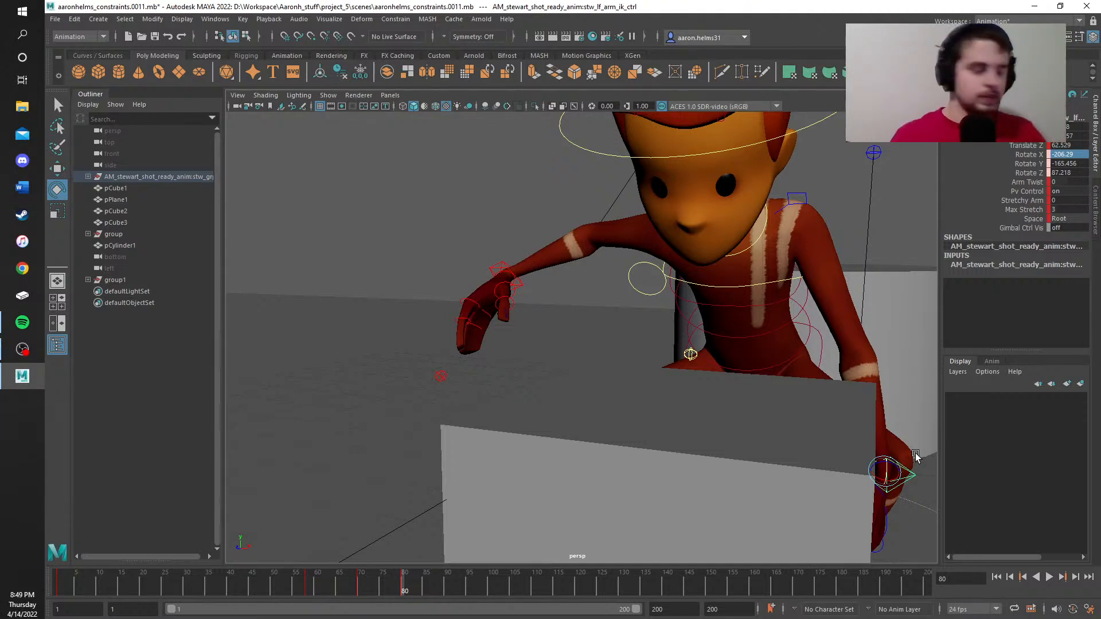
pyautogui.keyDown('alt'); pyautogui.moveTo(857, 339); pyautogui.dragTo(621, 233); pyautogui.keyUp('alt')
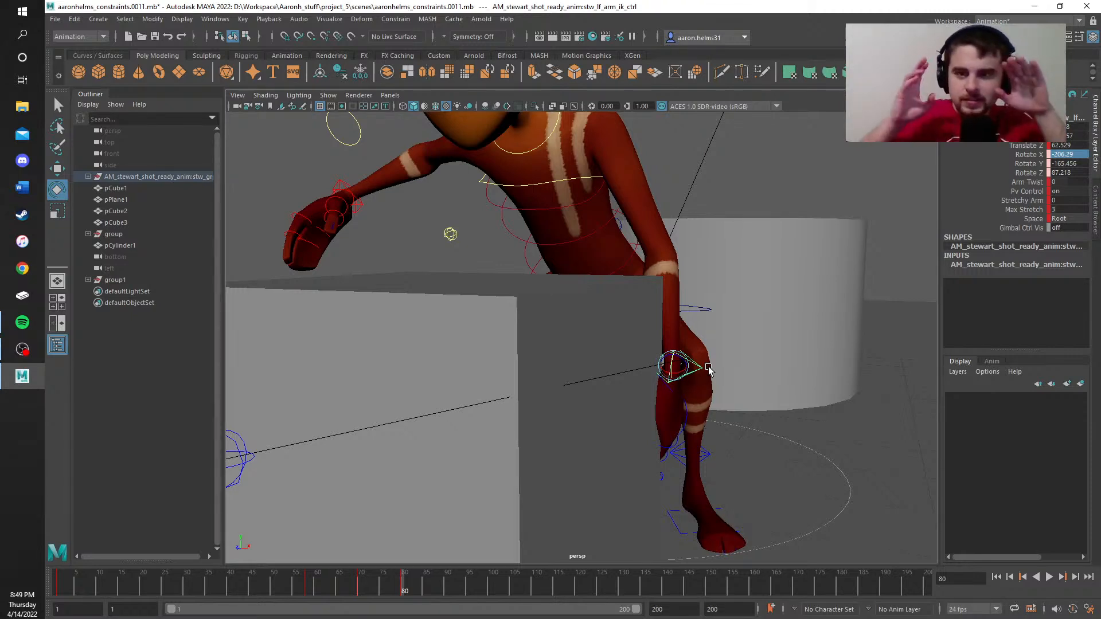
# Step: Undo the last rotation of the left arm IK control beside the box
pyautogui.scroll(3, 709, 370)
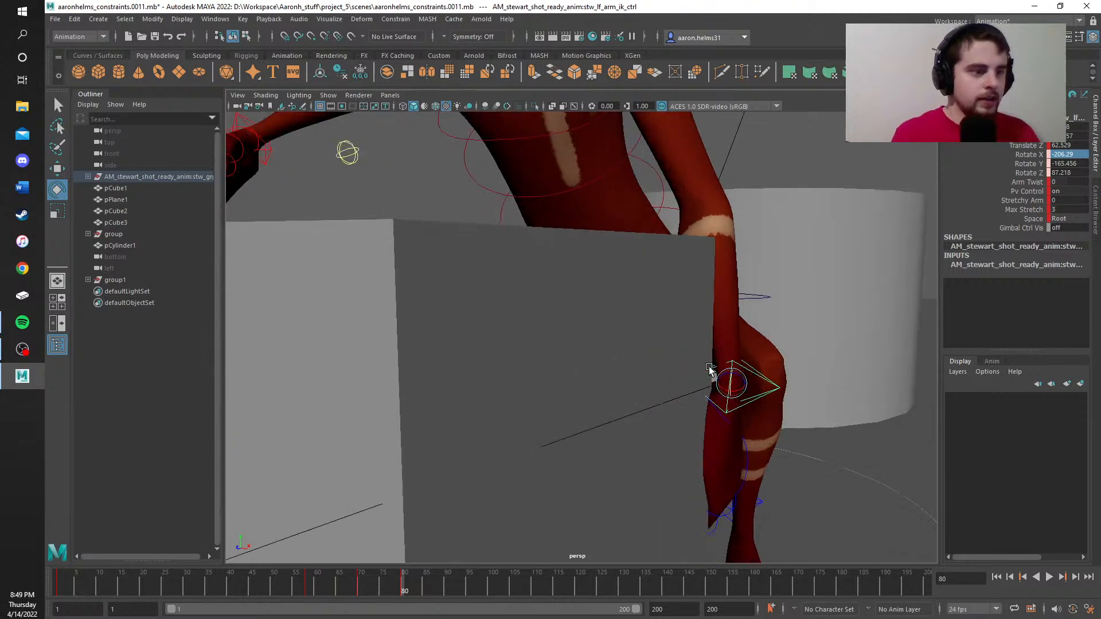
pyautogui.keyDown('alt'); pyautogui.moveTo(709, 370); pyautogui.dragTo(493, 377); pyautogui.keyUp('alt')
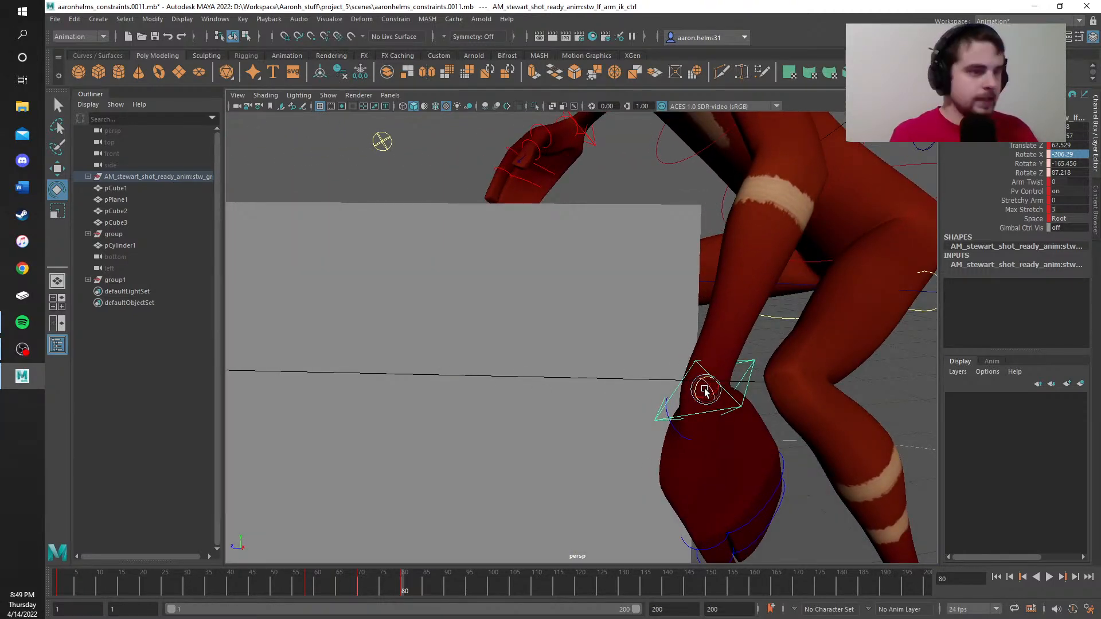
pyautogui.moveTo(705, 392); pyautogui.dragTo(705, 388)
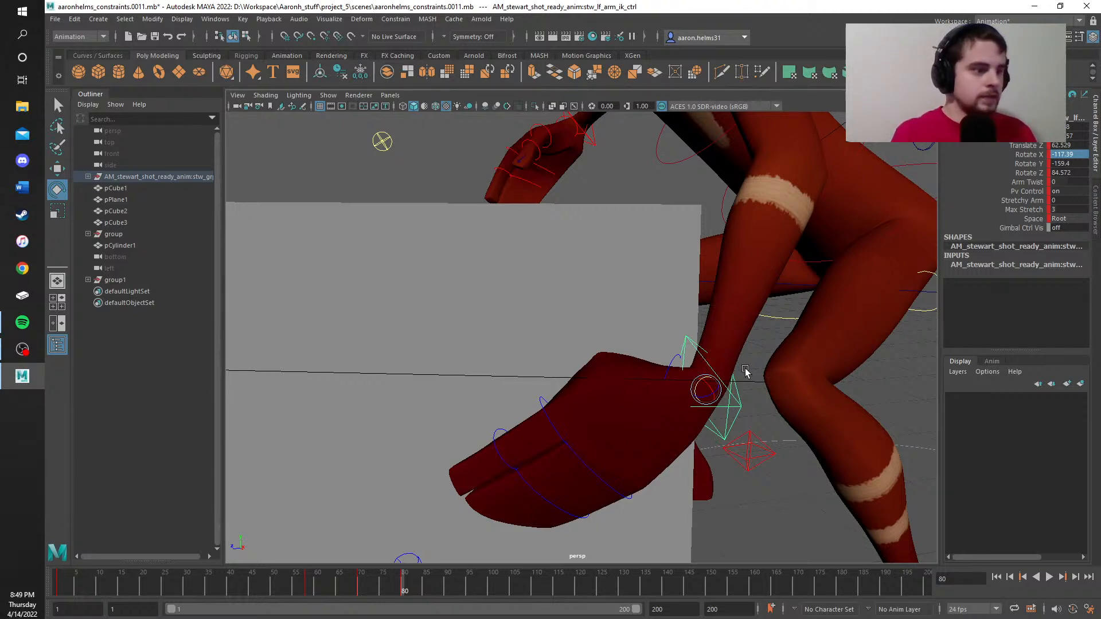
# Step: Copy the left arm IK control's key at frame 80 and paste it onto the right arm IK control
pyautogui.keyDown('alt'); pyautogui.moveTo(782, 240); pyautogui.dragTo(744, 260, button='middle'); pyautogui.keyUp('alt')
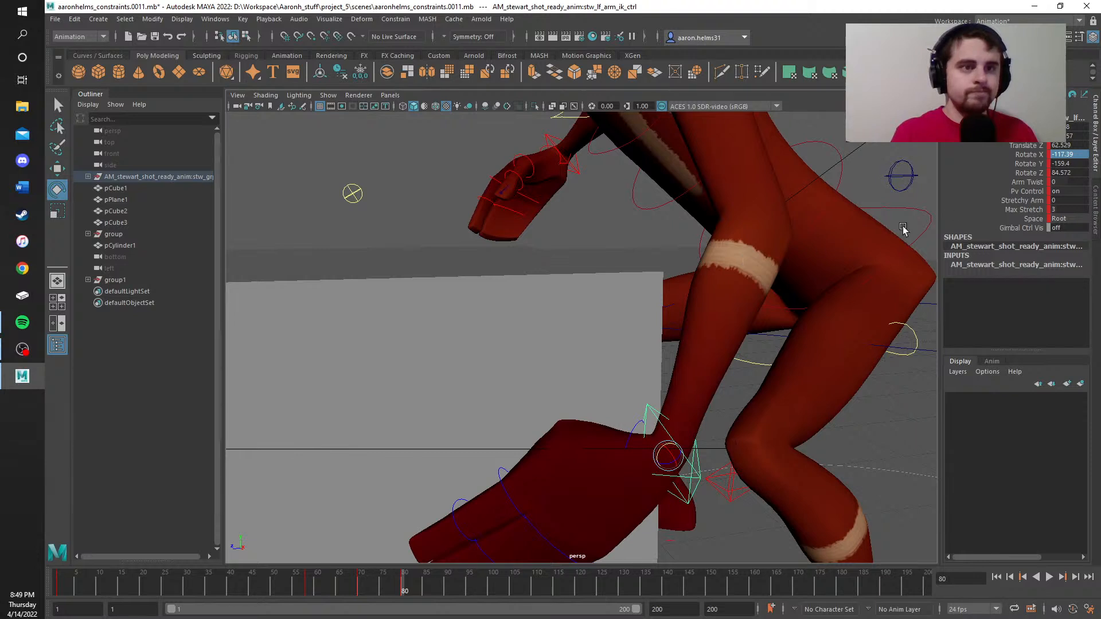
pyautogui.rightClick(404, 569)
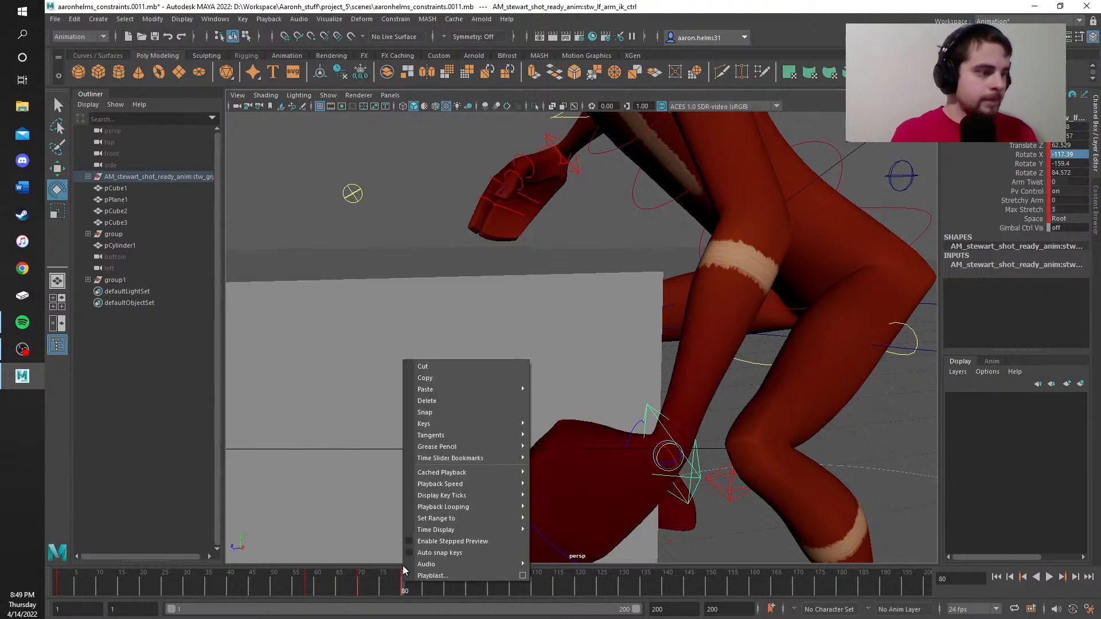
pyautogui.click(422, 379)
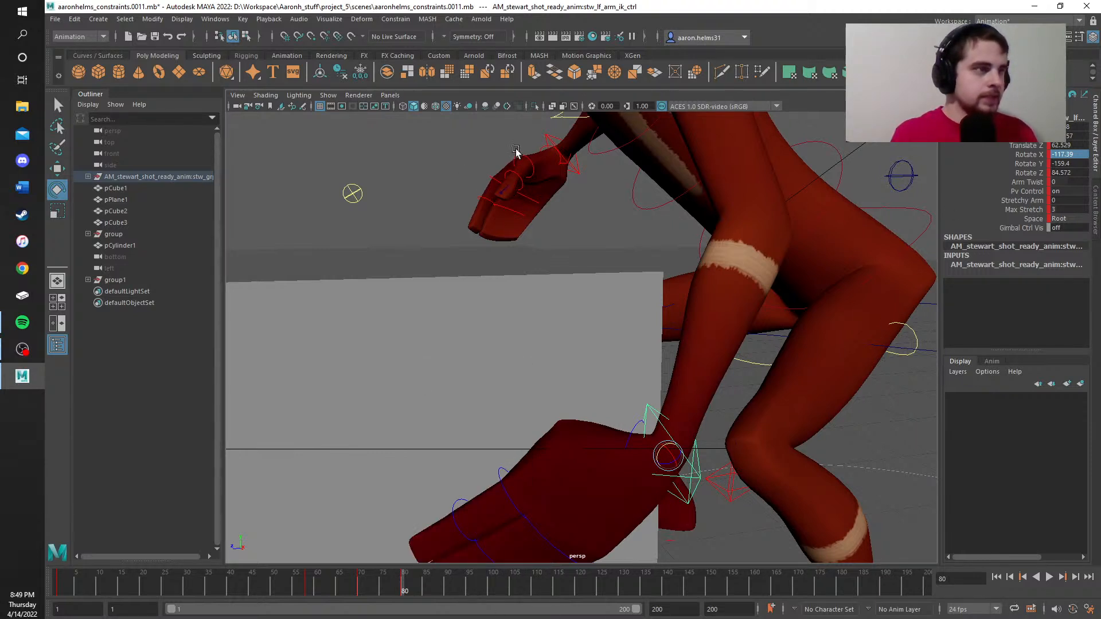
pyautogui.click(553, 145)
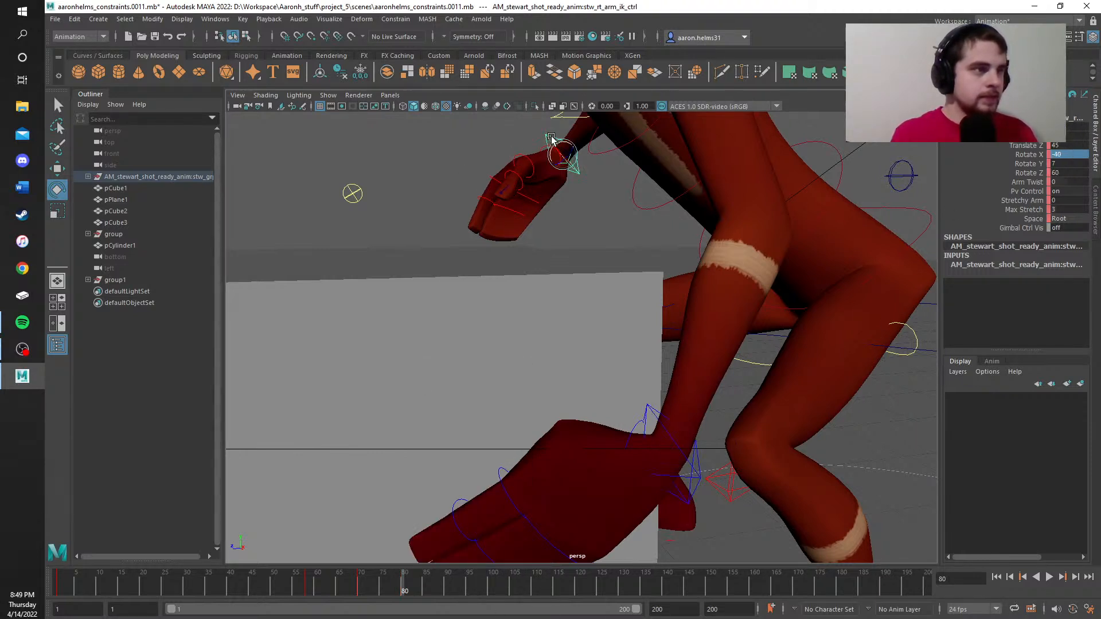
pyautogui.rightClick(406, 586)
pyautogui.moveTo(457, 390)
pyautogui.click(545, 389)
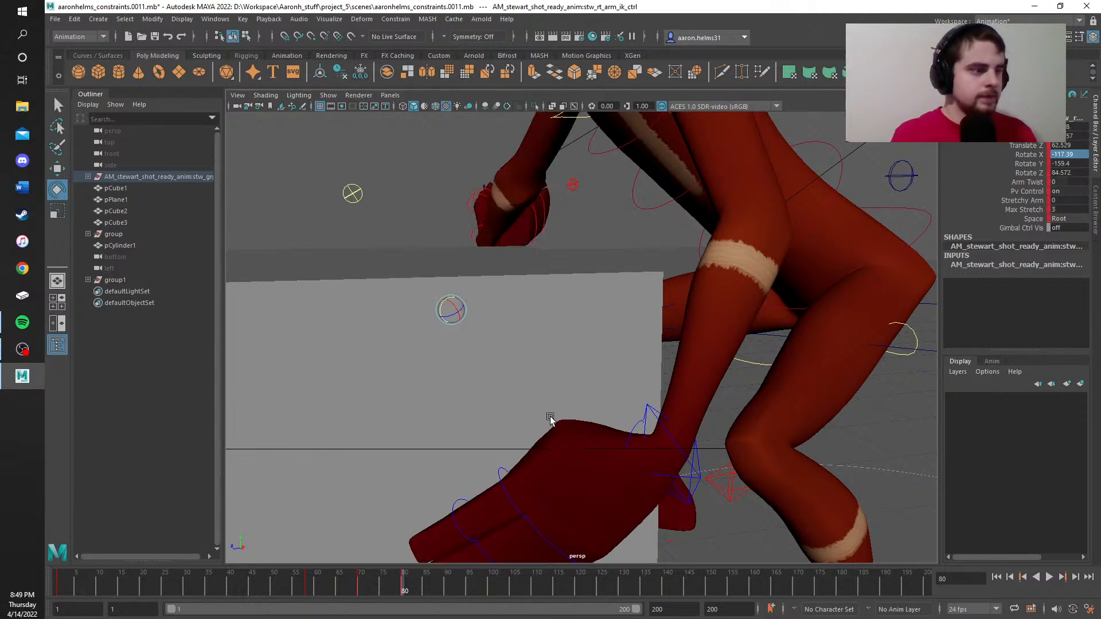
# Step: Set the right arm IK control's Rotate X to 117.39 and reverse the sign of its Translate X to bring the hand beside the box
pyautogui.keyDown('alt'); pyautogui.moveTo(549, 419); pyautogui.dragTo(296, 319); pyautogui.keyUp('alt')
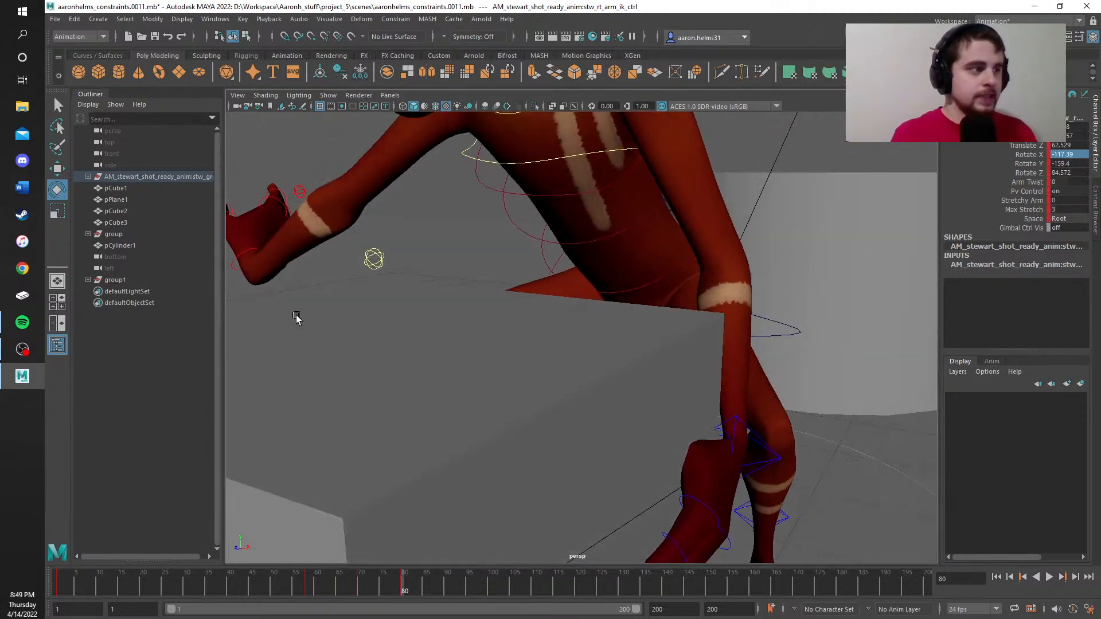
pyautogui.keyDown('alt'); pyautogui.moveTo(297, 319); pyautogui.dragTo(848, 462, button='middle'); pyautogui.keyUp('alt')
pyautogui.keyDown('alt'); pyautogui.moveTo(524, 367); pyautogui.dragTo(656, 398, button='middle'); pyautogui.keyUp('alt')
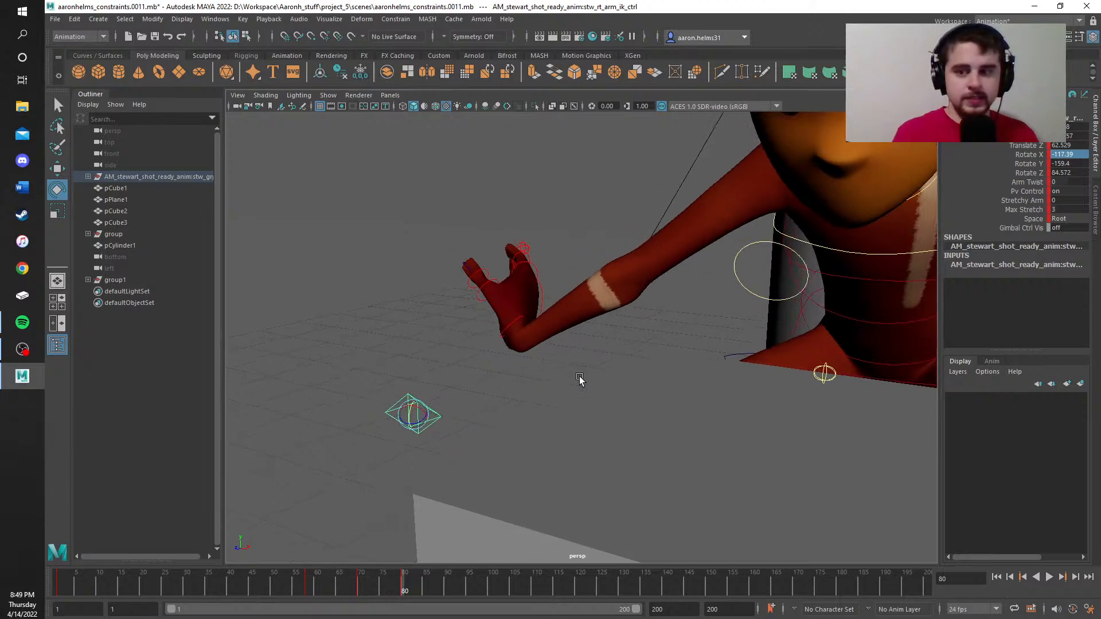
pyautogui.keyDown('alt'); pyautogui.moveTo(656, 398); pyautogui.dragTo(722, 398); pyautogui.keyUp('alt')
pyautogui.keyDown('alt'); pyautogui.moveTo(656, 361); pyautogui.dragTo(936, 321, button='middle'); pyautogui.keyUp('alt')
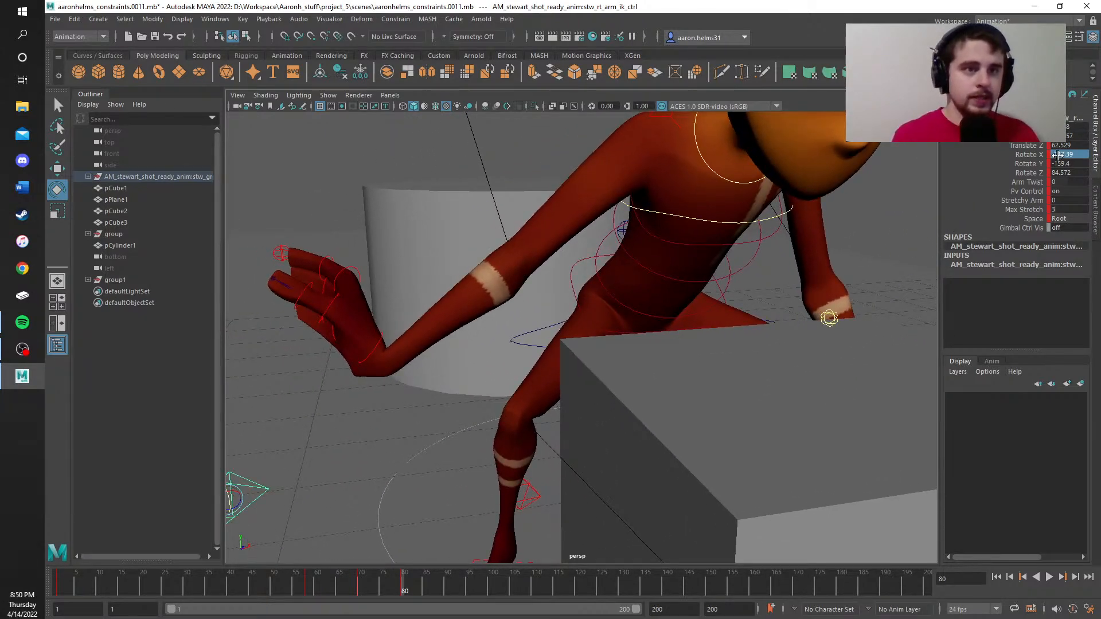
pyautogui.click(1060, 155)
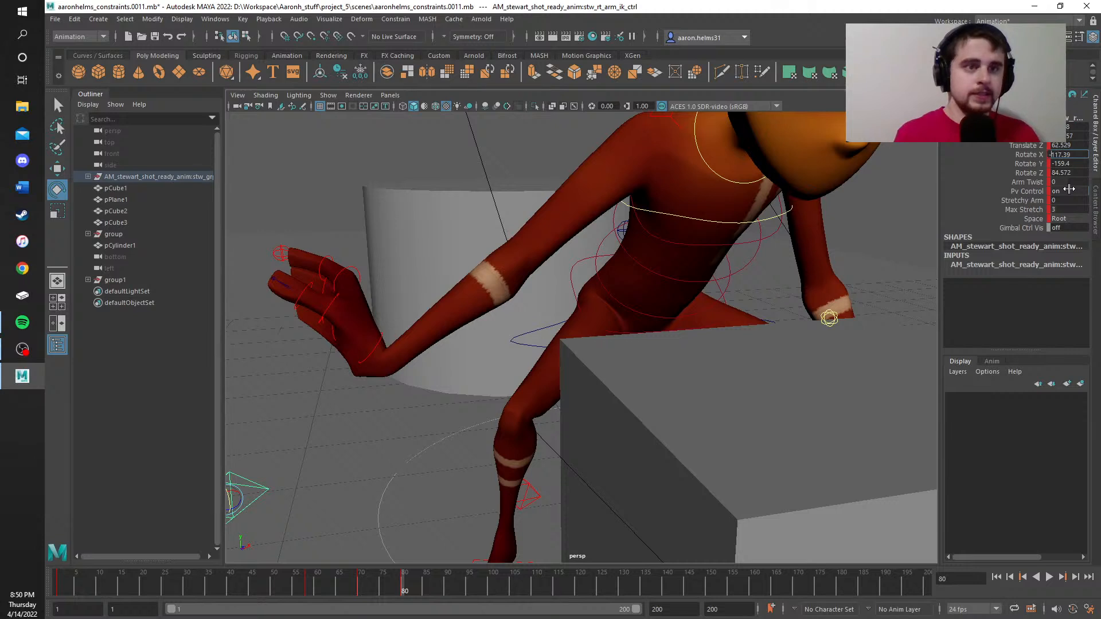
pyautogui.press('Return')
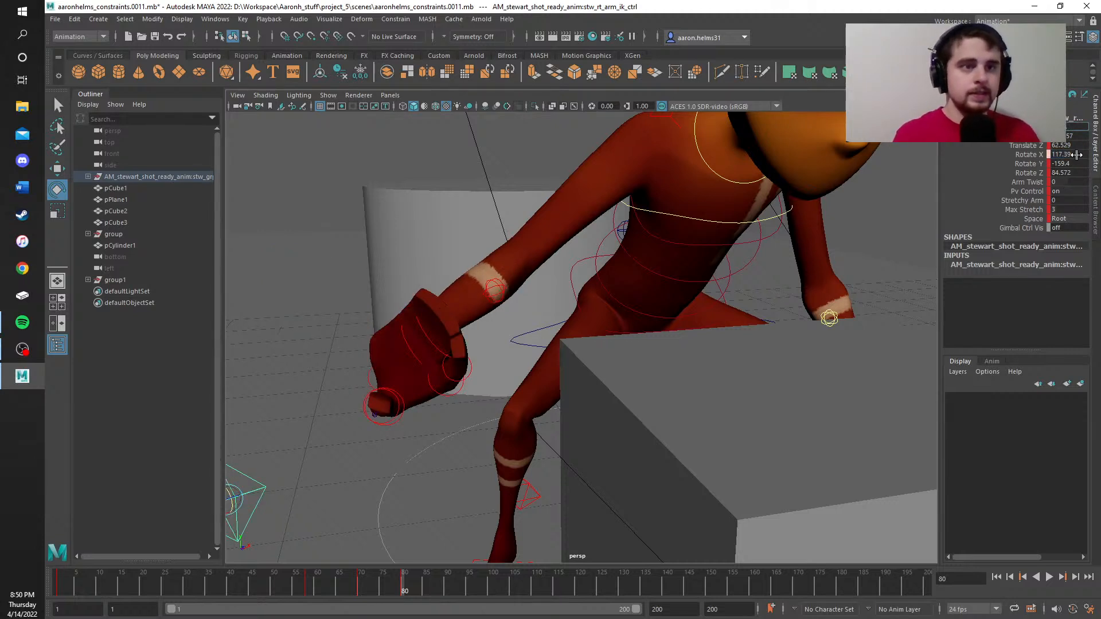
pyautogui.press('Return')
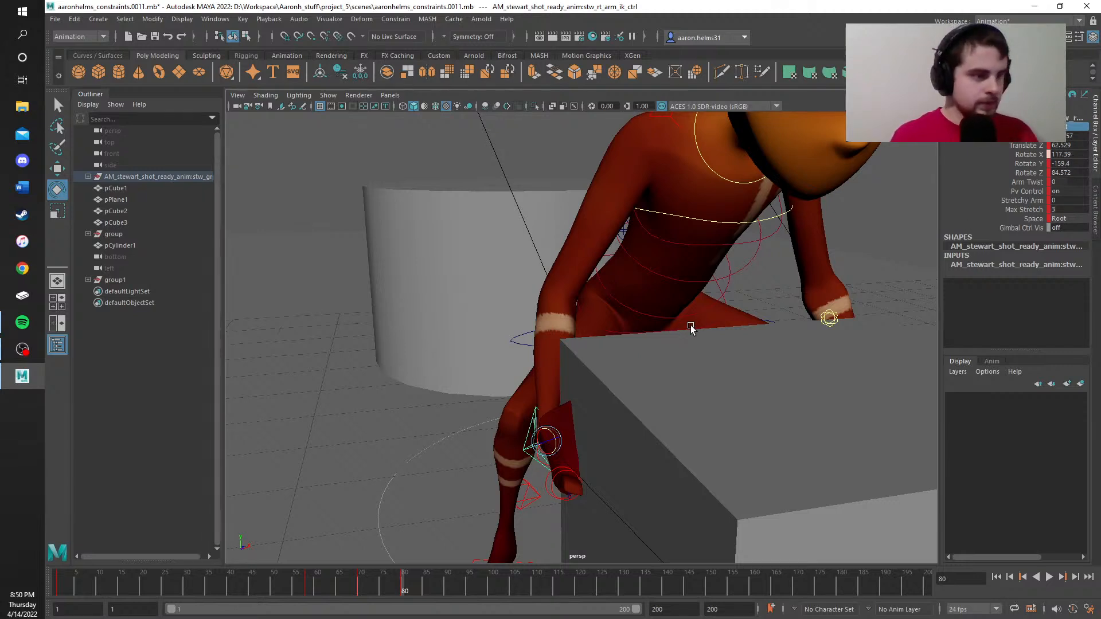
# Step: Set the right arm IK control's Rotate X back to -117.39 and its Rotate Z to -84.572
pyautogui.click(1059, 154)
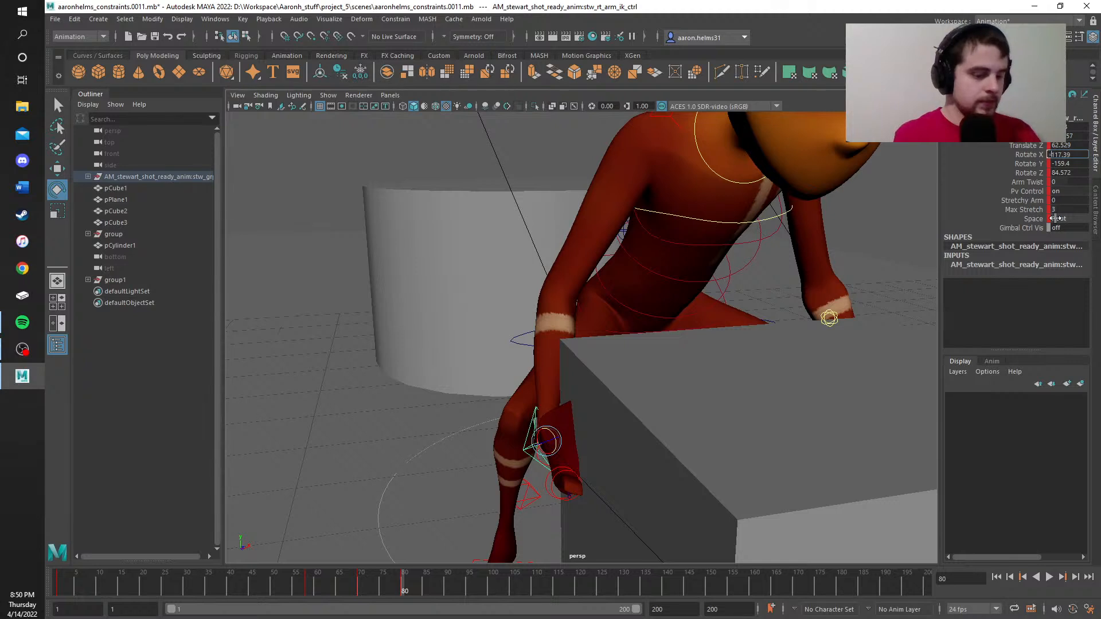
pyautogui.press('Return')
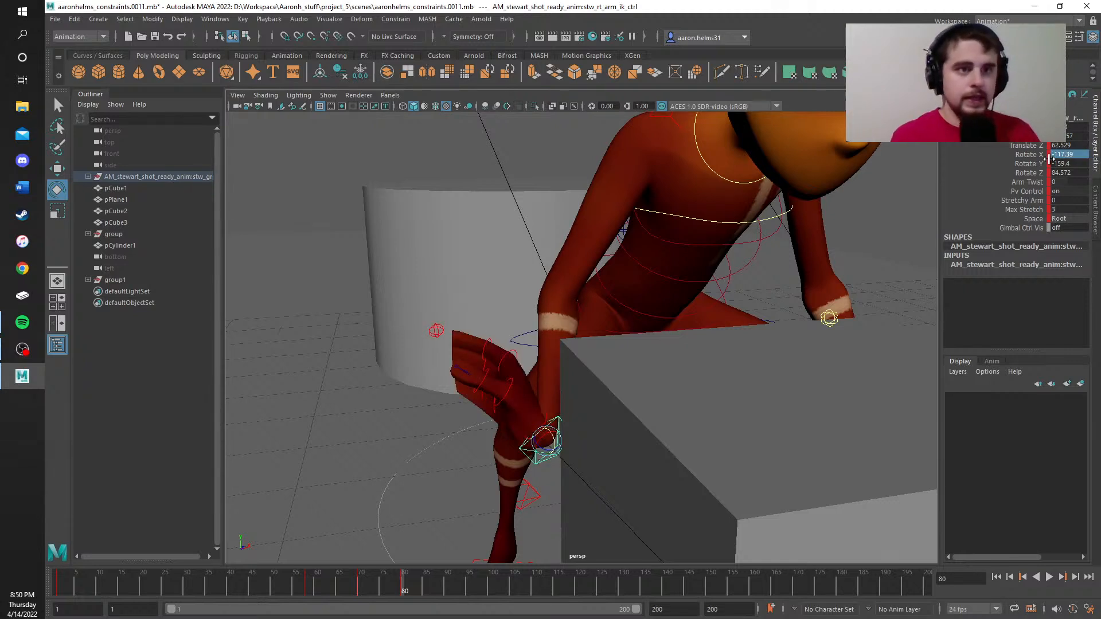
pyautogui.click(1058, 173)
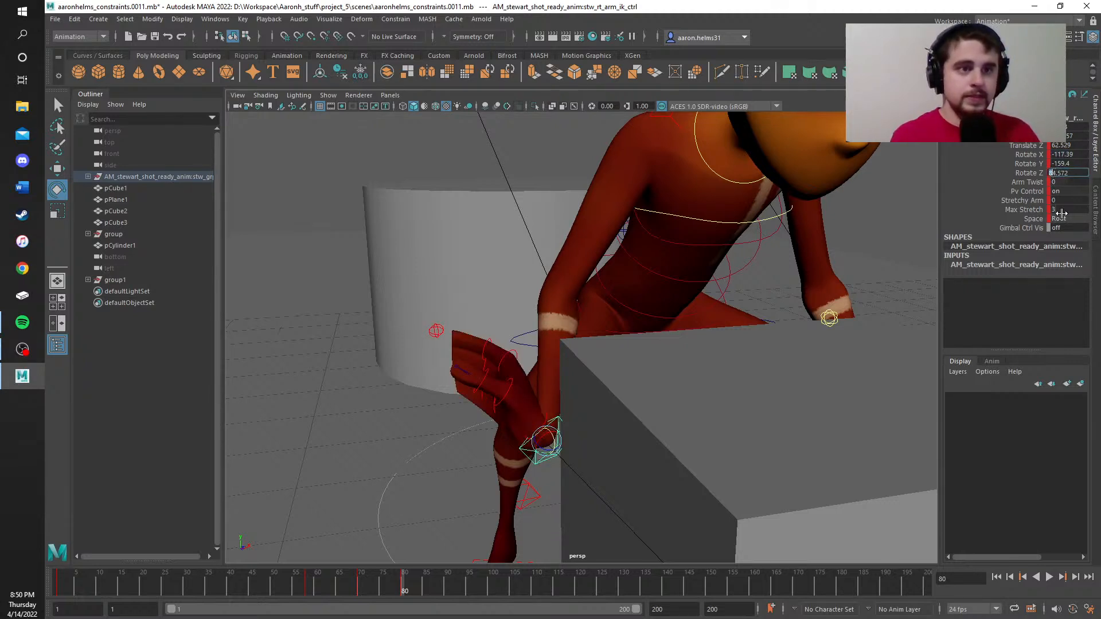
pyautogui.write('-')
pyautogui.press('Return')
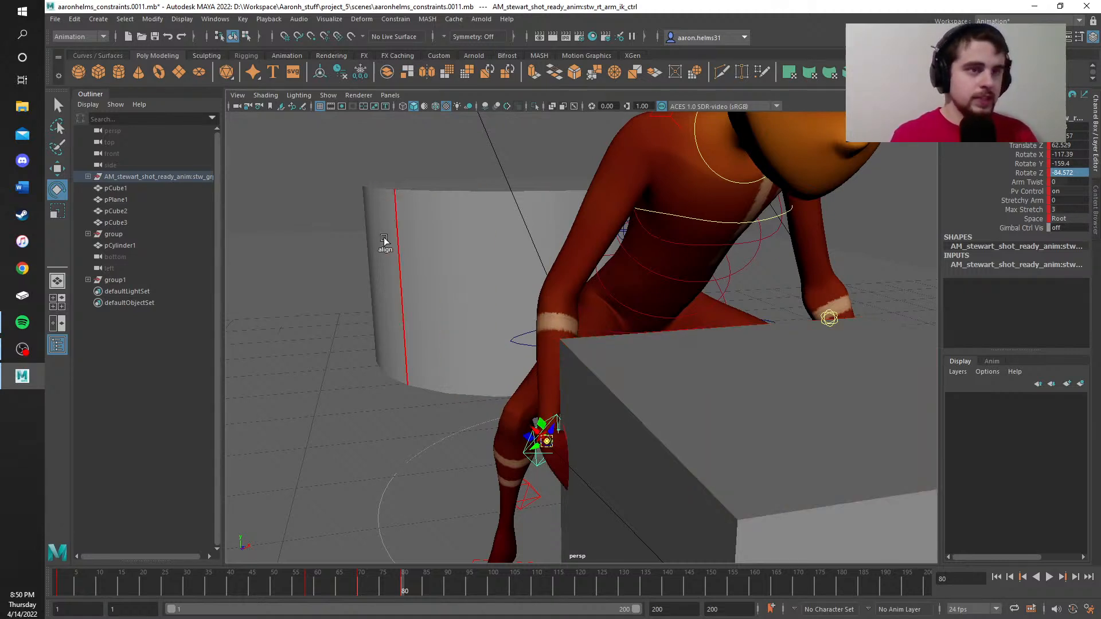
# Step: Deselect the arm control and switch the viewport to a new perspective camera showing the right hand and the box
pyautogui.click(355, 223)
pyautogui.press('space')
pyautogui.moveTo(536, 456); pyautogui.dragTo(552, 457)
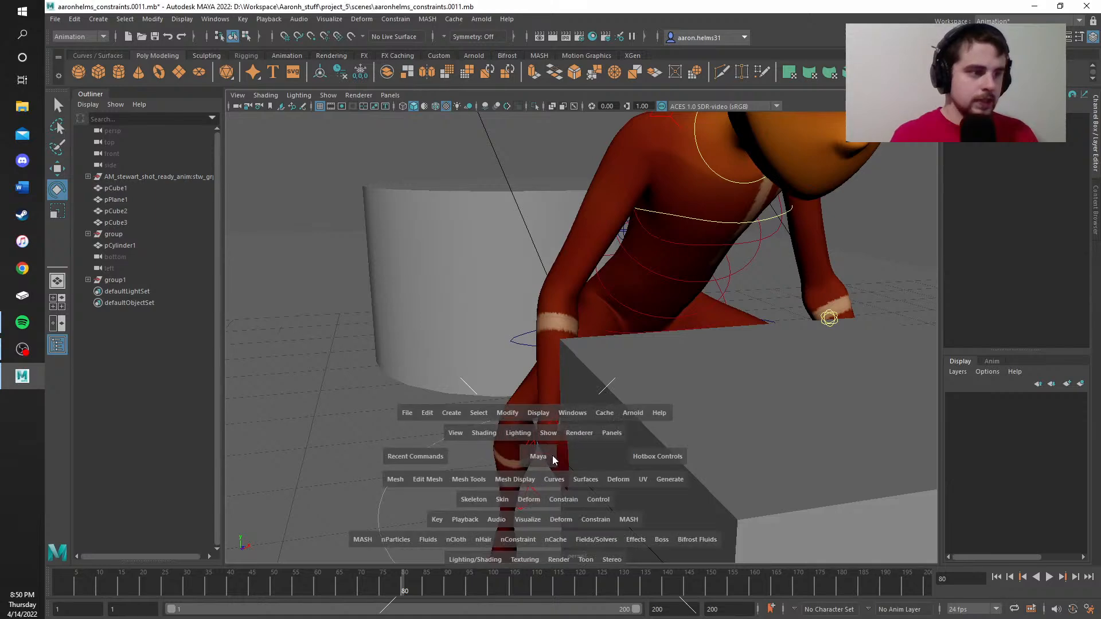
pyautogui.keyDown('alt'); pyautogui.moveTo(499, 402); pyautogui.dragTo(556, 419); pyautogui.keyUp('alt')
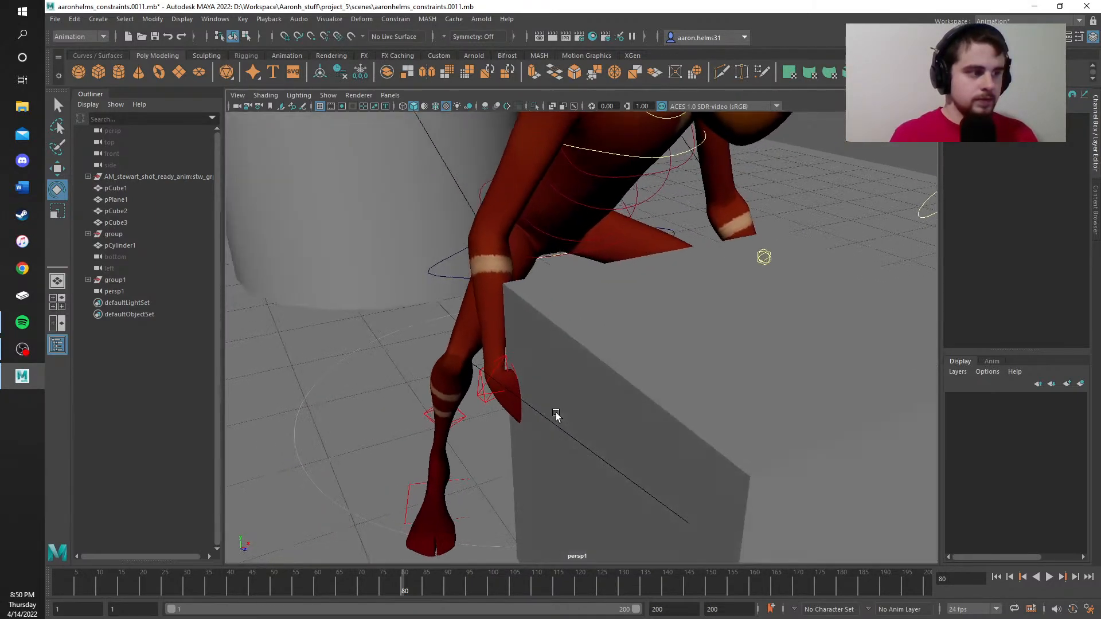
# Step: Try a Rotate X of 117.39 on the right arm IK control and restore it to -117.39
pyautogui.click(499, 365)
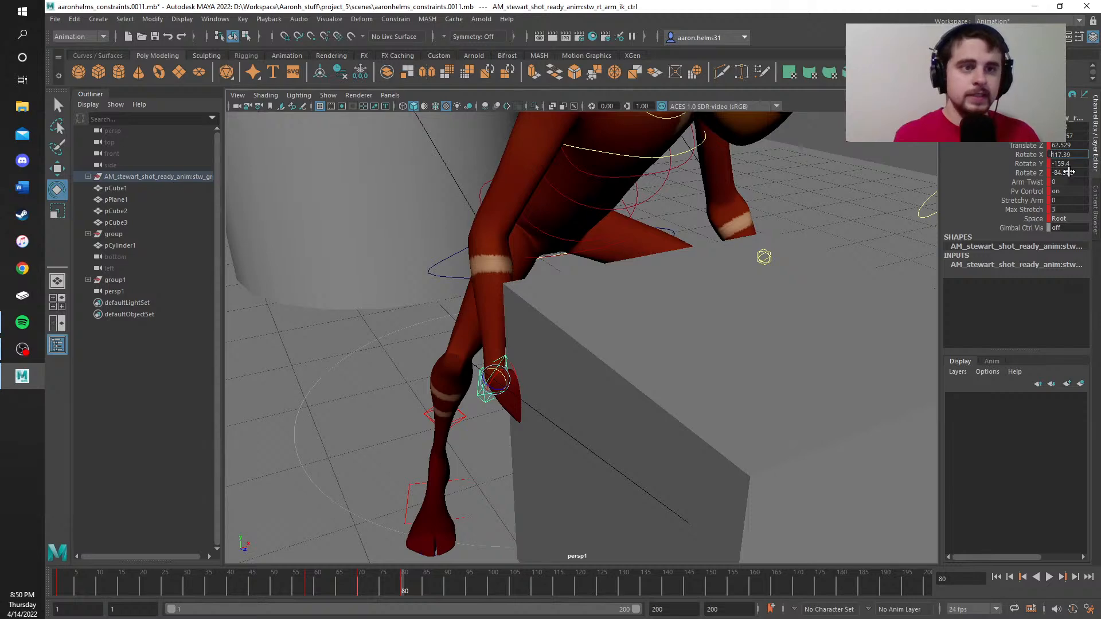
pyautogui.press('Return')
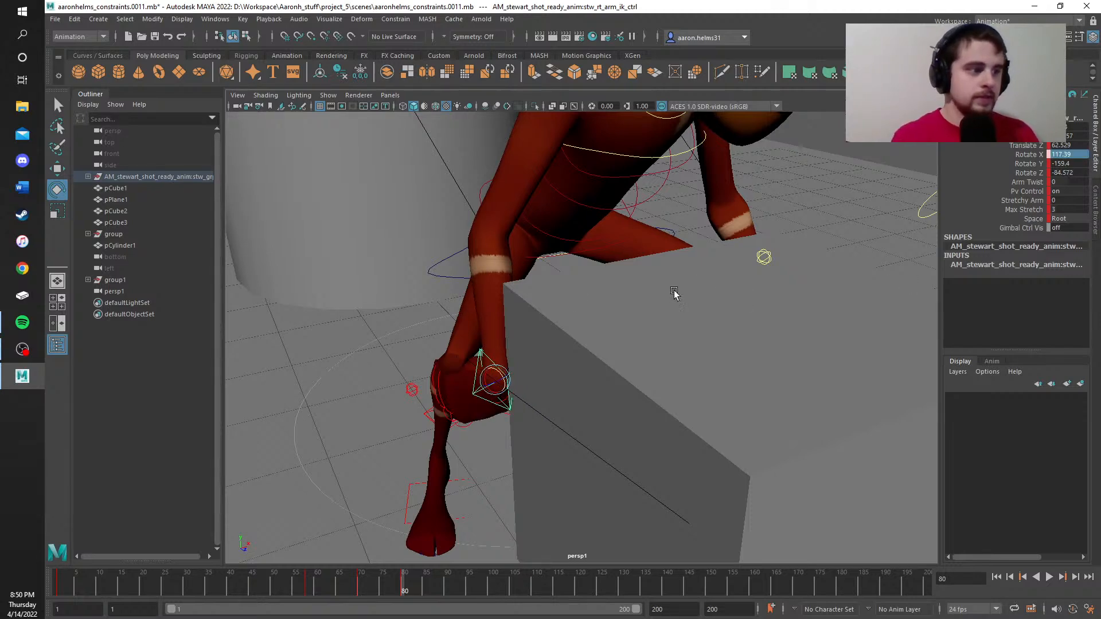
pyautogui.keyDown('alt'); pyautogui.moveTo(673, 293); pyautogui.dragTo(818, 260, button='middle'); pyautogui.keyUp('alt')
pyautogui.keyDown('alt'); pyautogui.moveTo(691, 373); pyautogui.dragTo(753, 351); pyautogui.keyUp('alt')
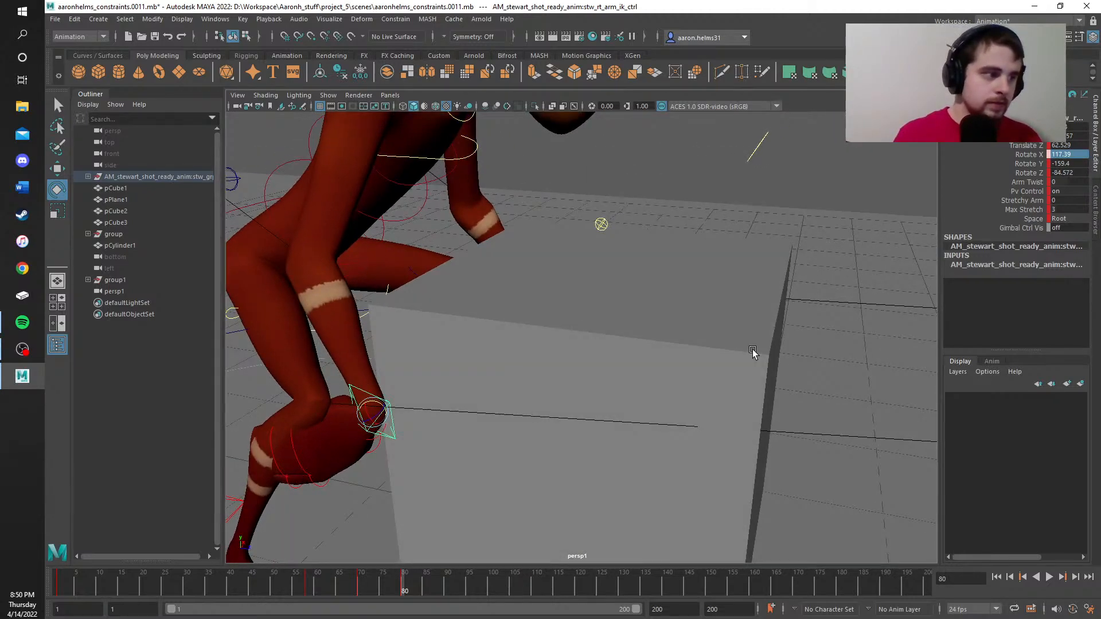
pyautogui.write('-117.39')
pyautogui.press('Return')
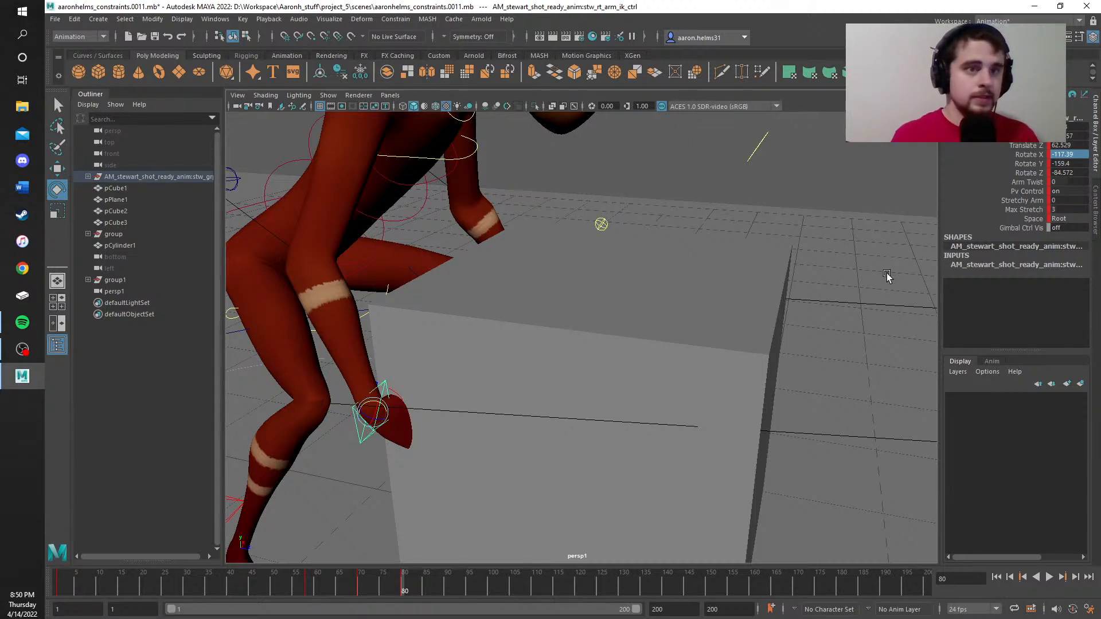
# Step: Try a Translate Z of -62.529 on the right arm IK control and undo it
pyautogui.click(889, 184)
pyautogui.click(370, 412)
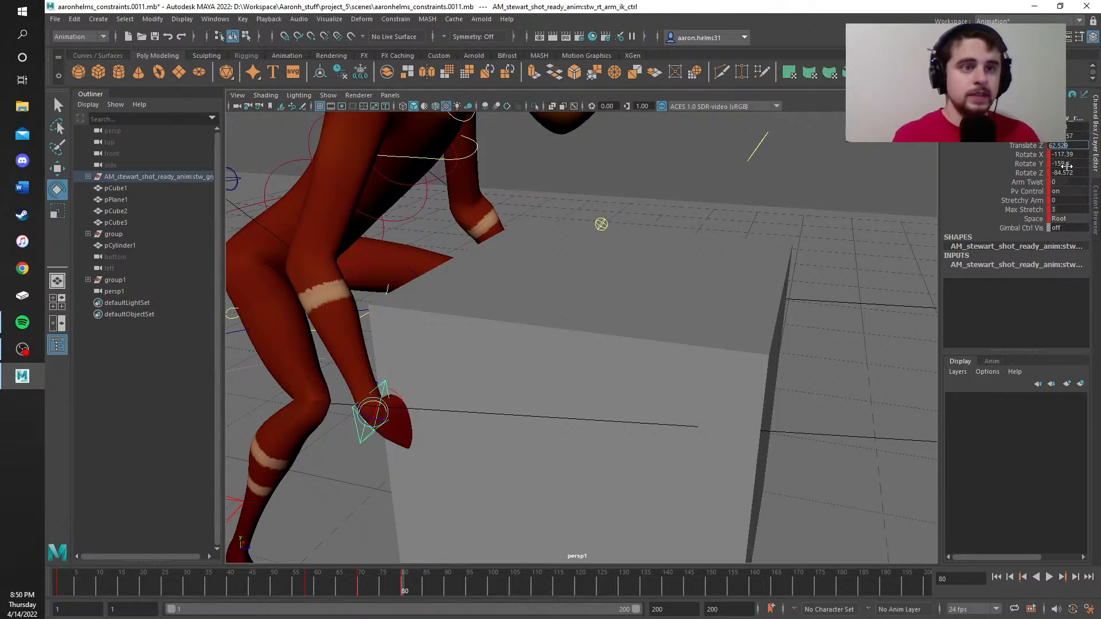
pyautogui.write('-')
pyautogui.press('Return')
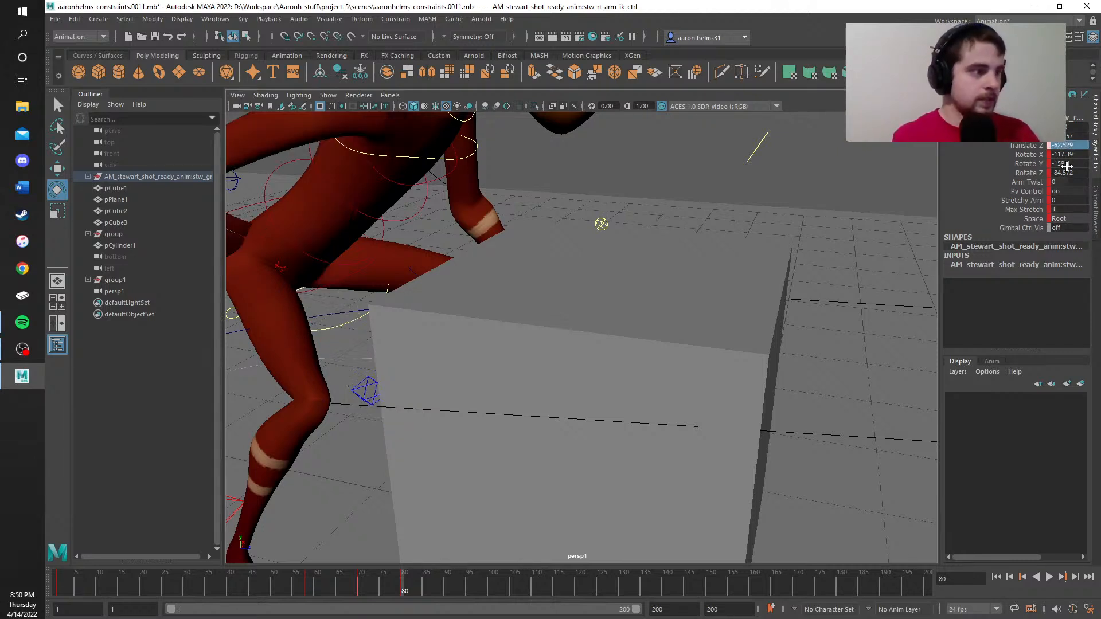
pyautogui.hotkey('ctrl', 'z')
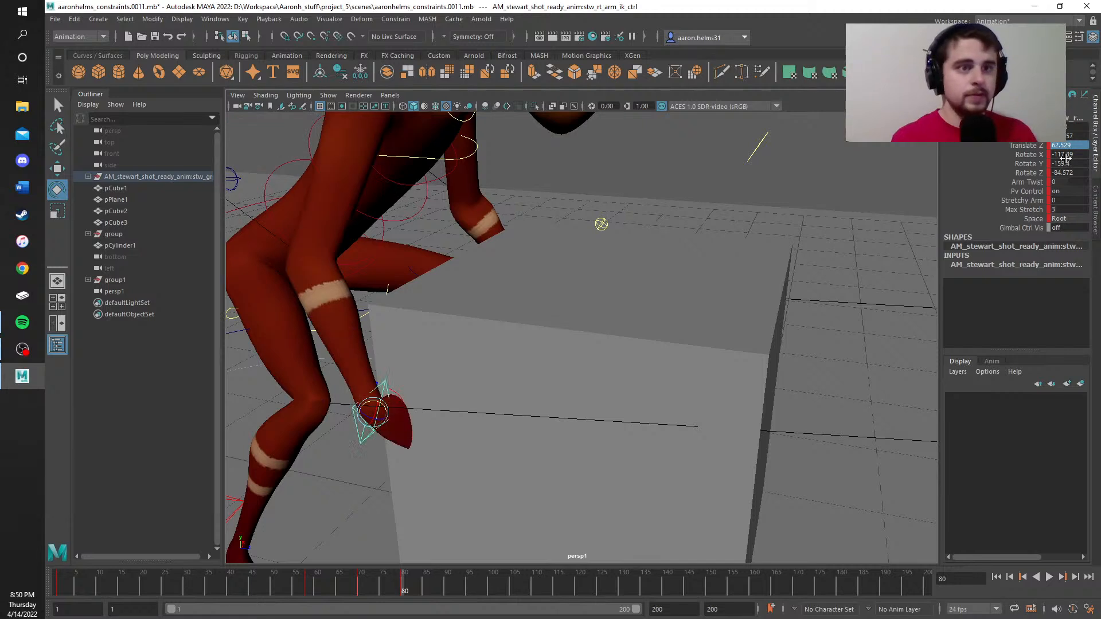
# Step: Try reversing the sign of the right arm IK control's Translate X and restore the value
pyautogui.click(1061, 127)
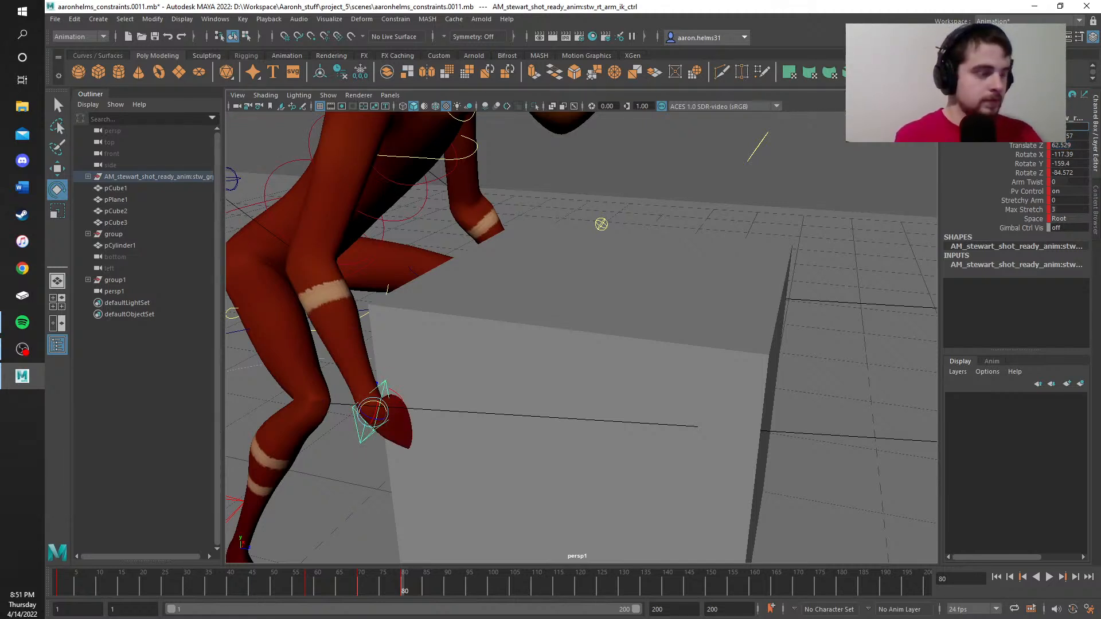
pyautogui.write('-')
pyautogui.press('Return')
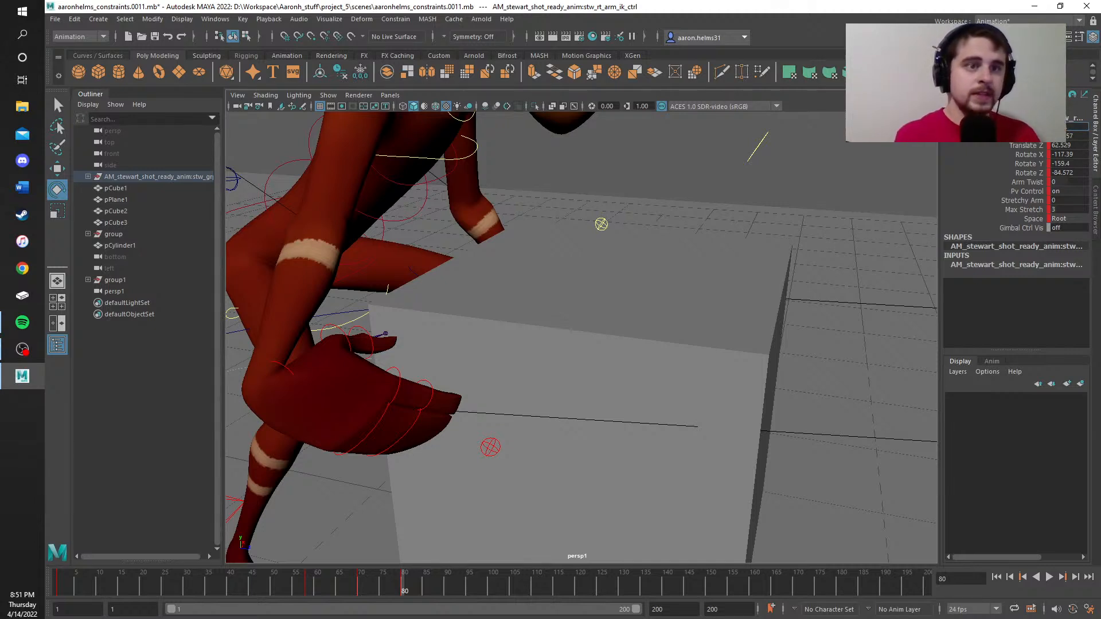
pyautogui.press('Return')
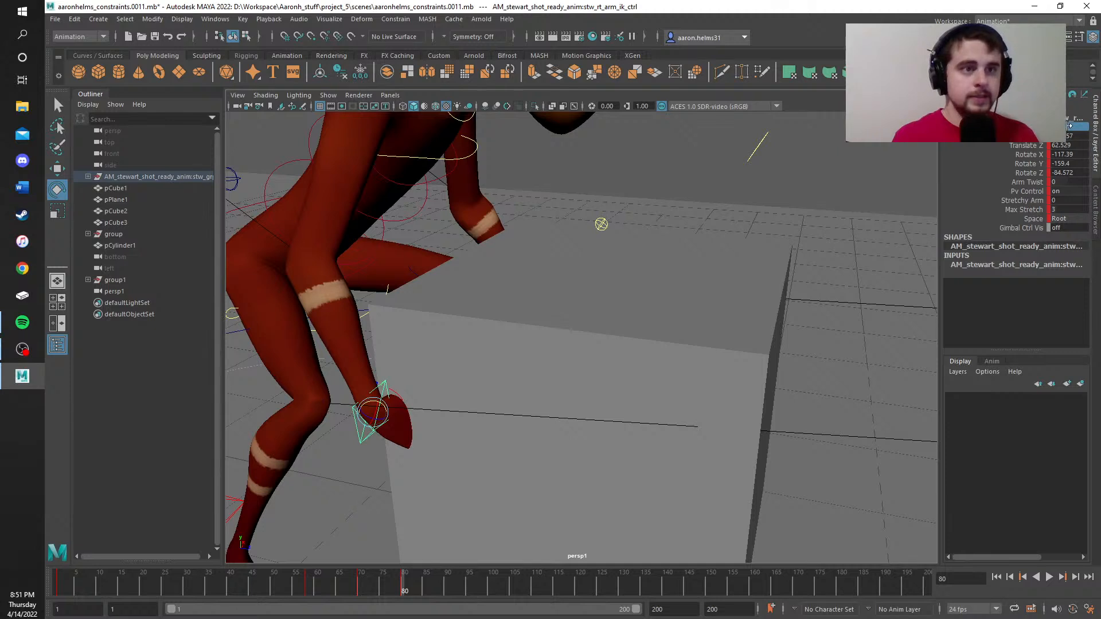
# Step: Adjust the right arm IK control's Translate X beside the box and rotate the hand to about Rotate Z -119.333
pyautogui.keyDown('ctrl'); pyautogui.moveTo(1069, 126); pyautogui.dragTo(1037, 126); pyautogui.keyUp('ctrl')
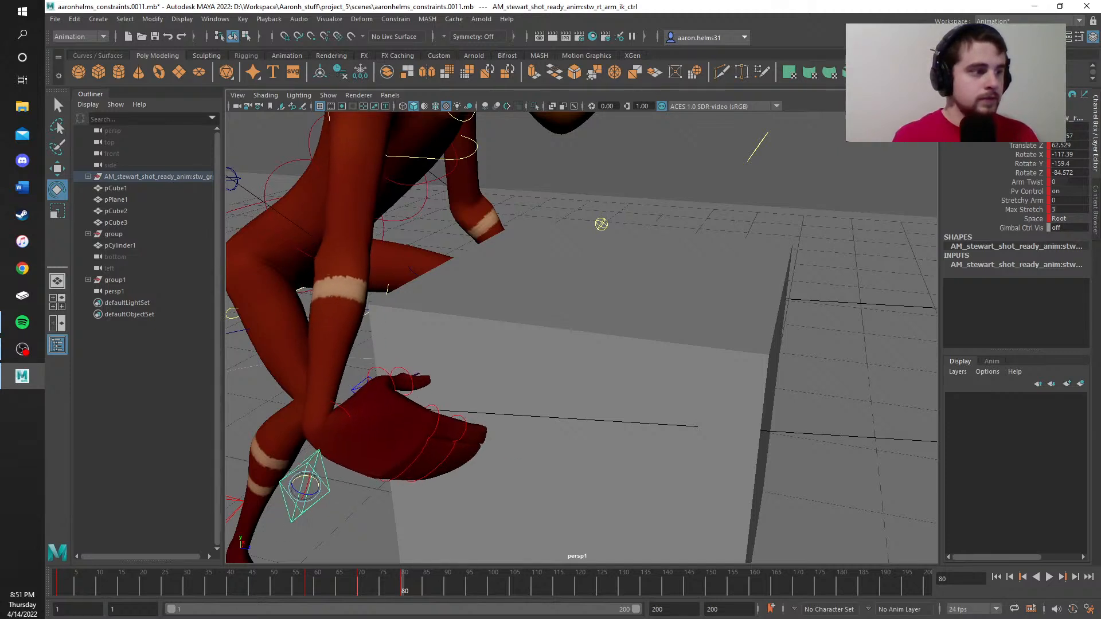
pyautogui.moveTo(559, 485); pyautogui.dragTo(601, 484, button='middle')
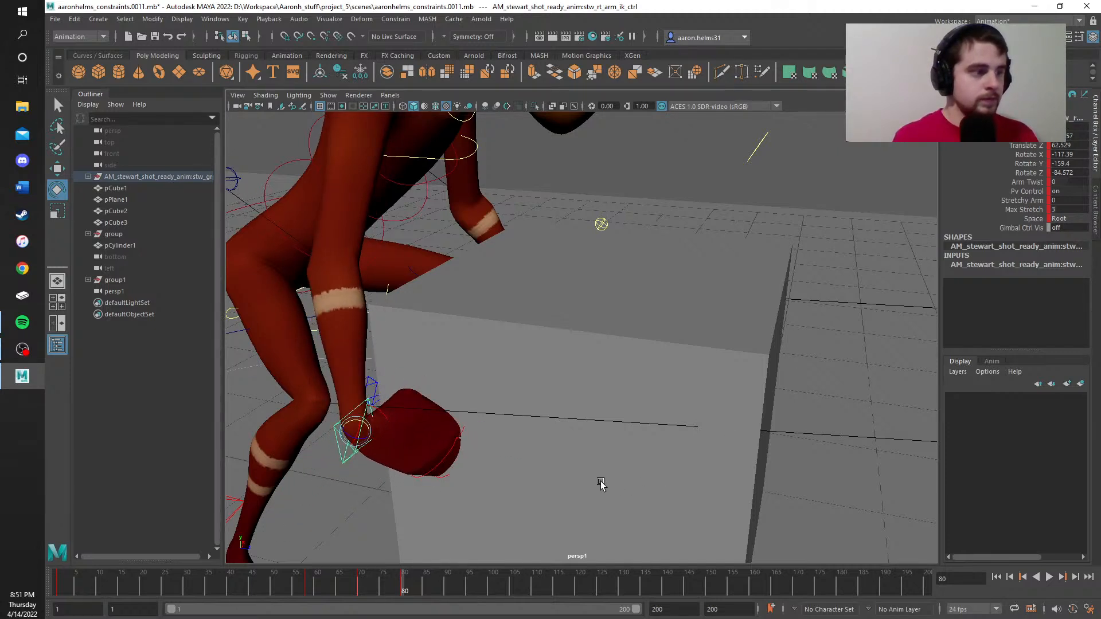
pyautogui.keyDown('alt'); pyautogui.moveTo(598, 430); pyautogui.dragTo(591, 431, button='middle'); pyautogui.keyUp('alt')
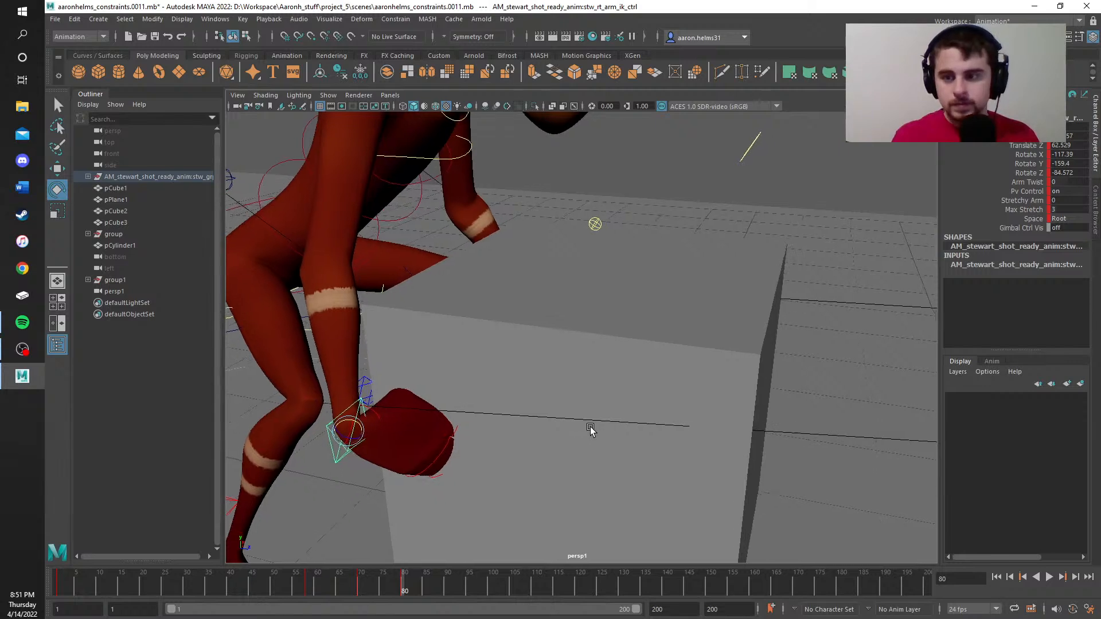
pyautogui.keyDown('alt'); pyautogui.moveTo(590, 430); pyautogui.dragTo(442, 411); pyautogui.keyUp('alt')
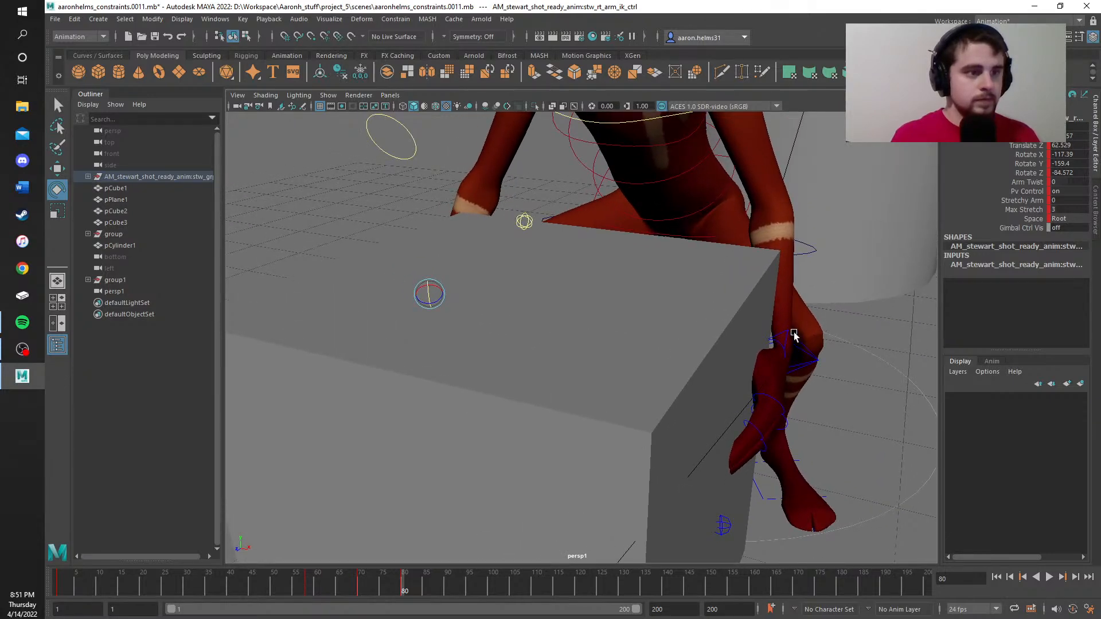
pyautogui.keyDown('alt'); pyautogui.moveTo(679, 275); pyautogui.dragTo(585, 331); pyautogui.keyUp('alt')
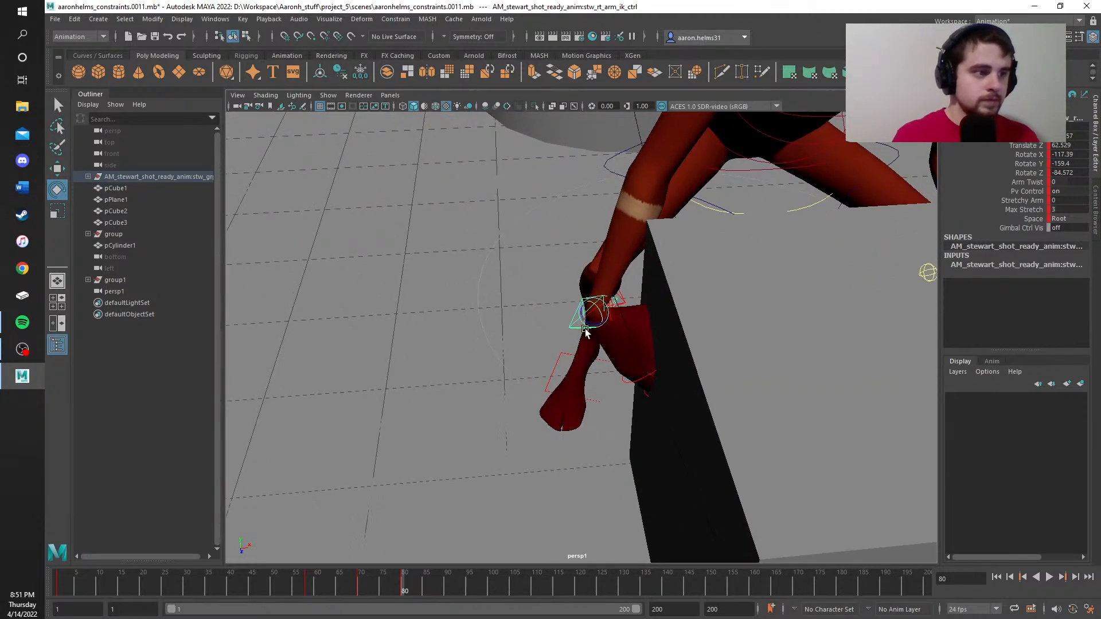
pyautogui.keyDown('alt'); pyautogui.moveTo(591, 313); pyautogui.dragTo(627, 282, button='right'); pyautogui.keyUp('alt')
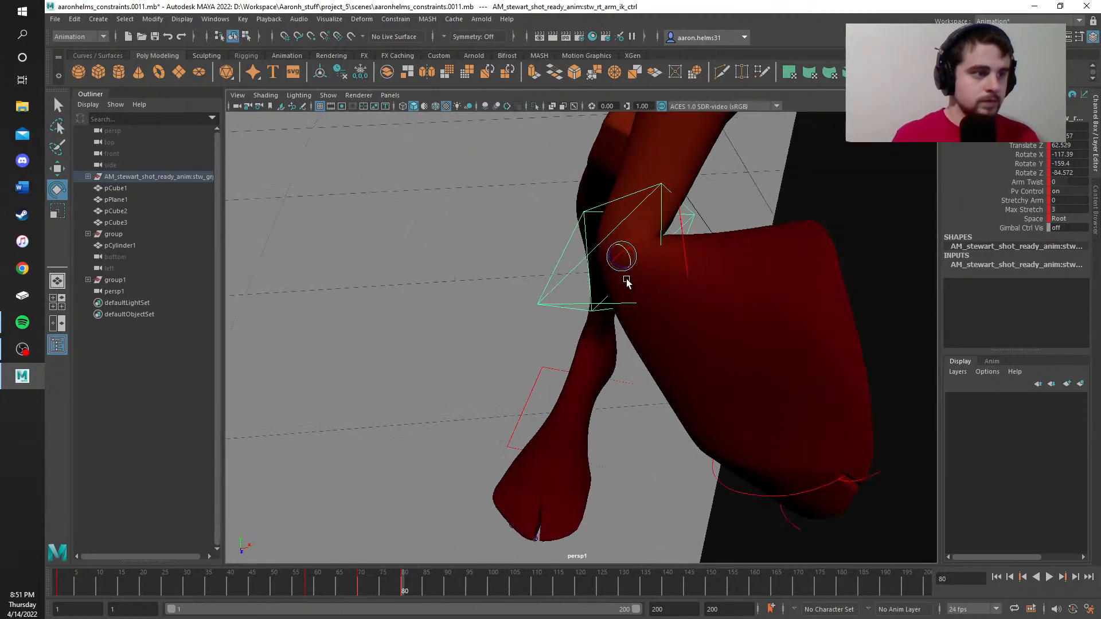
pyautogui.moveTo(620, 255); pyautogui.dragTo(608, 267)
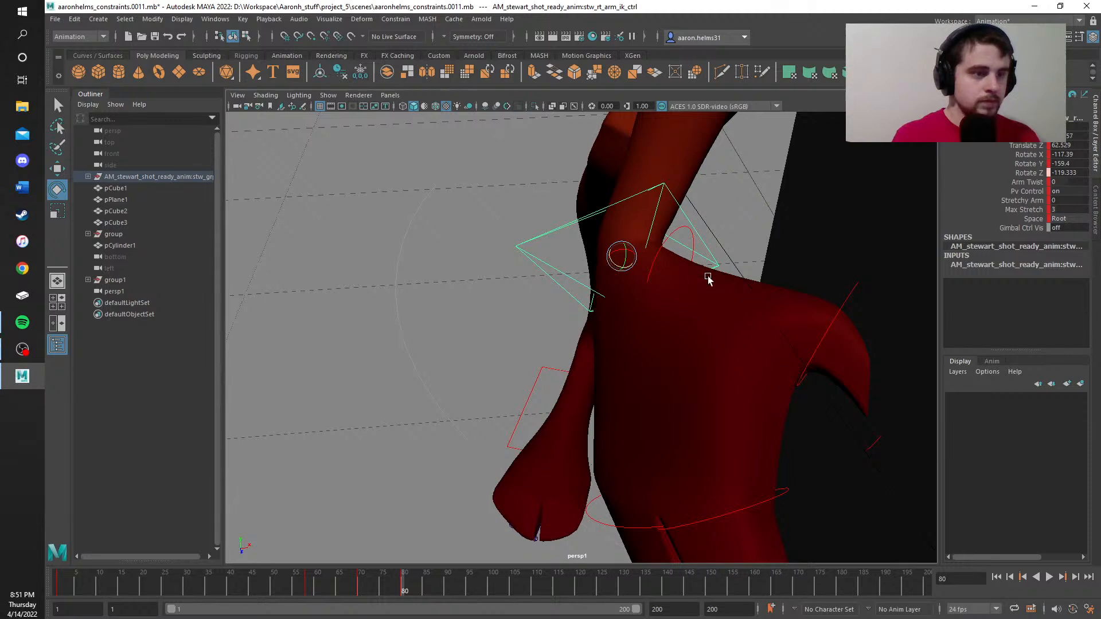
# Step: Move the right arm IK control closer to the side of the box, to about Translate Z 62.994
pyautogui.keyDown('alt'); pyautogui.moveTo(708, 278); pyautogui.dragTo(626, 285); pyautogui.keyUp('alt')
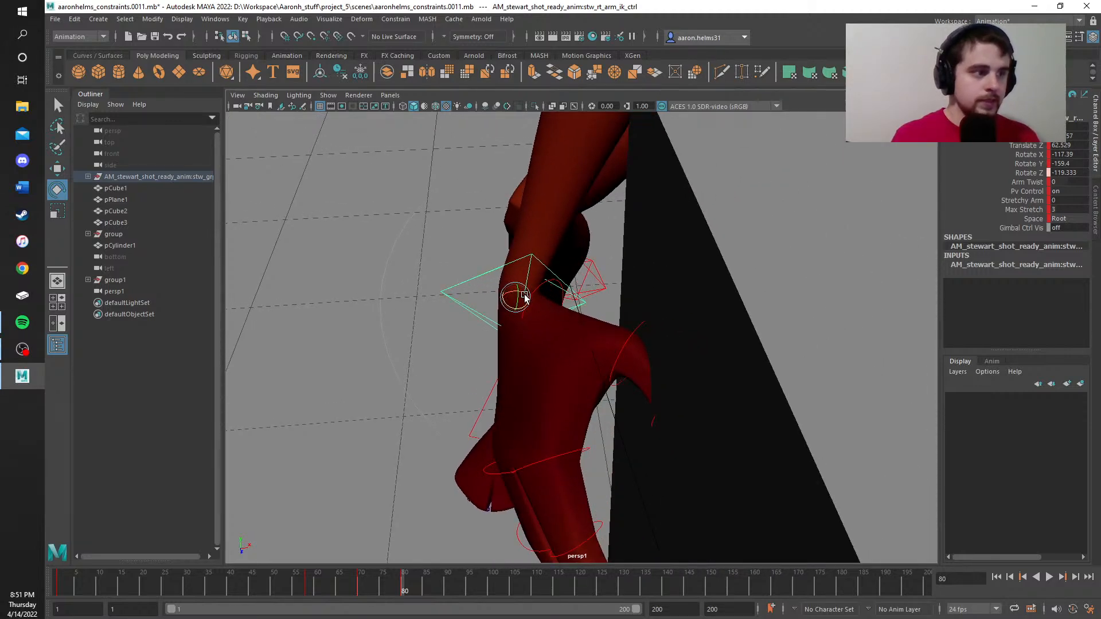
pyautogui.click(56, 170)
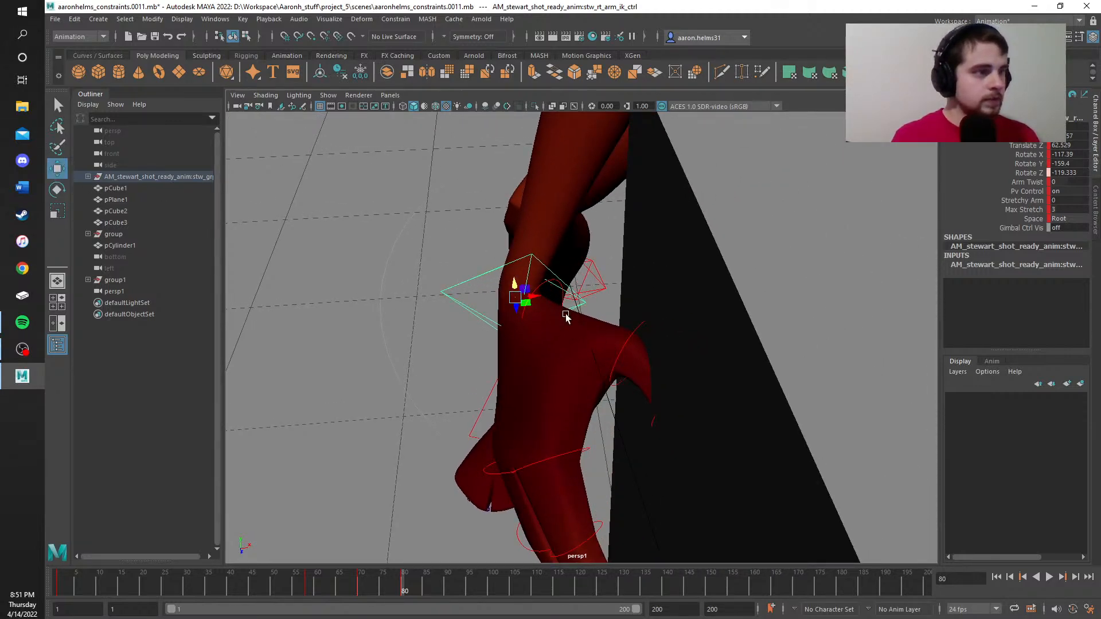
pyautogui.moveTo(532, 295); pyautogui.dragTo(610, 310)
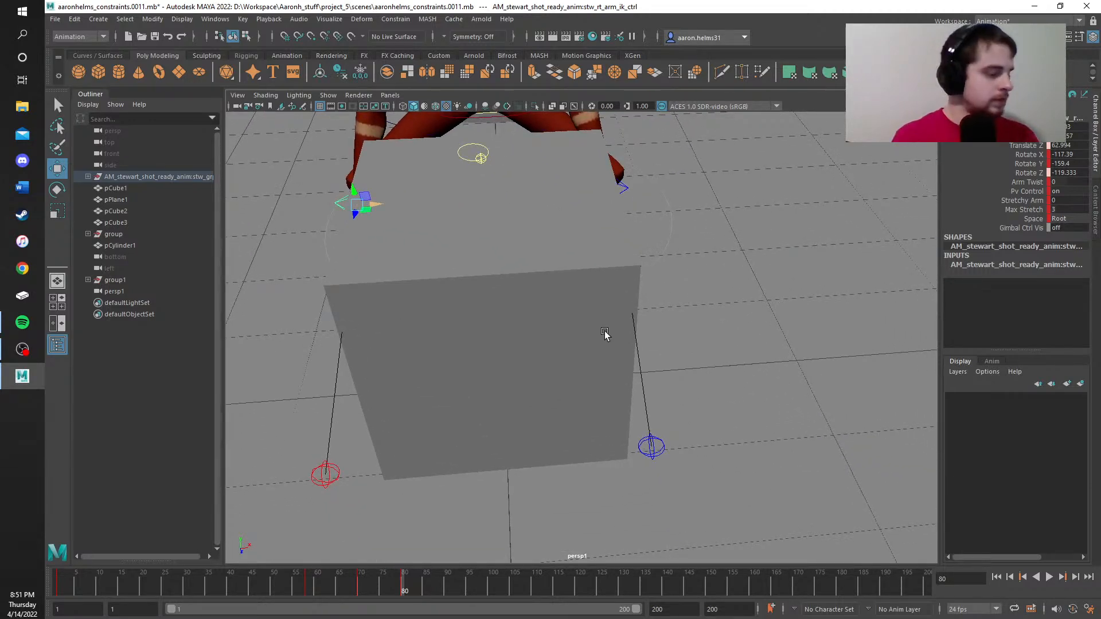
# Step: Return to frame 1 and play the animation to review the crouch and grip from the front of the box
pyautogui.keyDown('alt'); pyautogui.moveTo(597, 356); pyautogui.dragTo(662, 411); pyautogui.keyUp('alt')
pyautogui.scroll(-4, 671, 394)
pyautogui.scroll(1, 666, 389)
pyautogui.moveTo(401, 590); pyautogui.dragTo(57, 599)
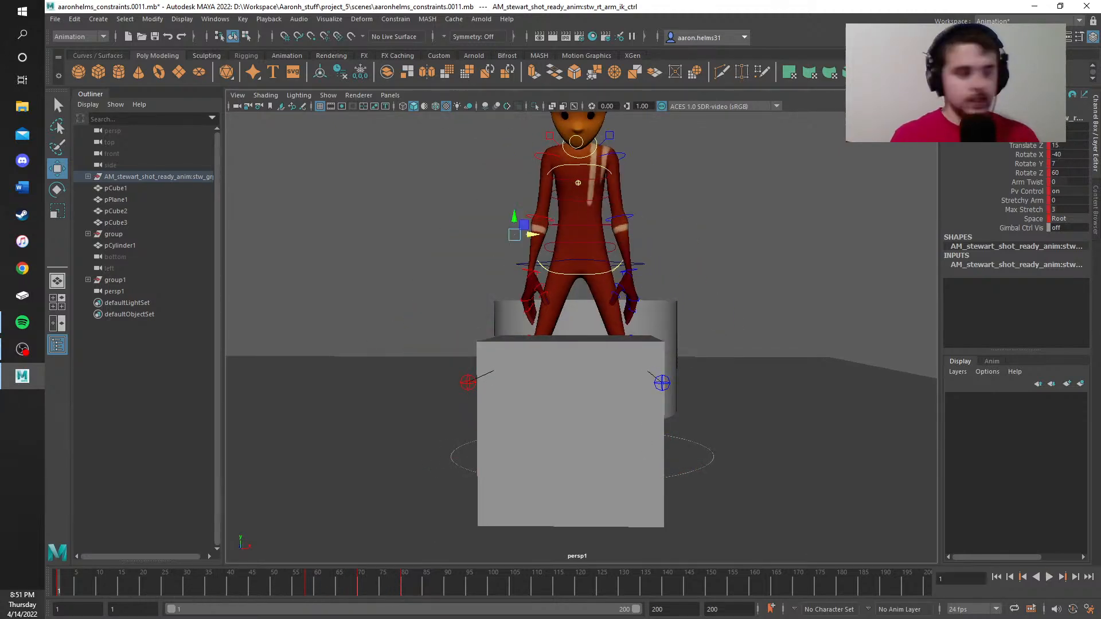
pyautogui.click(1049, 578)
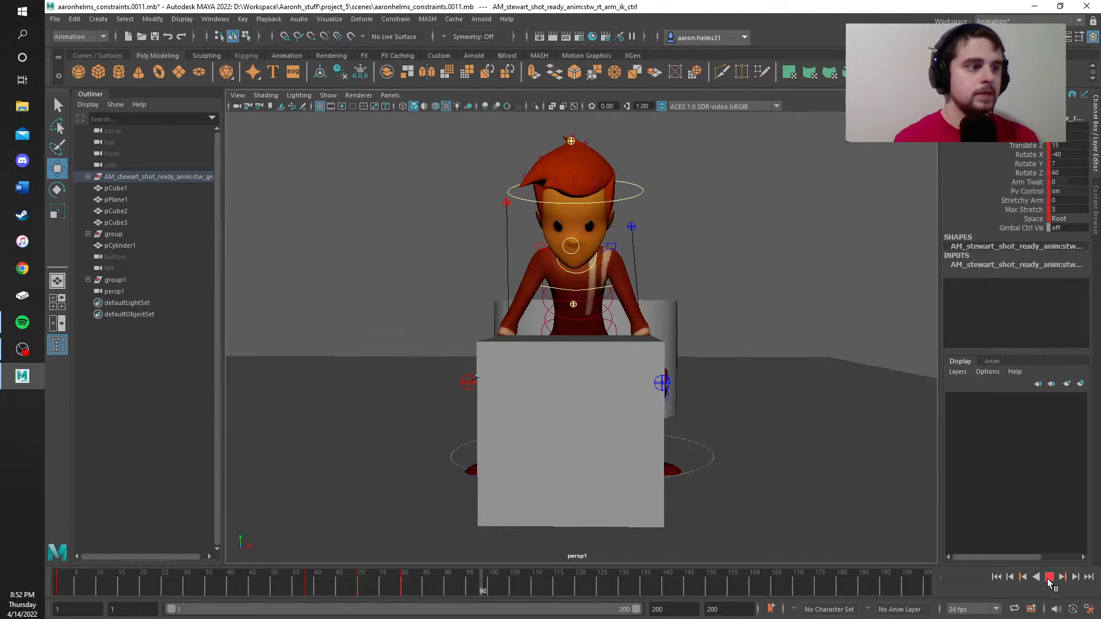
pyautogui.press('alt')
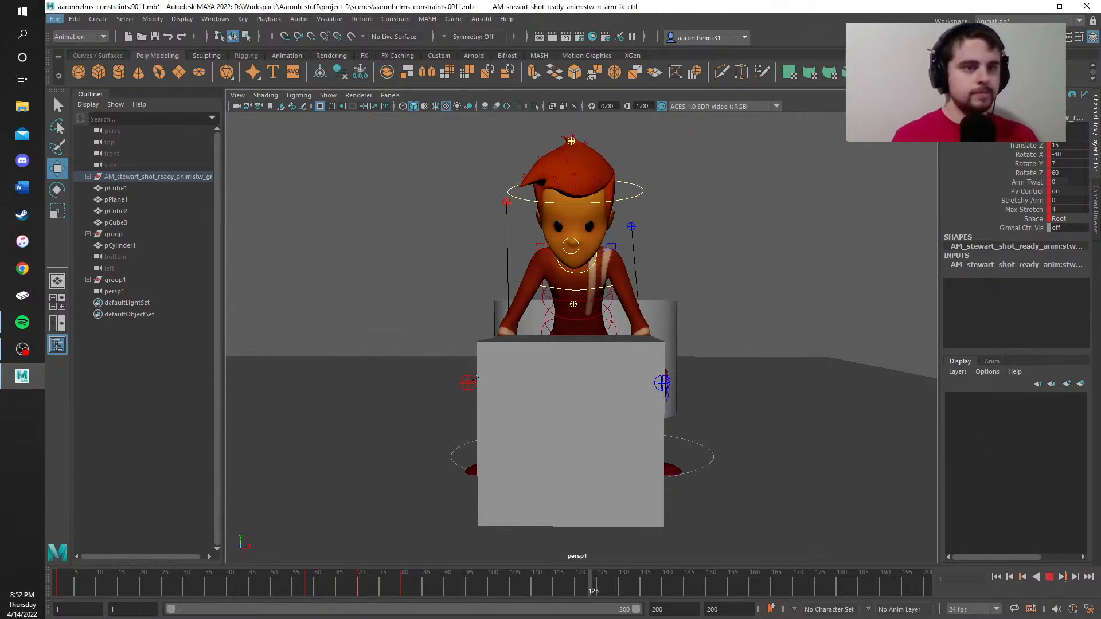
# Step: Replay the animation from frame 1 to review the crouch and grip, and return to frame 55
pyautogui.click(579, 594)
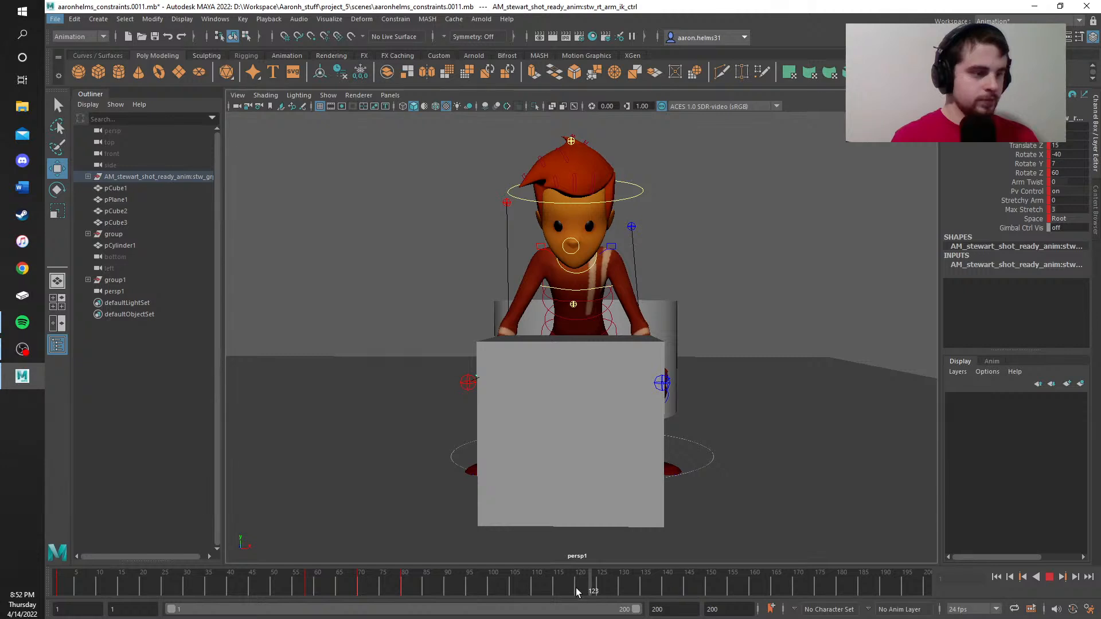
pyautogui.click(1049, 576)
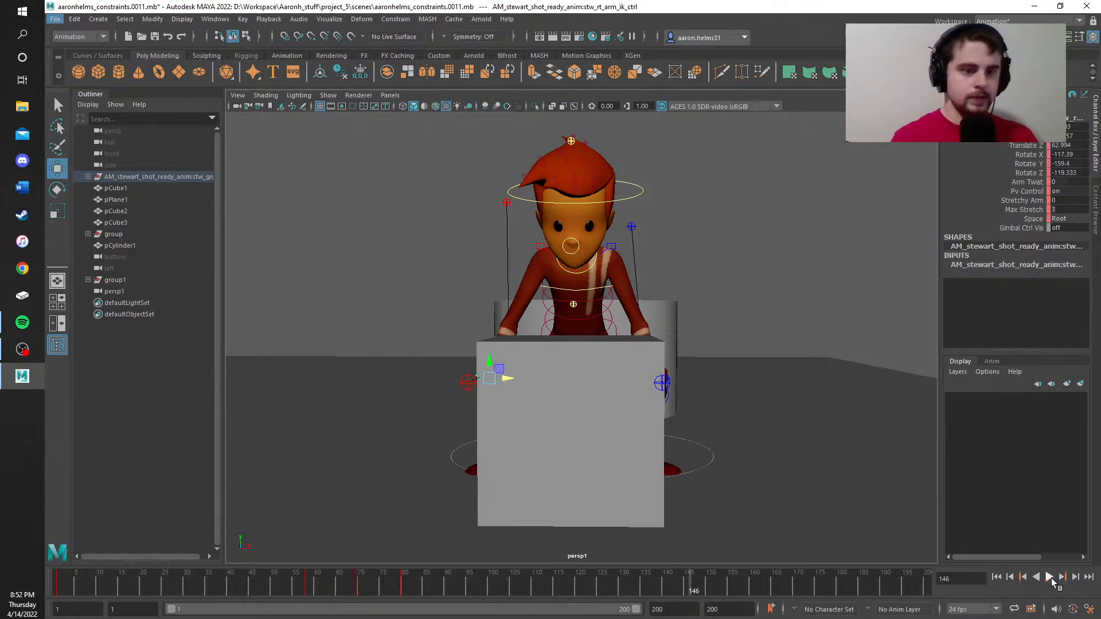
pyautogui.moveTo(635, 578); pyautogui.dragTo(0, 583)
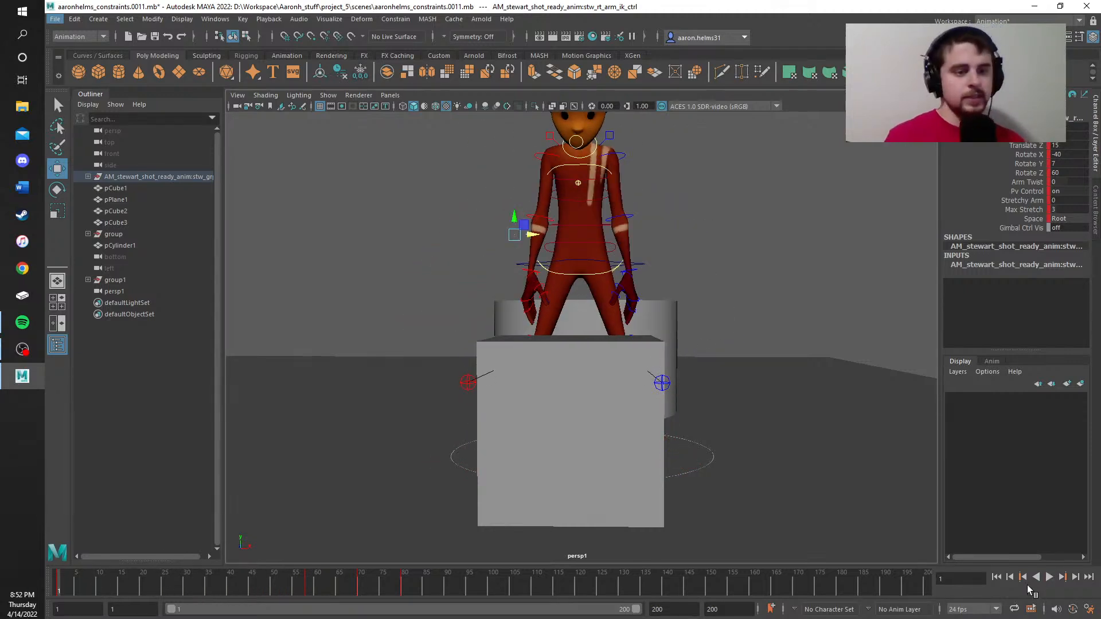
pyautogui.click(1049, 577)
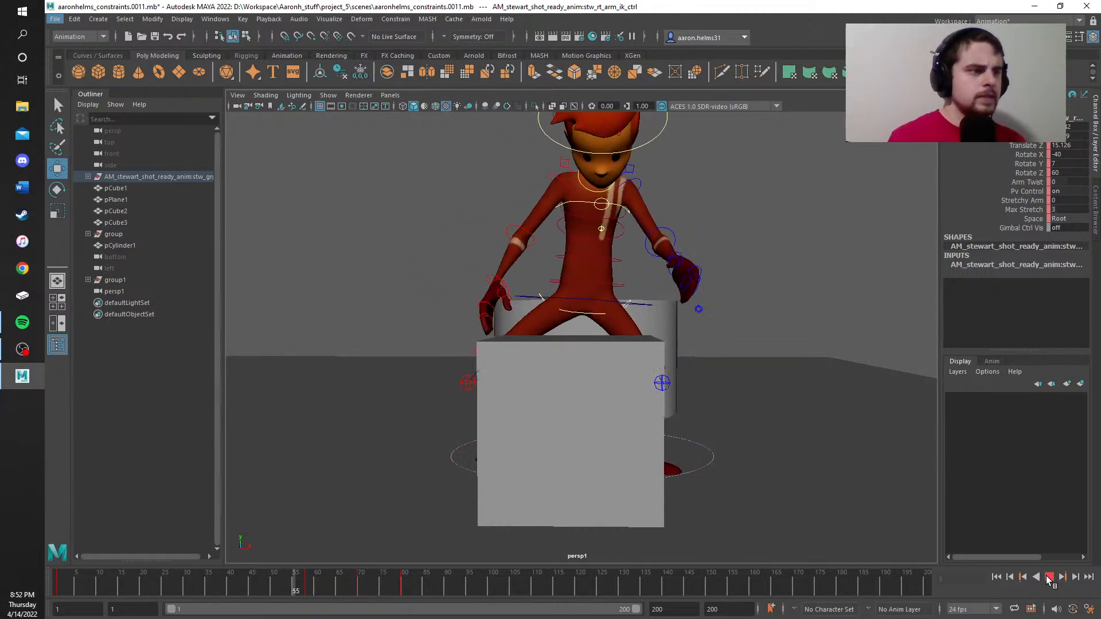
pyautogui.click(1048, 578)
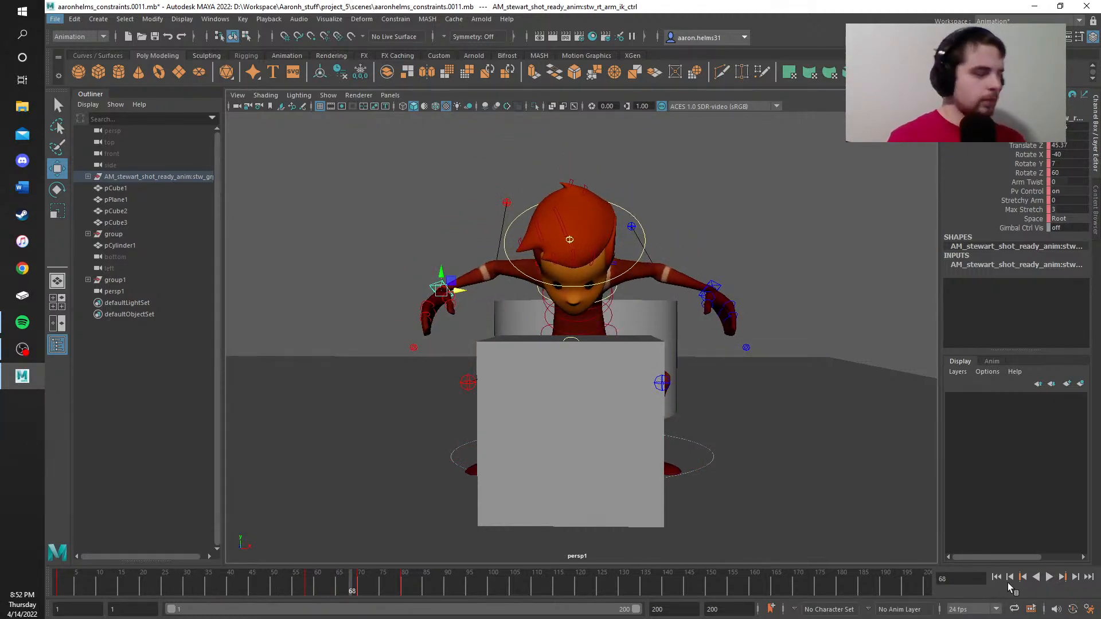
pyautogui.moveTo(358, 594); pyautogui.dragTo(295, 605)
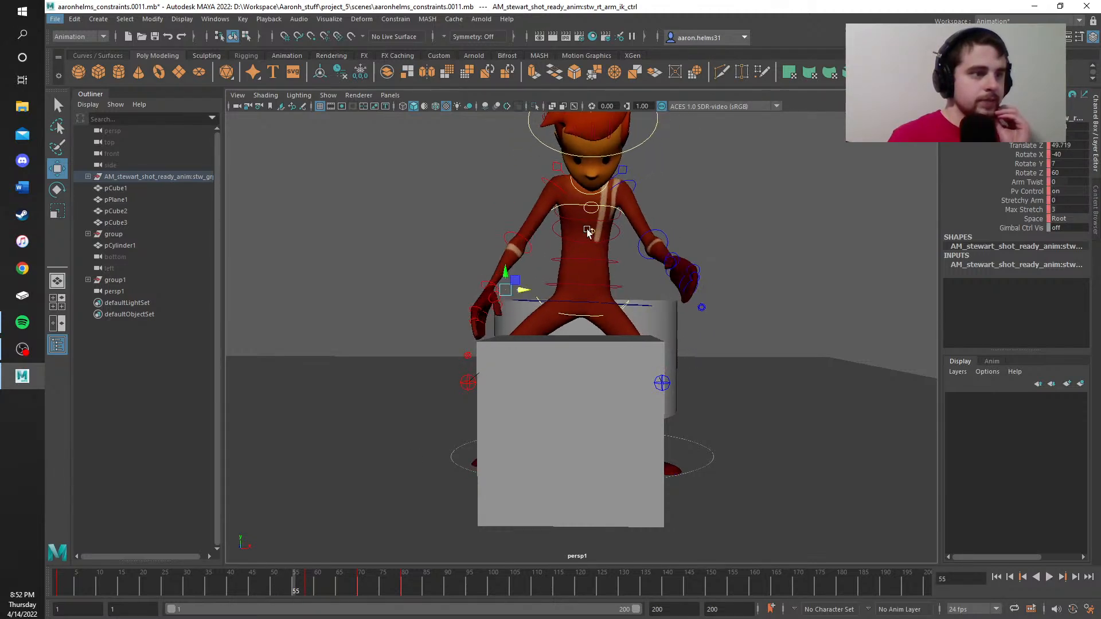
# Step: Examine the keys of the left and right upper arm FK controls and compare the arm poses between frames 55 and 41
pyautogui.click(629, 184)
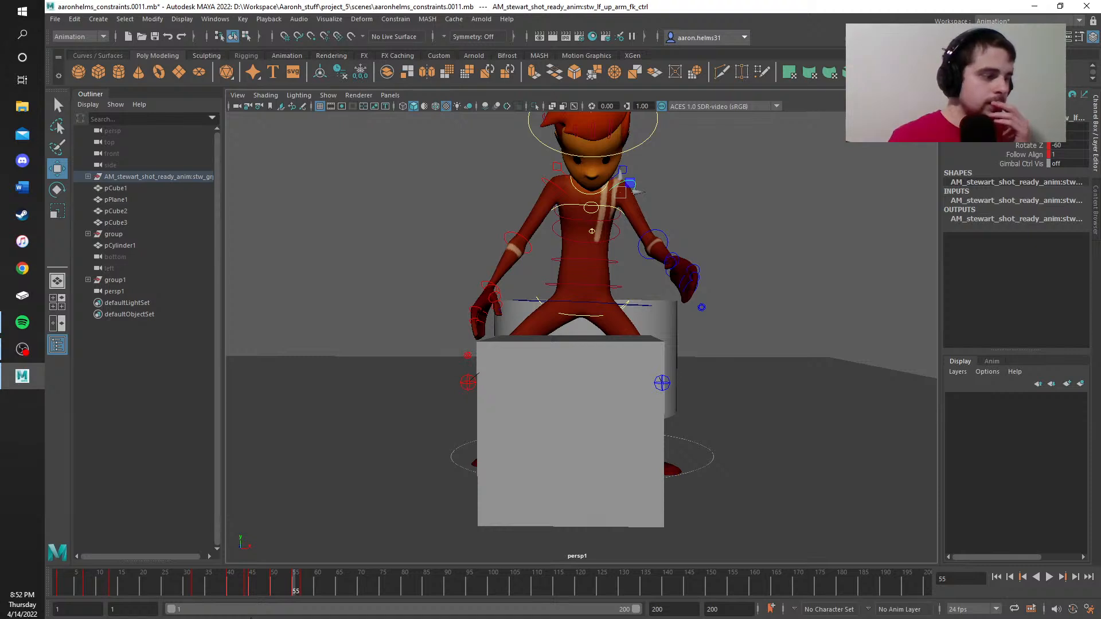
pyautogui.click(545, 181)
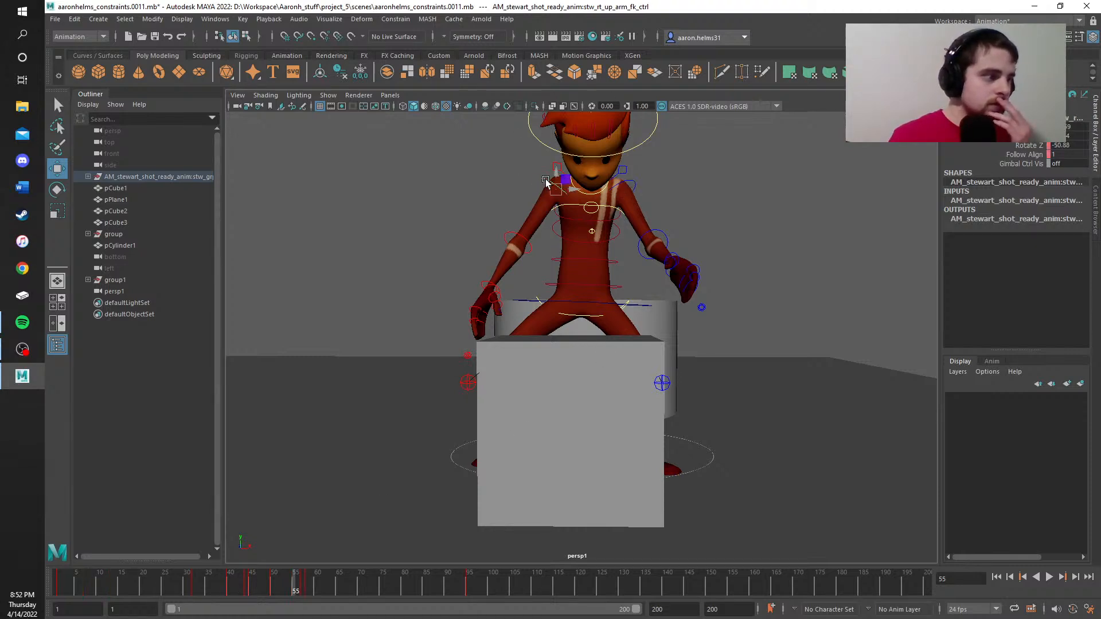
pyautogui.click(630, 183)
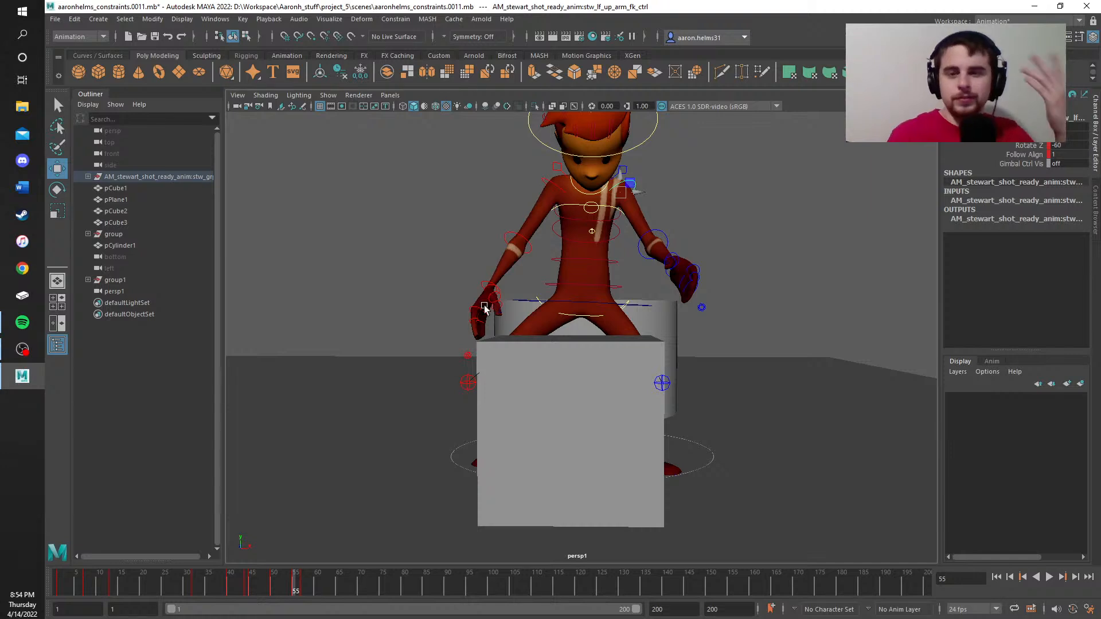
pyautogui.scroll(3, 438, 374)
pyautogui.keyDown('alt'); pyautogui.moveTo(462, 375); pyautogui.dragTo(586, 323, button='middle'); pyautogui.keyUp('alt')
pyautogui.scroll(-3, 586, 323)
pyautogui.keyDown('alt'); pyautogui.moveTo(795, 313); pyautogui.dragTo(702, 354, button='middle'); pyautogui.keyUp('alt')
pyautogui.scroll(5, 651, 393)
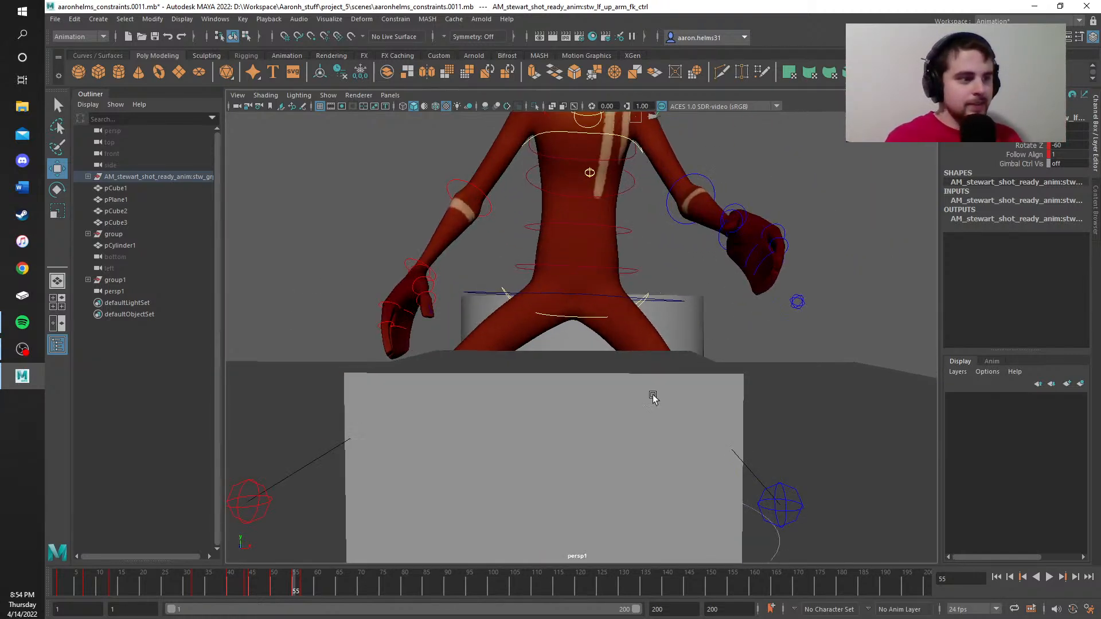
pyautogui.scroll(-3, 528, 430)
pyautogui.hotkey('alt', 'v')
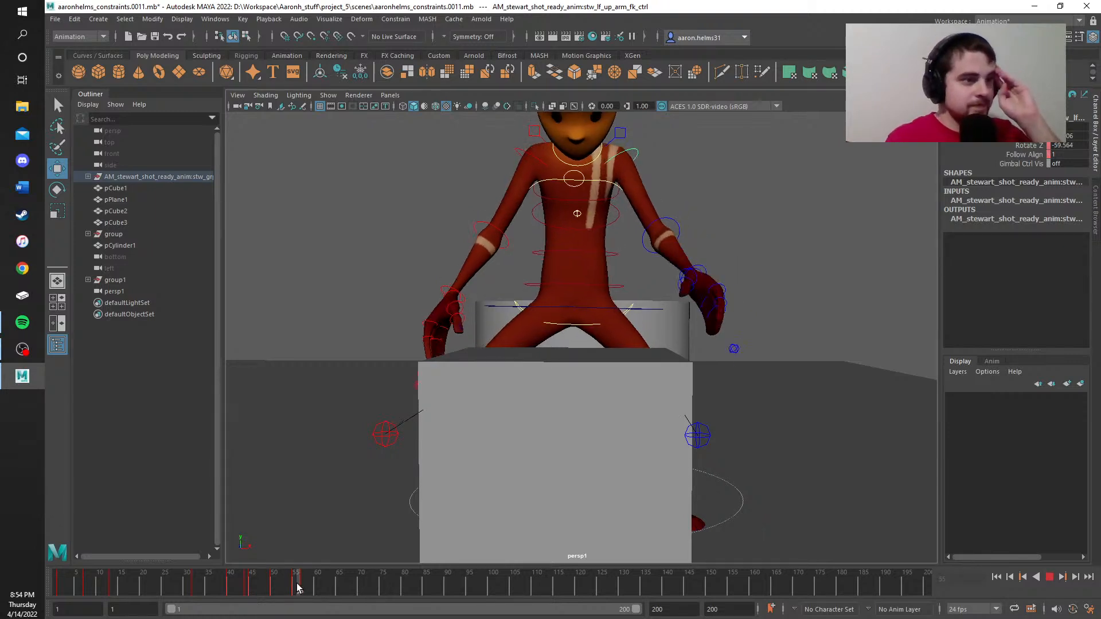
pyautogui.moveTo(308, 587); pyautogui.dragTo(234, 599)
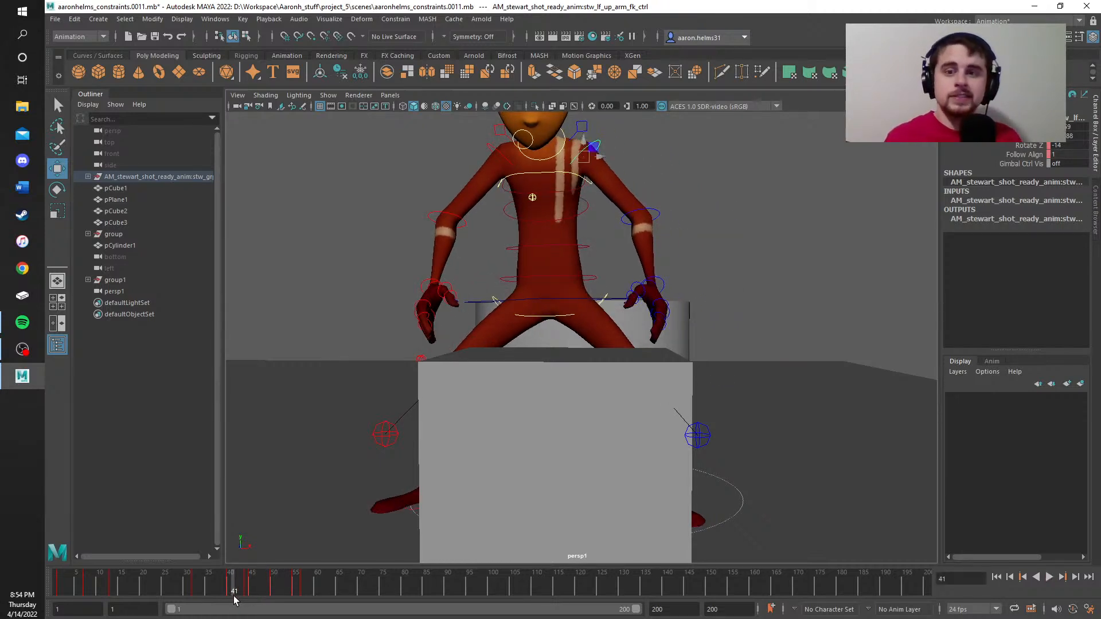
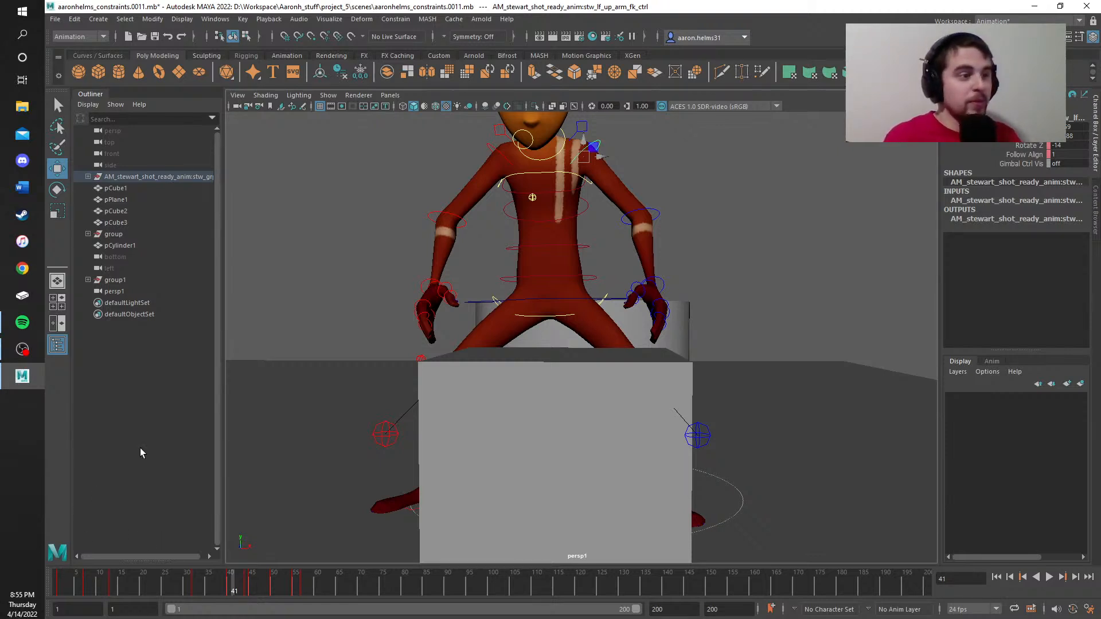
# Step: Delete the left elbow FK control's key at frame 95 and clear the selection
pyautogui.keyDown('alt'); pyautogui.moveTo(309, 319); pyautogui.dragTo(283, 499); pyautogui.keyUp('alt')
pyautogui.moveTo(237, 583); pyautogui.dragTo(294, 582)
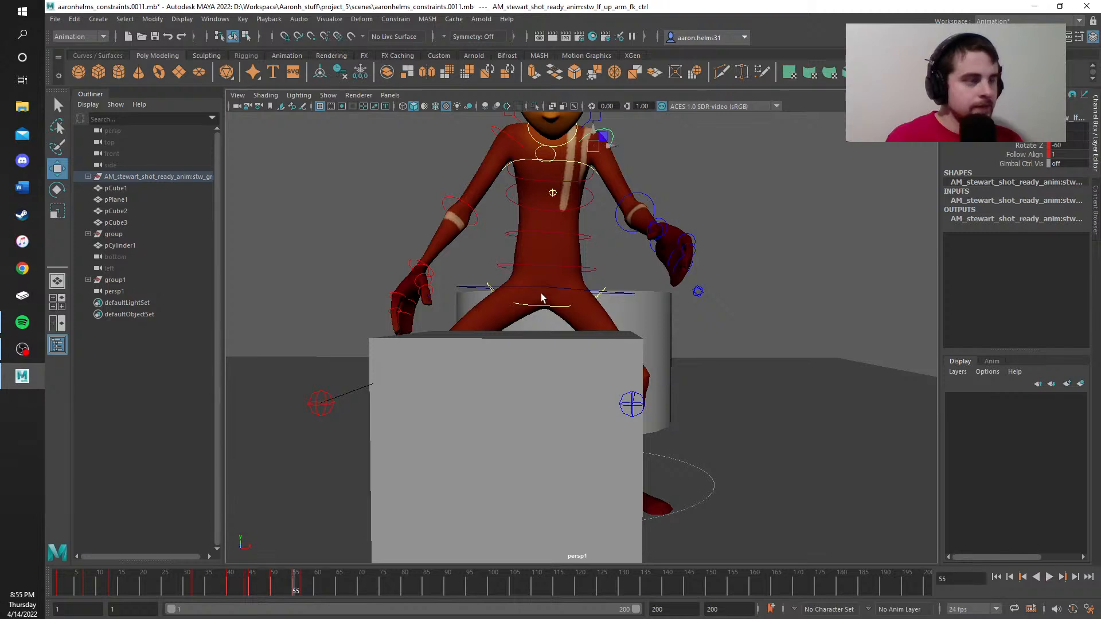
pyautogui.click(641, 197)
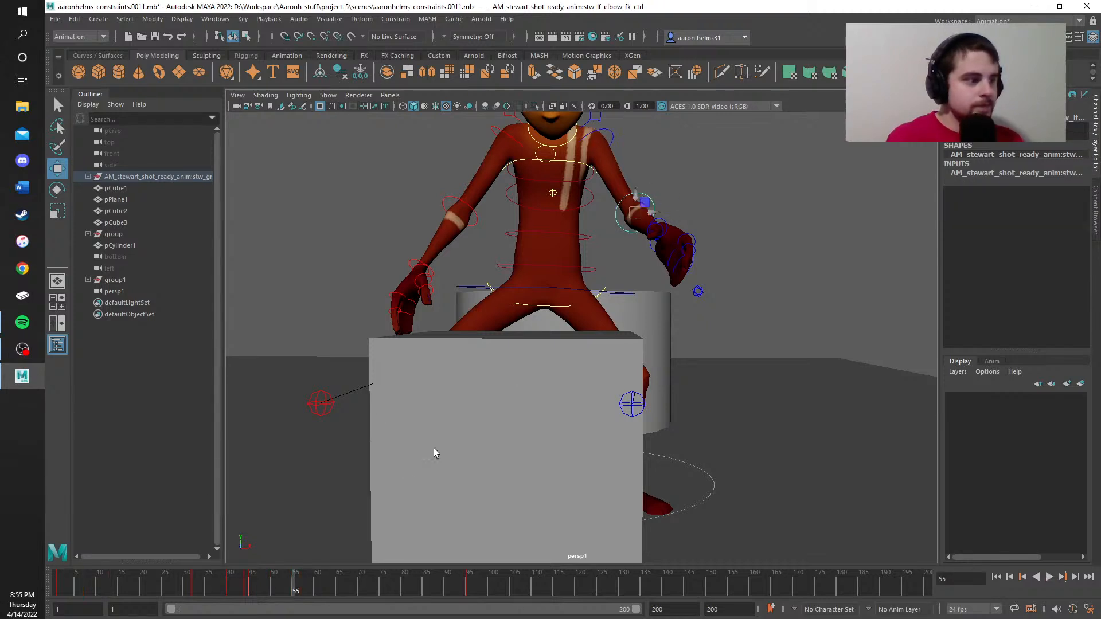
pyautogui.moveTo(460, 580); pyautogui.dragTo(468, 579)
pyautogui.rightClick(467, 580)
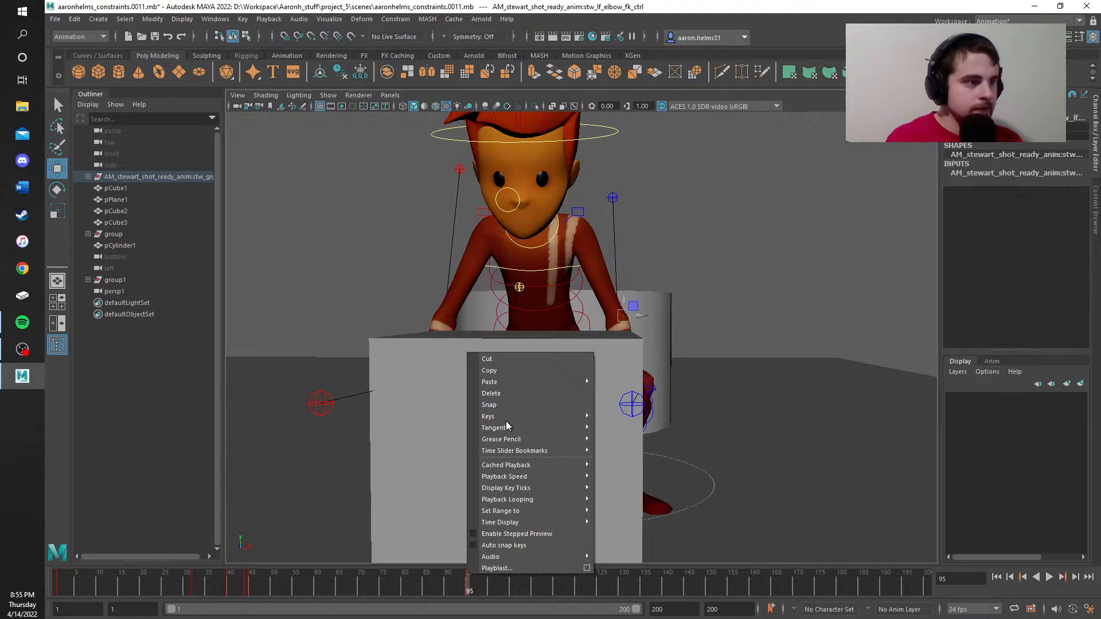
pyautogui.click(500, 392)
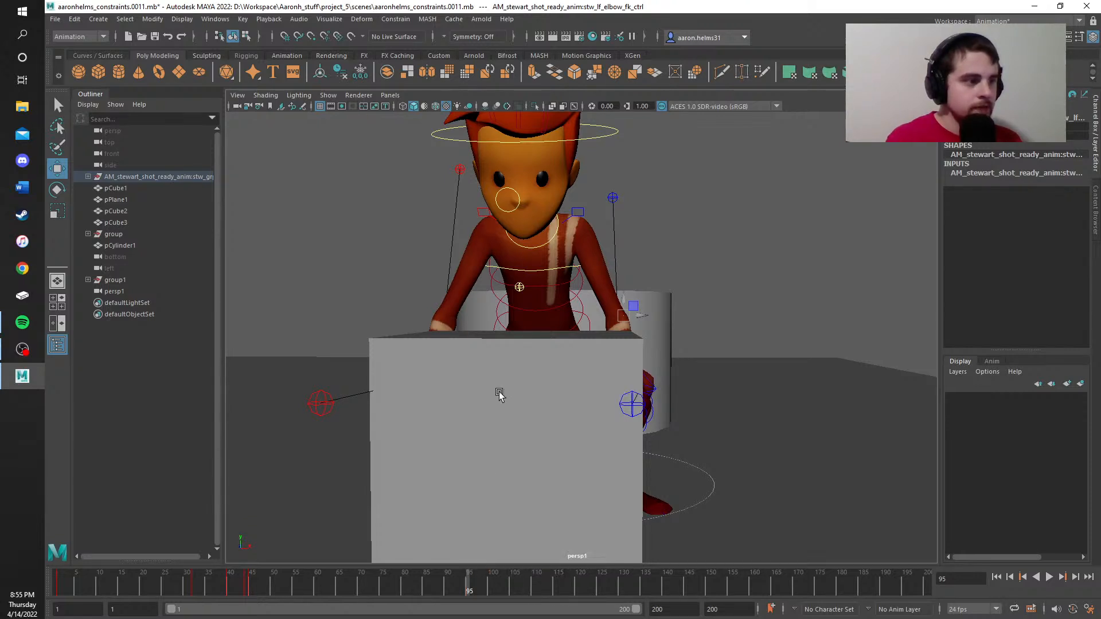
pyautogui.doubleClick(465, 588)
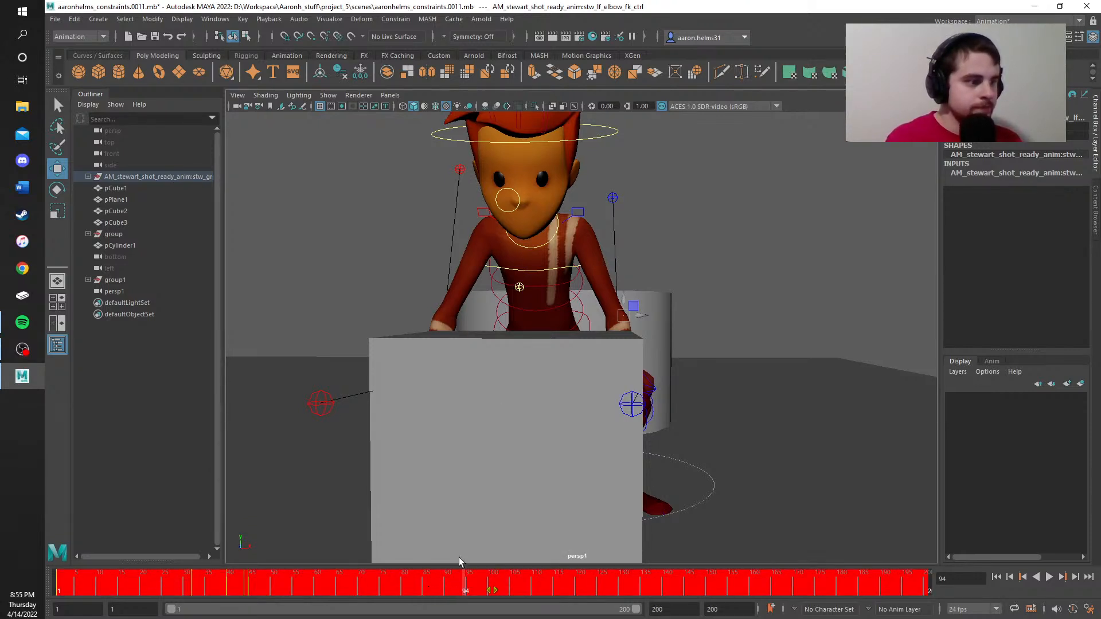
pyautogui.click(257, 291)
# Step: Inspect the left wrist FK control's keys and the hand's motion from frame 55 to frame 58
pyautogui.click(385, 590)
pyautogui.moveTo(386, 590); pyautogui.dragTo(295, 591)
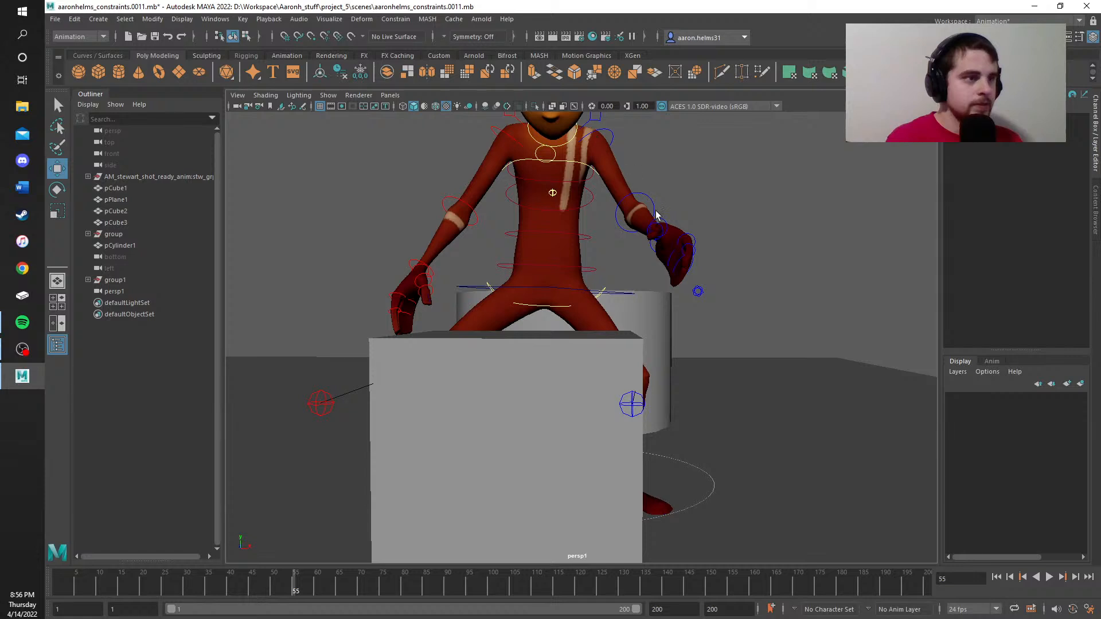
pyautogui.scroll(4, 673, 237)
pyautogui.keyDown('alt'); pyautogui.moveTo(677, 248); pyautogui.dragTo(635, 416, button='middle'); pyautogui.keyUp('alt')
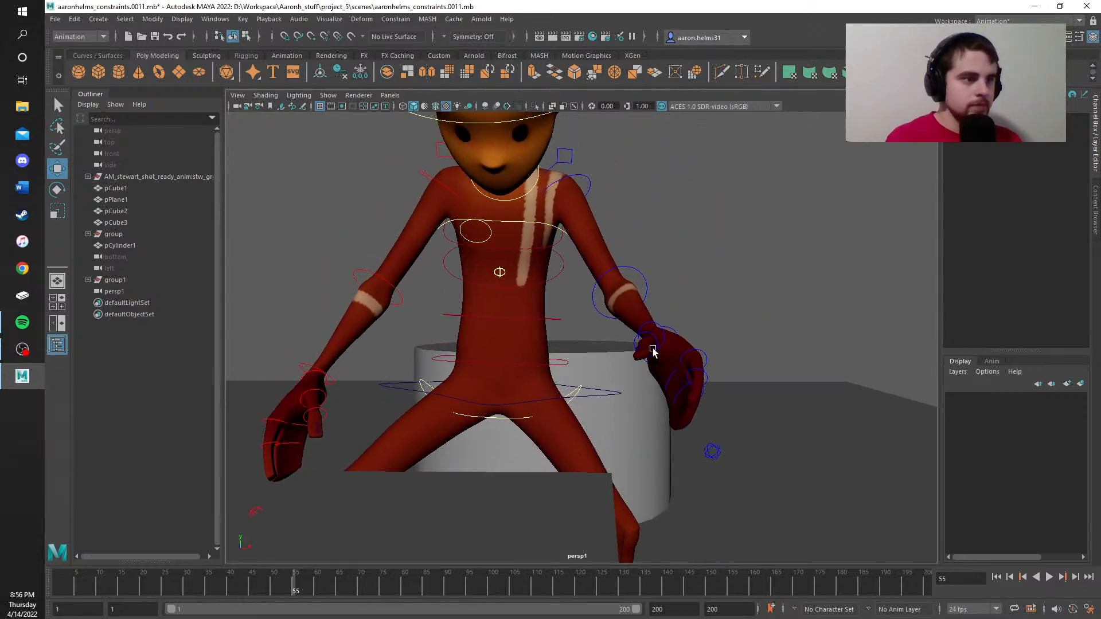
pyautogui.click(664, 338)
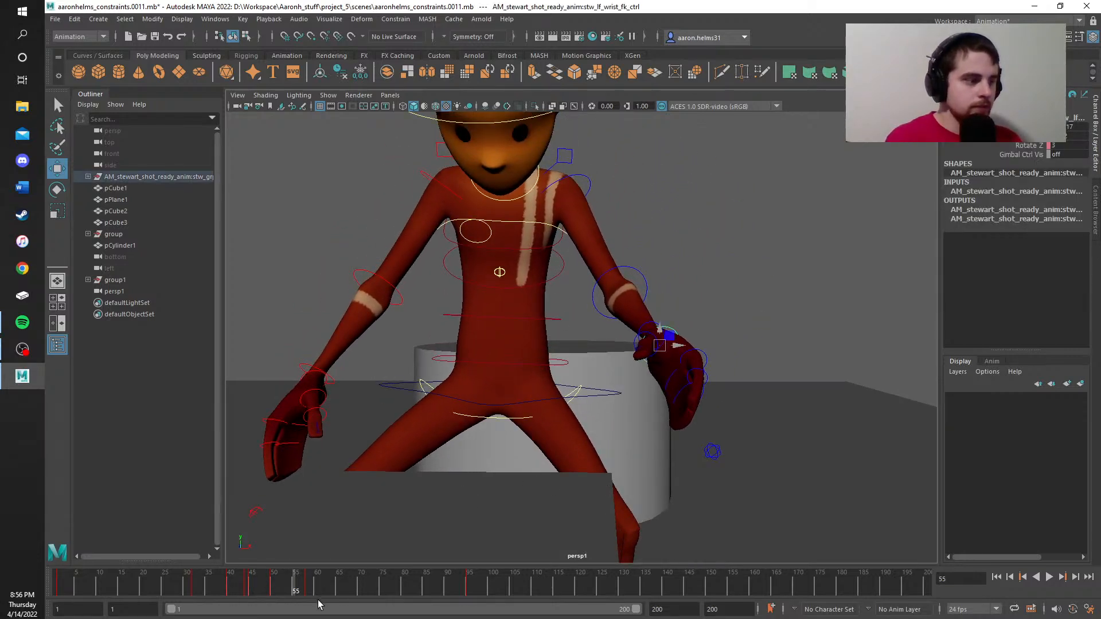
pyautogui.moveTo(296, 592); pyautogui.dragTo(308, 592)
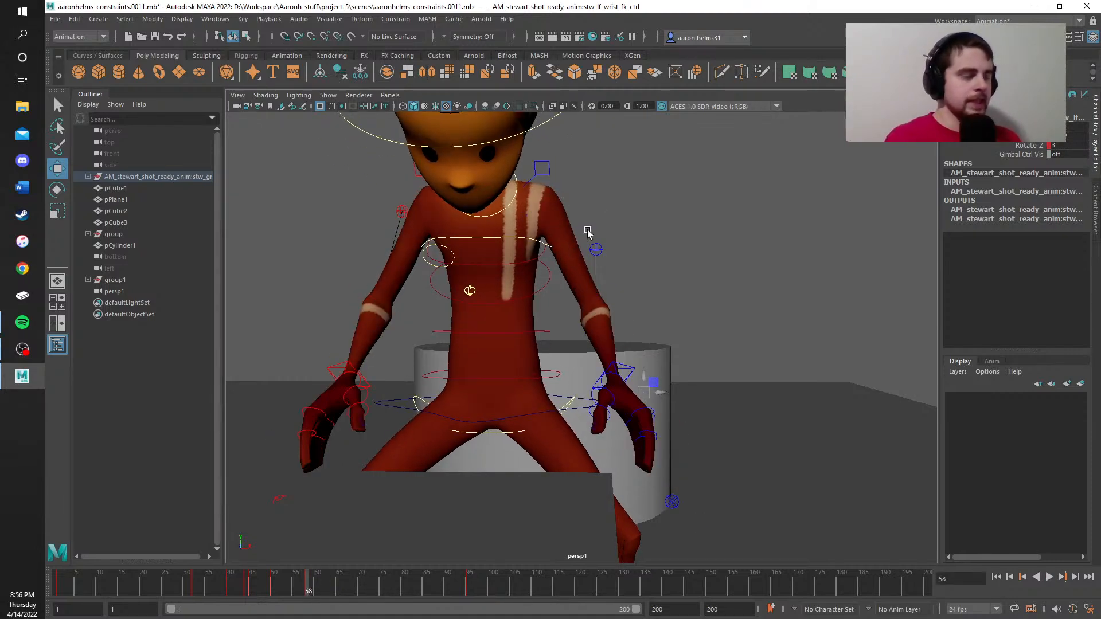
# Step: Delete the left upper arm FK control's key at frame 55
pyautogui.click(616, 220)
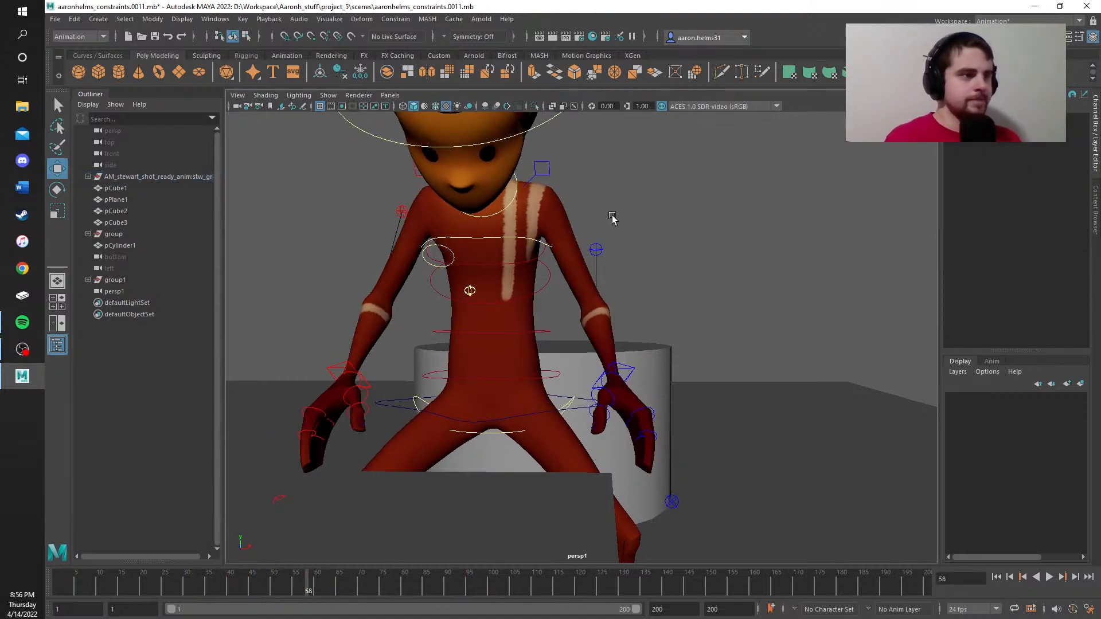
pyautogui.keyDown('shift'); pyautogui.doubleClick(282, 581); pyautogui.keyUp('shift')
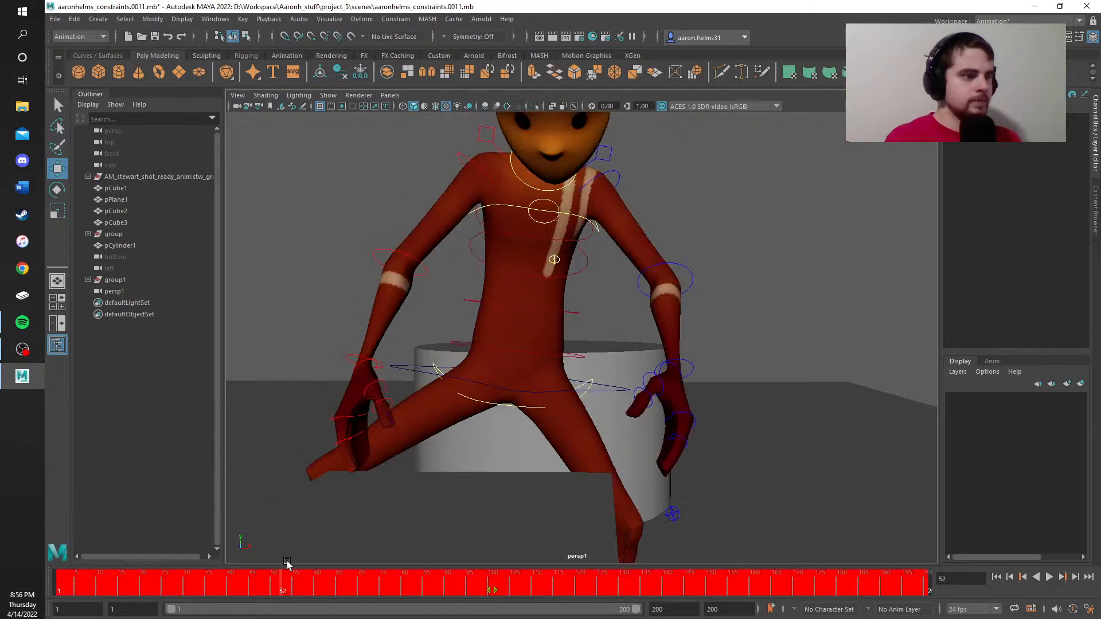
pyautogui.click(616, 170)
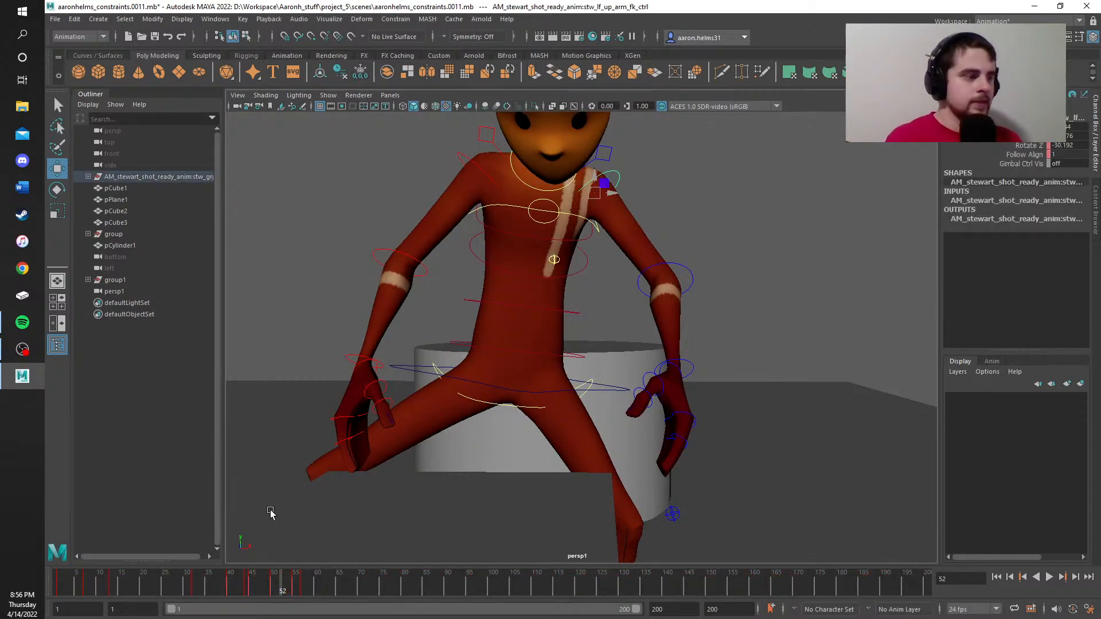
pyautogui.hotkey('alt', 'v')
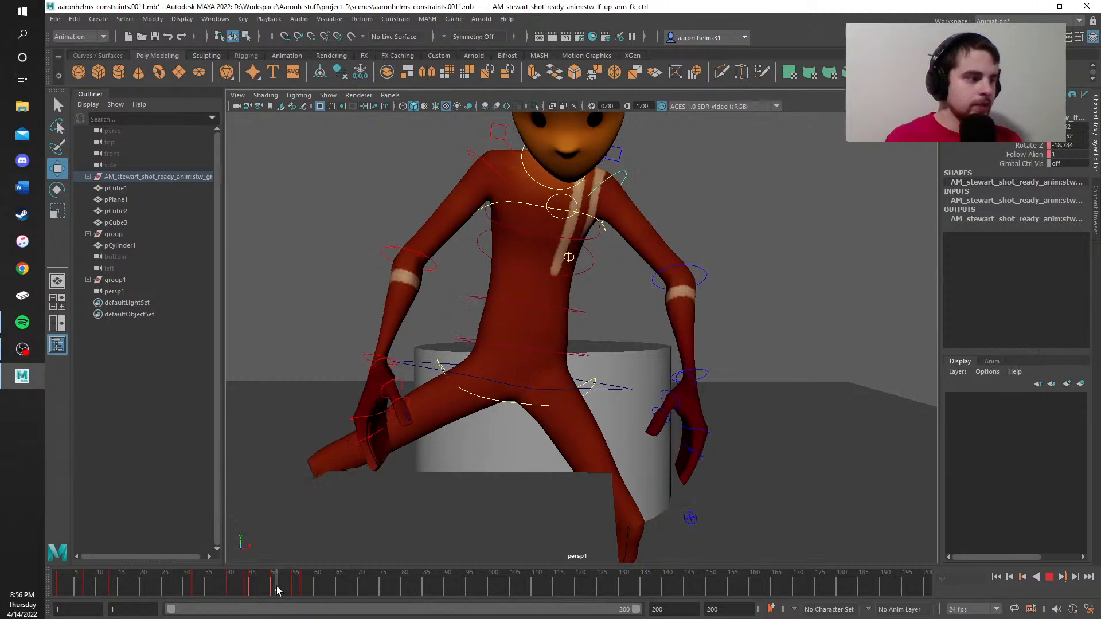
pyautogui.moveTo(303, 596); pyautogui.dragTo(281, 598)
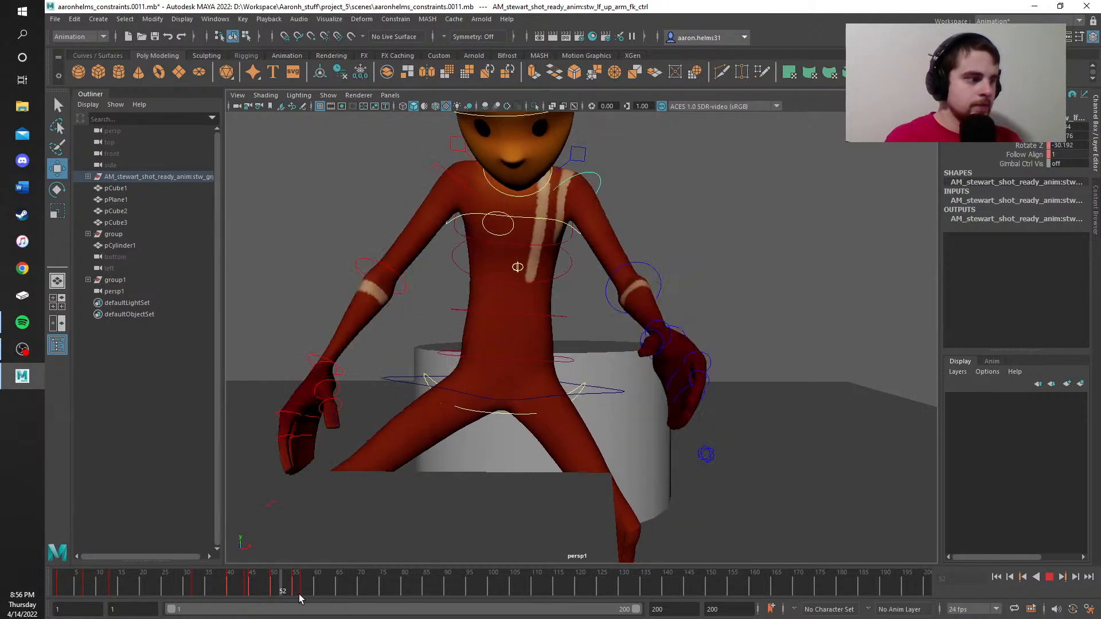
pyautogui.hotkey('alt', 'v')
pyautogui.rightClick(294, 585)
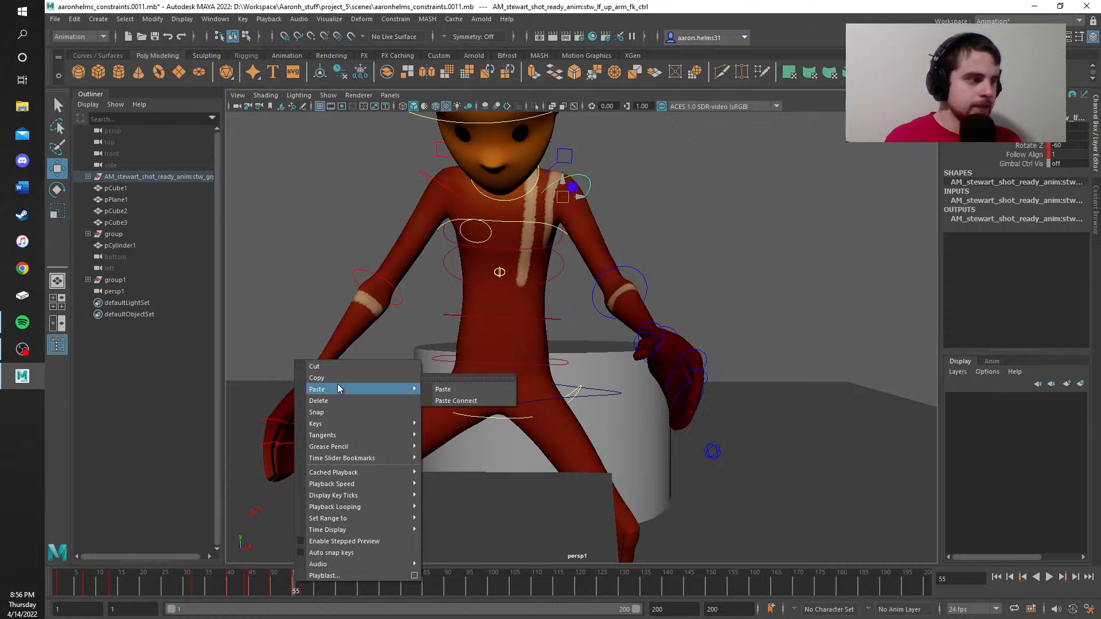
pyautogui.click(332, 401)
# Step: Review the arm motion from frame 58 to frame 78 from the side of the box
pyautogui.hotkey('alt', 'v')
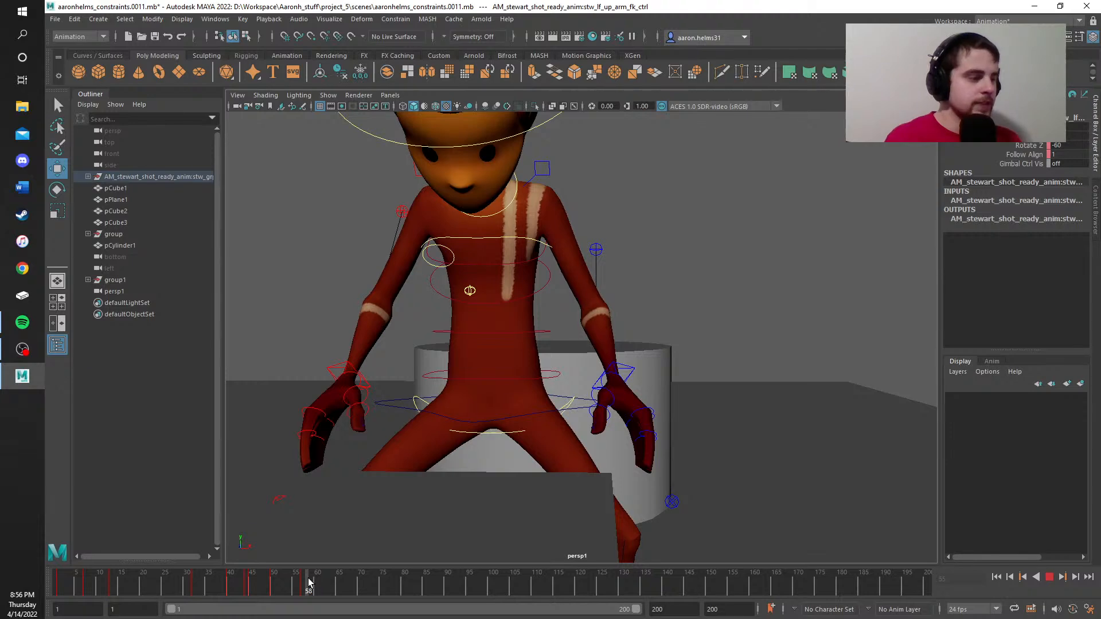
pyautogui.moveTo(309, 579); pyautogui.dragTo(309, 578)
pyautogui.keyDown('alt'); pyautogui.moveTo(787, 360); pyautogui.dragTo(750, 320, button='middle'); pyautogui.keyUp('alt')
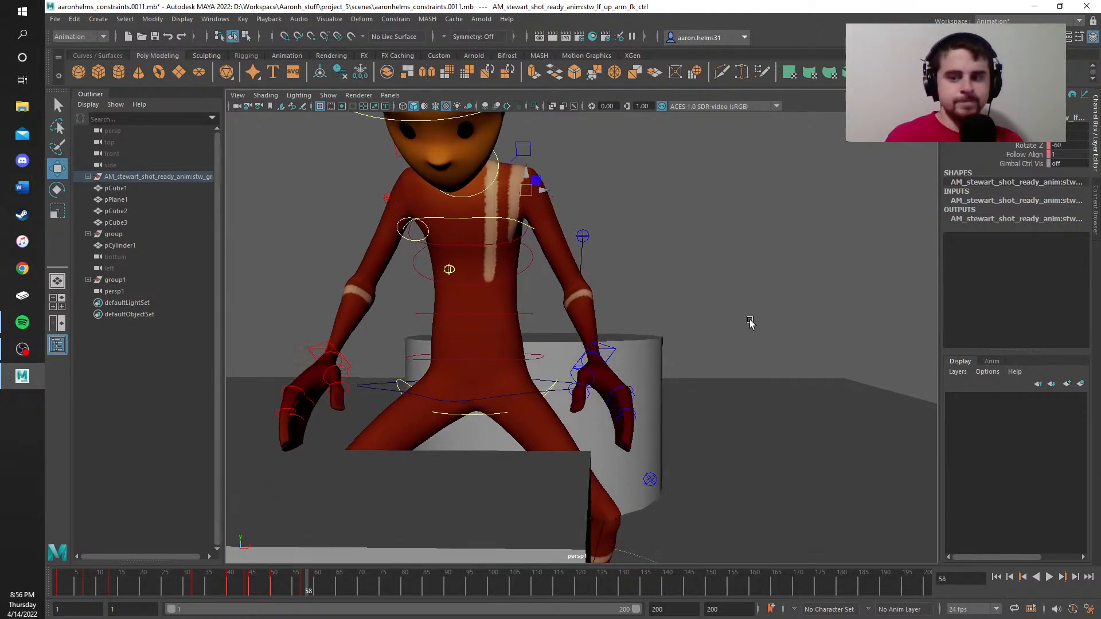
pyautogui.keyDown('alt'); pyautogui.moveTo(750, 320); pyautogui.dragTo(626, 335); pyautogui.keyUp('alt')
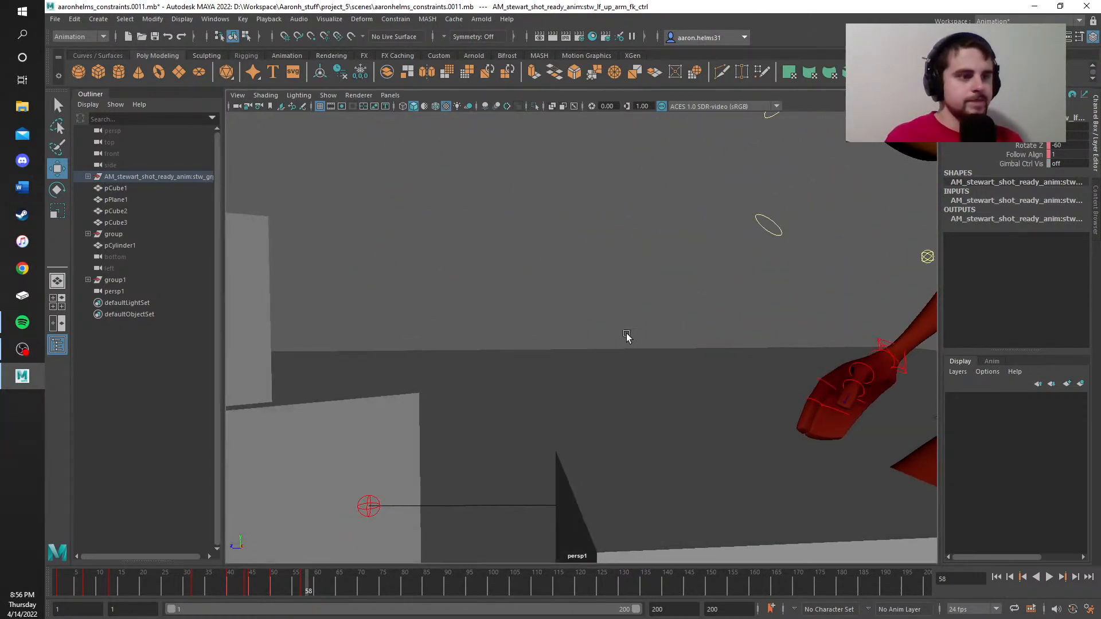
pyautogui.keyDown('alt'); pyautogui.moveTo(626, 334); pyautogui.dragTo(430, 149, button='middle'); pyautogui.keyUp('alt')
pyautogui.scroll(-5, 574, 282)
pyautogui.keyDown('alt'); pyautogui.moveTo(583, 290); pyautogui.dragTo(473, 241, button='middle'); pyautogui.keyUp('alt')
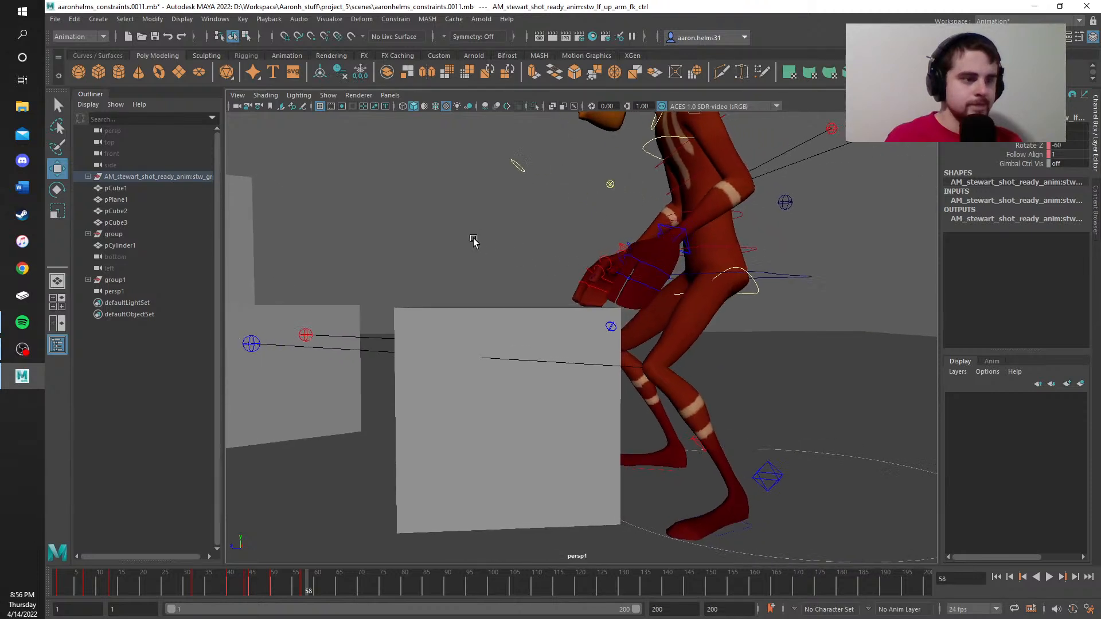
pyautogui.hotkey('alt', 'v')
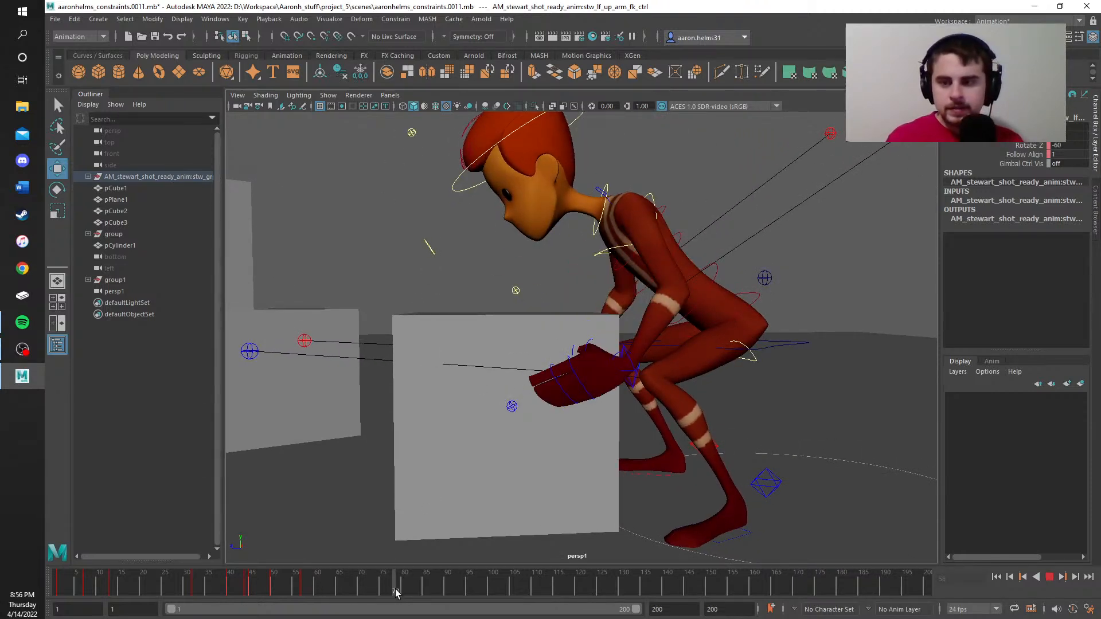
pyautogui.moveTo(395, 590); pyautogui.dragTo(395, 590)
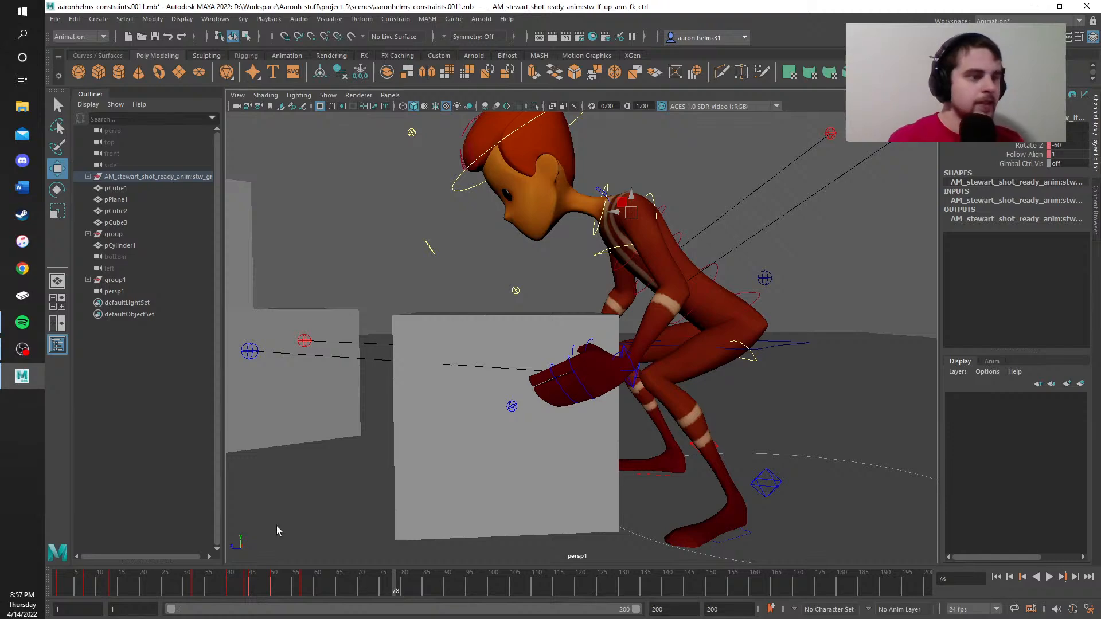
# Step: Move the right arm IK control slightly outward from the box at frame 78
pyautogui.keyDown('alt'); pyautogui.moveTo(479, 304); pyautogui.dragTo(451, 281, button='middle'); pyautogui.keyUp('alt')
pyautogui.keyDown('alt'); pyautogui.moveTo(450, 281); pyautogui.dragTo(602, 423); pyautogui.keyUp('alt')
pyautogui.click(582, 376)
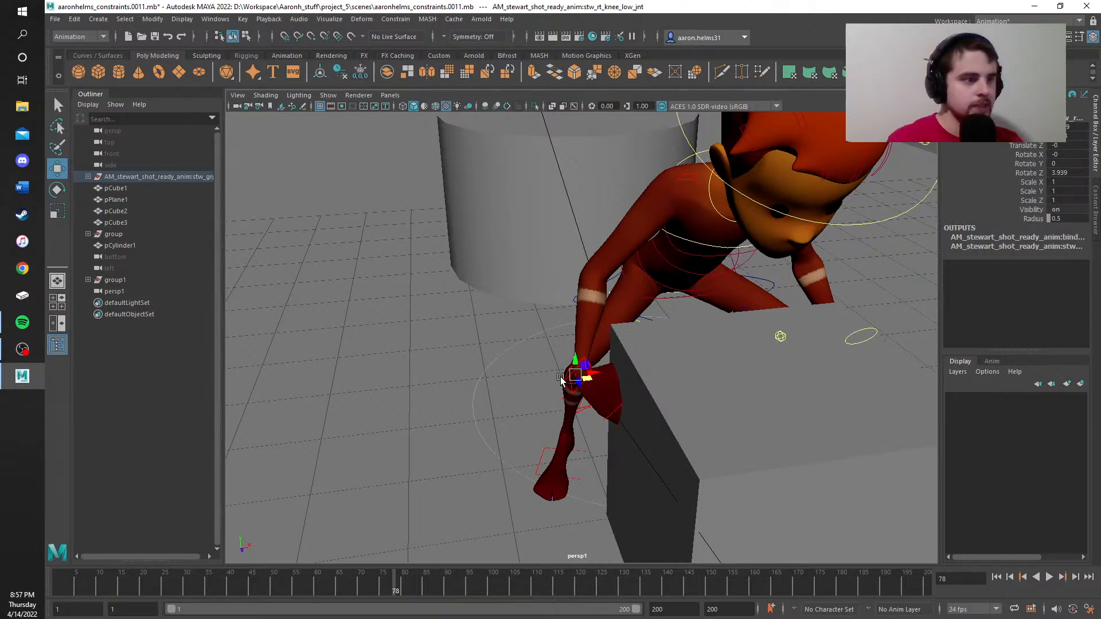
pyautogui.press('space')
pyautogui.press('space')
pyautogui.press('space')
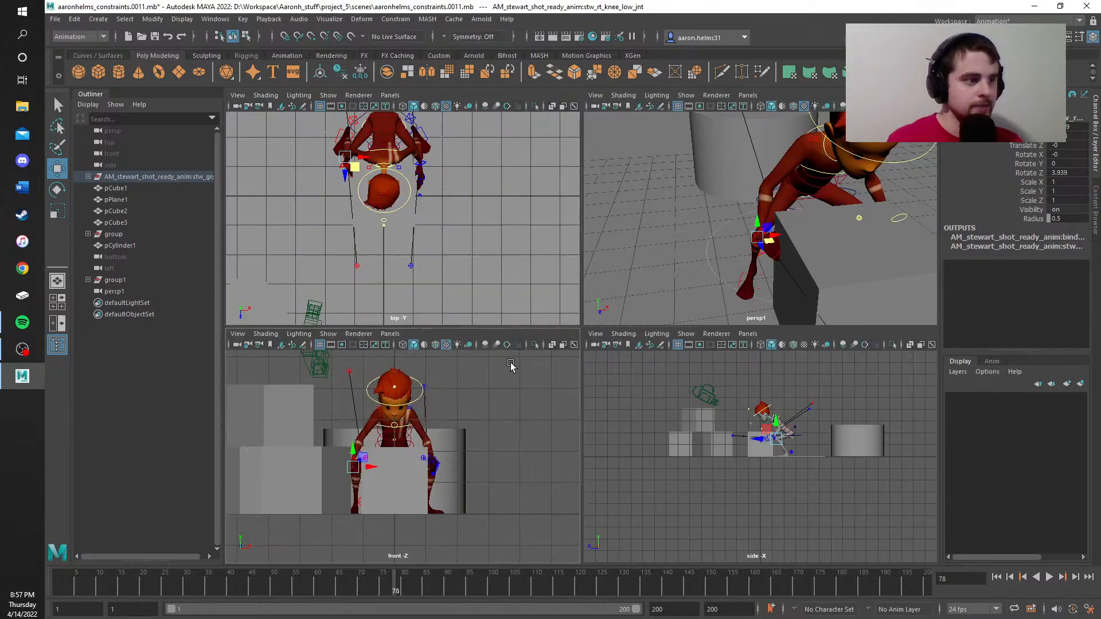
pyautogui.press('space')
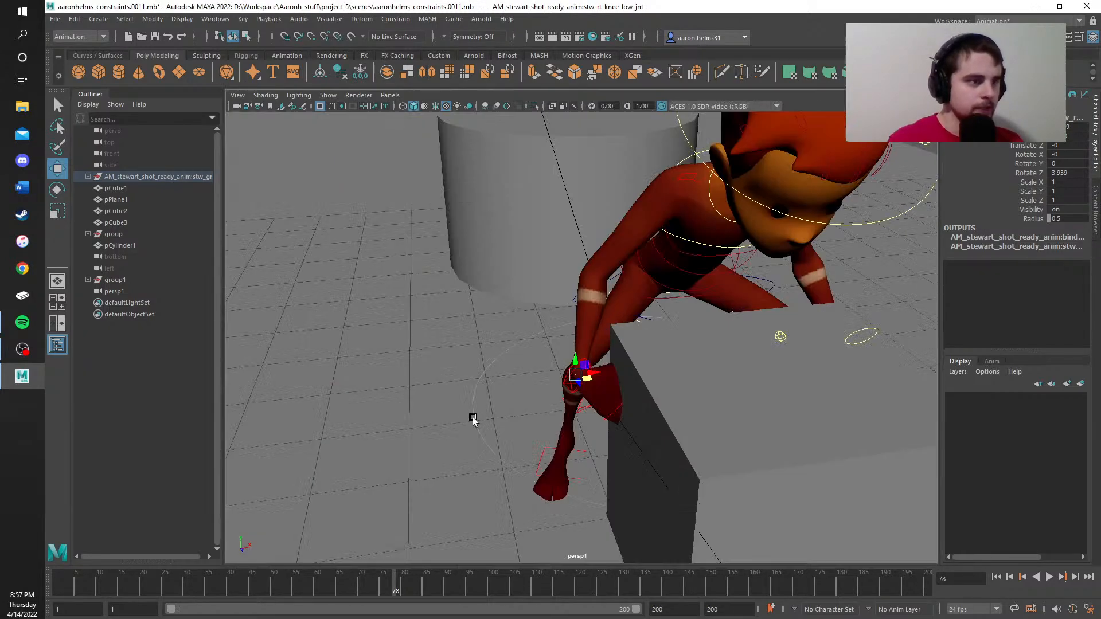
pyautogui.scroll(5, 475, 418)
pyautogui.click(531, 464)
pyautogui.click(530, 465)
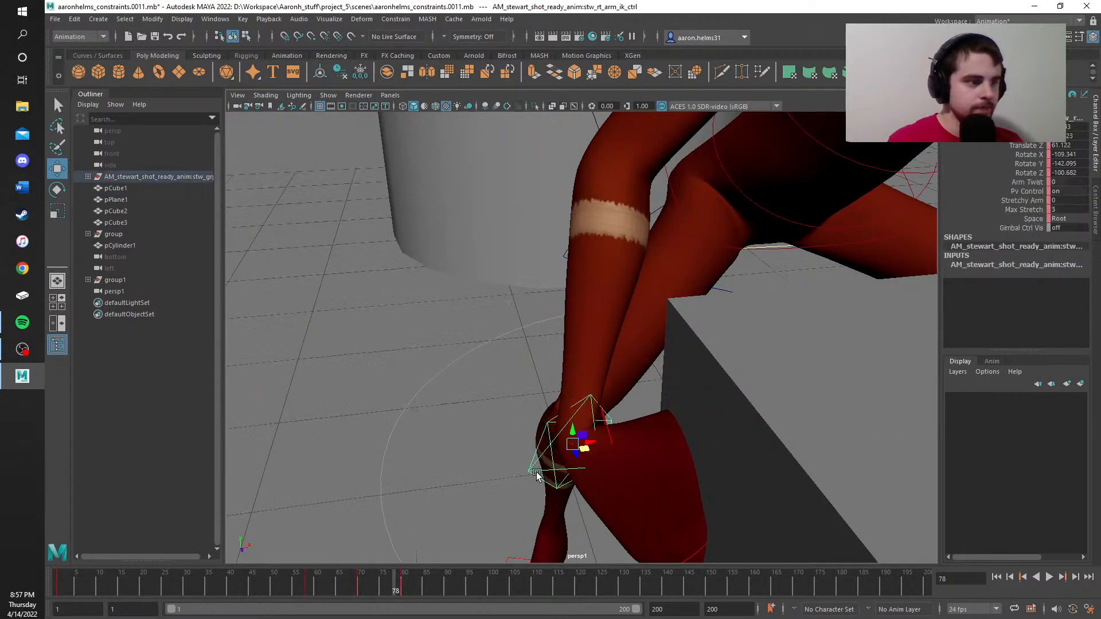
pyautogui.keyDown('alt'); pyautogui.moveTo(531, 464); pyautogui.dragTo(907, 334); pyautogui.keyUp('alt')
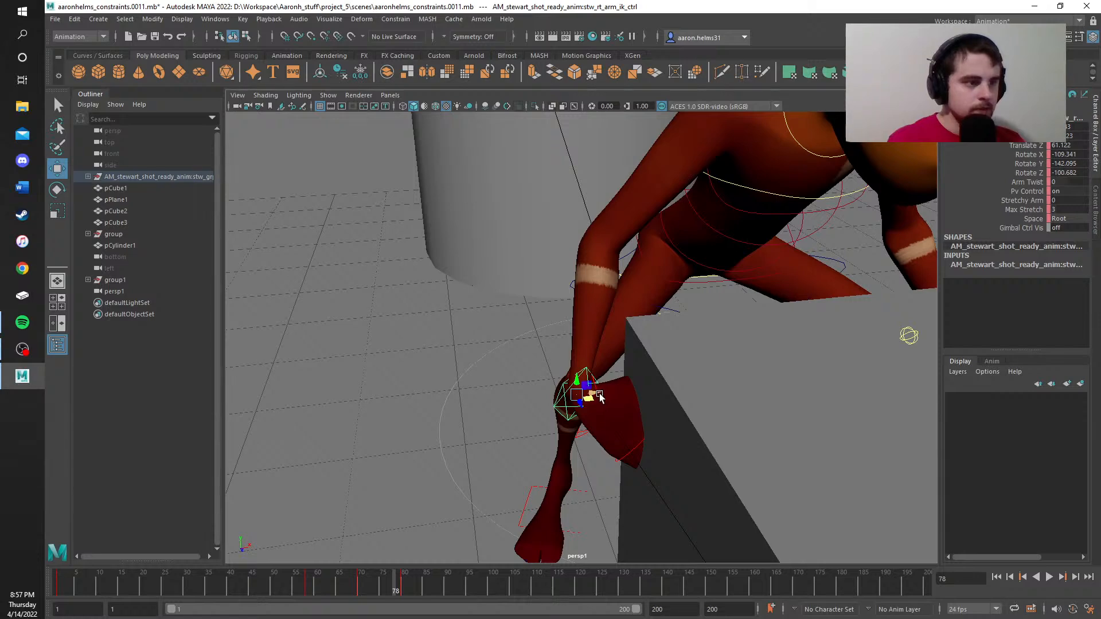
pyautogui.moveTo(600, 397); pyautogui.dragTo(585, 392)
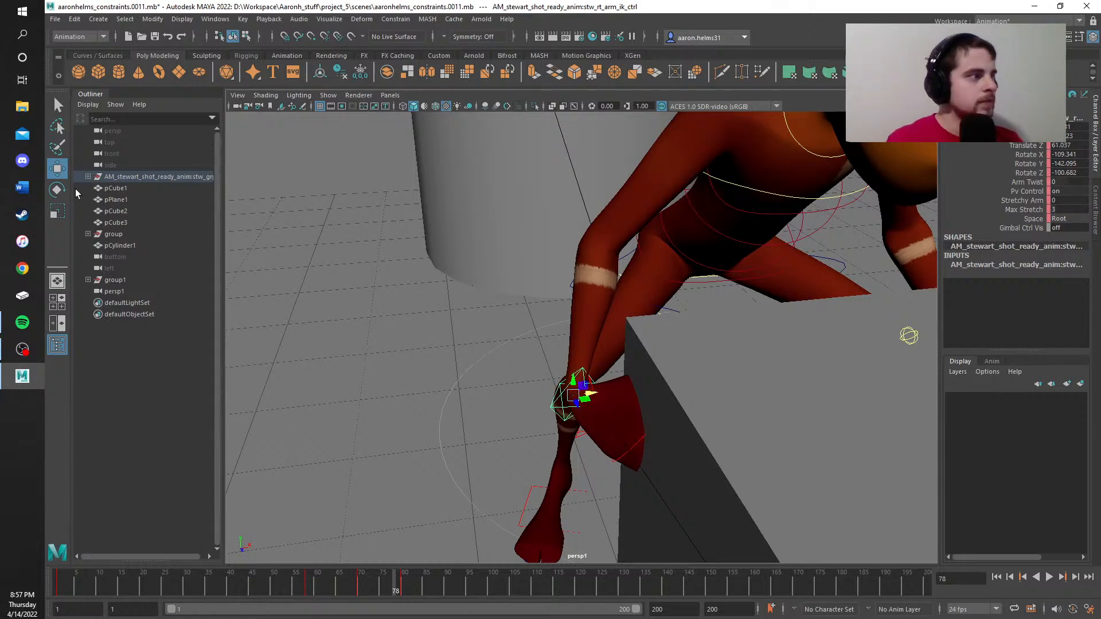
# Step: Try rotating the right arm IK control to angle the hand at frame 78, and undo that rotation
pyautogui.doubleClick(57, 190)
pyautogui.click(562, 7)
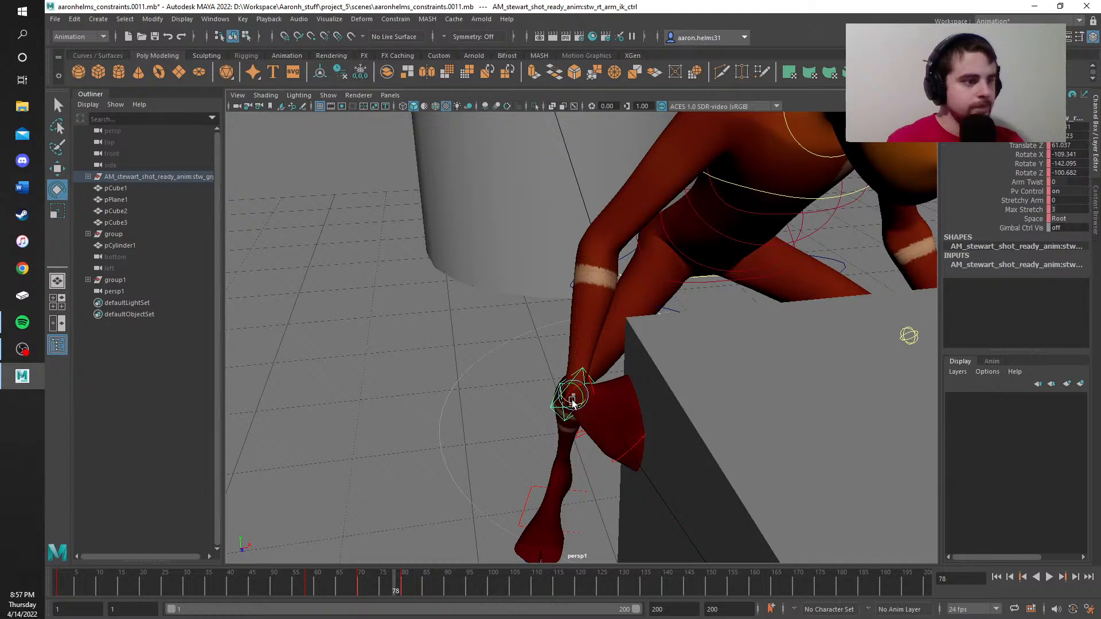
pyautogui.moveTo(572, 403); pyautogui.dragTo(567, 405)
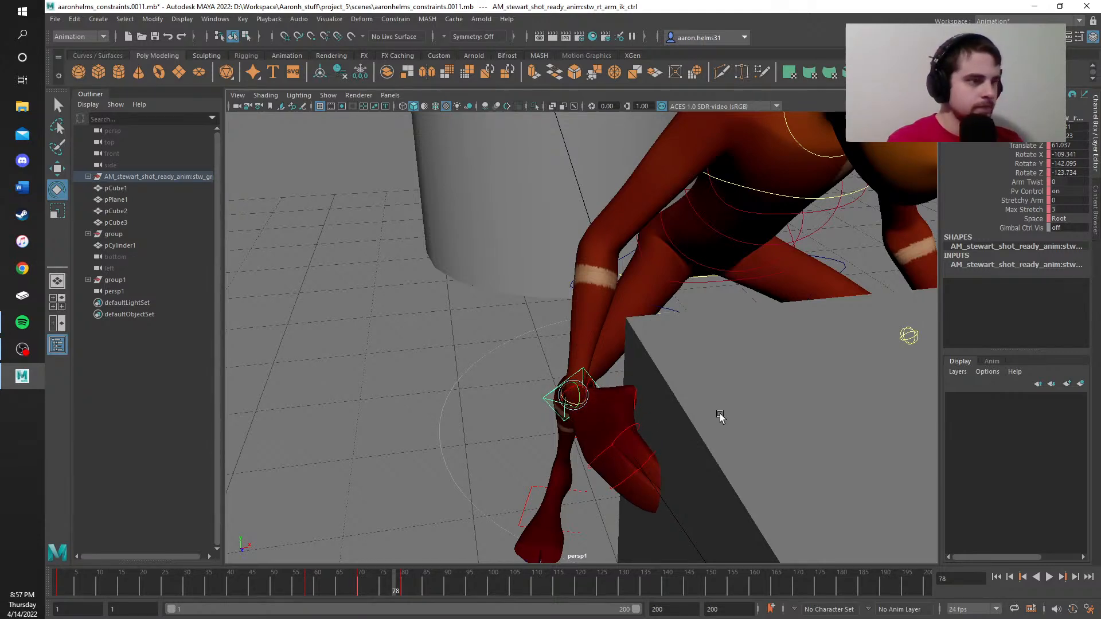
pyautogui.keyDown('alt'); pyautogui.moveTo(720, 418); pyautogui.dragTo(739, 376); pyautogui.keyUp('alt')
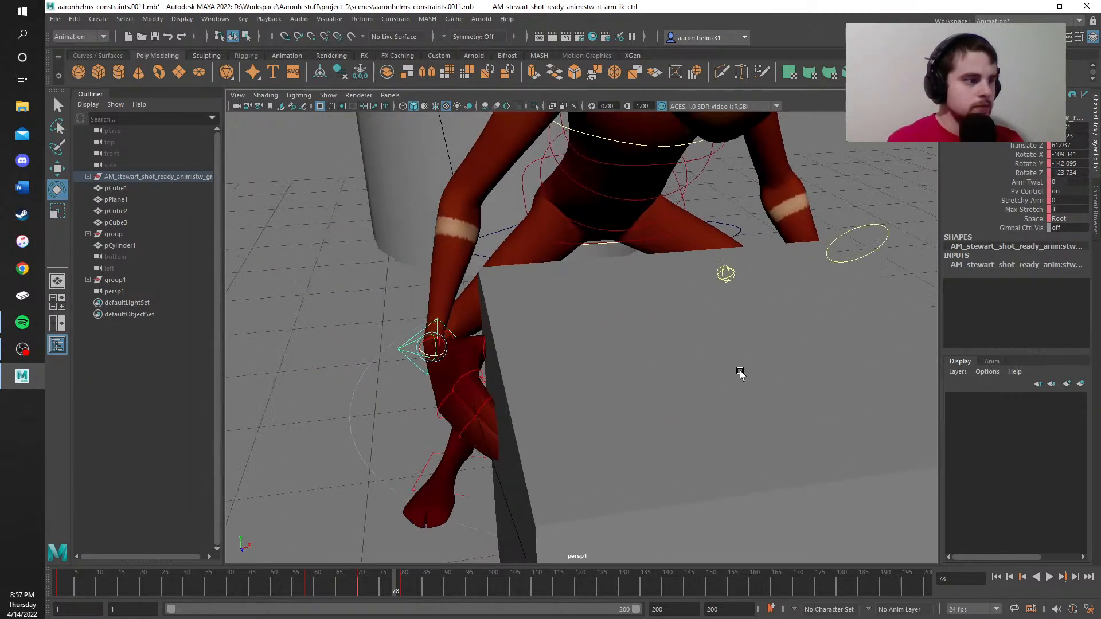
pyautogui.hotkey('ctrl', 'z')
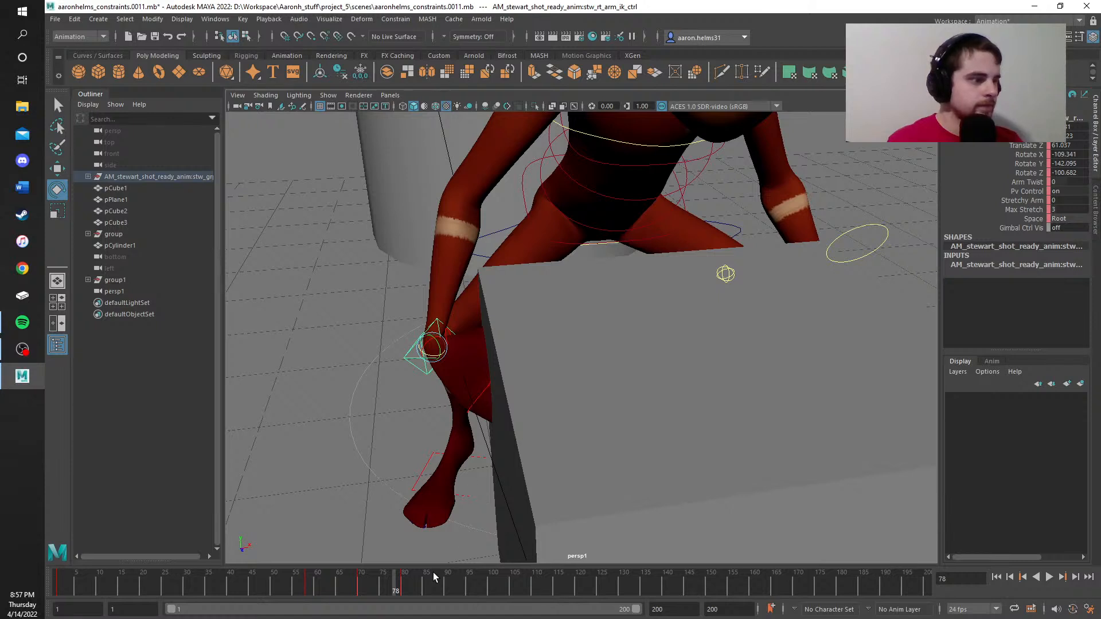
# Step: Review the right hand's motion around frame 78 and stop on its key at frame 80
pyautogui.moveTo(384, 594); pyautogui.dragTo(405, 588)
pyautogui.hotkey('alt', 'v')
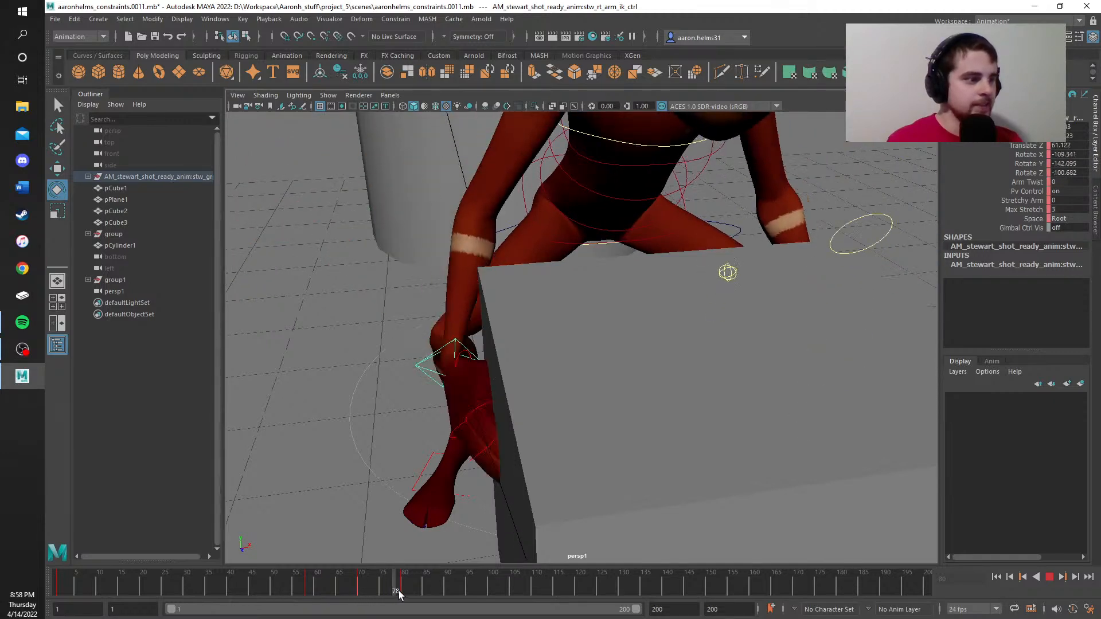
pyautogui.moveTo(401, 590)
pyautogui.mouseDown()
pyautogui.moveTo(357, 594)
pyautogui.moveTo(404, 600)
pyautogui.mouseUp()
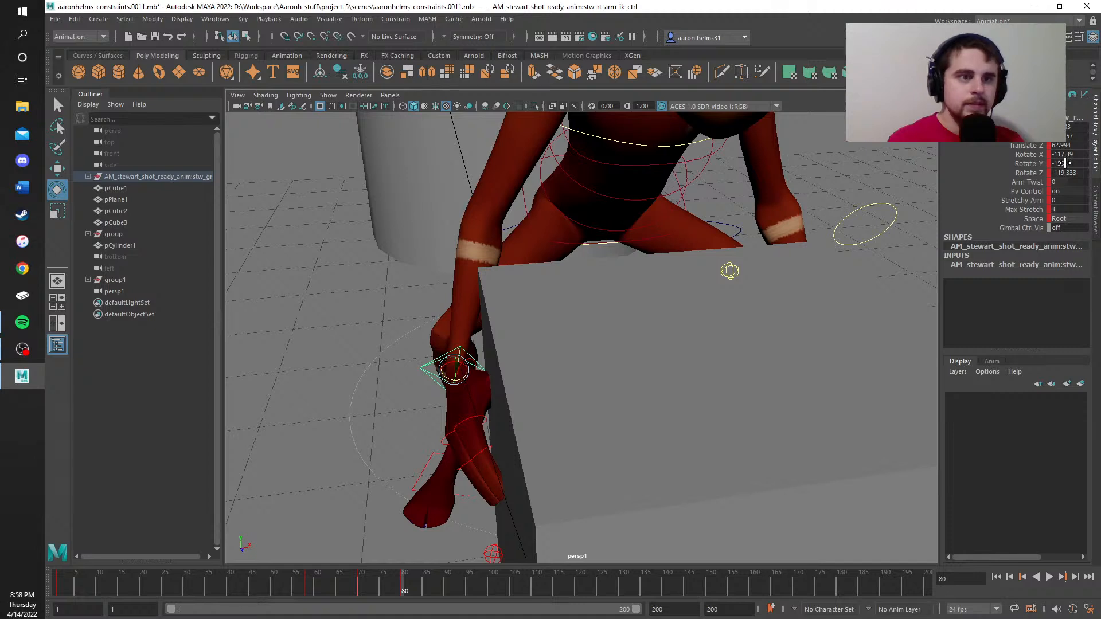
# Step: Try Rotate Y values of 0 and 143 on the right arm IK control at frame 80, and compare against frame 70
pyautogui.doubleClick(1064, 164)
pyautogui.write('0')
pyautogui.press('Return')
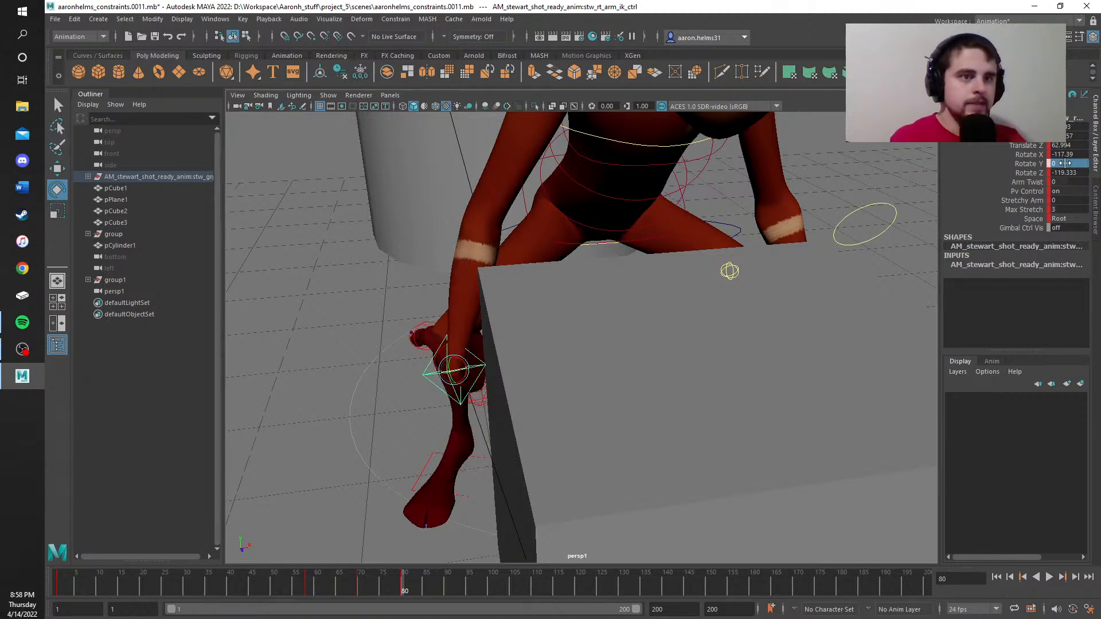
pyautogui.moveTo(1057, 164); pyautogui.dragTo(1100, 163, button='middle')
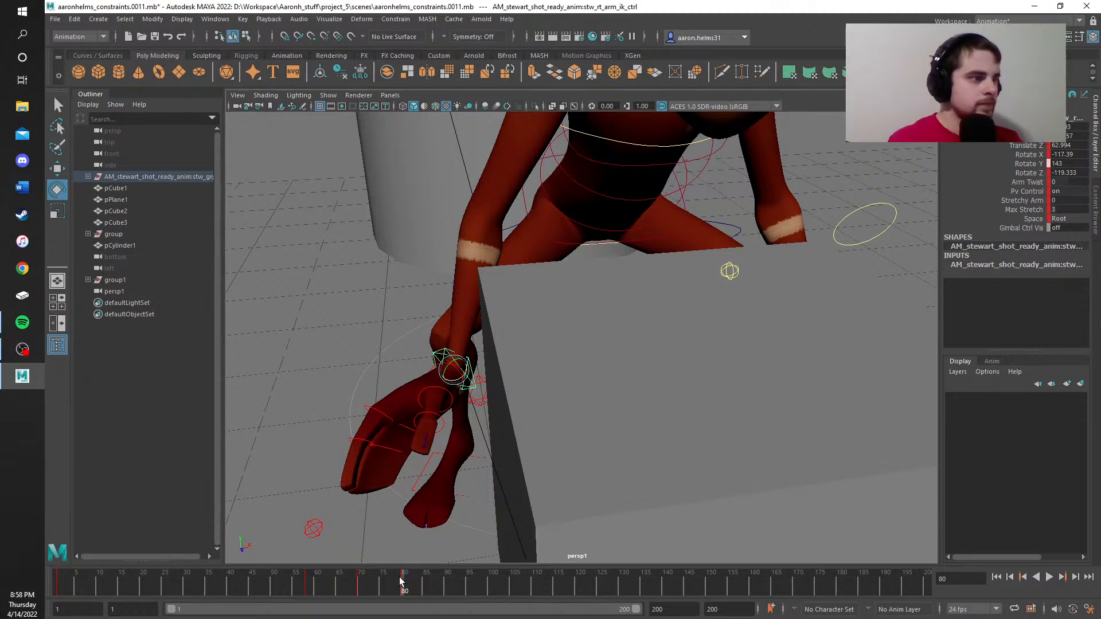
pyautogui.moveTo(401, 578); pyautogui.dragTo(360, 589)
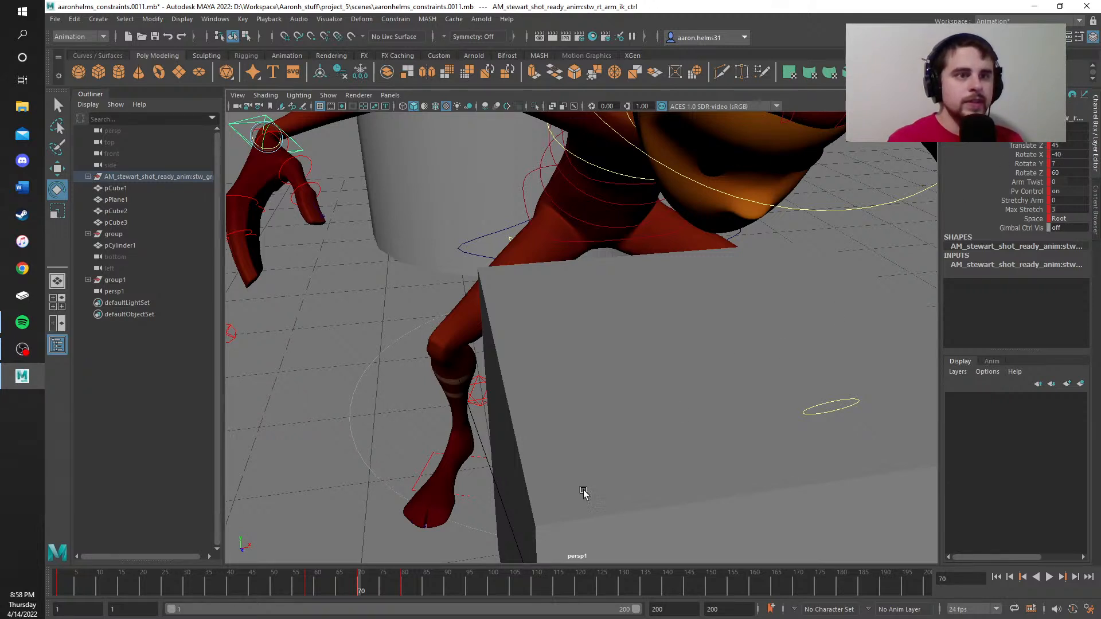
pyautogui.click(402, 582)
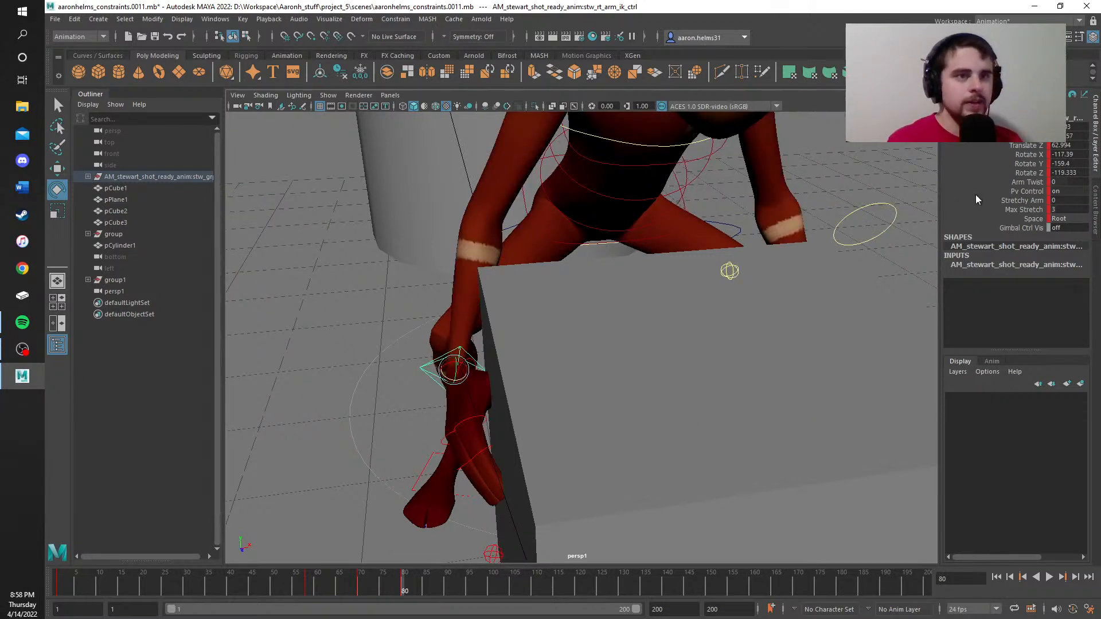
# Step: Try a Rotate Y of 7 on the right arm IK control at frame 80, and discard the unkeyed change
pyautogui.doubleClick(1067, 164)
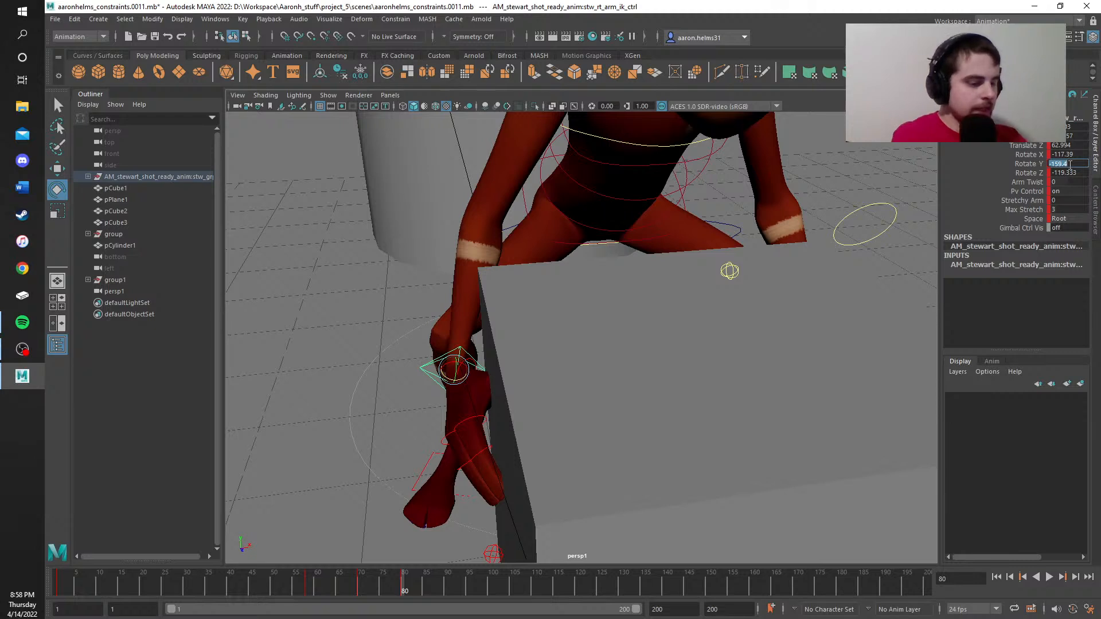
pyautogui.write('7')
pyautogui.press('Return')
pyautogui.doubleClick(1069, 164)
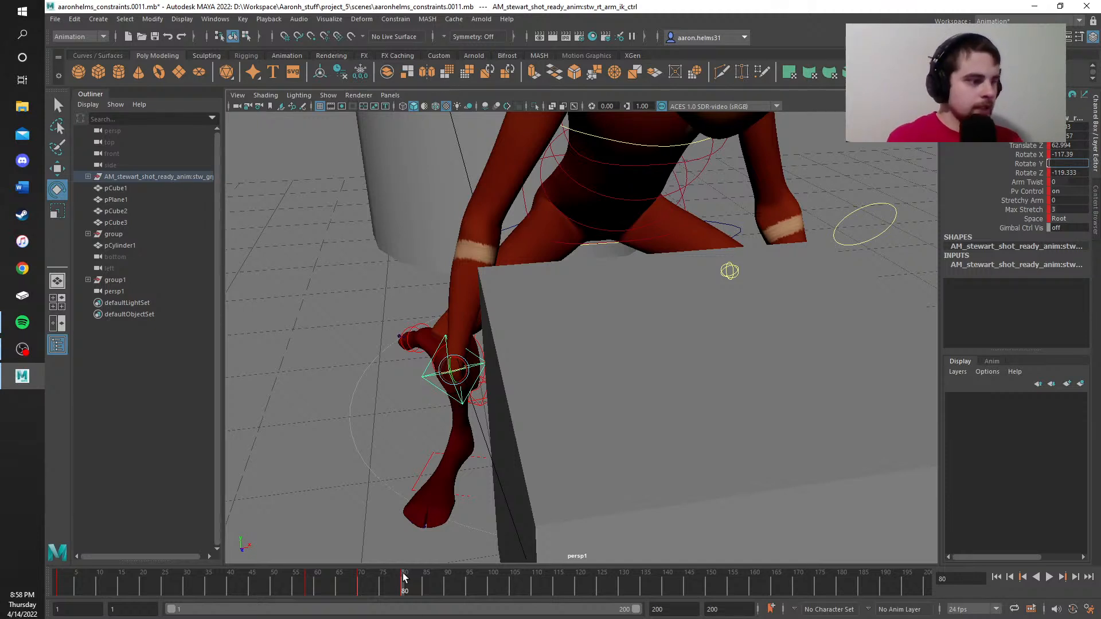
pyautogui.moveTo(403, 575)
pyautogui.mouseDown()
pyautogui.moveTo(388, 578)
pyautogui.moveTo(403, 578)
pyautogui.mouseUp()
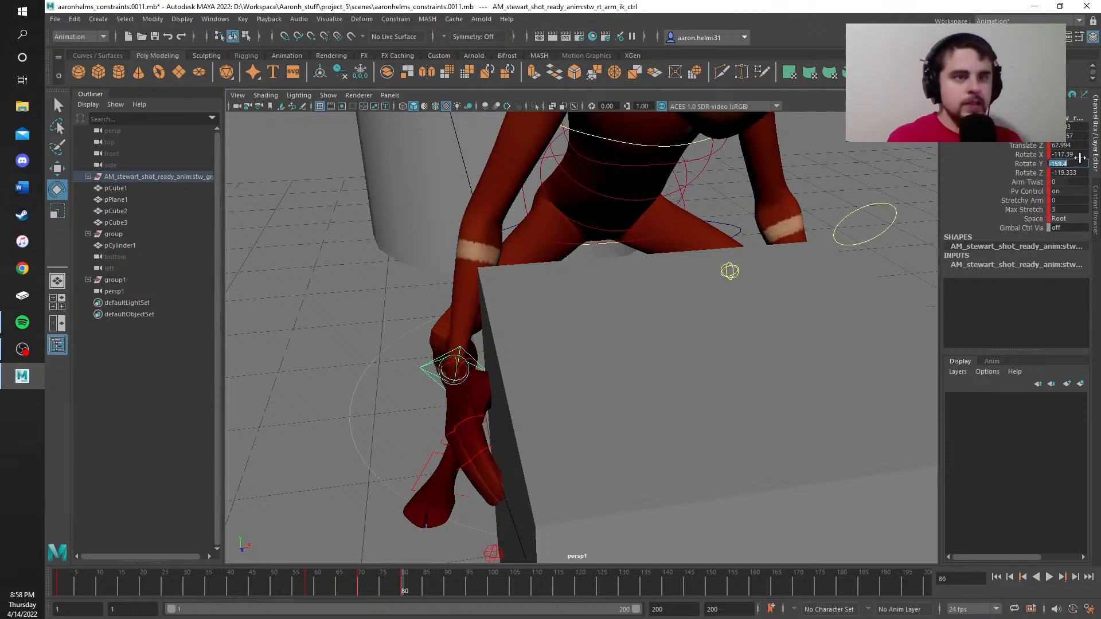
# Step: Set the right arm IK control's Rotate Y to 159.4 at frame 80
pyautogui.click(1060, 164)
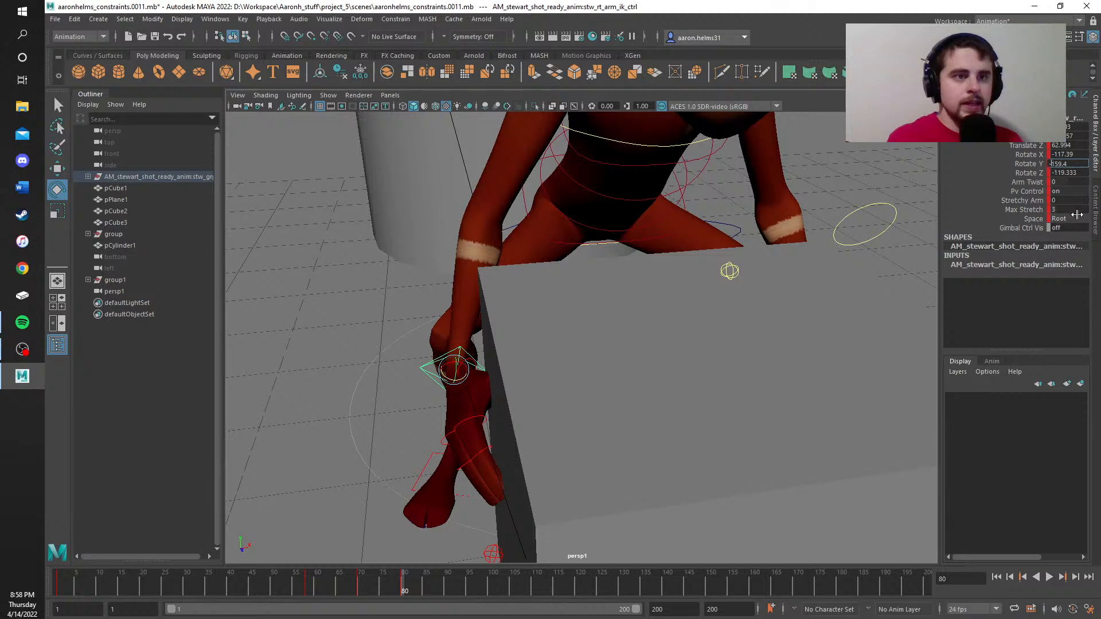
pyautogui.press('BackSpace')
pyautogui.press('Return')
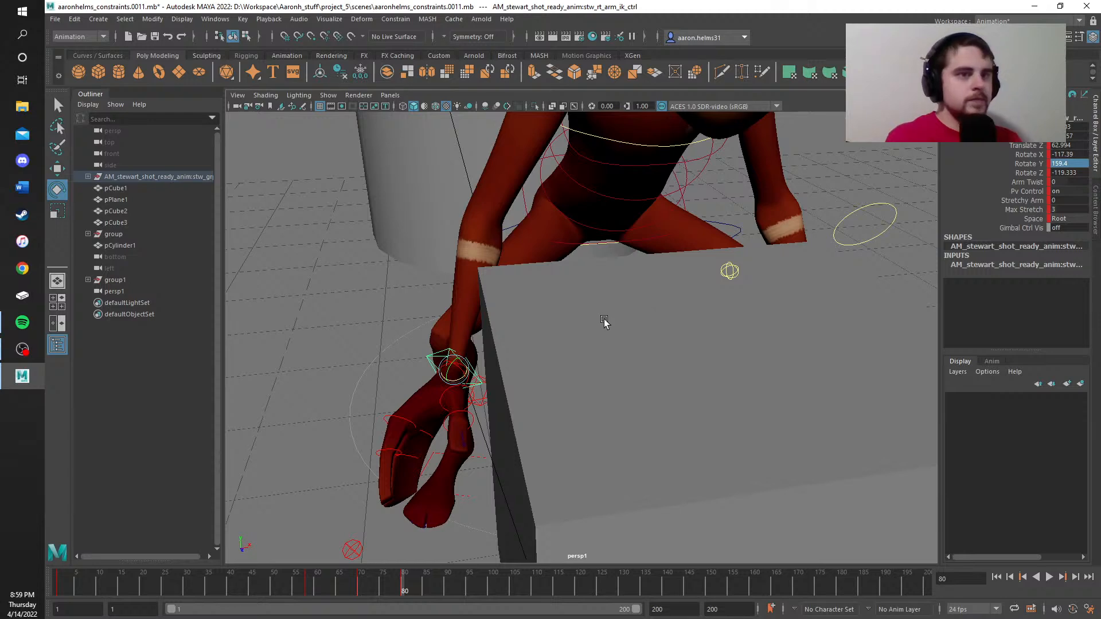
# Step: Copy the left arm IK control's key at frame 80
pyautogui.scroll(-2, 602, 319)
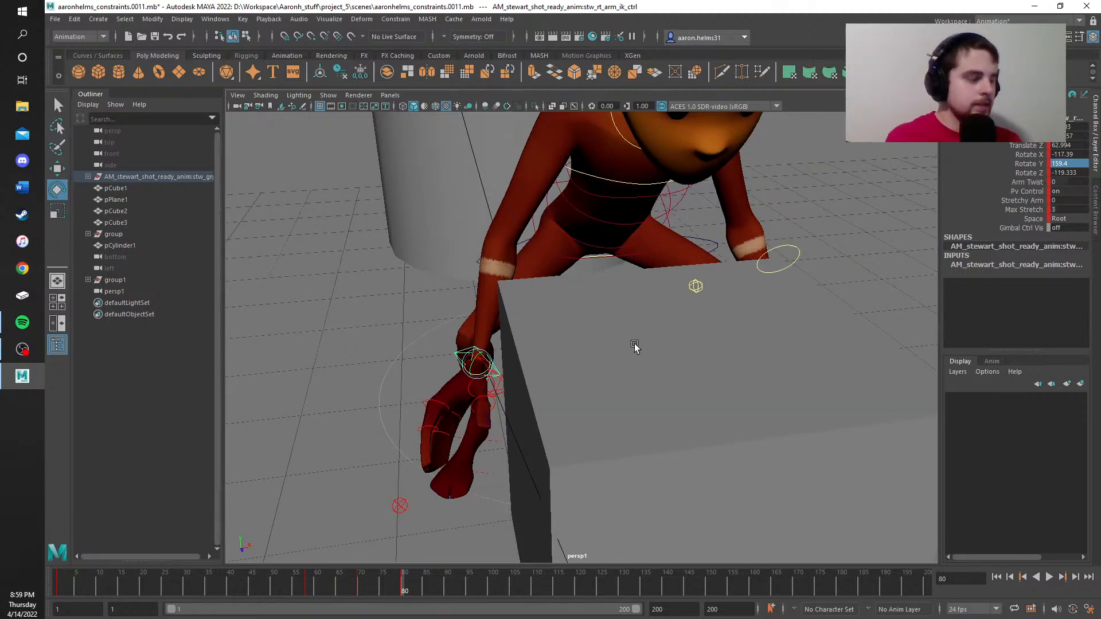
pyautogui.keyDown('alt'); pyautogui.moveTo(702, 332); pyautogui.dragTo(570, 344); pyautogui.keyUp('alt')
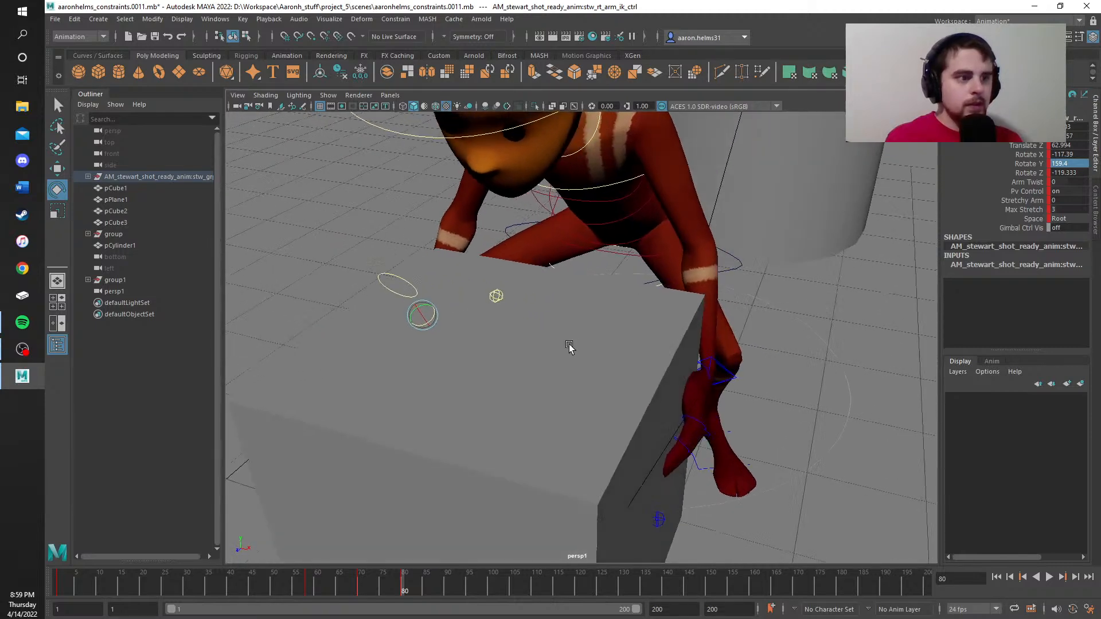
pyautogui.click(723, 372)
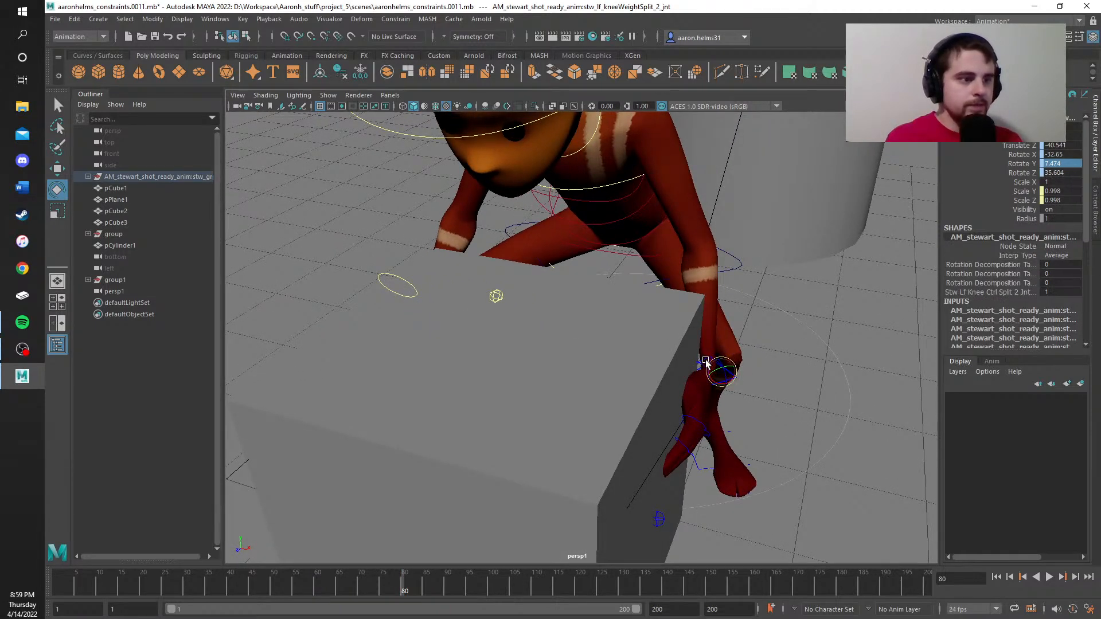
pyautogui.press('q')
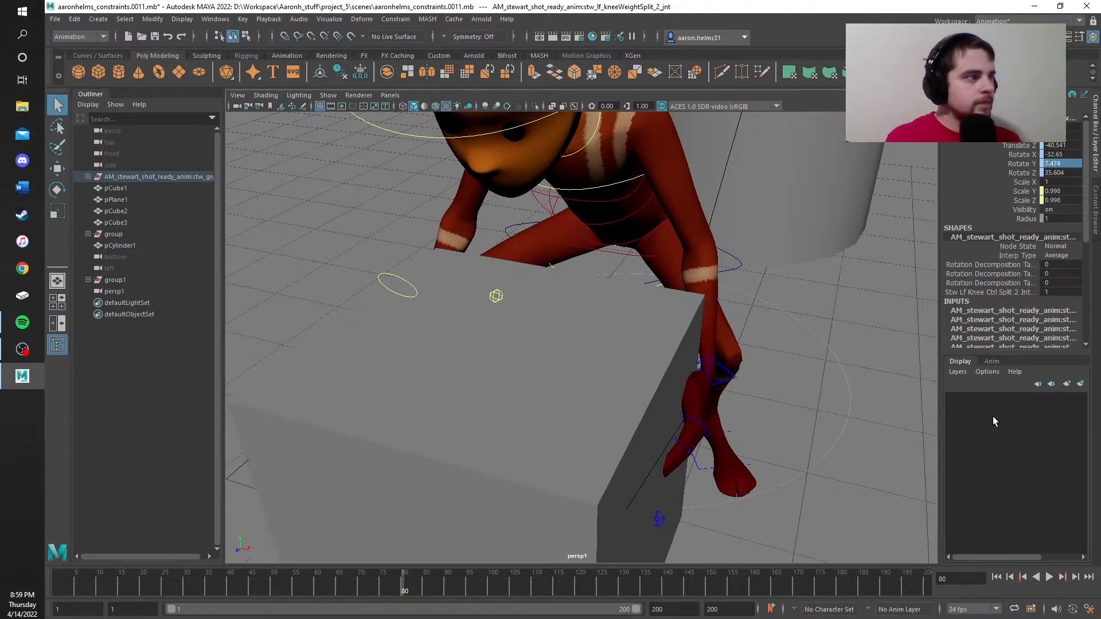
pyautogui.click(719, 369)
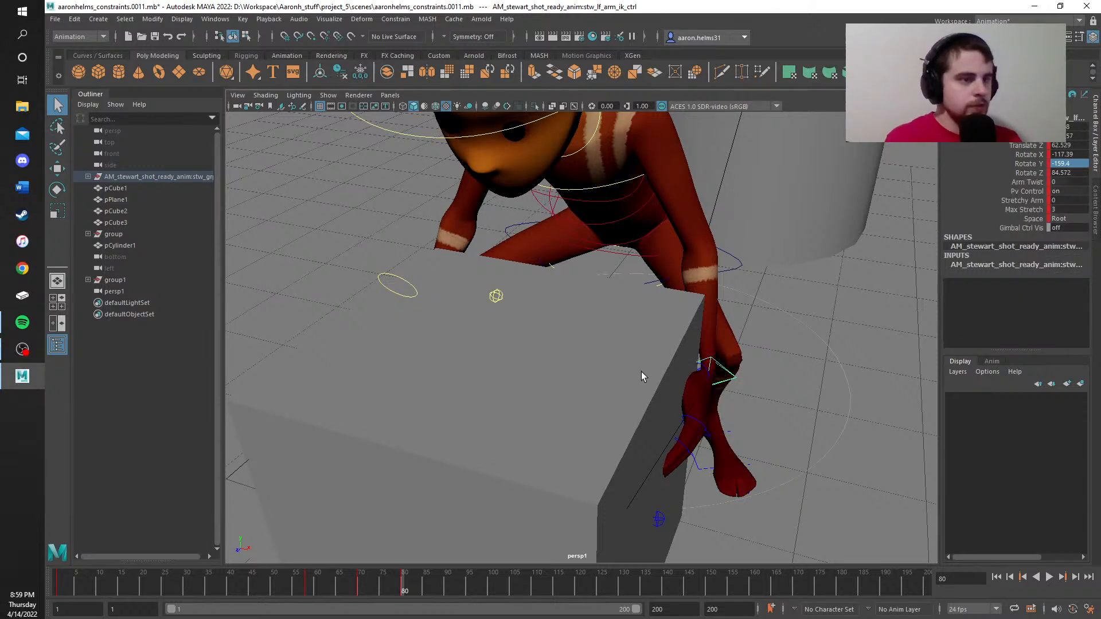
pyautogui.rightClick(409, 588)
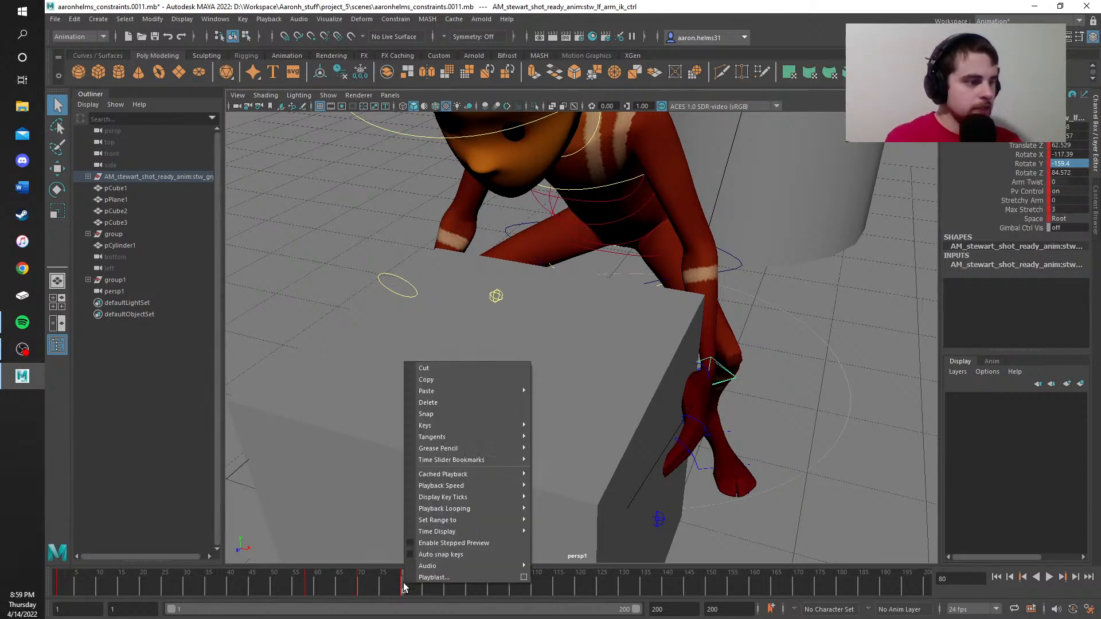
pyautogui.click(432, 379)
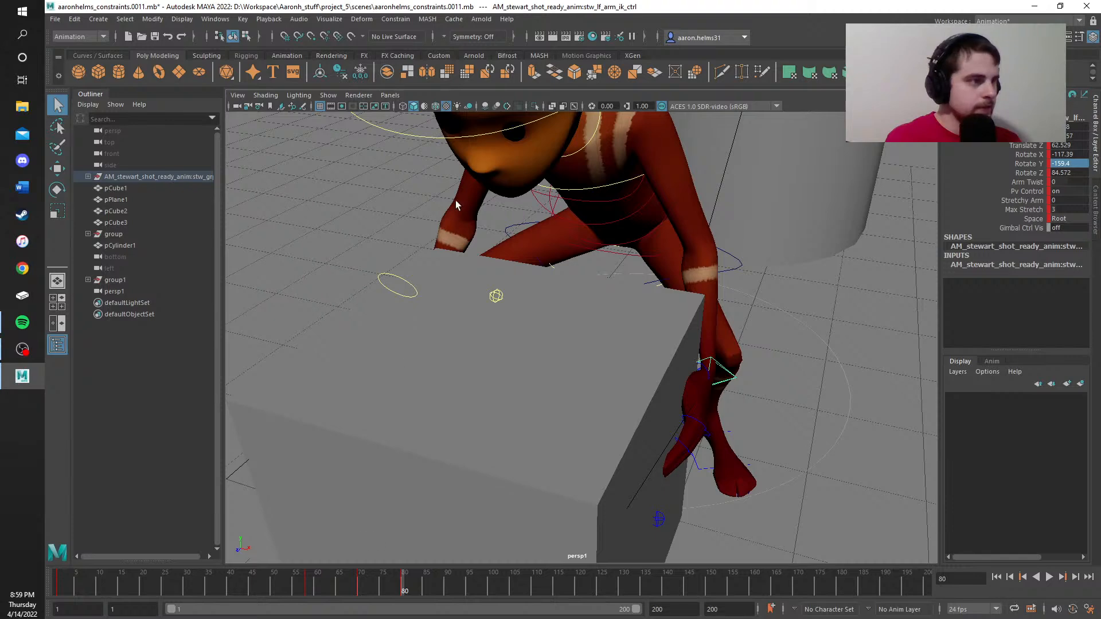
# Step: Paste the copied left arm key onto the right arm IK control at frame 80
pyautogui.keyDown('alt'); pyautogui.moveTo(270, 430); pyautogui.dragTo(395, 424); pyautogui.keyUp('alt')
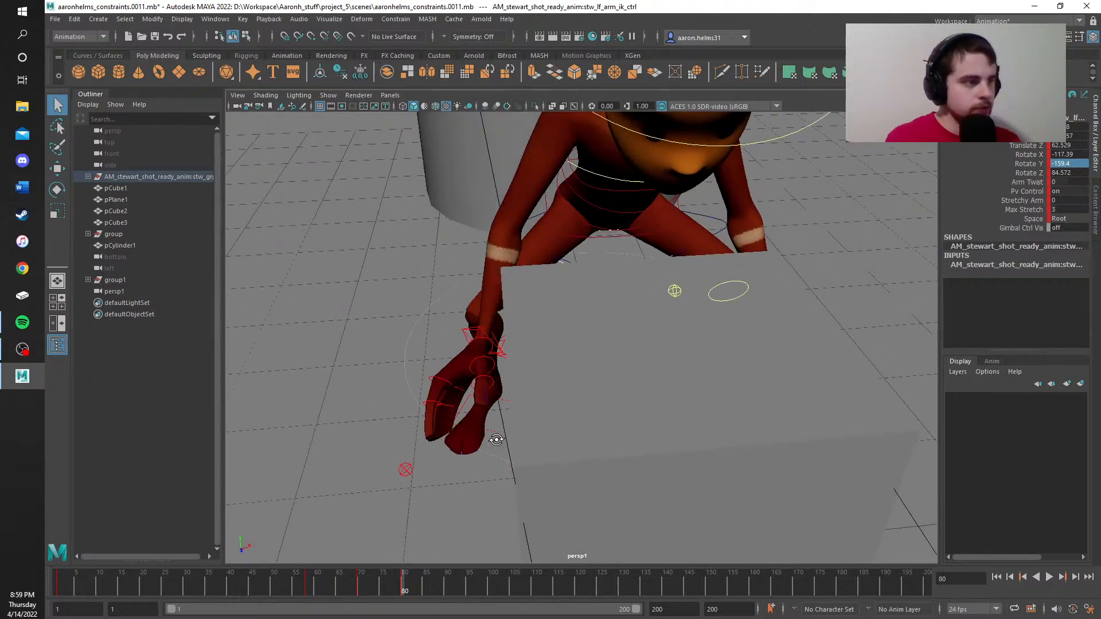
pyautogui.click(470, 338)
pyautogui.rightClick(399, 591)
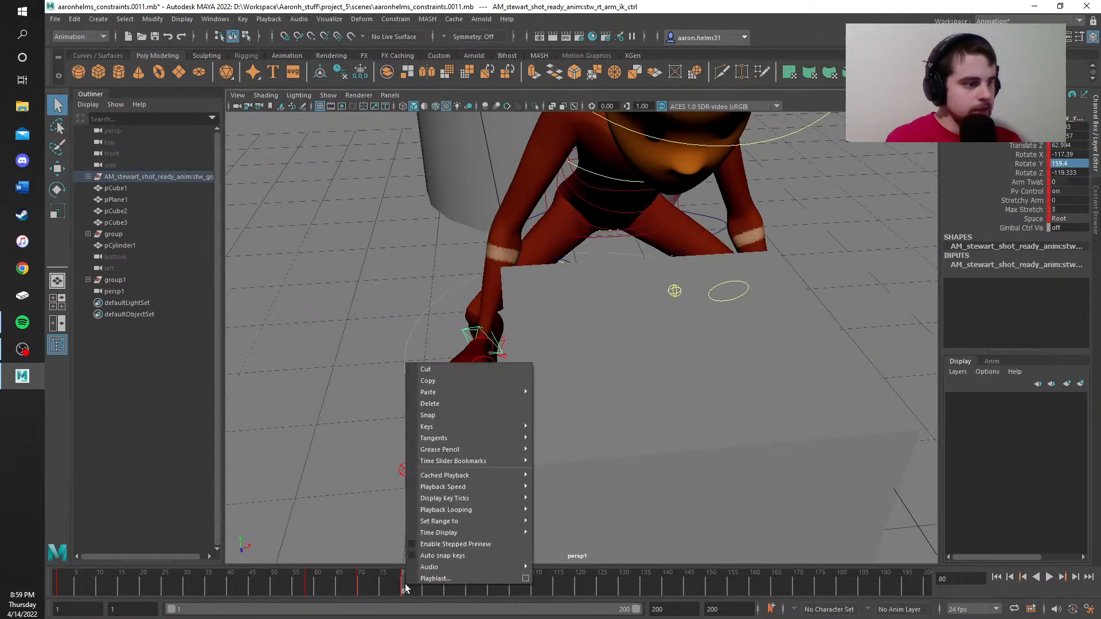
pyautogui.moveTo(443, 394)
pyautogui.click(568, 393)
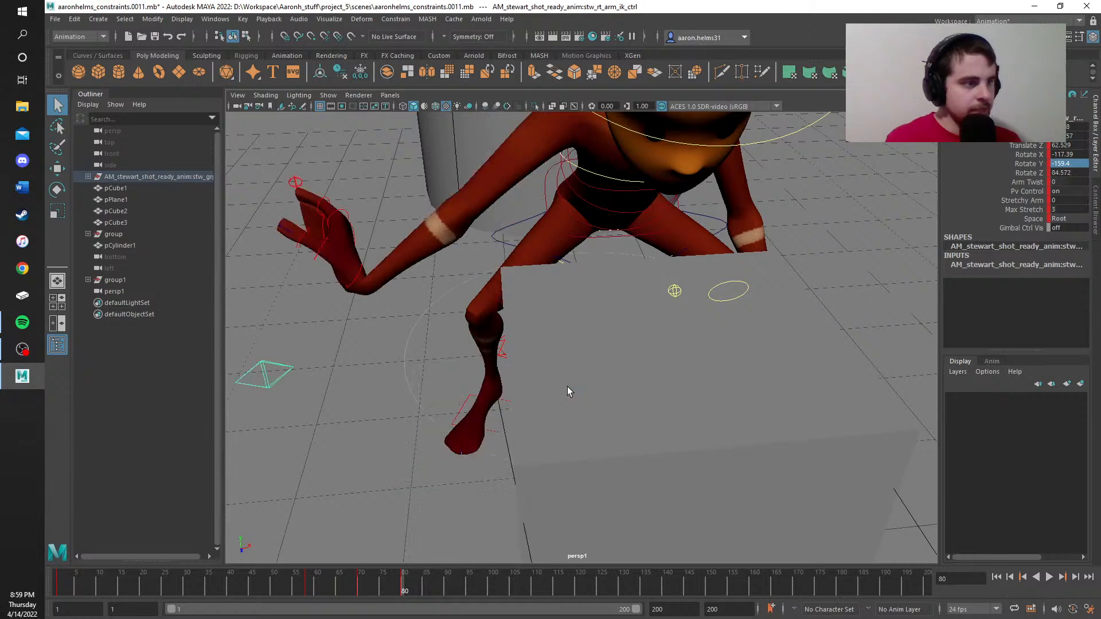
# Step: Reverse the sign of the right arm IK control's Translate X and set its Rotate Y to 159.4
pyautogui.click(1067, 127)
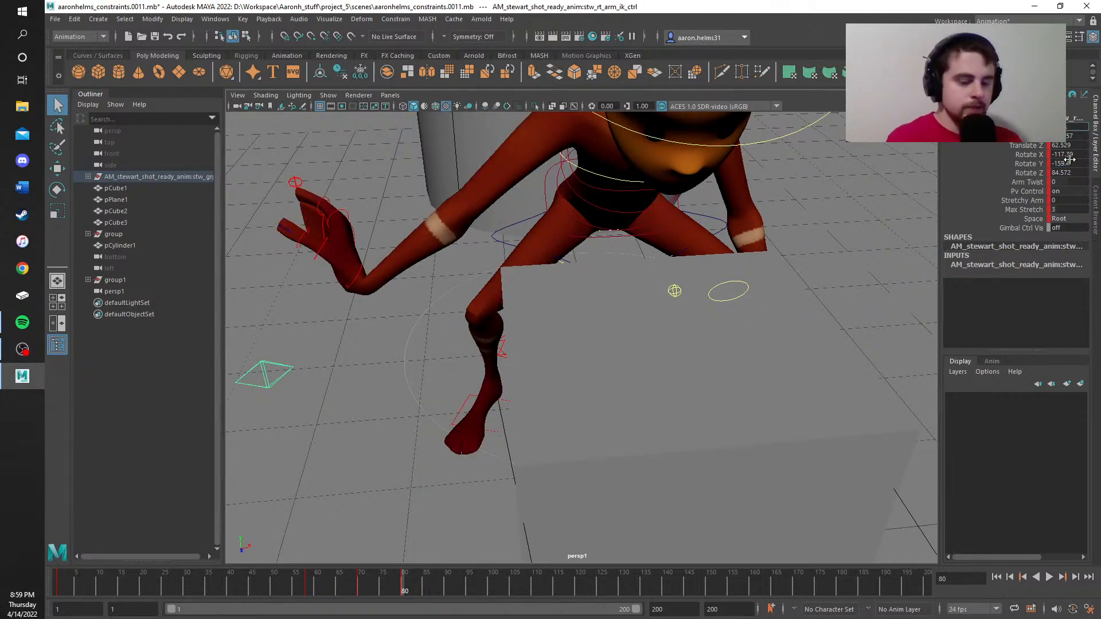
pyautogui.press('Return')
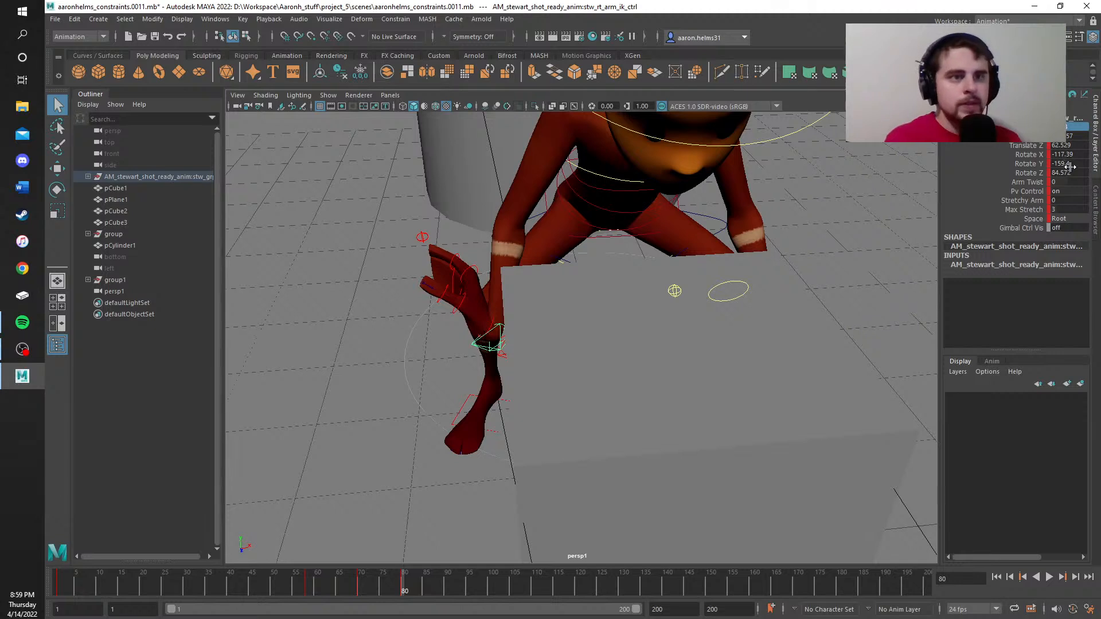
pyautogui.click(1056, 163)
pyautogui.click(1055, 164)
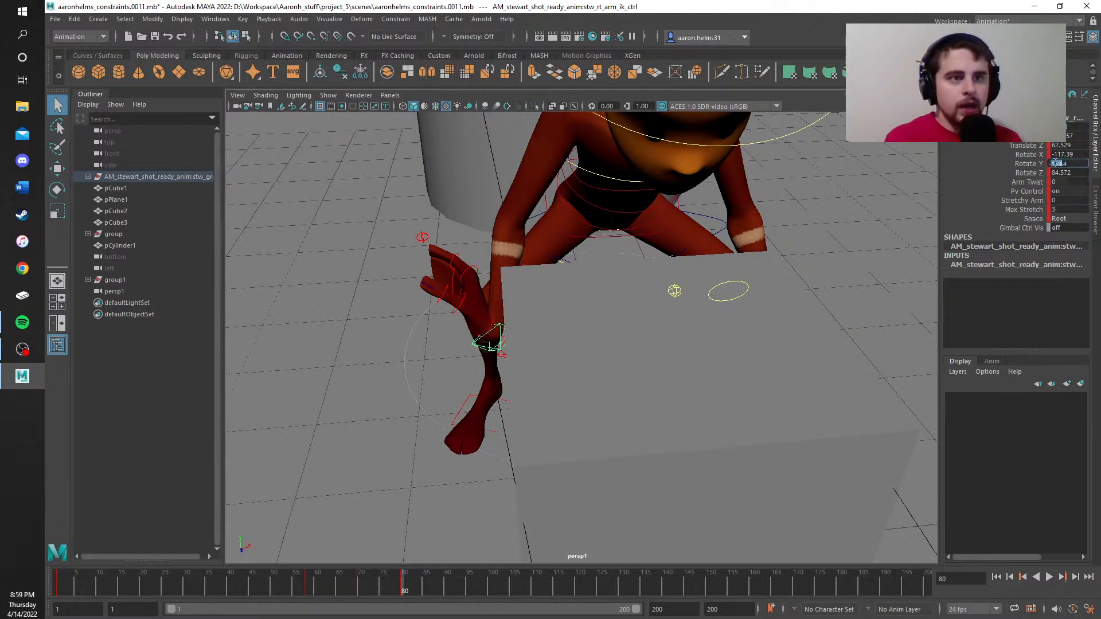
pyautogui.press('Delete')
pyautogui.press('Return')
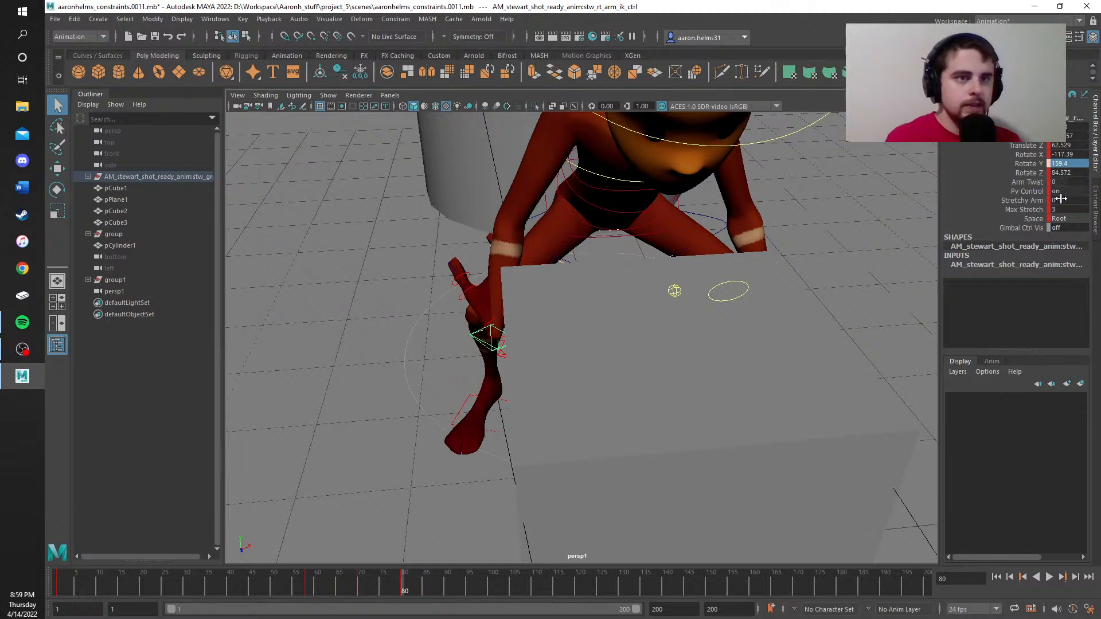
# Step: Try reversing the sign of the right arm IK control's Rotate X to 117.39, and undo the change
pyautogui.click(1062, 154)
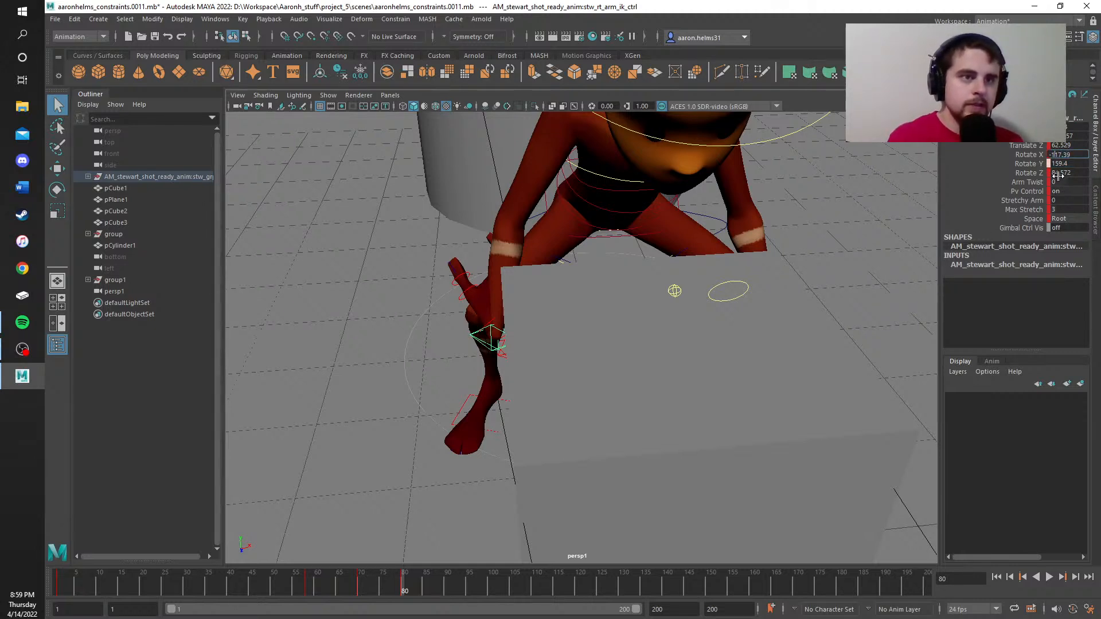
pyautogui.press('Delete')
pyautogui.press('Return')
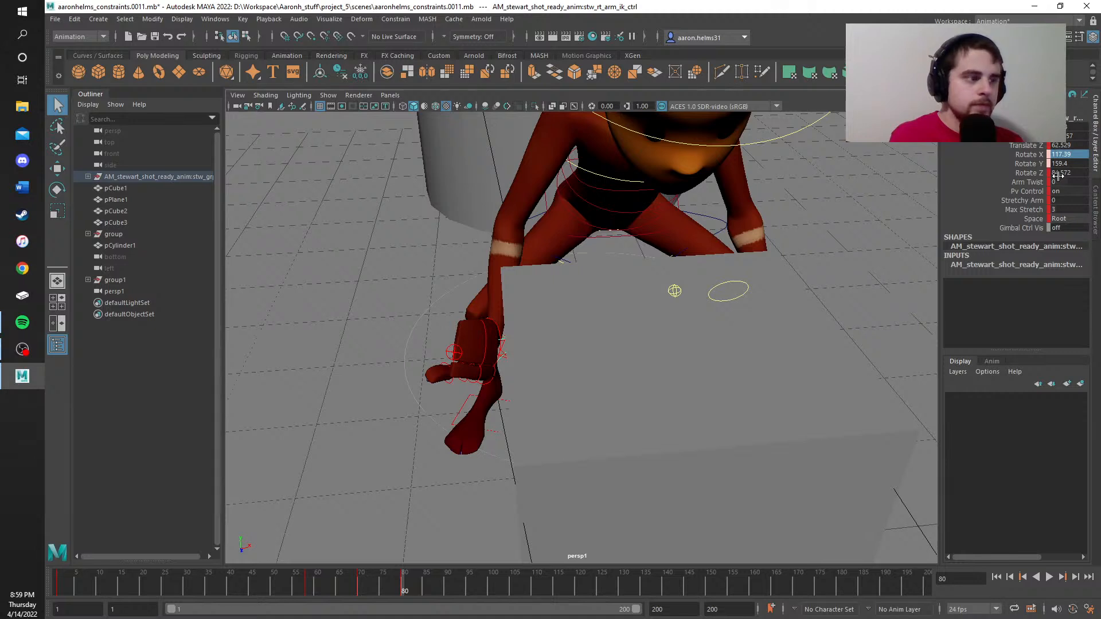
pyautogui.hotkey('ctrl', 'z')
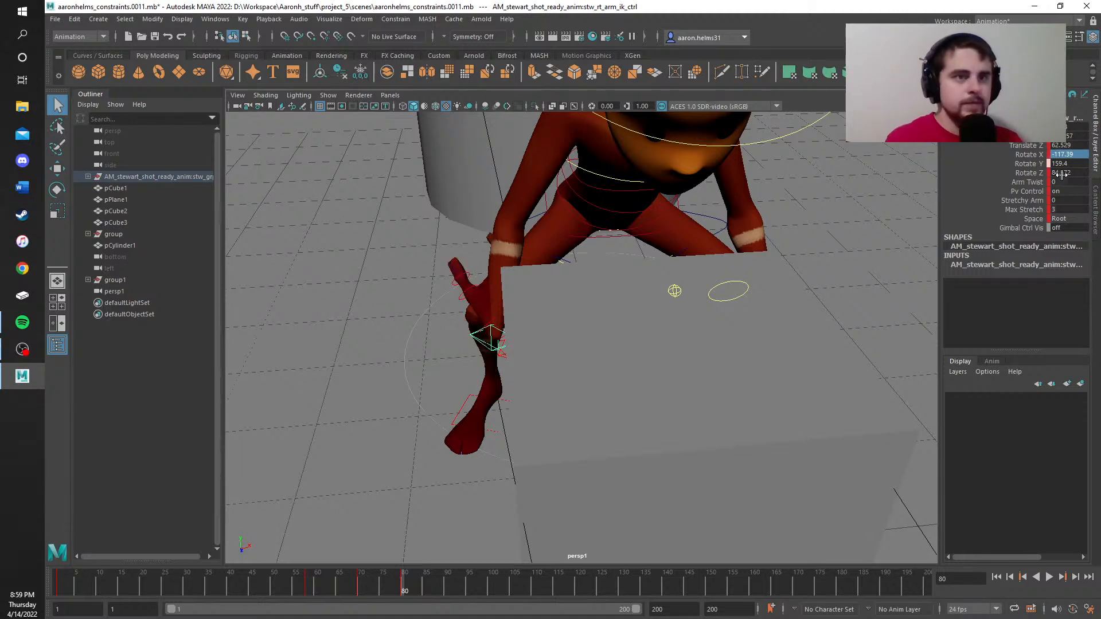
# Step: Reverse the sign of the right arm IK control's Rotate Z, setting it to -84.572 at frame 80
pyautogui.doubleClick(1052, 173)
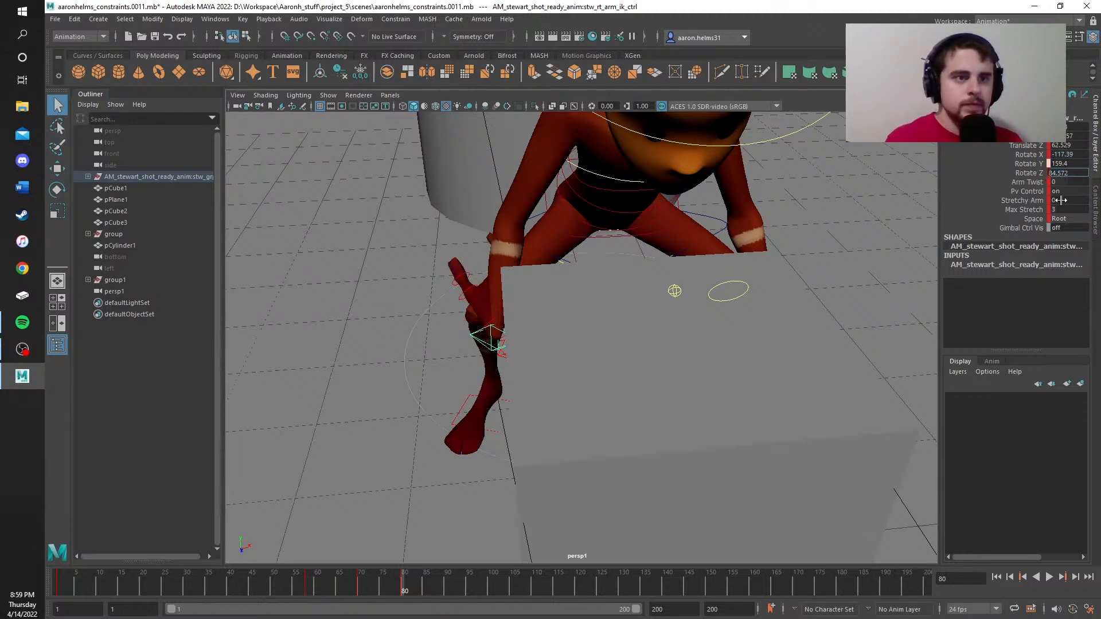
pyautogui.write('-')
pyautogui.press('Return')
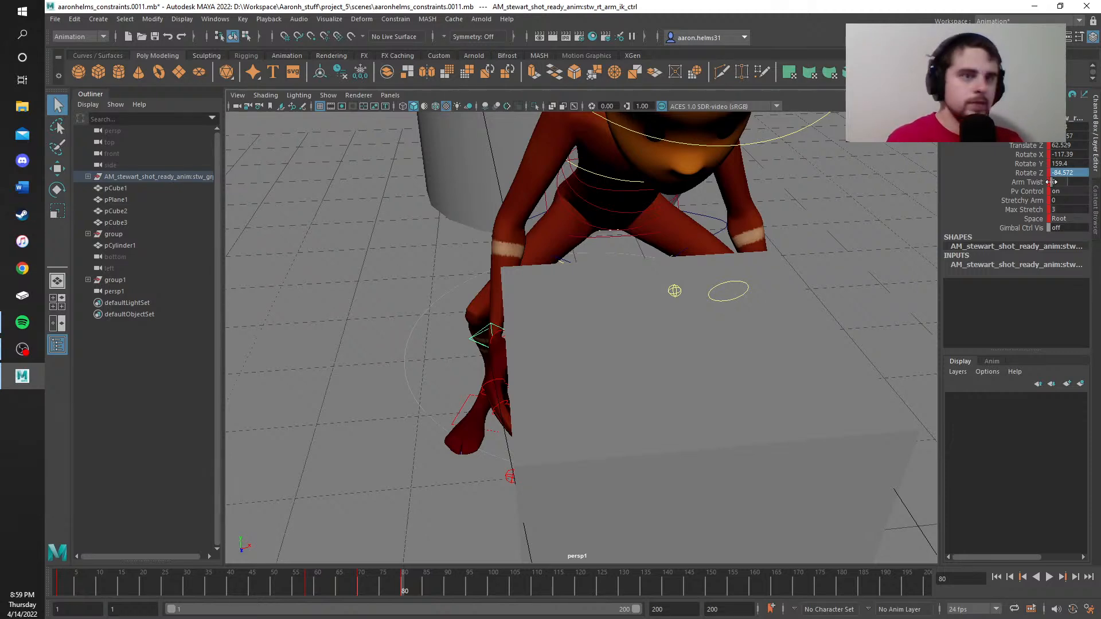
# Step: Play the animation to review the crouch motion, and return the current time to frame 80
pyautogui.keyDown('alt'); pyautogui.moveTo(534, 299); pyautogui.dragTo(402, 586); pyautogui.keyUp('alt')
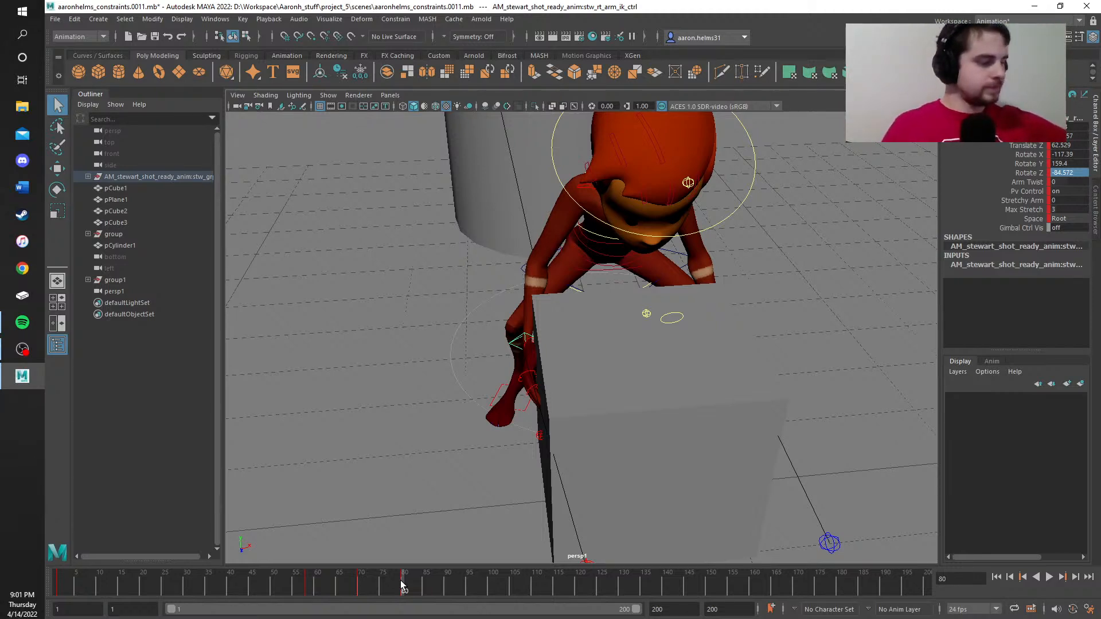
pyautogui.hotkey('alt', 'v')
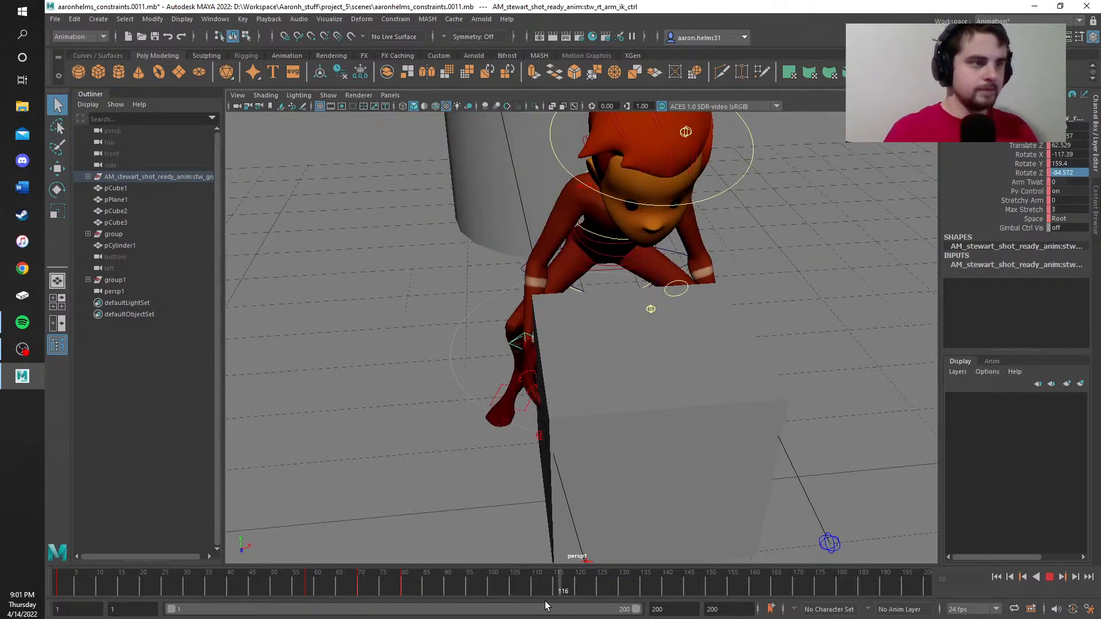
pyautogui.moveTo(415, 592); pyautogui.dragTo(405, 591)
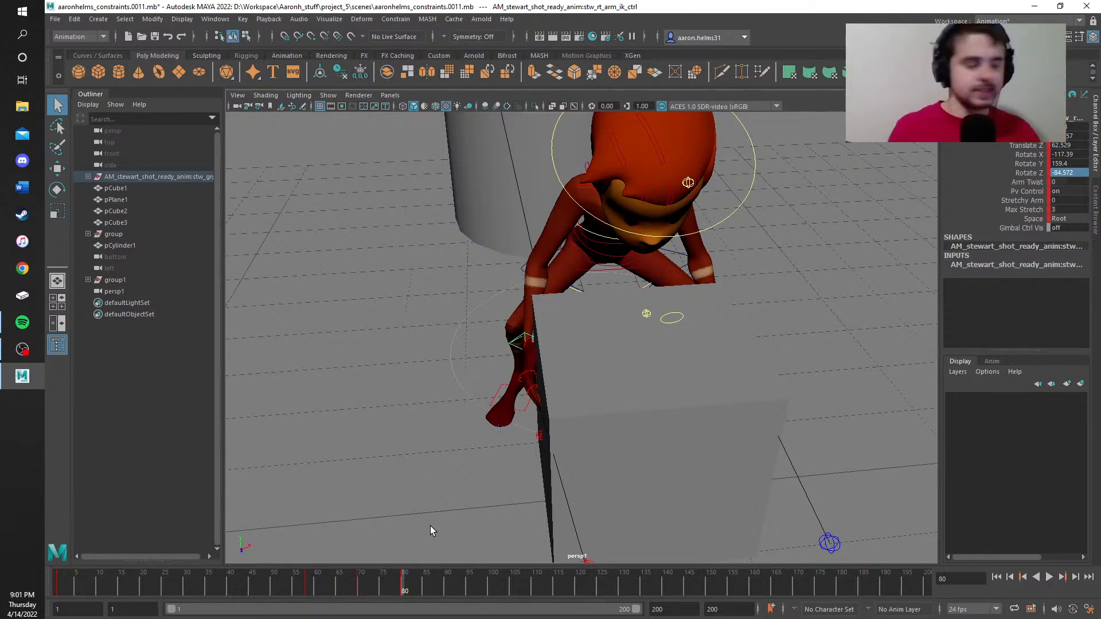
# Step: Examine the character's crouch and both hands against the box from several angles and distances at frame 80
pyautogui.keyDown('alt'); pyautogui.moveTo(377, 393); pyautogui.dragTo(360, 356, button='middle'); pyautogui.keyUp('alt')
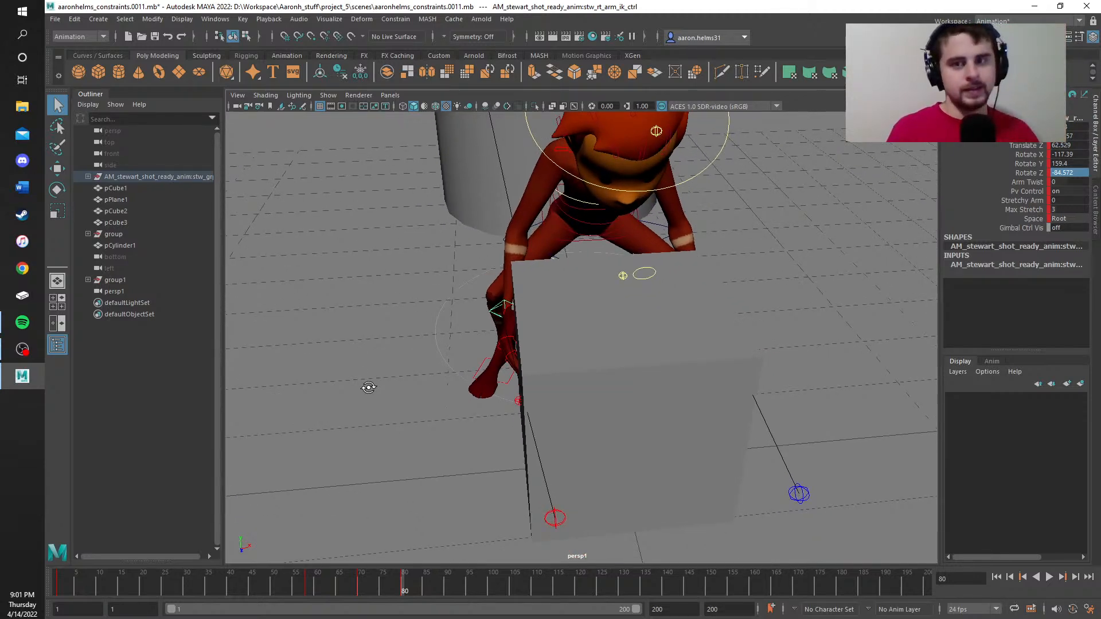
pyautogui.keyDown('alt'); pyautogui.moveTo(369, 387); pyautogui.dragTo(357, 364); pyautogui.keyUp('alt')
pyautogui.keyDown('alt'); pyautogui.moveTo(324, 335); pyautogui.dragTo(318, 365, button='middle'); pyautogui.keyUp('alt')
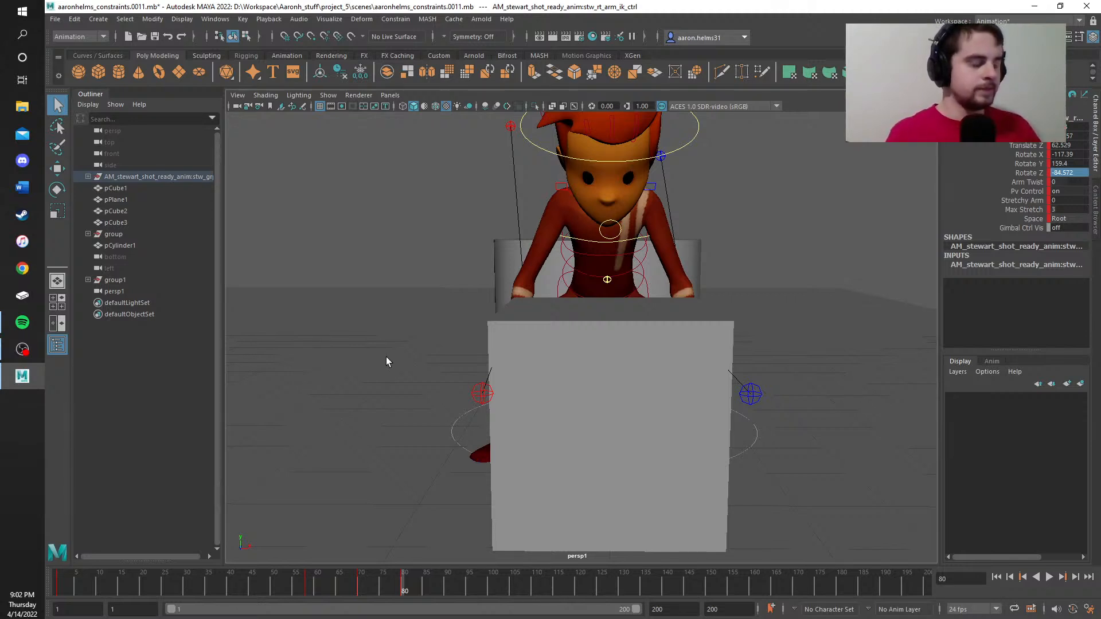
pyautogui.keyDown('alt'); pyautogui.moveTo(399, 261); pyautogui.dragTo(364, 293, button='middle'); pyautogui.keyUp('alt')
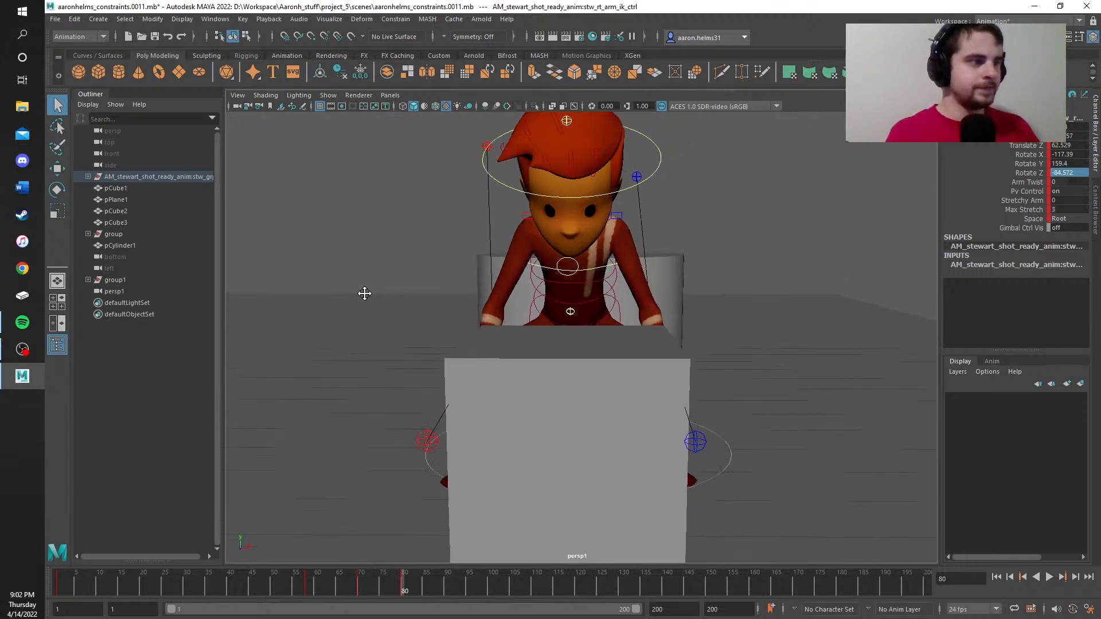
pyautogui.keyDown('alt'); pyautogui.moveTo(363, 293); pyautogui.dragTo(404, 309, button='right'); pyautogui.keyUp('alt')
pyautogui.scroll(-5, 504, 351)
pyautogui.keyDown('alt'); pyautogui.moveTo(635, 383); pyautogui.dragTo(614, 363); pyautogui.keyUp('alt')
pyautogui.keyDown('alt'); pyautogui.moveTo(613, 362); pyautogui.dragTo(602, 436, button='middle'); pyautogui.keyUp('alt')
pyautogui.keyDown('alt'); pyautogui.moveTo(740, 440); pyautogui.dragTo(698, 432); pyautogui.keyUp('alt')
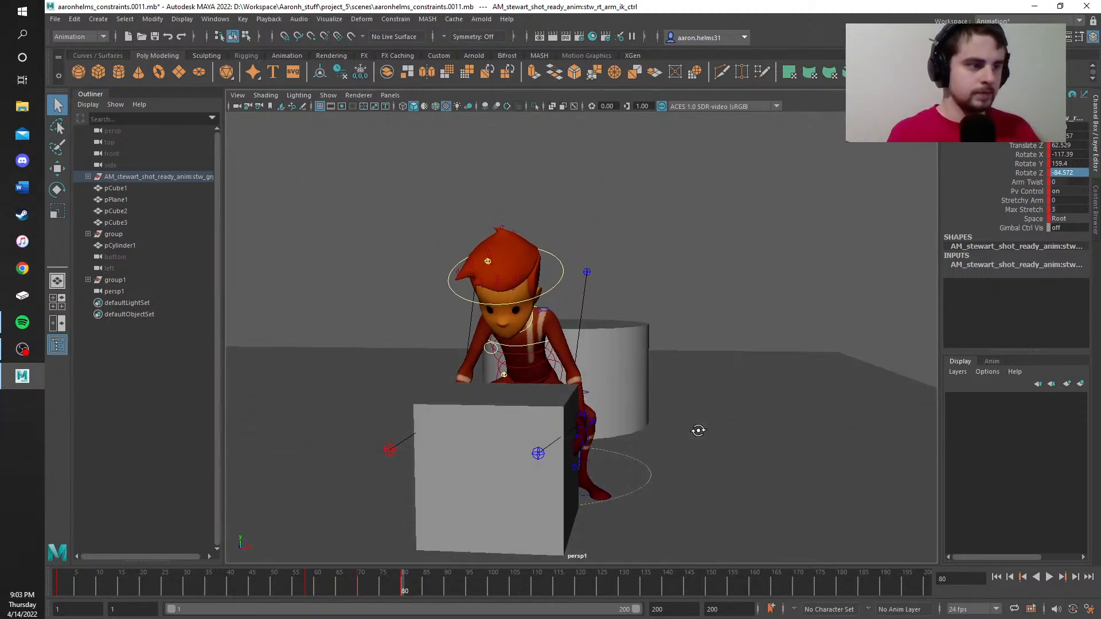
pyautogui.scroll(5, 703, 428)
pyautogui.keyDown('alt'); pyautogui.moveTo(703, 428); pyautogui.dragTo(754, 418, button='middle'); pyautogui.keyUp('alt')
pyautogui.scroll(-4, 755, 423)
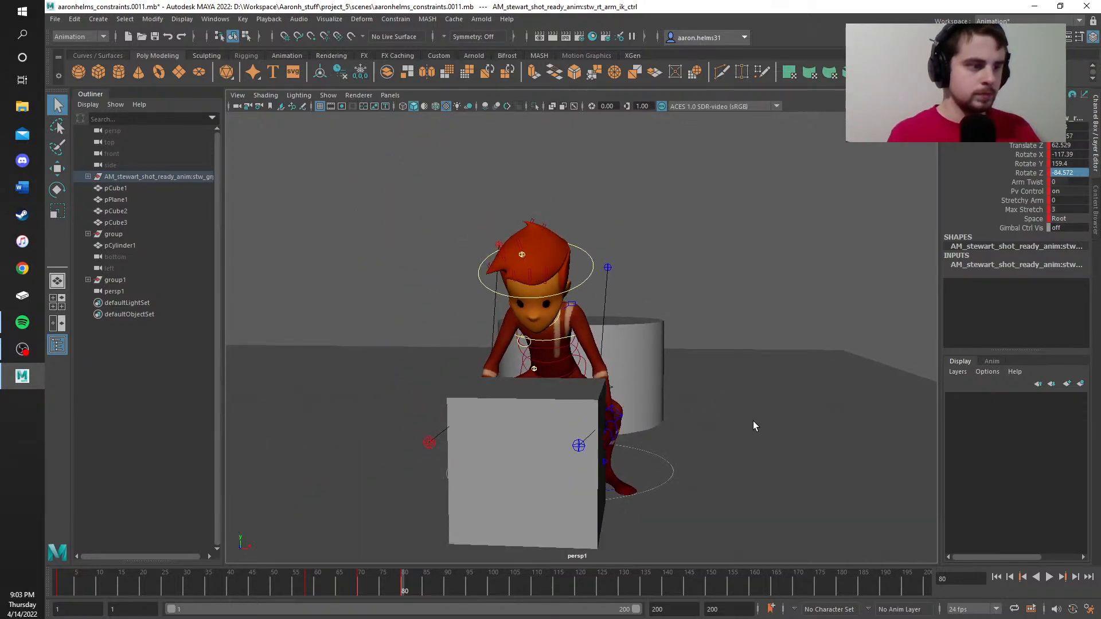
pyautogui.scroll(4, 753, 421)
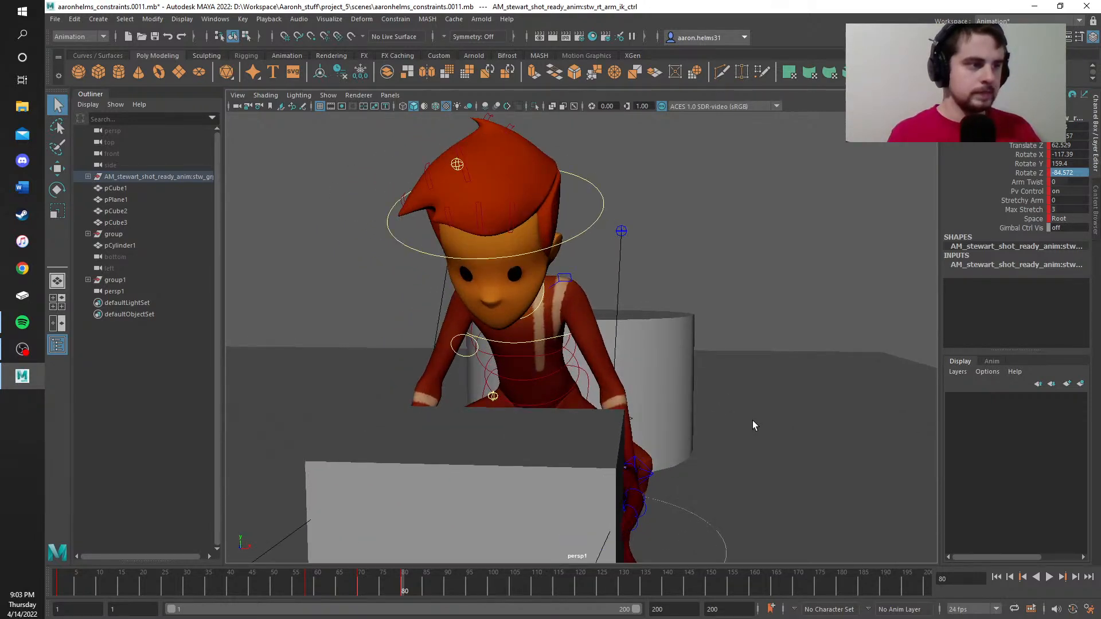
pyautogui.scroll(-3, 751, 422)
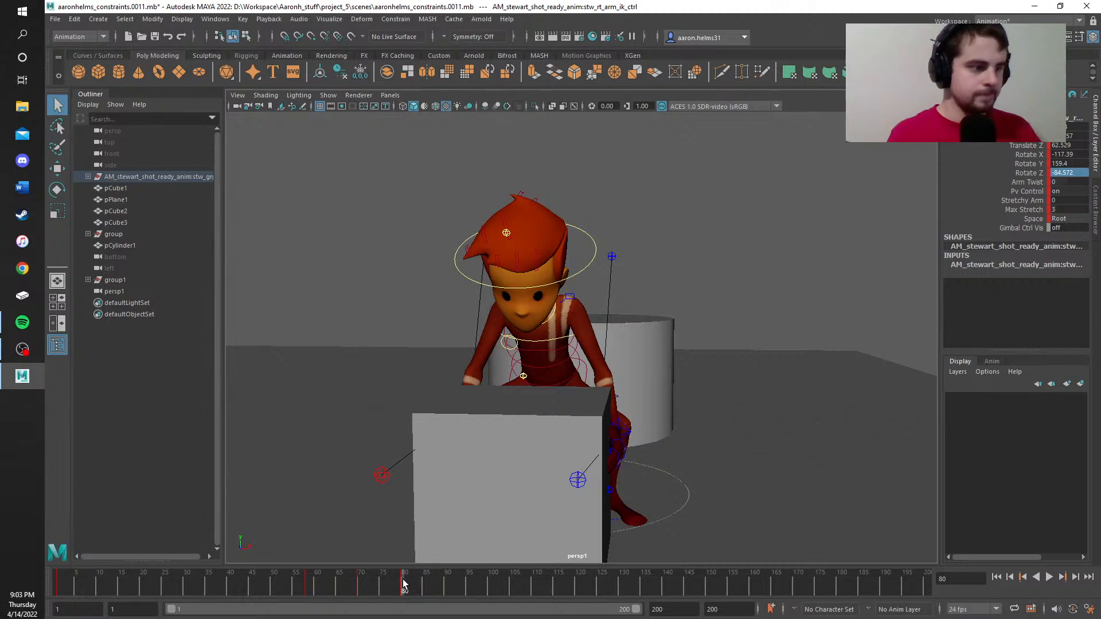
# Step: Move the current time to frame 81 and select the right arm IK control
pyautogui.hotkey('alt', 'v')
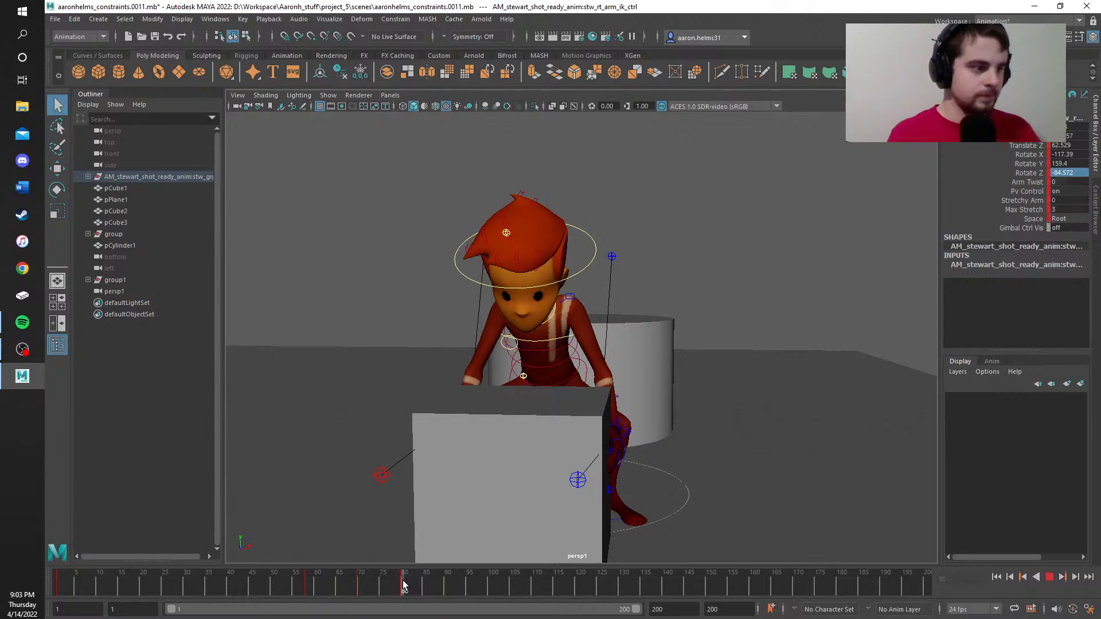
pyautogui.click(406, 585)
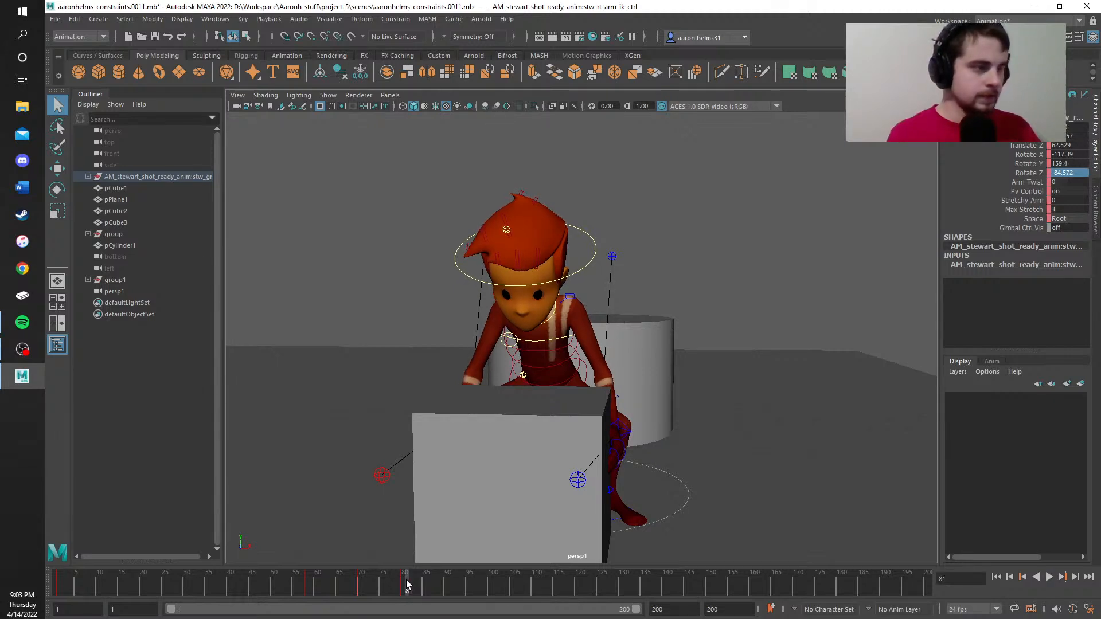
pyautogui.click(624, 429)
pyautogui.keyDown('alt'); pyautogui.moveTo(459, 438); pyautogui.dragTo(641, 452); pyautogui.keyUp('alt')
pyautogui.click(650, 450)
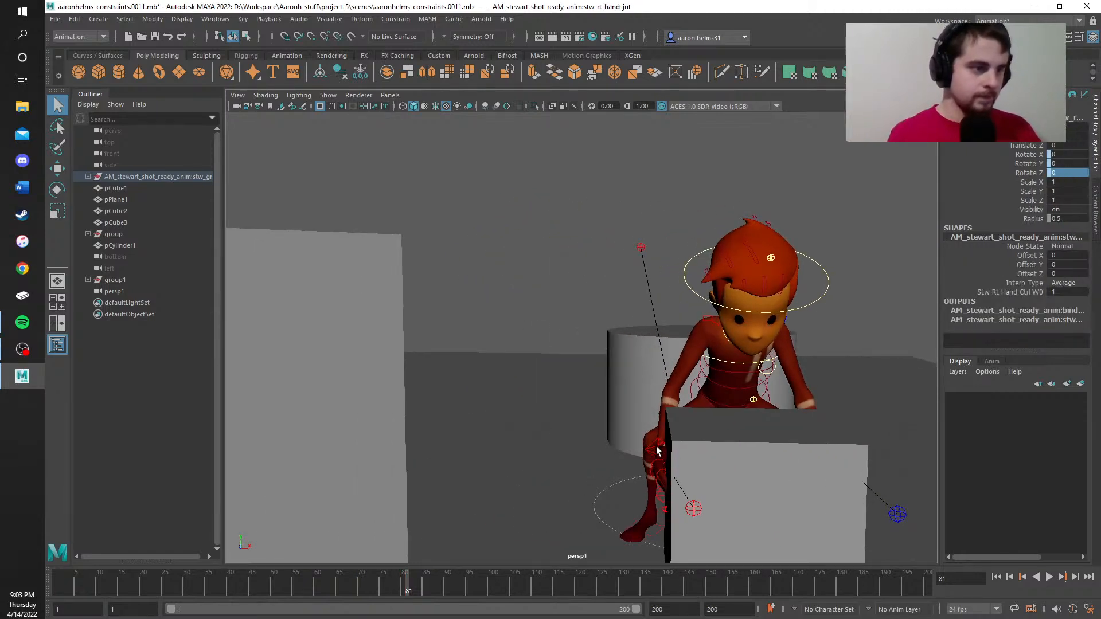
pyautogui.click(658, 446)
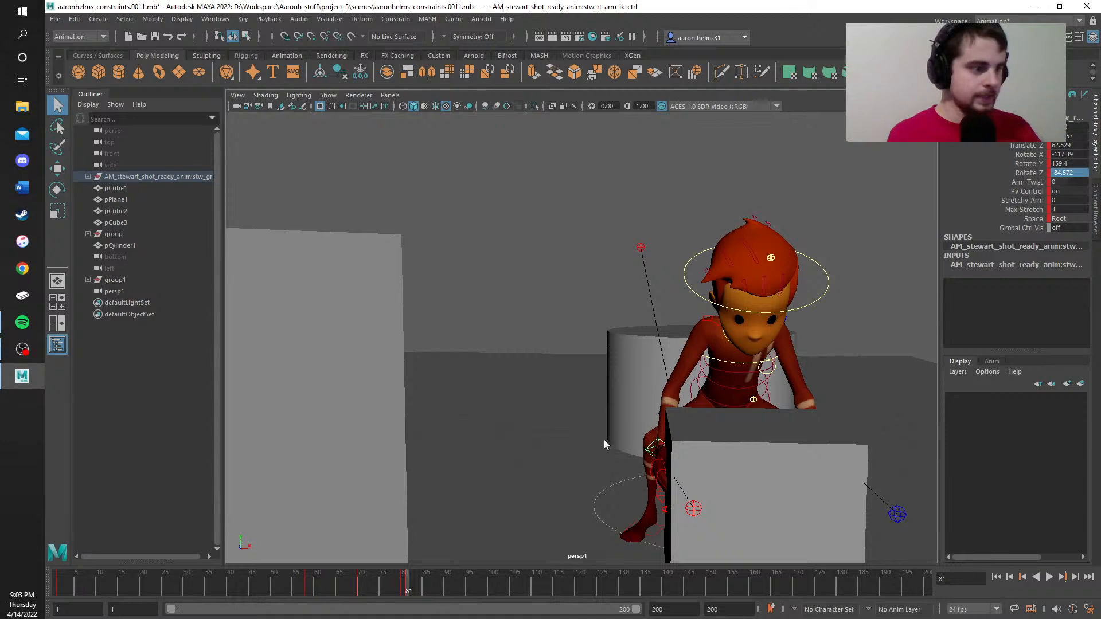
pyautogui.keyDown('alt'); pyautogui.moveTo(561, 425); pyautogui.dragTo(413, 388); pyautogui.keyUp('alt')
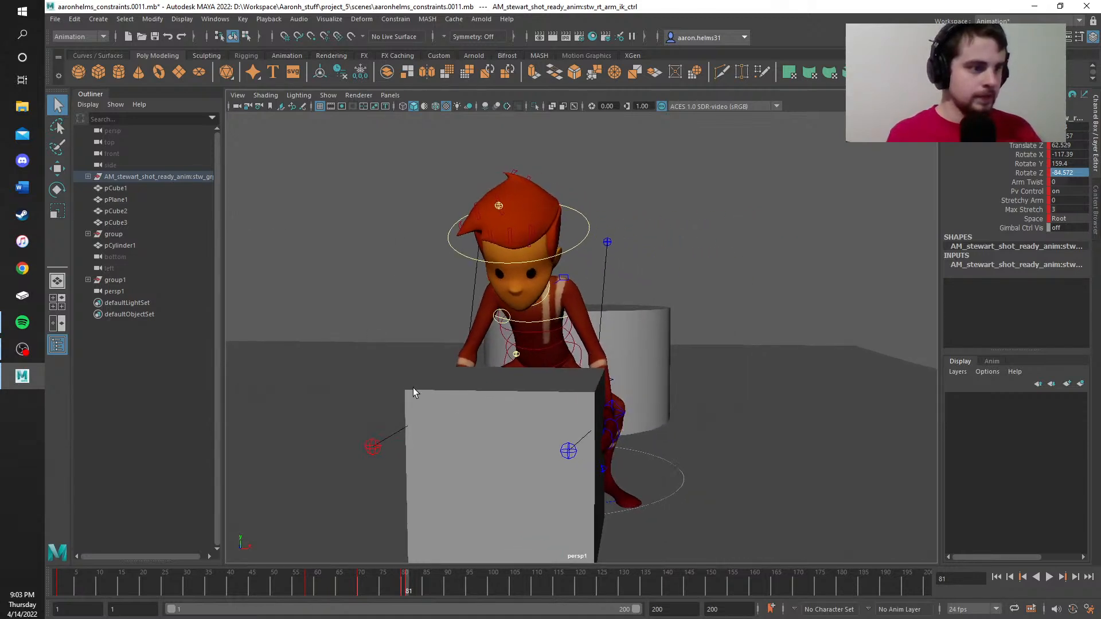
# Step: Parent-constrain the box pCube1 to the left arm IK control at frame 81
pyautogui.click(531, 429)
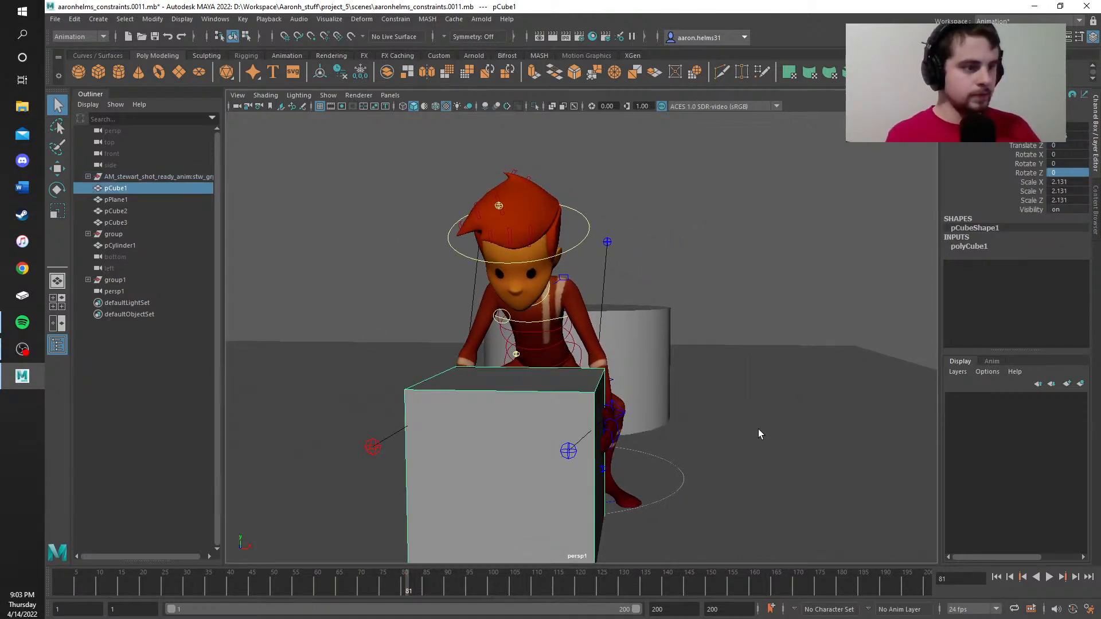
pyautogui.scroll(5, 758, 430)
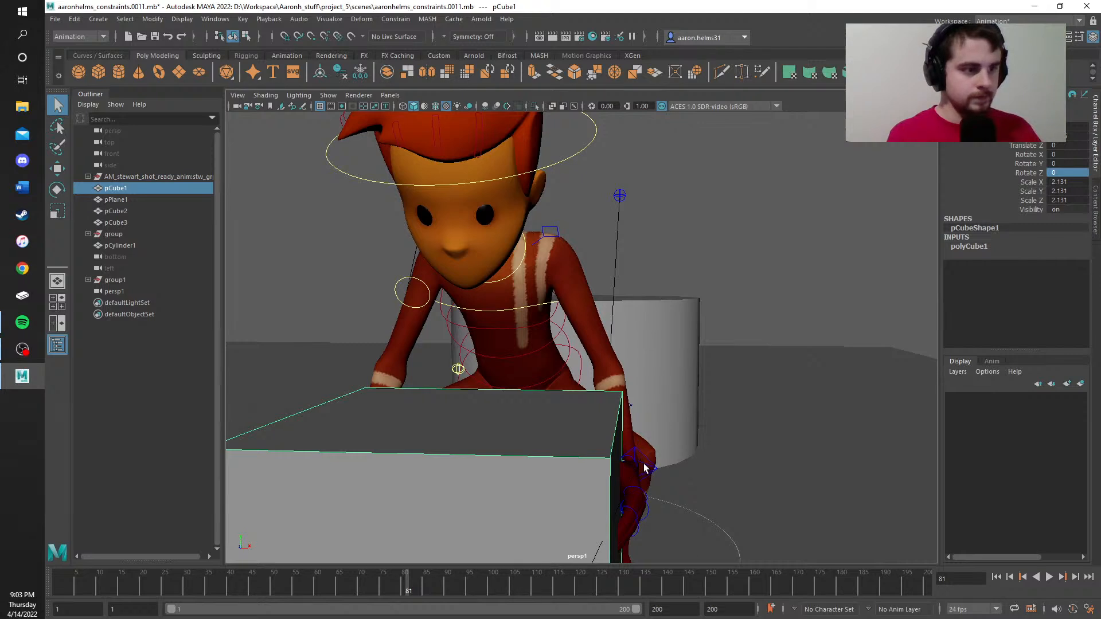
pyautogui.click(645, 463)
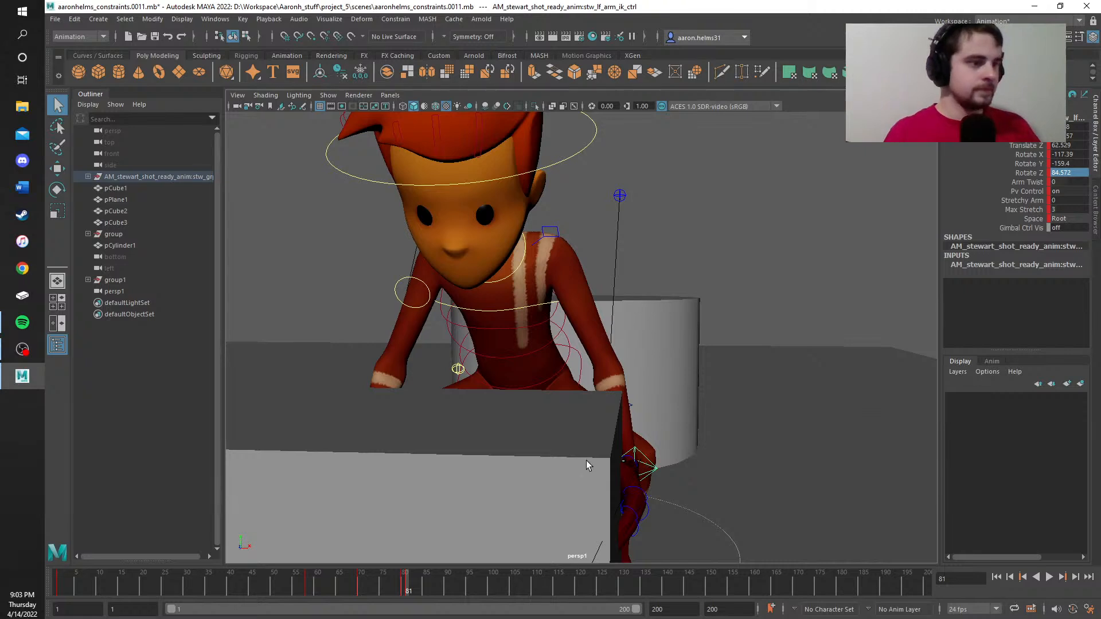
pyautogui.click(571, 466)
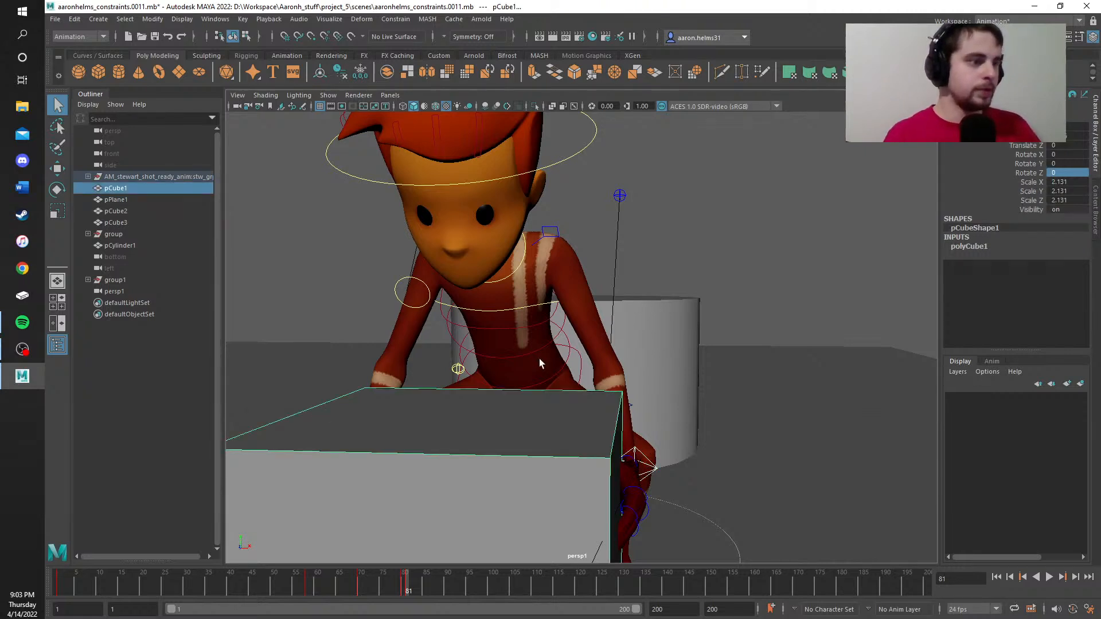
pyautogui.click(390, 21)
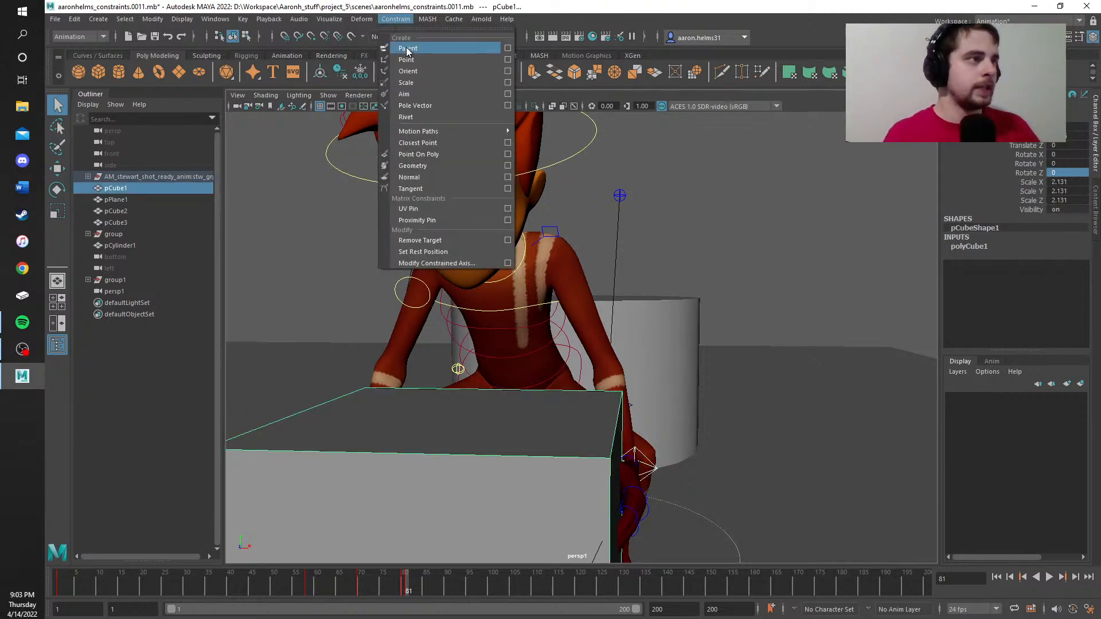
pyautogui.click(402, 44)
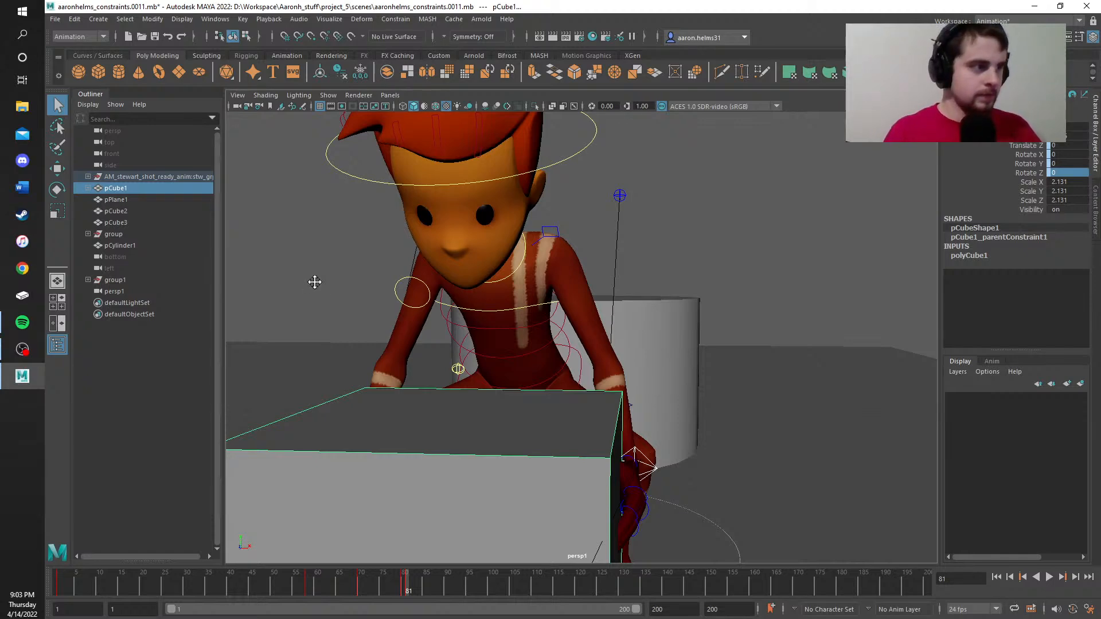
pyautogui.keyDown('alt'); pyautogui.moveTo(315, 280); pyautogui.dragTo(682, 182); pyautogui.keyUp('alt')
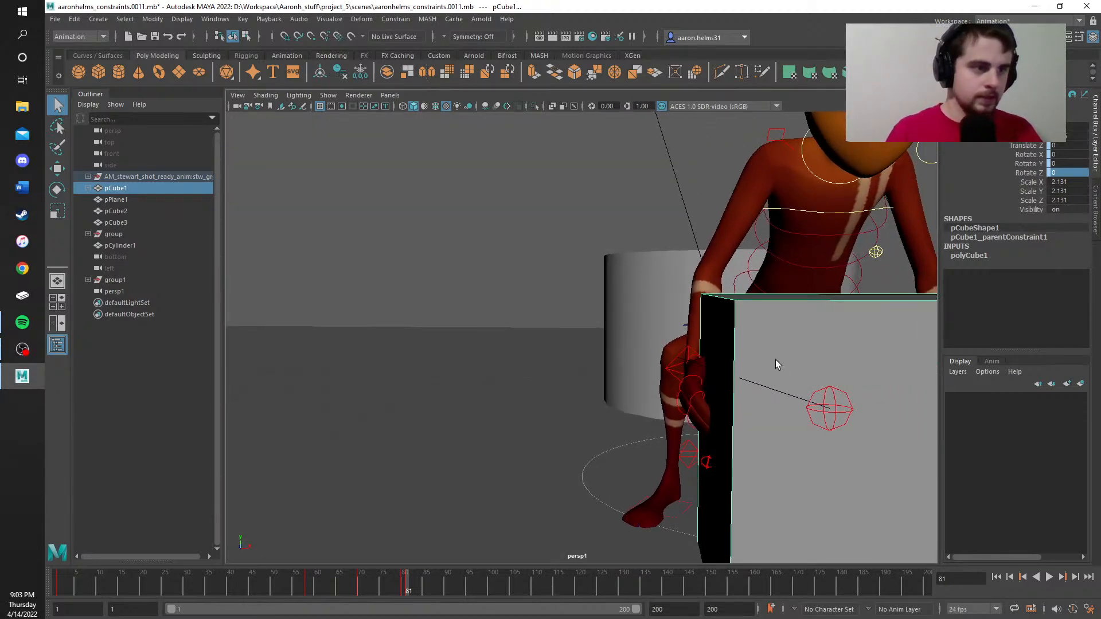
pyautogui.click(545, 174)
pyautogui.click(727, 328)
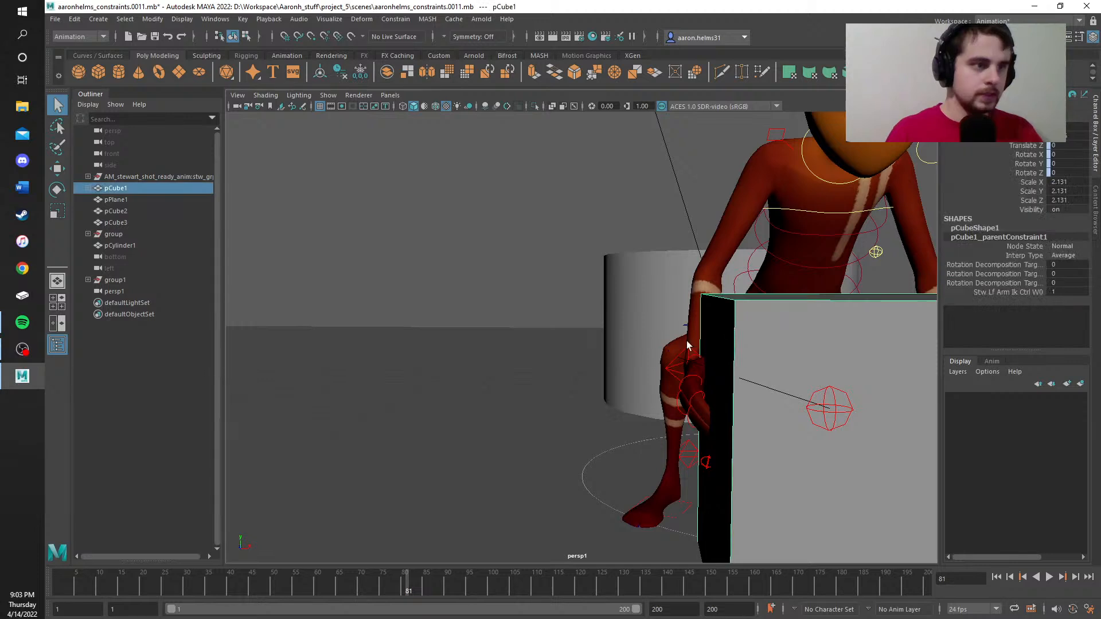
pyautogui.click(673, 369)
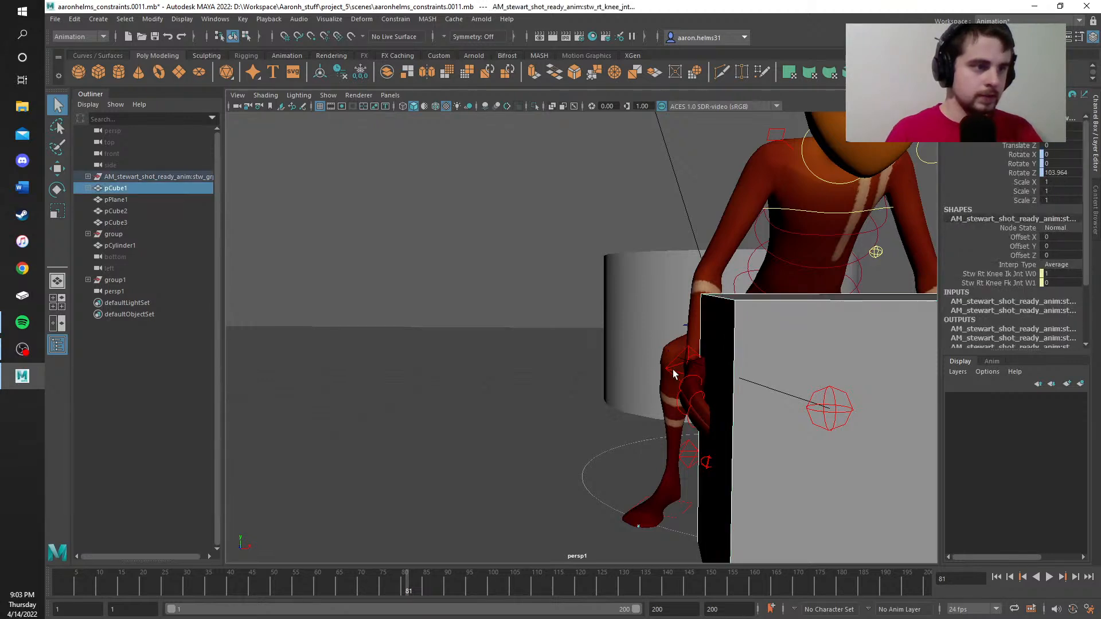
pyautogui.click(407, 129)
pyautogui.click(707, 280)
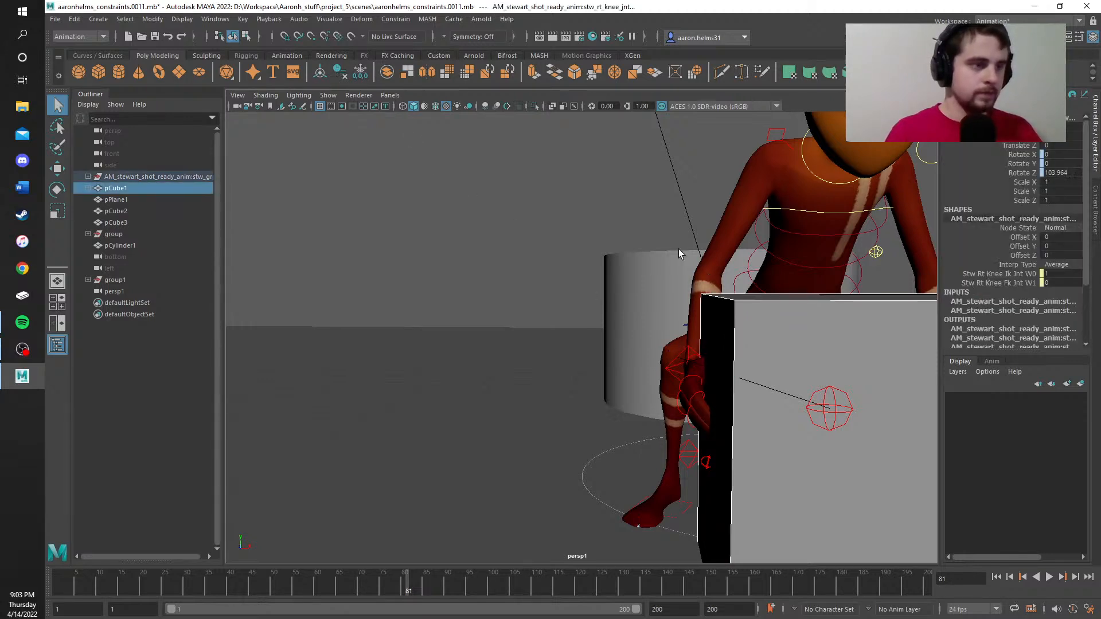
# Step: Parent-constrain the character's right arm IK control to the box pCube1 at frame 81
pyautogui.keyDown('alt'); pyautogui.moveTo(566, 199); pyautogui.dragTo(401, 222); pyautogui.keyUp('alt')
pyautogui.click(706, 451)
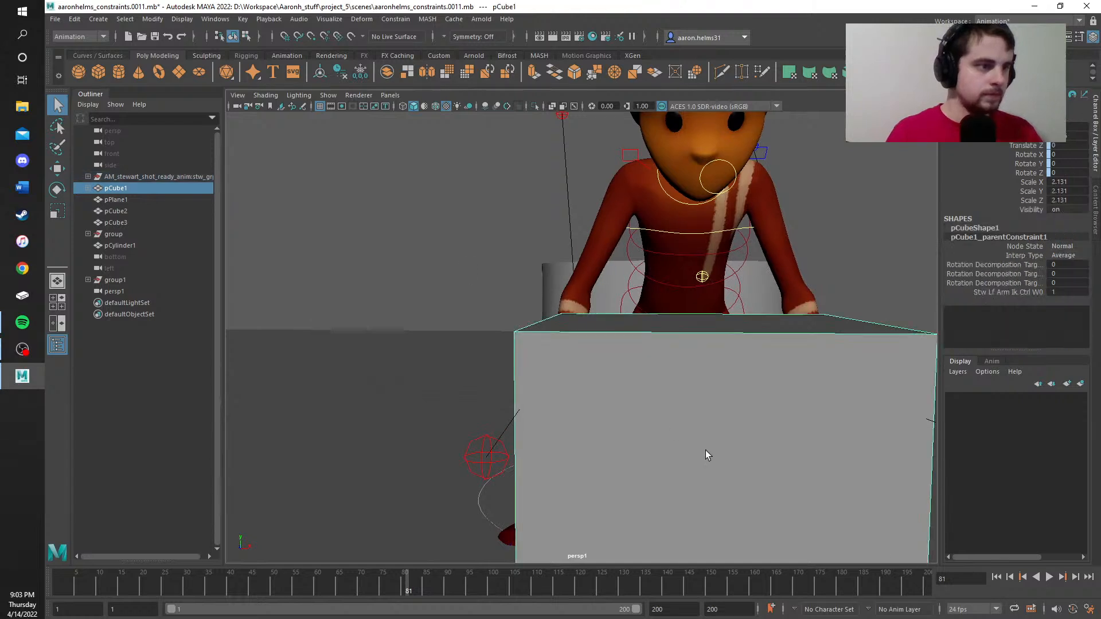
pyautogui.click(427, 239)
pyautogui.click(570, 349)
pyautogui.click(570, 348)
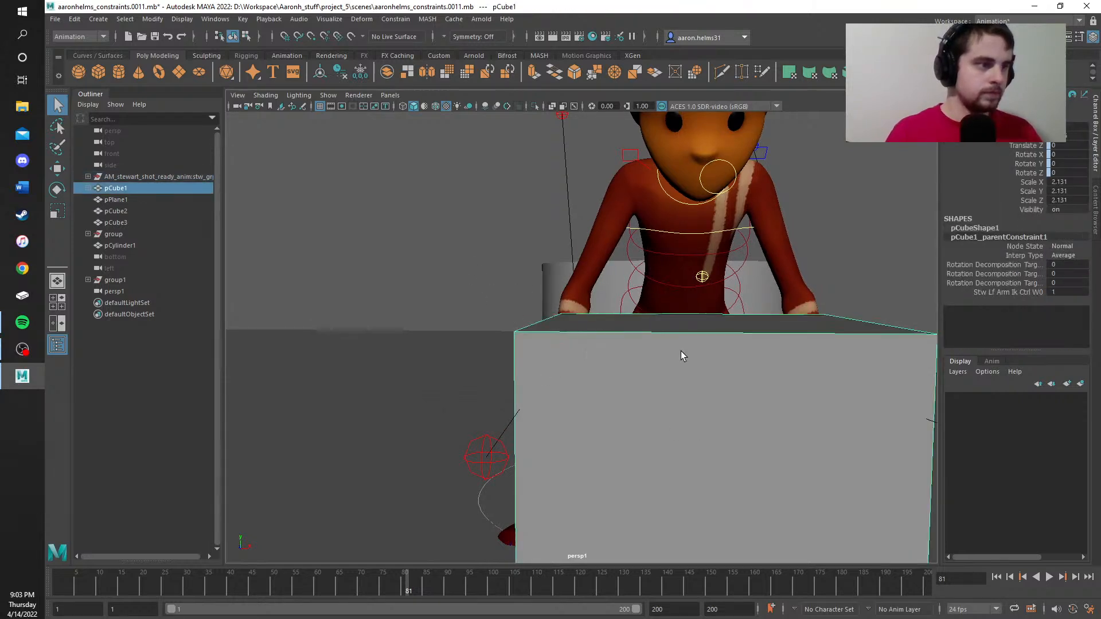
pyautogui.keyDown('alt'); pyautogui.moveTo(432, 253); pyautogui.dragTo(502, 280); pyautogui.keyUp('alt')
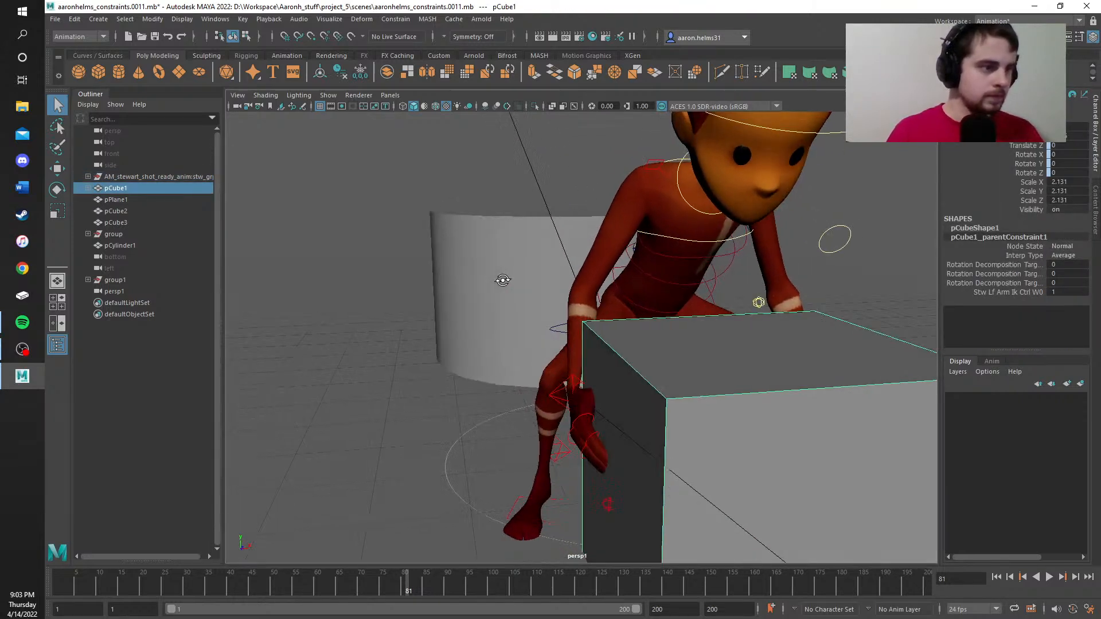
pyautogui.click(561, 389)
pyautogui.click(685, 385)
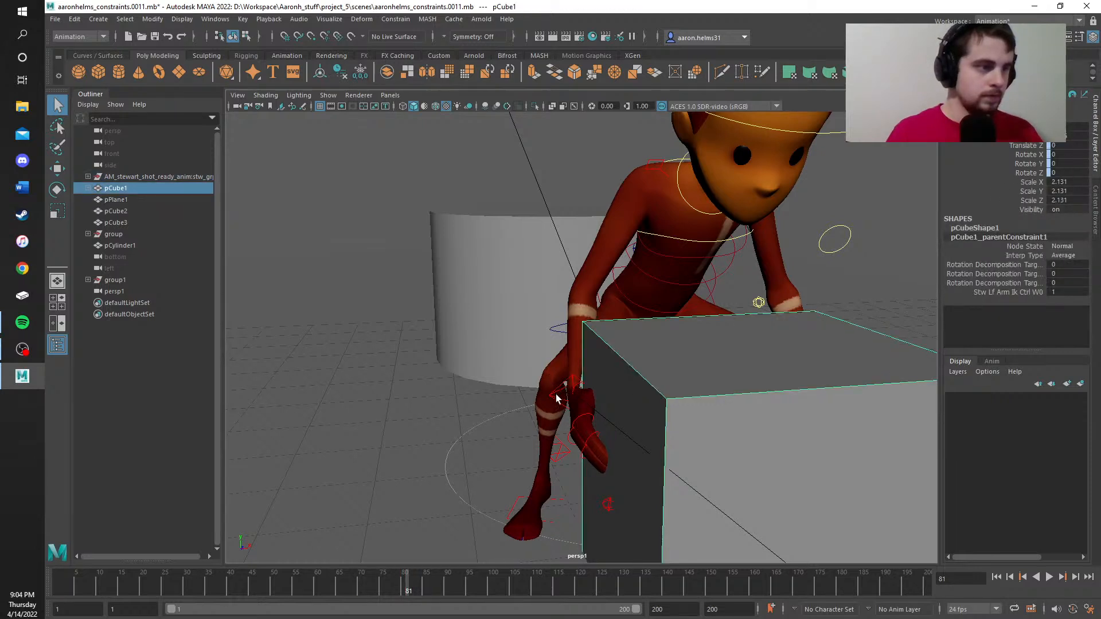
pyautogui.scroll(5, 556, 400)
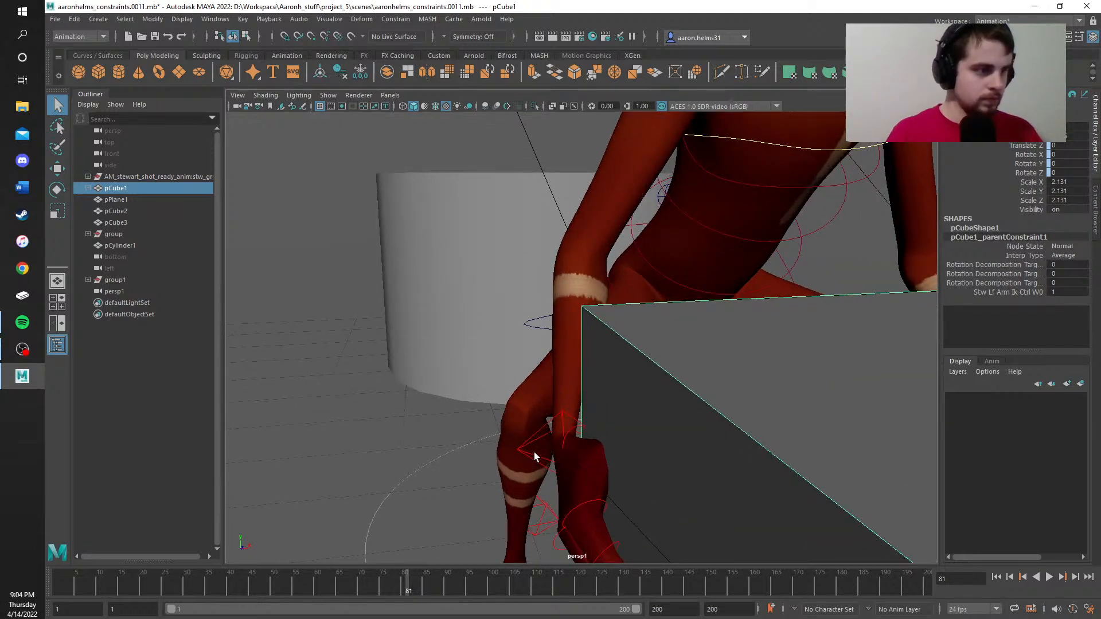
pyautogui.click(535, 452)
pyautogui.scroll(-3, 671, 375)
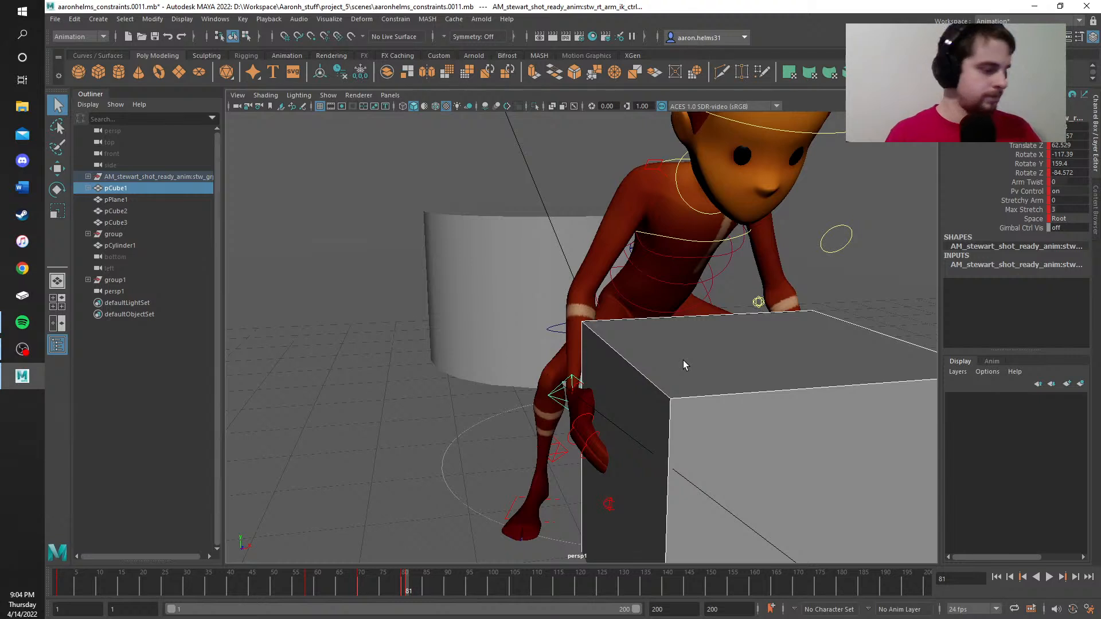
pyautogui.click(393, 19)
pyautogui.click(408, 48)
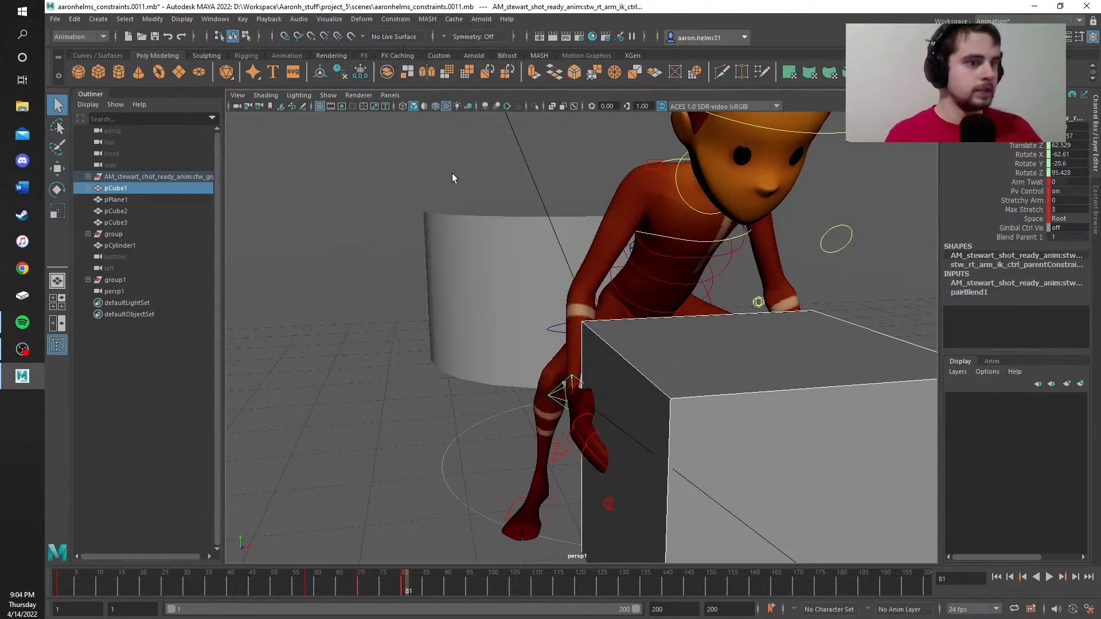
# Step: Switch the viewport from the persp1 camera to the default perspective camera
pyautogui.press('space')
pyautogui.moveTo(445, 170); pyautogui.dragTo(436, 171)
pyautogui.moveTo(446, 175); pyautogui.dragTo(446, 175)
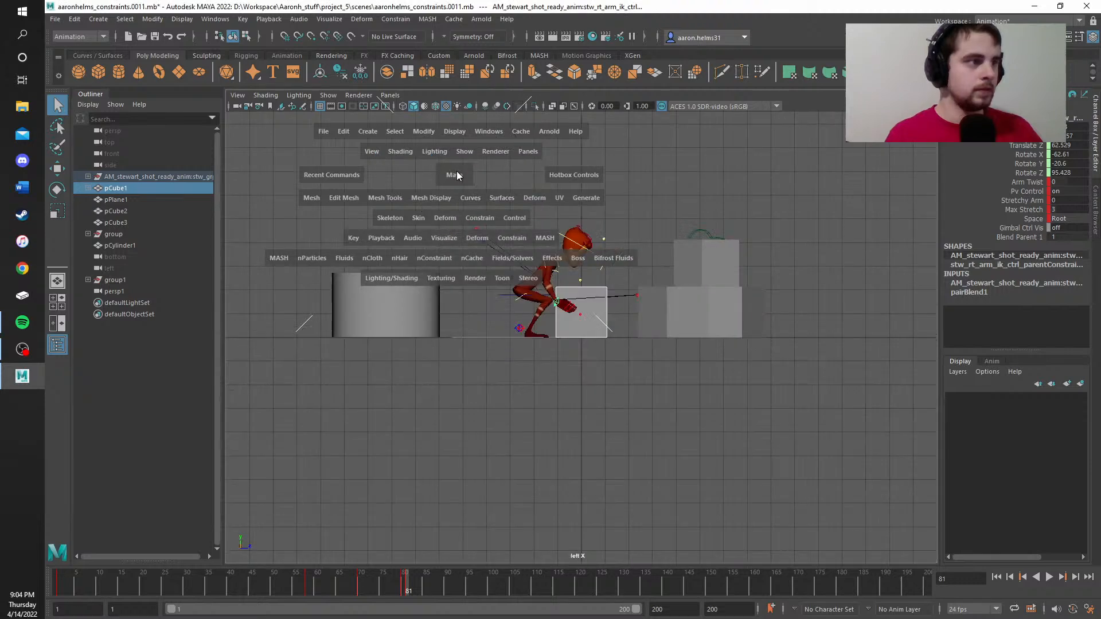
pyautogui.press('space')
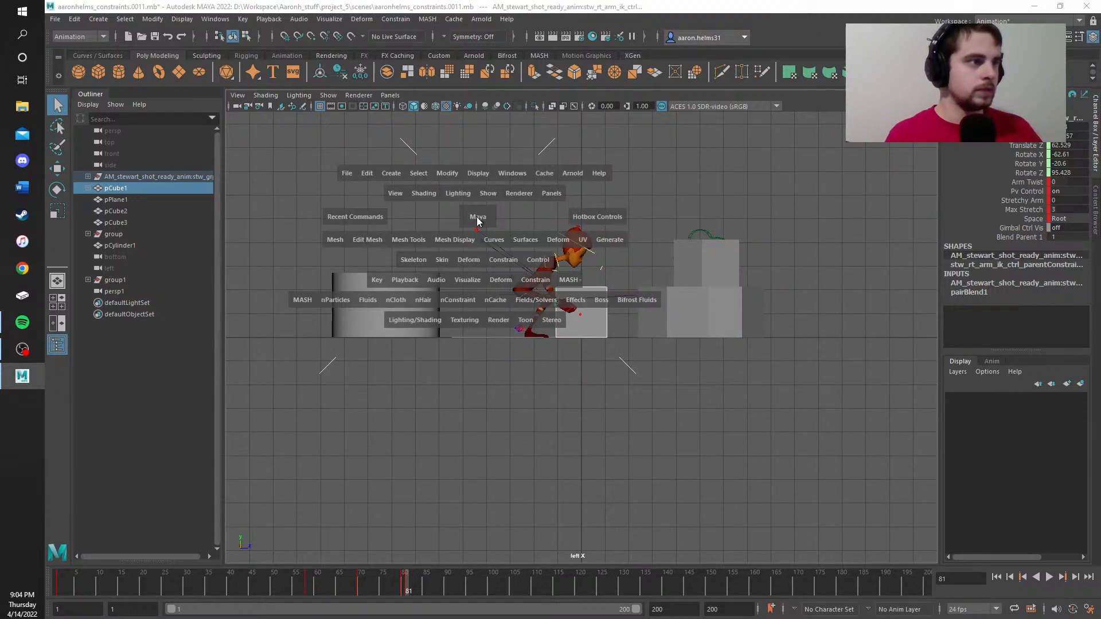
pyautogui.moveTo(478, 218); pyautogui.dragTo(481, 186)
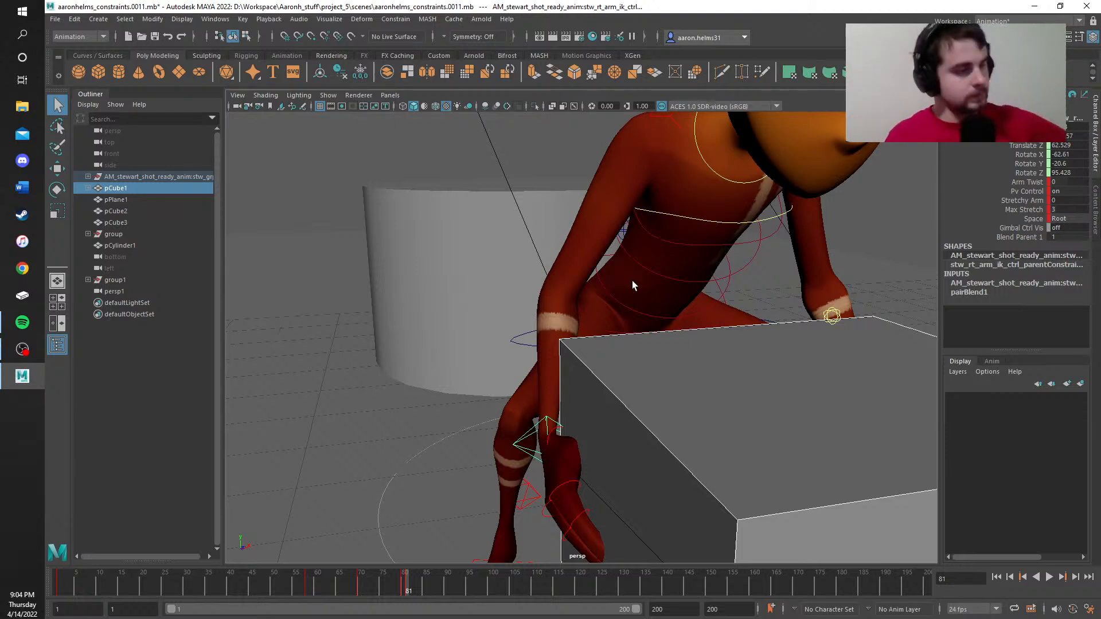
# Step: Delete the extra camera persp1 from the scene and select the default persp camera
pyautogui.keyDown('alt'); pyautogui.moveTo(414, 197); pyautogui.dragTo(383, 240, button='middle'); pyautogui.keyUp('alt')
pyautogui.scroll(-4, 373, 206)
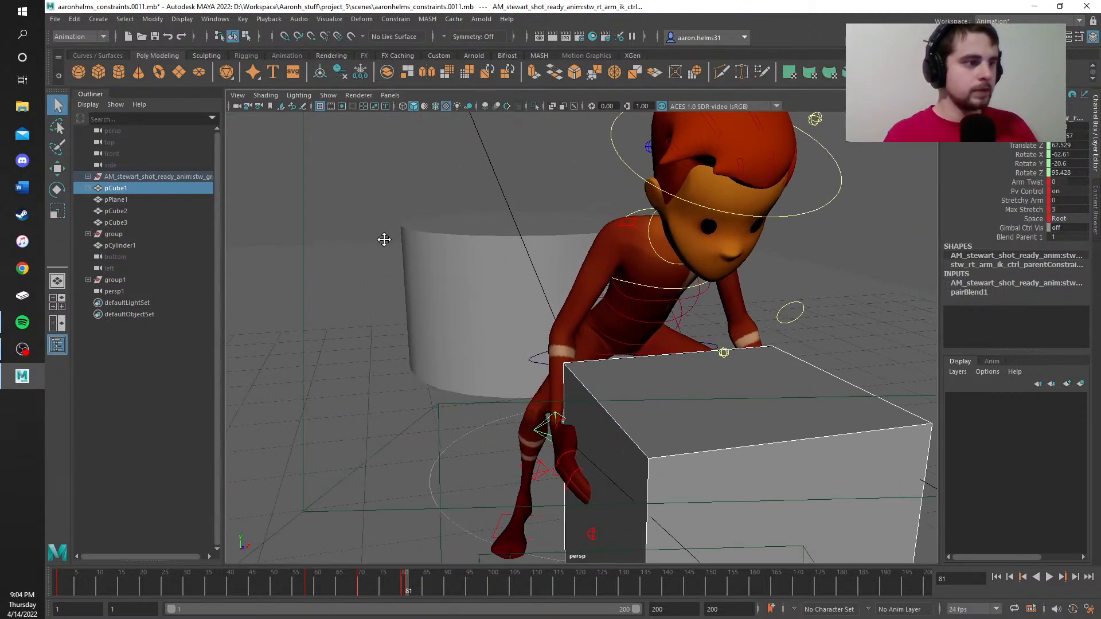
pyautogui.scroll(-6, 383, 240)
pyautogui.keyDown('alt'); pyautogui.moveTo(549, 311); pyautogui.dragTo(634, 376); pyautogui.keyUp('alt')
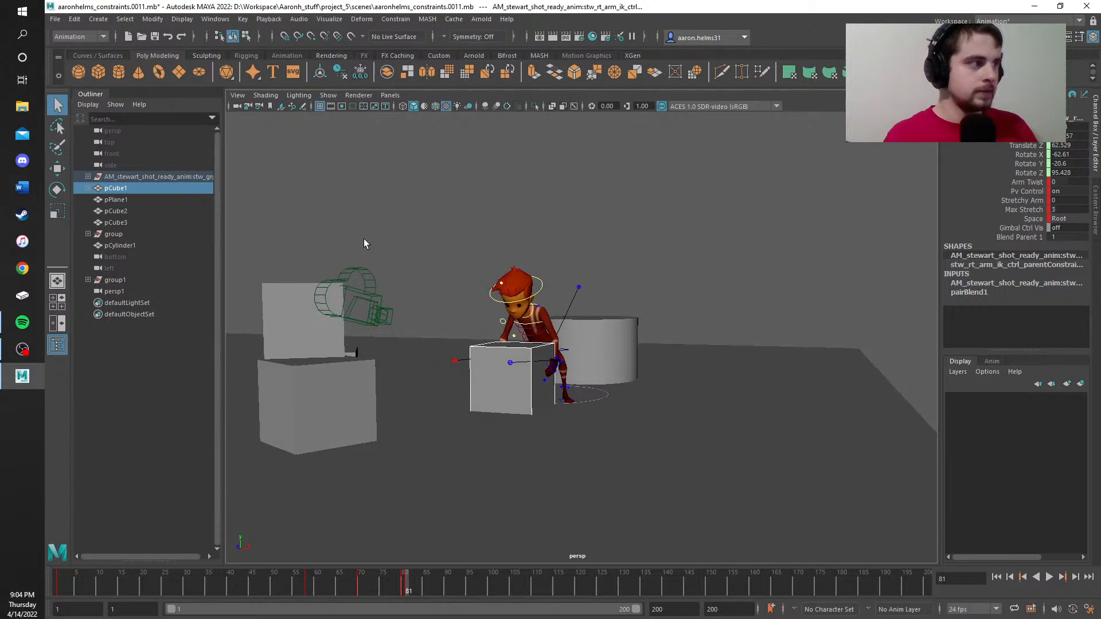
pyautogui.scroll(5, 418, 292)
pyautogui.scroll(2, 364, 368)
pyautogui.keyDown('alt'); pyautogui.moveTo(364, 368); pyautogui.dragTo(687, 404, button='middle'); pyautogui.keyUp('alt')
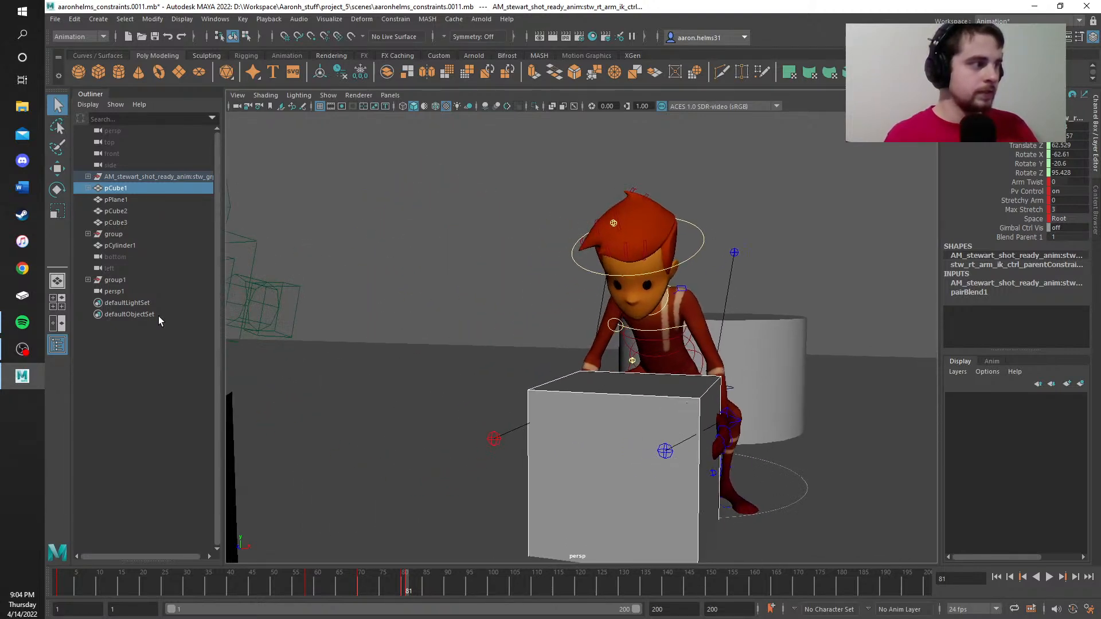
pyautogui.click(109, 292)
pyautogui.press('Delete')
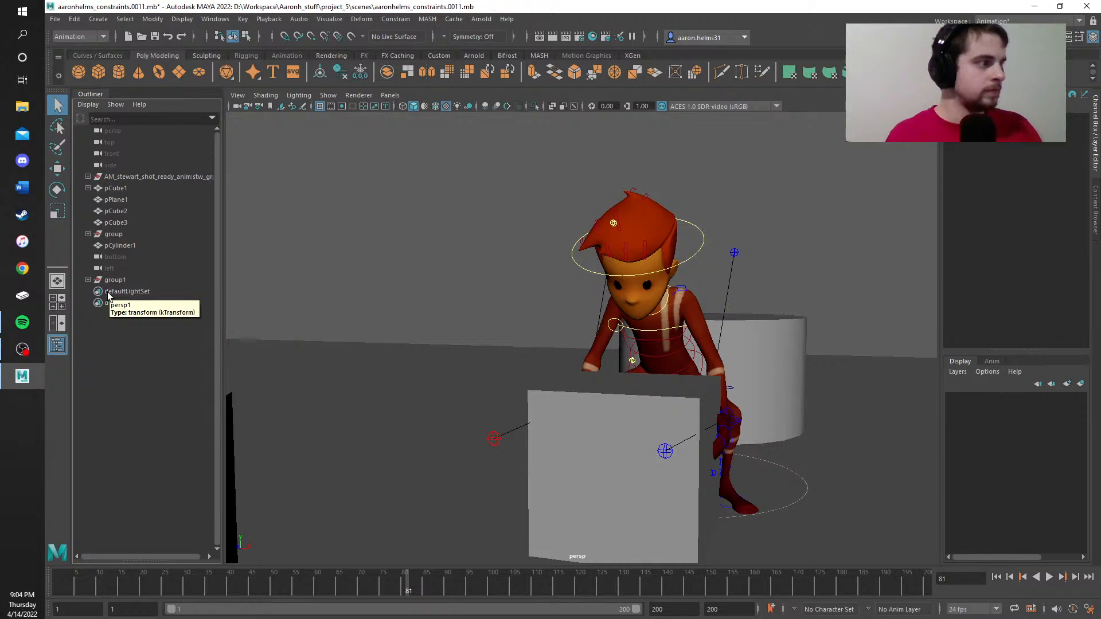
pyautogui.click(115, 131)
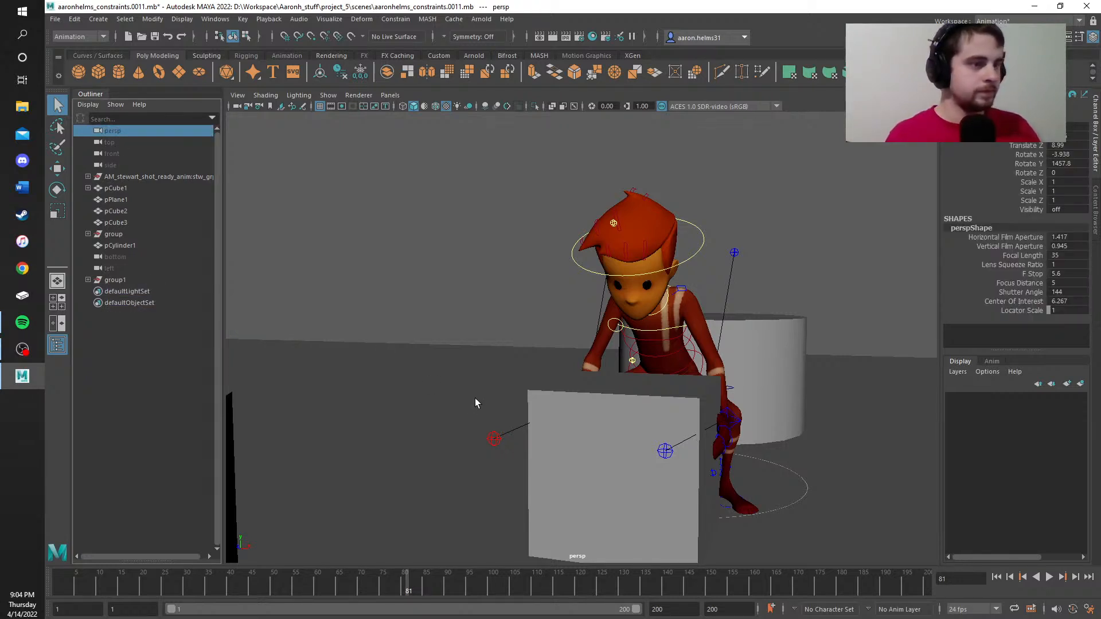
# Step: Key all channels of the box pCube1 at frame 80
pyautogui.keyDown('alt'); pyautogui.moveTo(452, 391); pyautogui.dragTo(495, 400, button='middle'); pyautogui.keyUp('alt')
pyautogui.keyDown('alt'); pyautogui.moveTo(480, 386); pyautogui.dragTo(513, 396); pyautogui.keyUp('alt')
pyautogui.keyDown('alt'); pyautogui.moveTo(561, 392); pyautogui.dragTo(587, 373, button='right'); pyautogui.keyUp('alt')
pyautogui.keyDown('alt'); pyautogui.moveTo(778, 343); pyautogui.dragTo(542, 331); pyautogui.keyUp('alt')
pyautogui.keyDown('alt'); pyautogui.moveTo(629, 345); pyautogui.dragTo(755, 339); pyautogui.keyUp('alt')
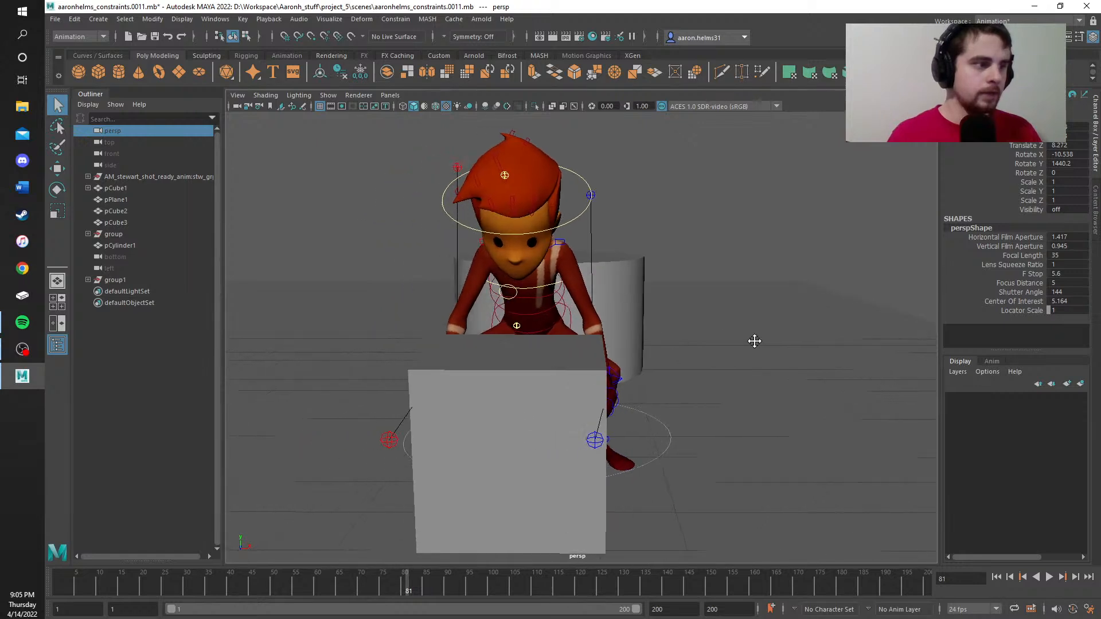
pyautogui.click(503, 419)
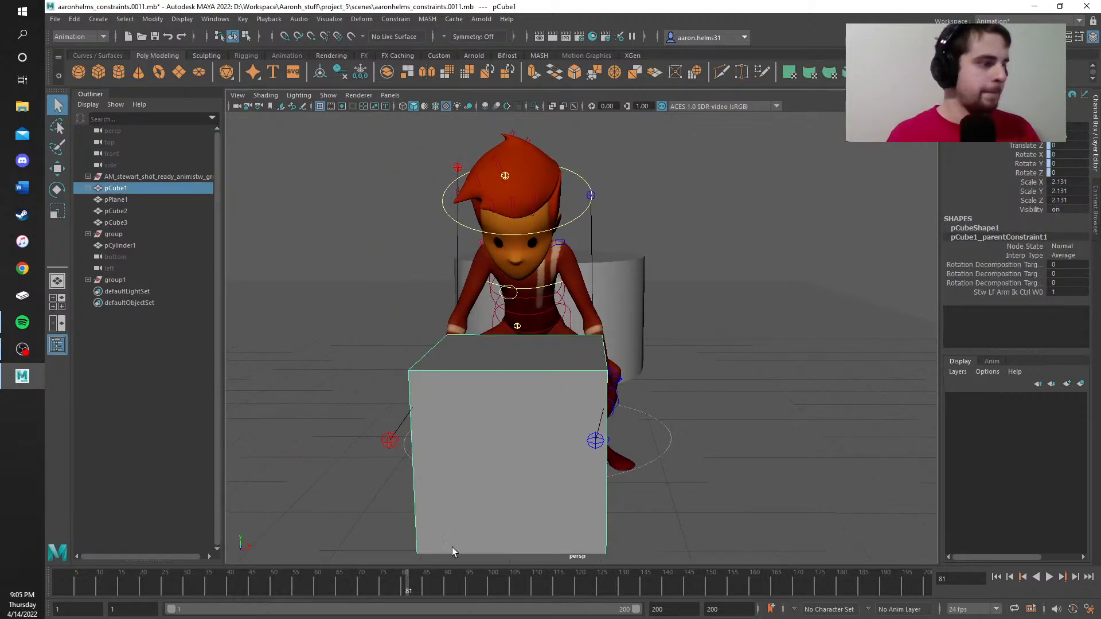
pyautogui.click(404, 589)
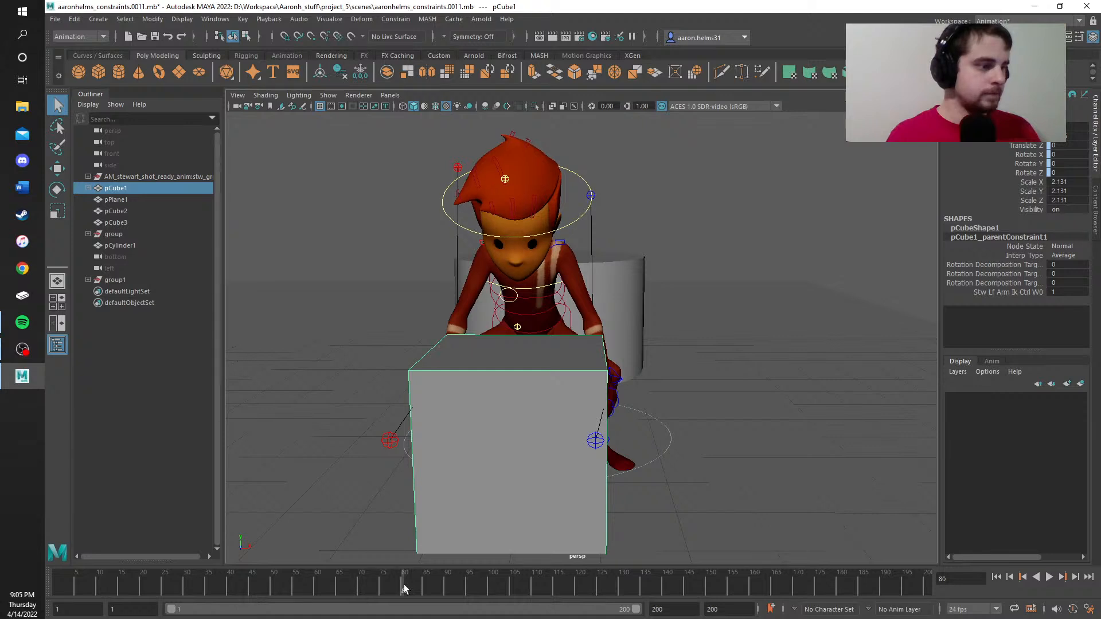
pyautogui.press('s')
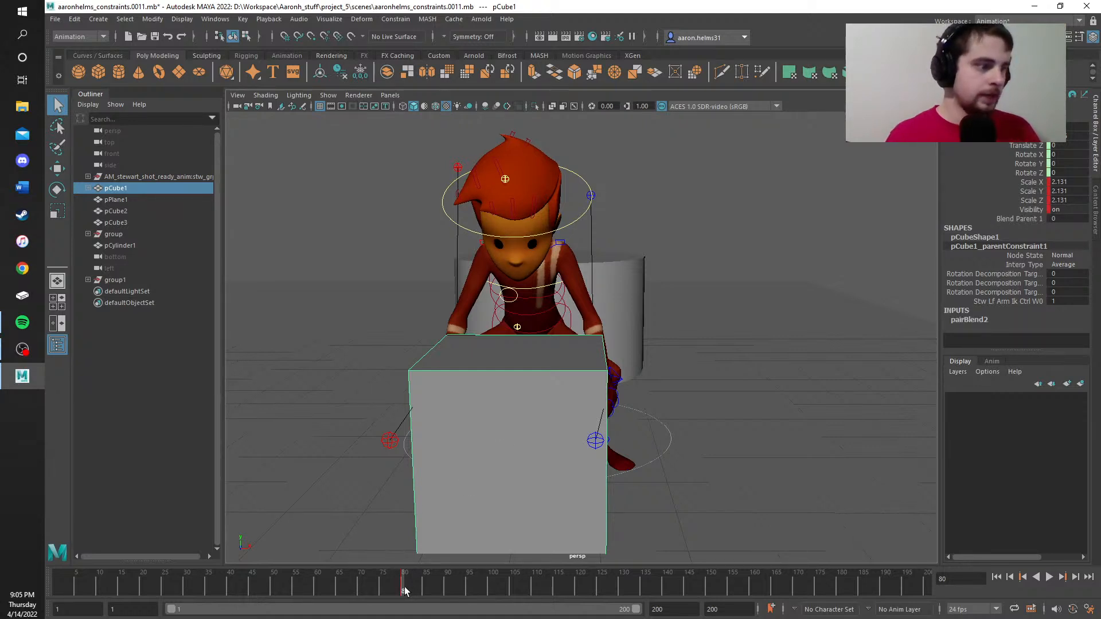
pyautogui.doubleClick(408, 591)
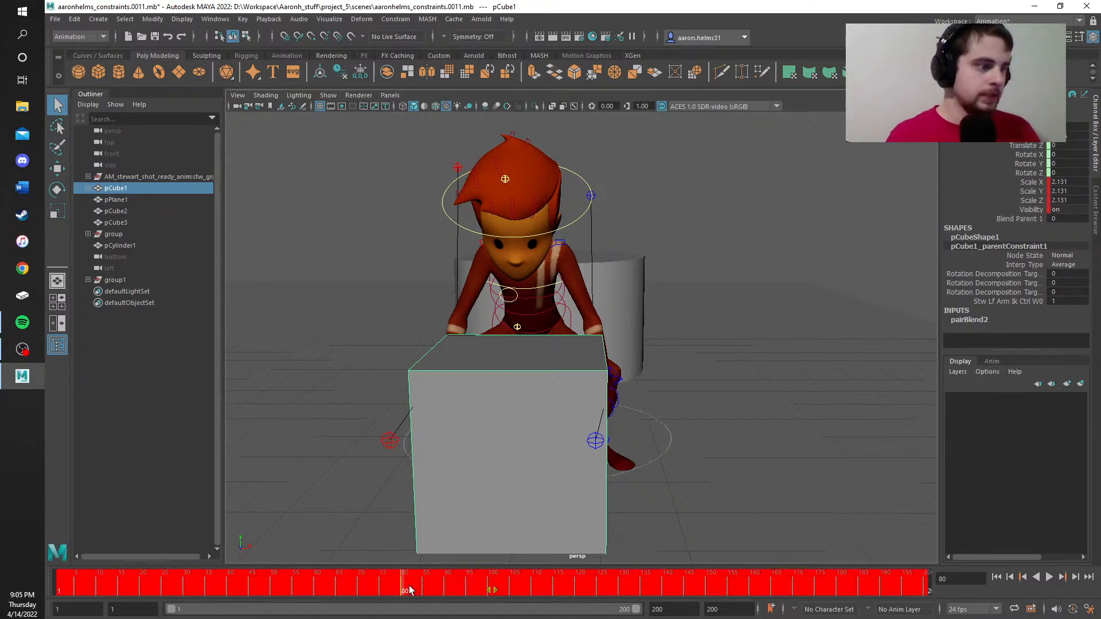
# Step: Examine the left arm IK control's hold on the box at frame 80 and its keys on the timeline
pyautogui.click(616, 376)
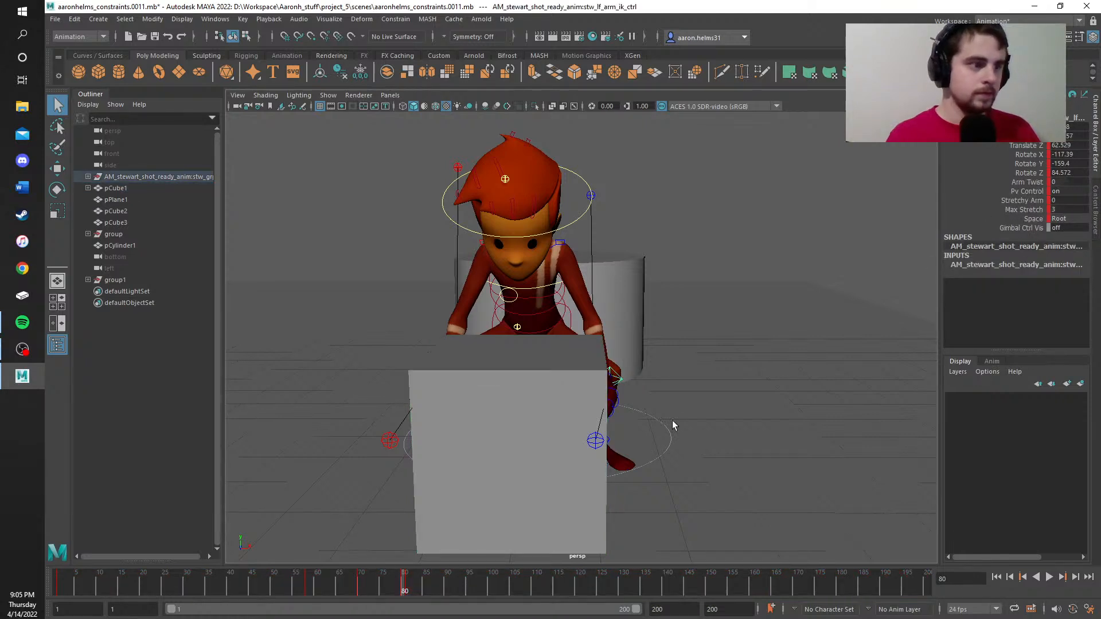
pyautogui.keyDown('alt'); pyautogui.moveTo(672, 421); pyautogui.dragTo(435, 343); pyautogui.keyUp('alt')
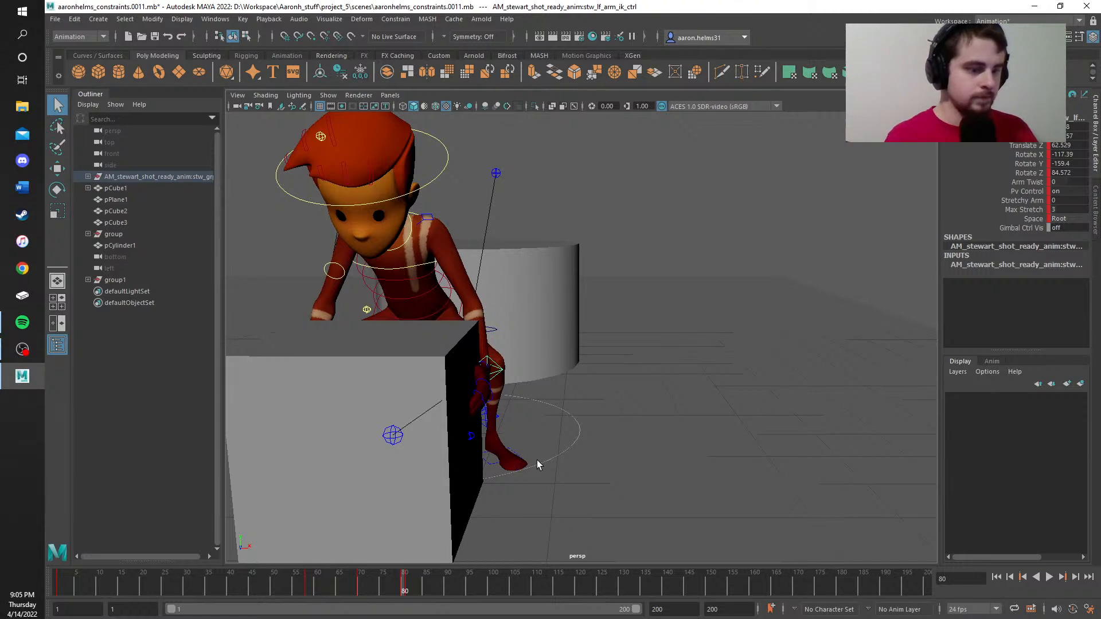
pyautogui.hotkey('alt', 'v')
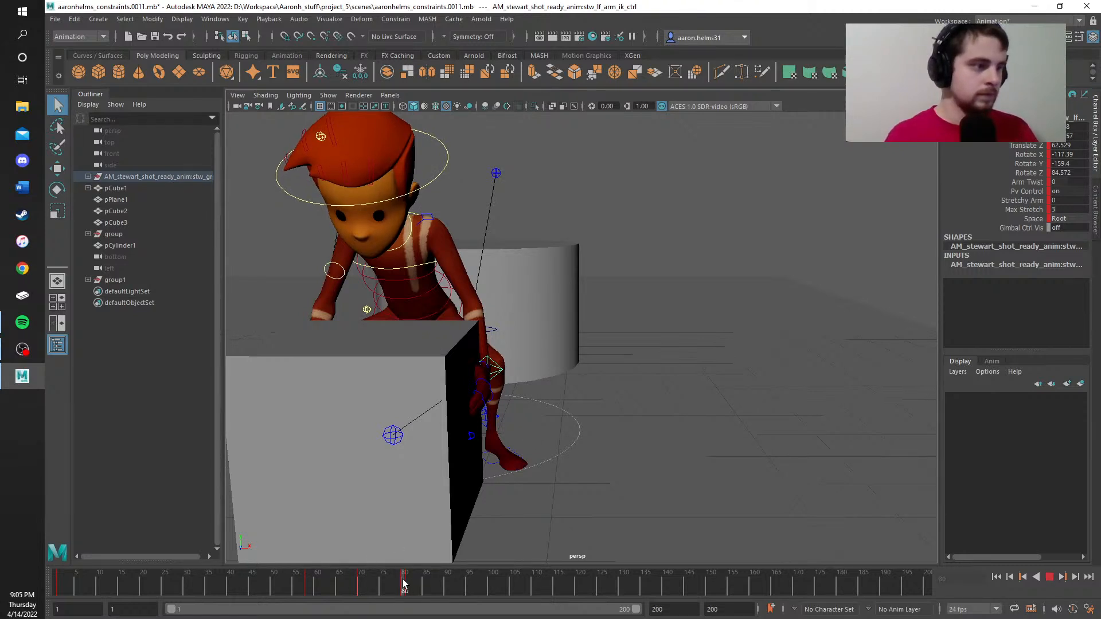
pyautogui.hotkey('alt', 'v')
# Step: Set the Blend Parent 1 value of the box pCube1 to 1 at frame 81
pyautogui.click(382, 392)
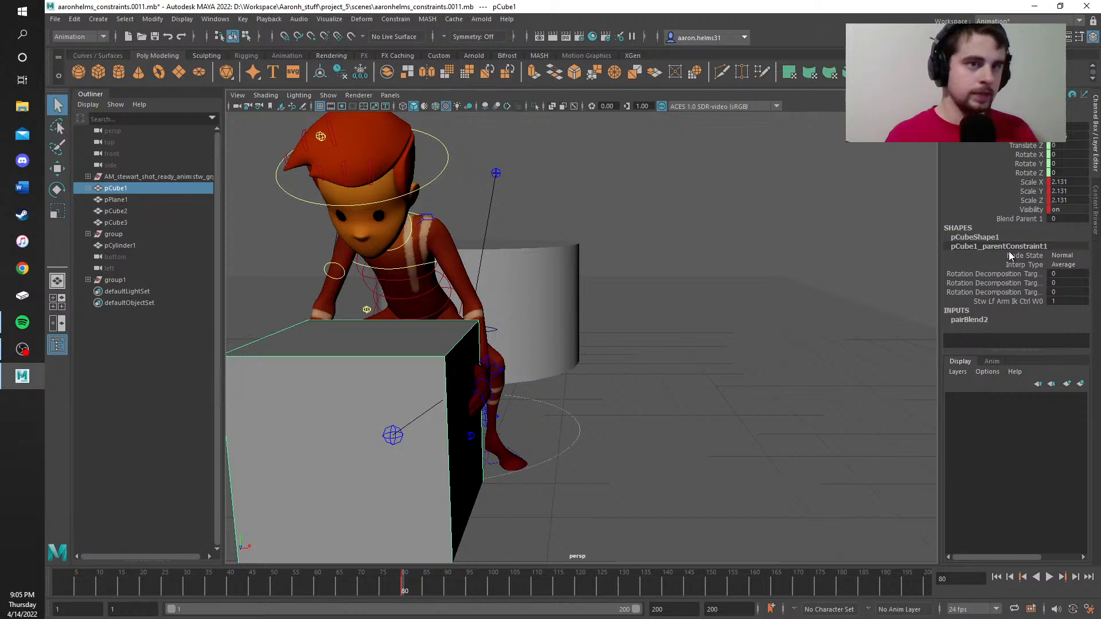
pyautogui.click(408, 589)
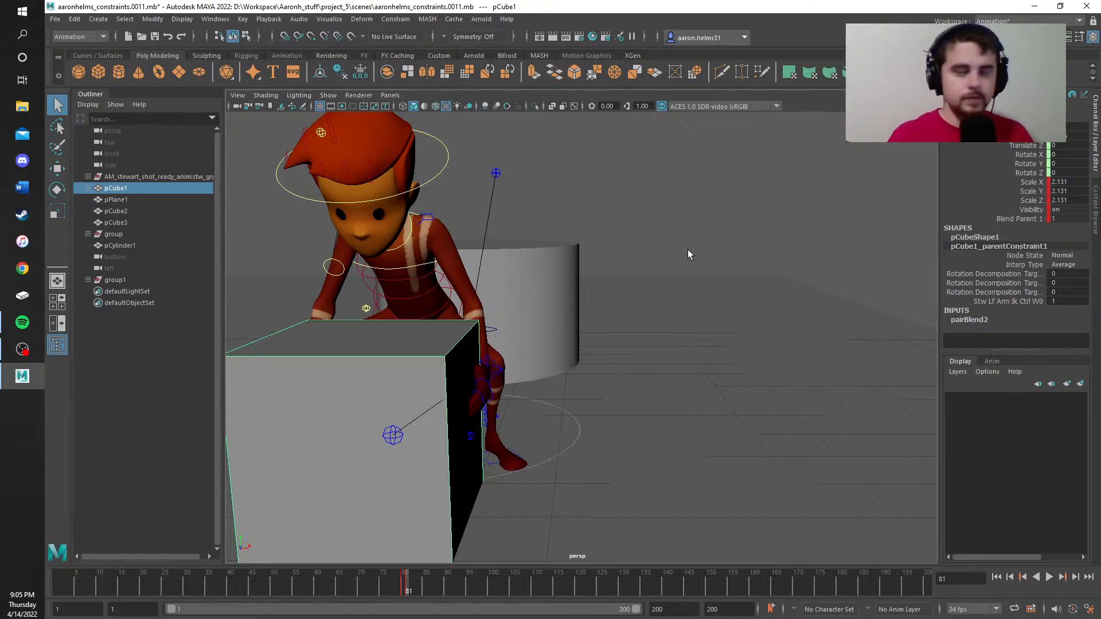
pyautogui.keyDown('alt'); pyautogui.moveTo(619, 205); pyautogui.dragTo(780, 202); pyautogui.keyUp('alt')
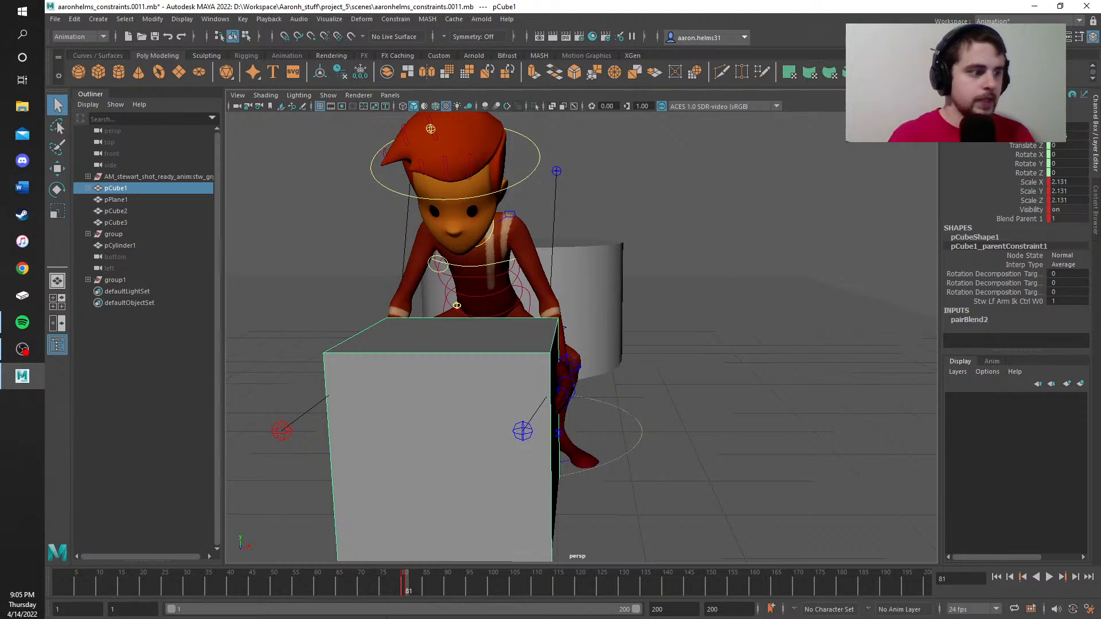
# Step: Return to frame 80 and set the box's Blend Parent 1 value to 0
pyautogui.hotkey('alt', 'v')
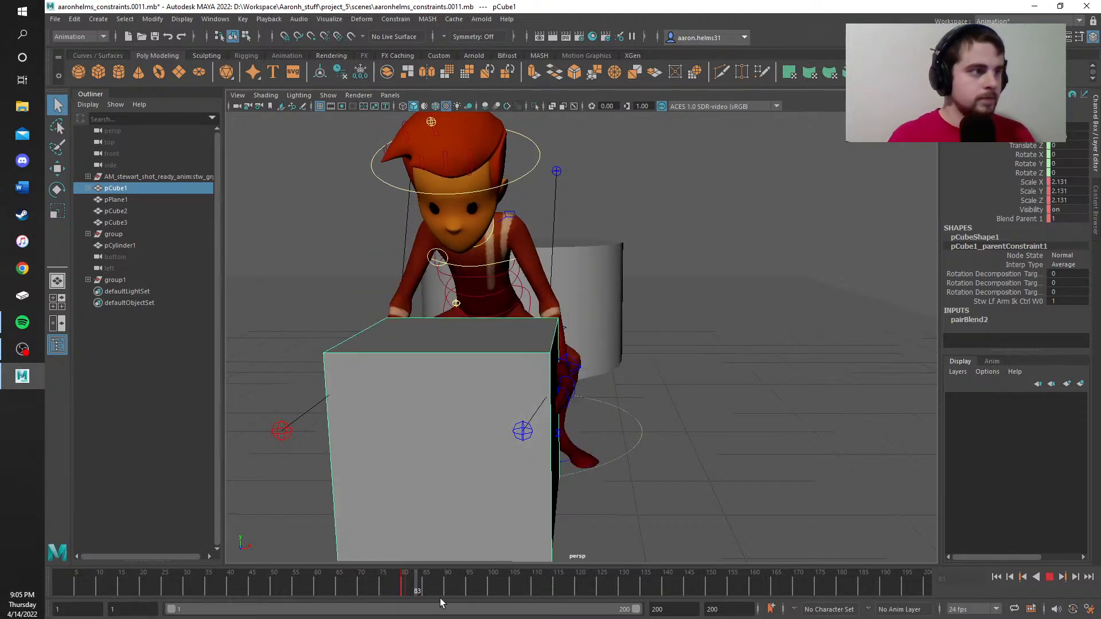
pyautogui.click(401, 594)
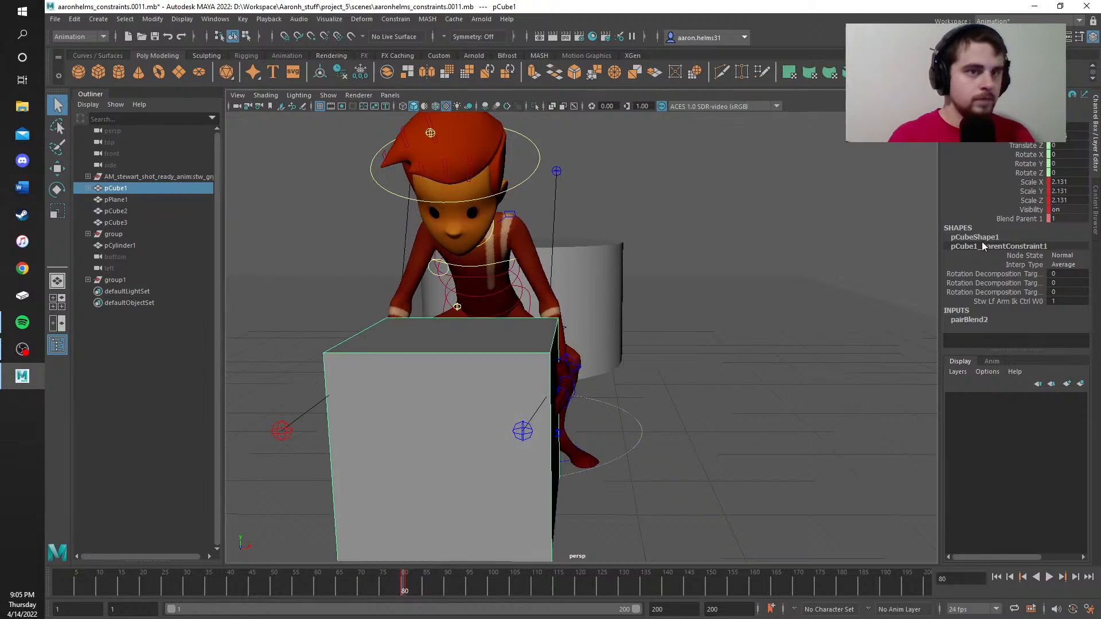
pyautogui.doubleClick(1064, 218)
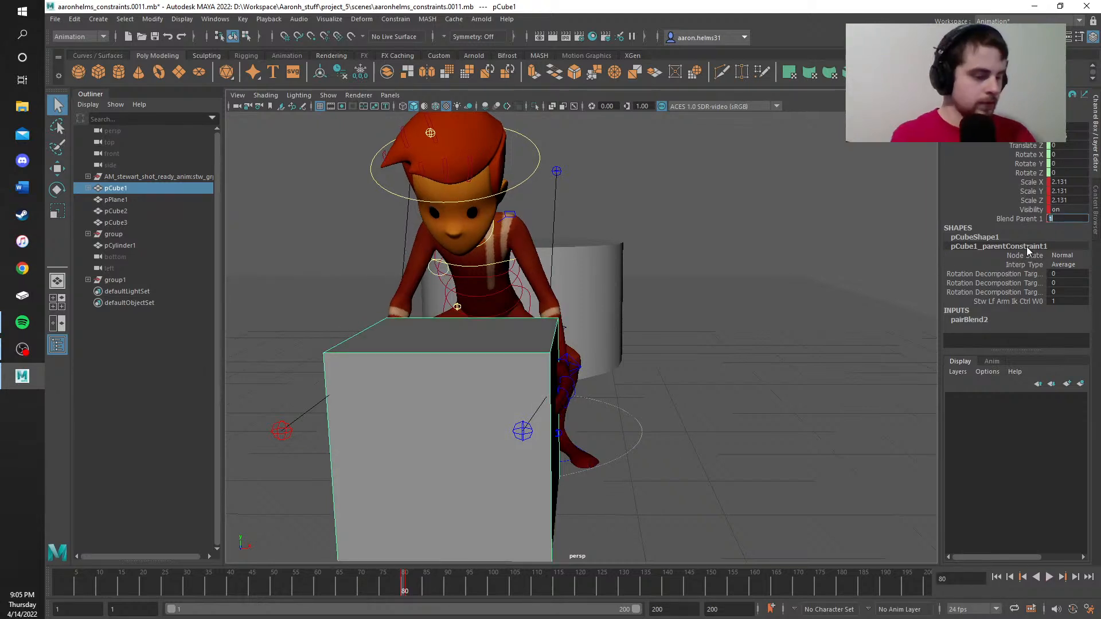
pyautogui.write('0')
pyautogui.press('Return')
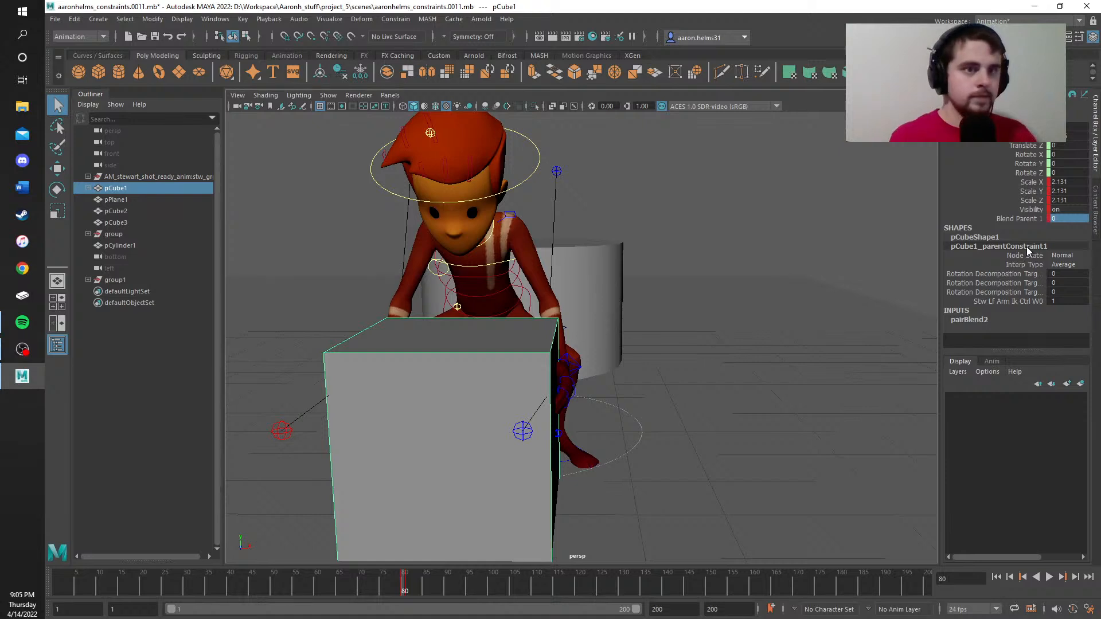
# Step: Play and scrub the animation around the constraint frames, and deselect everything to check the character's motion against the box back to frame 64
pyautogui.hotkey('alt', 'v')
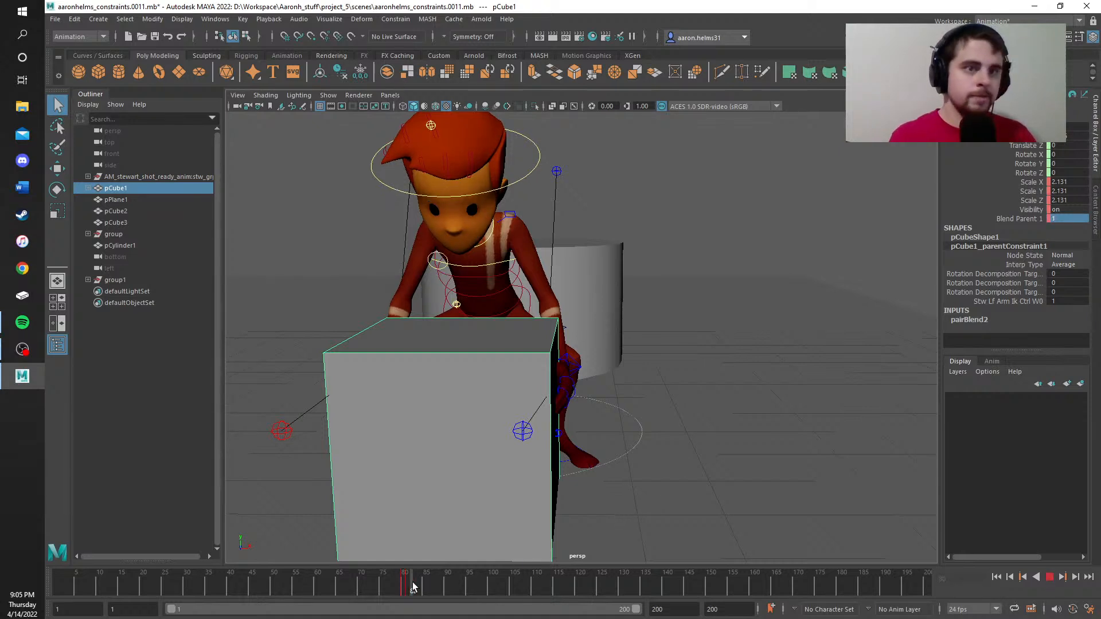
pyautogui.doubleClick(411, 588)
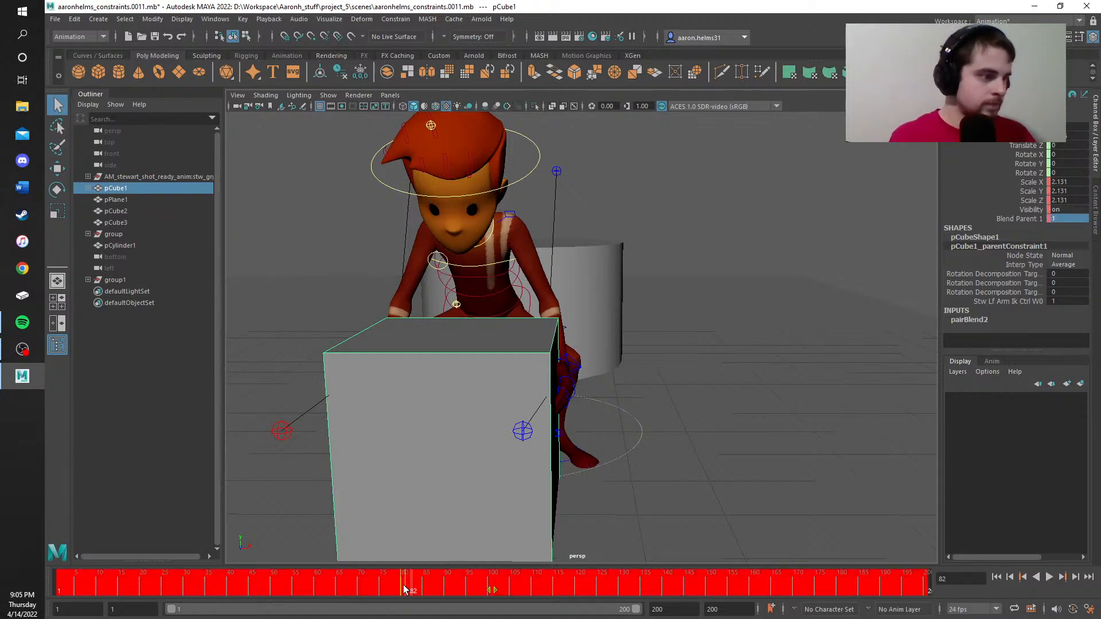
pyautogui.click(411, 587)
pyautogui.doubleClick(410, 588)
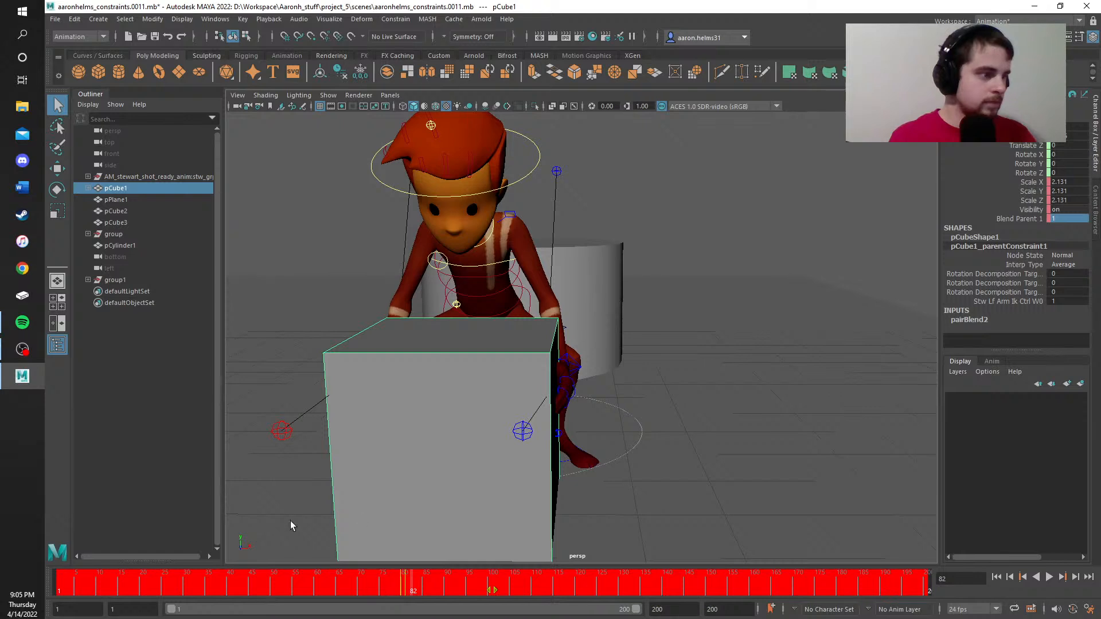
pyautogui.click(325, 534)
pyautogui.doubleClick(413, 591)
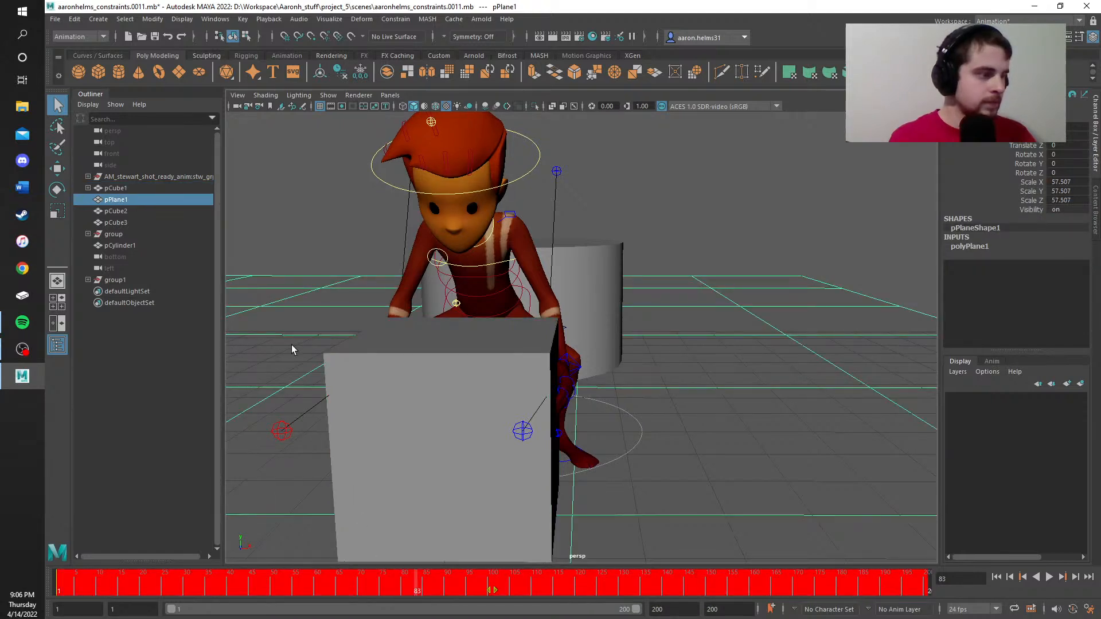
pyautogui.click(308, 212)
pyautogui.moveTo(402, 579); pyautogui.dragTo(331, 586)
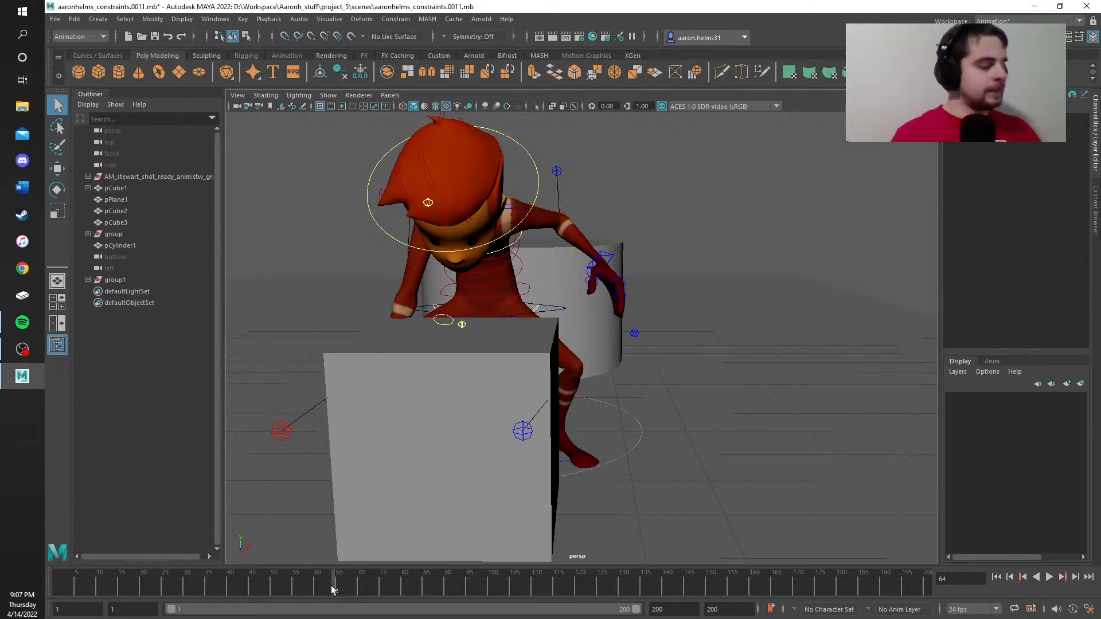
# Step: Scrub the animation to frame 70 and select the right arm IK control beside the box
pyautogui.moveTo(193, 580)
pyautogui.mouseDown()
pyautogui.moveTo(428, 589)
pyautogui.moveTo(279, 616)
pyautogui.moveTo(416, 592)
pyautogui.moveTo(298, 611)
pyautogui.moveTo(361, 606)
pyautogui.mouseUp()
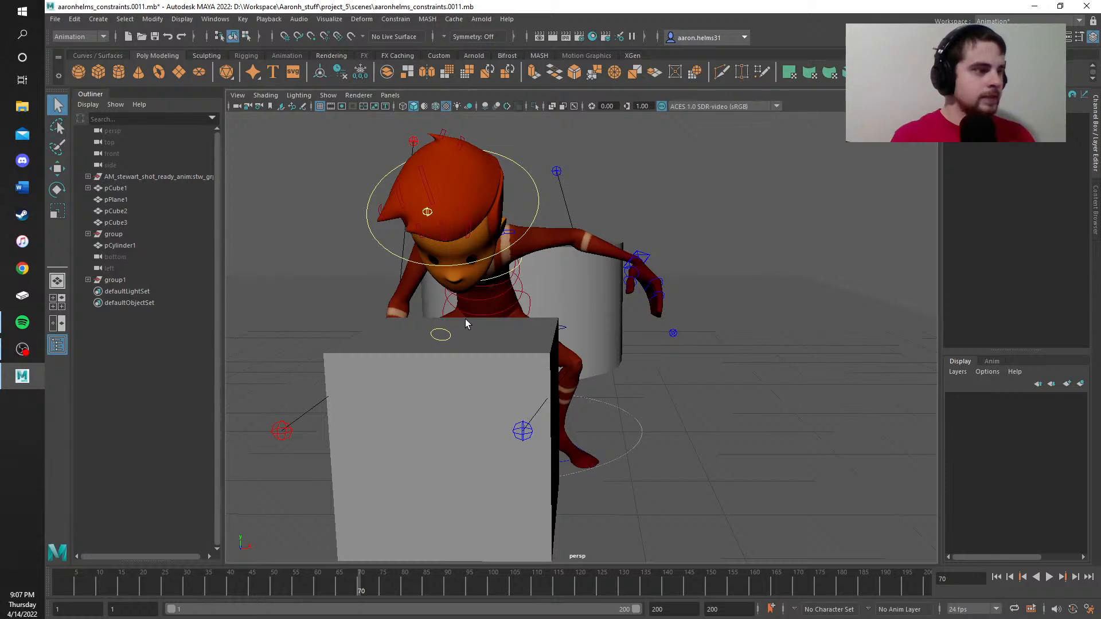
pyautogui.keyDown('alt'); pyautogui.moveTo(293, 259); pyautogui.dragTo(300, 259, button='middle'); pyautogui.keyUp('alt')
pyautogui.keyDown('alt'); pyautogui.moveTo(457, 265); pyautogui.dragTo(713, 298); pyautogui.keyUp('alt')
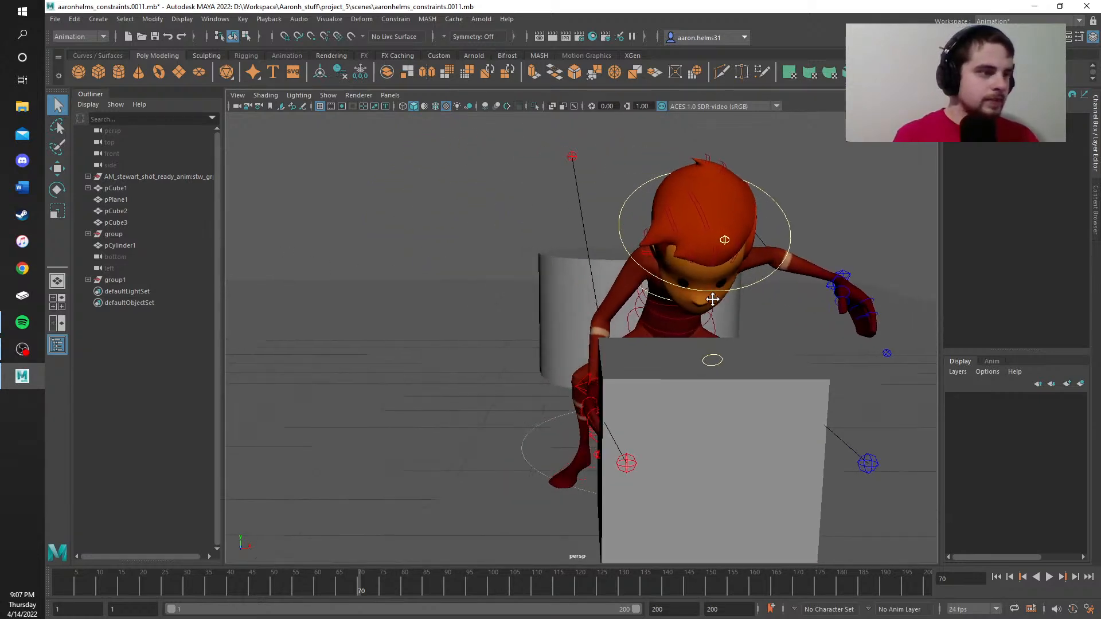
pyautogui.click(586, 383)
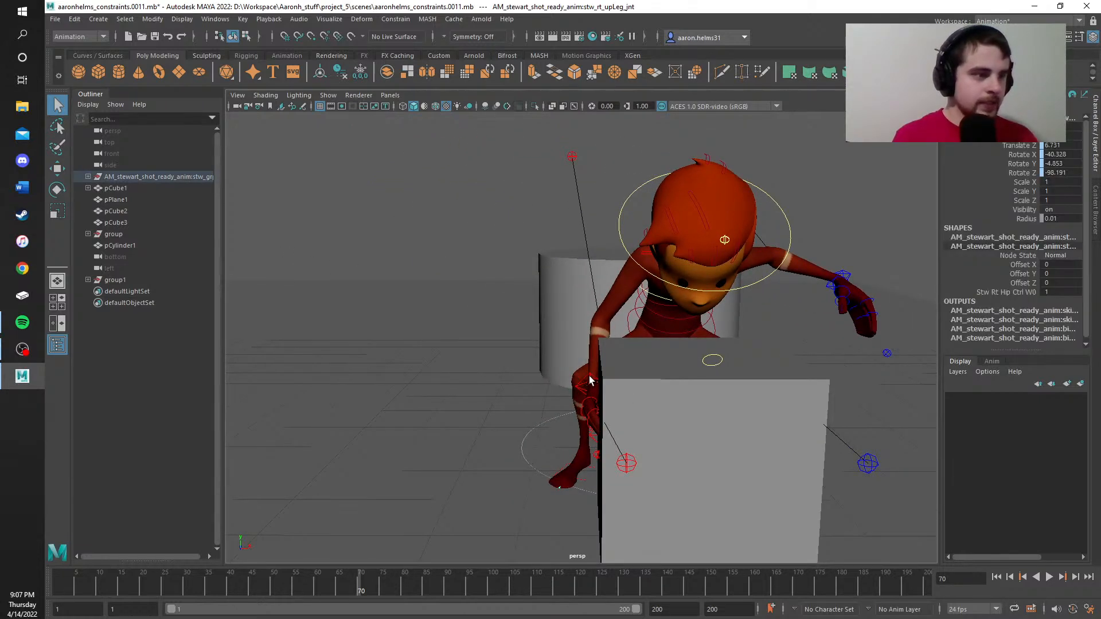
pyautogui.click(592, 378)
pyautogui.click(594, 383)
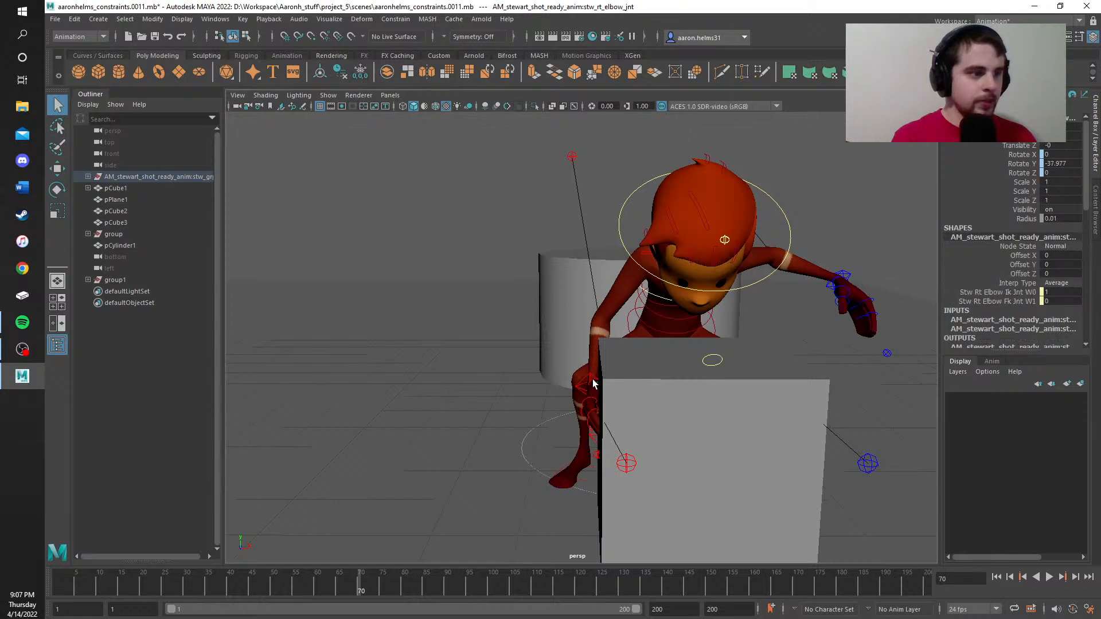
pyautogui.keyDown('alt'); pyautogui.moveTo(438, 253); pyautogui.dragTo(372, 305); pyautogui.keyUp('alt')
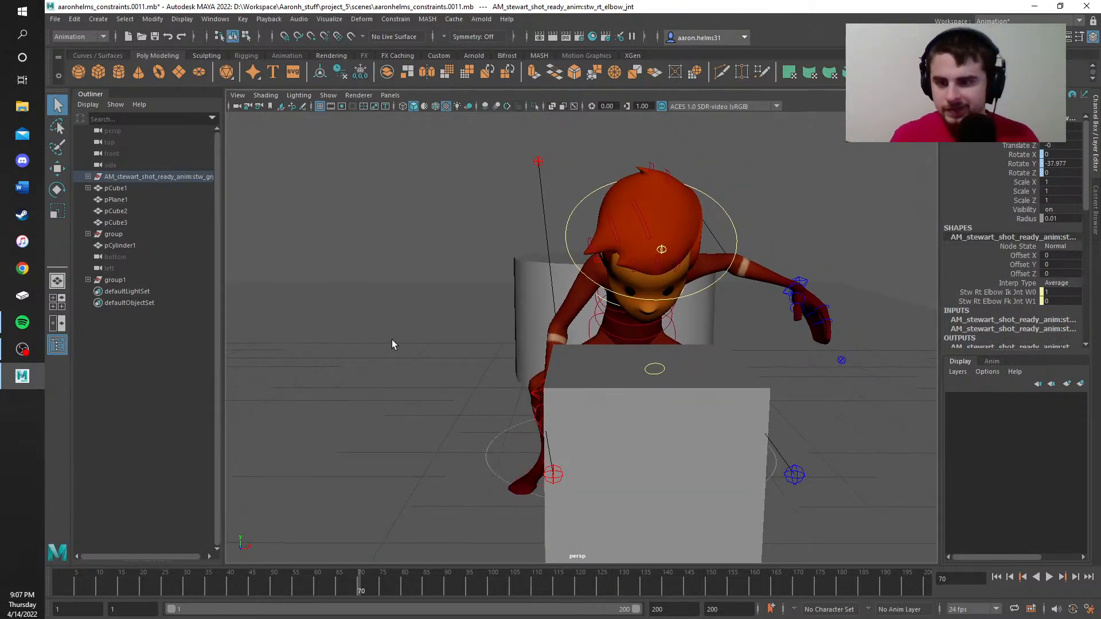
pyautogui.press('alt')
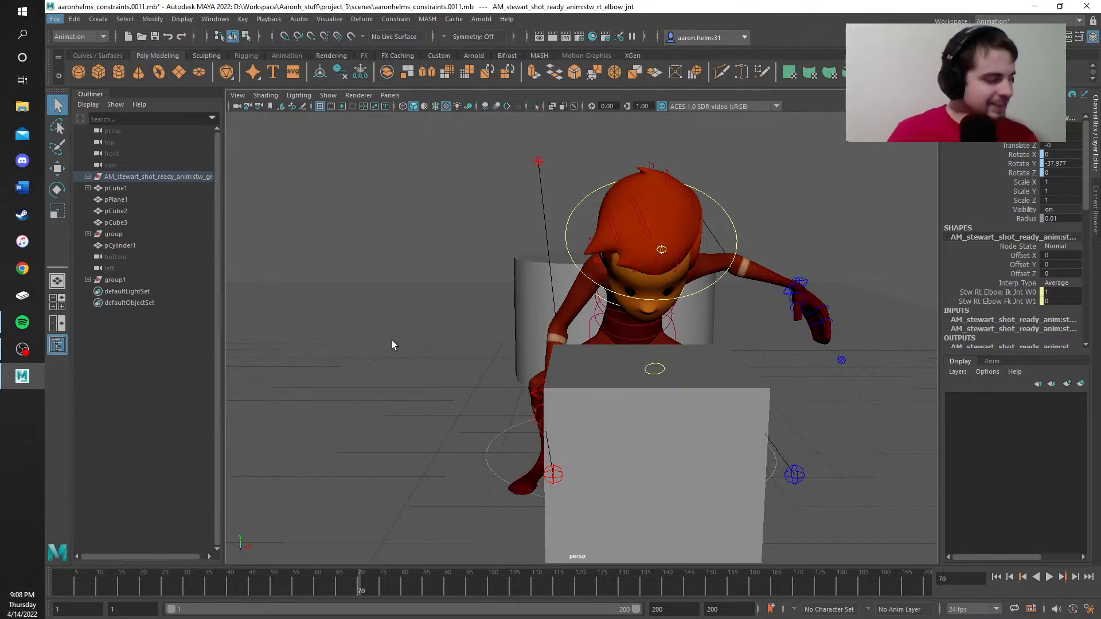
pyautogui.keyDown('alt'); pyautogui.moveTo(415, 227); pyautogui.dragTo(446, 243, button='middle'); pyautogui.keyUp('alt')
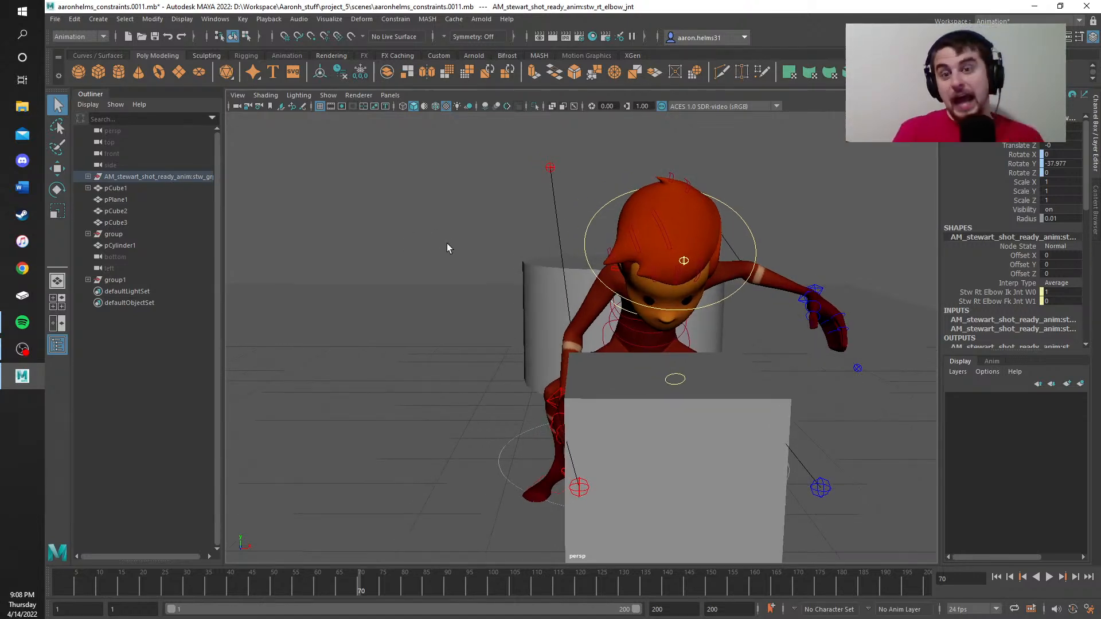
pyautogui.scroll(3, 447, 243)
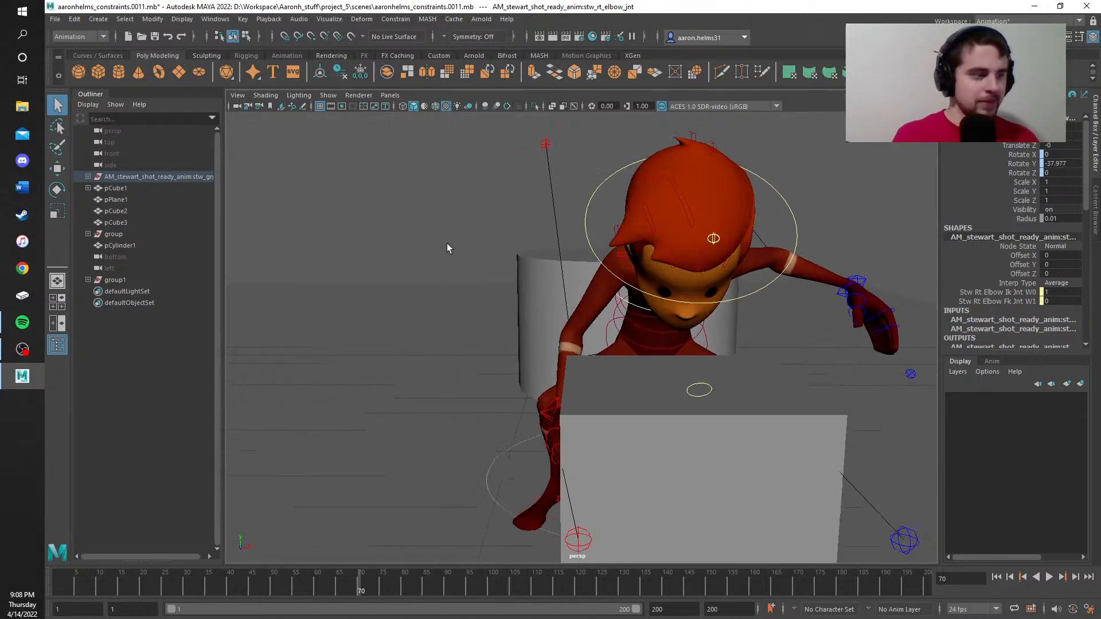
pyautogui.keyDown('alt'); pyautogui.moveTo(438, 284); pyautogui.dragTo(525, 303); pyautogui.keyUp('alt')
pyautogui.keyDown('alt'); pyautogui.moveTo(524, 303); pyautogui.dragTo(781, 282, button='middle'); pyautogui.keyUp('alt')
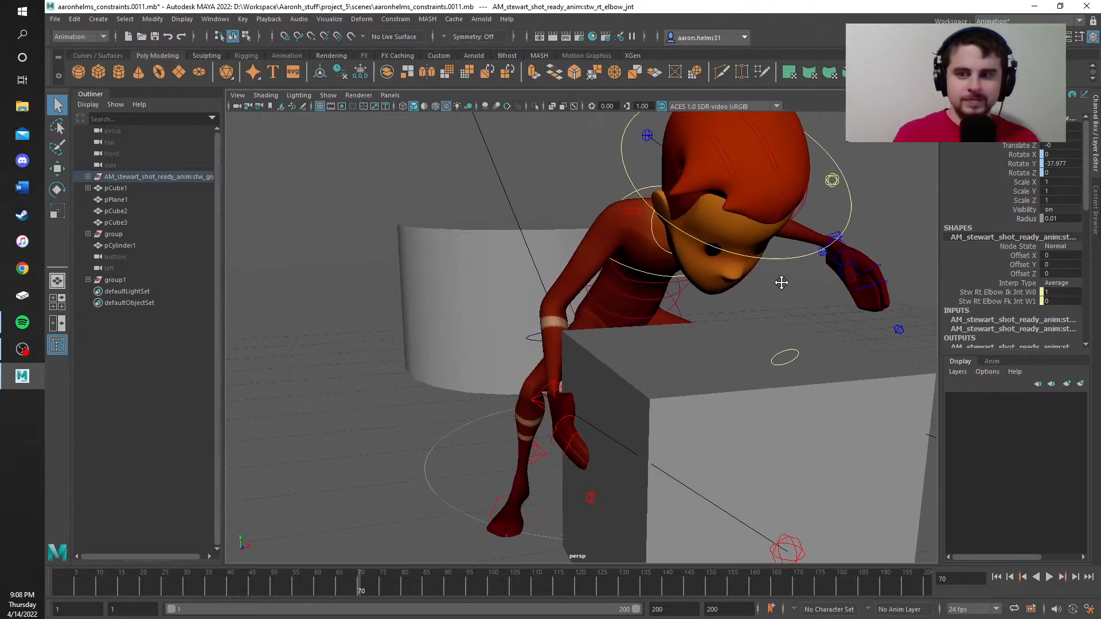
pyautogui.click(556, 392)
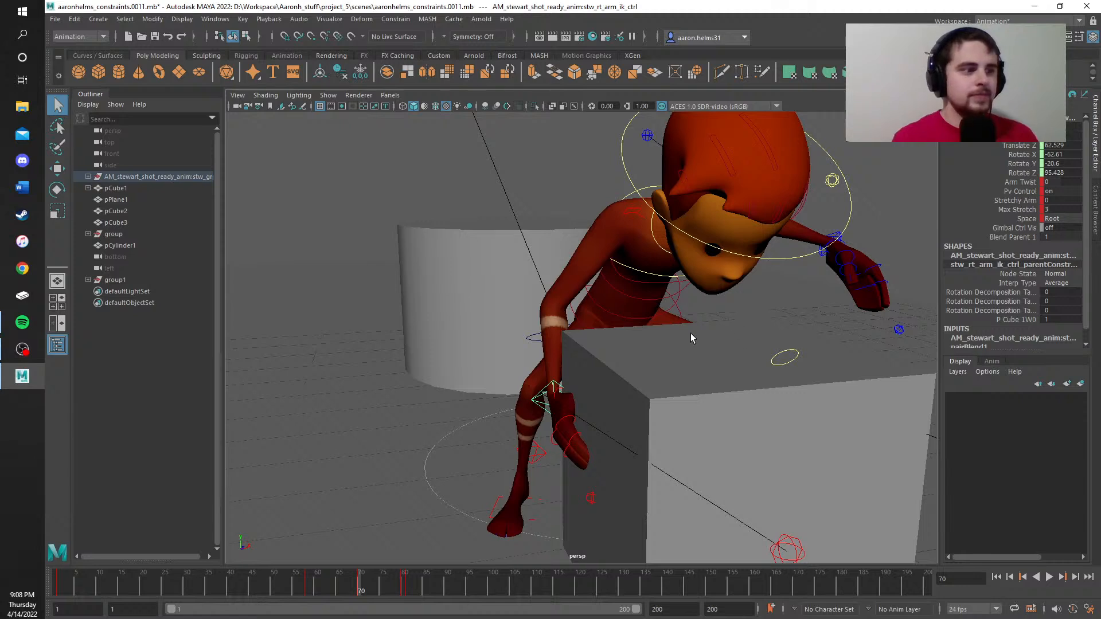
# Step: Set the right arm IK control's Blend Parent 1 value to 0 at frame 1
pyautogui.moveTo(361, 581); pyautogui.dragTo(48, 597)
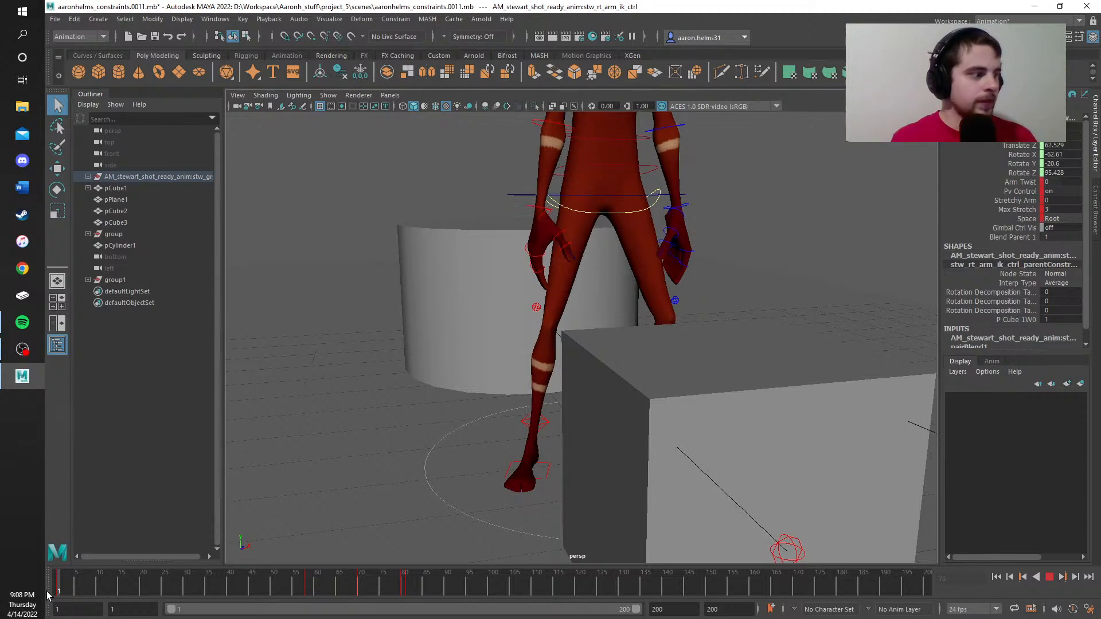
pyautogui.doubleClick(1056, 237)
pyautogui.press('BackSpace')
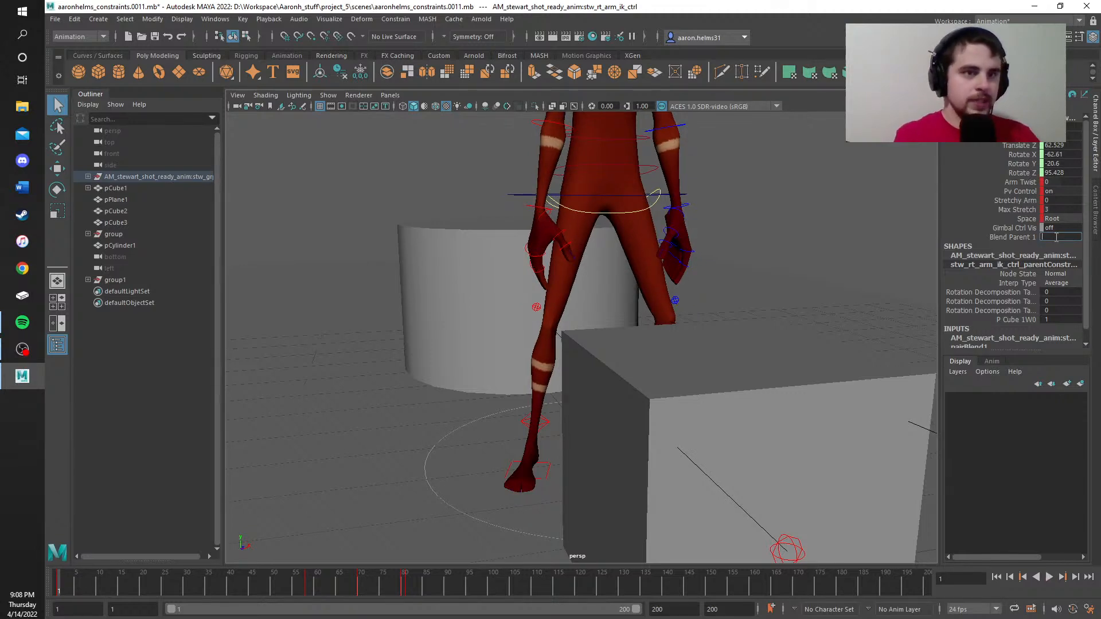
pyautogui.write('0')
pyautogui.press('Return')
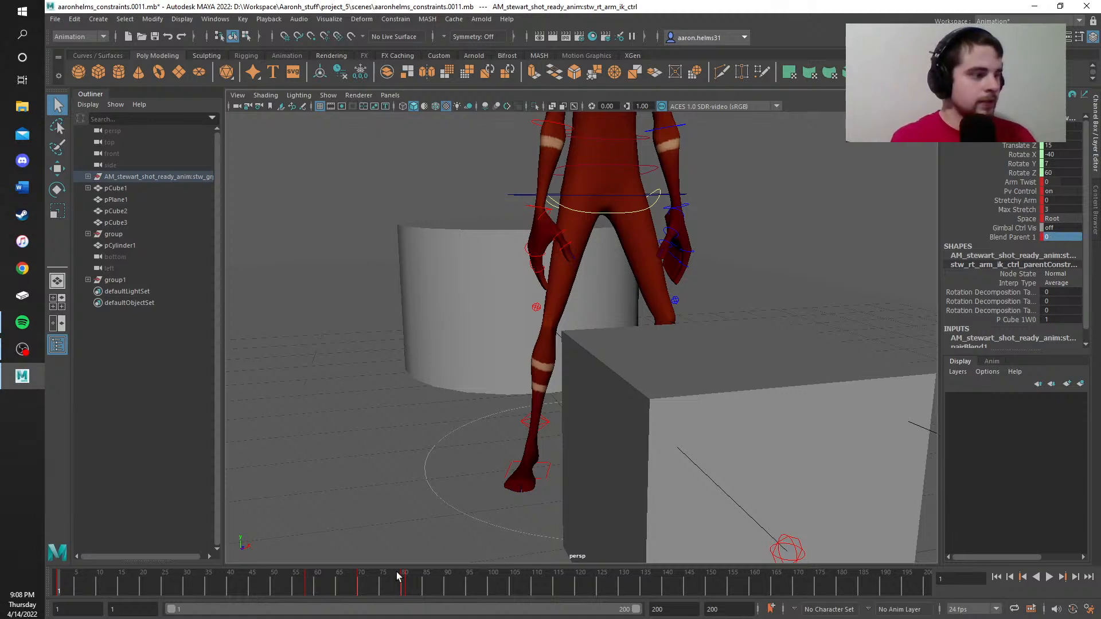
# Step: Set the right arm IK control's Blend Parent 1 value to 1 at frame 81
pyautogui.click(400, 576)
pyautogui.moveTo(400, 575); pyautogui.dragTo(408, 575)
pyautogui.doubleClick(1061, 238)
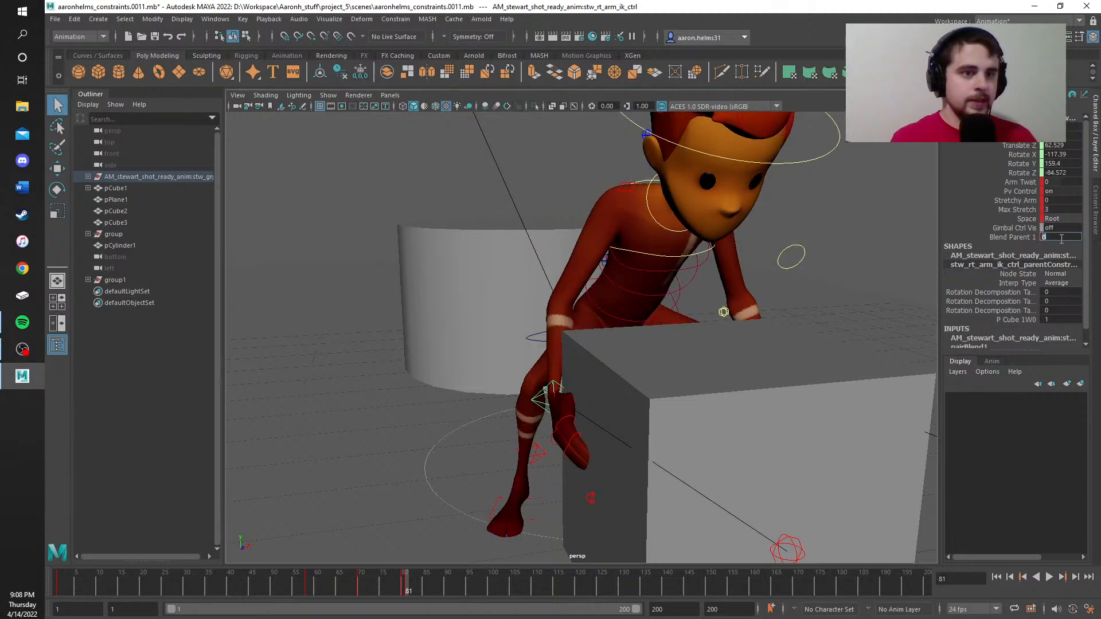
pyautogui.write('1')
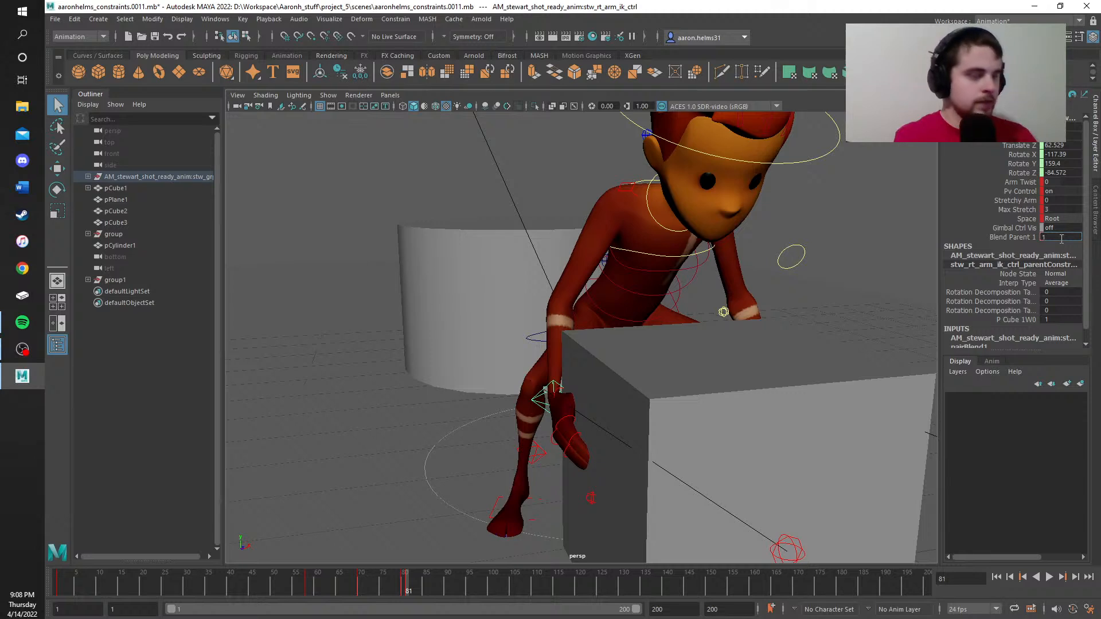
pyautogui.press('Return')
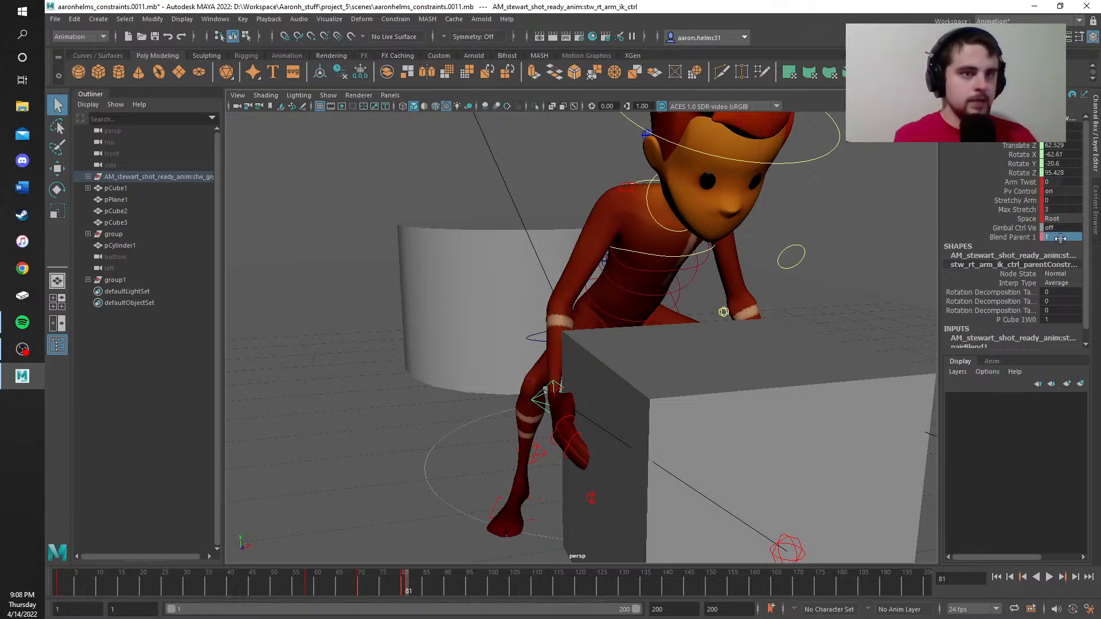
# Step: Return to frame 80 and set the right arm IK control's Blend Parent 1 value to 0
pyautogui.click(404, 590)
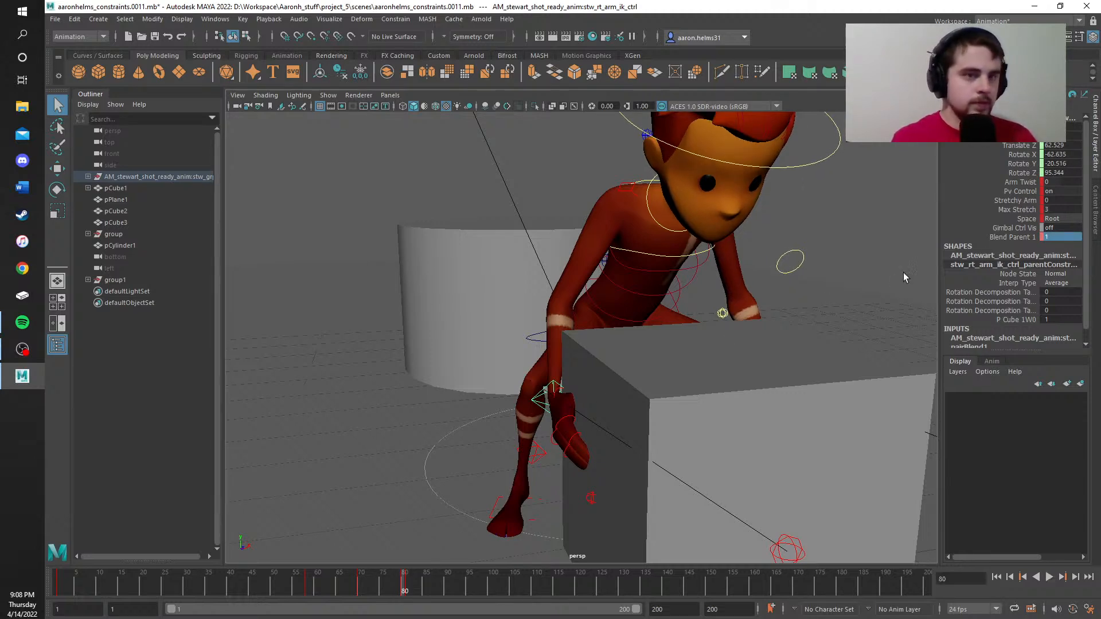
pyautogui.doubleClick(1071, 237)
pyautogui.write('0')
pyautogui.press('Return')
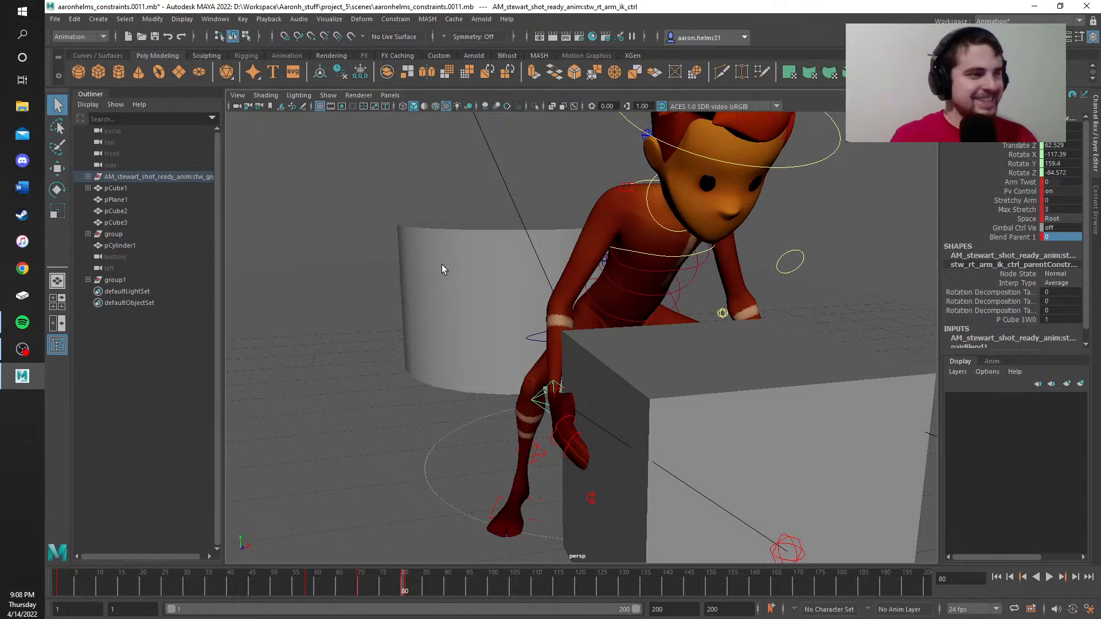
# Step: Examine the right hand's placement against the box at frame 80 from the side and front
pyautogui.keyDown('alt'); pyautogui.moveTo(442, 263); pyautogui.dragTo(460, 280, button='middle'); pyautogui.keyUp('alt')
pyautogui.moveTo(395, 591)
pyautogui.mouseDown()
pyautogui.moveTo(266, 587)
pyautogui.moveTo(433, 589)
pyautogui.moveTo(404, 591)
pyautogui.mouseUp()
pyautogui.keyDown('alt'); pyautogui.moveTo(459, 390); pyautogui.dragTo(499, 439, button='middle'); pyautogui.keyUp('alt')
pyautogui.scroll(-3, 499, 439)
pyautogui.scroll(3, 498, 440)
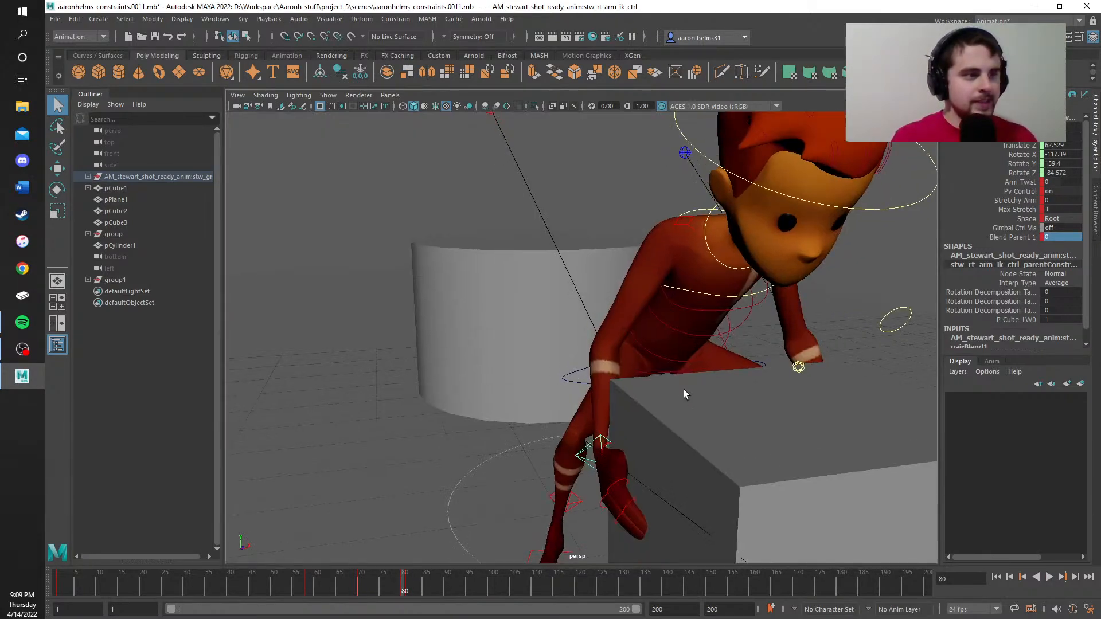
pyautogui.keyDown('alt'); pyautogui.moveTo(684, 390); pyautogui.dragTo(298, 252, button='middle'); pyautogui.keyUp('alt')
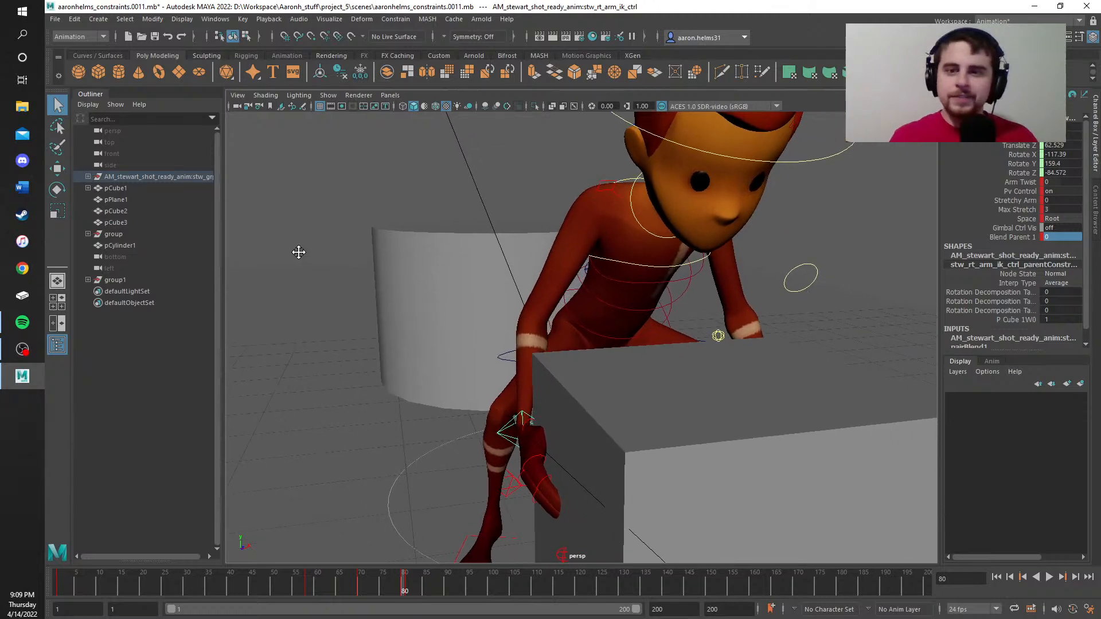
pyautogui.keyDown('alt'); pyautogui.moveTo(456, 303); pyautogui.dragTo(295, 284, button='middle'); pyautogui.keyUp('alt')
pyautogui.keyDown('alt'); pyautogui.moveTo(541, 329); pyautogui.dragTo(504, 318, button='middle'); pyautogui.keyUp('alt')
pyautogui.keyDown('alt'); pyautogui.moveTo(693, 397); pyautogui.dragTo(614, 339); pyautogui.keyUp('alt')
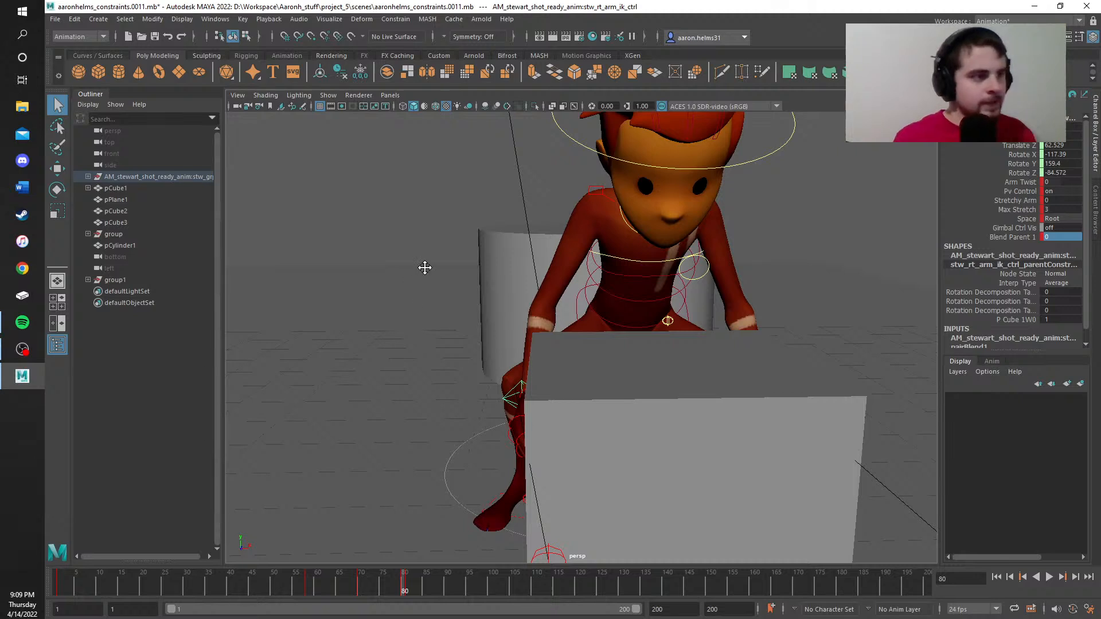
pyautogui.keyDown('alt'); pyautogui.moveTo(424, 267); pyautogui.dragTo(418, 252); pyautogui.keyUp('alt')
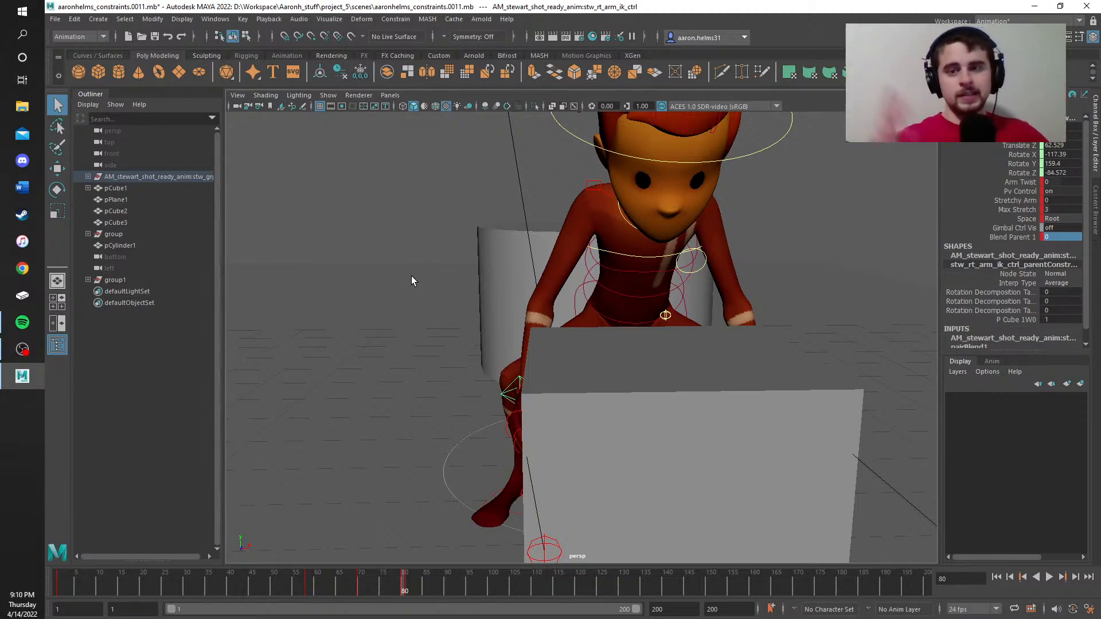
pyautogui.keyDown('alt'); pyautogui.moveTo(443, 236); pyautogui.dragTo(413, 214, button='middle'); pyautogui.keyUp('alt')
pyautogui.keyDown('alt'); pyautogui.moveTo(412, 245); pyautogui.dragTo(404, 251); pyautogui.keyUp('alt')
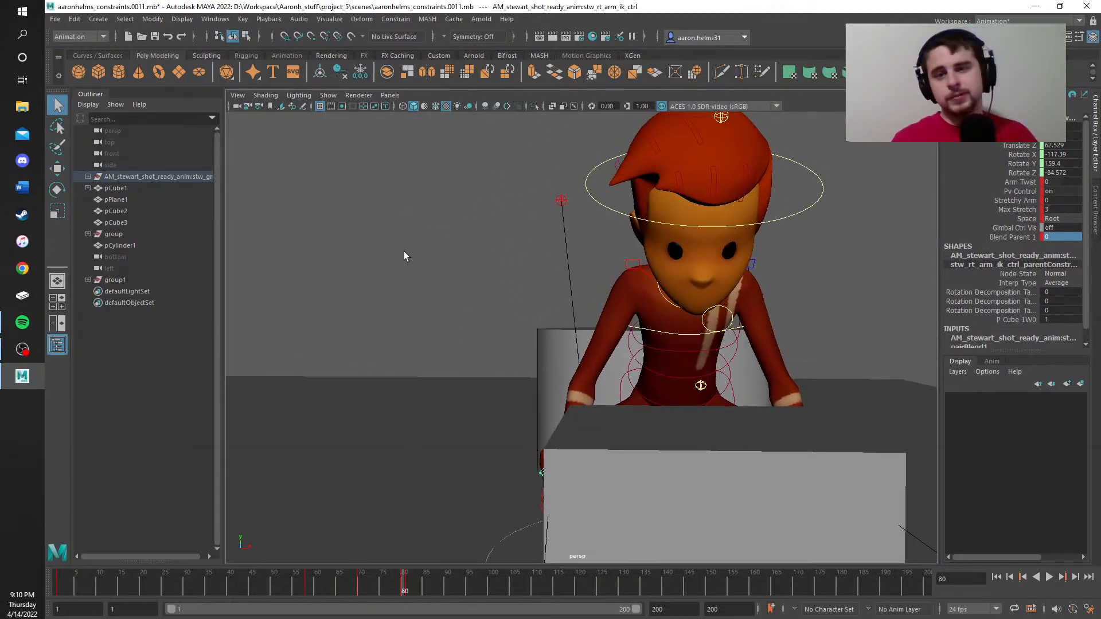
pyautogui.keyDown('alt'); pyautogui.moveTo(430, 298); pyautogui.dragTo(336, 212, button='middle'); pyautogui.keyUp('alt')
pyautogui.keyDown('alt'); pyautogui.moveTo(429, 322); pyautogui.dragTo(370, 269, button='middle'); pyautogui.keyUp('alt')
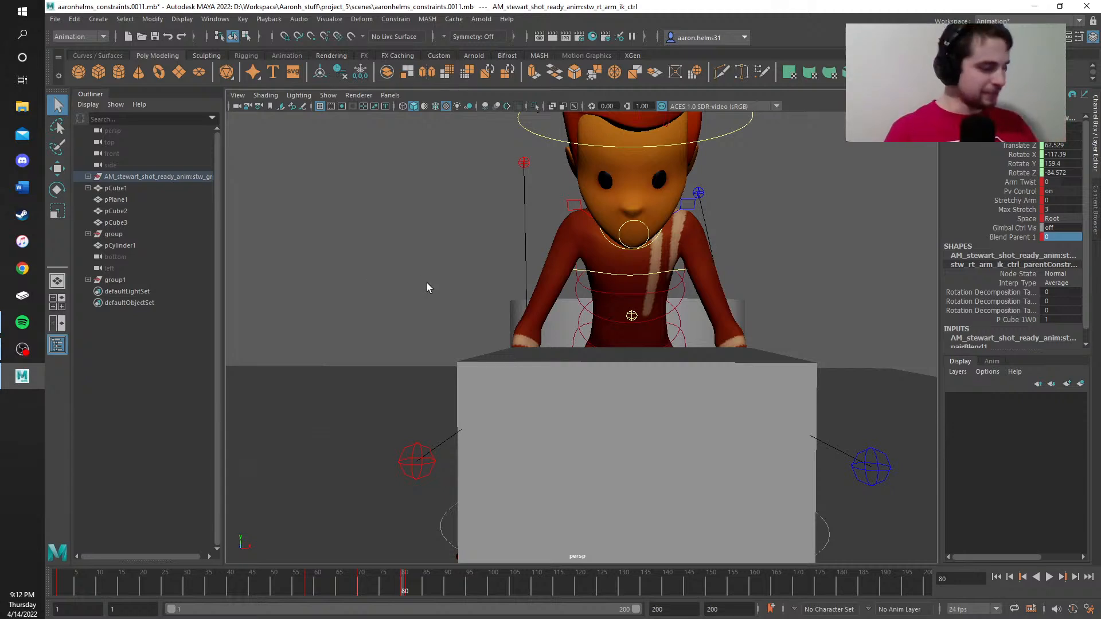
pyautogui.keyDown('alt'); pyautogui.moveTo(454, 311); pyautogui.dragTo(502, 257); pyautogui.keyUp('alt')
pyautogui.keyDown('alt'); pyautogui.moveTo(503, 256); pyautogui.dragTo(580, 307, button='middle'); pyautogui.keyUp('alt')
pyautogui.keyDown('alt'); pyautogui.moveTo(827, 402); pyautogui.dragTo(360, 363); pyautogui.keyUp('alt')
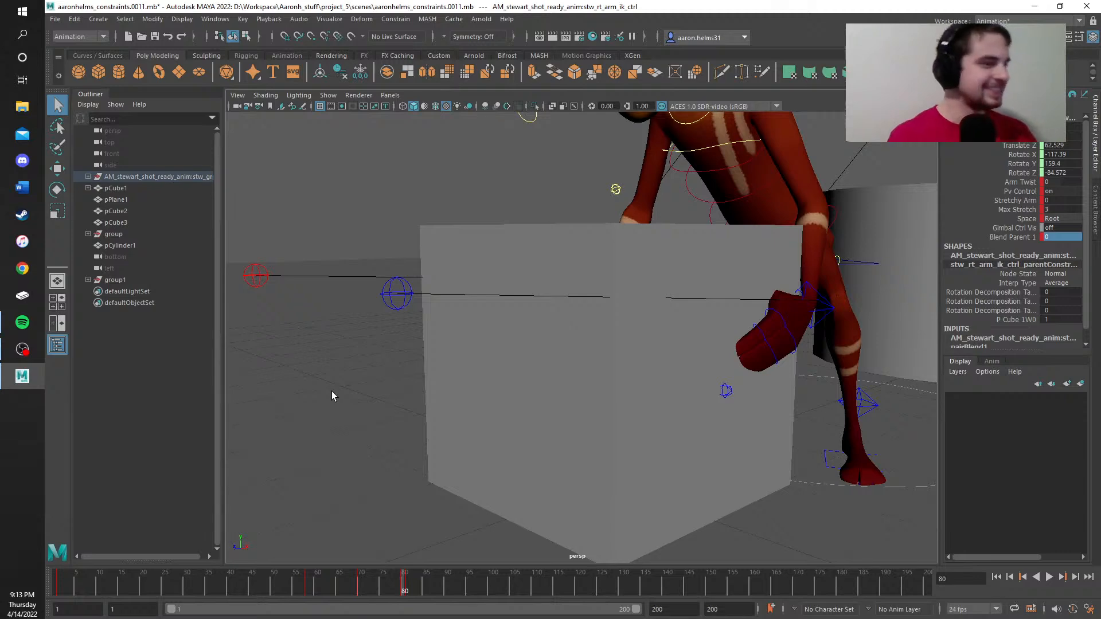
pyautogui.keyDown('alt'); pyautogui.moveTo(332, 394); pyautogui.dragTo(270, 393, button='middle'); pyautogui.keyUp('alt')
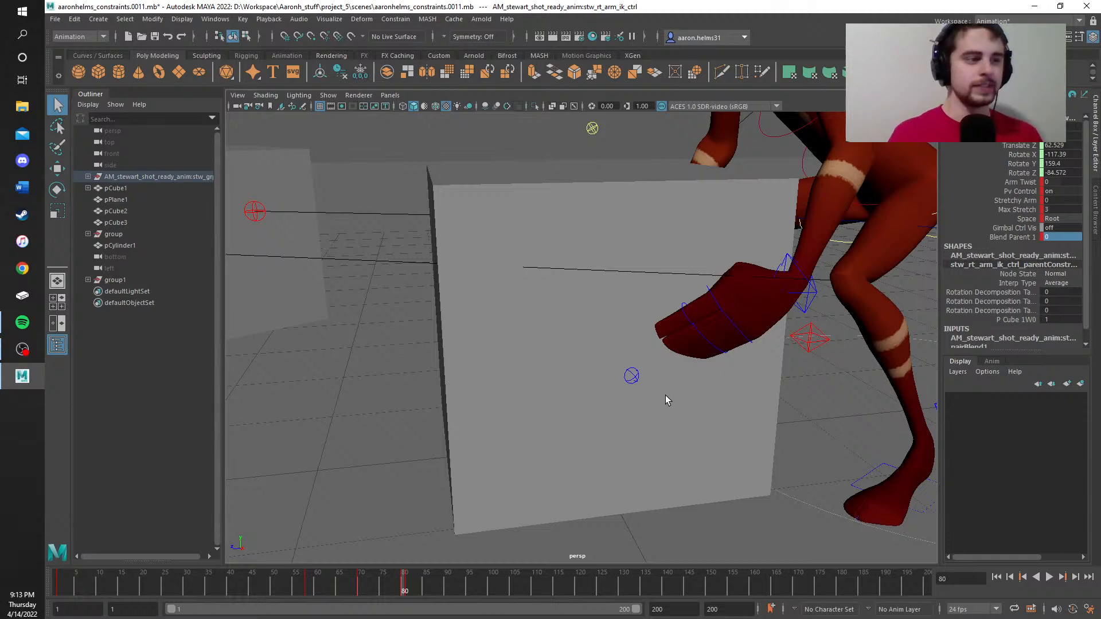
pyautogui.keyDown('alt'); pyautogui.moveTo(665, 395); pyautogui.dragTo(644, 379); pyautogui.keyUp('alt')
pyautogui.keyDown('alt'); pyautogui.moveTo(644, 378); pyautogui.dragTo(690, 388, button='right'); pyautogui.keyUp('alt')
pyautogui.keyDown('alt'); pyautogui.moveTo(690, 388); pyautogui.dragTo(586, 411, button='middle'); pyautogui.keyUp('alt')
pyautogui.scroll(-5, 586, 263)
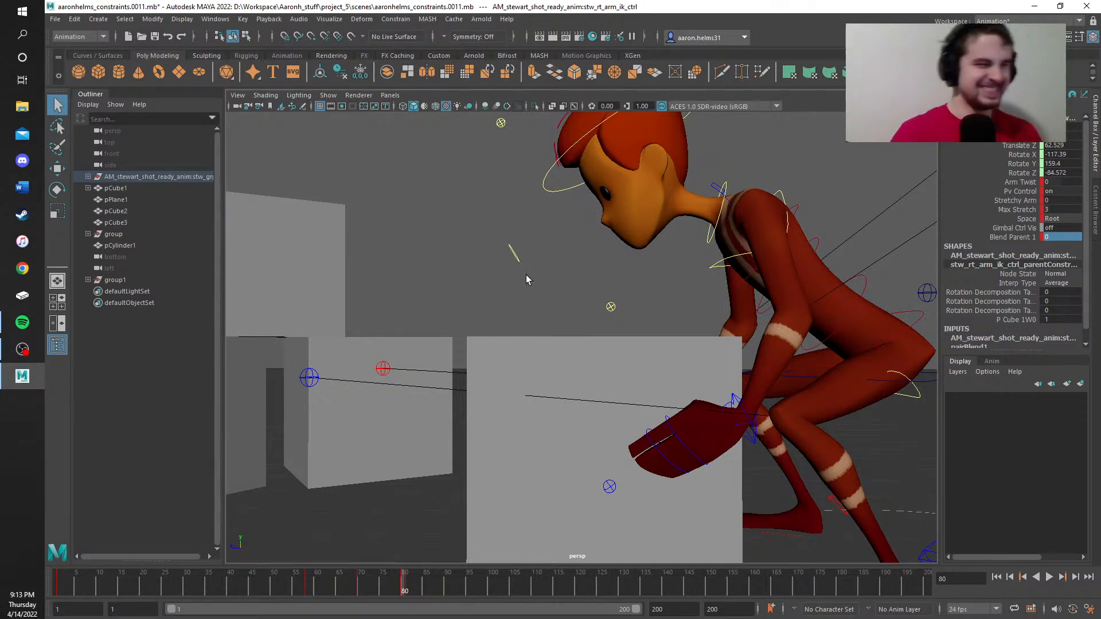
pyautogui.keyDown('alt'); pyautogui.moveTo(523, 277); pyautogui.dragTo(575, 196, button='middle'); pyautogui.keyUp('alt')
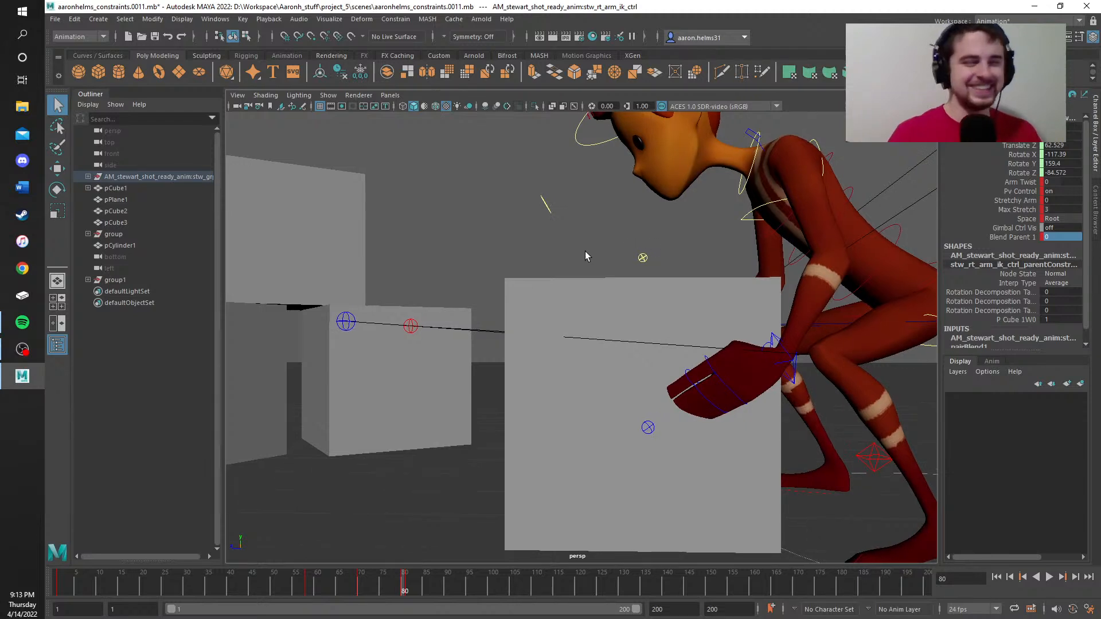
pyautogui.scroll(3, 600, 307)
pyautogui.keyDown('alt'); pyautogui.moveTo(600, 307); pyautogui.dragTo(445, 315, button='middle'); pyautogui.keyUp('alt')
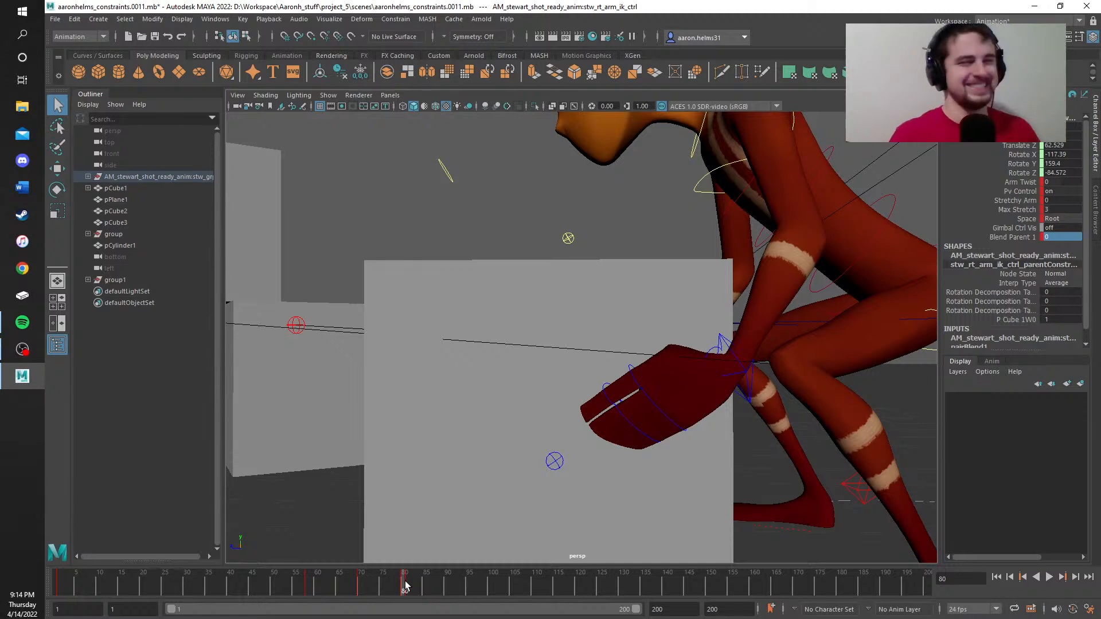
pyautogui.keyDown('alt'); pyautogui.moveTo(512, 250); pyautogui.dragTo(602, 233, button='middle'); pyautogui.keyUp('alt')
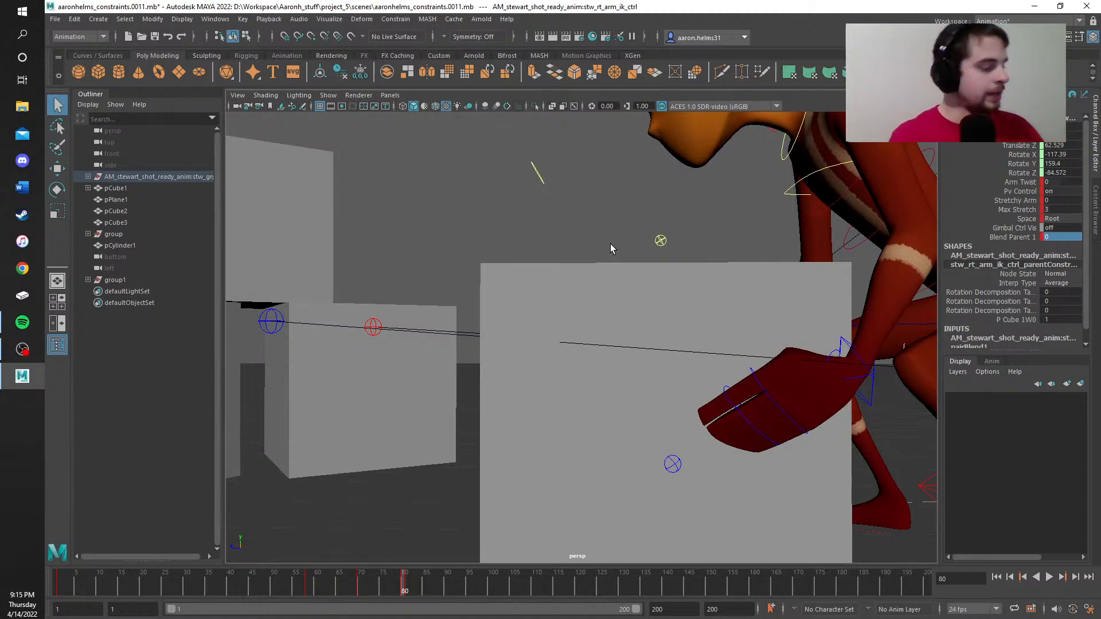
pyautogui.keyDown('alt'); pyautogui.moveTo(565, 225); pyautogui.dragTo(474, 213, button='middle'); pyautogui.keyUp('alt')
# Step: Play and scrub the animation to frame 113 and examine the left hand's hold on the box from the side
pyautogui.hotkey('alt', 'v')
pyautogui.moveTo(463, 591); pyautogui.dragTo(547, 586)
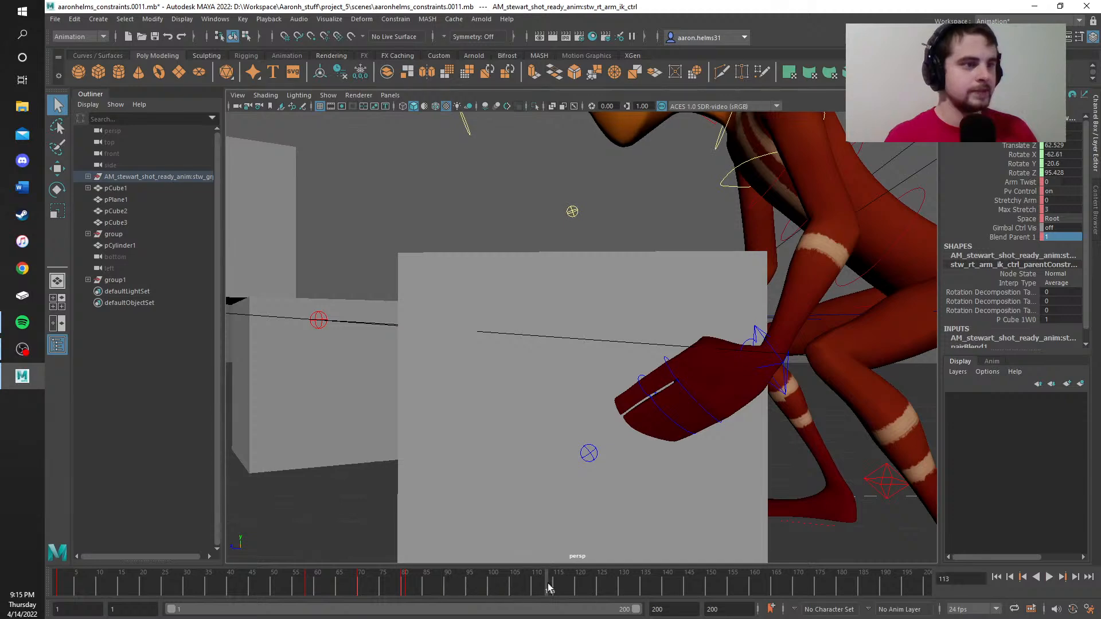
pyautogui.scroll(-5, 556, 403)
pyautogui.keyDown('alt'); pyautogui.moveTo(556, 404); pyautogui.dragTo(670, 300, button='middle'); pyautogui.keyUp('alt')
pyautogui.scroll(3, 478, 470)
pyautogui.scroll(3, 479, 474)
pyautogui.scroll(-3, 648, 288)
pyautogui.moveTo(669, 299)
pyautogui.keyDown('alt'); pyautogui.mouseDown()
pyautogui.moveTo(683, 297)
pyautogui.moveTo(654, 300)
pyautogui.mouseUp(); pyautogui.keyUp('alt')
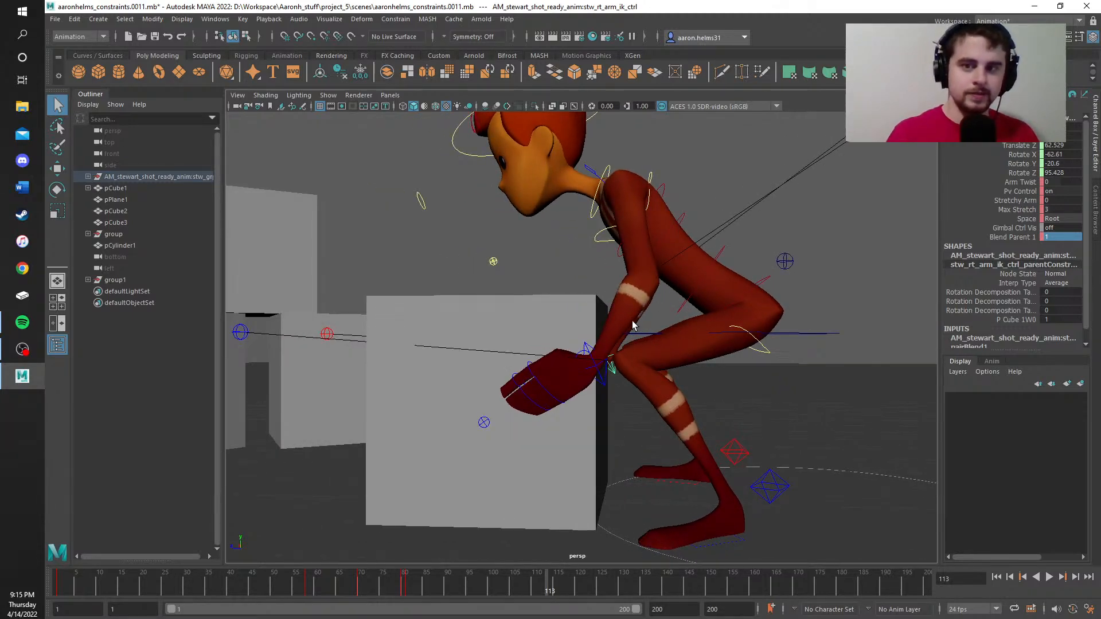
pyautogui.keyDown('alt'); pyautogui.moveTo(561, 284); pyautogui.dragTo(629, 292, button='middle'); pyautogui.keyUp('alt')
pyautogui.scroll(2, 630, 292)
pyautogui.keyDown('alt'); pyautogui.moveTo(630, 291); pyautogui.dragTo(622, 286); pyautogui.keyUp('alt')
pyautogui.keyDown('alt'); pyautogui.moveTo(622, 285); pyautogui.dragTo(607, 229, button='middle'); pyautogui.keyUp('alt')
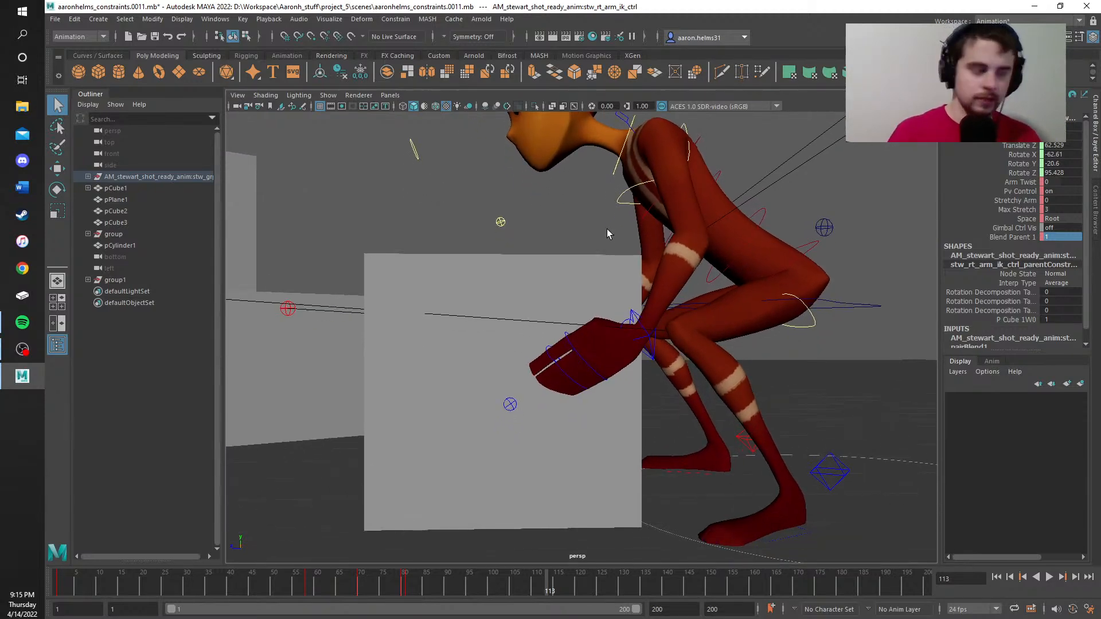
pyautogui.scroll(2, 594, 246)
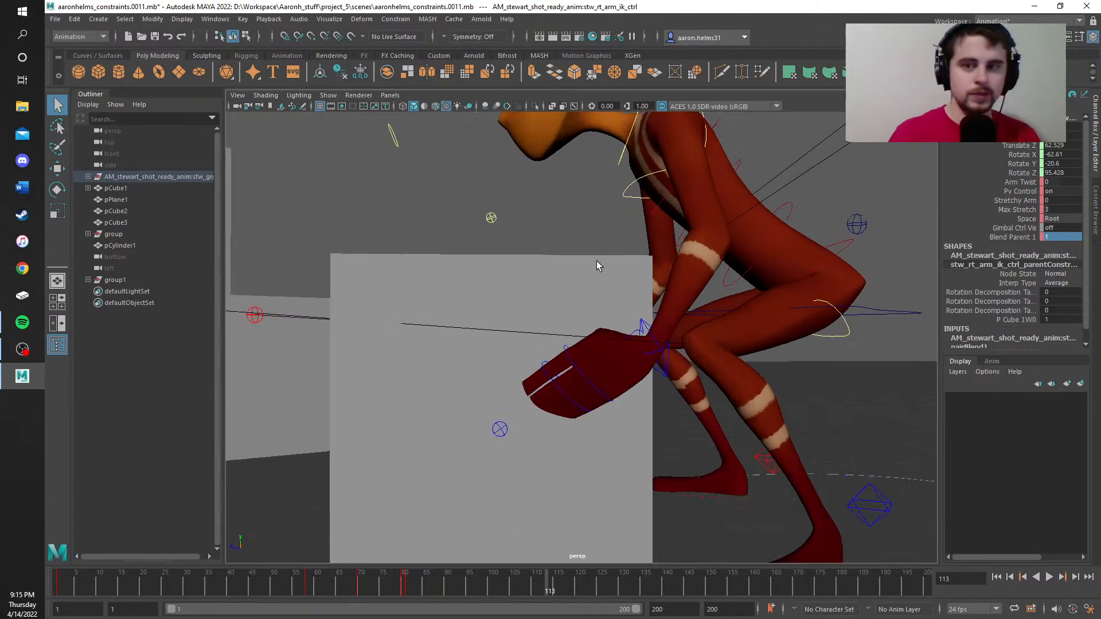
pyautogui.keyDown('alt'); pyautogui.moveTo(597, 260); pyautogui.dragTo(585, 239, button='middle'); pyautogui.keyUp('alt')
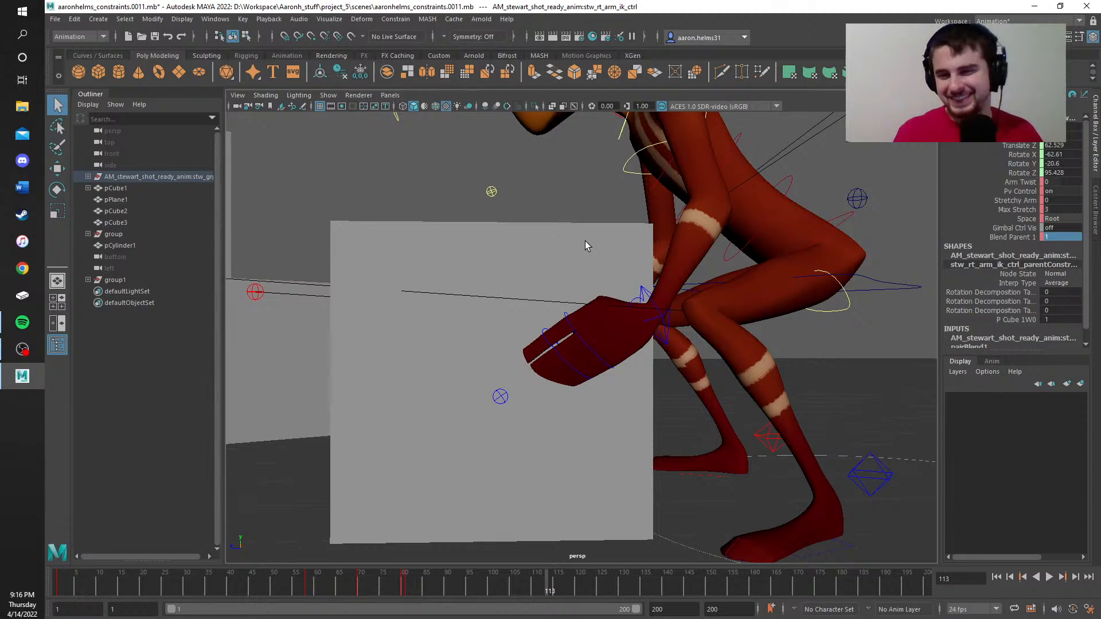
# Step: Review the box grip around frame 81, advance to frame 110 and set a key on pCube1
pyautogui.keyDown('alt'); pyautogui.moveTo(585, 241); pyautogui.dragTo(514, 258); pyautogui.keyUp('alt')
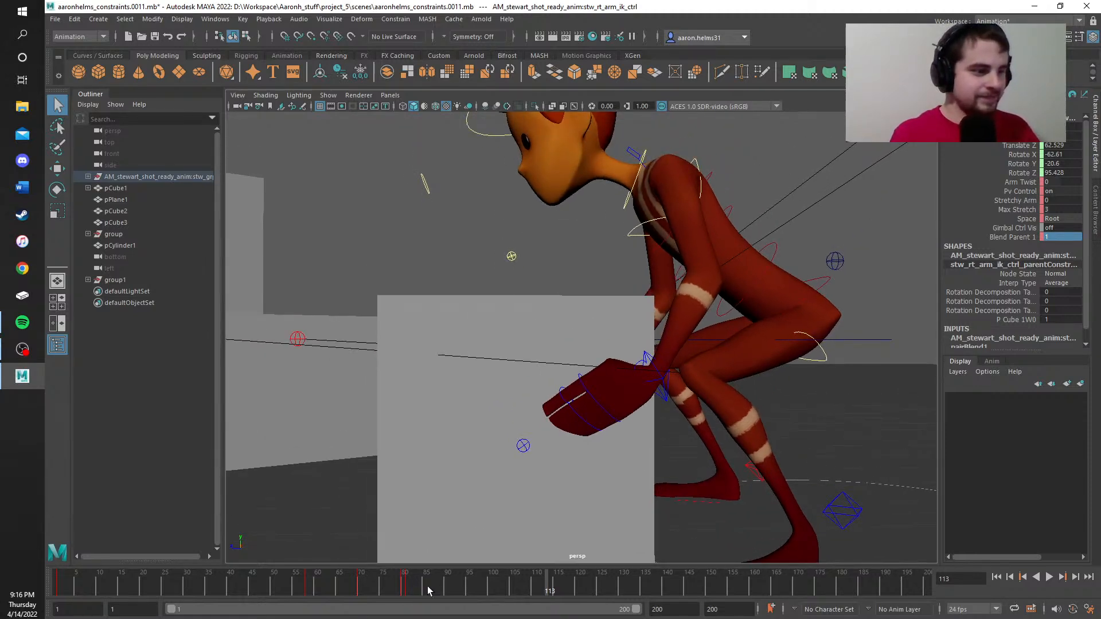
pyautogui.hotkey('alt', 'v')
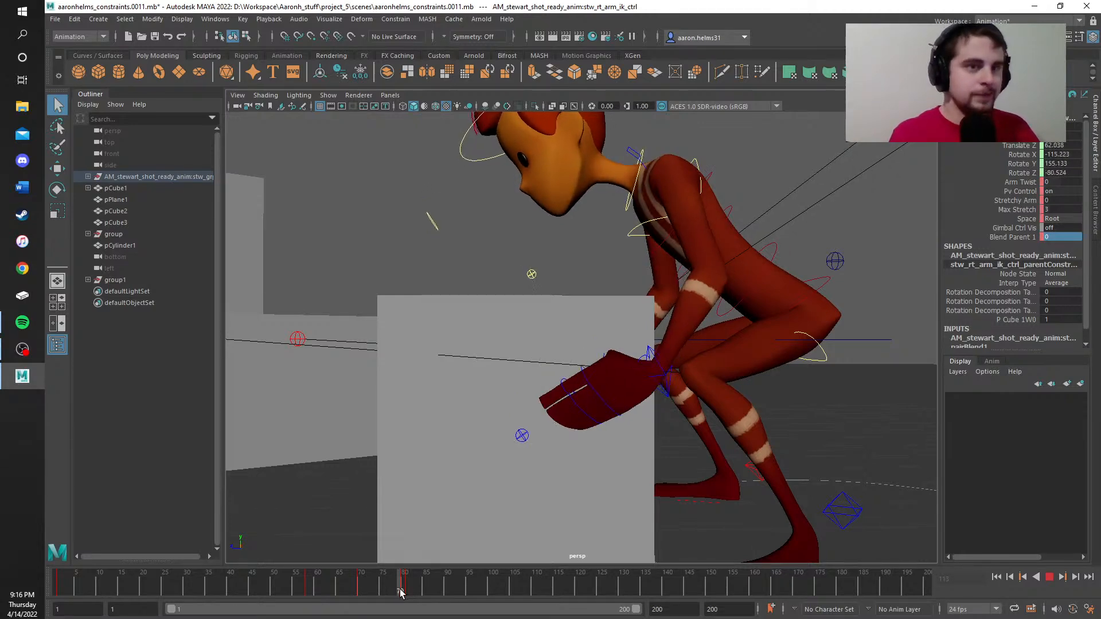
pyautogui.click(406, 590)
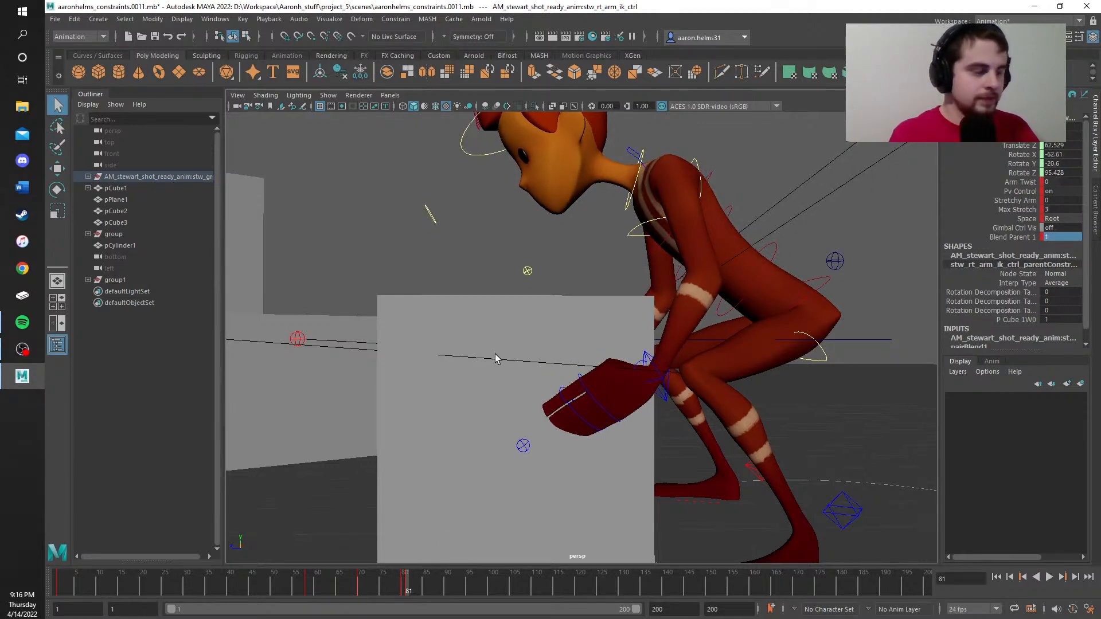
pyautogui.keyDown('alt'); pyautogui.moveTo(495, 348); pyautogui.dragTo(572, 397, button='middle'); pyautogui.keyUp('alt')
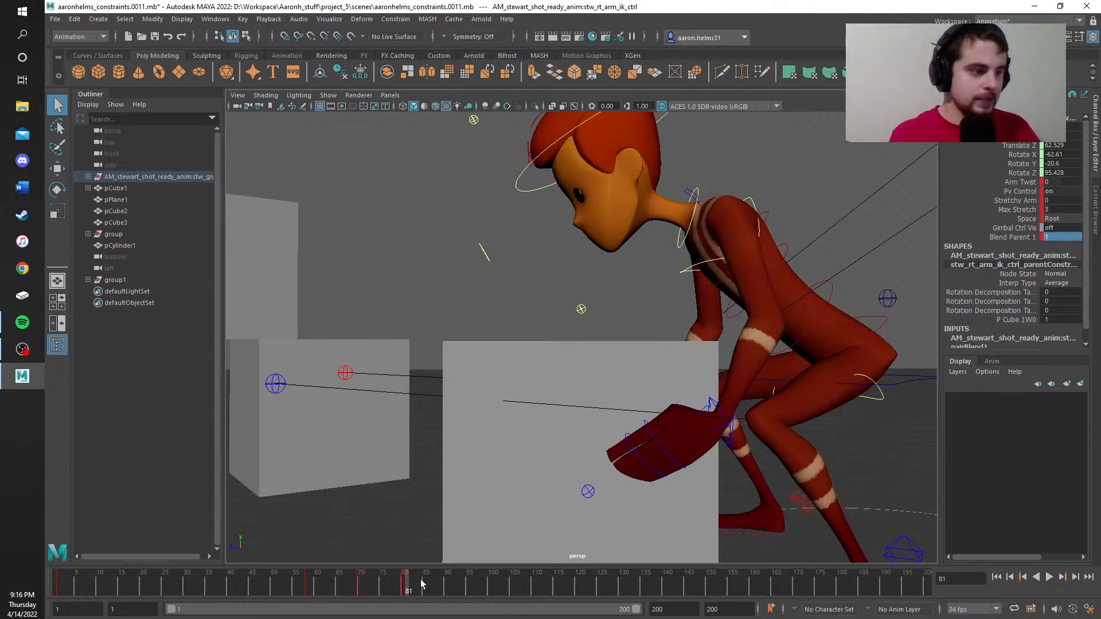
pyautogui.moveTo(423, 589); pyautogui.dragTo(532, 591)
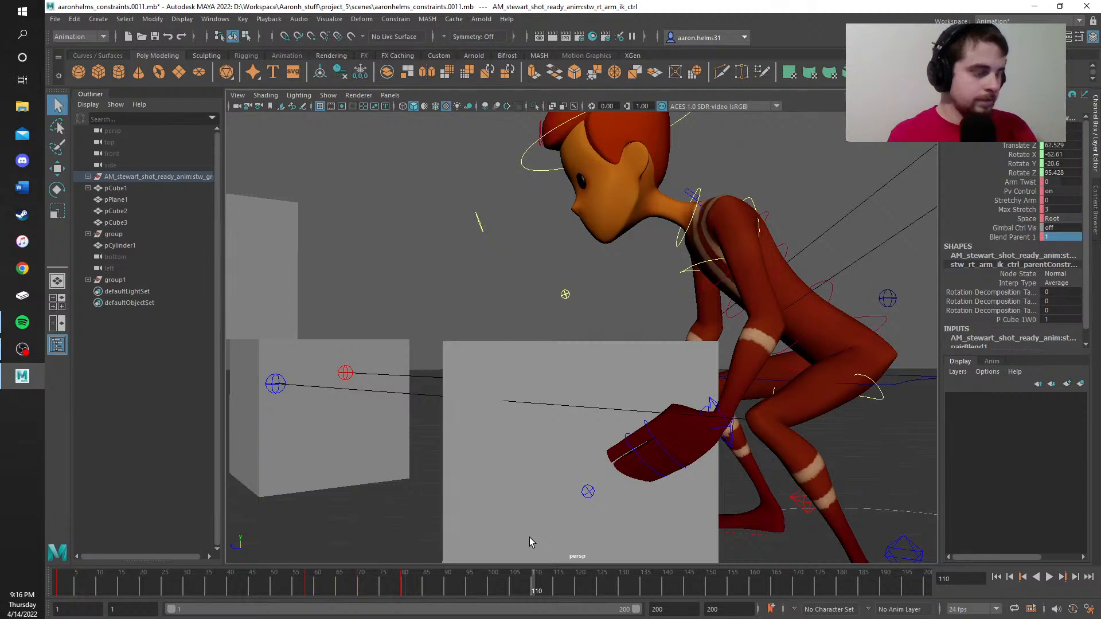
pyautogui.click(519, 487)
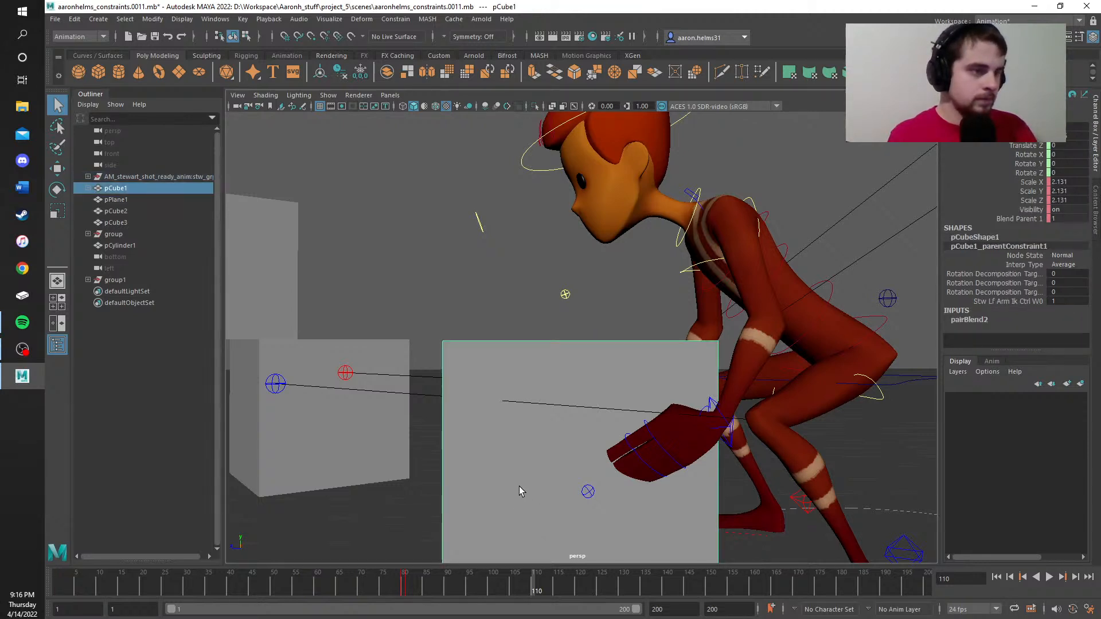
pyautogui.press('s')
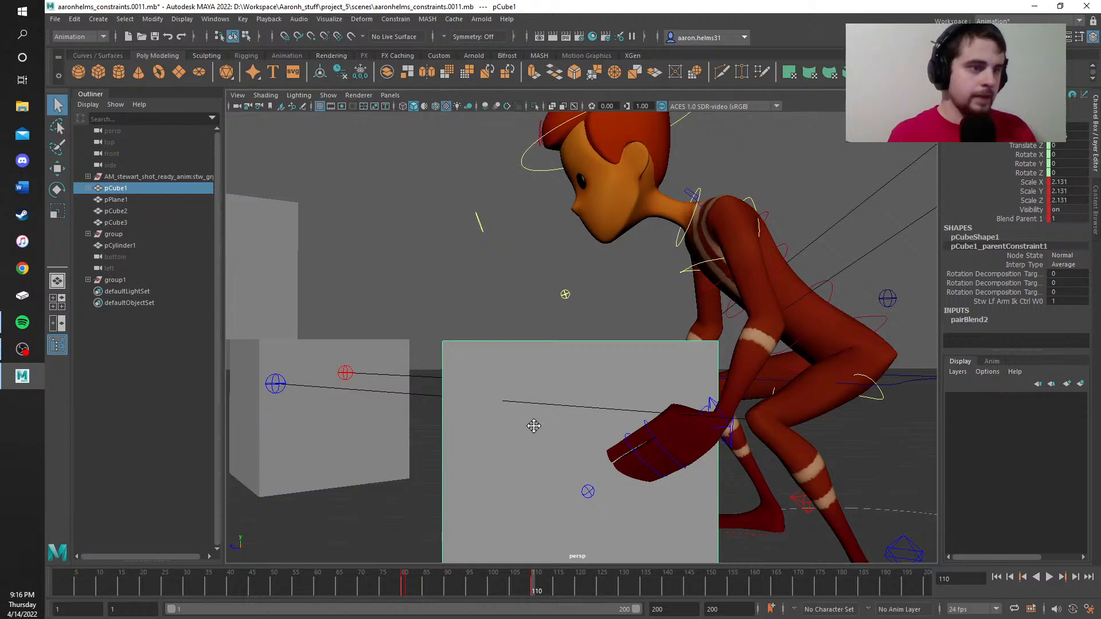
# Step: Try to raise pCube1 directly with the Move tool at frame 110
pyautogui.keyDown('alt'); pyautogui.moveTo(534, 425); pyautogui.dragTo(378, 467); pyautogui.keyUp('alt')
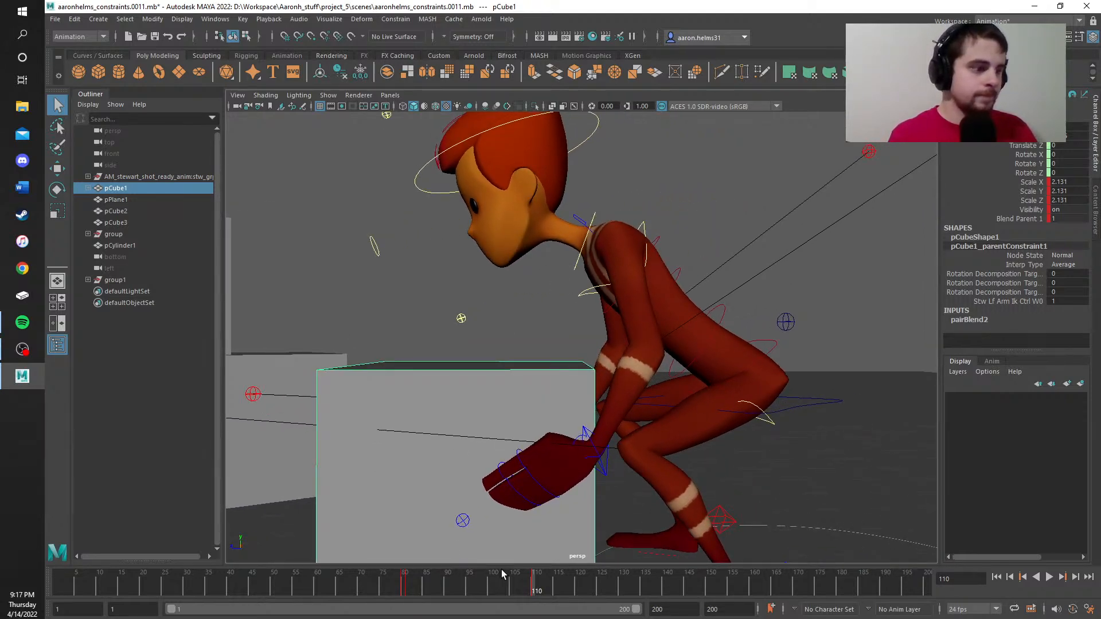
pyautogui.keyDown('alt'); pyautogui.moveTo(636, 413); pyautogui.dragTo(505, 358); pyautogui.keyUp('alt')
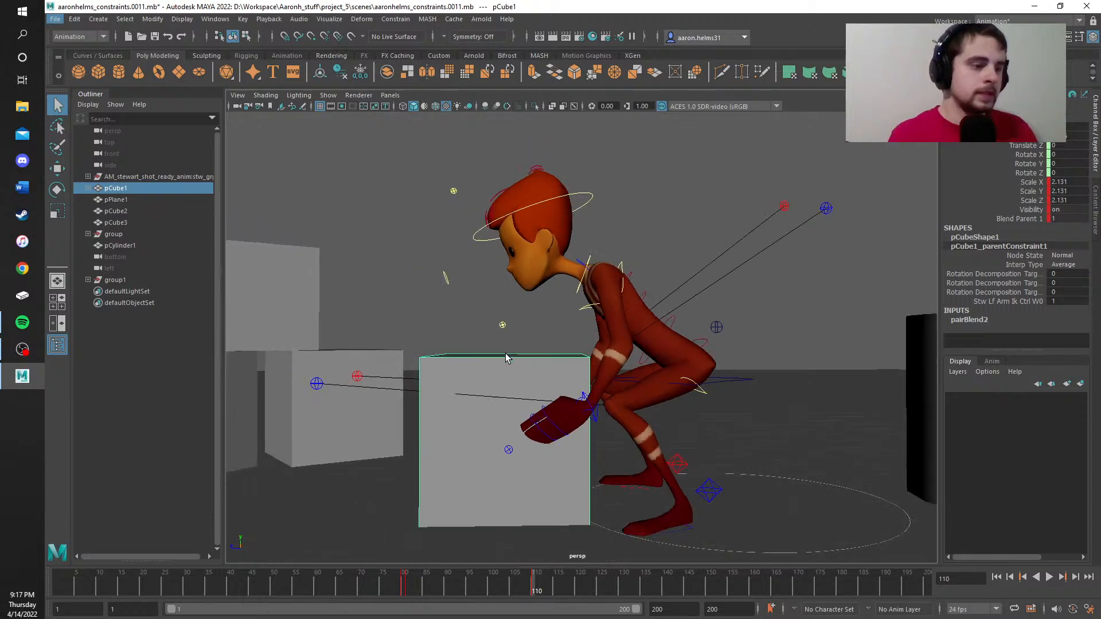
pyautogui.keyDown('alt'); pyautogui.moveTo(545, 333); pyautogui.dragTo(565, 389, button='middle'); pyautogui.keyUp('alt')
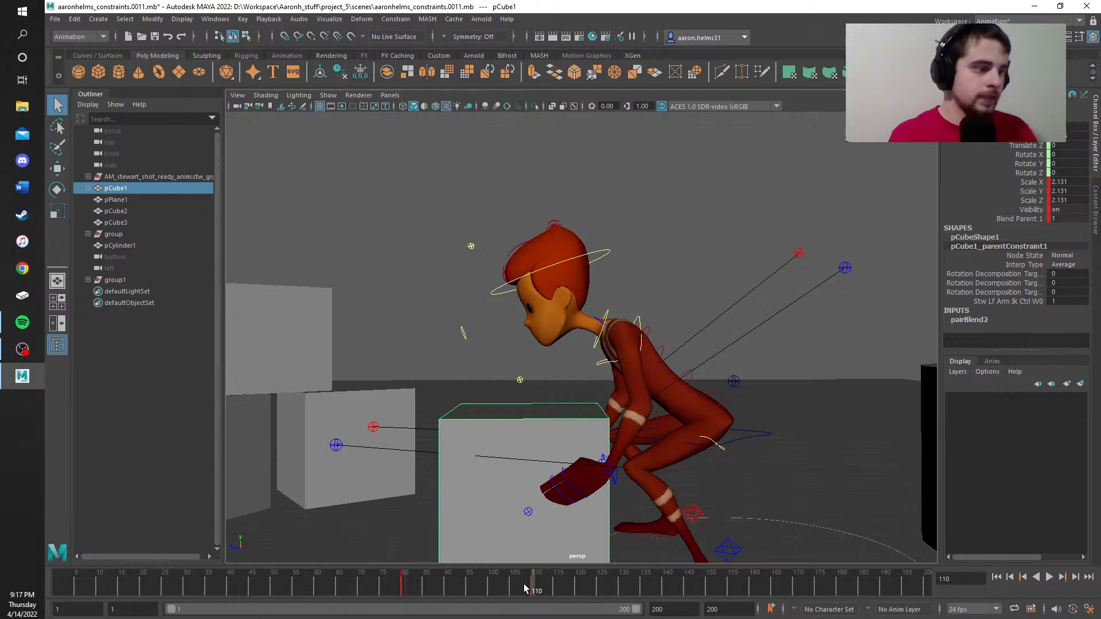
pyautogui.moveTo(437, 589); pyautogui.dragTo(535, 589)
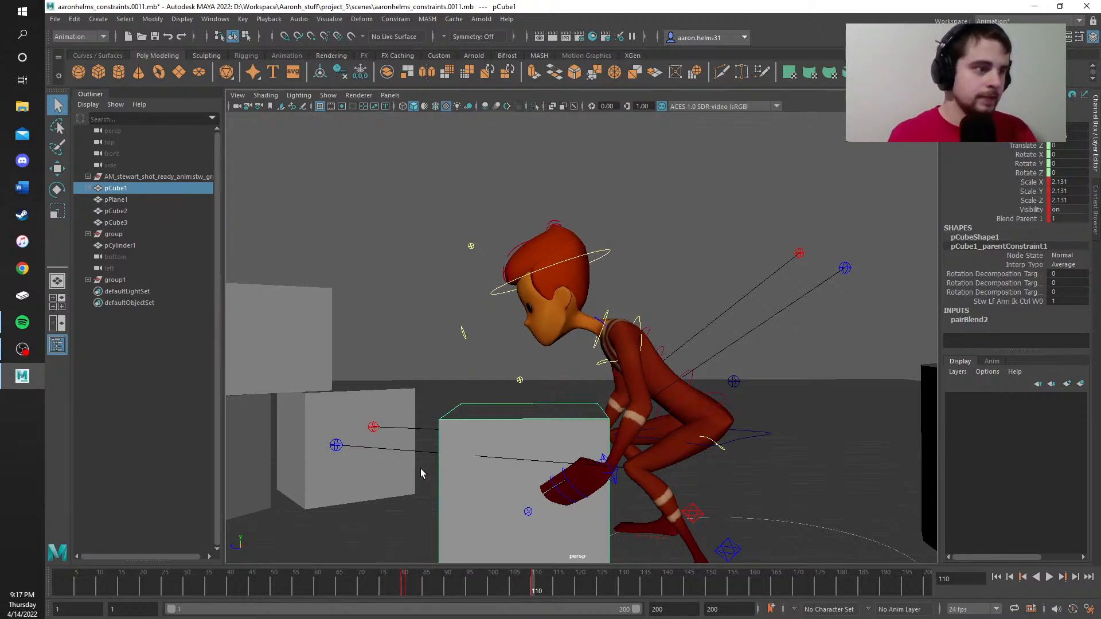
pyautogui.click(56, 168)
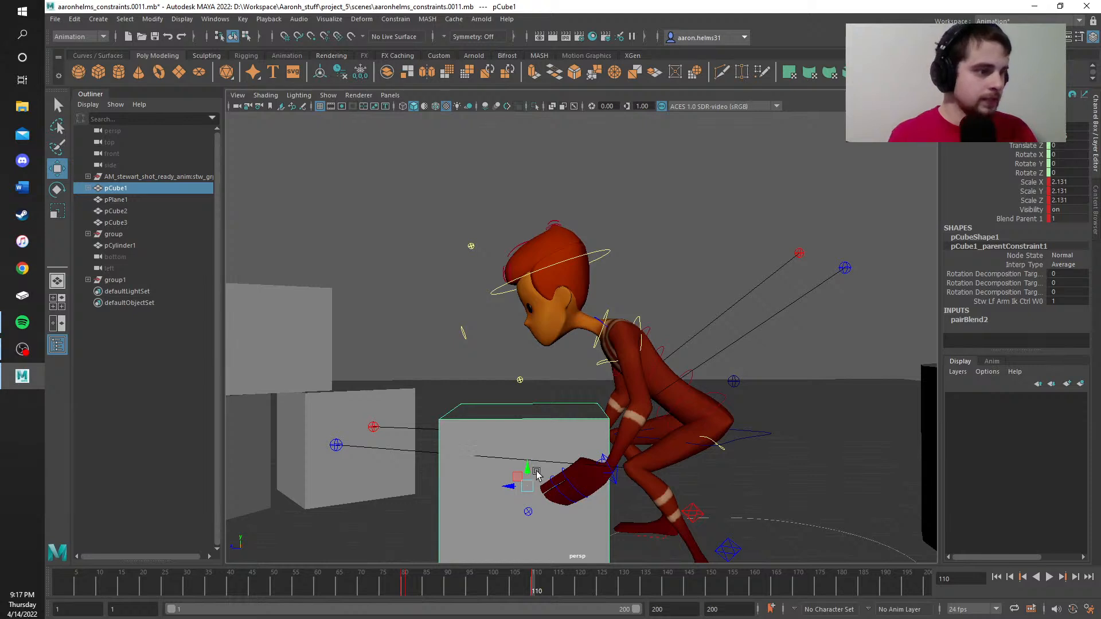
pyautogui.moveTo(536, 471); pyautogui.dragTo(507, 467)
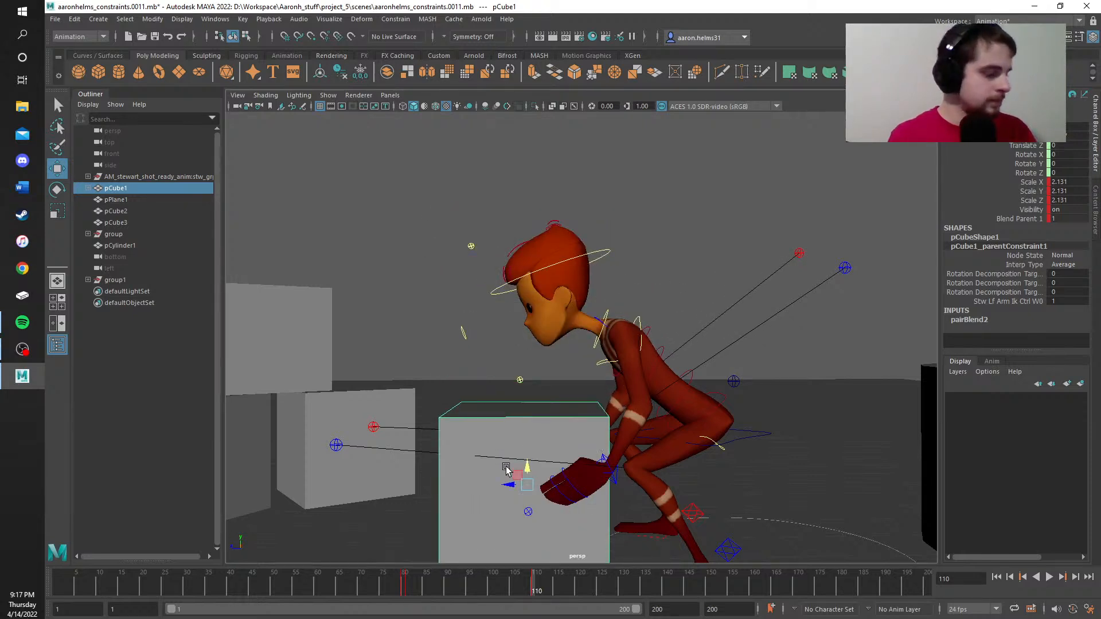
# Step: Raise the left arm IK control at frame 110 so that it lifts the box to the character's head height
pyautogui.click(610, 472)
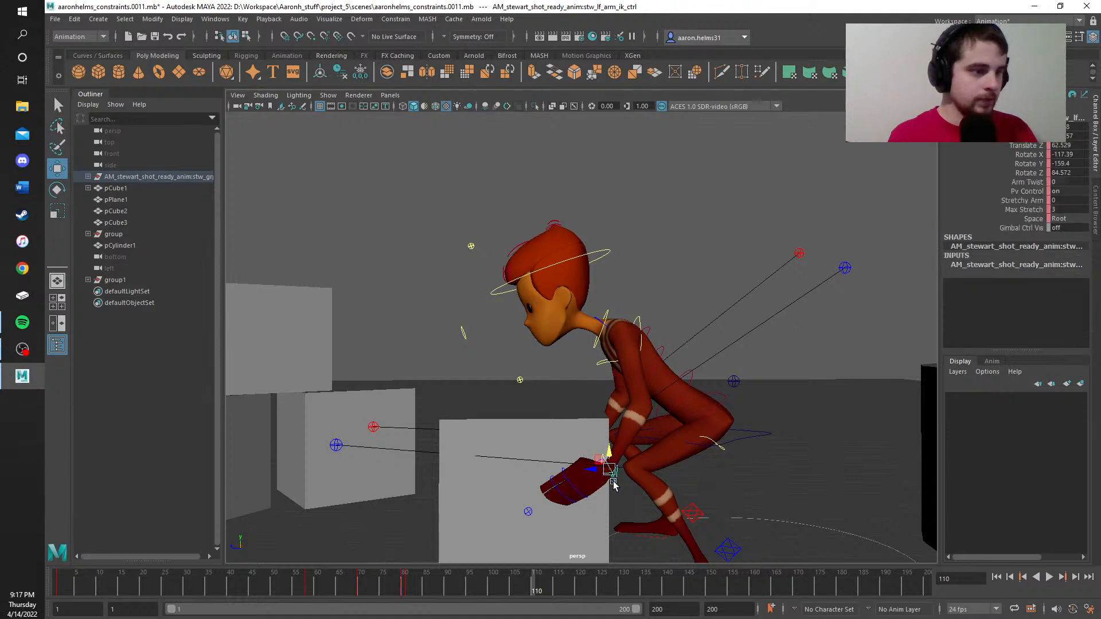
pyautogui.moveTo(609, 460); pyautogui.dragTo(583, 258)
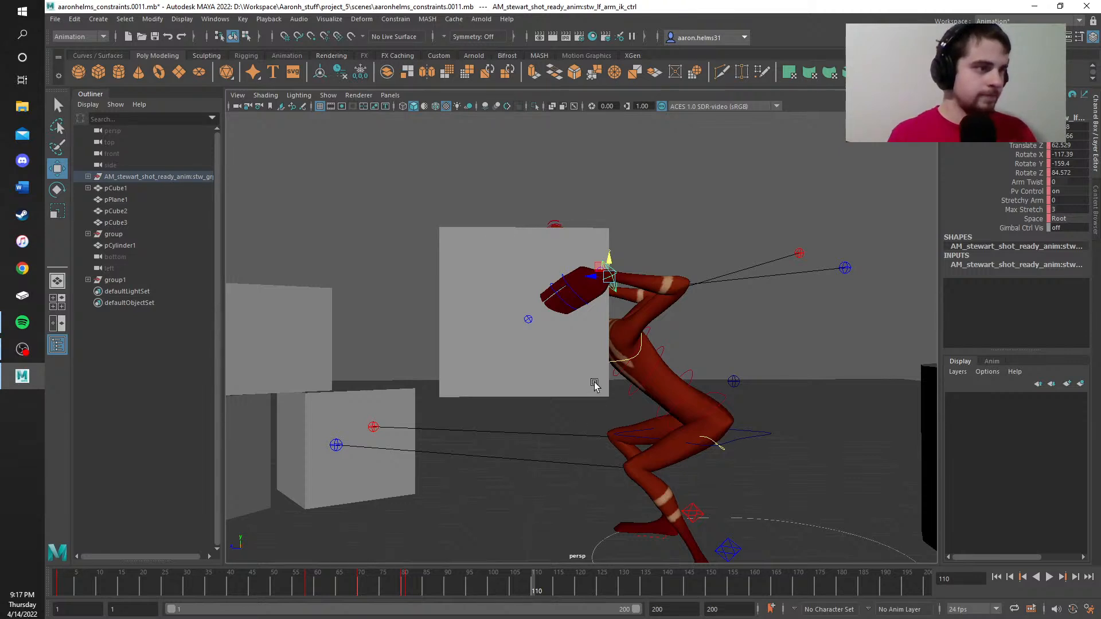
pyautogui.keyDown('alt'); pyautogui.moveTo(684, 363); pyautogui.dragTo(645, 385); pyautogui.keyUp('alt')
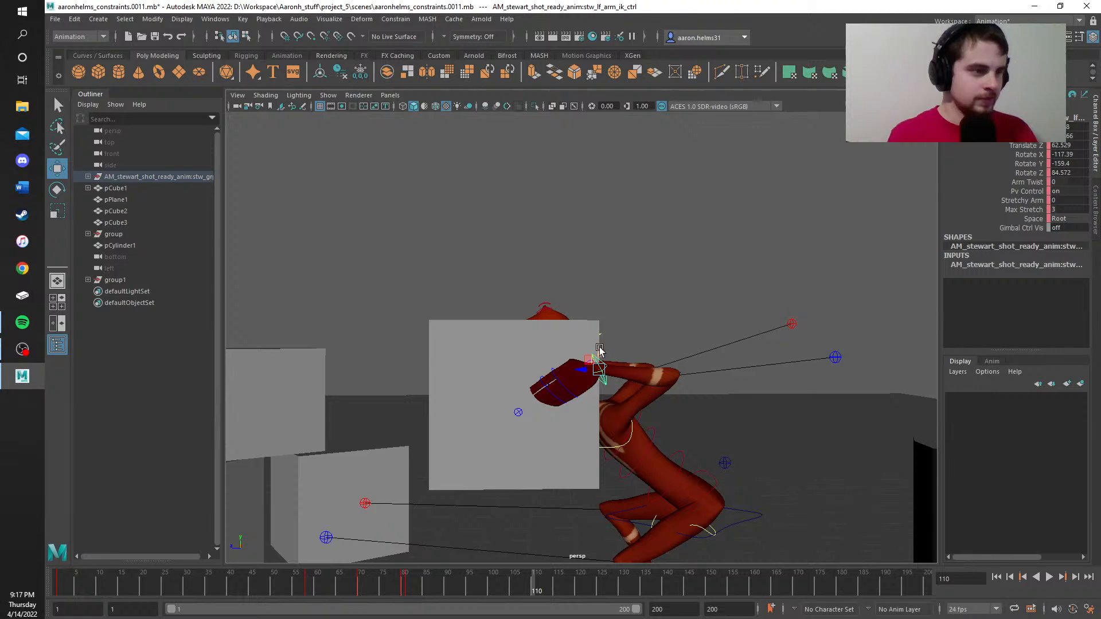
pyautogui.moveTo(598, 337); pyautogui.dragTo(598, 330)
pyautogui.moveTo(599, 325); pyautogui.dragTo(599, 326)
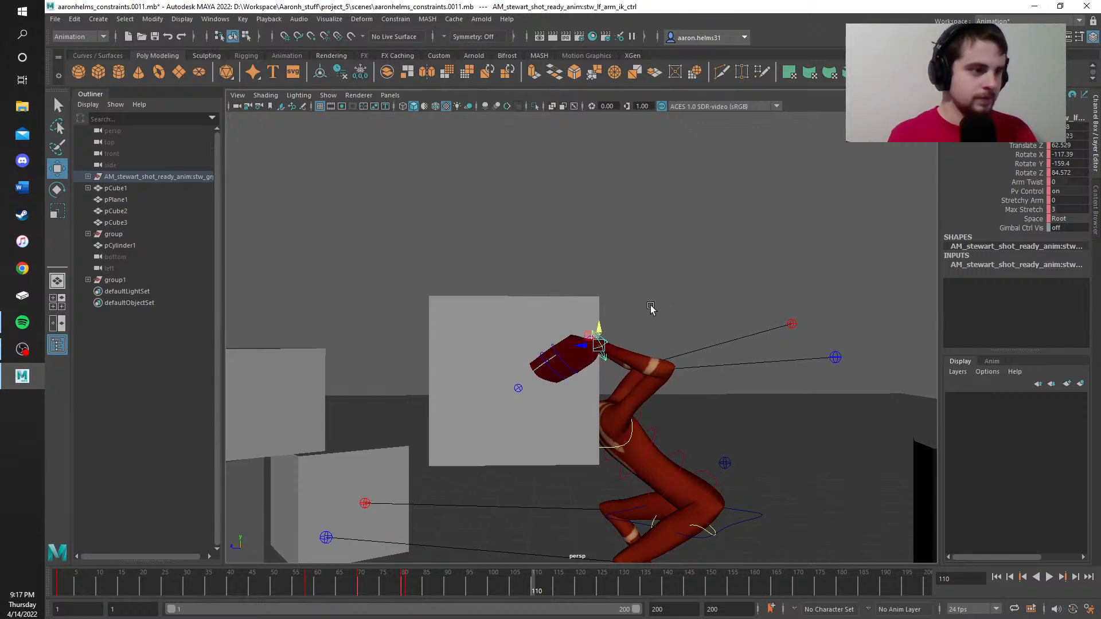
pyautogui.keyDown('alt'); pyautogui.moveTo(671, 478); pyautogui.dragTo(673, 475, button='middle'); pyautogui.keyUp('alt')
pyautogui.keyDown('alt'); pyautogui.moveTo(674, 475); pyautogui.dragTo(630, 343); pyautogui.keyUp('alt')
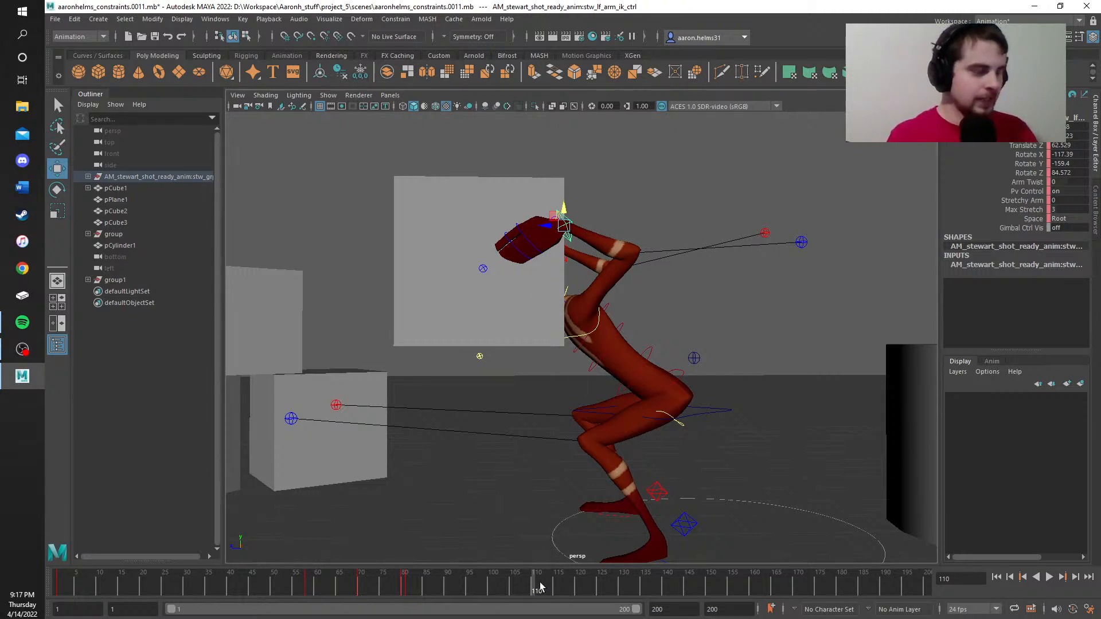
# Step: Try to select the character's rig controls with a marquee around the figure in the viewport
pyautogui.click(735, 538)
pyautogui.scroll(-5, 734, 537)
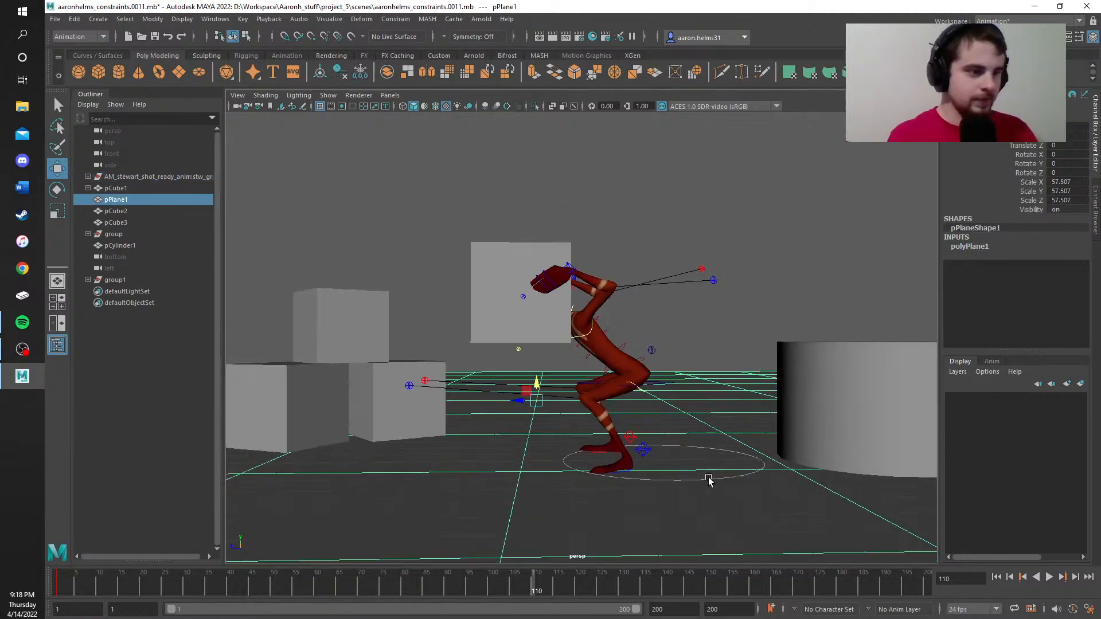
pyautogui.click(693, 367)
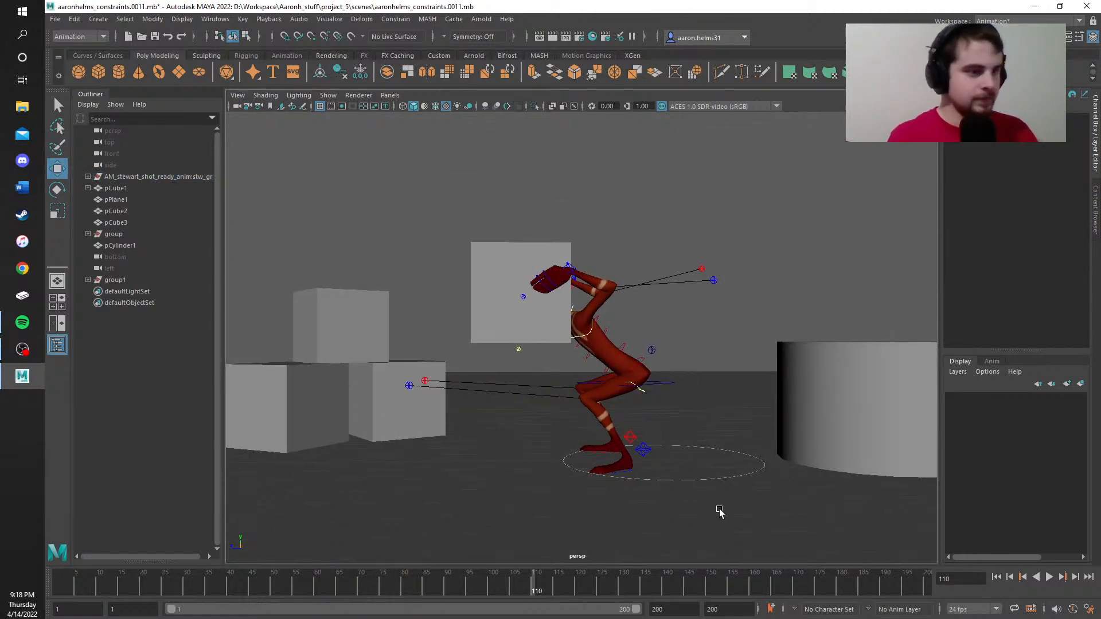
pyautogui.moveTo(720, 511); pyautogui.dragTo(487, 201)
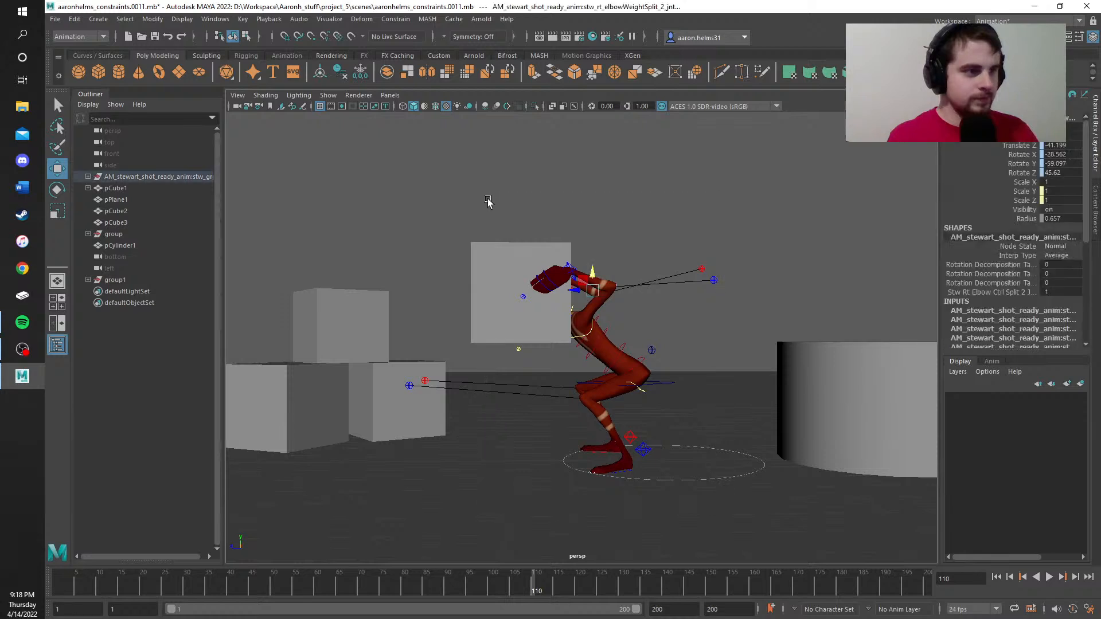
pyautogui.moveTo(740, 512); pyautogui.dragTo(350, 193)
# Step: Assign the character's stw_rig_all_grp group to a new display layer and hide that layer
pyautogui.click(113, 188)
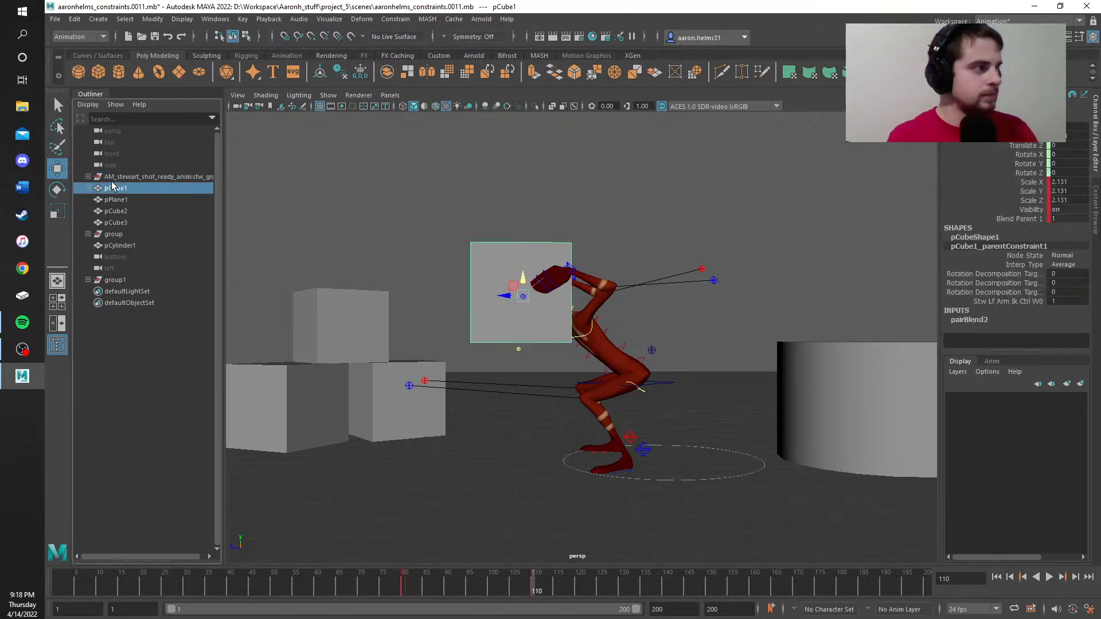
pyautogui.click(113, 177)
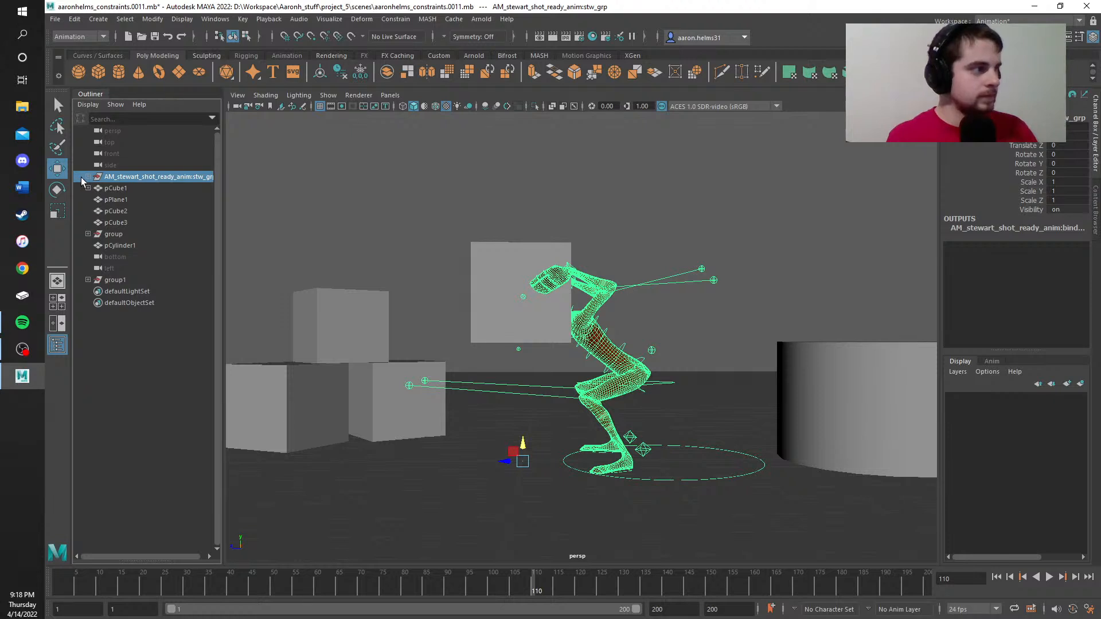
pyautogui.click(87, 177)
pyautogui.click(135, 189)
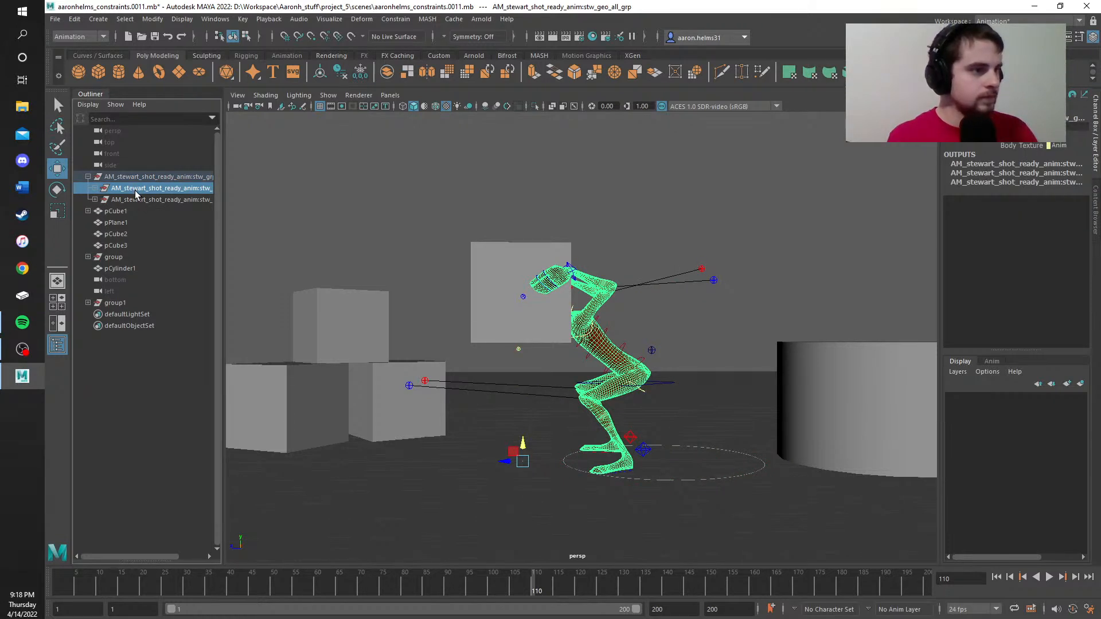
pyautogui.click(133, 200)
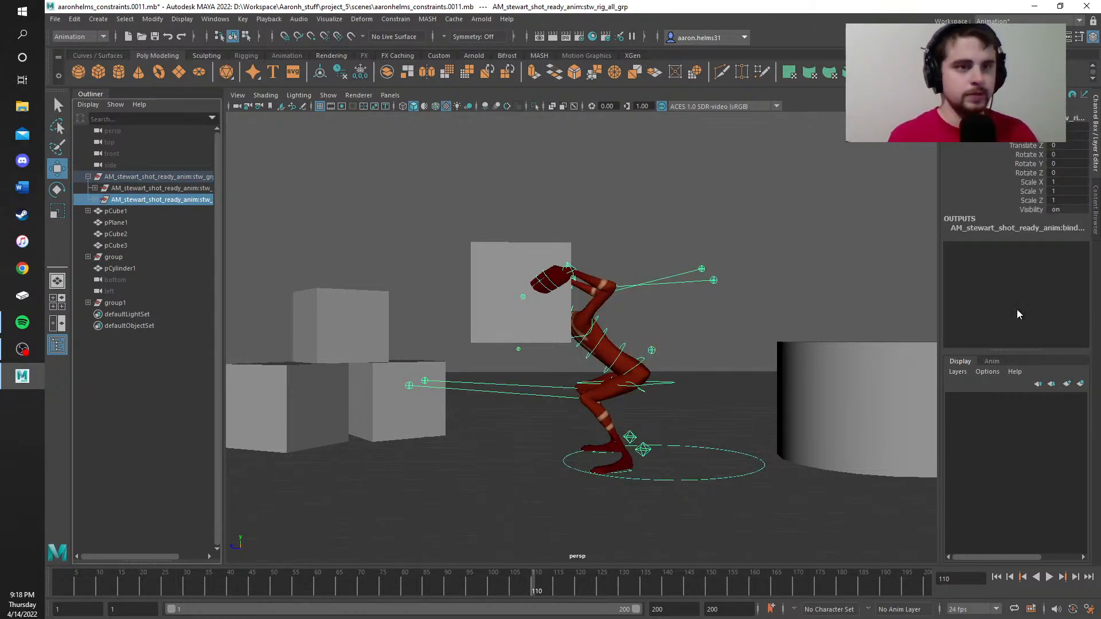
pyautogui.rightClick(969, 393)
pyautogui.click(969, 402)
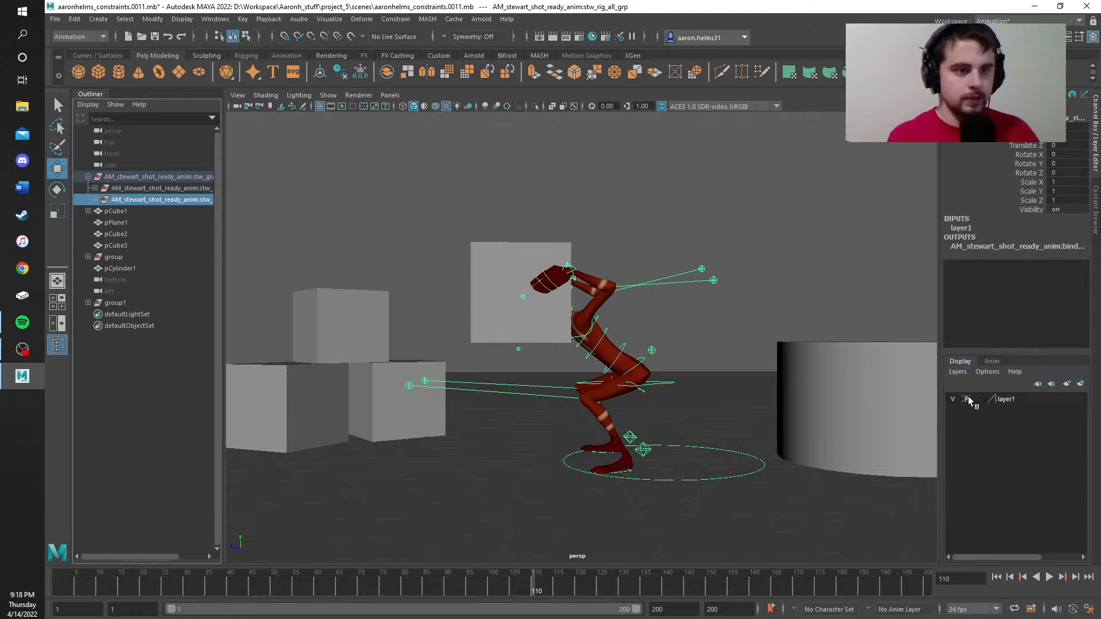
pyautogui.click(953, 399)
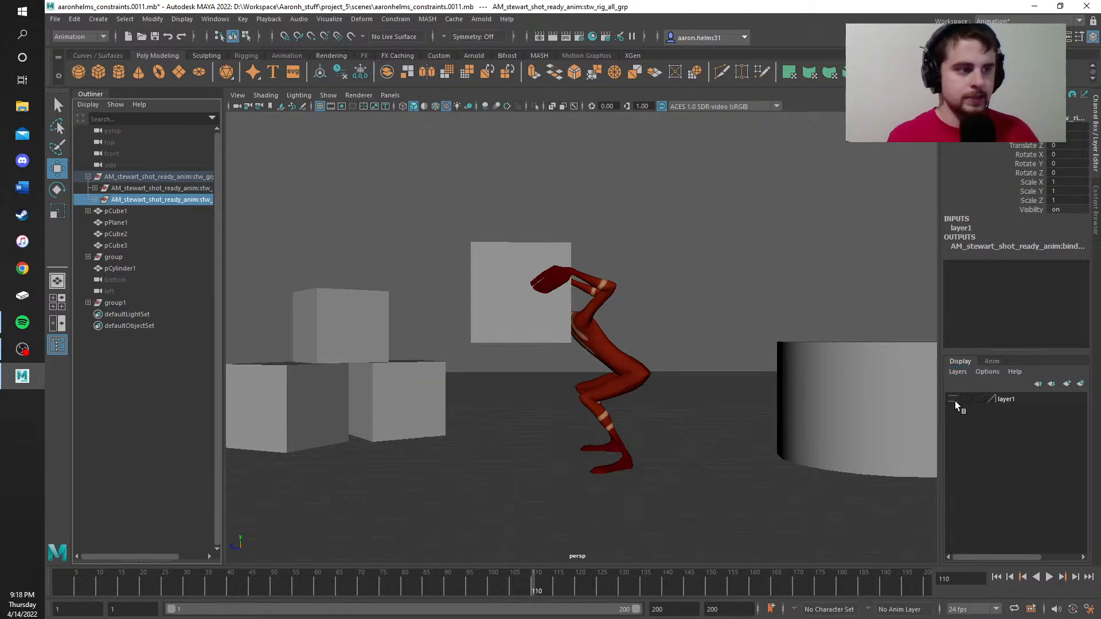
# Step: Switch to Snipping Tool and capture the whole perspective viewport with the character holding up the box
pyautogui.moveTo(739, 287)
pyautogui.keyDown('alt'); pyautogui.mouseDown(button='middle')
pyautogui.moveTo(701, 244)
pyautogui.moveTo(731, 267)
pyautogui.mouseUp(button='middle'); pyautogui.keyUp('alt')
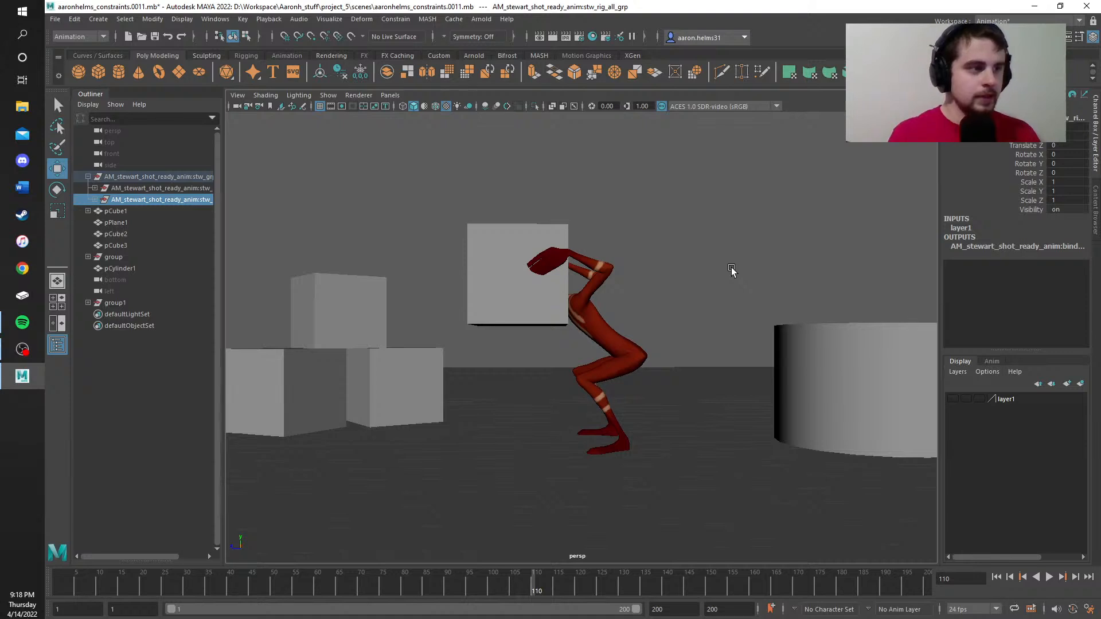
pyautogui.keyDown('alt'); pyautogui.moveTo(713, 268); pyautogui.dragTo(714, 270); pyautogui.keyUp('alt')
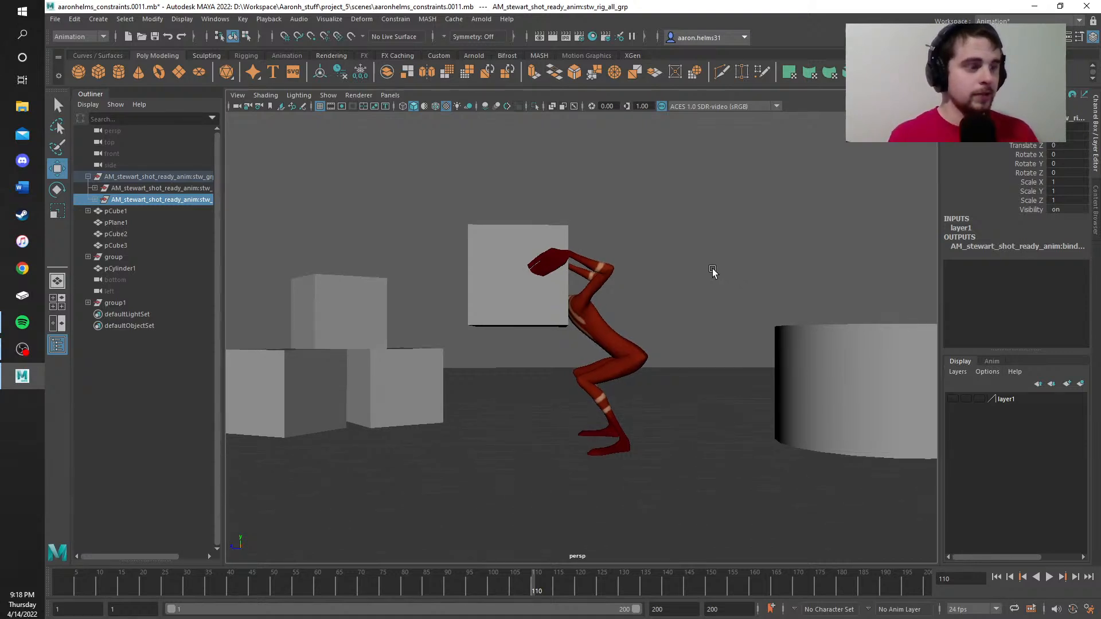
pyautogui.click(22, 11)
pyautogui.write('sni')
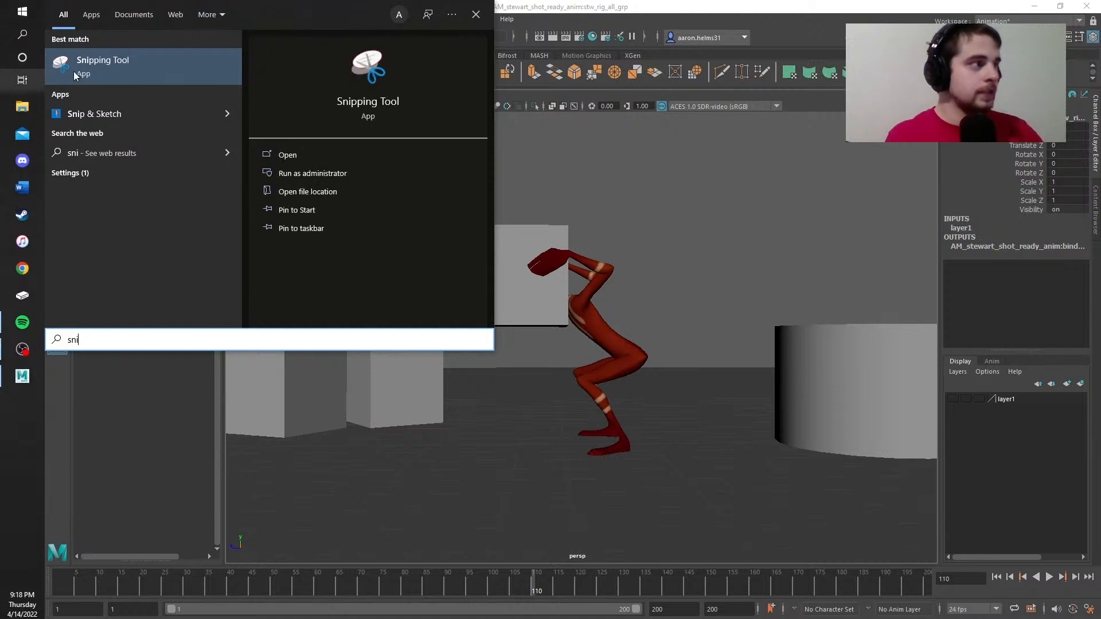
pyautogui.click(90, 72)
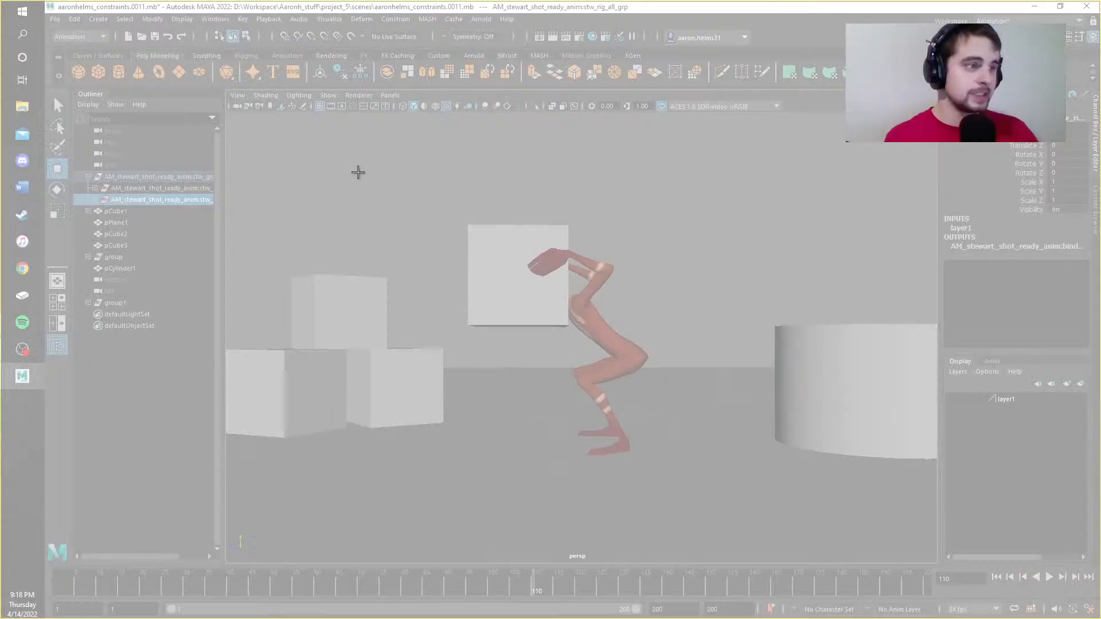
pyautogui.moveTo(225, 111); pyautogui.dragTo(937, 563)
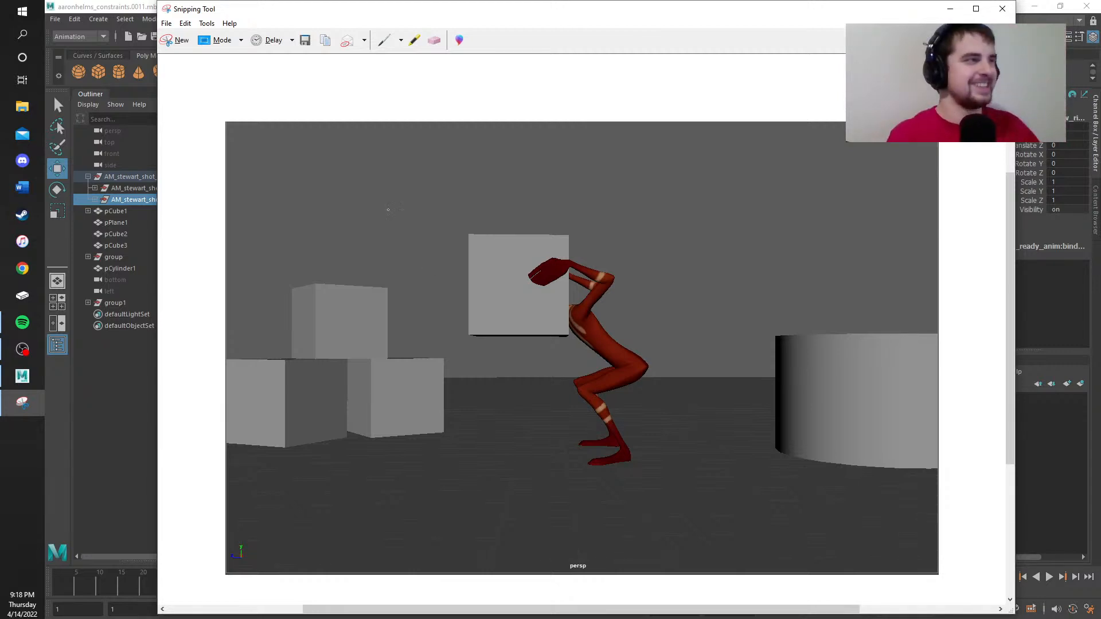
# Step: Save the captured snip in the Pictures folder as next_album_cover.PNG and close Snipping Tool
pyautogui.click(304, 40)
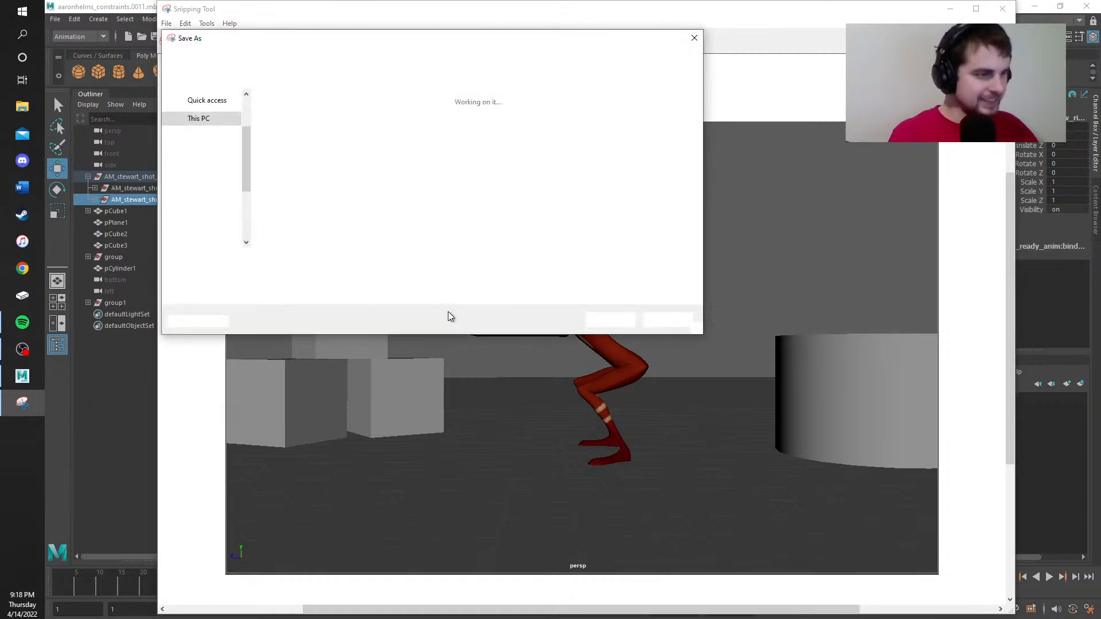
pyautogui.moveTo(256, 260); pyautogui.dragTo(235, 262)
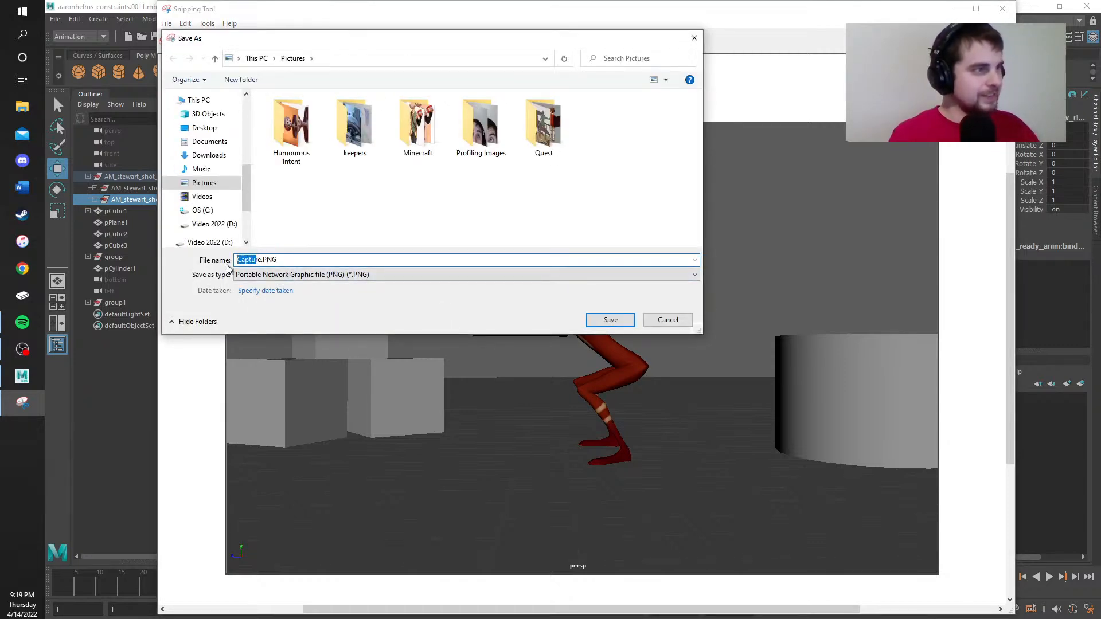
pyautogui.press('BackSpace')
pyautogui.press('BackSpace')
pyautogui.press('BackSpace')
pyautogui.press('BackSpace')
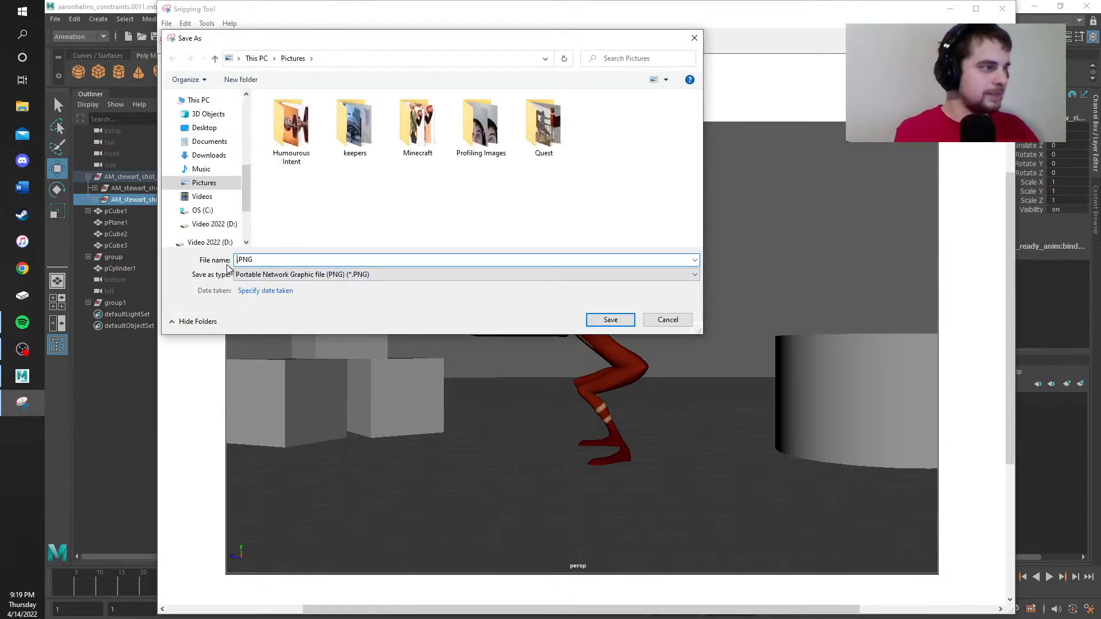
pyautogui.write('nex')
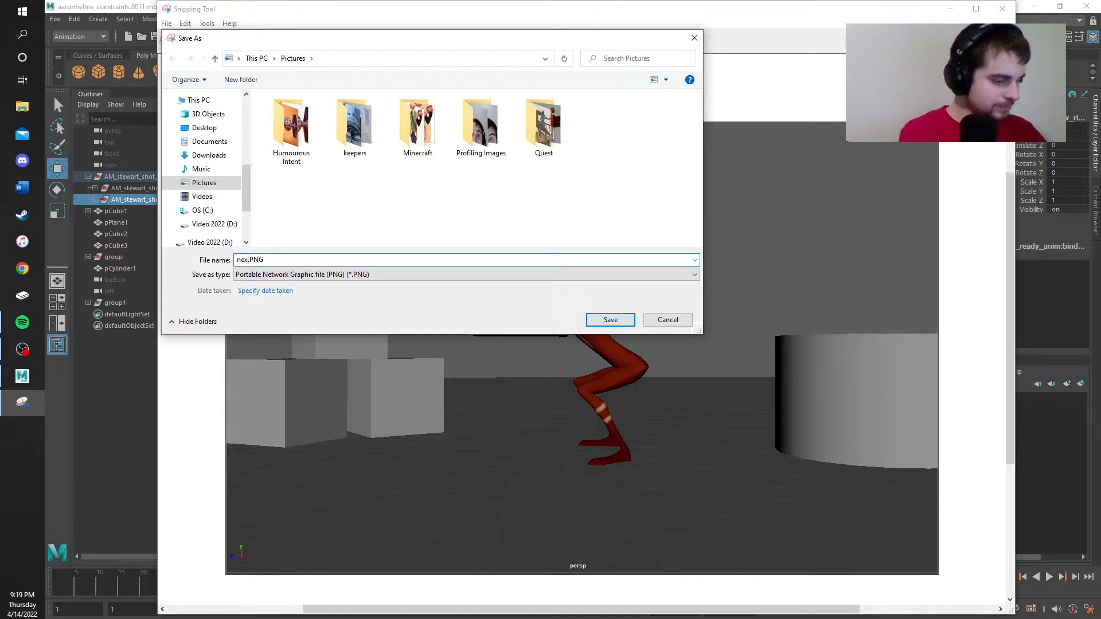
pyautogui.write('t_album')
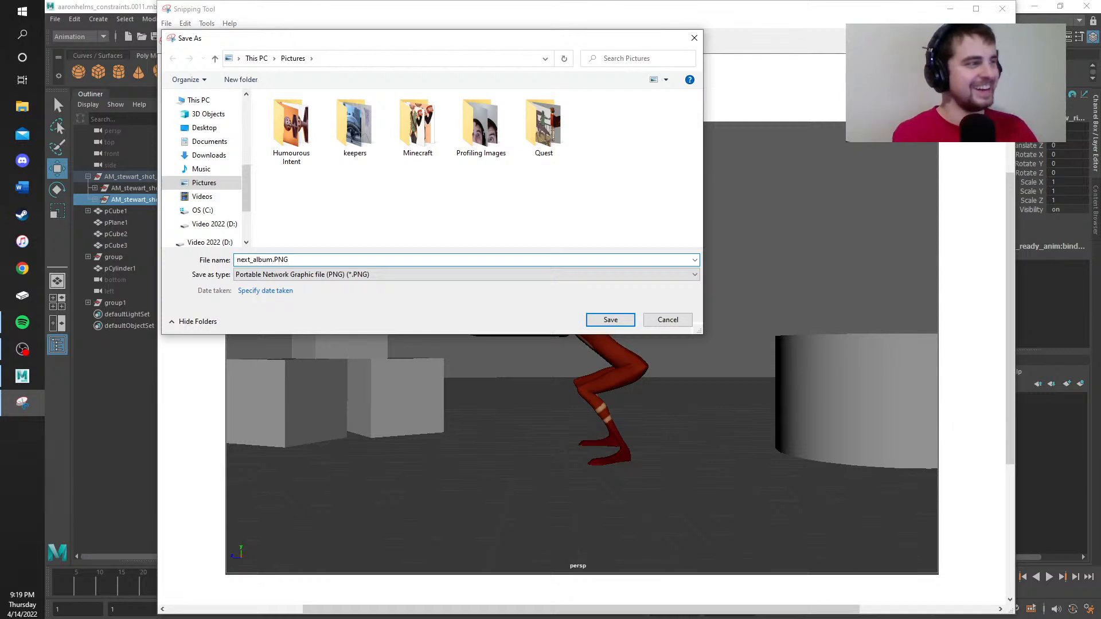
pyautogui.write('_cover')
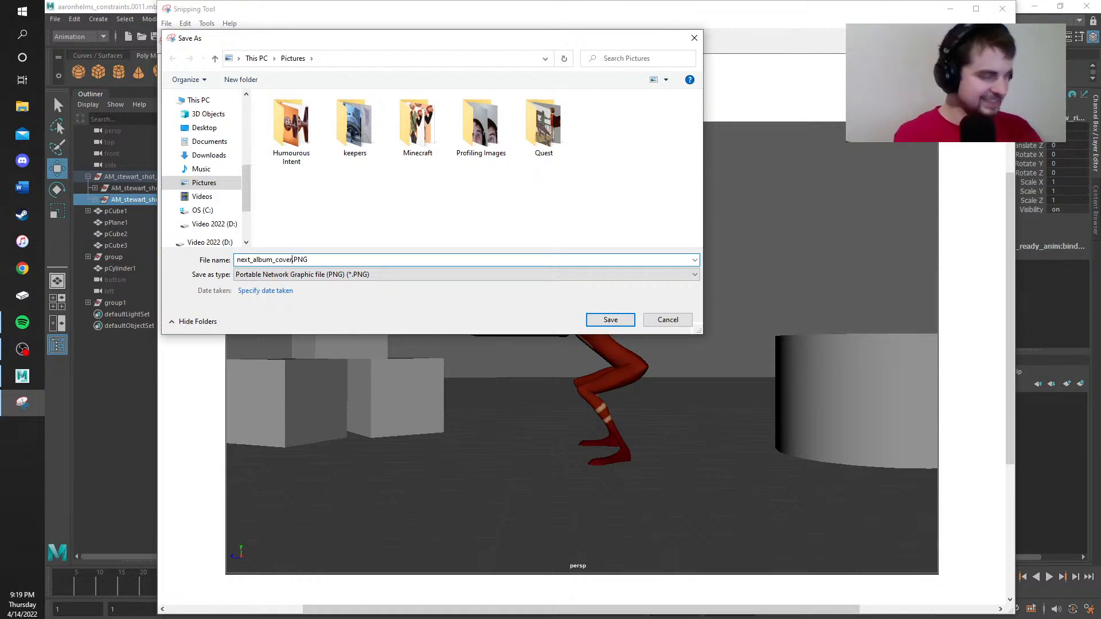
pyautogui.press('Return')
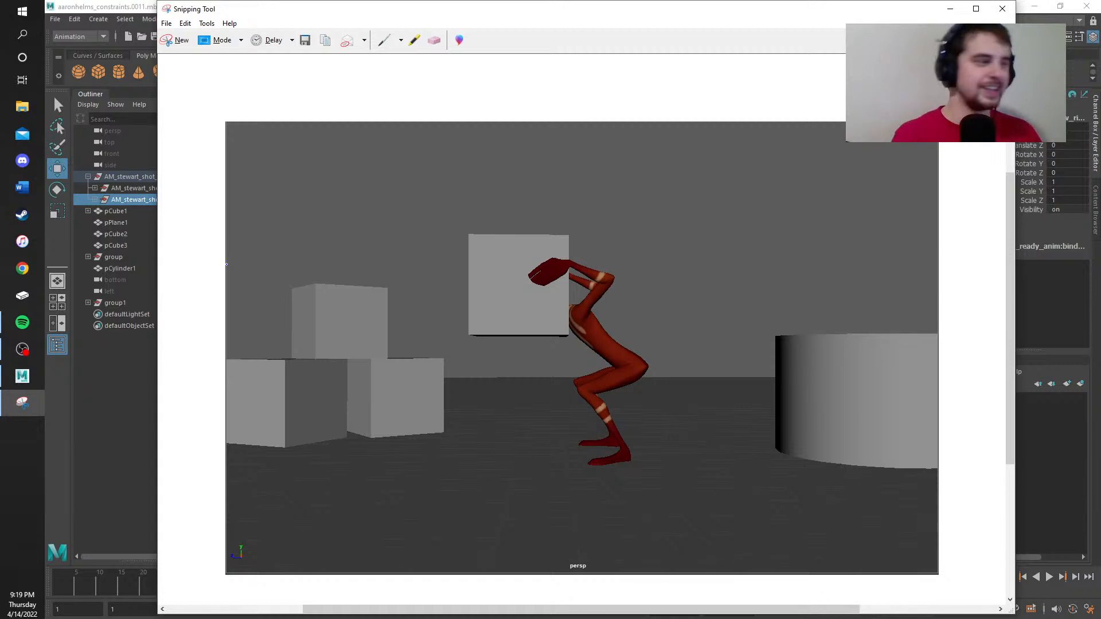
pyautogui.click(1002, 9)
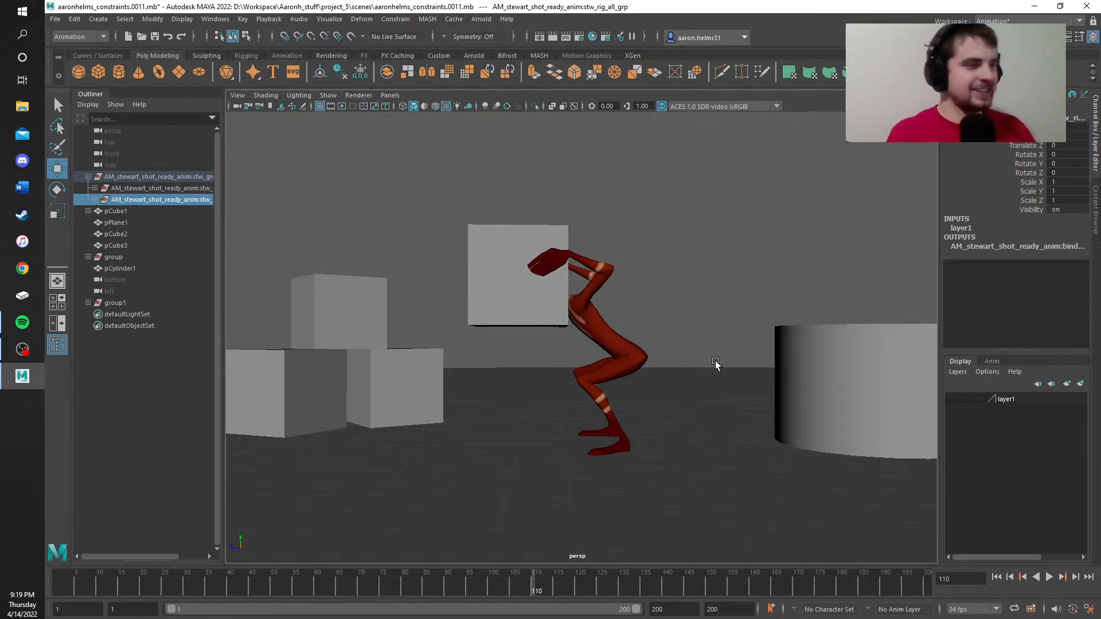
# Step: Make layer1 visible again to bring back the rig controls, and clear the selection
pyautogui.scroll(4, 702, 360)
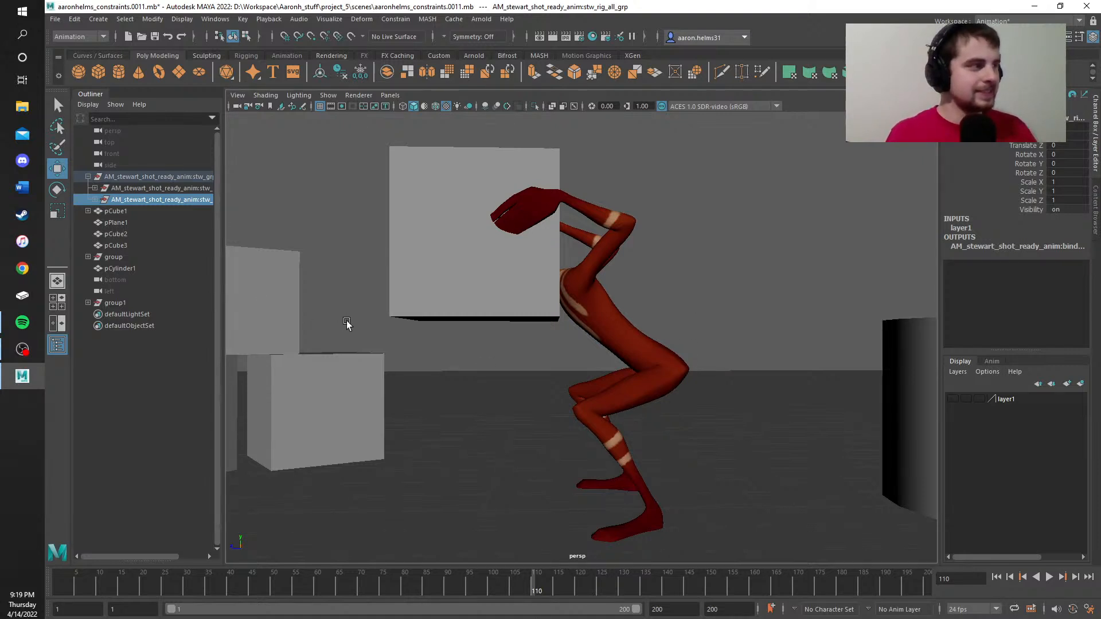
pyautogui.click(955, 398)
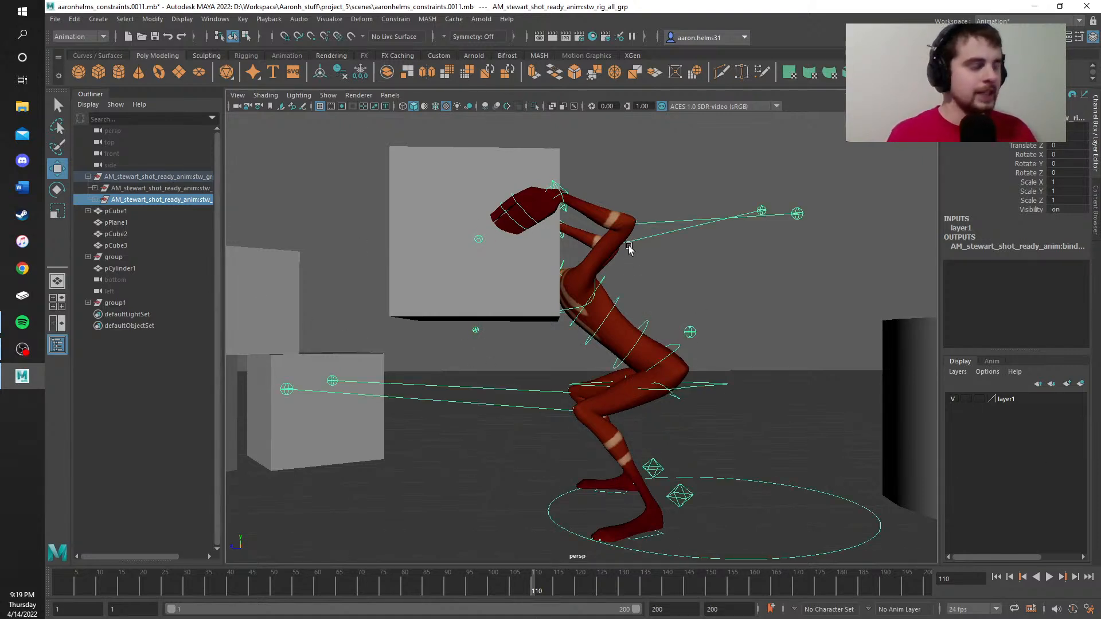
pyautogui.click(635, 187)
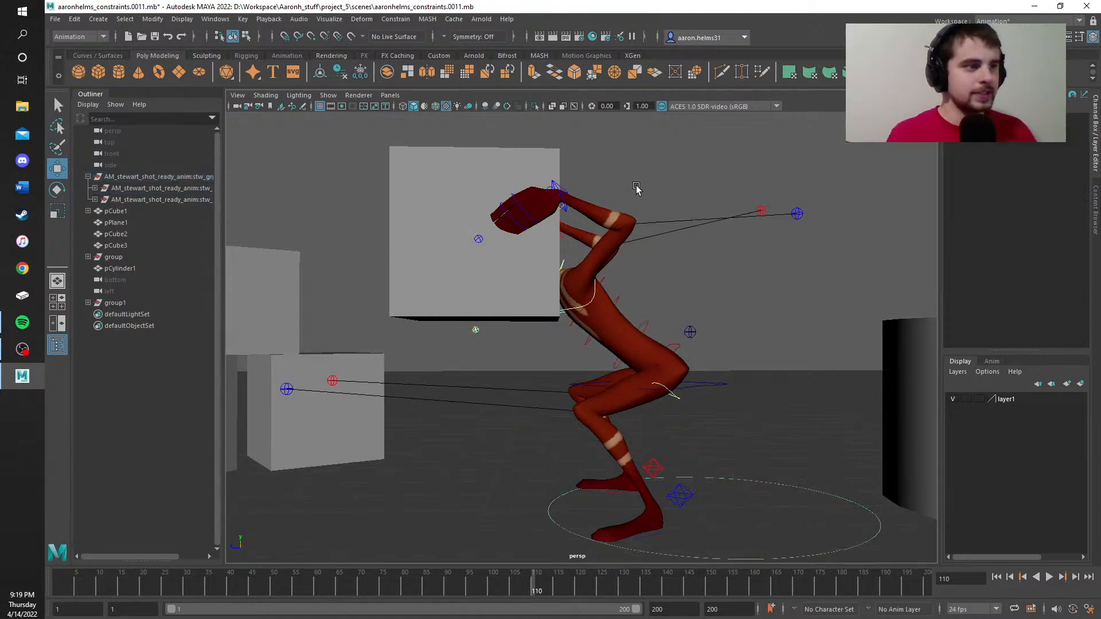
# Step: Raise the character's COG control at frame 110 until the legs are nearly straight and the head rises above the box
pyautogui.click(560, 194)
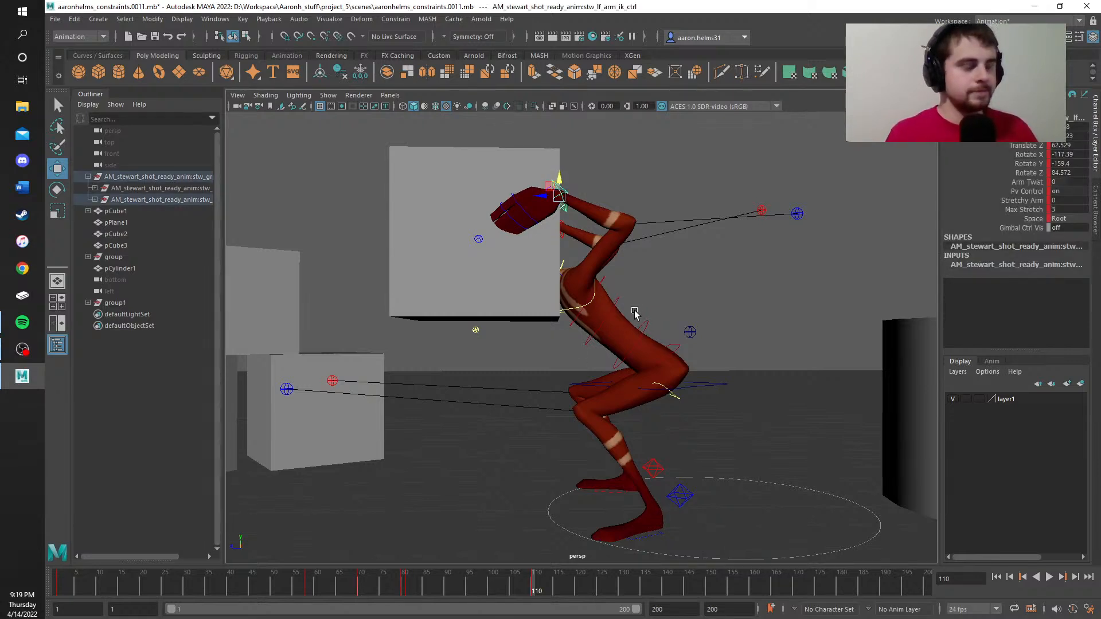
pyautogui.keyDown('alt'); pyautogui.moveTo(630, 310); pyautogui.dragTo(552, 430, button='middle'); pyautogui.keyUp('alt')
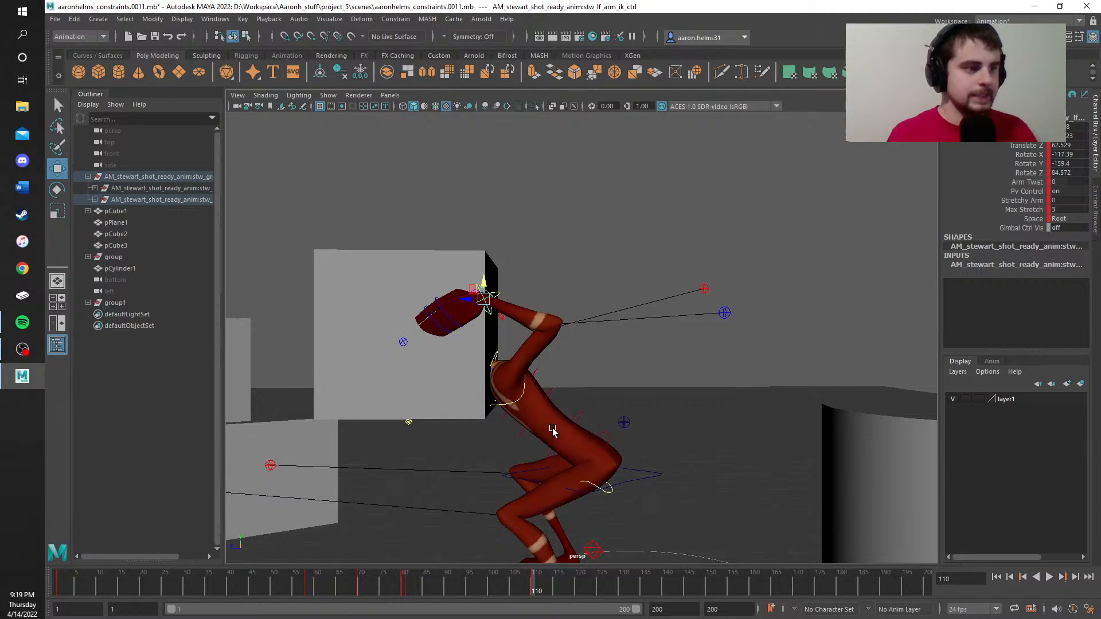
pyautogui.click(631, 479)
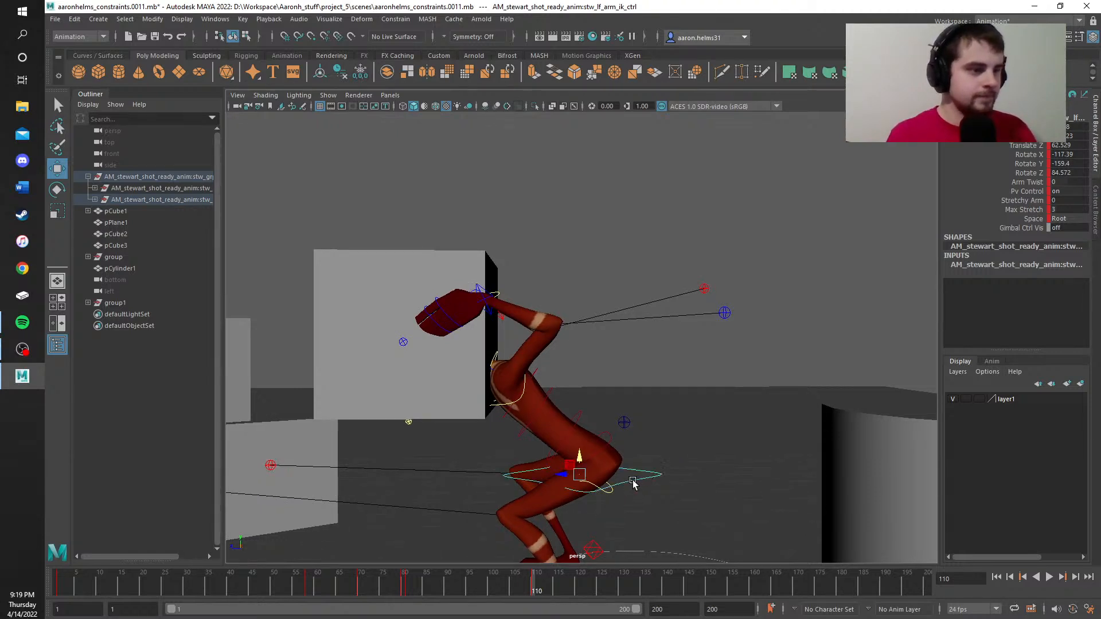
pyautogui.moveTo(580, 458); pyautogui.dragTo(575, 370)
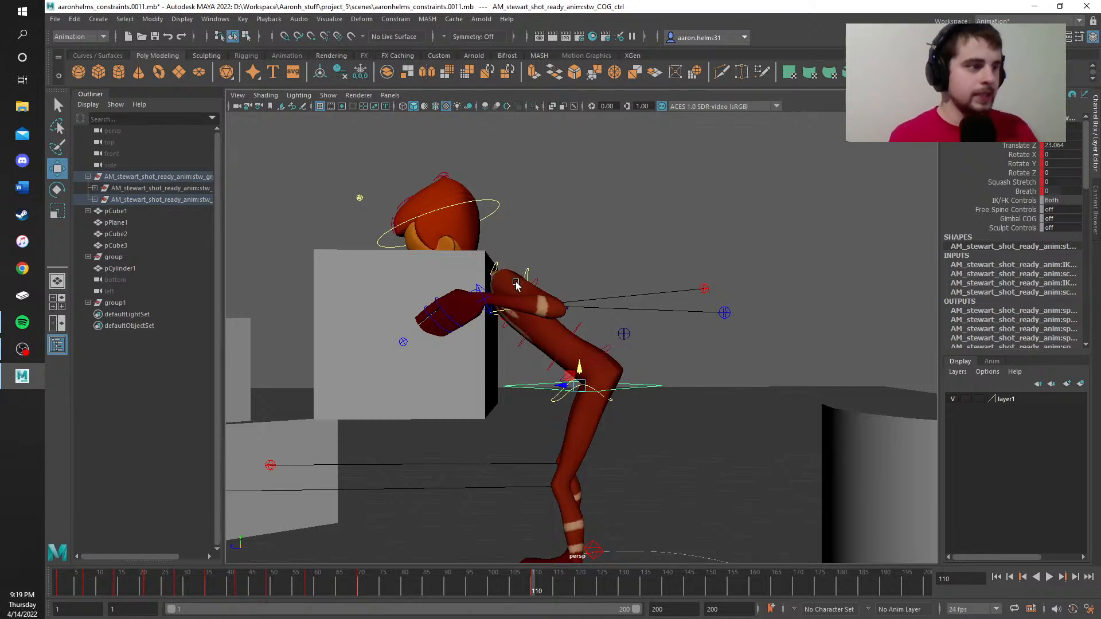
# Step: Set Rotate X of the stw_spine_fk_hip_ctrl control to -2 at frame 110
pyautogui.click(573, 350)
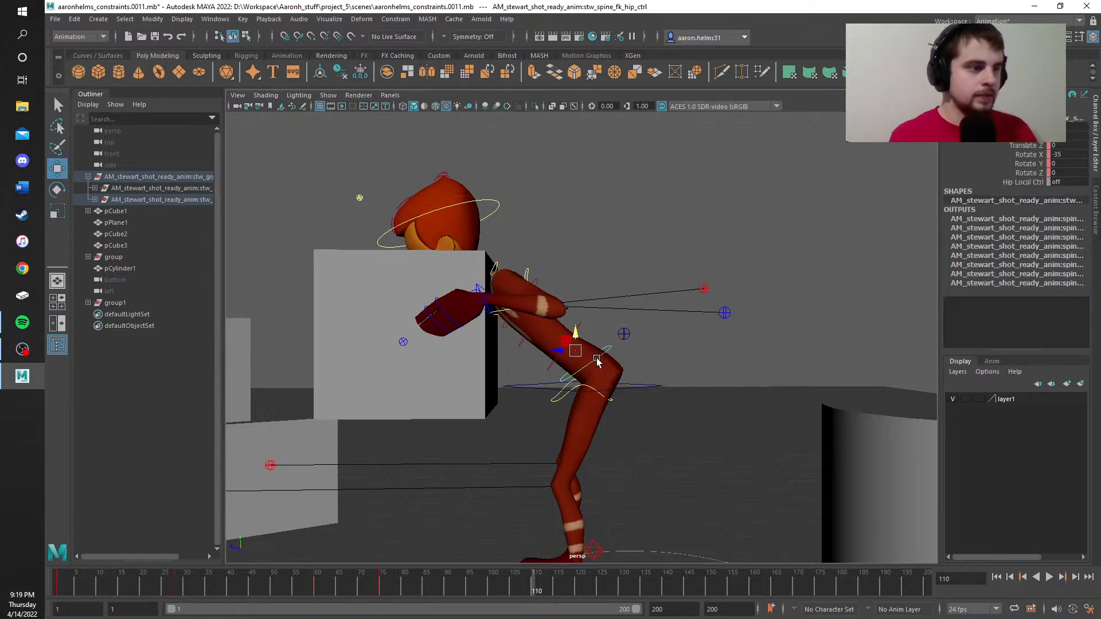
pyautogui.click(1064, 155)
pyautogui.click(1064, 156)
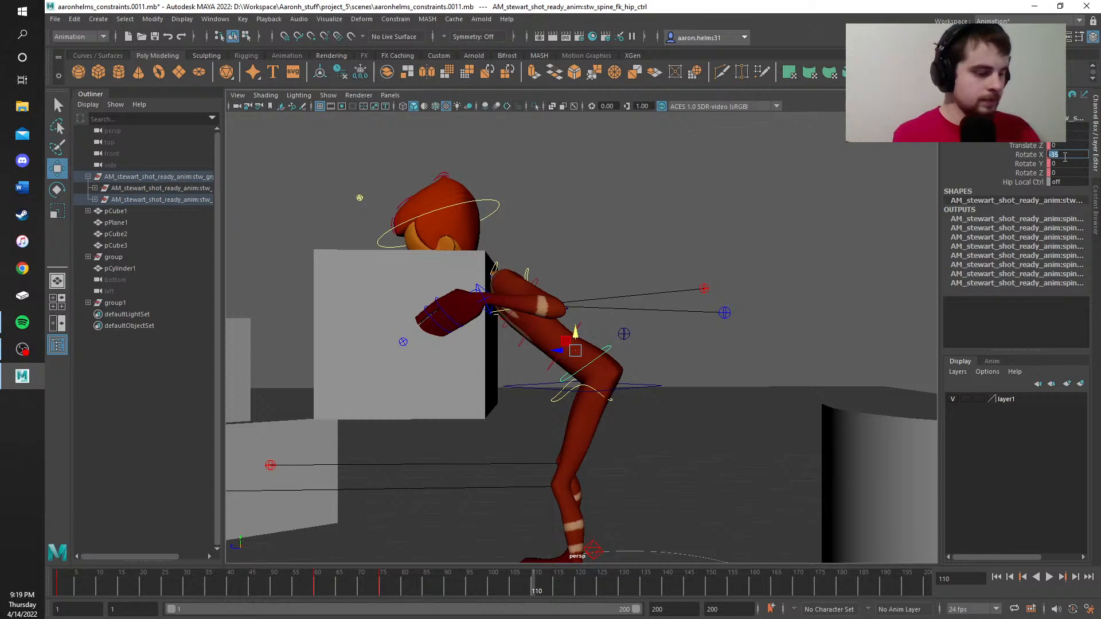
pyautogui.write('-2')
pyautogui.press('Return')
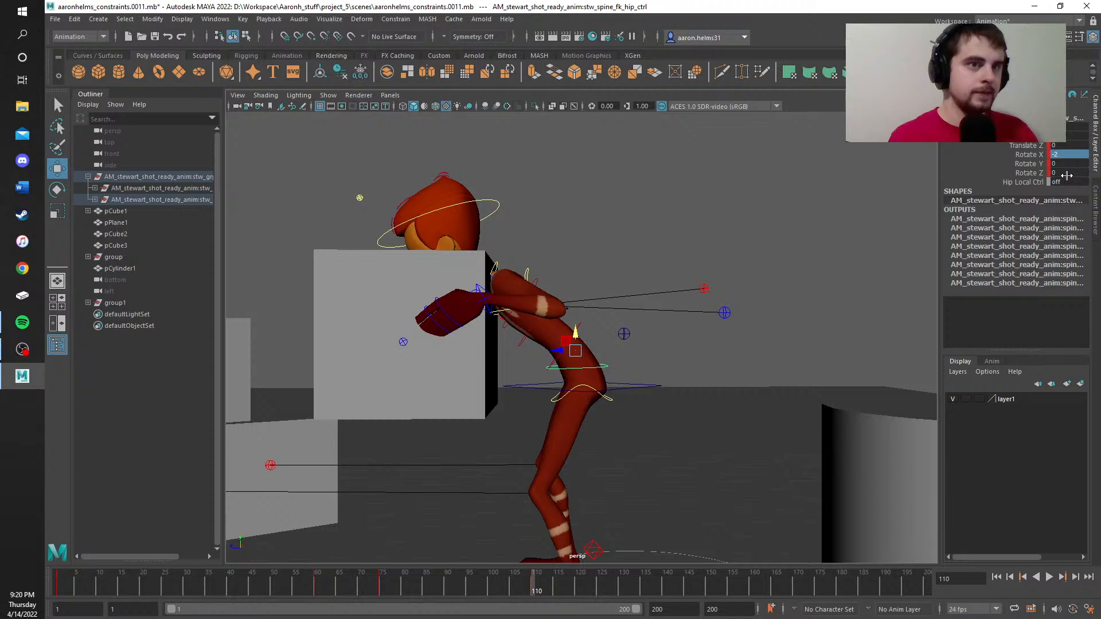
# Step: Straighten the torso at frame 110 by setting Rotate X of the stw_spine_fk_lower_ctrl control to 0
pyautogui.scroll(4, 545, 359)
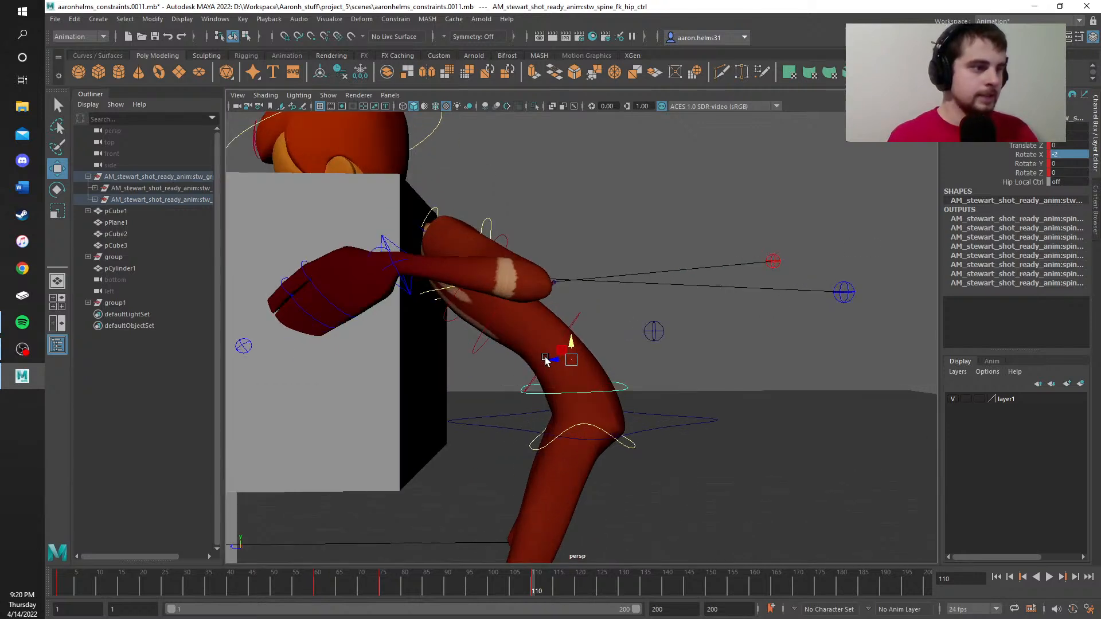
pyautogui.scroll(3, 547, 358)
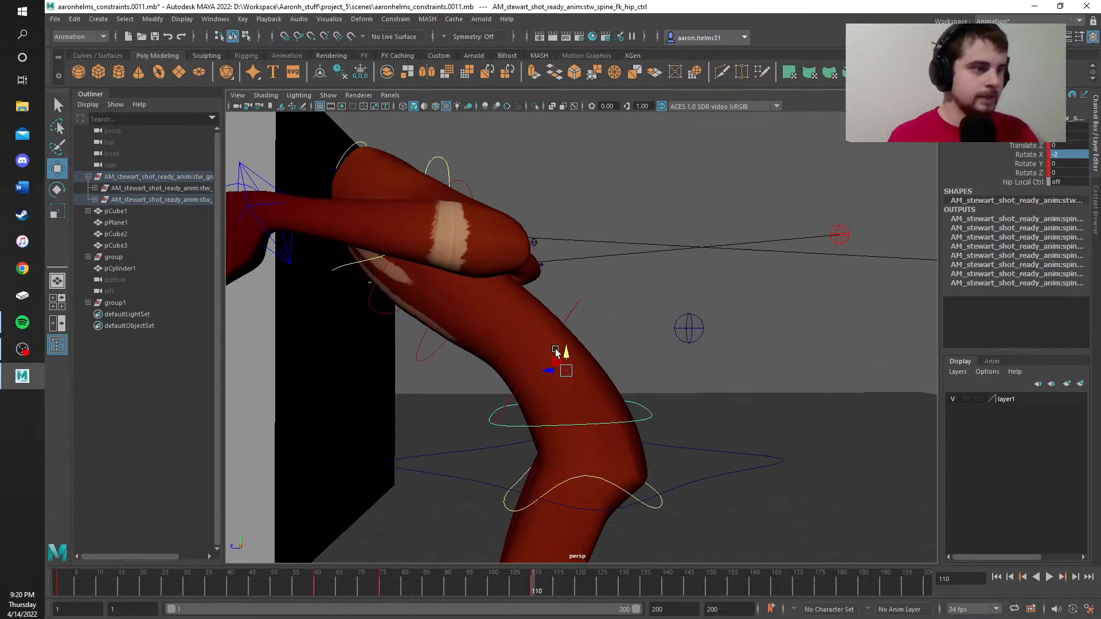
pyautogui.click(560, 329)
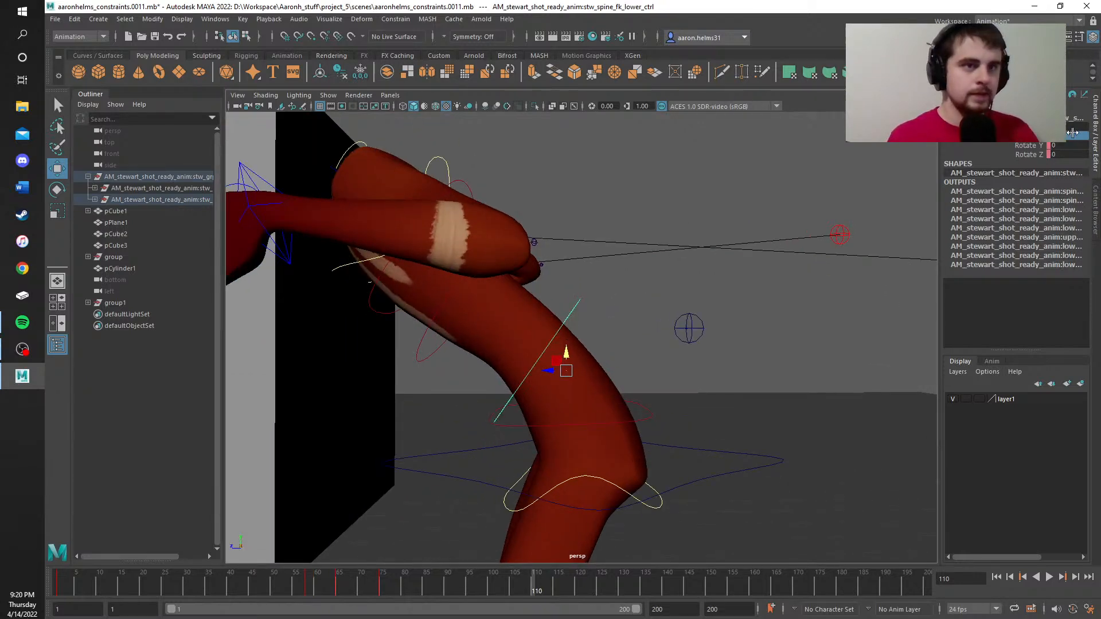
pyautogui.click(1071, 134)
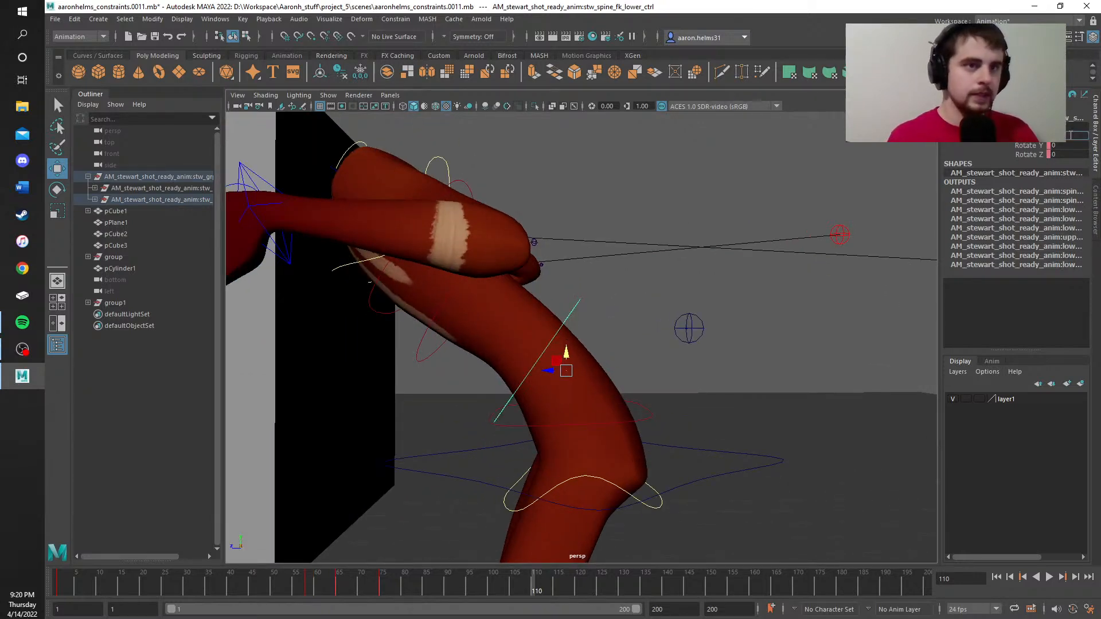
pyautogui.write('0')
pyautogui.press('Return')
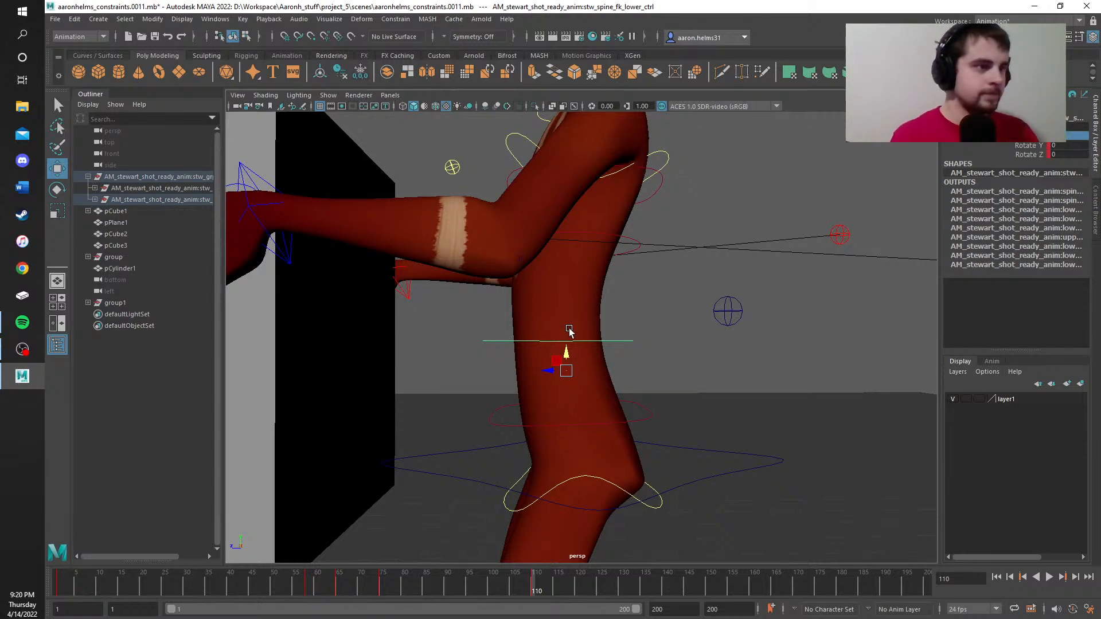
pyautogui.click(612, 231)
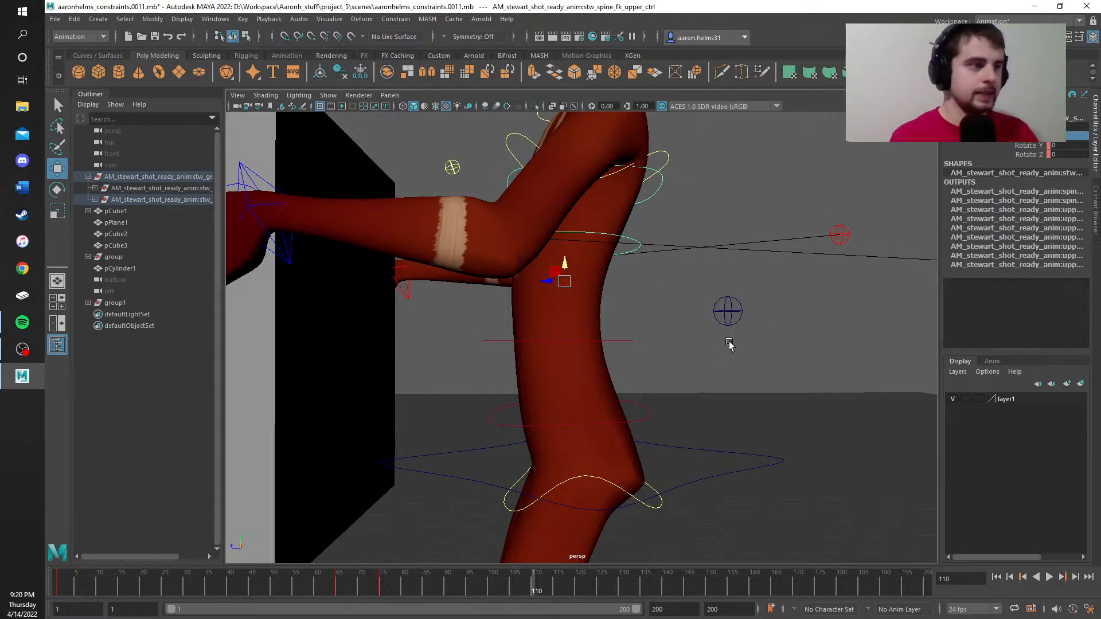
# Step: Review the box lift from the side by scrubbing between frames 110 and 71
pyautogui.scroll(-3, 686, 352)
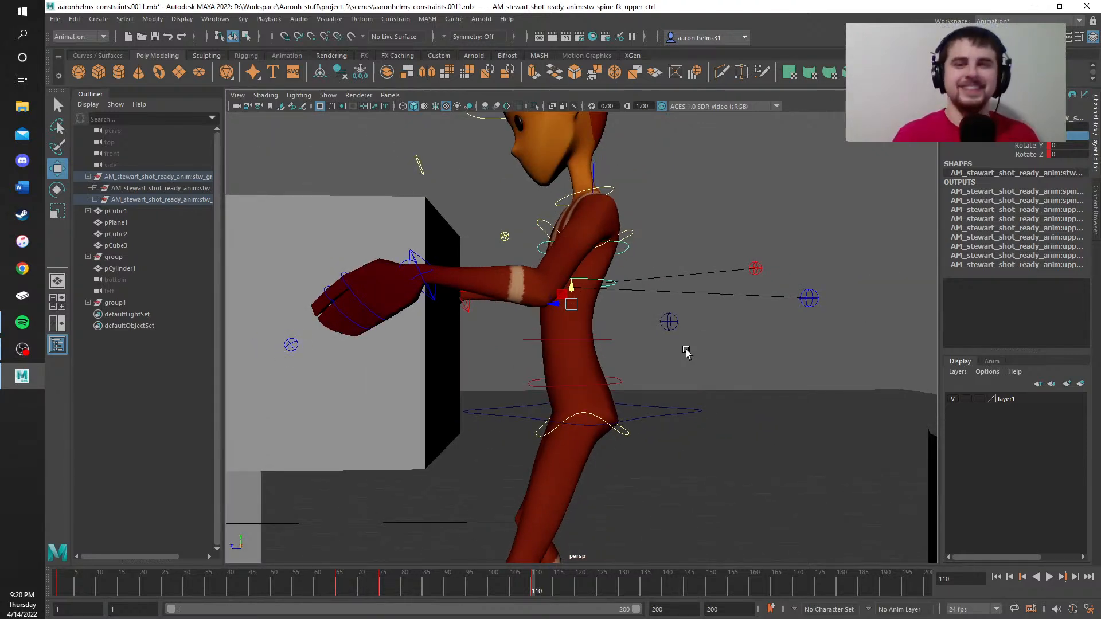
pyautogui.scroll(-4, 687, 352)
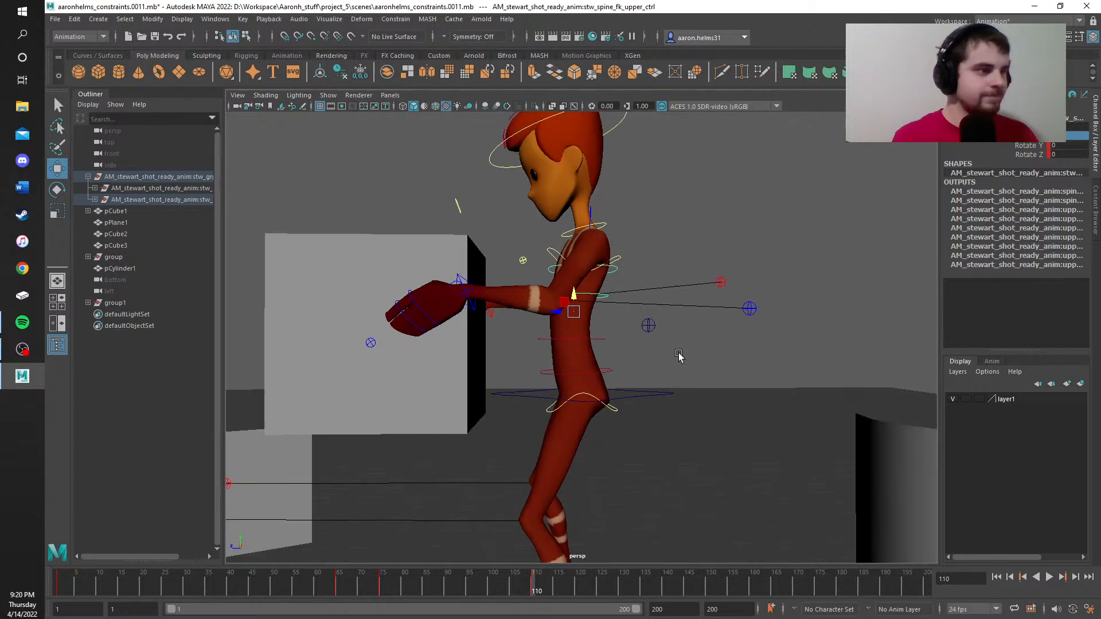
pyautogui.keyDown('alt'); pyautogui.moveTo(647, 236); pyautogui.dragTo(653, 254, button='middle'); pyautogui.keyUp('alt')
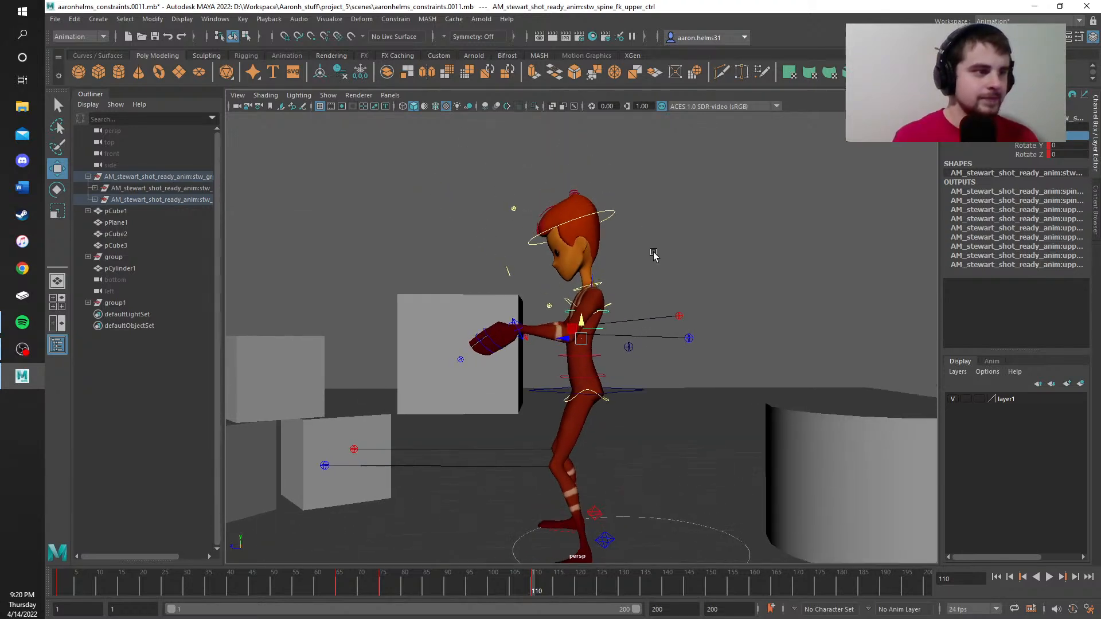
pyautogui.moveTo(532, 588); pyautogui.dragTo(435, 542)
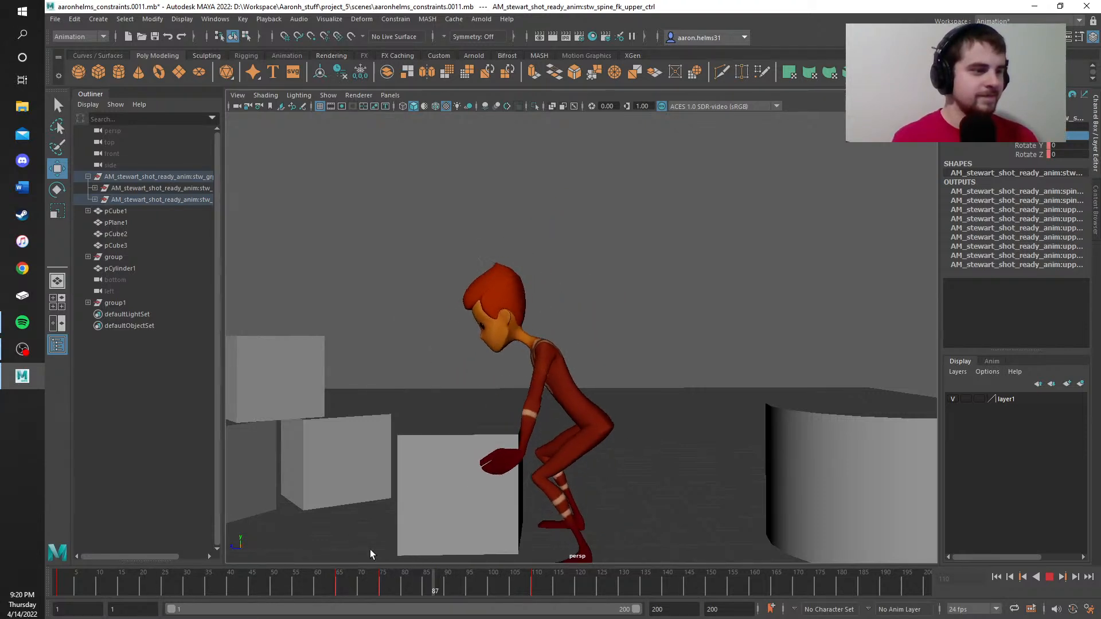
pyautogui.moveTo(370, 549); pyautogui.dragTo(364, 591)
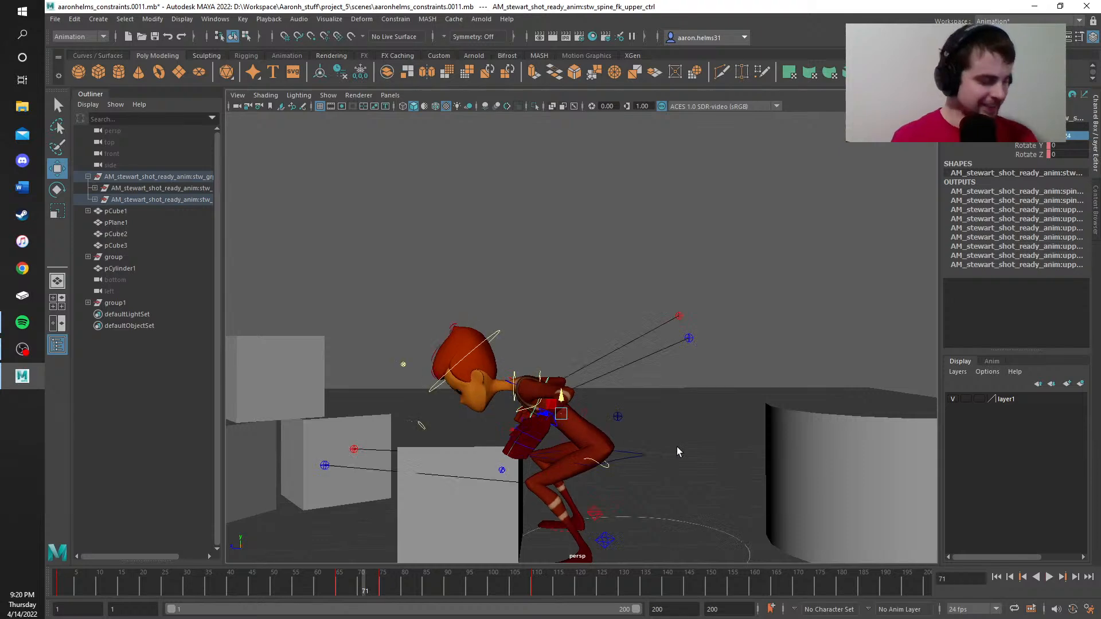
# Step: Examine the lifting motion from behind the character, checking the hands and arms against the box
pyautogui.keyDown('alt'); pyautogui.moveTo(677, 452); pyautogui.dragTo(710, 412); pyautogui.keyUp('alt')
pyautogui.keyDown('alt'); pyautogui.moveTo(710, 412); pyautogui.dragTo(562, 303); pyautogui.keyUp('alt')
pyautogui.keyDown('alt'); pyautogui.moveTo(657, 286); pyautogui.dragTo(576, 297, button='middle'); pyautogui.keyUp('alt')
pyautogui.hotkey('alt', 'v')
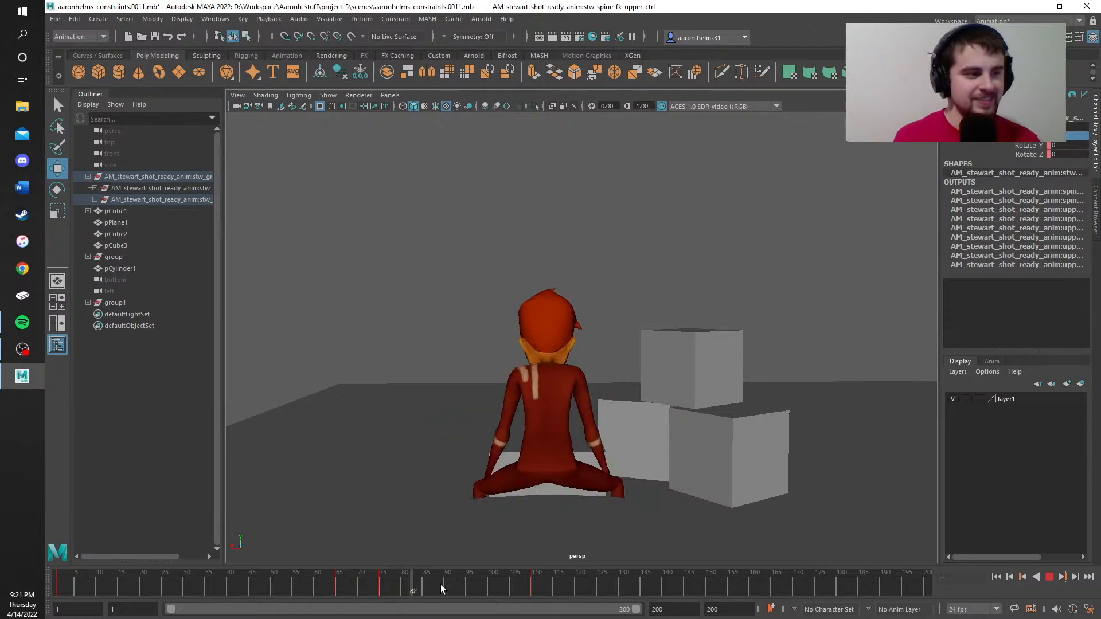
pyautogui.moveTo(533, 578); pyautogui.dragTo(482, 584)
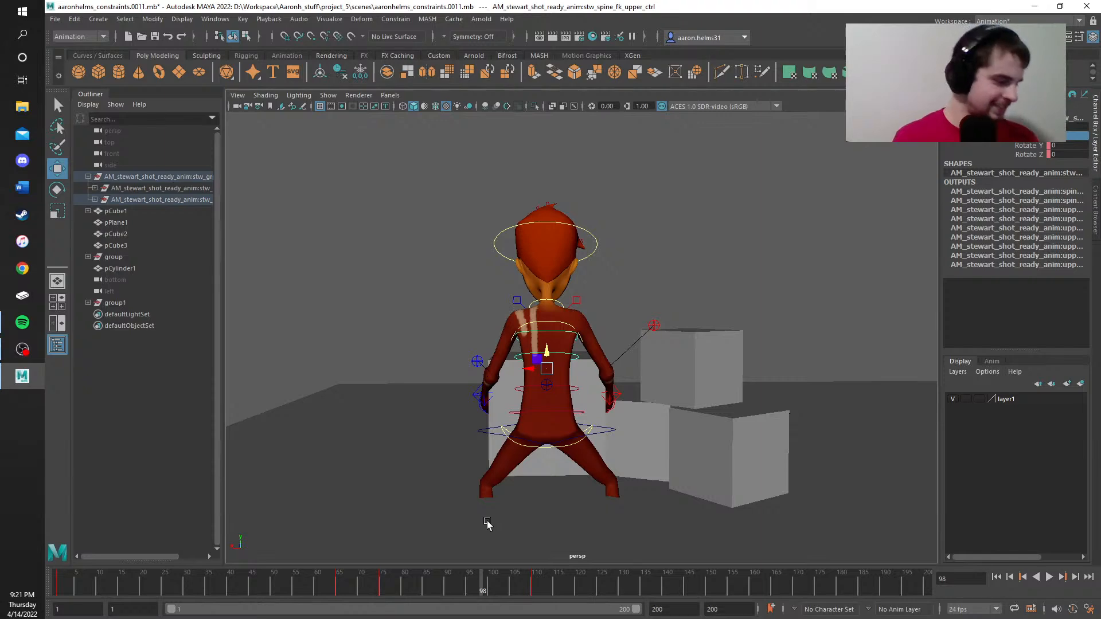
# Step: Return to a side view and scrub repeatedly through the lift to check how the body and box move together
pyautogui.keyDown('alt'); pyautogui.moveTo(386, 352); pyautogui.dragTo(506, 311); pyautogui.keyUp('alt')
pyautogui.keyDown('alt'); pyautogui.moveTo(688, 492); pyautogui.dragTo(692, 423, button='right'); pyautogui.keyUp('alt')
pyautogui.hotkey('alt', 'v')
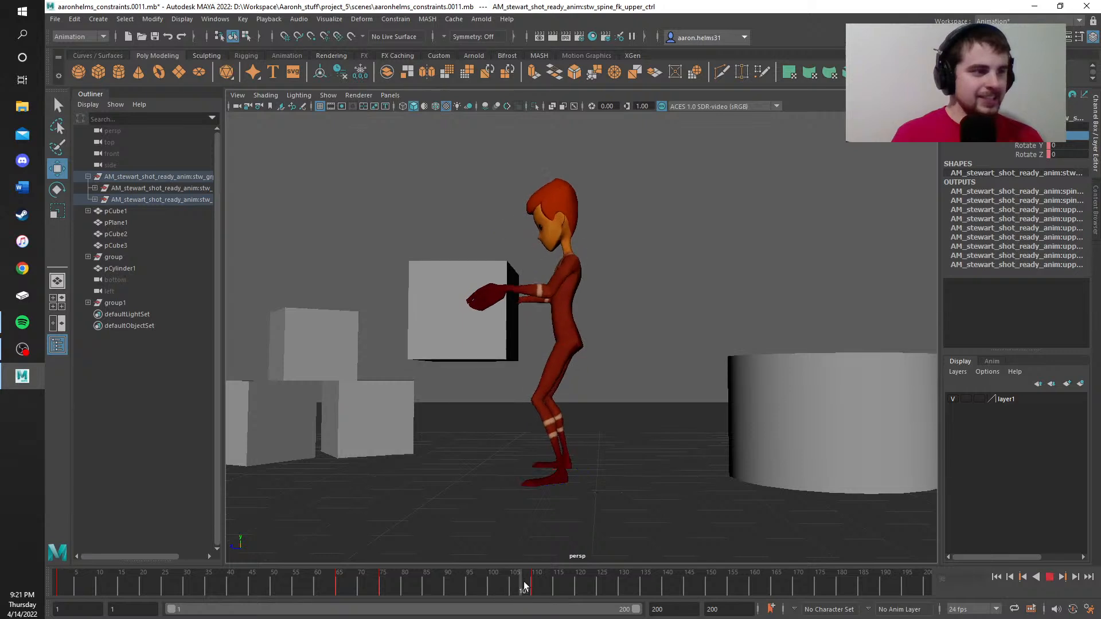
pyautogui.moveTo(393, 594); pyautogui.dragTo(265, 596)
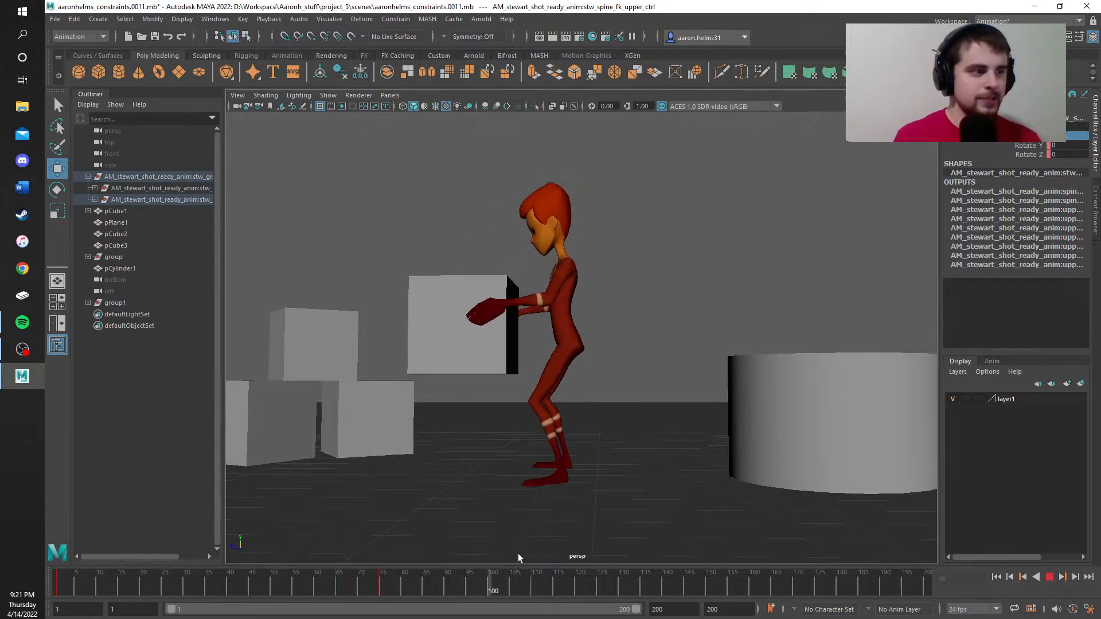
pyautogui.moveTo(492, 576)
pyautogui.mouseDown()
pyautogui.moveTo(417, 564)
pyautogui.moveTo(375, 573)
pyautogui.mouseUp()
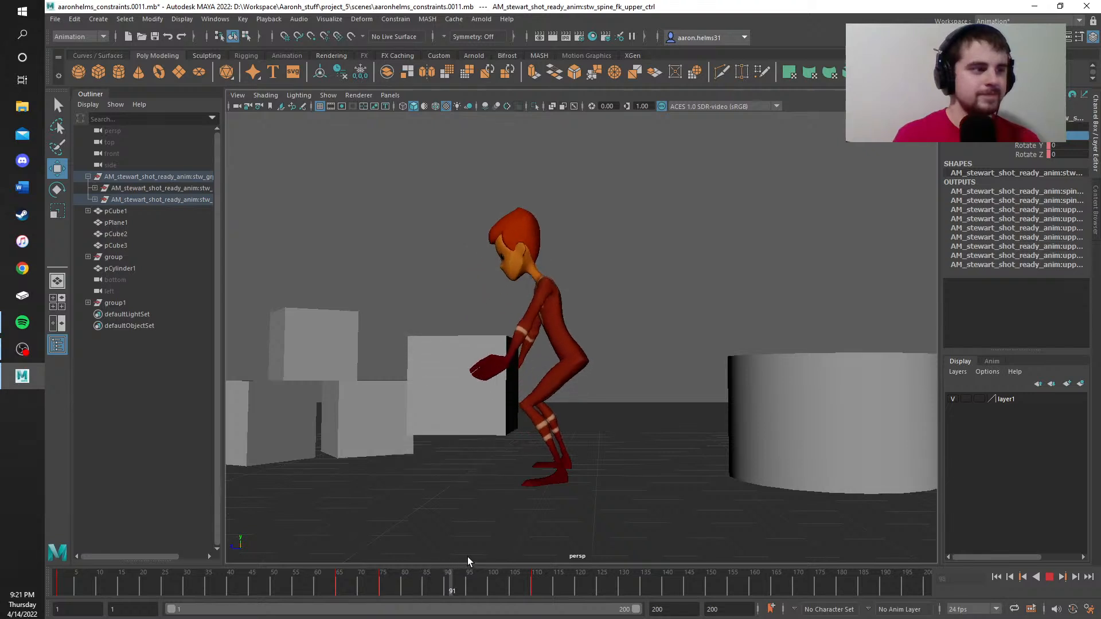
pyautogui.moveTo(495, 576)
pyautogui.mouseDown()
pyautogui.moveTo(377, 561)
pyautogui.moveTo(535, 539)
pyautogui.moveTo(364, 551)
pyautogui.moveTo(493, 534)
pyautogui.mouseUp()
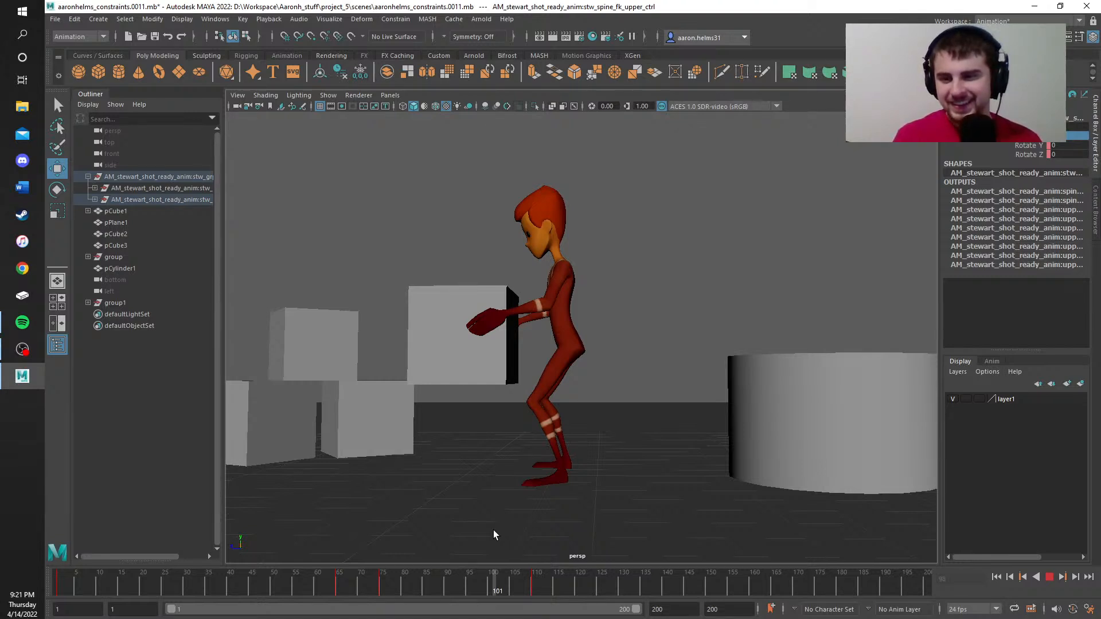
# Step: Scrub back through the box lift from the side, then play the animation to review its timing
pyautogui.moveTo(493, 535)
pyautogui.mouseDown()
pyautogui.moveTo(290, 553)
pyautogui.moveTo(546, 528)
pyautogui.moveTo(276, 571)
pyautogui.mouseUp()
pyautogui.moveTo(362, 567)
pyautogui.mouseDown()
pyautogui.moveTo(383, 565)
pyautogui.moveTo(316, 573)
pyautogui.mouseUp()
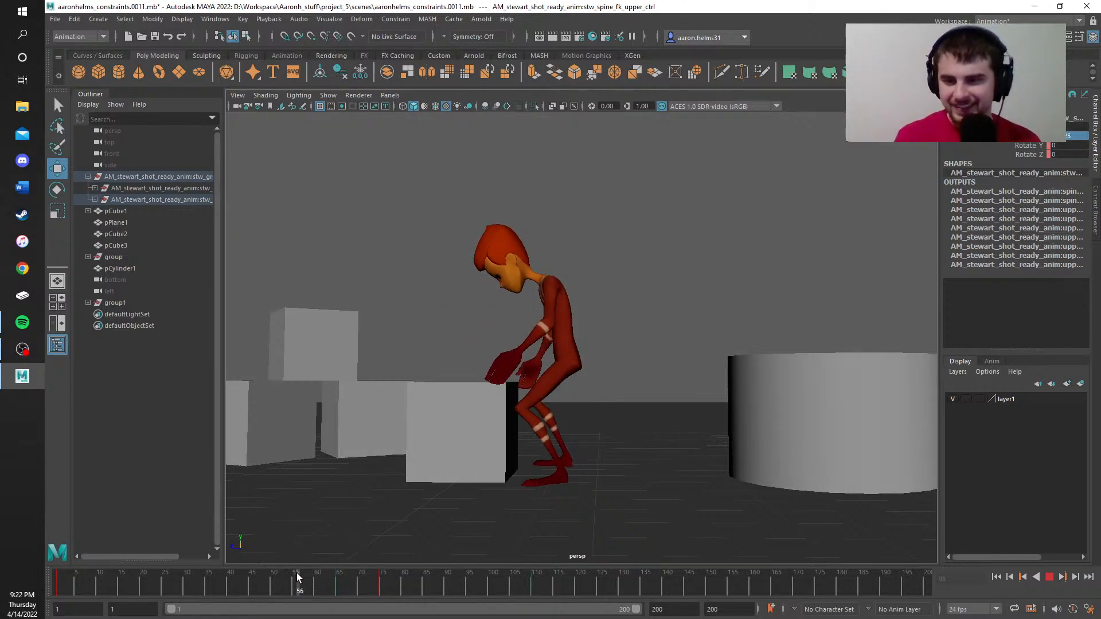
pyautogui.moveTo(420, 565)
pyautogui.mouseDown()
pyautogui.moveTo(441, 560)
pyautogui.moveTo(375, 576)
pyautogui.mouseUp()
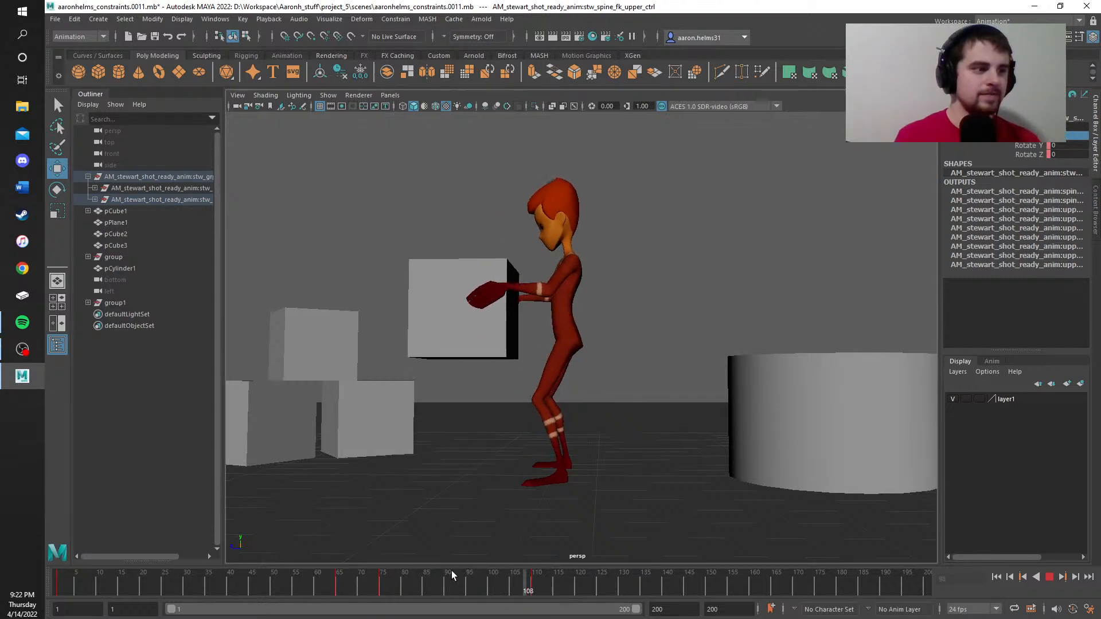
pyautogui.moveTo(447, 575); pyautogui.dragTo(328, 587)
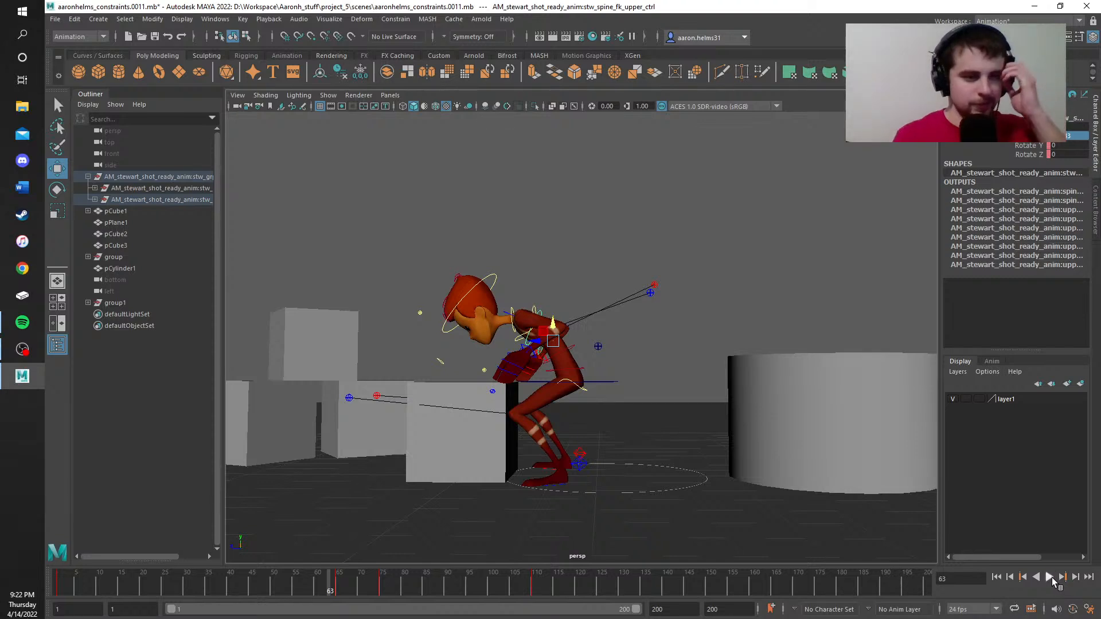
pyautogui.click(1049, 577)
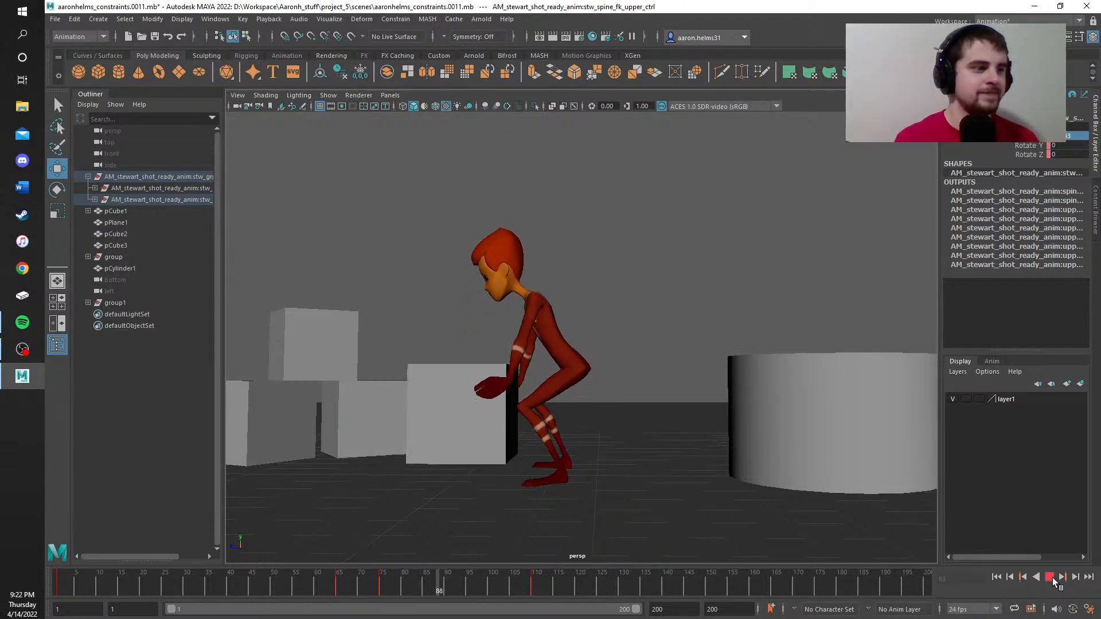
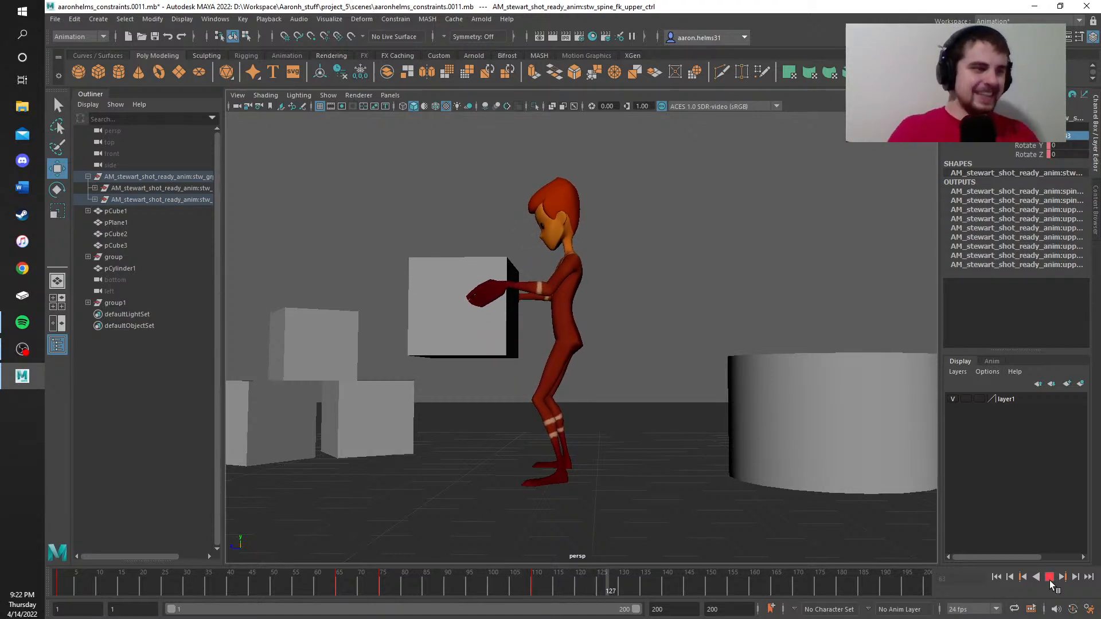
pyautogui.click(1049, 577)
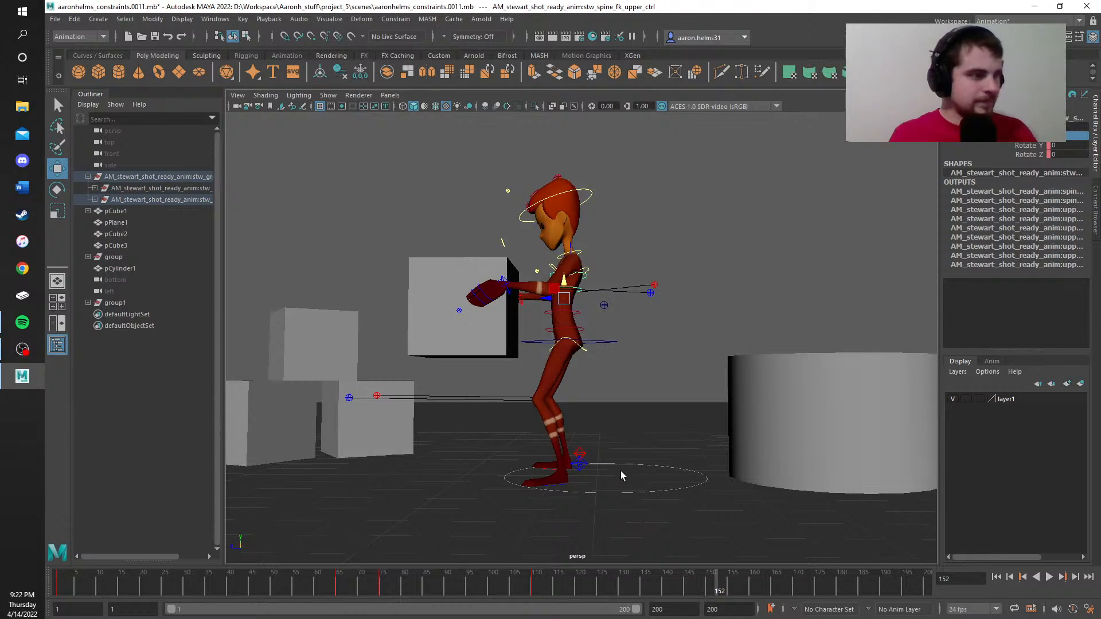
# Step: Deselect the spine control and examine the reaching pose at frame 51 from a front three-quarter view
pyautogui.click(621, 388)
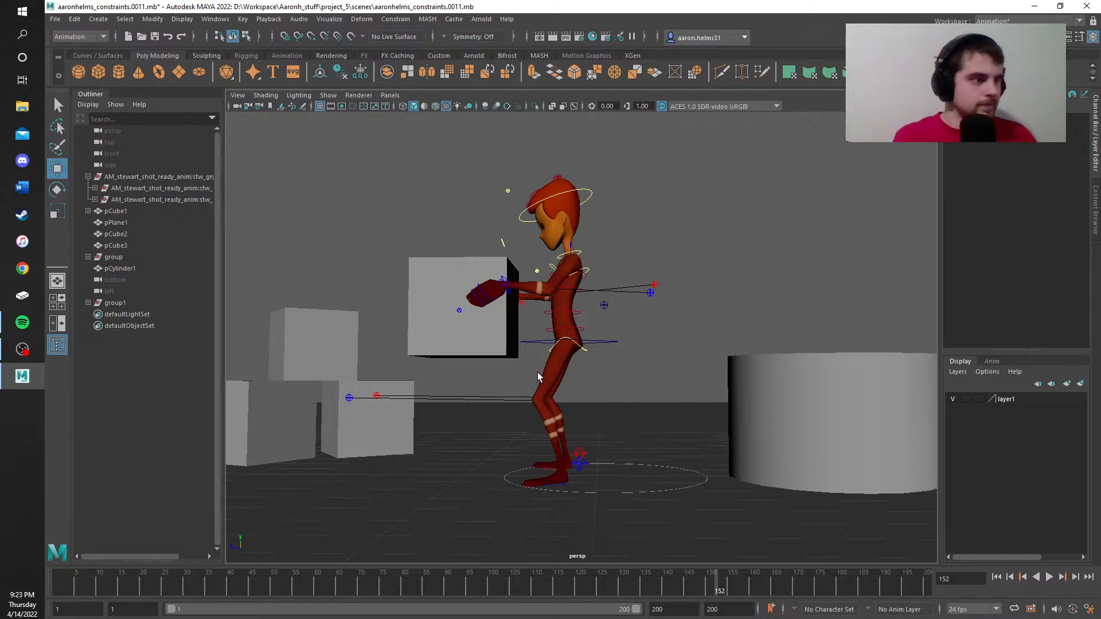
pyautogui.keyDown('alt'); pyautogui.moveTo(655, 336); pyautogui.dragTo(624, 334, button='middle'); pyautogui.keyUp('alt')
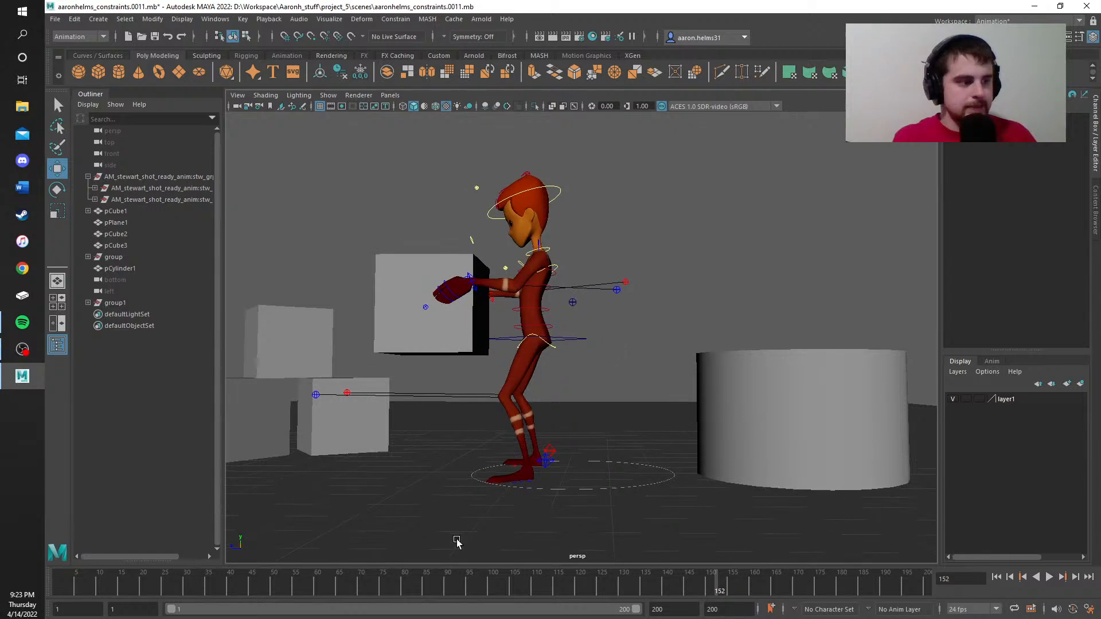
pyautogui.moveTo(497, 570)
pyautogui.mouseDown()
pyautogui.moveTo(432, 589)
pyautogui.moveTo(270, 591)
pyautogui.moveTo(289, 599)
pyautogui.moveTo(472, 567)
pyautogui.moveTo(253, 594)
pyautogui.moveTo(431, 573)
pyautogui.moveTo(284, 599)
pyautogui.moveTo(278, 588)
pyautogui.mouseUp()
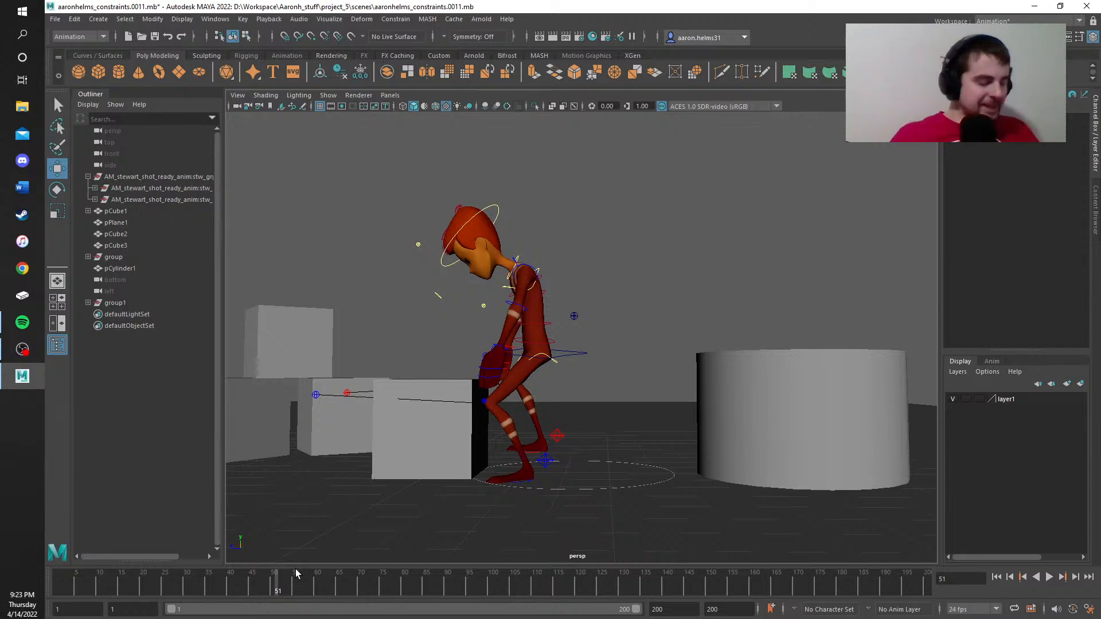
pyautogui.keyDown('alt'); pyautogui.moveTo(417, 348); pyautogui.dragTo(942, 356); pyautogui.keyUp('alt')
pyautogui.keyDown('alt'); pyautogui.moveTo(840, 364); pyautogui.dragTo(690, 371, button='middle'); pyautogui.keyUp('alt')
pyautogui.scroll(5, 776, 430)
pyautogui.keyDown('alt'); pyautogui.moveTo(812, 493); pyautogui.dragTo(736, 376, button='middle'); pyautogui.keyUp('alt')
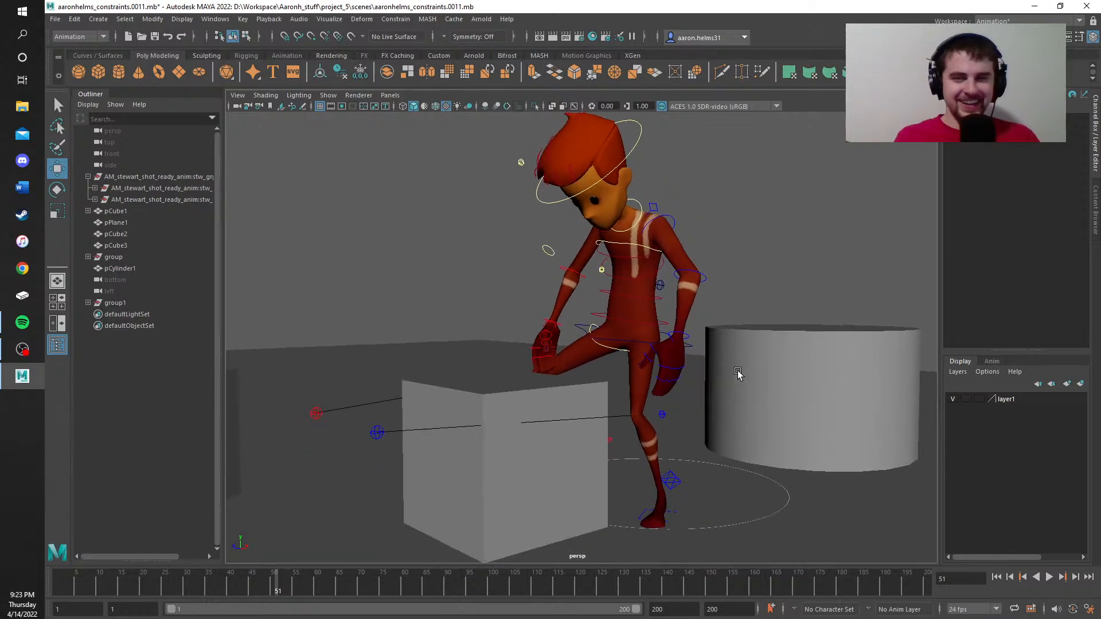
pyautogui.scroll(-2, 736, 379)
pyautogui.keyDown('alt'); pyautogui.moveTo(738, 436); pyautogui.dragTo(768, 433); pyautogui.keyUp('alt')
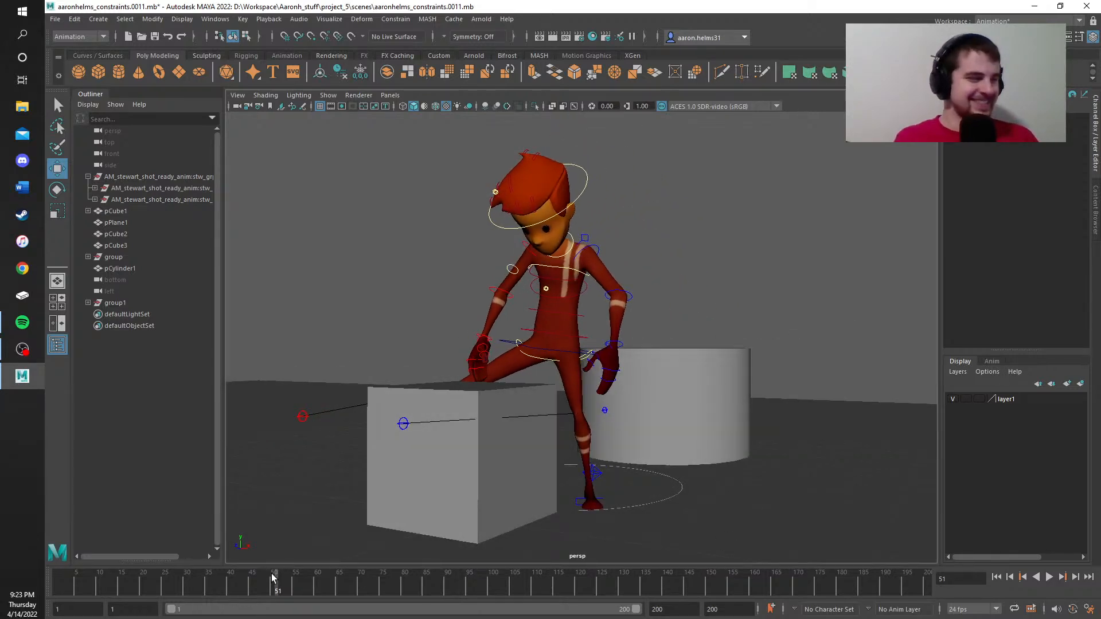
# Step: Play the animation from frame 1 in the front three-quarter view to review the whole lift
pyautogui.moveTo(271, 574); pyautogui.dragTo(15, 588)
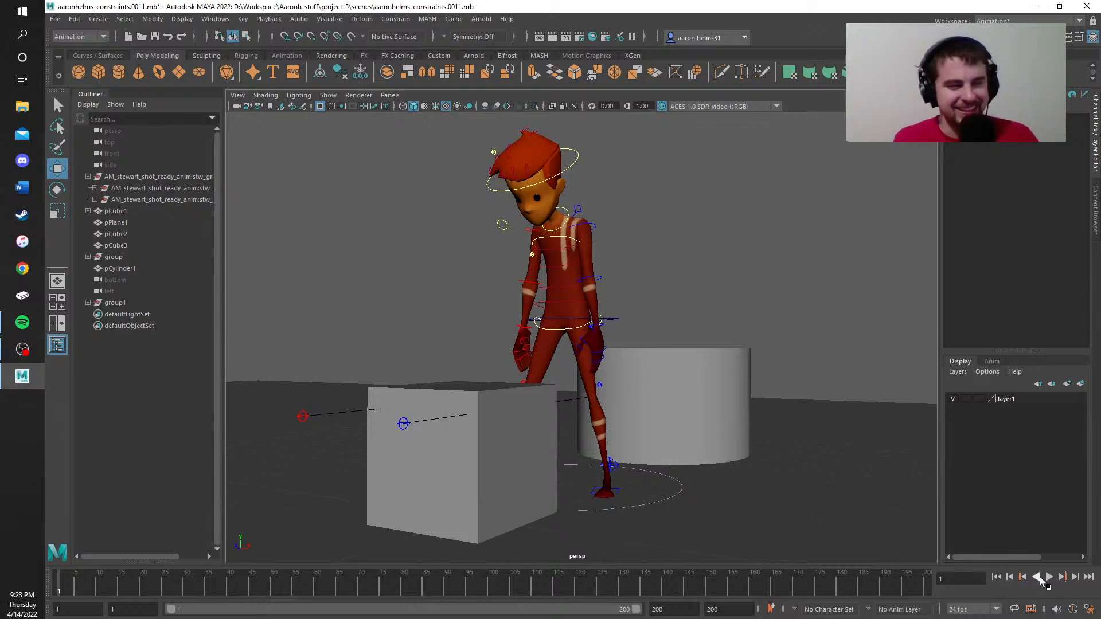
pyautogui.click(1049, 577)
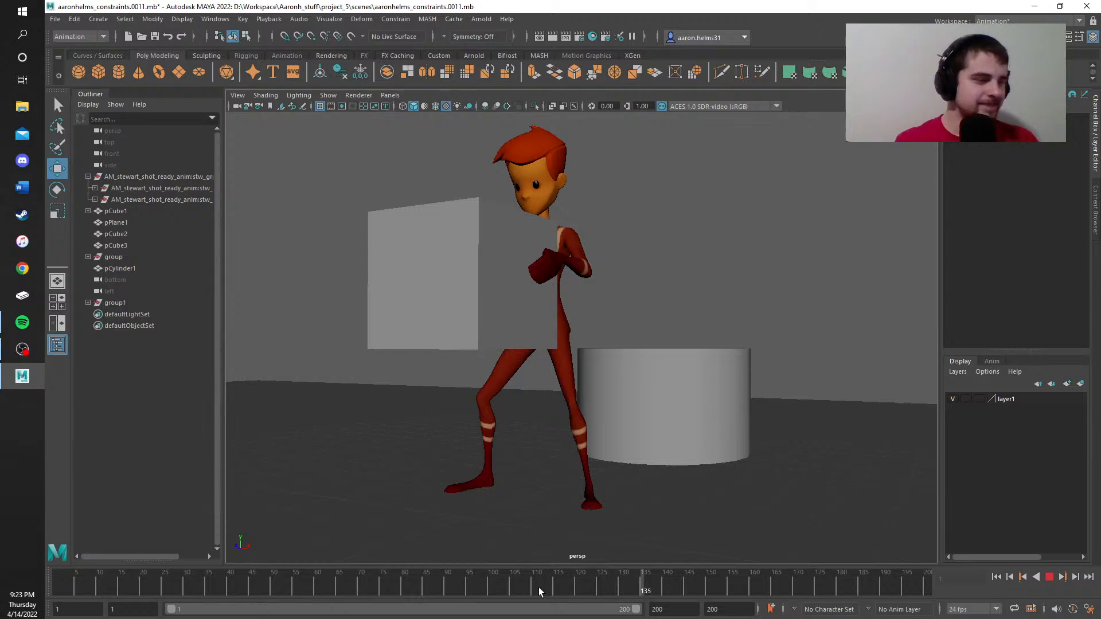
pyautogui.moveTo(539, 573); pyautogui.dragTo(84, 599)
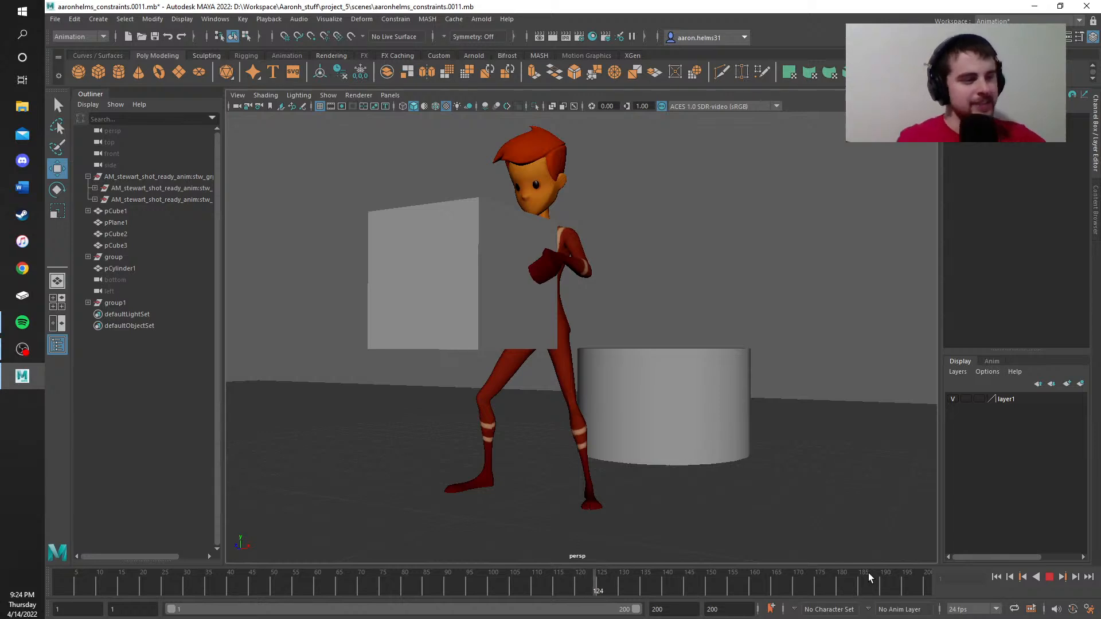
pyautogui.click(1055, 577)
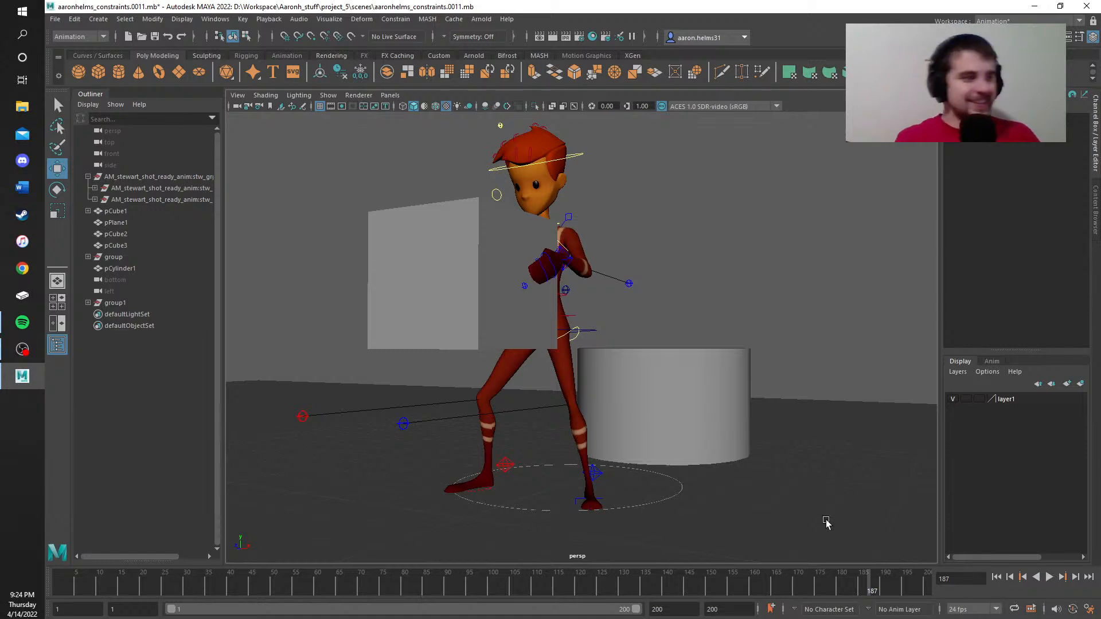
# Step: Examine the box and legs more closely, then play and scrub the bend toward the box around frame 62
pyautogui.keyDown('alt'); pyautogui.moveTo(755, 500); pyautogui.dragTo(756, 511, button='middle'); pyautogui.keyUp('alt')
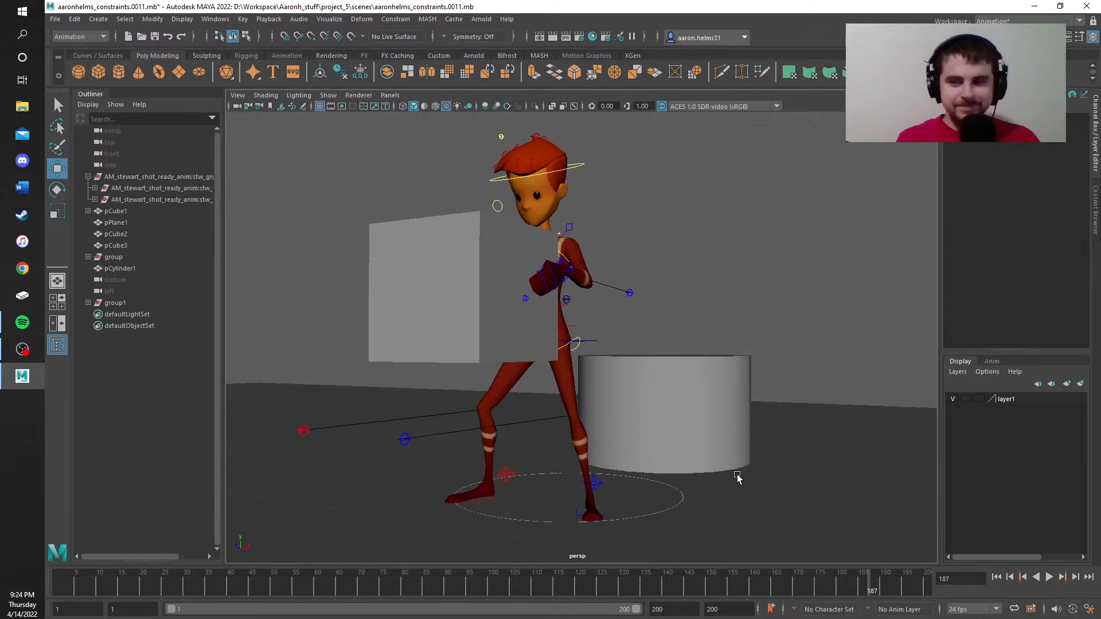
pyautogui.scroll(-3, 738, 478)
pyautogui.scroll(3, 737, 478)
pyautogui.scroll(1, 739, 476)
pyautogui.keyDown('alt'); pyautogui.moveTo(740, 476); pyautogui.dragTo(767, 407, button='middle'); pyautogui.keyUp('alt')
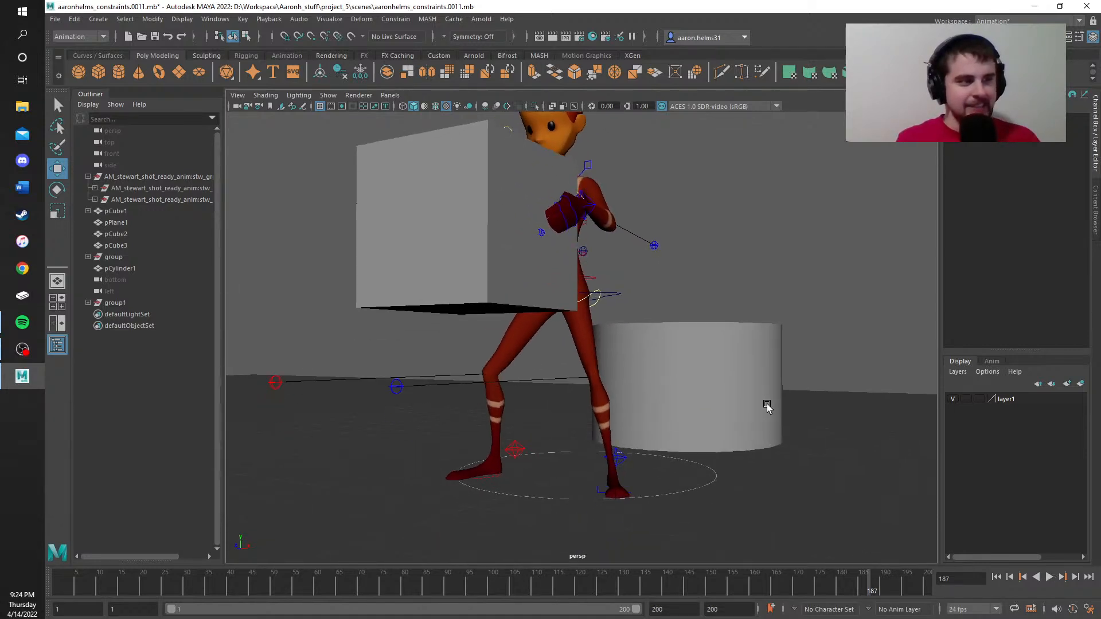
pyautogui.click(488, 584)
pyautogui.hotkey('alt', 'v')
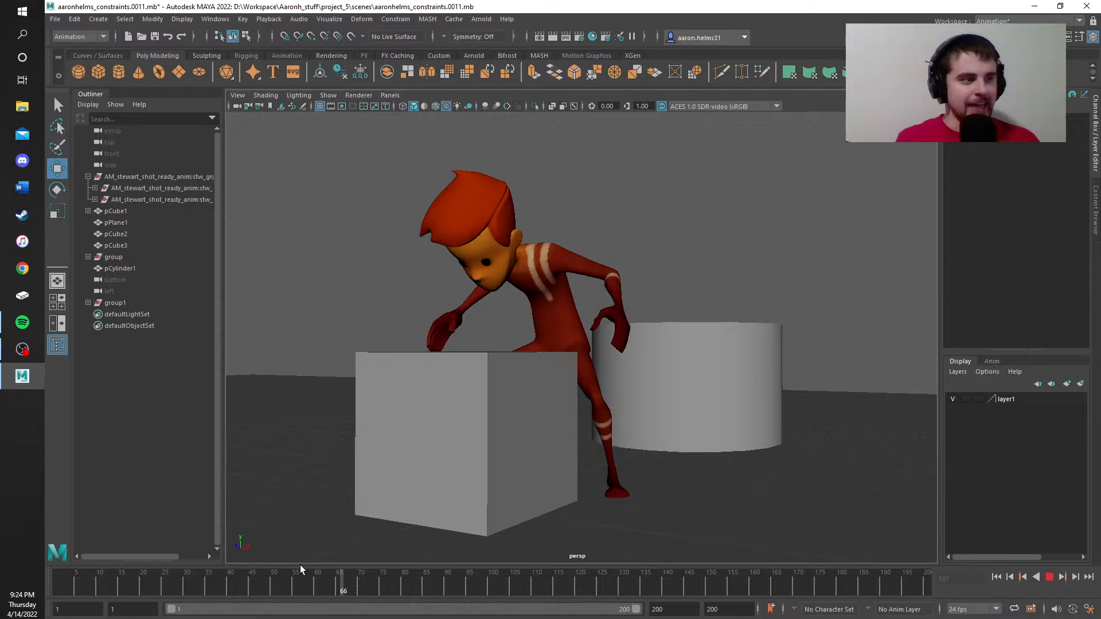
pyautogui.moveTo(300, 566); pyautogui.dragTo(326, 603)
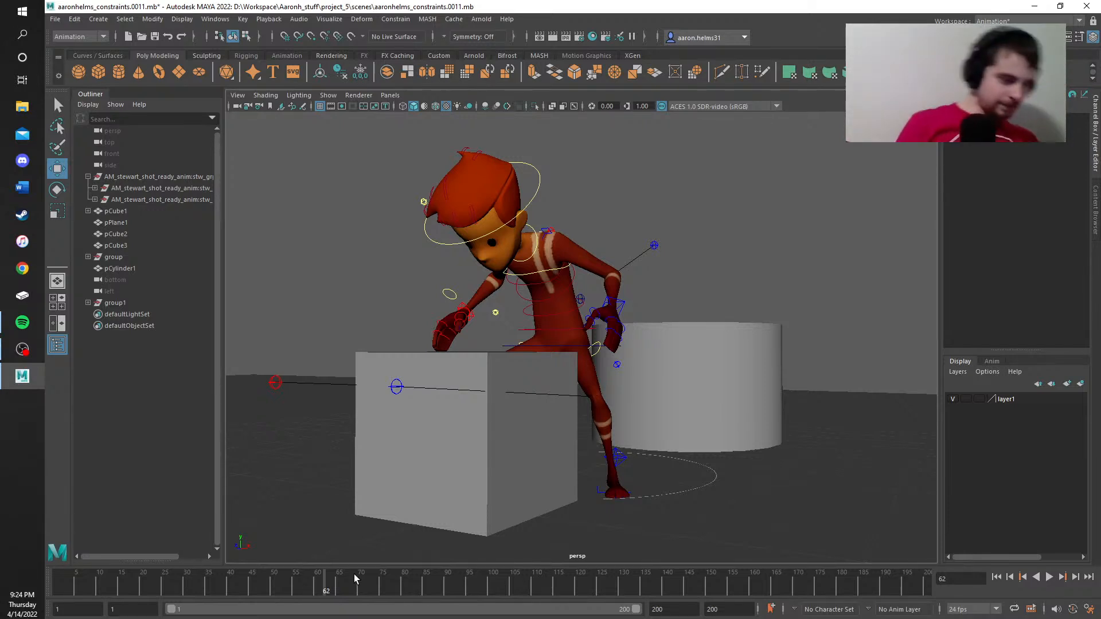
# Step: Go to frame 65 and select the stw_spine_fk_lower_ctrl control on the character's torso
pyautogui.click(346, 591)
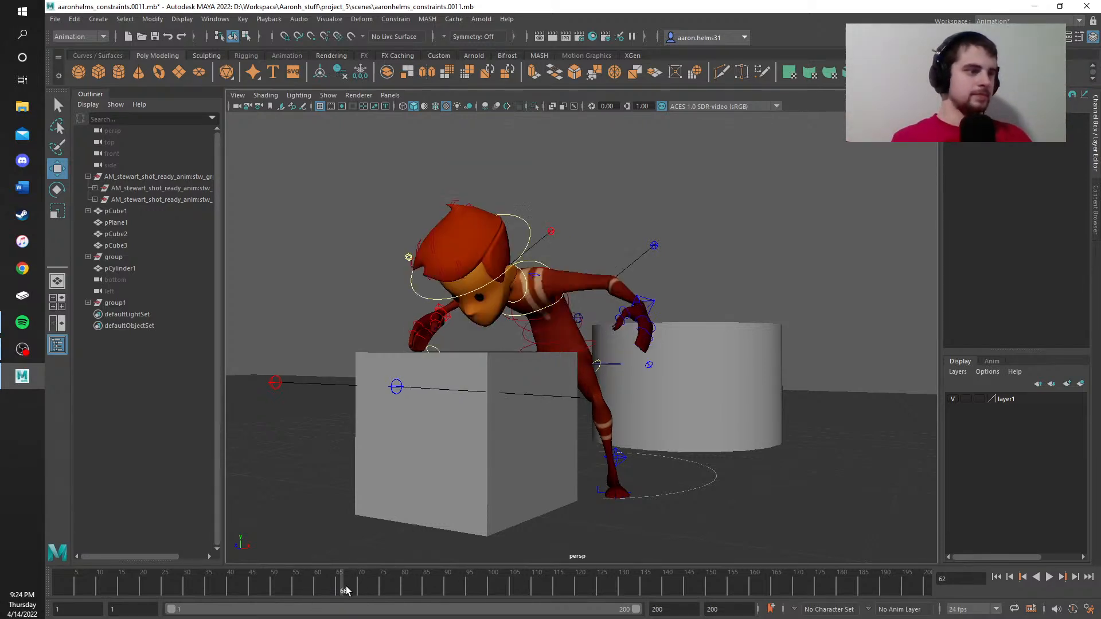
pyautogui.moveTo(346, 591)
pyautogui.mouseDown()
pyautogui.moveTo(386, 587)
pyautogui.moveTo(337, 598)
pyautogui.mouseUp()
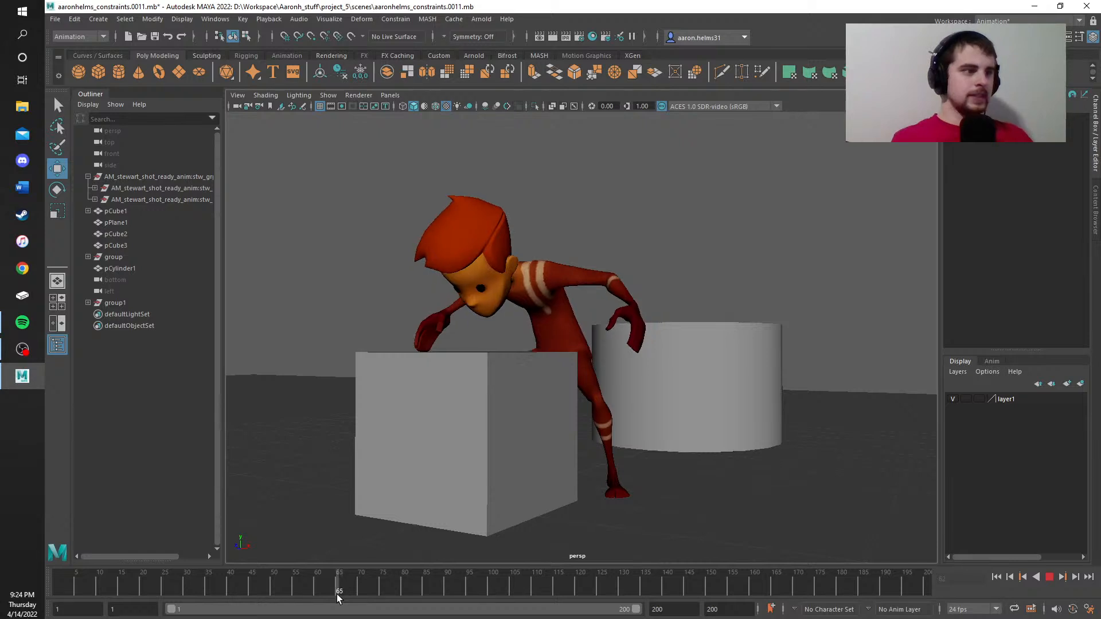
pyautogui.press('alt')
pyautogui.scroll(6, 607, 333)
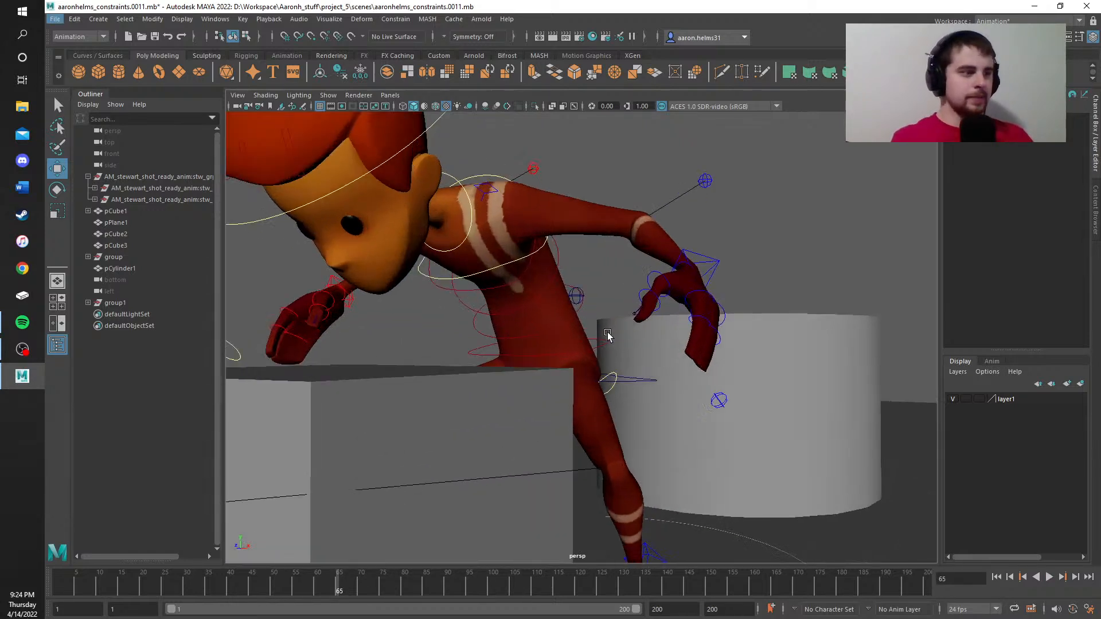
pyautogui.scroll(2, 606, 335)
pyautogui.click(551, 329)
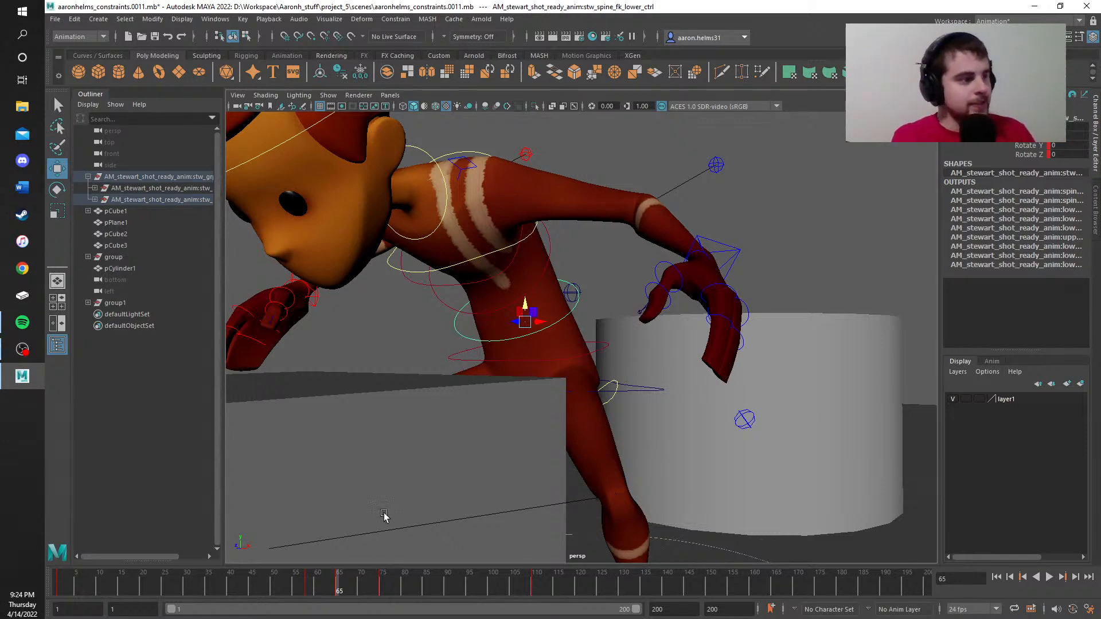
# Step: Try to move the lower spine control's keyframe from frame 75 to frame 80, and scrub through the adjusted motion
pyautogui.moveTo(339, 586); pyautogui.dragTo(381, 580)
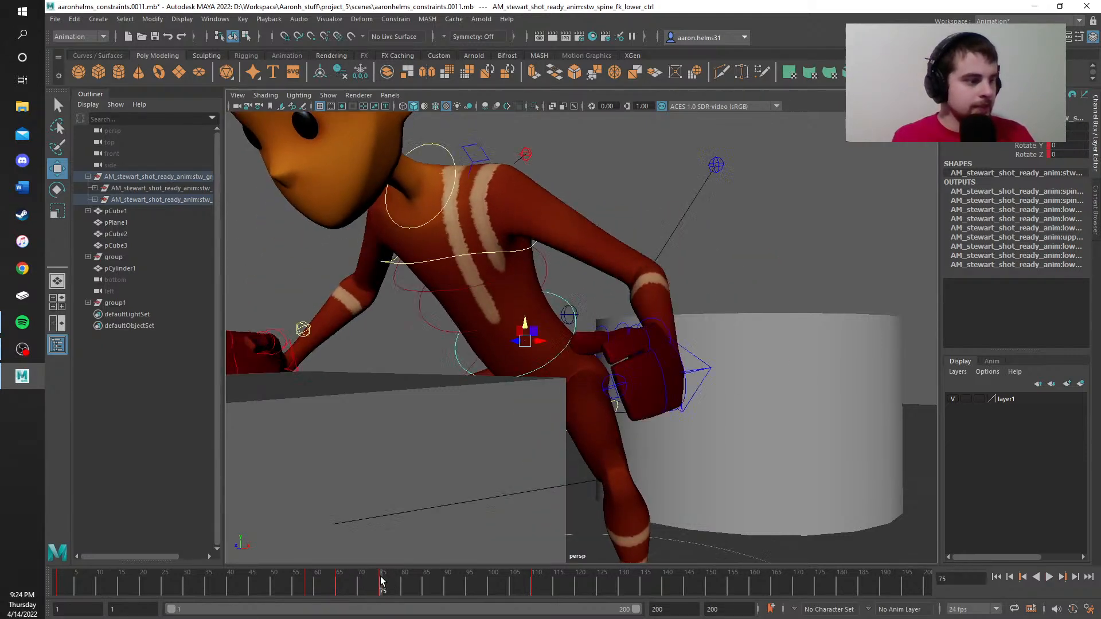
pyautogui.rightClick(381, 580)
pyautogui.click(404, 587)
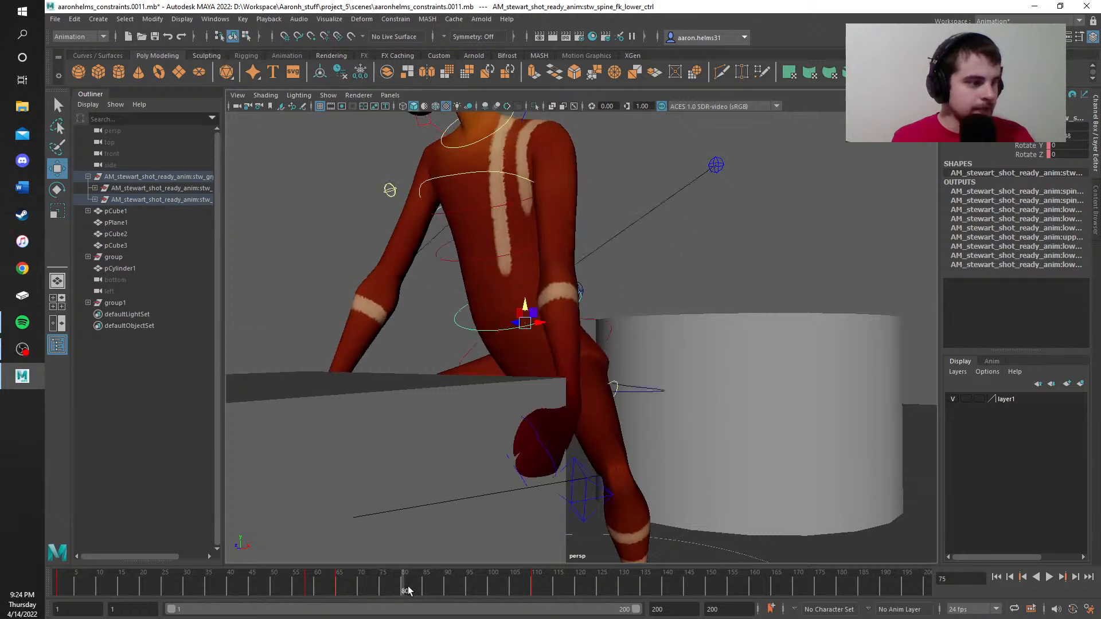
pyautogui.hotkey('alt', 'v')
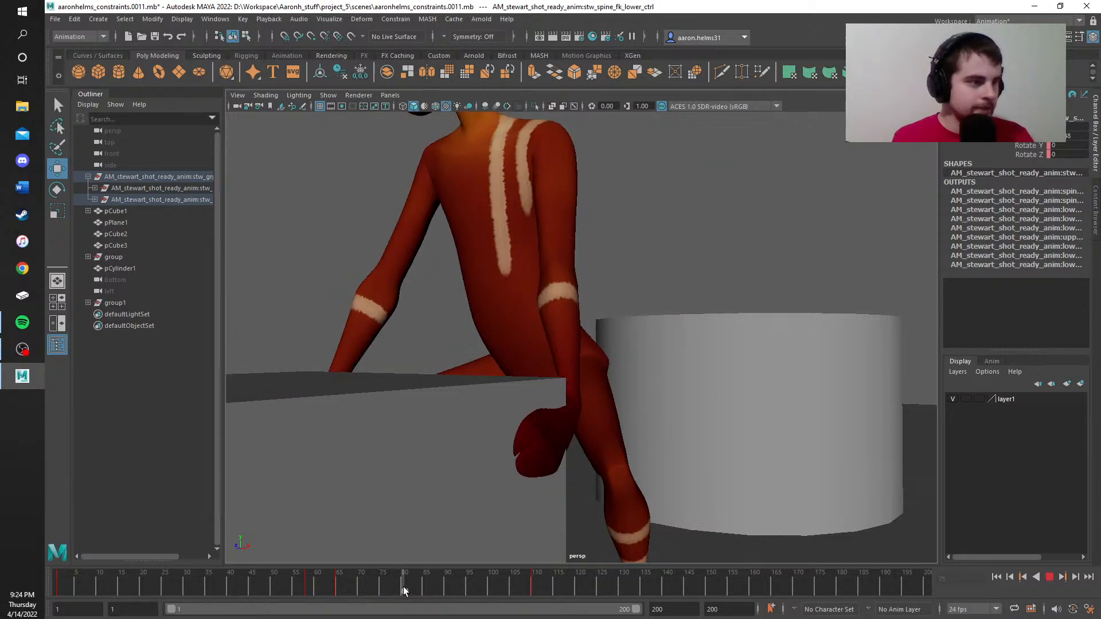
pyautogui.click(404, 591)
pyautogui.rightClick(405, 590)
pyautogui.moveTo(448, 395)
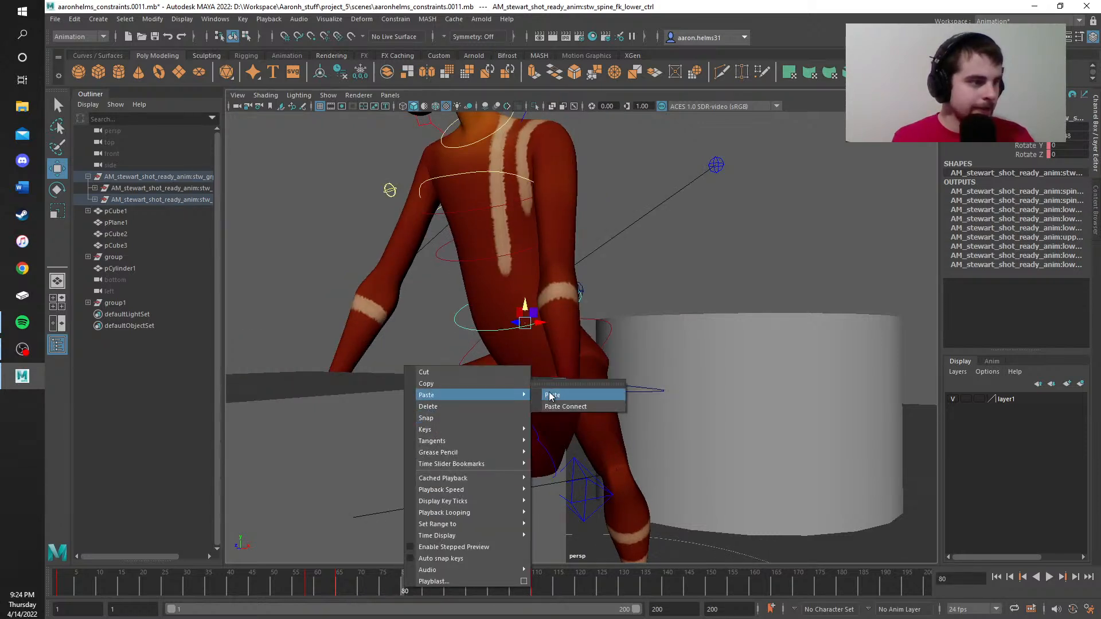
pyautogui.click(551, 396)
pyautogui.click(389, 590)
pyautogui.hotkey('alt', 'v')
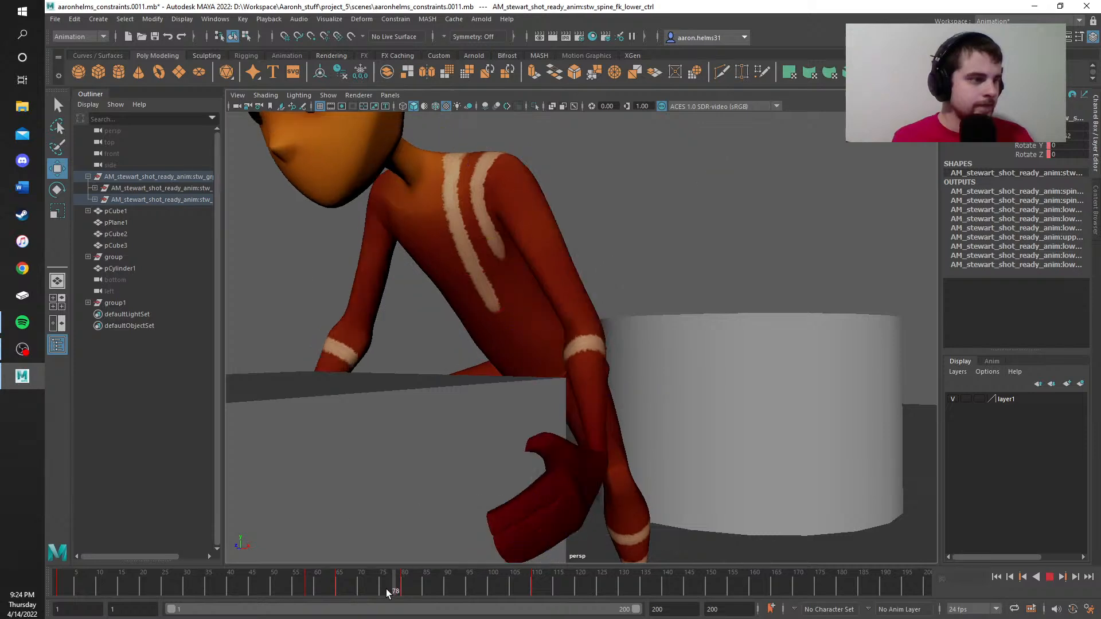
pyautogui.moveTo(387, 590); pyautogui.dragTo(322, 584)
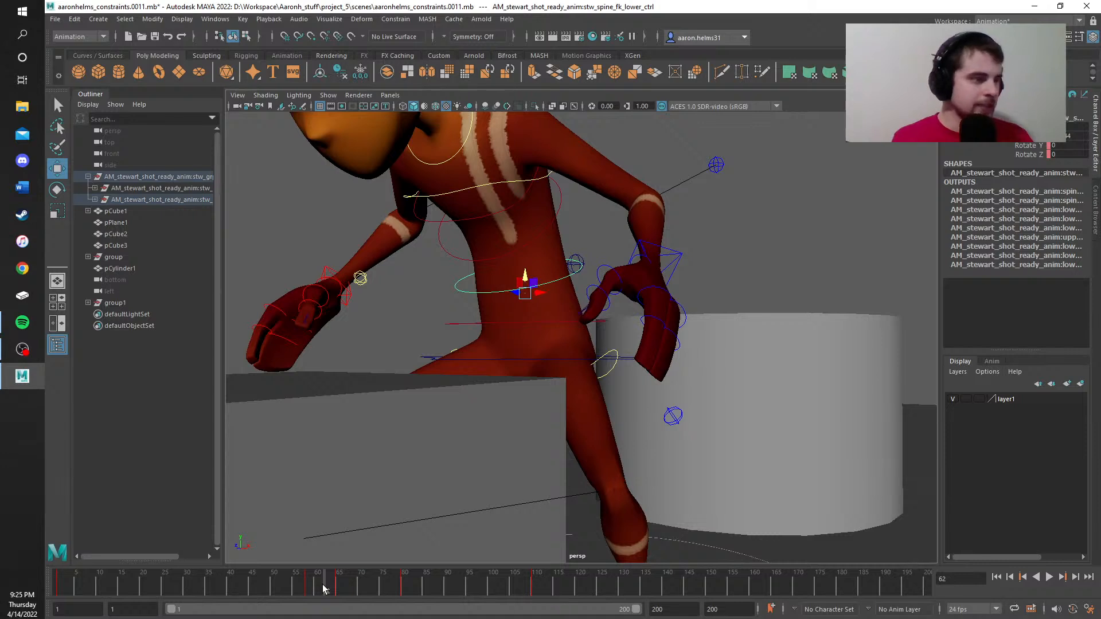
# Step: Undo the move of the lower spine control's keyframe
pyautogui.press('.')
pyautogui.press('.')
pyautogui.hotkey('ctrl', 'z')
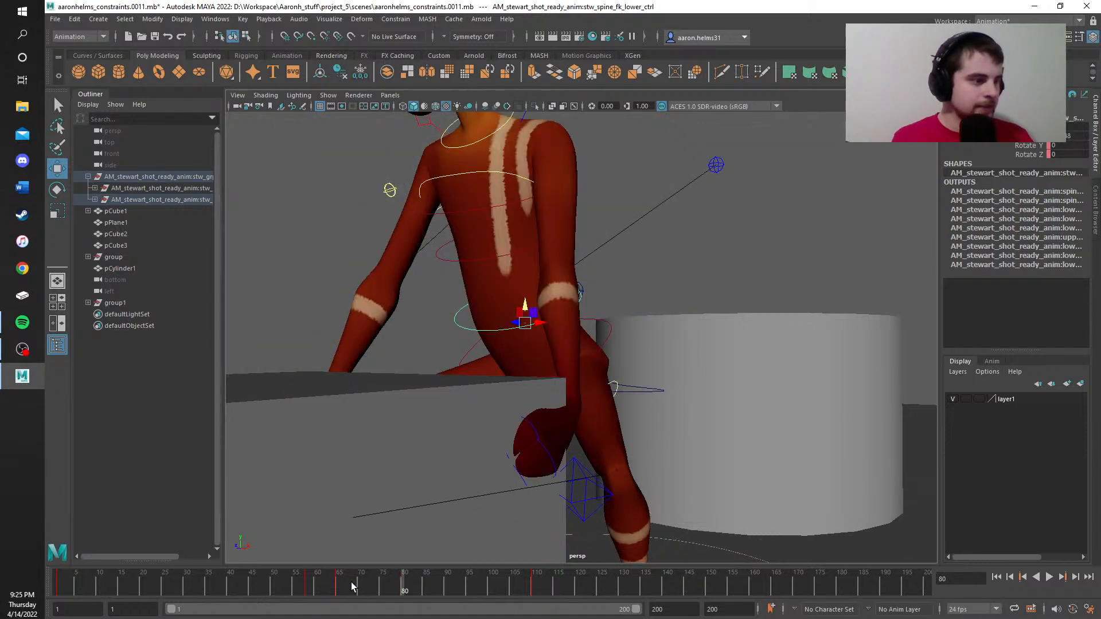
pyautogui.moveTo(351, 582)
pyautogui.mouseDown()
pyautogui.moveTo(333, 583)
pyautogui.moveTo(436, 581)
pyautogui.moveTo(330, 585)
pyautogui.moveTo(351, 580)
pyautogui.mouseUp()
pyautogui.hotkey('ctrl', 'z')
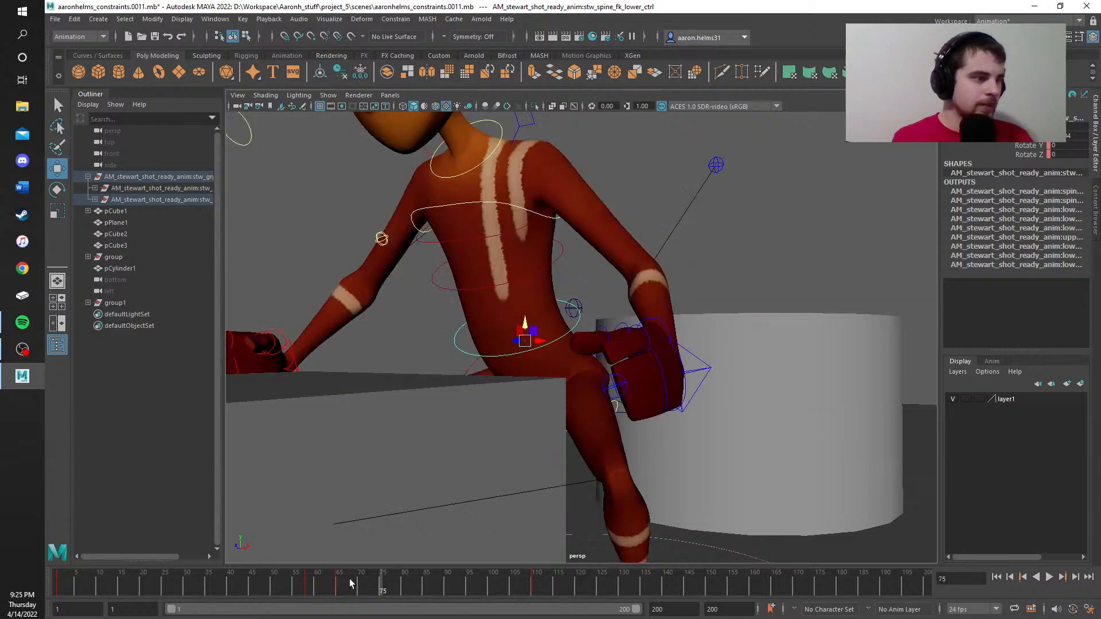
pyautogui.hotkey('ctrl', 'z')
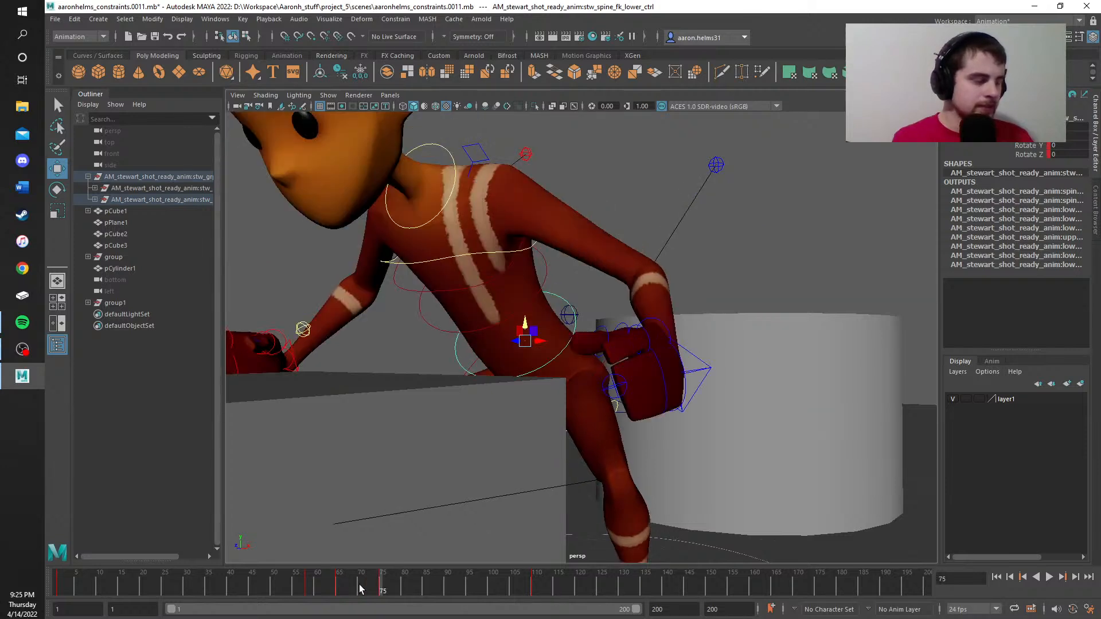
# Step: Cut the lower spine control's keyframe at frame 75 and paste it at frame 80
pyautogui.rightClick(379, 585)
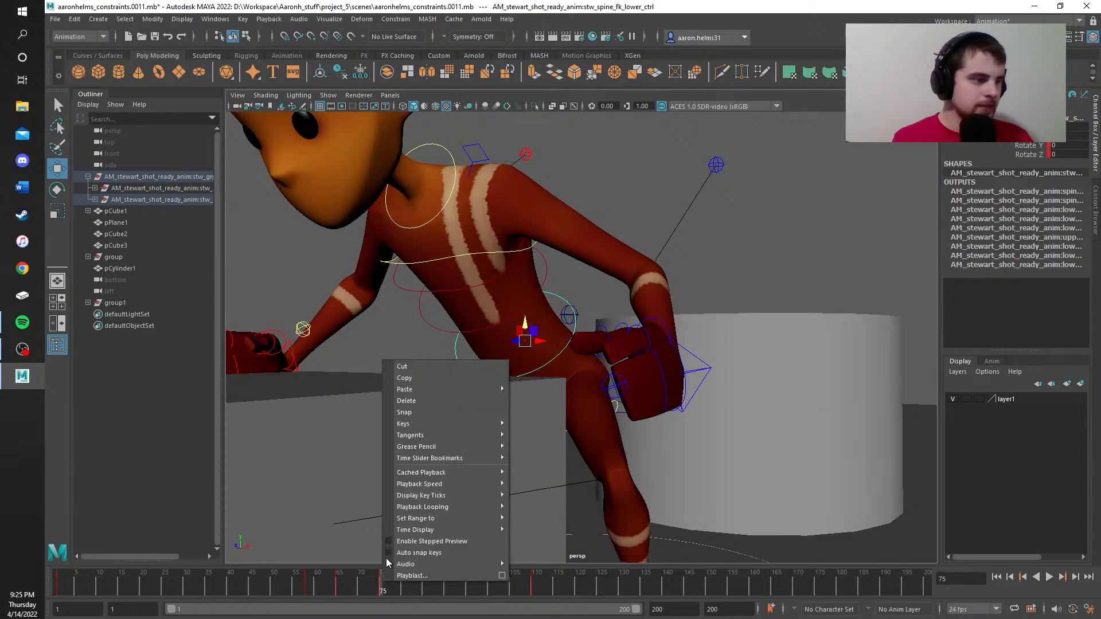
pyautogui.click(419, 369)
pyautogui.click(405, 583)
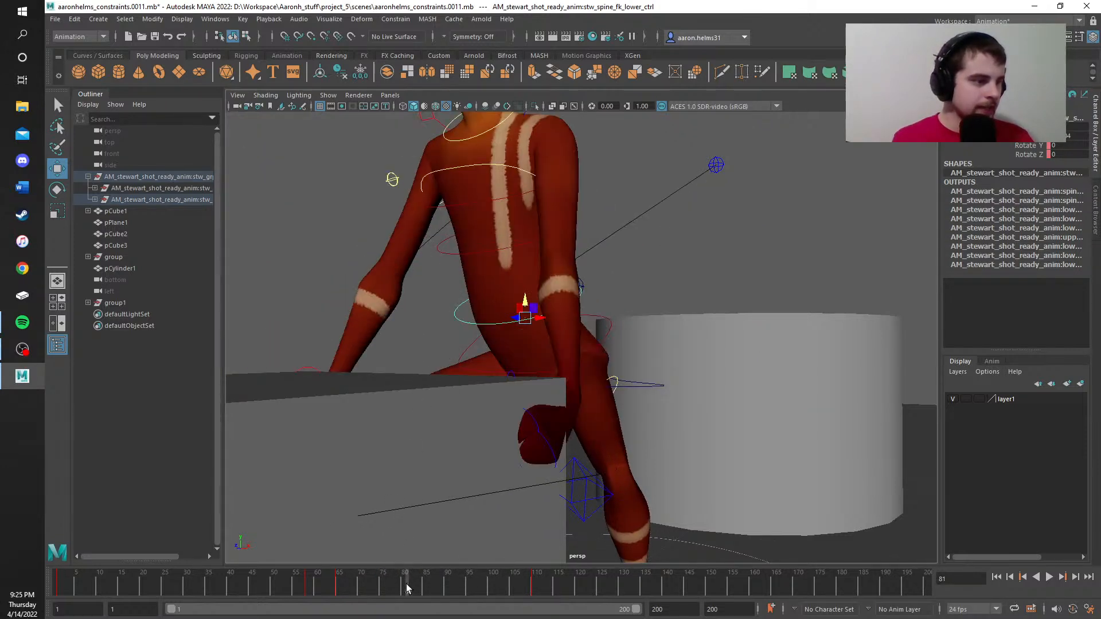
pyautogui.rightClick(402, 584)
pyautogui.moveTo(523, 393)
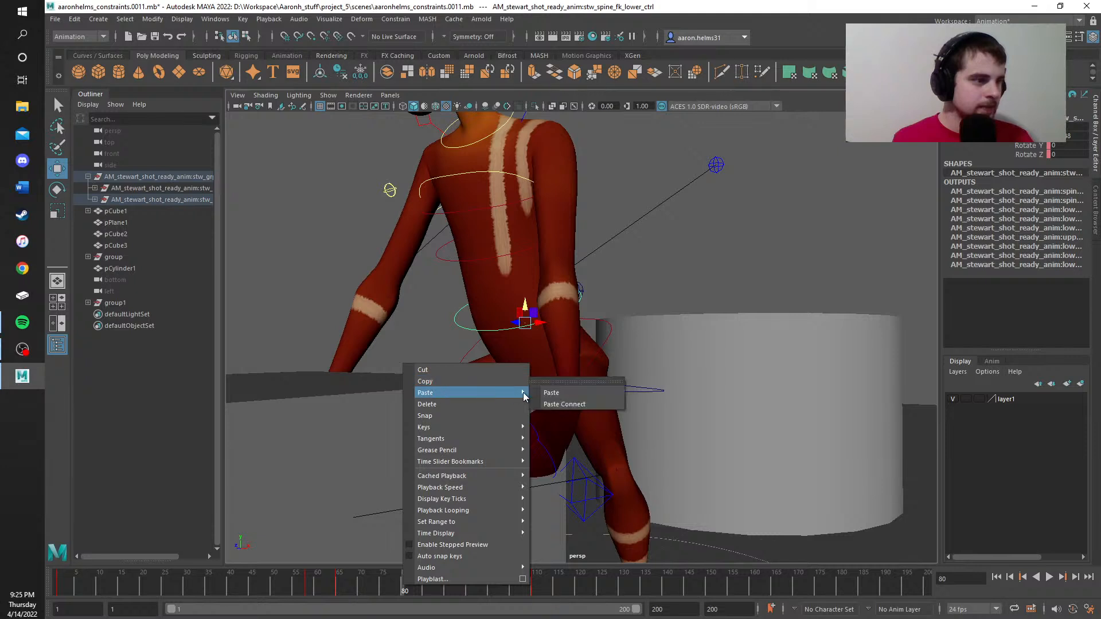
pyautogui.click(597, 392)
# Step: Cut the upper spine FK control's keyframe at frame 75 and paste it at frame 80
pyautogui.click(482, 307)
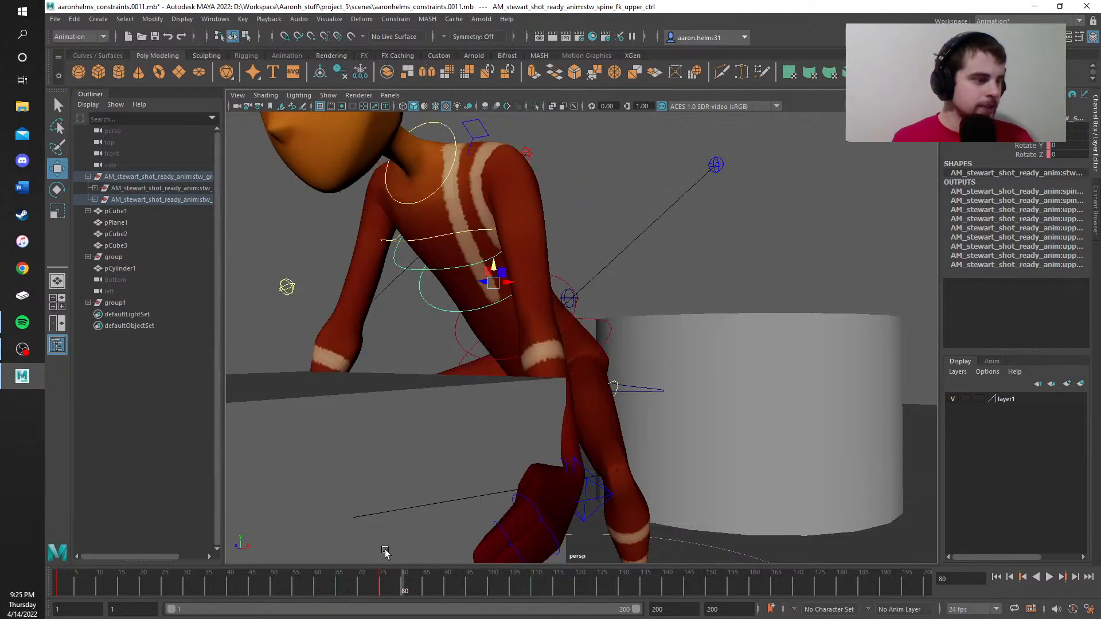
pyautogui.click(381, 587)
pyautogui.rightClick(381, 587)
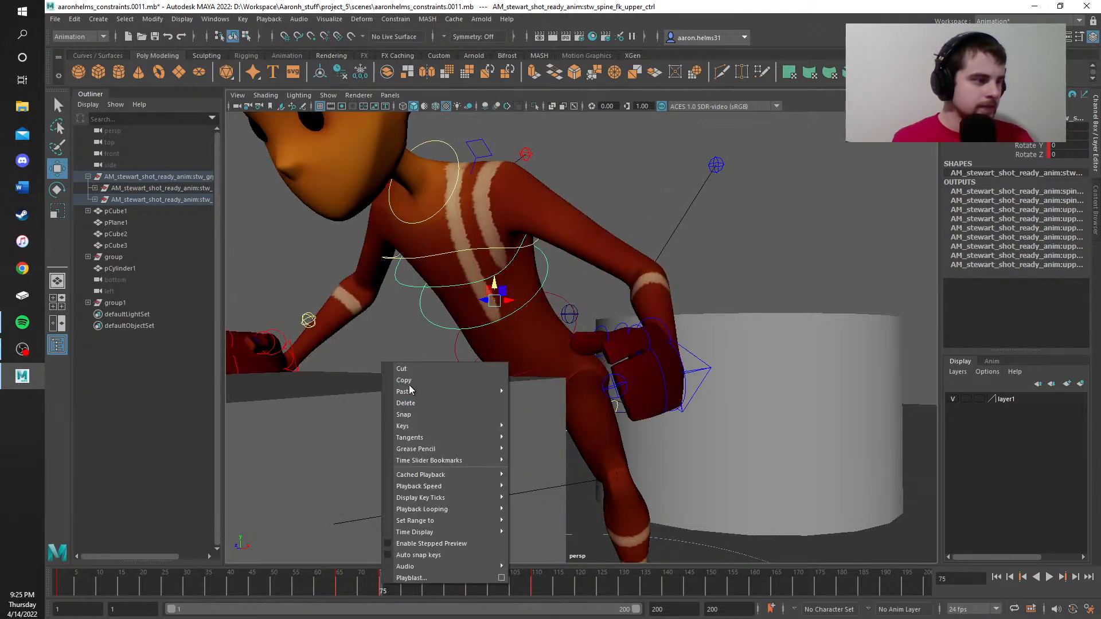
pyautogui.click(410, 381)
pyautogui.click(401, 590)
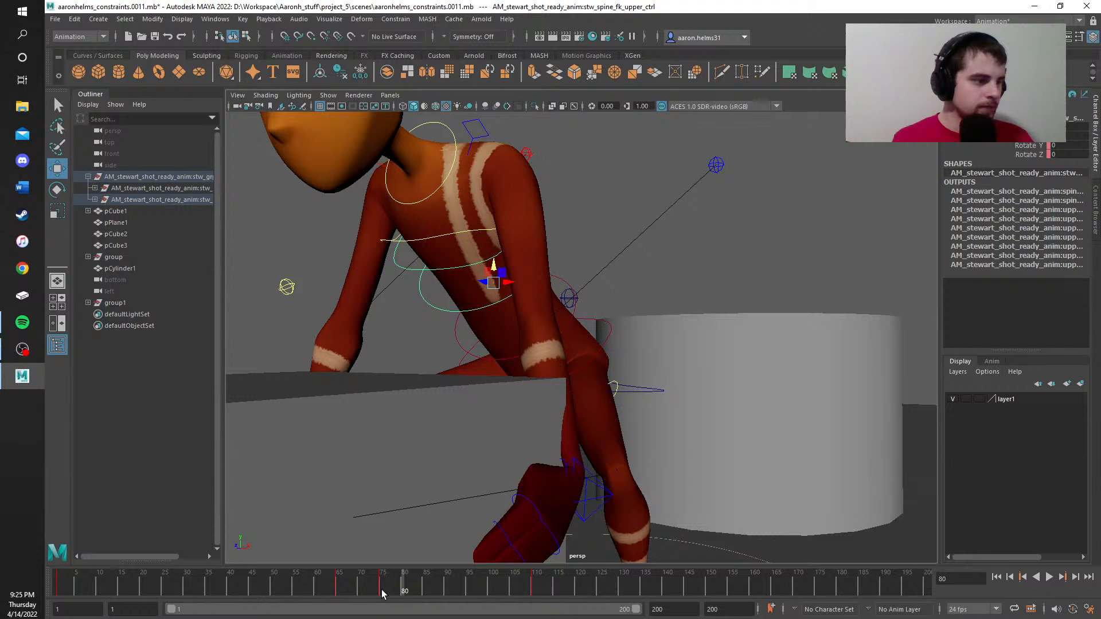
pyautogui.click(381, 590)
pyautogui.rightClick(381, 589)
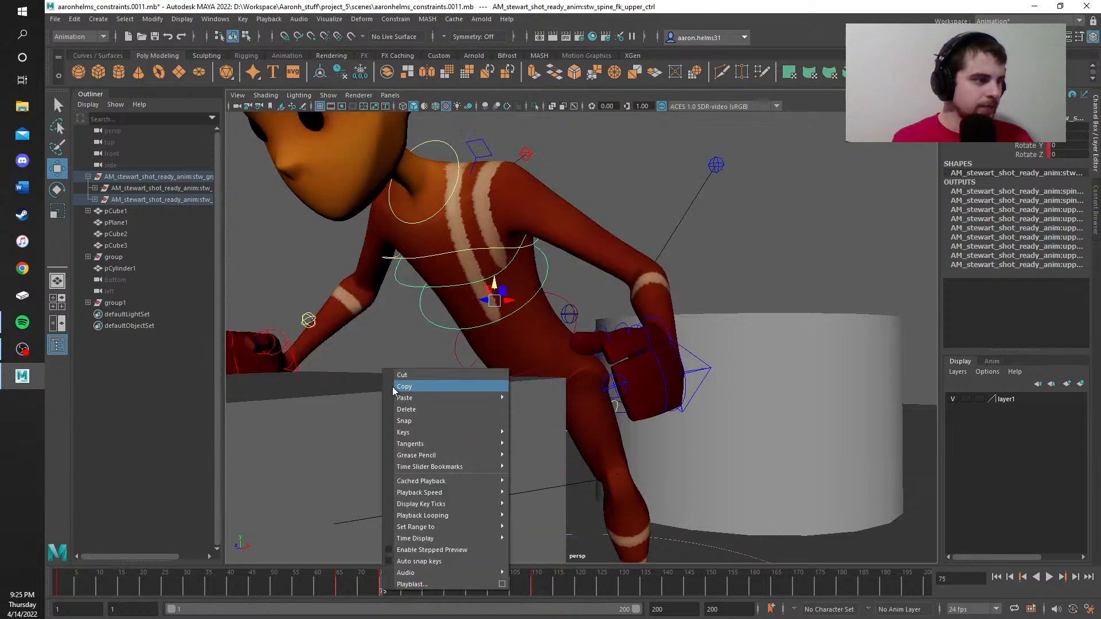
pyautogui.click(392, 387)
pyautogui.click(412, 577)
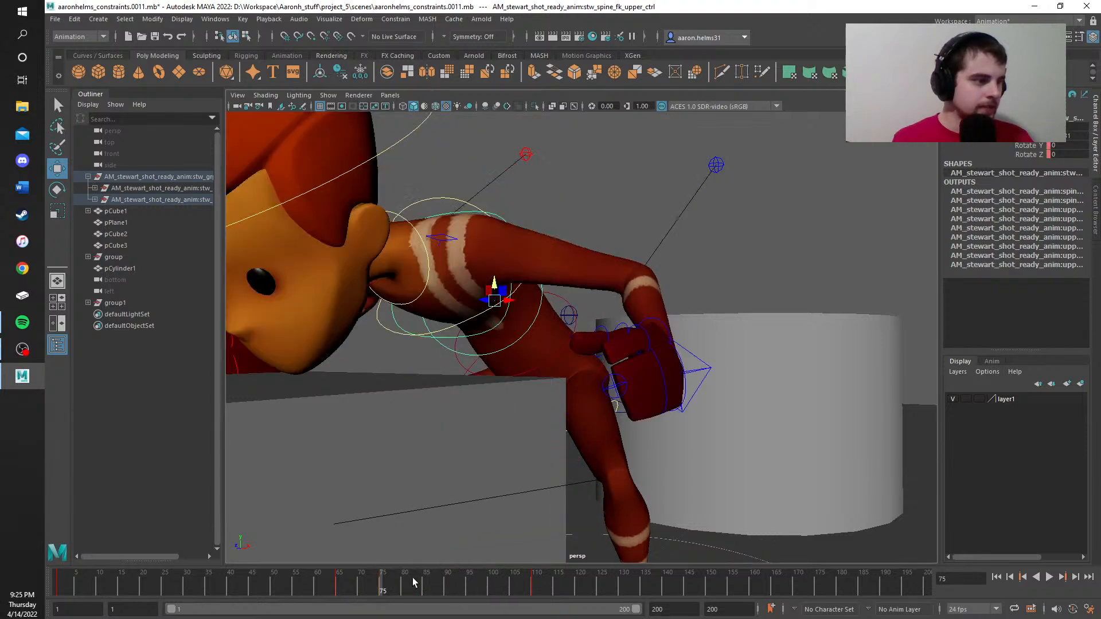
pyautogui.click(403, 583)
pyautogui.rightClick(403, 583)
pyautogui.moveTo(494, 390)
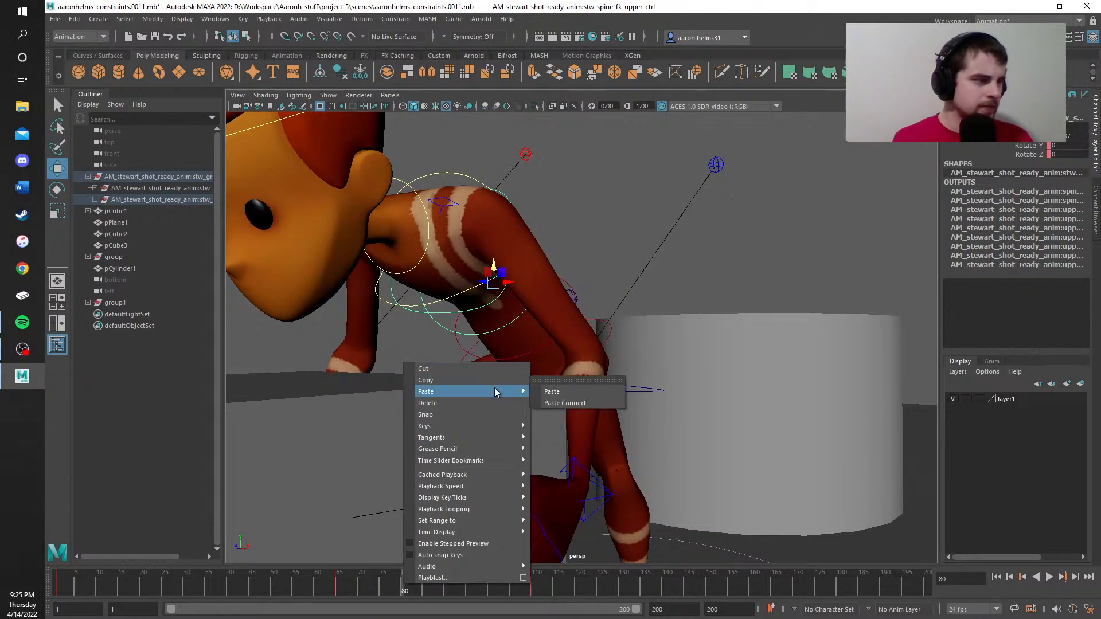
pyautogui.click(559, 391)
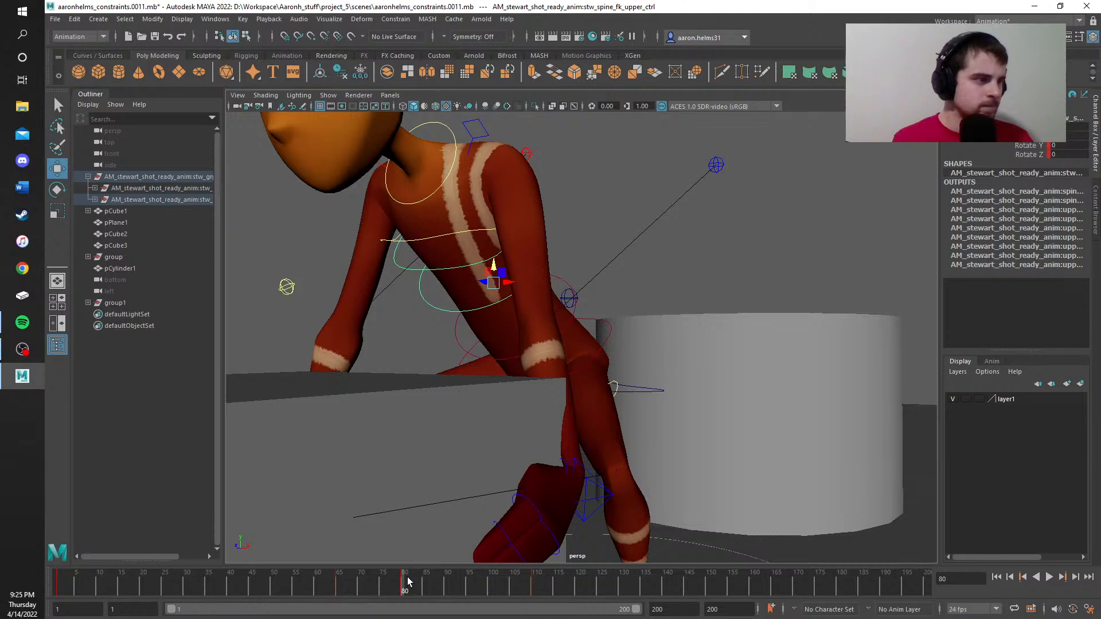
# Step: Play and scrub the animation between frames 49 and 112 in a side view to check the spine timing and box lift
pyautogui.hotkey('alt', 'v')
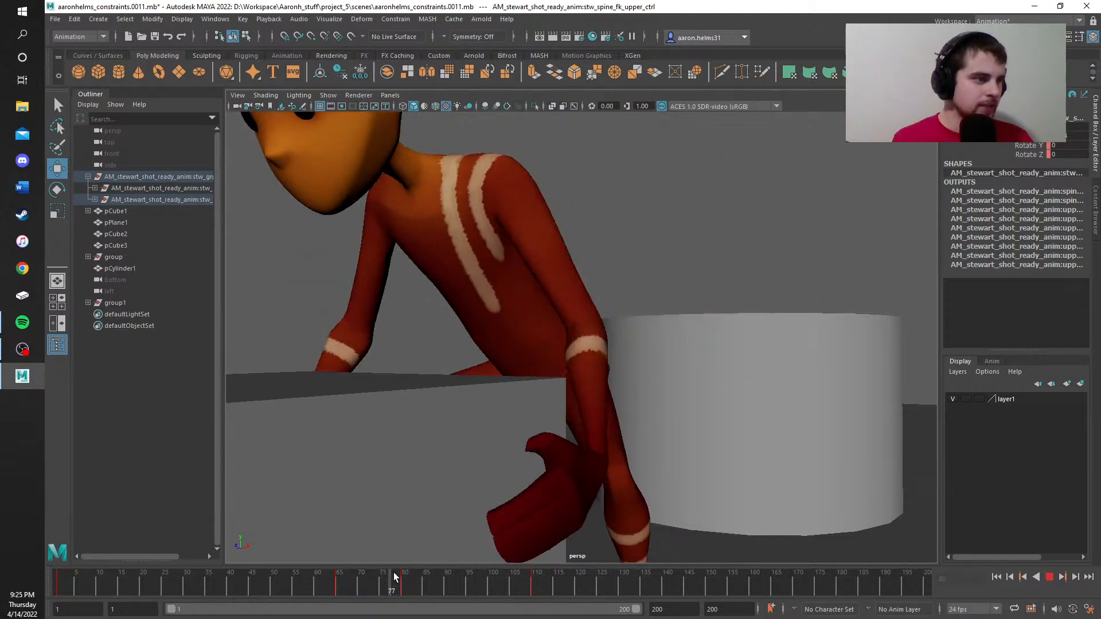
pyautogui.moveTo(394, 577); pyautogui.dragTo(274, 592)
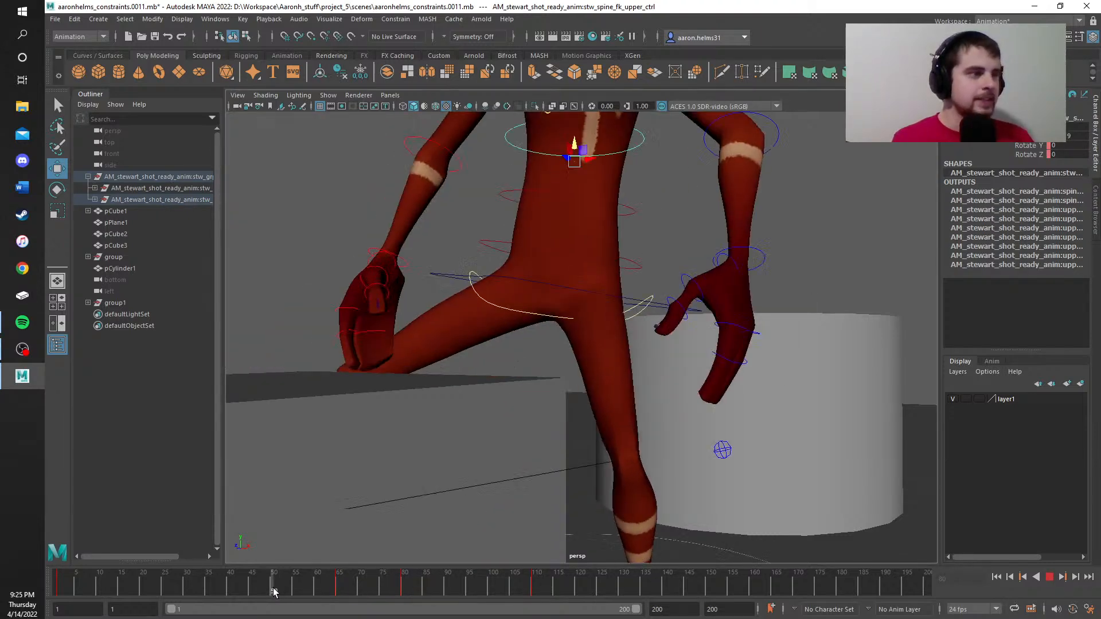
pyautogui.scroll(-4, 574, 504)
pyautogui.keyDown('alt'); pyautogui.moveTo(730, 403); pyautogui.dragTo(642, 411, button='middle'); pyautogui.keyUp('alt')
pyautogui.keyDown('alt'); pyautogui.moveTo(688, 423); pyautogui.dragTo(605, 414); pyautogui.keyUp('alt')
pyautogui.scroll(-5, 657, 374)
pyautogui.keyDown('alt'); pyautogui.moveTo(736, 337); pyautogui.dragTo(566, 423, button='middle'); pyautogui.keyUp('alt')
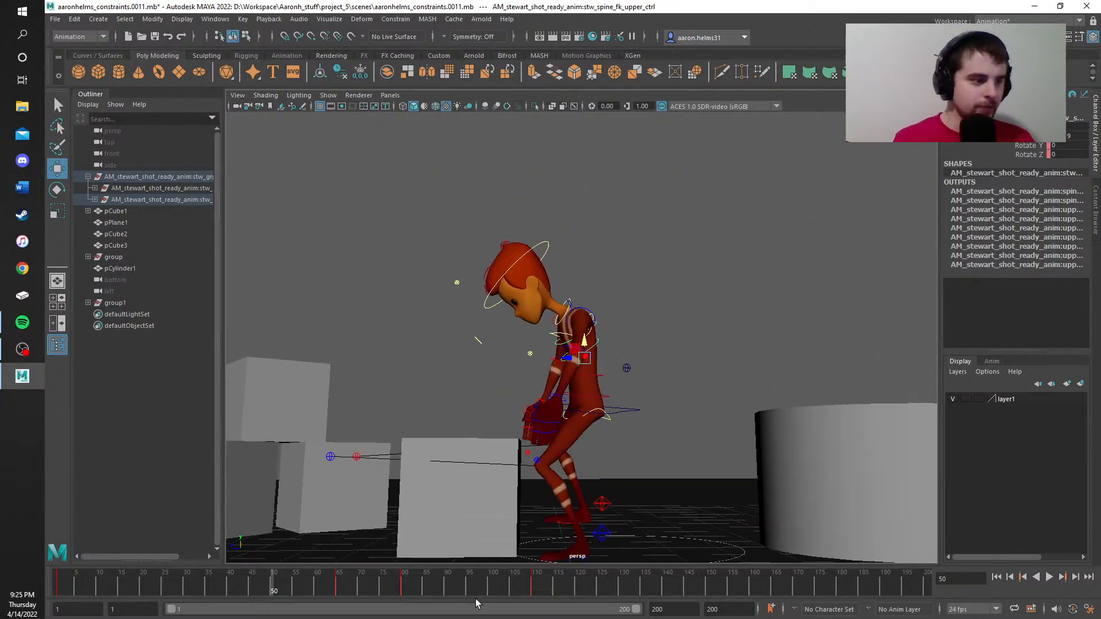
pyautogui.click(401, 591)
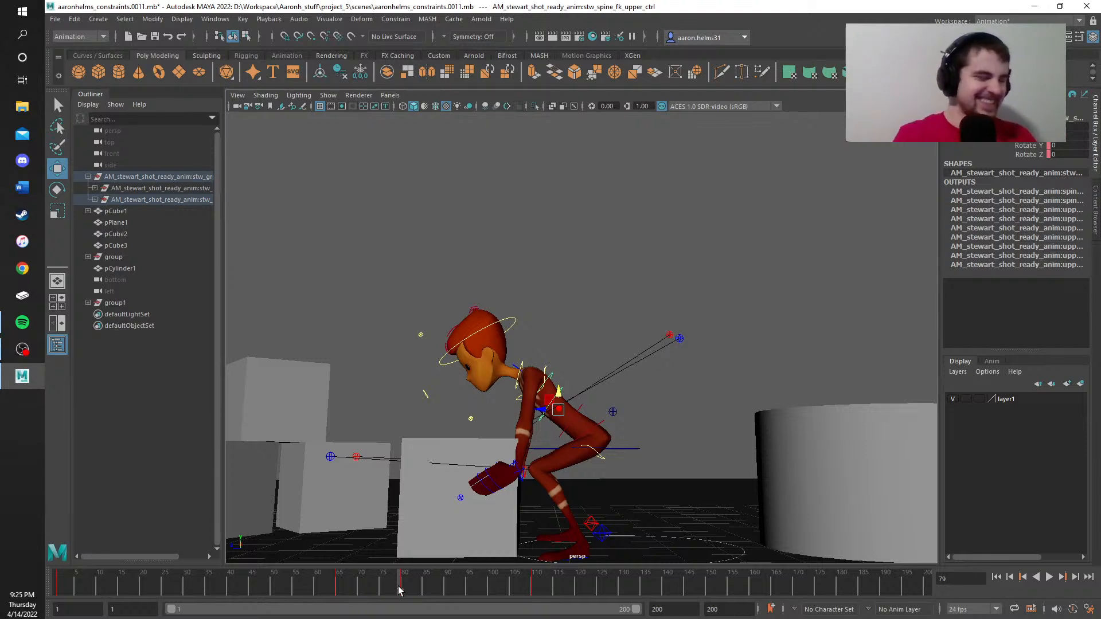
pyautogui.hotkey('alt', 'v')
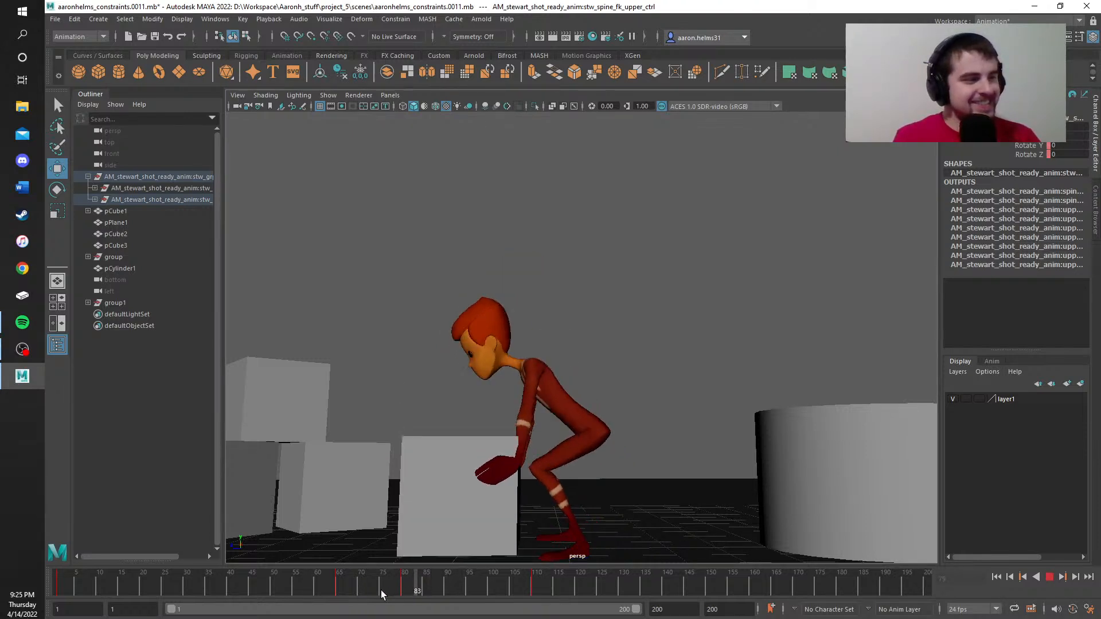
pyautogui.moveTo(351, 599); pyautogui.dragTo(268, 610)
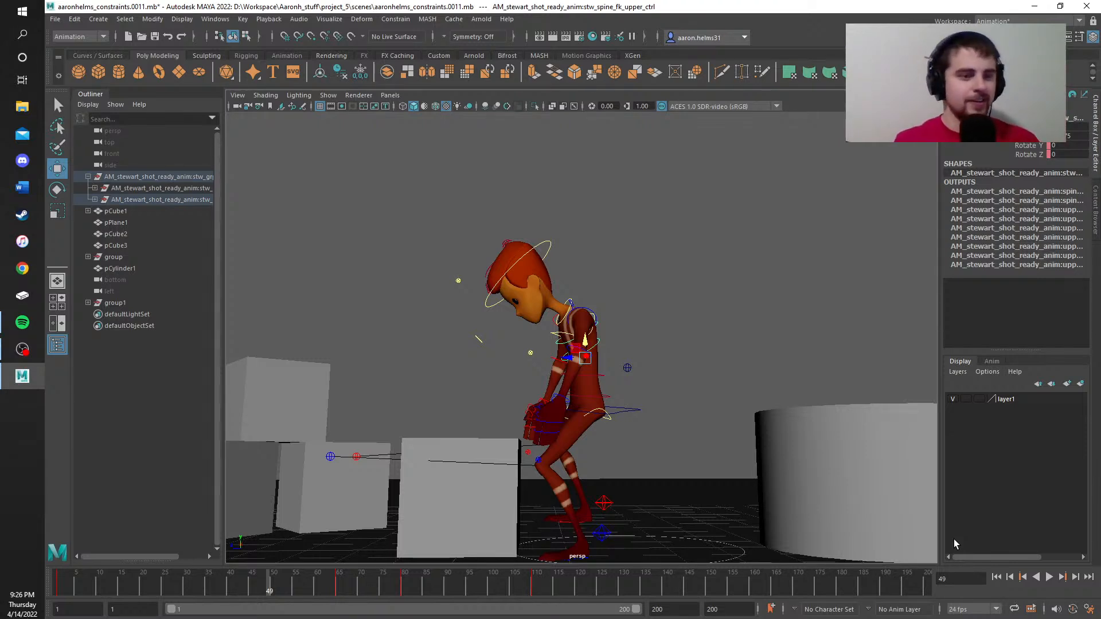
pyautogui.click(1049, 577)
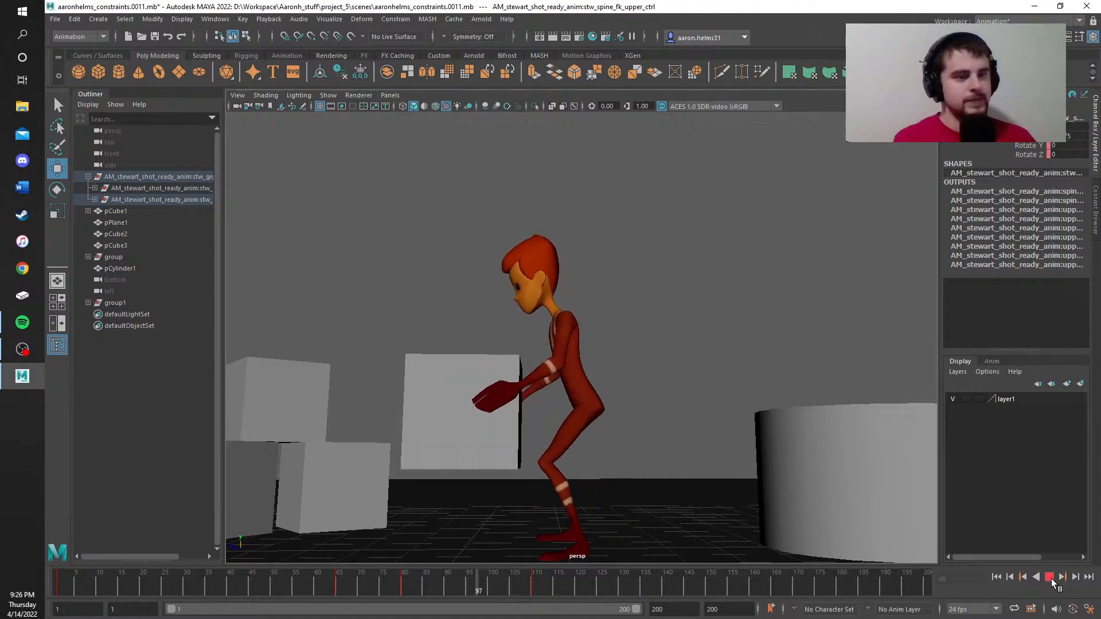
pyautogui.click(1049, 578)
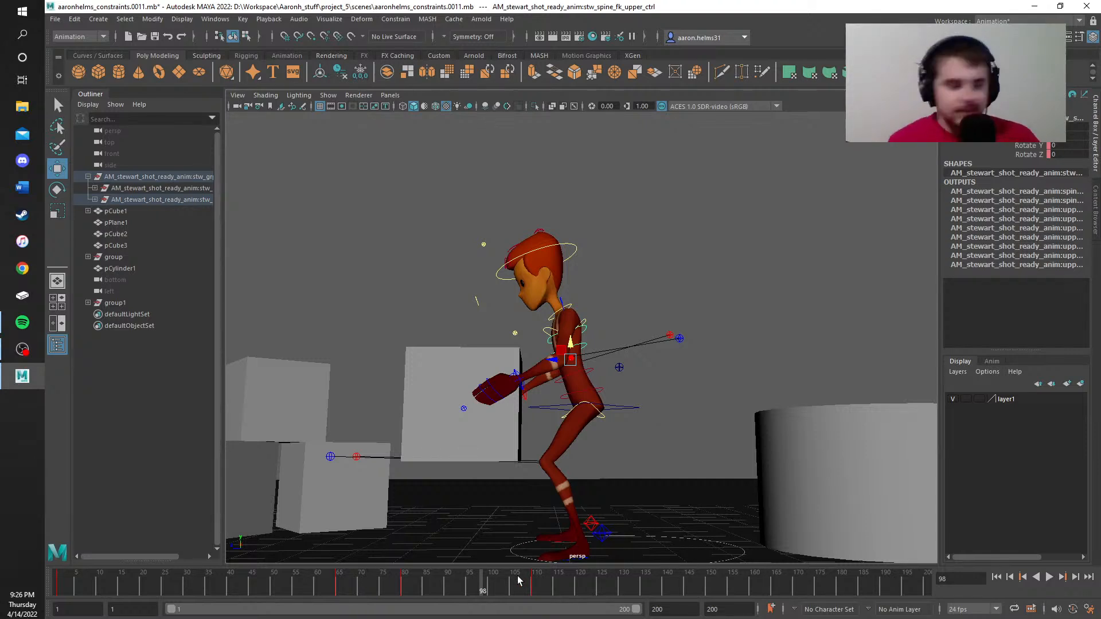
pyautogui.moveTo(483, 591)
pyautogui.mouseDown()
pyautogui.moveTo(551, 591)
pyautogui.moveTo(413, 607)
pyautogui.moveTo(534, 594)
pyautogui.moveTo(439, 594)
pyautogui.moveTo(395, 613)
pyautogui.moveTo(438, 595)
pyautogui.moveTo(545, 596)
pyautogui.moveTo(535, 597)
pyautogui.mouseUp()
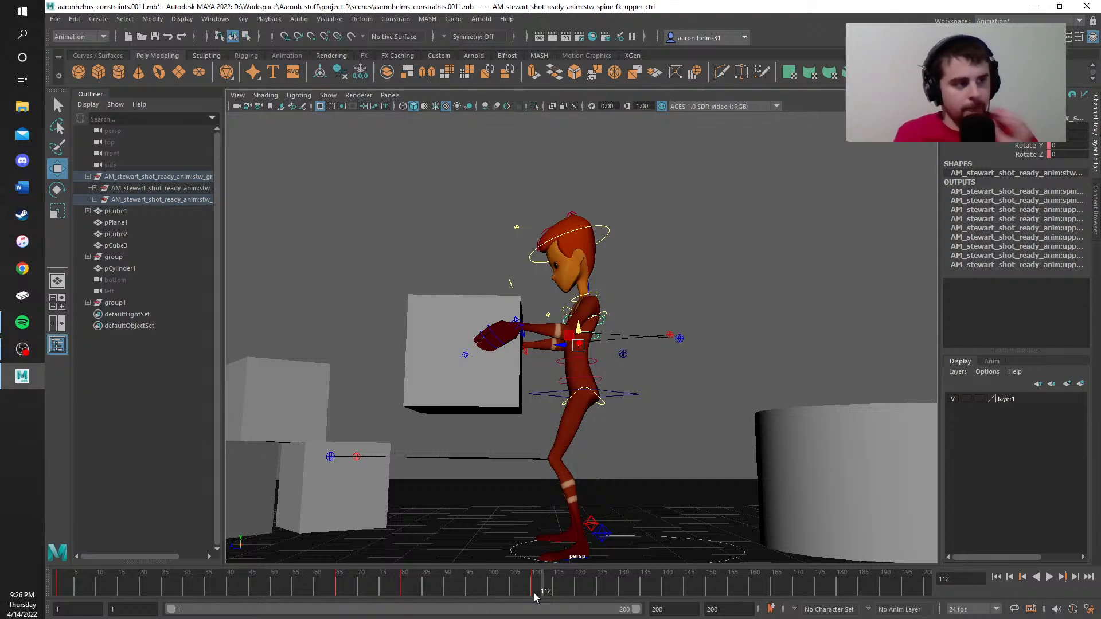
# Step: At frame 110, pull the left arm IK control with the held box toward the chest, to about 43.4 in Translate Z
pyautogui.scroll(5, 669, 437)
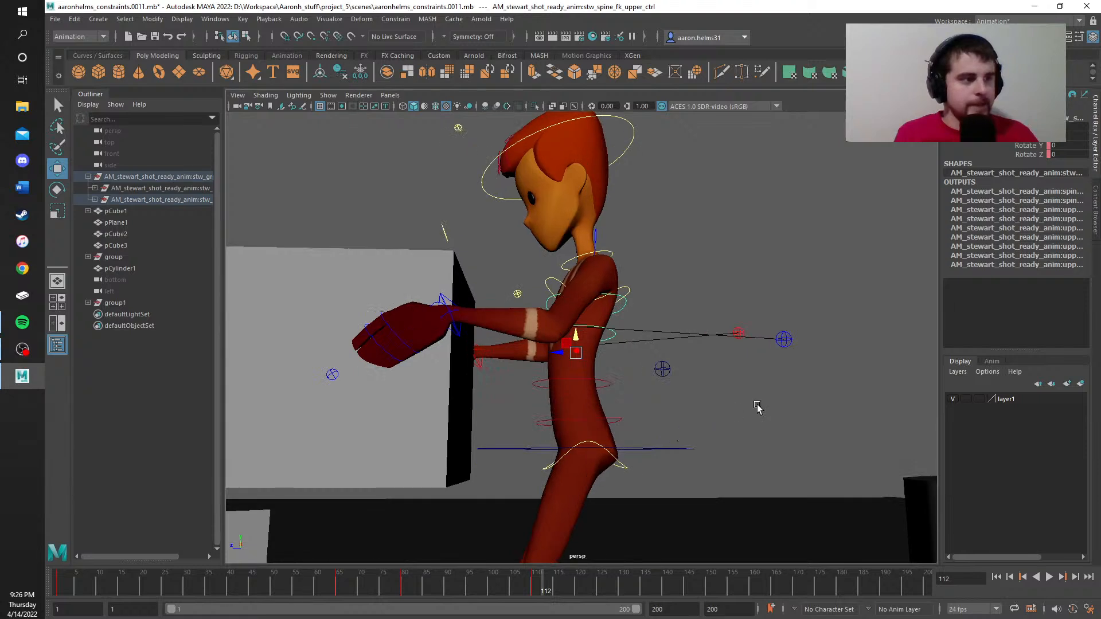
pyautogui.scroll(3, 791, 396)
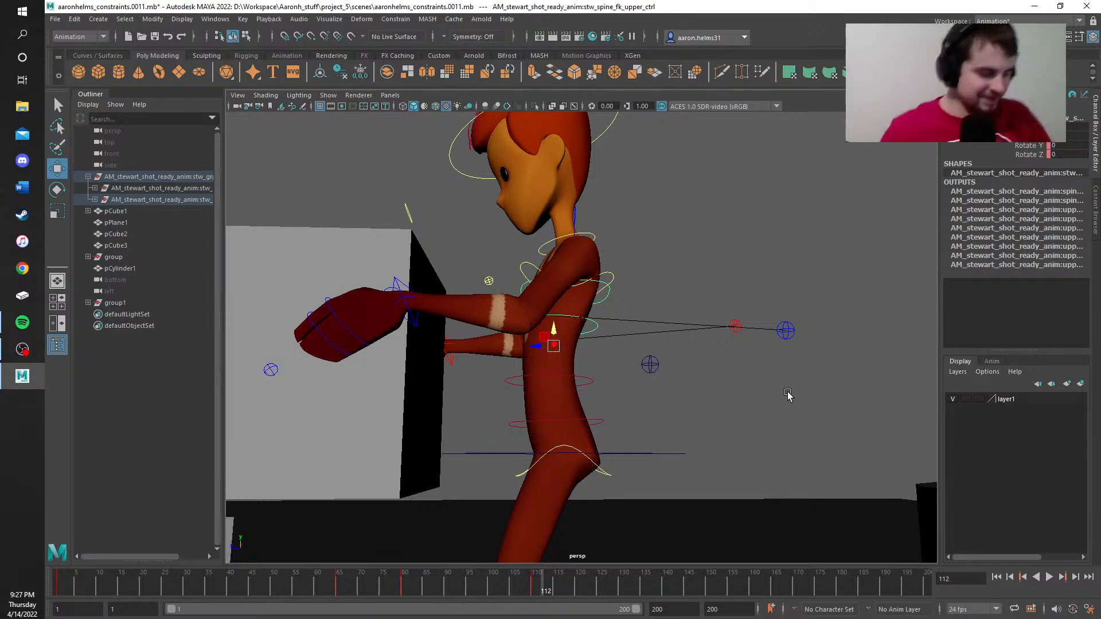
pyautogui.scroll(-5, 757, 383)
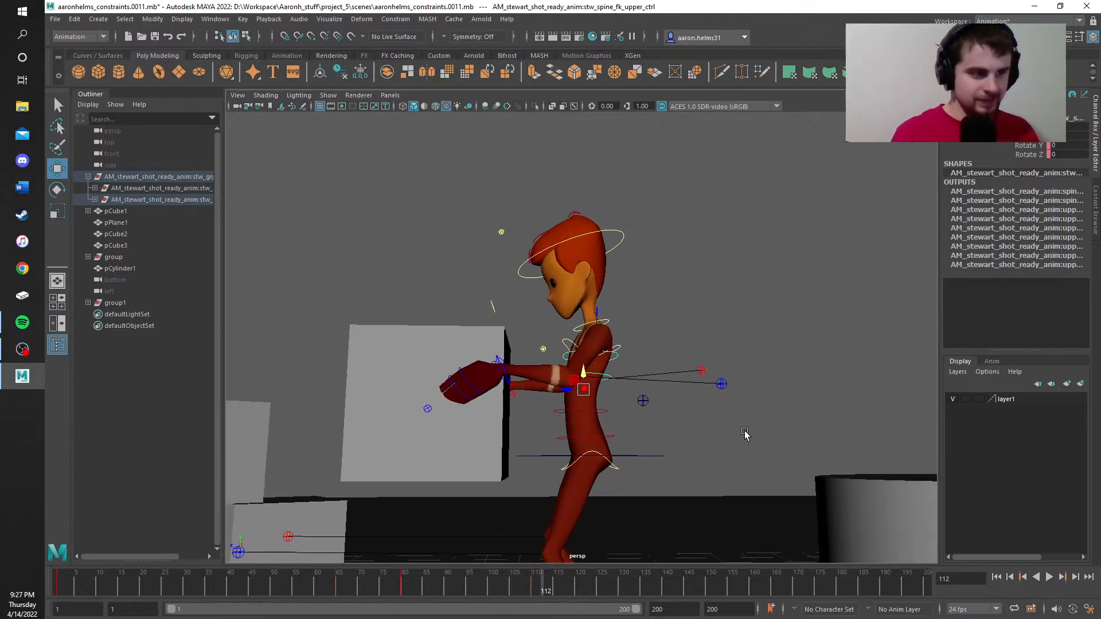
pyautogui.scroll(6, 742, 441)
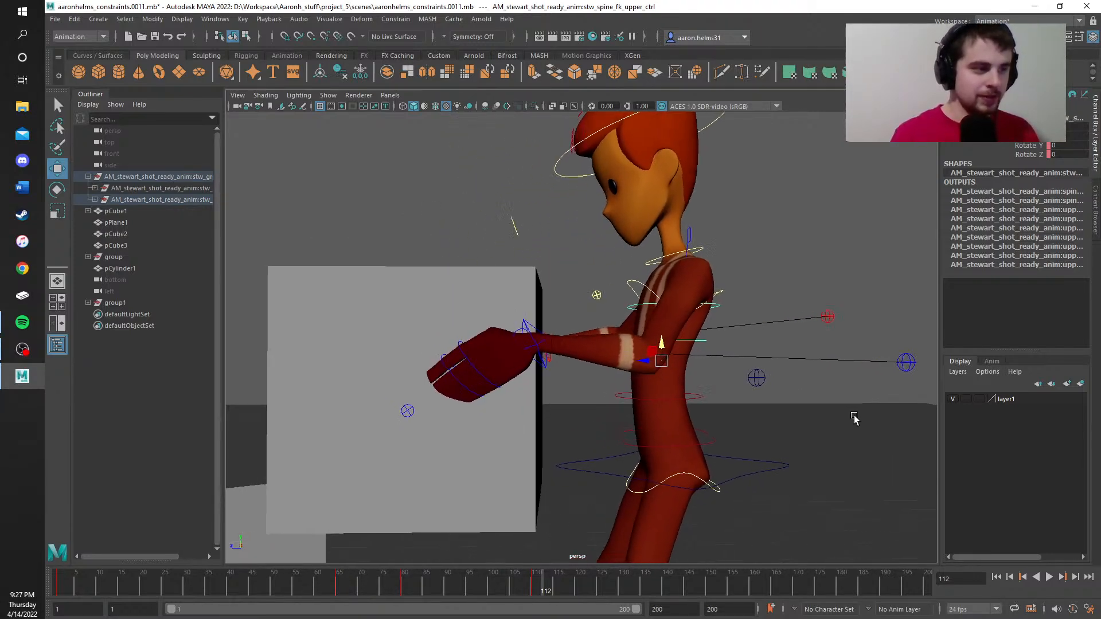
pyautogui.keyDown('alt'); pyautogui.moveTo(779, 376); pyautogui.dragTo(775, 374, button='middle'); pyautogui.keyUp('alt')
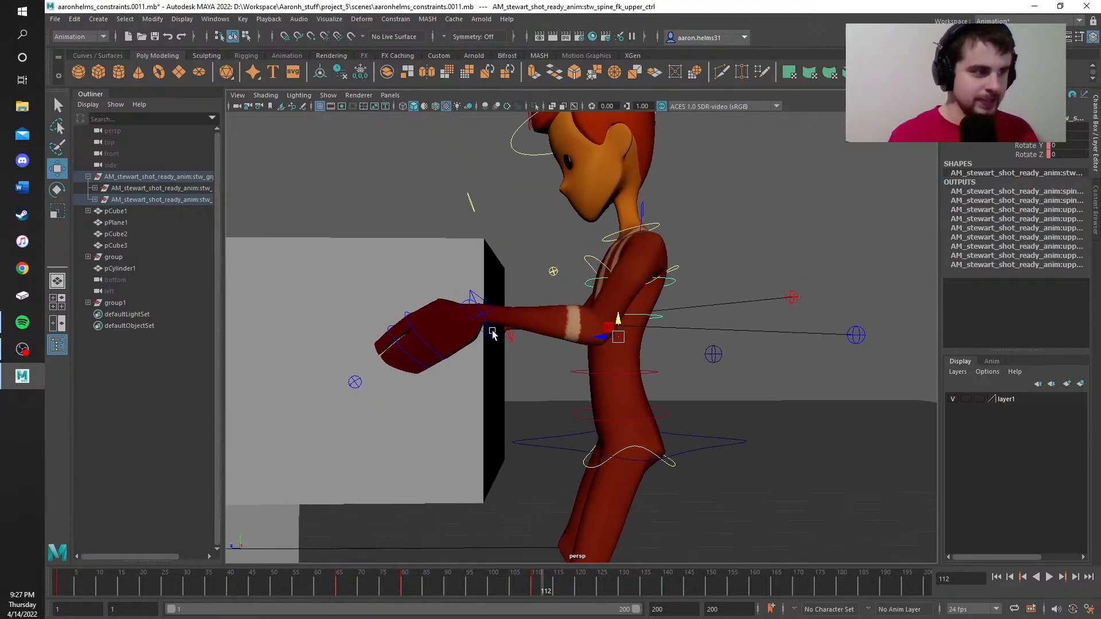
pyautogui.click(472, 293)
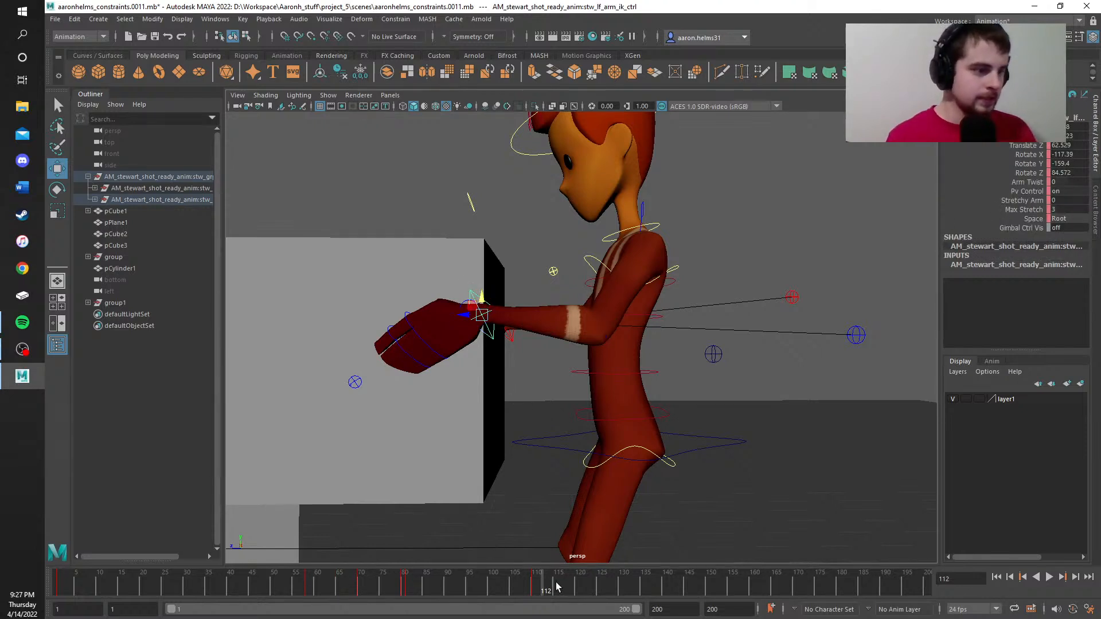
pyautogui.moveTo(536, 586); pyautogui.dragTo(532, 585)
pyautogui.moveTo(479, 317); pyautogui.dragTo(562, 314)
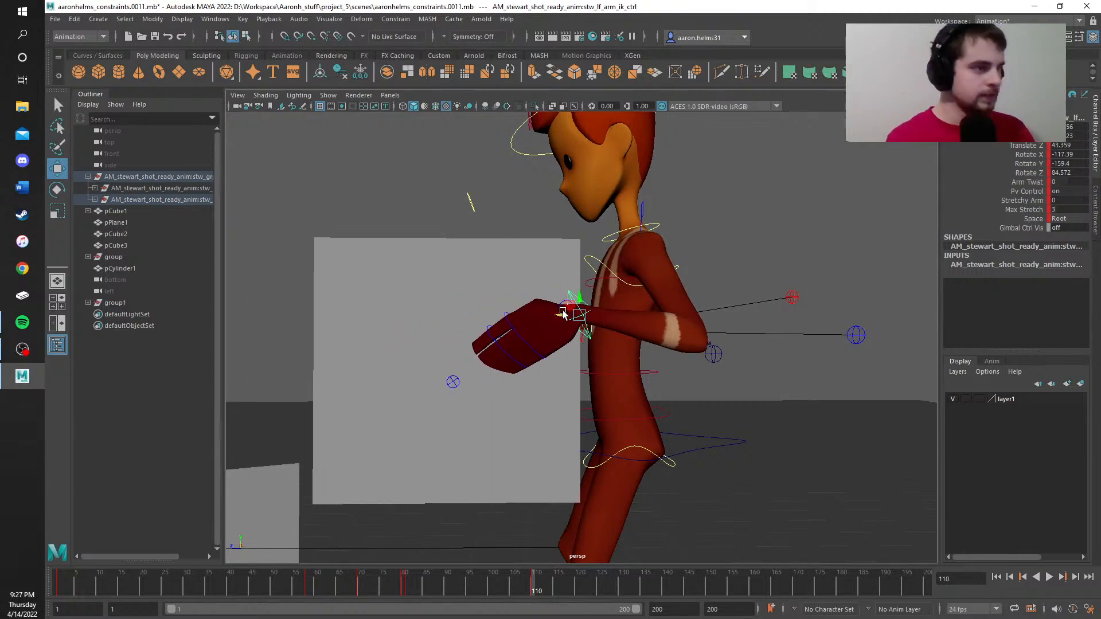
# Step: At frame 98, move the left arm IK control with the held box away from the body, to about 53.1 in Translate Z
pyautogui.scroll(-2, 552, 365)
pyautogui.hotkey('alt', 'v')
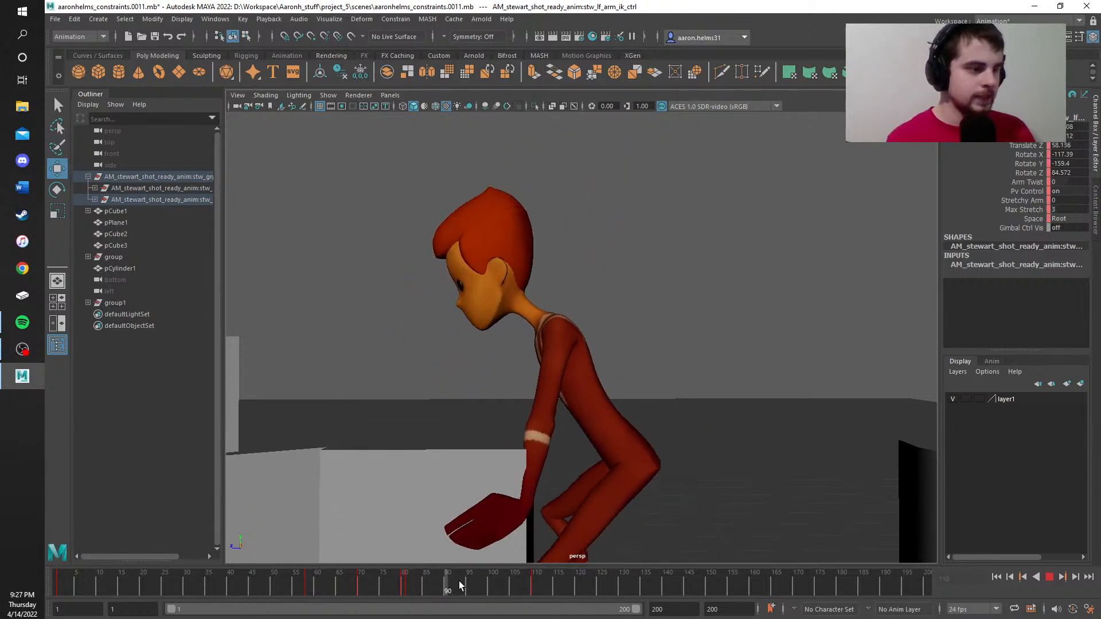
pyautogui.click(485, 578)
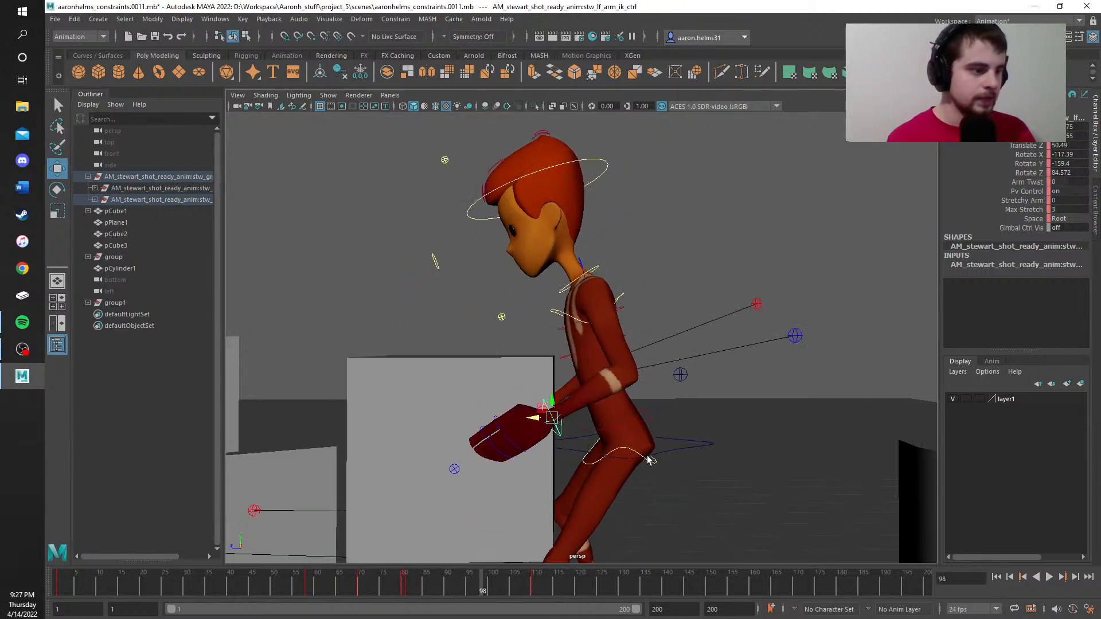
pyautogui.moveTo(696, 474)
pyautogui.keyDown('alt'); pyautogui.mouseDown()
pyautogui.moveTo(791, 388)
pyautogui.moveTo(769, 457)
pyautogui.moveTo(809, 459)
pyautogui.moveTo(676, 471)
pyautogui.mouseUp(); pyautogui.keyUp('alt')
pyautogui.keyDown('alt'); pyautogui.moveTo(573, 459); pyautogui.dragTo(551, 459); pyautogui.keyUp('alt')
pyautogui.moveTo(483, 594)
pyautogui.mouseDown()
pyautogui.moveTo(452, 587)
pyautogui.moveTo(533, 587)
pyautogui.moveTo(470, 593)
pyautogui.moveTo(483, 591)
pyautogui.mouseUp()
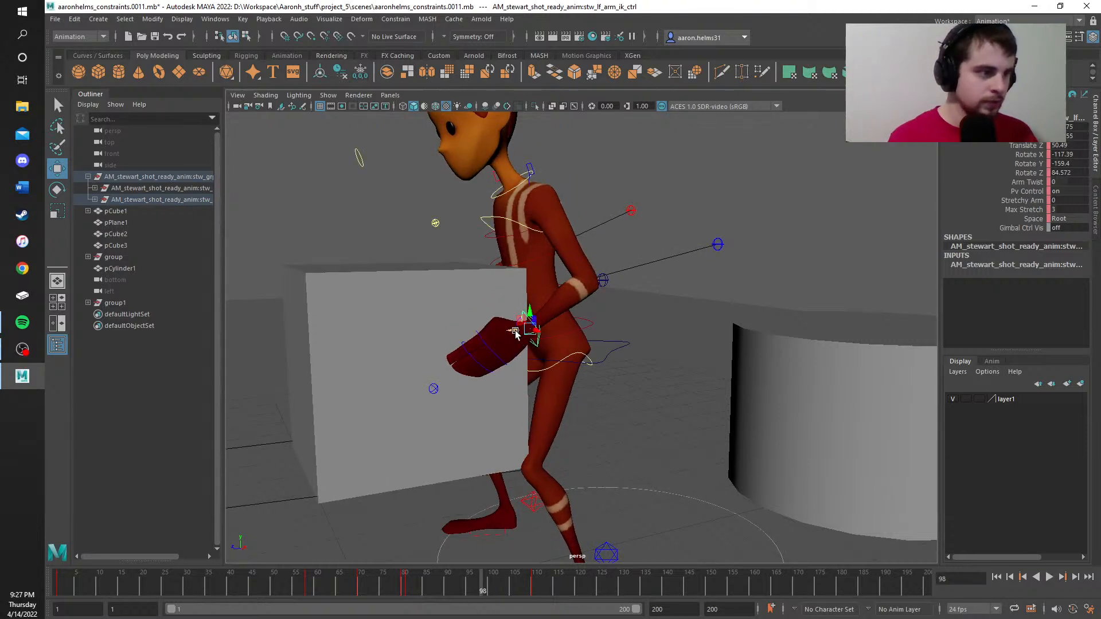
pyautogui.moveTo(515, 332); pyautogui.dragTo(505, 333)
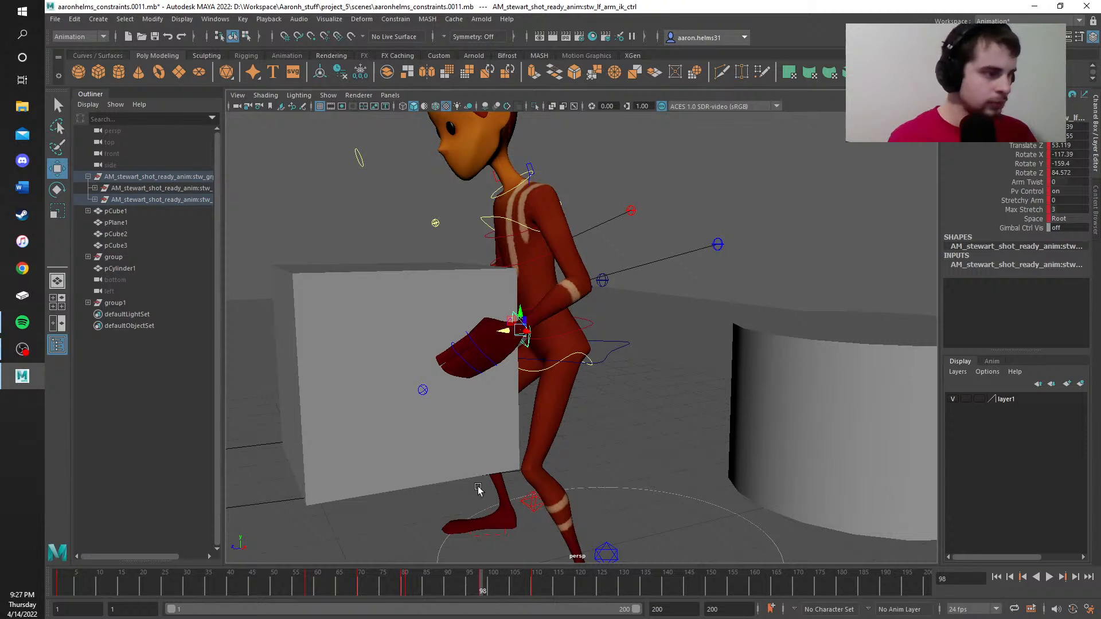
# Step: Play and scrub the box lift repeatedly between about frames 74 and 123 to check the arm and box motion
pyautogui.moveTo(481, 585); pyautogui.dragTo(400, 579)
pyautogui.click(1048, 576)
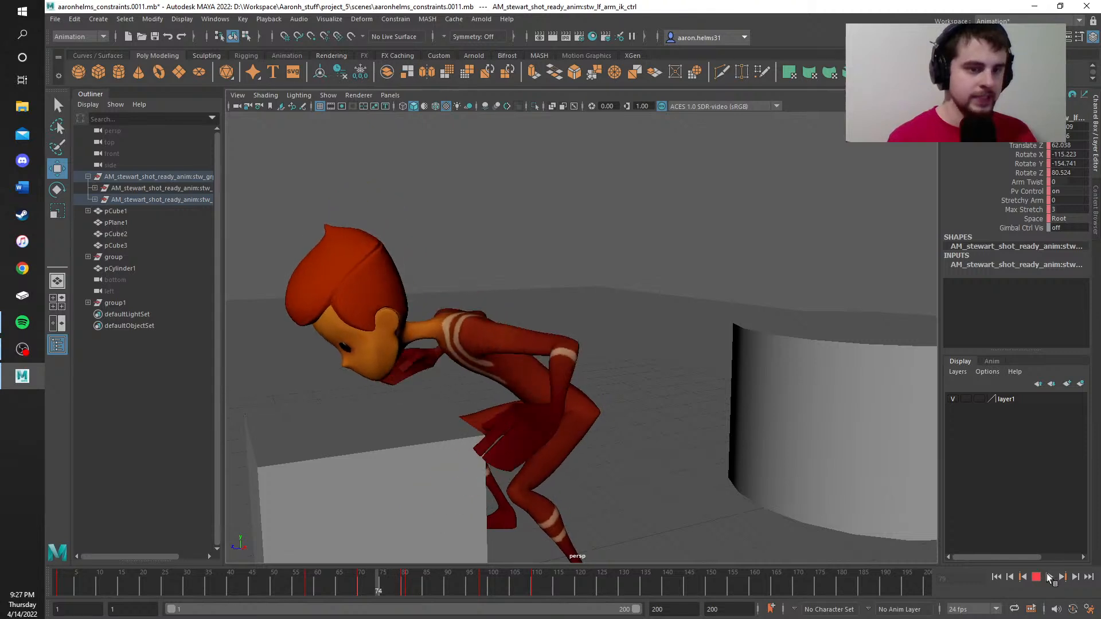
pyautogui.click(1049, 577)
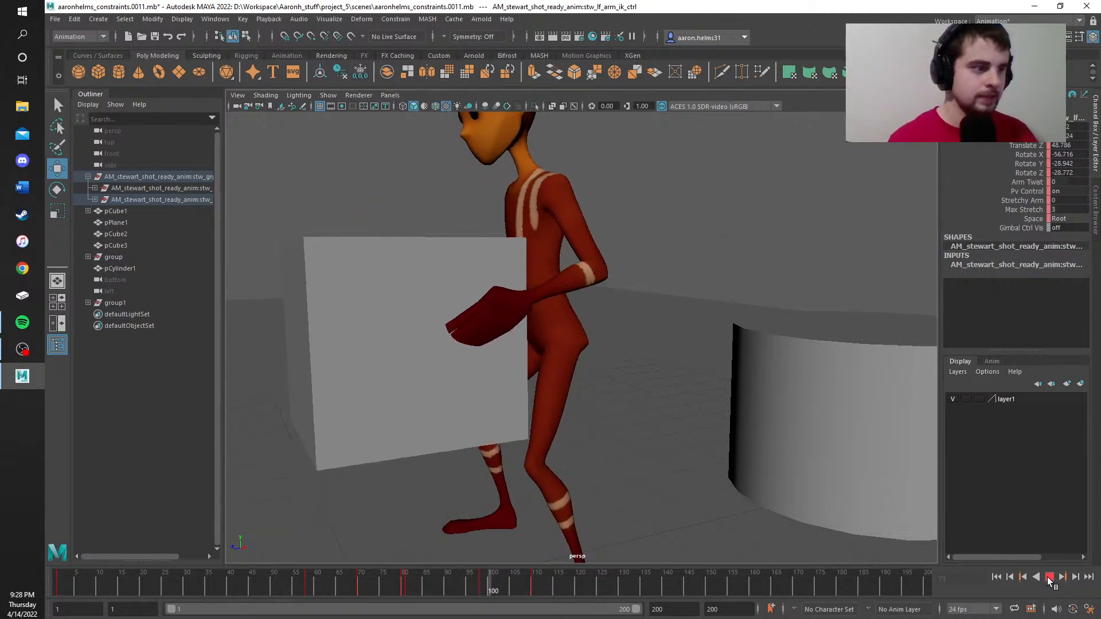
pyautogui.click(1049, 577)
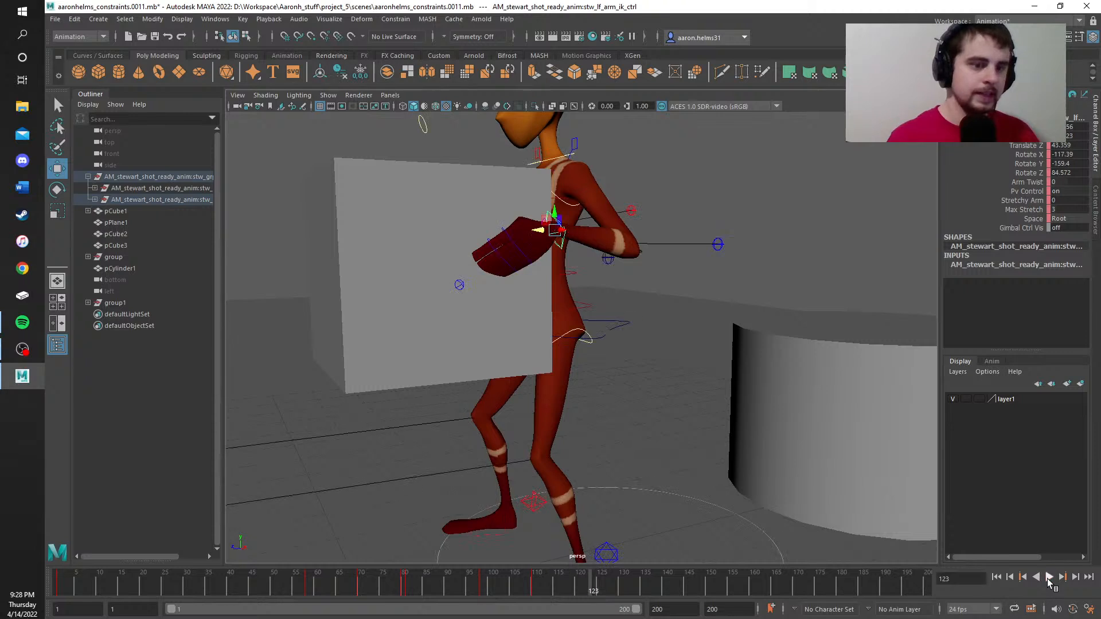
pyautogui.moveTo(446, 591); pyautogui.dragTo(427, 588)
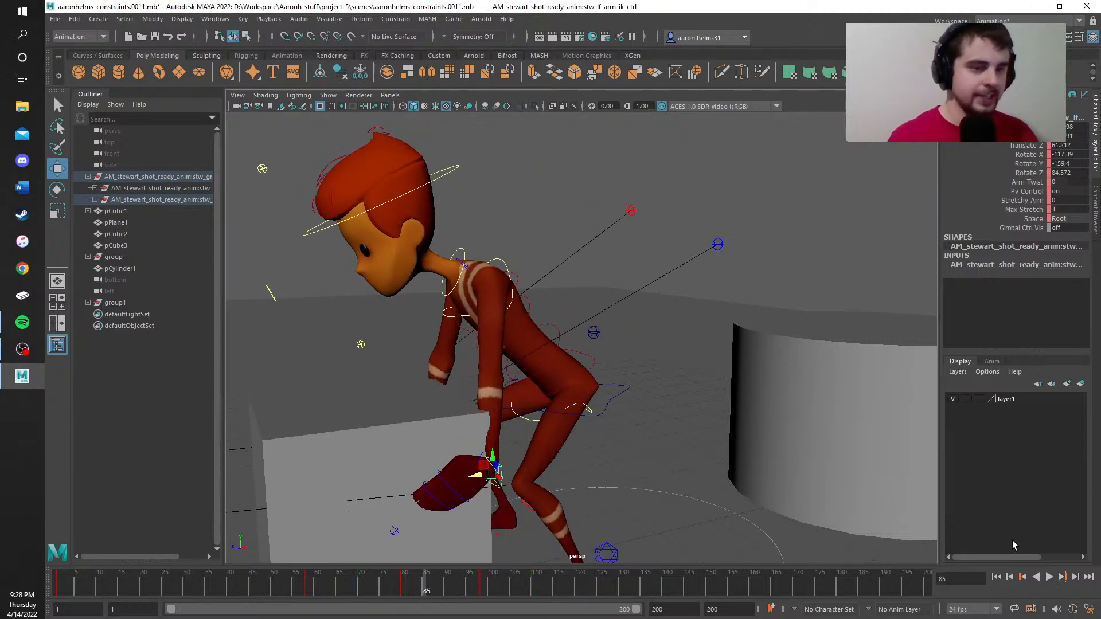
pyautogui.click(1049, 580)
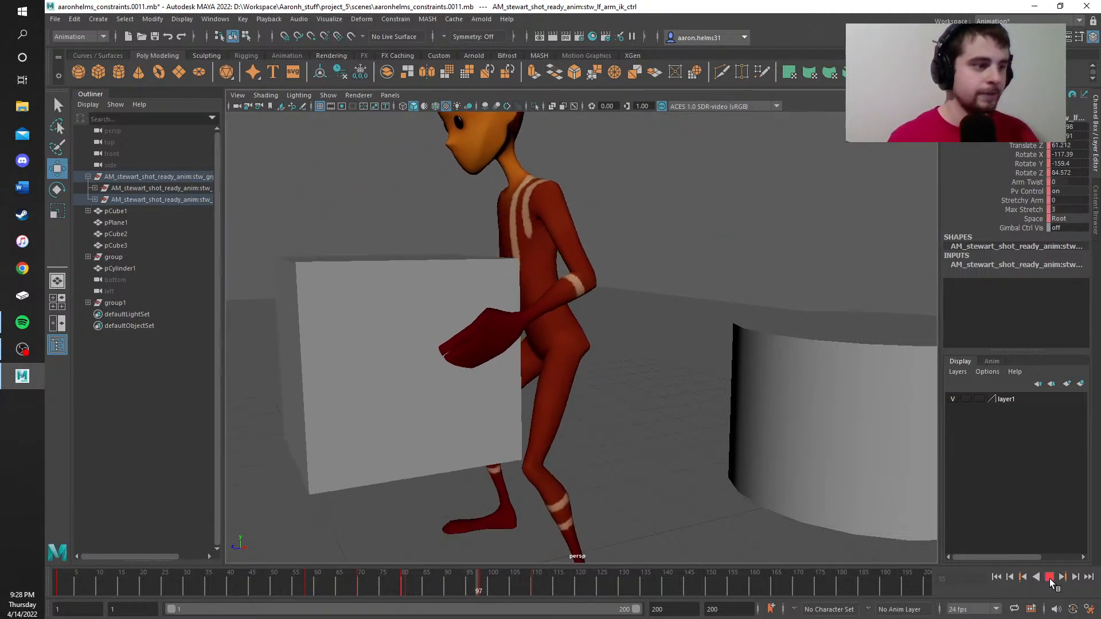
pyautogui.click(1050, 578)
pyautogui.moveTo(480, 582)
pyautogui.mouseDown()
pyautogui.moveTo(449, 583)
pyautogui.moveTo(508, 583)
pyautogui.moveTo(475, 584)
pyautogui.moveTo(484, 579)
pyautogui.mouseUp()
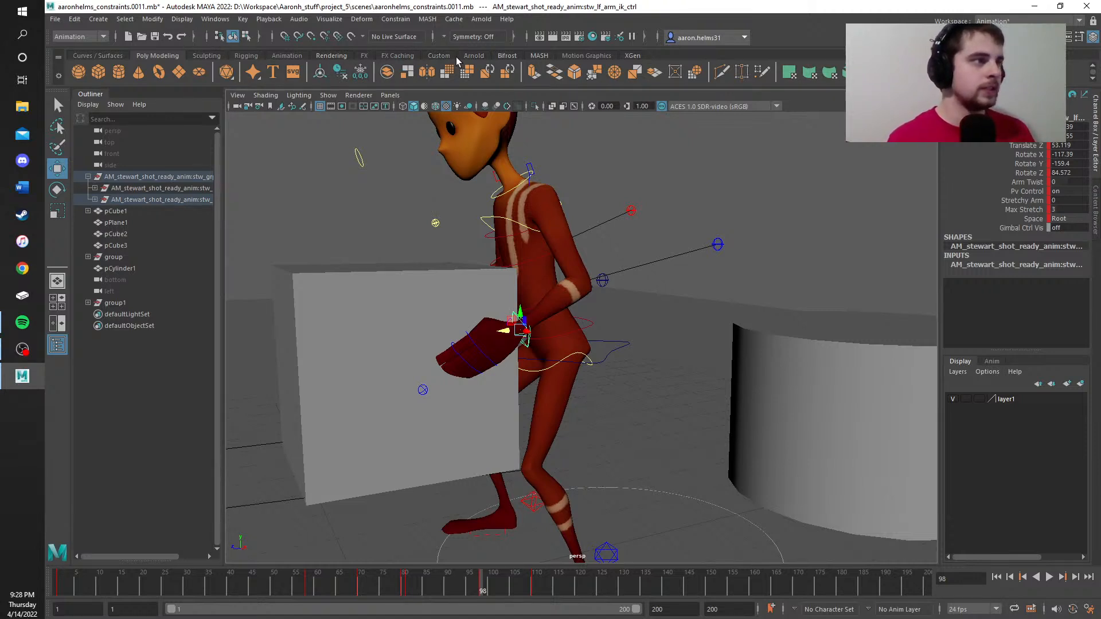
pyautogui.click(439, 56)
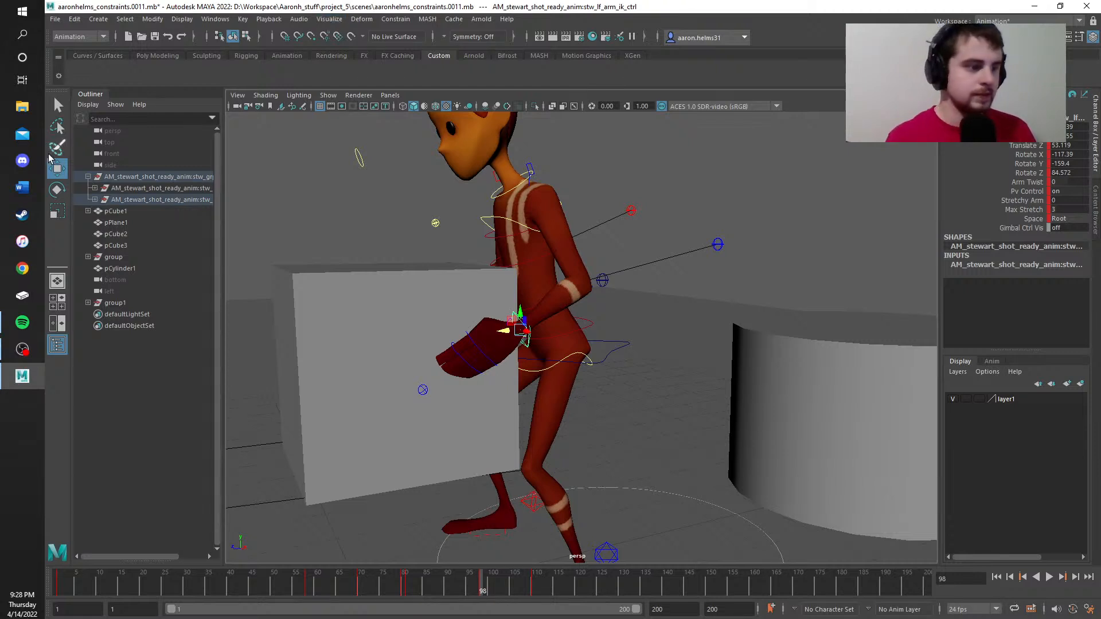
pyautogui.moveTo(463, 577); pyautogui.dragTo(393, 592)
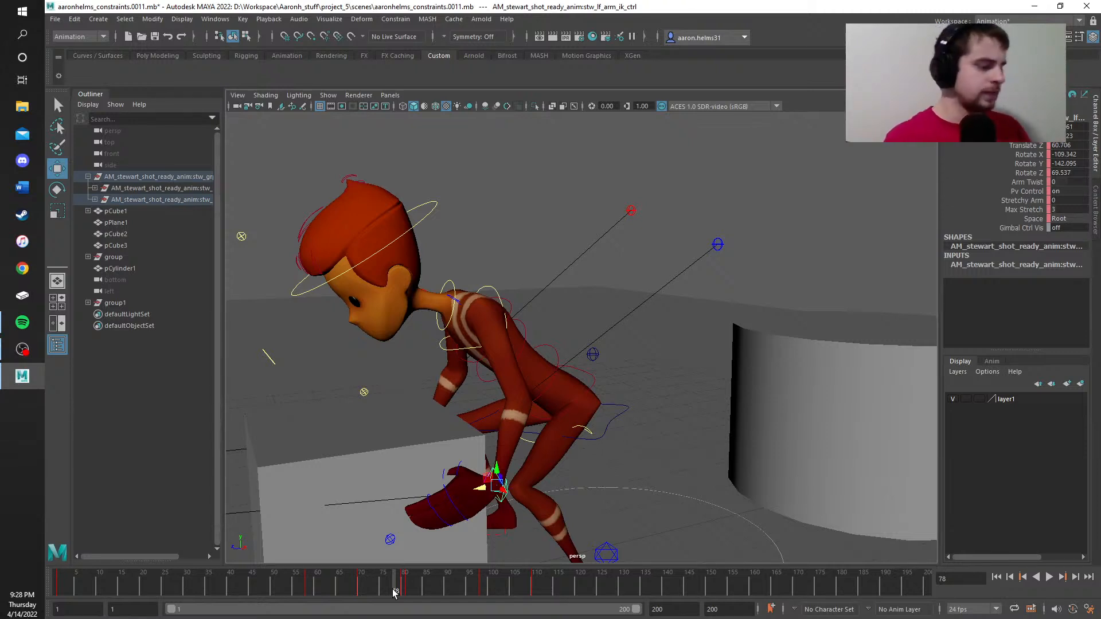
pyautogui.hotkey('alt', 'v')
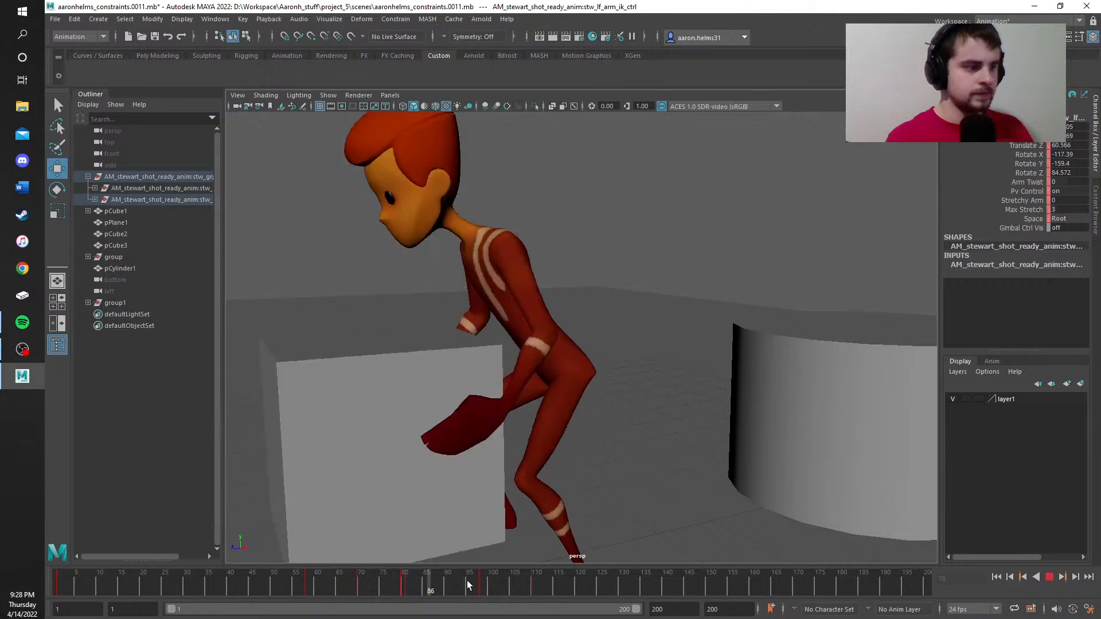
pyautogui.moveTo(526, 574); pyautogui.dragTo(438, 581)
pyautogui.click(1051, 577)
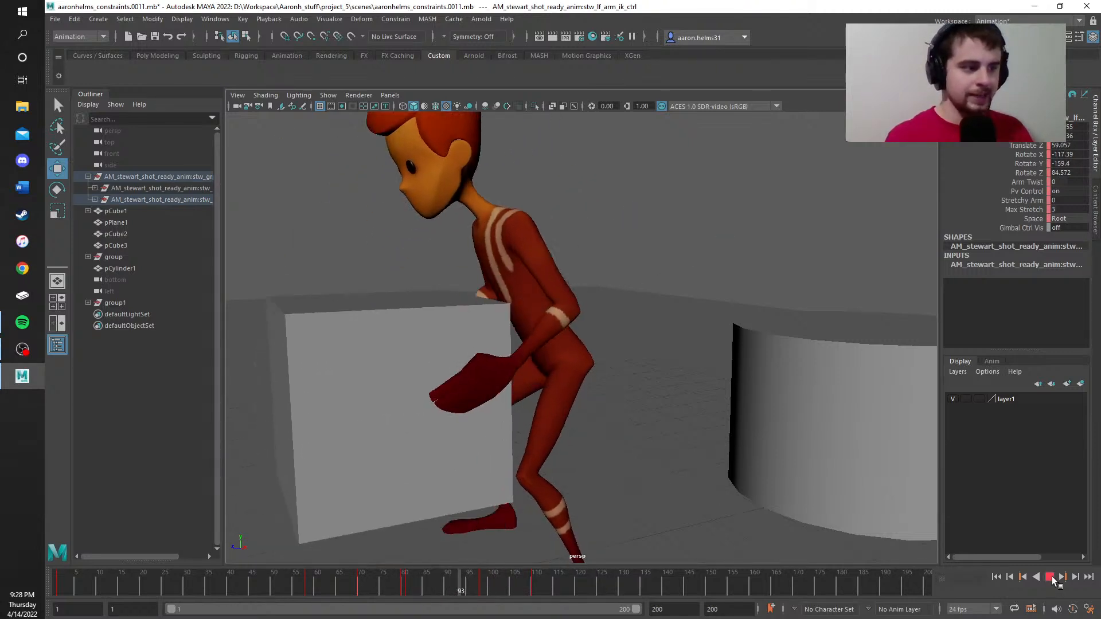
pyautogui.click(1051, 577)
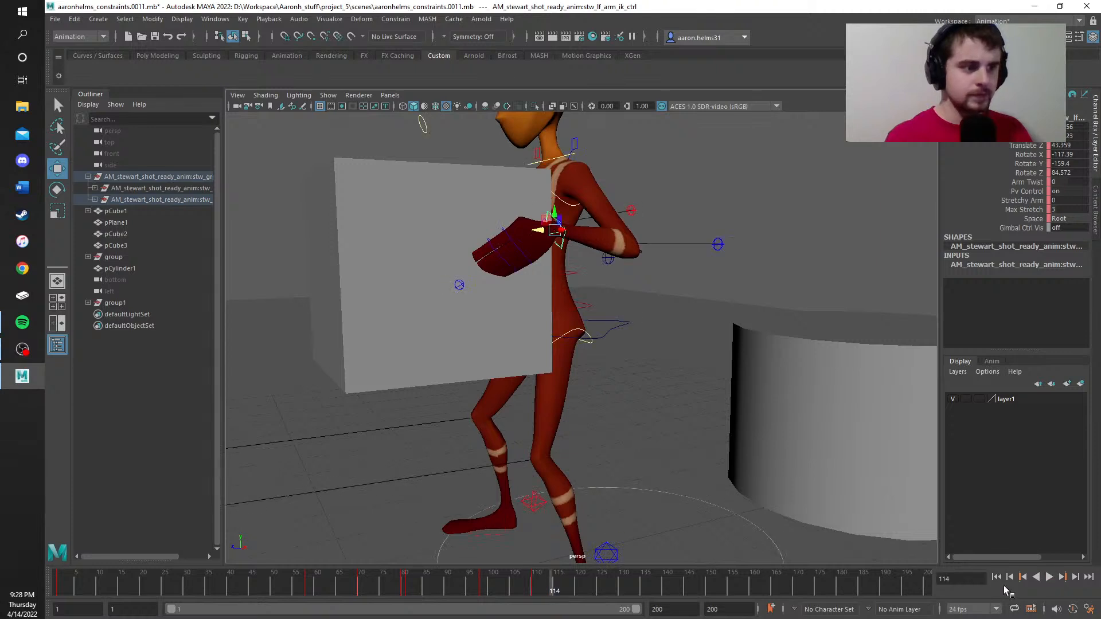
pyautogui.moveTo(544, 599); pyautogui.dragTo(481, 593)
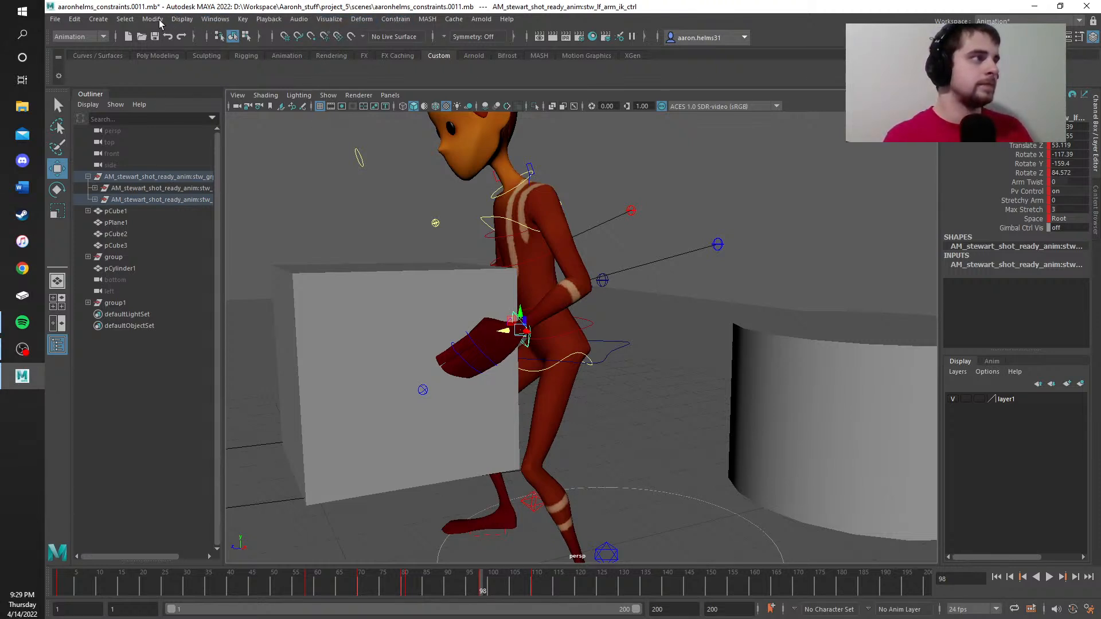
# Step: Open the Graph Editor for the left arm IK control and examine its curves around frames 70 to 110
pyautogui.click(228, 23)
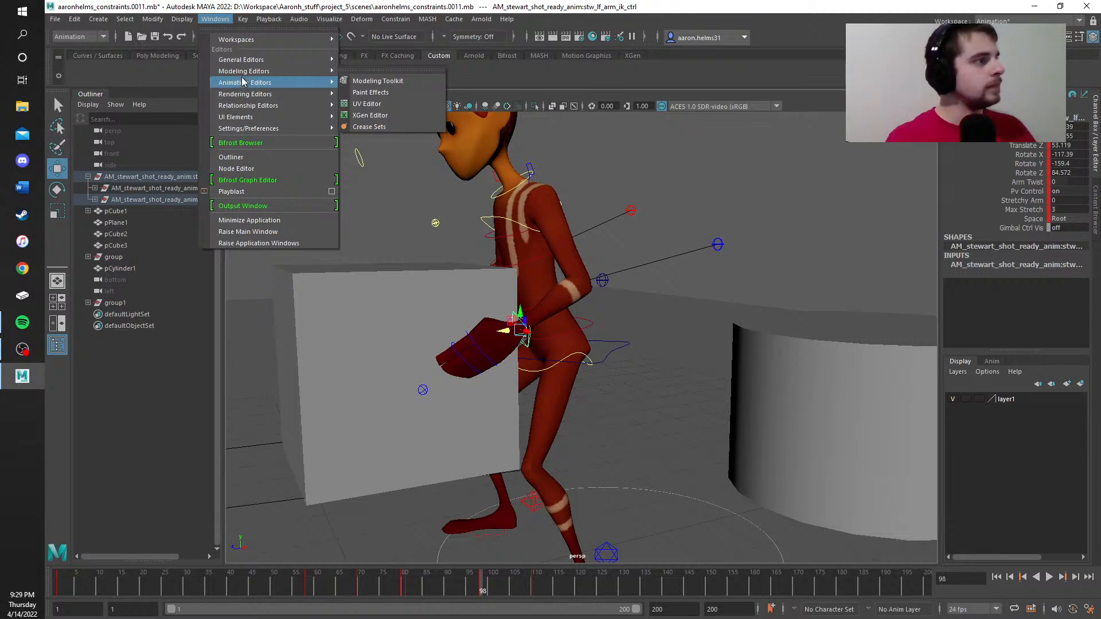
pyautogui.moveTo(263, 85)
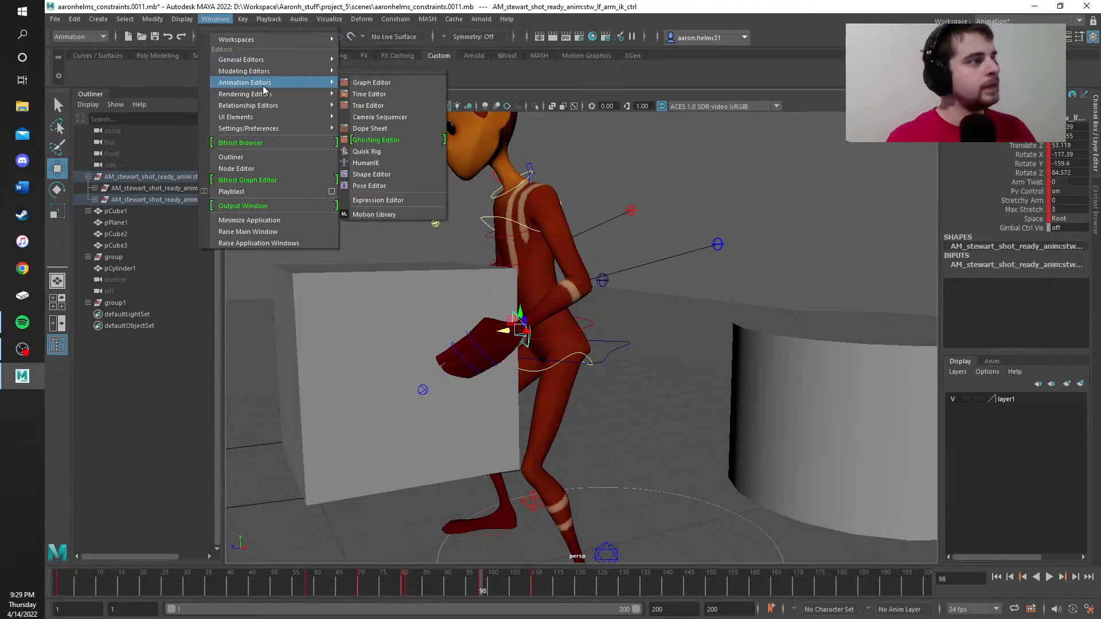
pyautogui.click(372, 84)
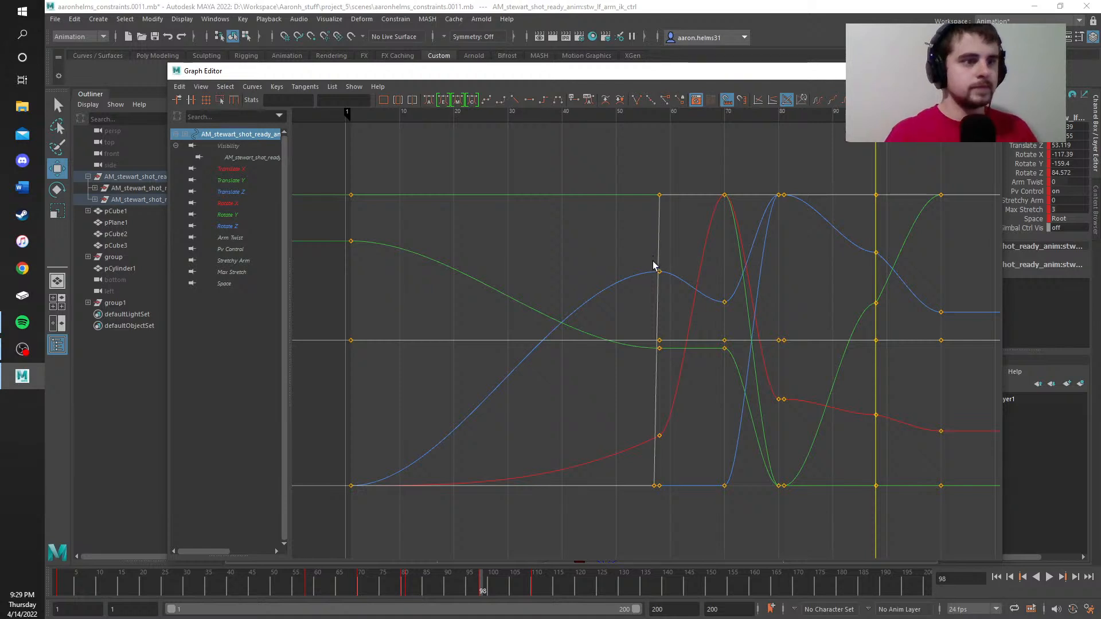
pyautogui.keyDown('alt'); pyautogui.moveTo(656, 253); pyautogui.dragTo(359, 249, button='middle'); pyautogui.keyUp('alt')
pyautogui.keyDown('alt'); pyautogui.moveTo(577, 337); pyautogui.dragTo(600, 366, button='middle'); pyautogui.keyUp('alt')
pyautogui.scroll(3, 601, 367)
pyautogui.scroll(-3, 571, 389)
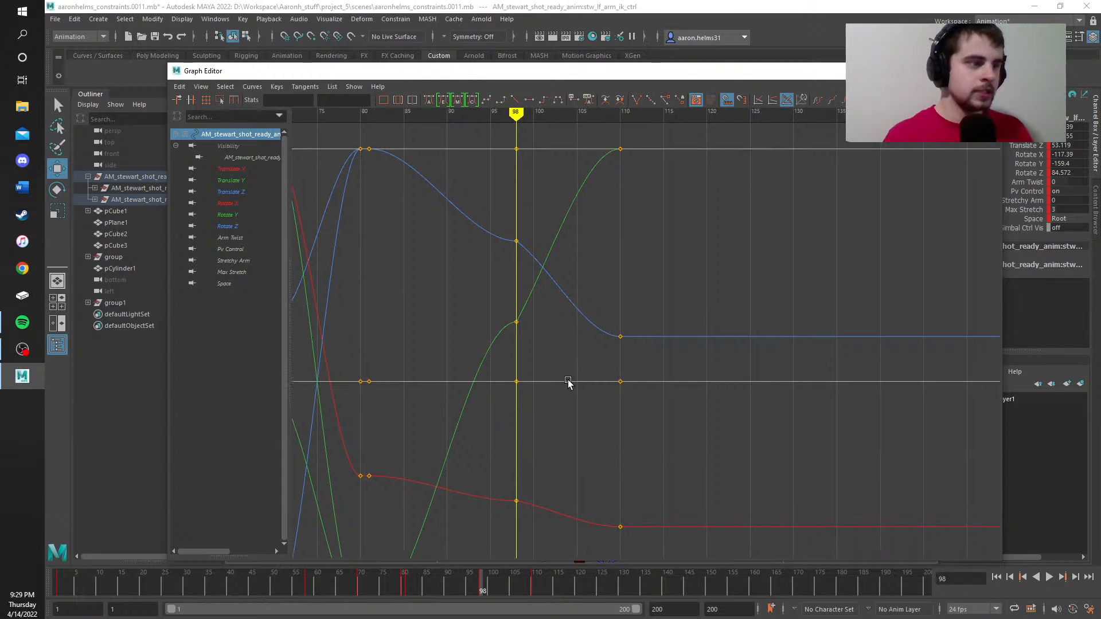
pyautogui.scroll(3, 585, 361)
pyautogui.scroll(-3, 585, 357)
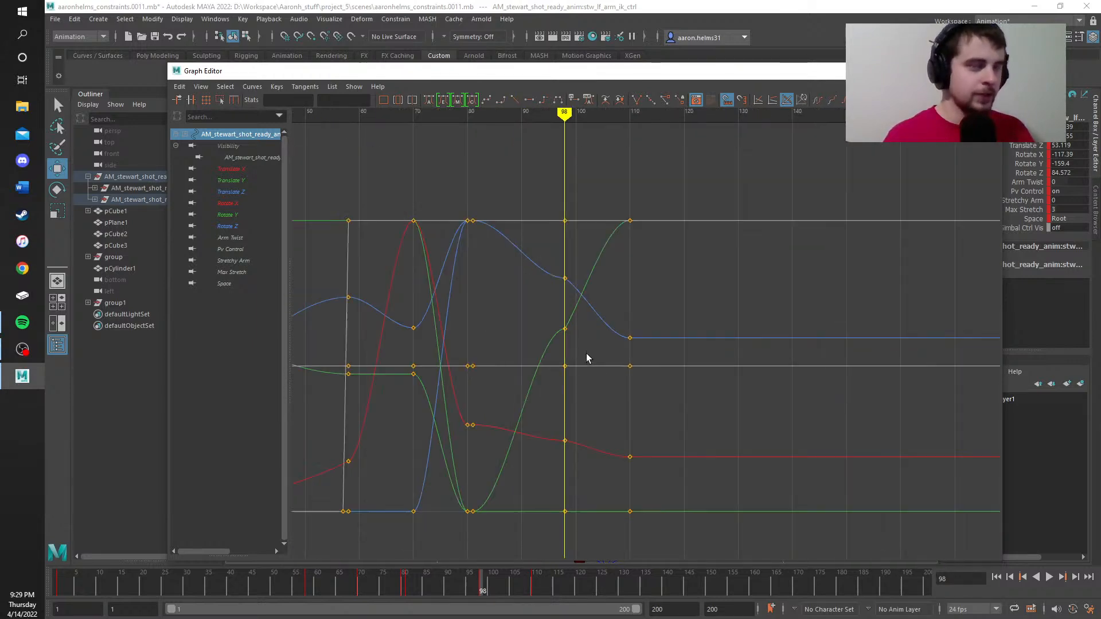
pyautogui.keyDown('alt'); pyautogui.moveTo(592, 346); pyautogui.dragTo(635, 310, button='middle'); pyautogui.keyUp('alt')
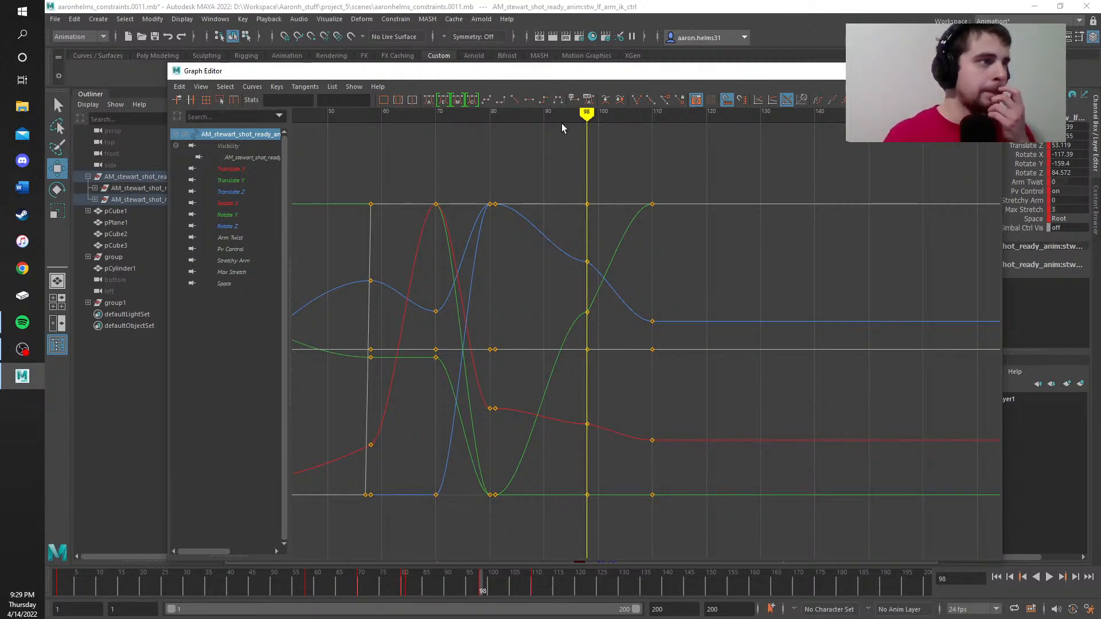
pyautogui.moveTo(565, 78); pyautogui.dragTo(579, 489)
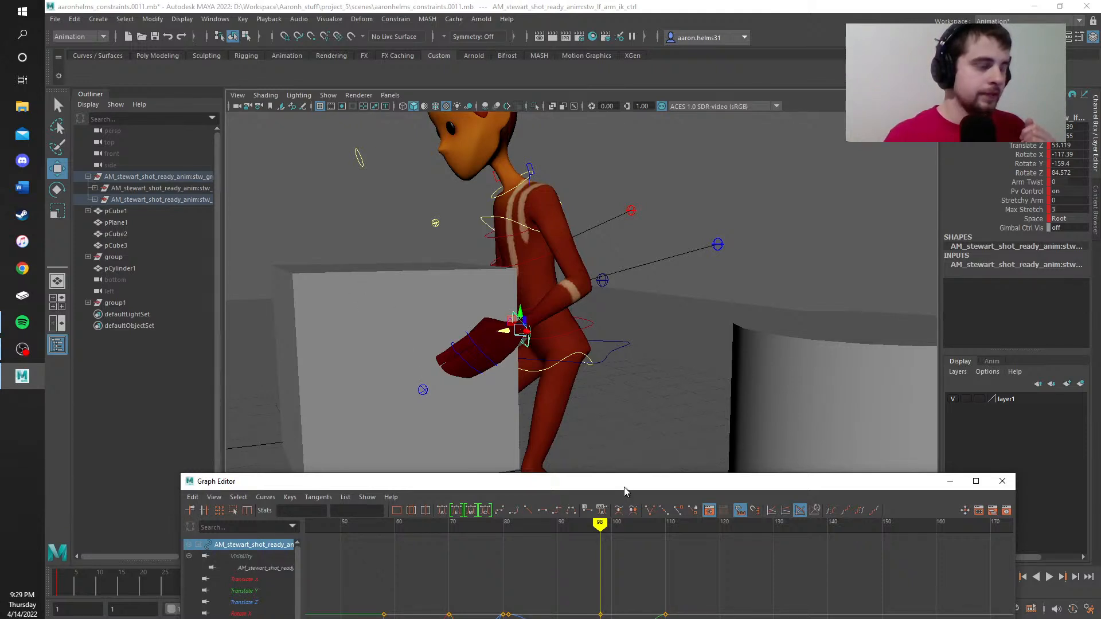
pyautogui.moveTo(624, 487); pyautogui.dragTo(614, 63)
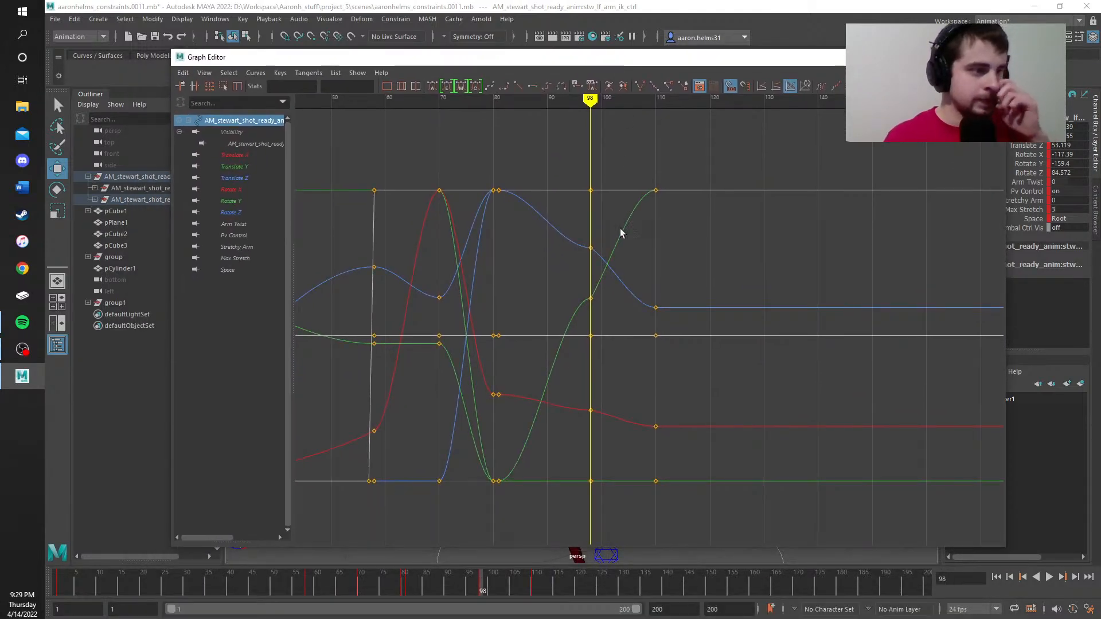
# Step: Set the Translate Y key at frame 98 on the left arm IK control to linear tangents
pyautogui.click(591, 299)
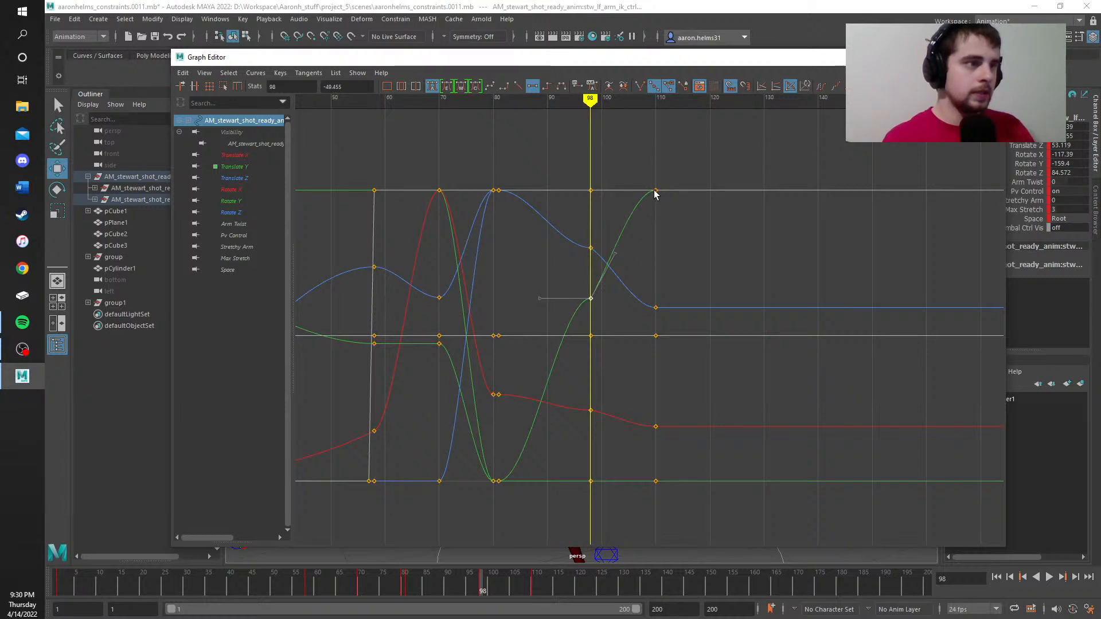
pyautogui.click(521, 88)
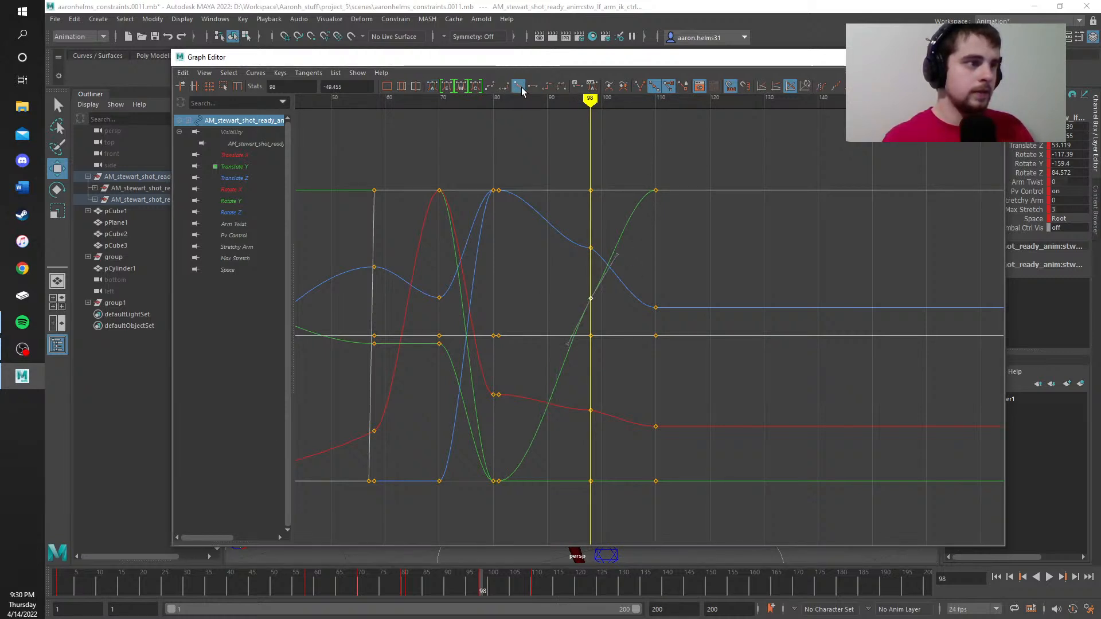
pyautogui.click(573, 418)
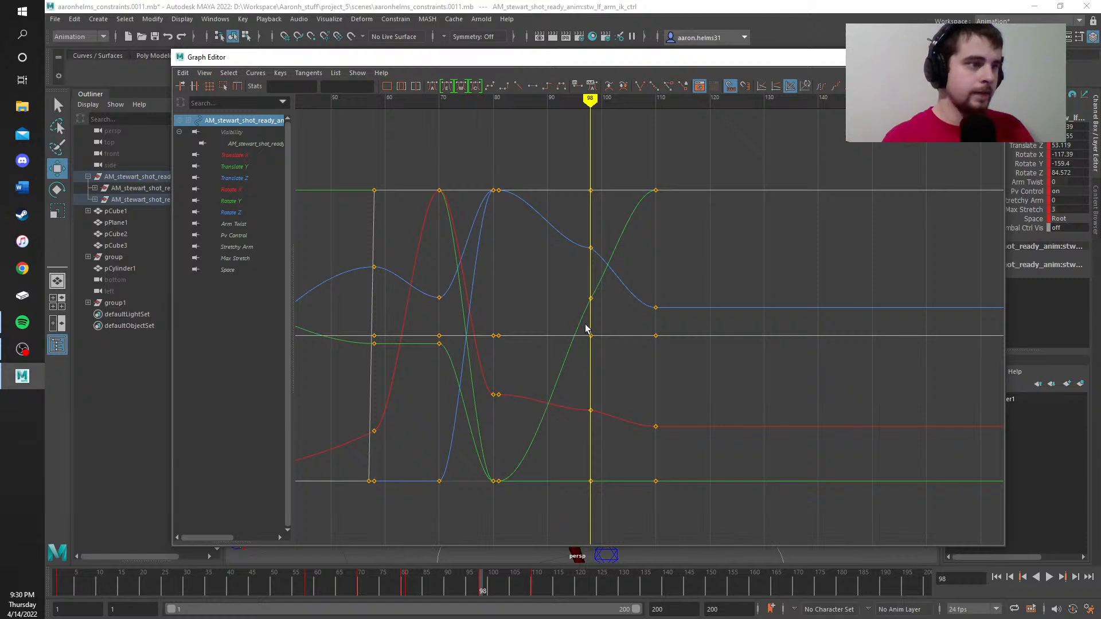
# Step: Close the Graph Editor and play the box lift from frame 80 to check the arm's motion through frame 98
pyautogui.moveTo(591, 108); pyautogui.dragTo(493, 116)
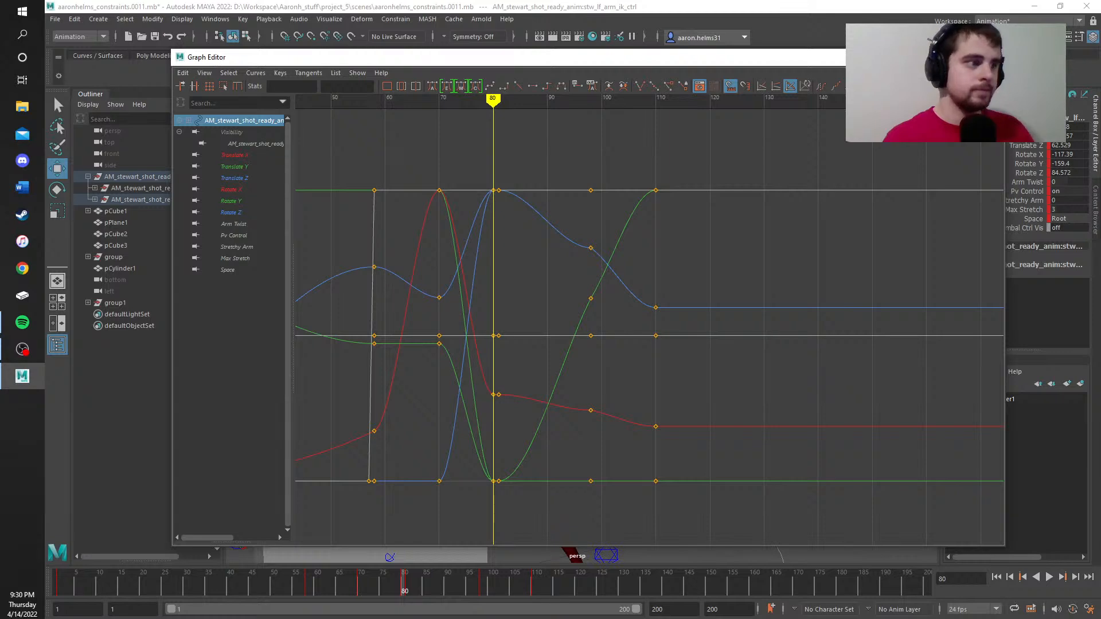
pyautogui.click(992, 57)
pyautogui.scroll(-5, 520, 553)
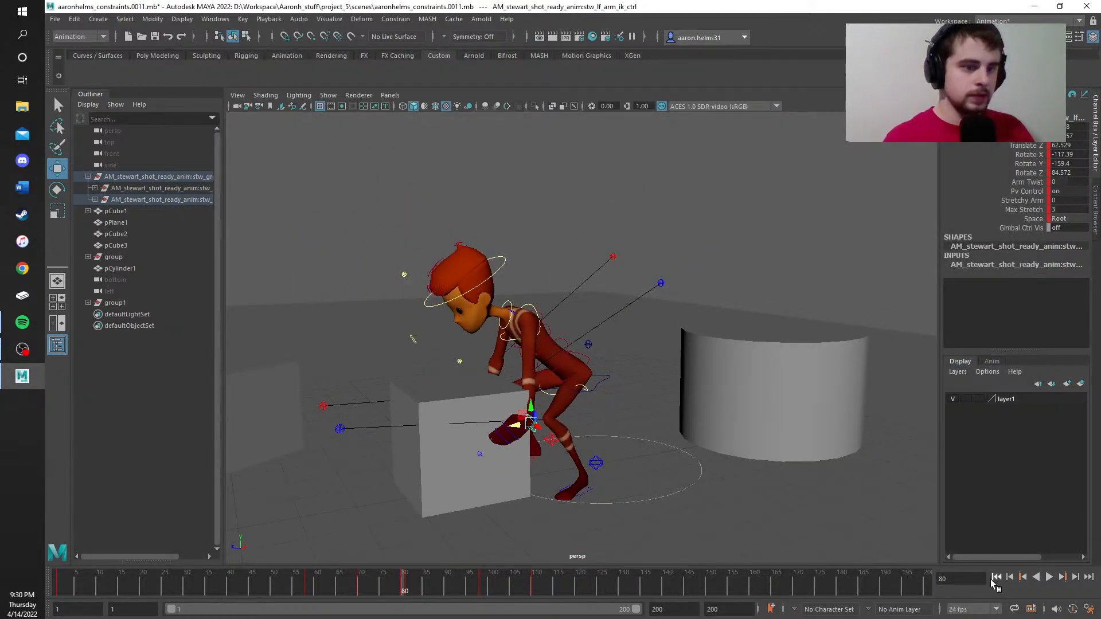
pyautogui.click(1050, 577)
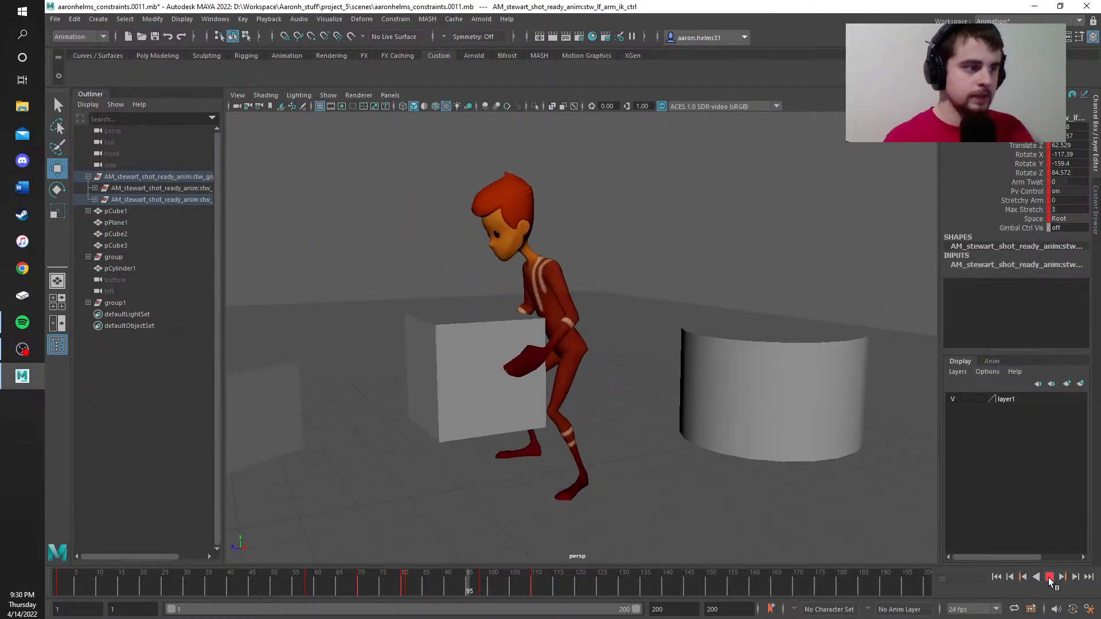
pyautogui.click(1049, 577)
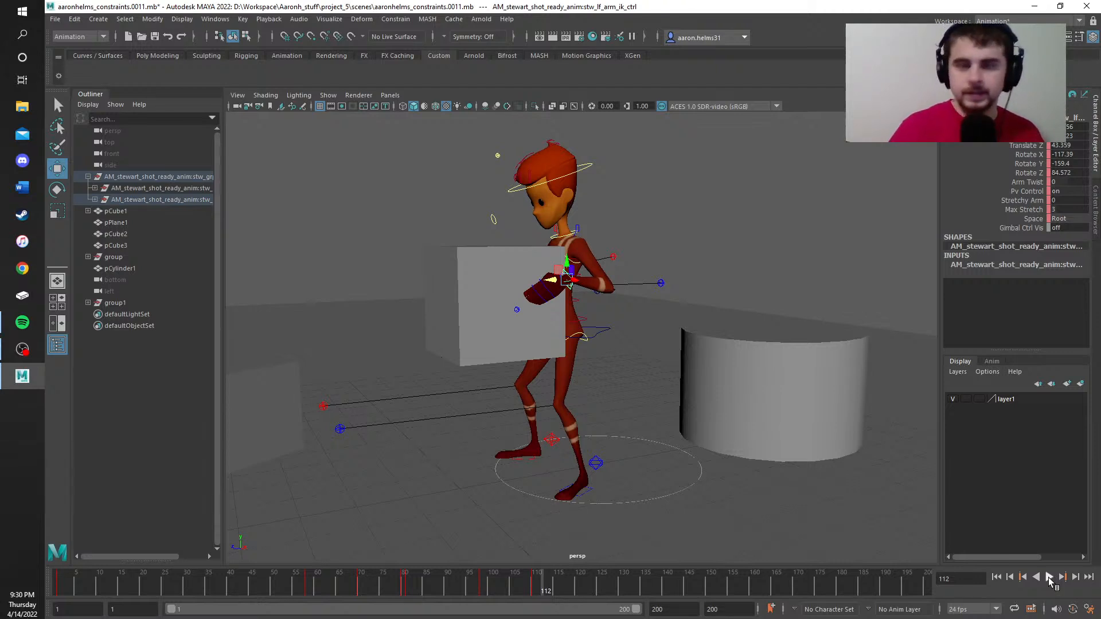
# Step: Scrub back to frame 80 and inspect the bent-down pose and hand contact with the box up close from the side
pyautogui.keyDown('alt'); pyautogui.moveTo(636, 495); pyautogui.dragTo(588, 445, button='middle'); pyautogui.keyUp('alt')
pyautogui.scroll(4, 628, 466)
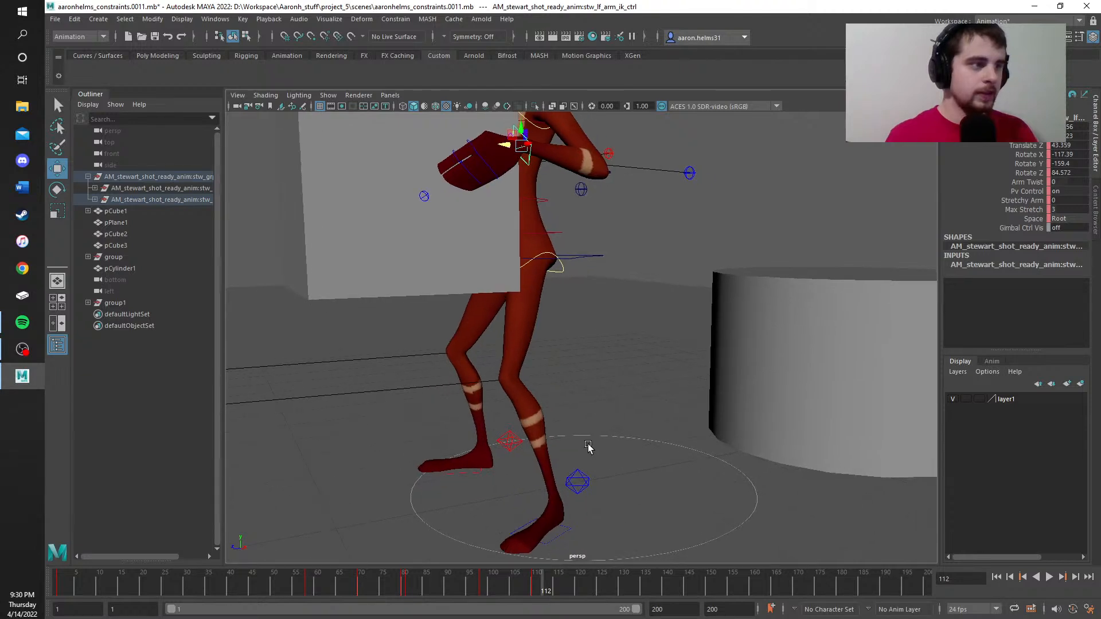
pyautogui.keyDown('alt'); pyautogui.moveTo(587, 445); pyautogui.dragTo(560, 451); pyautogui.keyUp('alt')
pyautogui.scroll(-4, 560, 451)
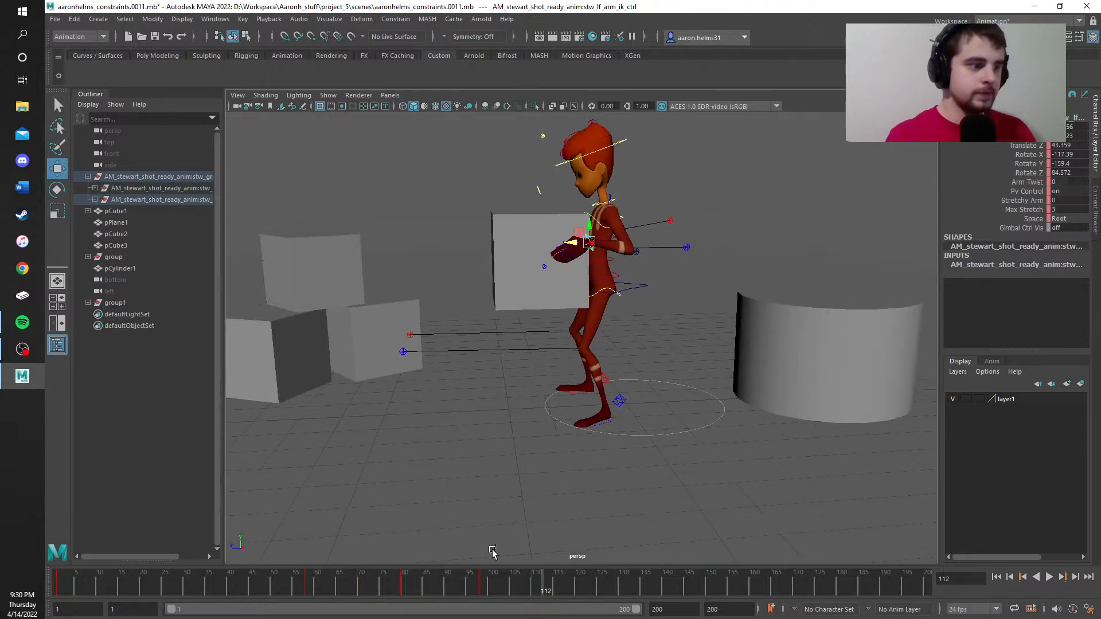
pyautogui.moveTo(514, 580); pyautogui.dragTo(400, 599)
pyautogui.scroll(4, 632, 432)
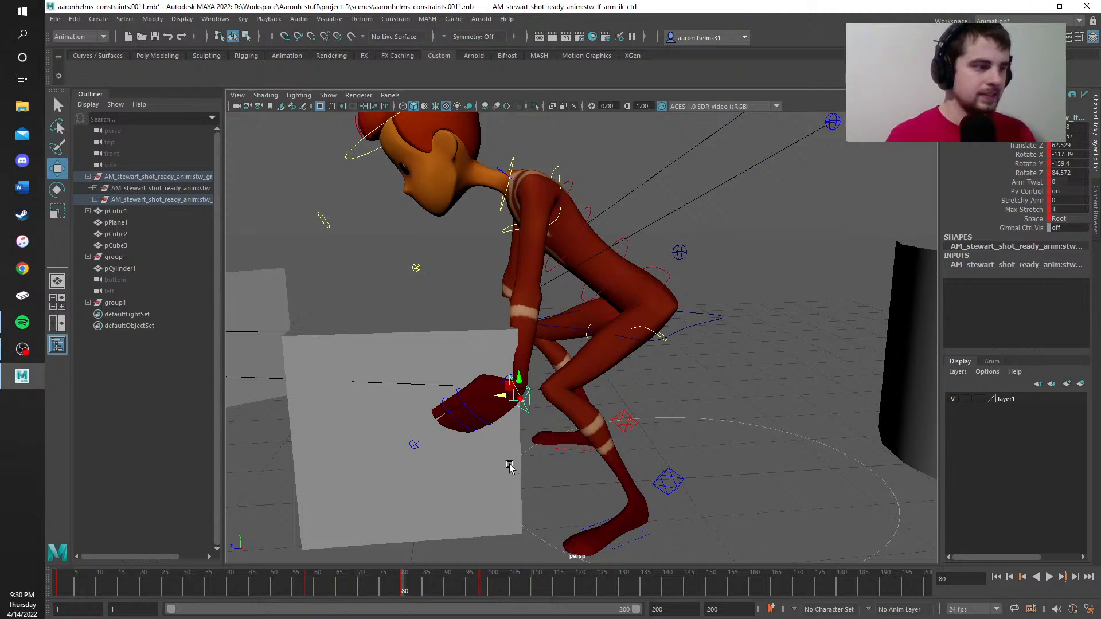
pyautogui.scroll(1, 516, 459)
pyautogui.keyDown('alt'); pyautogui.moveTo(533, 441); pyautogui.dragTo(534, 438, button='middle'); pyautogui.keyUp('alt')
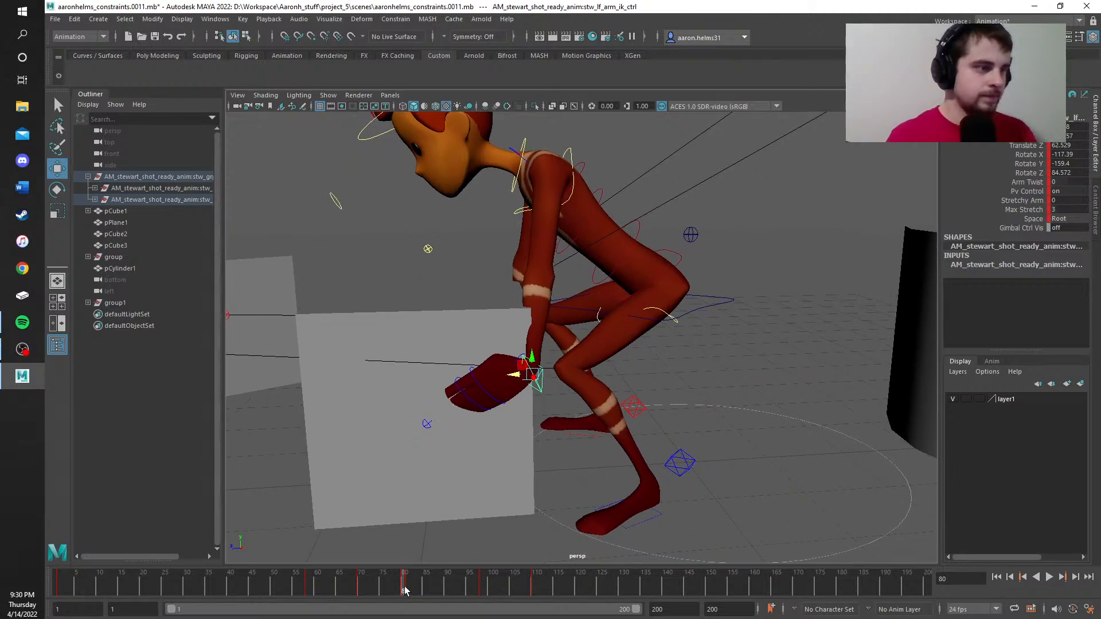
# Step: Play the box lift from frames 80 and 69, and scrub back to frame 75 to review the body's timing
pyautogui.hotkey('alt', 'v')
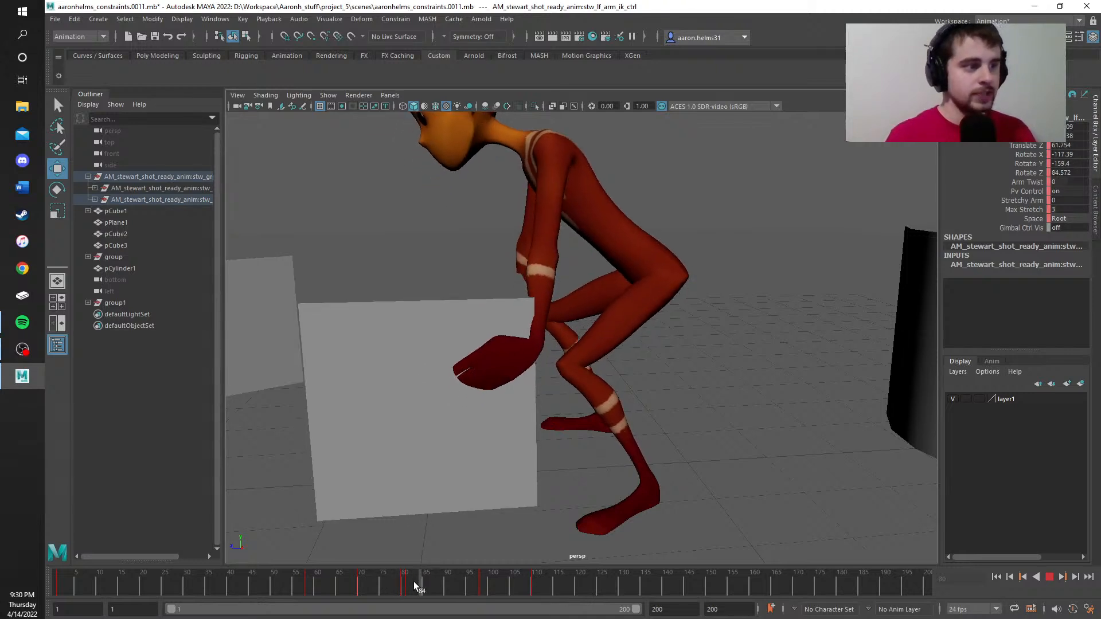
pyautogui.moveTo(414, 582); pyautogui.dragTo(387, 587)
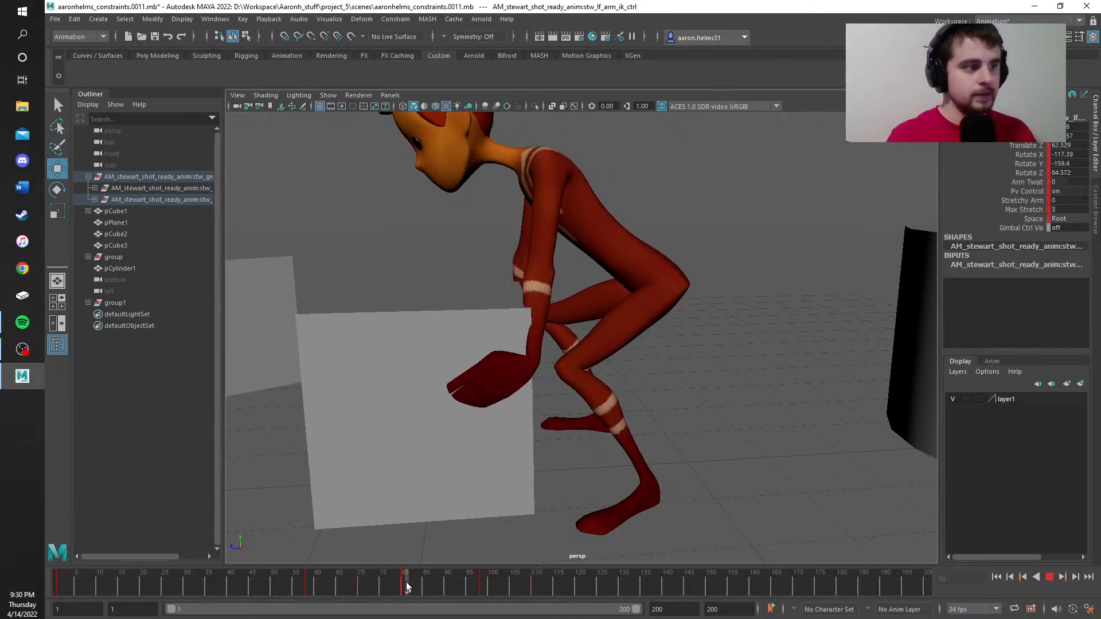
pyautogui.moveTo(400, 586); pyautogui.dragTo(357, 592)
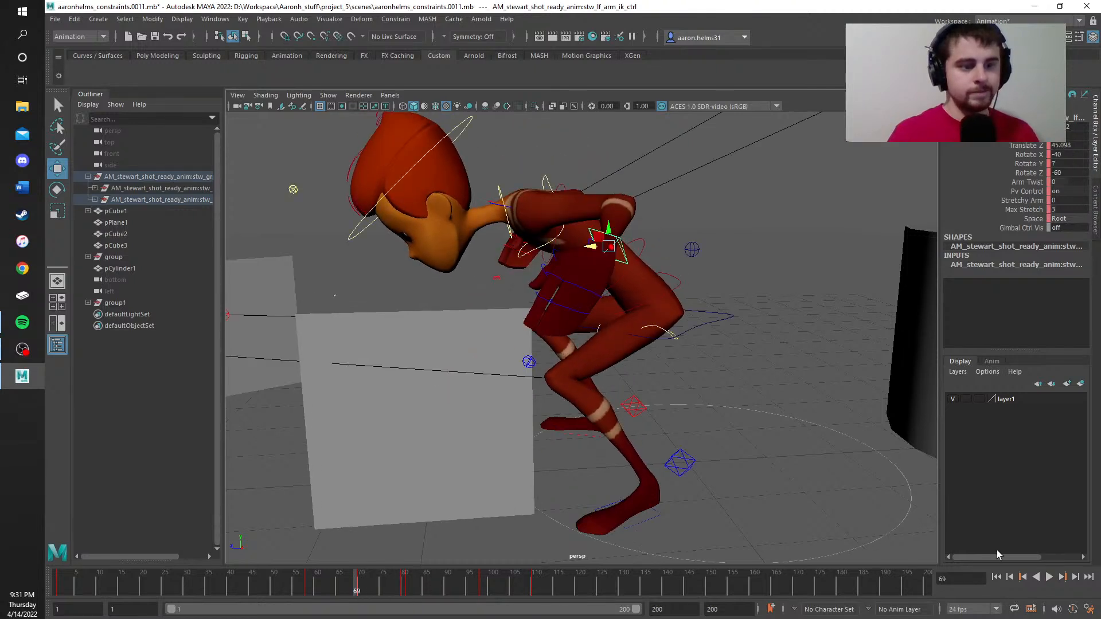
pyautogui.click(1050, 579)
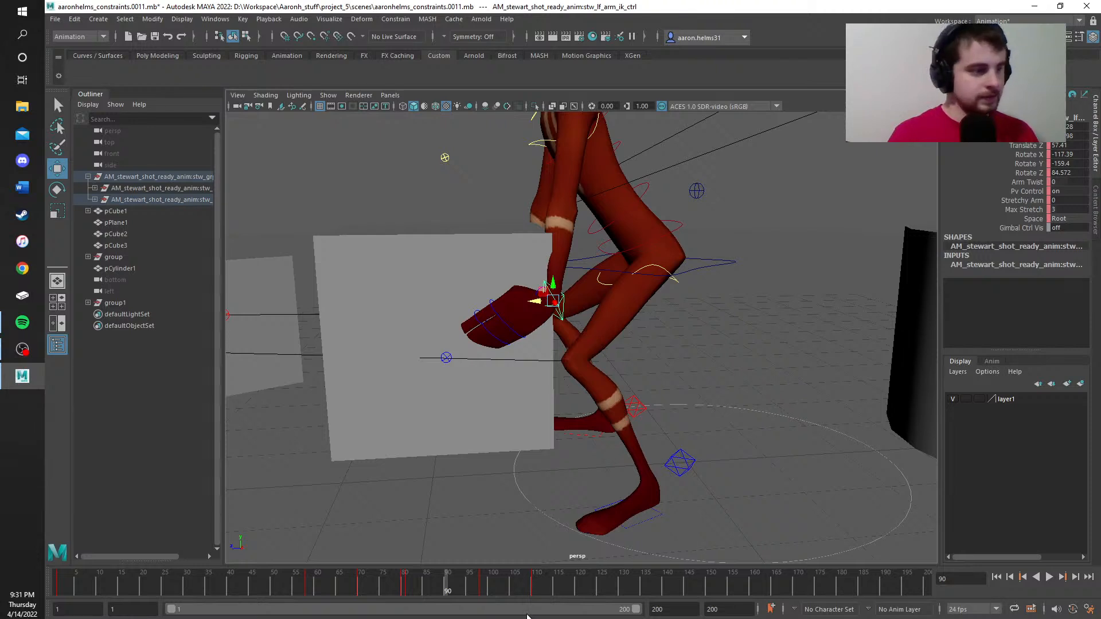
pyautogui.moveTo(450, 591); pyautogui.dragTo(383, 592)
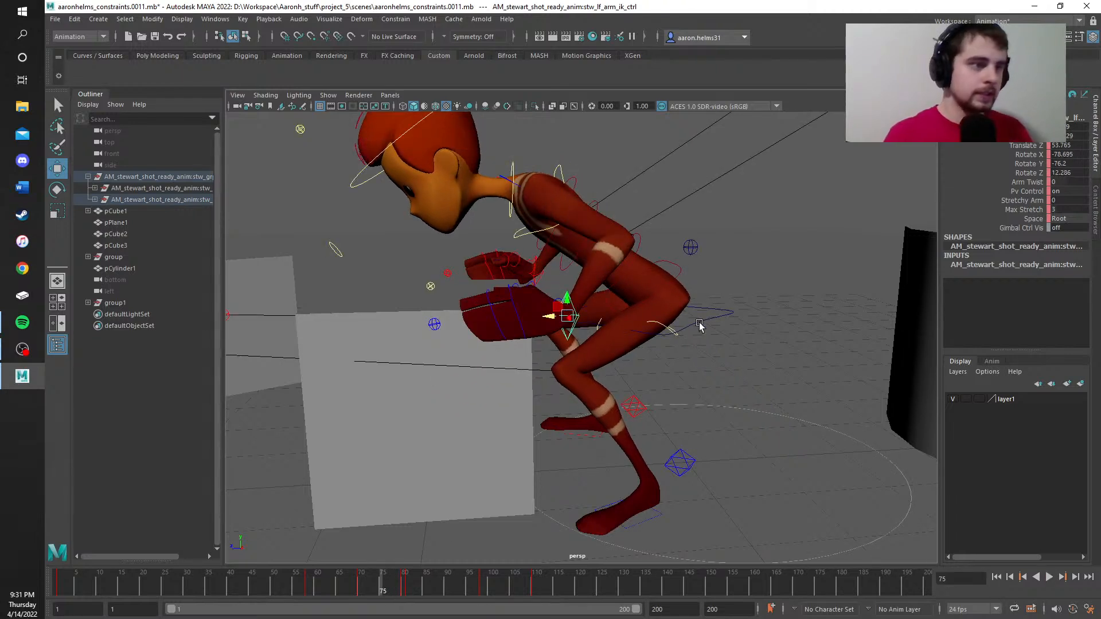
# Step: Copy the COG control's key at frame 70 and paste it at frame 75
pyautogui.click(705, 324)
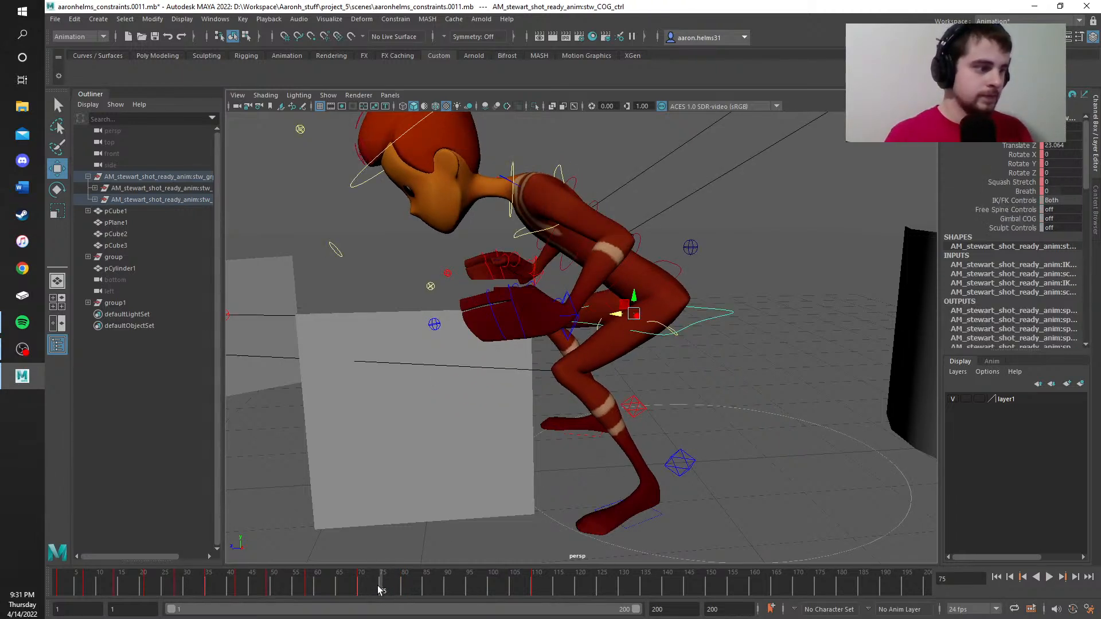
pyautogui.click(359, 586)
pyautogui.rightClick(358, 585)
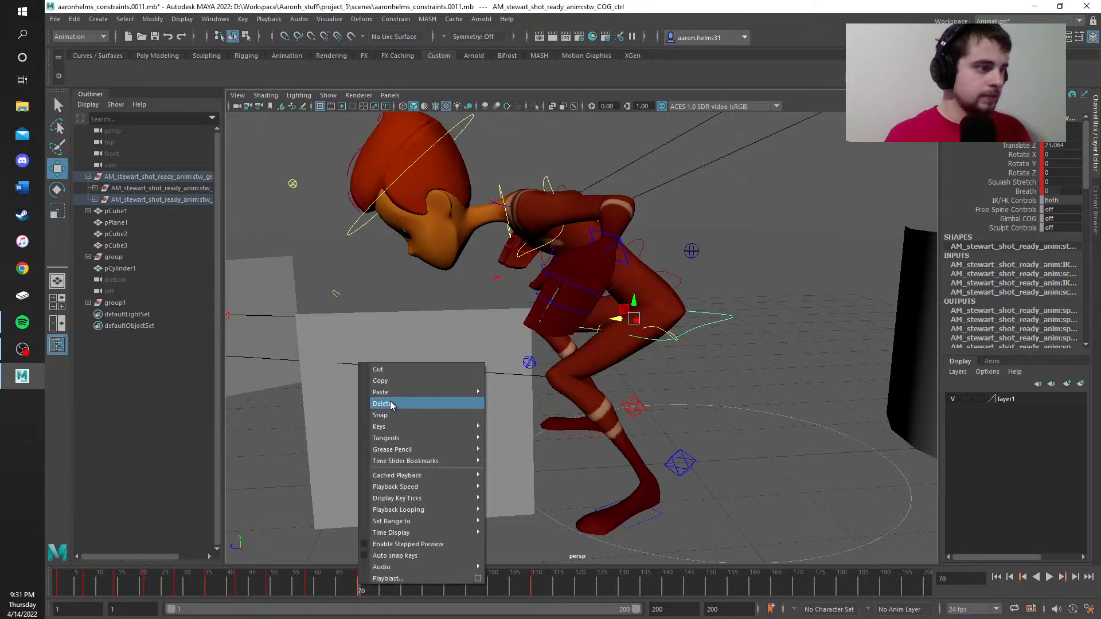
pyautogui.click(390, 381)
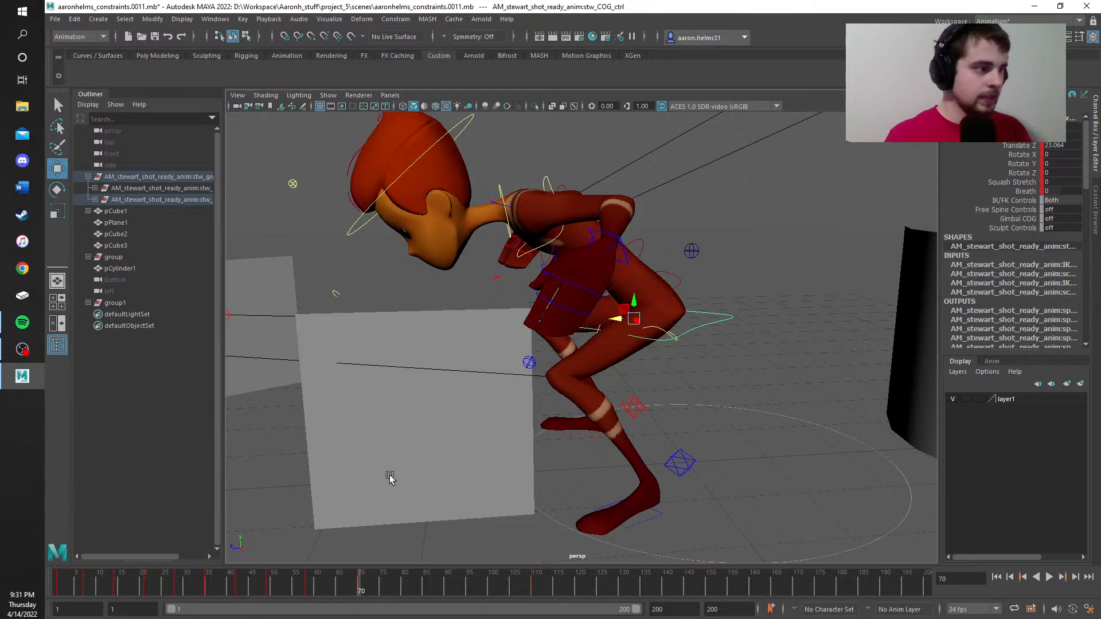
pyautogui.click(382, 593)
pyautogui.rightClick(383, 593)
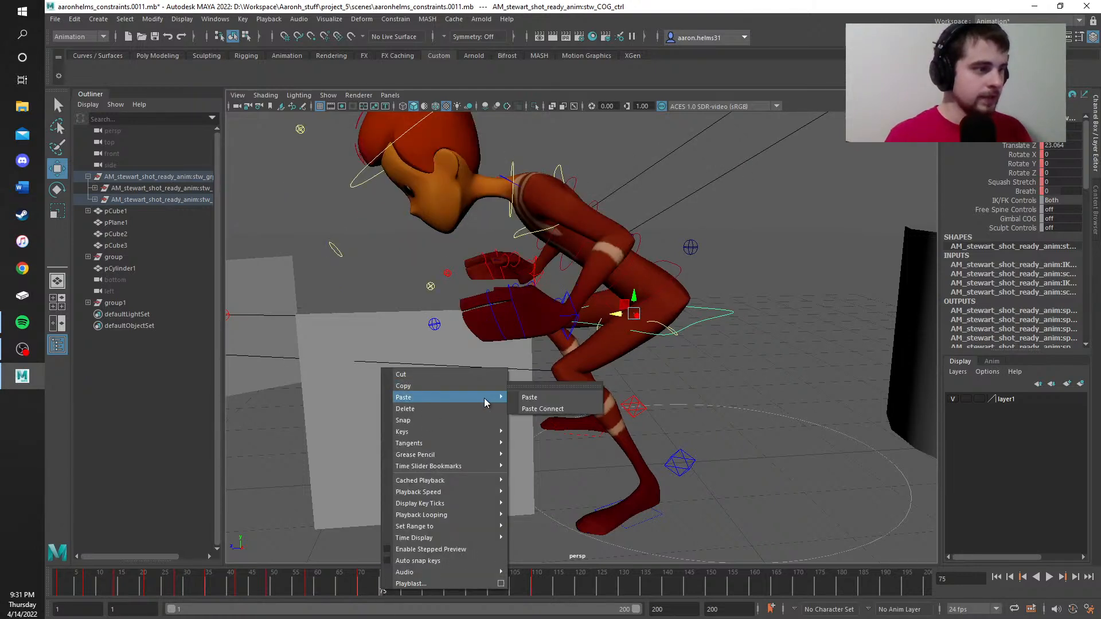
pyautogui.click(522, 401)
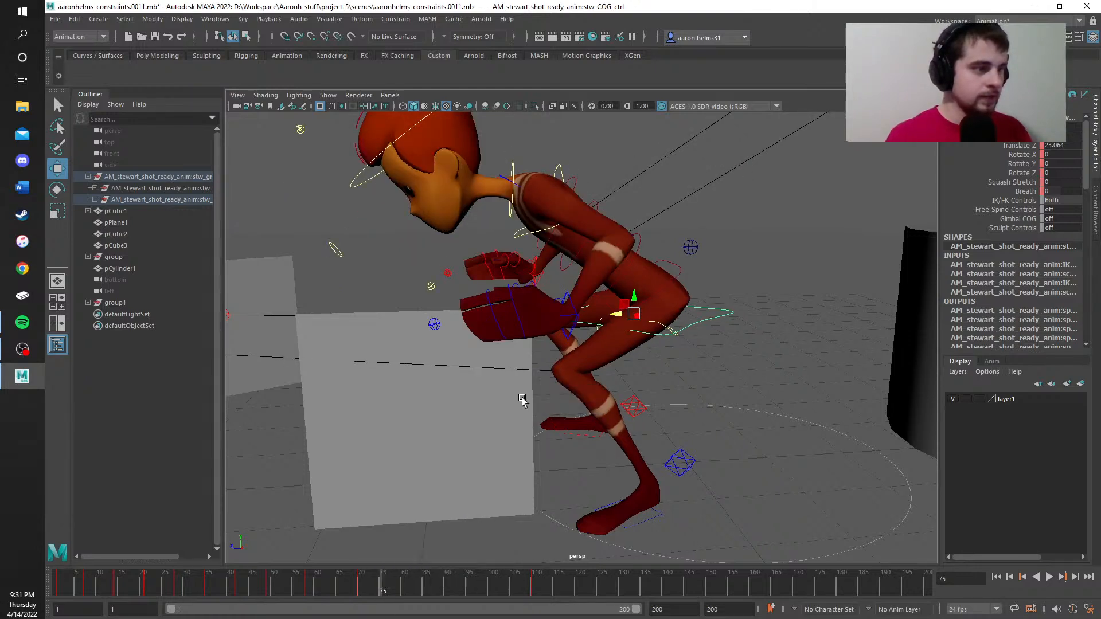
# Step: Replay the bend and lift from about frames 60 and 68 to check the hips' hold before the box rises
pyautogui.hotkey('alt', 'v')
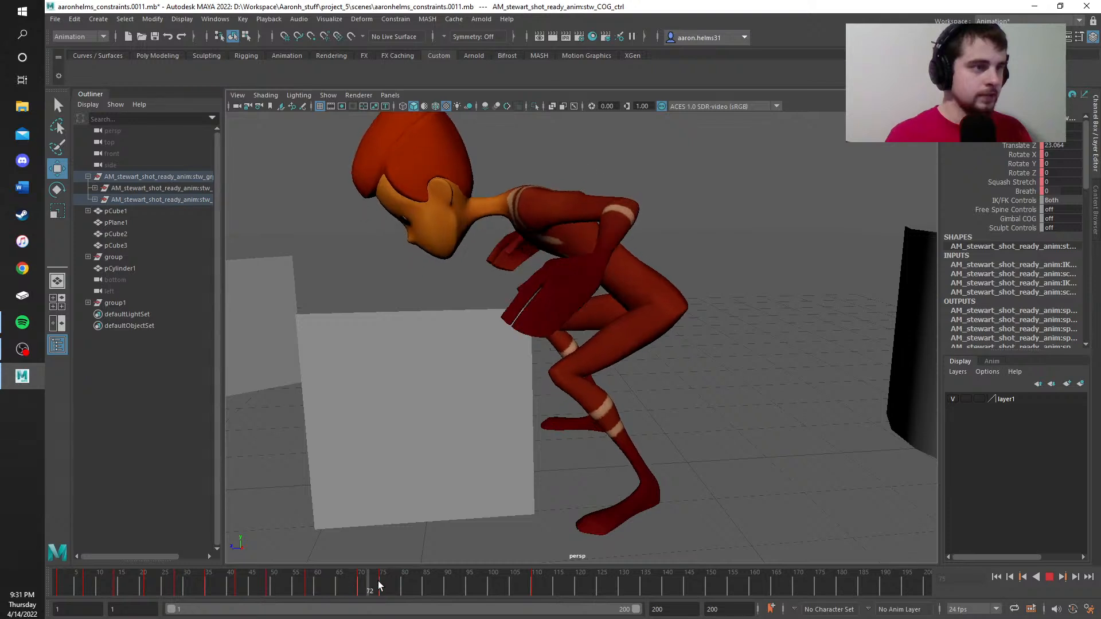
pyautogui.moveTo(449, 577); pyautogui.dragTo(353, 586)
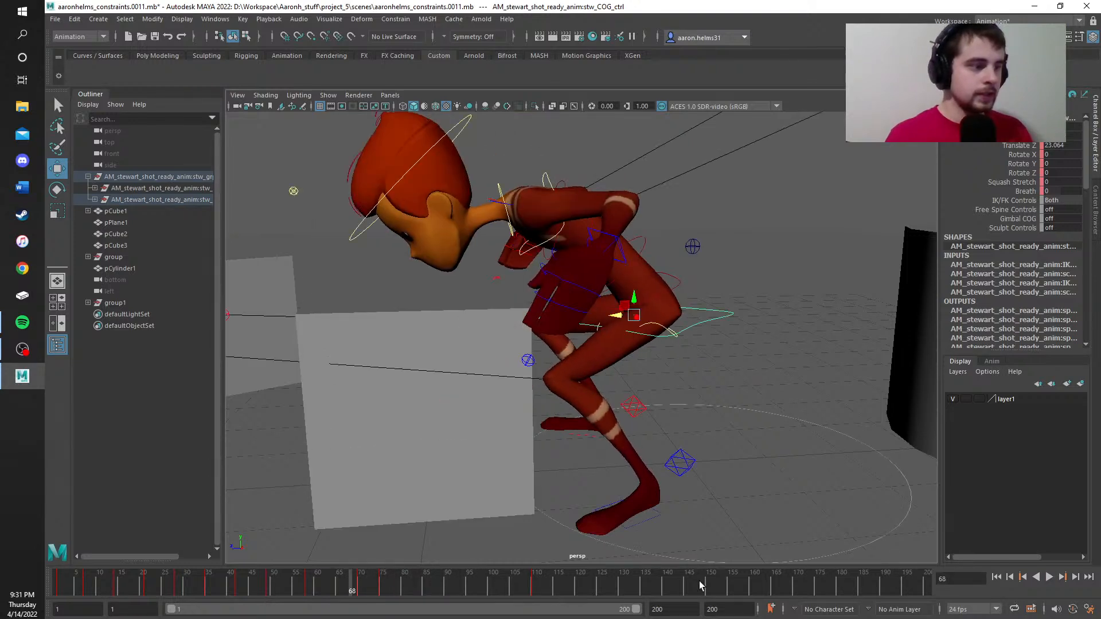
pyautogui.click(1052, 578)
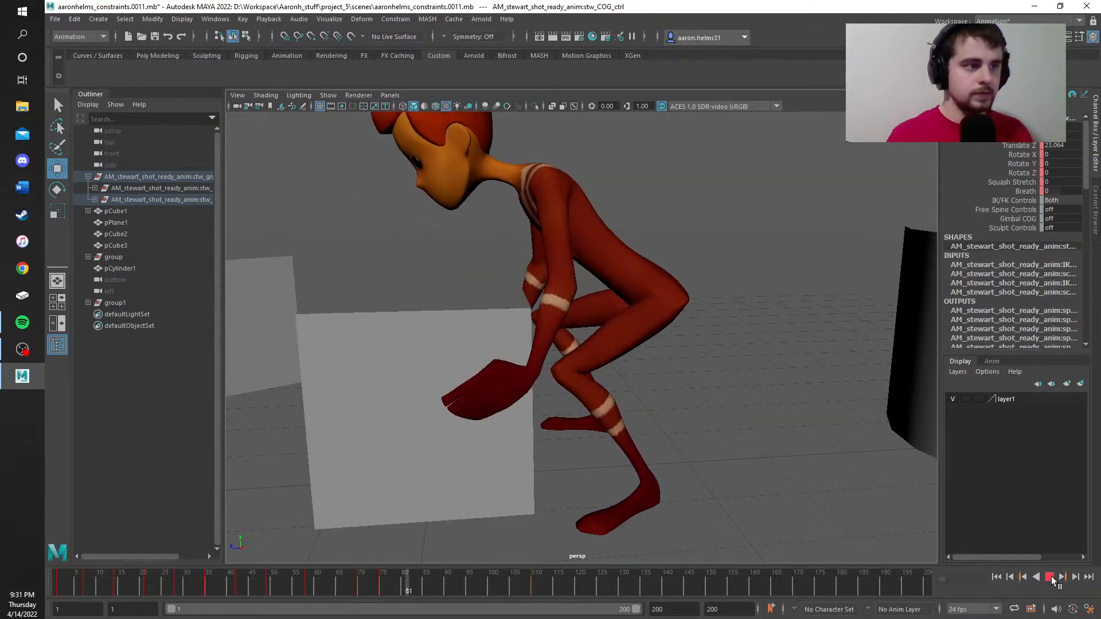
pyautogui.click(1051, 576)
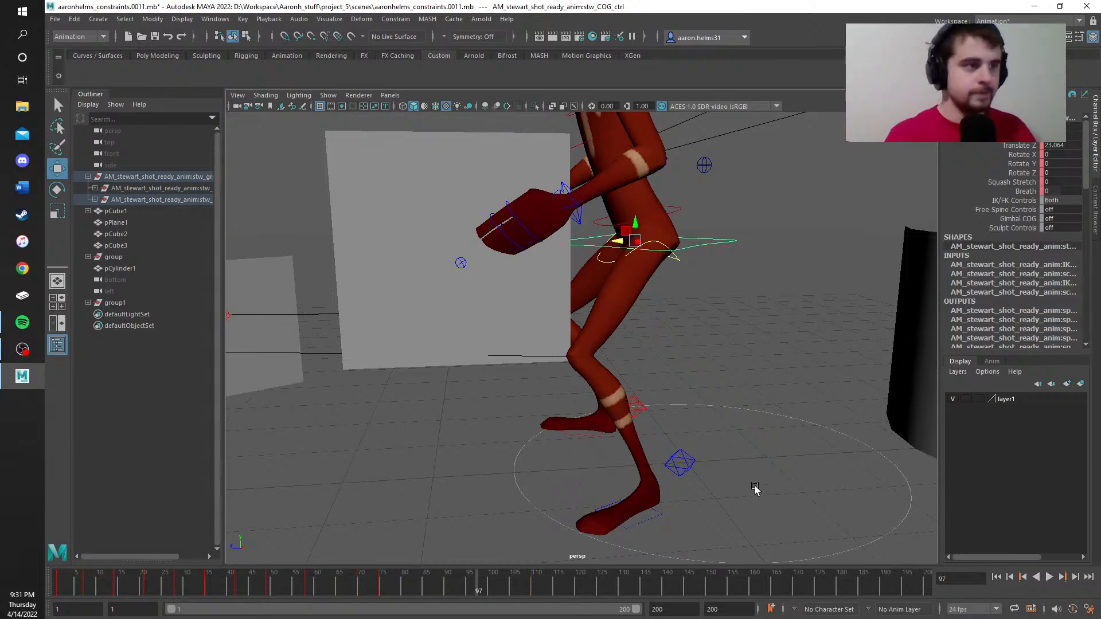
pyautogui.moveTo(467, 580); pyautogui.dragTo(317, 582)
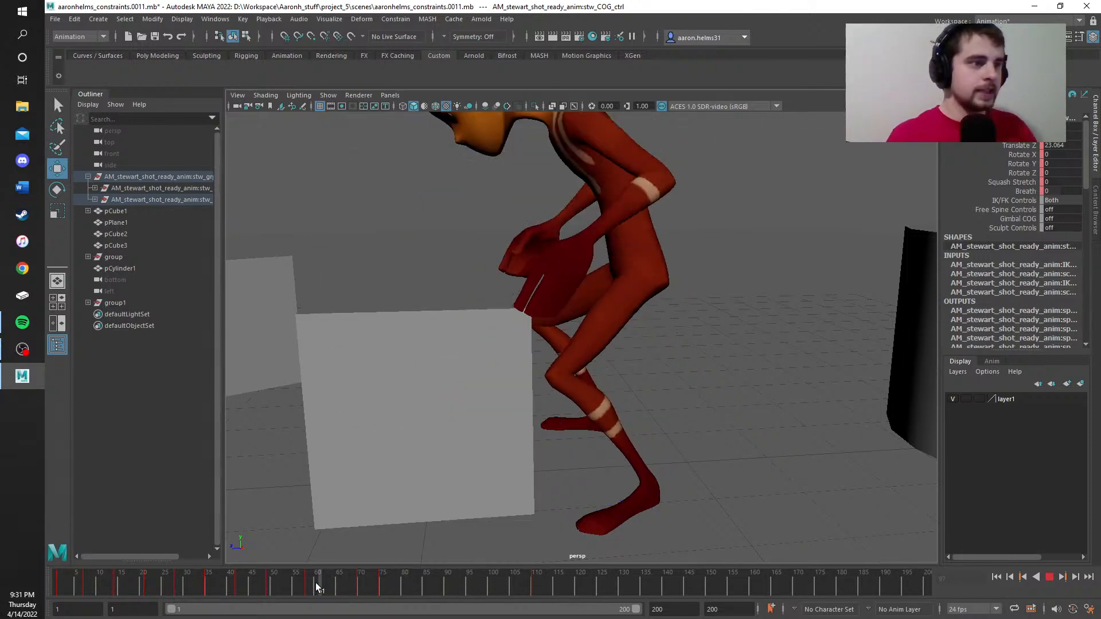
pyautogui.click(1048, 577)
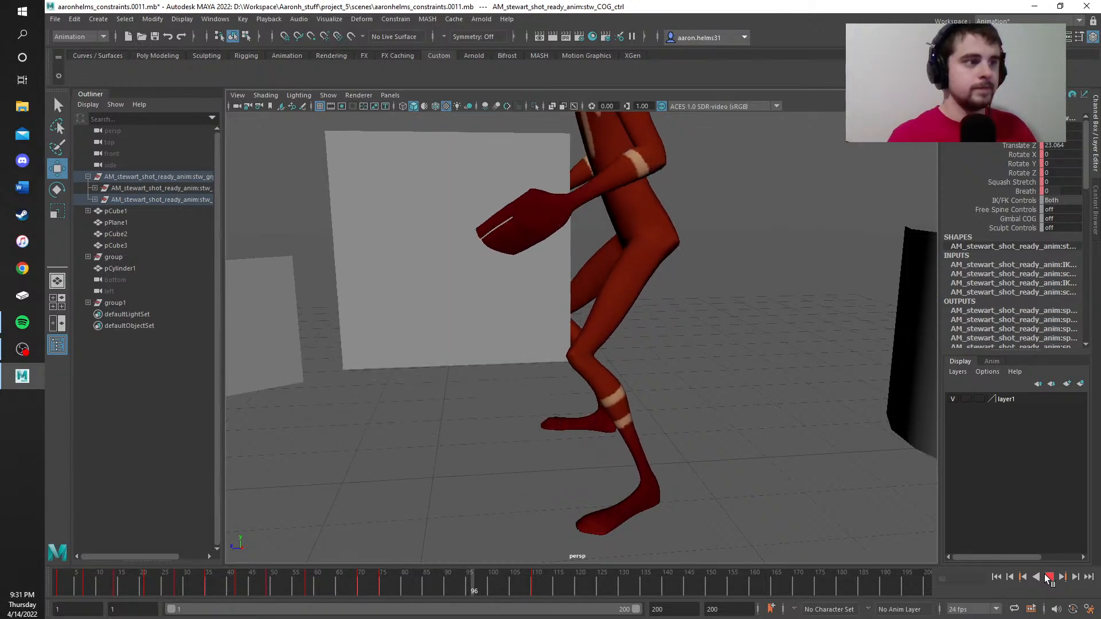
pyautogui.click(1049, 578)
# Step: Lower the left arm IK control slightly at frame 113 and key it so the held box dips
pyautogui.keyDown('alt'); pyautogui.moveTo(869, 433); pyautogui.dragTo(788, 391, button='right'); pyautogui.keyUp('alt')
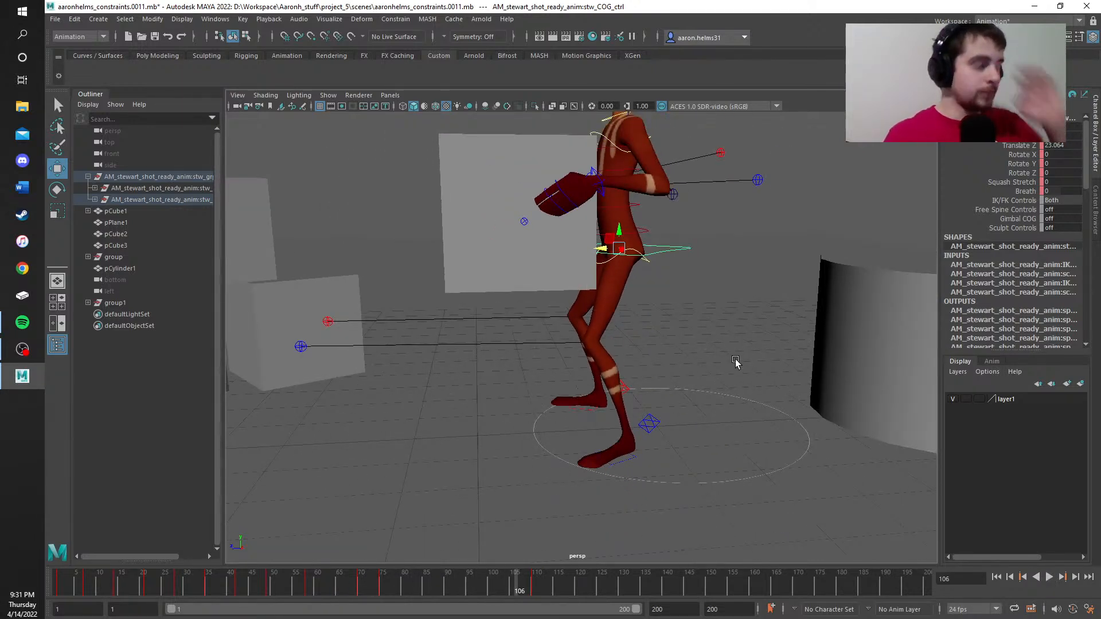
pyautogui.keyDown('alt'); pyautogui.moveTo(721, 289); pyautogui.dragTo(554, 397, button='middle'); pyautogui.keyUp('alt')
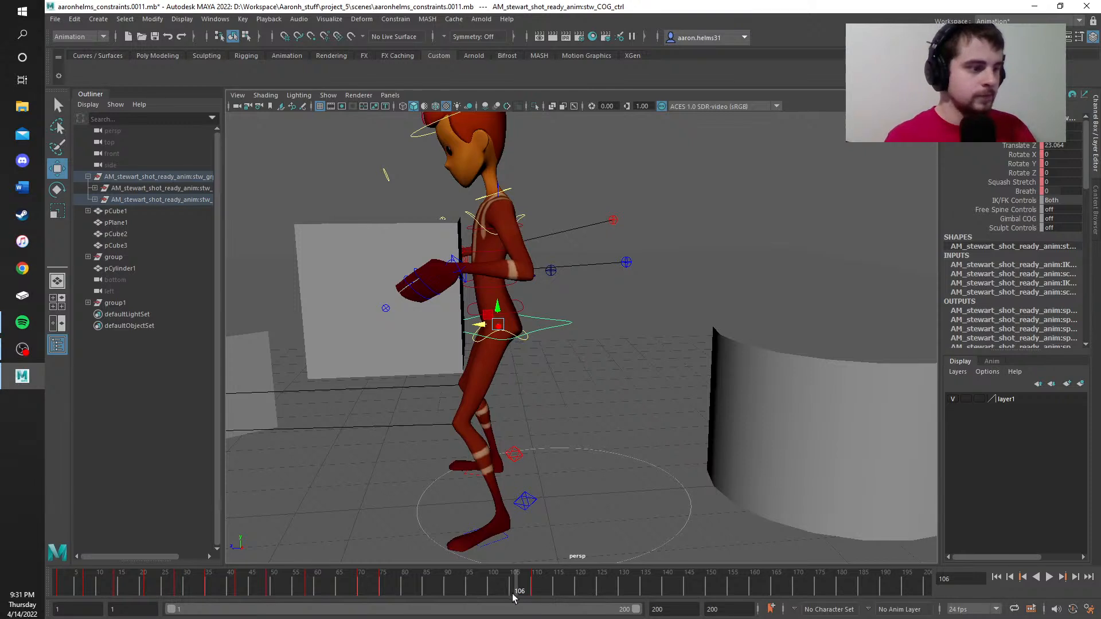
pyautogui.moveTo(513, 598)
pyautogui.mouseDown()
pyautogui.moveTo(555, 596)
pyautogui.moveTo(533, 593)
pyautogui.mouseUp()
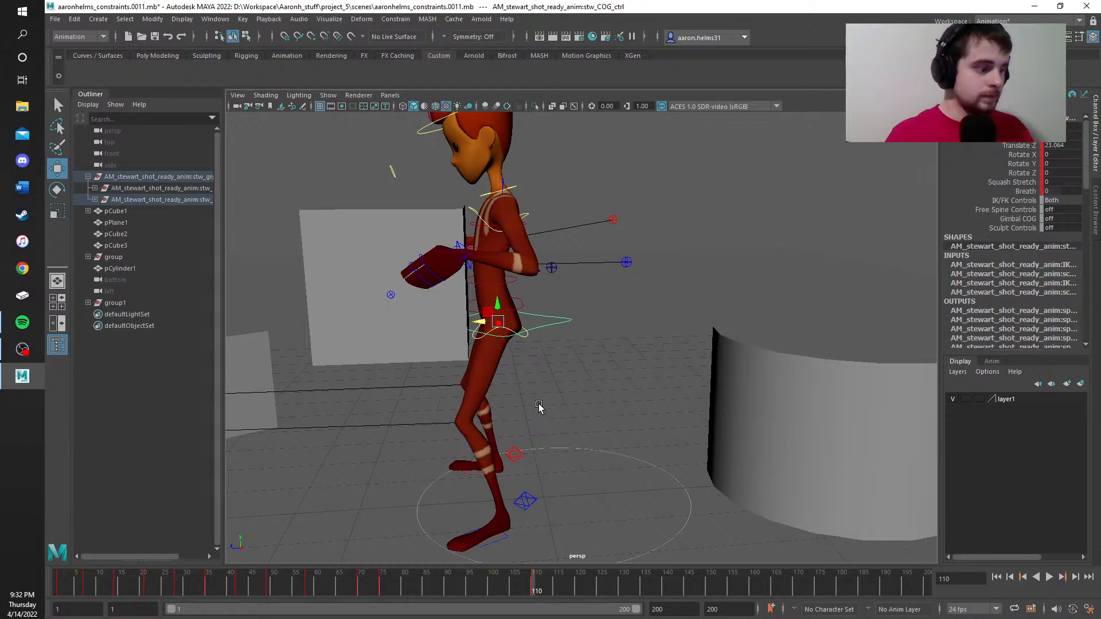
pyautogui.scroll(3, 552, 402)
pyautogui.keyDown('alt'); pyautogui.moveTo(553, 405); pyautogui.dragTo(714, 482); pyautogui.keyUp('alt')
pyautogui.moveTo(537, 585); pyautogui.dragTo(549, 585)
pyautogui.scroll(1, 565, 463)
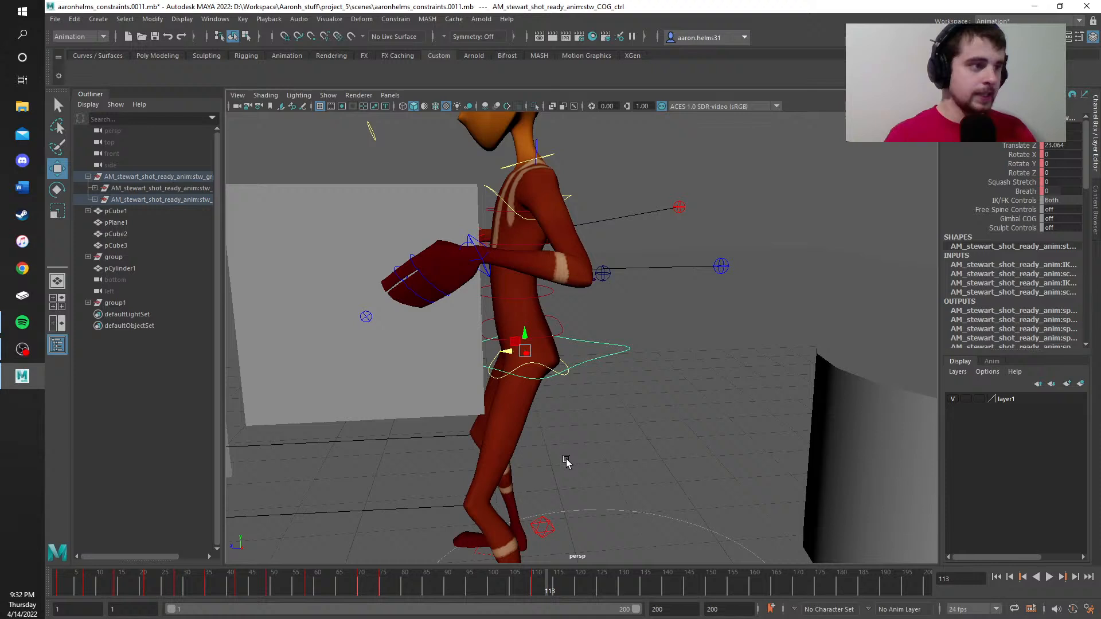
pyautogui.click(477, 253)
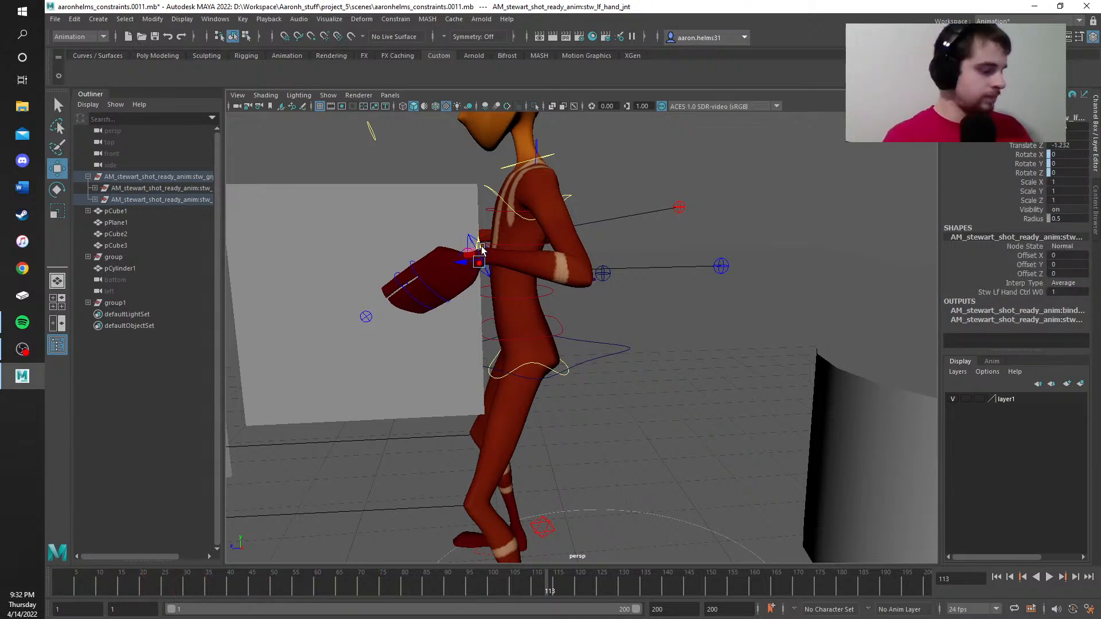
pyautogui.click(487, 278)
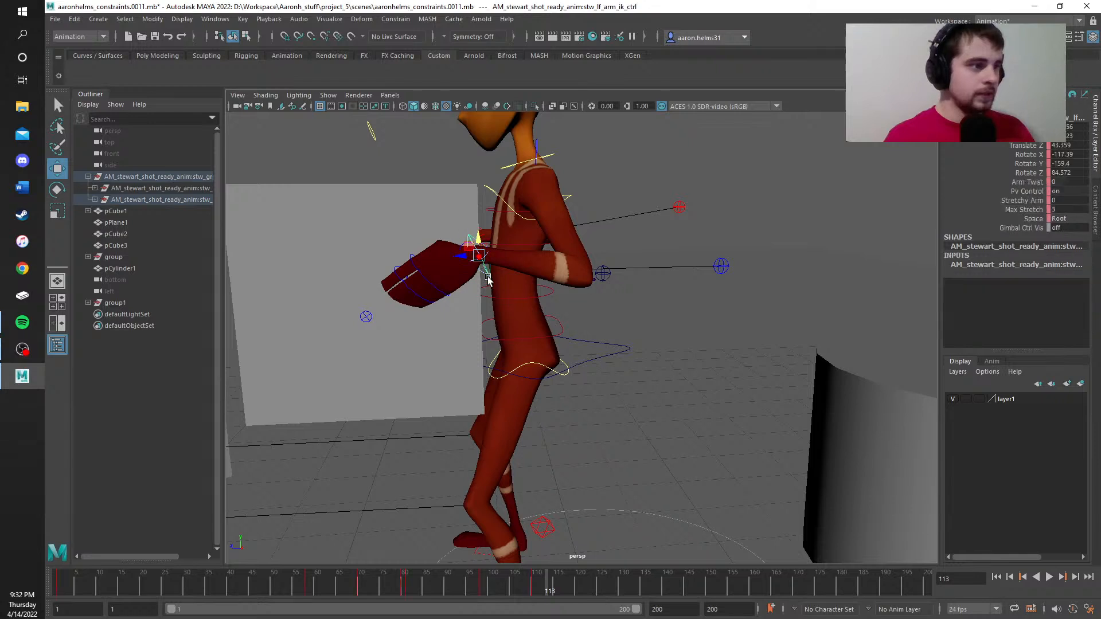
pyautogui.moveTo(480, 241); pyautogui.dragTo(479, 259)
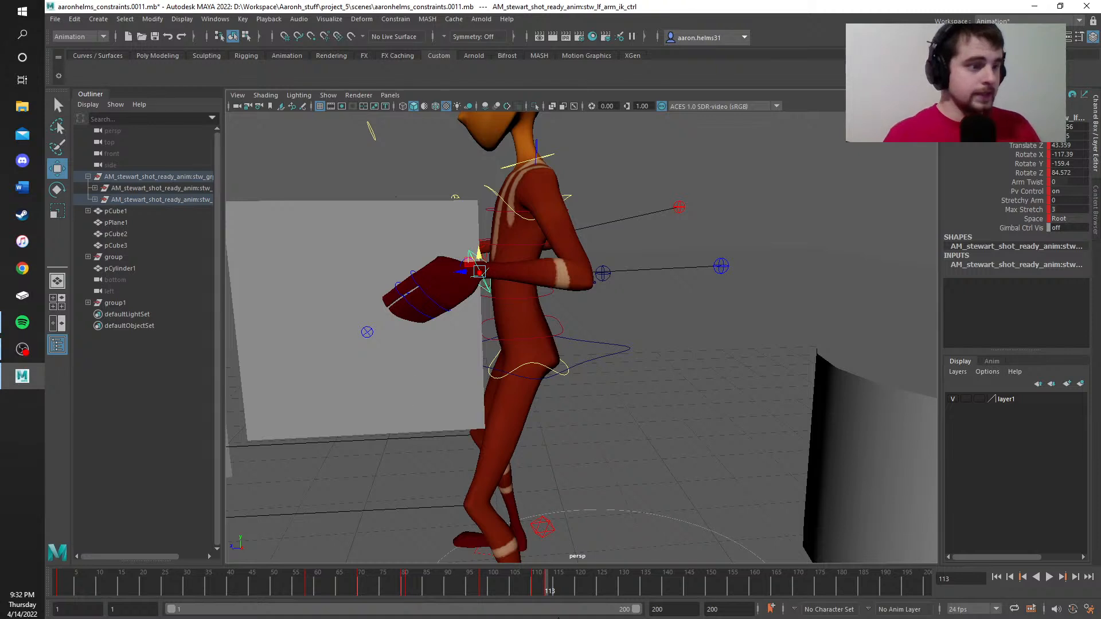
# Step: Raise the left arm IK control at frame 117 to bring the held box up to chest height, and key it
pyautogui.moveTo(546, 580); pyautogui.dragTo(555, 580)
pyautogui.doubleClick(555, 579)
pyautogui.click(576, 524)
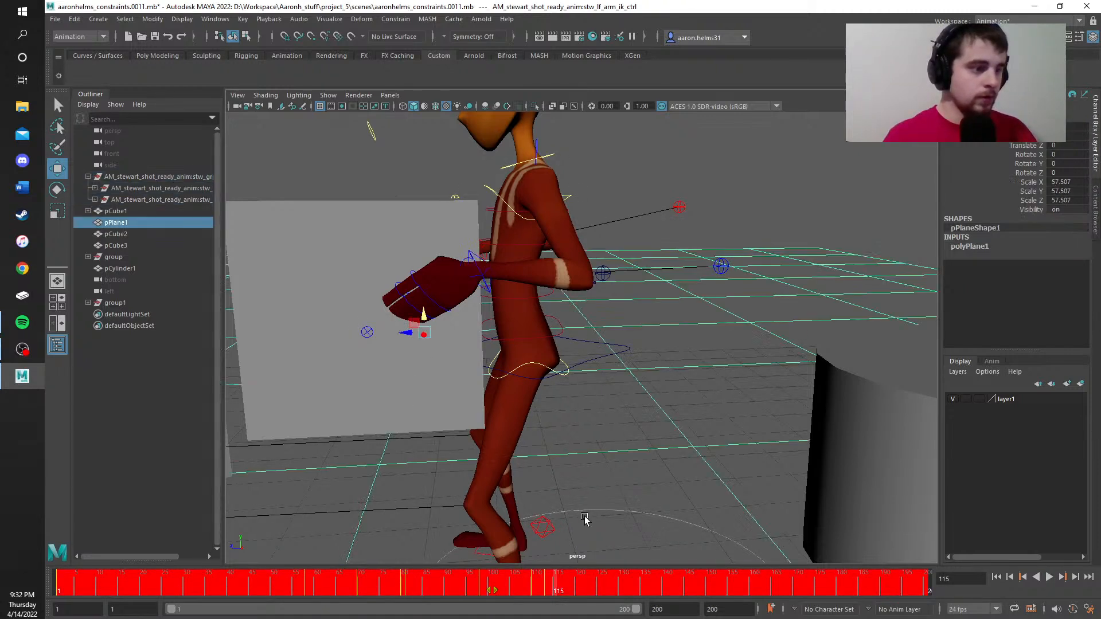
pyautogui.click(564, 583)
pyautogui.moveTo(556, 590); pyautogui.dragTo(576, 592)
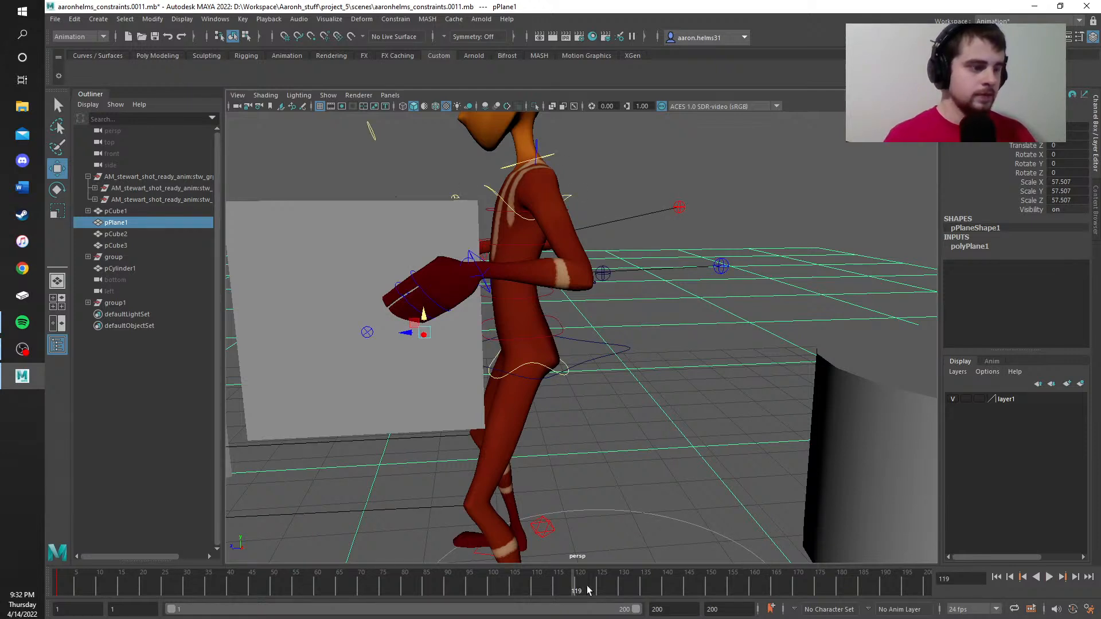
pyautogui.hotkey('alt', 'v')
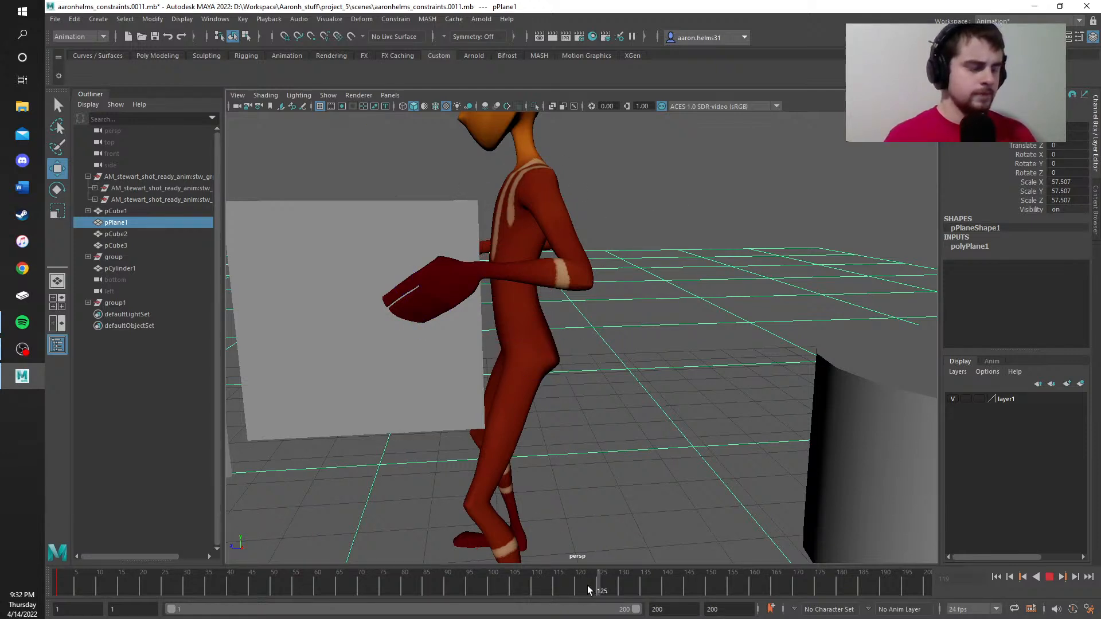
pyautogui.moveTo(572, 587)
pyautogui.mouseDown()
pyautogui.moveTo(541, 590)
pyautogui.moveTo(561, 591)
pyautogui.mouseUp()
pyautogui.hotkey('alt', 'v')
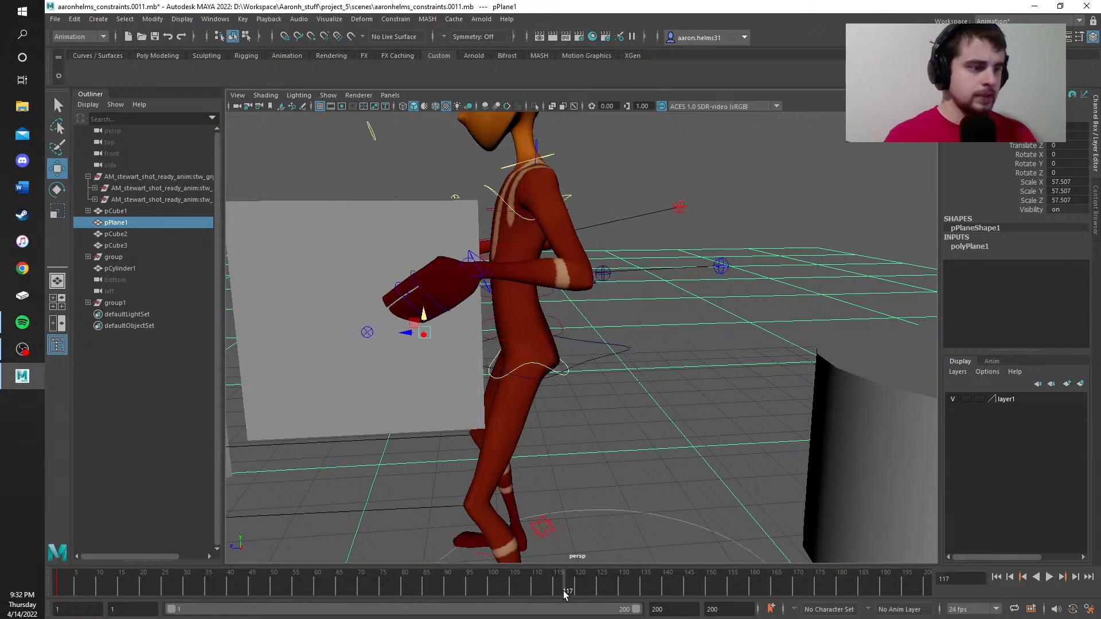
pyautogui.click(483, 284)
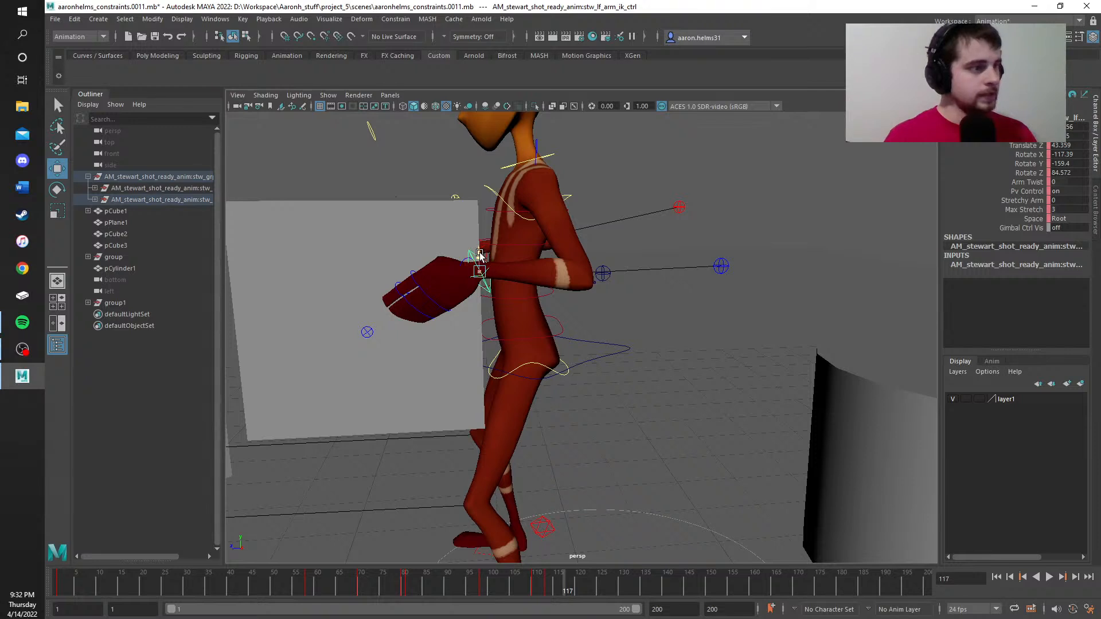
pyautogui.moveTo(480, 271); pyautogui.dragTo(478, 191)
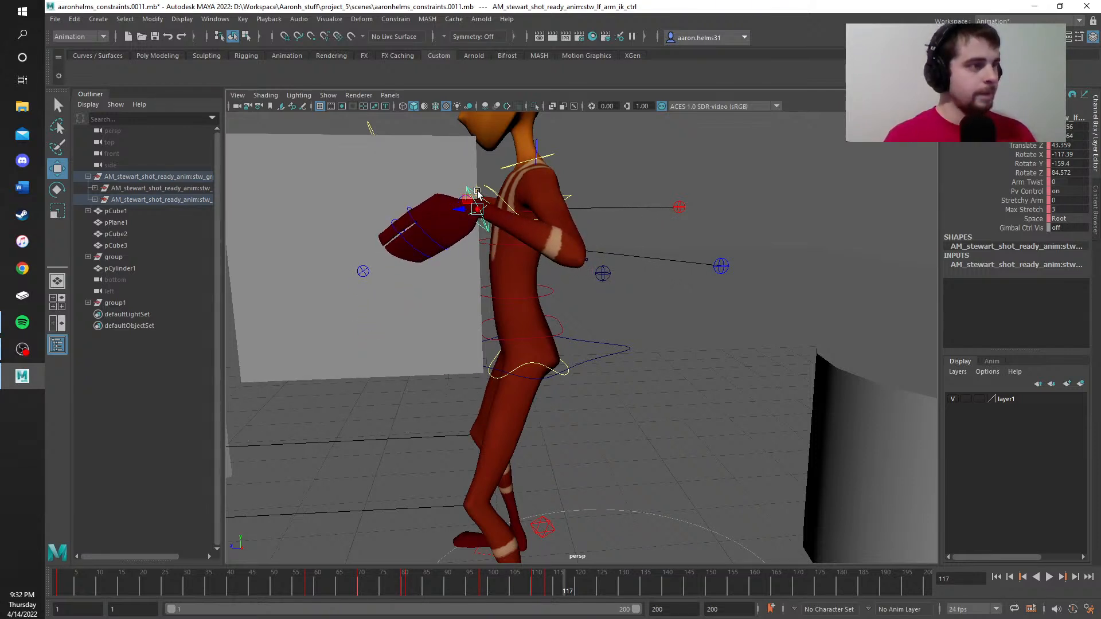
pyautogui.press('s')
# Step: Try moving the left arm IK control forward to Translate Z 49.881 at frame 117, and scrub to frame 115
pyautogui.scroll(-1, 583, 220)
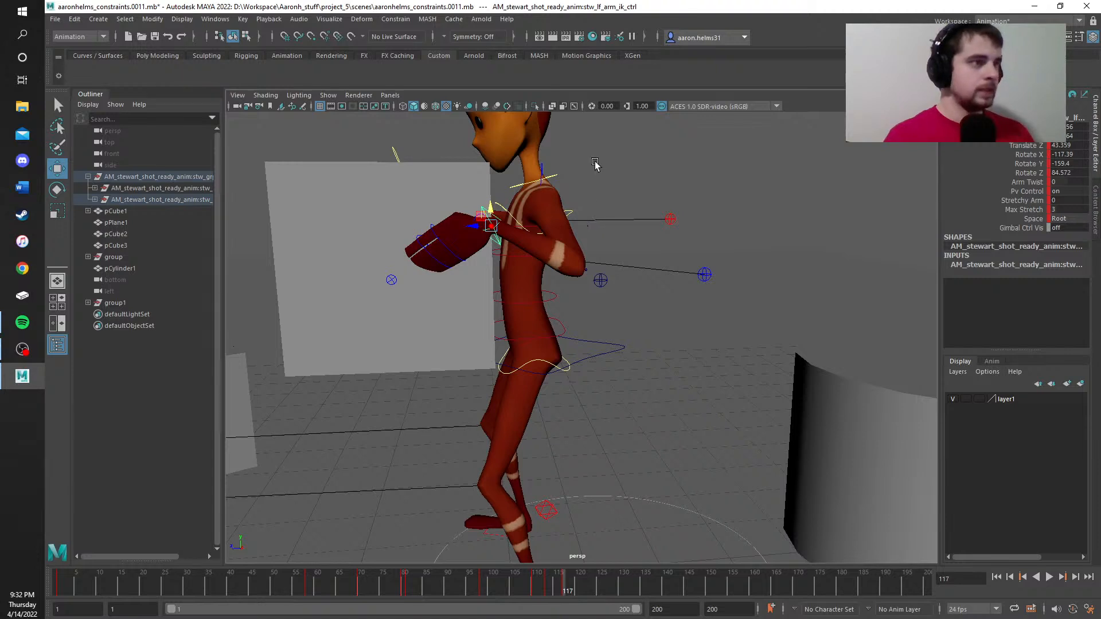
pyautogui.keyDown('alt'); pyautogui.moveTo(595, 164); pyautogui.dragTo(599, 315, button='middle'); pyautogui.keyUp('alt')
pyautogui.scroll(1, 596, 271)
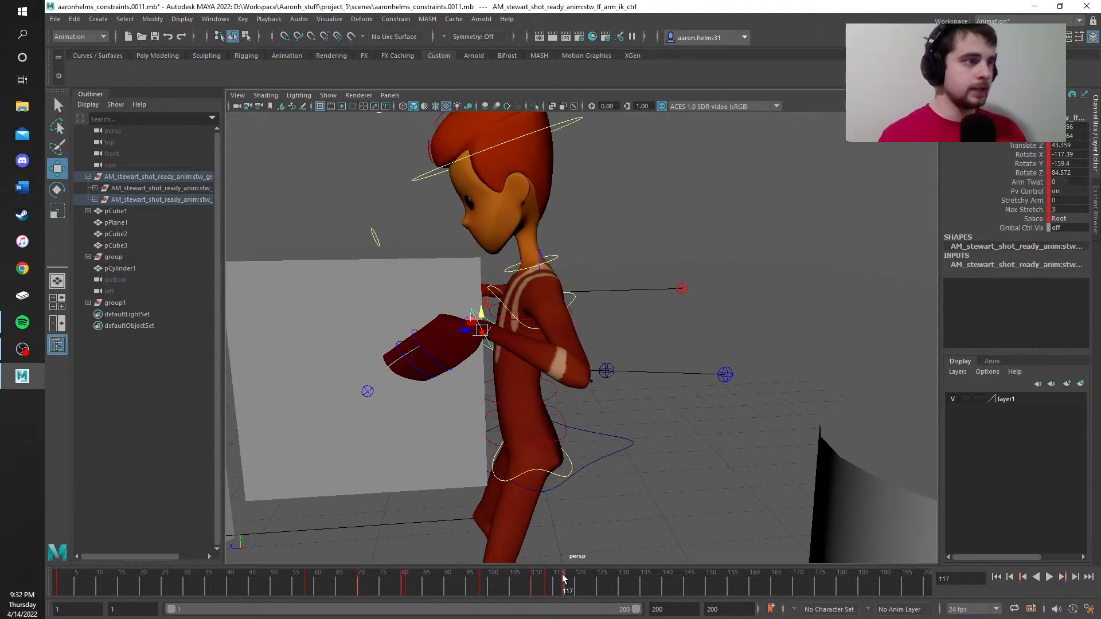
pyautogui.scroll(-2, 566, 489)
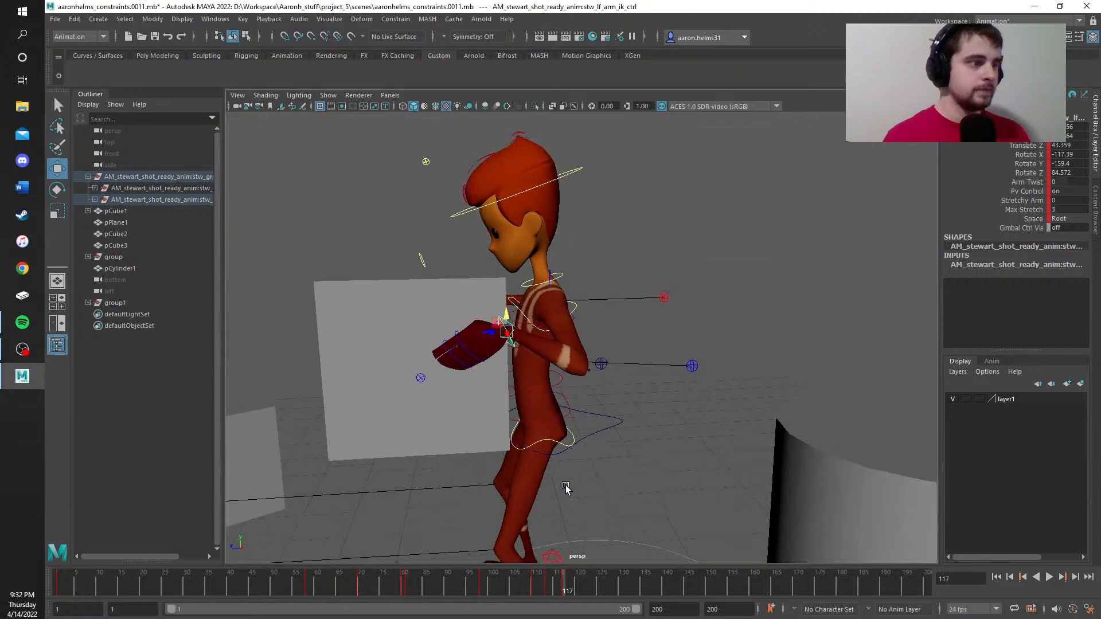
pyautogui.keyDown('alt'); pyautogui.moveTo(575, 440); pyautogui.dragTo(592, 417, button='middle'); pyautogui.keyUp('alt')
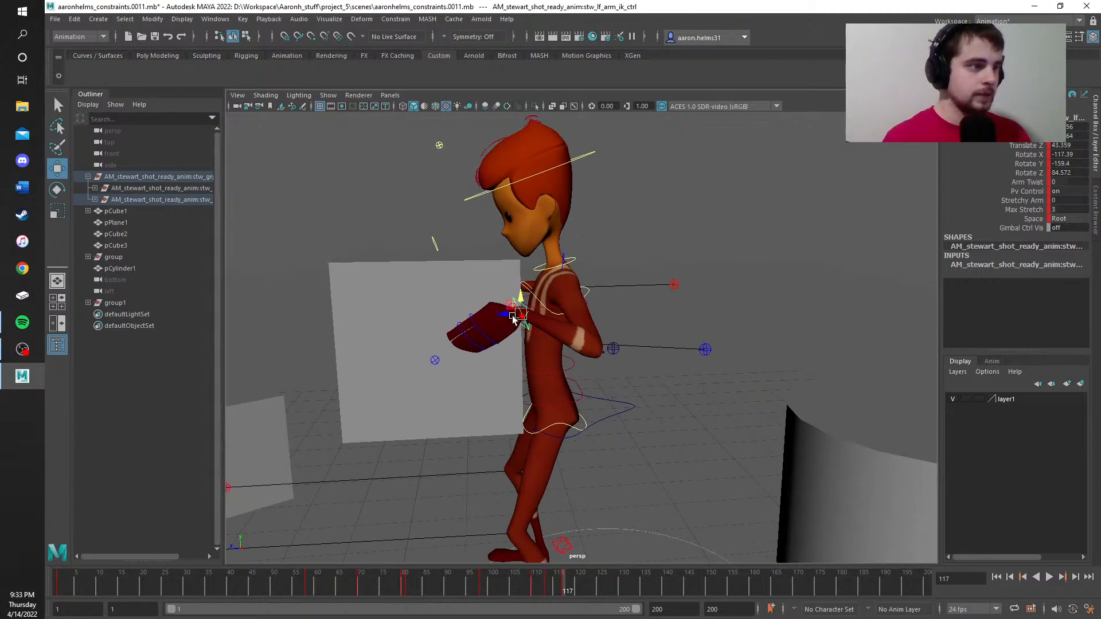
pyautogui.moveTo(505, 315); pyautogui.dragTo(484, 317)
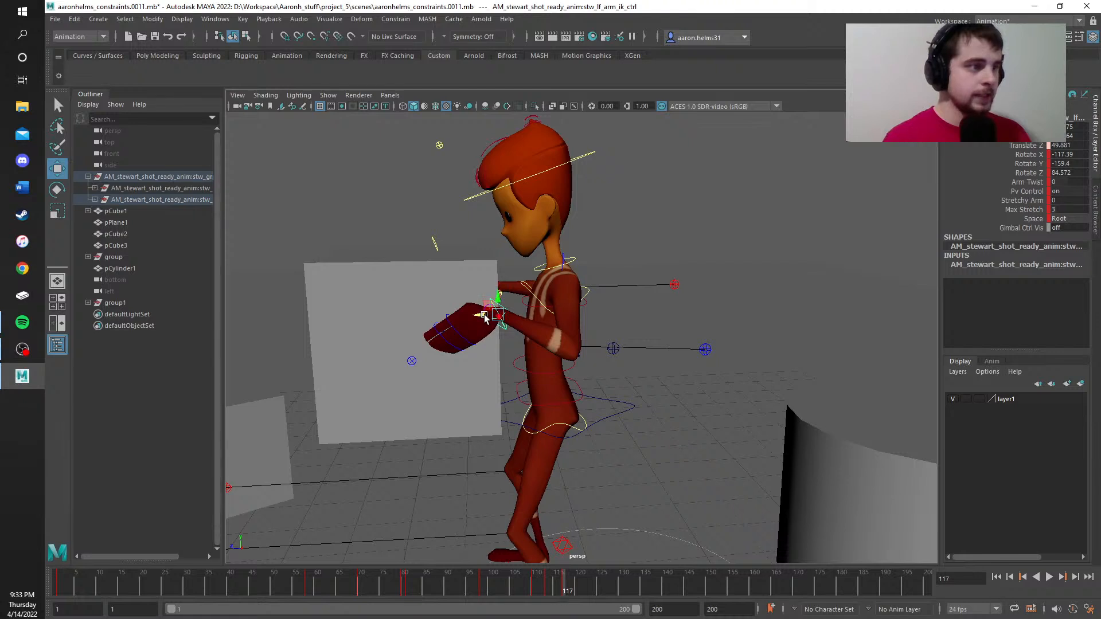
pyautogui.moveTo(560, 589)
pyautogui.mouseDown()
pyautogui.moveTo(529, 589)
pyautogui.moveTo(567, 589)
pyautogui.moveTo(558, 587)
pyautogui.mouseUp()
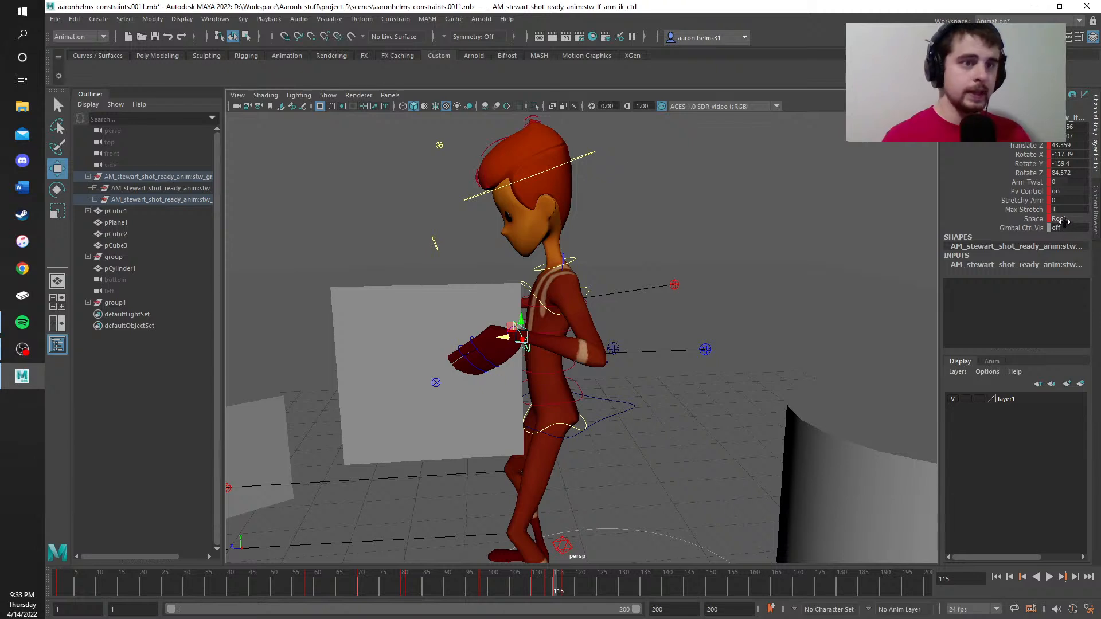
# Step: Key the large held box's Blend Parent 1 at 1 on frame 115 and at 0 on frame 116
pyautogui.click(438, 324)
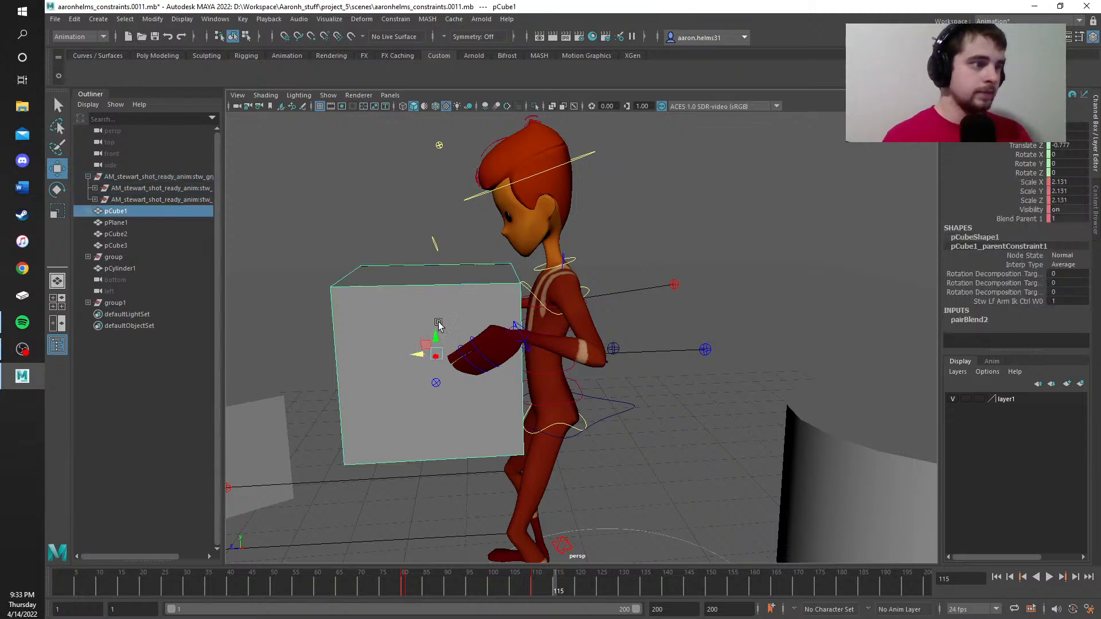
pyautogui.doubleClick(1063, 218)
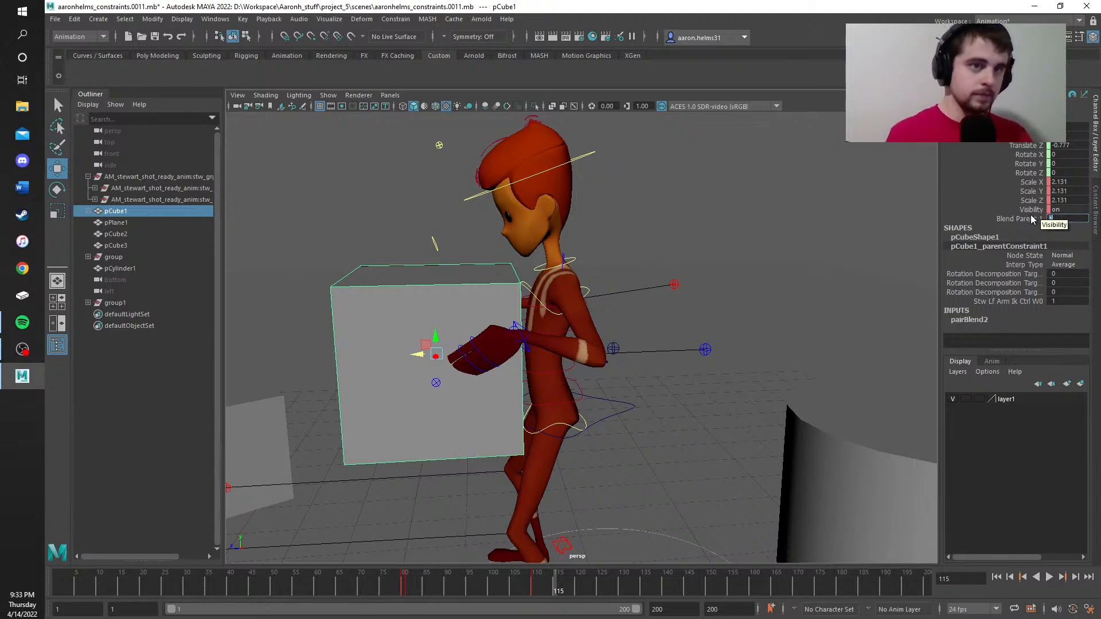
pyautogui.click(1030, 219)
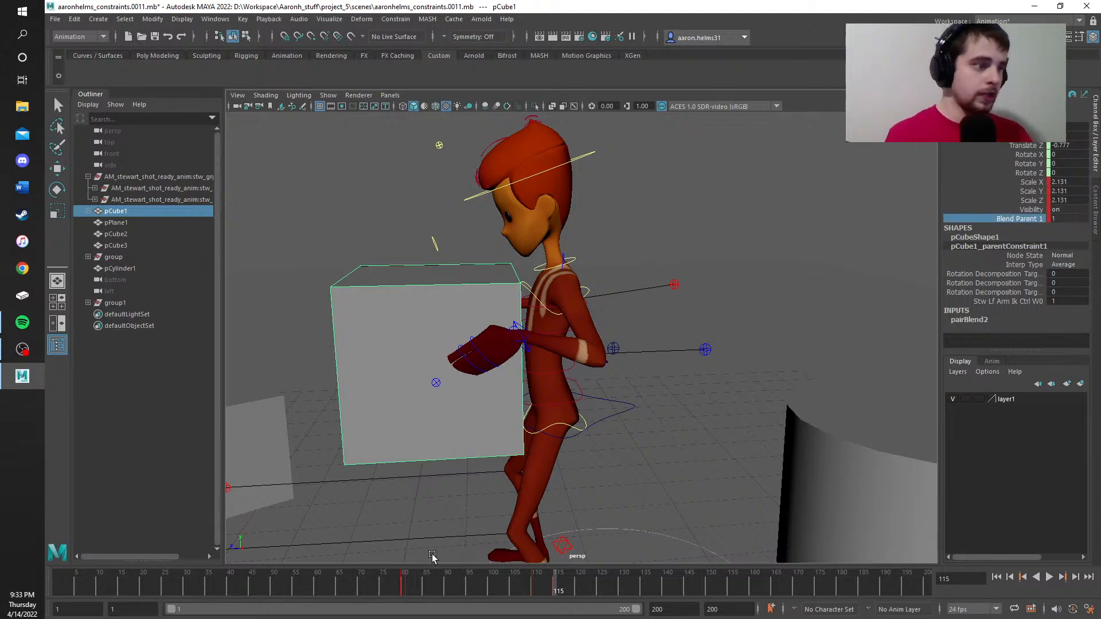
pyautogui.moveTo(559, 584); pyautogui.dragTo(562, 584)
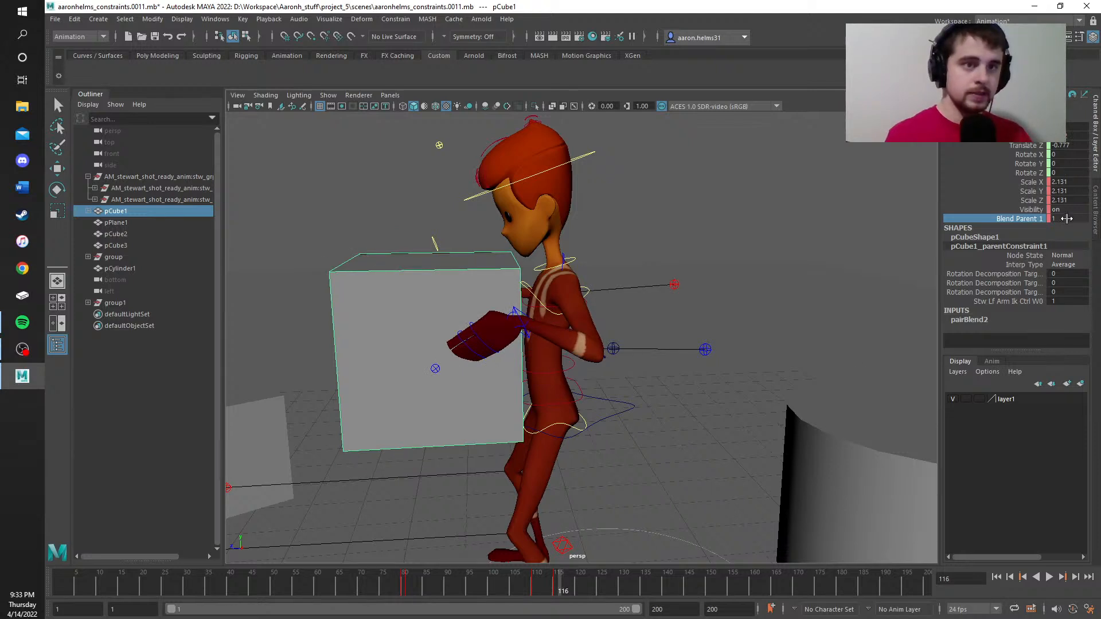
pyautogui.click(1066, 219)
pyautogui.write('0')
pyautogui.press('Return')
pyautogui.press('s')
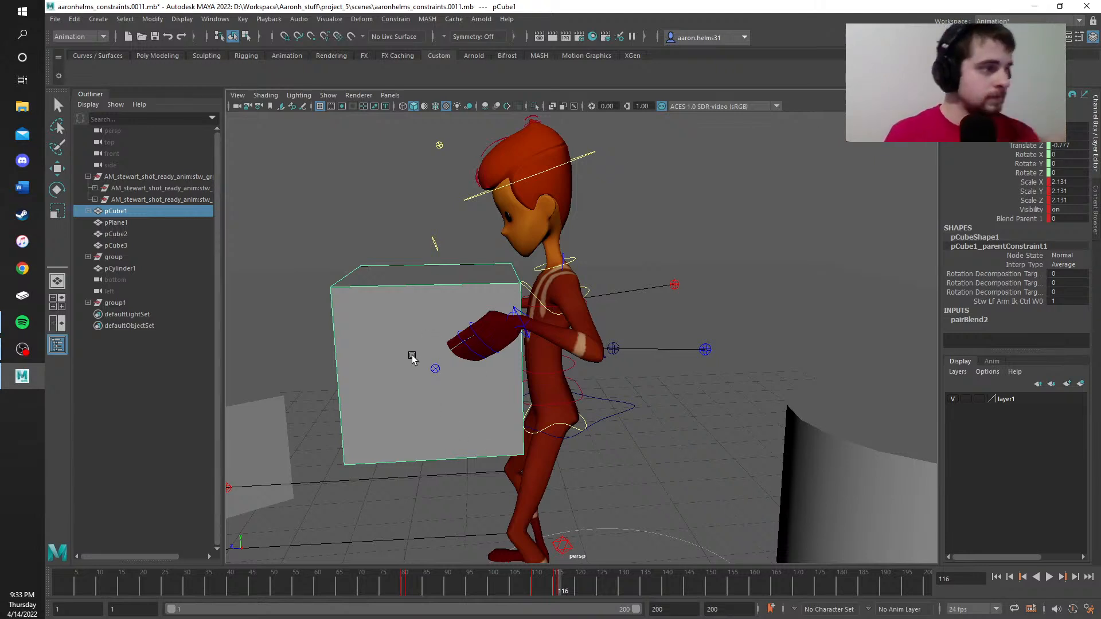
# Step: Examine the box's placement against both hands and the chest from several angles at frame 116
pyautogui.press('w')
pyautogui.moveTo(435, 339); pyautogui.dragTo(612, 398)
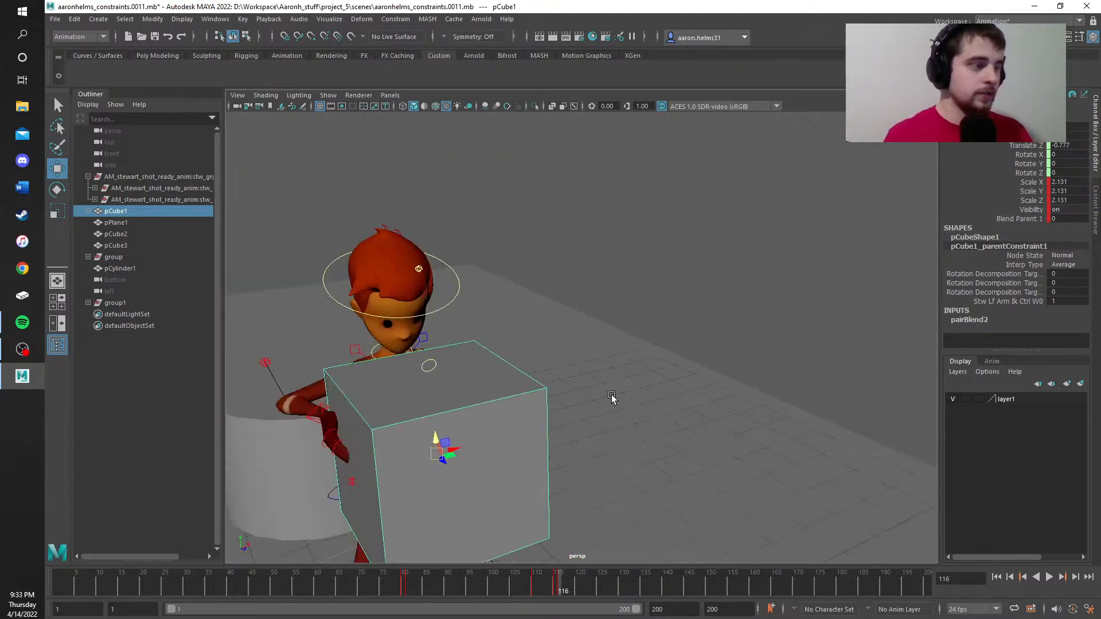
pyautogui.keyDown('alt'); pyautogui.moveTo(368, 465); pyautogui.dragTo(536, 450); pyautogui.keyUp('alt')
pyautogui.scroll(5, 537, 450)
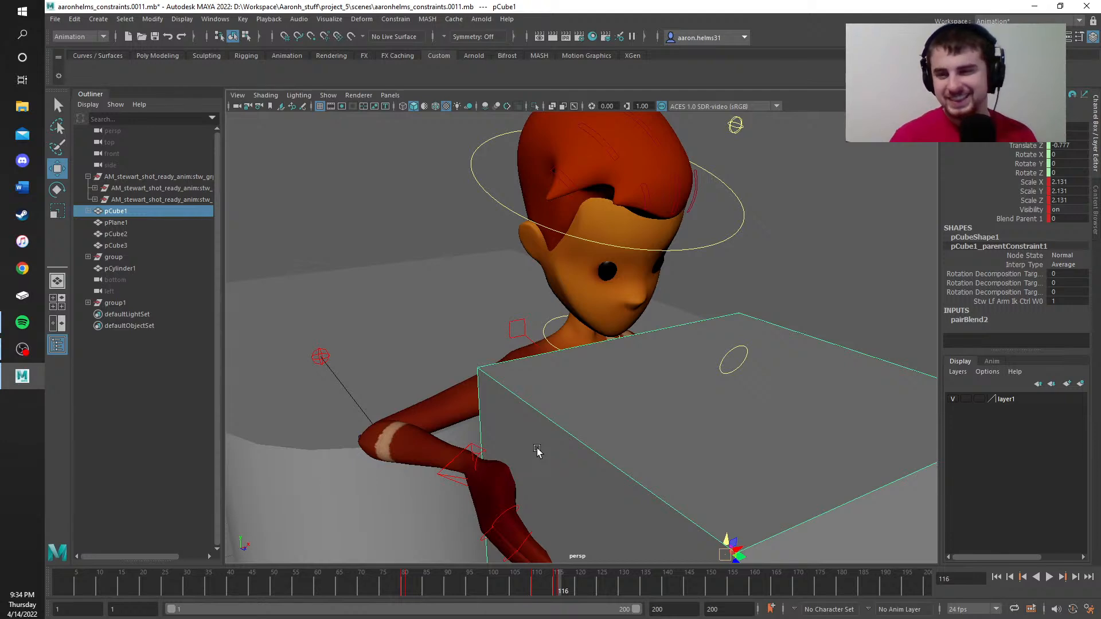
pyautogui.scroll(-4, 535, 450)
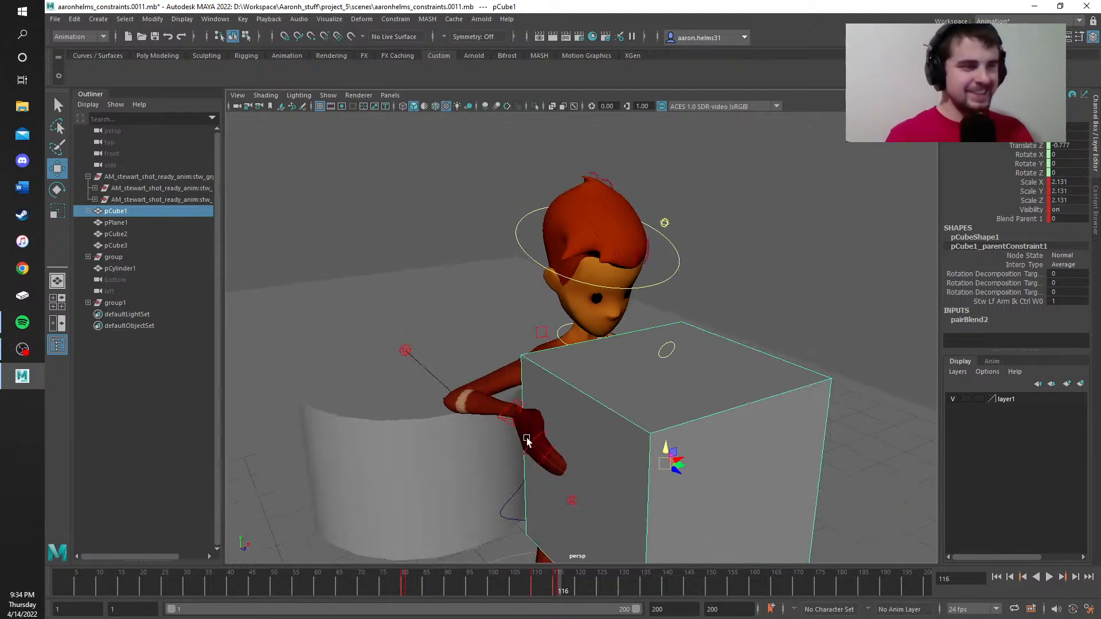
pyautogui.keyDown('alt'); pyautogui.moveTo(500, 410); pyautogui.dragTo(526, 357, button='middle'); pyautogui.keyUp('alt')
pyautogui.keyDown('alt'); pyautogui.moveTo(527, 357); pyautogui.dragTo(602, 336); pyautogui.keyUp('alt')
pyautogui.scroll(2, 564, 320)
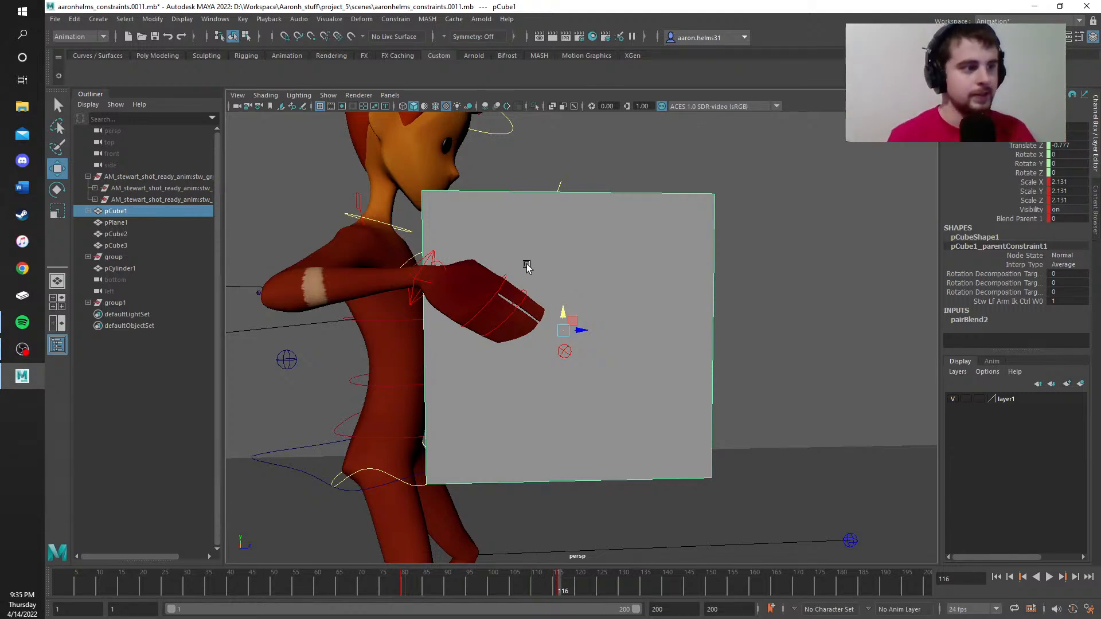
pyautogui.keyDown('alt'); pyautogui.moveTo(759, 287); pyautogui.dragTo(754, 302, button='middle'); pyautogui.keyUp('alt')
pyautogui.keyDown('alt'); pyautogui.moveTo(755, 303); pyautogui.dragTo(644, 317); pyautogui.keyUp('alt')
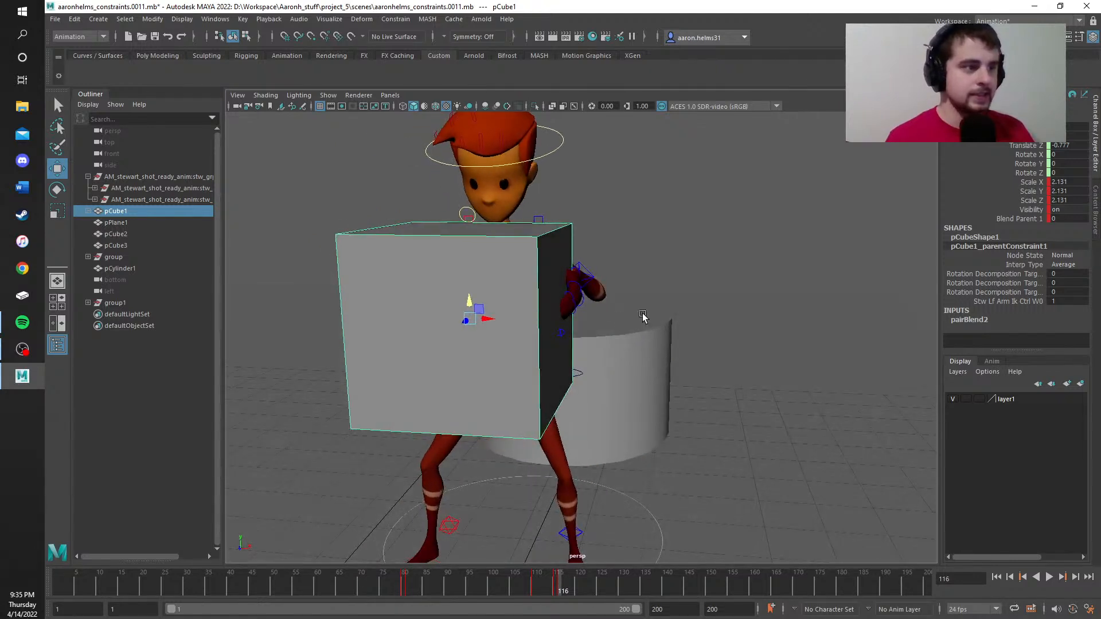
pyautogui.keyDown('alt'); pyautogui.moveTo(644, 317); pyautogui.dragTo(731, 324, button='right'); pyautogui.keyUp('alt')
pyautogui.keyDown('alt'); pyautogui.moveTo(730, 324); pyautogui.dragTo(664, 435); pyautogui.keyUp('alt')
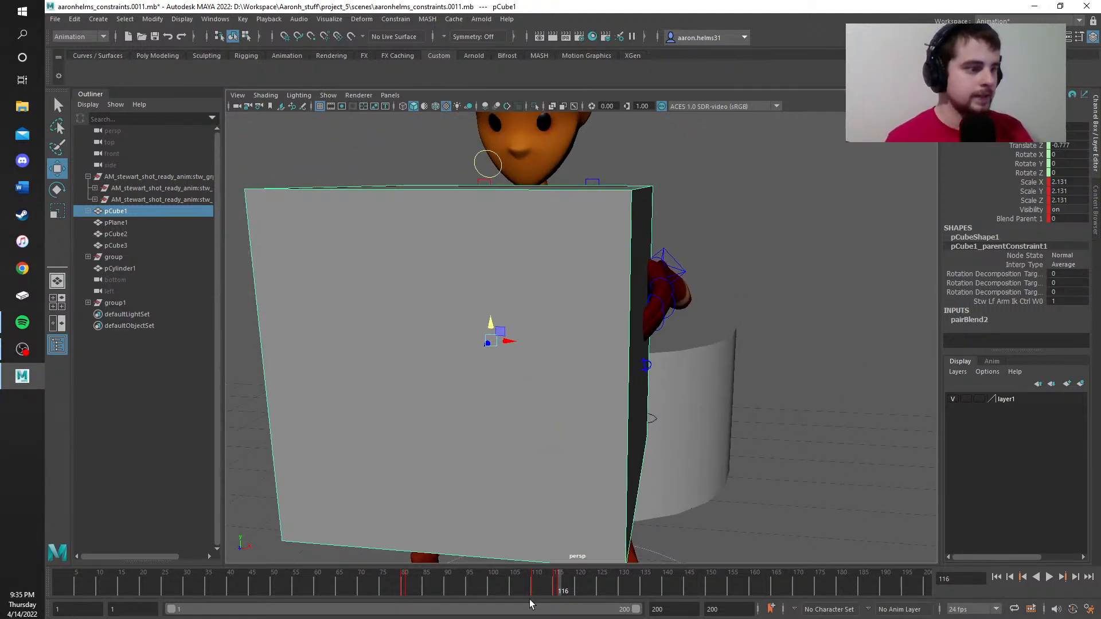
# Step: Key the right arm IK control's Blend Parent 1 at 1 on frame 115, and set it to 0 at frame 116
pyautogui.moveTo(561, 588)
pyautogui.mouseDown()
pyautogui.moveTo(533, 591)
pyautogui.moveTo(555, 589)
pyautogui.mouseUp()
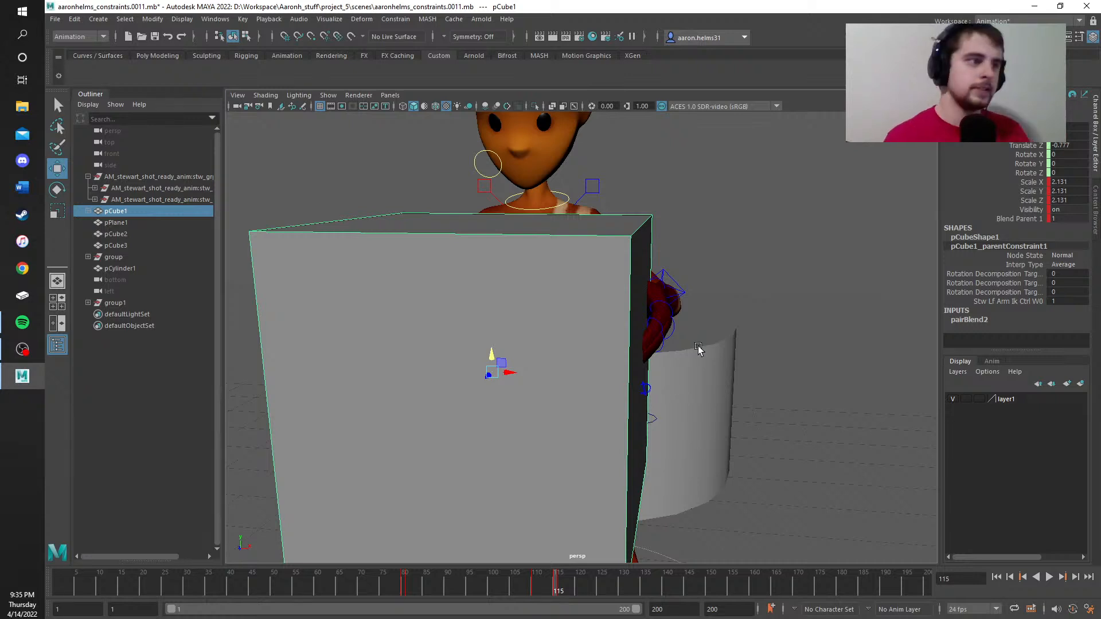
pyautogui.scroll(-5, 698, 347)
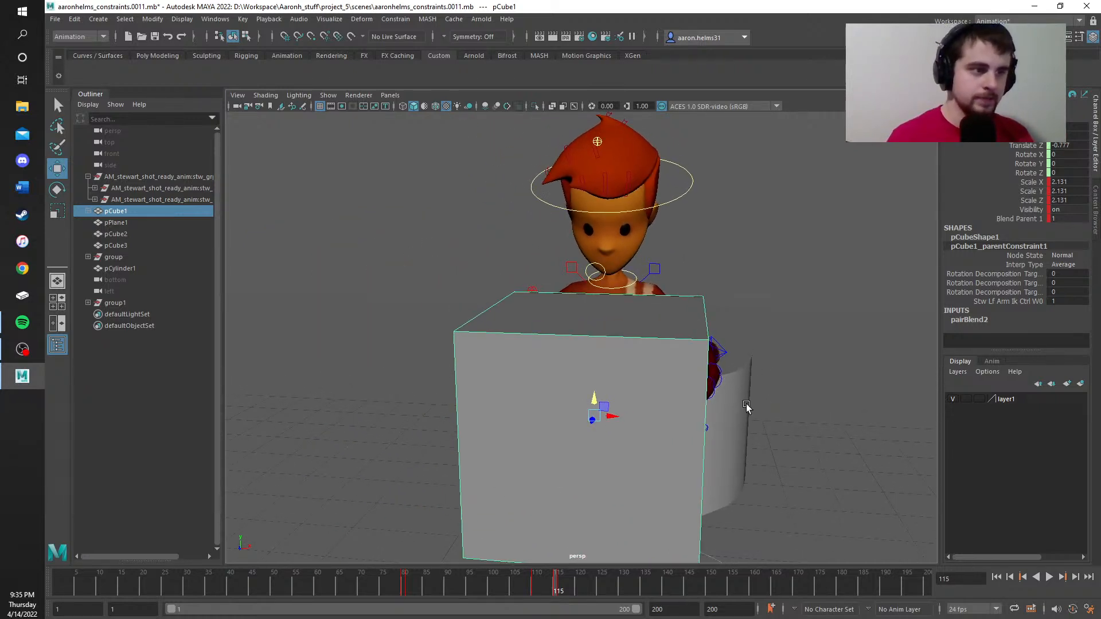
pyautogui.moveTo(747, 406)
pyautogui.keyDown('alt'); pyautogui.mouseDown()
pyautogui.moveTo(820, 404)
pyautogui.moveTo(766, 408)
pyautogui.mouseUp(); pyautogui.keyUp('alt')
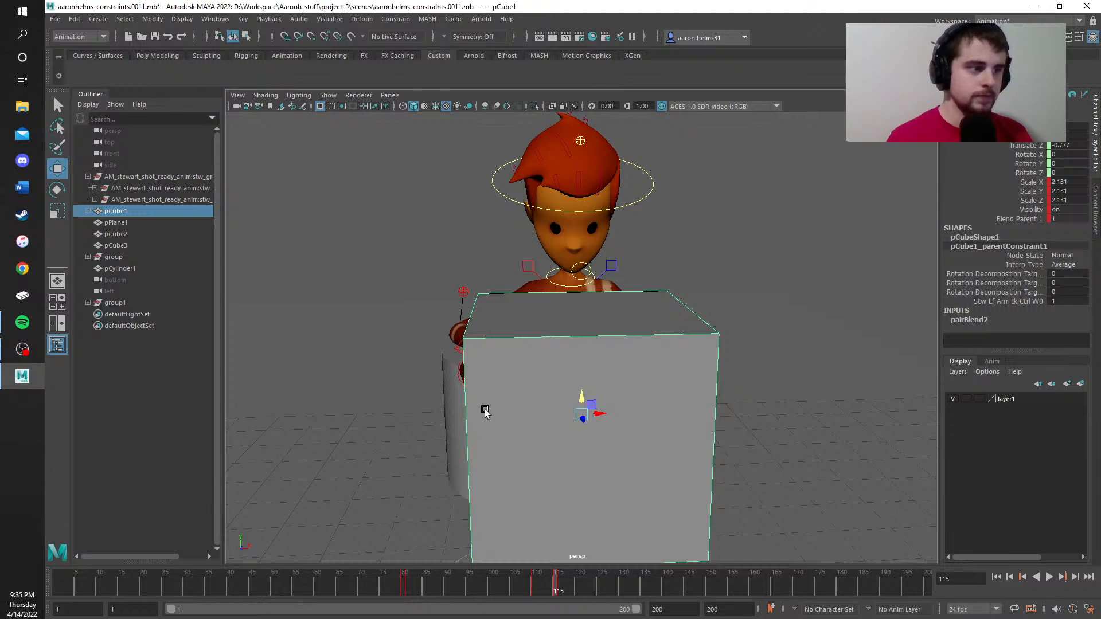
pyautogui.keyDown('alt'); pyautogui.moveTo(484, 411); pyautogui.dragTo(548, 358); pyautogui.keyUp('alt')
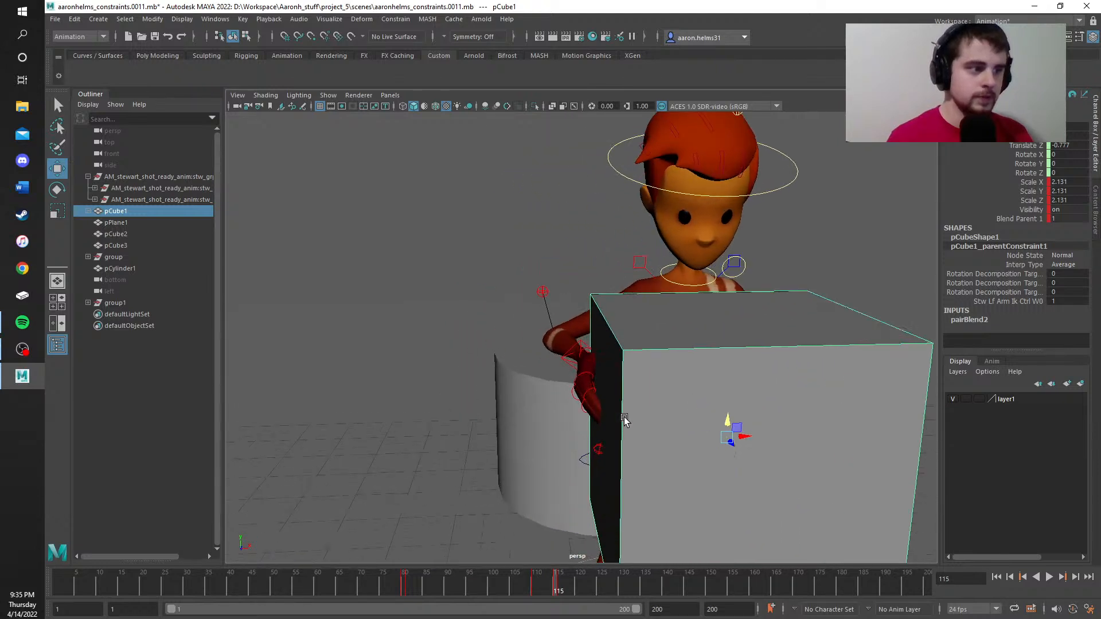
pyautogui.click(567, 360)
pyautogui.click(1016, 238)
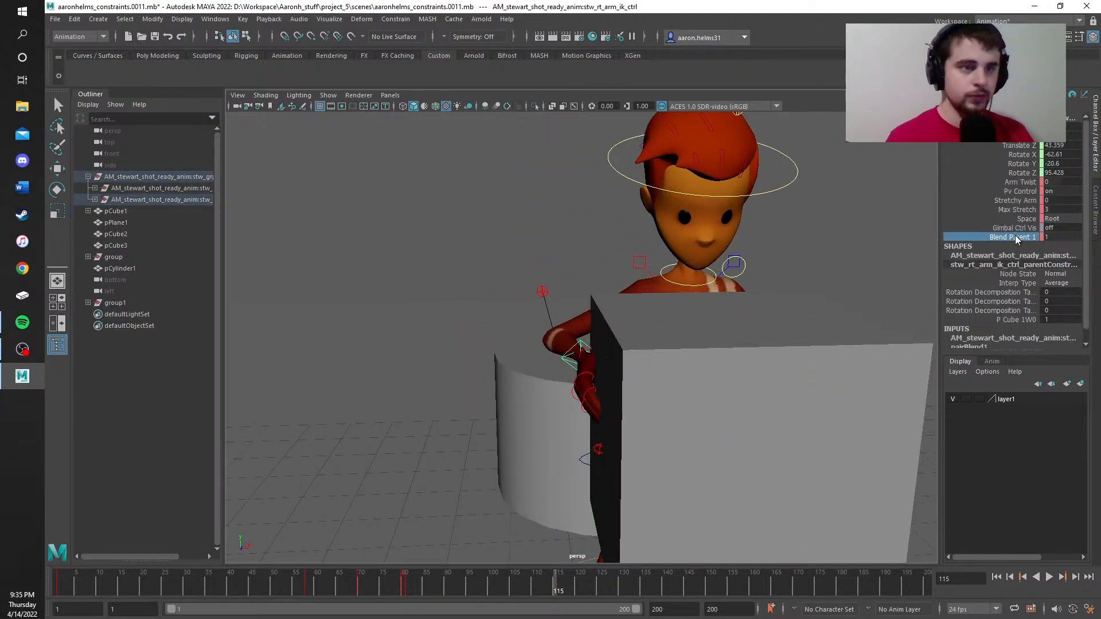
pyautogui.click(561, 592)
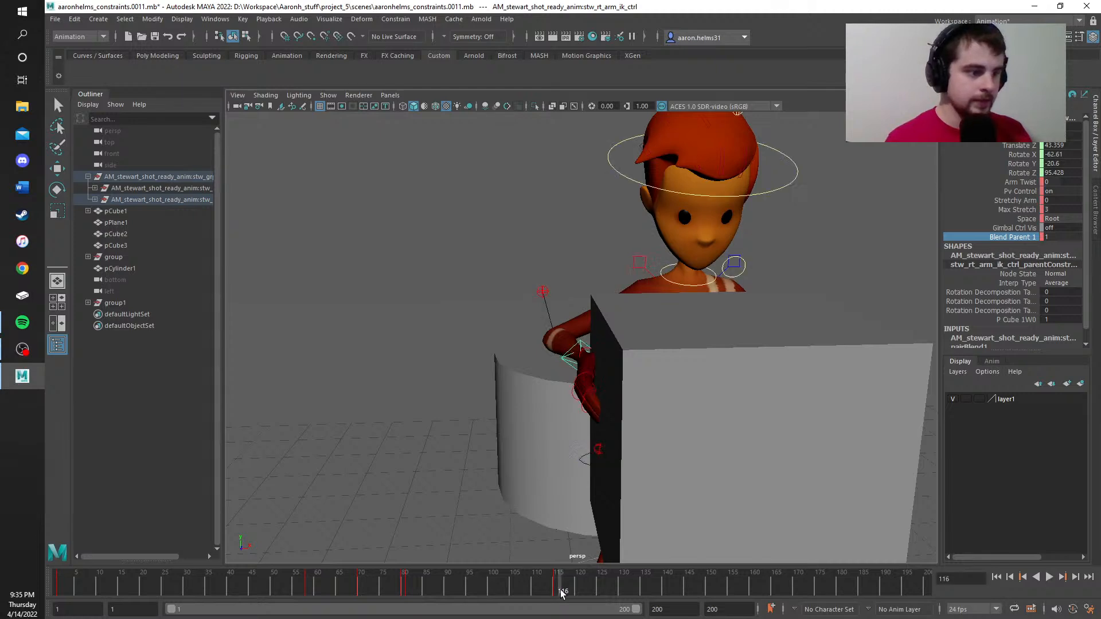
pyautogui.doubleClick(1055, 237)
pyautogui.write('0')
pyautogui.write('s')
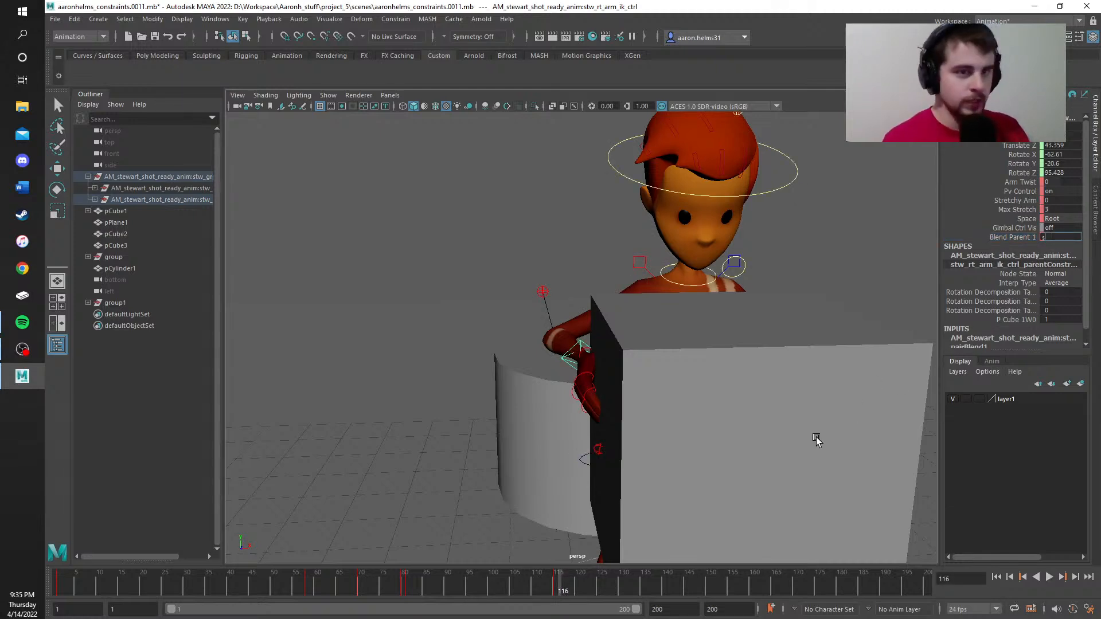
pyautogui.press('Return')
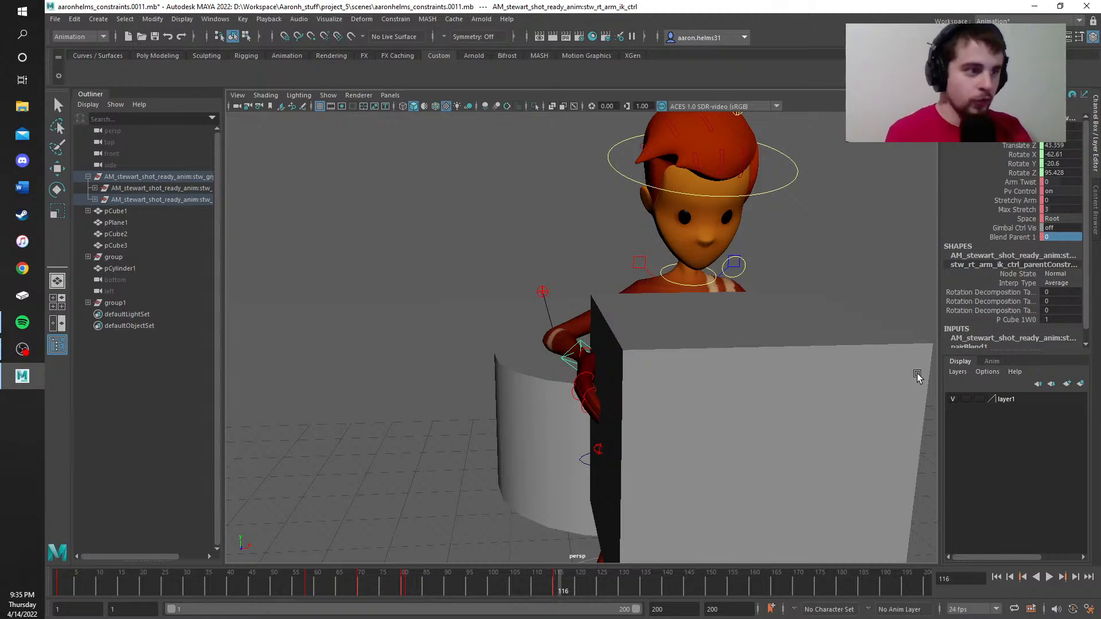
# Step: Key the right arm IK control at frame 116 with its Blend Parent 1 switched off
pyautogui.press('a')
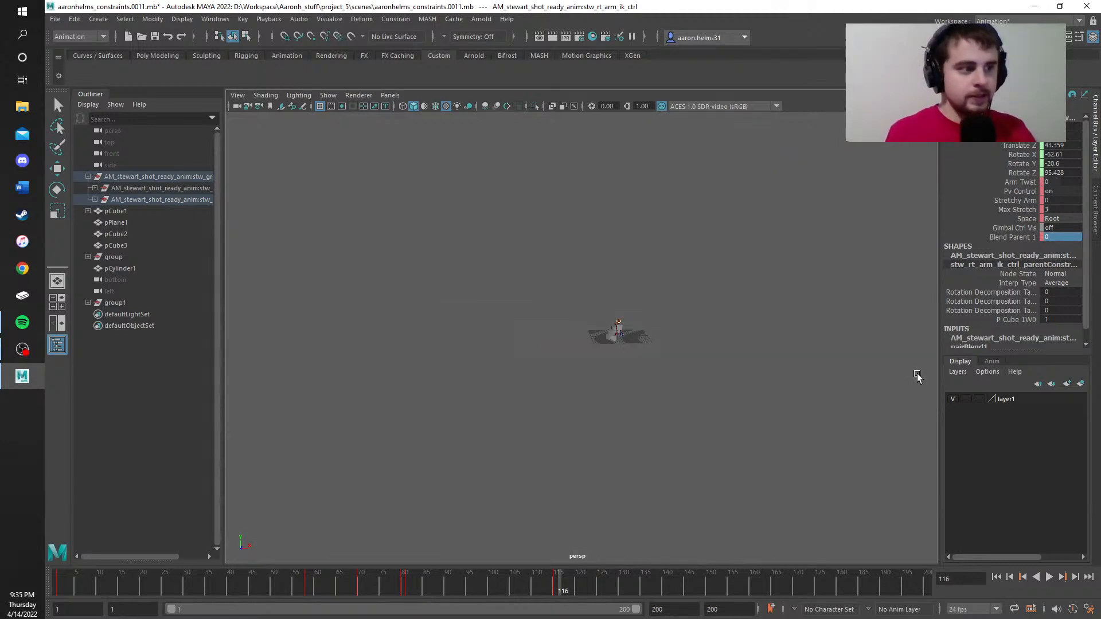
pyautogui.scroll(12, 765, 361)
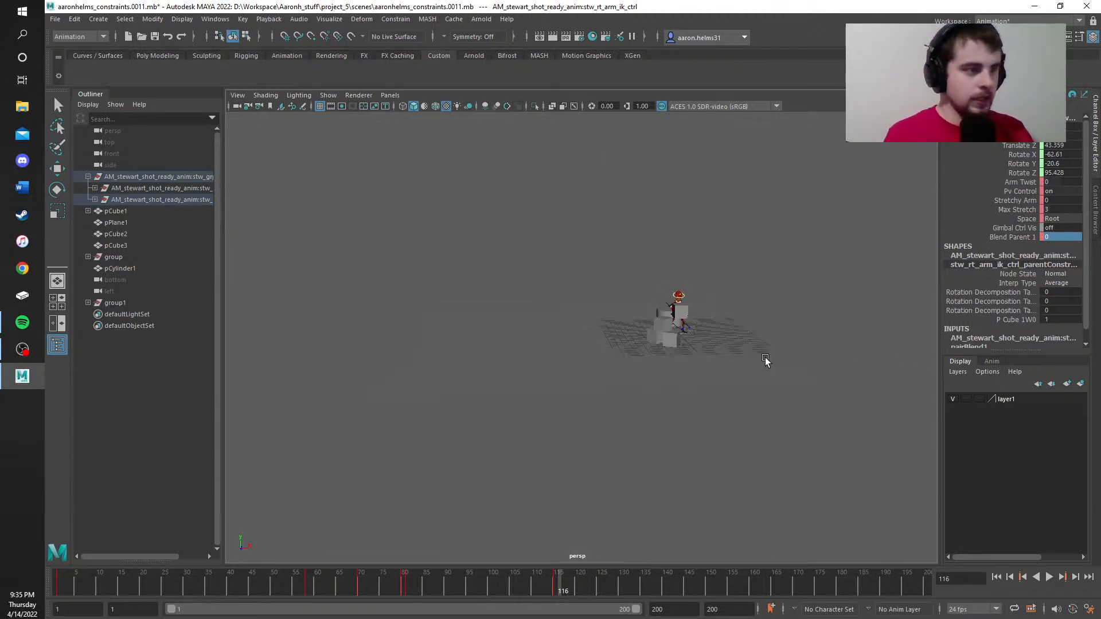
pyautogui.scroll(-4, 765, 360)
pyautogui.keyDown('alt'); pyautogui.moveTo(683, 351); pyautogui.dragTo(619, 357); pyautogui.keyUp('alt')
pyautogui.keyDown('alt'); pyautogui.moveTo(619, 357); pyautogui.dragTo(702, 407, button='middle'); pyautogui.keyUp('alt')
pyautogui.scroll(6, 512, 406)
pyautogui.scroll(6, 692, 411)
pyautogui.keyDown('alt'); pyautogui.moveTo(693, 412); pyautogui.dragTo(499, 405); pyautogui.keyUp('alt')
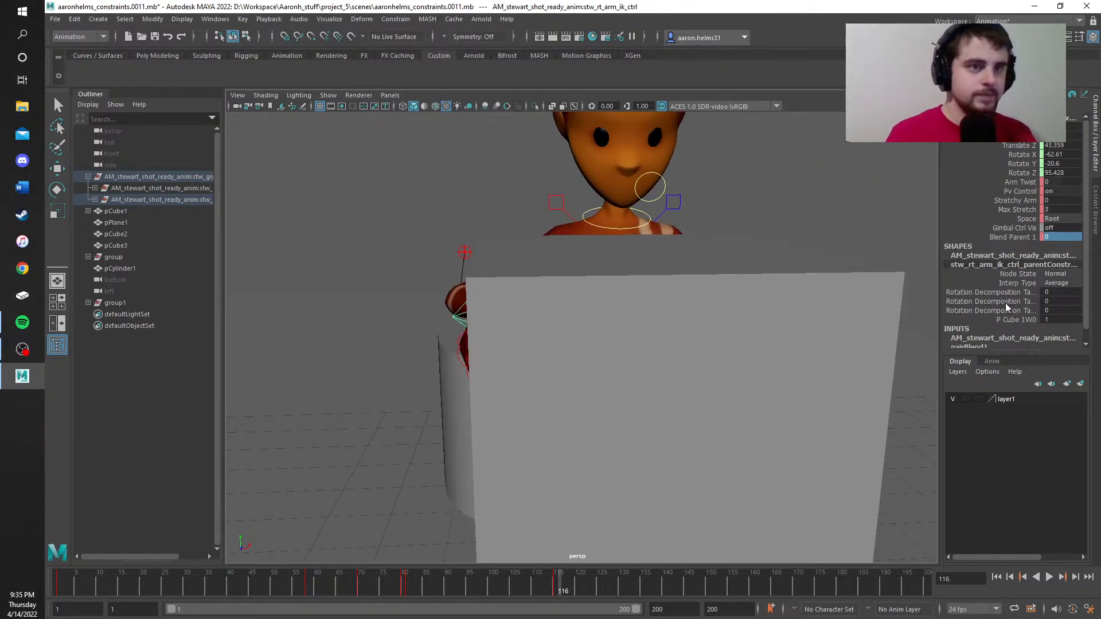
pyautogui.press('s')
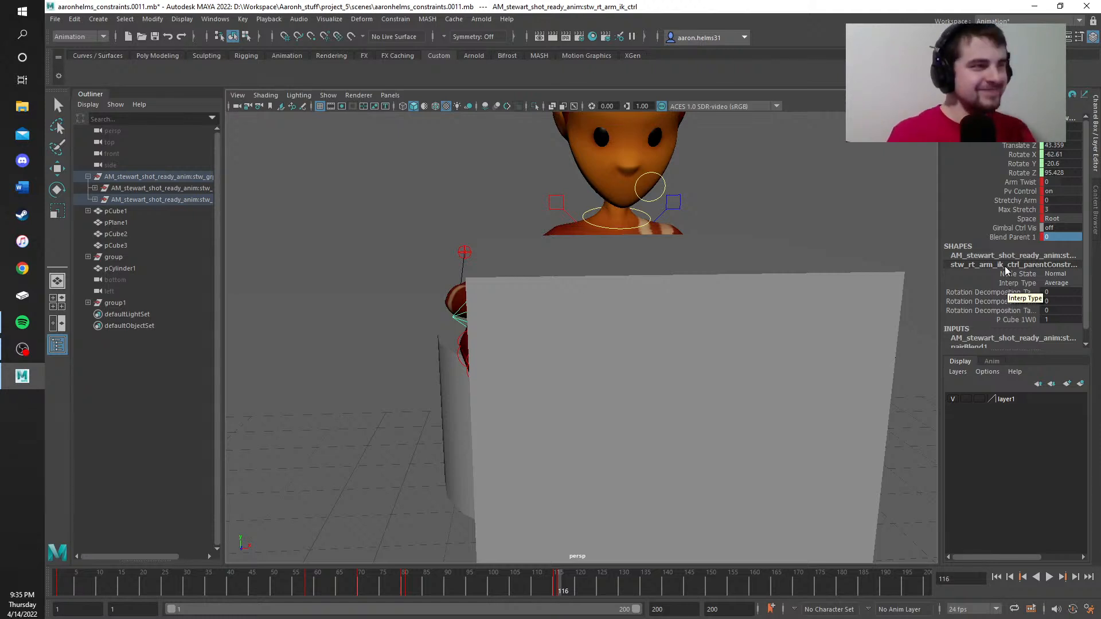
# Step: Examine the right hand's contact with the side of the box at frame 116
pyautogui.keyDown('alt'); pyautogui.moveTo(438, 295); pyautogui.dragTo(533, 245); pyautogui.keyUp('alt')
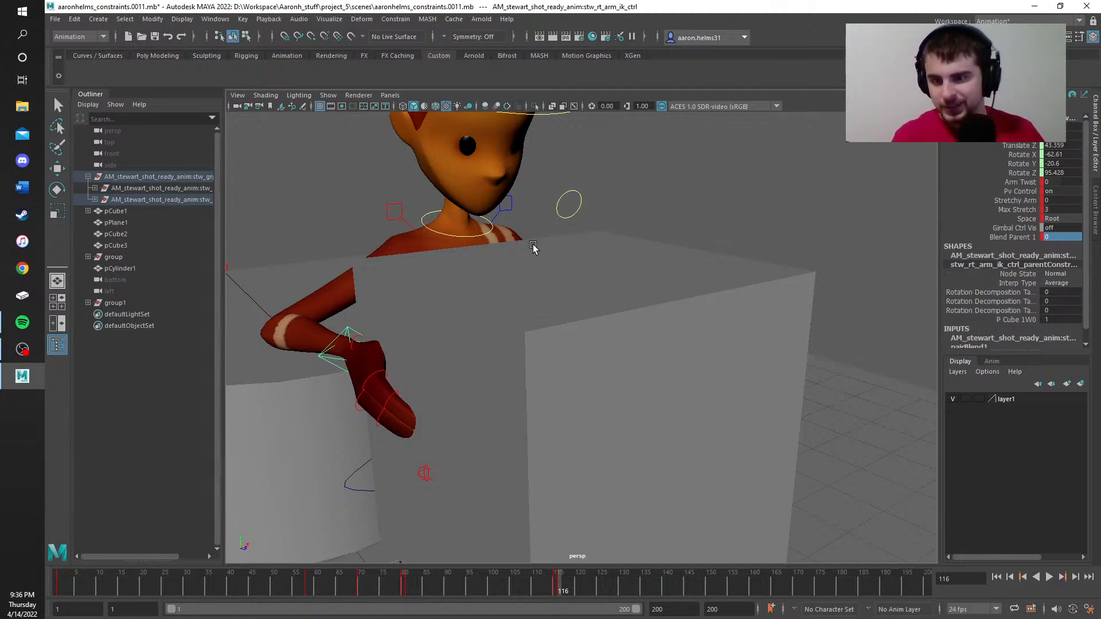
pyautogui.keyDown('alt'); pyautogui.moveTo(534, 247); pyautogui.dragTo(561, 292); pyautogui.keyUp('alt')
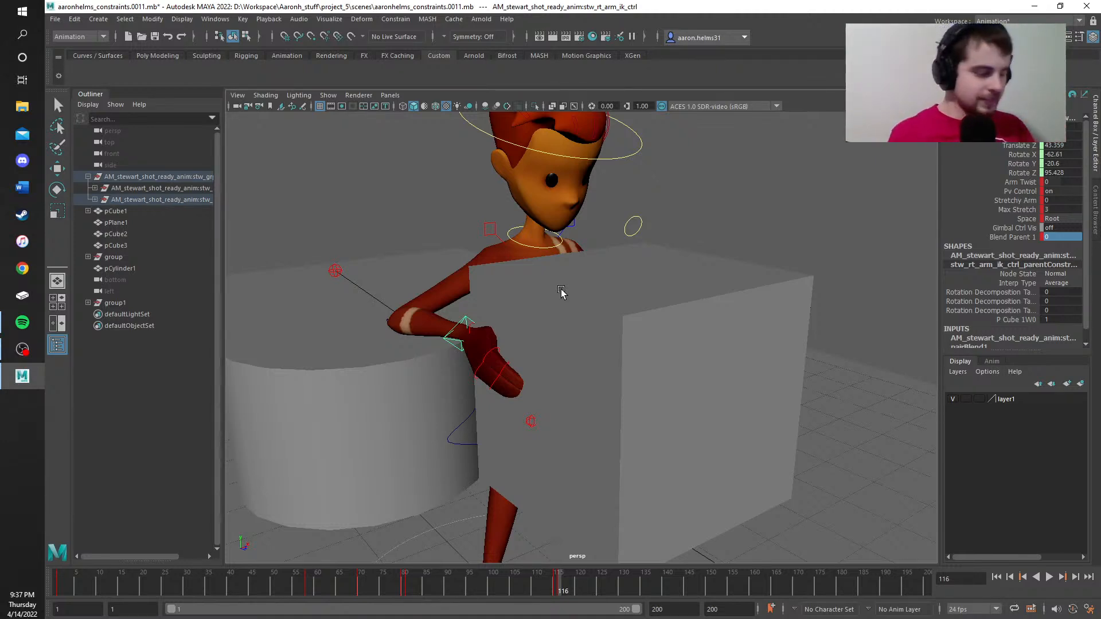
pyautogui.keyDown('alt'); pyautogui.moveTo(436, 247); pyautogui.dragTo(484, 245, button='middle'); pyautogui.keyUp('alt')
pyautogui.scroll(1, 450, 273)
pyautogui.scroll(1, 431, 303)
pyautogui.scroll(-2, 471, 270)
pyautogui.scroll(-1, 470, 271)
pyautogui.moveTo(773, 358)
pyautogui.keyDown('alt'); pyautogui.mouseDown()
pyautogui.moveTo(662, 349)
pyautogui.moveTo(743, 373)
pyautogui.moveTo(783, 371)
pyautogui.mouseUp(); pyautogui.keyUp('alt')
pyautogui.scroll(2, 774, 355)
pyautogui.scroll(-4, 774, 356)
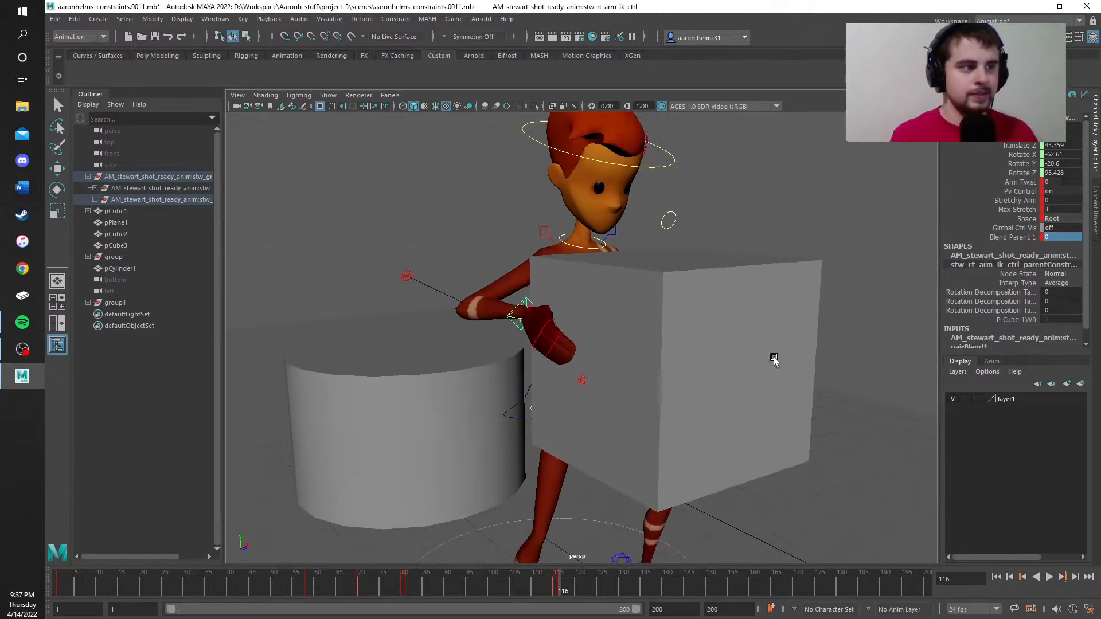
# Step: Raise the box slightly above its held position at frame 116 to start the toss
pyautogui.moveTo(560, 584)
pyautogui.mouseDown()
pyautogui.moveTo(547, 584)
pyautogui.moveTo(562, 587)
pyautogui.mouseUp()
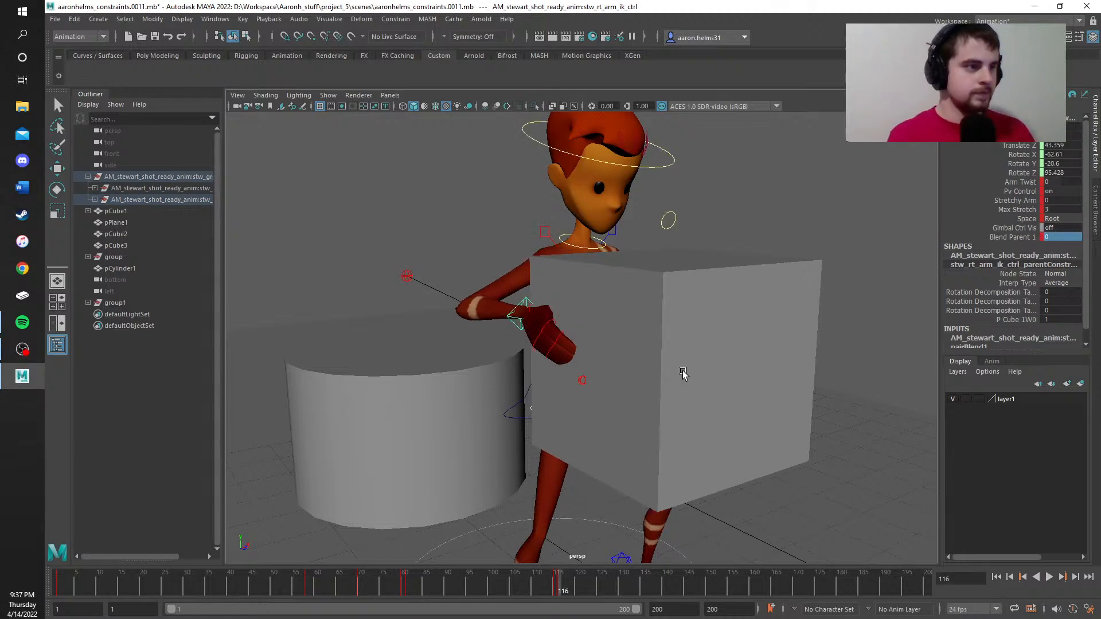
pyautogui.click(708, 367)
pyautogui.press('w')
pyautogui.moveTo(674, 353); pyautogui.dragTo(668, 292)
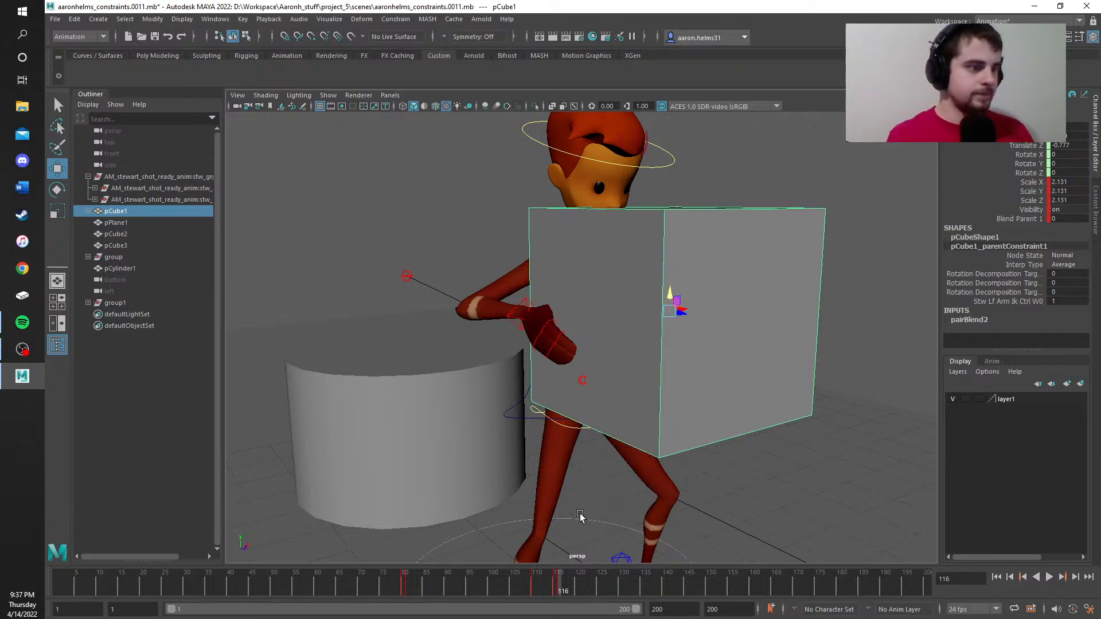
pyautogui.moveTo(669, 291); pyautogui.dragTo(664, 299)
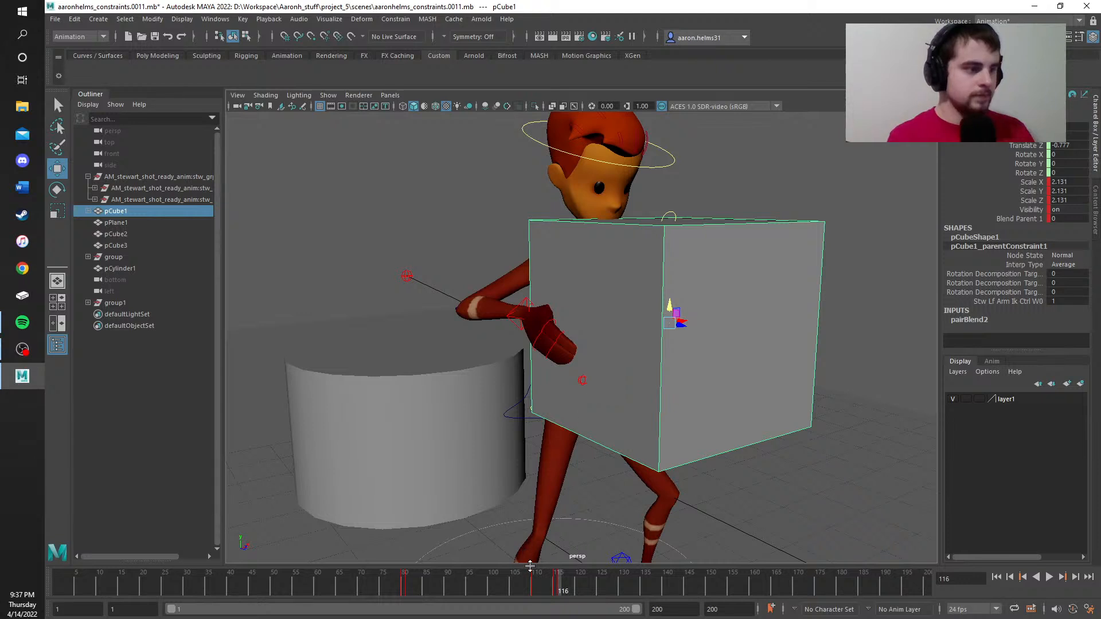
# Step: Raise the box further at frame 119, up to about face height and clear of the hands
pyautogui.hotkey('alt', 'v')
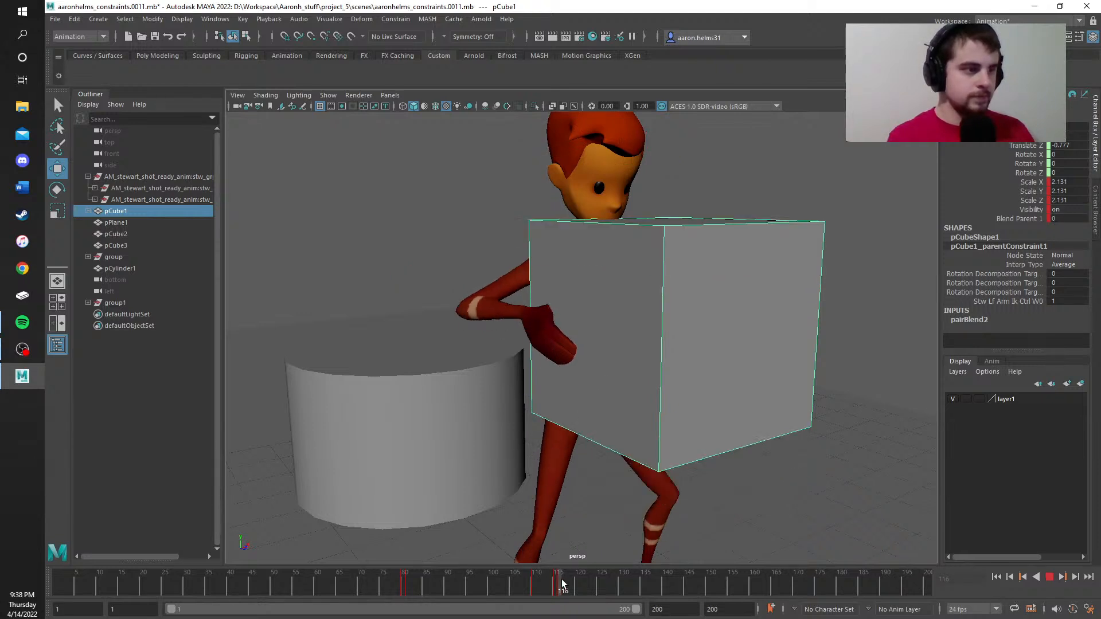
pyautogui.moveTo(563, 583); pyautogui.dragTo(571, 581)
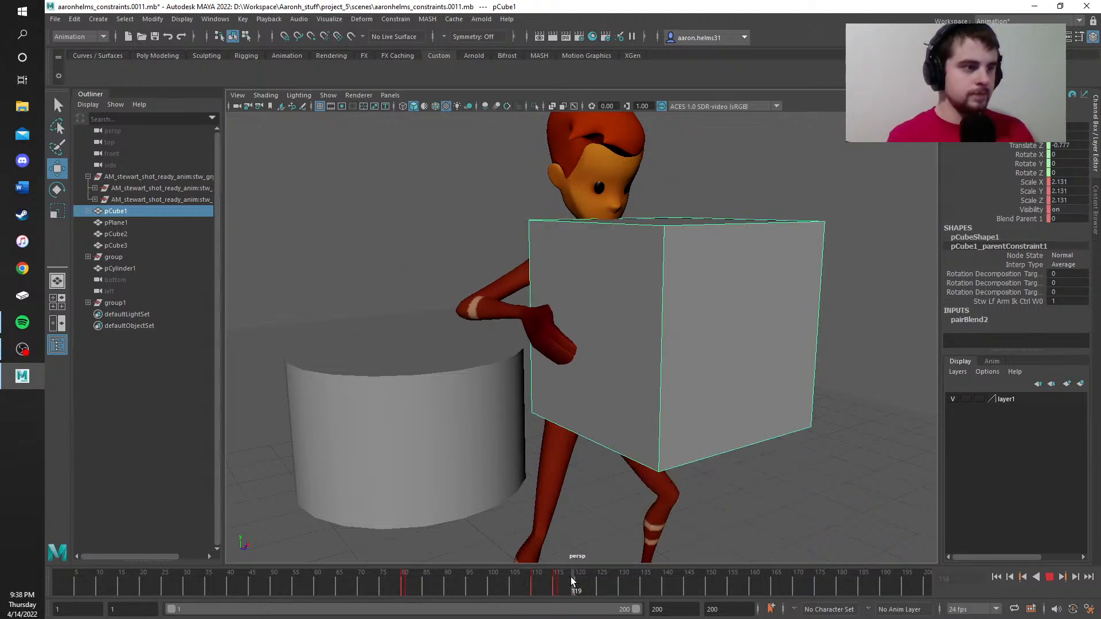
pyautogui.moveTo(571, 577)
pyautogui.mouseDown()
pyautogui.moveTo(554, 582)
pyautogui.moveTo(570, 574)
pyautogui.mouseUp()
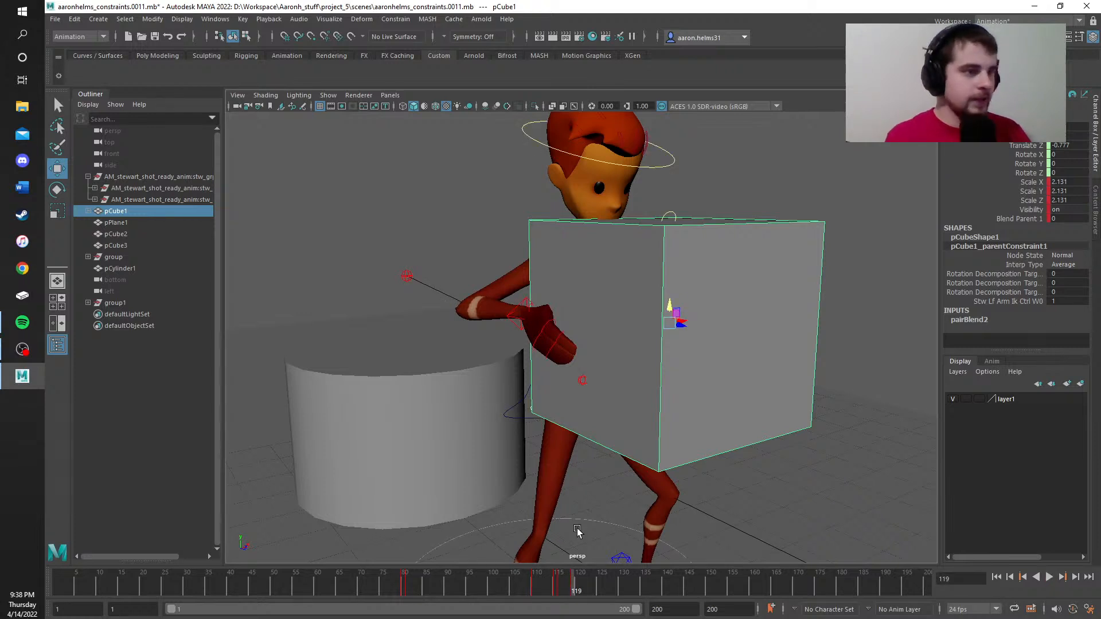
pyautogui.moveTo(669, 304); pyautogui.dragTo(661, 235)
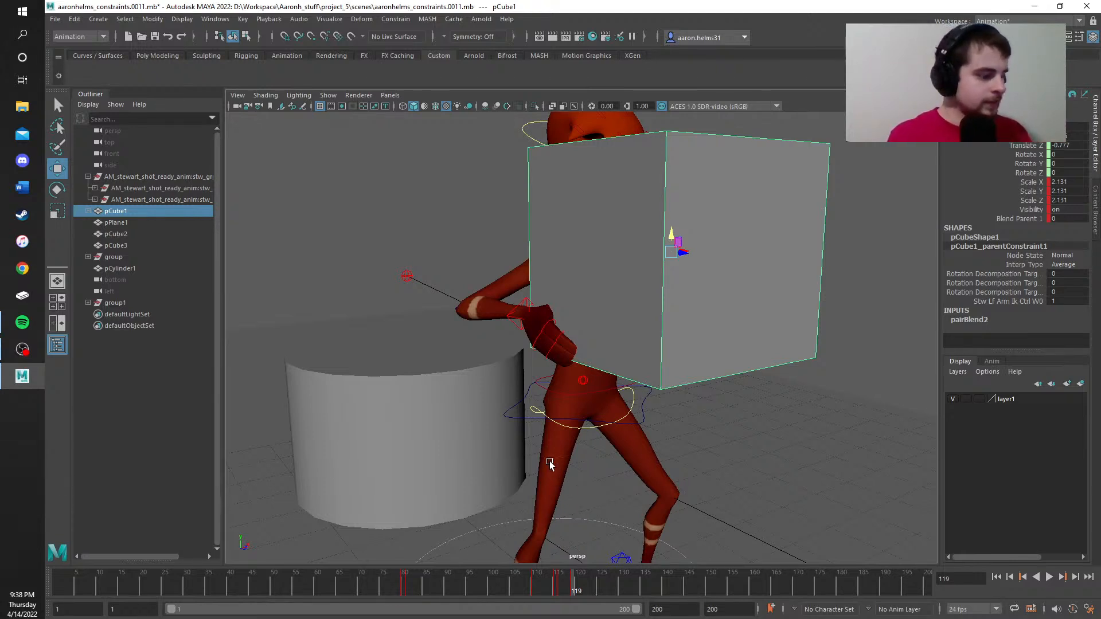
pyautogui.keyDown('alt'); pyautogui.moveTo(470, 355); pyautogui.dragTo(395, 418); pyautogui.keyUp('alt')
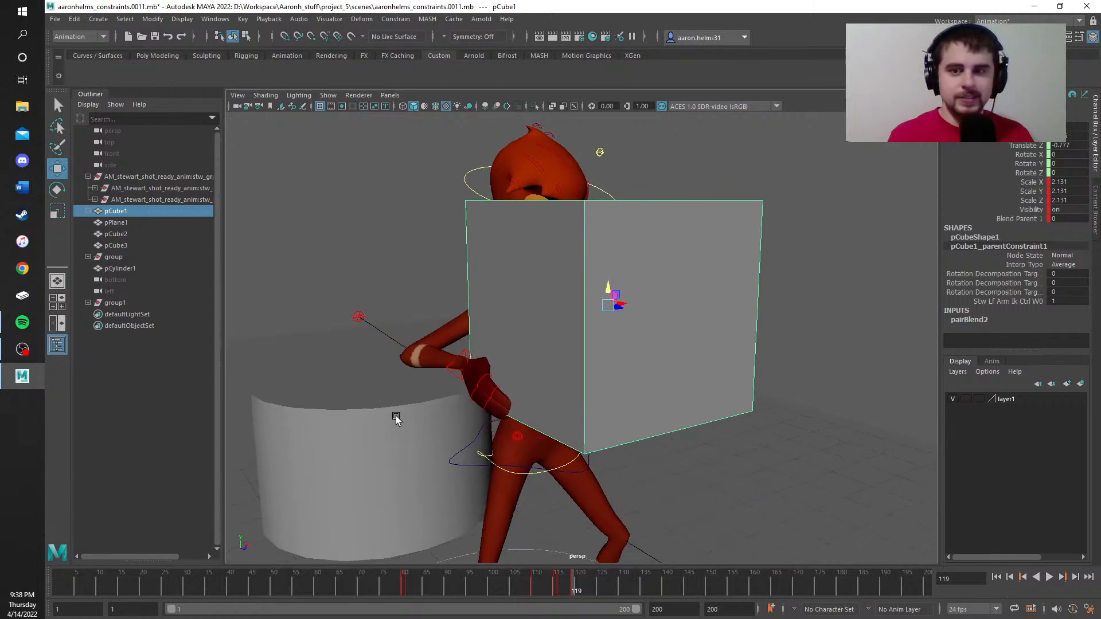
pyautogui.scroll(2, 525, 454)
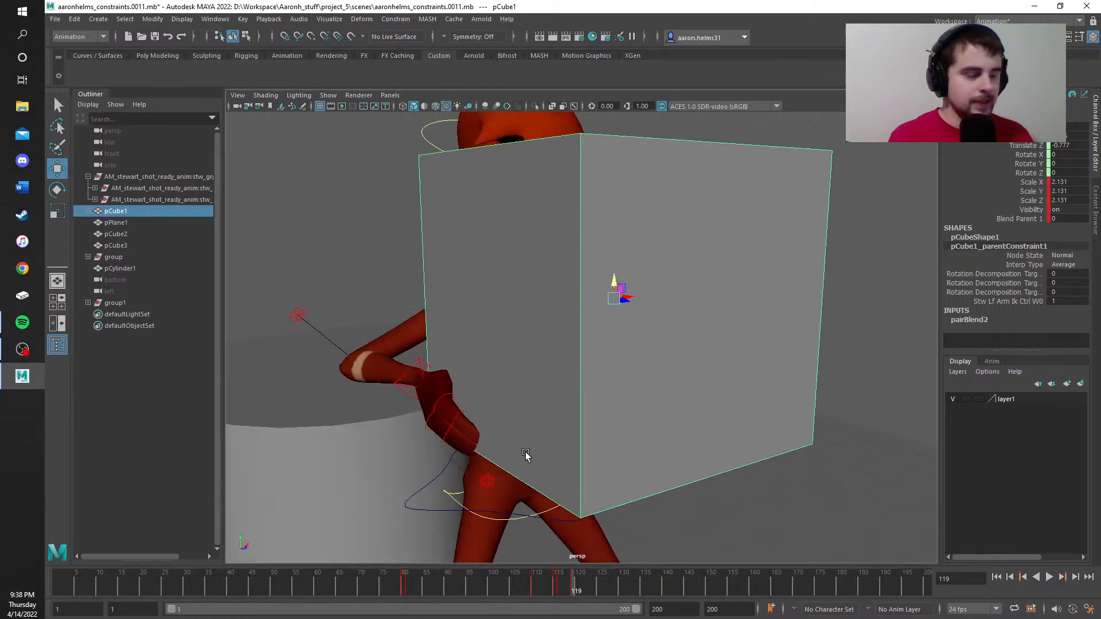
# Step: Return to frame 116 and examine the left hand's contact with the side of the box
pyautogui.scroll(-3, 601, 461)
pyautogui.scroll(3, 604, 462)
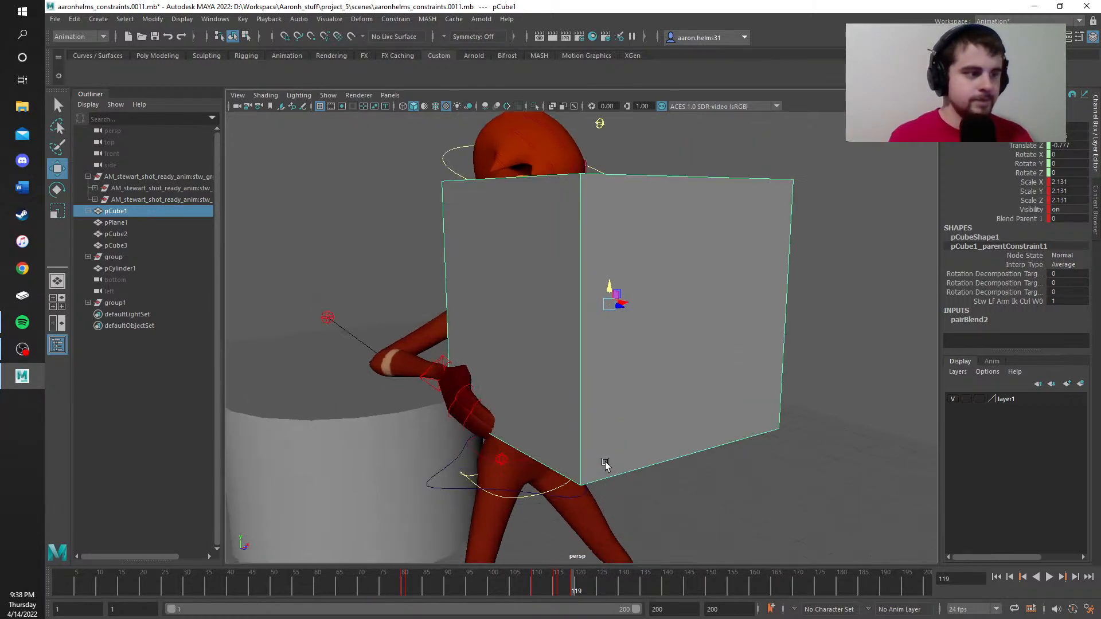
pyautogui.scroll(-3, 703, 469)
pyautogui.keyDown('alt'); pyautogui.moveTo(717, 460); pyautogui.dragTo(513, 453); pyautogui.keyUp('alt')
pyautogui.click(562, 584)
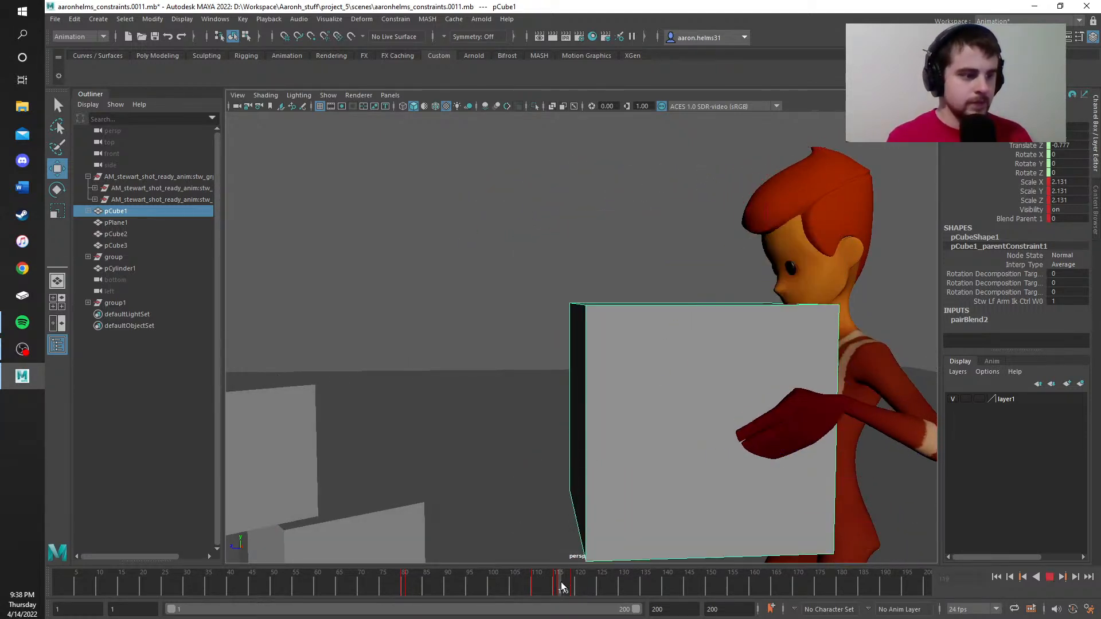
pyautogui.keyDown('alt'); pyautogui.moveTo(803, 364); pyautogui.dragTo(678, 353); pyautogui.keyUp('alt')
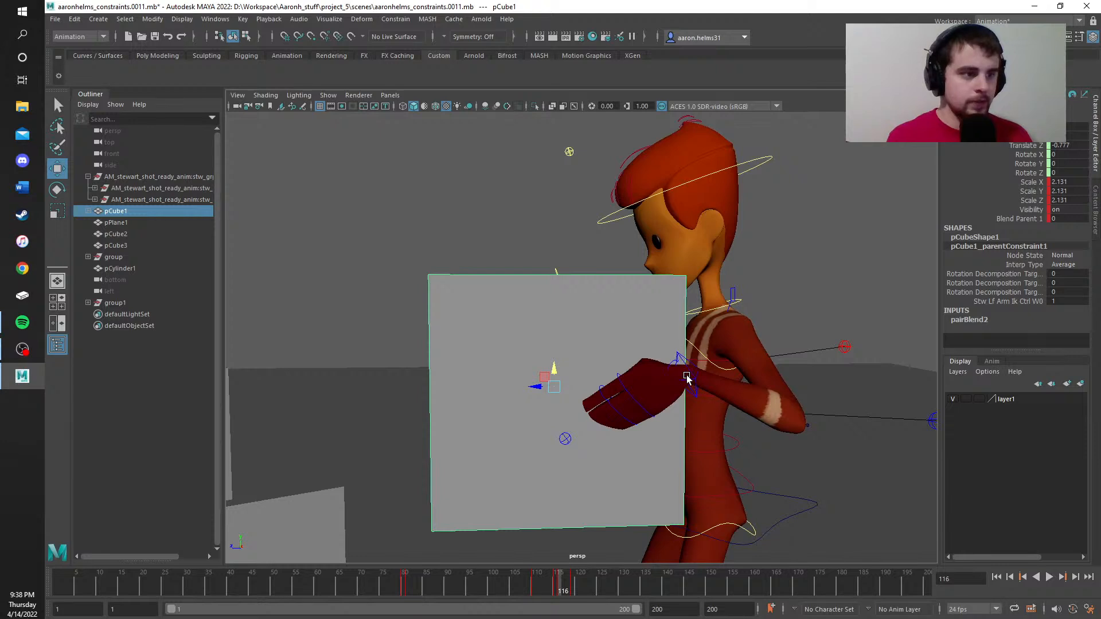
pyautogui.click(687, 378)
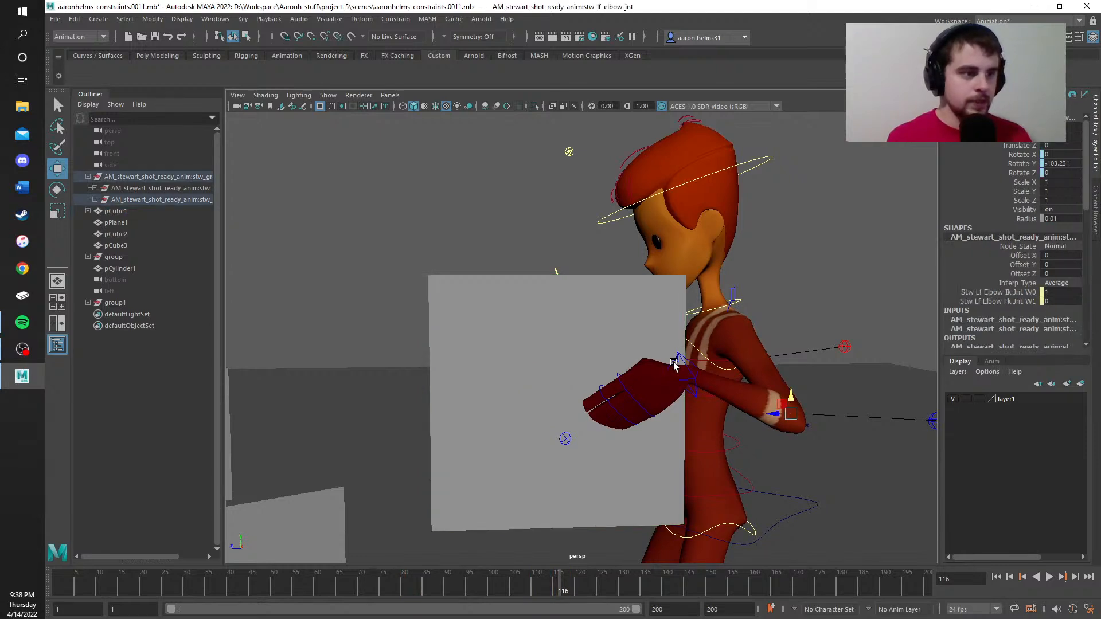
pyautogui.click(810, 273)
pyautogui.click(690, 372)
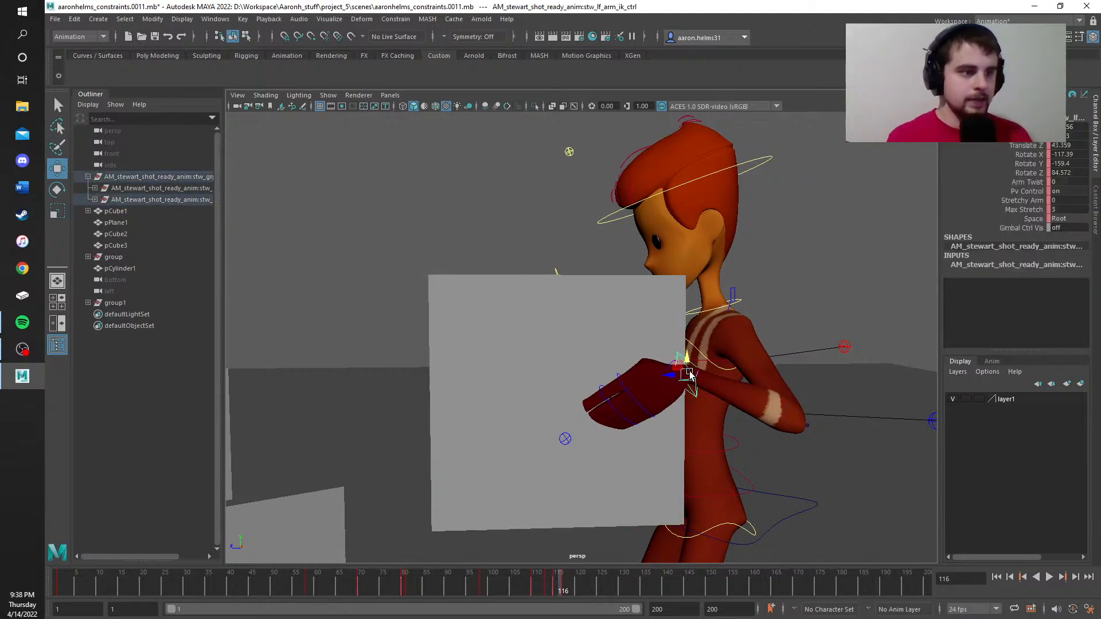
pyautogui.keyDown('alt'); pyautogui.moveTo(487, 346); pyautogui.dragTo(608, 351); pyautogui.keyUp('alt')
pyautogui.click(479, 373)
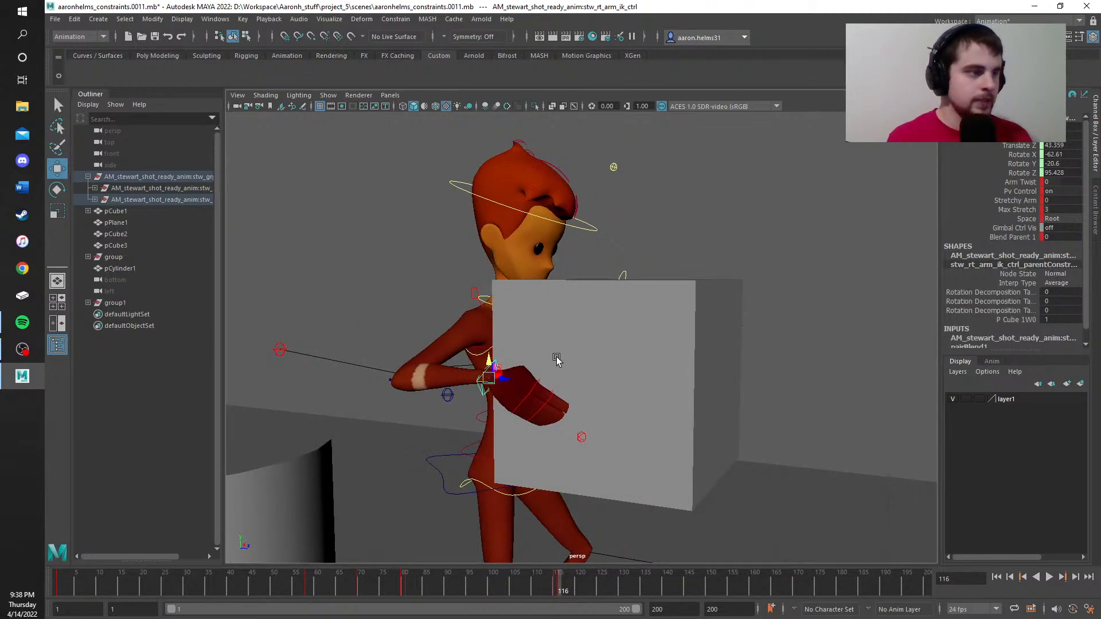
pyautogui.keyDown('alt'); pyautogui.moveTo(787, 287); pyautogui.dragTo(602, 314); pyautogui.keyUp('alt')
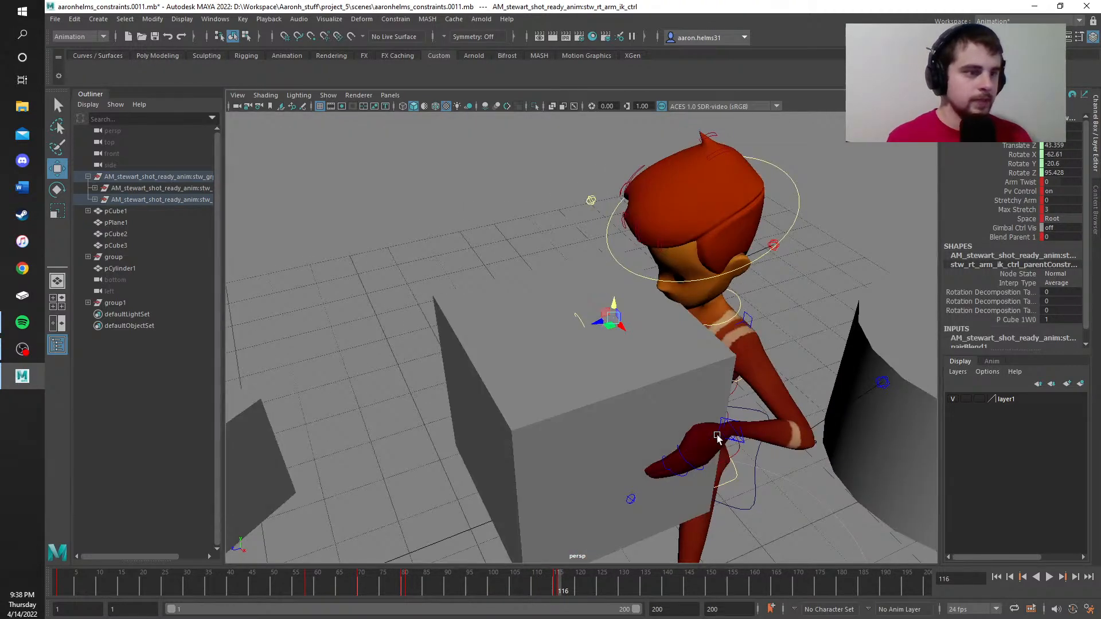
pyautogui.click(735, 435)
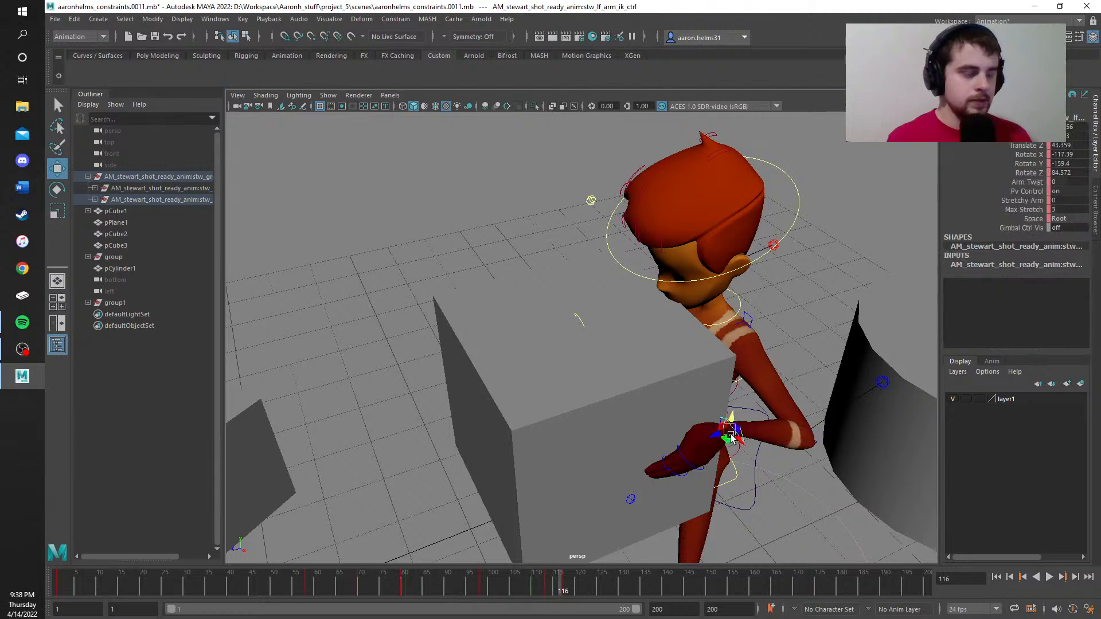
pyautogui.keyDown('alt'); pyautogui.moveTo(472, 275); pyautogui.dragTo(631, 189); pyautogui.keyUp('alt')
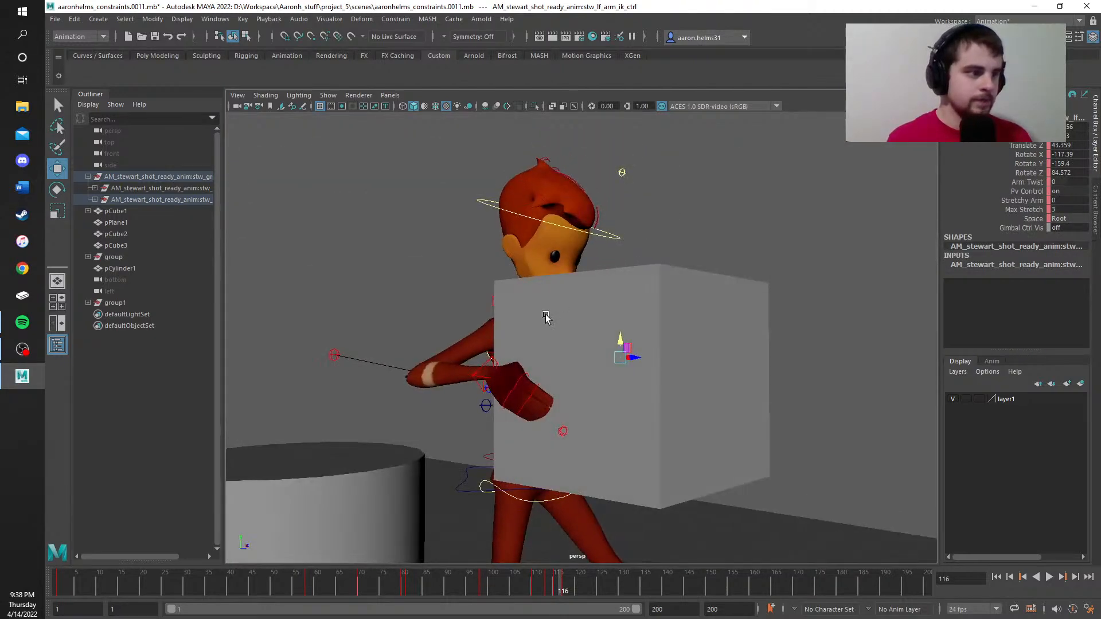
pyautogui.click(481, 375)
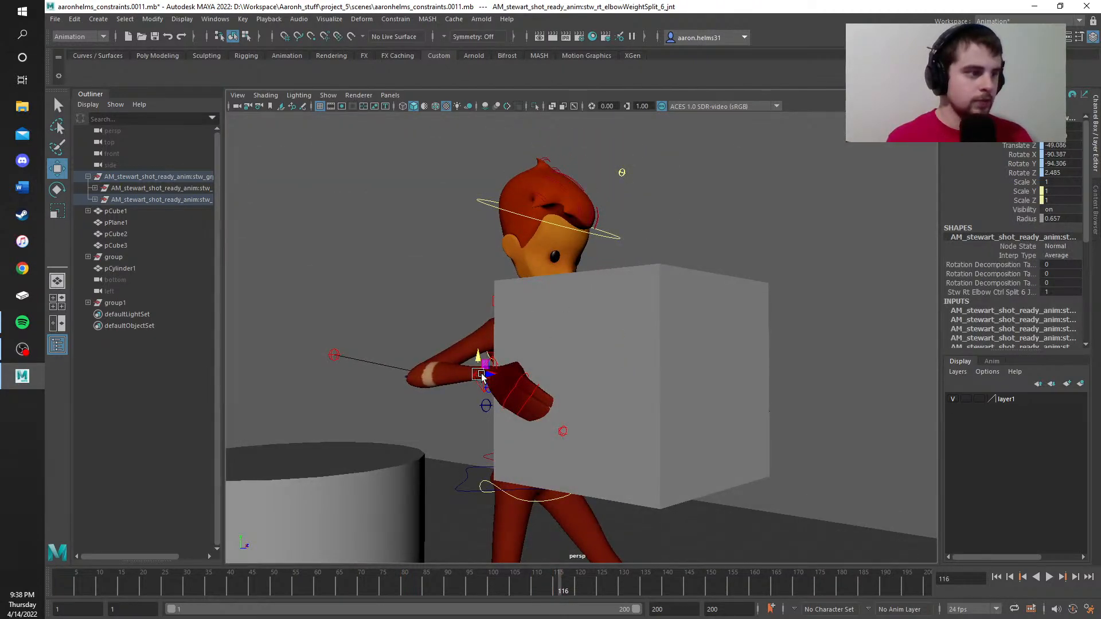
pyautogui.click(843, 302)
pyautogui.keyDown('alt'); pyautogui.moveTo(843, 302); pyautogui.dragTo(644, 364); pyautogui.keyUp('alt')
# Step: Parent constrain the right arm IK control to the left arm IK control at frame 116
pyautogui.click(676, 413)
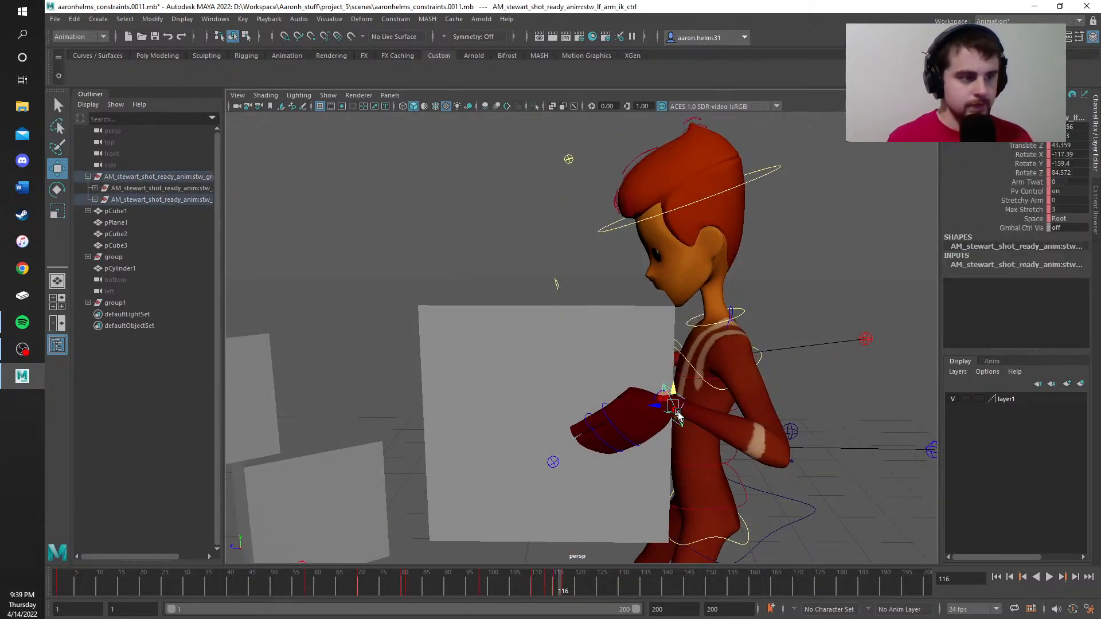
pyautogui.keyDown('alt'); pyautogui.moveTo(474, 412); pyautogui.dragTo(642, 379); pyautogui.keyUp('alt')
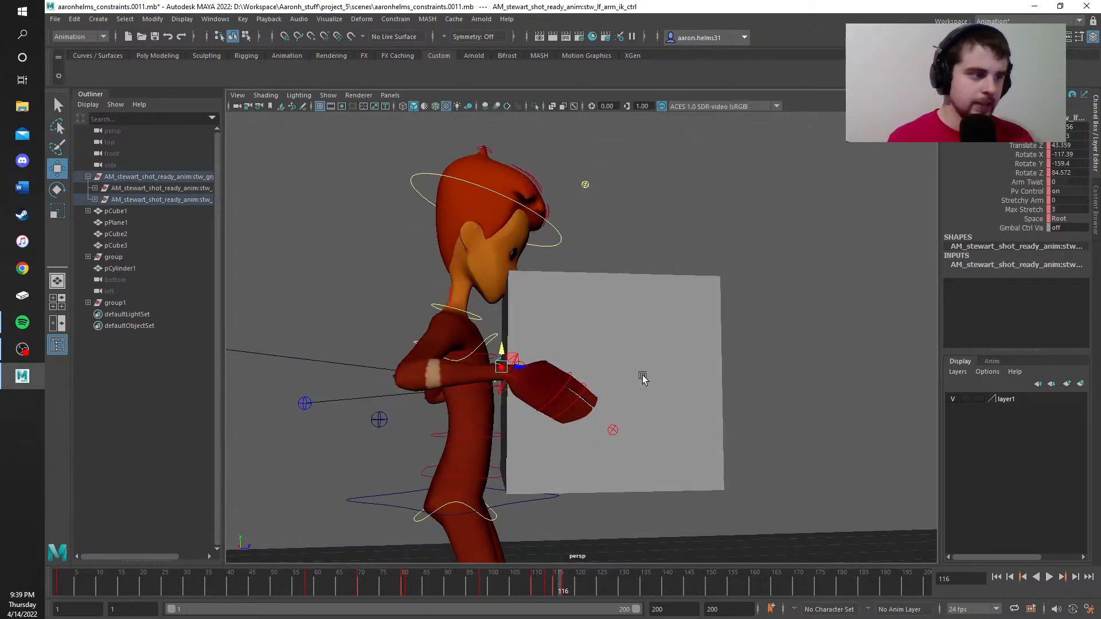
pyautogui.scroll(5, 642, 379)
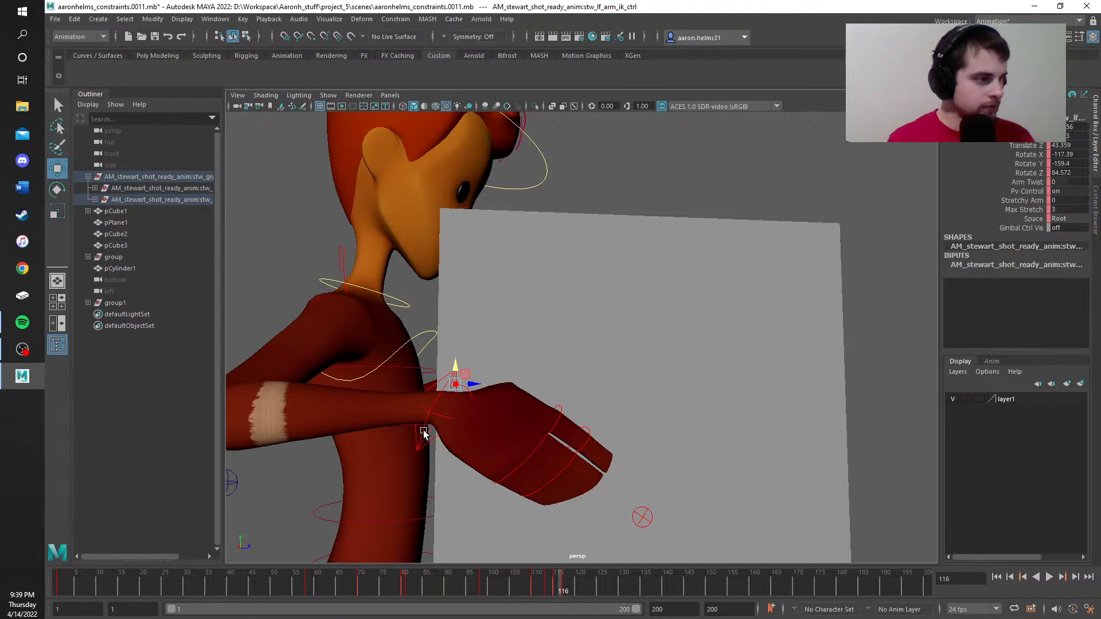
pyautogui.click(428, 412)
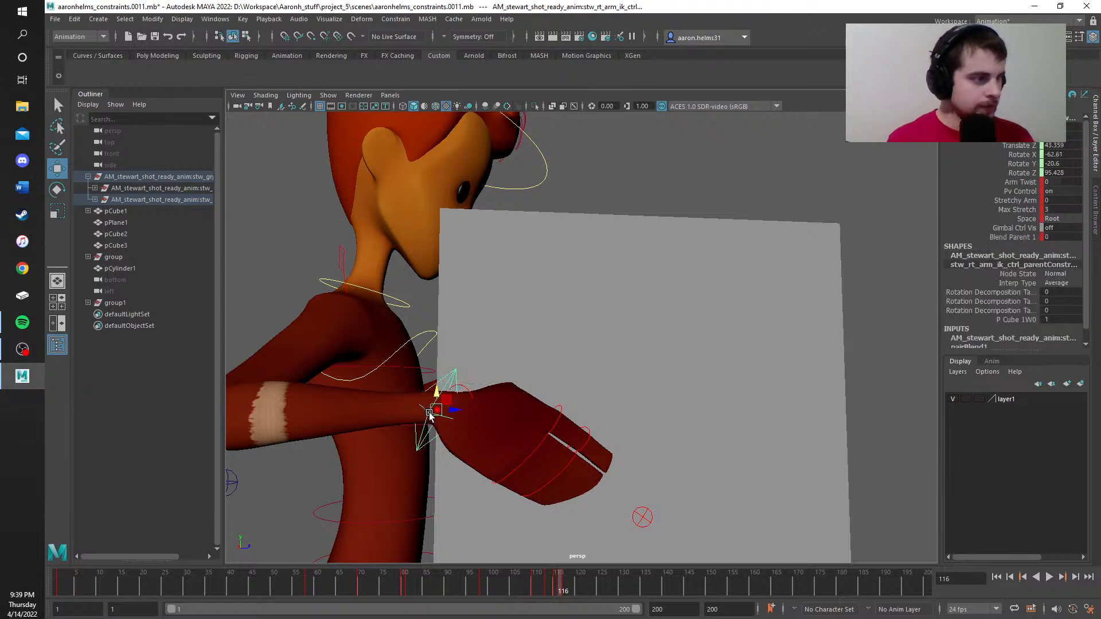
pyautogui.click(389, 20)
pyautogui.click(401, 46)
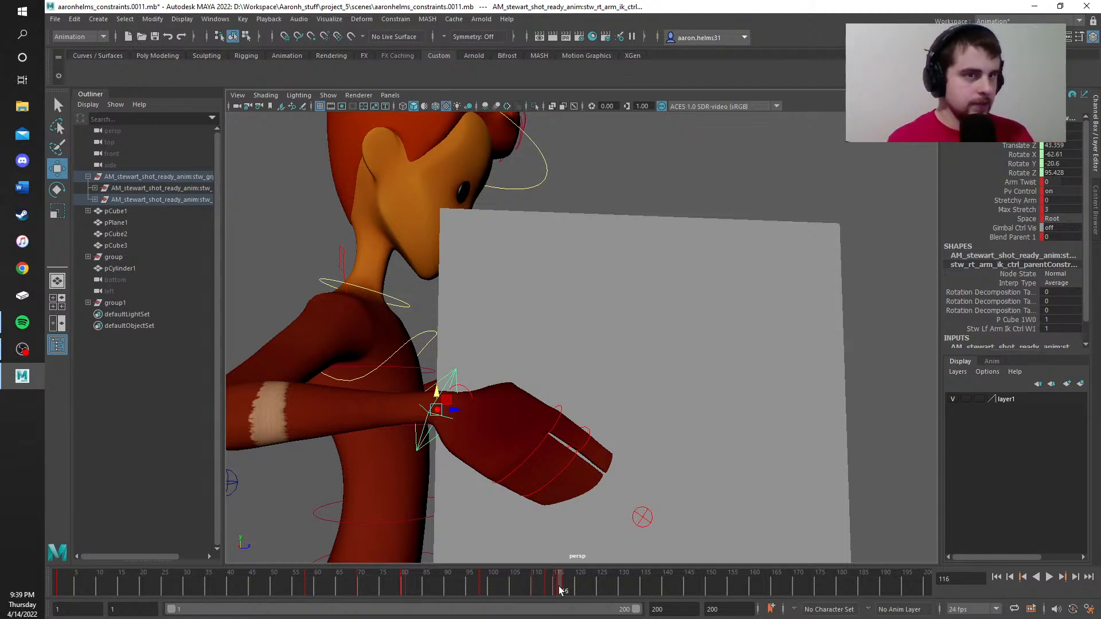
# Step: Test the right arm control's Blend Parent 1 at frame 116 by switching it between 1 and 0, ending at 0
pyautogui.moveTo(560, 587); pyautogui.dragTo(561, 586)
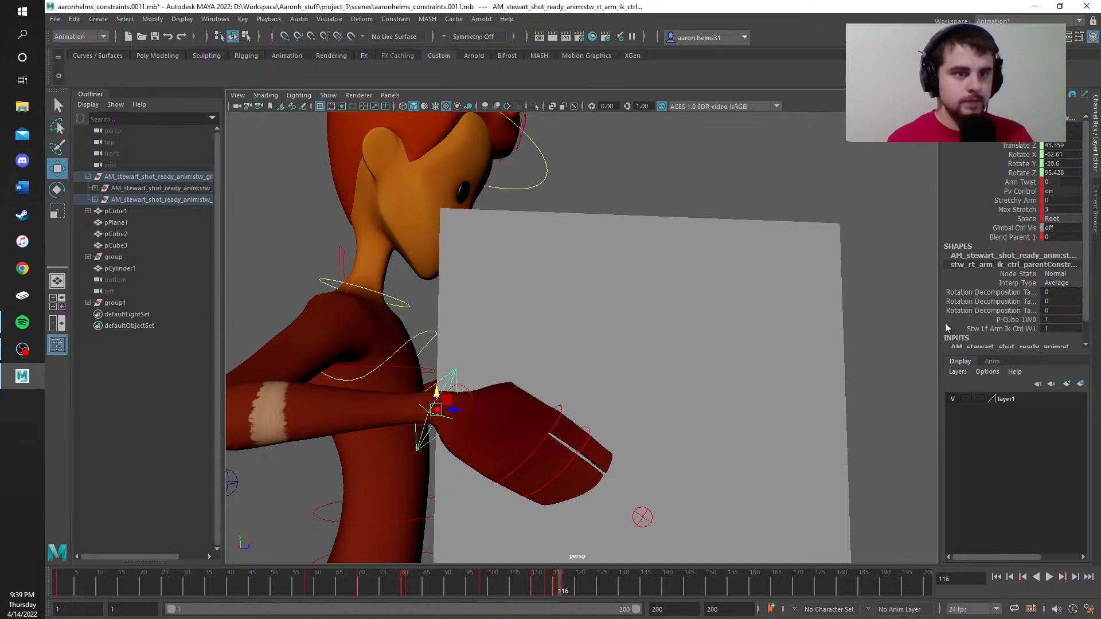
pyautogui.scroll(-1, 955, 324)
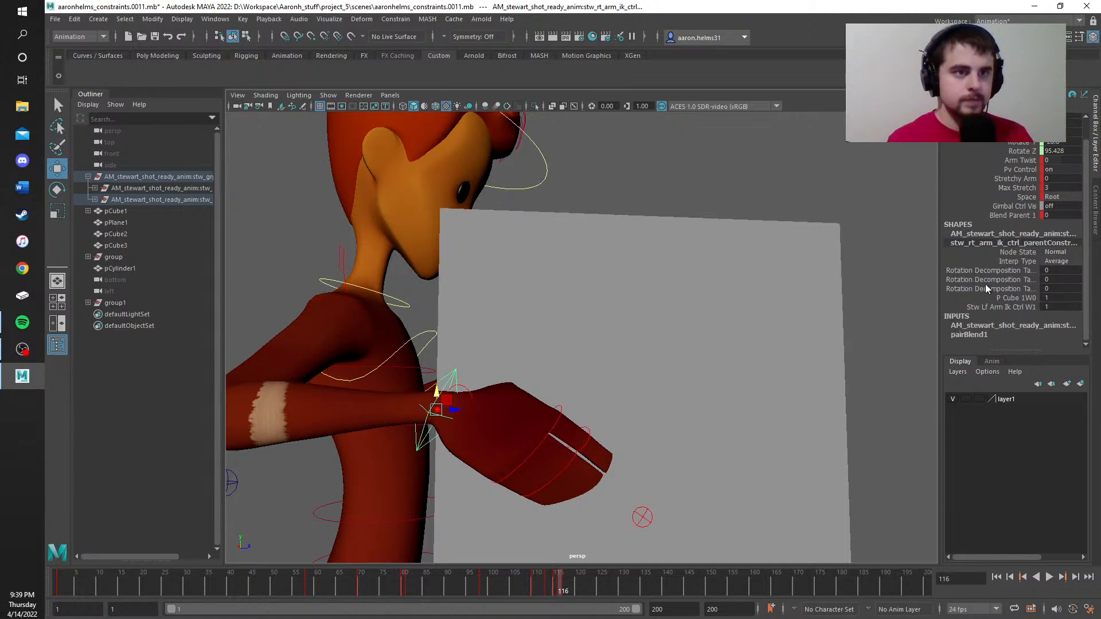
pyautogui.click(1055, 216)
pyautogui.write('1')
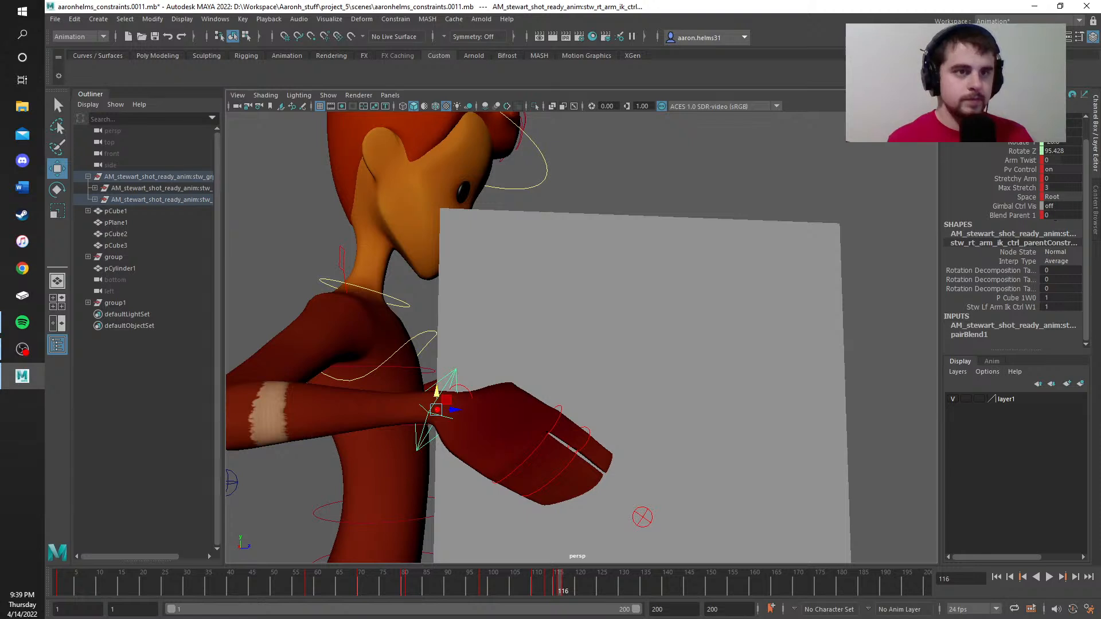
pyautogui.press('Return')
pyautogui.hotkey('ctrl', 'z')
pyautogui.write('1')
pyautogui.press('Return')
pyautogui.write('0')
pyautogui.press('Return')
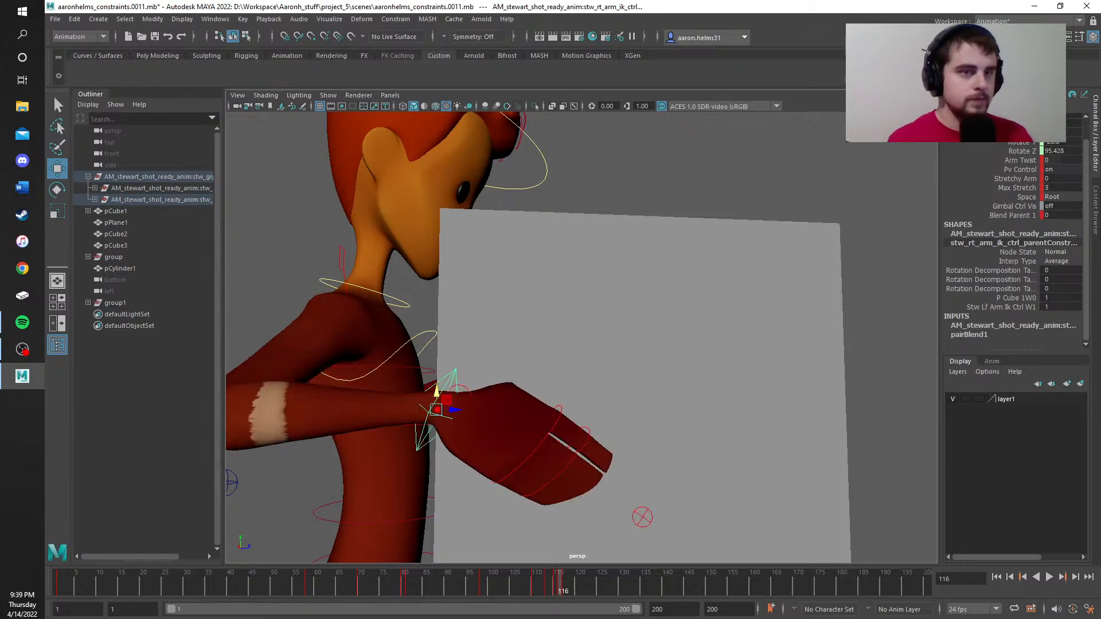
pyautogui.write('1')
pyautogui.press('Return')
pyautogui.write('0')
pyautogui.press('Return')
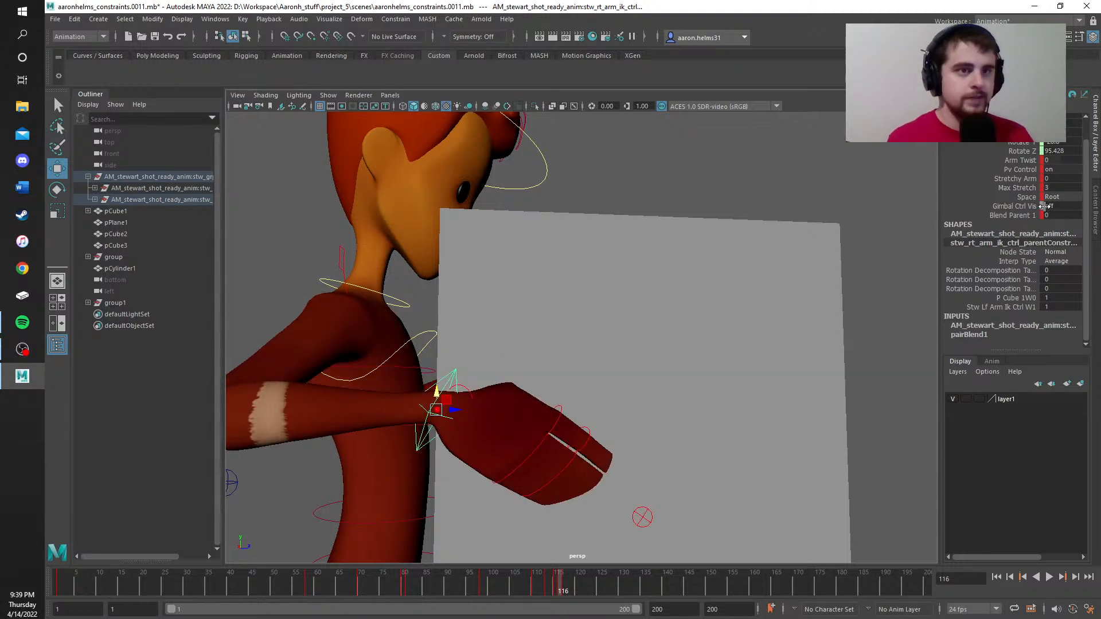
pyautogui.scroll(1, 1050, 215)
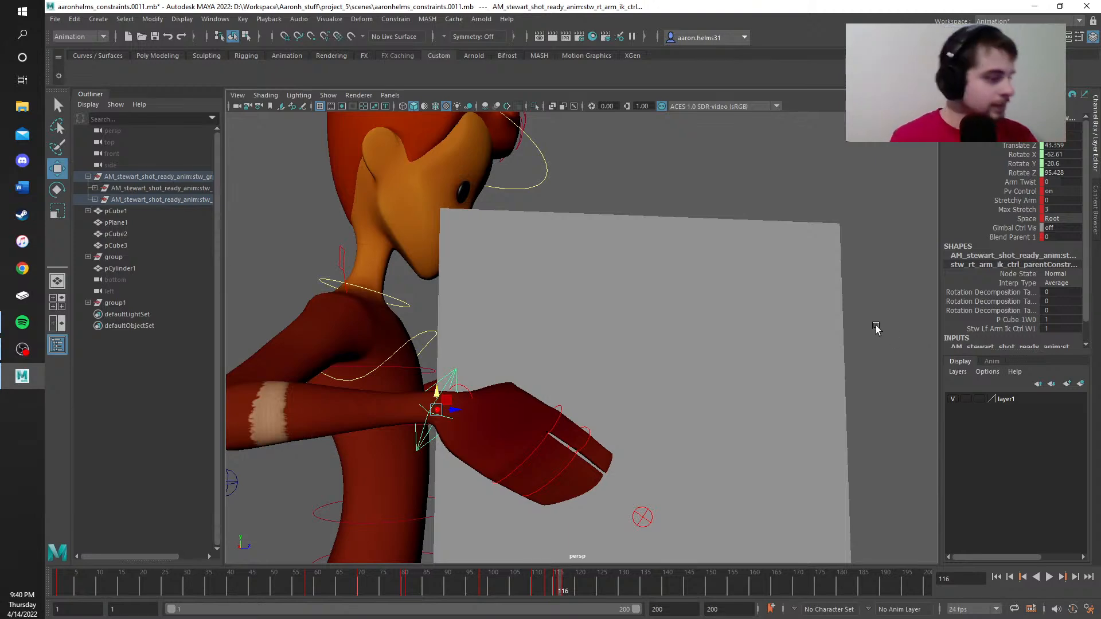
# Step: Review the motion leading up to the box's release around frame 116 from the character's right side
pyautogui.keyDown('alt'); pyautogui.moveTo(654, 423); pyautogui.dragTo(628, 457); pyautogui.keyUp('alt')
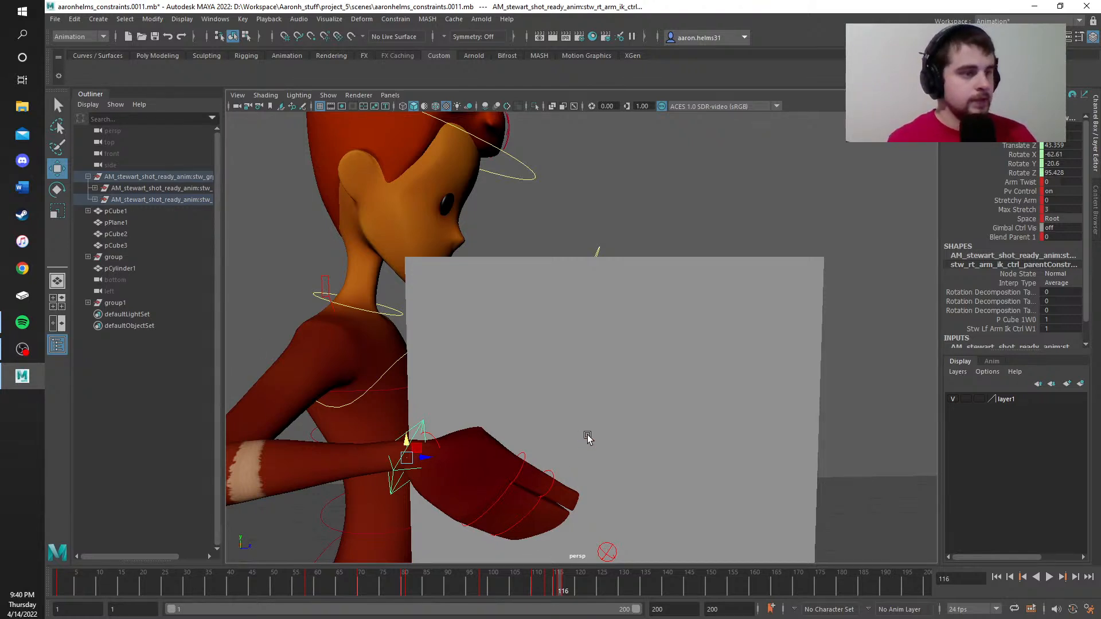
pyautogui.scroll(-5, 655, 440)
pyautogui.scroll(5, 654, 440)
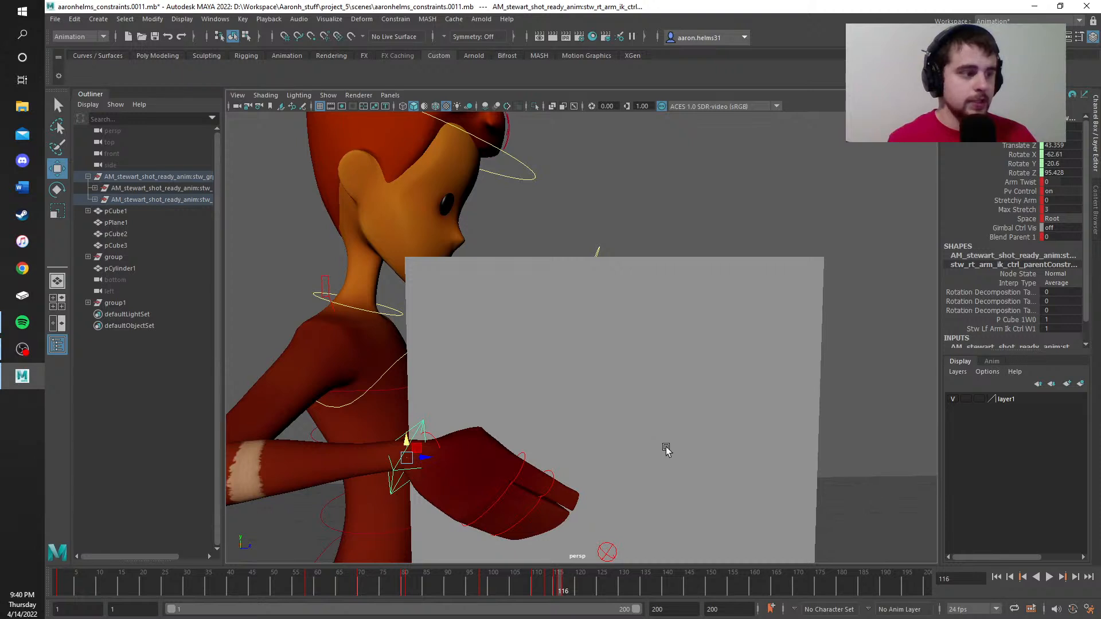
pyautogui.scroll(-4, 665, 454)
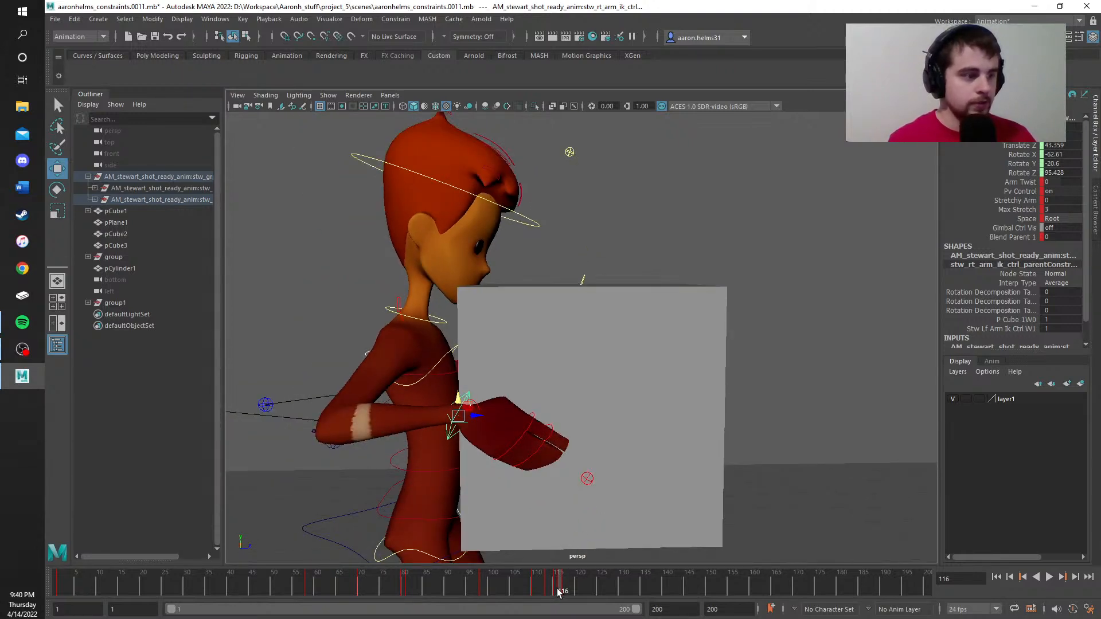
pyautogui.hotkey('alt', 'v')
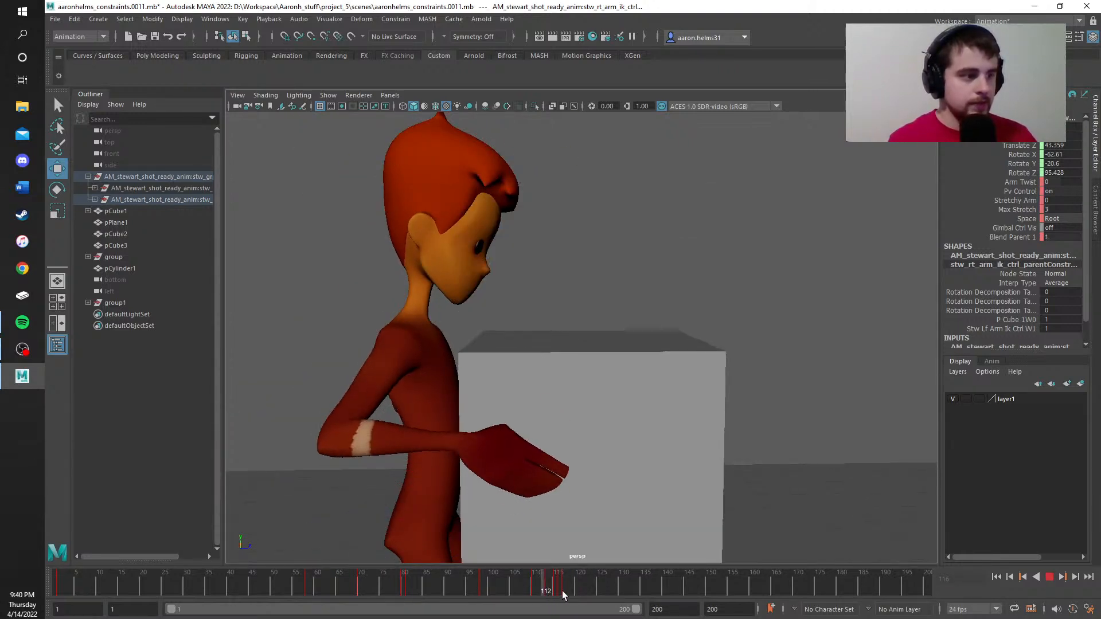
# Step: Lower both arm IK controls at frame 117 so the hands drop toward the bottom edge of the box
pyautogui.moveTo(563, 591)
pyautogui.mouseDown()
pyautogui.moveTo(593, 589)
pyautogui.moveTo(546, 591)
pyautogui.moveTo(565, 592)
pyautogui.mouseUp()
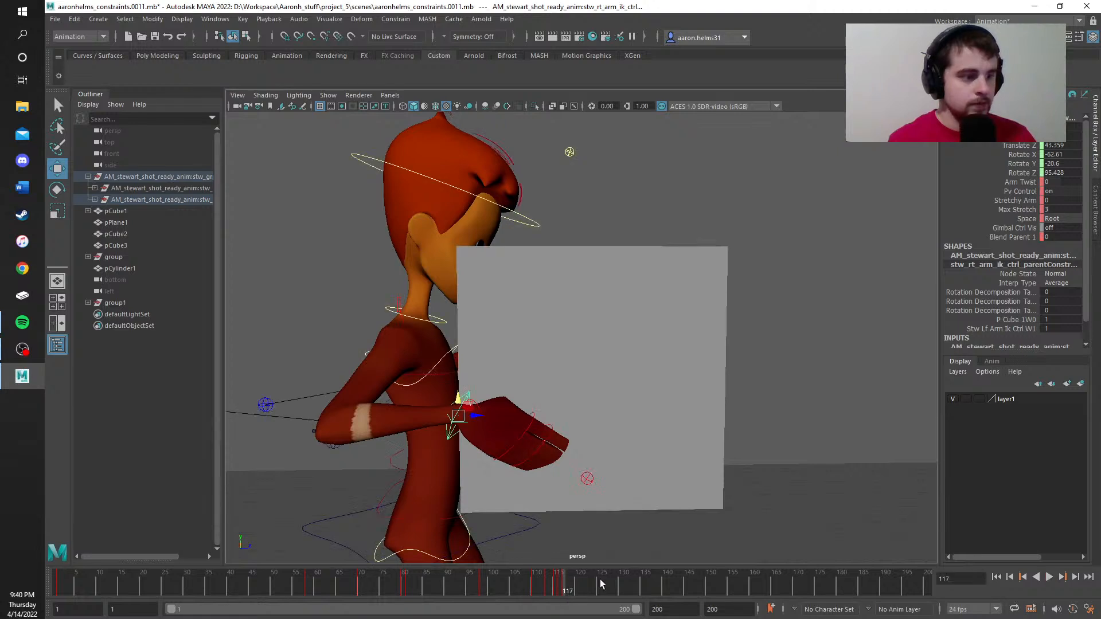
pyautogui.scroll(-5, 629, 558)
pyautogui.scroll(2, 629, 545)
pyautogui.scroll(3, 630, 539)
pyautogui.keyDown('alt'); pyautogui.moveTo(648, 517); pyautogui.dragTo(609, 436, button='middle'); pyautogui.keyUp('alt')
pyautogui.moveTo(412, 303); pyautogui.dragTo(407, 347)
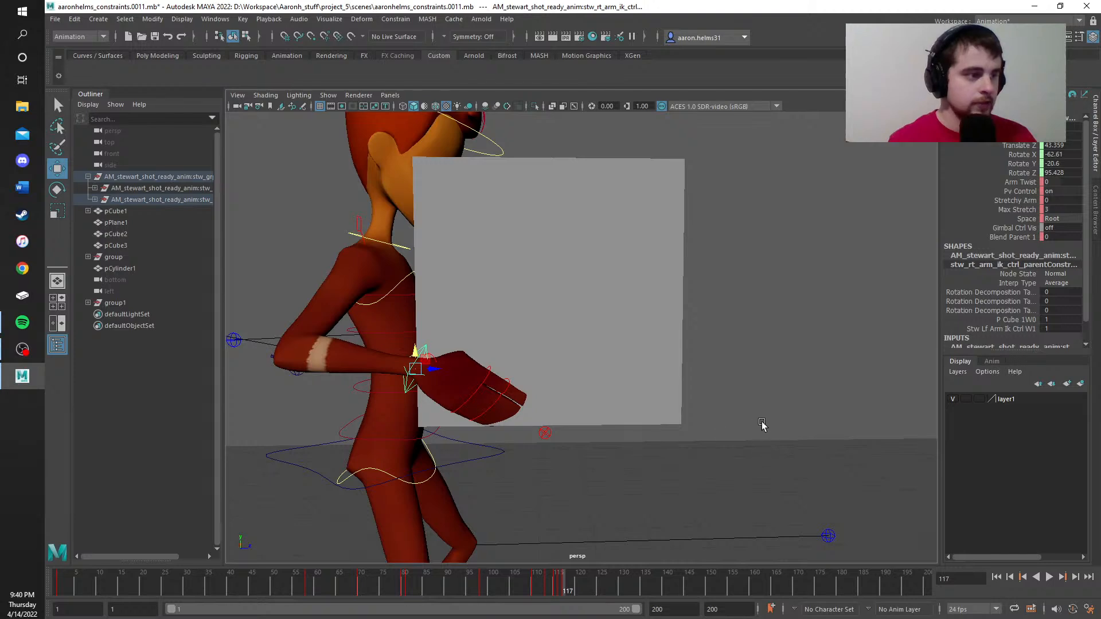
pyautogui.moveTo(762, 423)
pyautogui.keyDown('alt'); pyautogui.mouseDown()
pyautogui.moveTo(645, 407)
pyautogui.moveTo(764, 421)
pyautogui.mouseUp(); pyautogui.keyUp('alt')
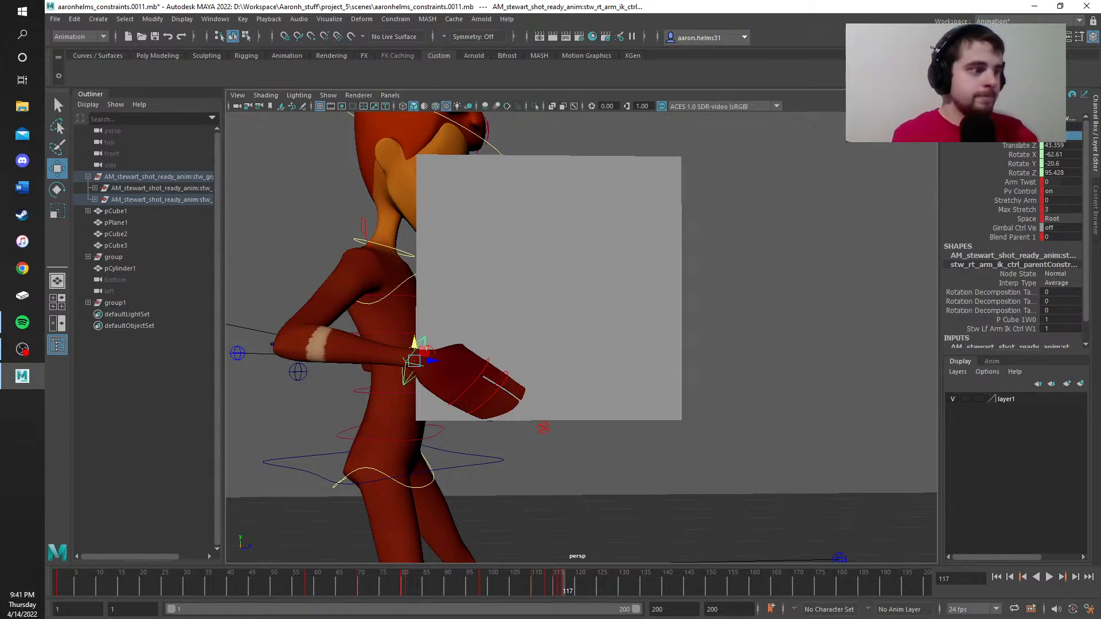
# Step: Lower the right arm IK control slightly more at frame 117 by entering a new Translate Y value
pyautogui.click(832, 291)
pyautogui.keyDown('alt'); pyautogui.moveTo(822, 306); pyautogui.dragTo(750, 316, button='middle'); pyautogui.keyUp('alt')
pyautogui.moveTo(751, 320)
pyautogui.keyDown('alt'); pyautogui.mouseDown()
pyautogui.moveTo(528, 312)
pyautogui.moveTo(732, 329)
pyautogui.moveTo(766, 319)
pyautogui.moveTo(752, 322)
pyautogui.mouseUp(); pyautogui.keyUp('alt')
pyautogui.click(354, 367)
pyautogui.click(355, 368)
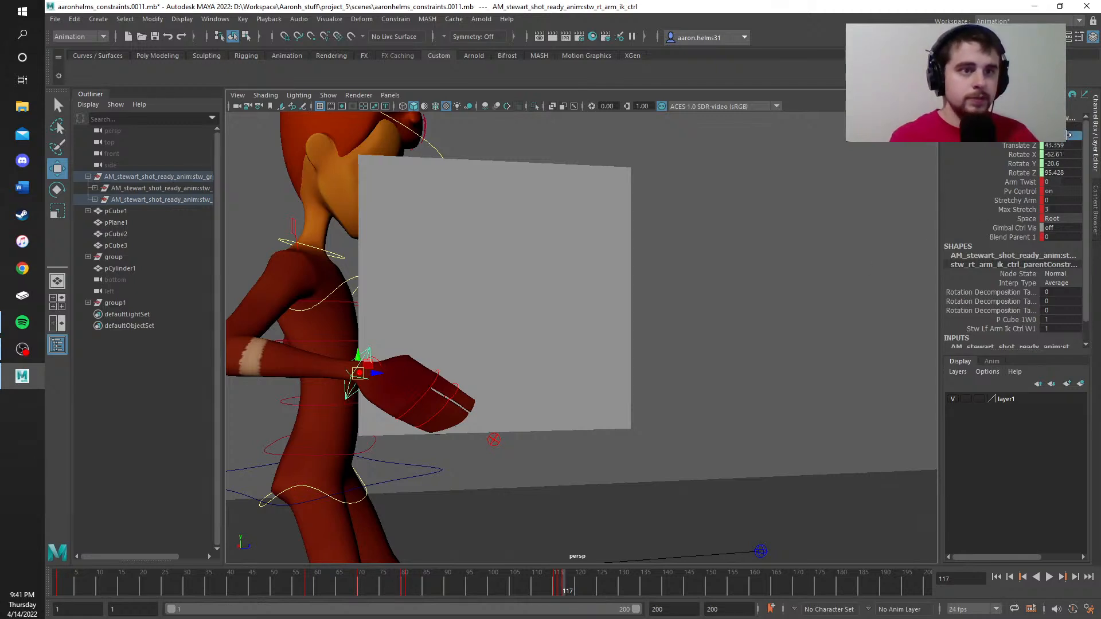
pyautogui.press('Return')
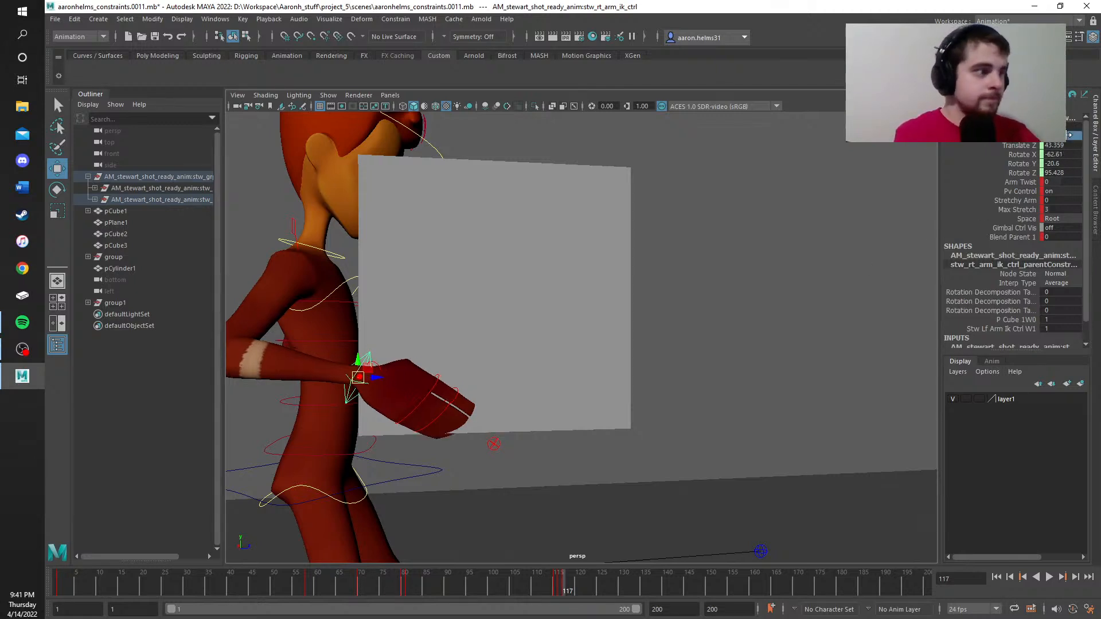
# Step: Select the left arm IK control at frame 117 and examine both hands' positions against the sides of the box
pyautogui.keyDown('alt'); pyautogui.moveTo(703, 300); pyautogui.dragTo(428, 321); pyautogui.keyUp('alt')
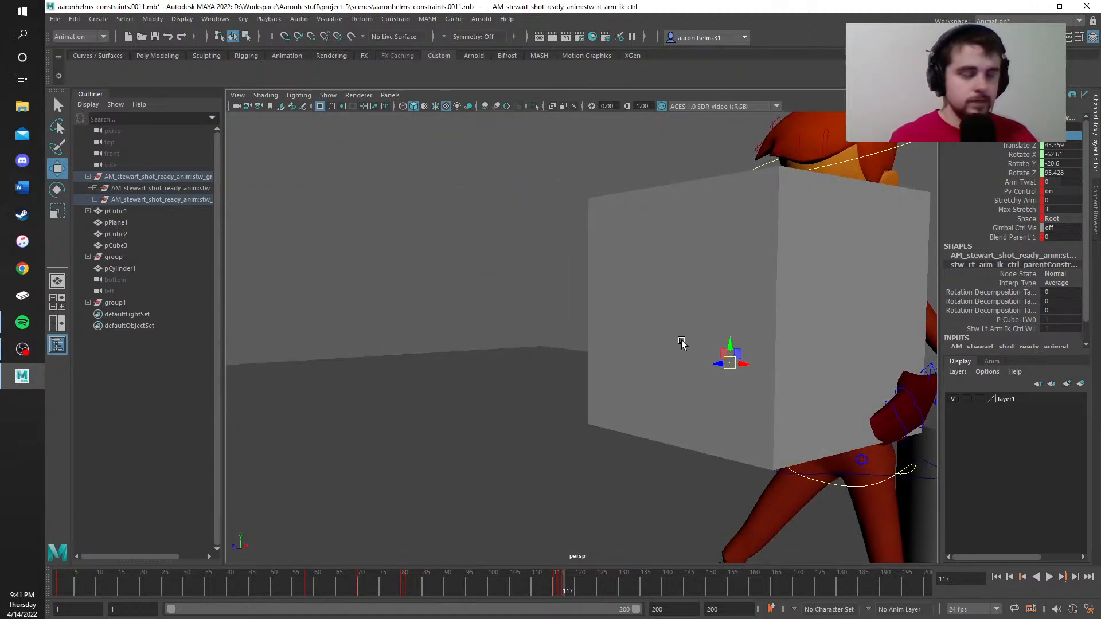
pyautogui.keyDown('alt'); pyautogui.moveTo(683, 344); pyautogui.dragTo(379, 328); pyautogui.keyUp('alt')
pyautogui.scroll(2, 414, 338)
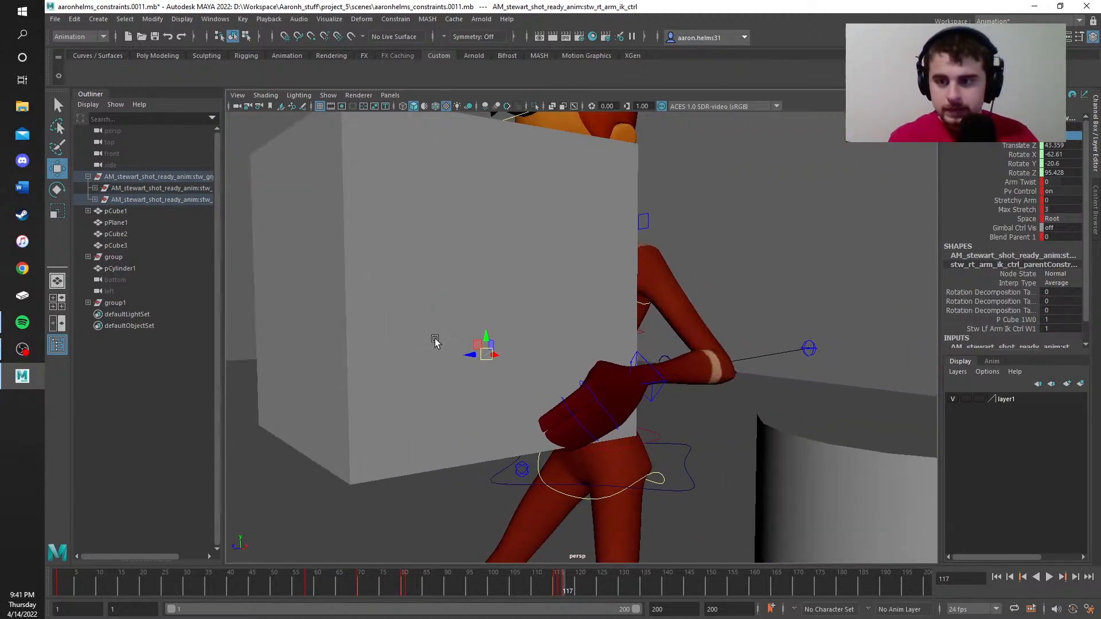
pyautogui.keyDown('alt'); pyautogui.moveTo(434, 340); pyautogui.dragTo(399, 342, button='middle'); pyautogui.keyUp('alt')
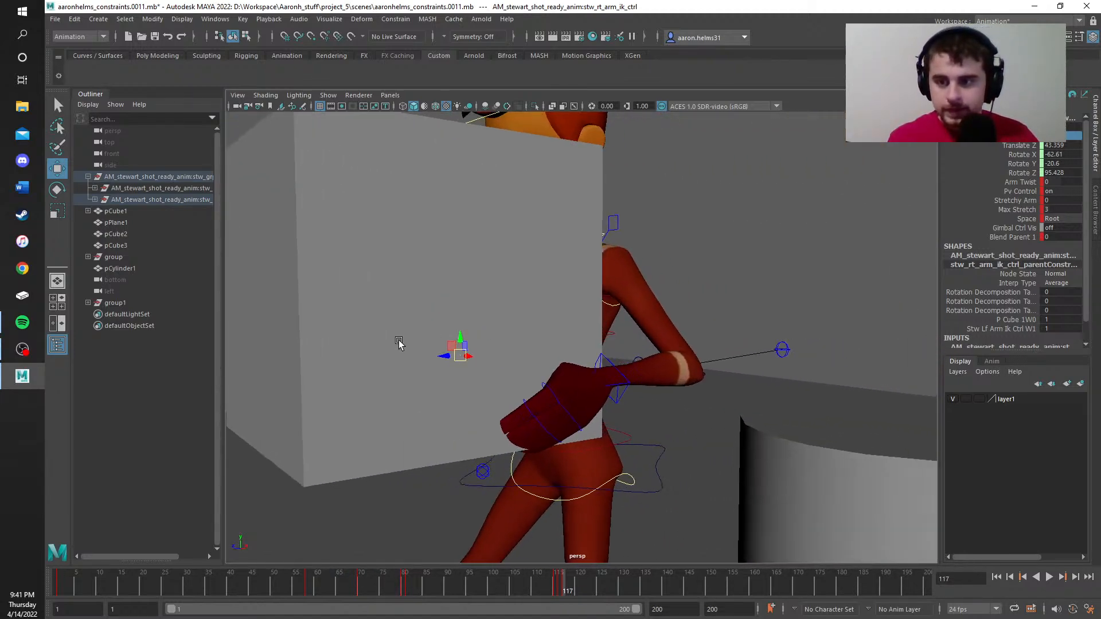
pyautogui.click(624, 384)
pyautogui.keyDown('alt'); pyautogui.moveTo(695, 394); pyautogui.dragTo(848, 414); pyautogui.keyUp('alt')
pyautogui.keyDown('alt'); pyautogui.moveTo(703, 427); pyautogui.dragTo(725, 411); pyautogui.keyUp('alt')
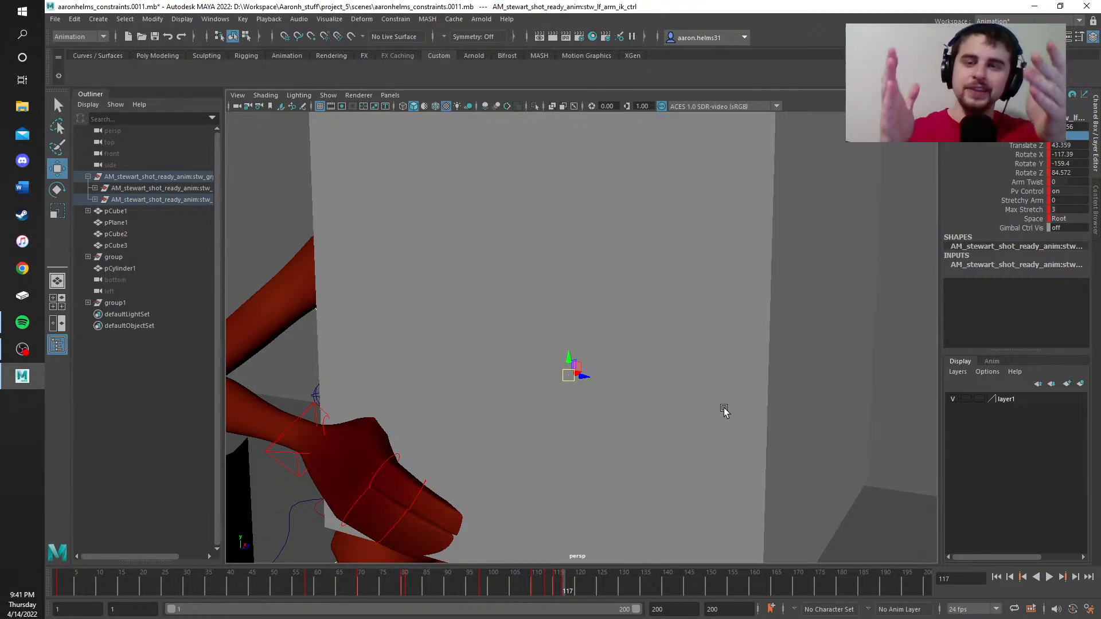
pyautogui.scroll(-5, 837, 314)
pyautogui.scroll(3, 719, 348)
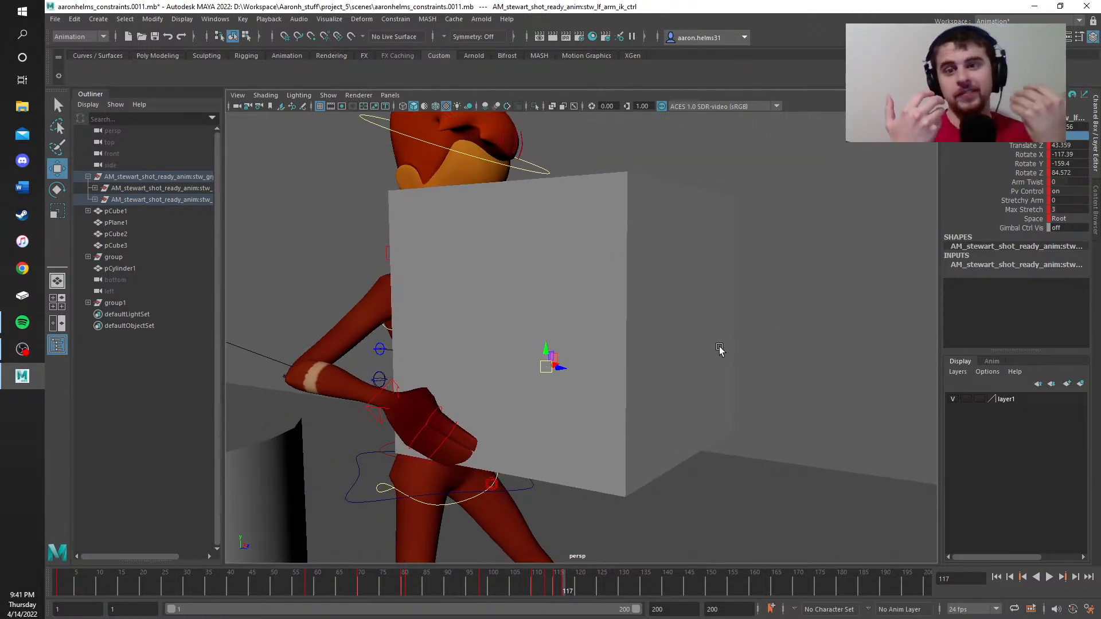
# Step: Select the box, advance to frame 119 and examine its lower edge relative to both hands
pyautogui.keyDown('alt'); pyautogui.moveTo(664, 373); pyautogui.dragTo(563, 344); pyautogui.keyUp('alt')
pyautogui.scroll(3, 556, 345)
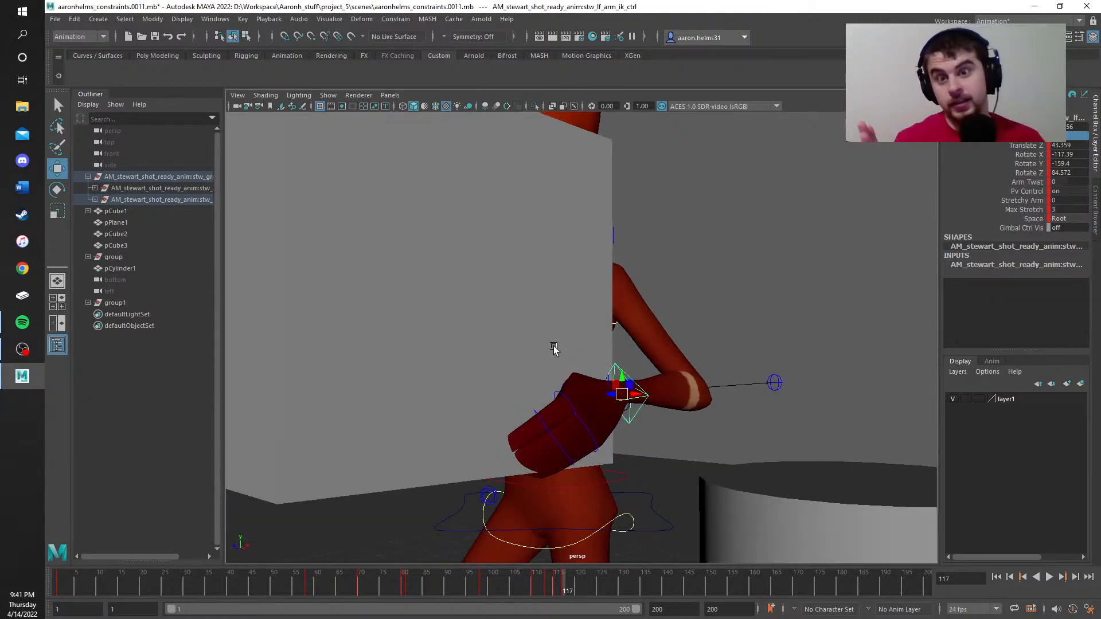
pyautogui.keyDown('alt'); pyautogui.moveTo(381, 344); pyautogui.dragTo(524, 401); pyautogui.keyUp('alt')
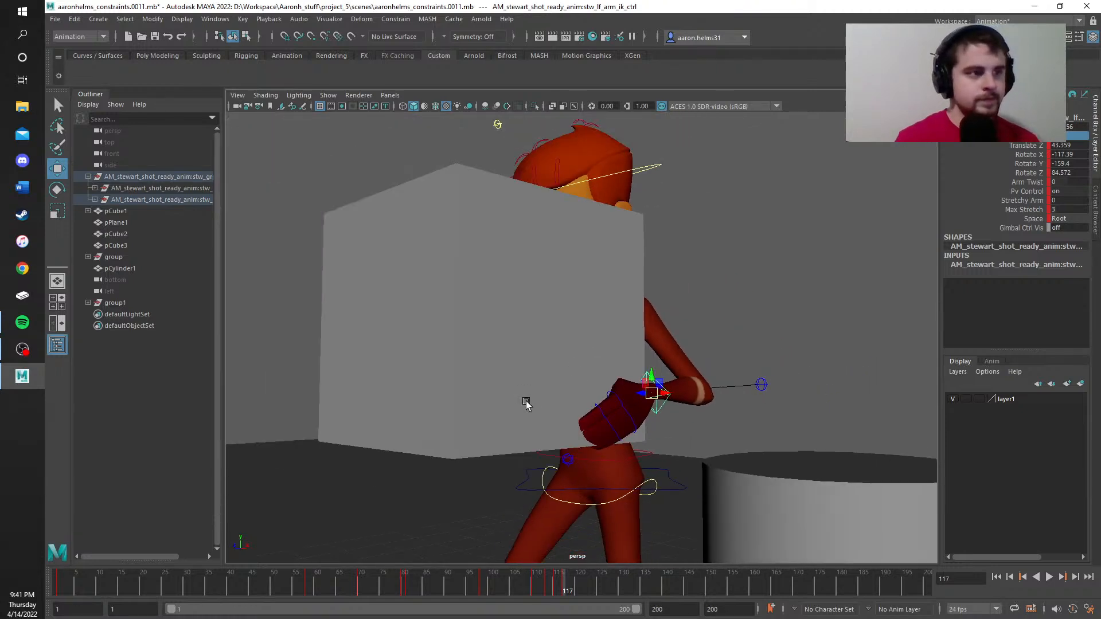
pyautogui.click(549, 456)
pyautogui.moveTo(567, 581); pyautogui.dragTo(572, 581)
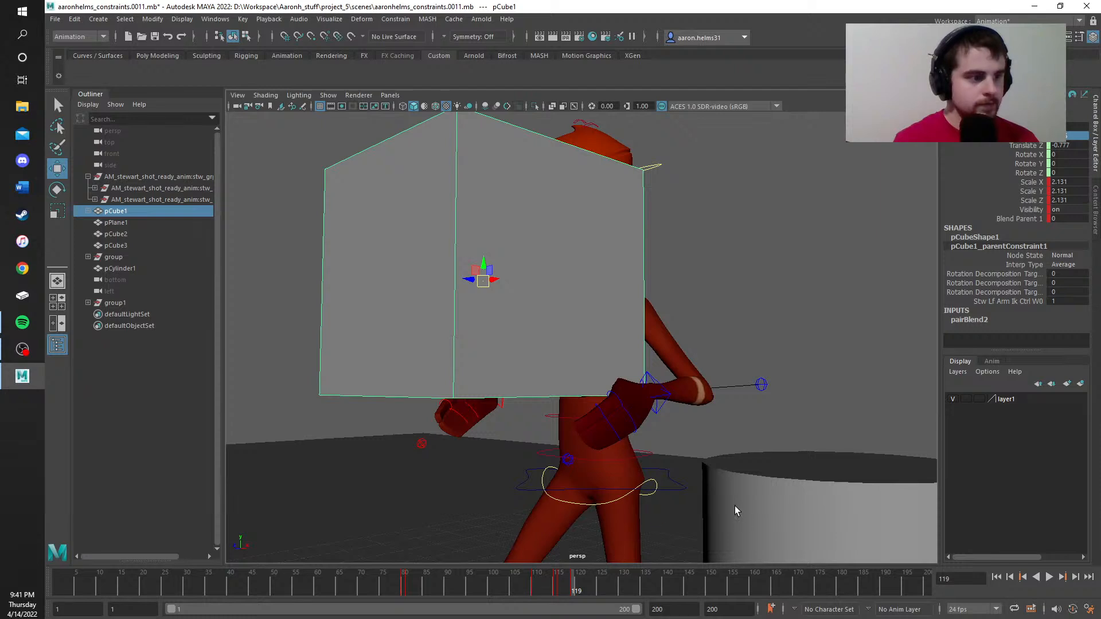
pyautogui.scroll(2, 735, 507)
pyautogui.scroll(-2, 733, 510)
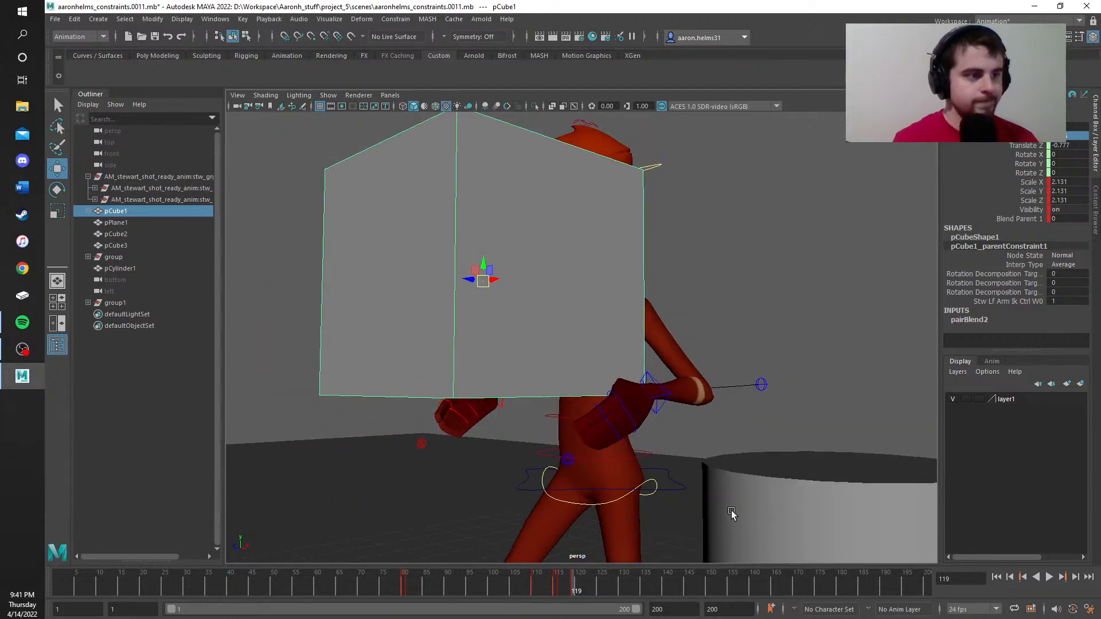
pyautogui.scroll(2, 732, 514)
pyautogui.scroll(-2, 732, 514)
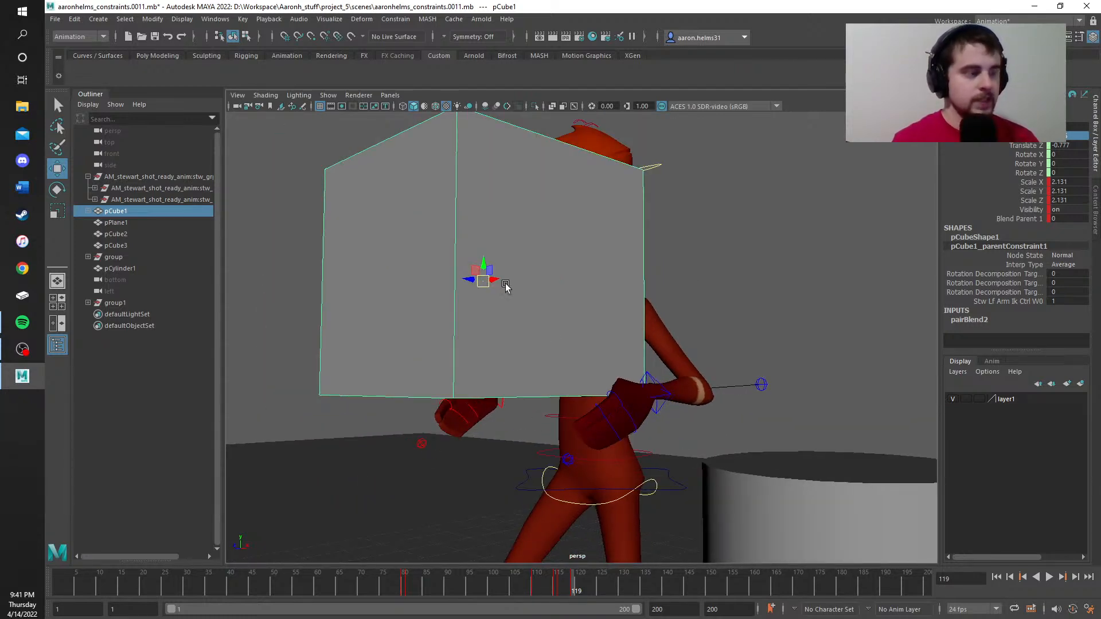
# Step: Try to lower the box and shift it slightly along Z at frame 119
pyautogui.moveTo(752, 363); pyautogui.dragTo(739, 368, button='middle')
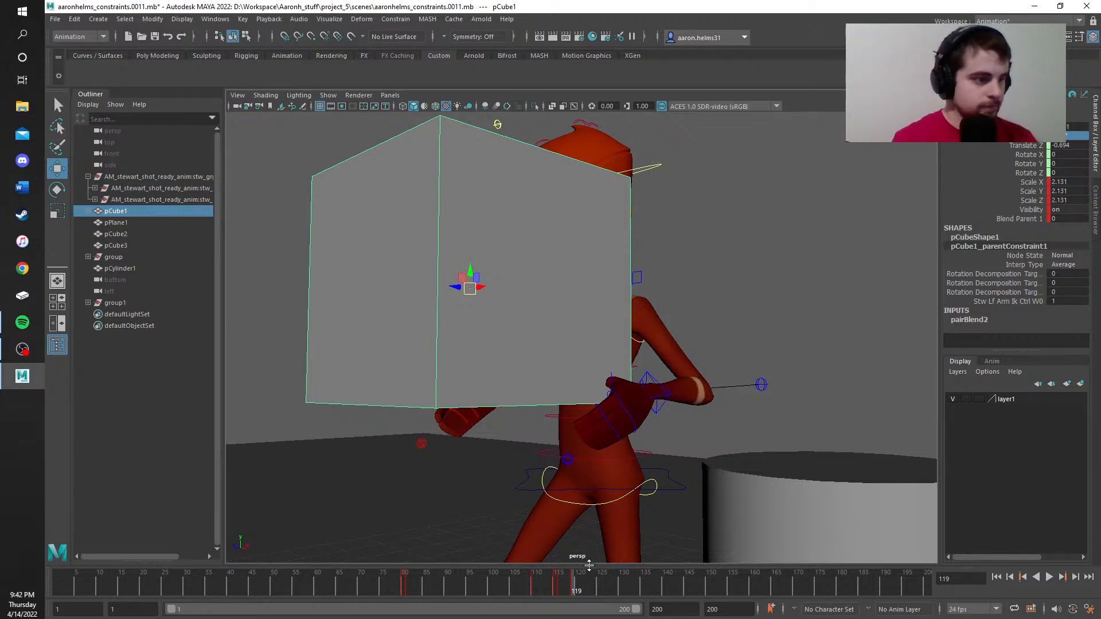
pyautogui.moveTo(470, 273); pyautogui.dragTo(470, 281)
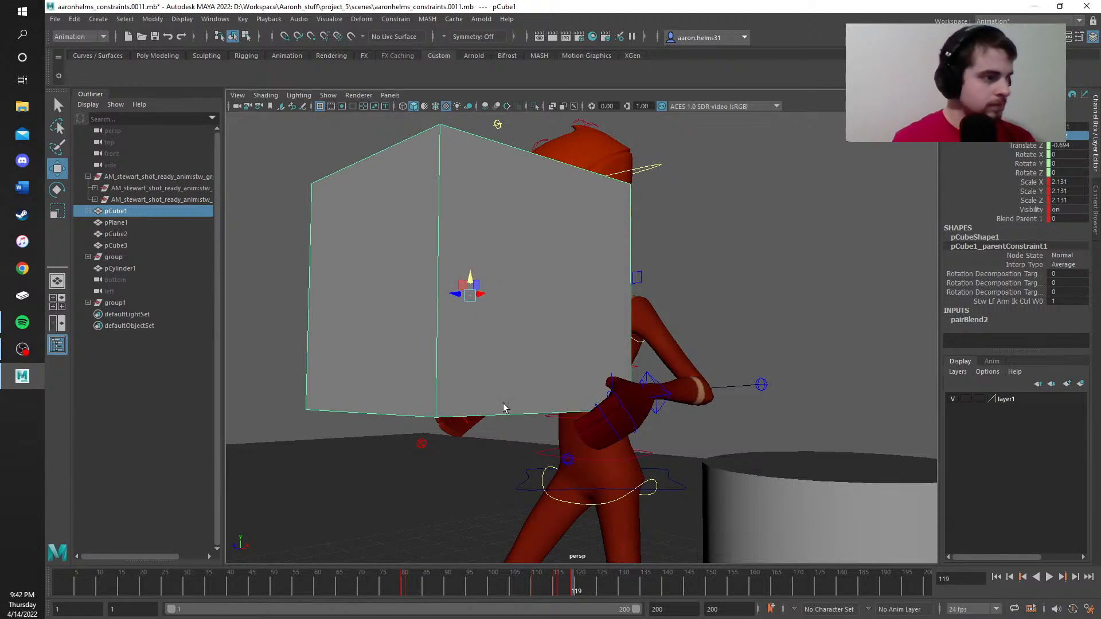
pyautogui.hotkey('alt', ',')
pyautogui.hotkey('alt', ',')
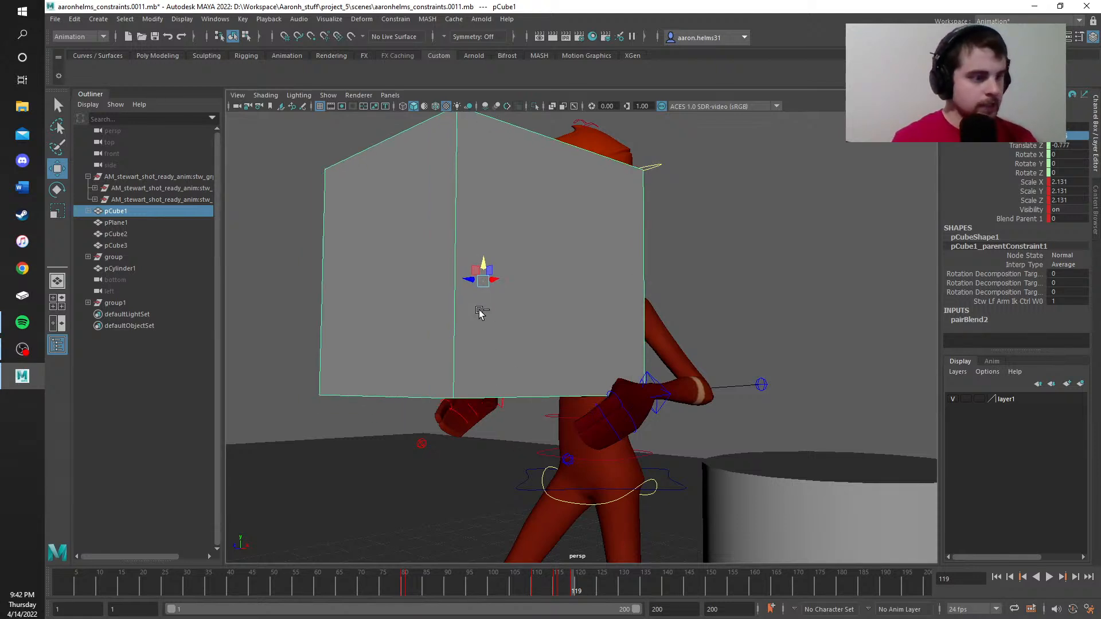
# Step: Review the box's motion around frame 119 against the character's hands
pyautogui.click(573, 584)
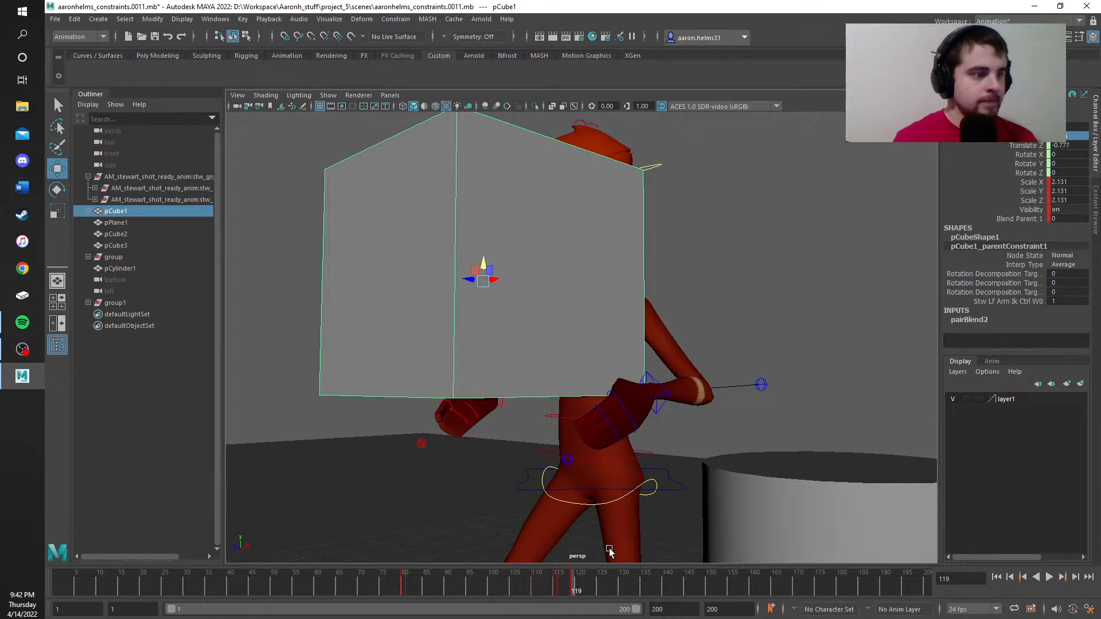
pyautogui.click(558, 582)
pyautogui.hotkey('alt', 'v')
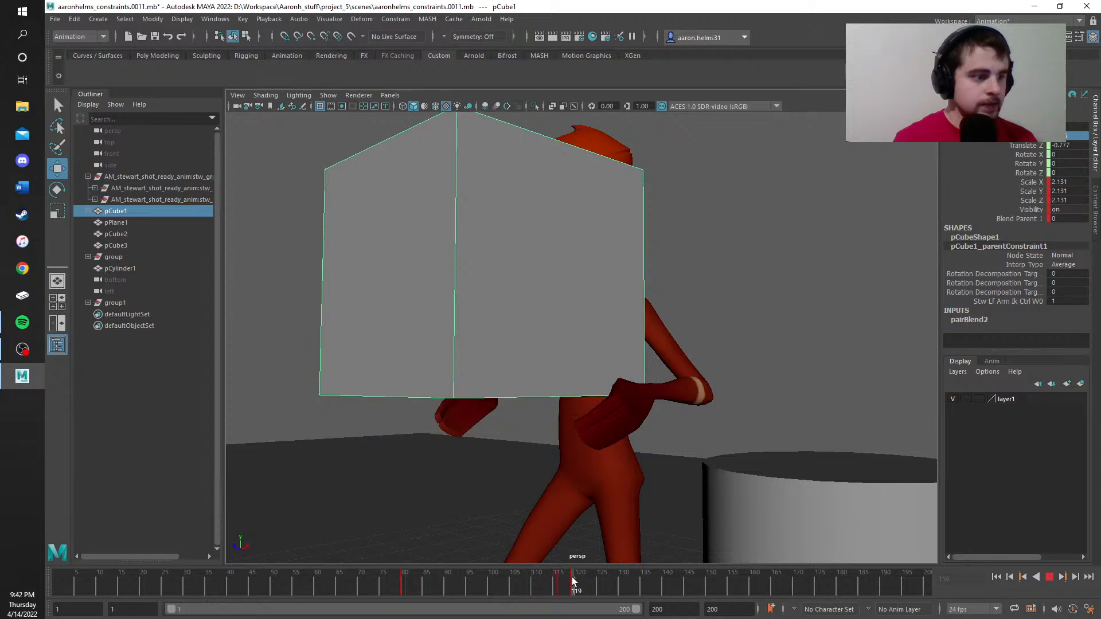
pyautogui.hotkey('alt', 'v')
# Step: Raise the left arm IK control at frame 119 toward the box's bottom edge by entering new Translate Y values
pyautogui.click(656, 392)
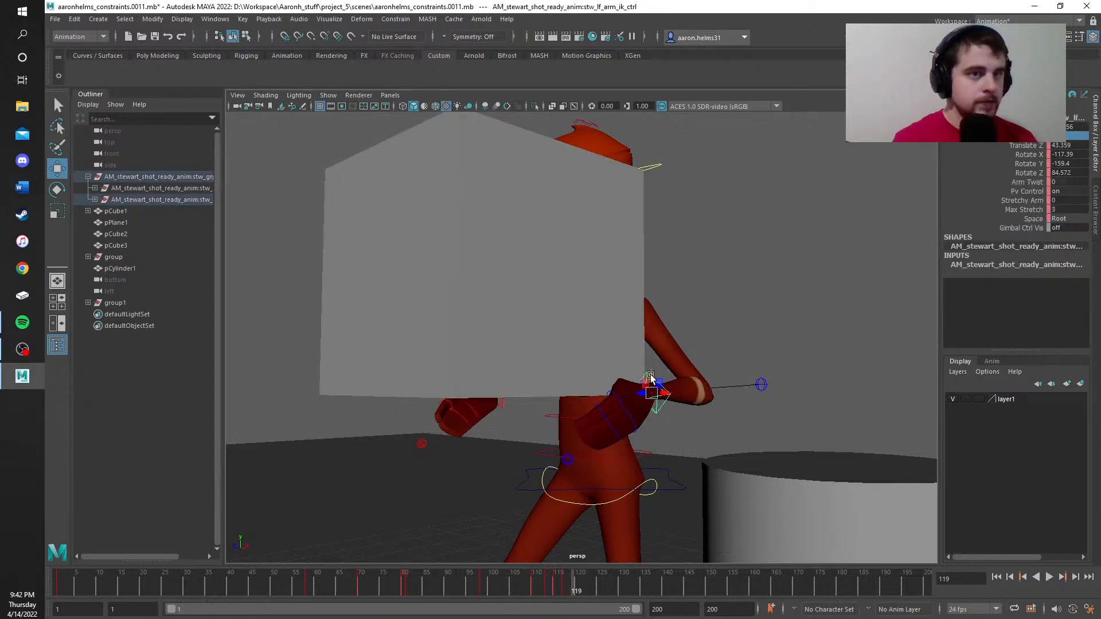
pyautogui.write('0')
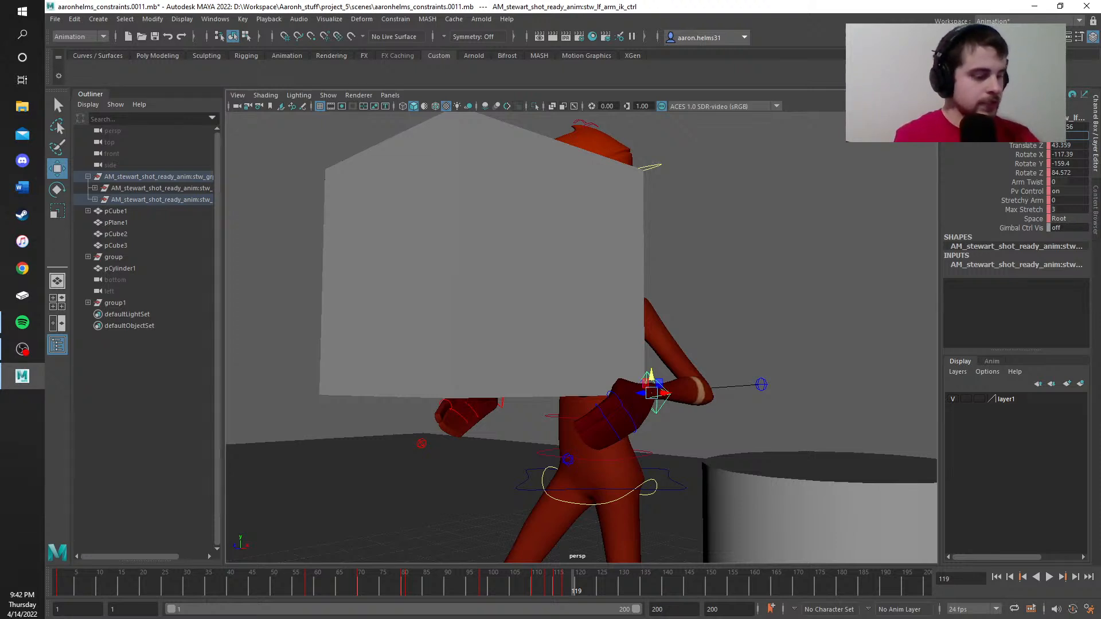
pyautogui.press('Return')
pyautogui.write('1')
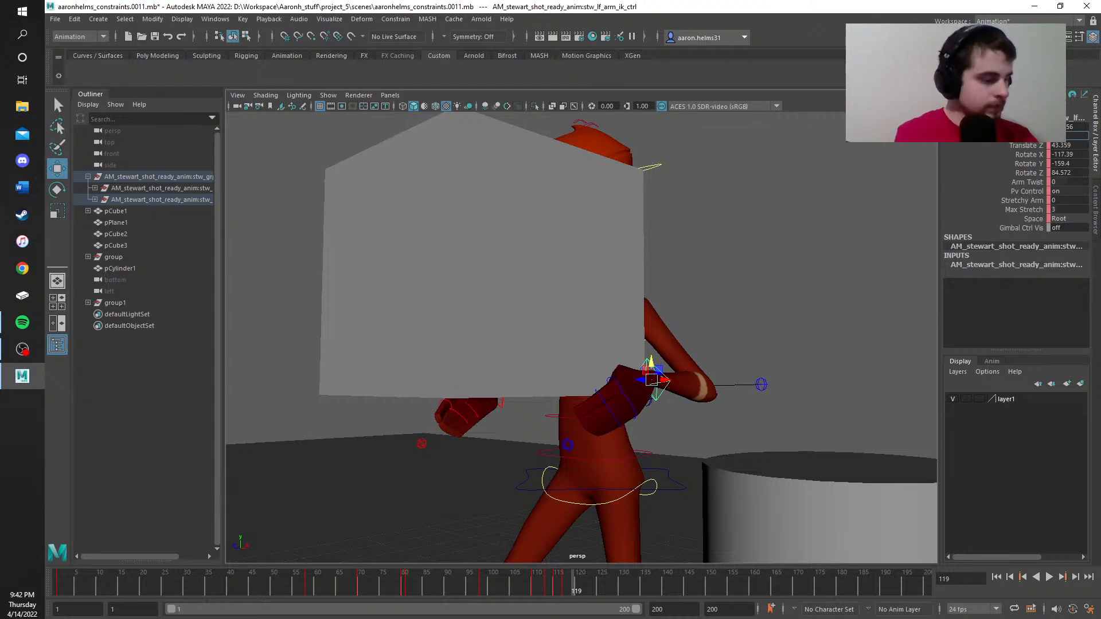
pyautogui.press('Return')
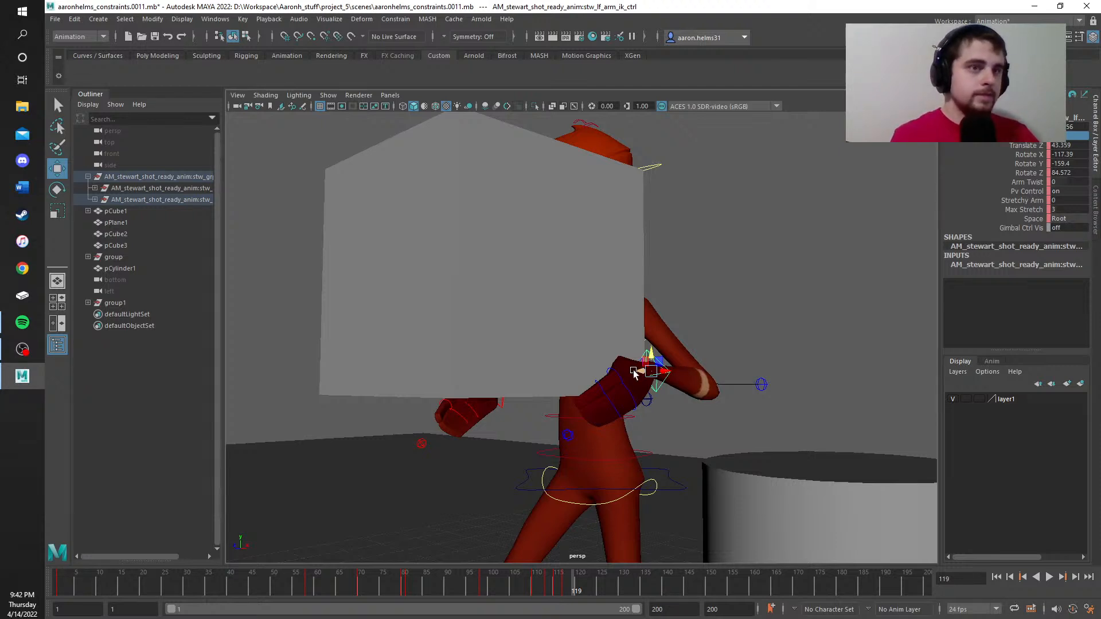
# Step: Raise the right arm IK control at frame 119 by entering a new Translate Y value
pyautogui.keyDown('alt'); pyautogui.moveTo(418, 484); pyautogui.dragTo(654, 519); pyautogui.keyUp('alt')
pyautogui.click(325, 414)
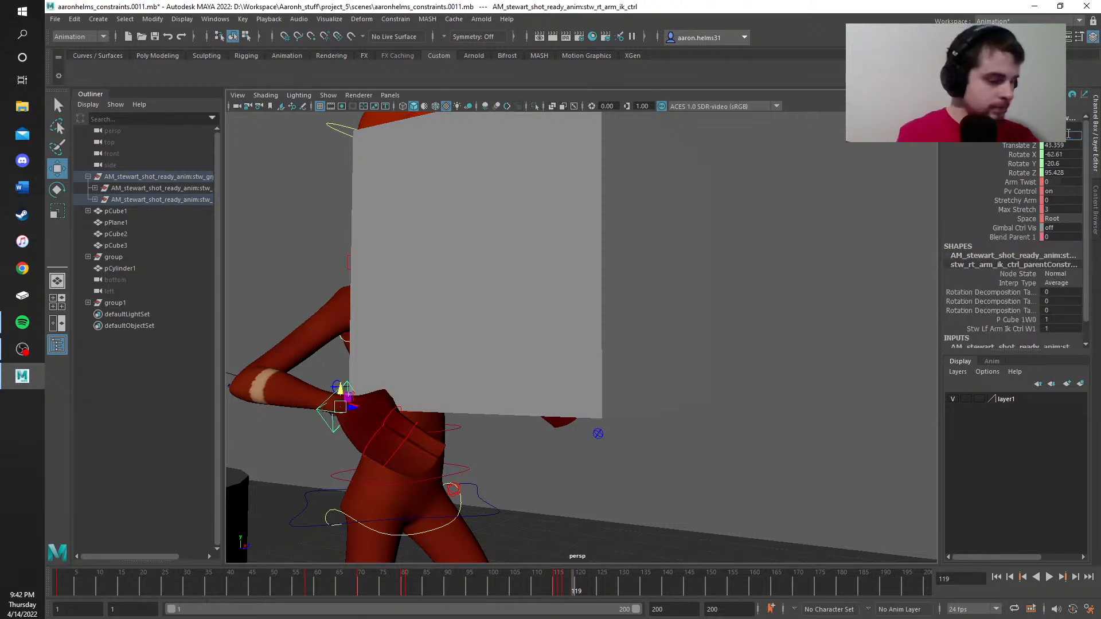
pyautogui.press('Return')
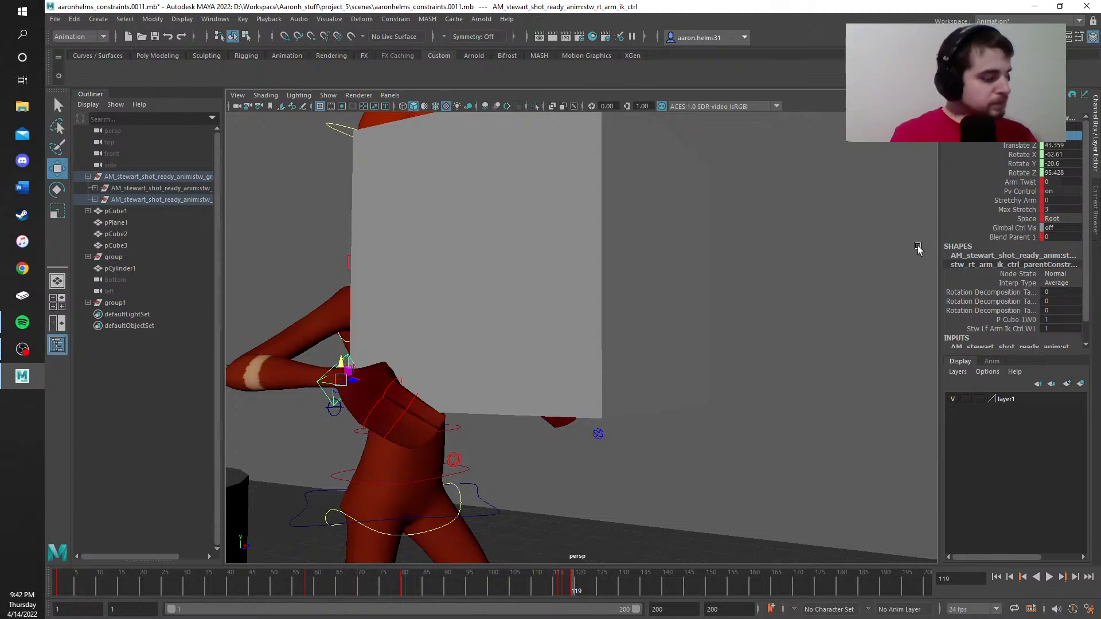
# Step: Examine both hands' contact with the box at frame 119 from the character's left side
pyautogui.keyDown('alt'); pyautogui.moveTo(919, 250); pyautogui.dragTo(728, 258); pyautogui.keyUp('alt')
pyautogui.keyDown('alt'); pyautogui.moveTo(728, 258); pyautogui.dragTo(757, 318, button='right'); pyautogui.keyUp('alt')
pyautogui.keyDown('alt'); pyautogui.moveTo(757, 319); pyautogui.dragTo(649, 339, button='middle'); pyautogui.keyUp('alt')
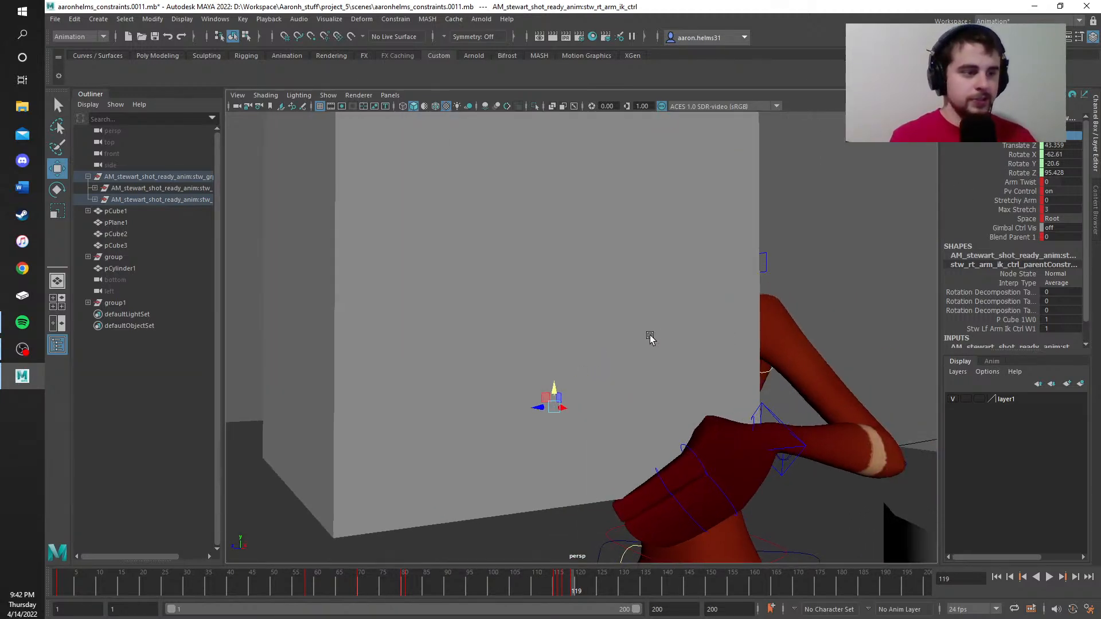
pyautogui.keyDown('alt'); pyautogui.moveTo(649, 339); pyautogui.dragTo(632, 344); pyautogui.keyUp('alt')
pyautogui.scroll(-5, 632, 343)
pyautogui.keyDown('alt'); pyautogui.moveTo(641, 338); pyautogui.dragTo(511, 354, button='middle'); pyautogui.keyUp('alt')
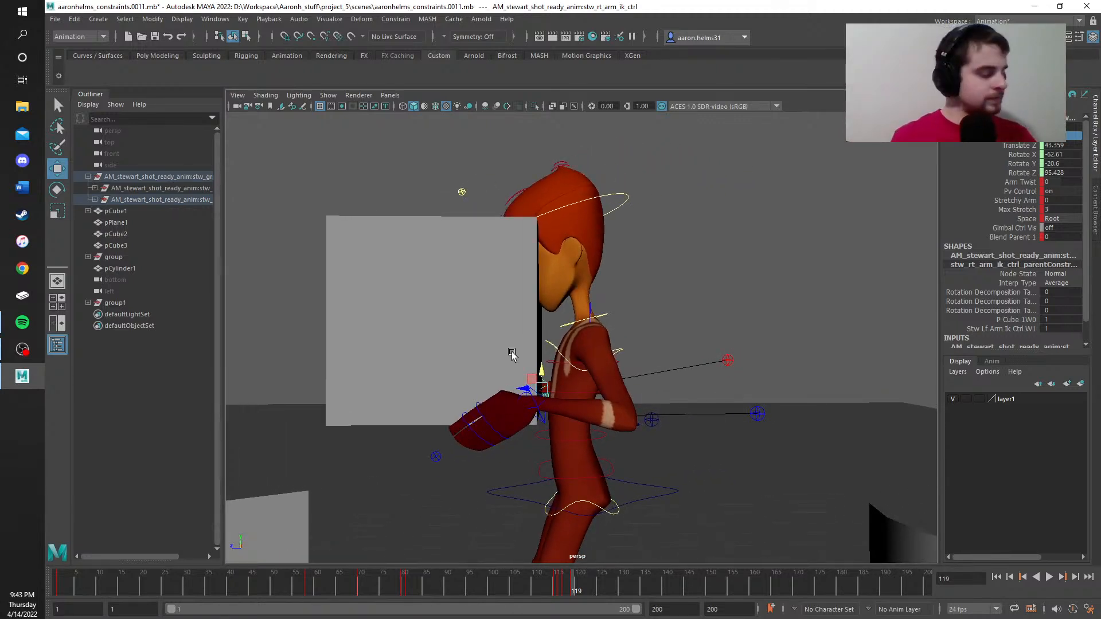
pyautogui.keyDown('alt'); pyautogui.moveTo(479, 322); pyautogui.dragTo(562, 339, button='middle'); pyautogui.keyUp('alt')
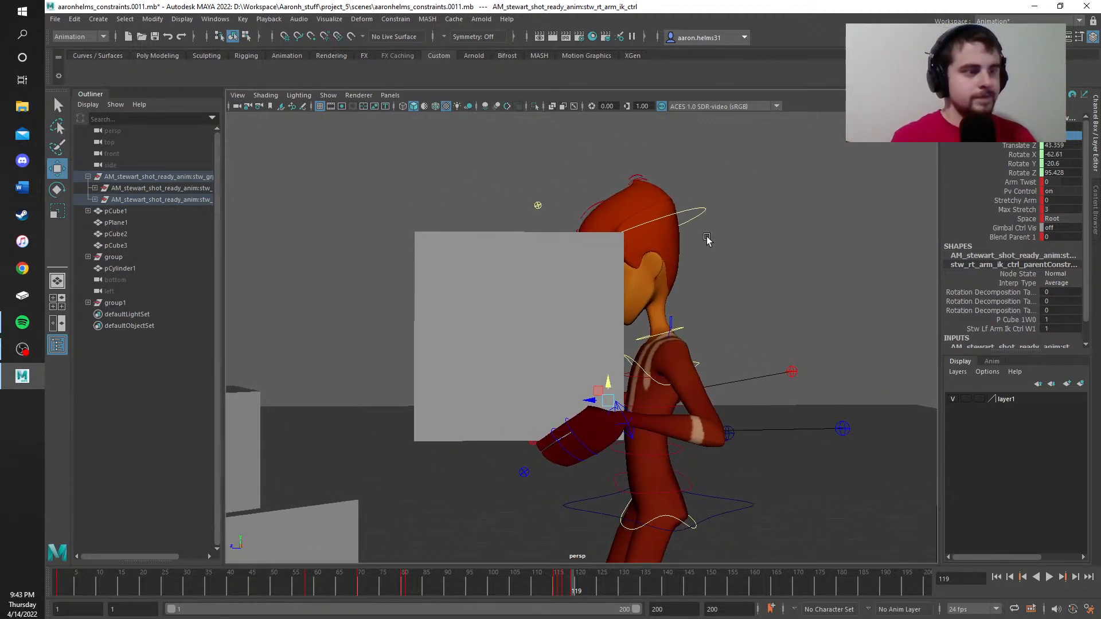
pyautogui.keyDown('alt'); pyautogui.moveTo(707, 239); pyautogui.dragTo(644, 223, button='middle'); pyautogui.keyUp('alt')
pyautogui.scroll(3, 527, 334)
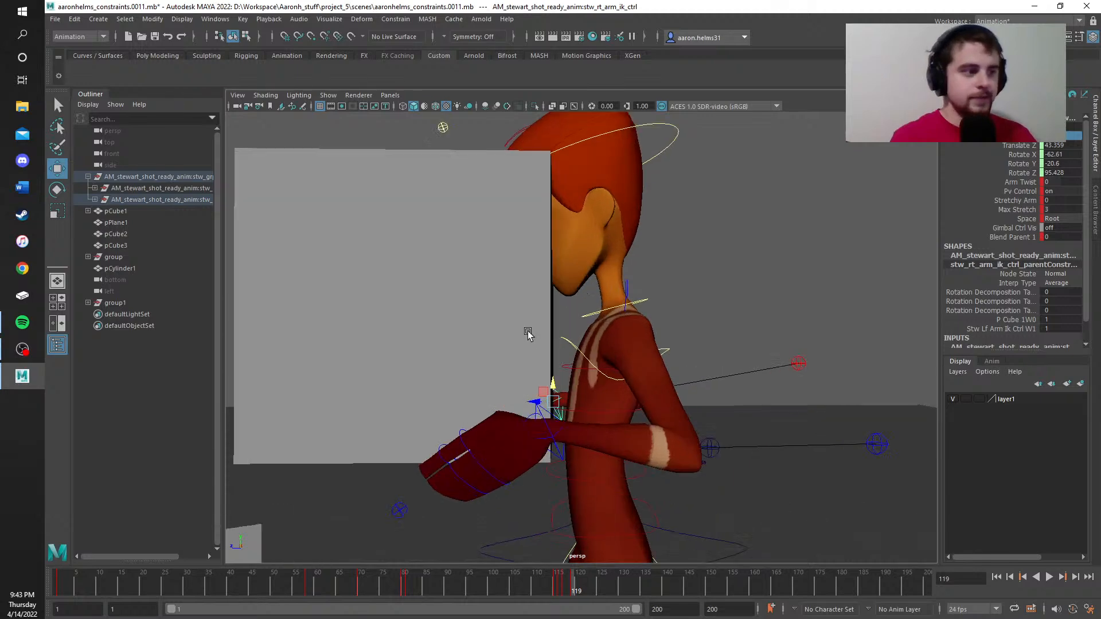
pyautogui.scroll(3, 499, 374)
pyautogui.keyDown('alt'); pyautogui.moveTo(459, 389); pyautogui.dragTo(644, 263, button='middle'); pyautogui.keyUp('alt')
pyautogui.scroll(-3, 591, 271)
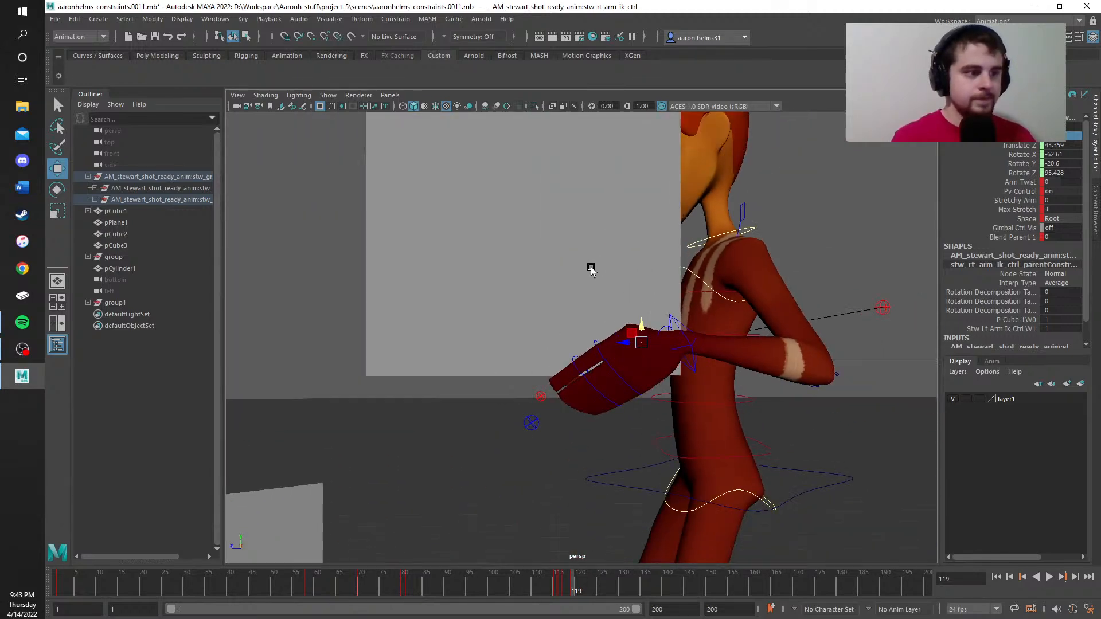
pyautogui.moveTo(516, 285)
pyautogui.keyDown('alt'); pyautogui.mouseDown()
pyautogui.moveTo(536, 290)
pyautogui.moveTo(503, 295)
pyautogui.moveTo(516, 295)
pyautogui.mouseUp(); pyautogui.keyUp('alt')
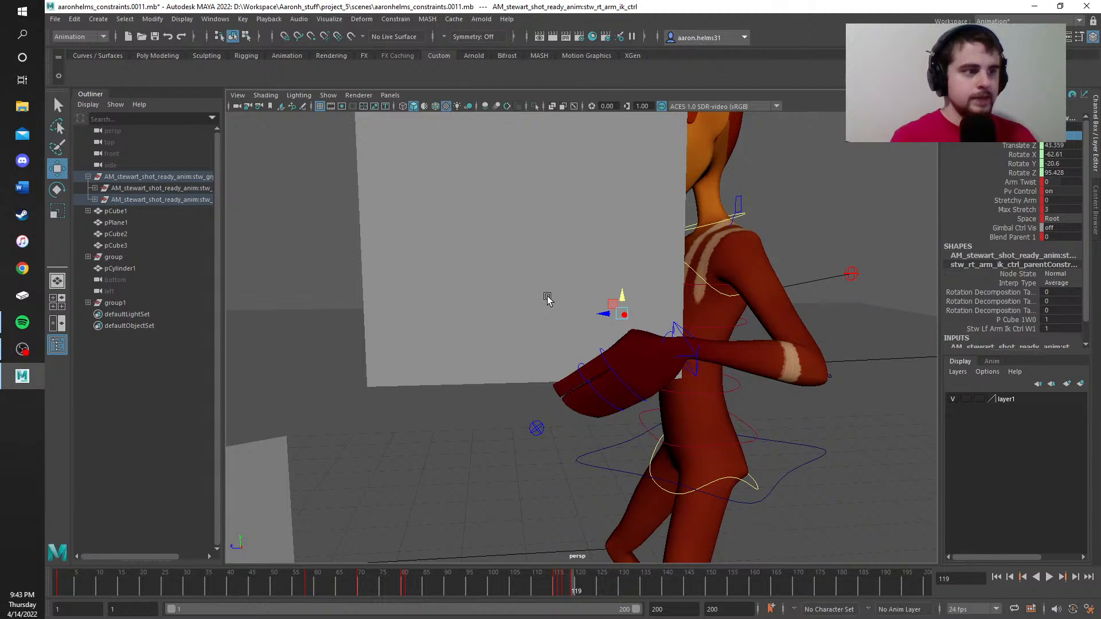
# Step: Lower the box slightly at frame 120 so its bottom edge settles toward the hands
pyautogui.click(577, 593)
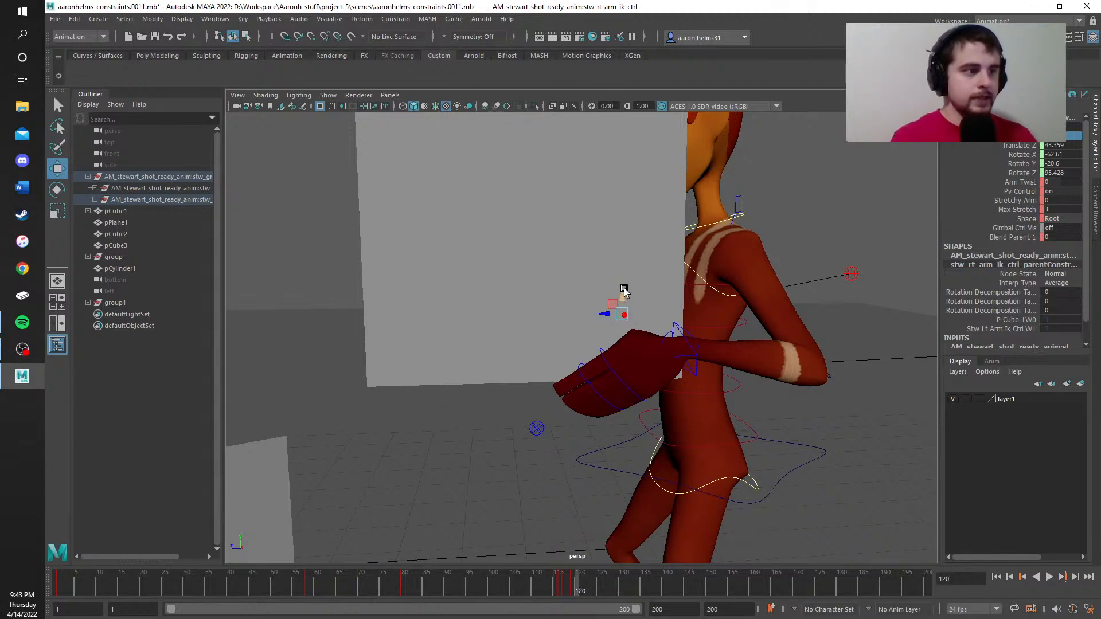
pyautogui.moveTo(624, 291); pyautogui.dragTo(620, 303)
pyautogui.click(528, 207)
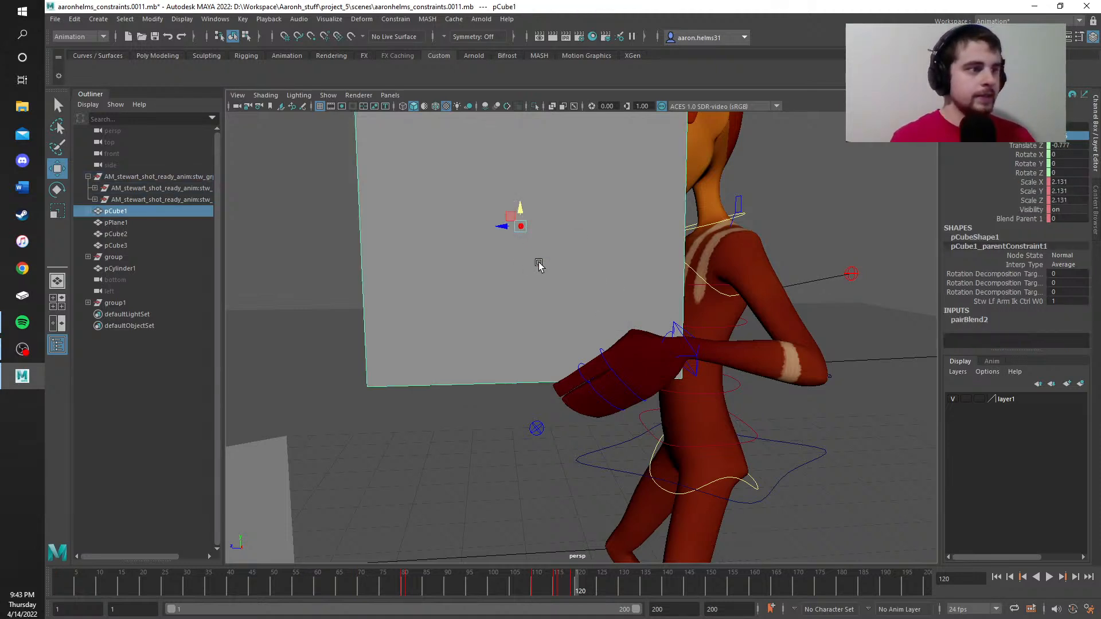
pyautogui.moveTo(519, 209); pyautogui.dragTo(519, 220)
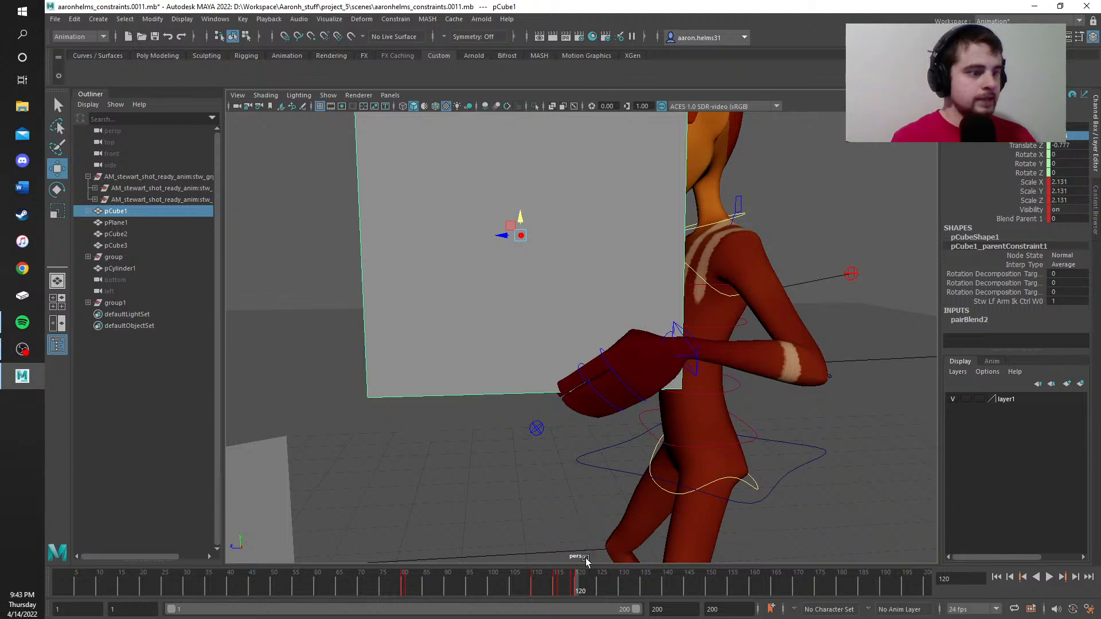
pyautogui.moveTo(579, 585)
pyautogui.mouseDown()
pyautogui.moveTo(552, 585)
pyautogui.moveTo(642, 585)
pyautogui.moveTo(511, 583)
pyautogui.moveTo(594, 579)
pyautogui.moveTo(579, 577)
pyautogui.mouseUp()
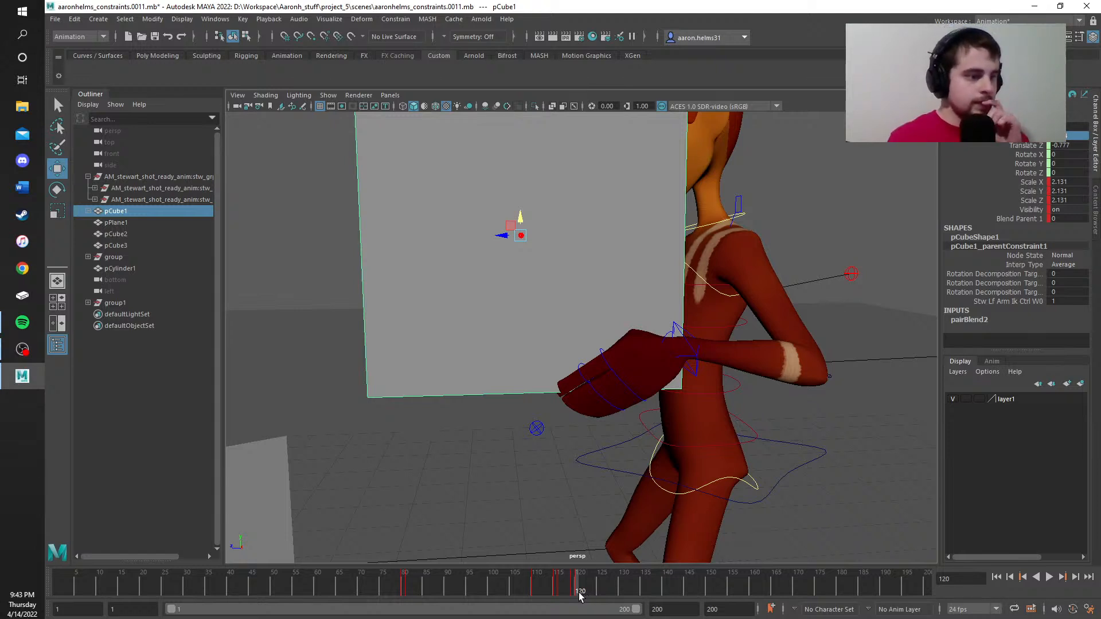
pyautogui.moveTo(580, 596)
pyautogui.mouseDown()
pyautogui.moveTo(591, 593)
pyautogui.moveTo(576, 593)
pyautogui.mouseUp()
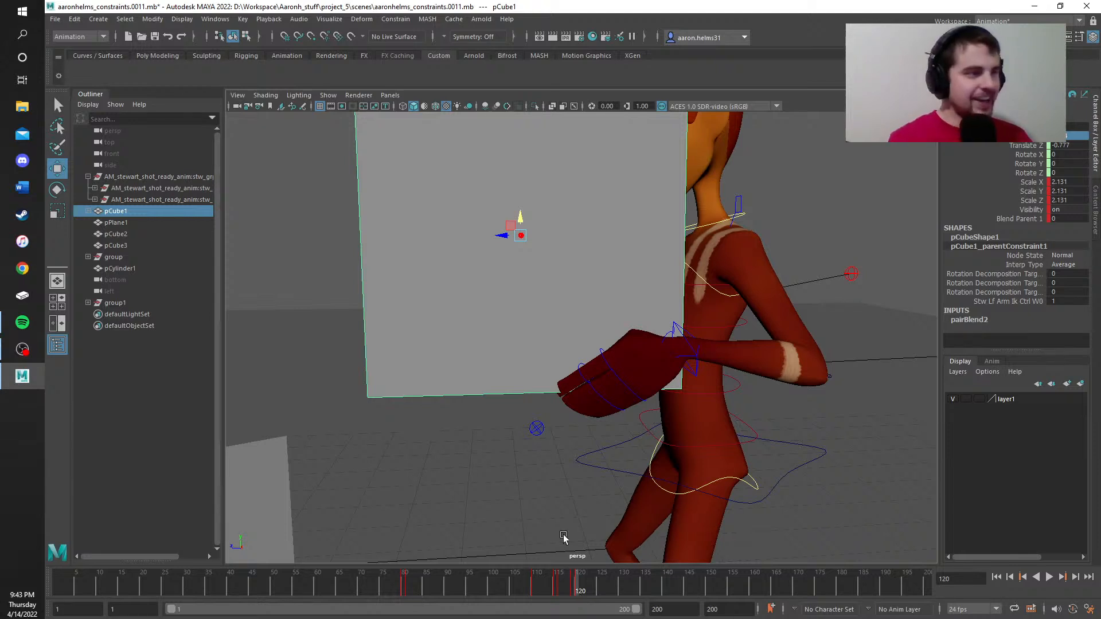
# Step: Select the left arm IK control and compare the left hand with the box's lower edge at frames 120 and 119
pyautogui.keyDown('alt'); pyautogui.moveTo(521, 467); pyautogui.dragTo(493, 445); pyautogui.keyUp('alt')
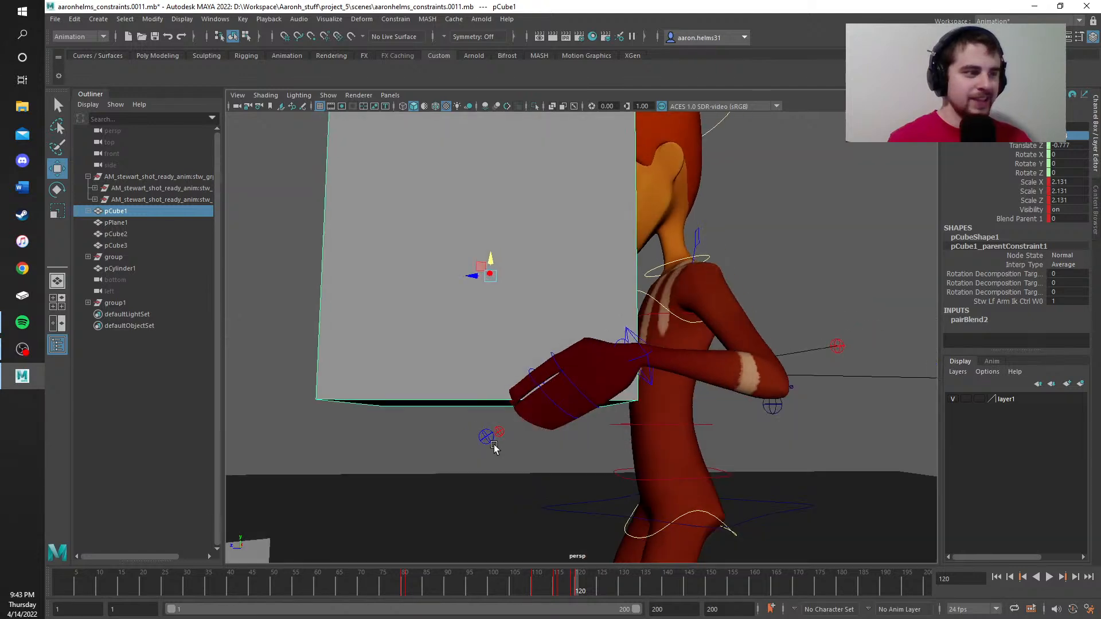
pyautogui.keyDown('alt'); pyautogui.moveTo(525, 377); pyautogui.dragTo(425, 484); pyautogui.keyUp('alt')
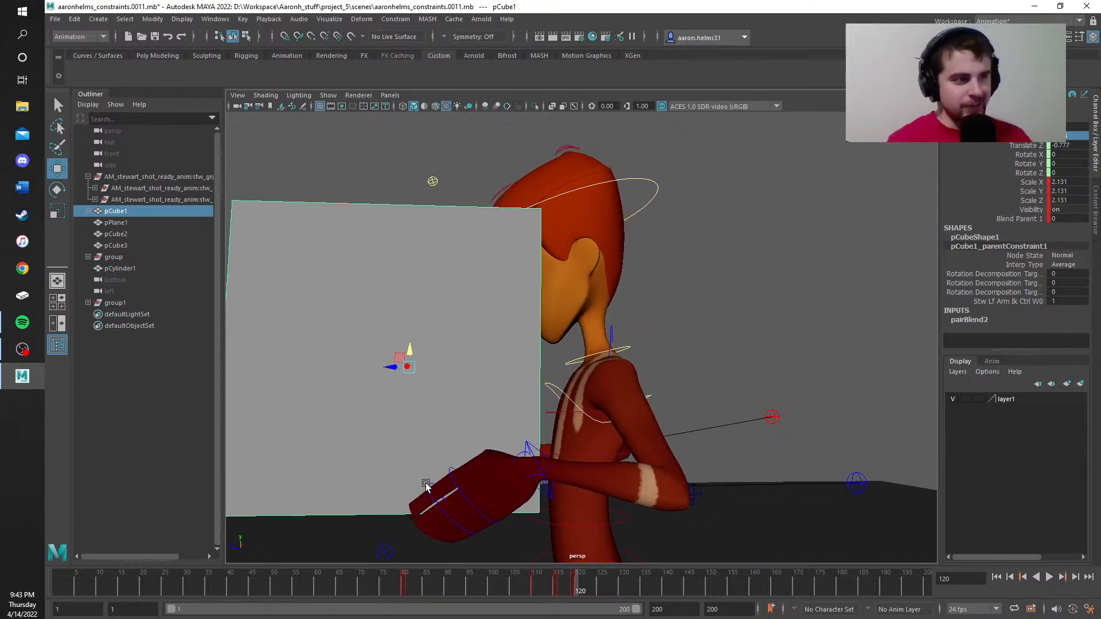
pyautogui.keyDown('alt'); pyautogui.moveTo(480, 414); pyautogui.dragTo(608, 372, button='middle'); pyautogui.keyUp('alt')
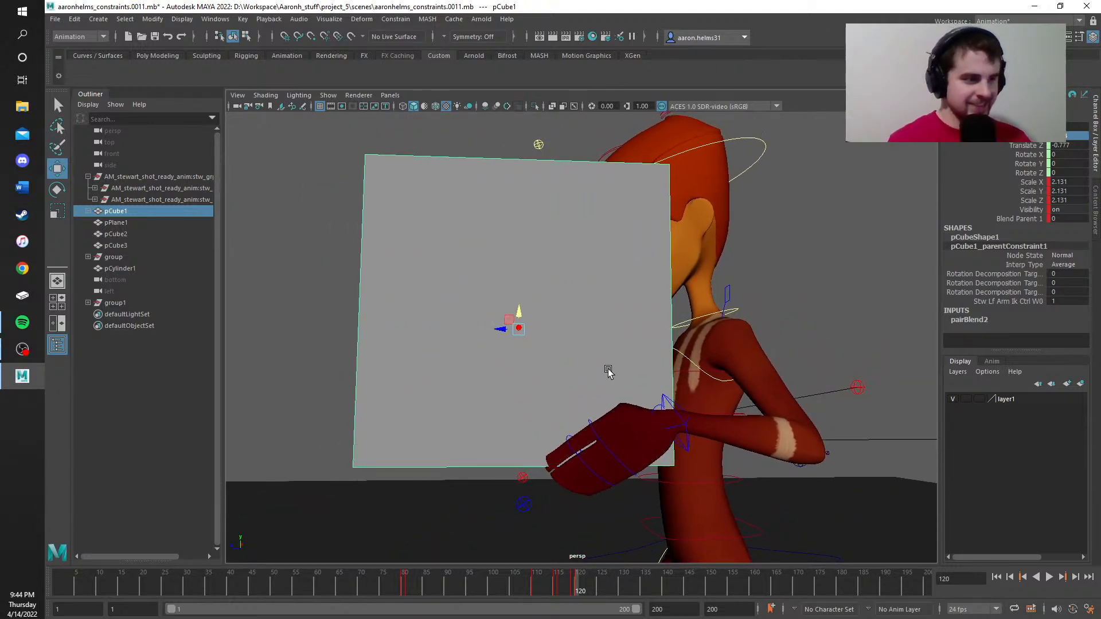
pyautogui.scroll(1, 609, 372)
pyautogui.scroll(-1, 609, 372)
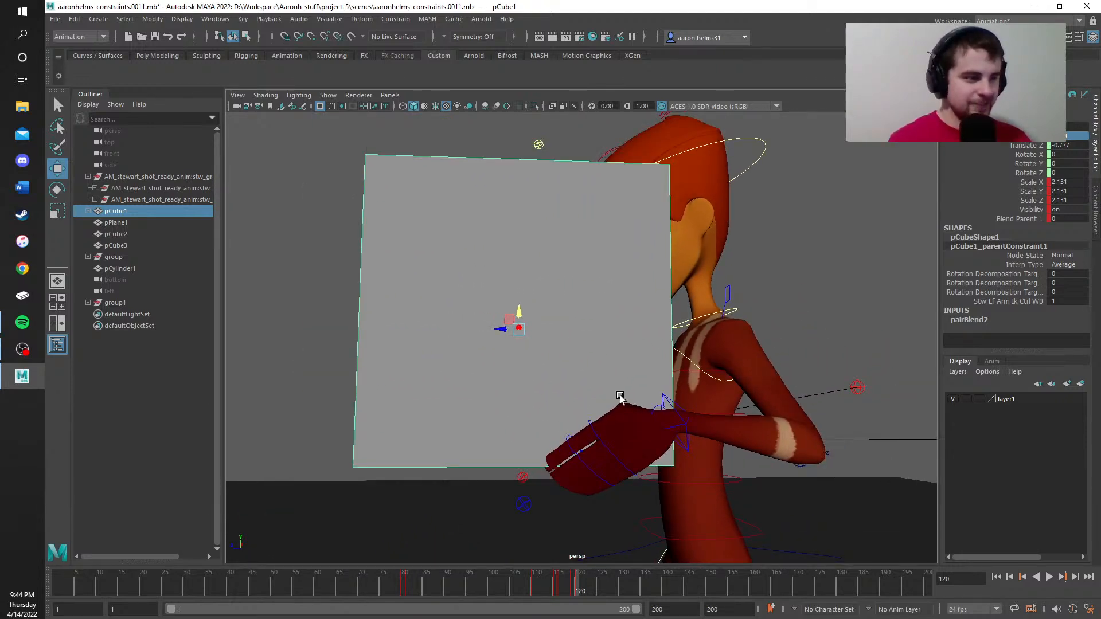
pyautogui.click(682, 430)
pyautogui.click(684, 425)
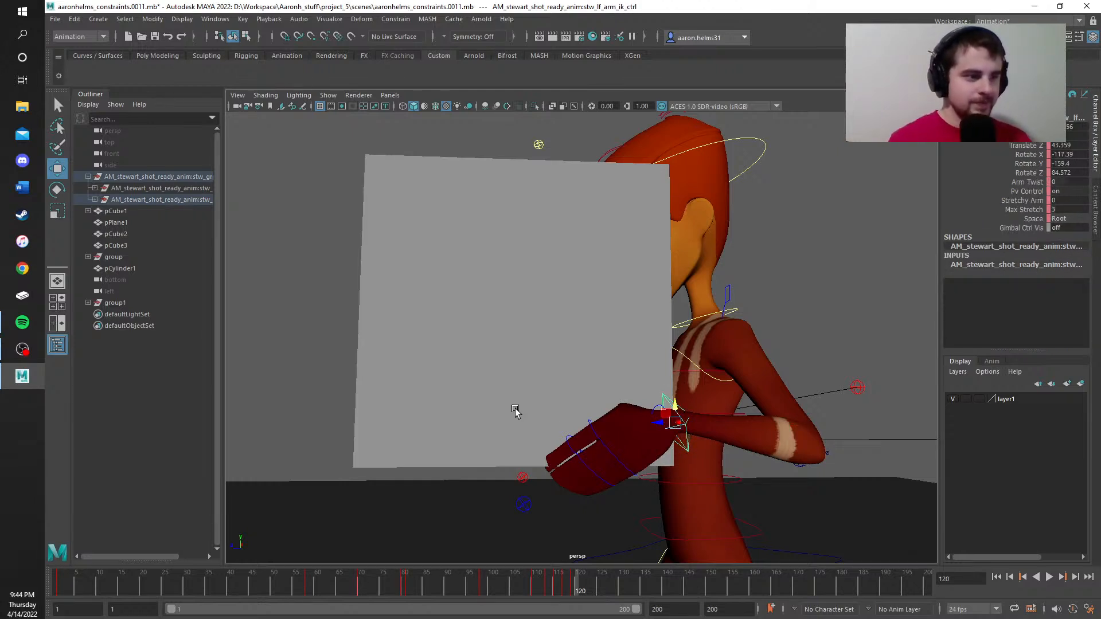
pyautogui.scroll(2, 514, 410)
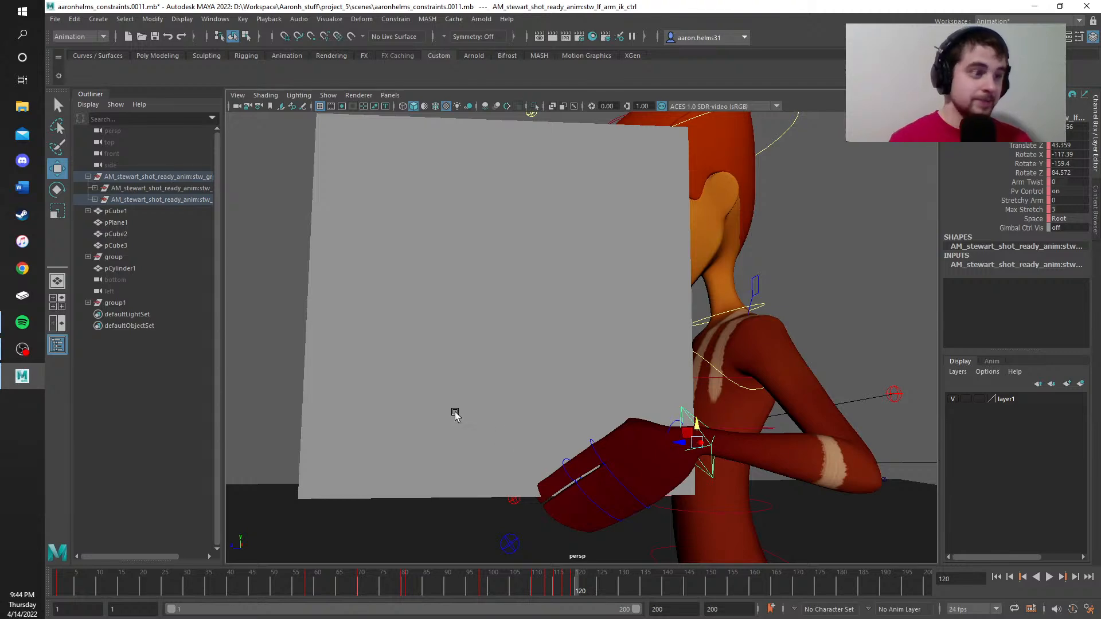
pyautogui.keyDown('alt'); pyautogui.moveTo(455, 413); pyautogui.dragTo(468, 470, button='middle'); pyautogui.keyUp('alt')
pyautogui.moveTo(468, 469)
pyautogui.keyDown('alt'); pyautogui.mouseDown()
pyautogui.moveTo(543, 491)
pyautogui.moveTo(450, 470)
pyautogui.moveTo(471, 485)
pyautogui.mouseUp(); pyautogui.keyUp('alt')
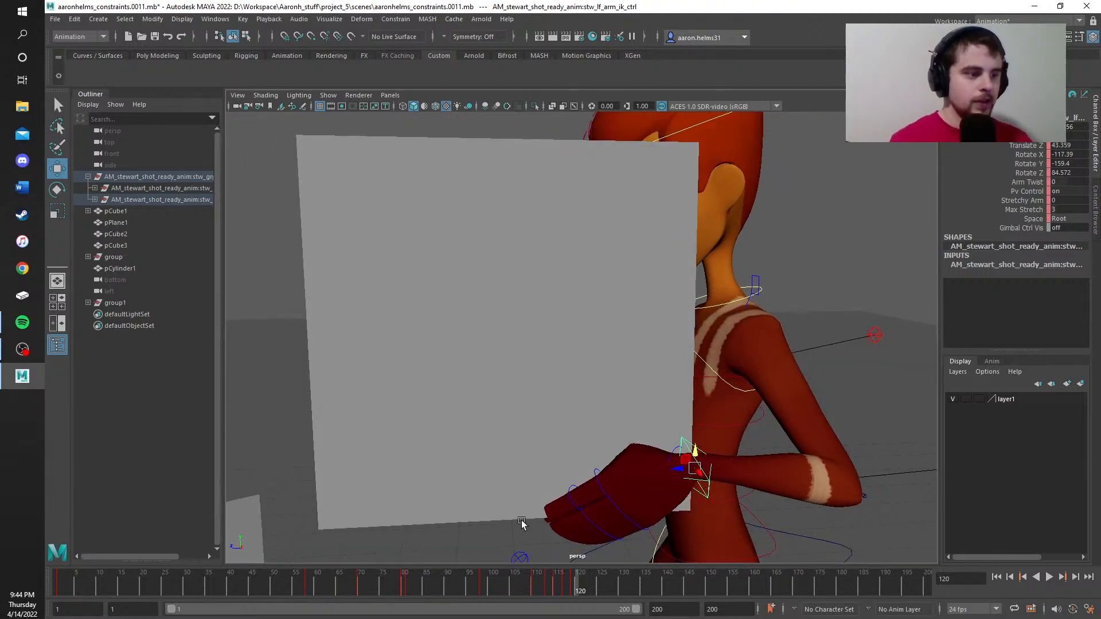
pyautogui.click(571, 574)
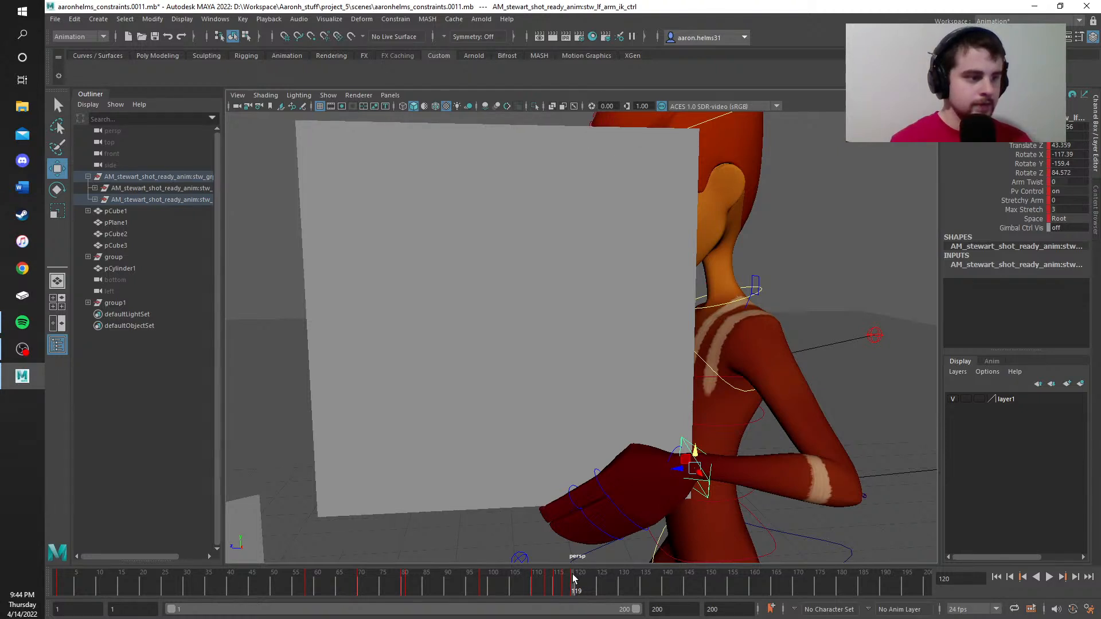
# Step: Key the box's Blend Parent 1 at 1 on frame 121 so it follows the left hand constraint
pyautogui.hotkey('alt', 'v')
pyautogui.doubleClick(573, 573)
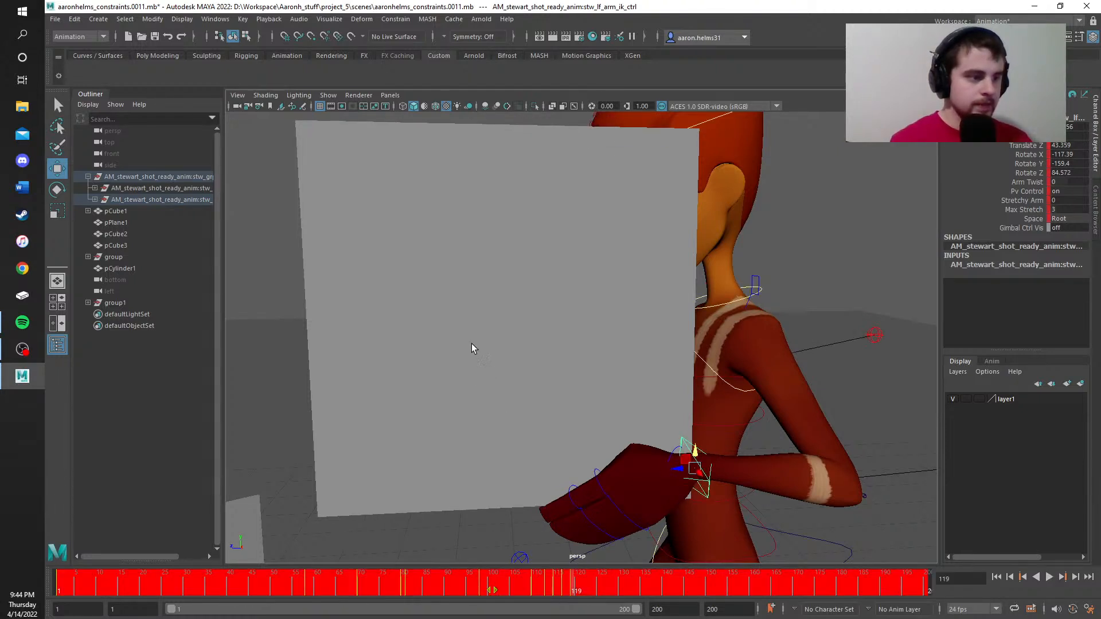
pyautogui.click(496, 435)
pyautogui.click(576, 580)
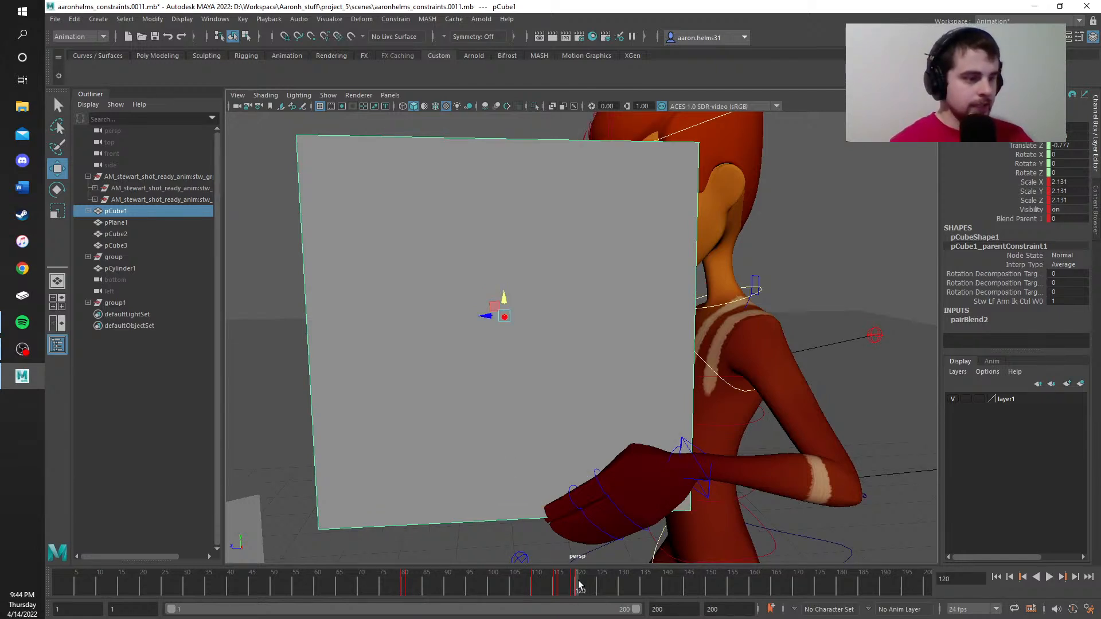
pyautogui.moveTo(578, 585); pyautogui.dragTo(584, 585)
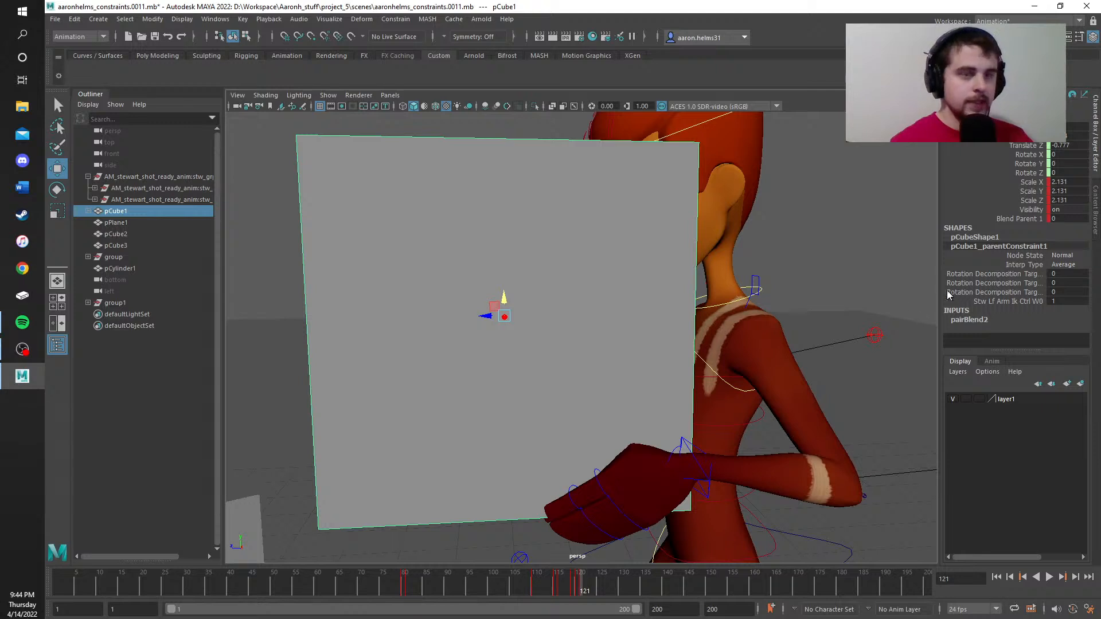
pyautogui.click(1057, 220)
pyautogui.write('1')
pyautogui.press('Return')
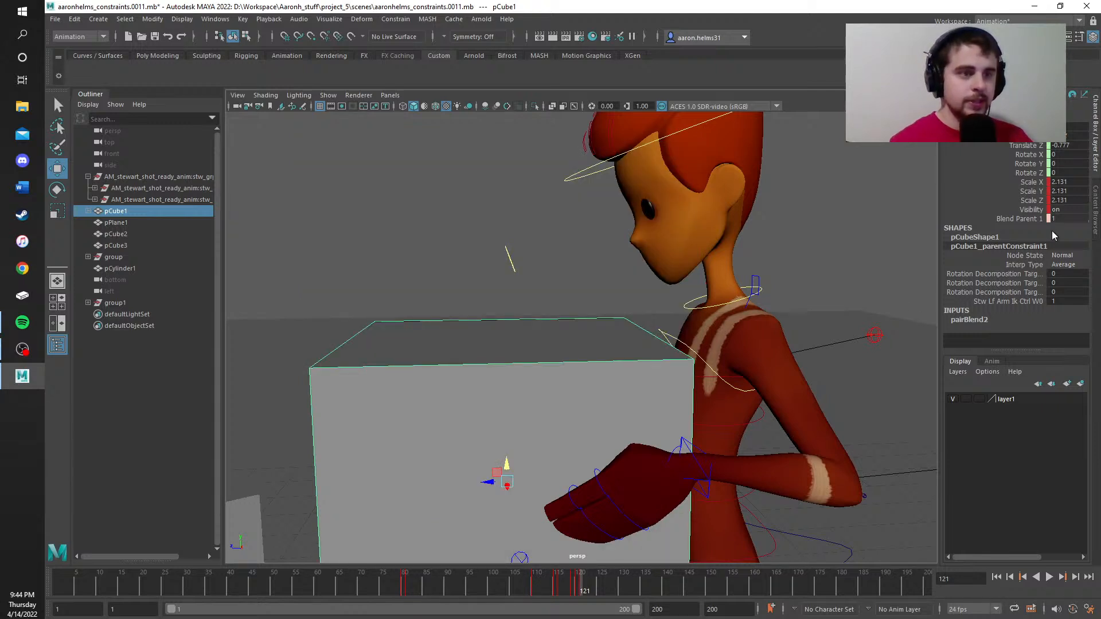
pyautogui.press('s')
# Step: Compare the box's position against the hands at frames 121 and 120, and clear the selection
pyautogui.scroll(-2, 577, 467)
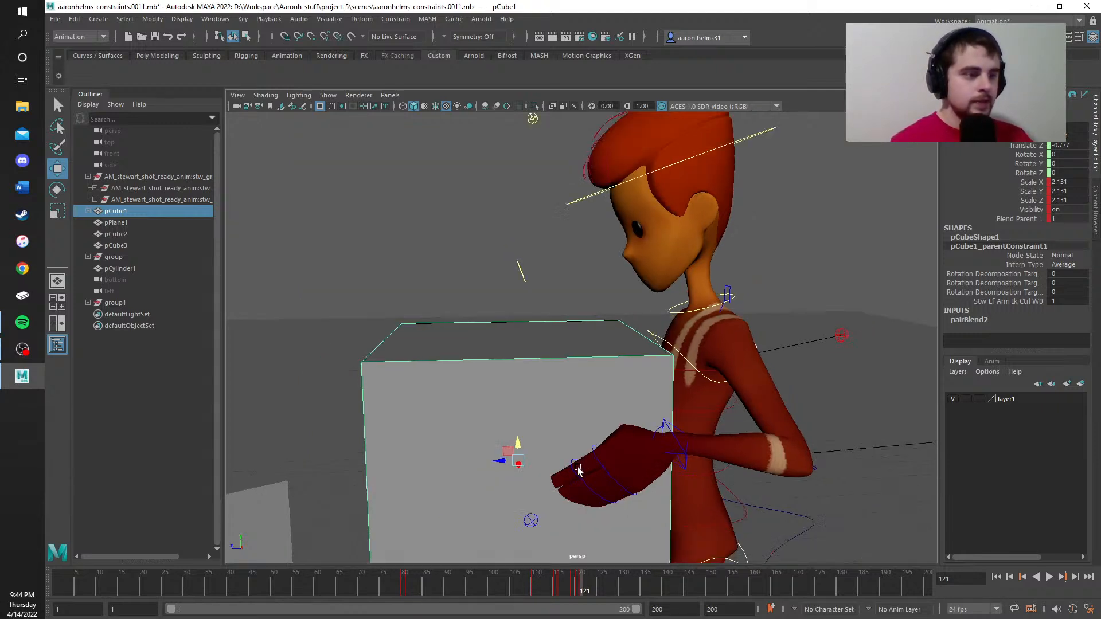
pyautogui.scroll(2, 578, 469)
pyautogui.scroll(-2, 576, 469)
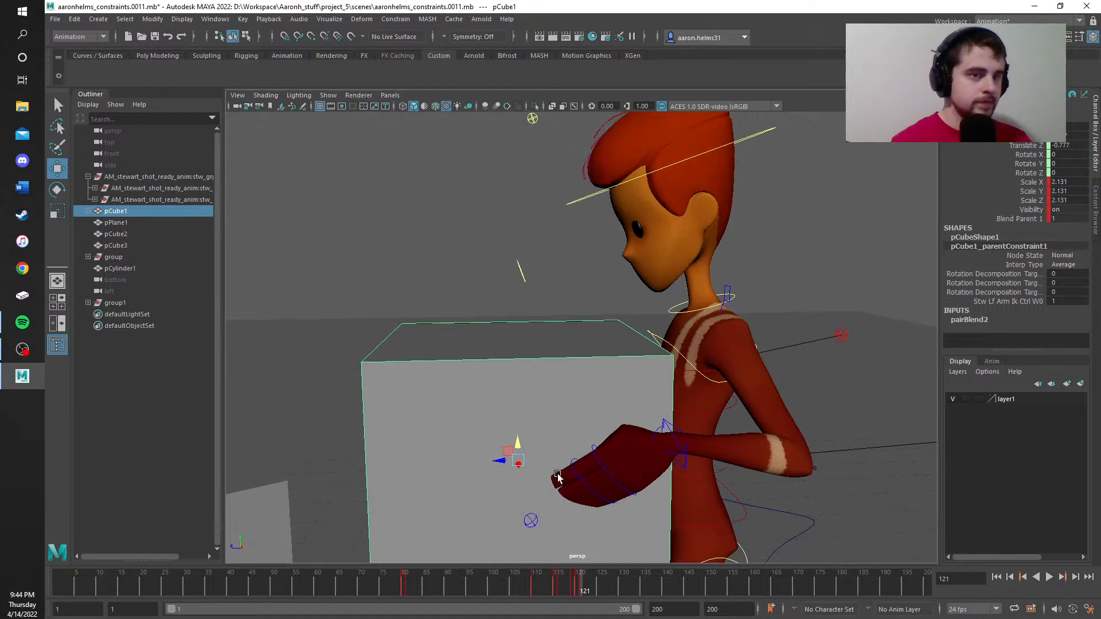
pyautogui.press('space')
pyautogui.moveTo(549, 440); pyautogui.dragTo(536, 412)
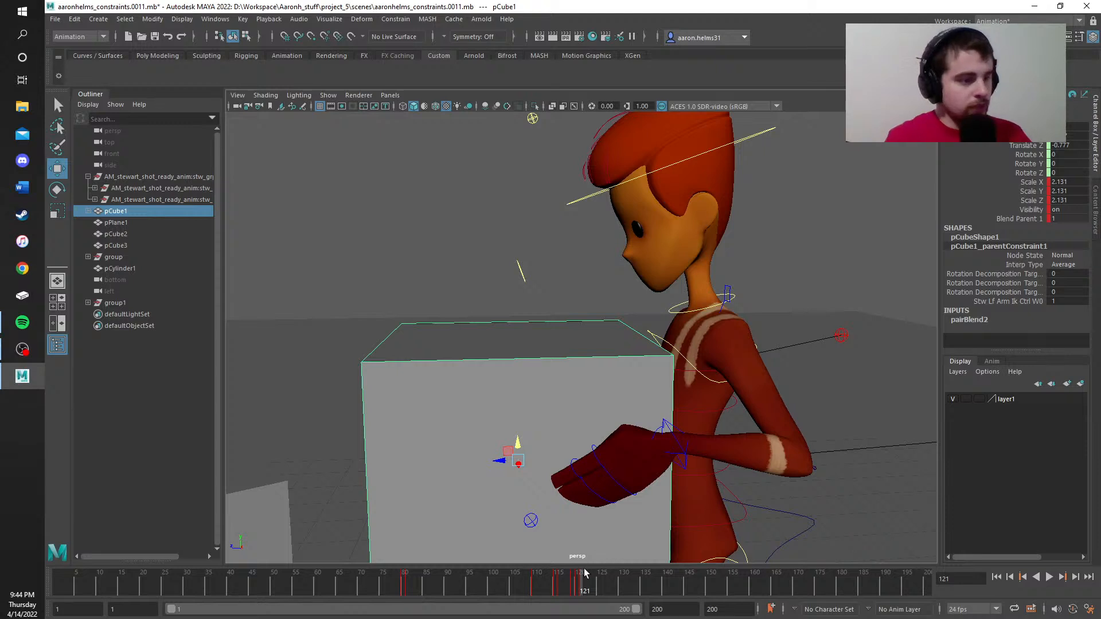
pyautogui.hotkey('alt', 'v')
pyautogui.hotkey('alt', 'v')
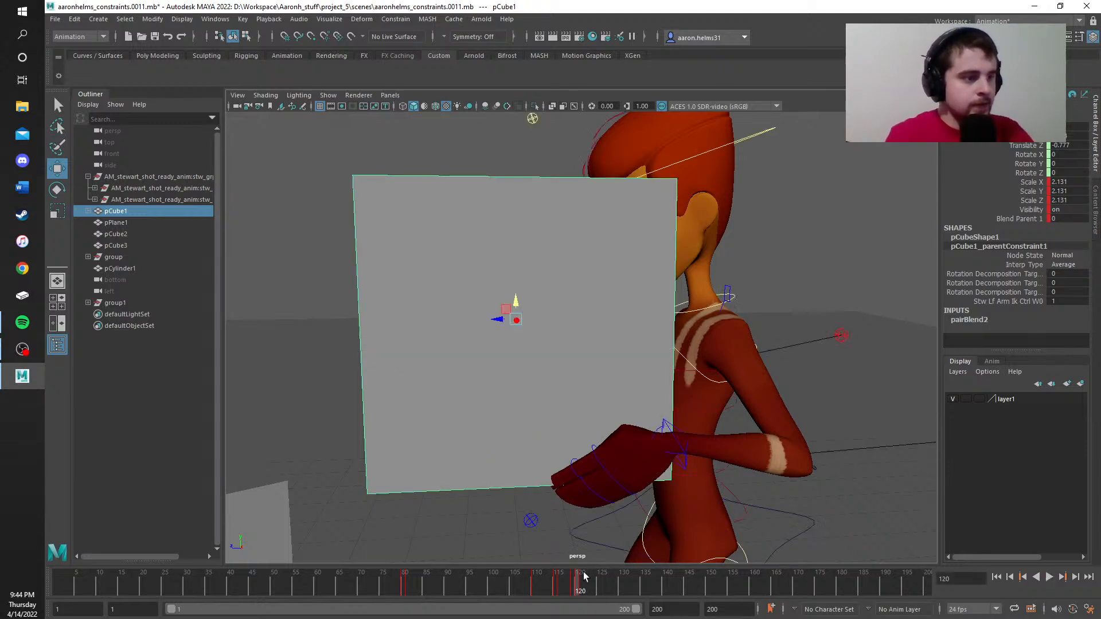
pyautogui.scroll(2, 549, 415)
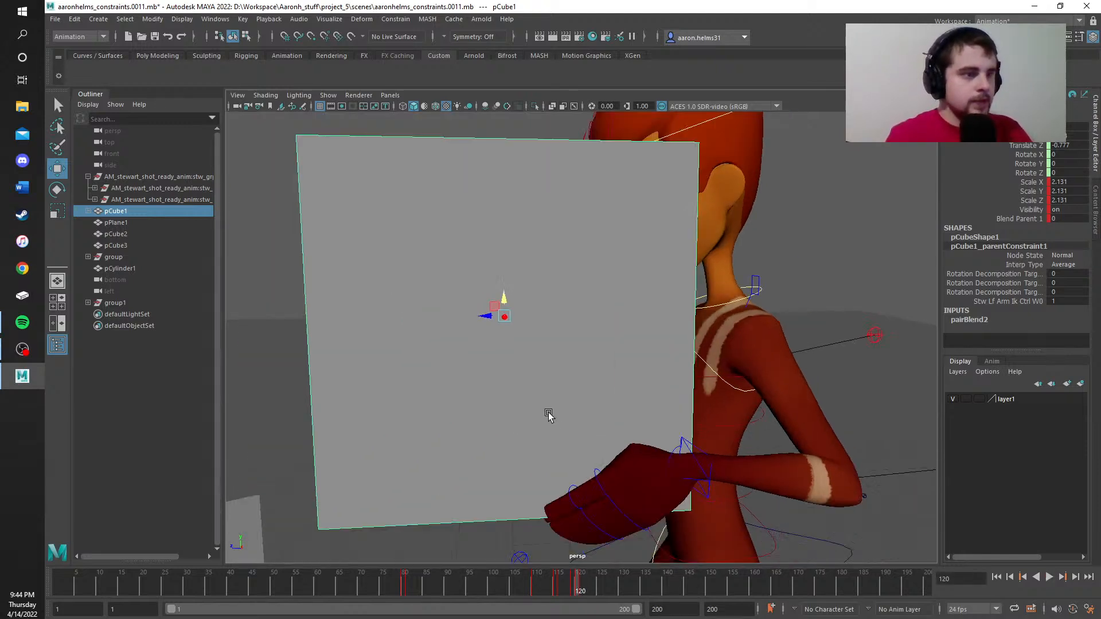
pyautogui.scroll(-3, 548, 415)
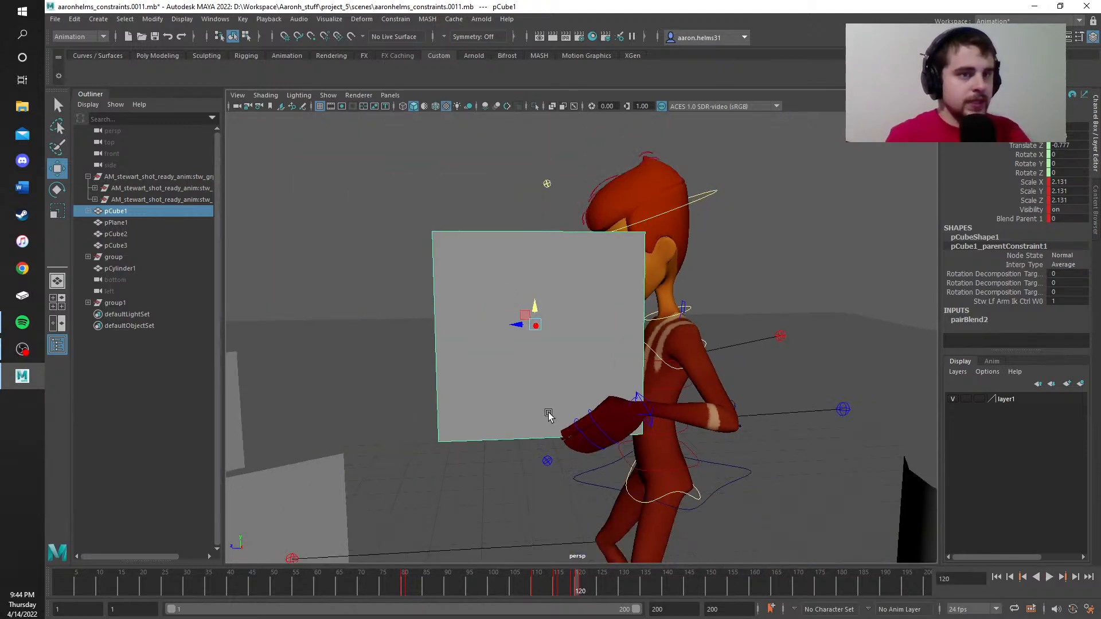
pyautogui.scroll(1, 549, 416)
pyautogui.click(783, 245)
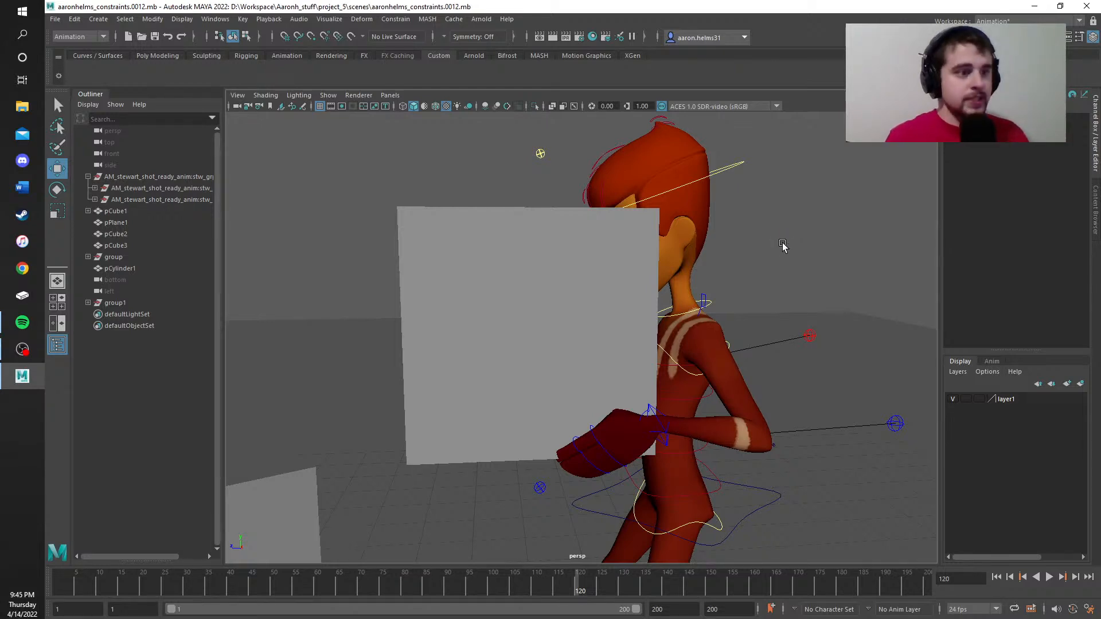
# Step: Select the left arm IK control at frame 120
pyautogui.scroll(5, 645, 414)
pyautogui.click(725, 503)
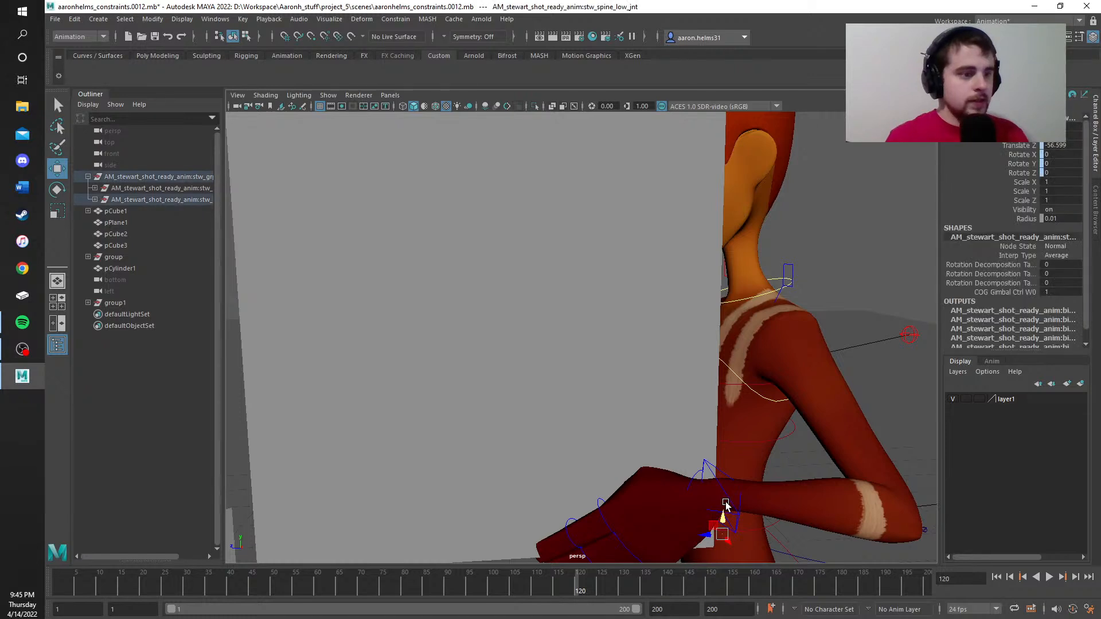
pyautogui.click(739, 521)
pyautogui.click(735, 516)
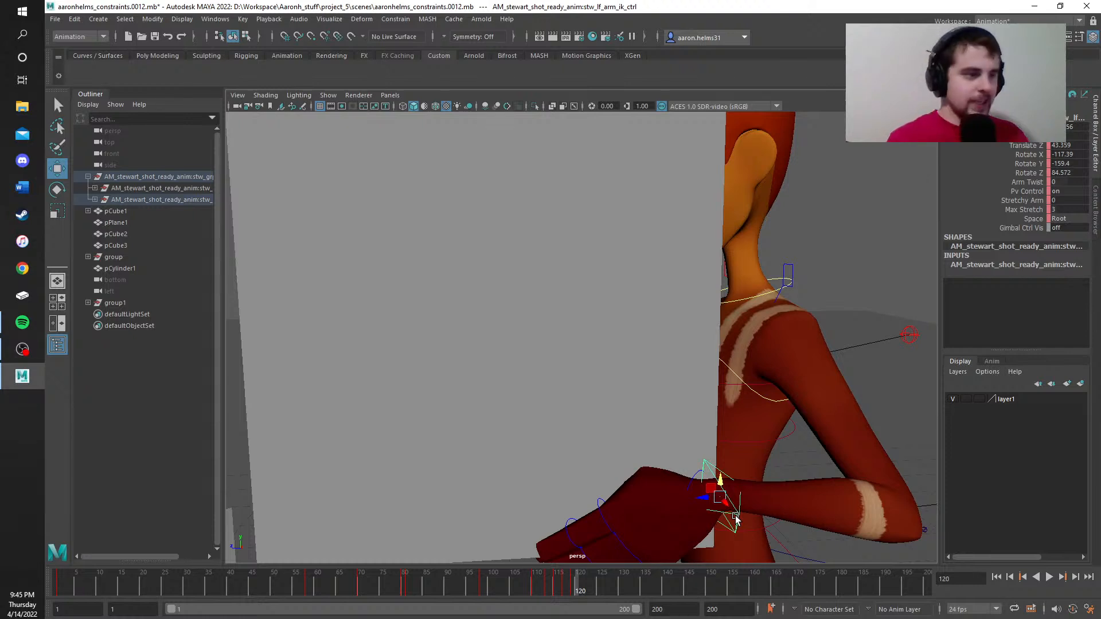
pyautogui.press('f')
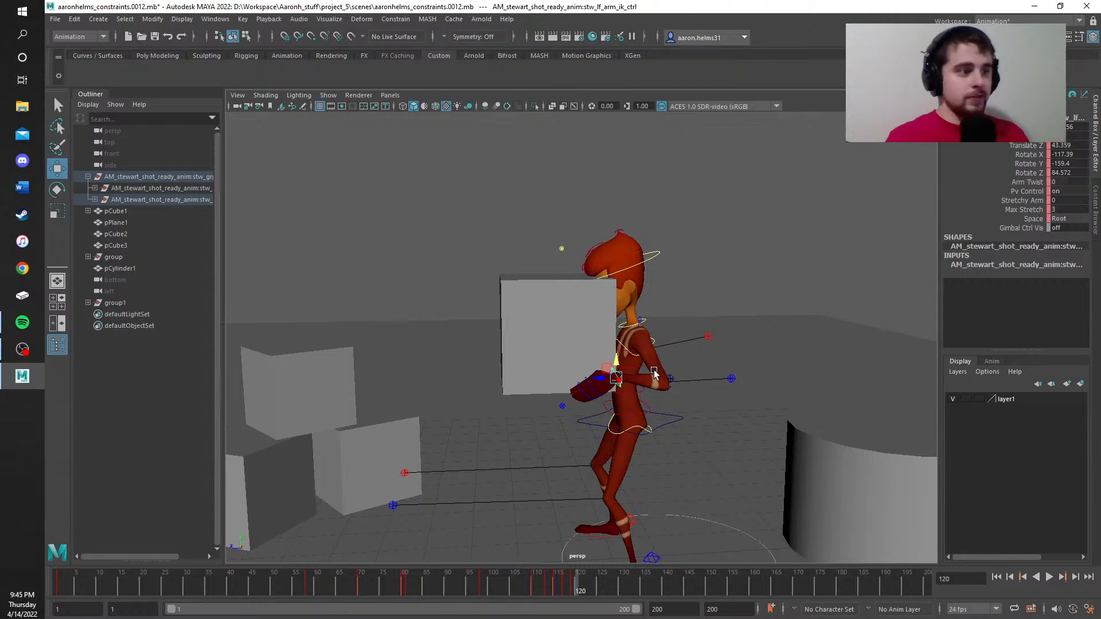
# Step: Examine the left hand's contact with the box's lower edge at frame 120 from the character's left side
pyautogui.keyDown('alt'); pyautogui.moveTo(701, 367); pyautogui.dragTo(641, 339, button='middle'); pyautogui.keyUp('alt')
pyautogui.moveTo(641, 339)
pyautogui.keyDown('alt'); pyautogui.mouseDown()
pyautogui.moveTo(631, 341)
pyautogui.moveTo(640, 354)
pyautogui.moveTo(636, 331)
pyautogui.moveTo(647, 325)
pyautogui.mouseUp(); pyautogui.keyUp('alt')
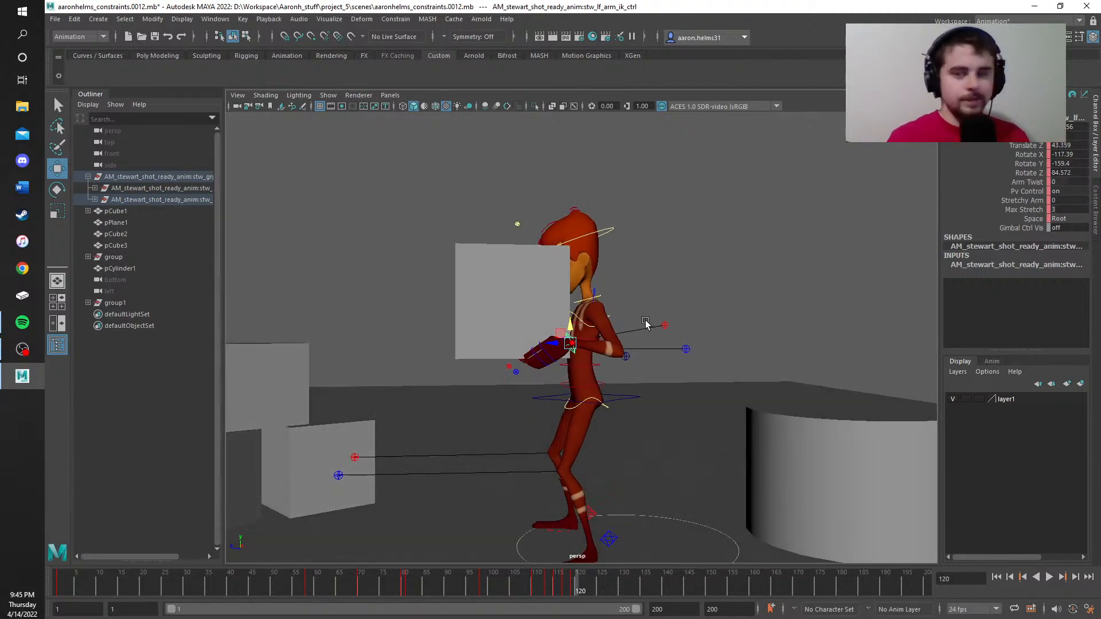
pyautogui.scroll(5, 646, 324)
pyautogui.keyDown('alt'); pyautogui.moveTo(646, 325); pyautogui.dragTo(632, 372, button='middle'); pyautogui.keyUp('alt')
pyautogui.scroll(2, 629, 373)
pyautogui.keyDown('alt'); pyautogui.moveTo(475, 427); pyautogui.dragTo(546, 419, button='middle'); pyautogui.keyUp('alt')
pyautogui.keyDown('alt'); pyautogui.moveTo(546, 418); pyautogui.dragTo(518, 422); pyautogui.keyUp('alt')
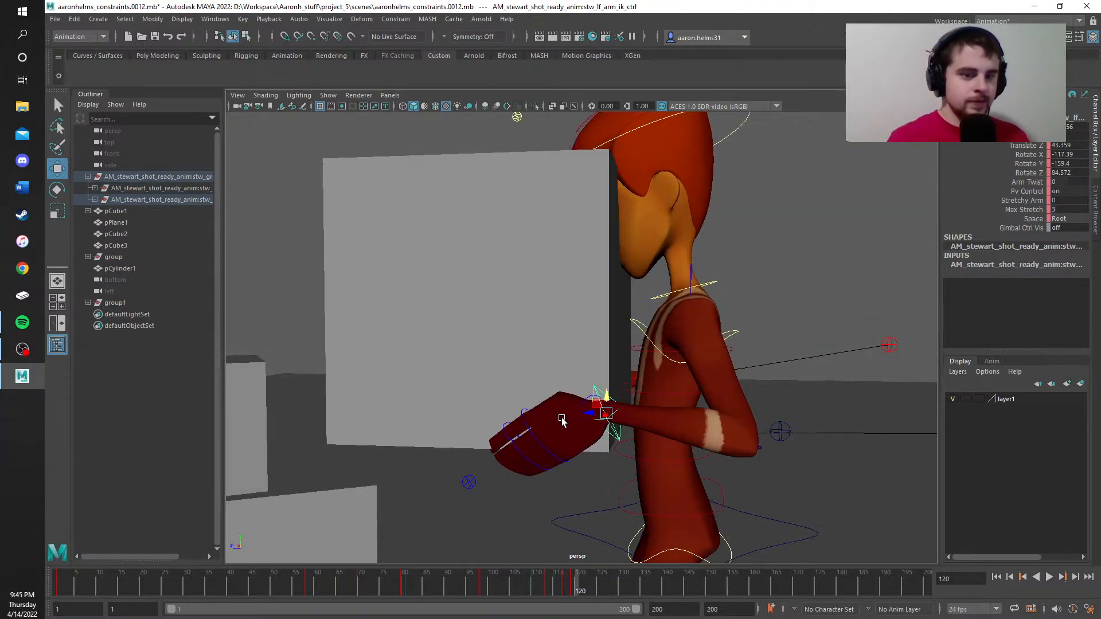
pyautogui.scroll(4, 587, 417)
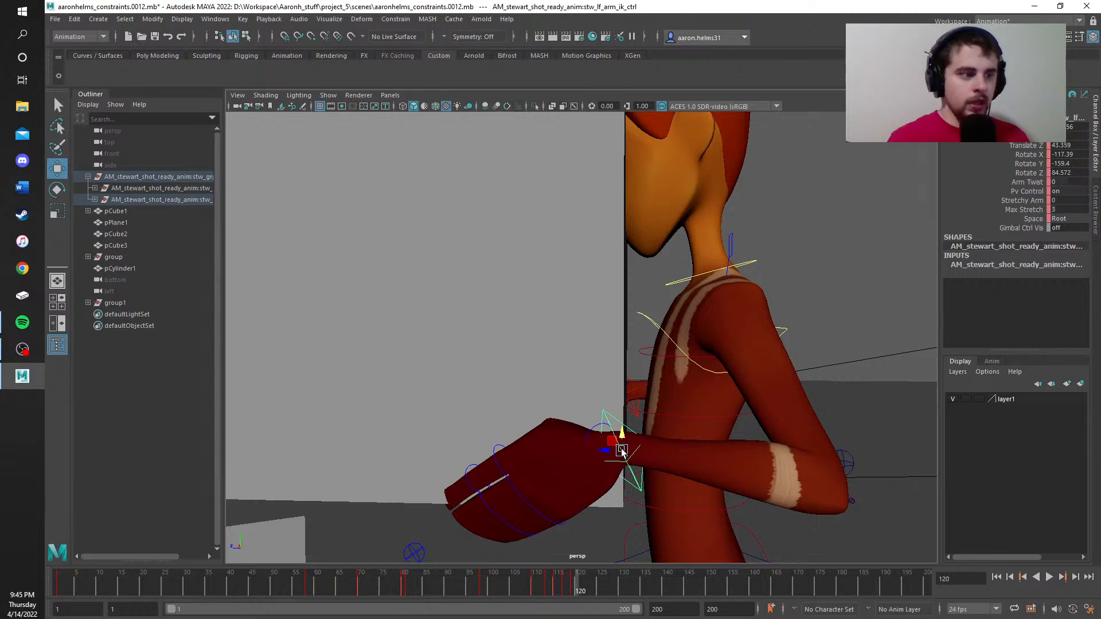
pyautogui.keyDown('alt'); pyautogui.moveTo(622, 451); pyautogui.dragTo(626, 450); pyautogui.keyUp('alt')
pyautogui.scroll(-2, 626, 450)
pyautogui.scroll(-2, 626, 450)
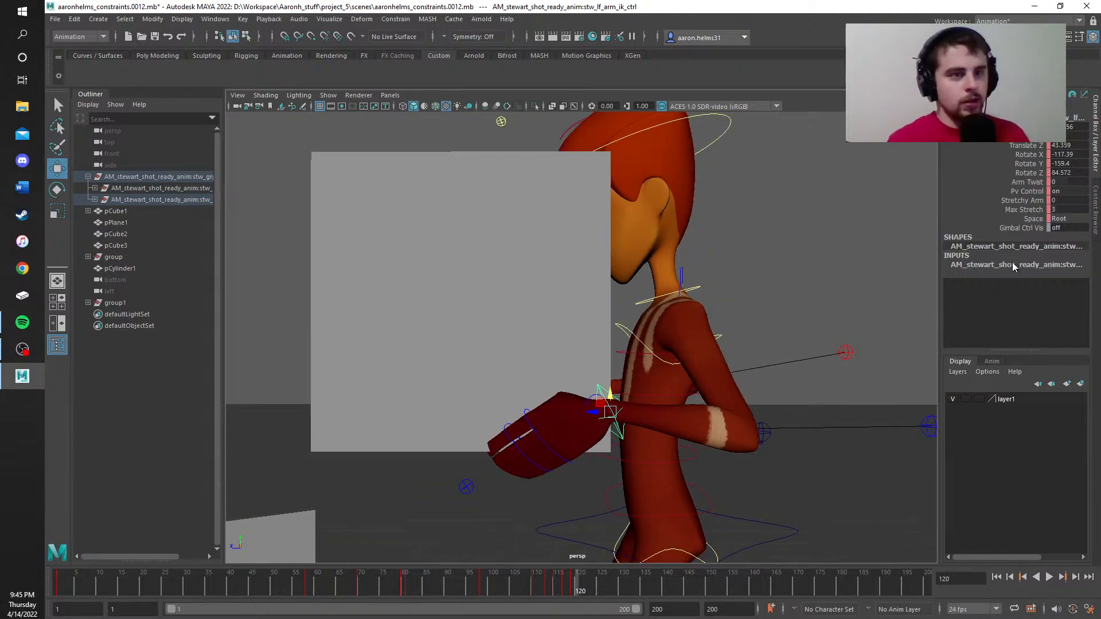
# Step: Try to apply a new parent constraint from the left arm IK control to the box at frame 120
pyautogui.click(406, 21)
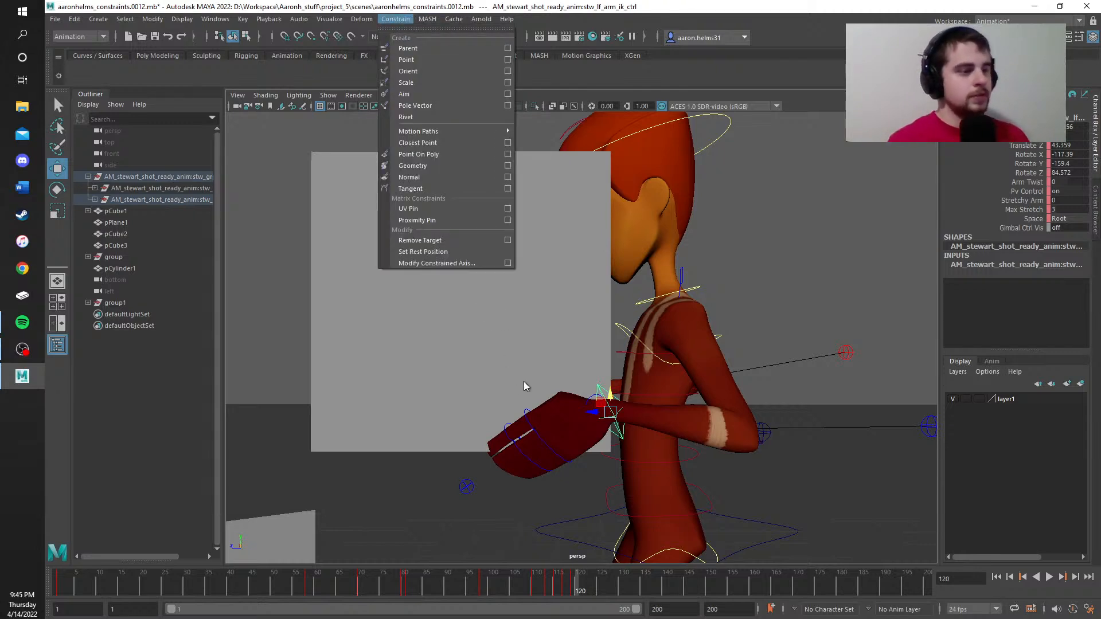
pyautogui.click(512, 370)
pyautogui.click(780, 335)
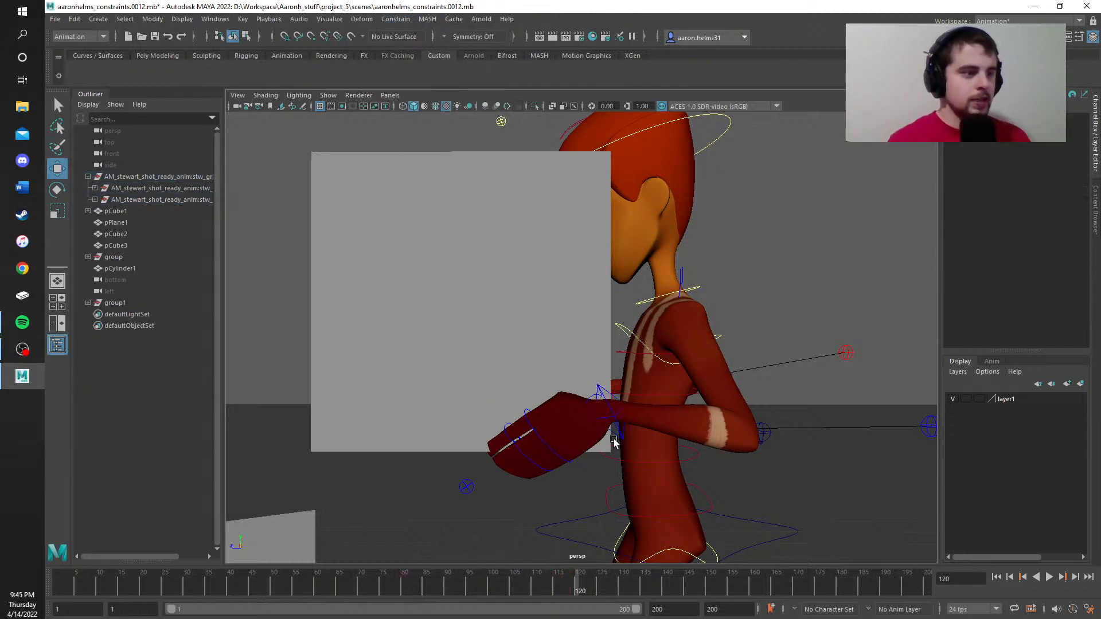
pyautogui.click(617, 431)
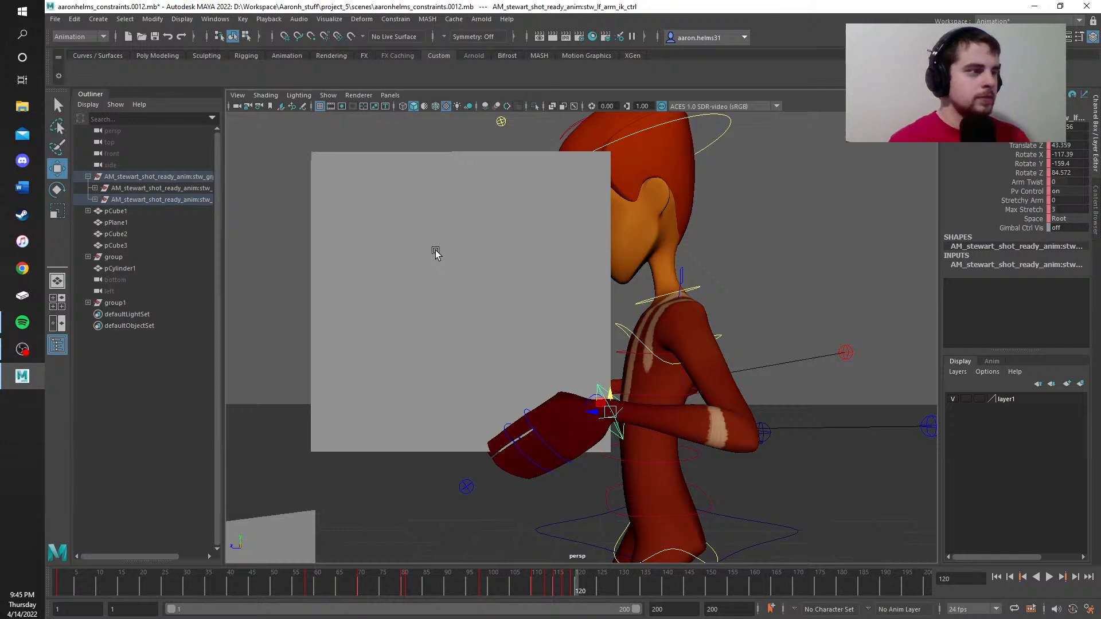
pyautogui.click(439, 259)
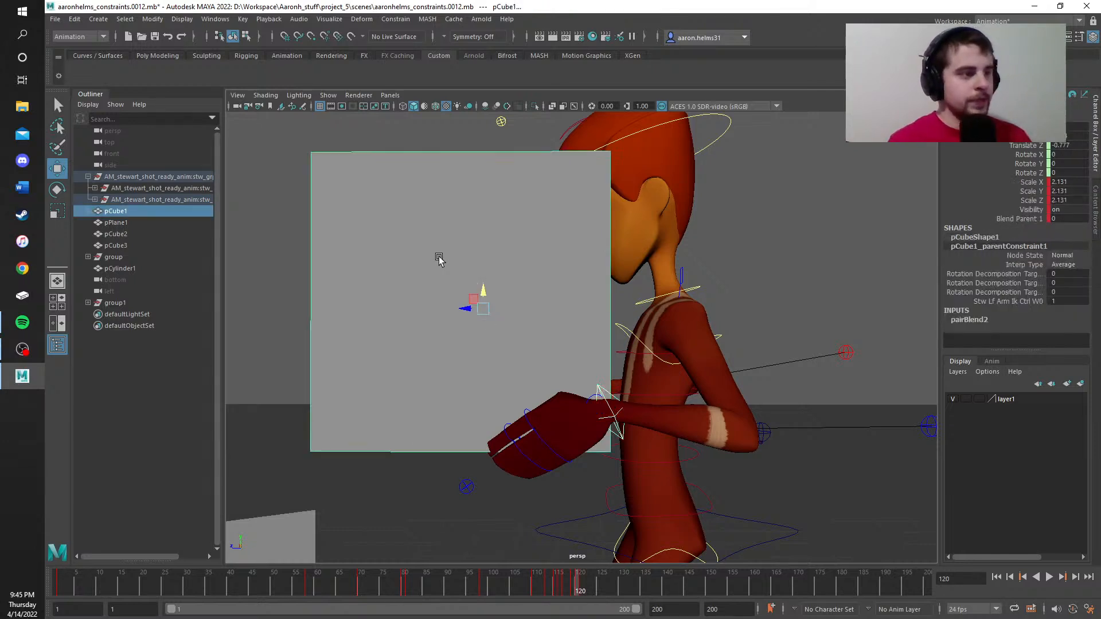
pyautogui.click(395, 19)
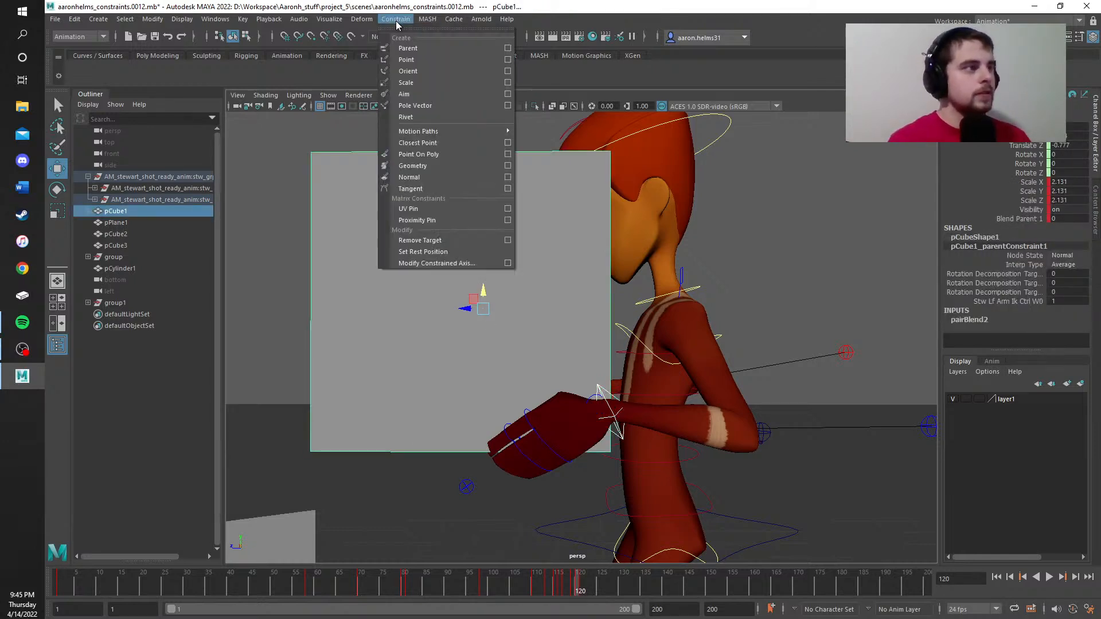
pyautogui.click(415, 49)
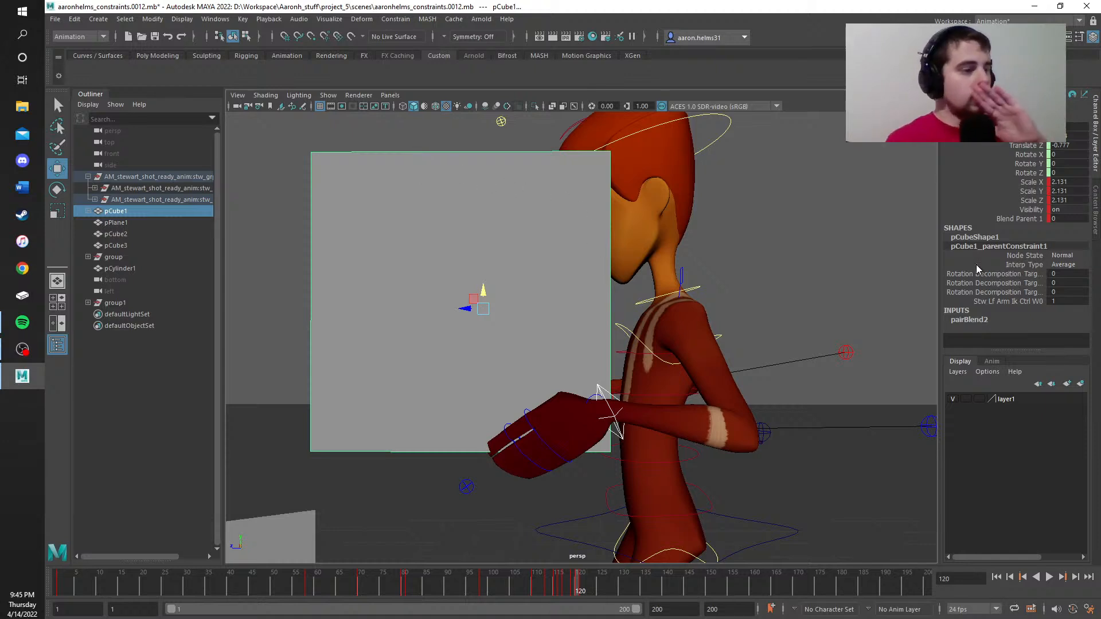
# Step: Check the box's motion between frames 77 and 121 with the reapplied constraint, and undo that constraint
pyautogui.click(579, 583)
pyautogui.click(1033, 220)
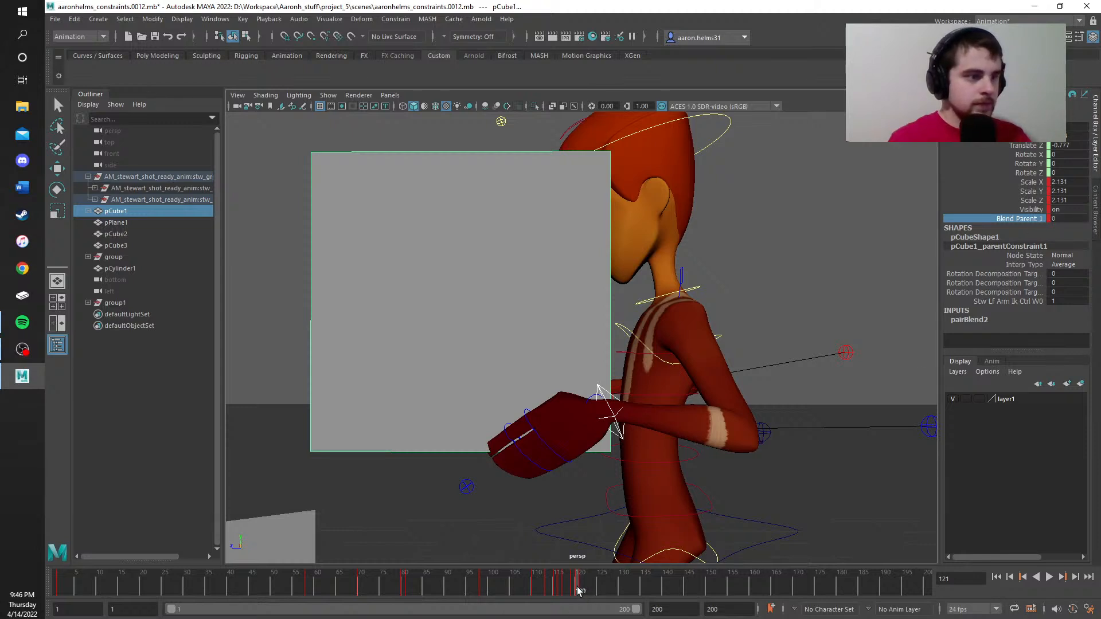
pyautogui.moveTo(576, 587)
pyautogui.mouseDown()
pyautogui.moveTo(352, 589)
pyautogui.moveTo(418, 589)
pyautogui.moveTo(392, 584)
pyautogui.mouseUp()
pyautogui.scroll(-8, 519, 479)
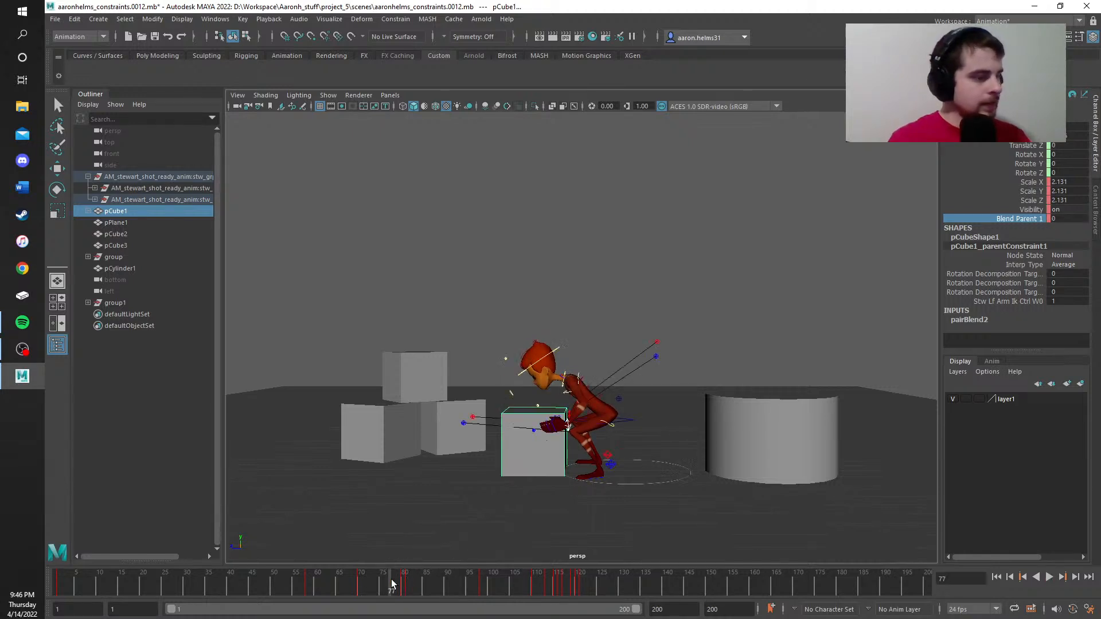
pyautogui.hotkey('ctrl', 'z')
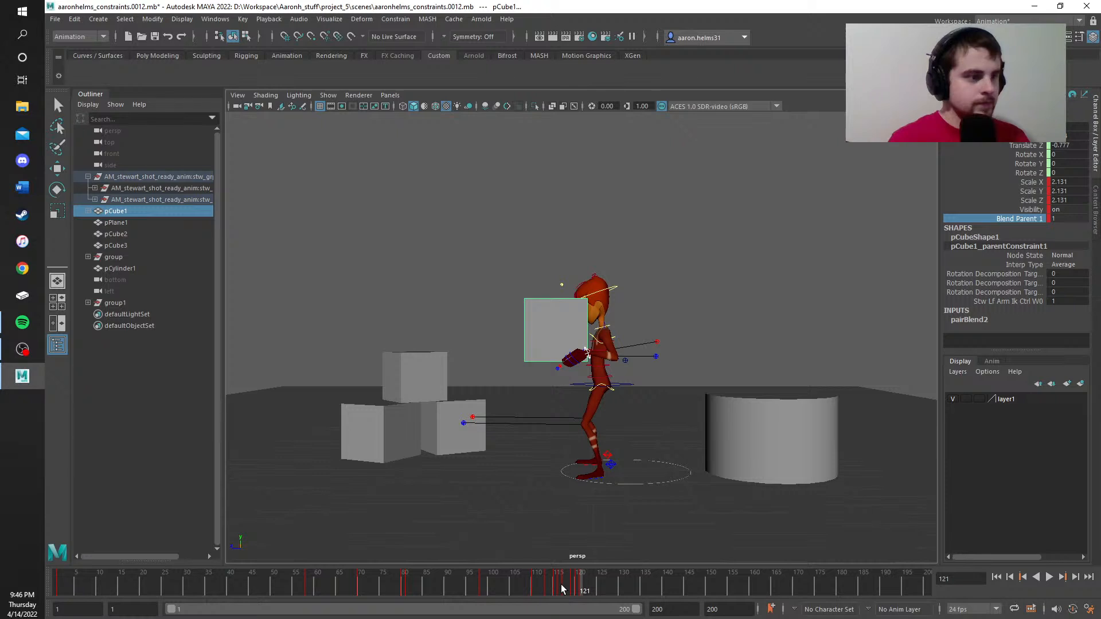
pyautogui.moveTo(561, 584); pyautogui.dragTo(425, 584)
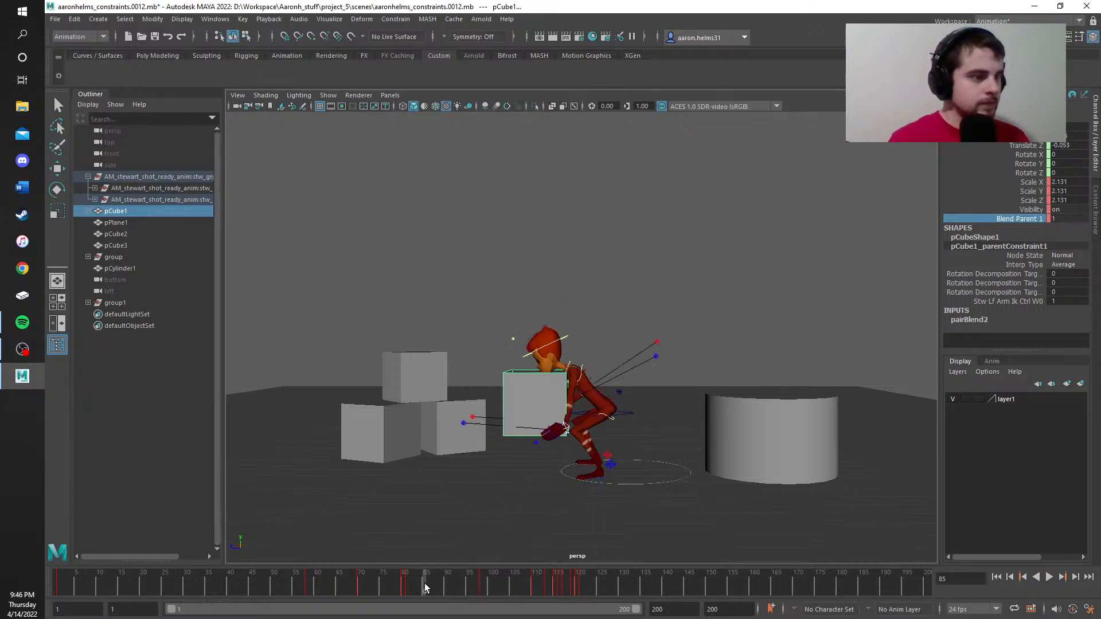
pyautogui.hotkey('ctrl', 'z')
pyautogui.hotkey('ctrl', 'z')
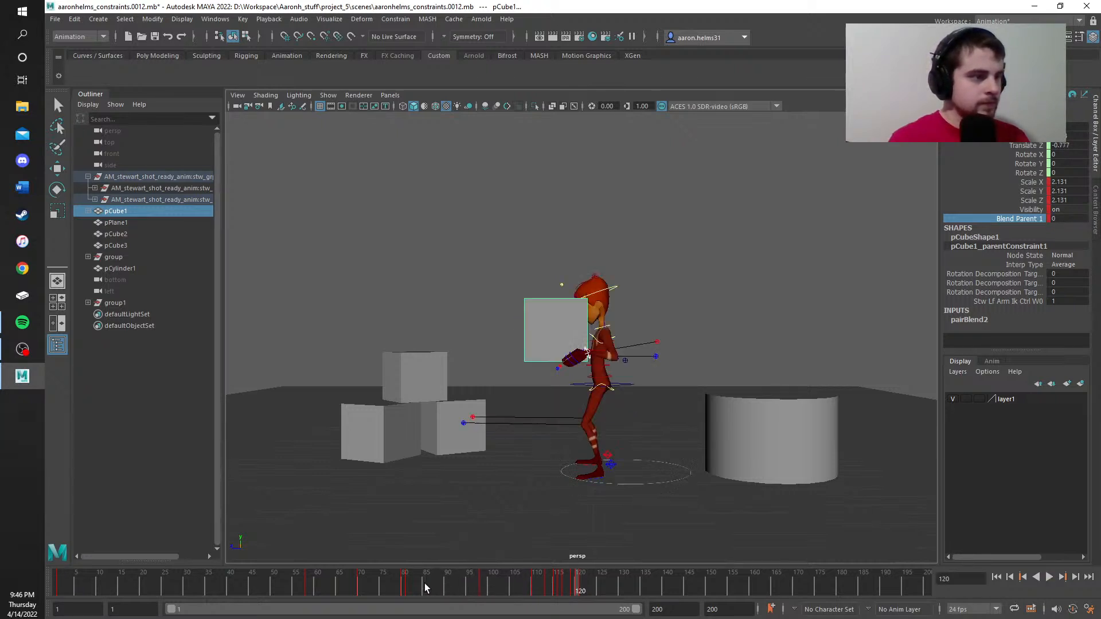
# Step: Examine the box's position relative to the hands at frame 121 and clear the selection
pyautogui.moveTo(570, 586)
pyautogui.mouseDown()
pyautogui.moveTo(339, 588)
pyautogui.moveTo(581, 598)
pyautogui.mouseUp()
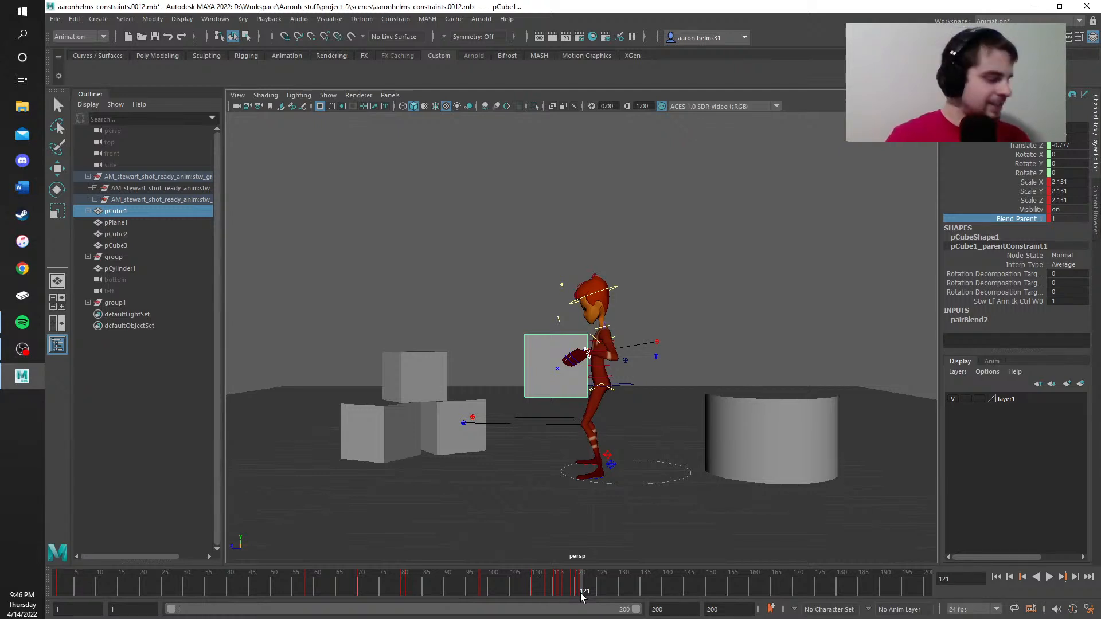
pyautogui.scroll(8, 553, 488)
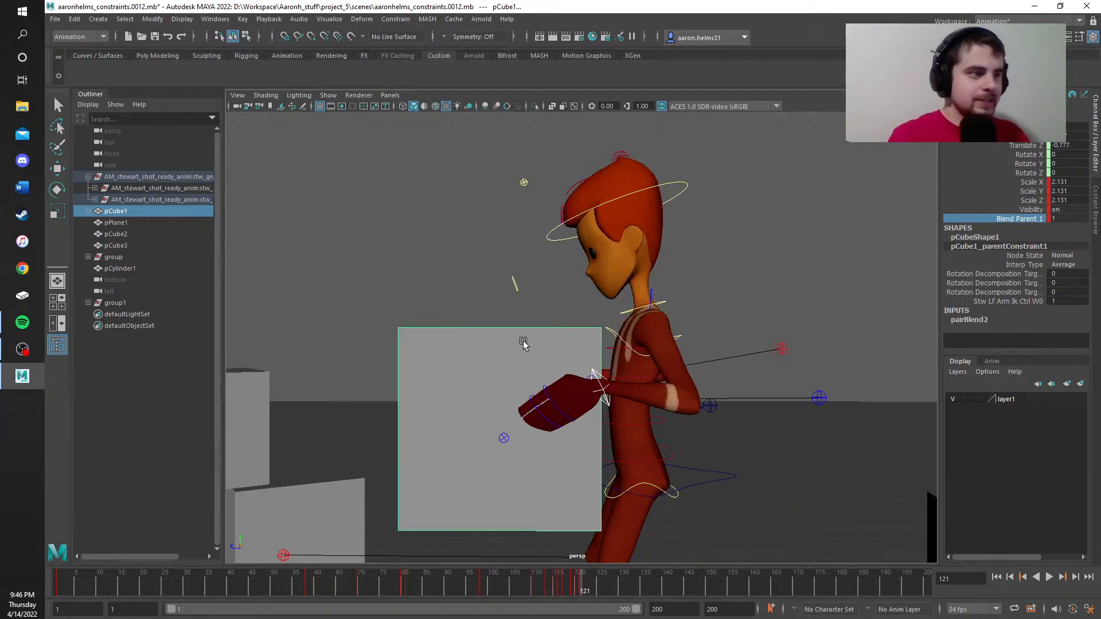
pyautogui.click(434, 265)
pyautogui.scroll(-5, 433, 270)
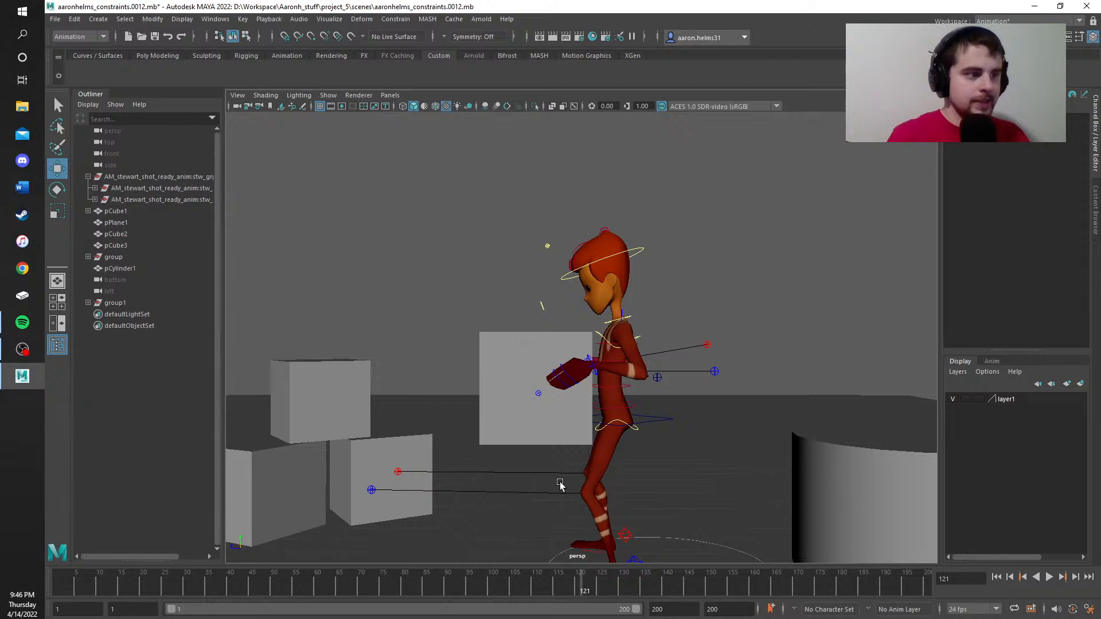
# Step: Inspect the box's and the right hand joint's constraint values at frame 121, and select the left arm IK control
pyautogui.click(544, 433)
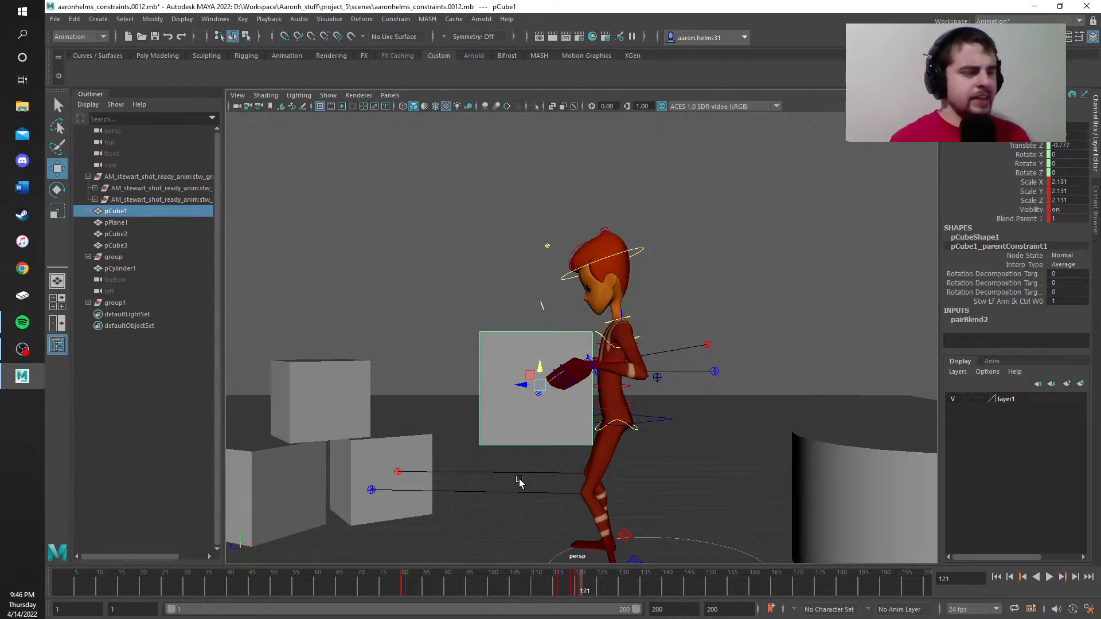
pyautogui.click(594, 360)
pyautogui.click(591, 360)
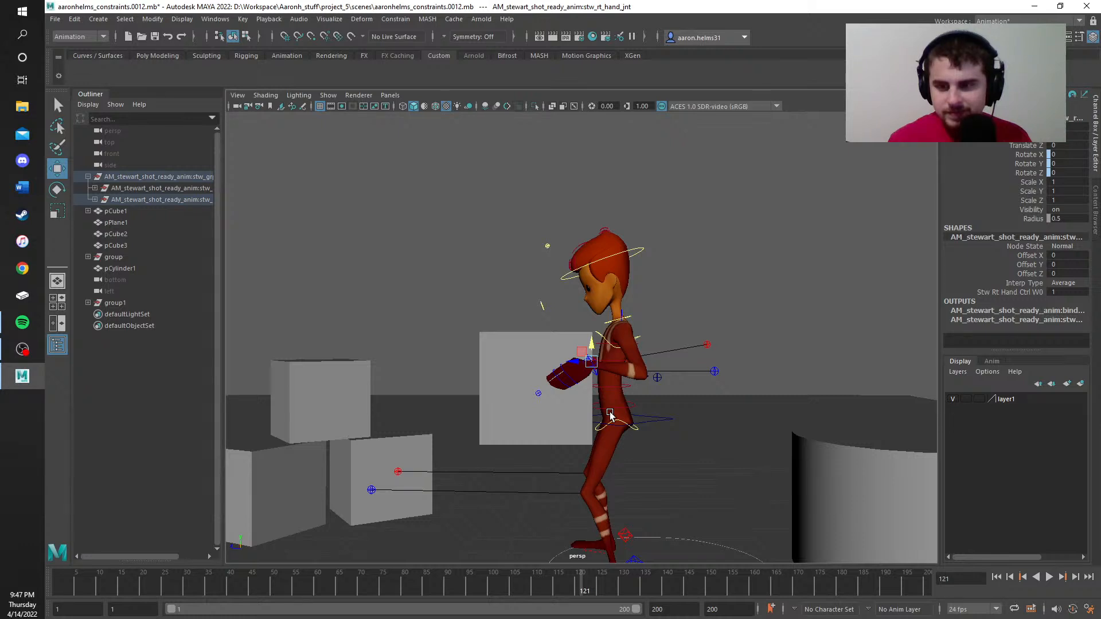
pyautogui.scroll(6, 610, 416)
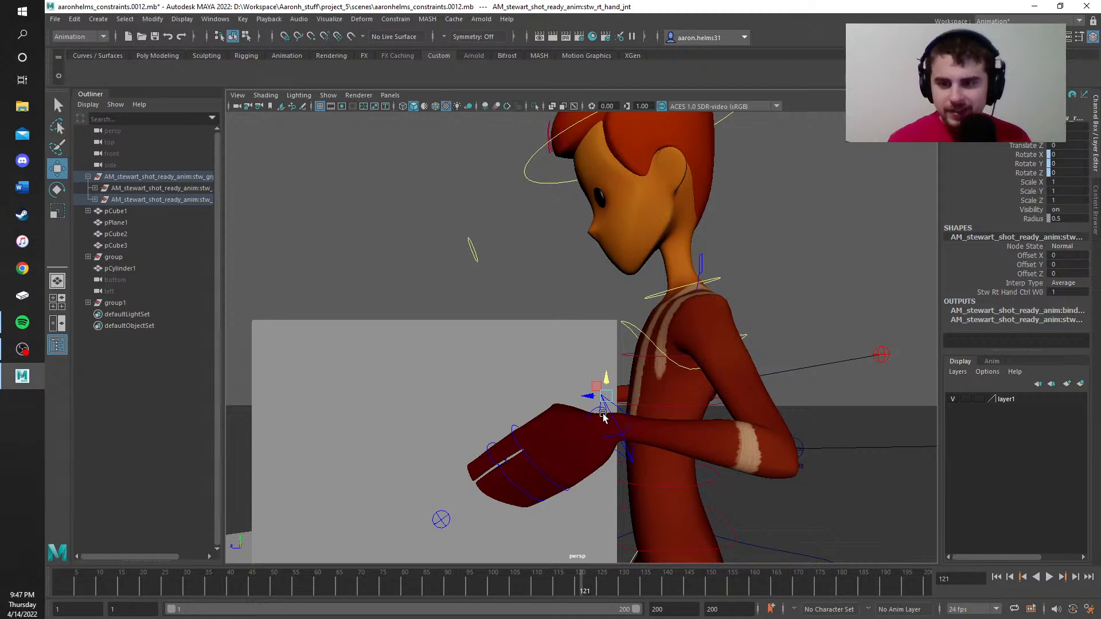
pyautogui.scroll(-2, 603, 416)
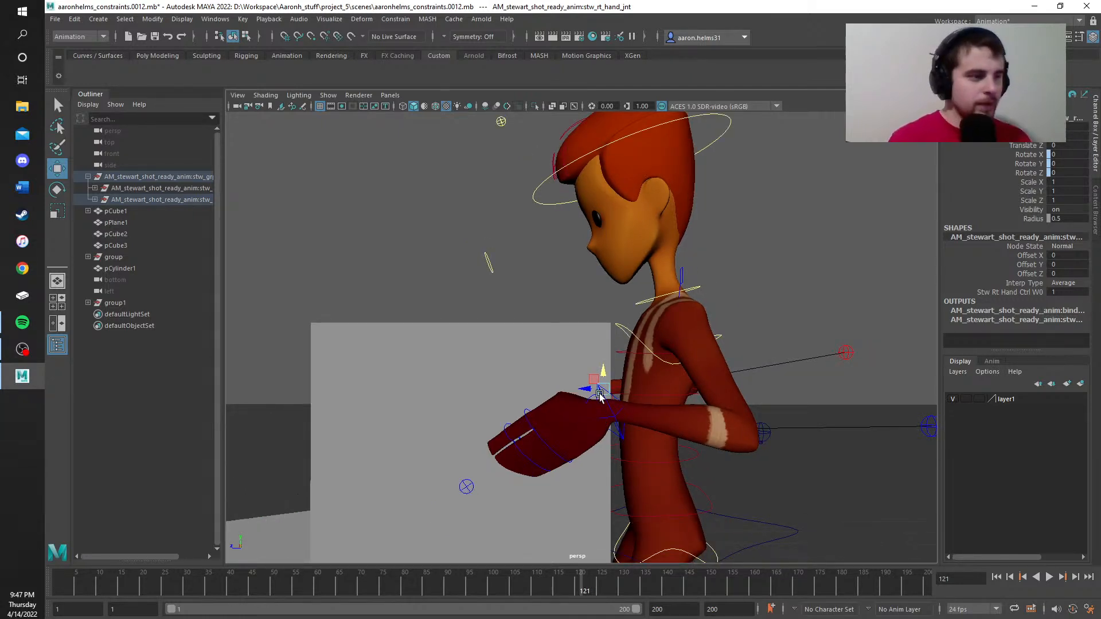
pyautogui.keyDown('alt'); pyautogui.moveTo(550, 406); pyautogui.dragTo(557, 342, button='middle'); pyautogui.keyUp('alt')
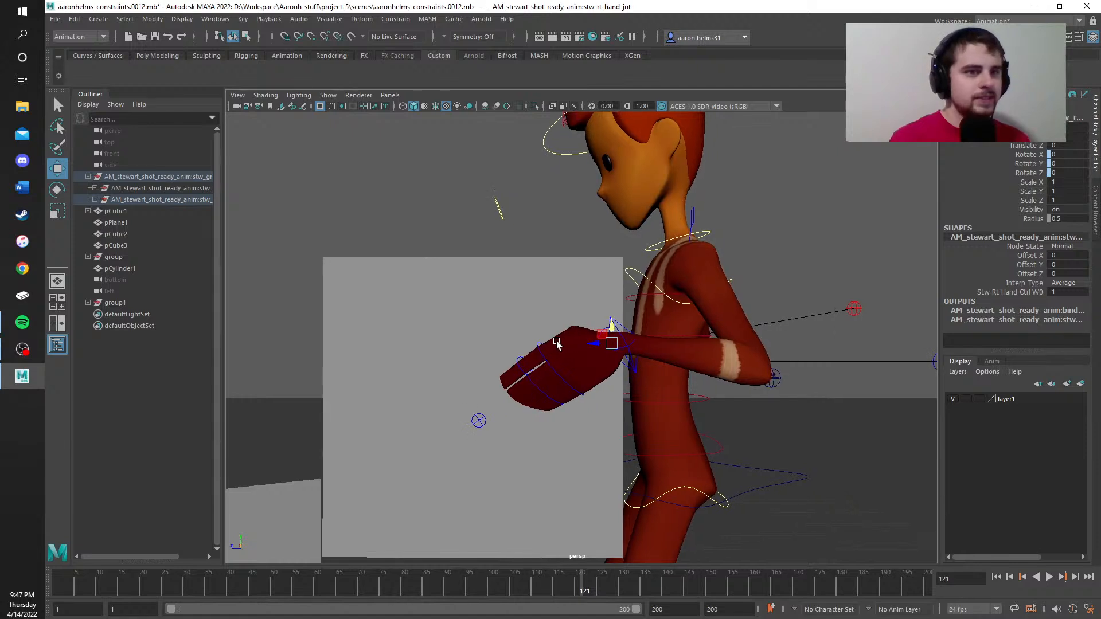
pyautogui.scroll(3, 557, 342)
pyautogui.click(661, 373)
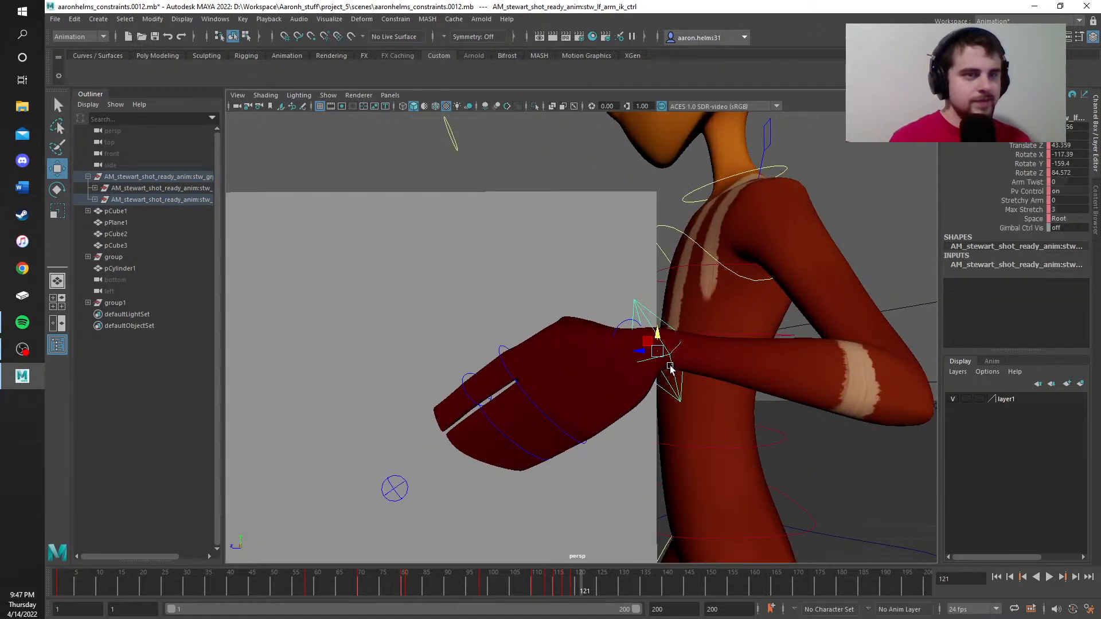
# Step: Examine the left hand's placement against the box at frame 121, up close and with the whole figure in side view
pyautogui.scroll(-1, 670, 368)
pyautogui.scroll(-3, 669, 368)
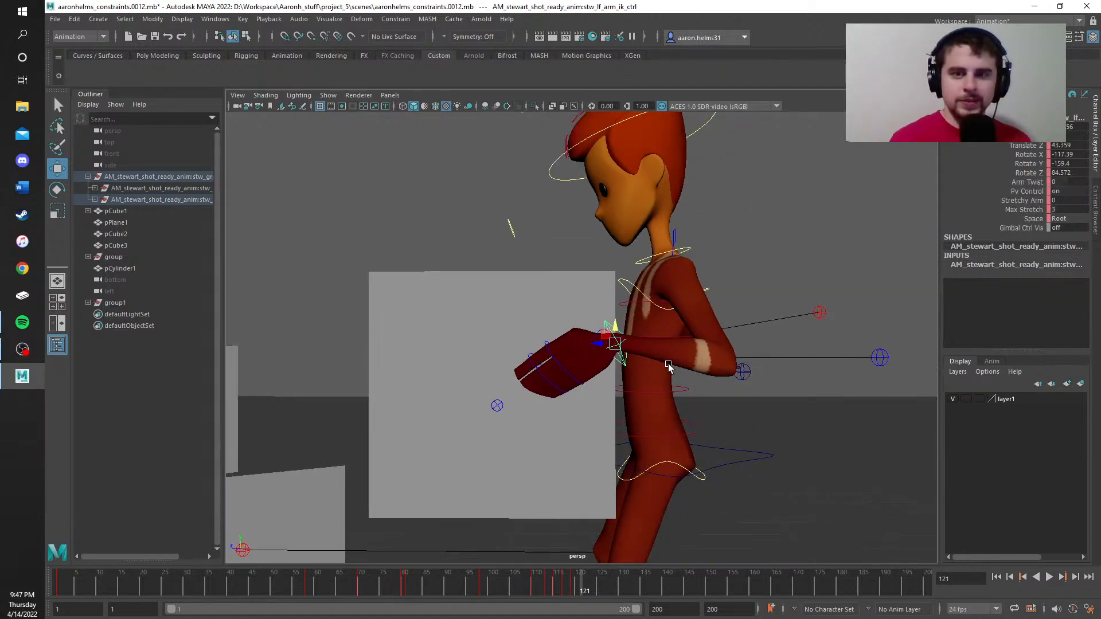
pyautogui.scroll(2, 669, 367)
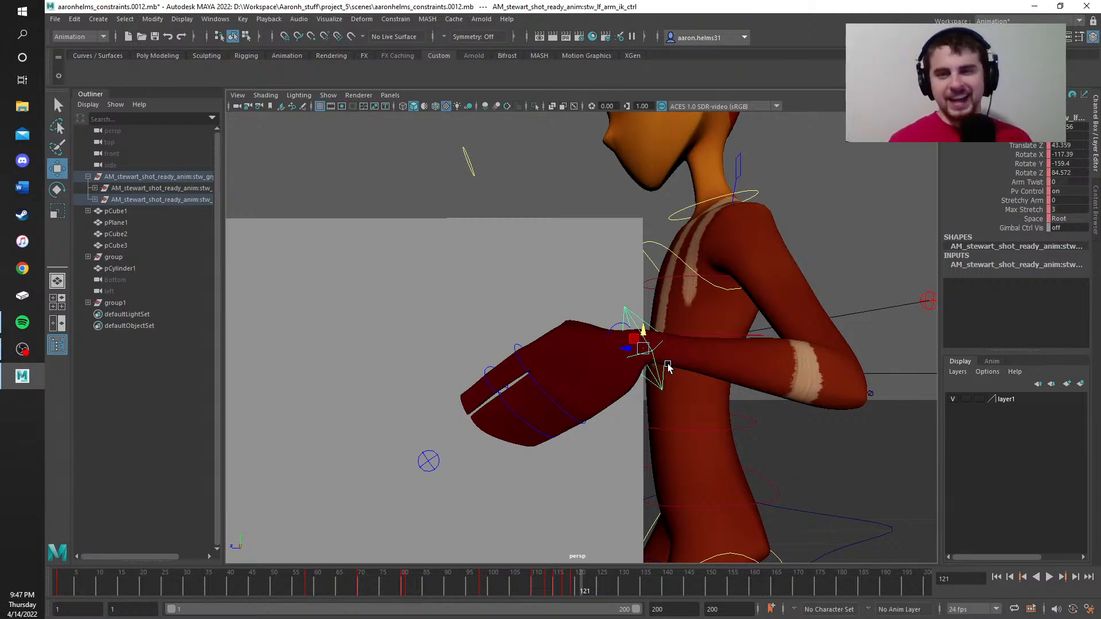
pyautogui.scroll(-2, 669, 376)
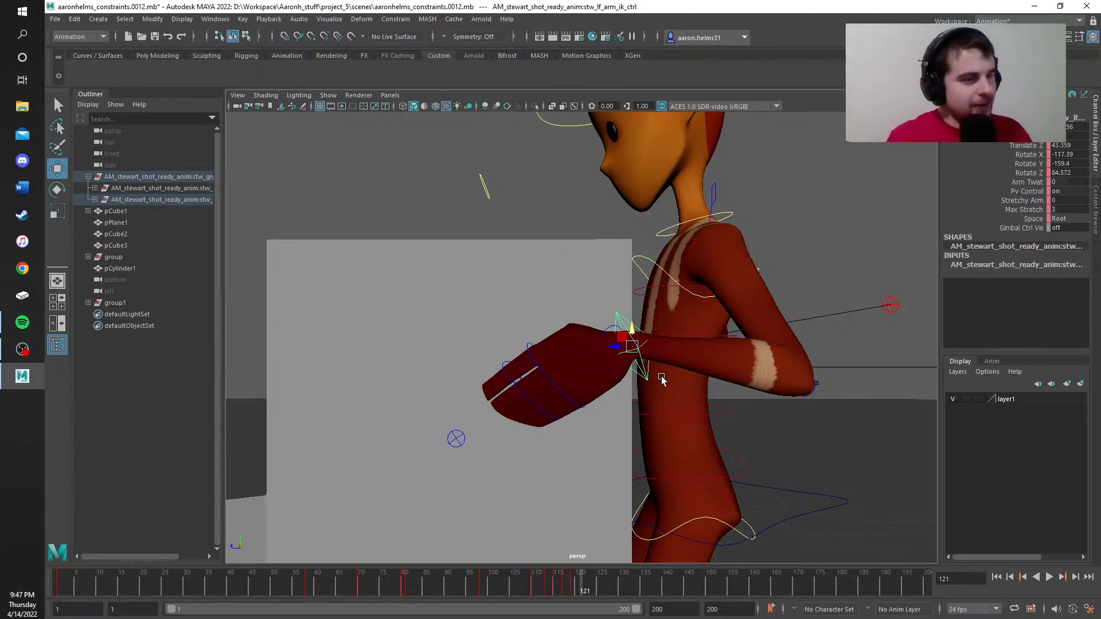
pyautogui.moveTo(494, 239)
pyautogui.keyDown('alt'); pyautogui.mouseDown()
pyautogui.moveTo(478, 238)
pyautogui.moveTo(507, 238)
pyautogui.mouseUp(); pyautogui.keyUp('alt')
pyautogui.scroll(-6, 507, 238)
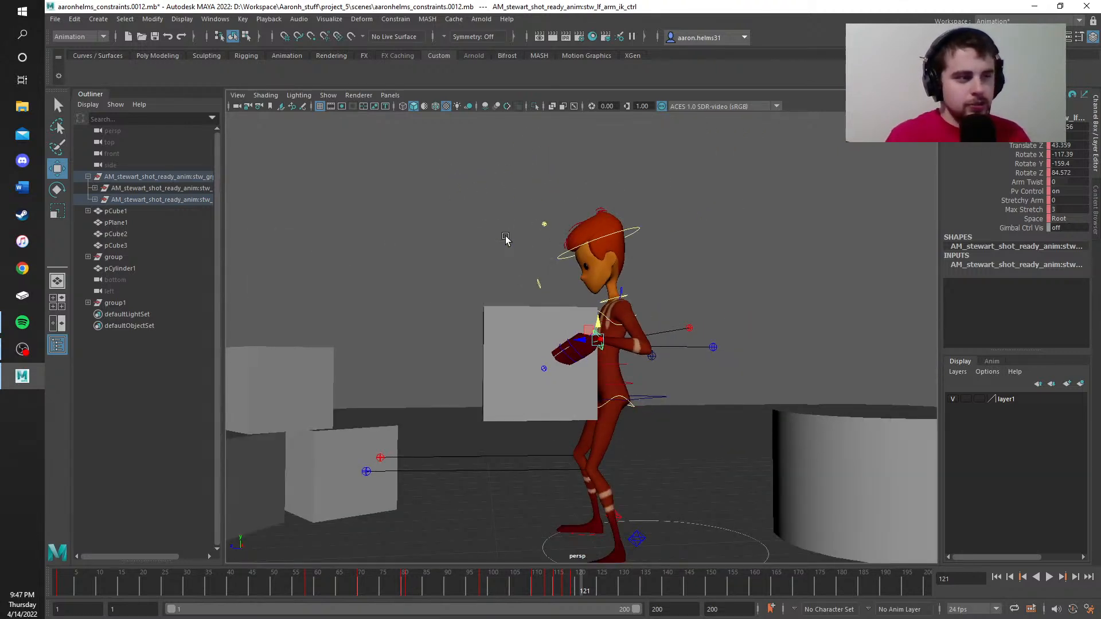
pyautogui.keyDown('alt'); pyautogui.moveTo(730, 277); pyautogui.dragTo(722, 287); pyautogui.keyUp('alt')
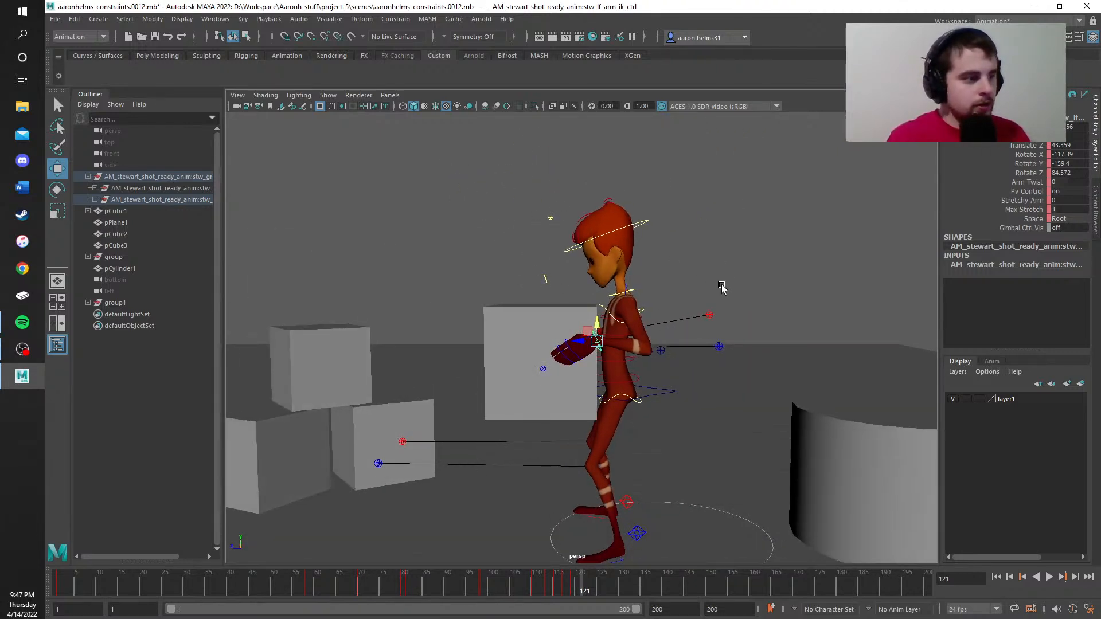
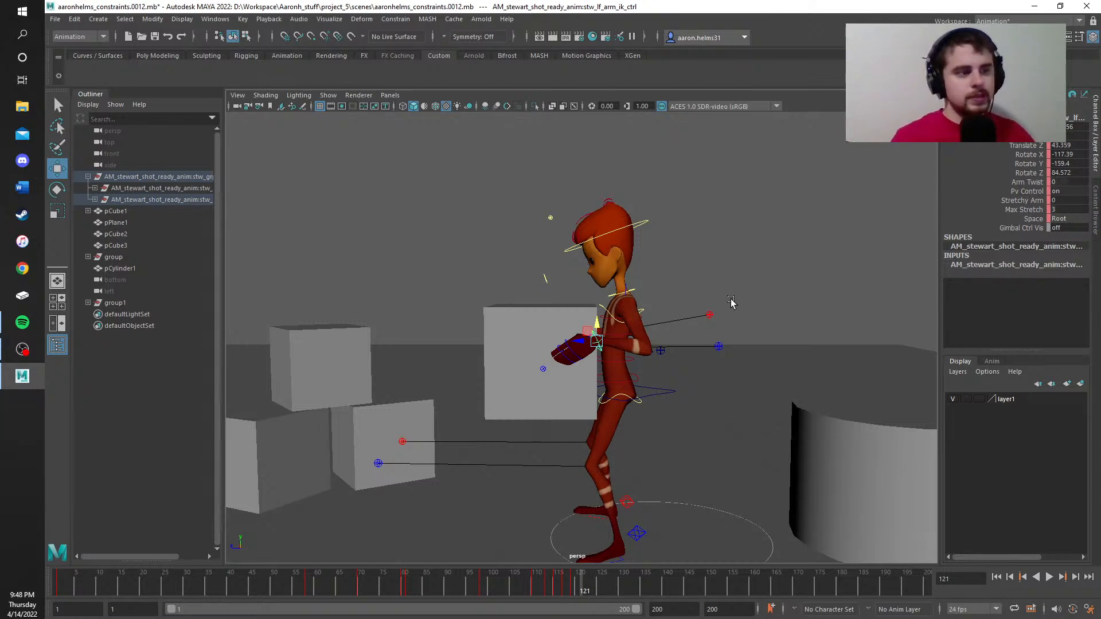
# Step: Review the character's crouch and reach for the box between frames 66 and 79
pyautogui.moveTo(476, 571)
pyautogui.mouseDown()
pyautogui.moveTo(359, 562)
pyautogui.moveTo(328, 545)
pyautogui.moveTo(376, 538)
pyautogui.moveTo(288, 550)
pyautogui.moveTo(400, 535)
pyautogui.moveTo(361, 542)
pyautogui.mouseUp()
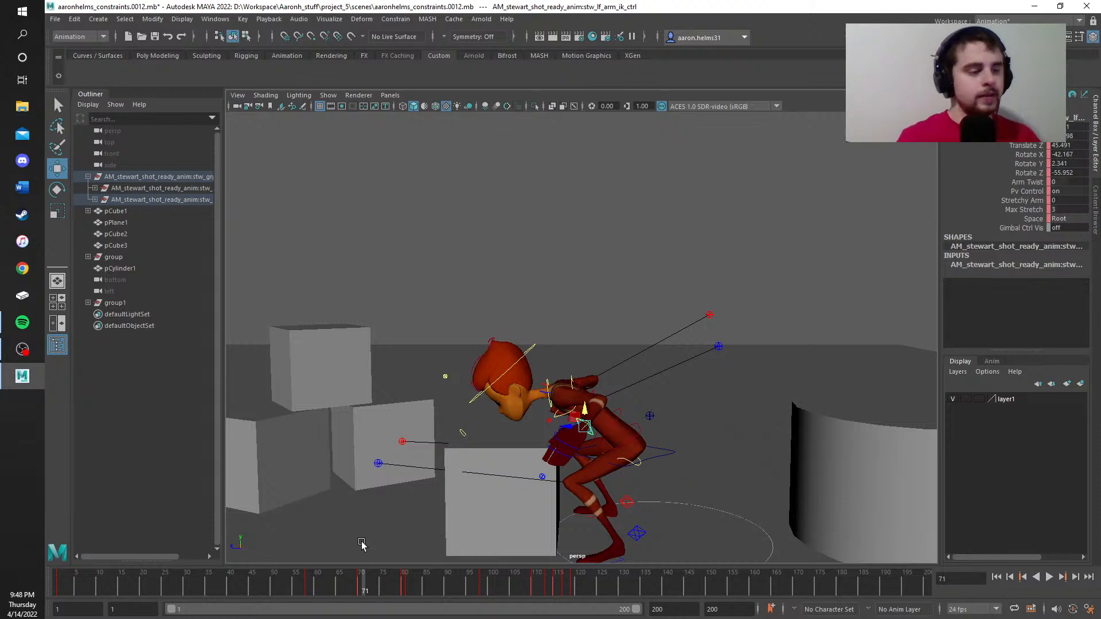
pyautogui.hotkey('alt', 'v')
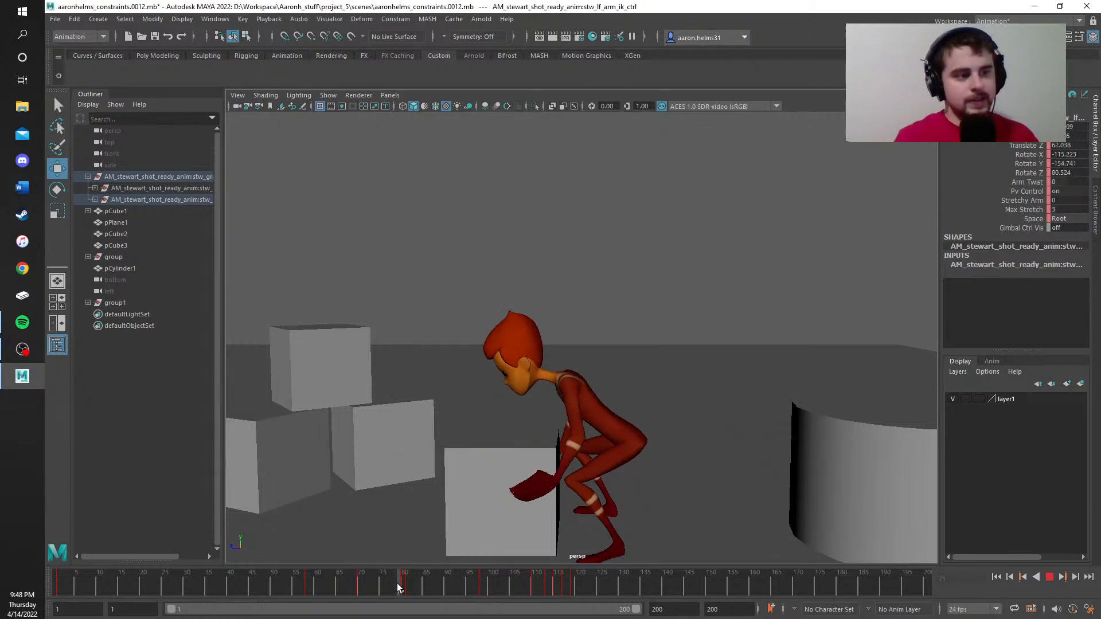
pyautogui.click(398, 586)
pyautogui.hotkey('alt', 'v')
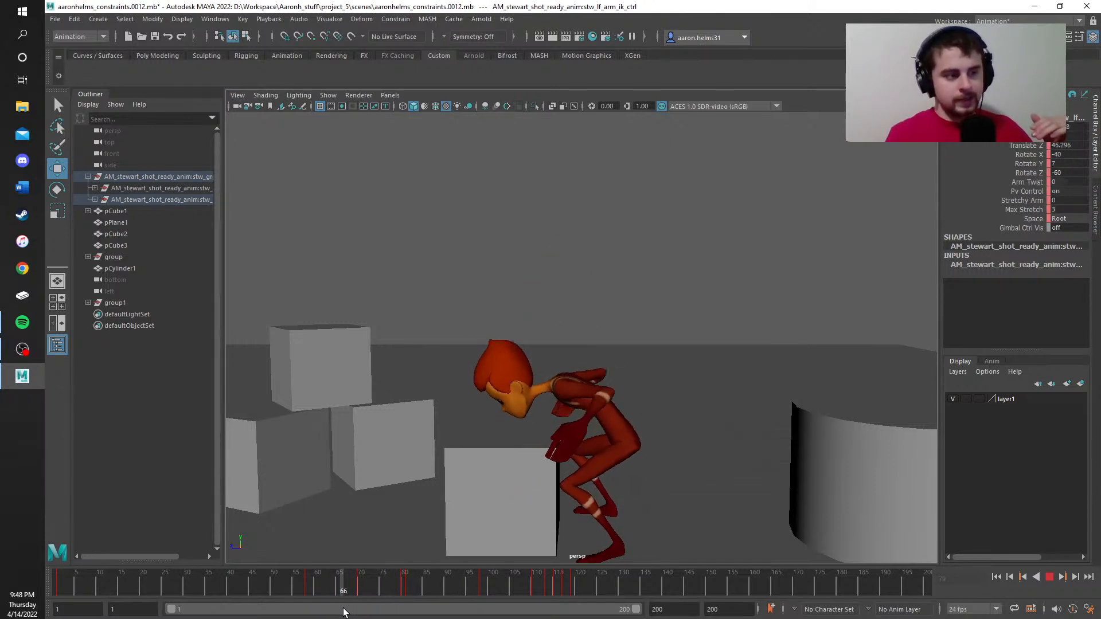
pyautogui.press('Escape')
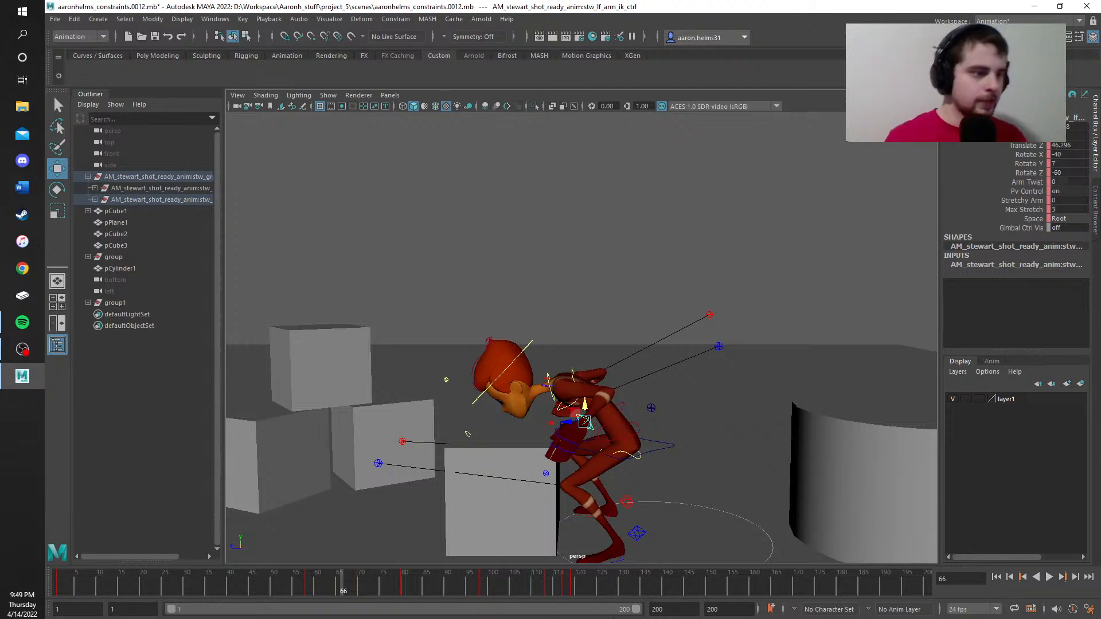
# Step: Play the box lift from frame 66, and review the bounce between frames 111 and 121
pyautogui.click(1050, 577)
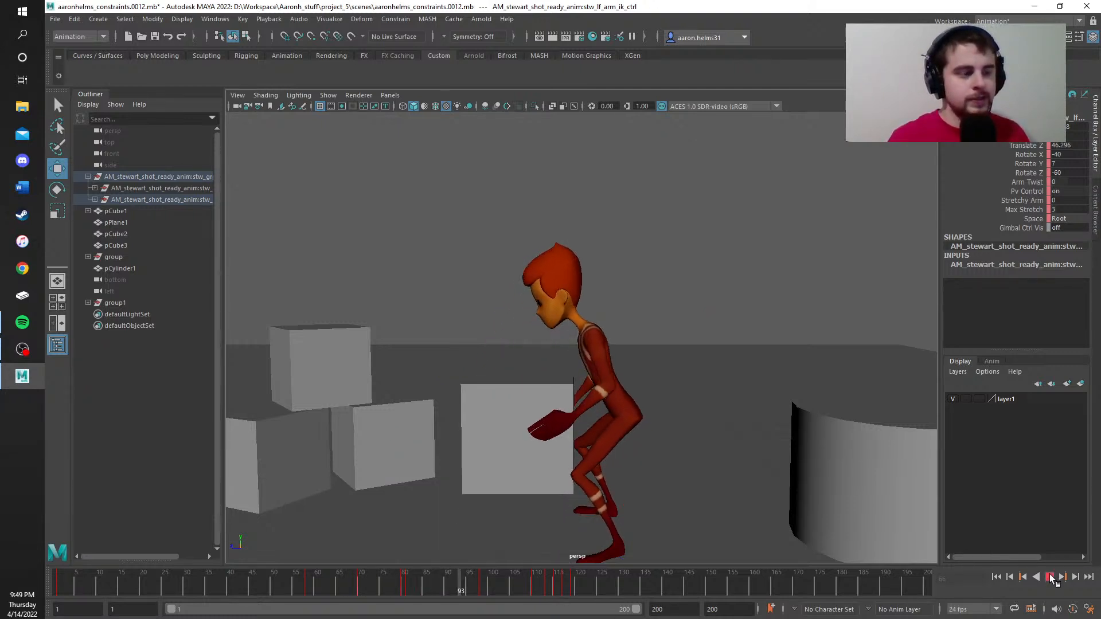
pyautogui.click(1050, 577)
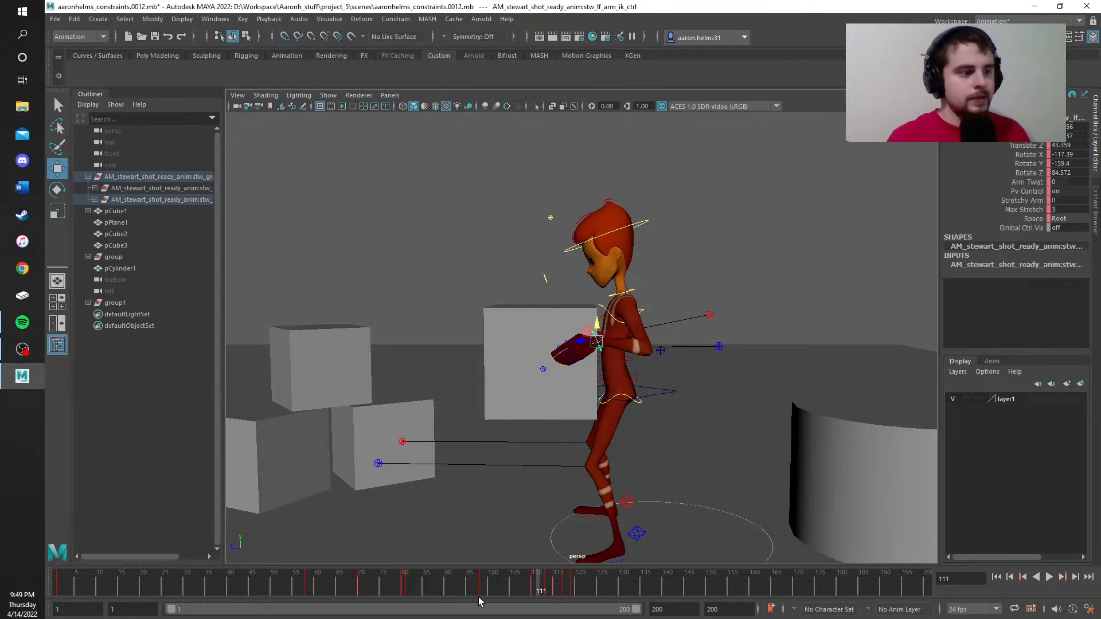
pyautogui.hotkey('alt', 'v')
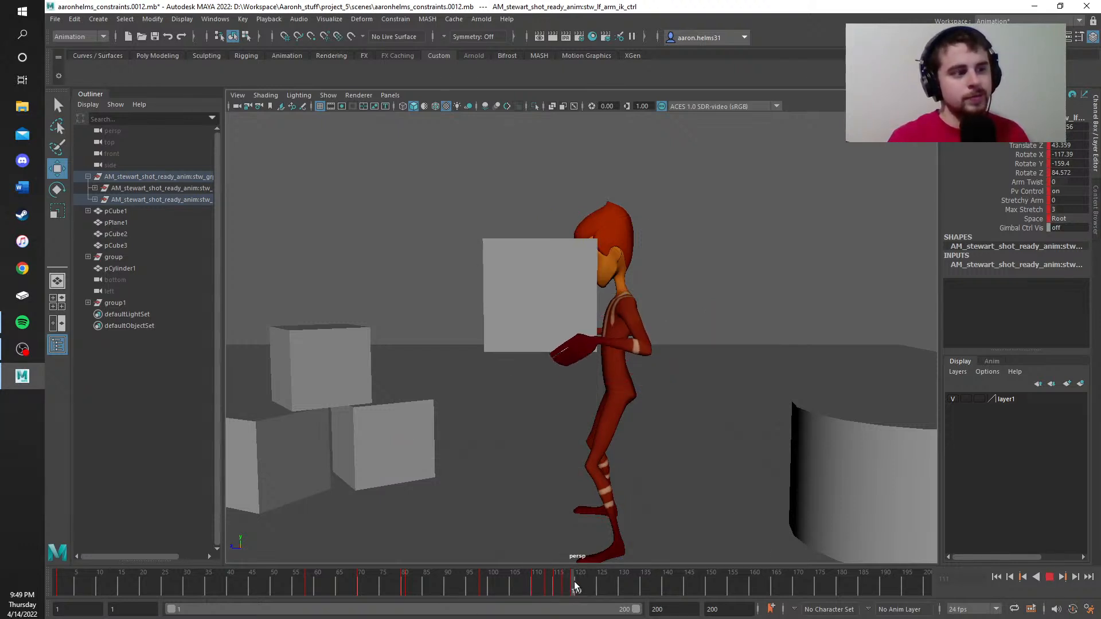
pyautogui.moveTo(585, 585); pyautogui.dragTo(557, 591)
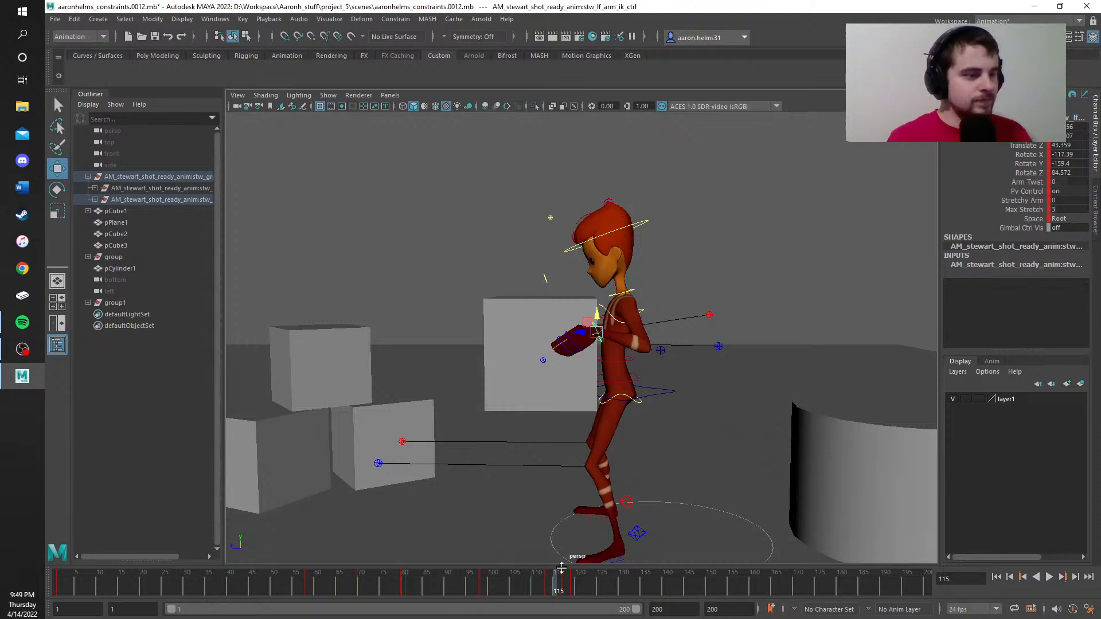
pyautogui.moveTo(562, 567)
pyautogui.mouseDown()
pyautogui.moveTo(473, 594)
pyautogui.moveTo(402, 588)
pyautogui.moveTo(452, 566)
pyautogui.moveTo(579, 549)
pyautogui.moveTo(550, 552)
pyautogui.mouseUp()
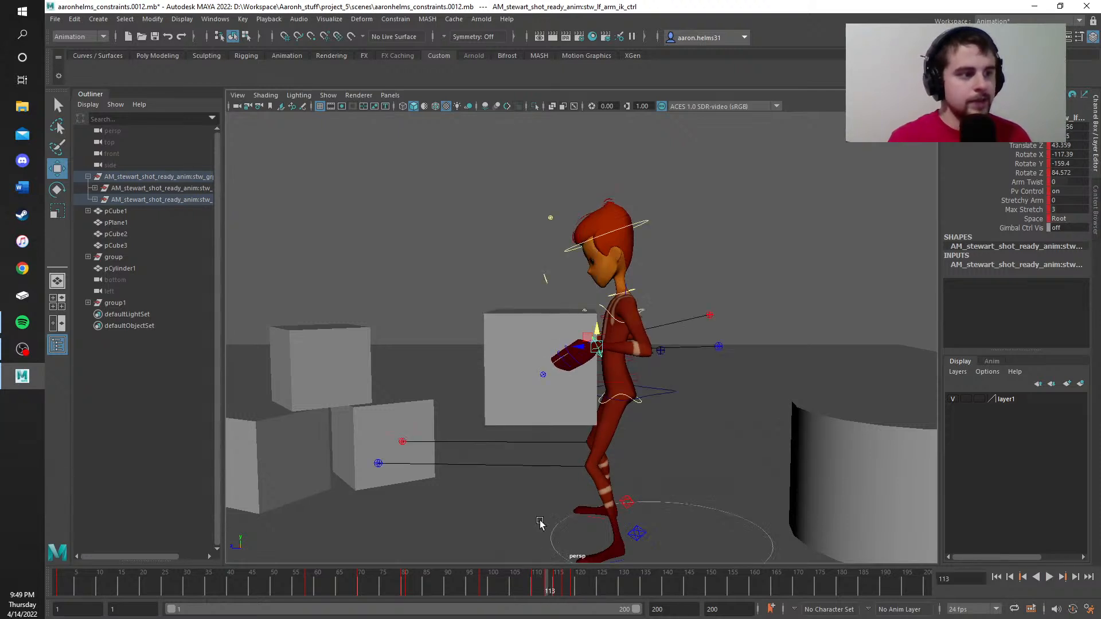
# Step: Delete the held box's keys at frames 121, 120 and 119
pyautogui.click(535, 407)
pyautogui.hotkey('alt', 'v')
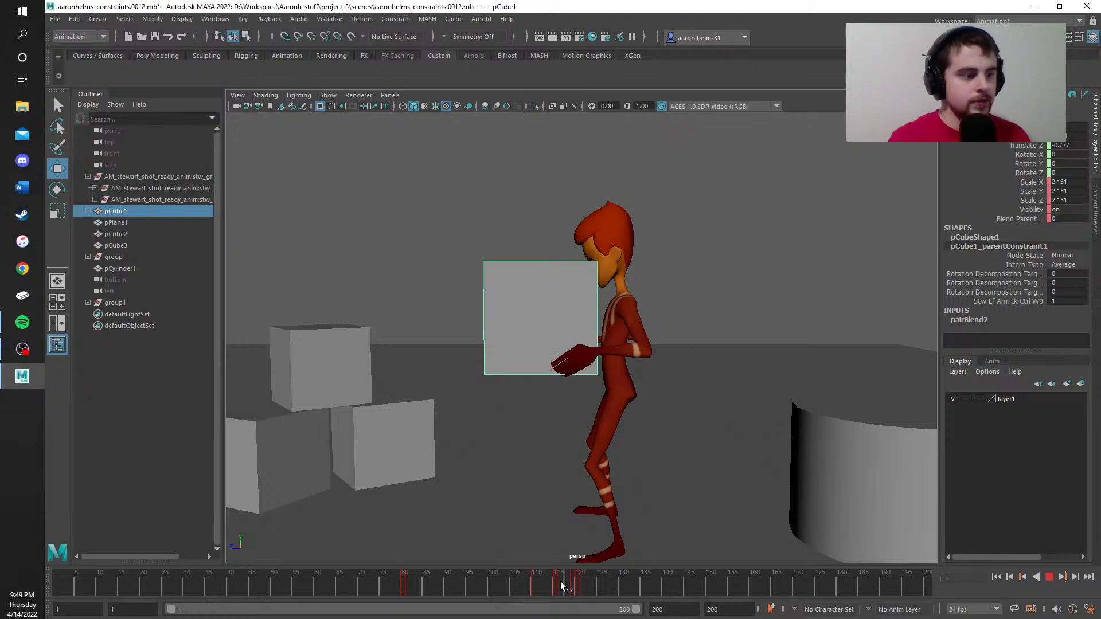
pyautogui.moveTo(561, 583)
pyautogui.mouseDown()
pyautogui.moveTo(574, 583)
pyautogui.moveTo(550, 584)
pyautogui.moveTo(580, 588)
pyautogui.mouseUp()
pyautogui.rightClick(581, 590)
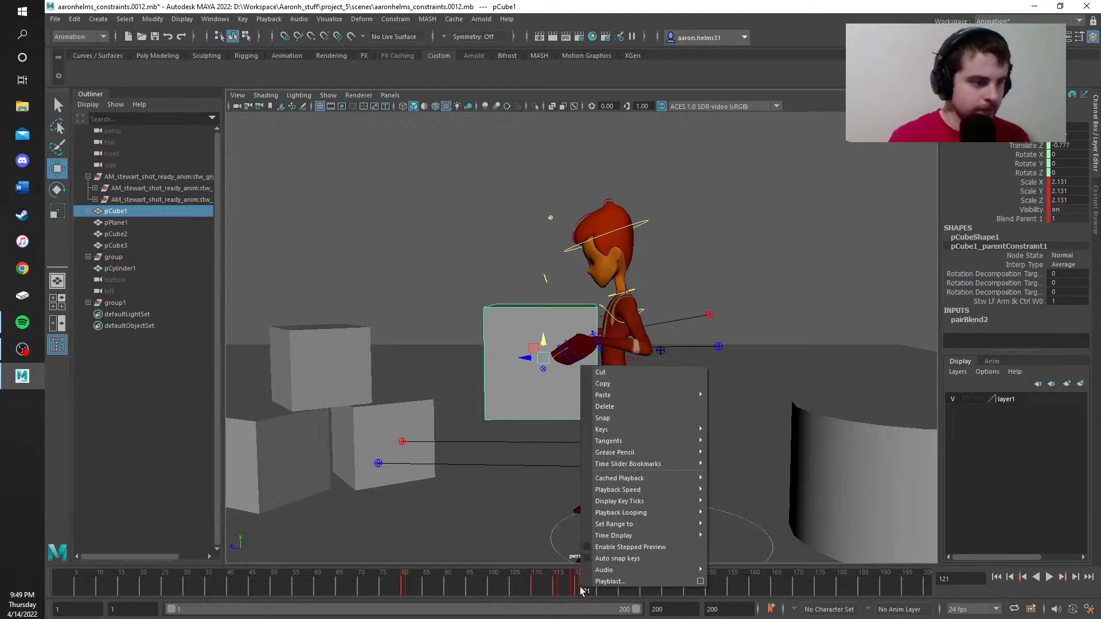
pyautogui.click(575, 578)
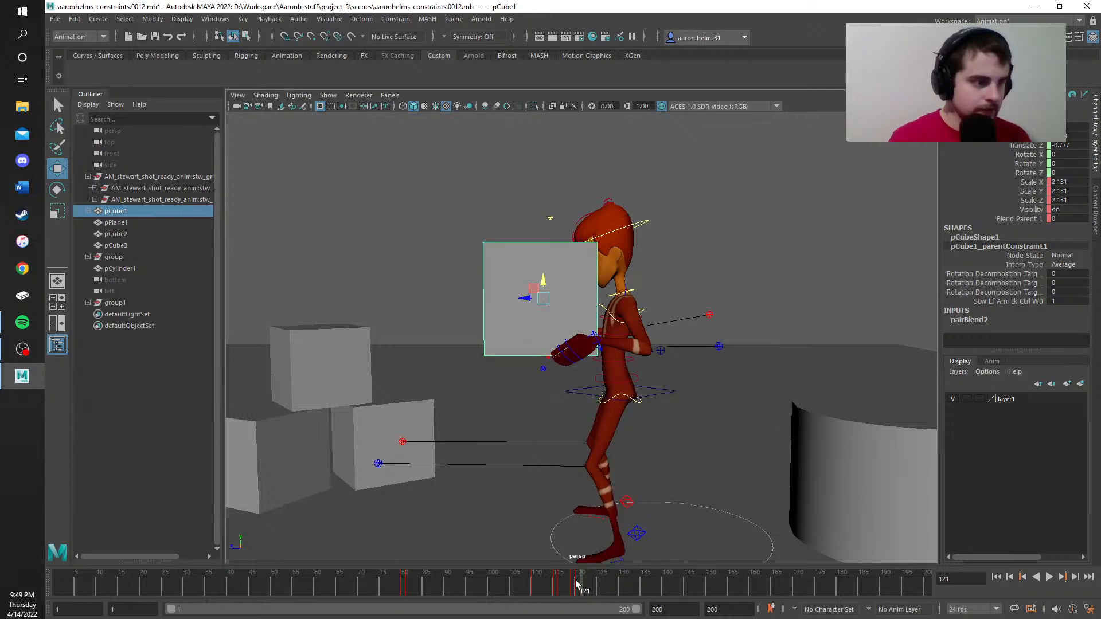
pyautogui.rightClick(577, 573)
pyautogui.click(600, 400)
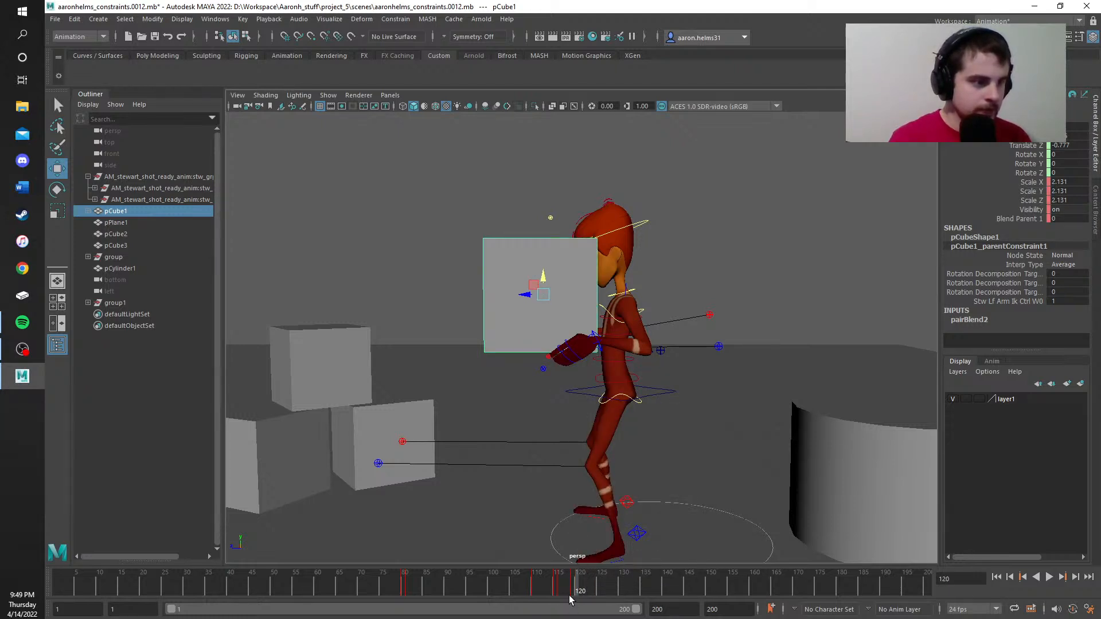
pyautogui.click(574, 594)
pyautogui.rightClick(574, 596)
pyautogui.click(600, 425)
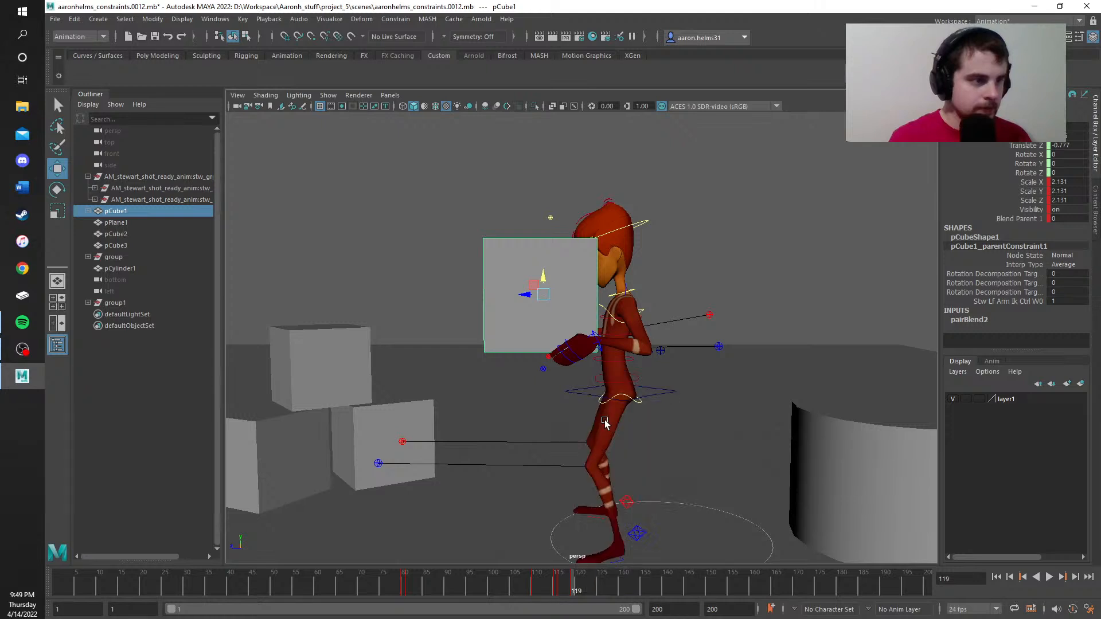
# Step: Delete the held box's keys at frames 116 and 115
pyautogui.hotkey('alt', 'v')
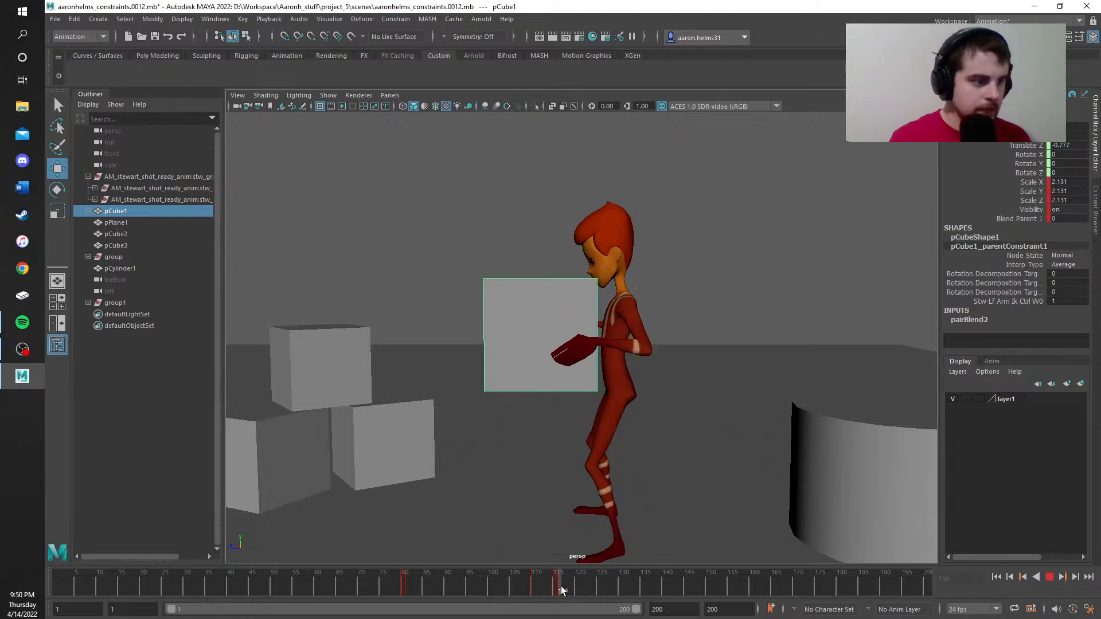
pyautogui.rightClick(564, 590)
pyautogui.click(610, 406)
pyautogui.click(559, 590)
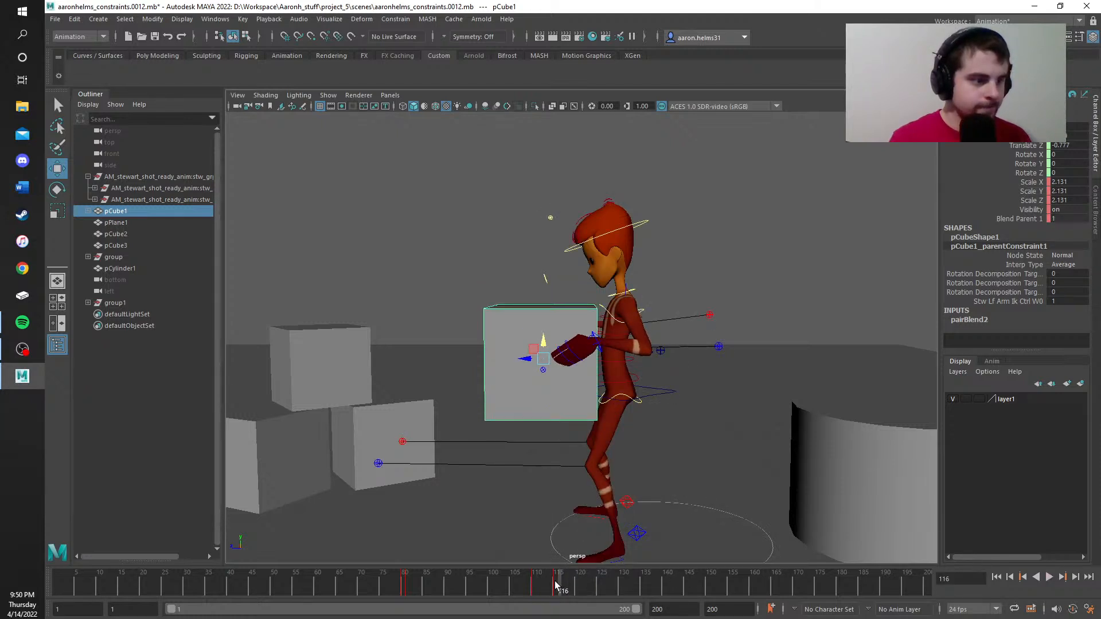
pyautogui.rightClick(558, 591)
pyautogui.click(571, 405)
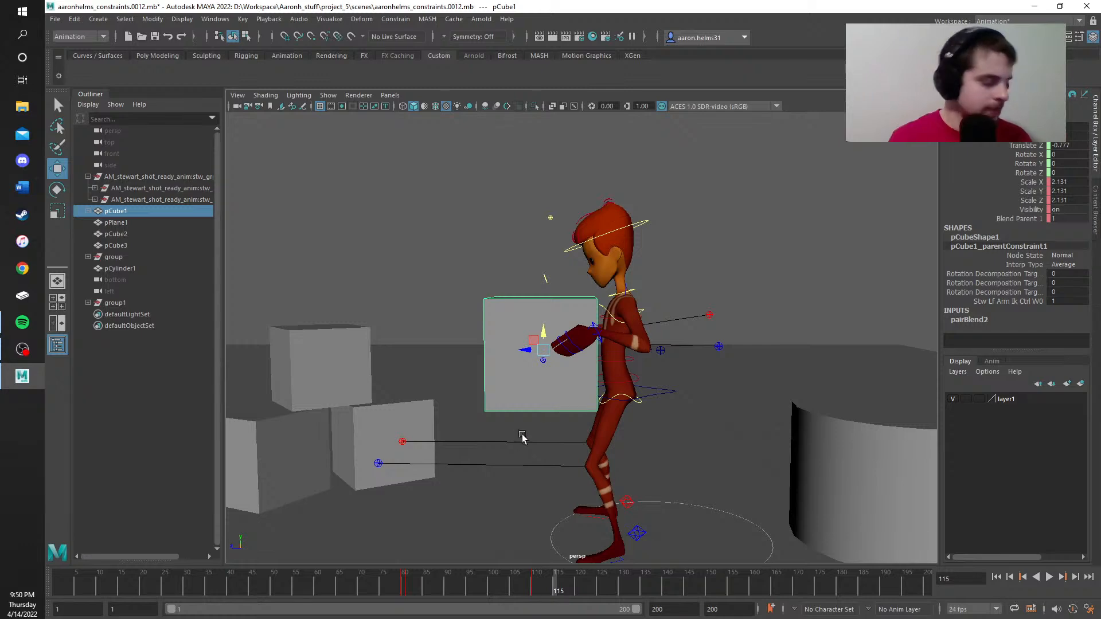
# Step: Delete the right arm IK control's keys at frames 115 and 116
pyautogui.scroll(2, 539, 442)
pyautogui.keyDown('alt'); pyautogui.moveTo(554, 447); pyautogui.dragTo(640, 435); pyautogui.keyUp('alt')
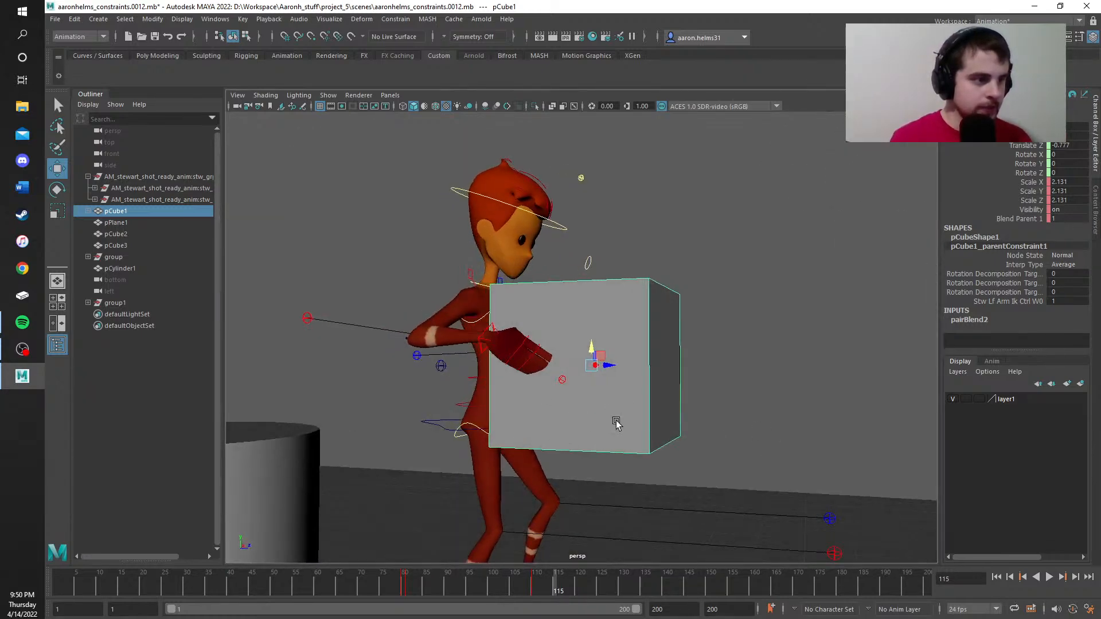
pyautogui.keyDown('alt'); pyautogui.moveTo(734, 364); pyautogui.dragTo(741, 383, button='middle'); pyautogui.keyUp('alt')
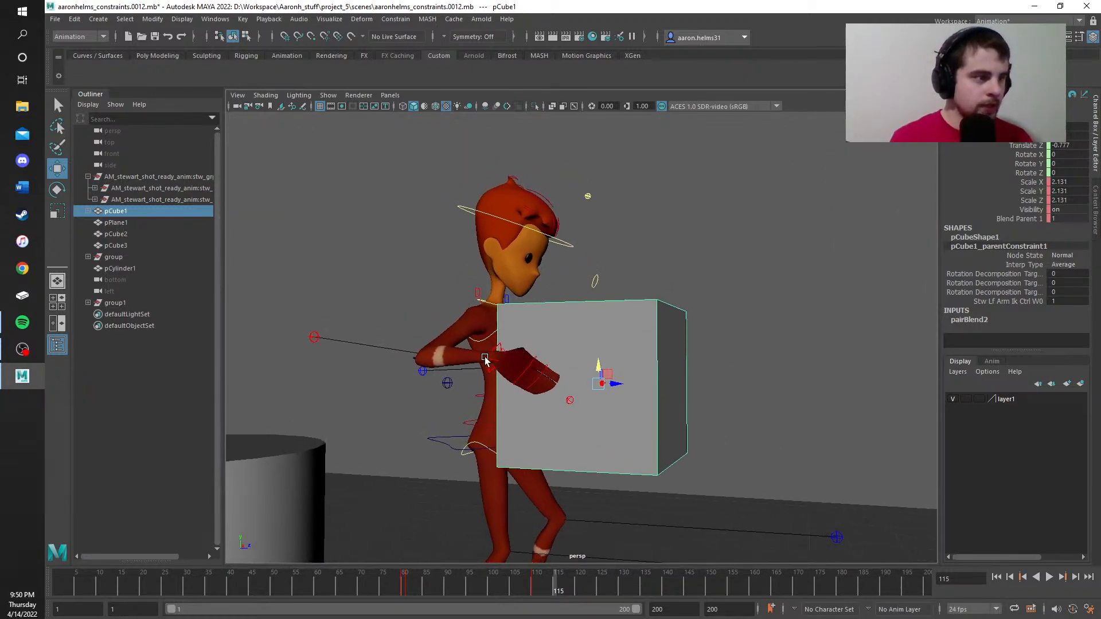
pyautogui.click(486, 359)
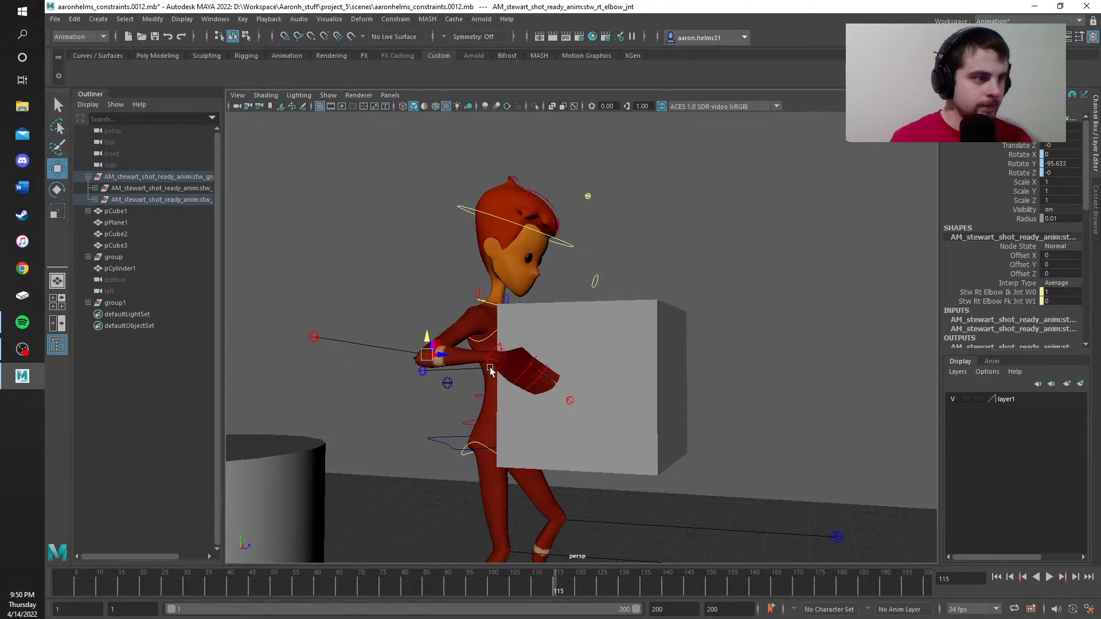
pyautogui.rightClick(555, 590)
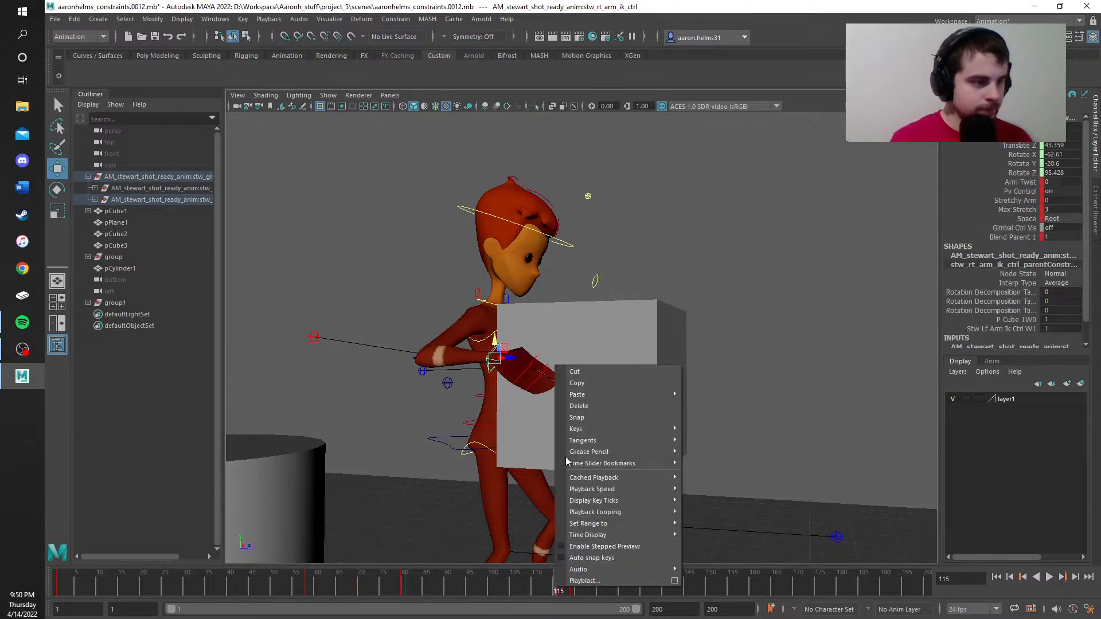
pyautogui.click(578, 409)
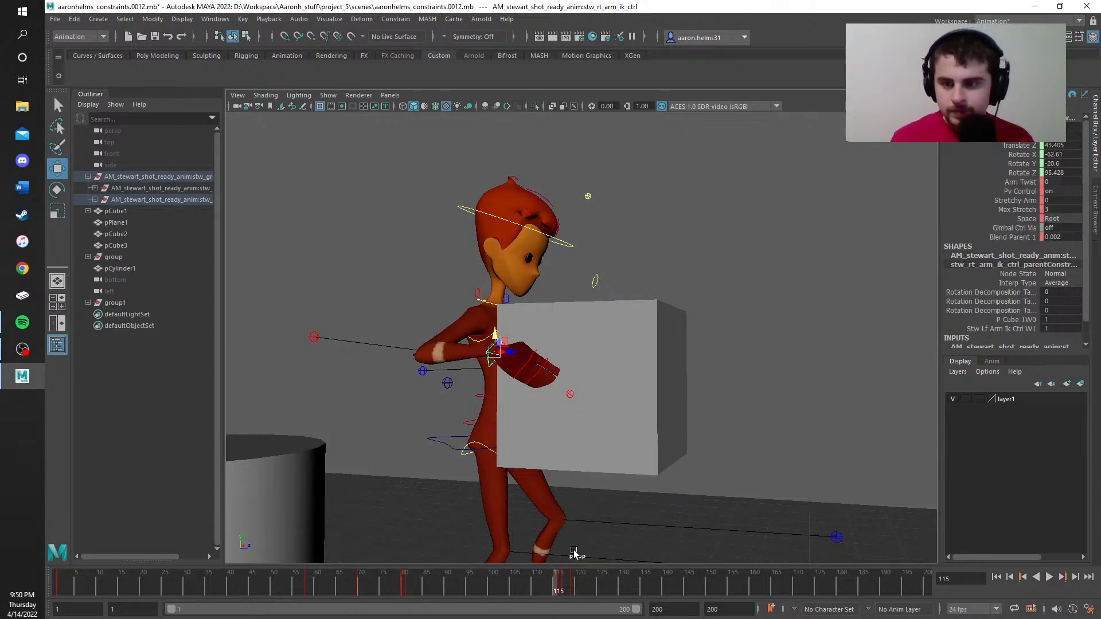
pyautogui.click(561, 580)
pyautogui.rightClick(562, 579)
pyautogui.click(590, 396)
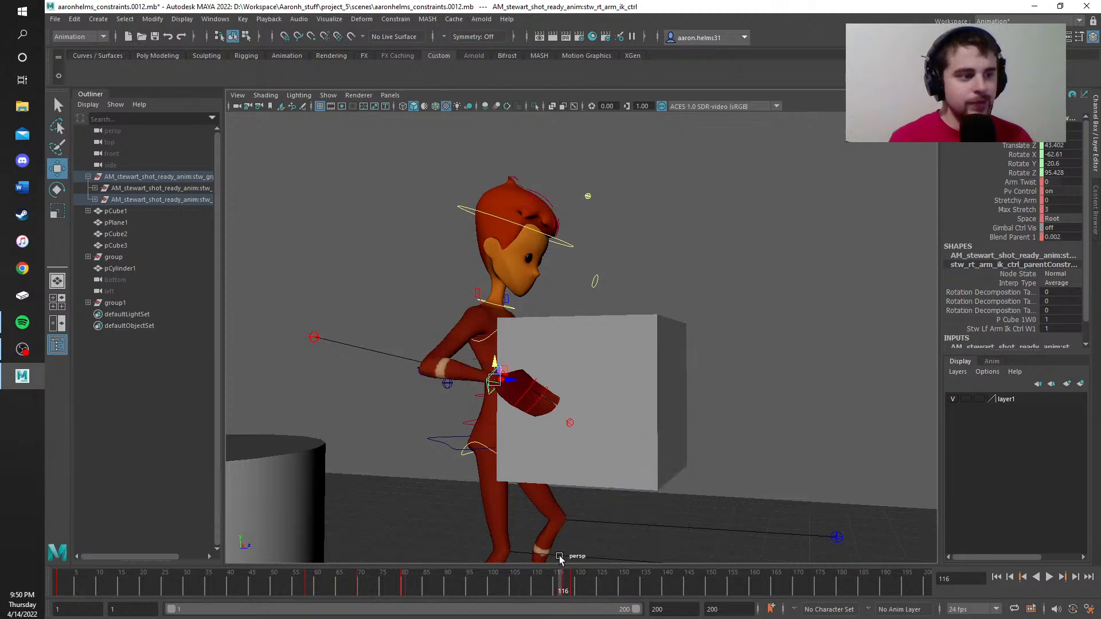
# Step: Delete the right arm IK control's keys at frames 117 and 119
pyautogui.click(567, 594)
pyautogui.rightClick(568, 595)
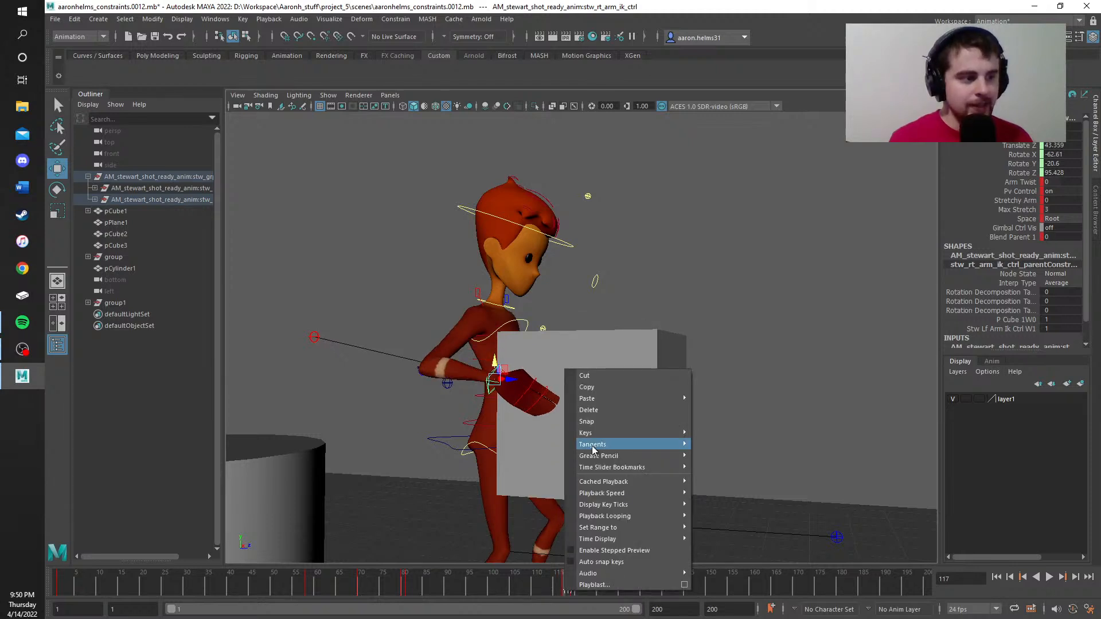
pyautogui.click(591, 413)
pyautogui.click(576, 592)
pyautogui.rightClick(576, 592)
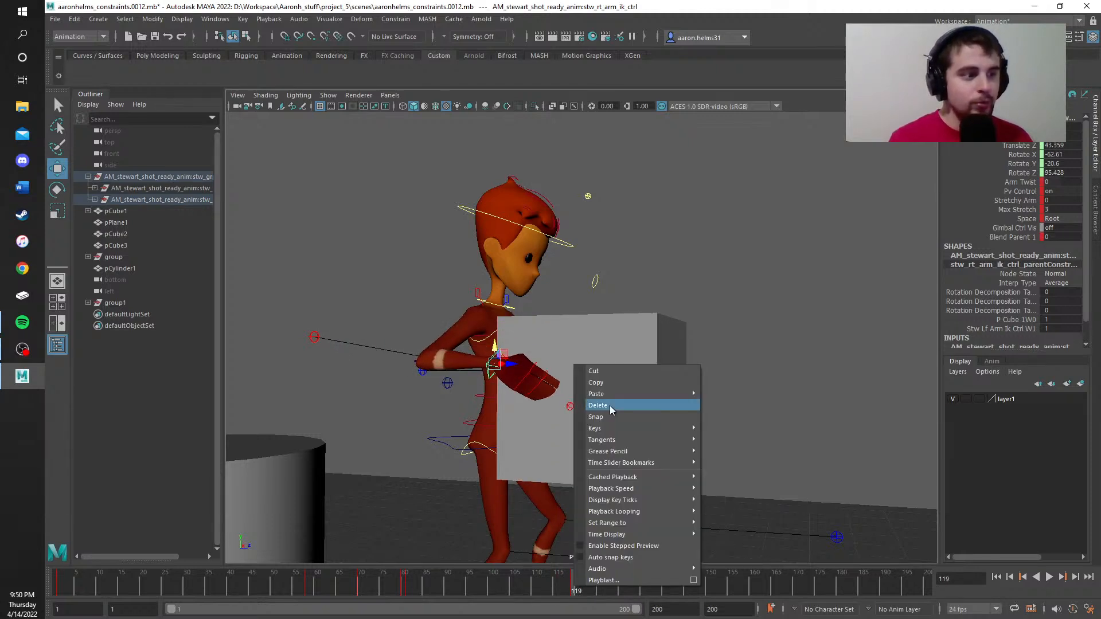
pyautogui.click(610, 405)
# Step: Go to frame 80, where the character crouches beside the box, and select the lower spine FK control
pyautogui.scroll(-7, 720, 416)
pyautogui.scroll(5, 730, 401)
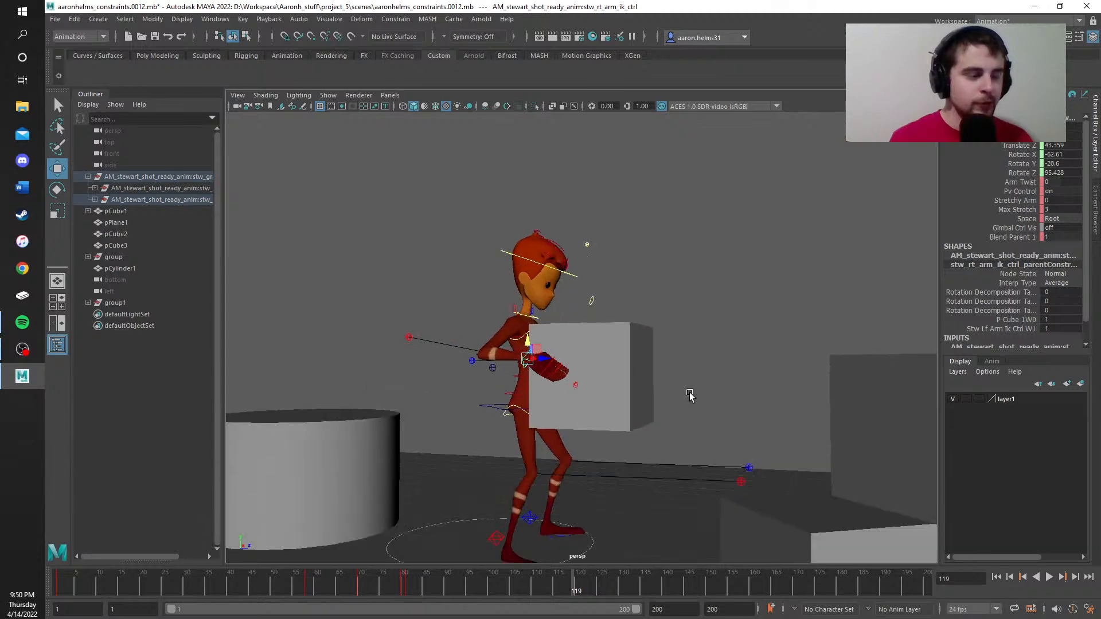
pyautogui.keyDown('alt'); pyautogui.moveTo(699, 376); pyautogui.dragTo(594, 334); pyautogui.keyUp('alt')
pyautogui.moveTo(449, 575); pyautogui.dragTo(404, 580)
pyautogui.scroll(6, 628, 318)
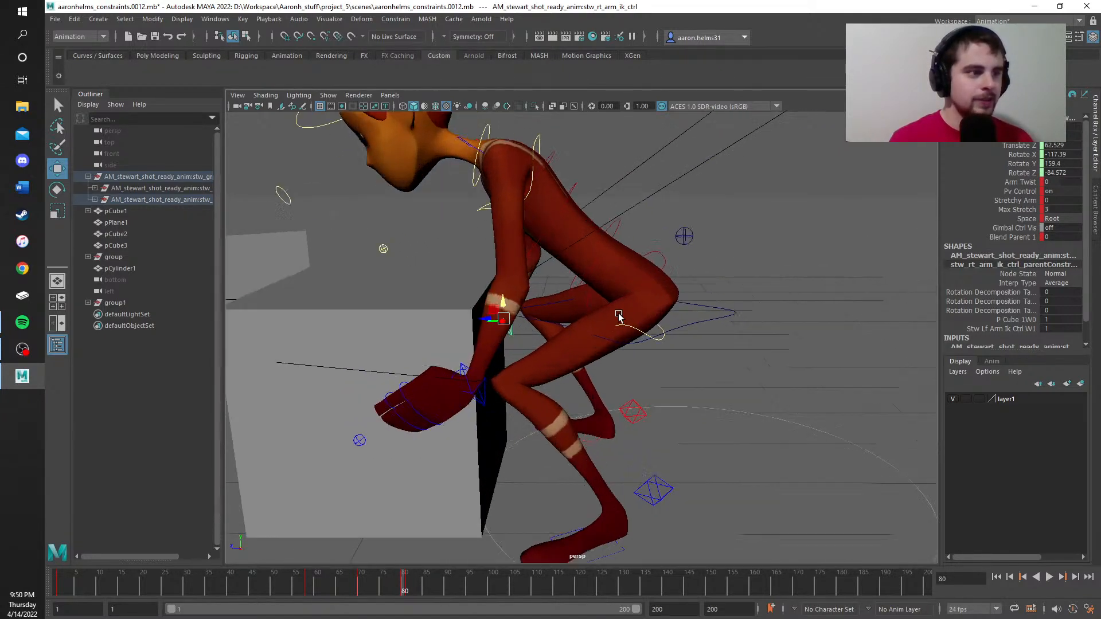
pyautogui.click(597, 255)
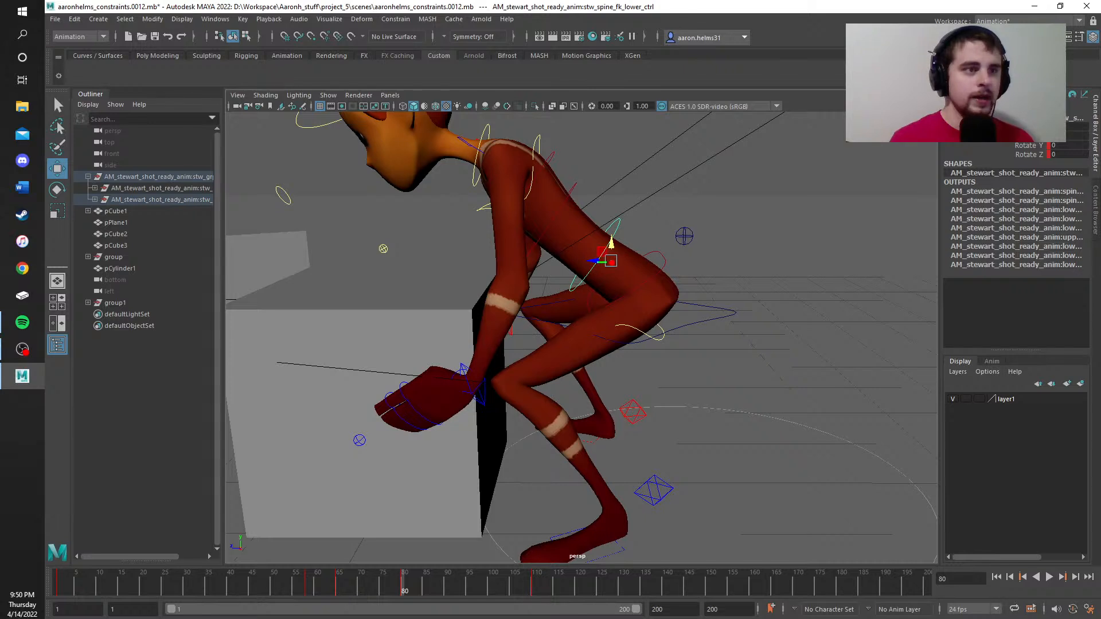
# Step: Try a small Rotate Y change on the lower spine control at frame 80, and undo it
pyautogui.moveTo(611, 244); pyautogui.dragTo(612, 295)
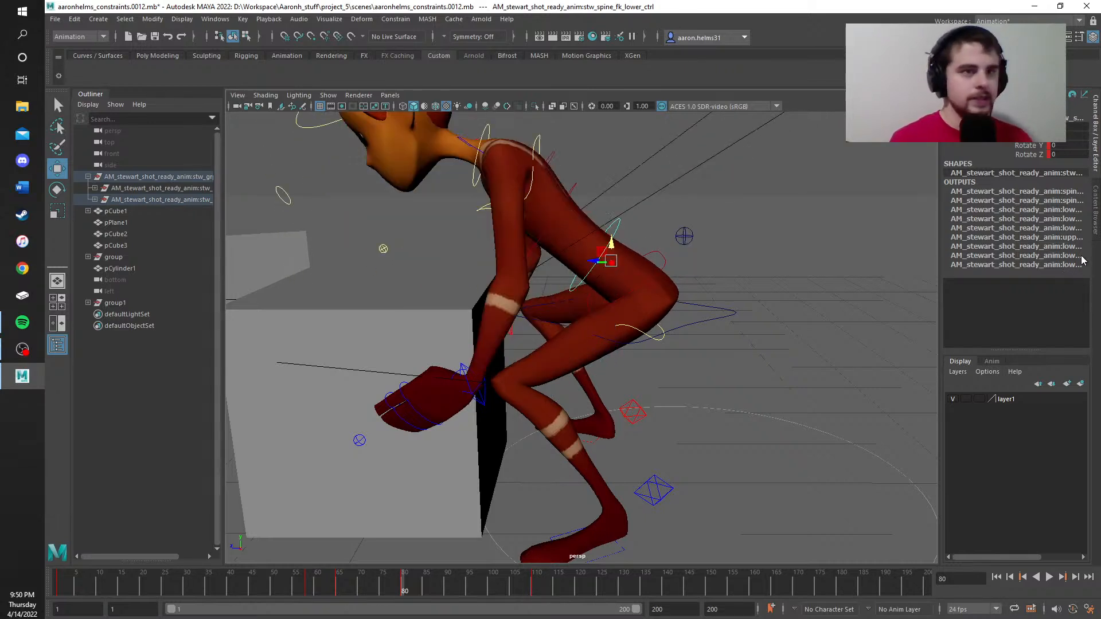
pyautogui.click(1082, 144)
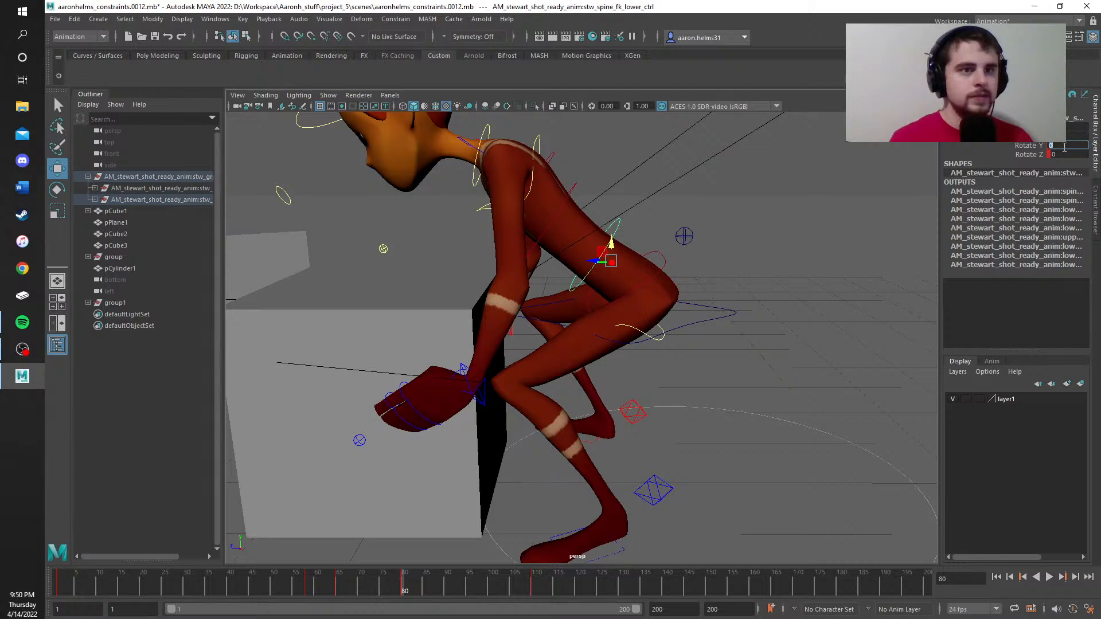
pyautogui.write('-3')
pyautogui.press('Return')
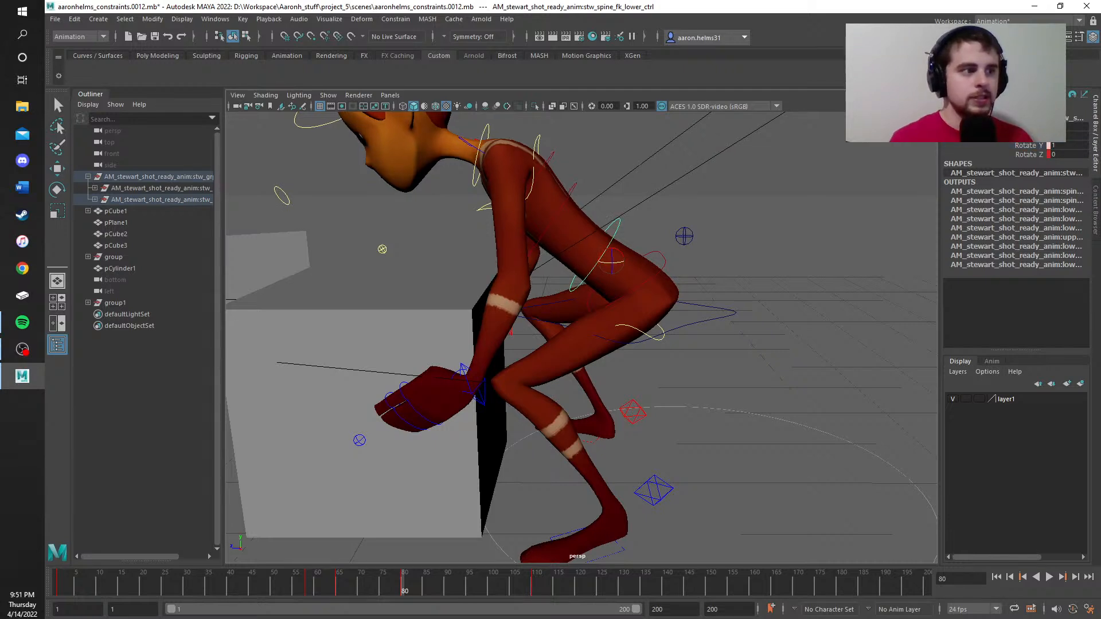
pyautogui.hotkey('ctrl', 'z')
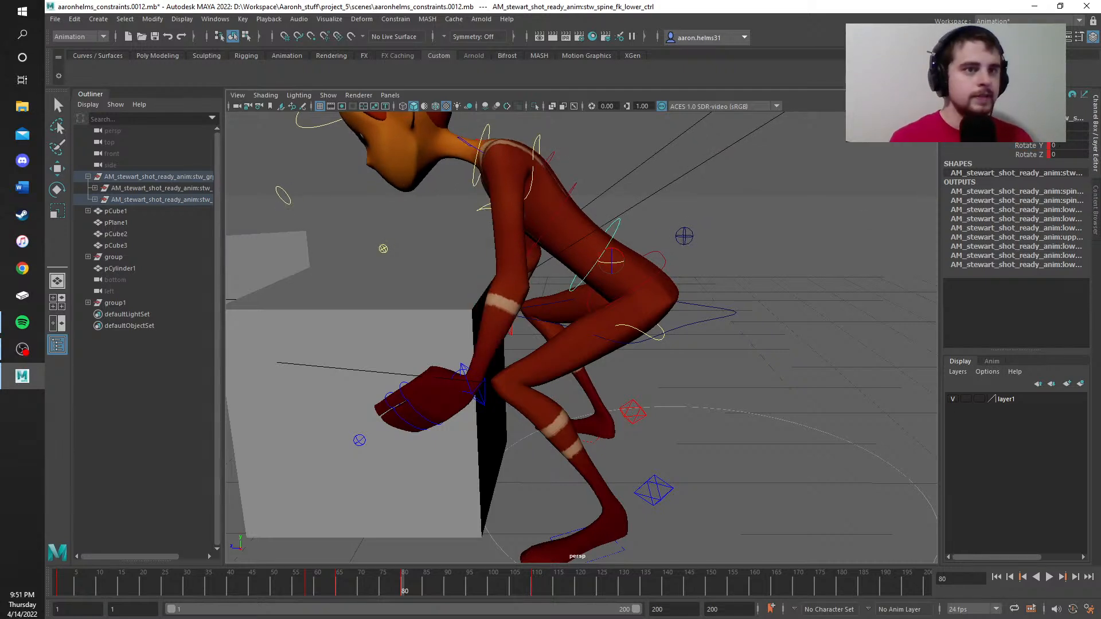
# Step: Try straightening the torso at frame 80 with the lower spine control's Rotate X, and undo it
pyautogui.click(1076, 136)
pyautogui.moveTo(746, 287); pyautogui.dragTo(608, 287, button='middle')
pyautogui.moveTo(449, 184); pyautogui.dragTo(558, 151, button='middle')
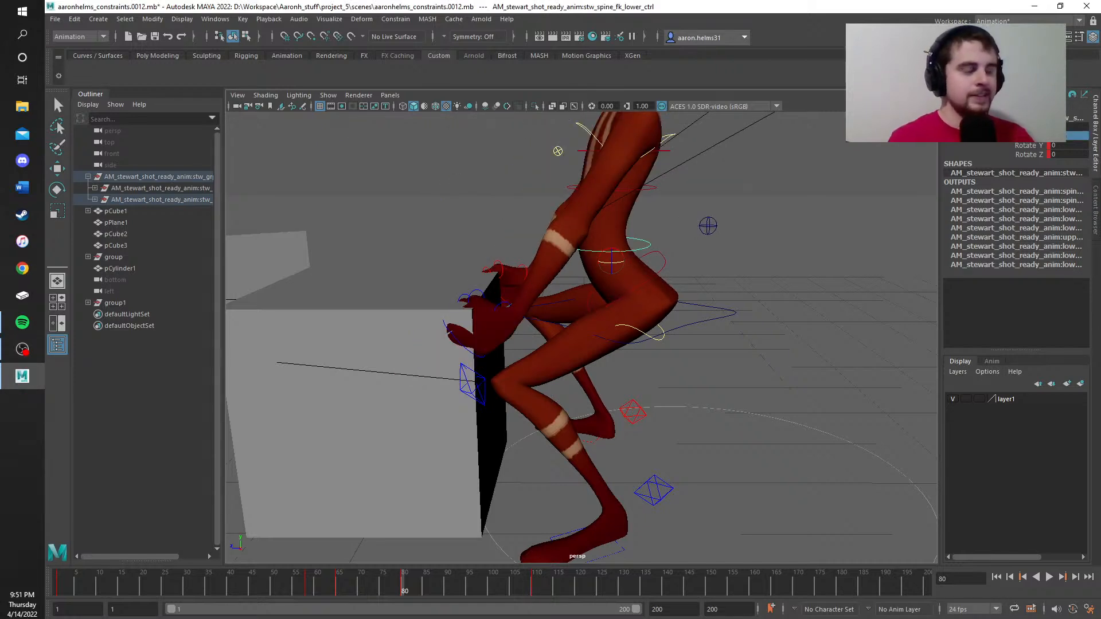
pyautogui.scroll(-5, 537, 228)
pyautogui.scroll(5, 540, 236)
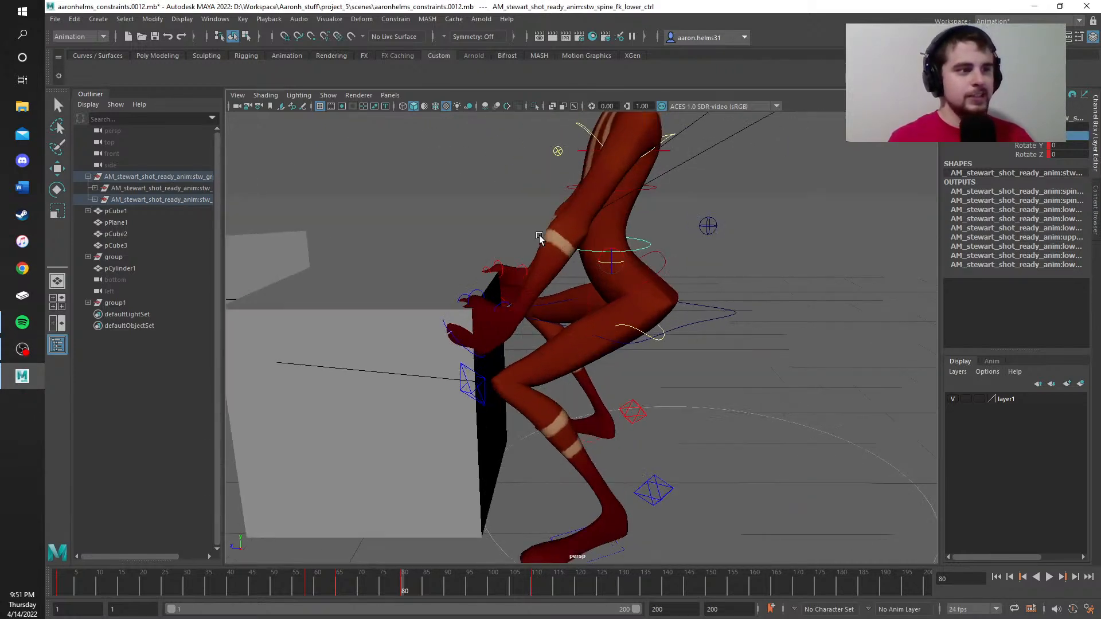
pyautogui.hotkey('ctrl', 'z')
pyautogui.hotkey('ctrl', 'z')
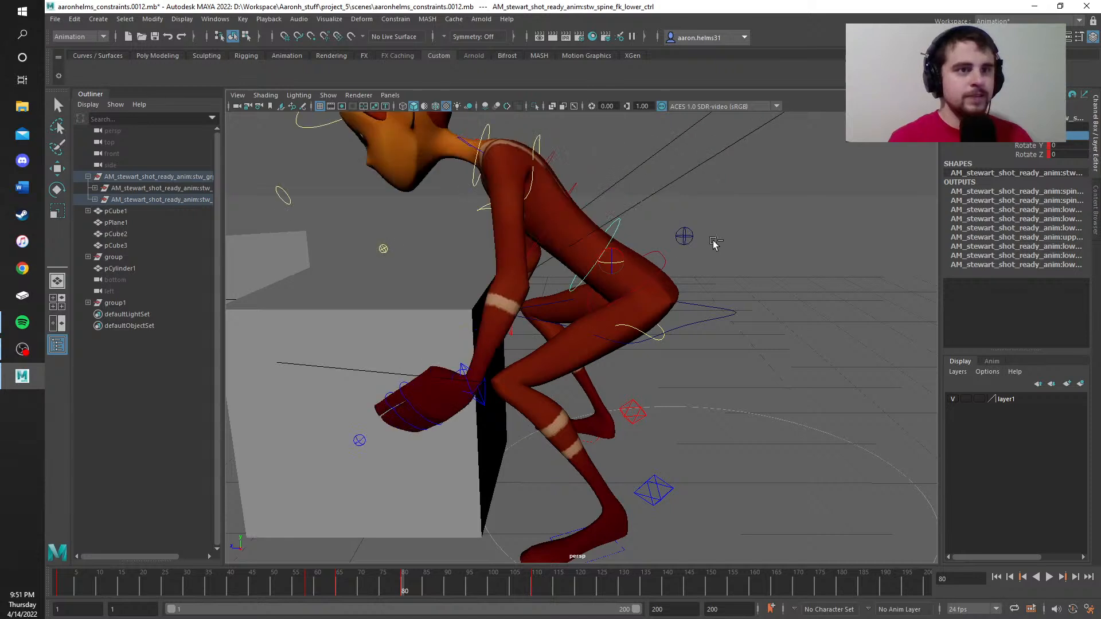
# Step: Select the hip FK control at frame 80 and set its Rotate X to -33
pyautogui.click(652, 270)
pyautogui.click(653, 274)
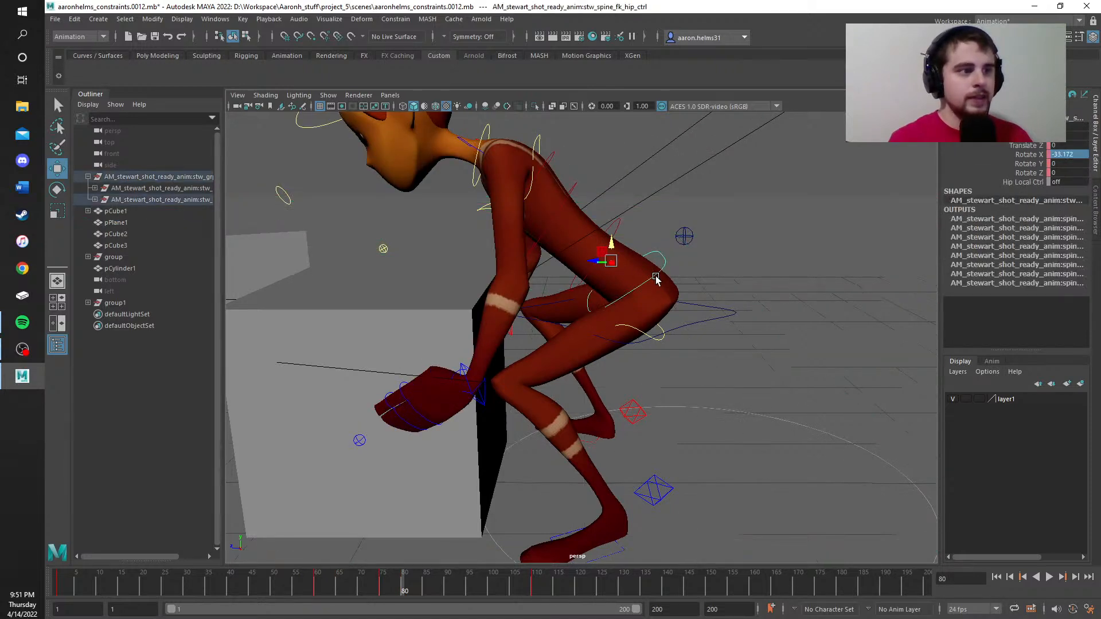
pyautogui.click(1075, 154)
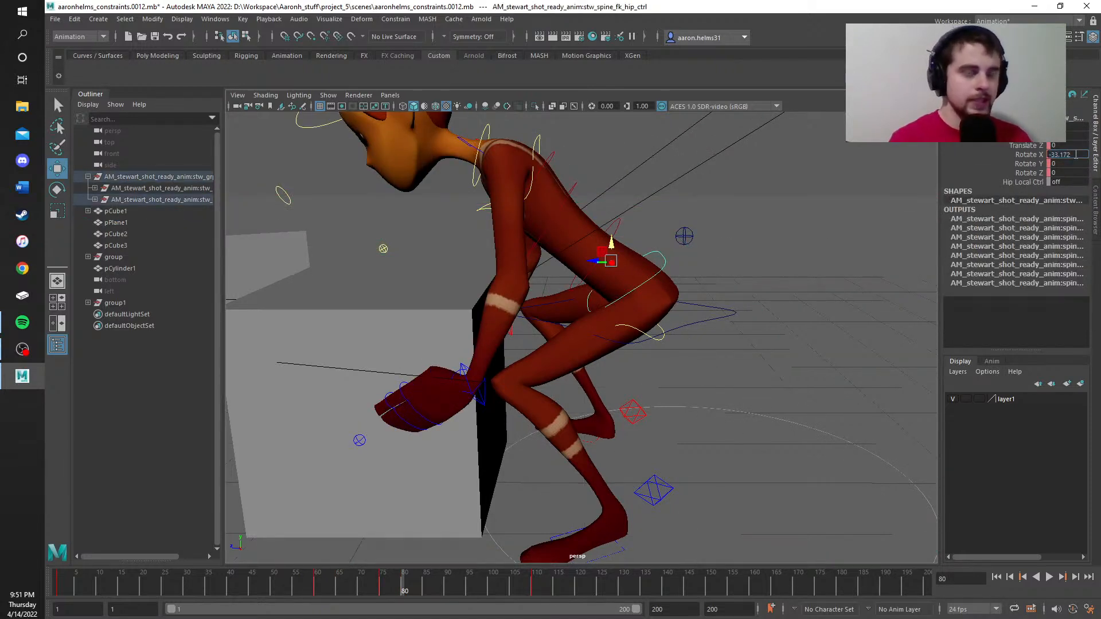
pyautogui.press('Return')
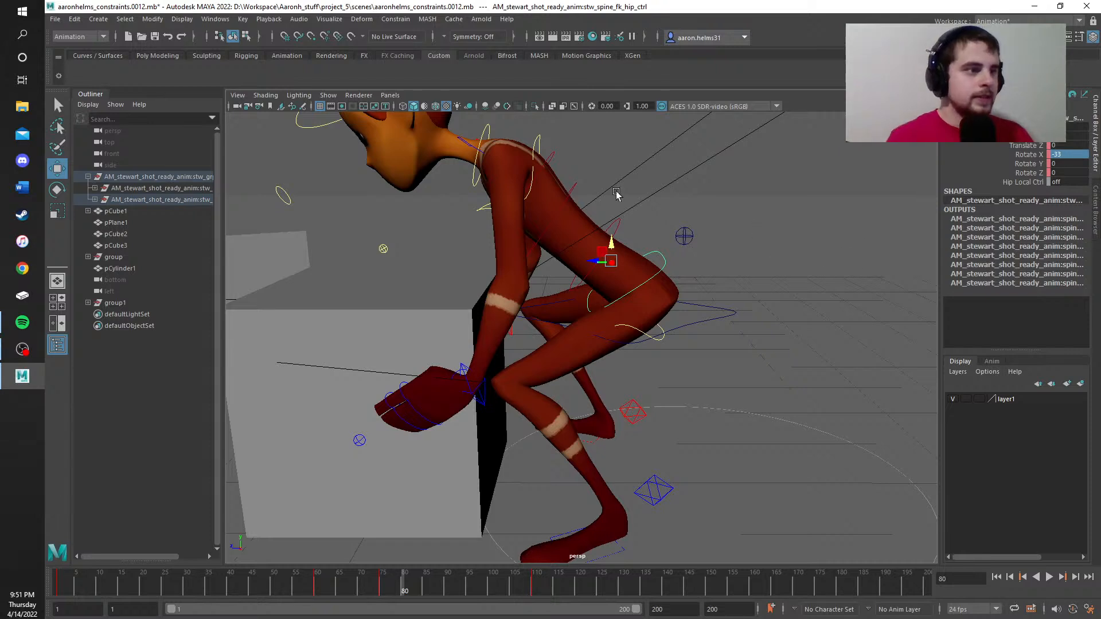
# Step: Bend the torso further forward at frame 80 by bringing the lower spine control's Rotate X to 66
pyautogui.click(557, 211)
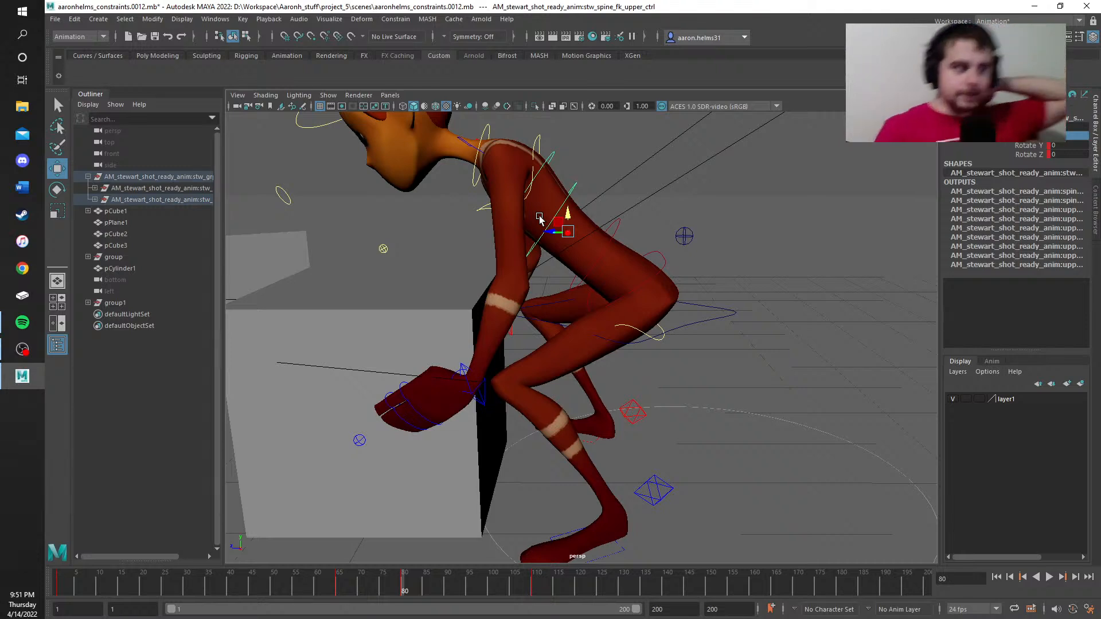
pyautogui.click(607, 251)
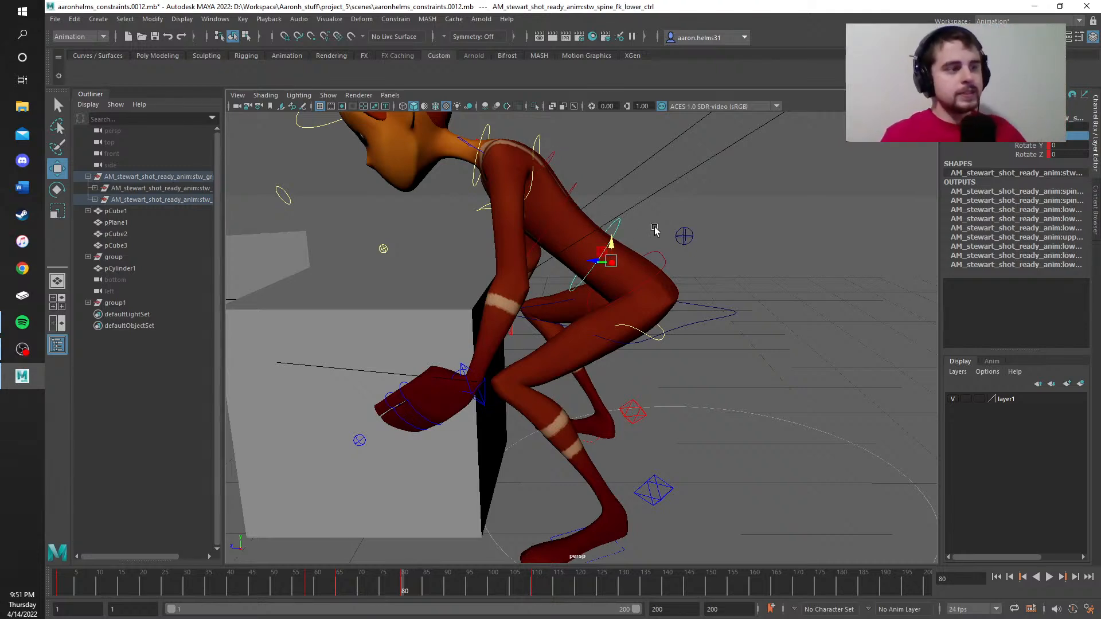
pyautogui.click(1066, 137)
pyautogui.press('Return')
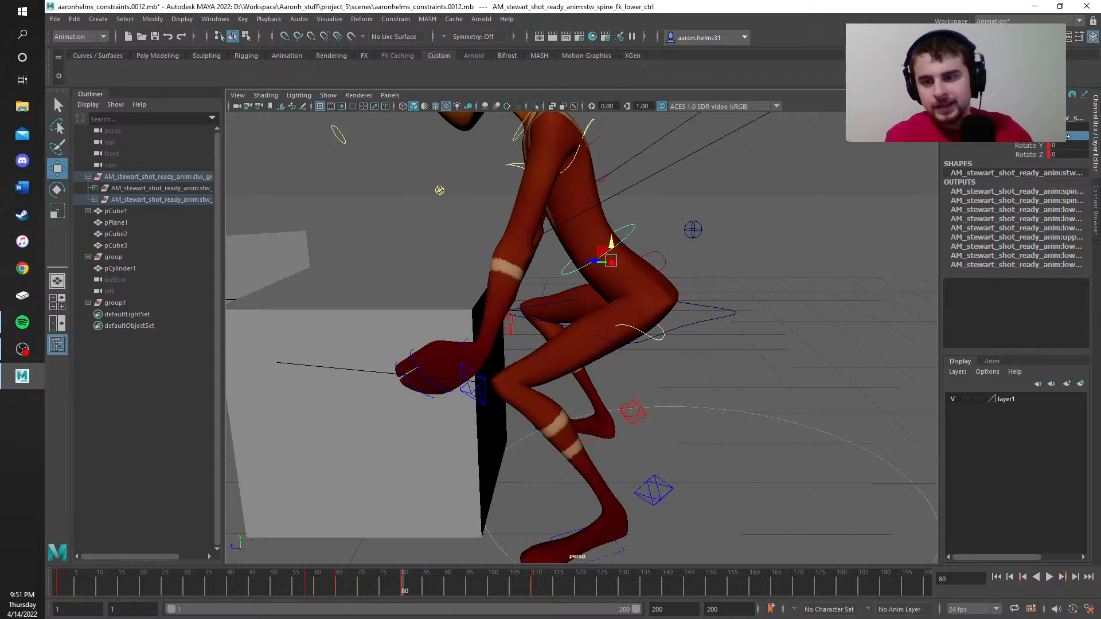
pyautogui.hotkey('ctrl', 'z')
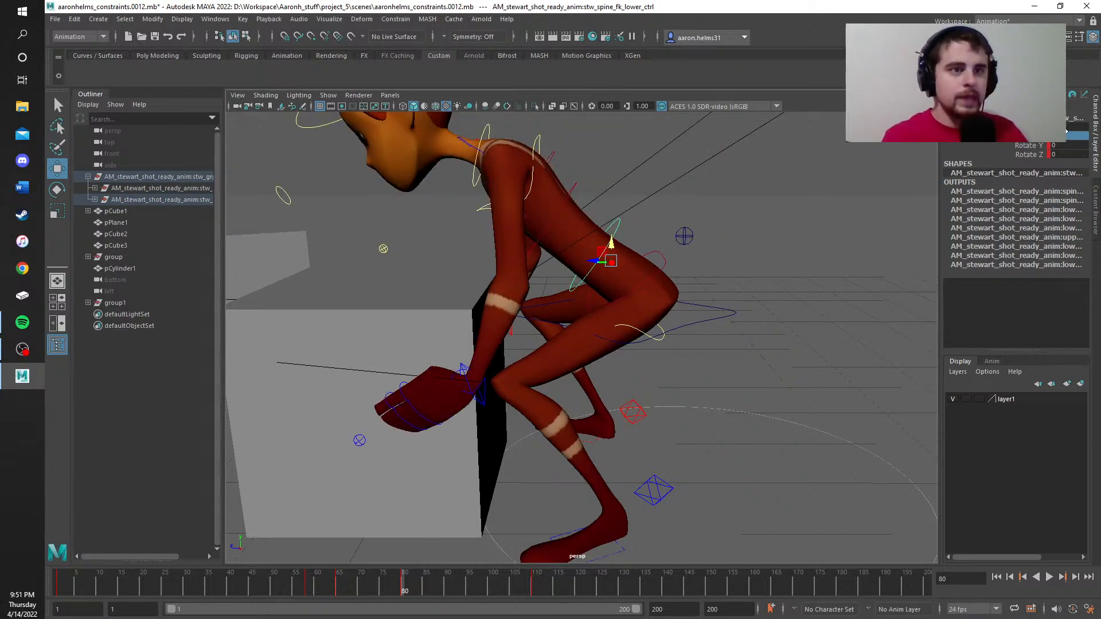
pyautogui.moveTo(746, 287); pyautogui.dragTo(770, 286, button='middle')
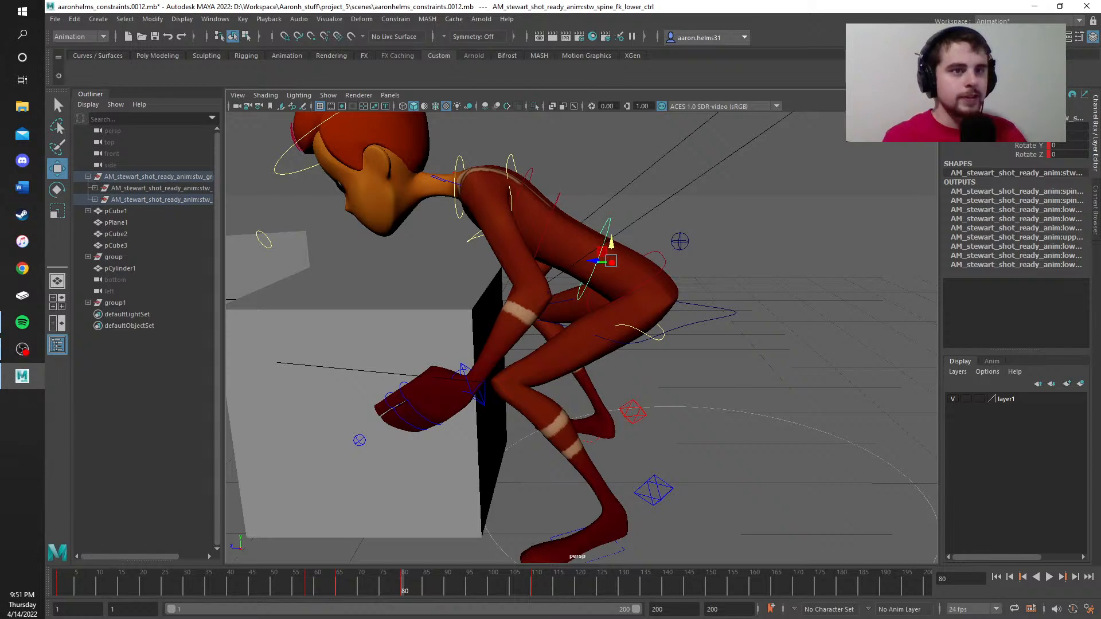
pyautogui.moveTo(769, 287); pyautogui.dragTo(764, 286, button='middle')
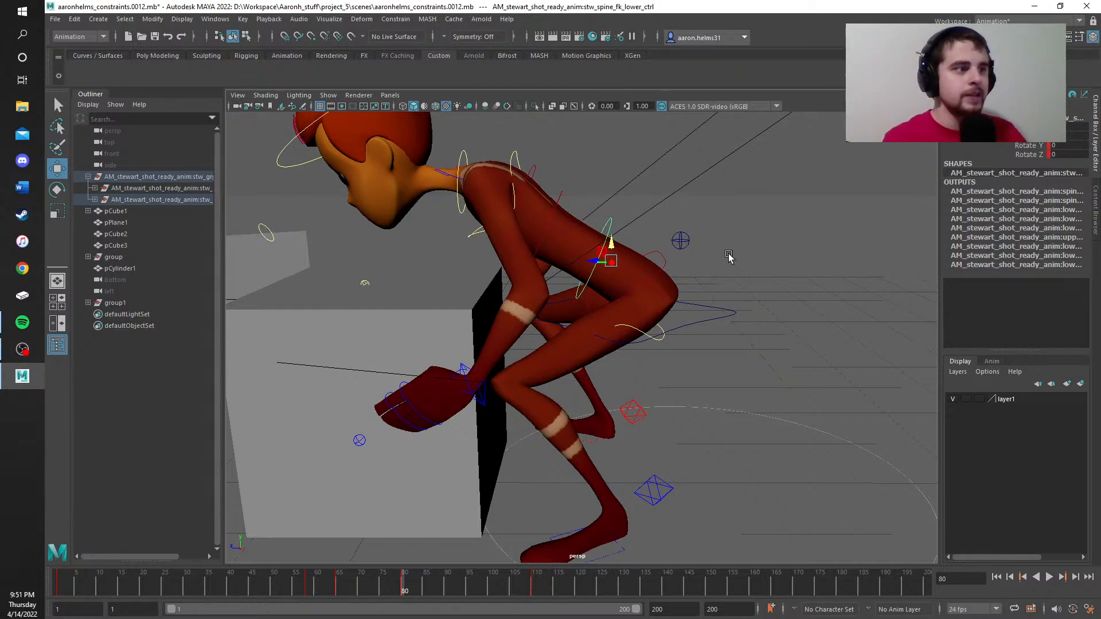
# Step: Inspect the crouched back up close at frame 80, and check the upper spine control's channels
pyautogui.keyDown('alt'); pyautogui.moveTo(545, 244); pyautogui.dragTo(564, 259); pyautogui.keyUp('alt')
pyautogui.keyDown('alt'); pyautogui.moveTo(565, 259); pyautogui.dragTo(607, 275, button='right'); pyautogui.keyUp('alt')
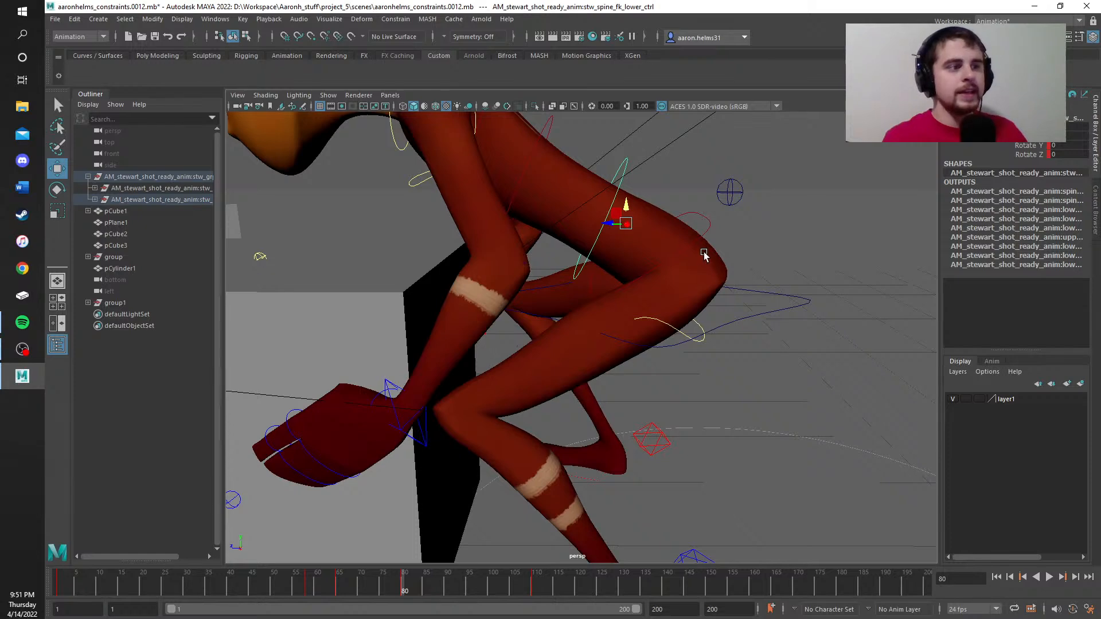
pyautogui.keyDown('alt'); pyautogui.moveTo(843, 202); pyautogui.dragTo(748, 306, button='middle'); pyautogui.keyUp('alt')
pyautogui.click(634, 300)
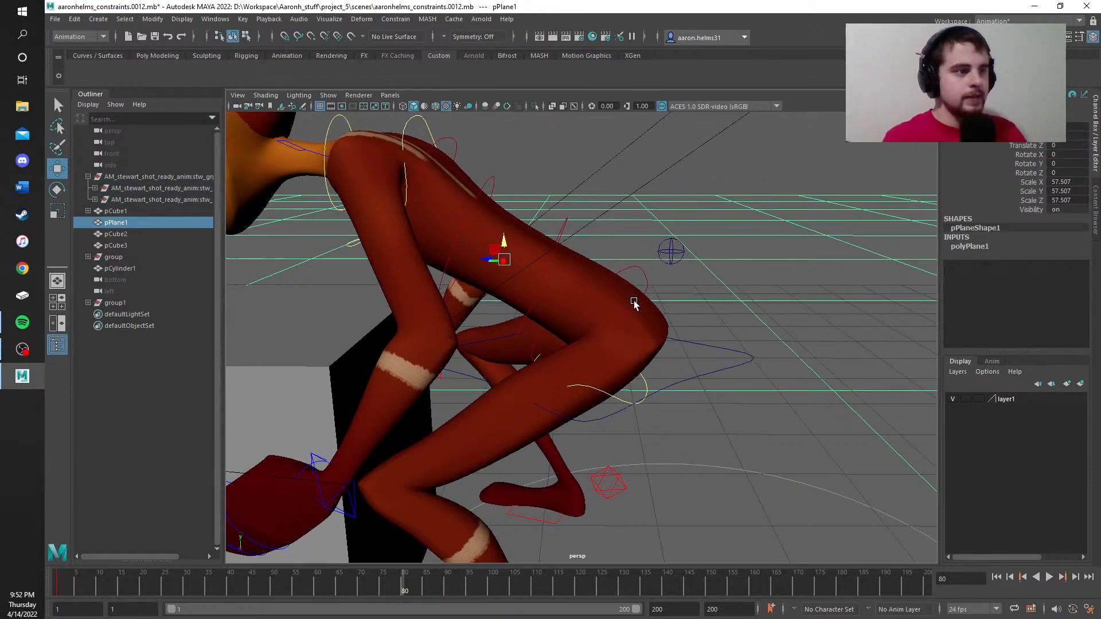
pyautogui.click(638, 306)
pyautogui.click(474, 184)
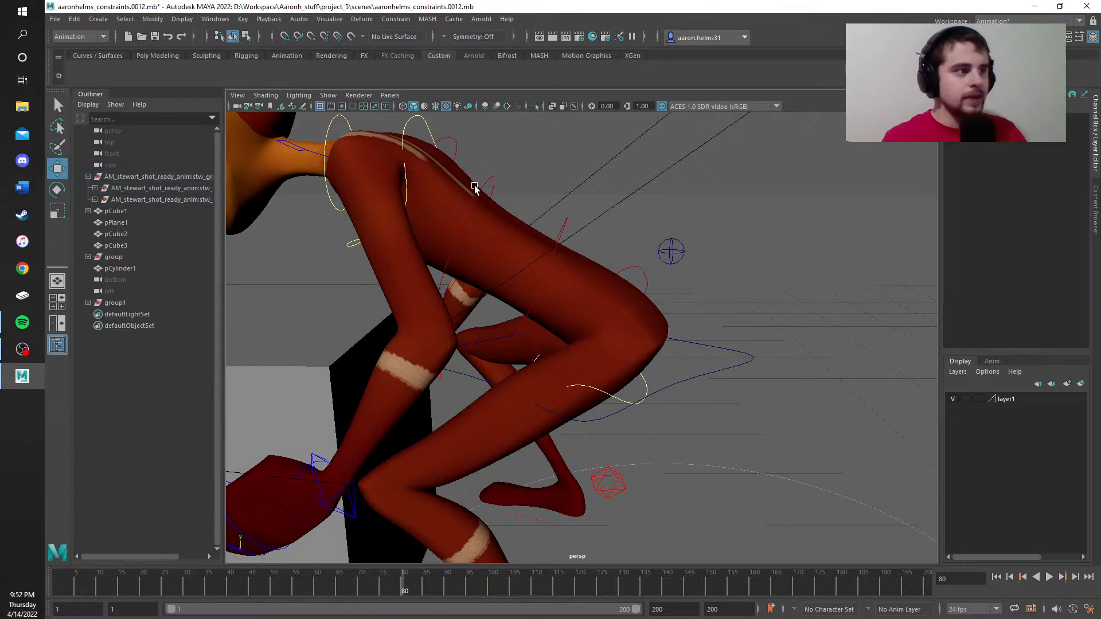
pyautogui.click(482, 195)
pyautogui.click(481, 191)
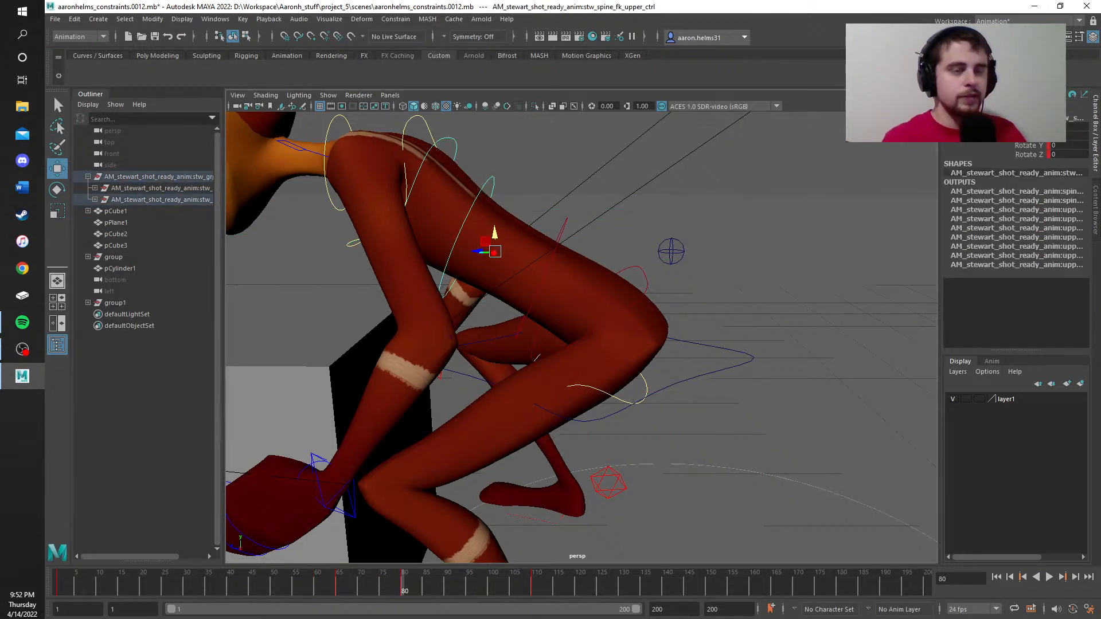
# Step: Try the hip control's Rotate X at 0 on frame 80, and return the hips to their previous tilt
pyautogui.click(638, 310)
pyautogui.click(636, 302)
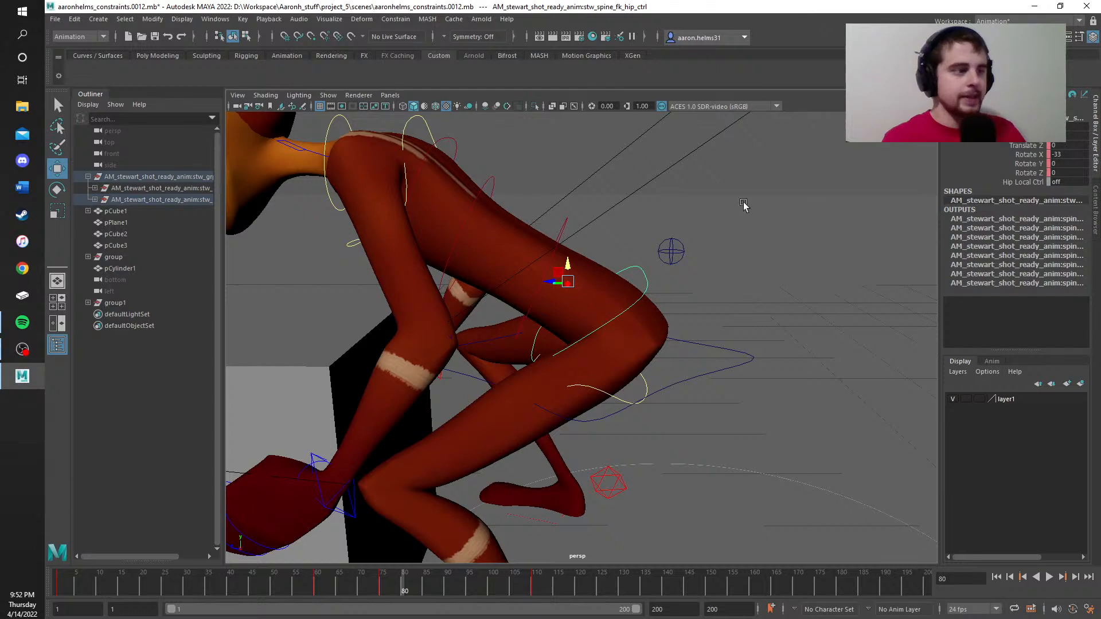
pyautogui.moveTo(1054, 155)
pyautogui.mouseDown()
pyautogui.moveTo(1036, 155)
pyautogui.moveTo(1063, 154)
pyautogui.mouseUp()
pyautogui.doubleClick(1063, 154)
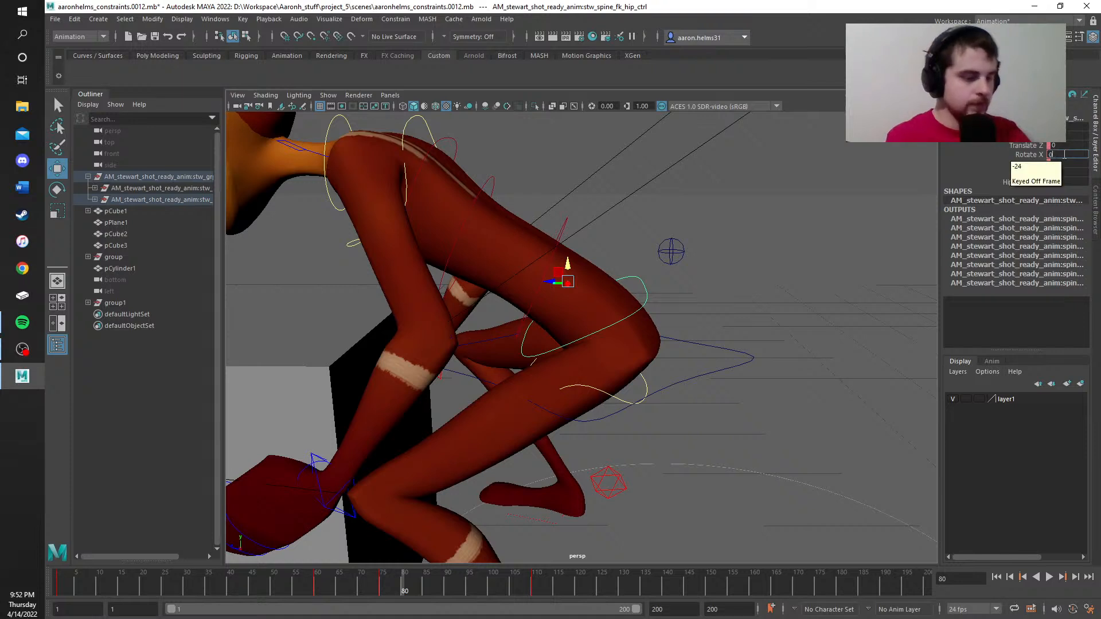
pyautogui.write('0')
pyautogui.press('Return')
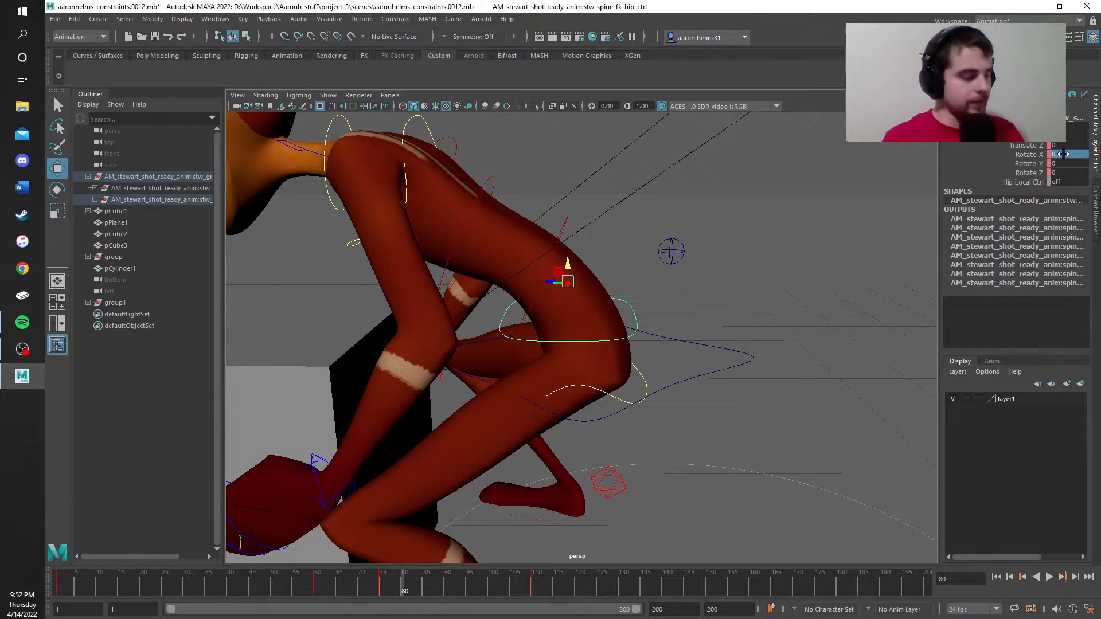
pyautogui.moveTo(1062, 154); pyautogui.dragTo(1063, 154)
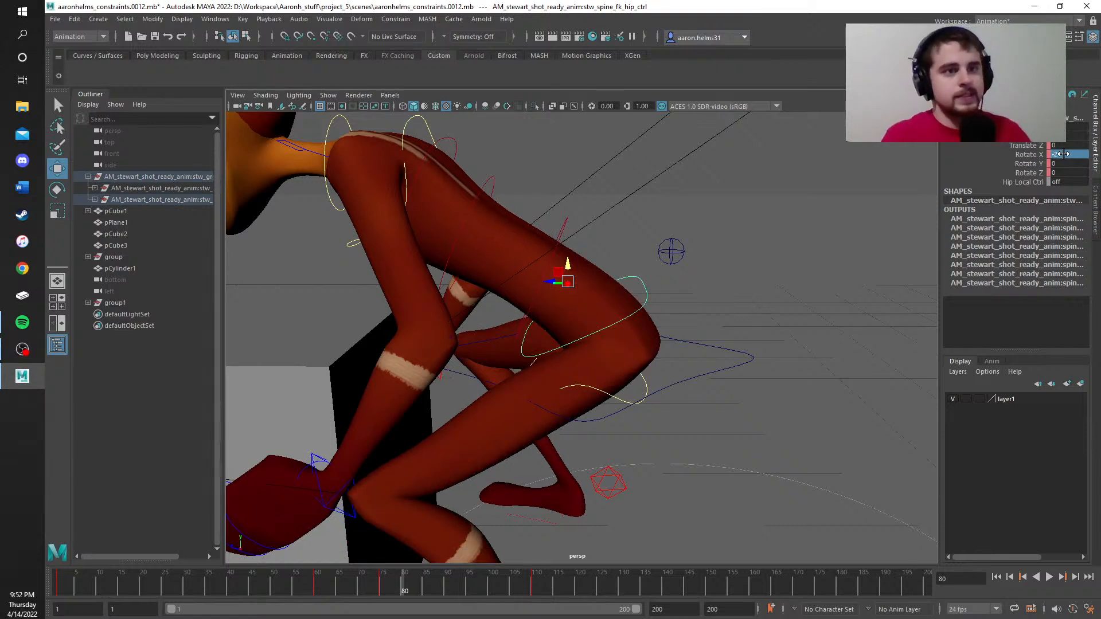
pyautogui.moveTo(935, 255); pyautogui.dragTo(1091, 313, button='middle')
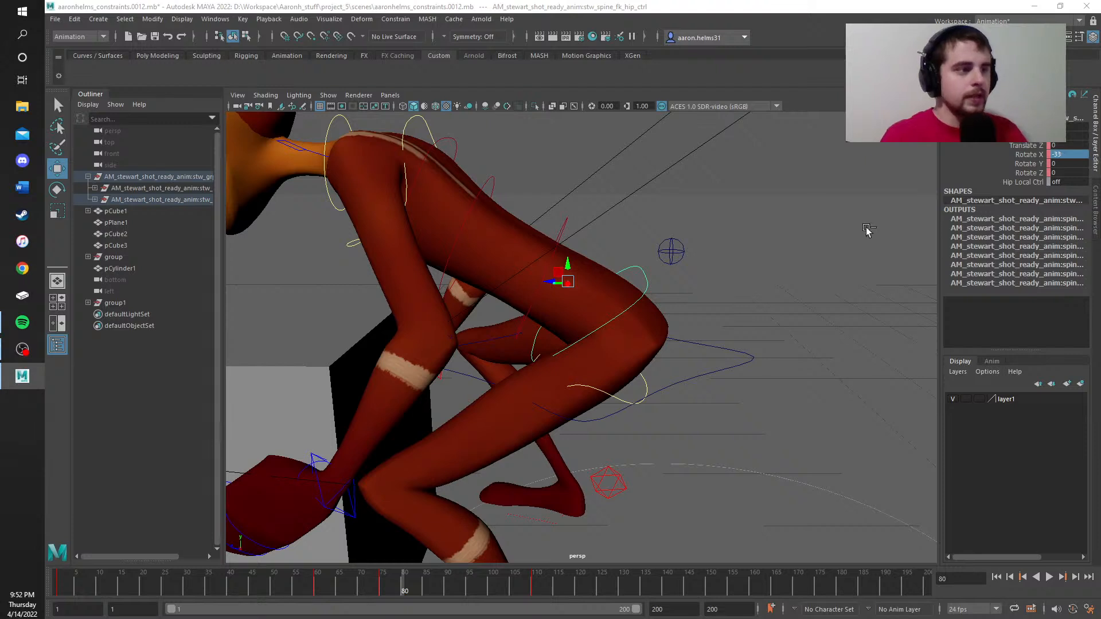
# Step: Try a more upright lower spine Rotate X value at frame 80, and restore the forward bend
pyautogui.click(561, 237)
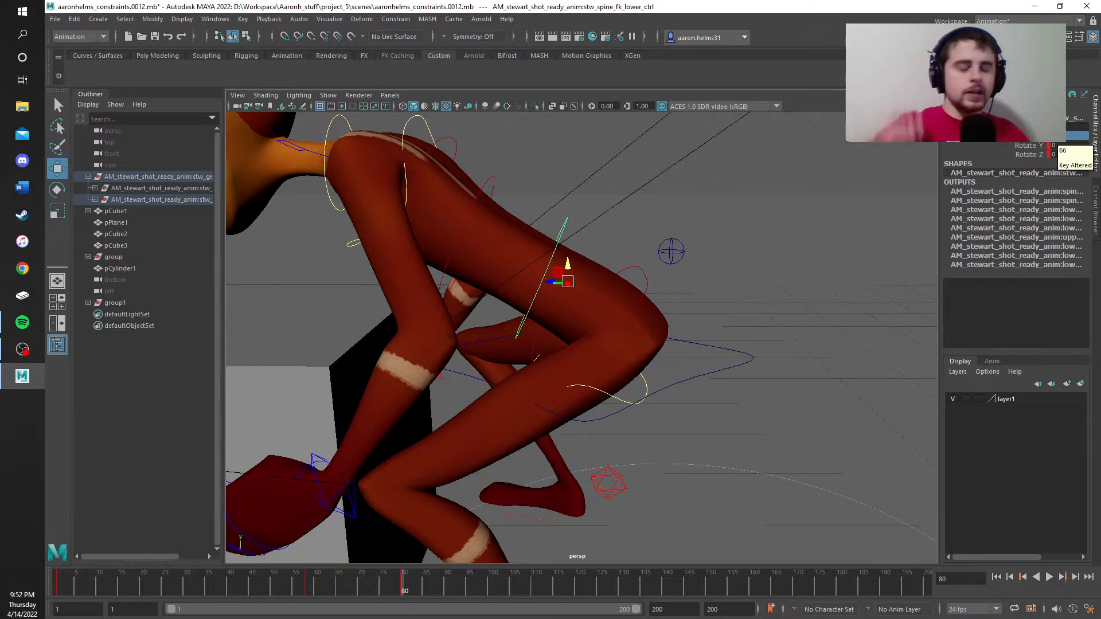
pyautogui.click(1057, 138)
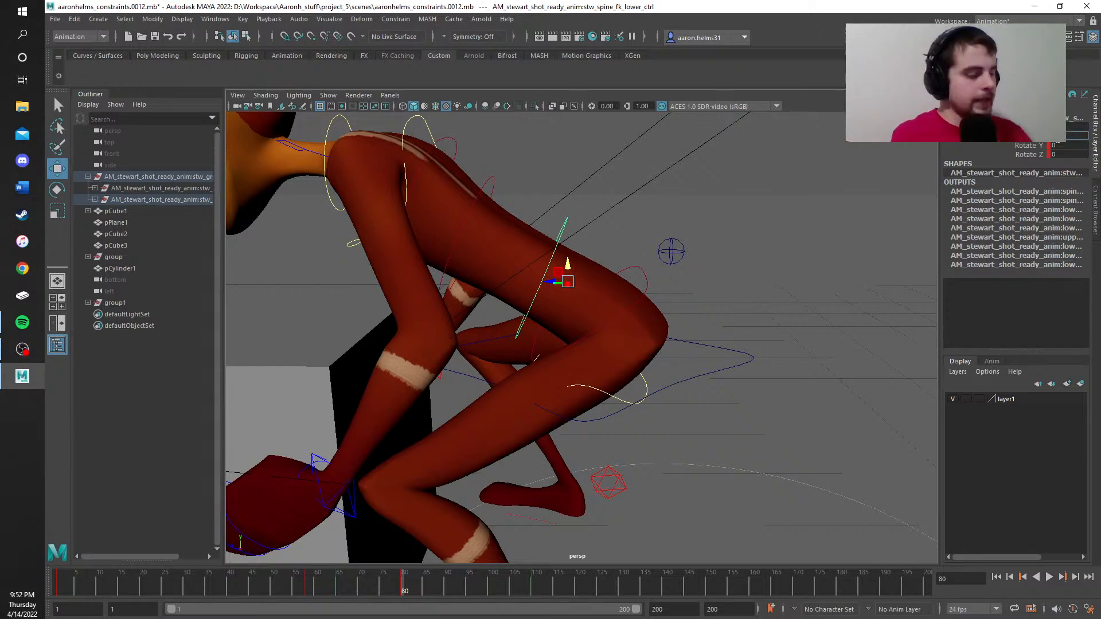
pyautogui.hotkey('ctrl', 'z')
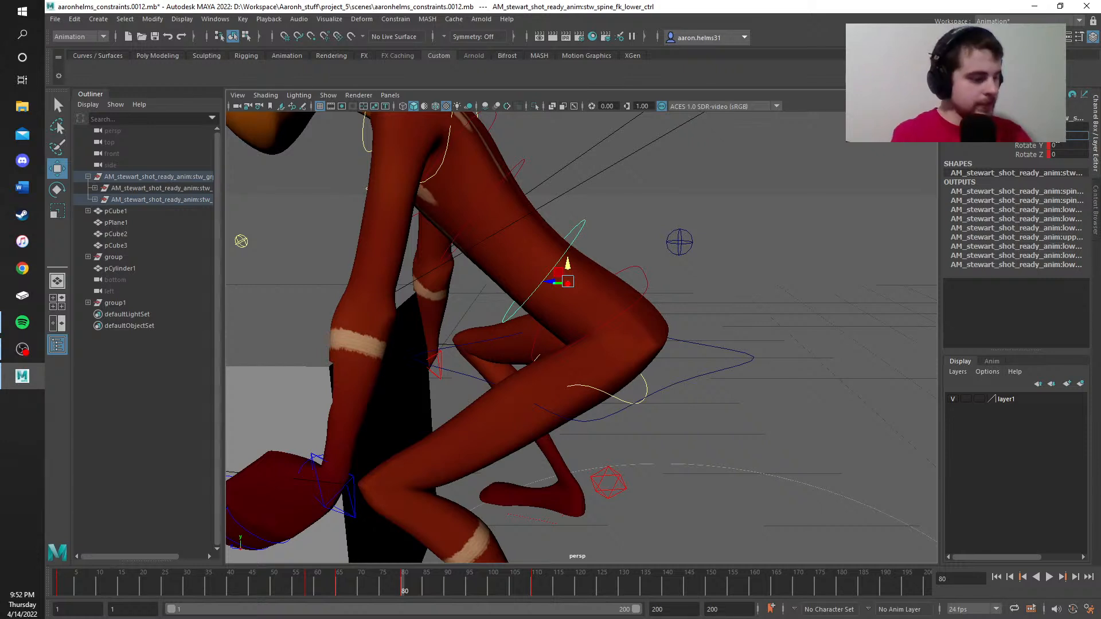
pyautogui.press('Return')
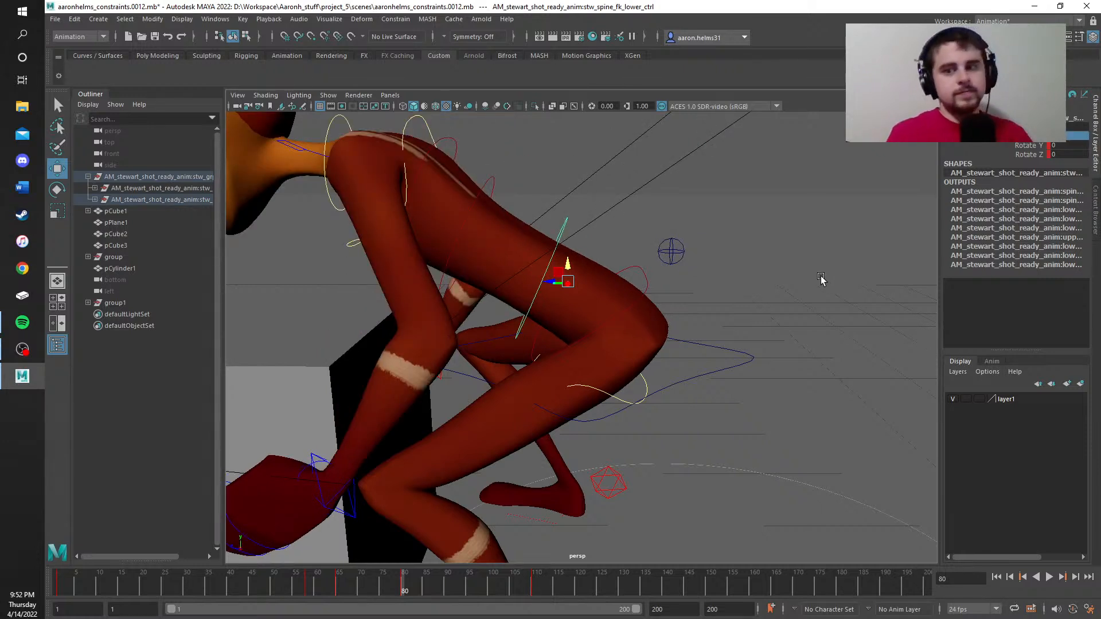
pyautogui.scroll(-3, 814, 272)
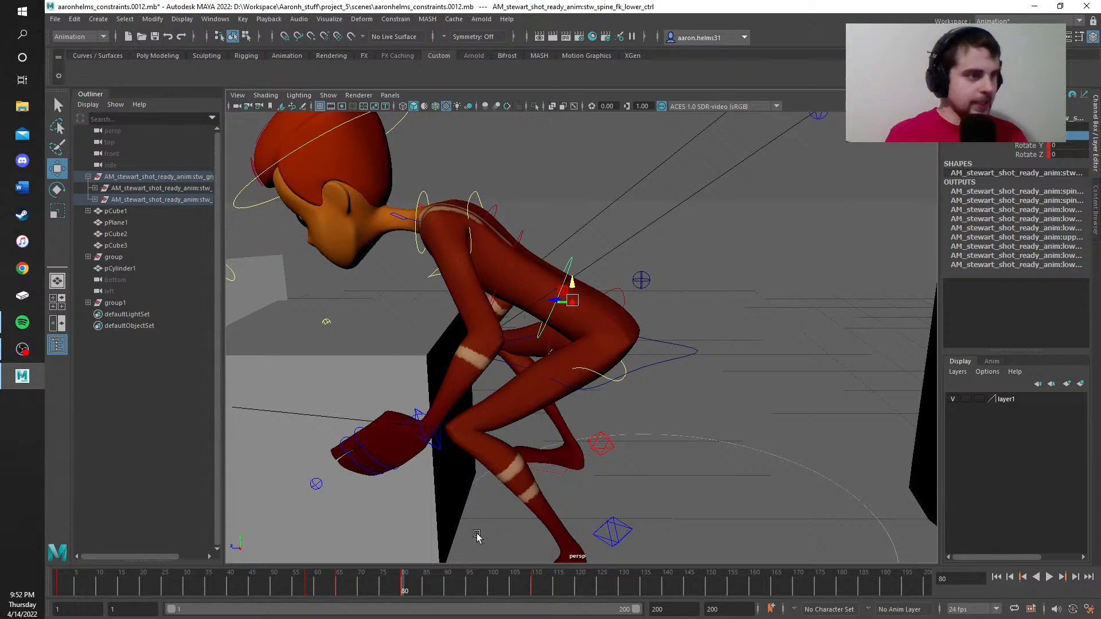
# Step: Scrub the crouch and early rise between frames 78 and 87, and check the upper spine, lower spine and hip controls
pyautogui.hotkey('alt', 'v')
pyautogui.moveTo(379, 579)
pyautogui.mouseDown()
pyautogui.moveTo(312, 577)
pyautogui.moveTo(474, 559)
pyautogui.moveTo(383, 566)
pyautogui.moveTo(407, 566)
pyautogui.moveTo(396, 567)
pyautogui.mouseUp()
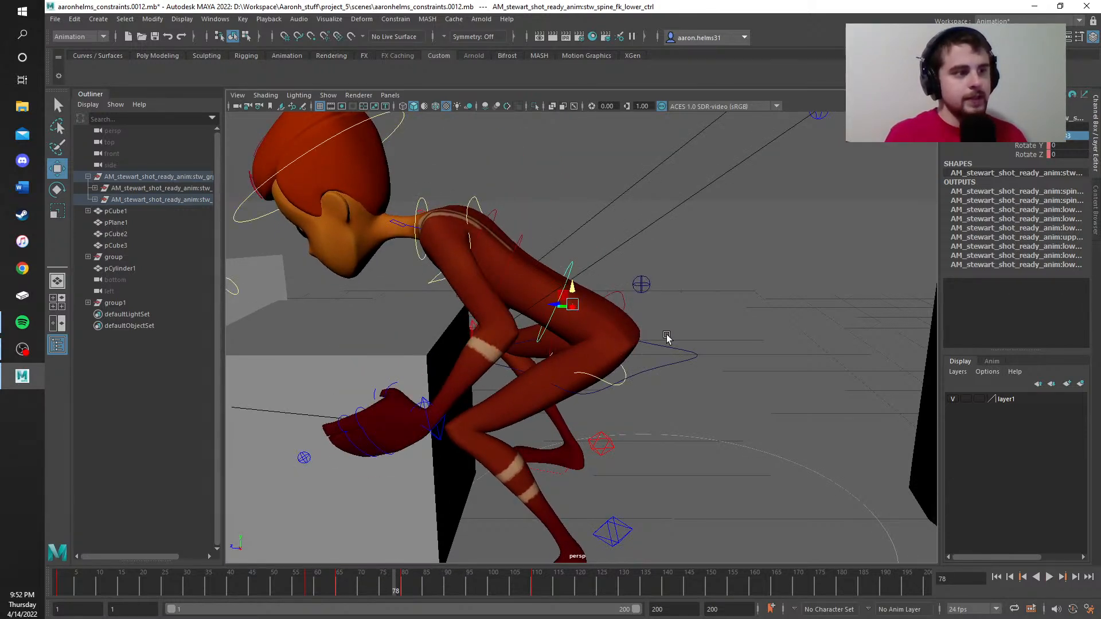
pyautogui.click(511, 257)
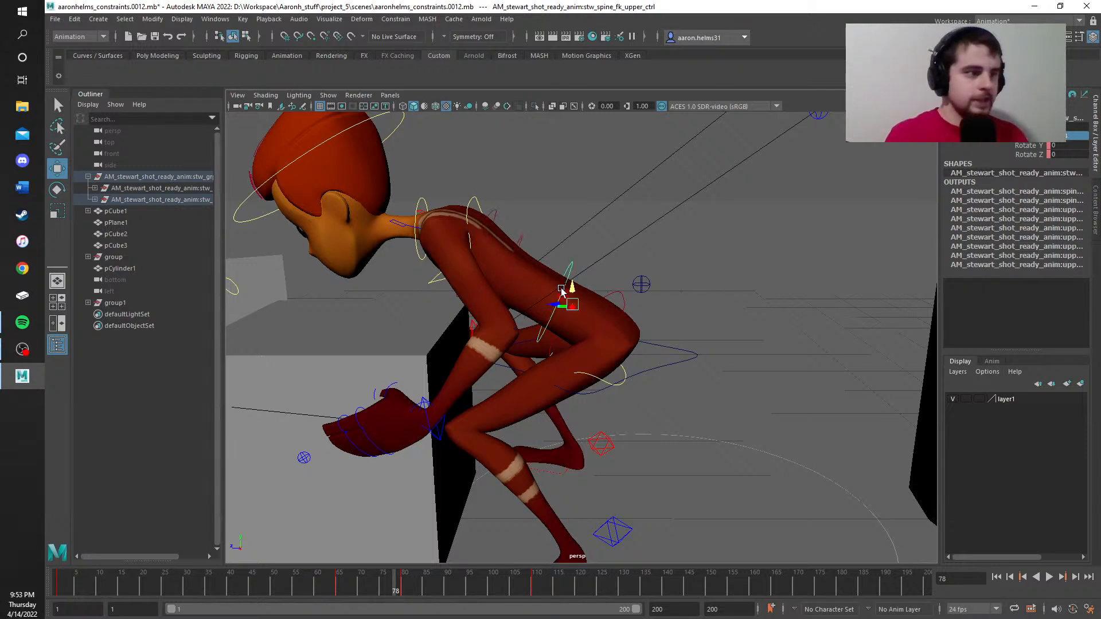
pyautogui.click(562, 289)
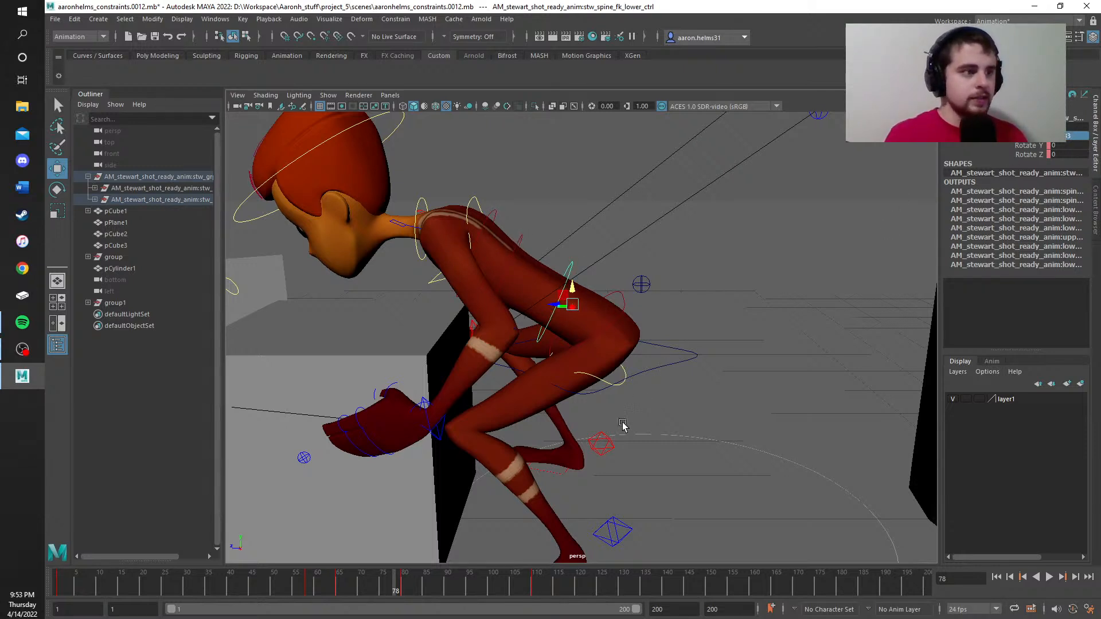
pyautogui.moveTo(392, 588); pyautogui.dragTo(433, 574)
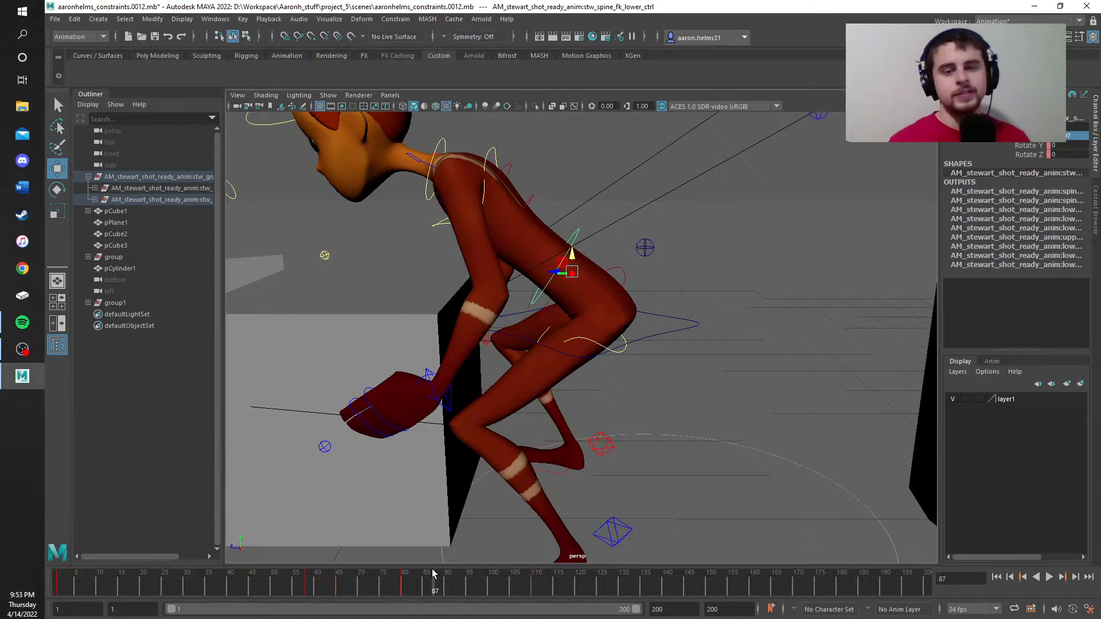
pyautogui.click(530, 203)
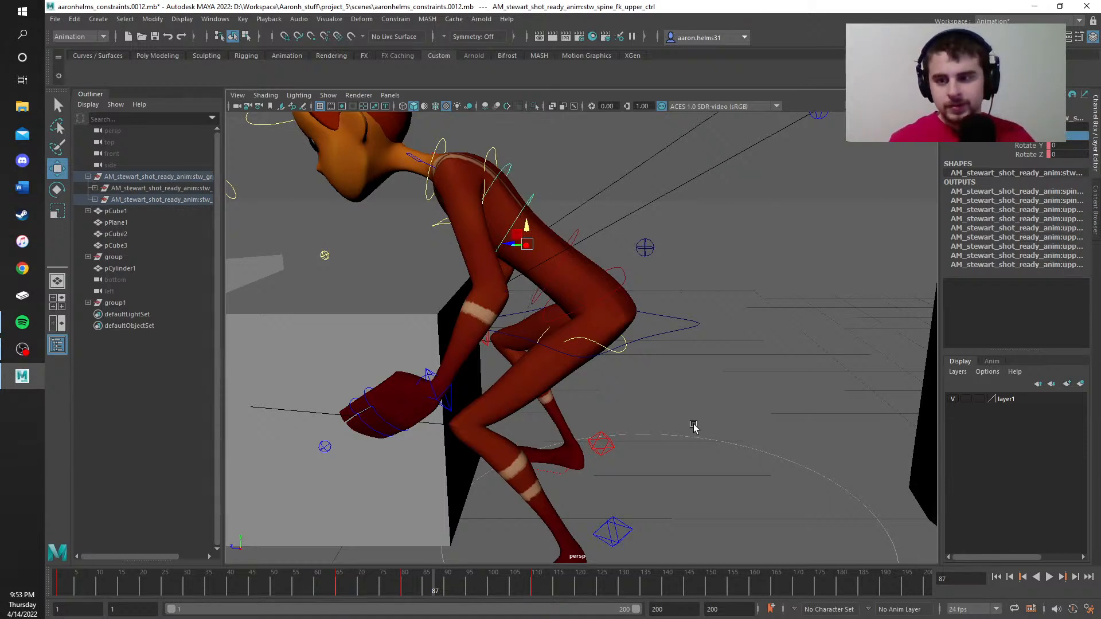
pyautogui.click(610, 295)
pyautogui.click(611, 294)
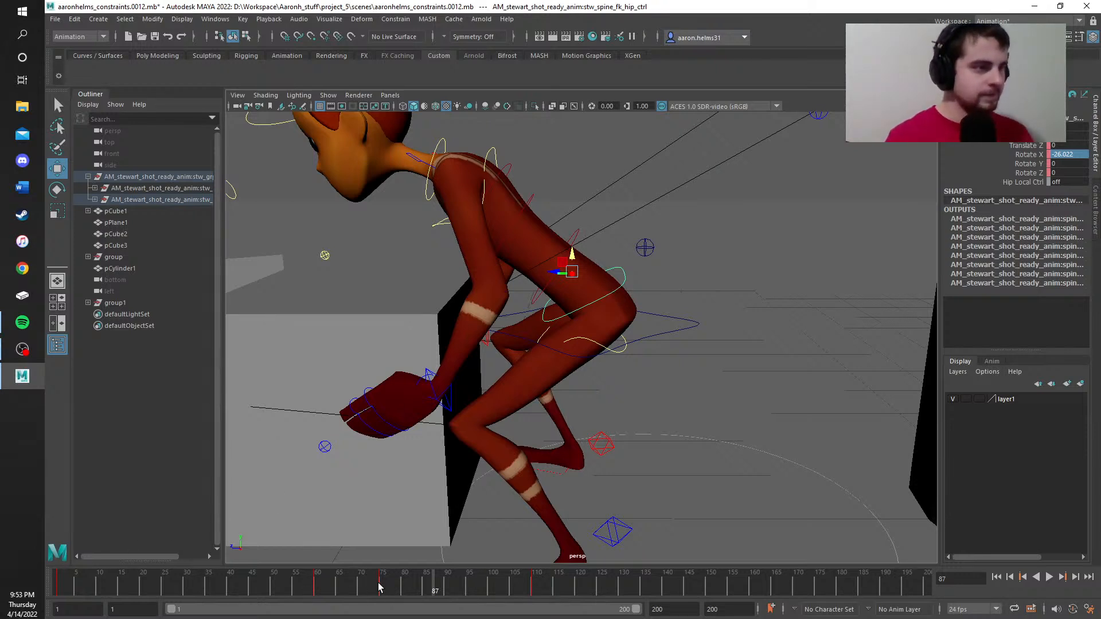
# Step: Play back the rise with the hip control selected, and review the full lift around frames 104 to 115
pyautogui.hotkey('alt', 'v')
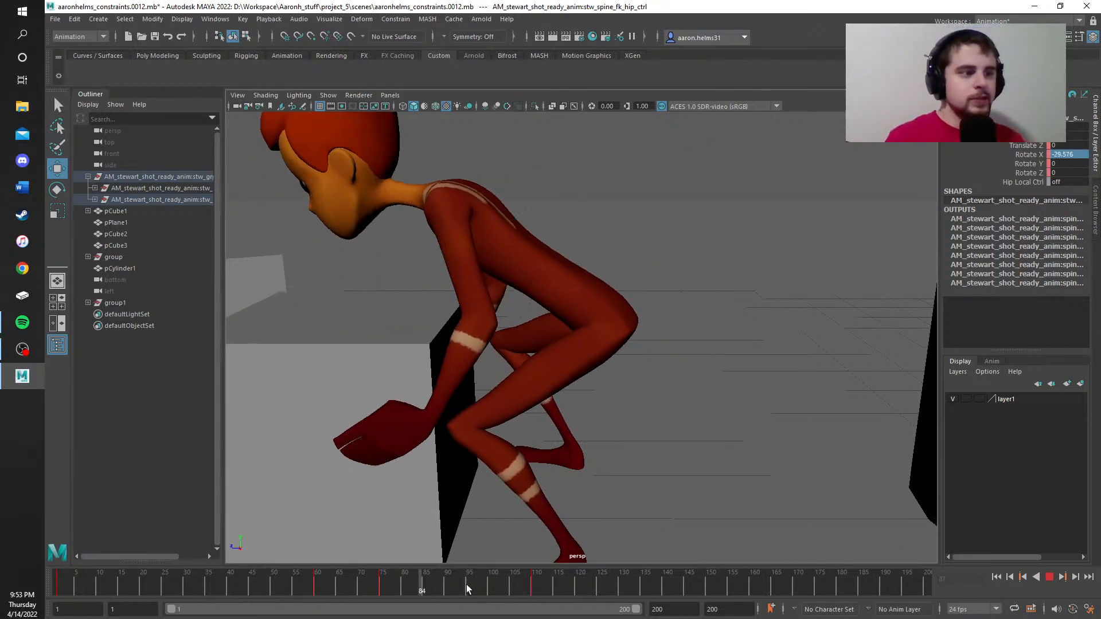
pyautogui.moveTo(466, 584)
pyautogui.mouseDown()
pyautogui.moveTo(525, 587)
pyautogui.moveTo(363, 600)
pyautogui.moveTo(508, 597)
pyautogui.mouseUp()
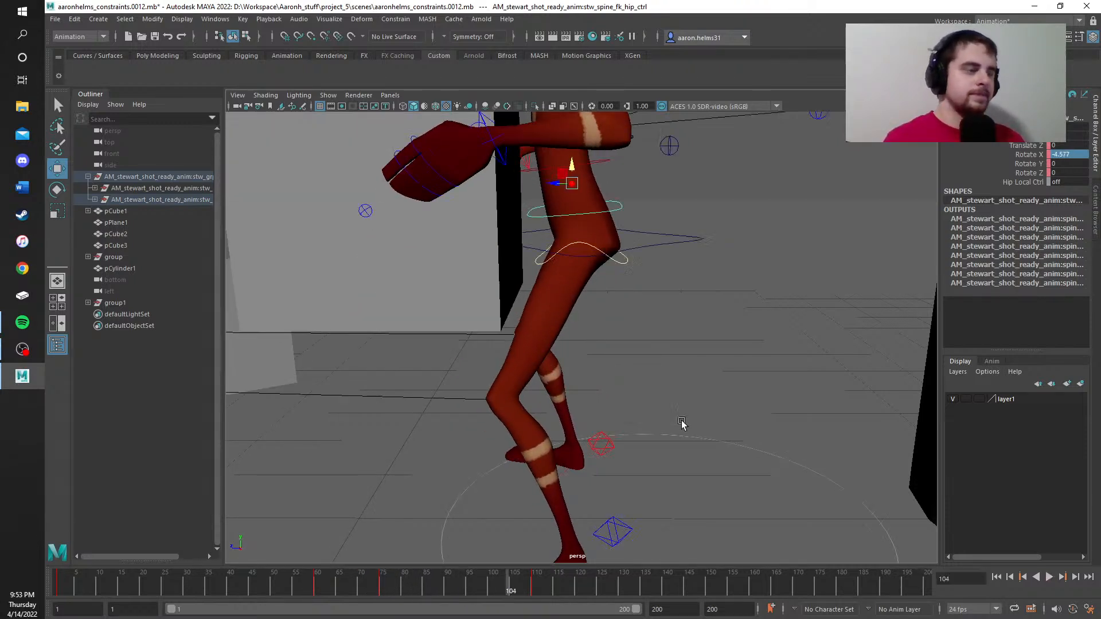
pyautogui.scroll(-5, 681, 423)
pyautogui.hotkey('alt', 'v')
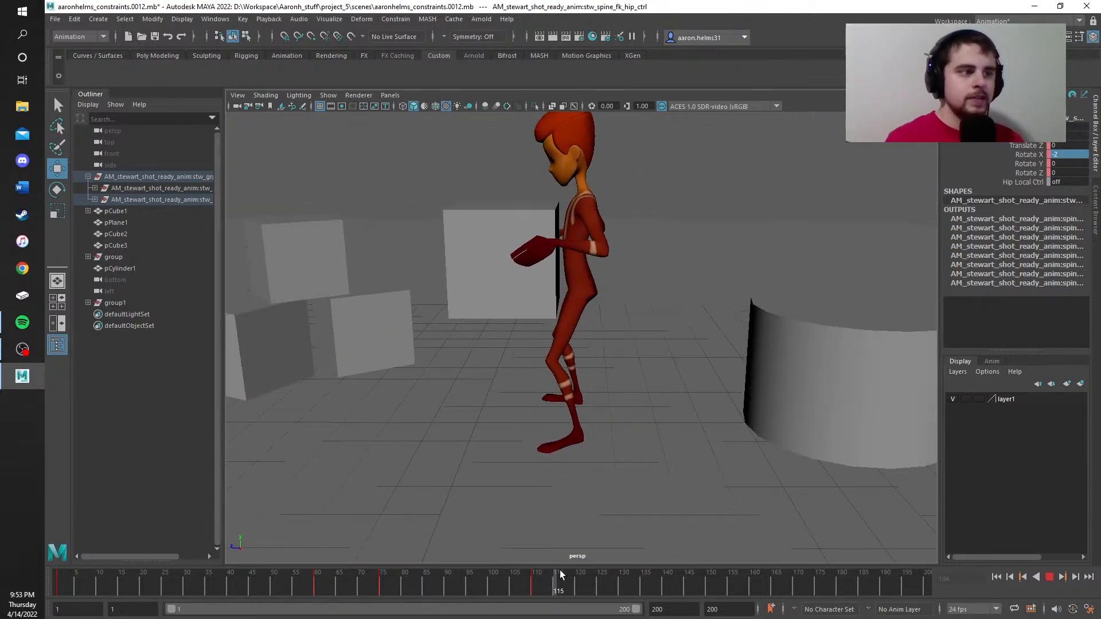
pyautogui.click(538, 581)
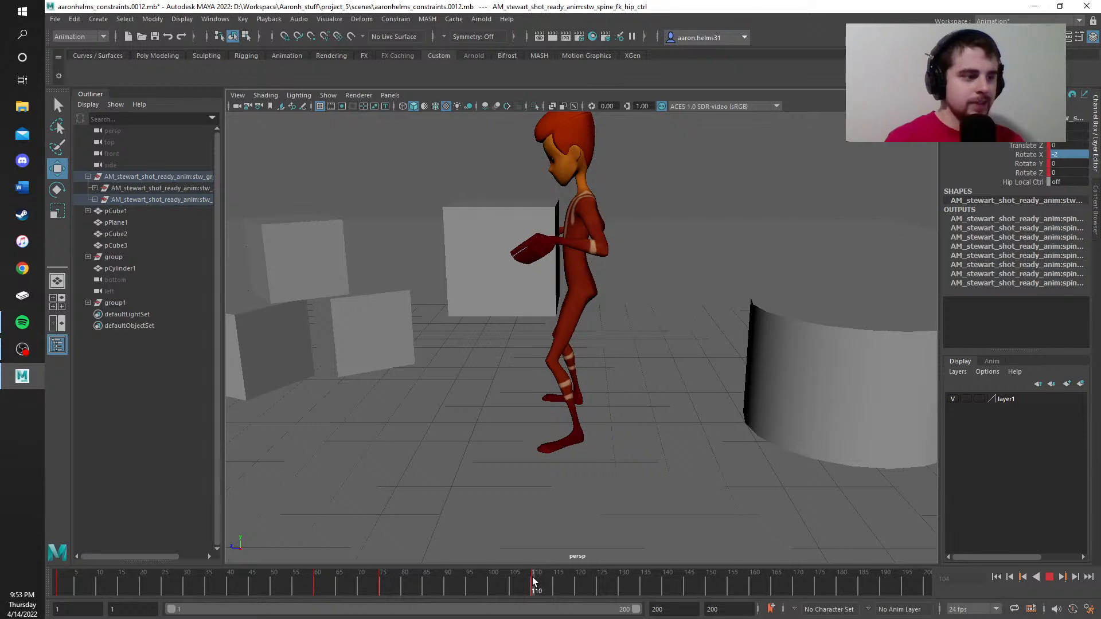
# Step: Delete the left arm IK control's keys at frames 113 and 115
pyautogui.click(557, 235)
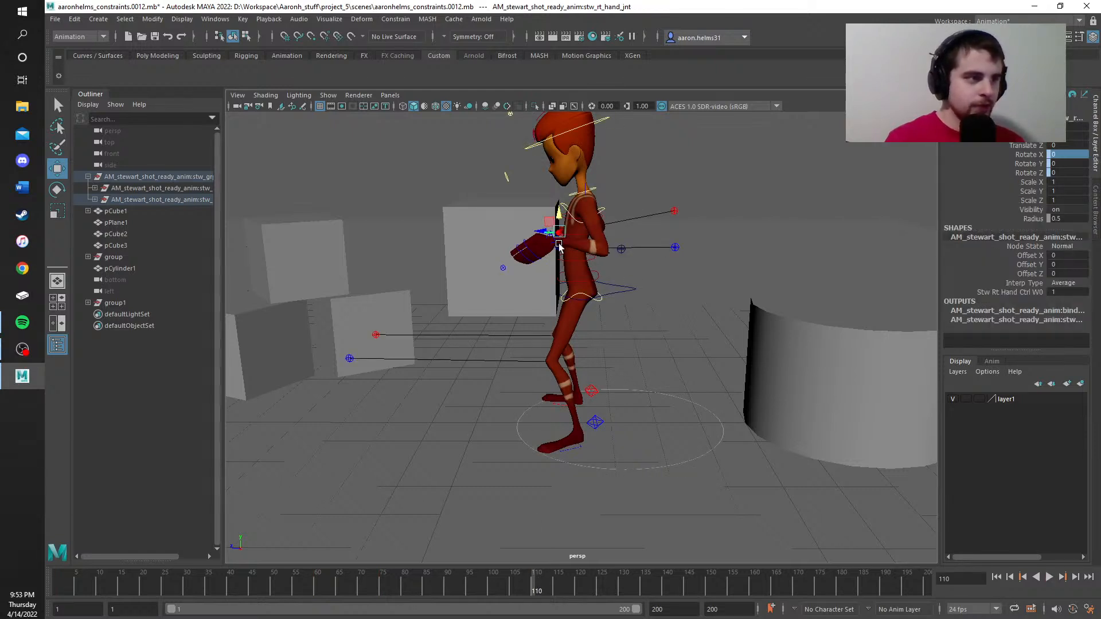
pyautogui.click(559, 246)
pyautogui.scroll(5, 594, 320)
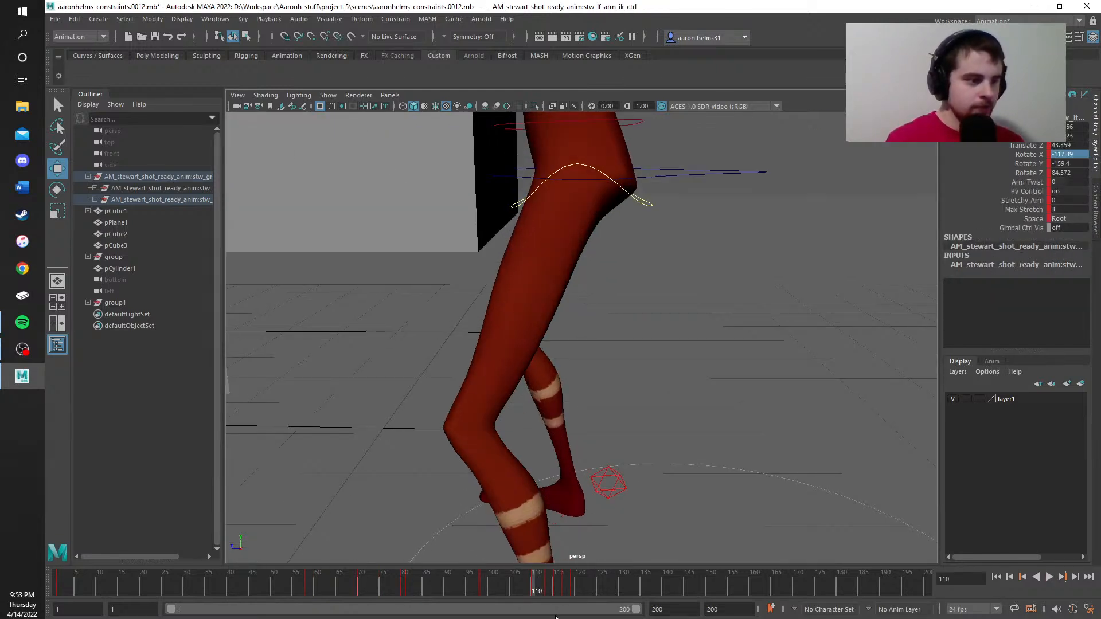
pyautogui.click(550, 593)
pyautogui.rightClick(549, 591)
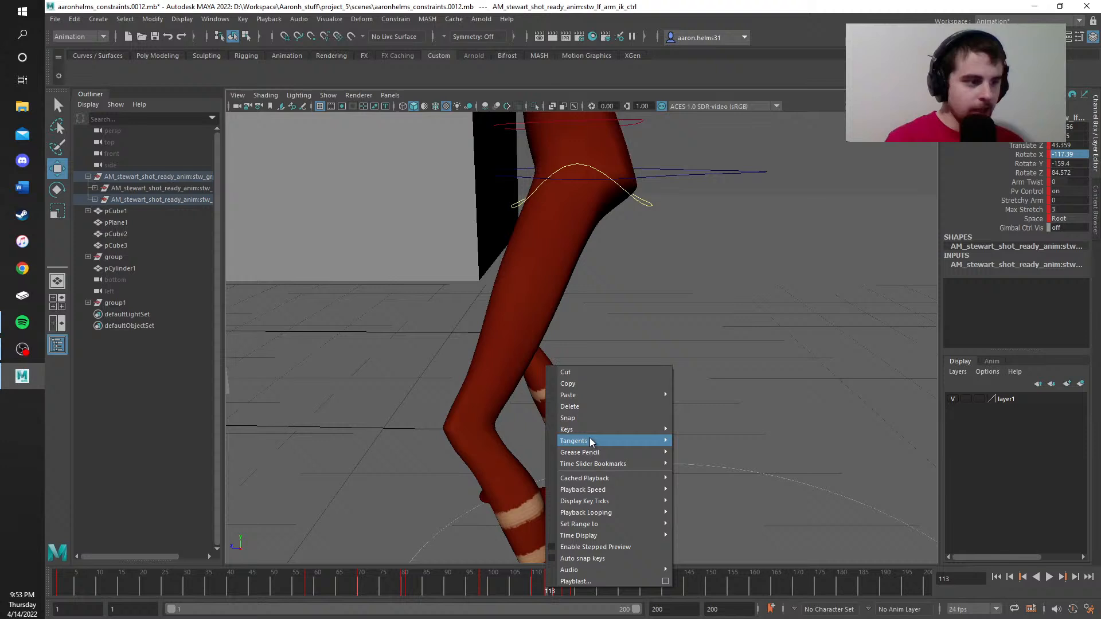
pyautogui.click(588, 407)
pyautogui.click(558, 591)
pyautogui.rightClick(557, 592)
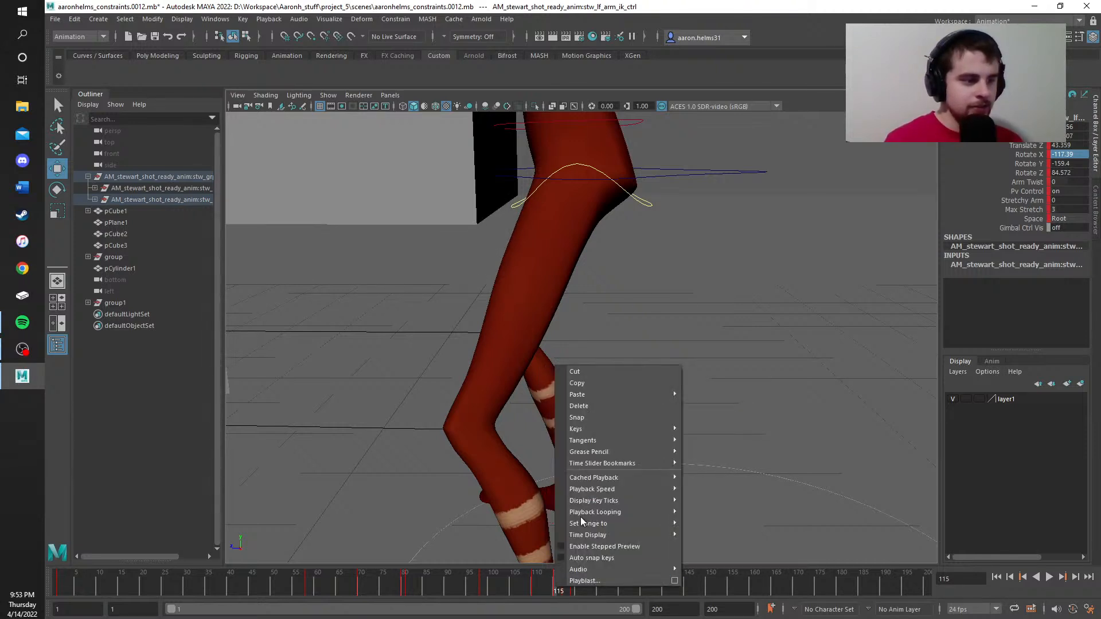
pyautogui.click(577, 406)
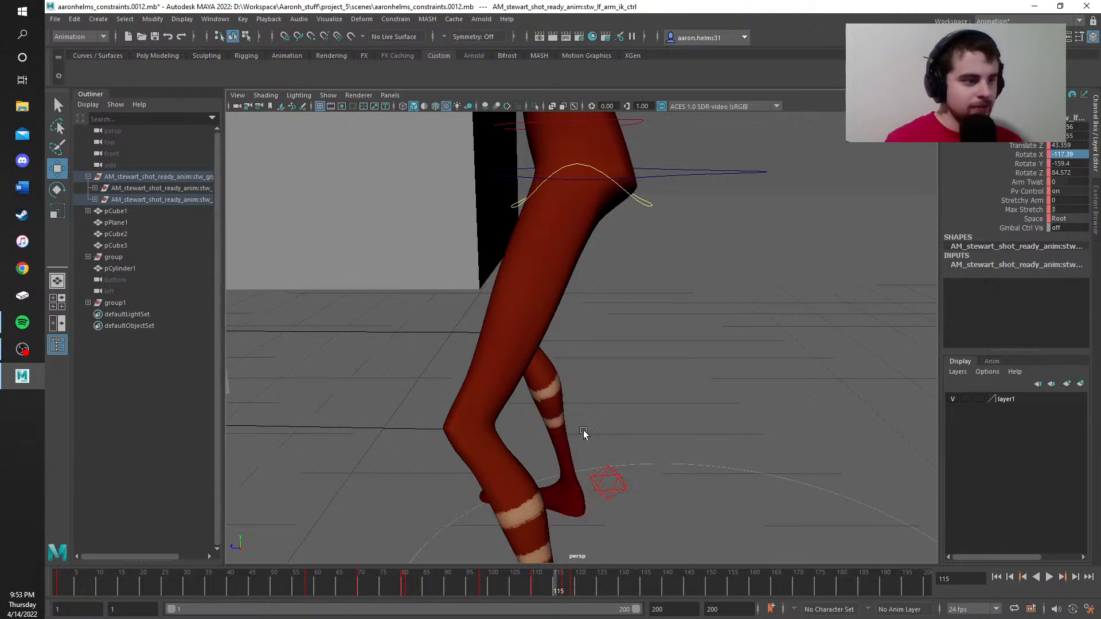
# Step: Clear the left arm IK control's remaining end keys at frames 117 and 119
pyautogui.click(565, 589)
pyautogui.rightClick(565, 588)
pyautogui.click(614, 408)
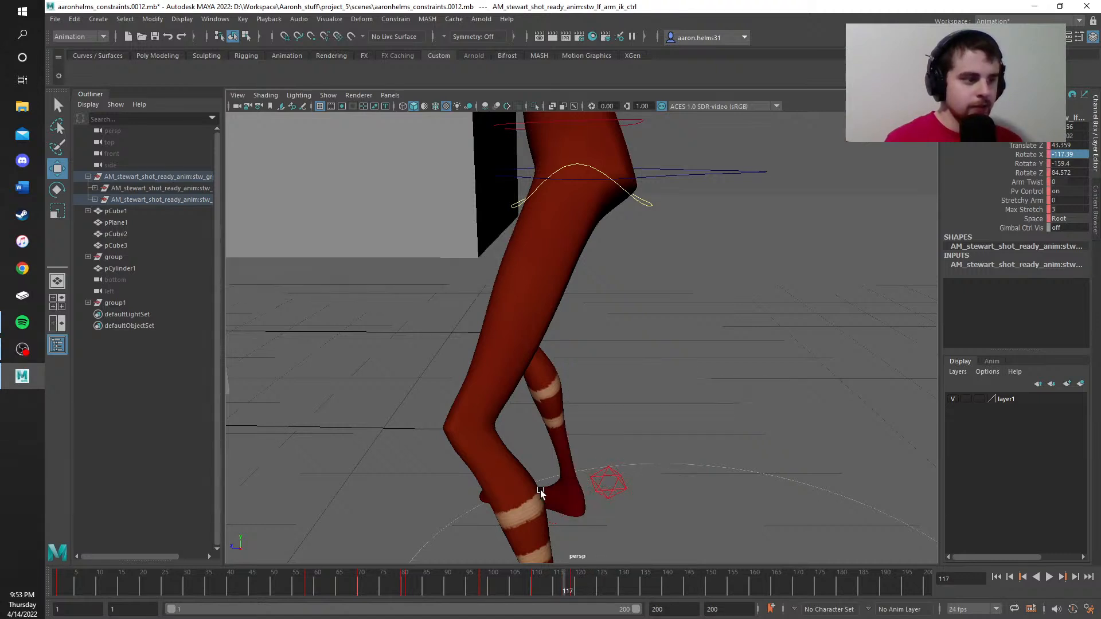
pyautogui.click(576, 591)
pyautogui.rightClick(575, 591)
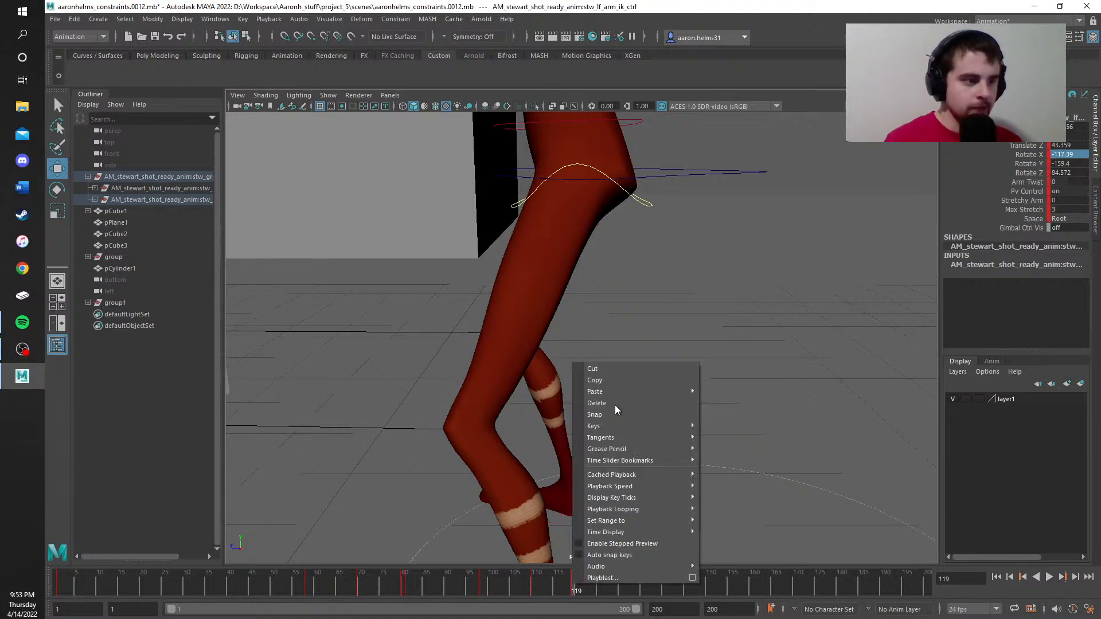
pyautogui.click(615, 405)
# Step: View the held box from the opposite side at frame 119 and check the right arm IK control's keys and blend channels
pyautogui.keyDown('alt'); pyautogui.moveTo(501, 442); pyautogui.dragTo(427, 349, button='right'); pyautogui.keyUp('alt')
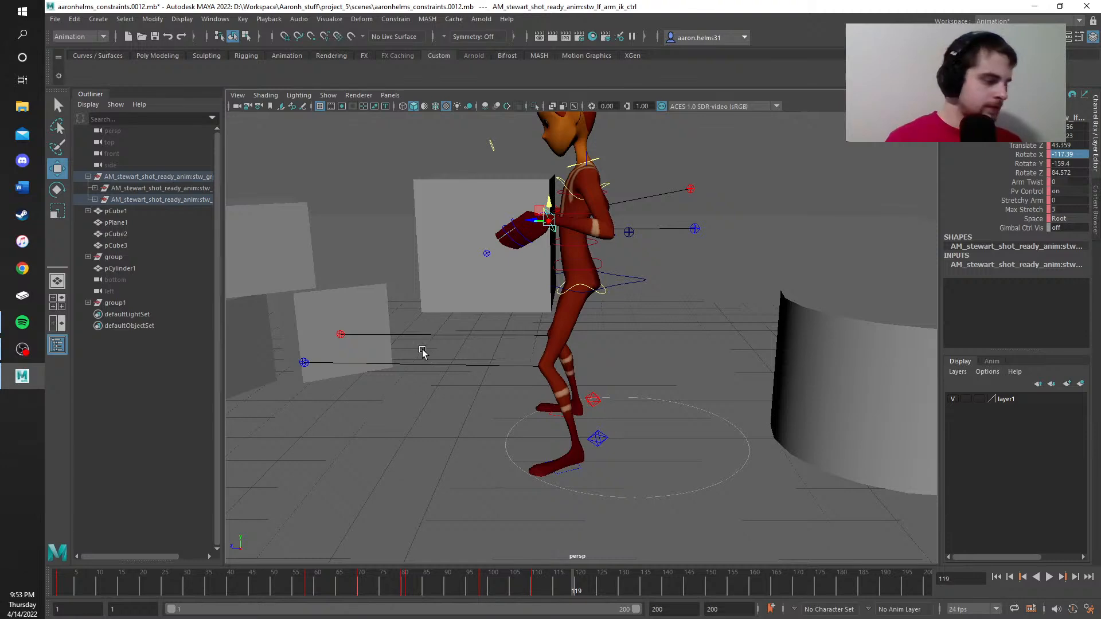
pyautogui.keyDown('alt'); pyautogui.moveTo(423, 353); pyautogui.dragTo(560, 320); pyautogui.keyUp('alt')
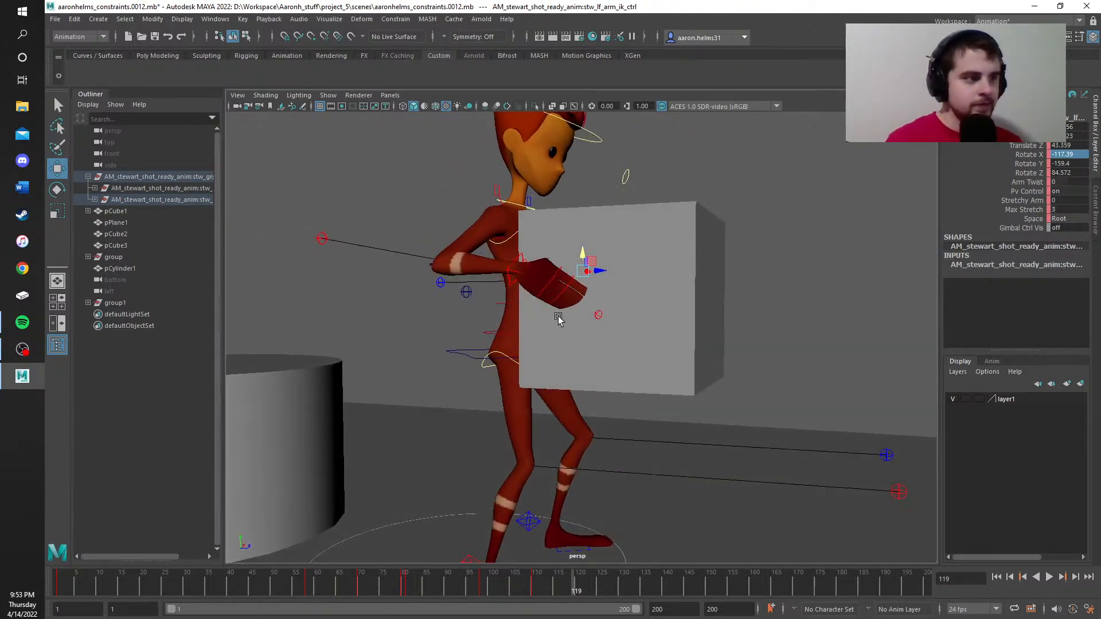
pyautogui.click(511, 274)
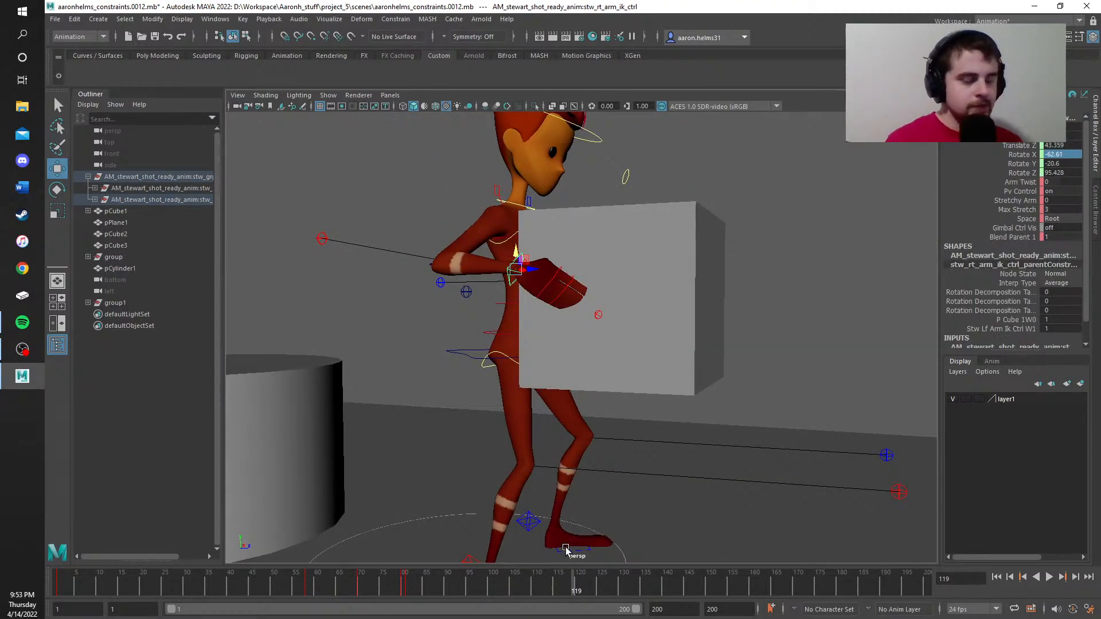
# Step: Review the whole lift from the side by playing the animation from frame 1
pyautogui.moveTo(745, 394)
pyautogui.keyDown('alt'); pyautogui.mouseDown()
pyautogui.moveTo(505, 400)
pyautogui.moveTo(509, 554)
pyautogui.moveTo(449, 594)
pyautogui.moveTo(250, 572)
pyautogui.mouseUp(); pyautogui.keyUp('alt')
pyautogui.scroll(3, 510, 398)
pyautogui.scroll(-1, 518, 393)
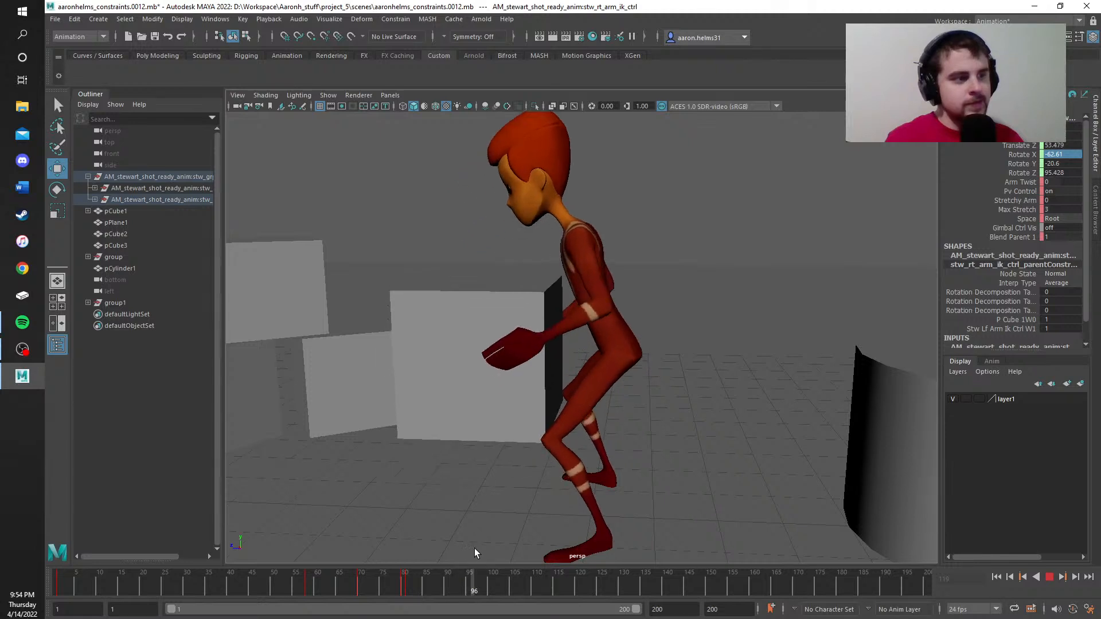
pyautogui.click(383, 574)
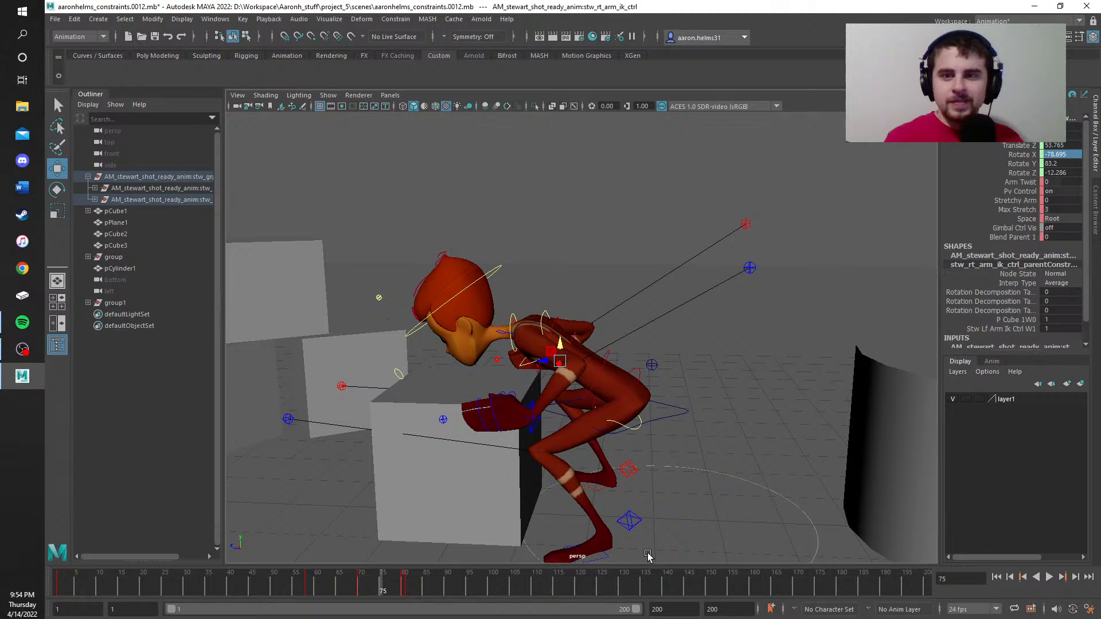
pyautogui.moveTo(446, 582); pyautogui.dragTo(0, 580)
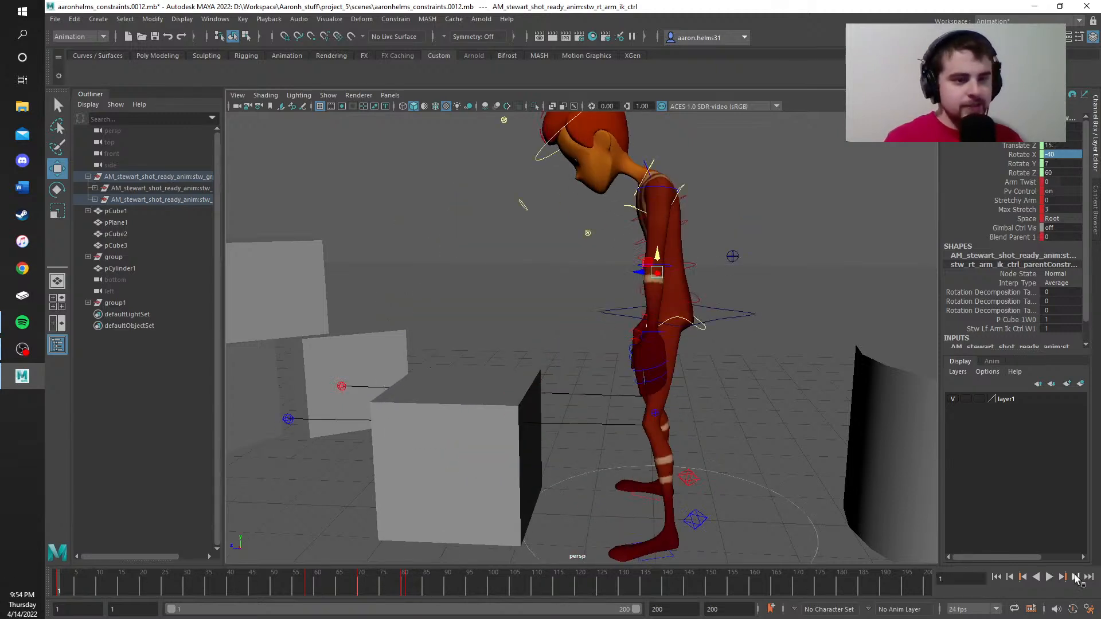
pyautogui.click(1051, 574)
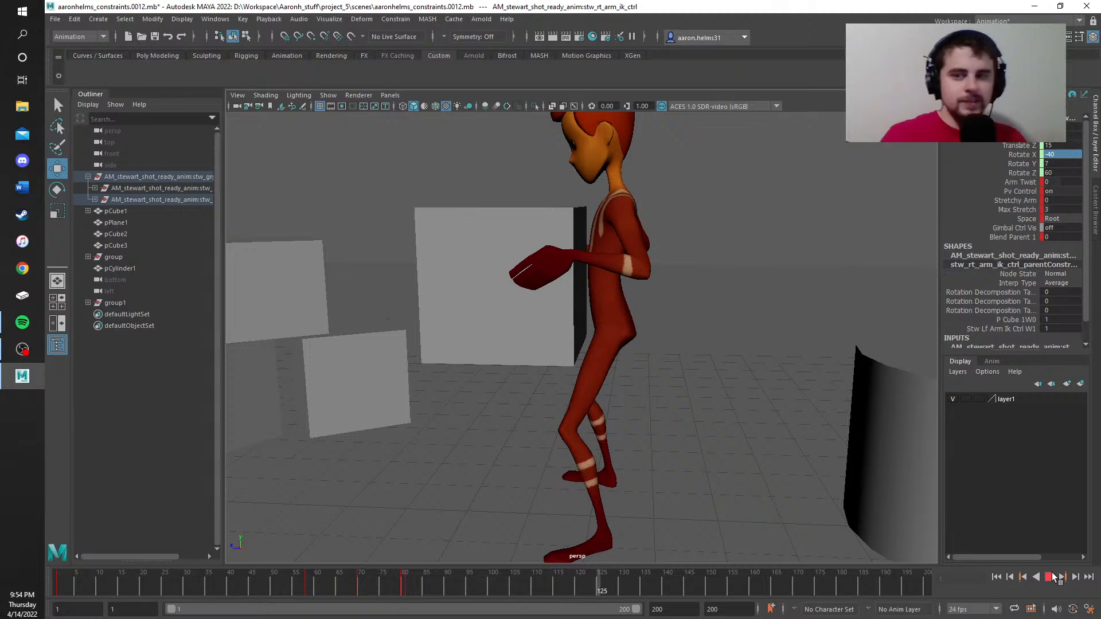
pyautogui.click(1053, 578)
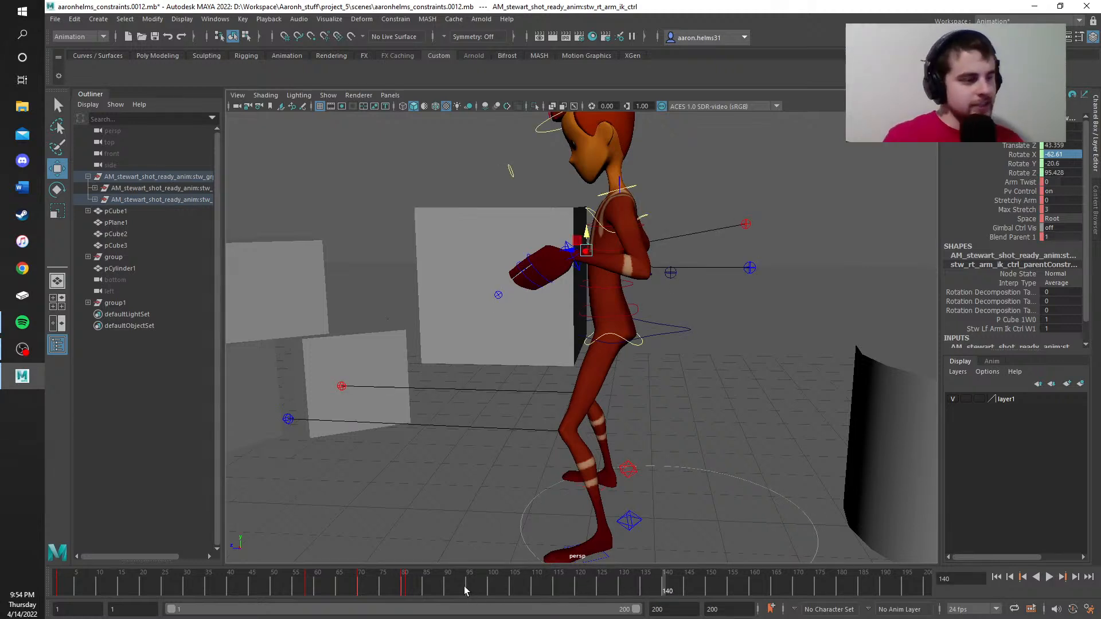
pyautogui.moveTo(464, 586); pyautogui.dragTo(58, 585)
pyautogui.click(1050, 582)
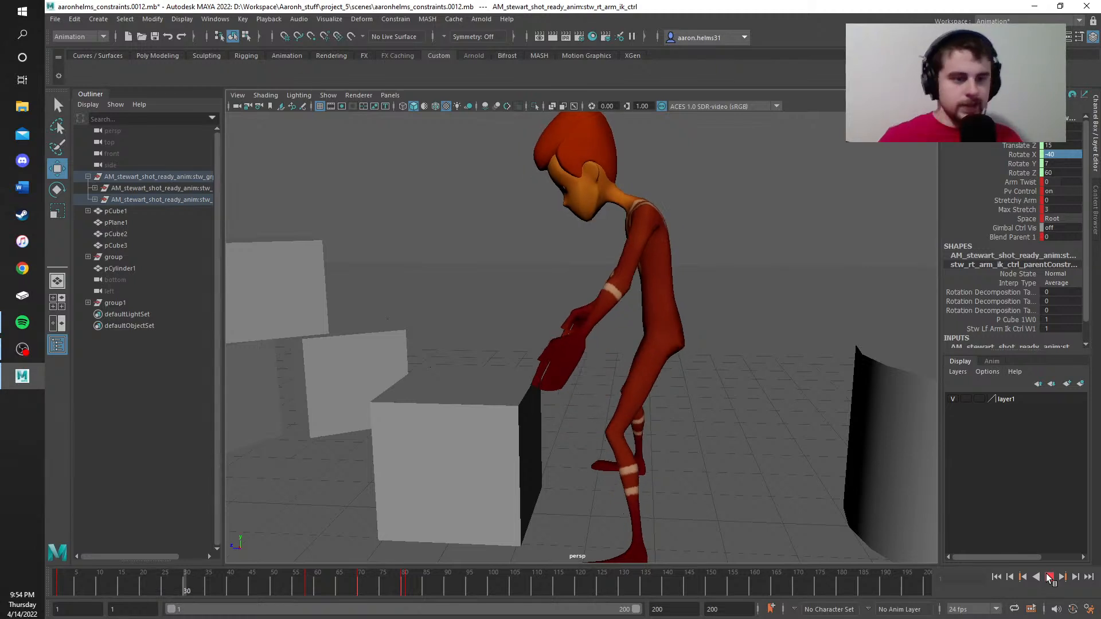
pyautogui.click(1049, 578)
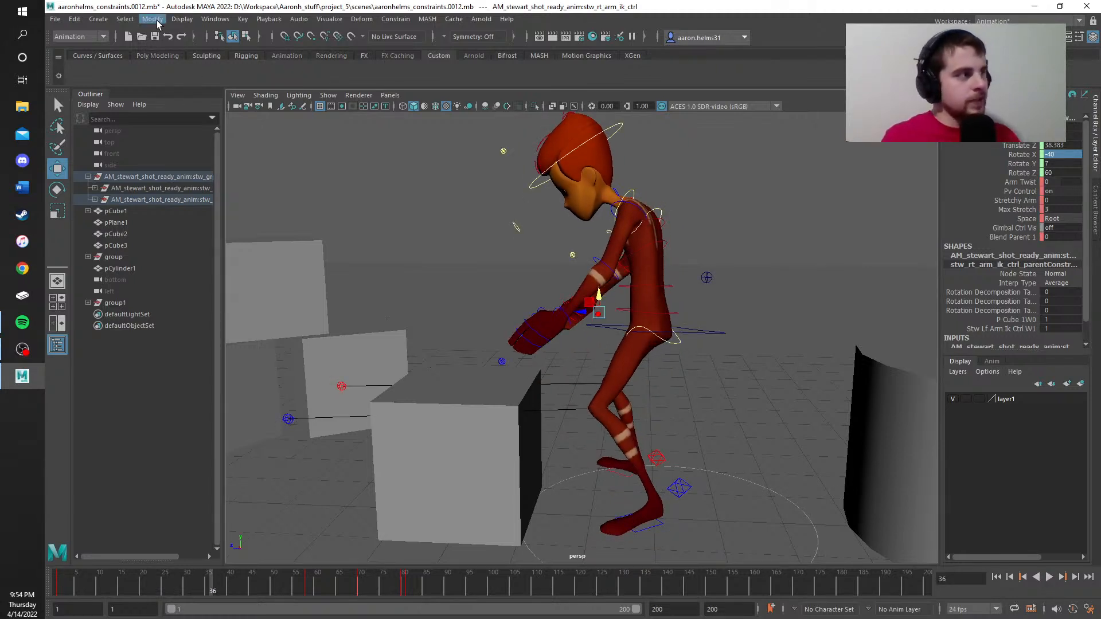
# Step: Create a playblast of the lifting animation from the perspective view
pyautogui.click(125, 19)
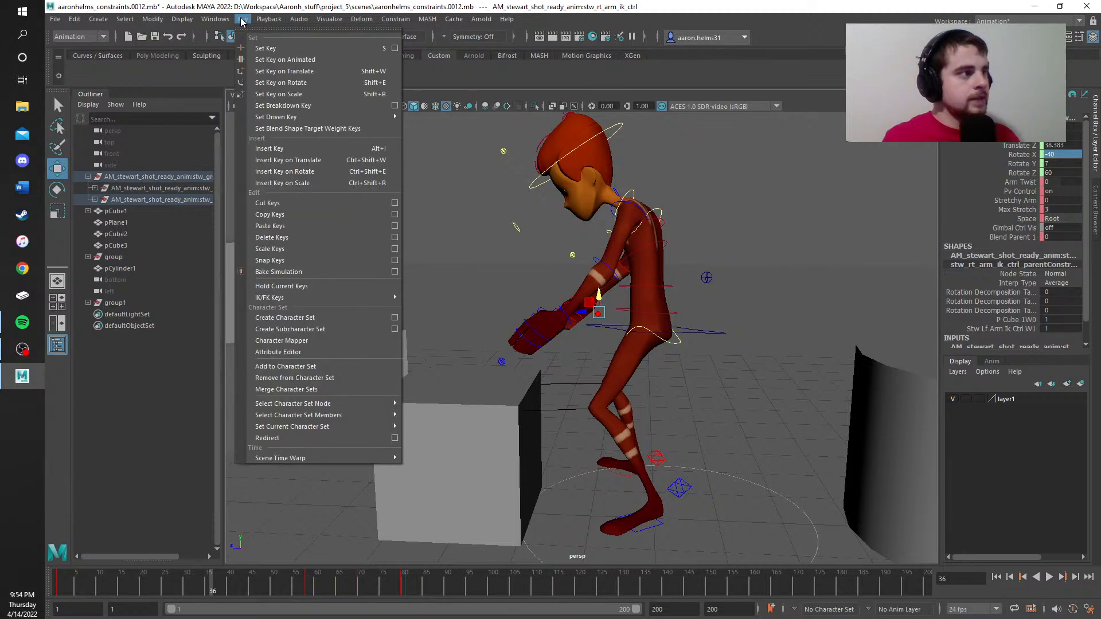
pyautogui.moveTo(261, 19)
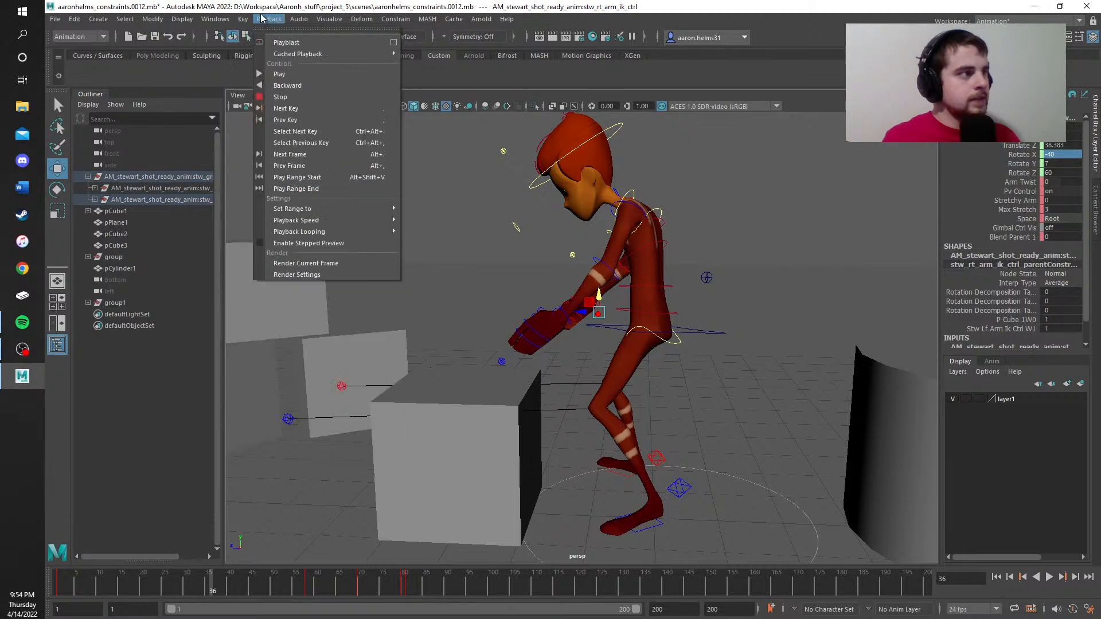
pyautogui.click(282, 46)
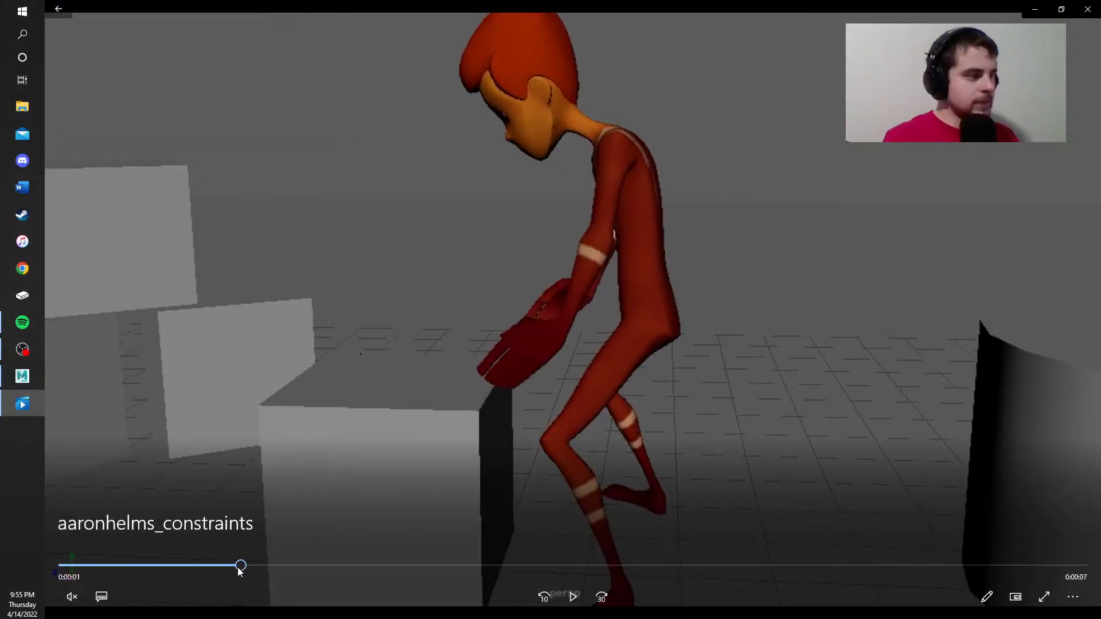
# Step: Watch the playblast video twice from the beginning, pausing once the character is standing with the box
pyautogui.moveTo(240, 572); pyautogui.dragTo(8, 568)
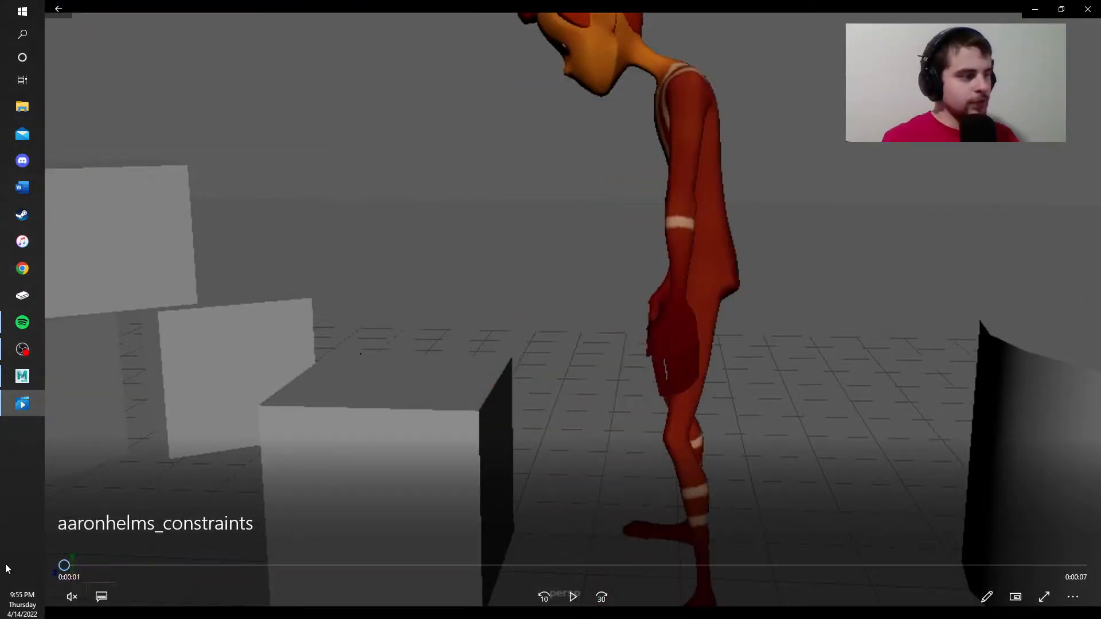
pyautogui.click(572, 597)
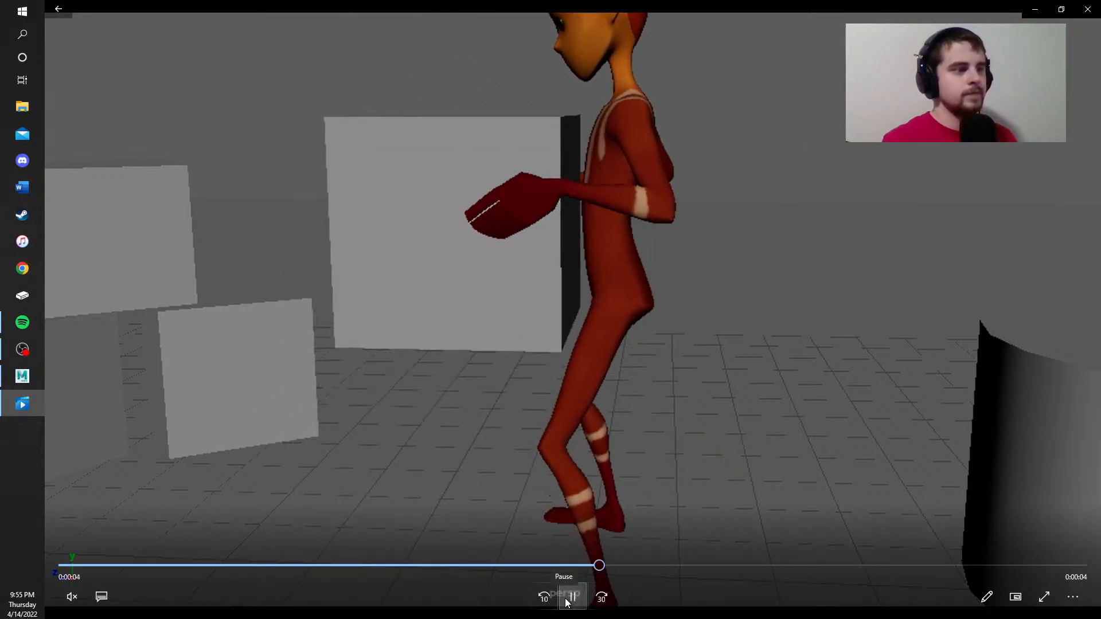
pyautogui.click(567, 599)
pyautogui.moveTo(548, 564); pyautogui.dragTo(74, 566)
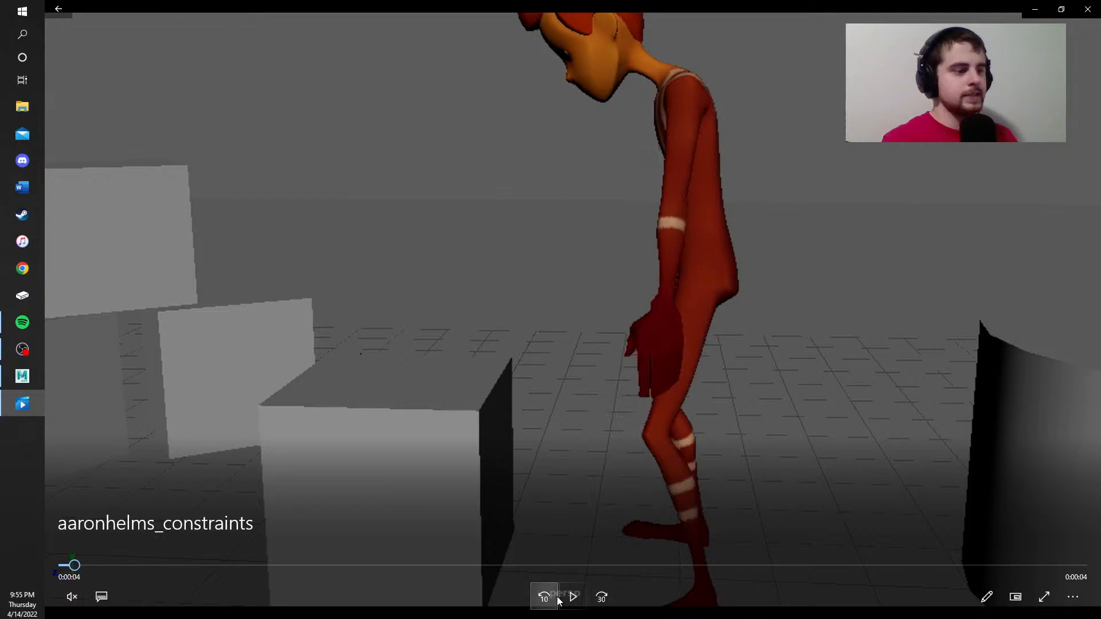
pyautogui.click(568, 599)
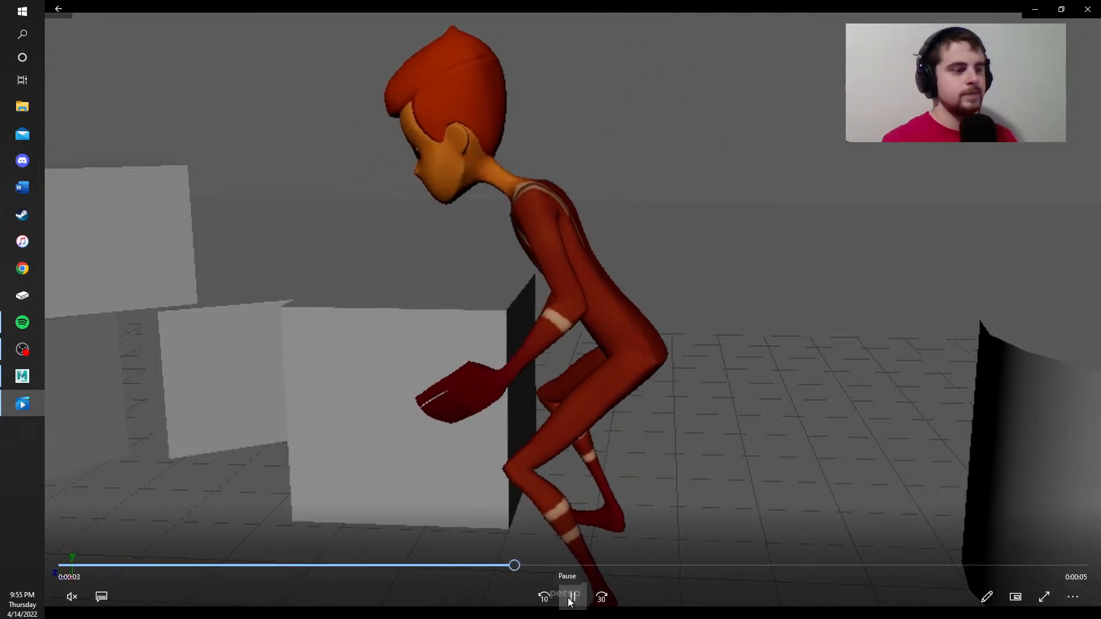
pyautogui.click(571, 599)
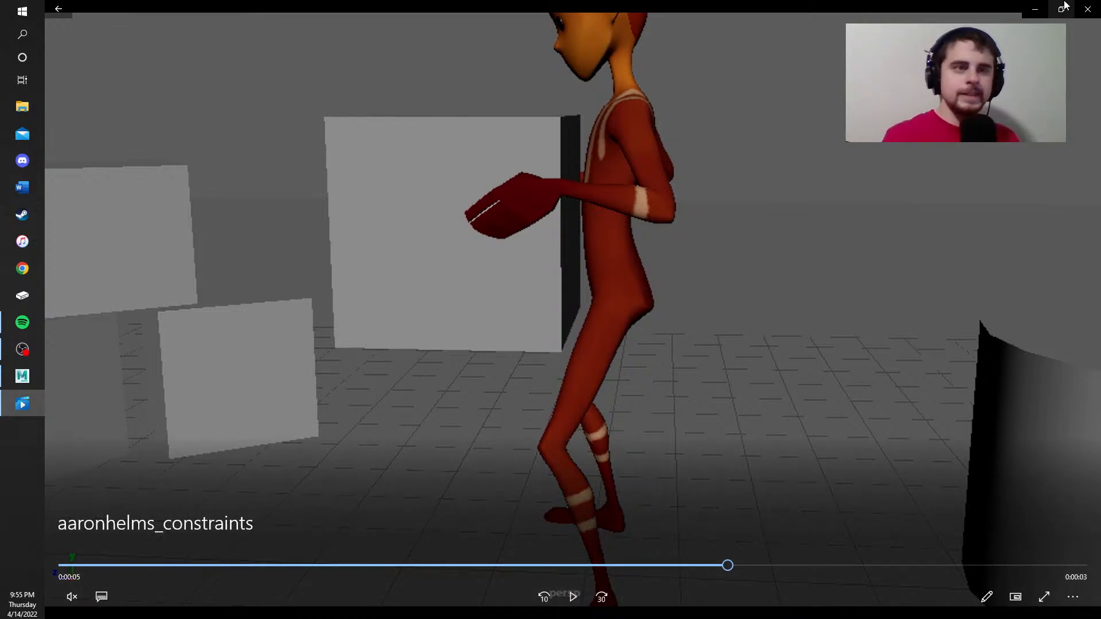
# Step: Replay the playblast video from the beginning, pause it with the character standing, and close the video player
pyautogui.moveTo(559, 565); pyautogui.dragTo(64, 566)
pyautogui.click(573, 597)
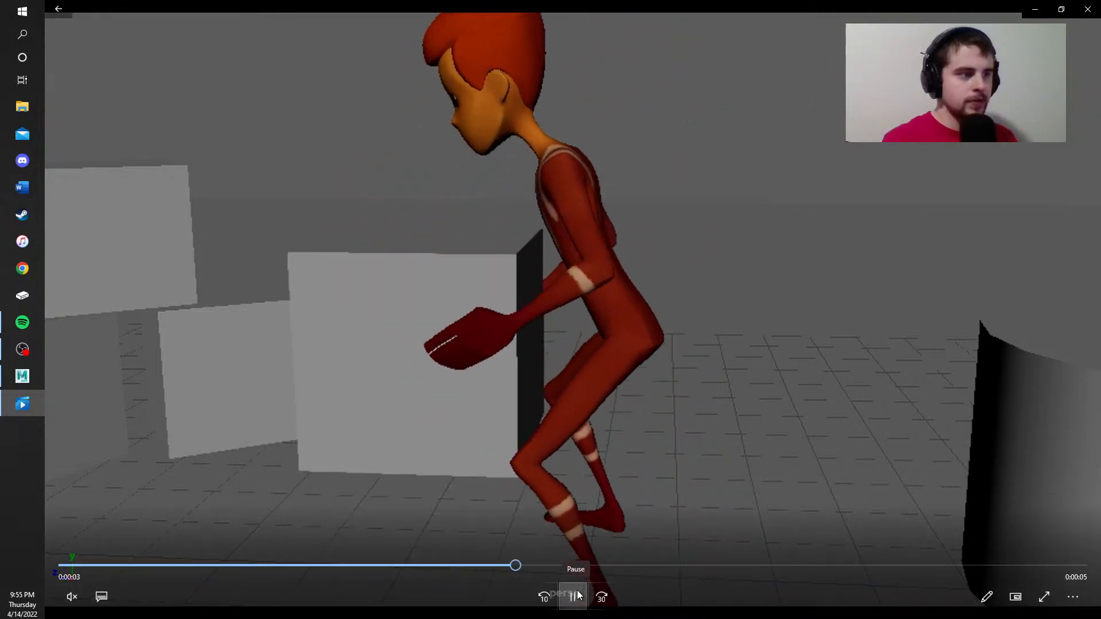
pyautogui.click(576, 597)
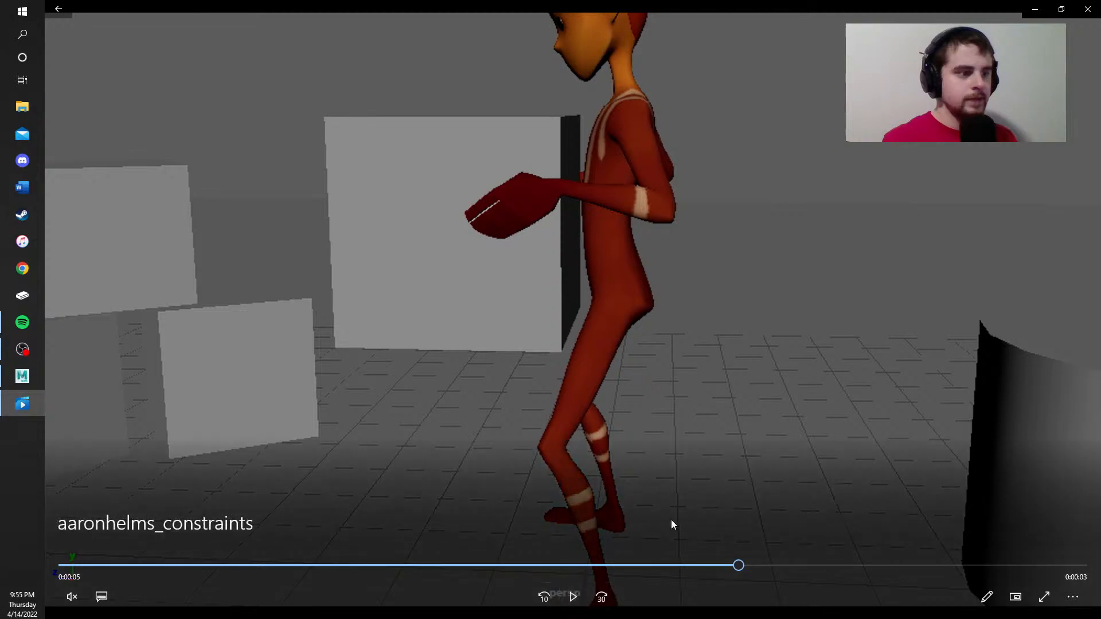
pyautogui.click(1087, 9)
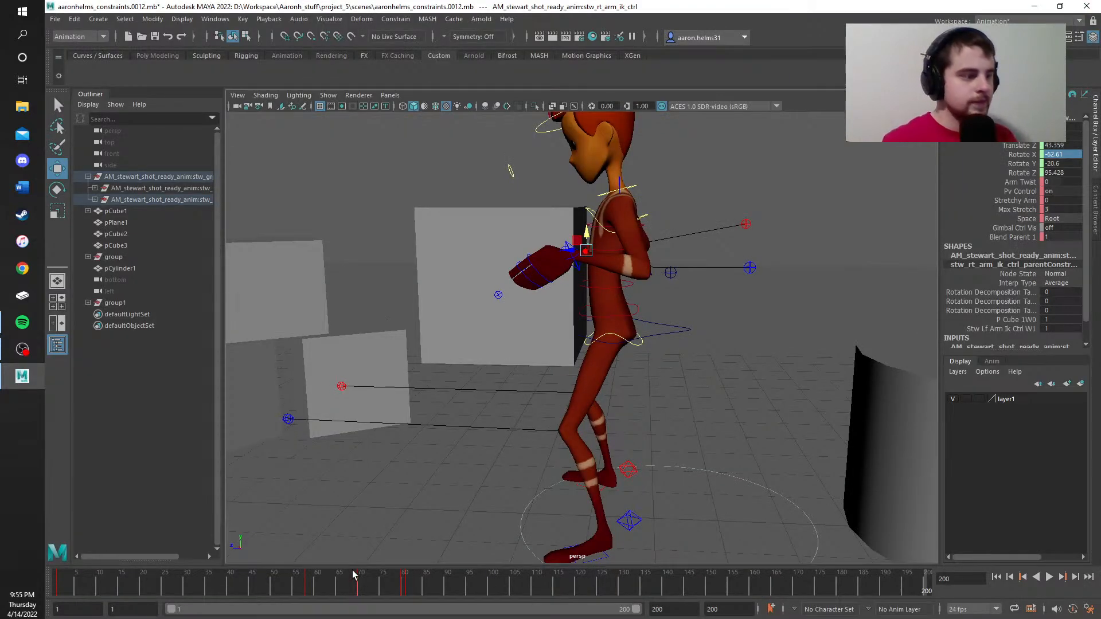
# Step: Play the lift animation in the scene, stop it at frame 110, and scrub back to frame 105 to check the held-box pose
pyautogui.hotkey('alt', 'v')
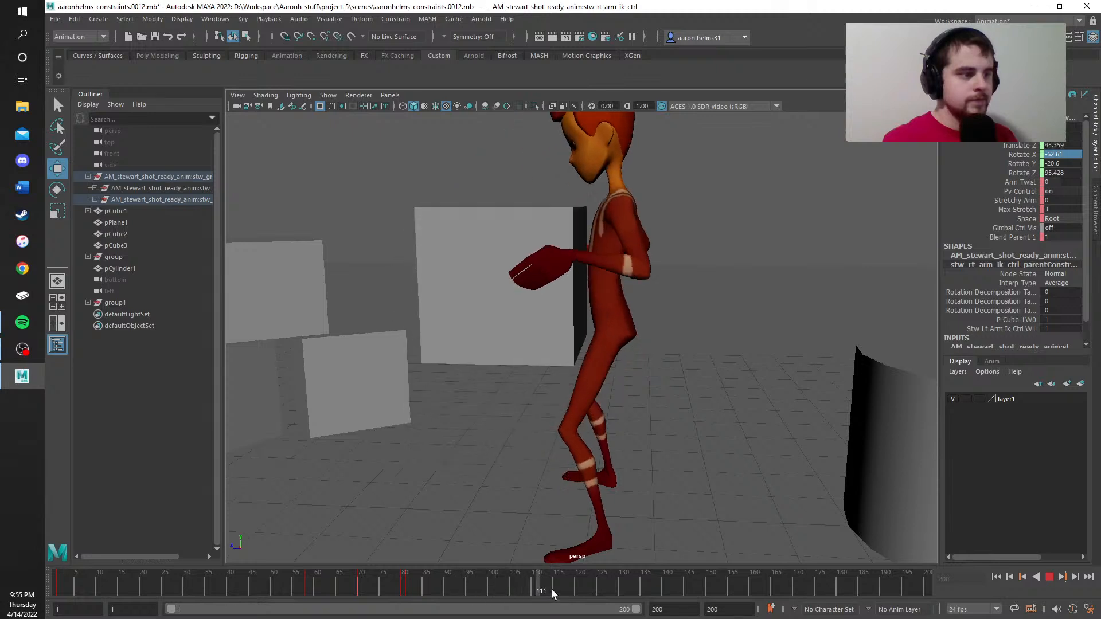
pyautogui.moveTo(559, 587)
pyautogui.mouseDown()
pyautogui.moveTo(526, 596)
pyautogui.moveTo(535, 589)
pyautogui.mouseUp()
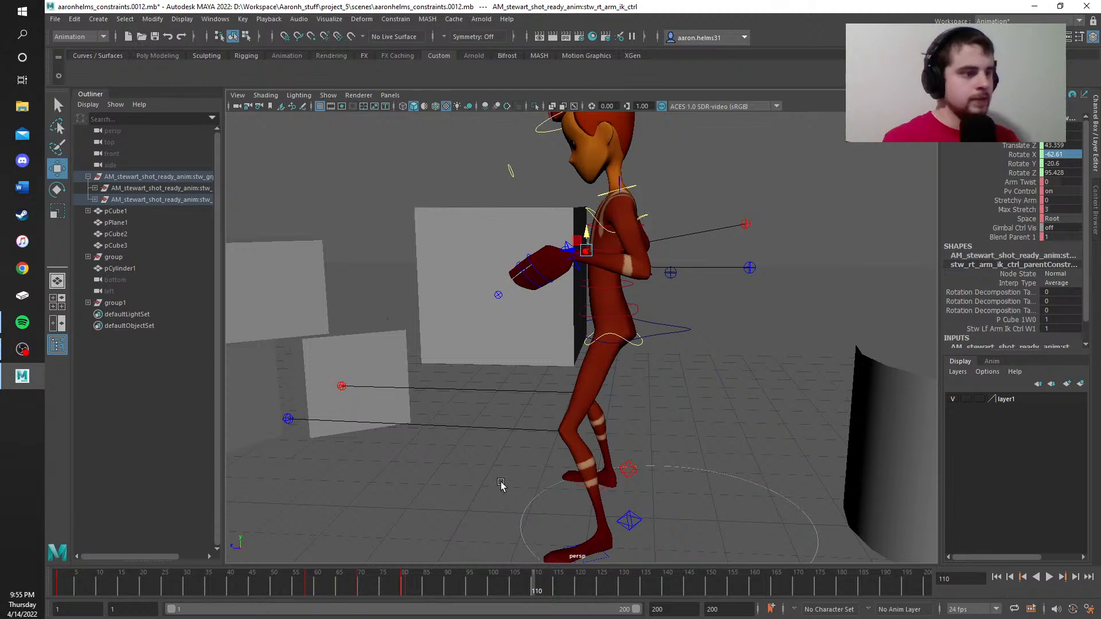
pyautogui.scroll(-1, 499, 487)
pyautogui.scroll(3, 496, 491)
pyautogui.scroll(-3, 495, 491)
pyautogui.scroll(1, 491, 492)
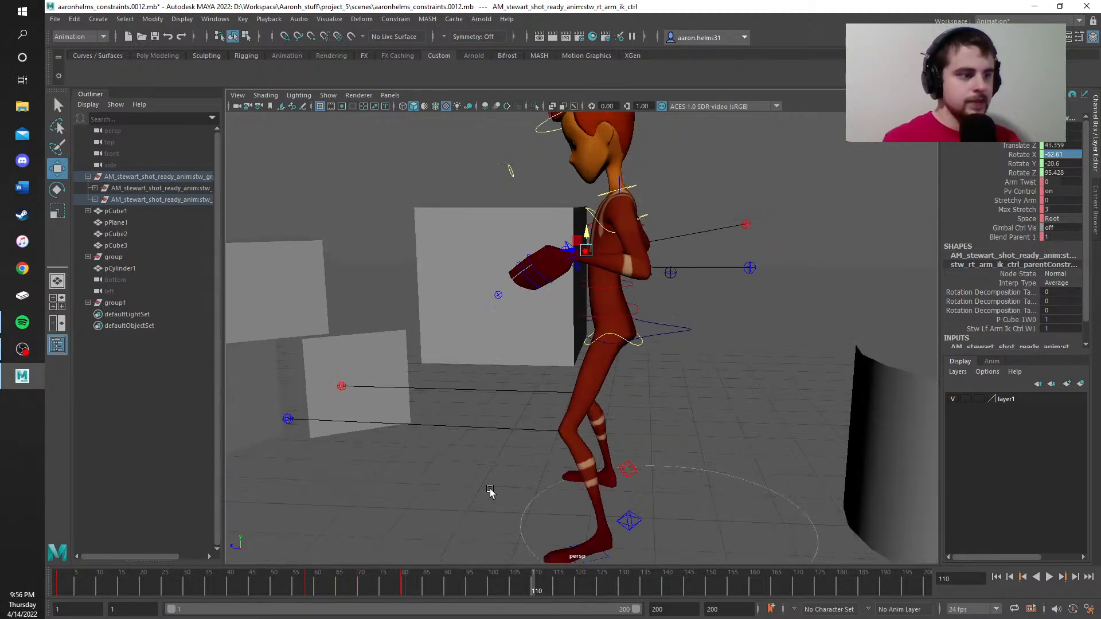
pyautogui.scroll(1, 491, 492)
pyautogui.moveTo(530, 579)
pyautogui.mouseDown()
pyautogui.moveTo(493, 585)
pyautogui.moveTo(515, 581)
pyautogui.mouseUp()
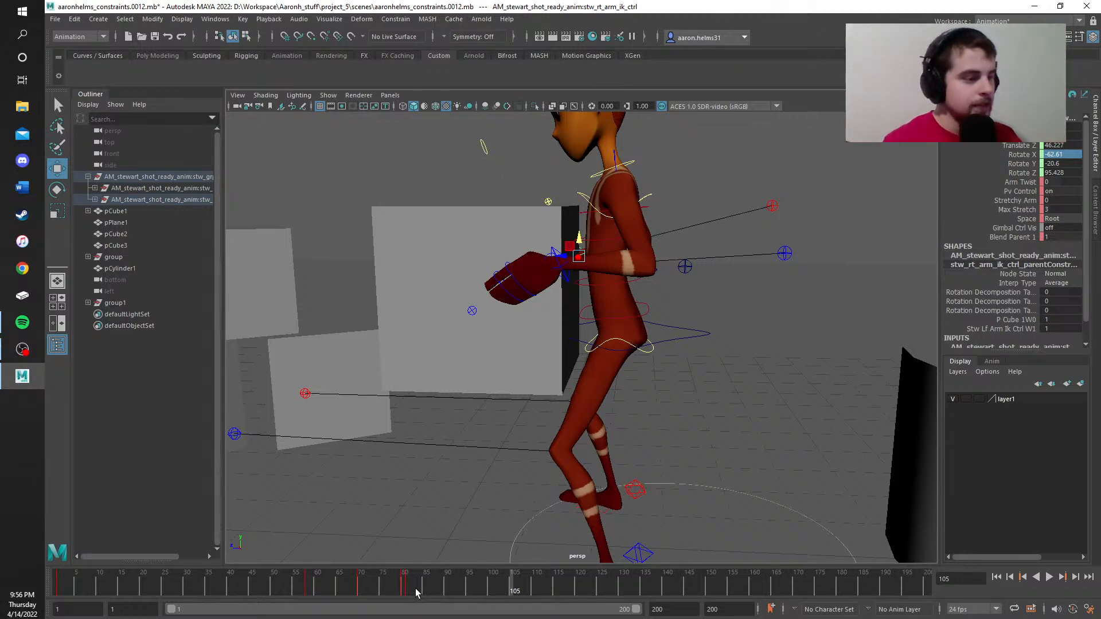
# Step: Select the right foot IK control at frame 105 to bring up its keys and channels
pyautogui.scroll(-1, 724, 487)
pyautogui.scroll(3, 711, 484)
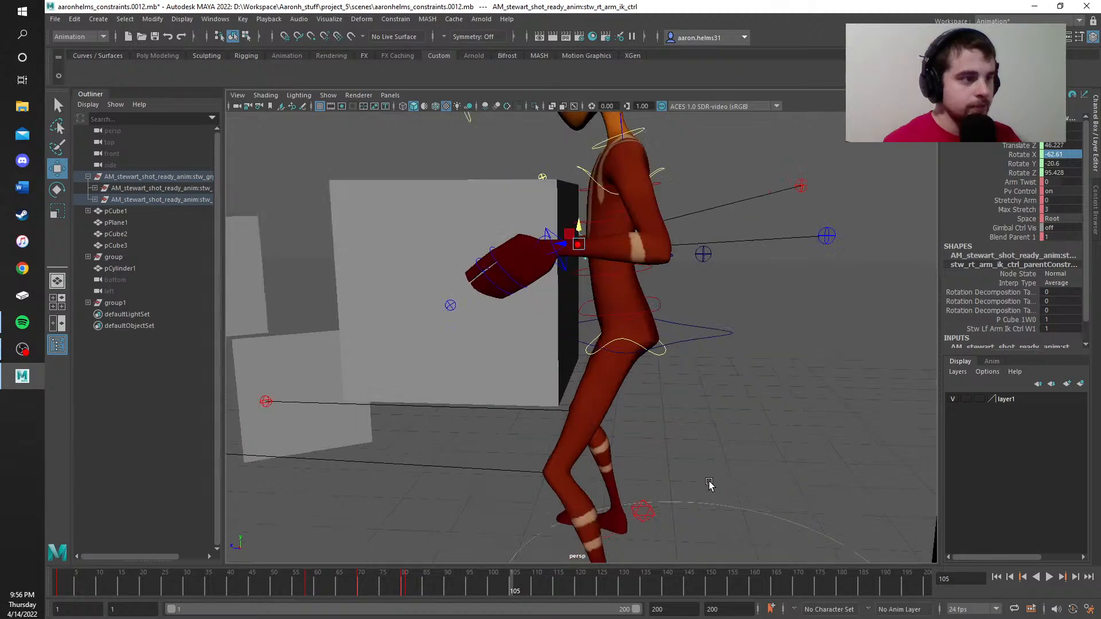
pyautogui.keyDown('alt'); pyautogui.moveTo(735, 497); pyautogui.dragTo(585, 327, button='middle'); pyautogui.keyUp('alt')
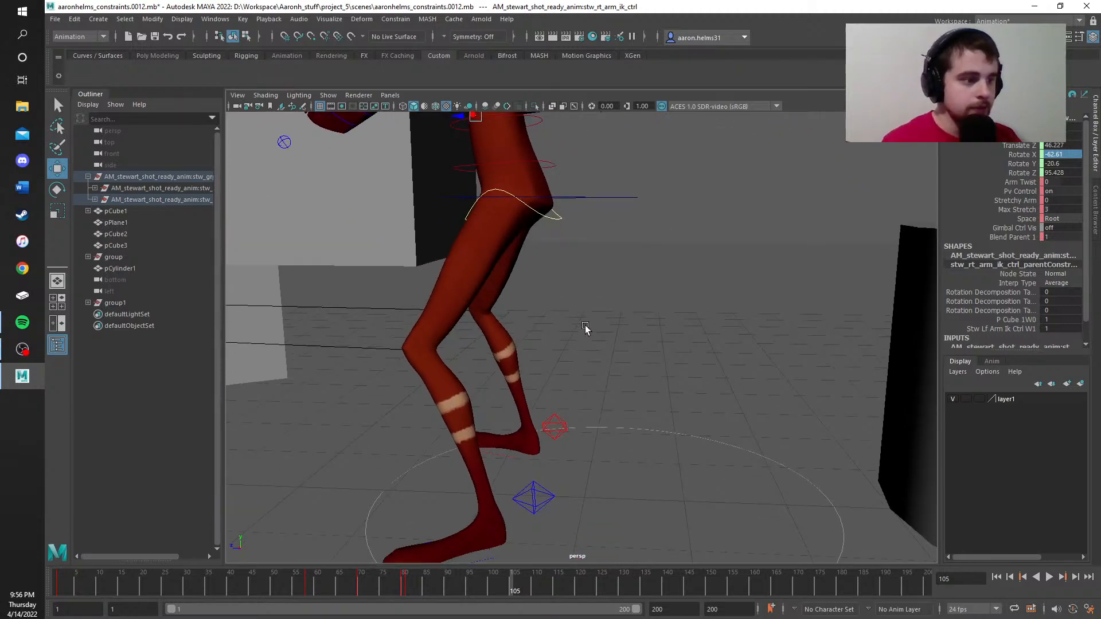
pyautogui.click(555, 429)
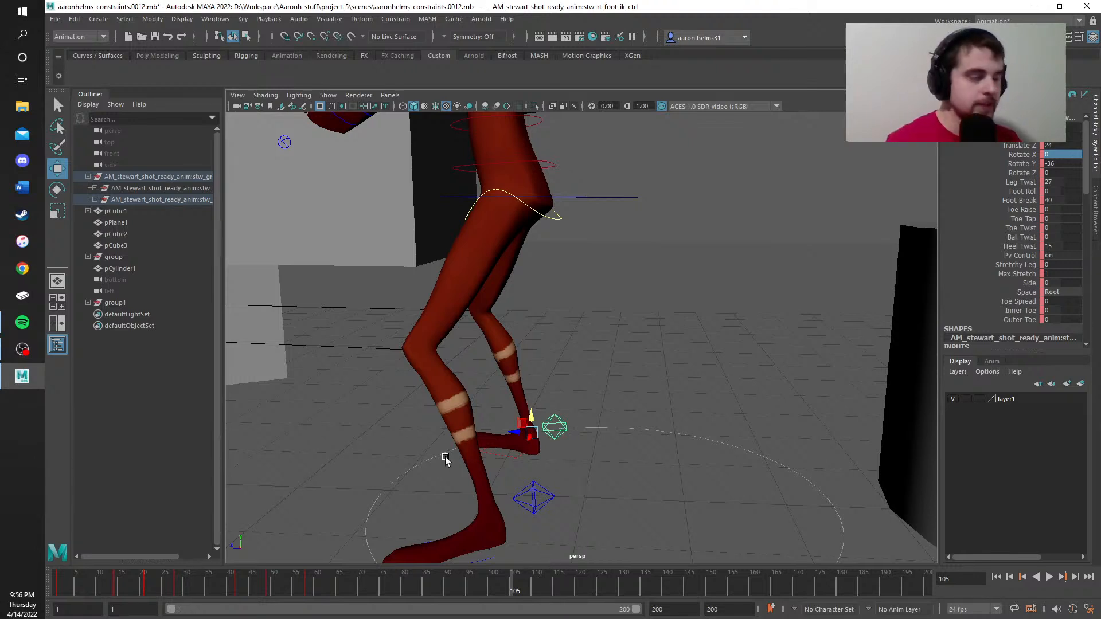
# Step: Examine the full character pose with the box at frame 105, including a close view of the legs and right foot control
pyautogui.scroll(-5, 445, 456)
pyautogui.keyDown('alt'); pyautogui.moveTo(445, 347); pyautogui.dragTo(540, 430, button='middle'); pyautogui.keyUp('alt')
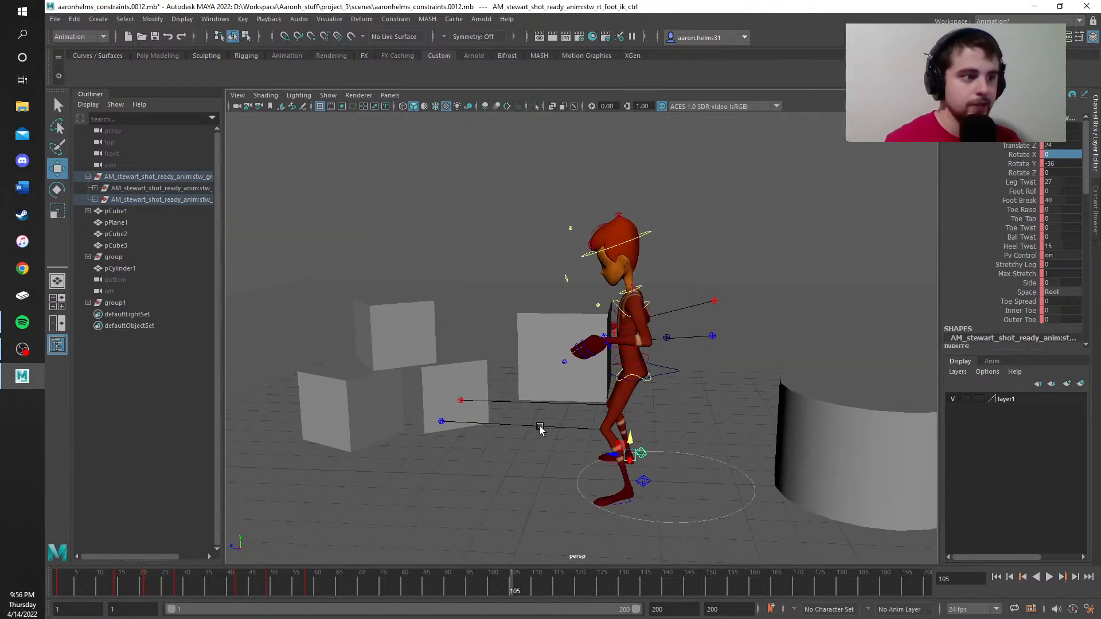
pyautogui.scroll(4, 542, 427)
pyautogui.scroll(-2, 579, 402)
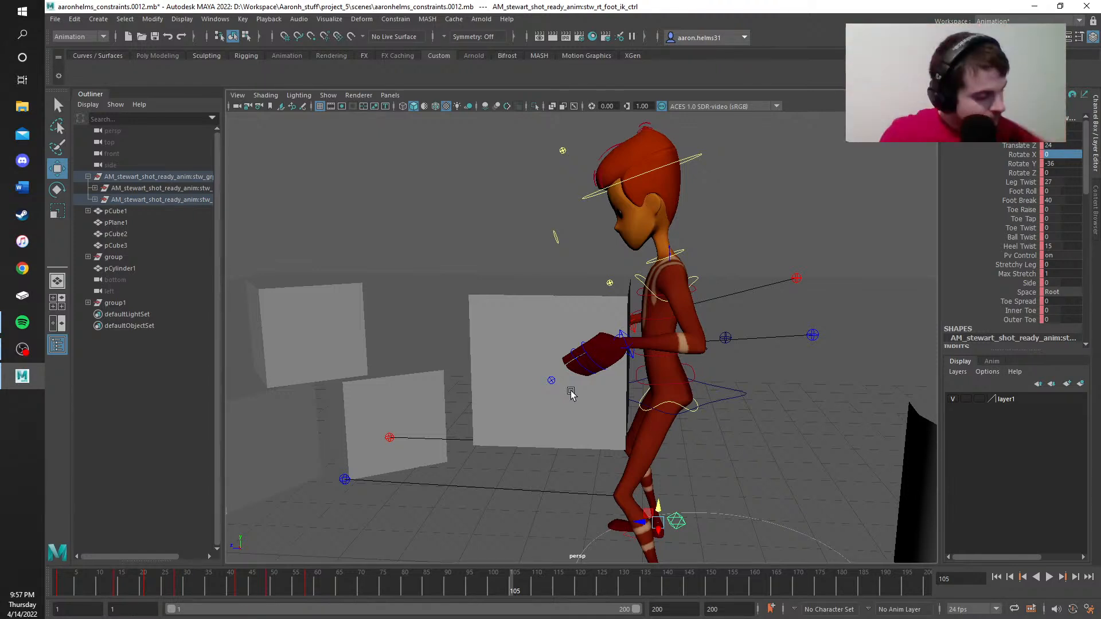
pyautogui.keyDown('alt'); pyautogui.moveTo(571, 393); pyautogui.dragTo(542, 392, button='right'); pyautogui.keyUp('alt')
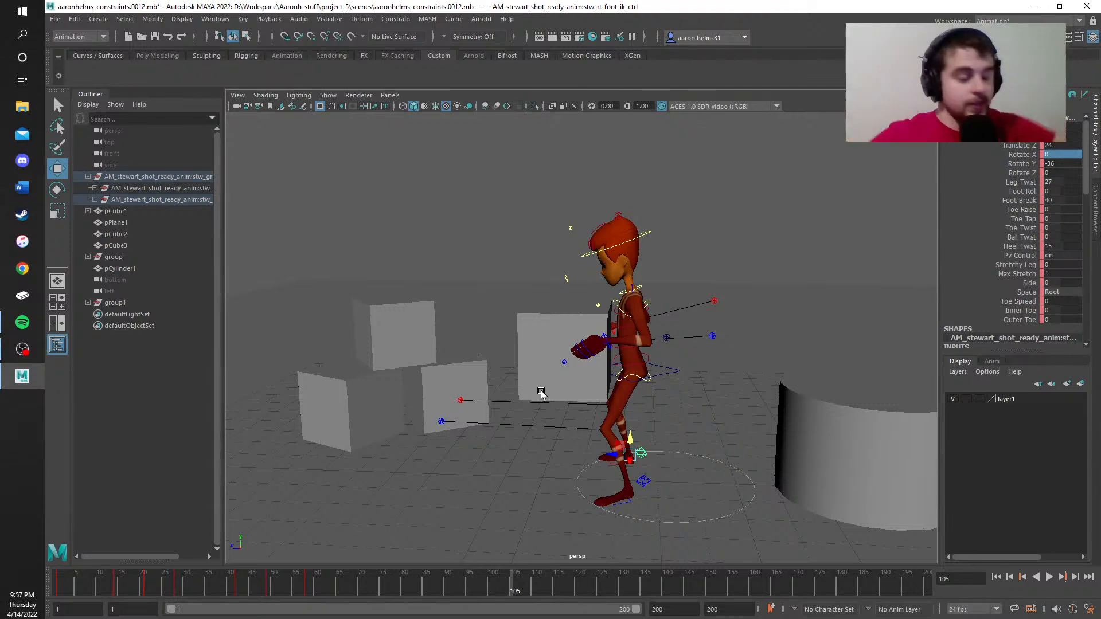
pyautogui.scroll(8, 624, 447)
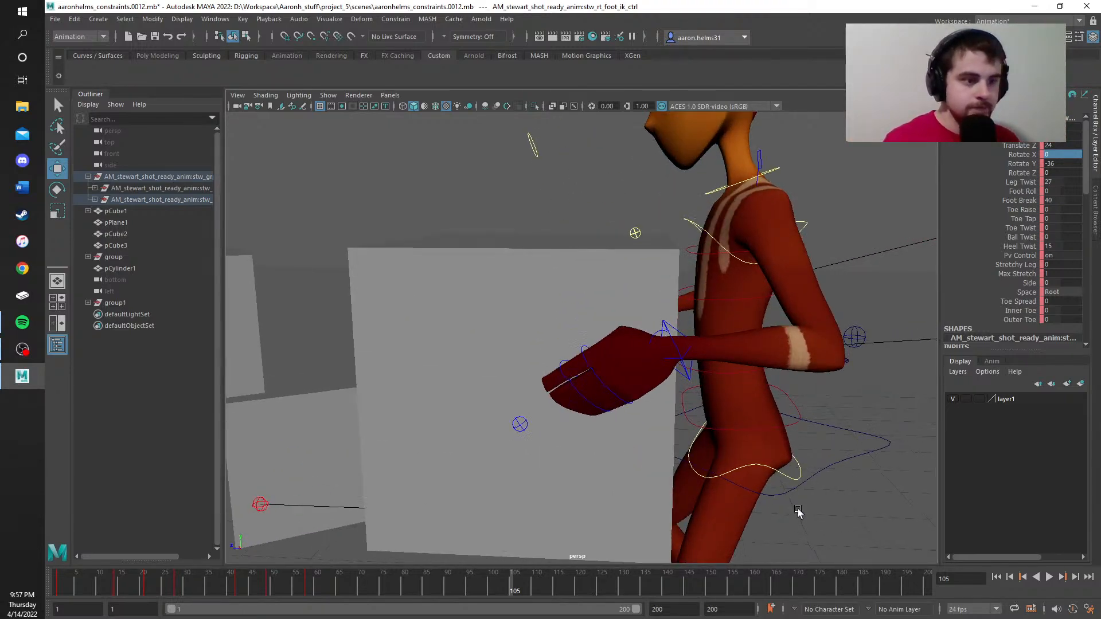
pyautogui.keyDown('alt'); pyautogui.moveTo(798, 512); pyautogui.dragTo(511, 214); pyautogui.keyUp('alt')
pyautogui.scroll(3, 640, 459)
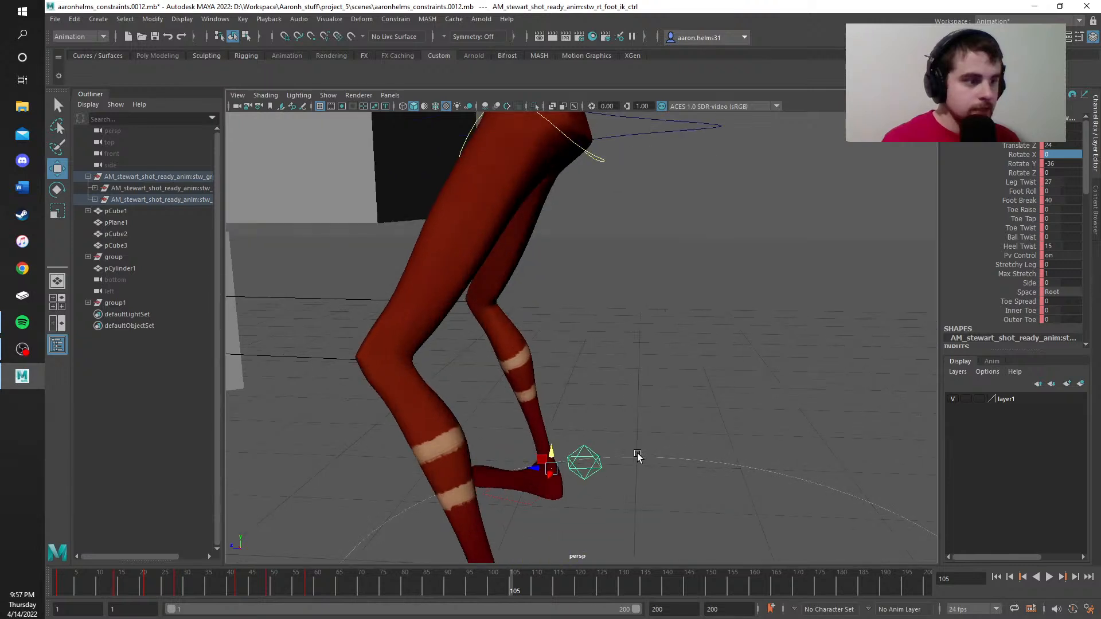
pyautogui.keyDown('alt'); pyautogui.moveTo(647, 455); pyautogui.dragTo(557, 256, button='middle'); pyautogui.keyUp('alt')
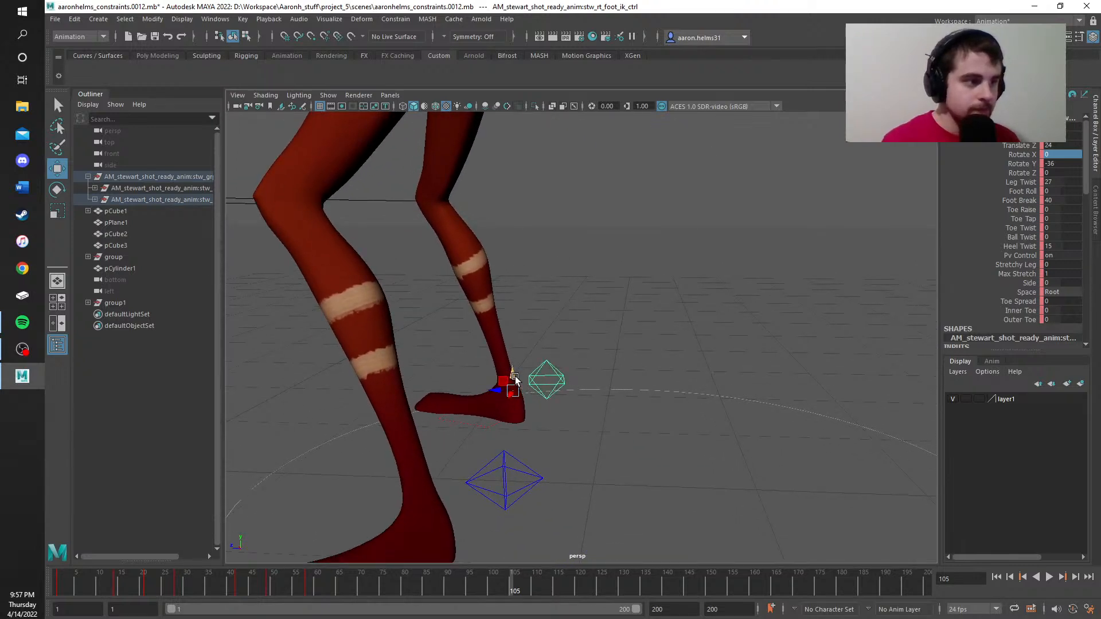
# Step: Raise the character's right foot IK control off the ground at frame 105
pyautogui.moveTo(515, 379); pyautogui.dragTo(519, 344)
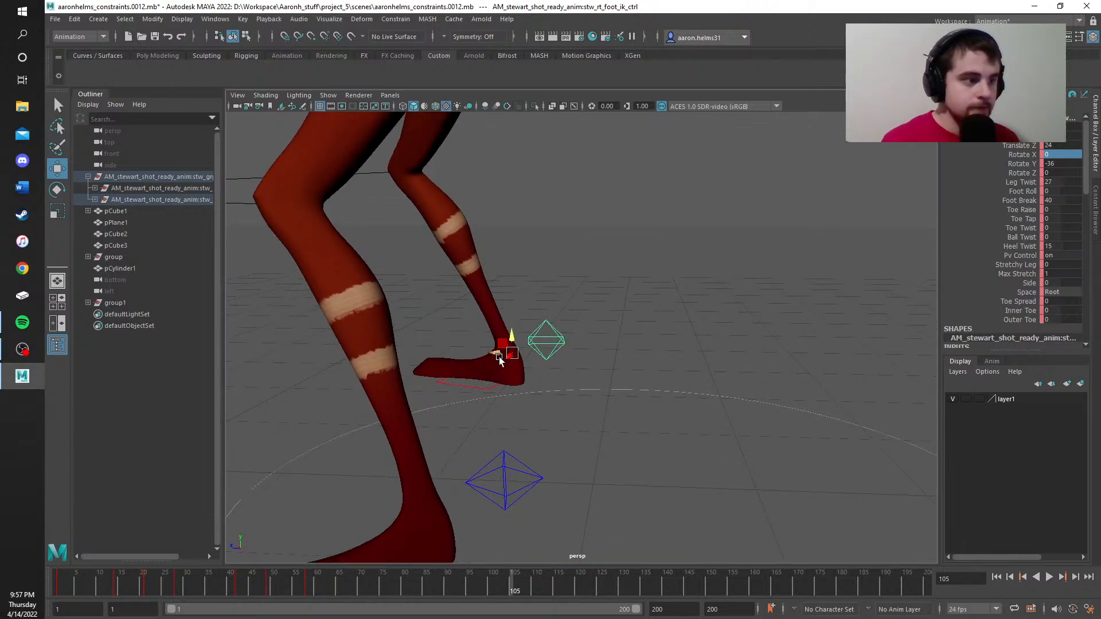
pyautogui.moveTo(500, 357); pyautogui.dragTo(656, 364)
pyautogui.scroll(-5, 509, 320)
pyautogui.scroll(3, 661, 372)
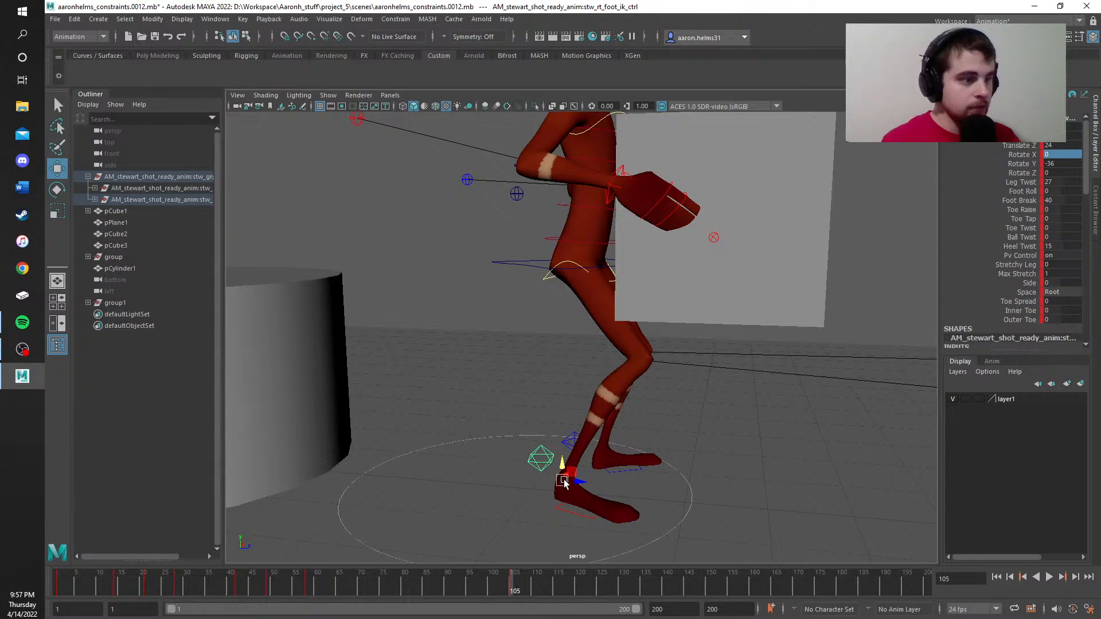
# Step: Examine the leg poses at frames 105 and 110 from several angles
pyautogui.scroll(4, 608, 482)
pyautogui.keyDown('alt'); pyautogui.moveTo(741, 426); pyautogui.dragTo(678, 419); pyautogui.keyUp('alt')
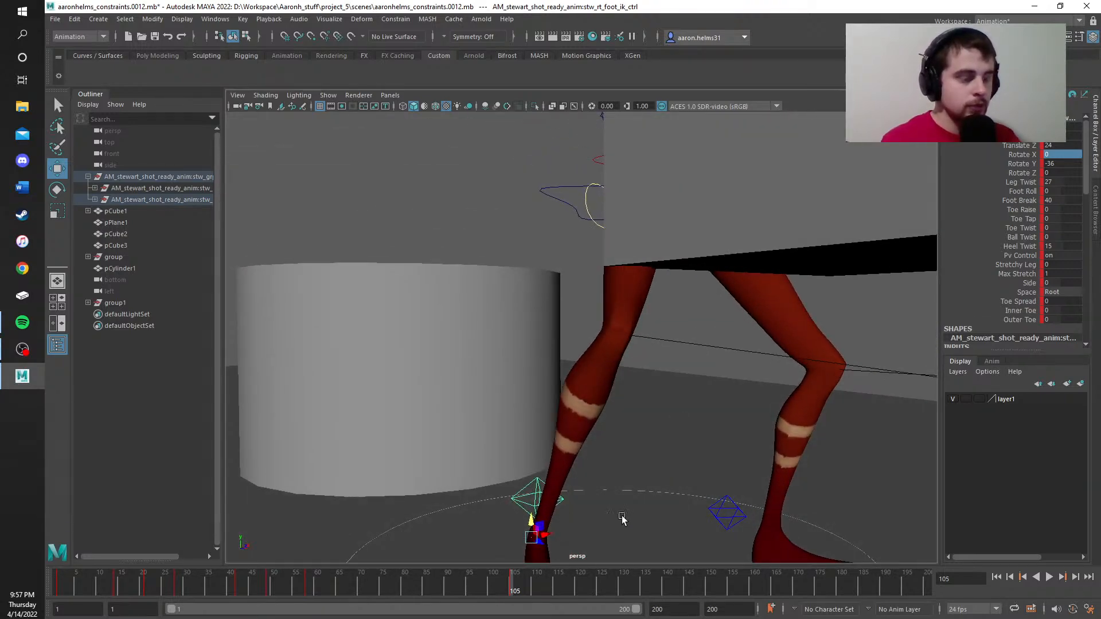
pyautogui.scroll(-4, 631, 496)
pyautogui.scroll(5, 631, 497)
pyautogui.scroll(-2, 631, 497)
pyautogui.scroll(-4, 640, 482)
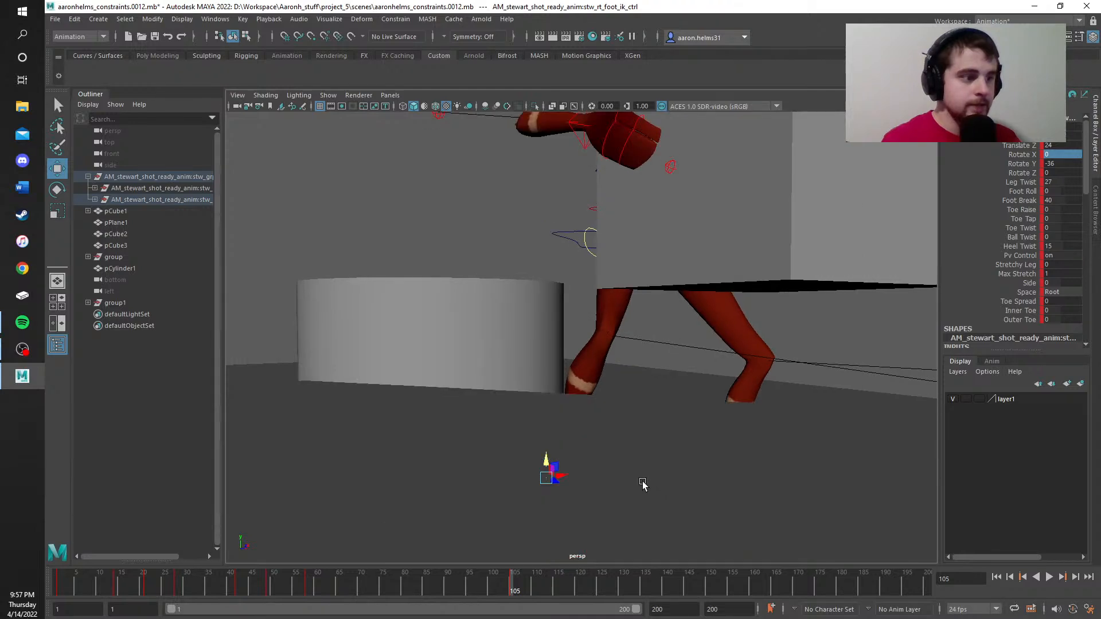
pyautogui.scroll(4, 639, 448)
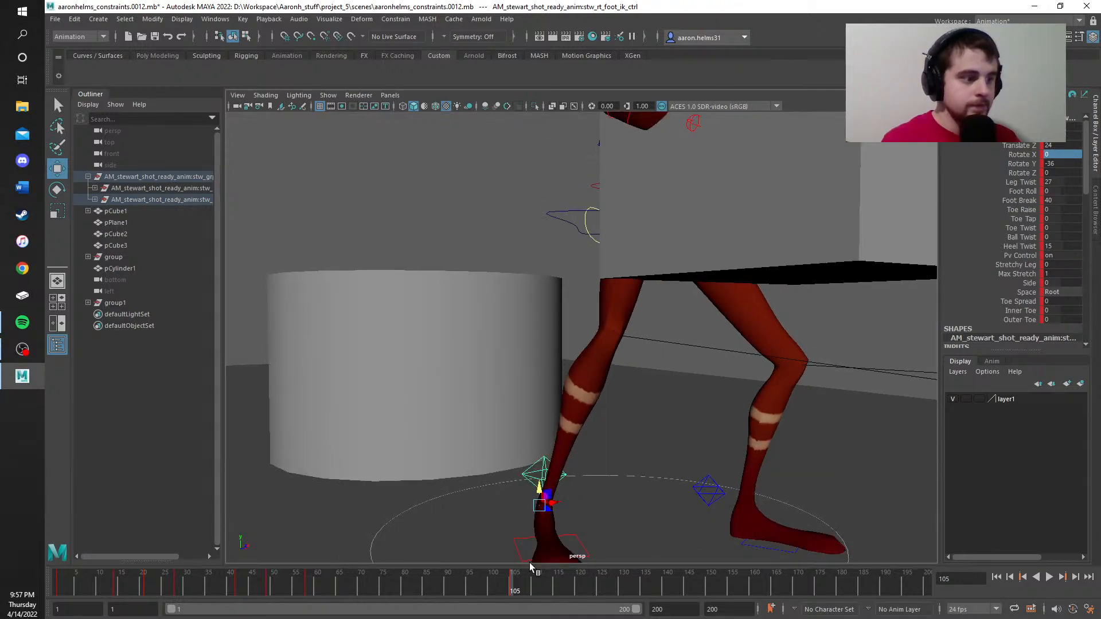
pyautogui.hotkey('alt', 'v')
pyautogui.click(533, 585)
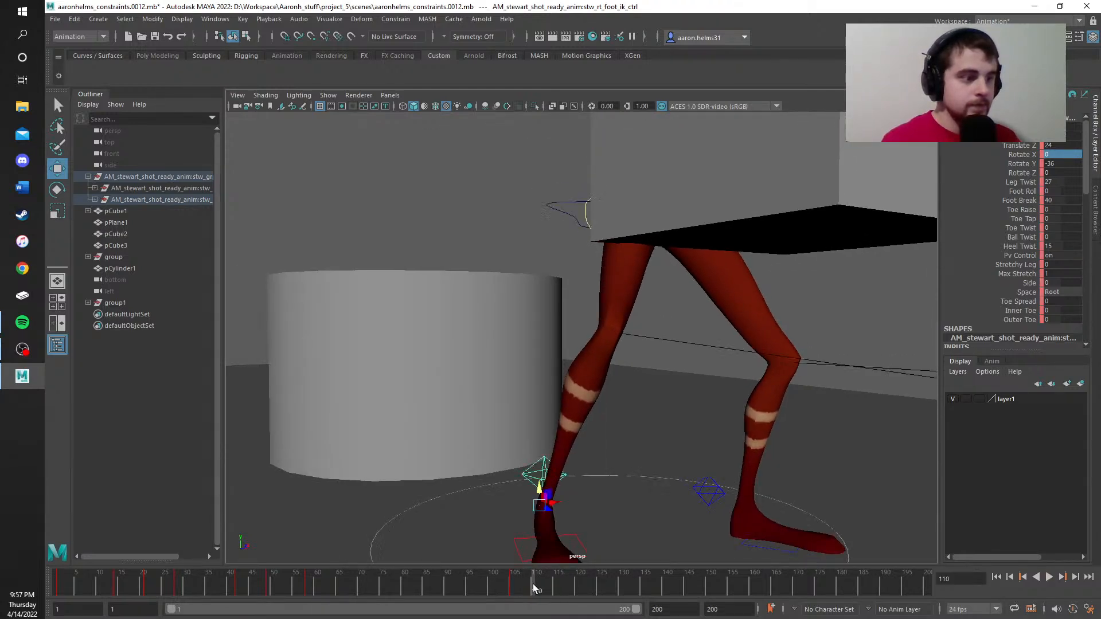
pyautogui.scroll(-4, 560, 474)
pyautogui.scroll(3, 573, 398)
pyautogui.moveTo(573, 398)
pyautogui.keyDown('alt'); pyautogui.mouseDown()
pyautogui.moveTo(552, 378)
pyautogui.moveTo(573, 381)
pyautogui.mouseUp(); pyautogui.keyUp('alt')
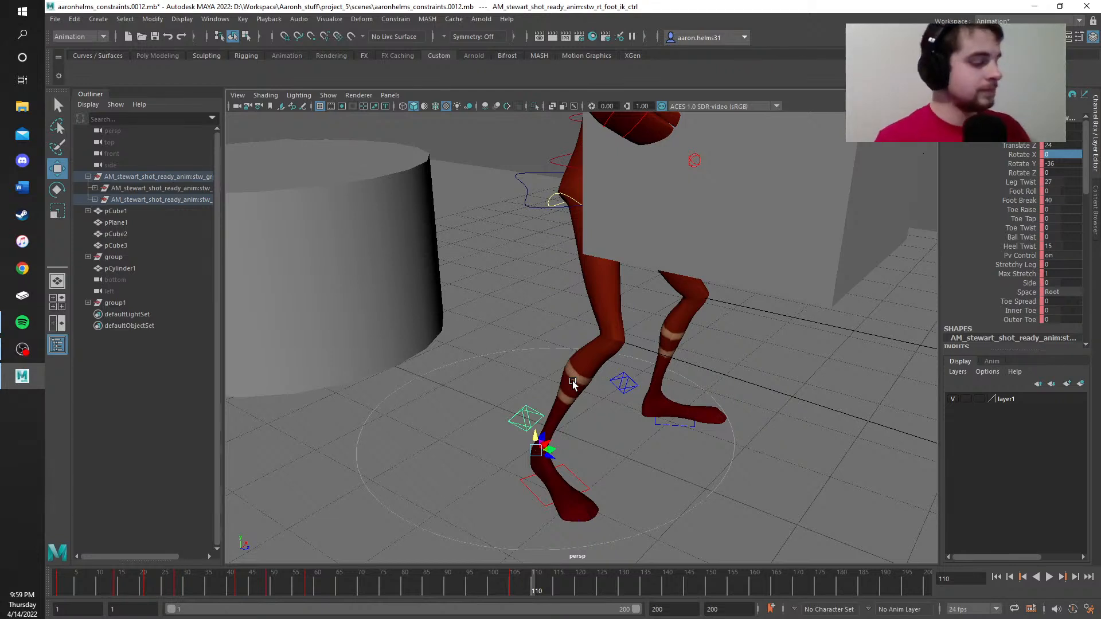
pyautogui.scroll(-3, 484, 291)
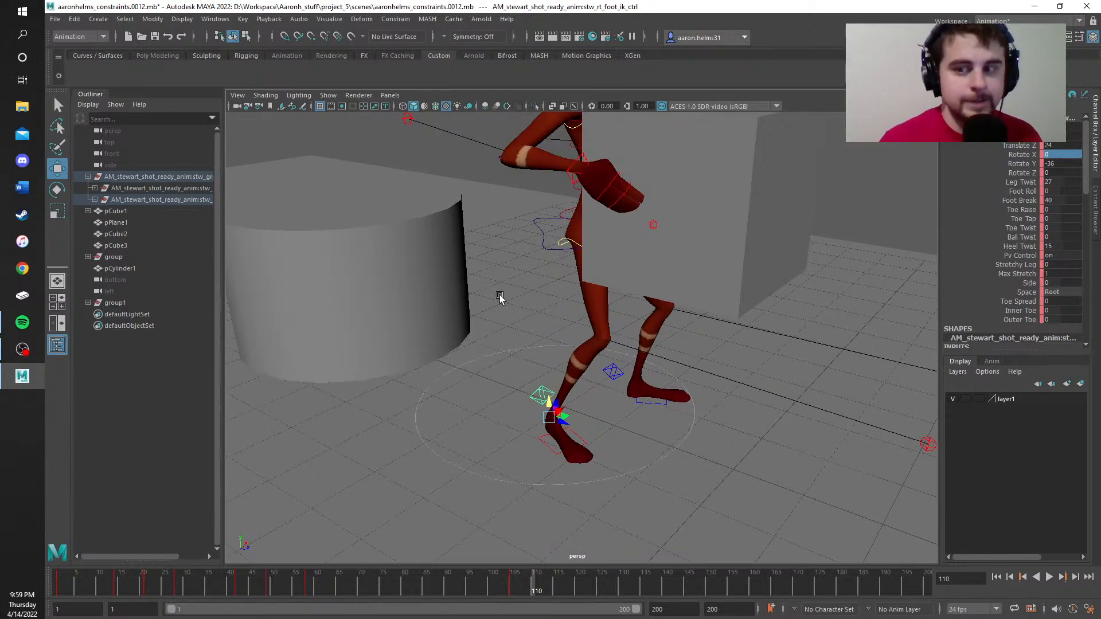
pyautogui.scroll(2, 499, 295)
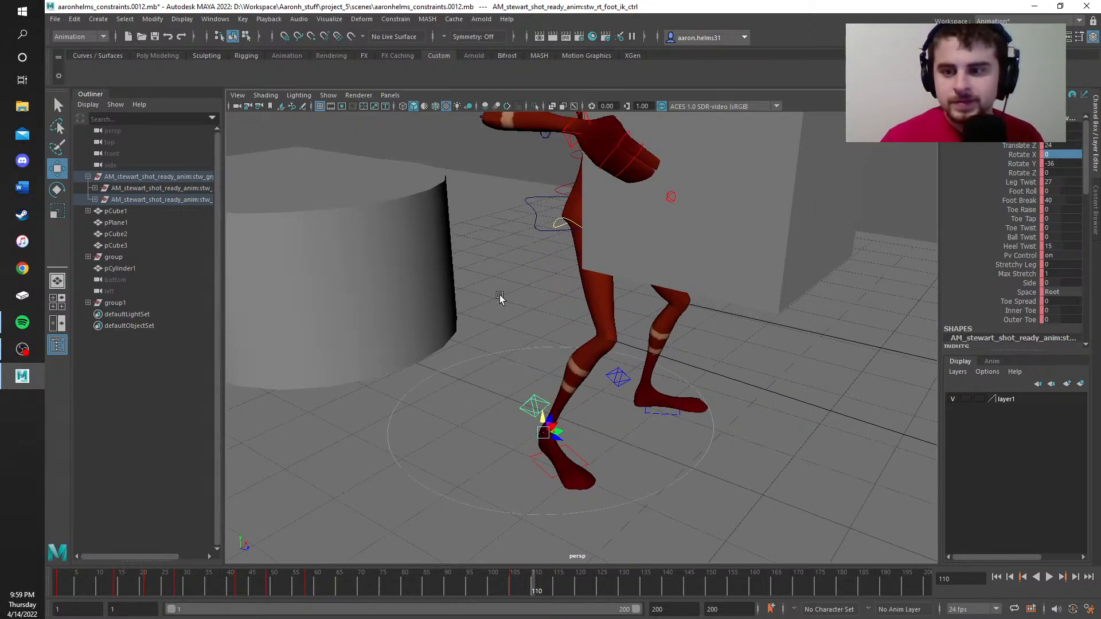
# Step: Move the right foot control's key from frame 105 to frame 112 by cutting and pasting it
pyautogui.click(510, 581)
pyautogui.rightClick(510, 581)
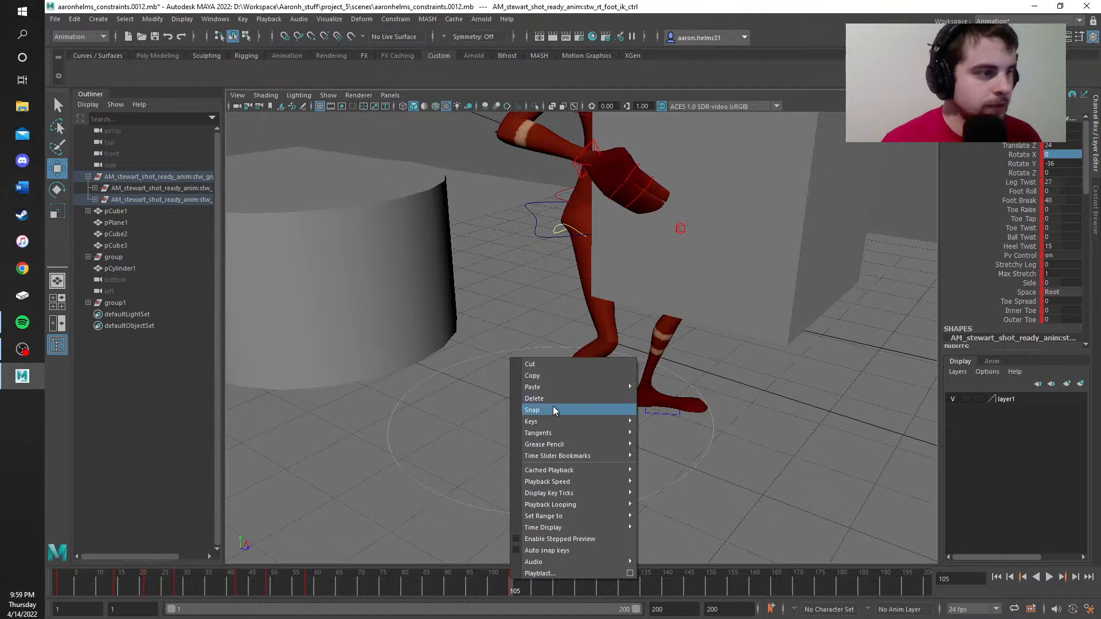
pyautogui.click(531, 364)
pyautogui.click(532, 589)
pyautogui.rightClick(532, 590)
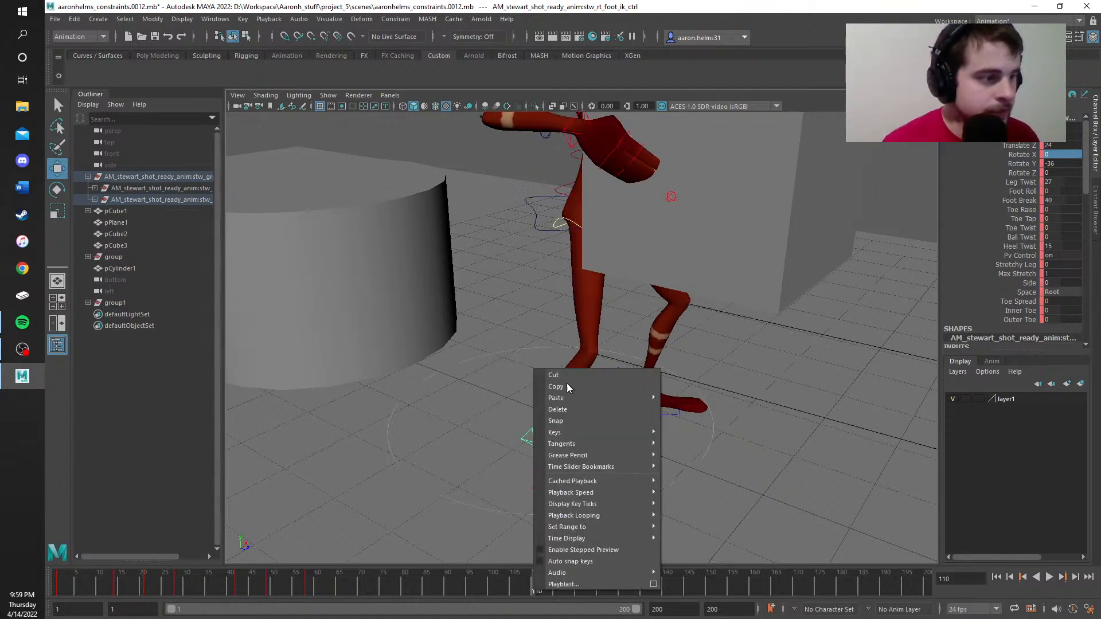
pyautogui.click(525, 591)
pyautogui.moveTo(527, 591); pyautogui.dragTo(542, 589)
pyautogui.rightClick(542, 589)
pyautogui.moveTo(599, 397)
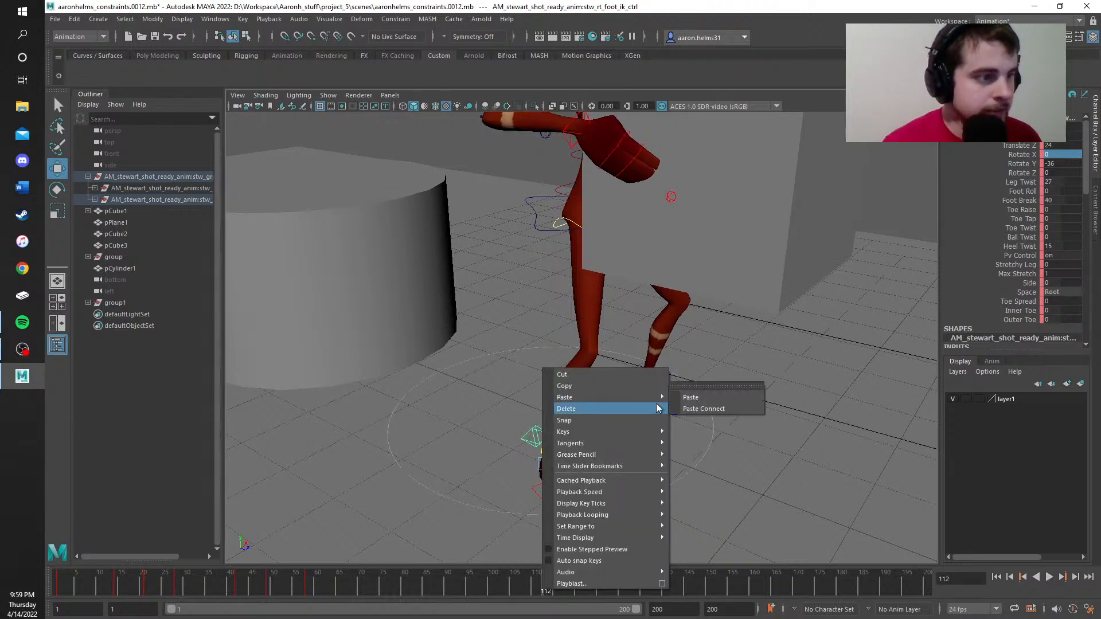
pyautogui.click(689, 398)
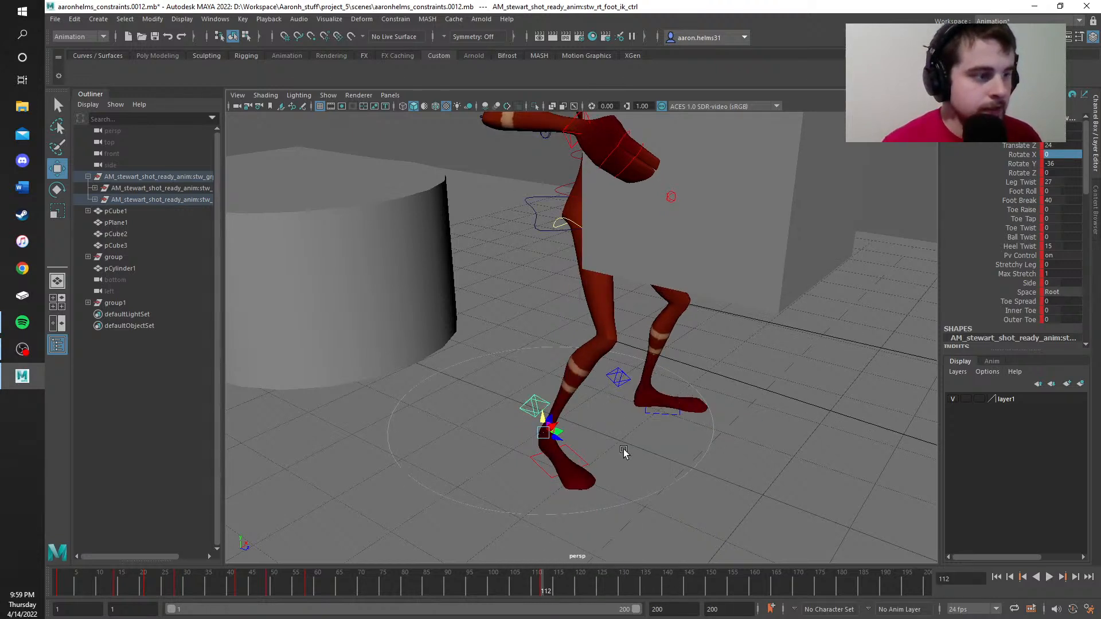
# Step: Examine the character's whole pose at frame 112 from the front
pyautogui.scroll(-3, 643, 419)
pyautogui.scroll(5, 637, 403)
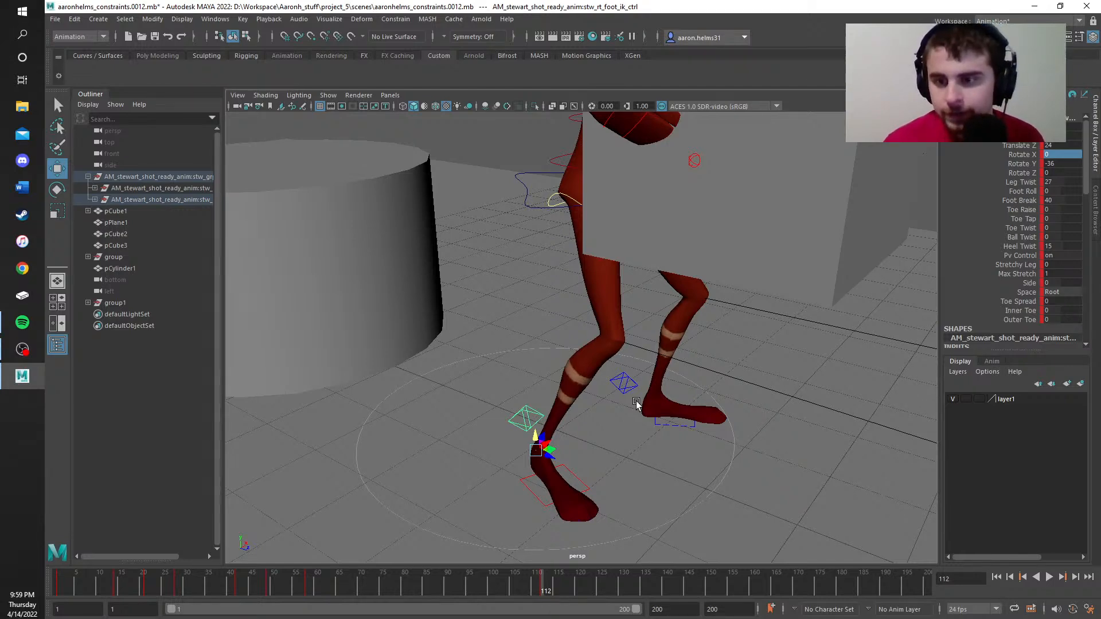
pyautogui.keyDown('alt'); pyautogui.moveTo(765, 425); pyautogui.dragTo(622, 390); pyautogui.keyUp('alt')
pyautogui.scroll(-5, 623, 391)
pyautogui.keyDown('alt'); pyautogui.moveTo(687, 363); pyautogui.dragTo(612, 490, button='middle'); pyautogui.keyUp('alt')
pyautogui.scroll(-2, 612, 490)
pyautogui.scroll(4, 612, 491)
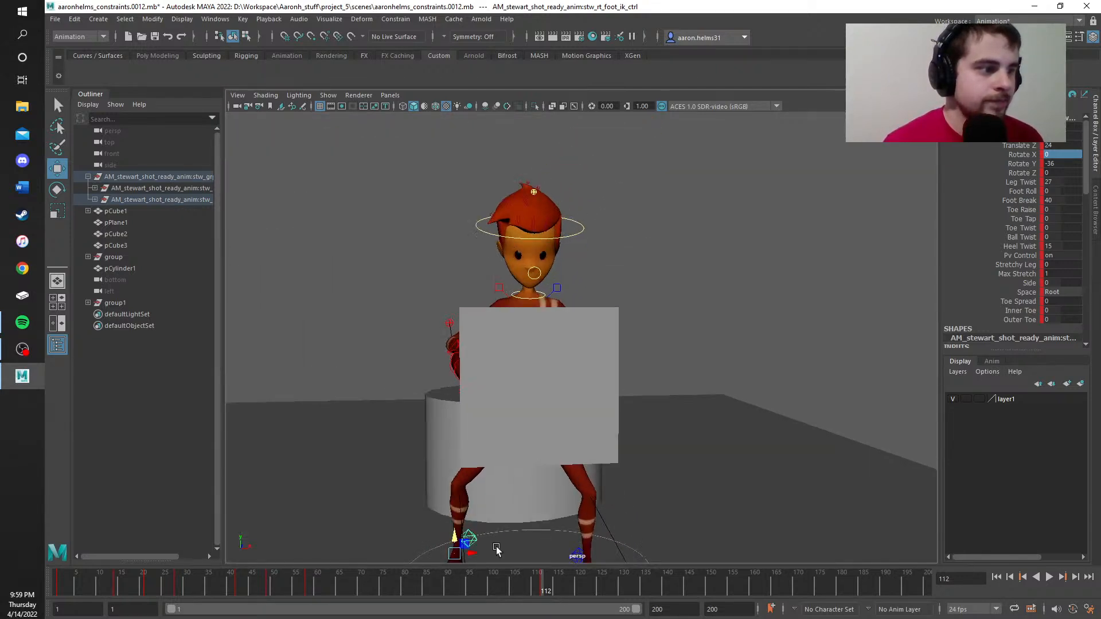
pyautogui.scroll(-4, 514, 511)
pyautogui.scroll(3, 514, 512)
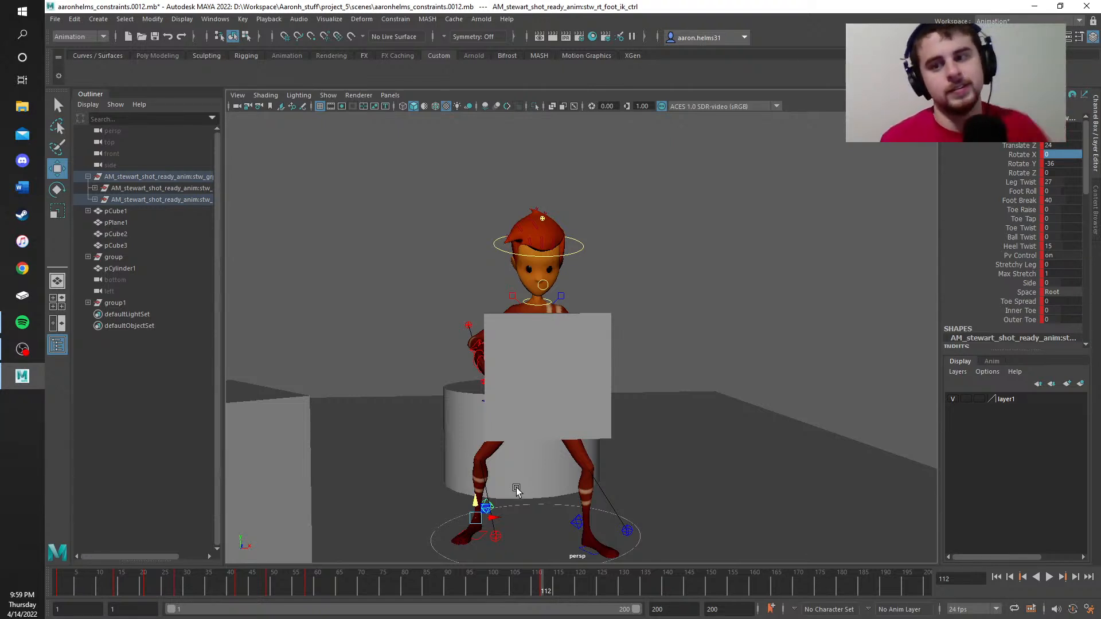
pyautogui.scroll(-3, 516, 487)
pyautogui.scroll(5, 504, 511)
pyautogui.press('alt')
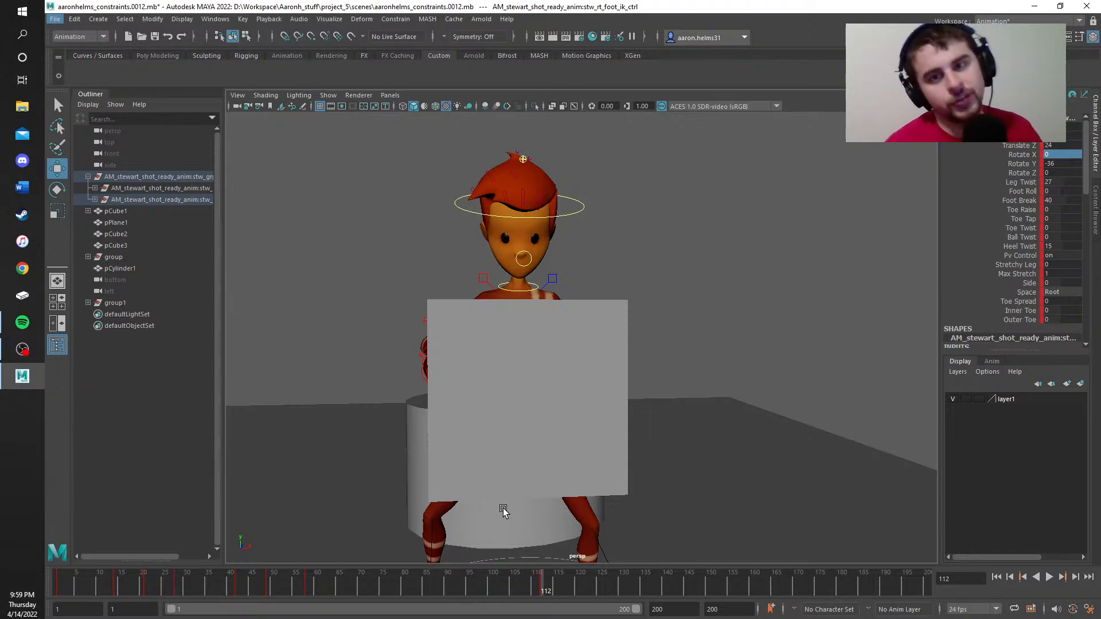
pyautogui.scroll(-3, 467, 457)
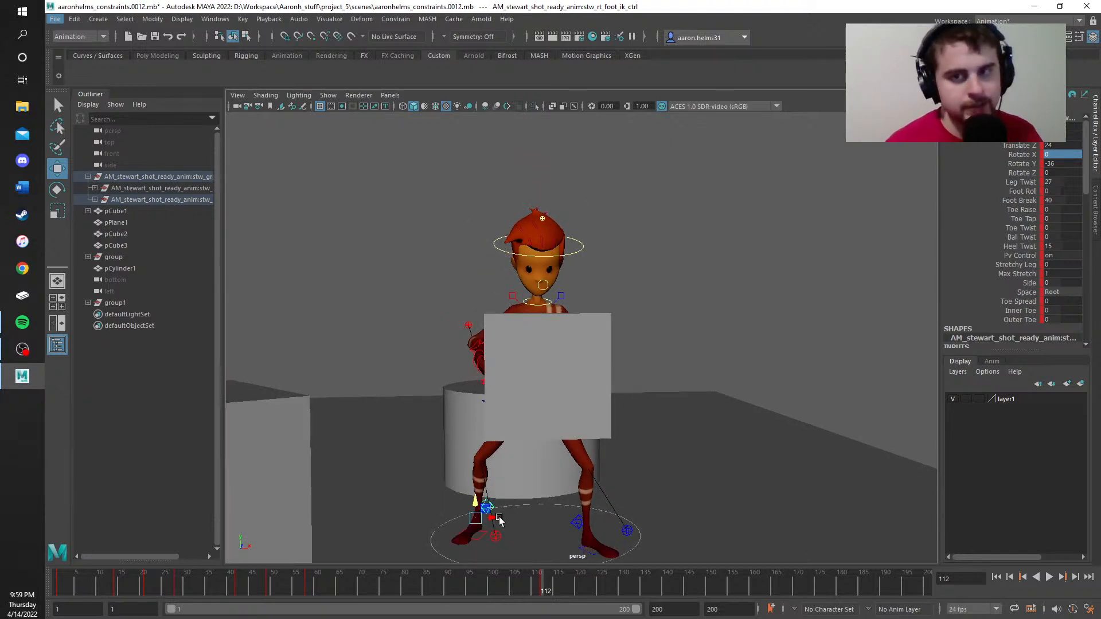
# Step: Examine the placement of the legs and feet at frame 112 up close, from the front and the side
pyautogui.keyDown('alt'); pyautogui.moveTo(500, 519); pyautogui.dragTo(808, 334, button='middle'); pyautogui.keyUp('alt')
pyautogui.scroll(2, 548, 435)
pyautogui.scroll(3, 547, 435)
pyautogui.press('f')
pyautogui.scroll(-6, 760, 367)
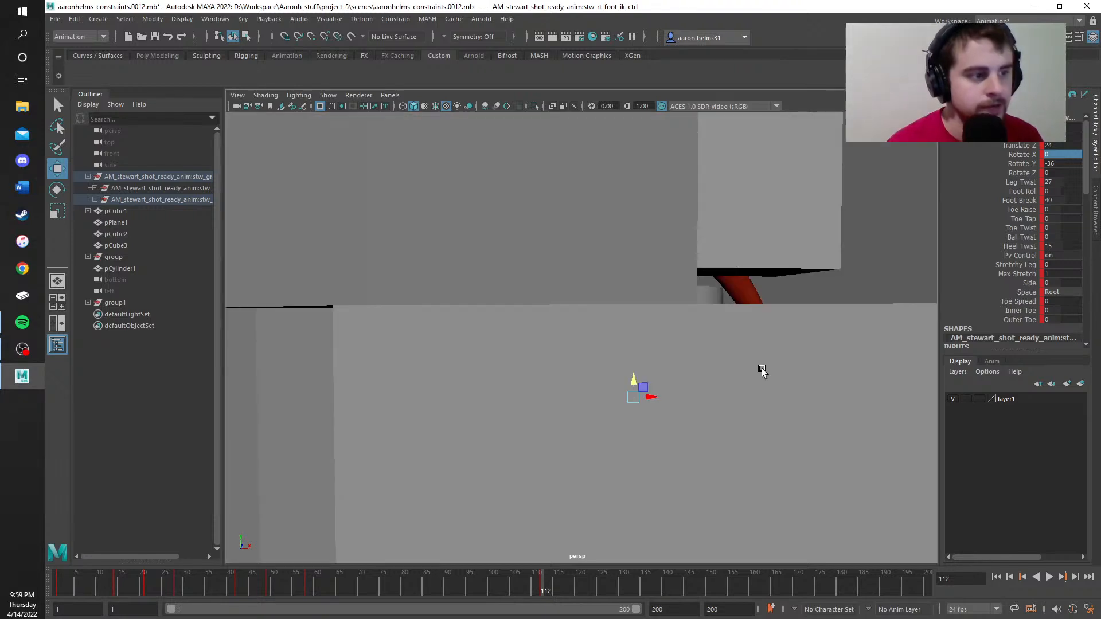
pyautogui.keyDown('alt'); pyautogui.moveTo(494, 455); pyautogui.dragTo(661, 396, button='middle'); pyautogui.keyUp('alt')
pyautogui.scroll(-1, 630, 458)
pyautogui.scroll(3, 622, 466)
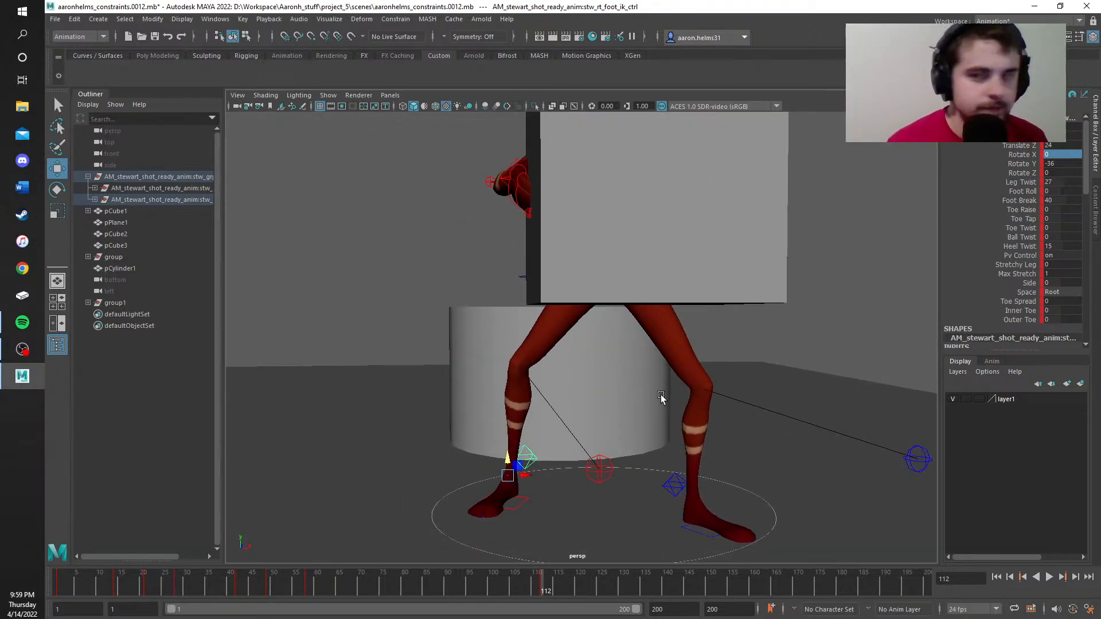
pyautogui.keyDown('alt'); pyautogui.moveTo(661, 397); pyautogui.dragTo(760, 396); pyautogui.keyUp('alt')
pyautogui.scroll(-5, 762, 396)
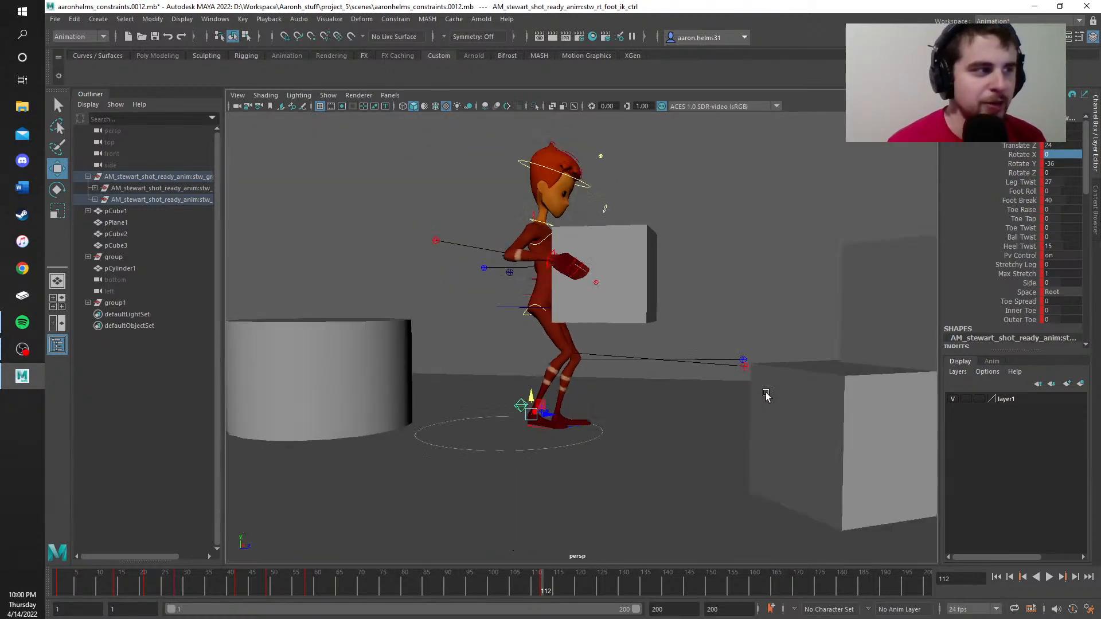
pyautogui.scroll(2, 621, 384)
pyautogui.moveTo(619, 384)
pyautogui.keyDown('alt'); pyautogui.mouseDown()
pyautogui.moveTo(662, 397)
pyautogui.moveTo(639, 378)
pyautogui.mouseUp(); pyautogui.keyUp('alt')
pyautogui.scroll(4, 639, 387)
pyautogui.scroll(-2, 637, 384)
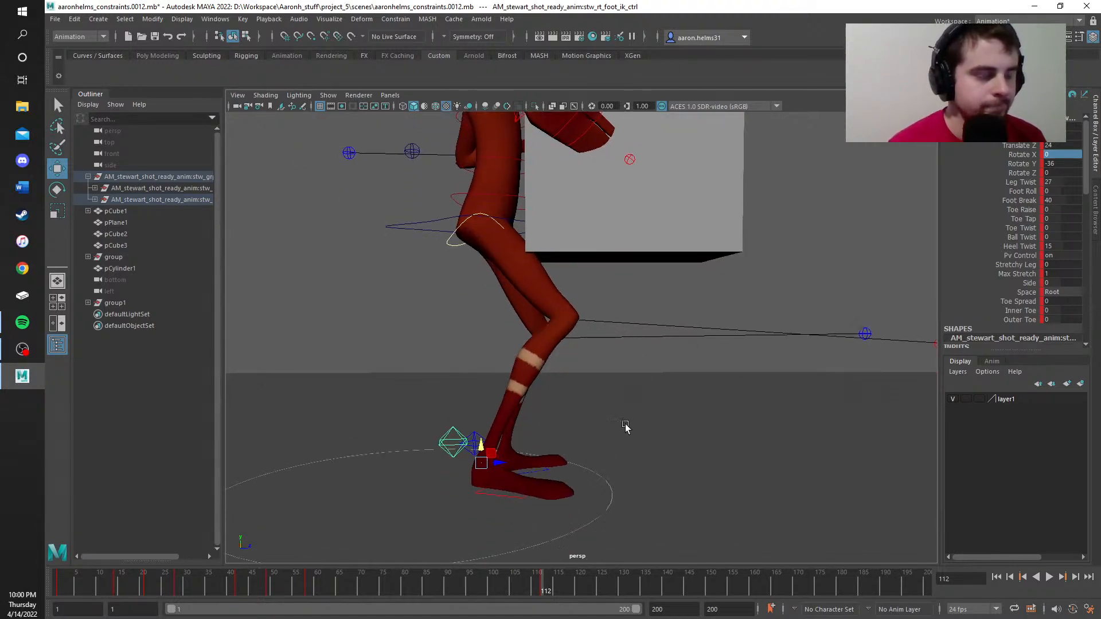
pyautogui.scroll(-1, 602, 449)
pyautogui.keyDown('alt'); pyautogui.moveTo(647, 448); pyautogui.dragTo(608, 452); pyautogui.keyUp('alt')
pyautogui.scroll(-1, 610, 452)
pyautogui.scroll(-1, 545, 383)
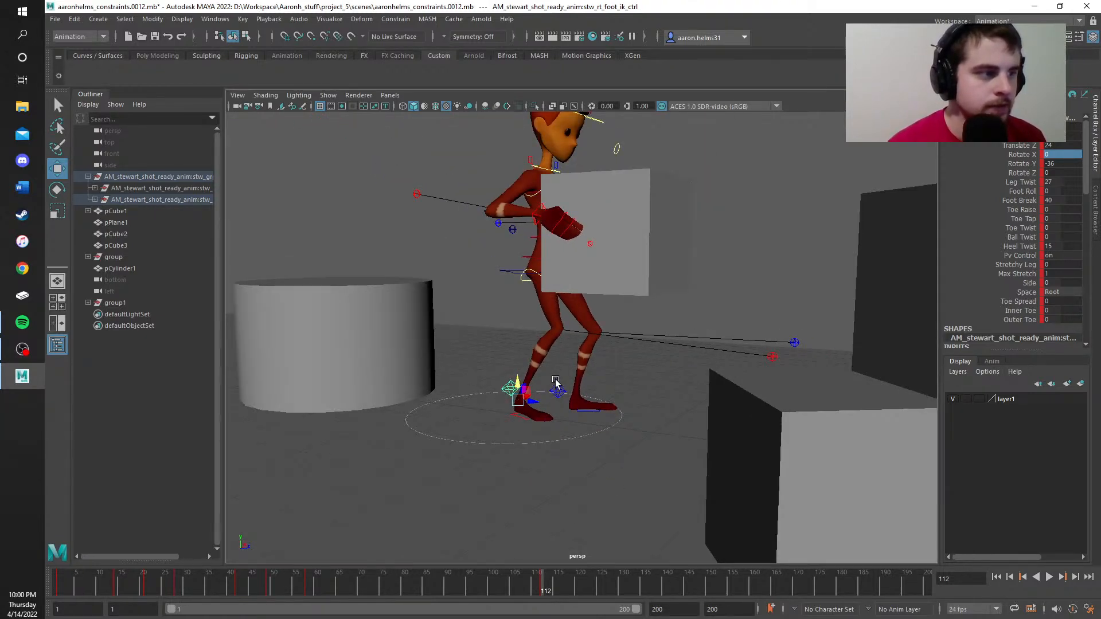
pyautogui.scroll(1, 557, 386)
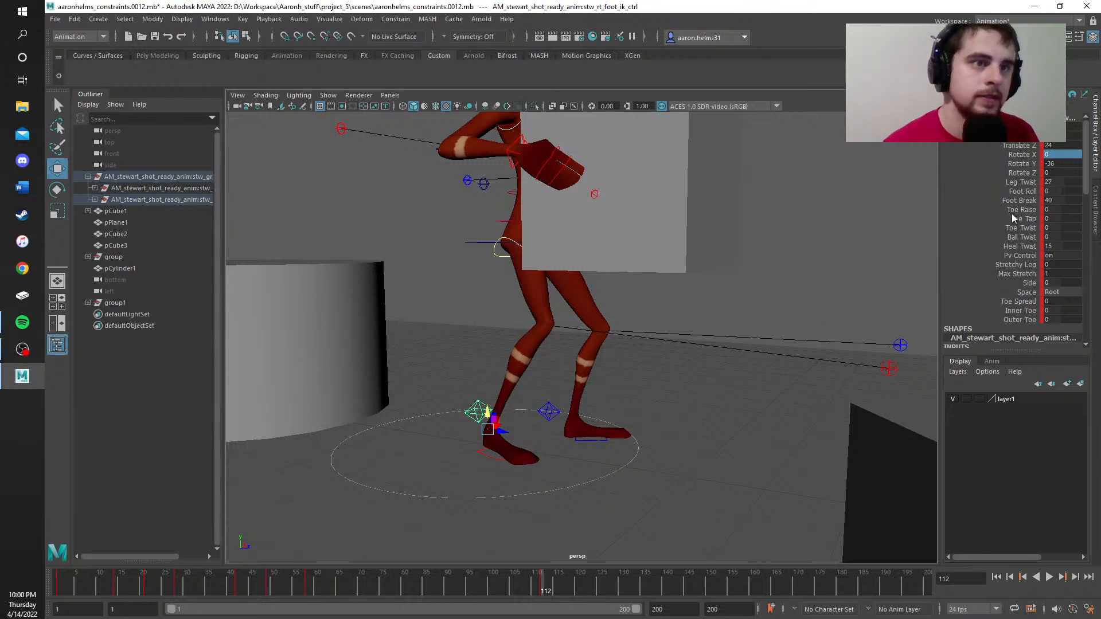
# Step: Try a Rotate Y of -81 on the right foot control at frame 112
pyautogui.doubleClick(1062, 165)
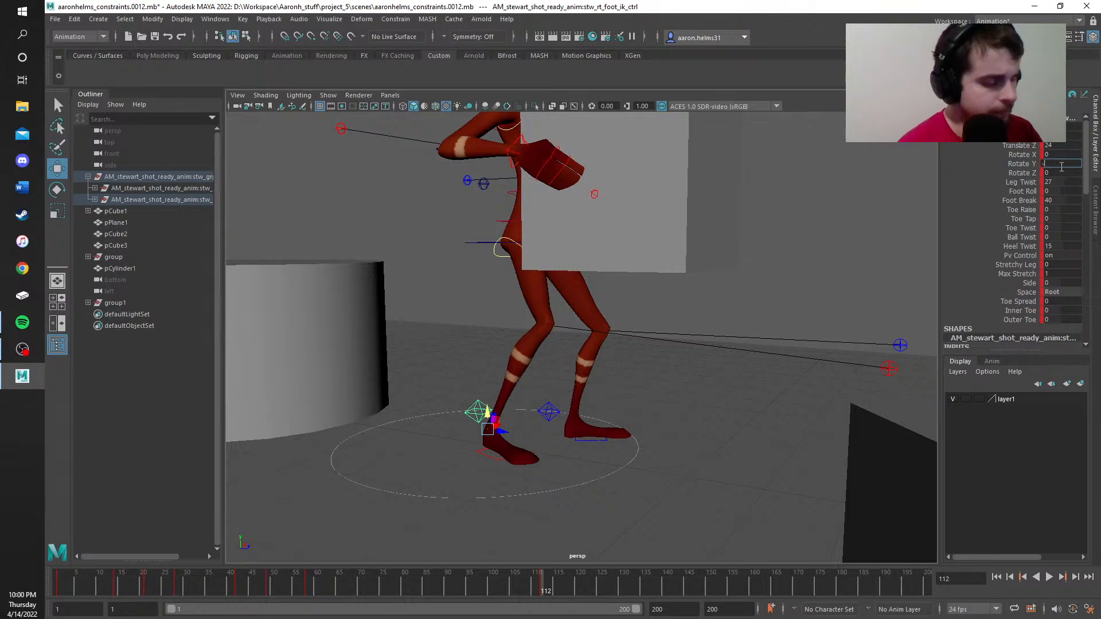
pyautogui.press('Return')
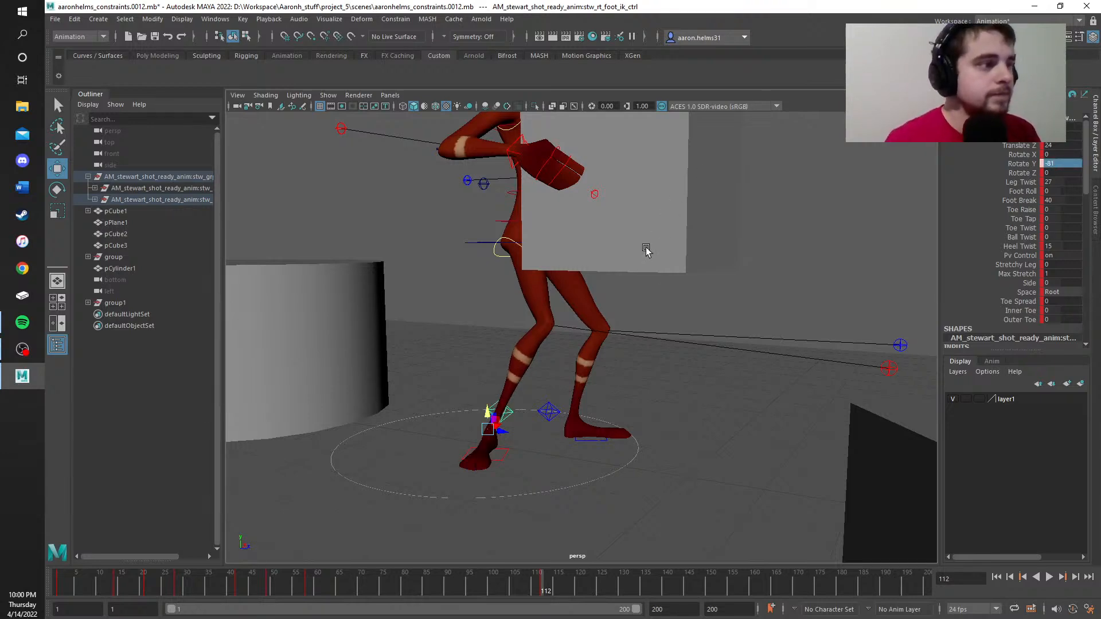
pyautogui.keyDown('alt'); pyautogui.moveTo(504, 335); pyautogui.dragTo(556, 347); pyautogui.keyUp('alt')
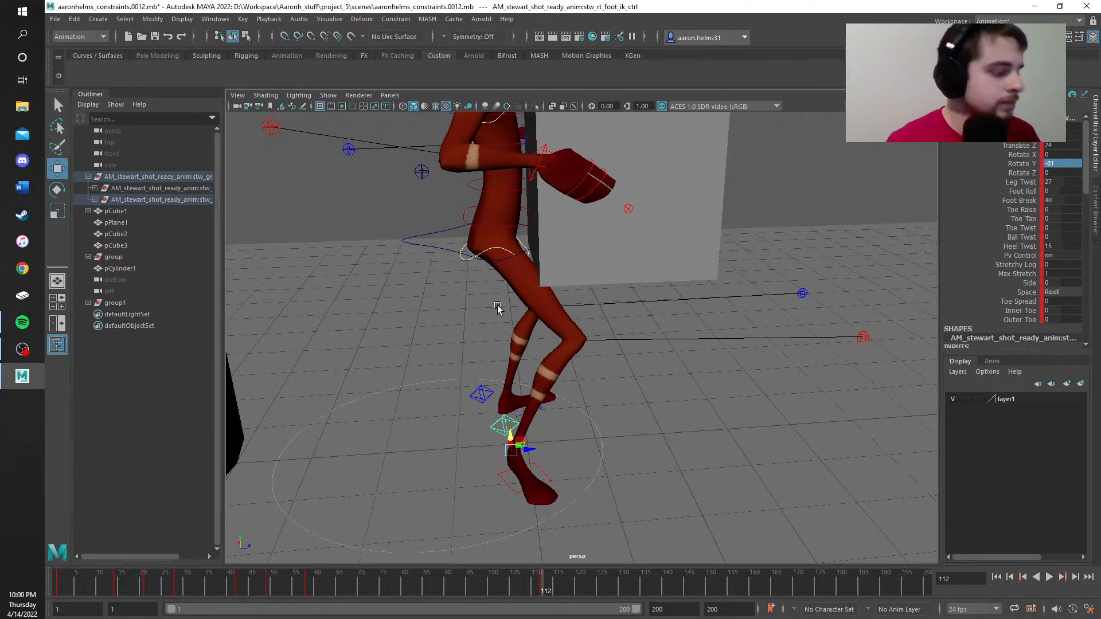
pyautogui.moveTo(499, 312); pyautogui.dragTo(505, 312, button='middle')
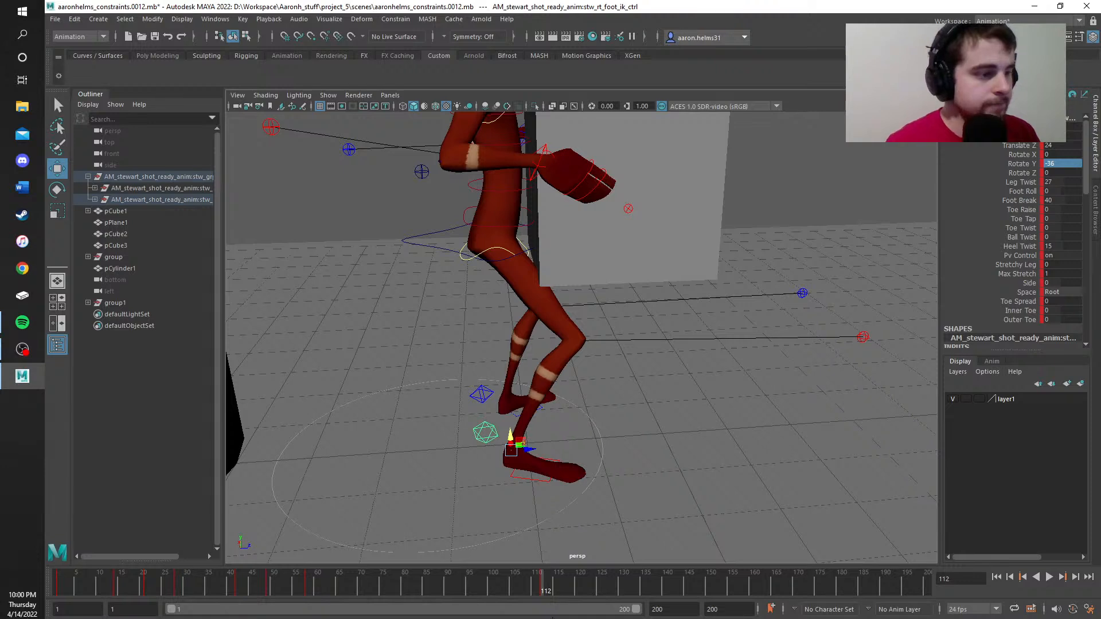
# Step: Set the right foot control's Rotate Y to -81 at frame 120
pyautogui.hotkey('alt', 'v')
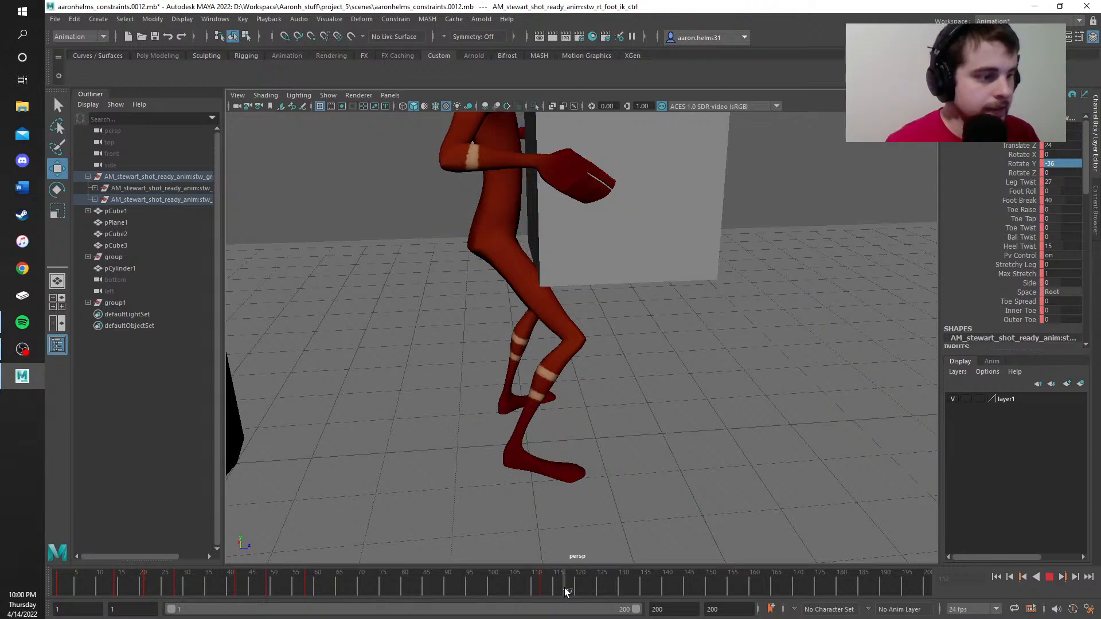
pyautogui.moveTo(559, 593); pyautogui.dragTo(579, 592)
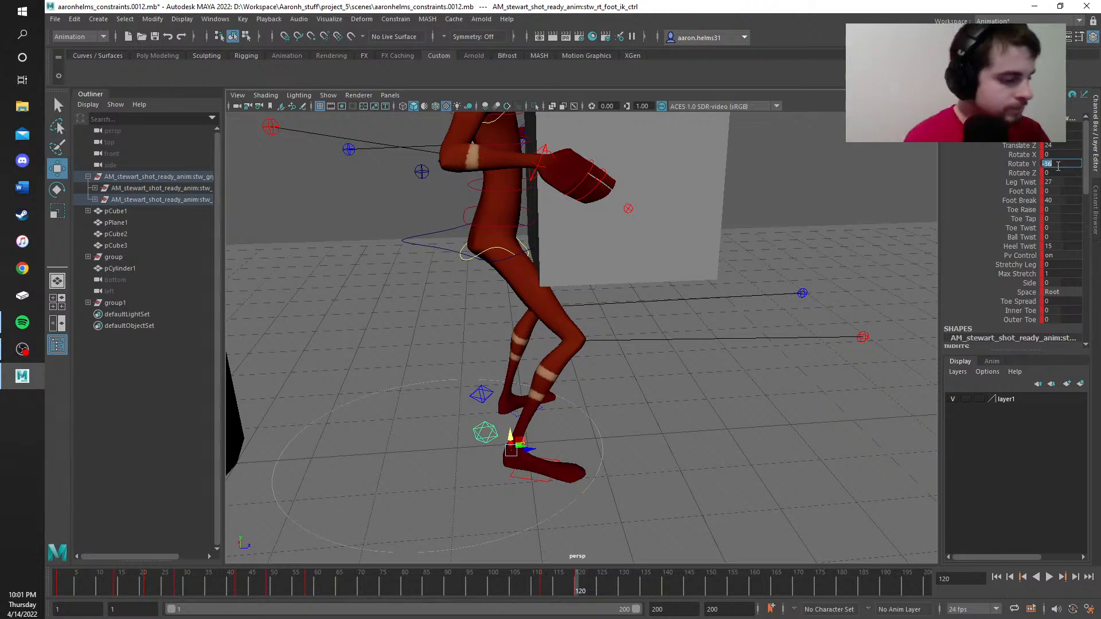
pyautogui.press('Return')
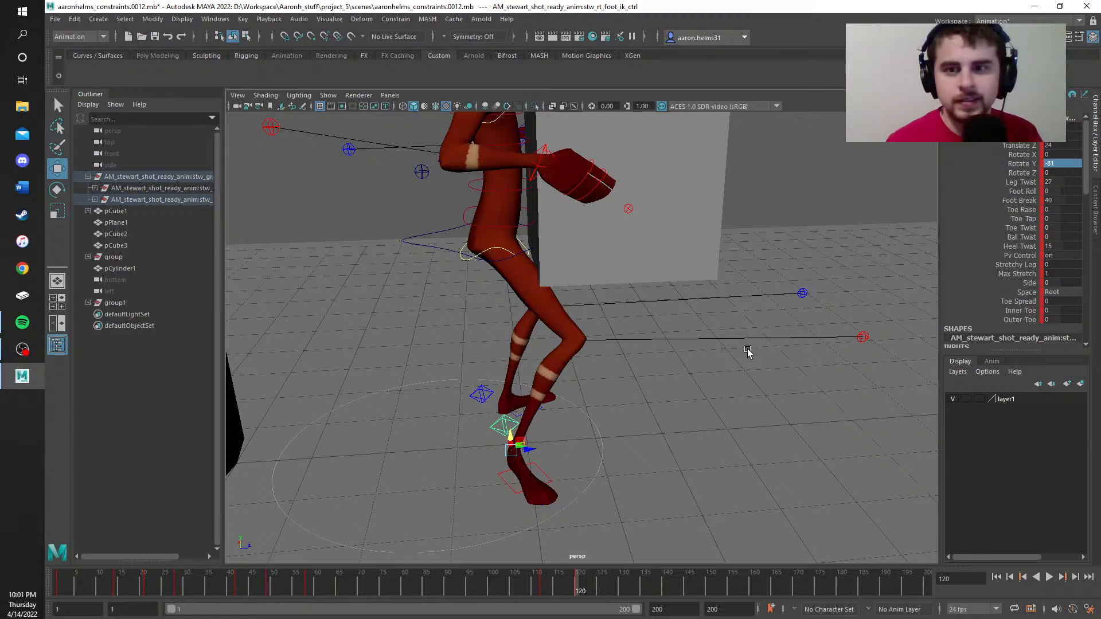
# Step: Lower the right foot control to the floor at frame 120, adjusting its Translate Y
pyautogui.keyDown('alt'); pyautogui.moveTo(748, 350); pyautogui.dragTo(276, 322); pyautogui.keyUp('alt')
pyautogui.moveTo(537, 411); pyautogui.dragTo(540, 453)
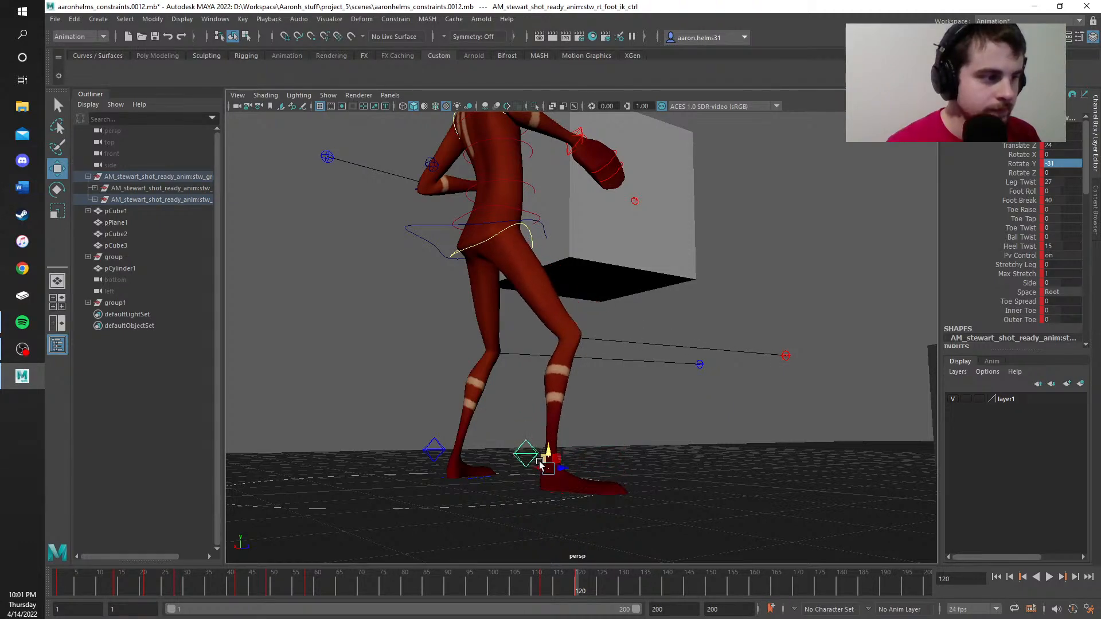
pyautogui.keyDown('alt'); pyautogui.moveTo(691, 450); pyautogui.dragTo(634, 467); pyautogui.keyUp('alt')
pyautogui.scroll(5, 650, 485)
pyautogui.scroll(-5, 646, 488)
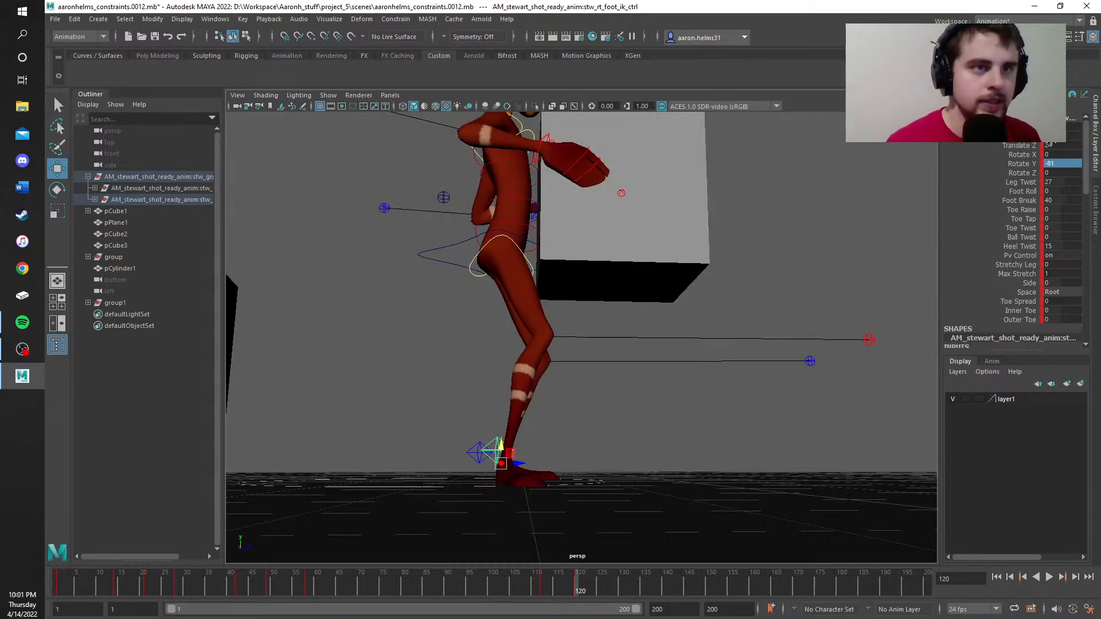
pyautogui.click(1058, 137)
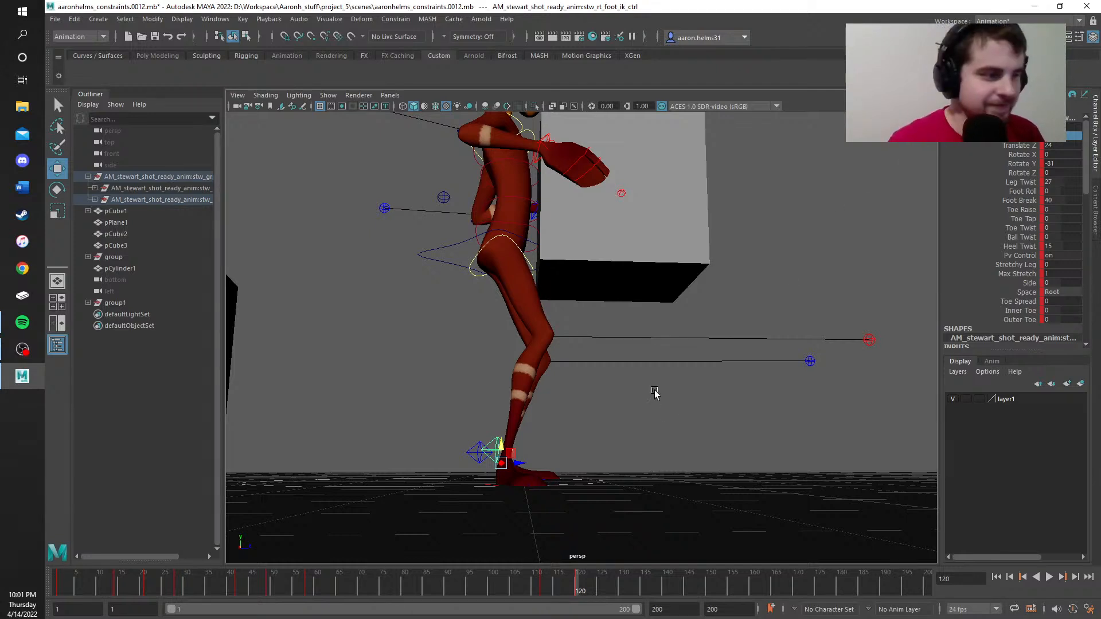
pyautogui.keyDown('alt'); pyautogui.moveTo(631, 427); pyautogui.dragTo(599, 433); pyautogui.keyUp('alt')
pyautogui.scroll(2, 661, 418)
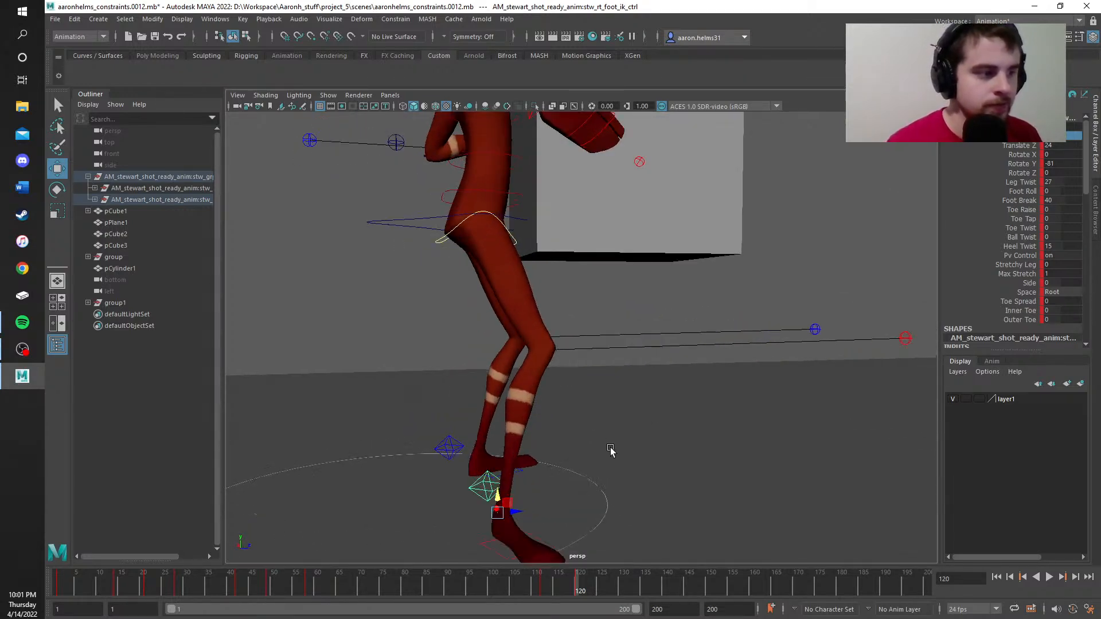
# Step: Shift the right foot control to a Translate Z of 5.918 at frame 120 and set its Leg Twist to 63
pyautogui.keyDown('alt'); pyautogui.moveTo(609, 448); pyautogui.dragTo(629, 411, button='middle'); pyautogui.keyUp('alt')
pyautogui.moveTo(536, 478); pyautogui.dragTo(455, 481)
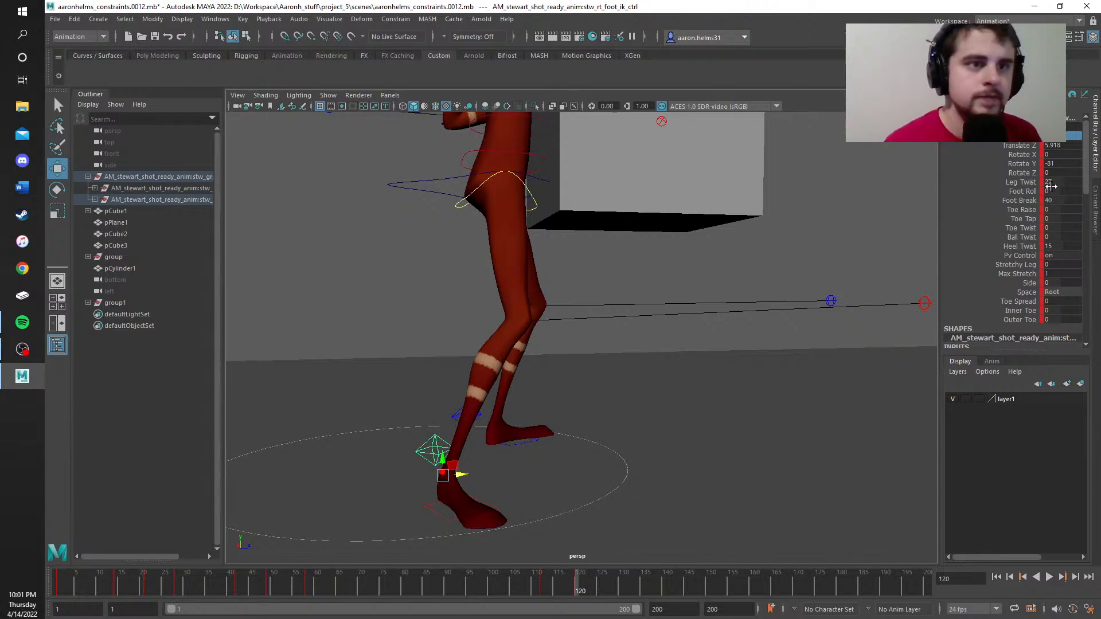
pyautogui.moveTo(1057, 183)
pyautogui.mouseDown()
pyautogui.moveTo(1091, 183)
pyautogui.moveTo(1068, 182)
pyautogui.mouseUp()
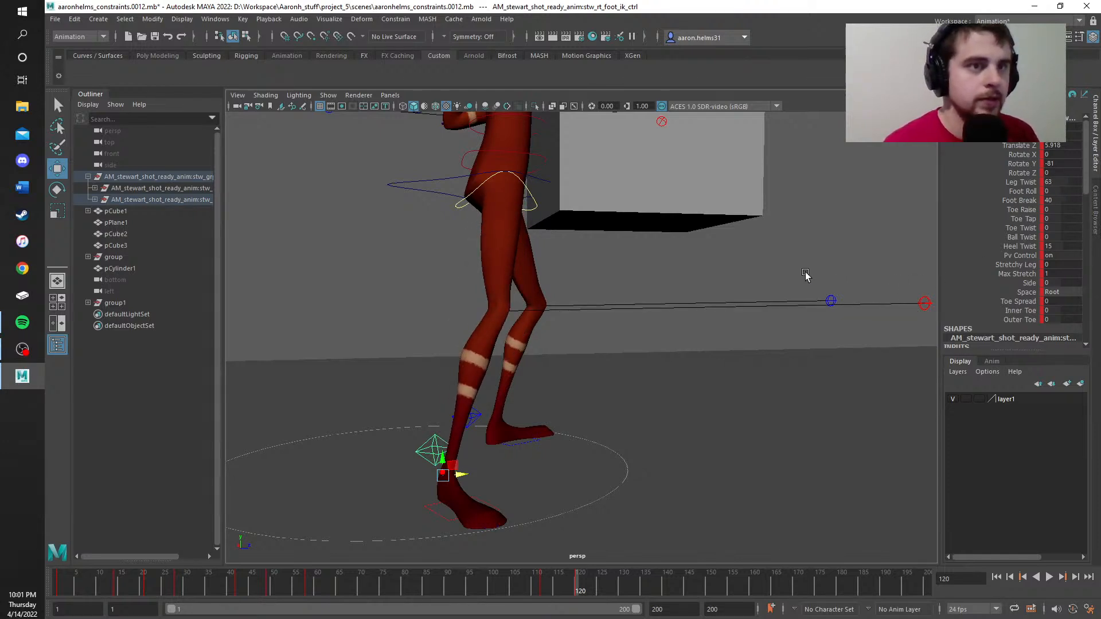
# Step: Examine the right foot's motion between frames 78 and 112 to find where its lift starts
pyautogui.moveTo(503, 580); pyautogui.dragTo(544, 580)
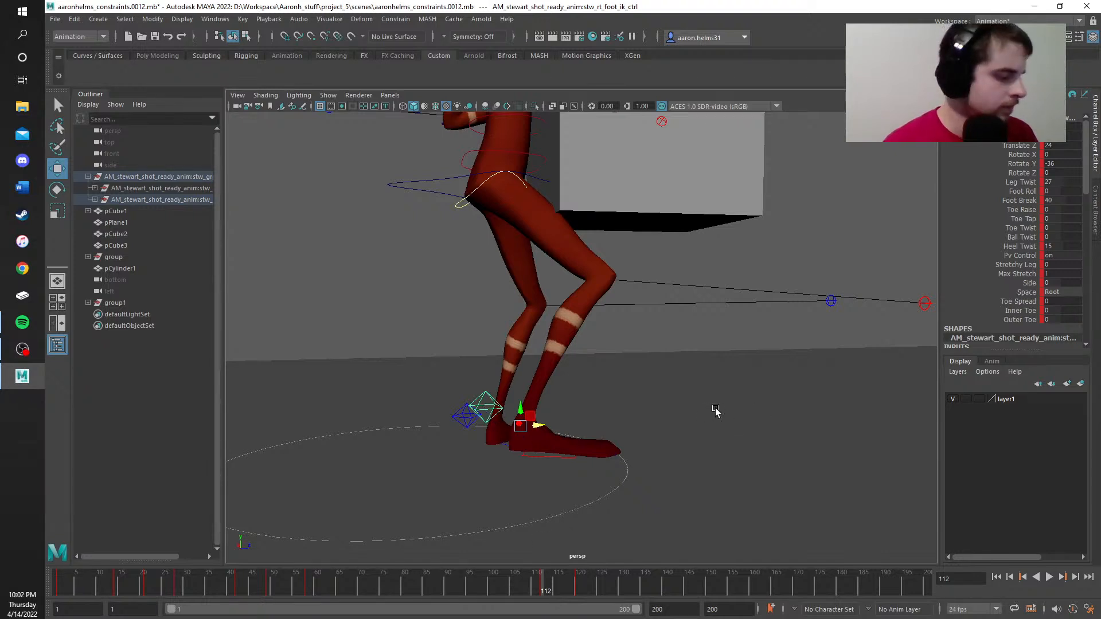
pyautogui.click(718, 424)
pyautogui.click(634, 337)
pyautogui.keyDown('alt'); pyautogui.moveTo(655, 349); pyautogui.dragTo(585, 353); pyautogui.keyUp('alt')
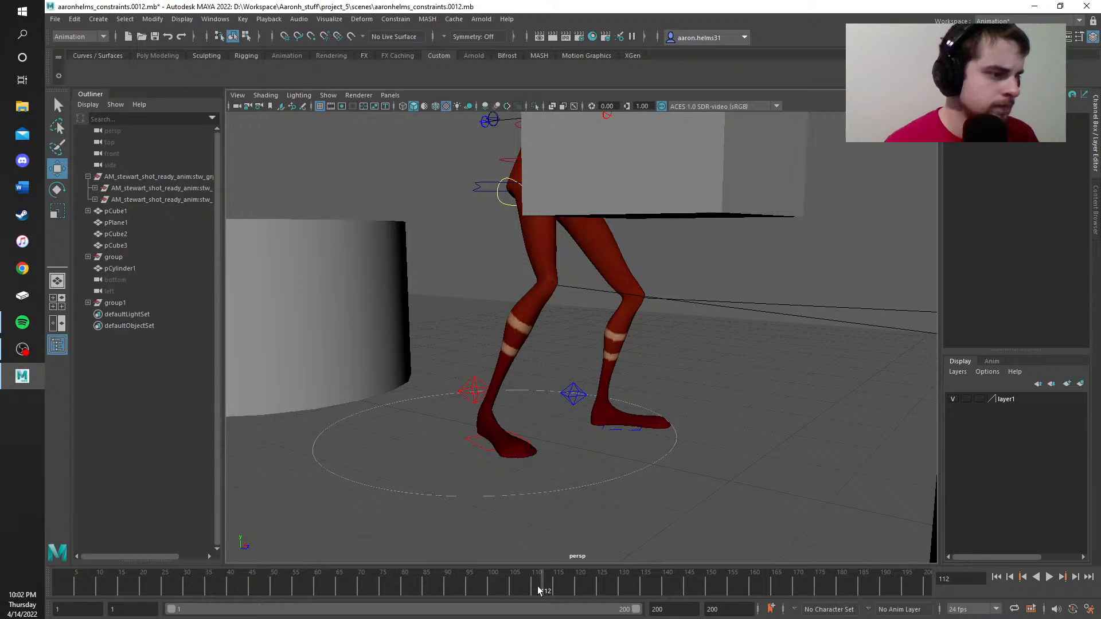
pyautogui.moveTo(538, 586); pyautogui.dragTo(395, 587)
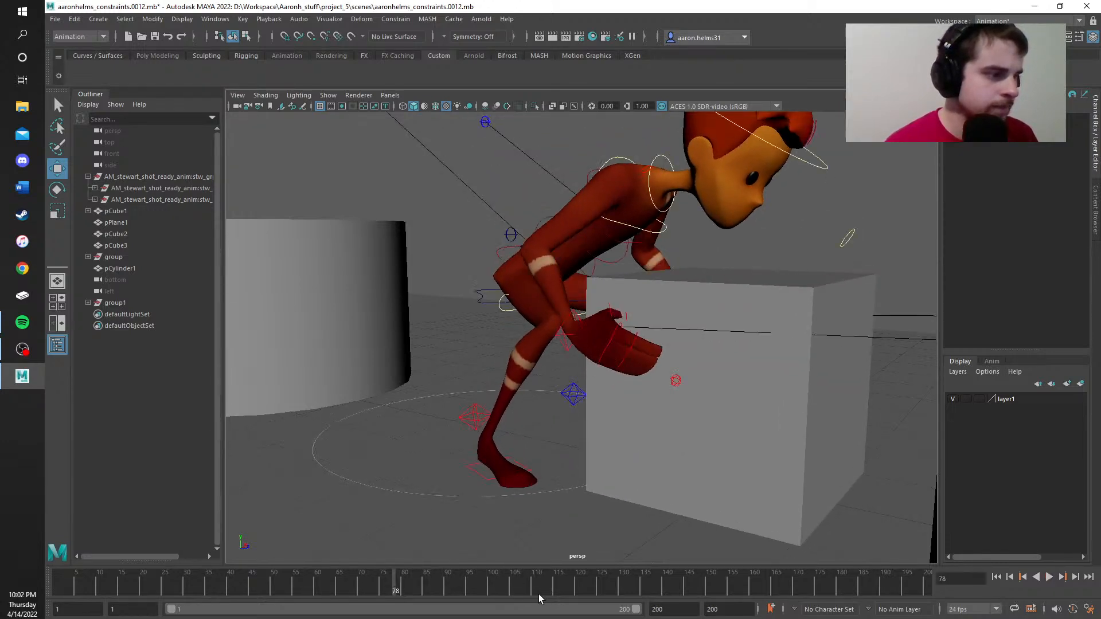
pyautogui.click(538, 594)
pyautogui.click(476, 396)
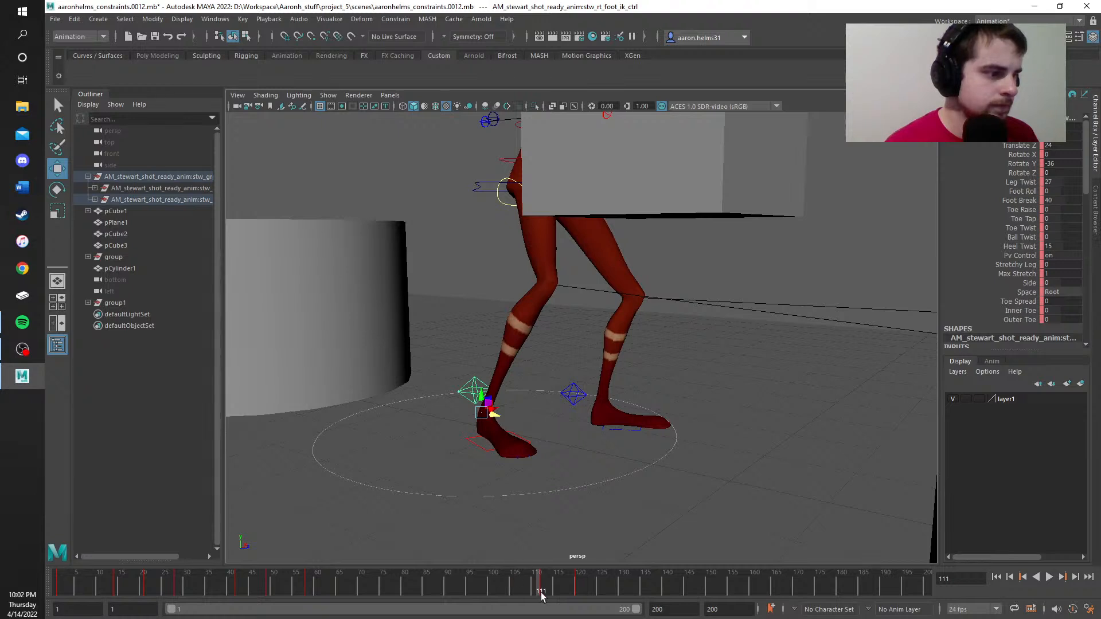
pyautogui.moveTo(543, 597); pyautogui.dragTo(535, 596)
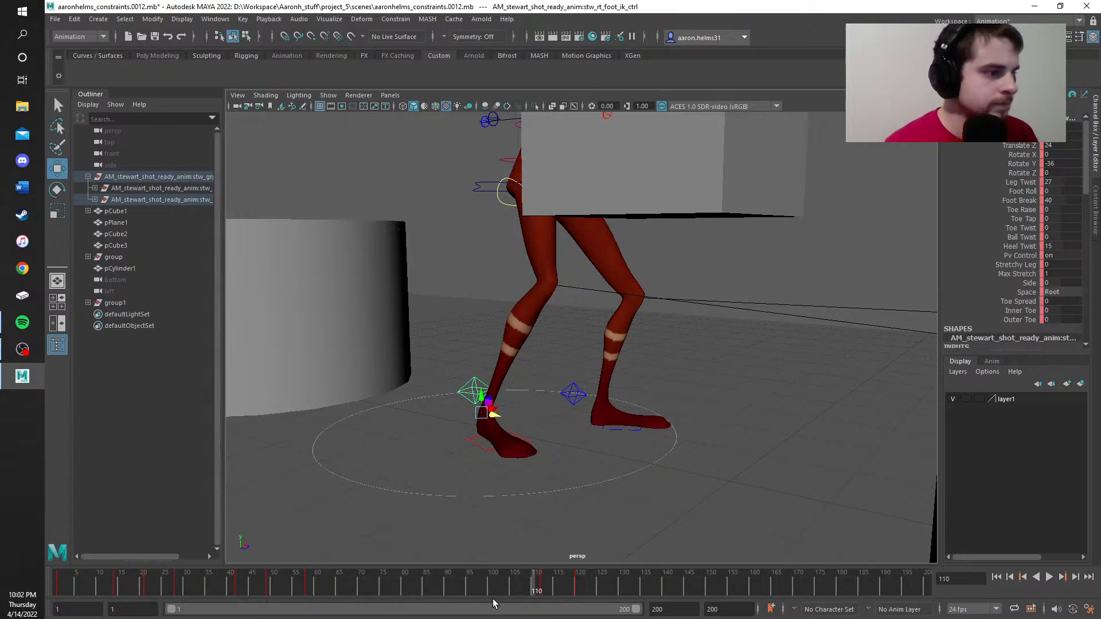
# Step: Copy the right foot control's planted key at frame 58 and paste it at frame 110
pyautogui.moveTo(386, 591); pyautogui.dragTo(307, 592)
pyautogui.rightClick(307, 592)
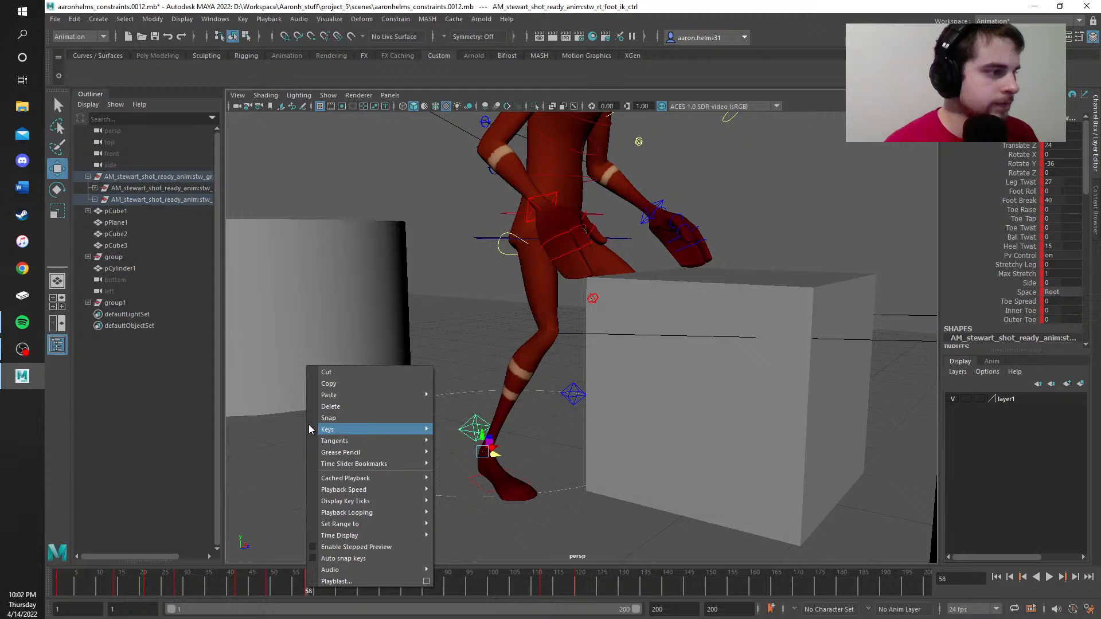
pyautogui.click(330, 385)
pyautogui.click(538, 592)
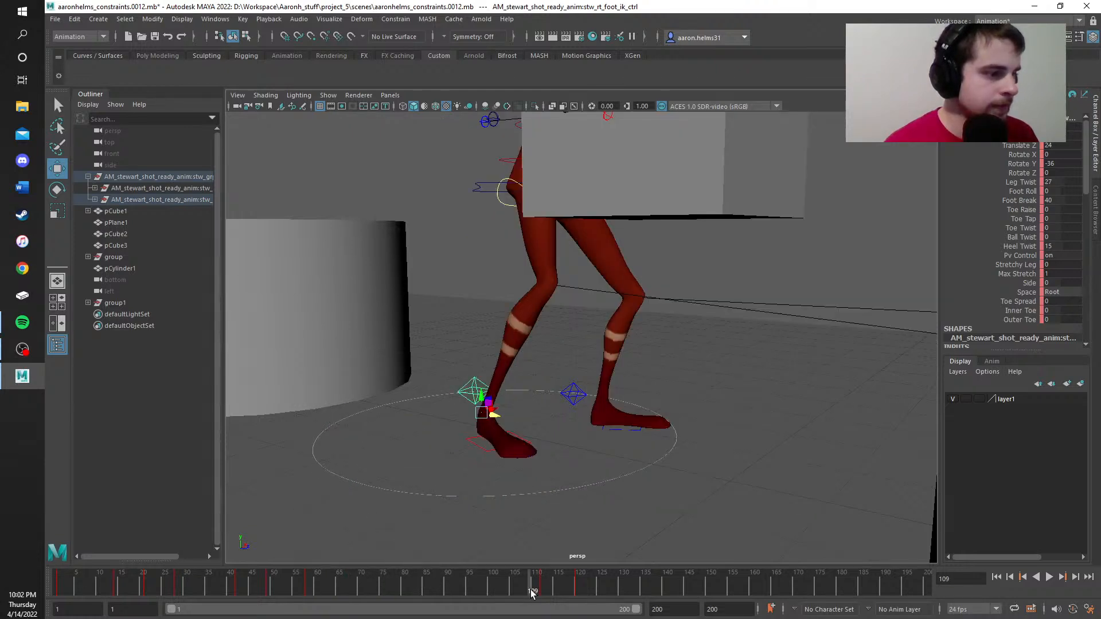
pyautogui.hotkey('alt', 'v')
pyautogui.rightClick(533, 591)
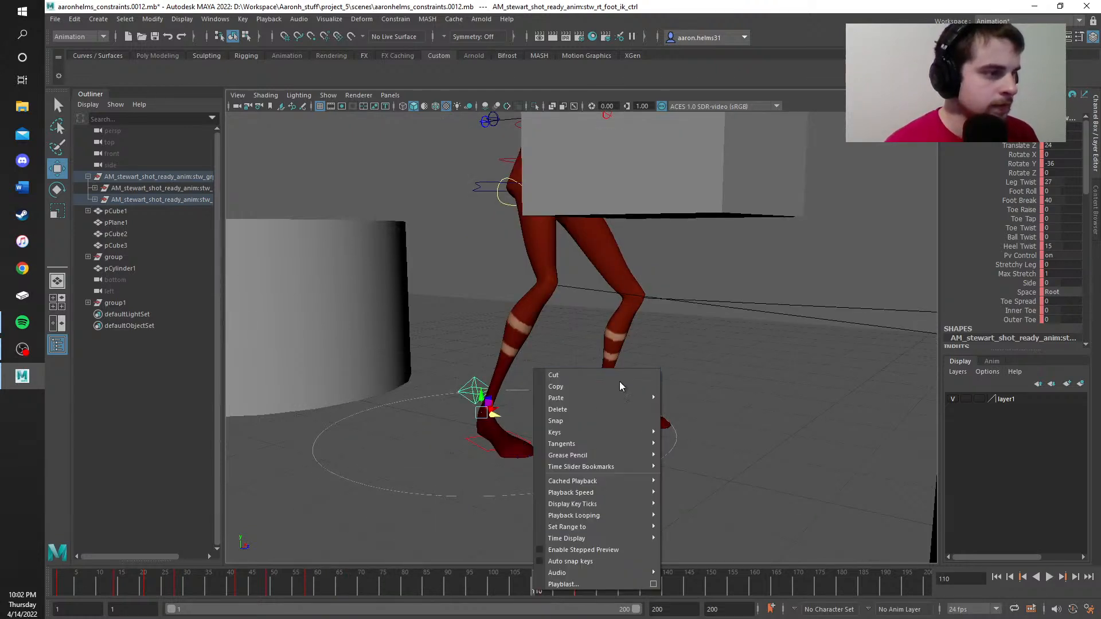
pyautogui.moveTo(642, 398)
pyautogui.click(683, 397)
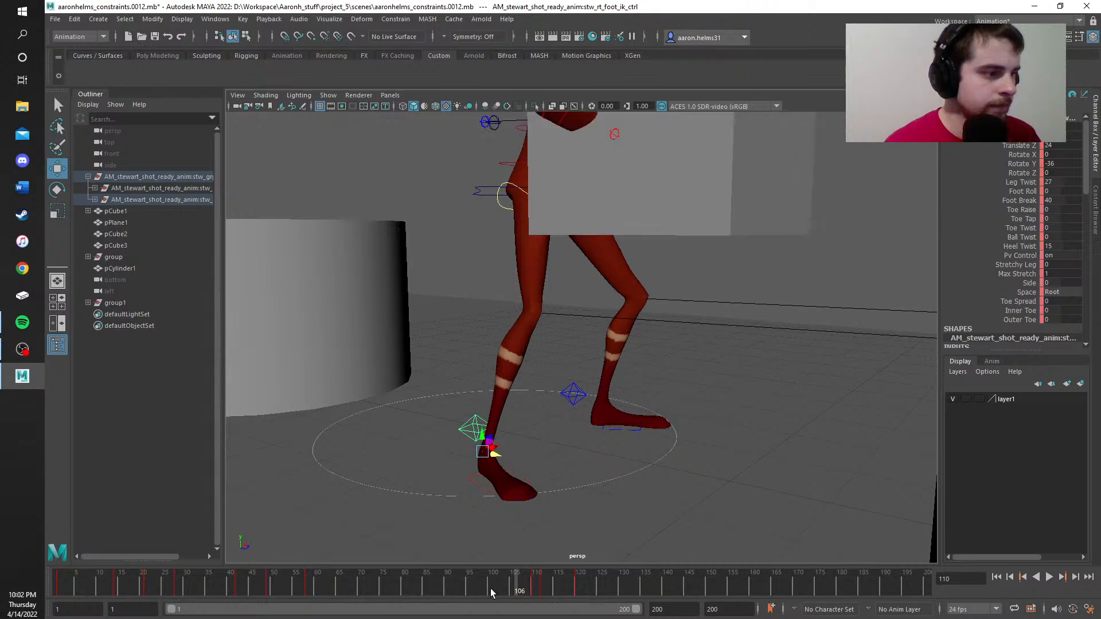
# Step: Review the right foot's lift and turn around frames 106 to 117 from the side
pyautogui.hotkey('alt', 'v')
pyautogui.moveTo(567, 585)
pyautogui.mouseDown()
pyautogui.moveTo(588, 584)
pyautogui.moveTo(490, 584)
pyautogui.moveTo(574, 579)
pyautogui.moveTo(564, 573)
pyautogui.mouseUp()
pyautogui.keyDown('alt'); pyautogui.moveTo(554, 528); pyautogui.dragTo(581, 446); pyautogui.keyUp('alt')
pyautogui.scroll(3, 593, 453)
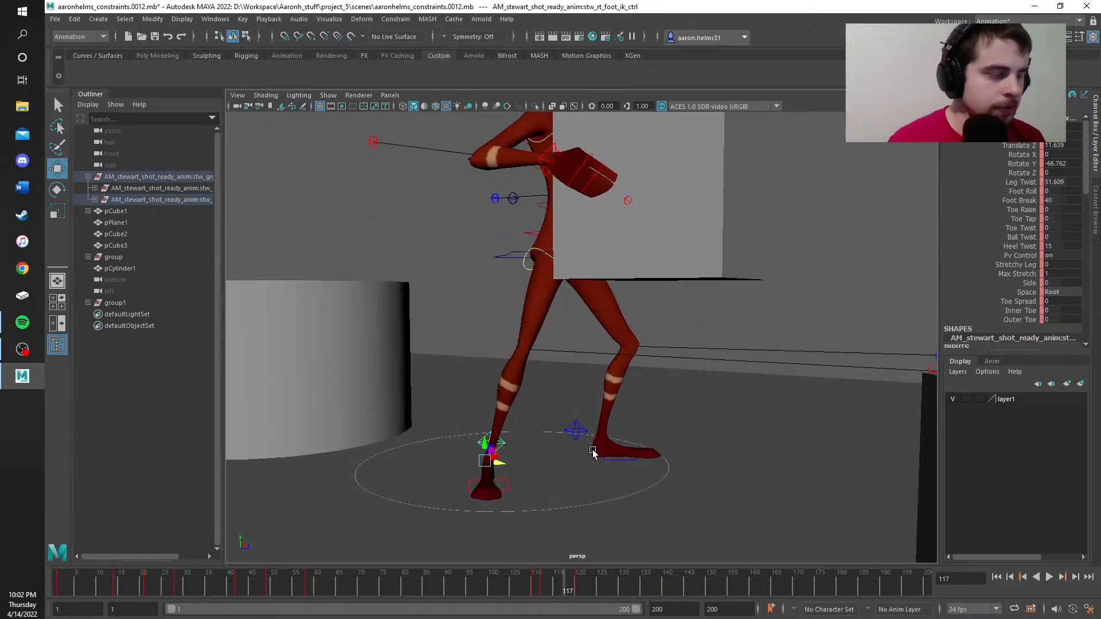
pyautogui.scroll(-1, 594, 453)
pyautogui.moveTo(552, 585); pyautogui.dragTo(544, 586)
pyautogui.keyDown('alt'); pyautogui.moveTo(674, 362); pyautogui.dragTo(714, 373); pyautogui.keyUp('alt')
# Step: Shift the center of gravity control sideways toward the supporting left foot at frame 112
pyautogui.click(446, 230)
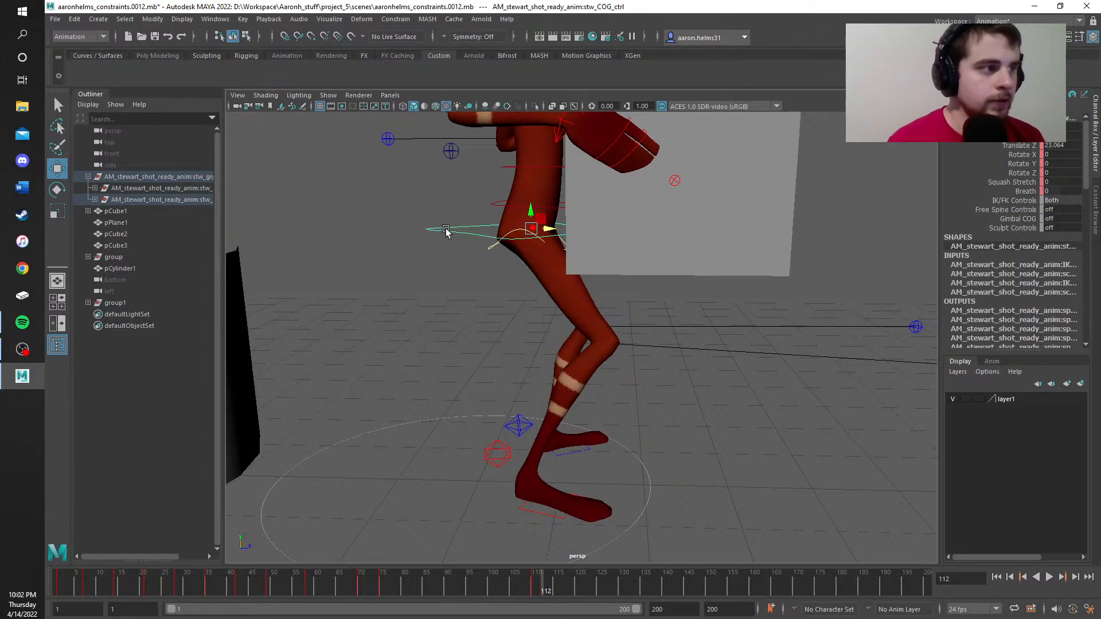
pyautogui.keyDown('alt'); pyautogui.moveTo(656, 281); pyautogui.dragTo(875, 293); pyautogui.keyUp('alt')
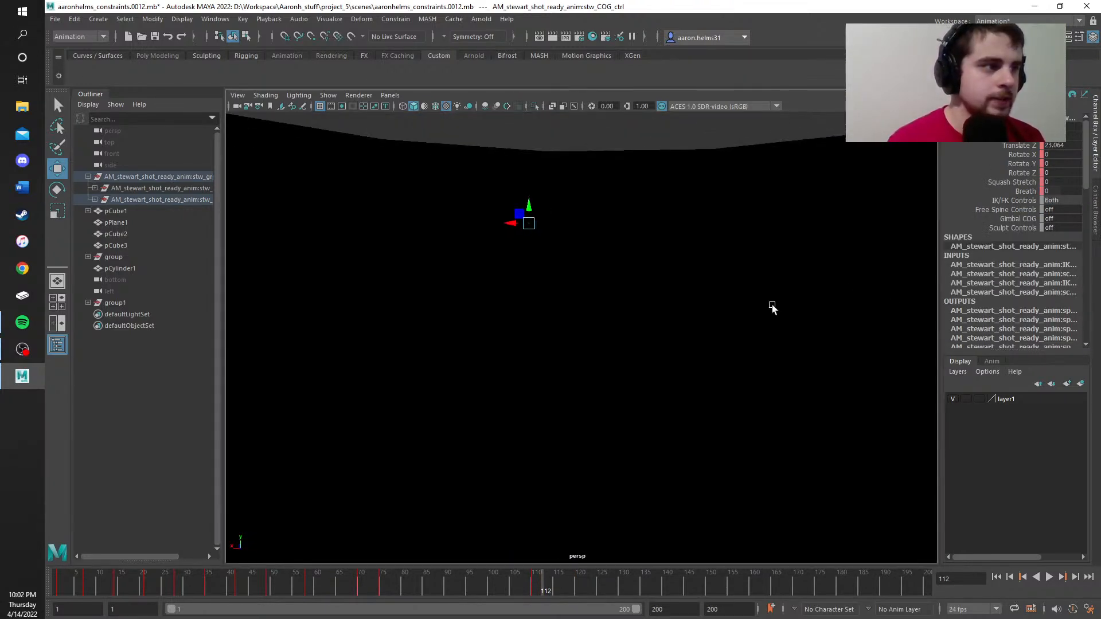
pyautogui.keyDown('alt'); pyautogui.moveTo(548, 323); pyautogui.dragTo(634, 347); pyautogui.keyUp('alt')
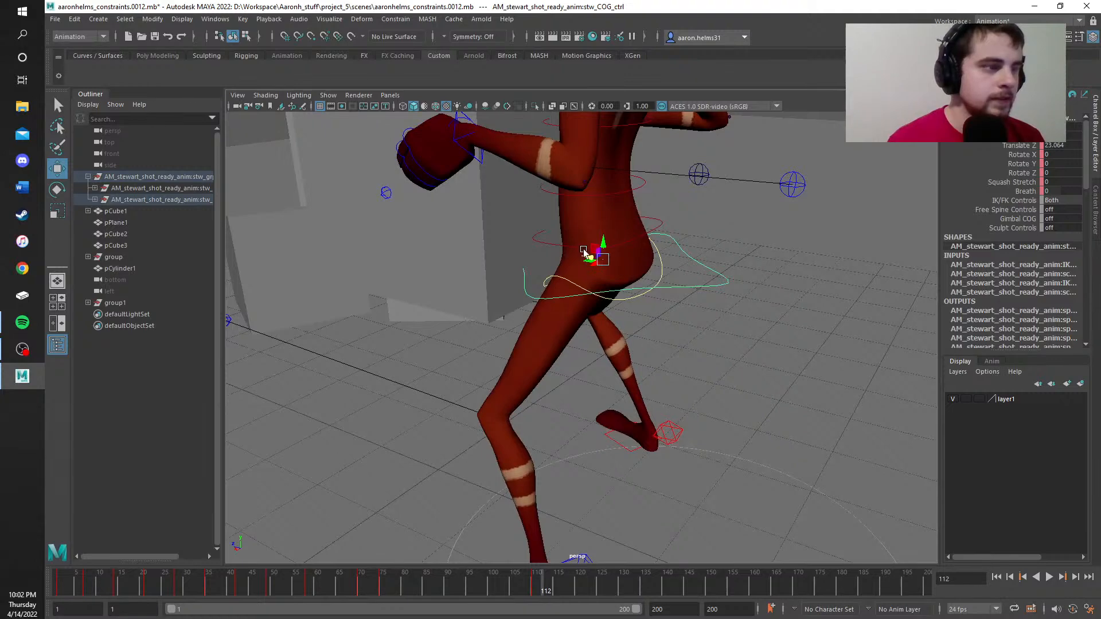
pyautogui.keyDown('alt'); pyautogui.moveTo(782, 287); pyautogui.dragTo(715, 283); pyautogui.keyUp('alt')
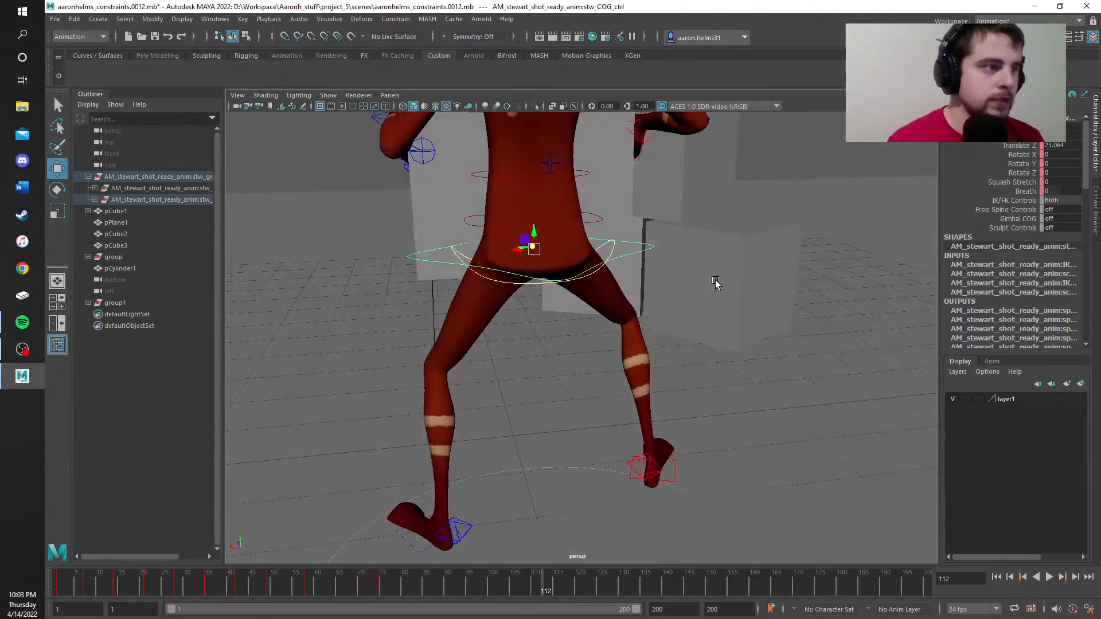
pyautogui.moveTo(533, 233); pyautogui.dragTo(501, 247)
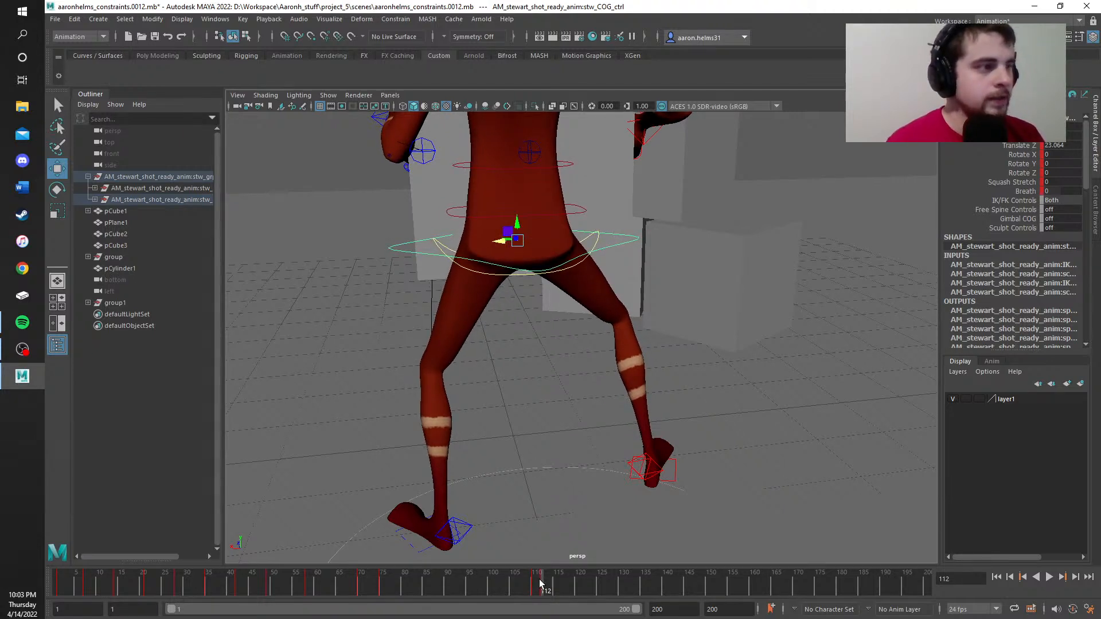
pyautogui.hotkey('alt', 'v')
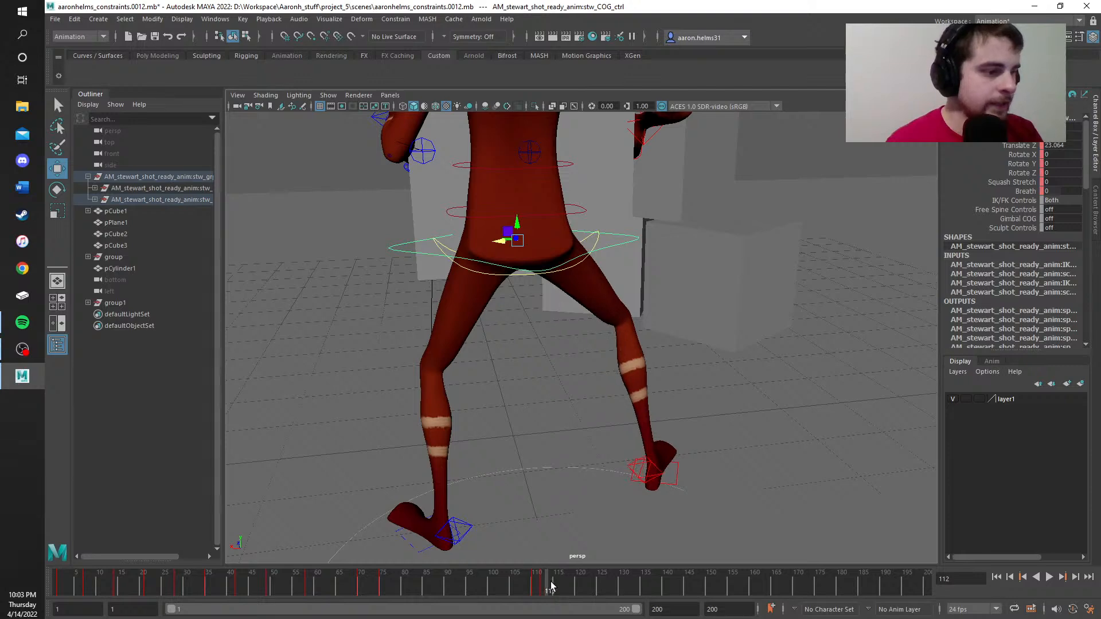
# Step: Move the center of gravity control down and toward the right foot at frame 120 to spread the weight between both legs
pyautogui.click(576, 580)
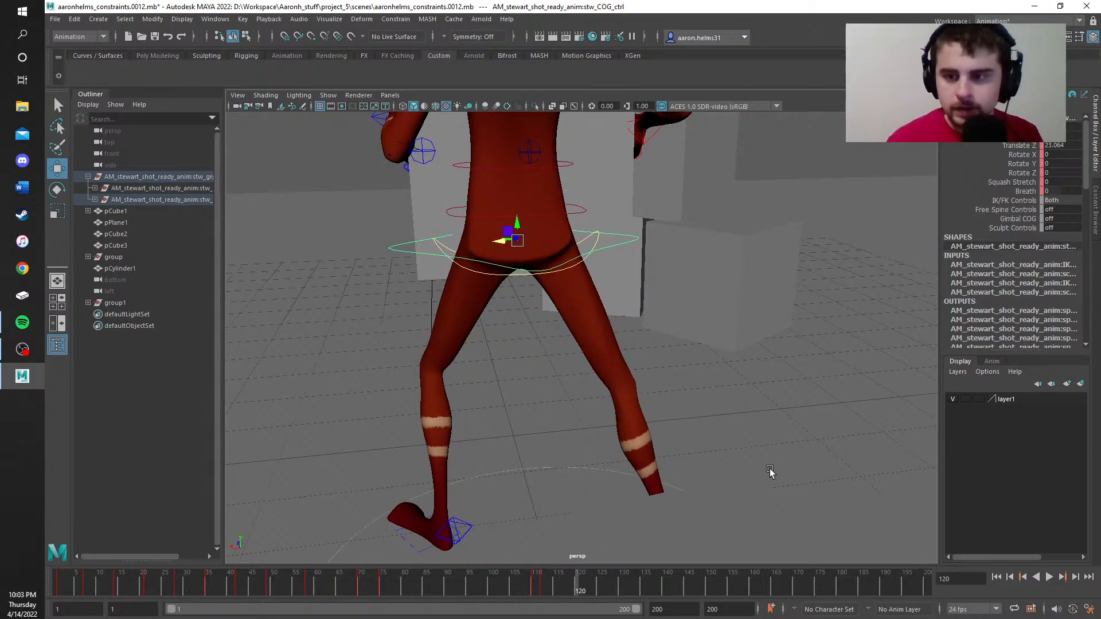
pyautogui.keyDown('alt'); pyautogui.moveTo(774, 466); pyautogui.dragTo(587, 390); pyautogui.keyUp('alt')
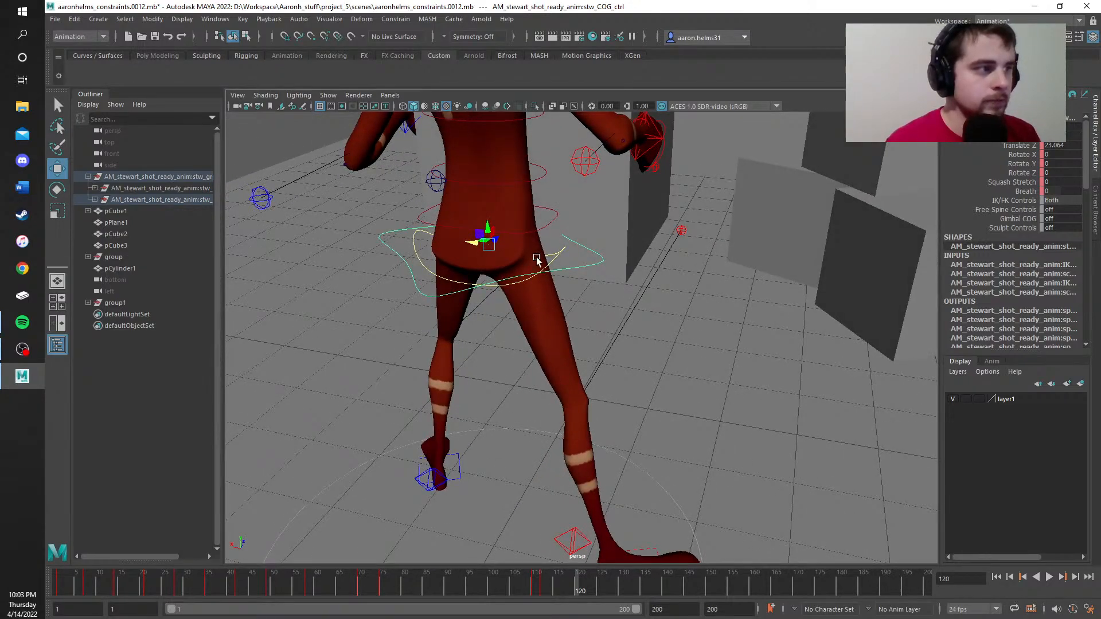
pyautogui.moveTo(486, 231); pyautogui.dragTo(514, 273)
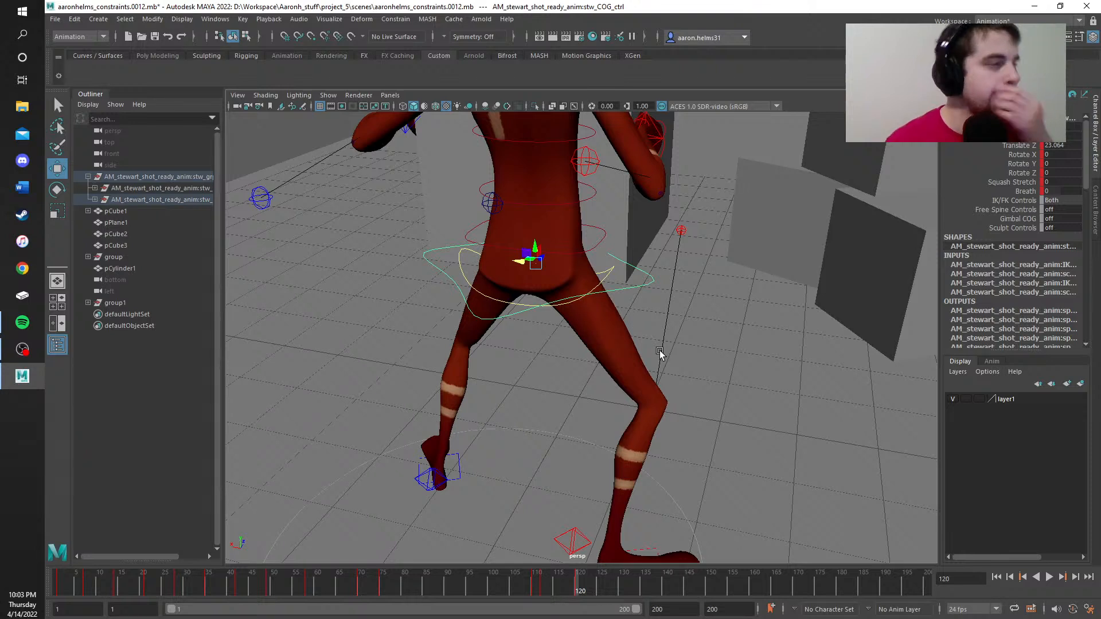
pyautogui.scroll(-1, 694, 349)
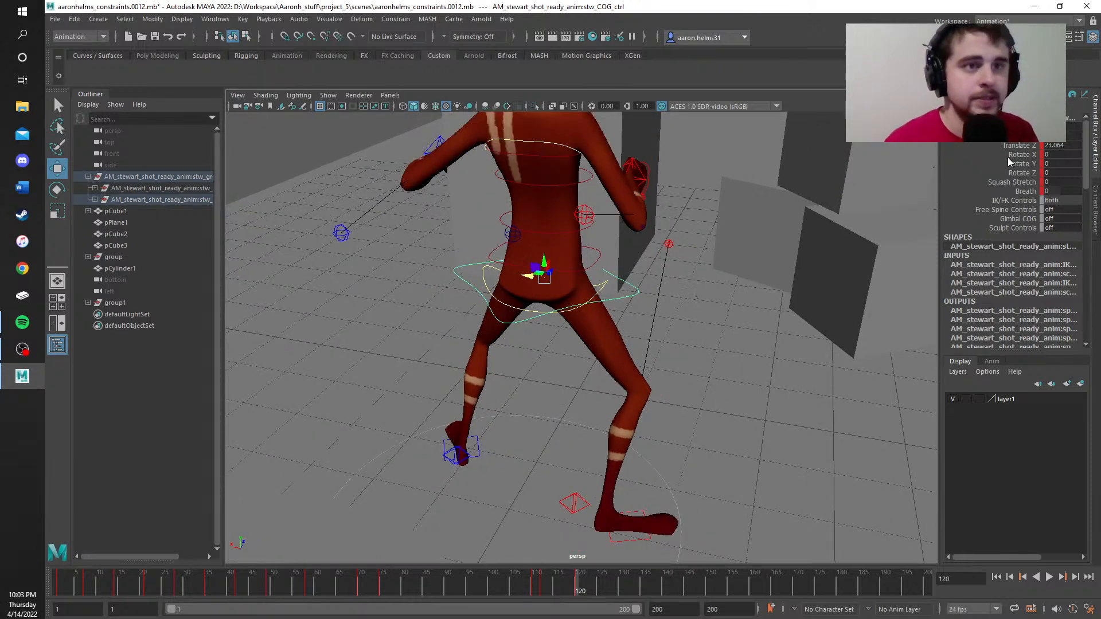
# Step: Try a Rotate Y of -45 on the center of gravity control at frame 120, and settle on -24
pyautogui.doubleClick(1059, 163)
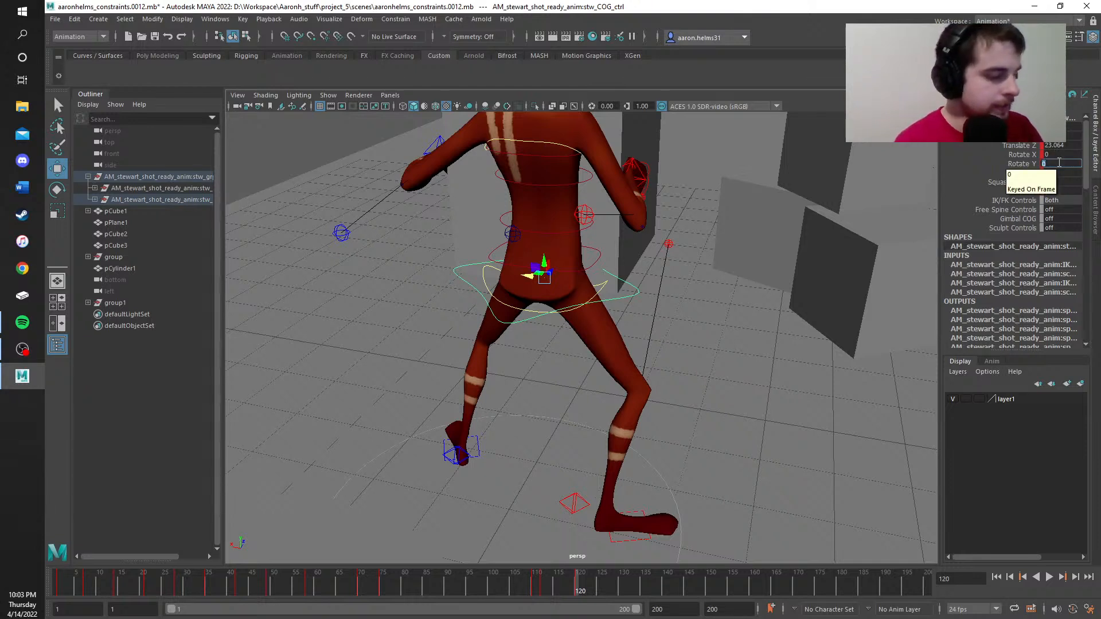
pyautogui.write('-45')
pyautogui.press('Return')
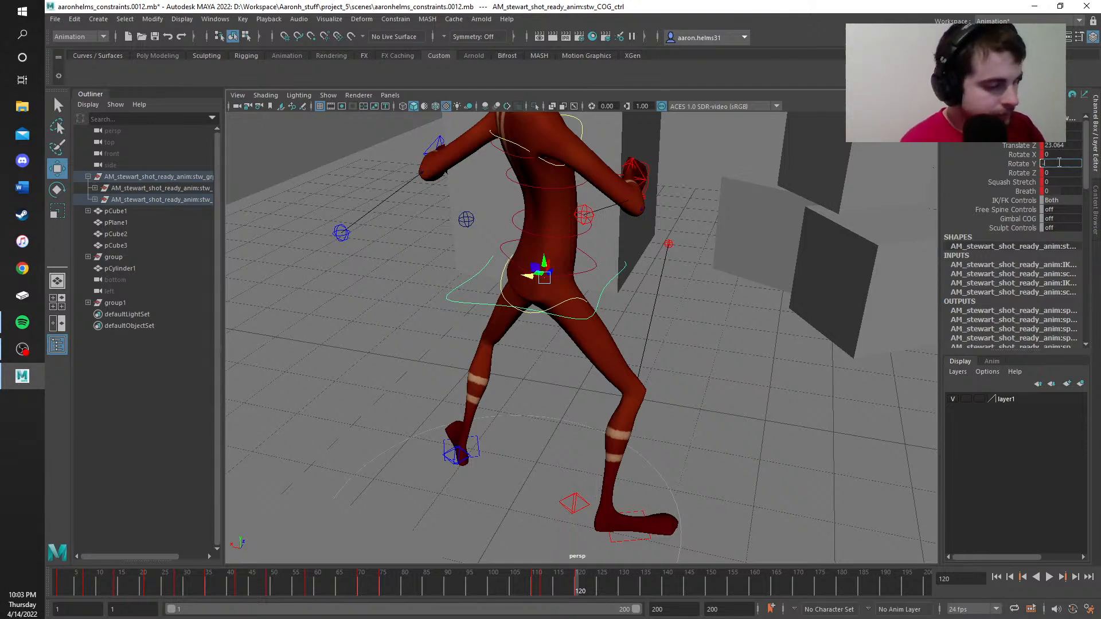
pyautogui.write('-24')
pyautogui.press('Return')
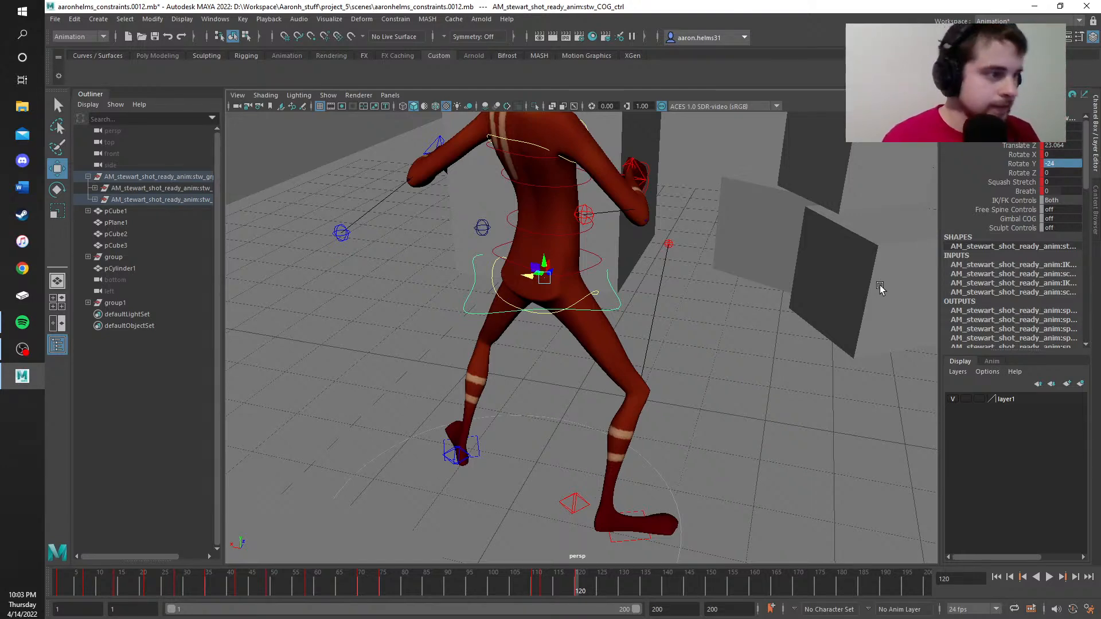
# Step: Set the left arm IK control's Rotate Y to -195 at frame 120 to turn the carried box
pyautogui.keyDown('alt'); pyautogui.moveTo(752, 319); pyautogui.dragTo(656, 312); pyautogui.keyUp('alt')
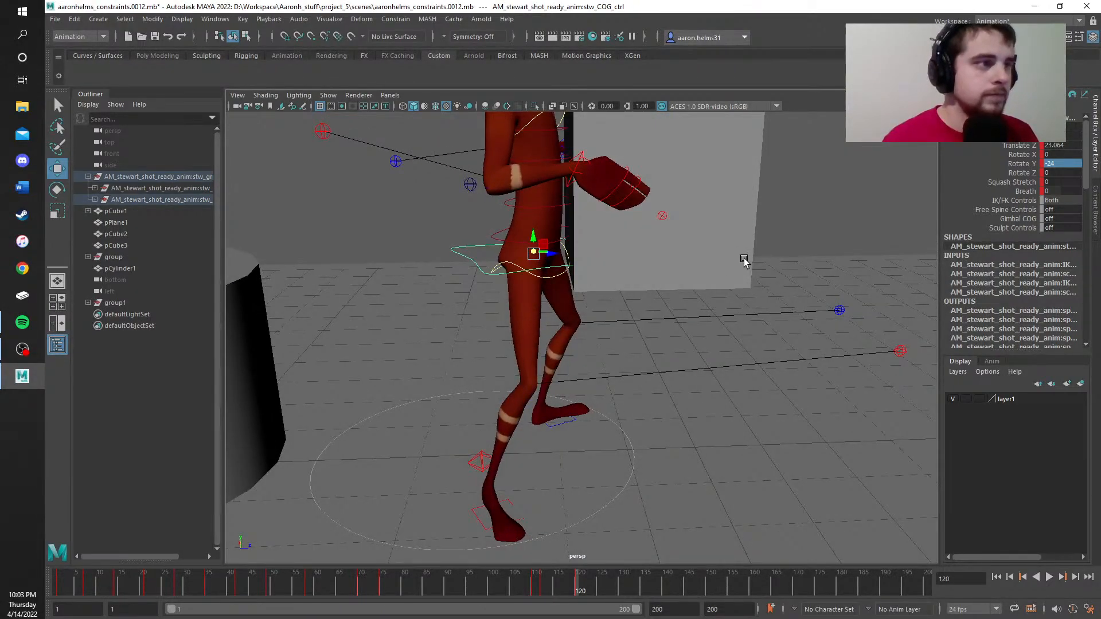
pyautogui.keyDown('alt'); pyautogui.moveTo(744, 260); pyautogui.dragTo(580, 279); pyautogui.keyUp('alt')
pyautogui.click(696, 249)
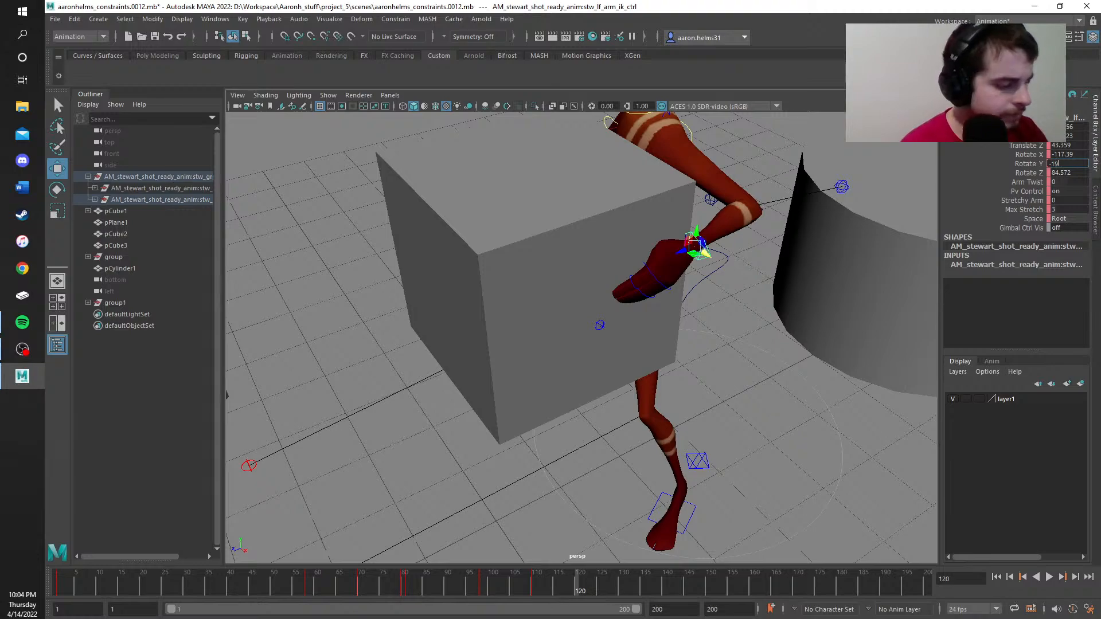
pyautogui.write('5')
pyautogui.press('Return')
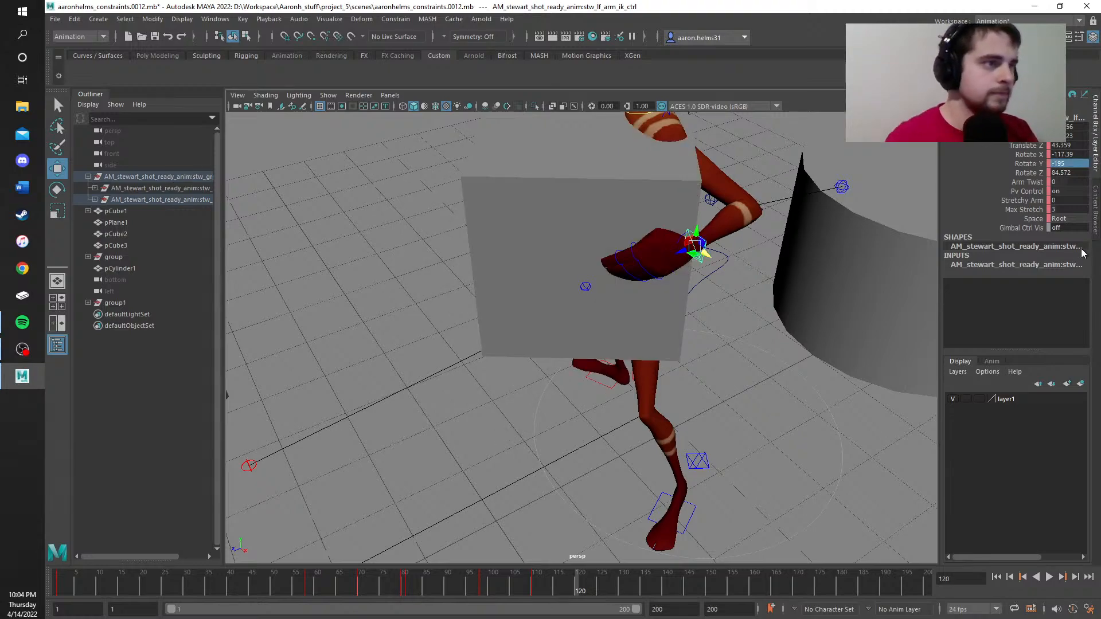
# Step: Move the left arm IK control to a Translate Z of 70.538 at frame 120, bringing the box around in front of the body
pyautogui.keyDown('alt'); pyautogui.moveTo(518, 383); pyautogui.dragTo(675, 346); pyautogui.keyUp('alt')
pyautogui.scroll(-5, 615, 381)
pyautogui.keyDown('alt'); pyautogui.moveTo(628, 357); pyautogui.dragTo(638, 291); pyautogui.keyUp('alt')
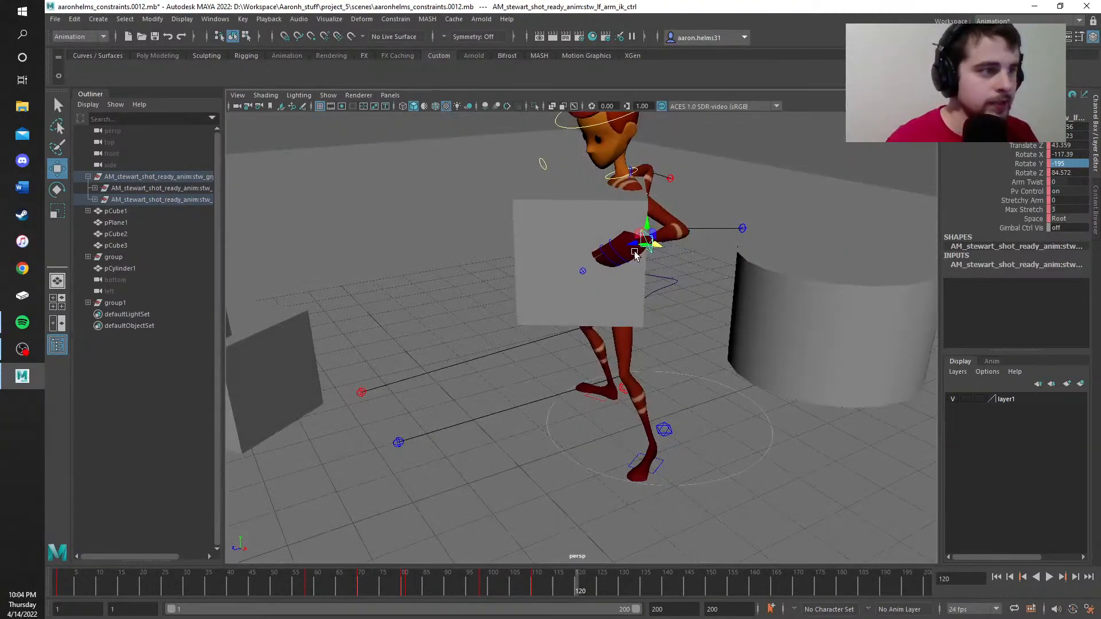
pyautogui.moveTo(620, 247); pyautogui.dragTo(569, 245)
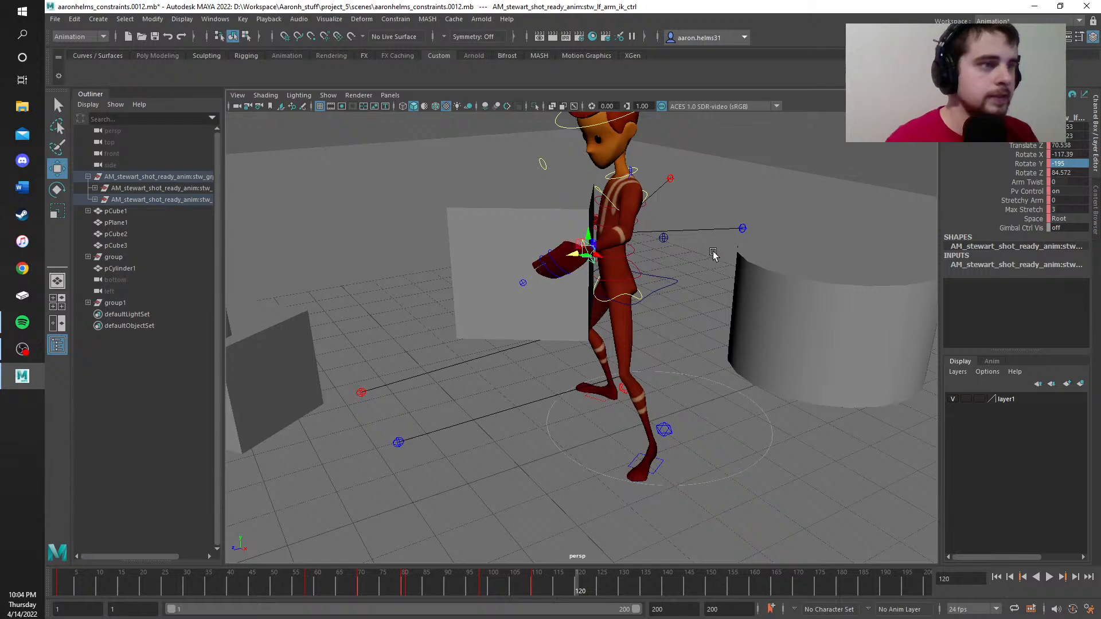
pyautogui.moveTo(713, 252)
pyautogui.keyDown('alt'); pyautogui.mouseDown()
pyautogui.moveTo(703, 258)
pyautogui.moveTo(716, 269)
pyautogui.mouseUp(); pyautogui.keyUp('alt')
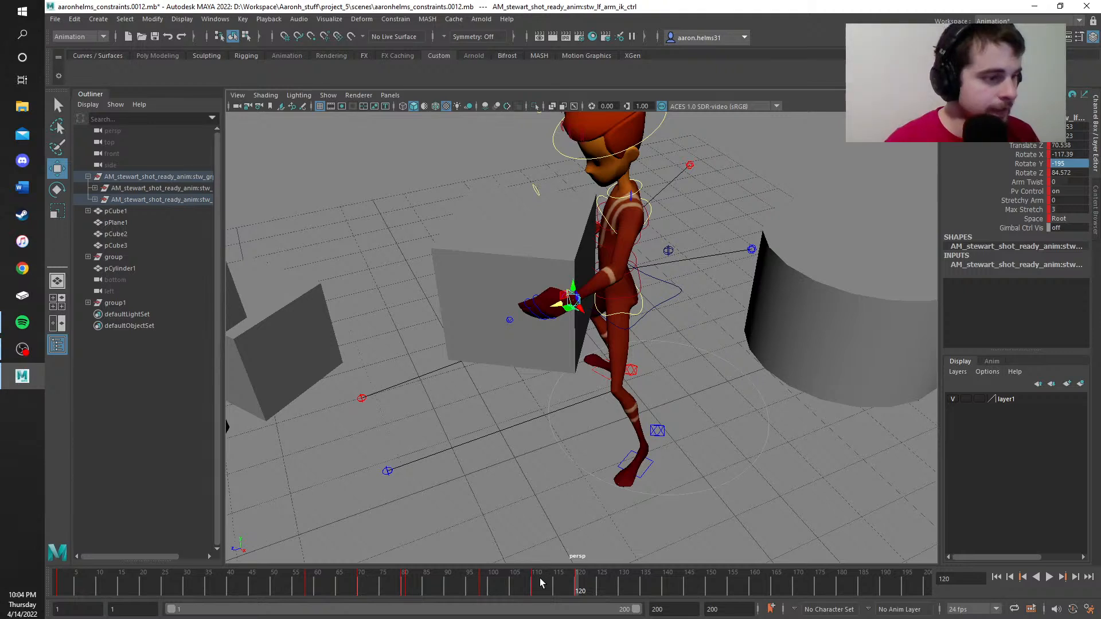
# Step: Review the left arm and box motion between frames 110 and 120, undoing a slight lift of the hand control
pyautogui.moveTo(540, 582); pyautogui.dragTo(577, 570)
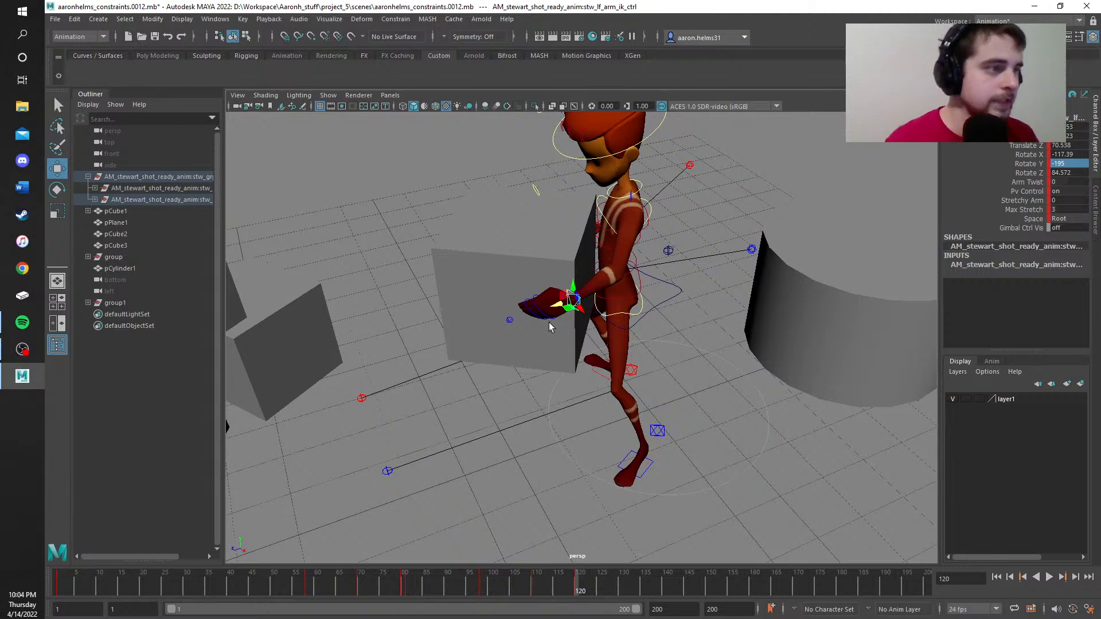
pyautogui.moveTo(573, 286); pyautogui.dragTo(573, 284)
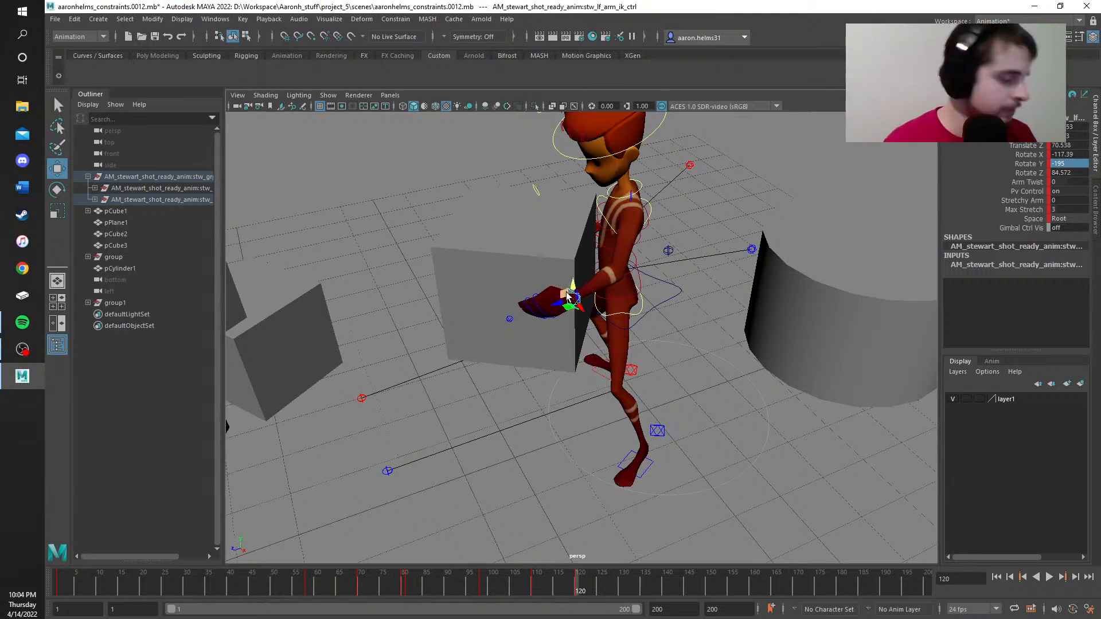
pyautogui.hotkey('ctrl', 'z')
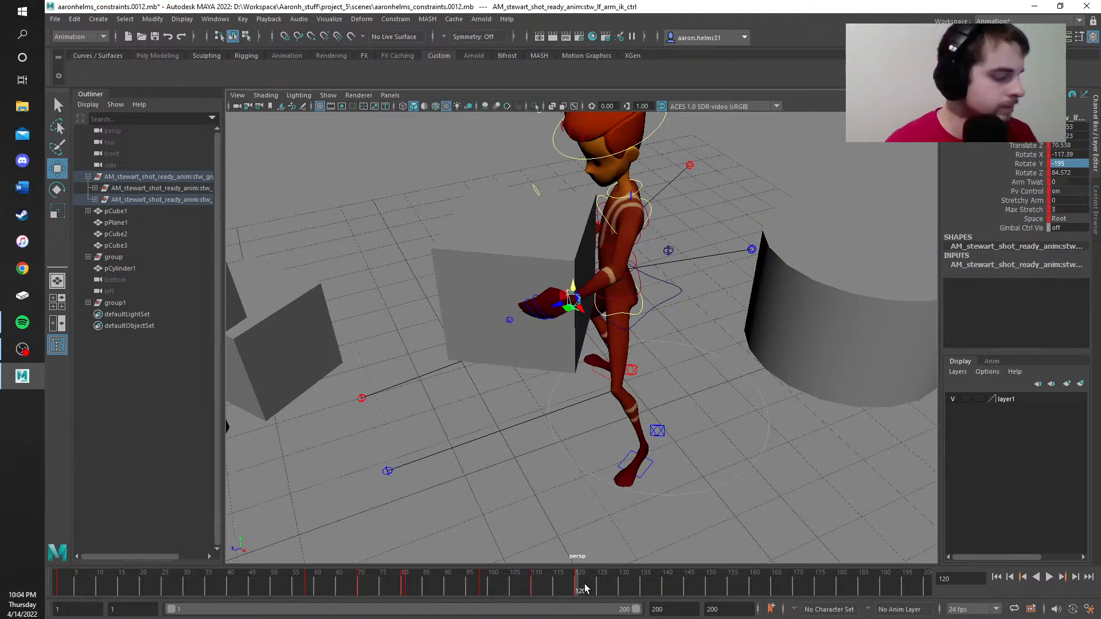
pyautogui.moveTo(585, 589); pyautogui.dragTo(533, 598)
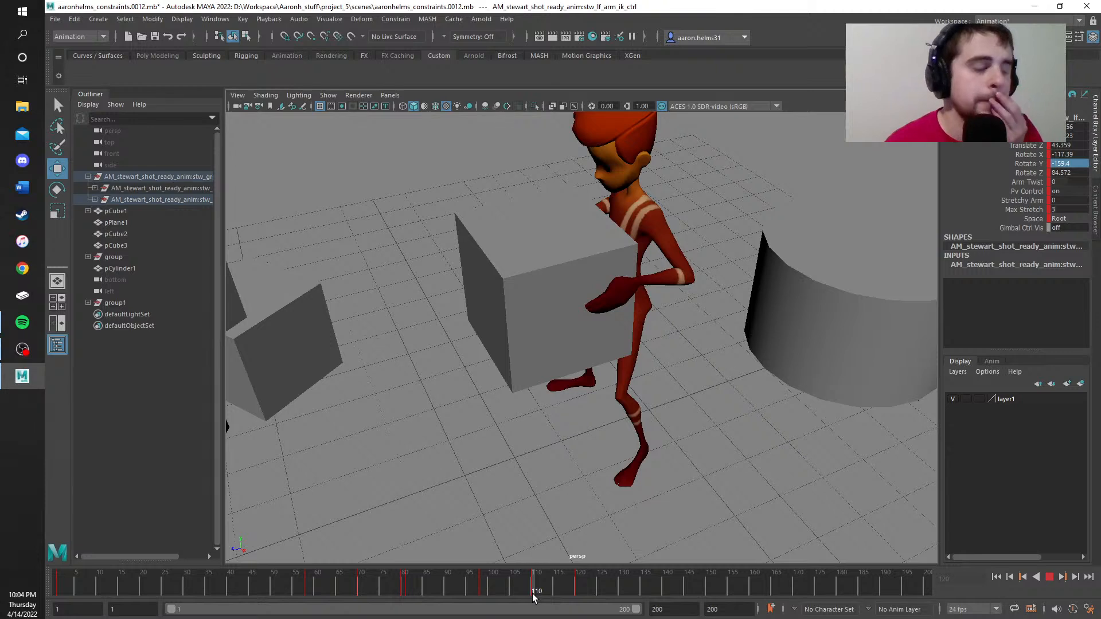
# Step: Review the left arm and box motion between frames 110 and 120 from a low side angle and play it back
pyautogui.moveTo(532, 593); pyautogui.dragTo(578, 589)
pyautogui.keyDown('alt'); pyautogui.moveTo(580, 469); pyautogui.dragTo(570, 430); pyautogui.keyUp('alt')
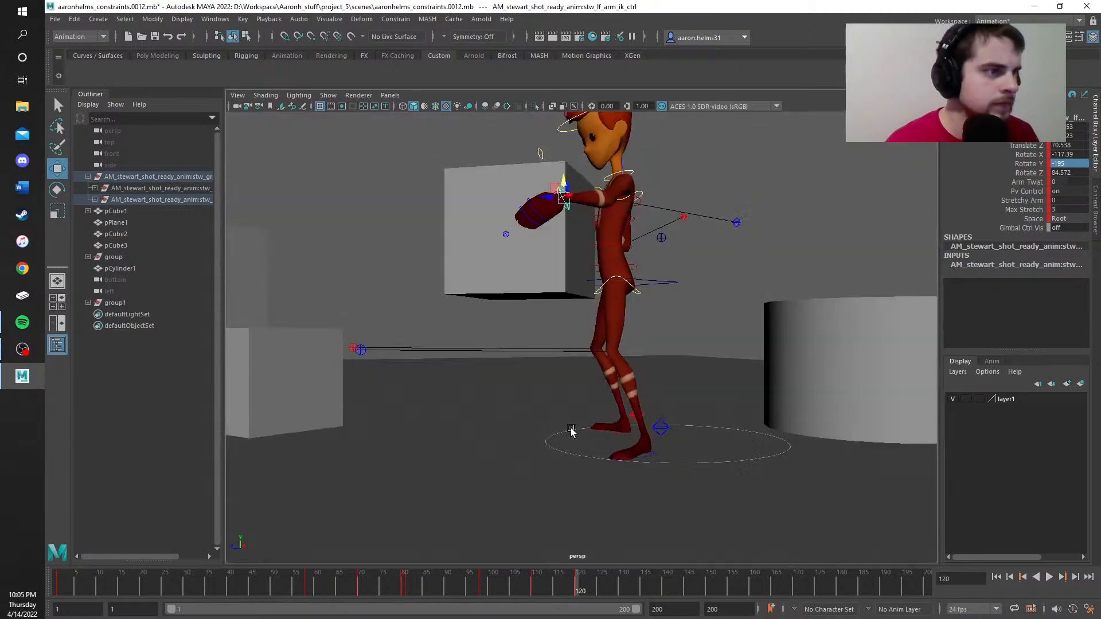
pyautogui.hotkey('alt', 'v')
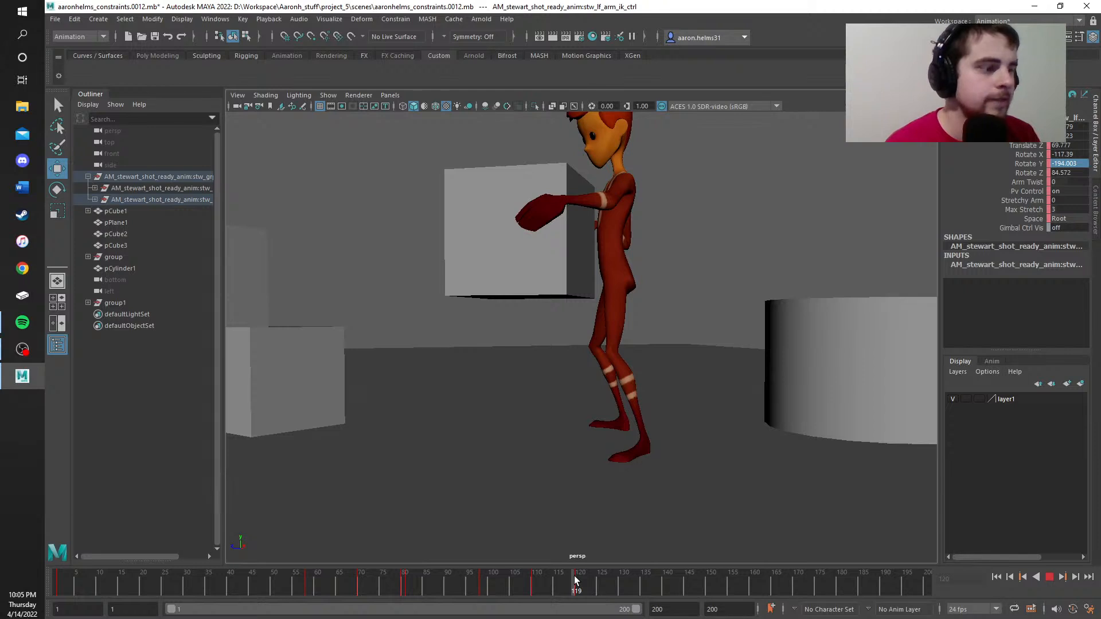
pyautogui.moveTo(575, 576); pyautogui.dragTo(534, 585)
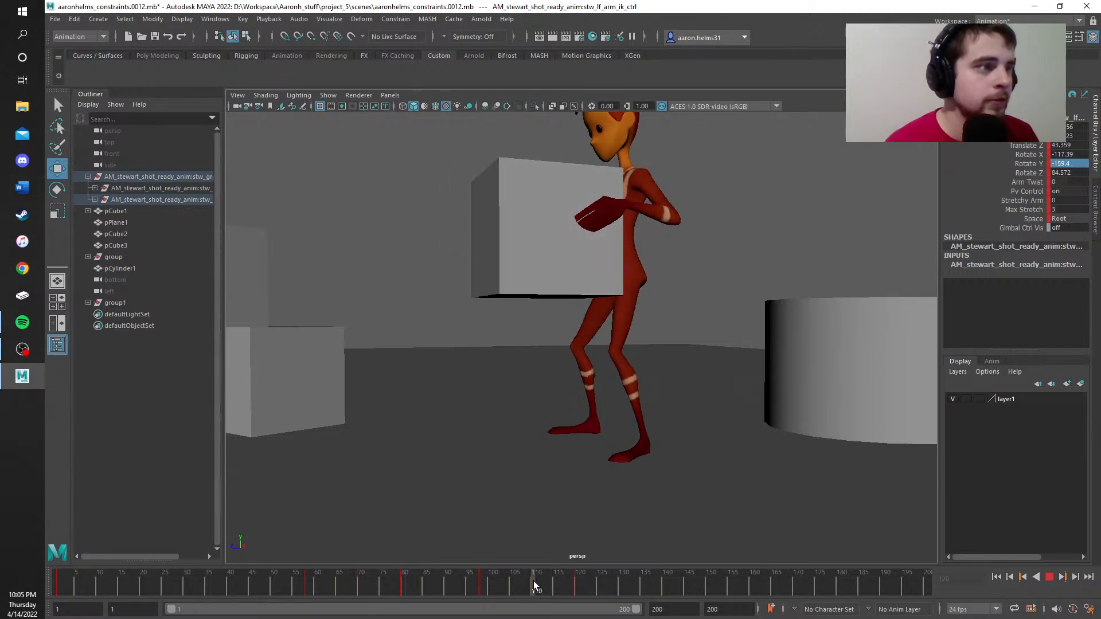
pyautogui.click(1050, 577)
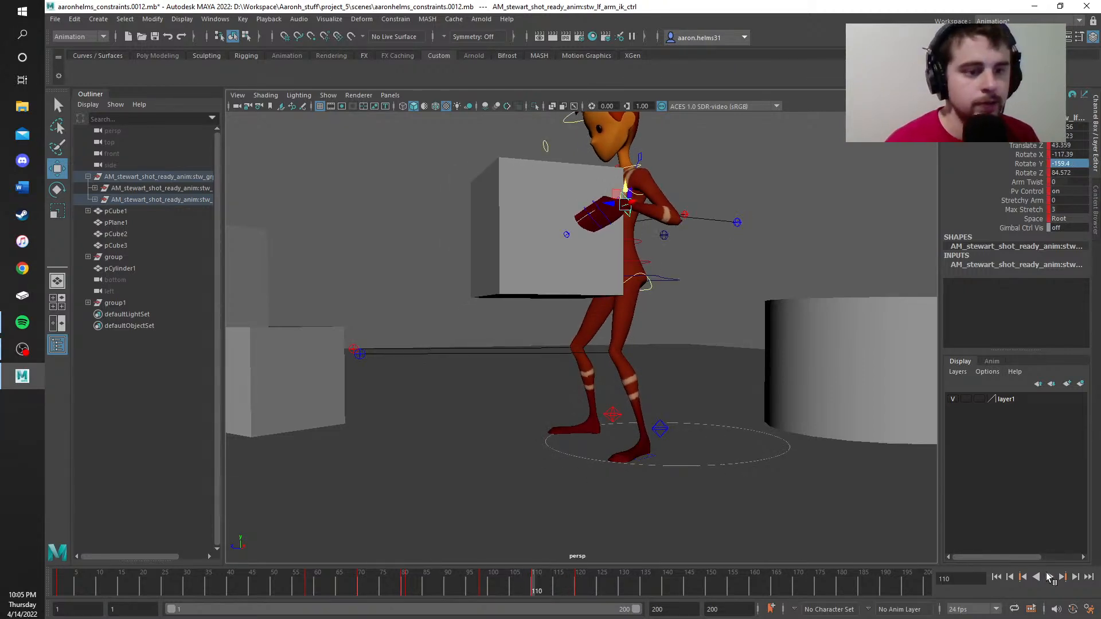
pyautogui.click(1049, 577)
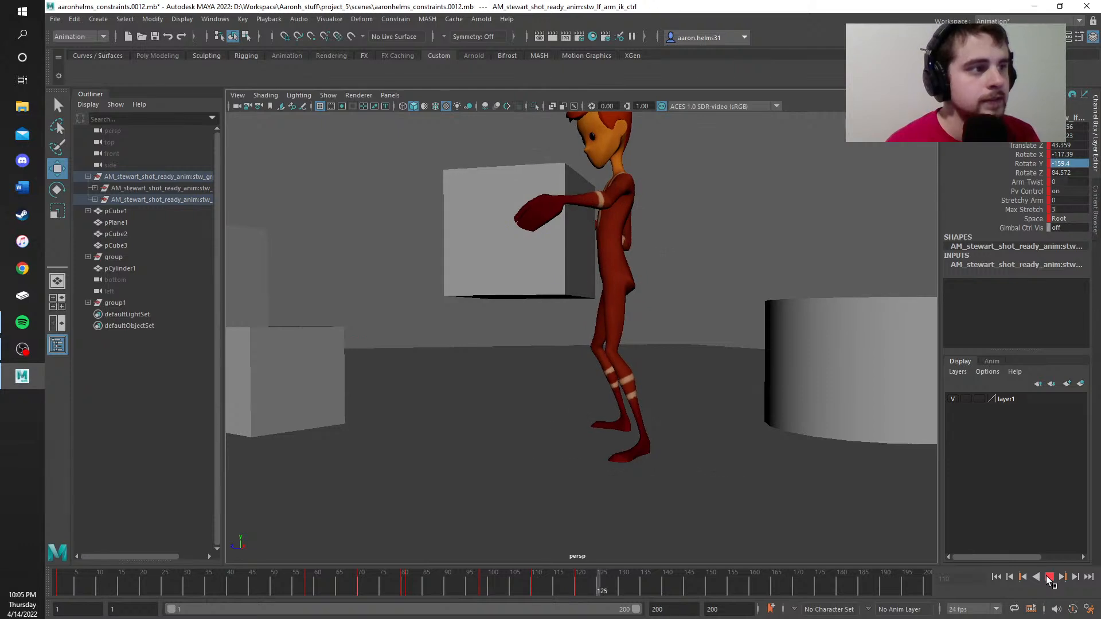
pyautogui.click(1050, 577)
pyautogui.click(1050, 577)
pyautogui.click(1049, 577)
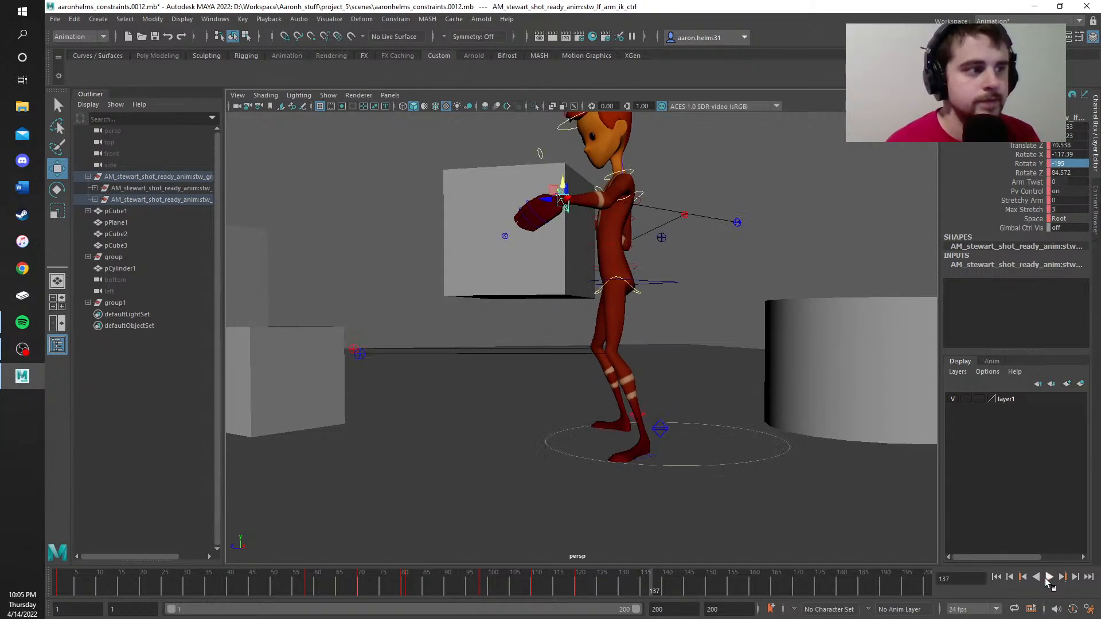
# Step: Move the left arm IK control to a Translate Z of 74.645 at frame 137, shifting the box across the body
pyautogui.scroll(3, 771, 453)
pyautogui.scroll(-3, 762, 434)
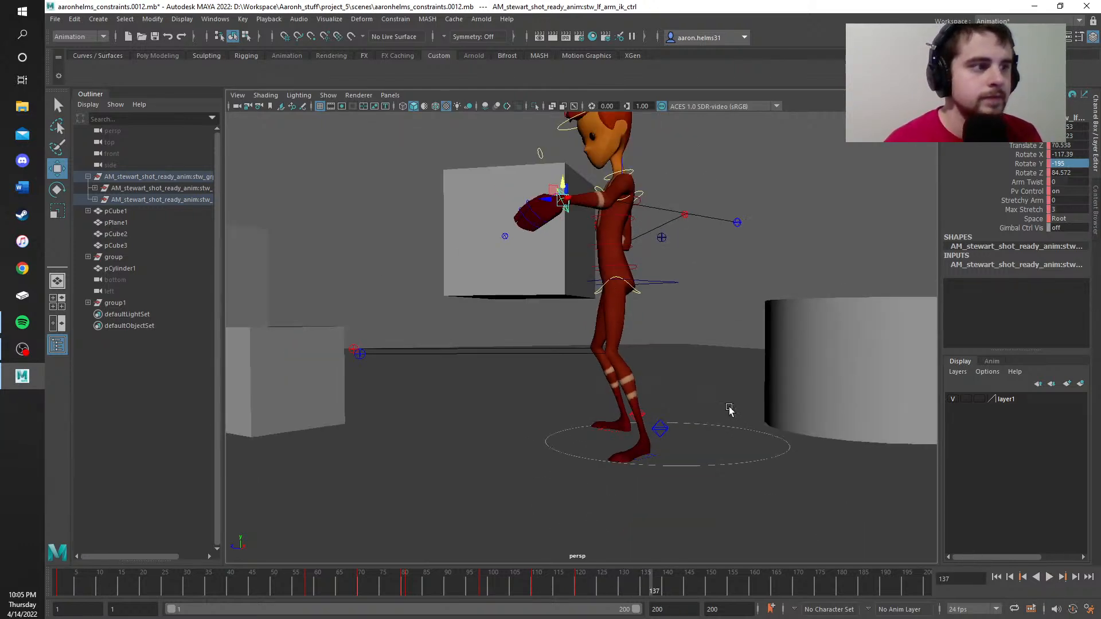
pyautogui.keyDown('alt'); pyautogui.moveTo(718, 395); pyautogui.dragTo(735, 486, button='middle'); pyautogui.keyUp('alt')
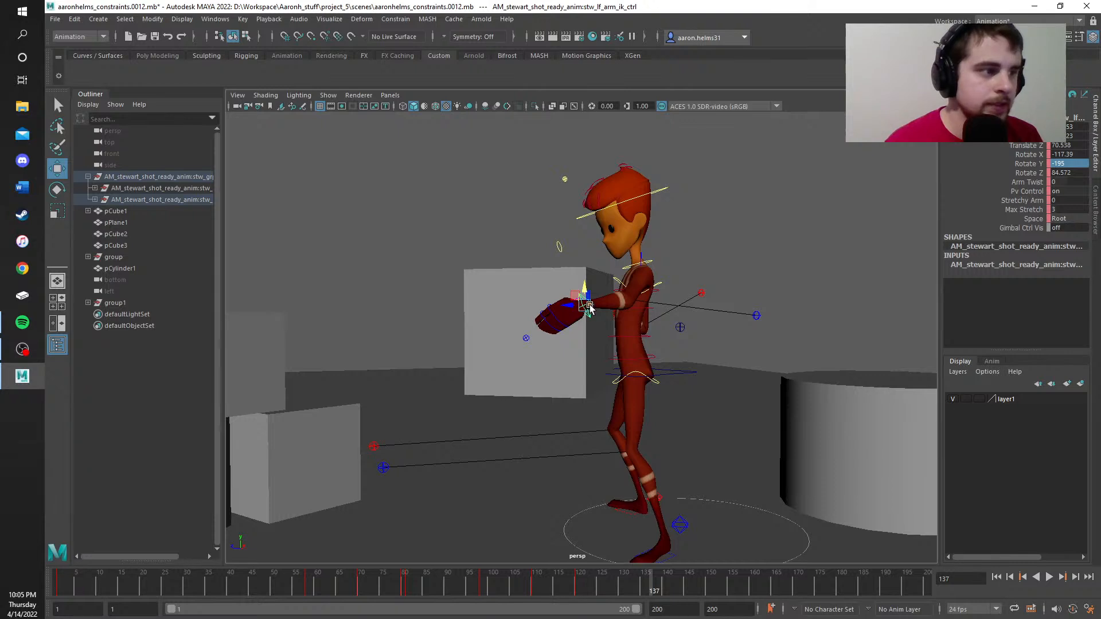
pyautogui.moveTo(590, 305); pyautogui.dragTo(710, 367)
pyautogui.moveTo(697, 318); pyautogui.dragTo(636, 325)
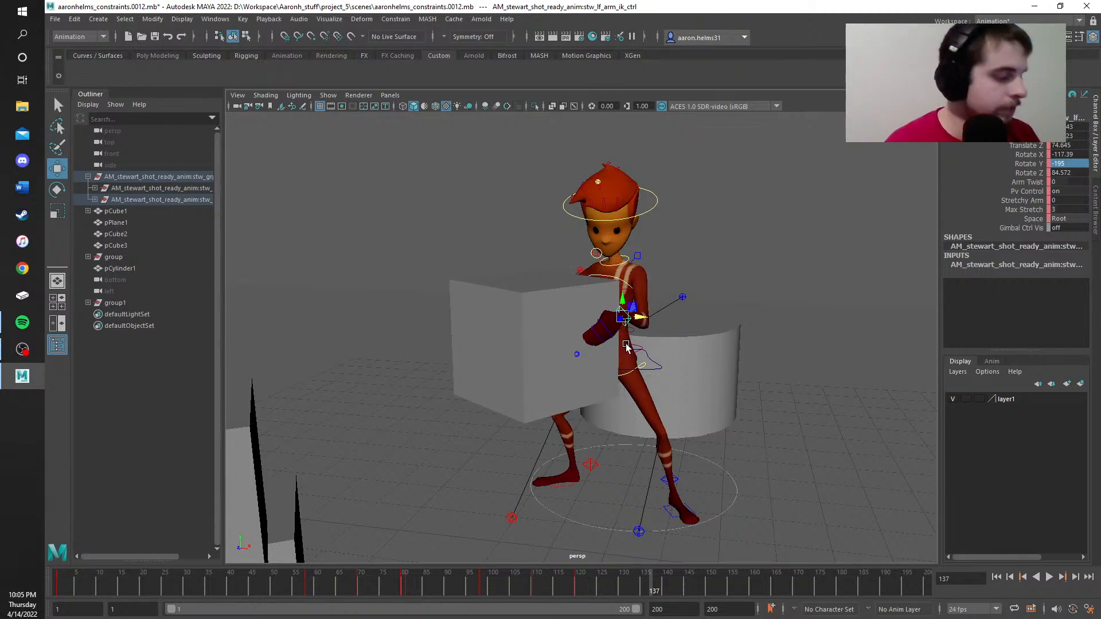
# Step: Cut the left arm IK control's key at frame 137 and paste it at frame 120
pyautogui.rightClick(652, 593)
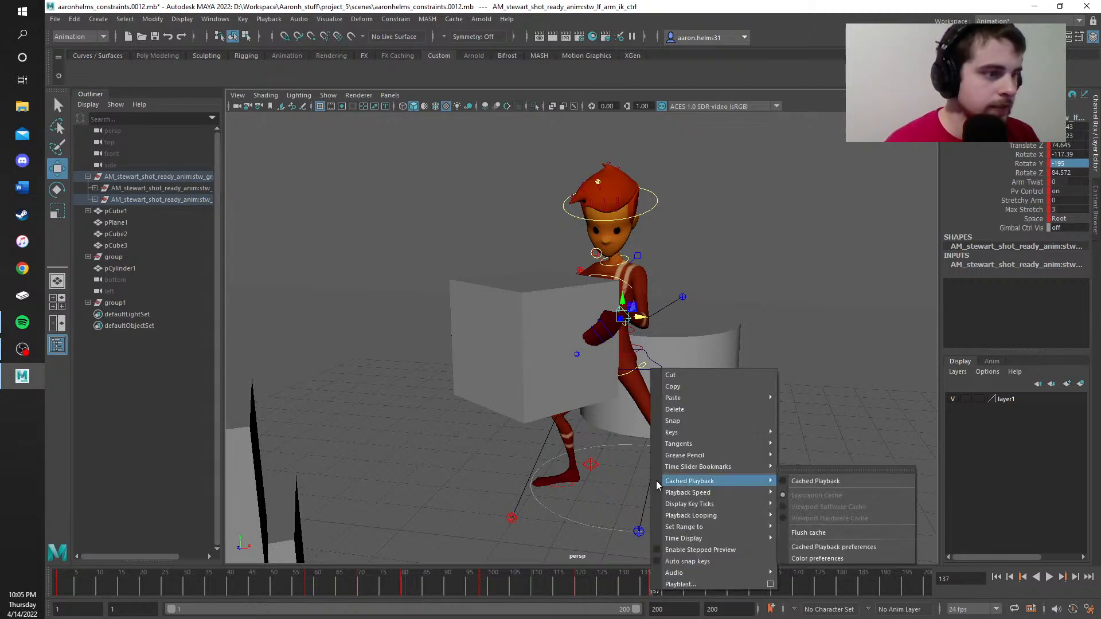
pyautogui.moveTo(669, 402)
pyautogui.click(670, 376)
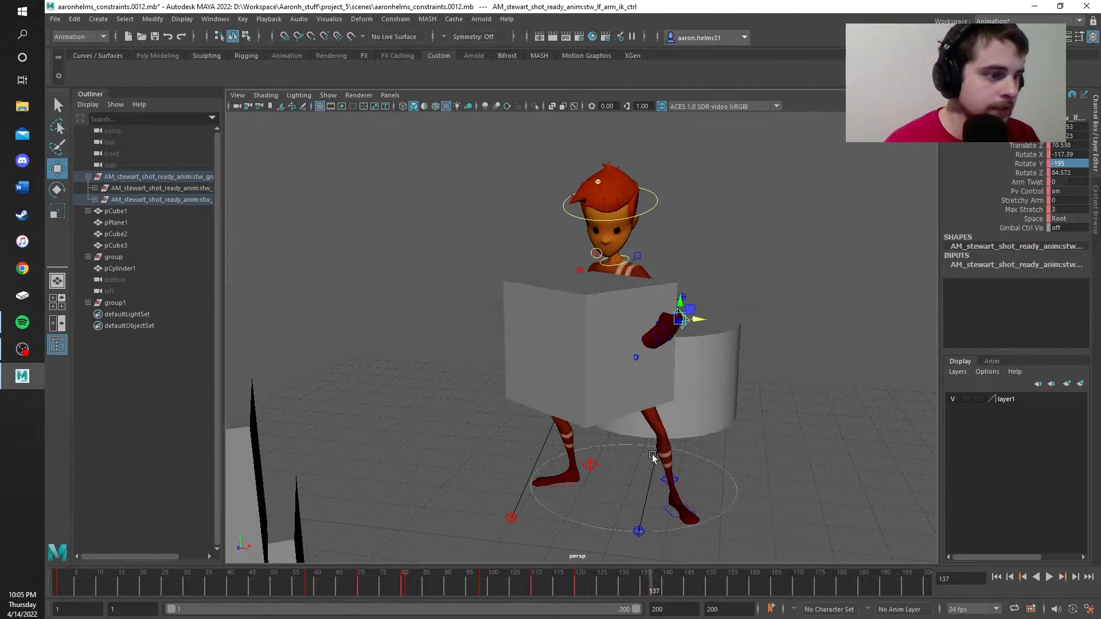
pyautogui.moveTo(653, 577); pyautogui.dragTo(577, 591)
pyautogui.rightClick(576, 591)
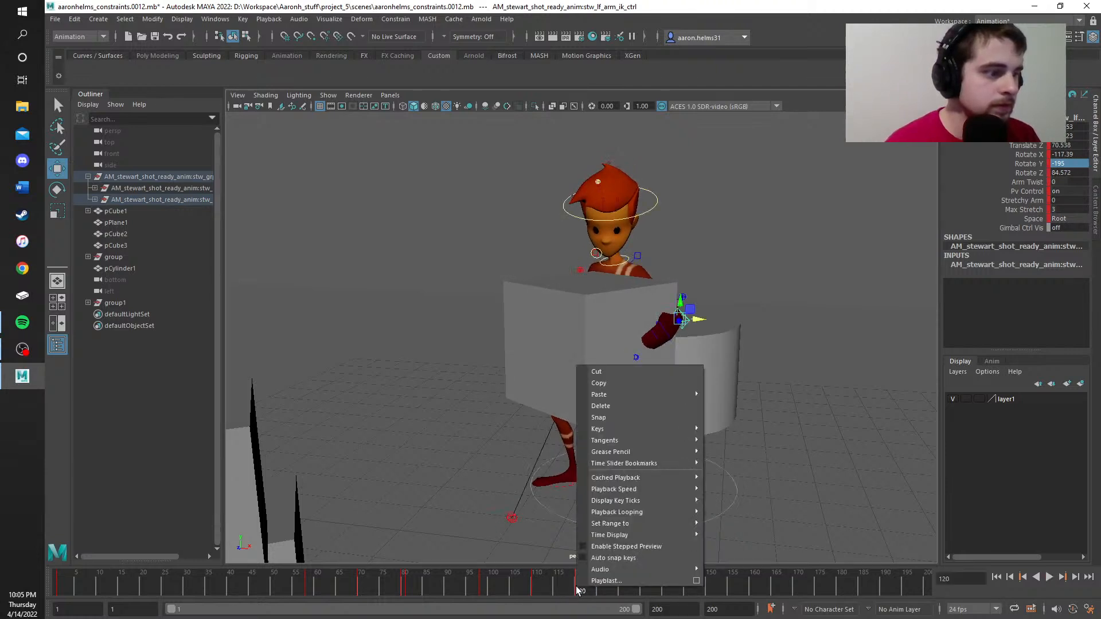
pyautogui.moveTo(628, 393)
pyautogui.click(732, 393)
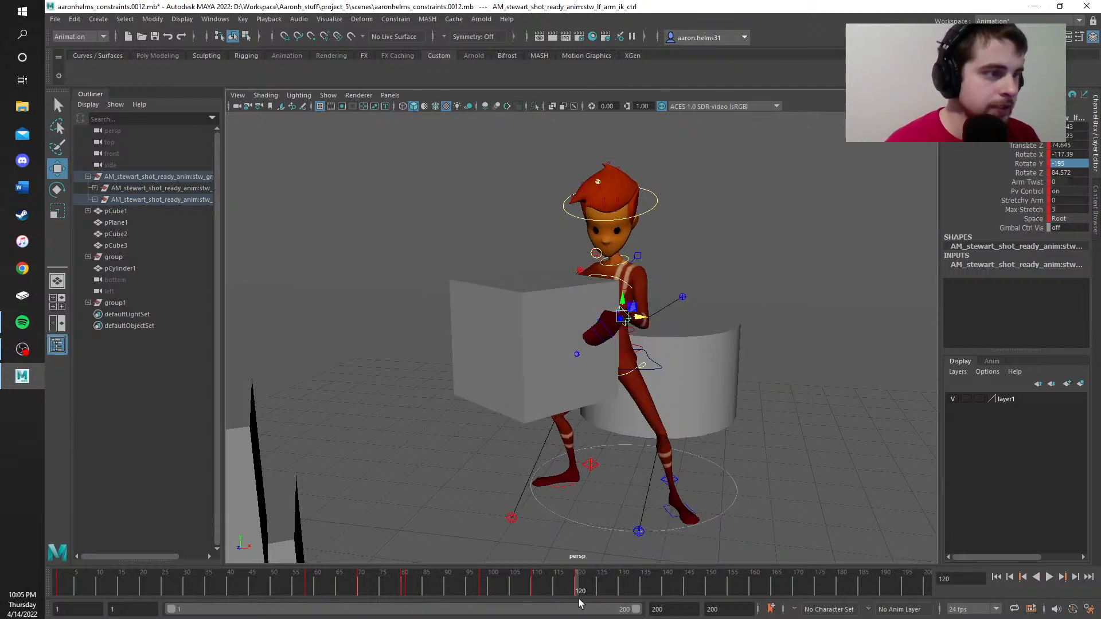
# Step: Nudge the left arm IK control slightly sideways at frame 112 and play back the turn
pyautogui.moveTo(576, 590)
pyautogui.mouseDown()
pyautogui.moveTo(492, 593)
pyautogui.moveTo(578, 591)
pyautogui.mouseUp()
pyautogui.moveTo(431, 527)
pyautogui.keyDown('alt'); pyautogui.mouseDown()
pyautogui.moveTo(619, 517)
pyautogui.moveTo(438, 518)
pyautogui.mouseUp(); pyautogui.keyUp('alt')
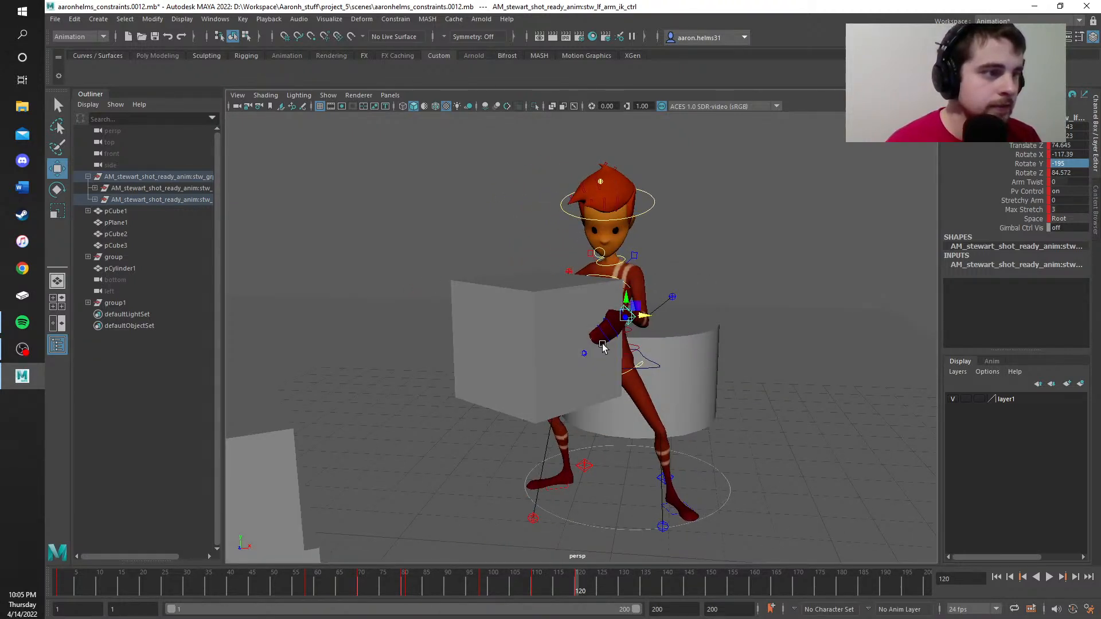
pyautogui.moveTo(554, 567)
pyautogui.mouseDown()
pyautogui.moveTo(539, 581)
pyautogui.moveTo(543, 572)
pyautogui.mouseUp()
pyautogui.moveTo(701, 309); pyautogui.dragTo(706, 310)
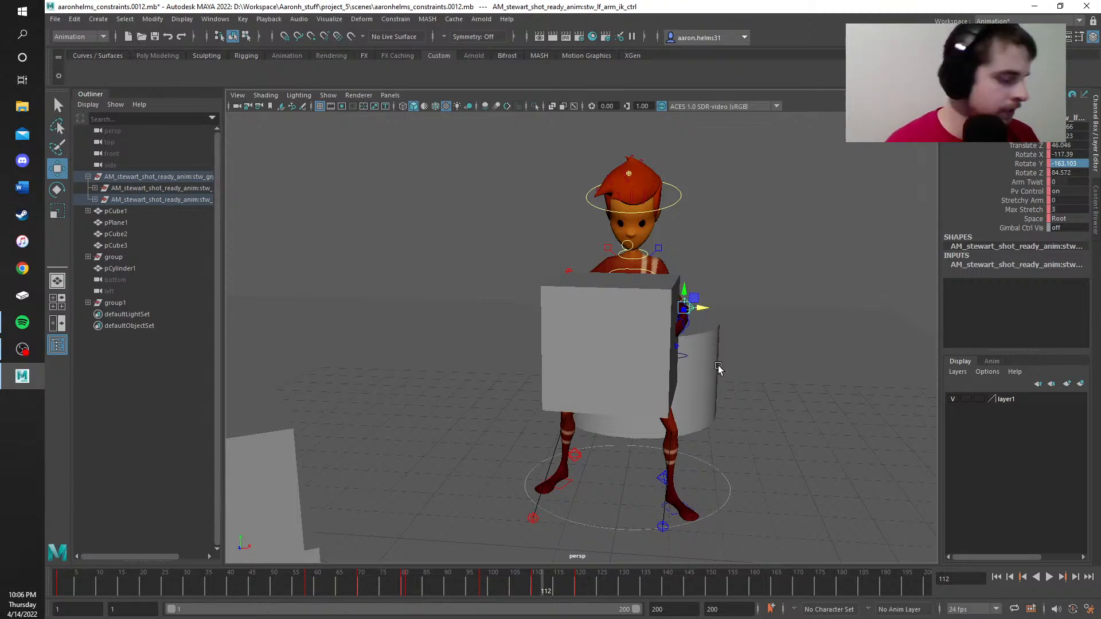
pyautogui.moveTo(545, 586); pyautogui.dragTo(508, 586)
pyautogui.click(1049, 578)
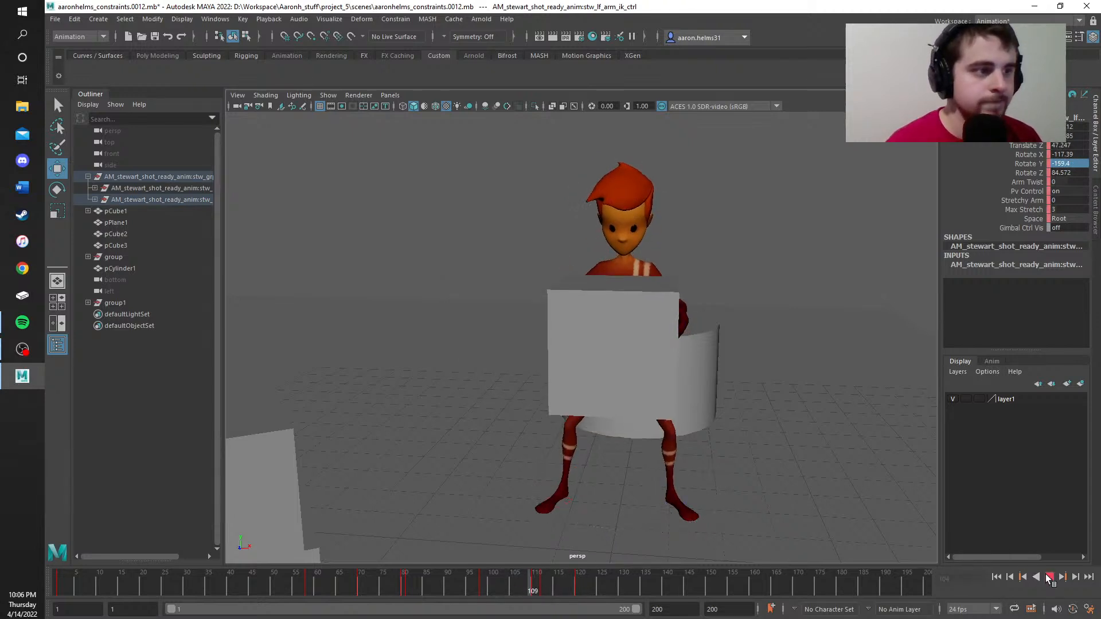
pyautogui.click(1049, 578)
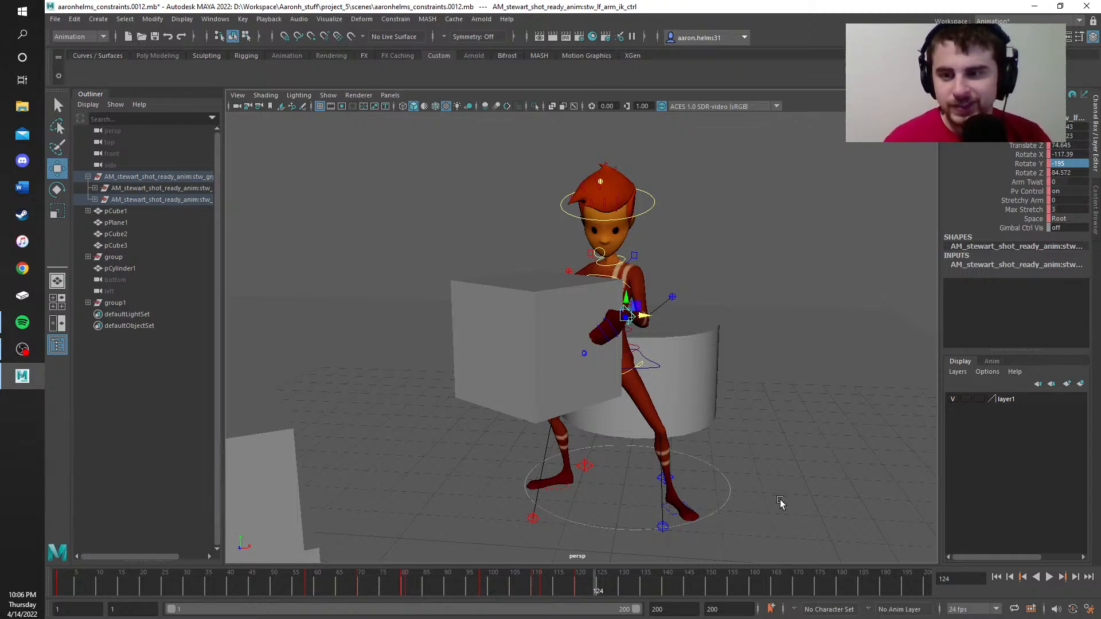
# Step: Set the left foot IK control's Rotate Y to -31 at frame 120 and key it
pyautogui.keyDown('alt'); pyautogui.moveTo(780, 503); pyautogui.dragTo(727, 467); pyautogui.keyUp('alt')
pyautogui.moveTo(598, 589)
pyautogui.mouseDown()
pyautogui.moveTo(538, 593)
pyautogui.moveTo(577, 590)
pyautogui.mouseUp()
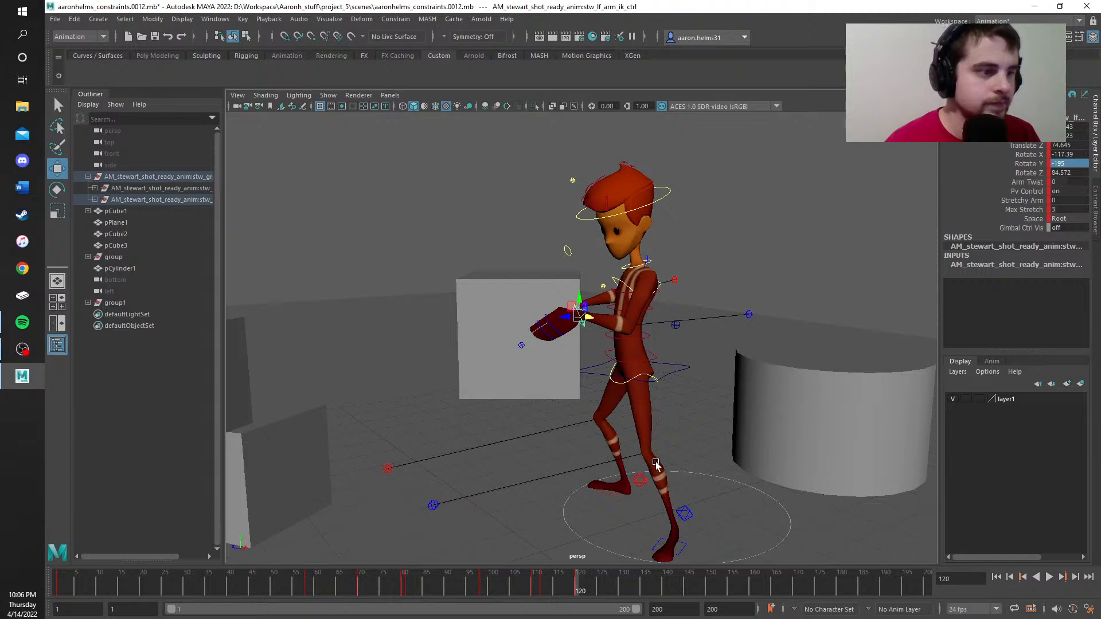
pyautogui.scroll(2, 654, 460)
pyautogui.keyDown('alt'); pyautogui.moveTo(697, 456); pyautogui.dragTo(686, 297, button='middle'); pyautogui.keyUp('alt')
pyautogui.scroll(2, 698, 396)
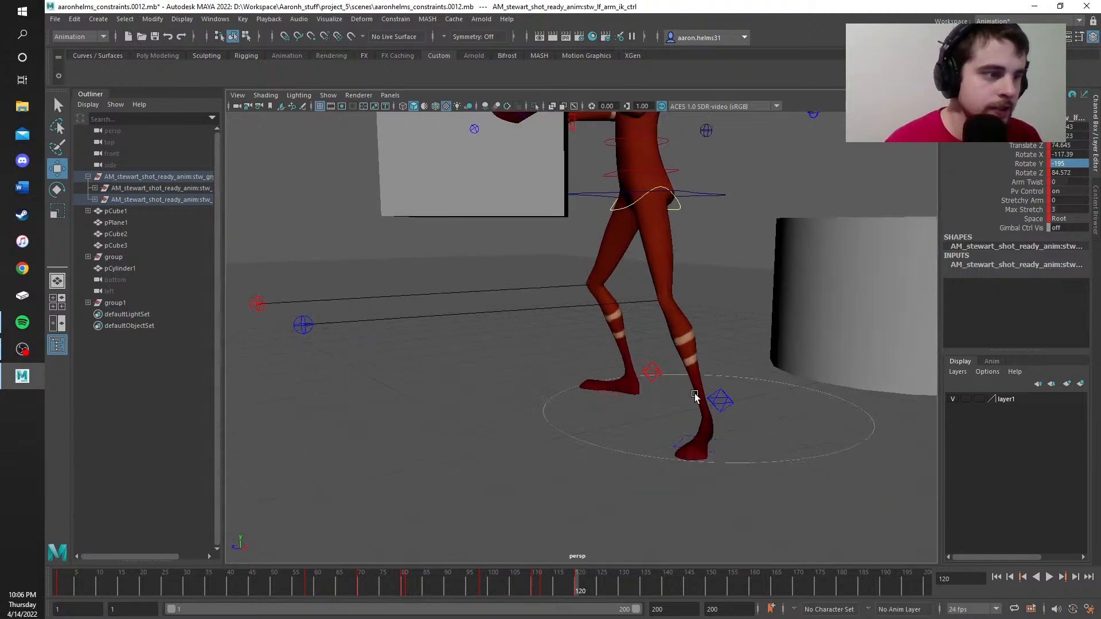
pyautogui.keyDown('alt'); pyautogui.moveTo(747, 400); pyautogui.dragTo(629, 422, button='middle'); pyautogui.keyUp('alt')
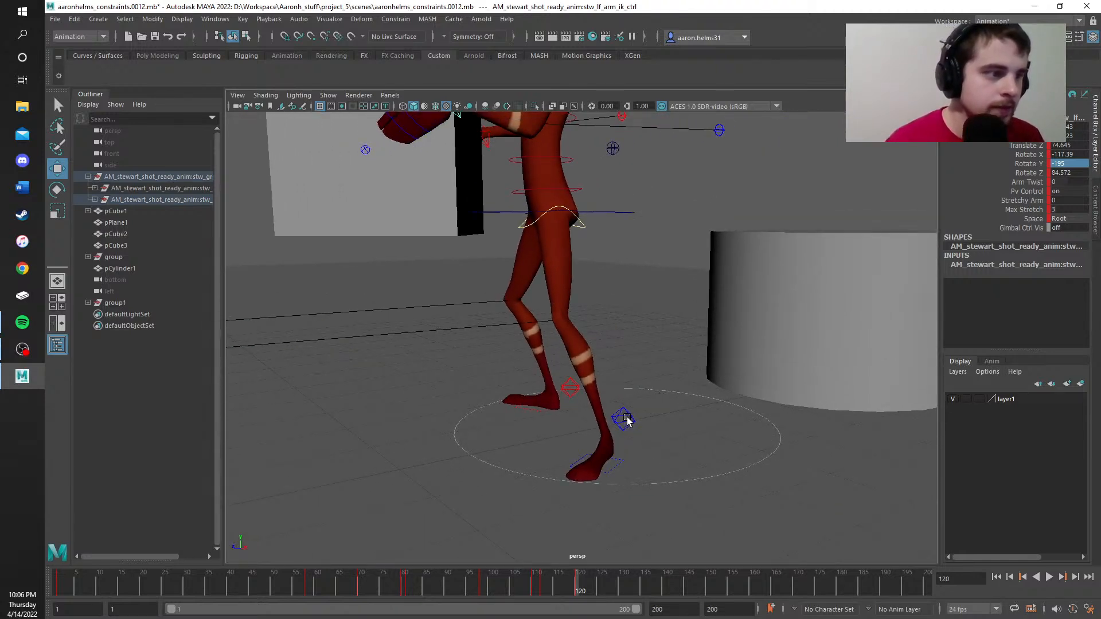
pyautogui.click(626, 421)
pyautogui.doubleClick(1060, 163)
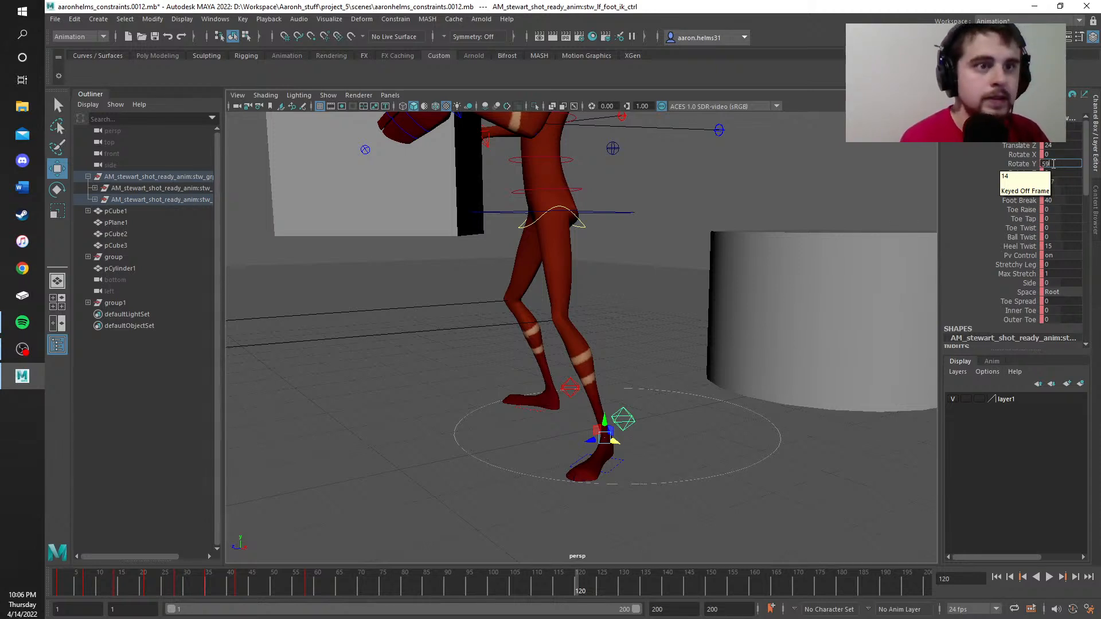
pyautogui.press('Return')
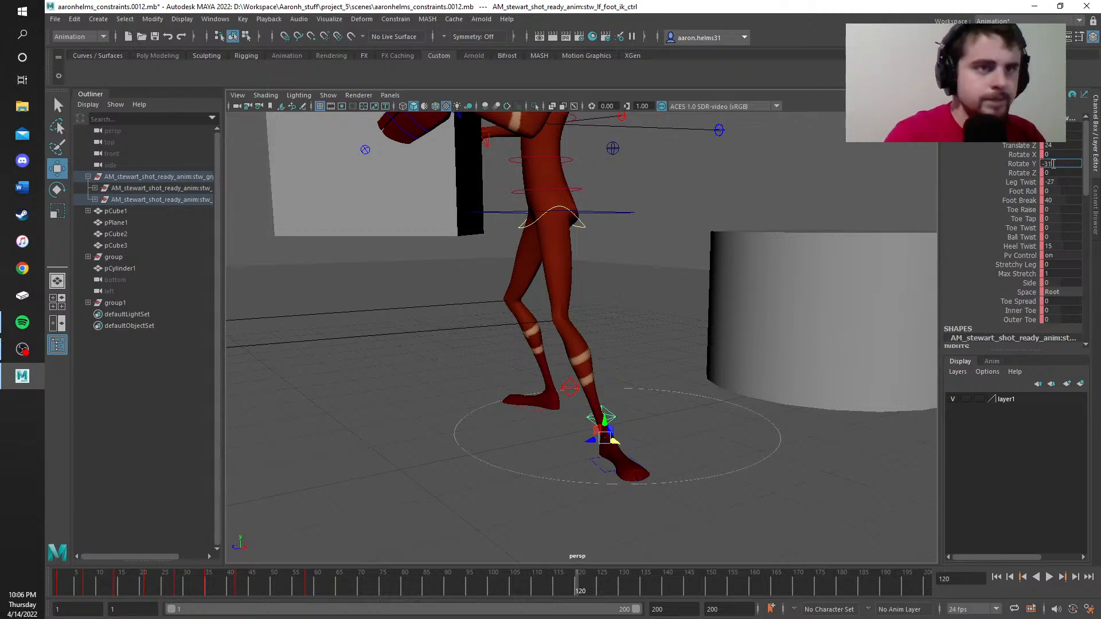
pyautogui.press('Return')
pyautogui.press('s')
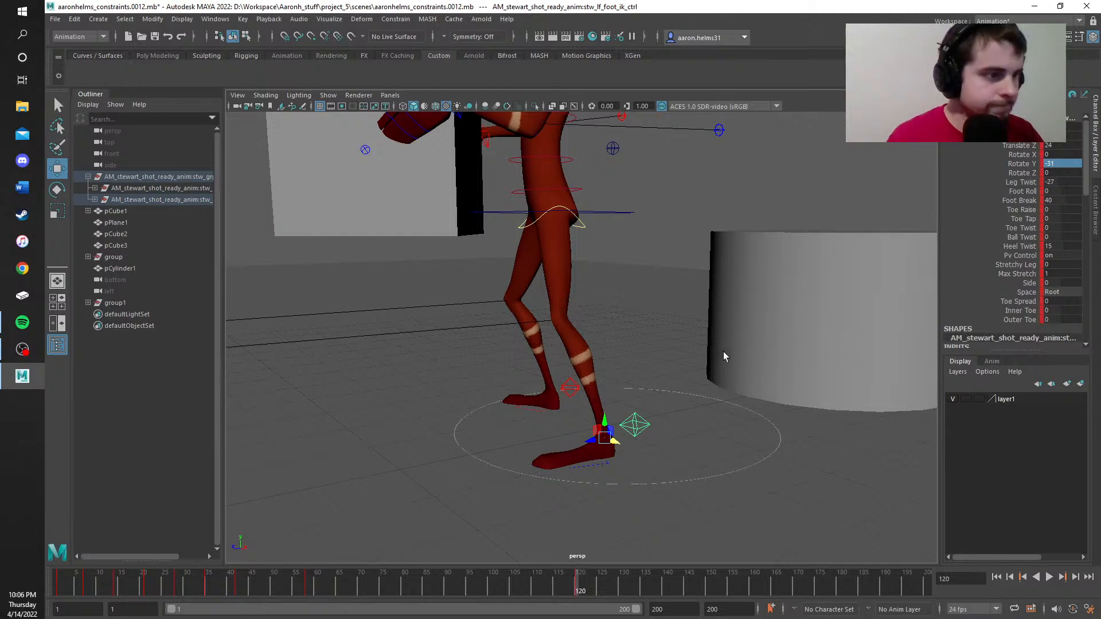
# Step: Set the left foot IK control's Leg Twist to 10 at frame 120 and inspect the leg from several angles
pyautogui.keyDown('alt'); pyautogui.moveTo(624, 359); pyautogui.dragTo(657, 363); pyautogui.keyUp('alt')
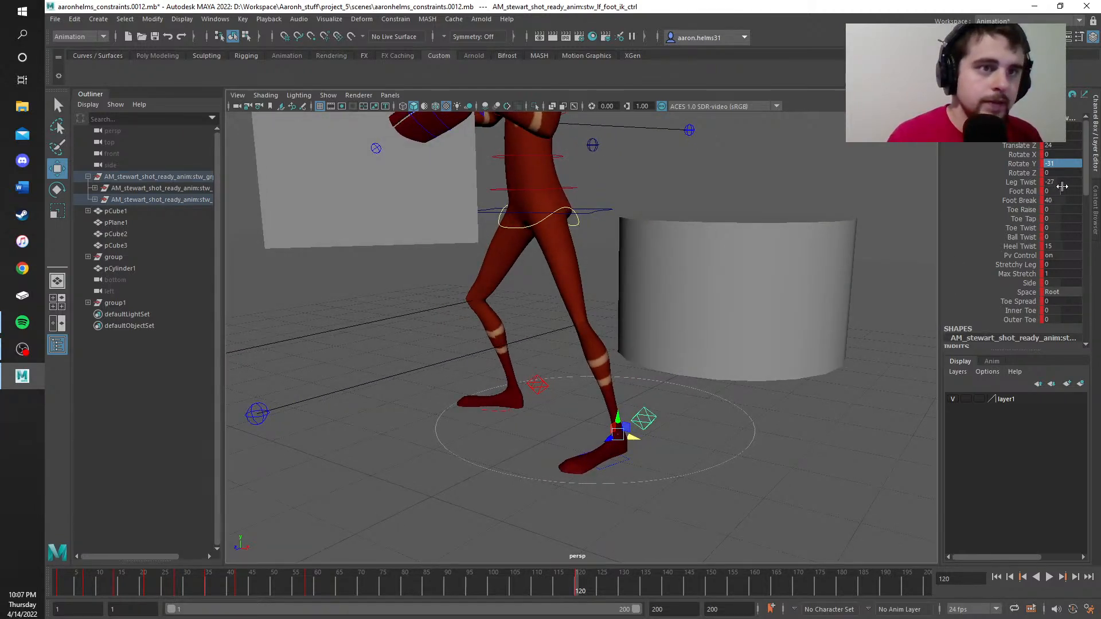
pyautogui.moveTo(1059, 182); pyautogui.dragTo(1062, 182)
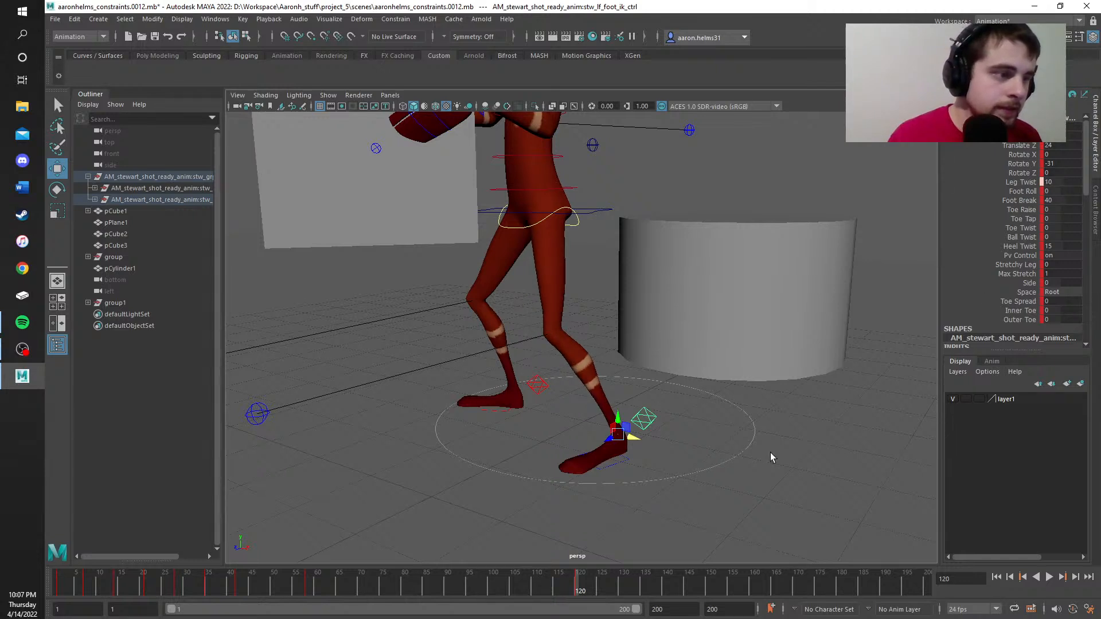
pyautogui.keyDown('alt'); pyautogui.moveTo(488, 558); pyautogui.dragTo(538, 545); pyautogui.keyUp('alt')
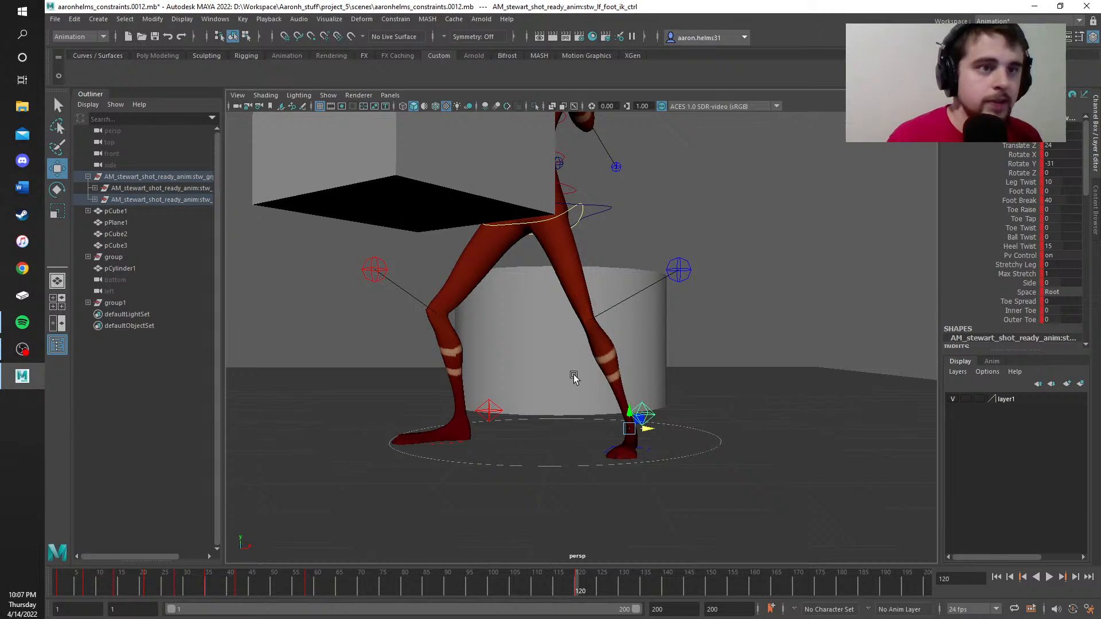
pyautogui.keyDown('alt'); pyautogui.moveTo(573, 376); pyautogui.dragTo(548, 387); pyautogui.keyUp('alt')
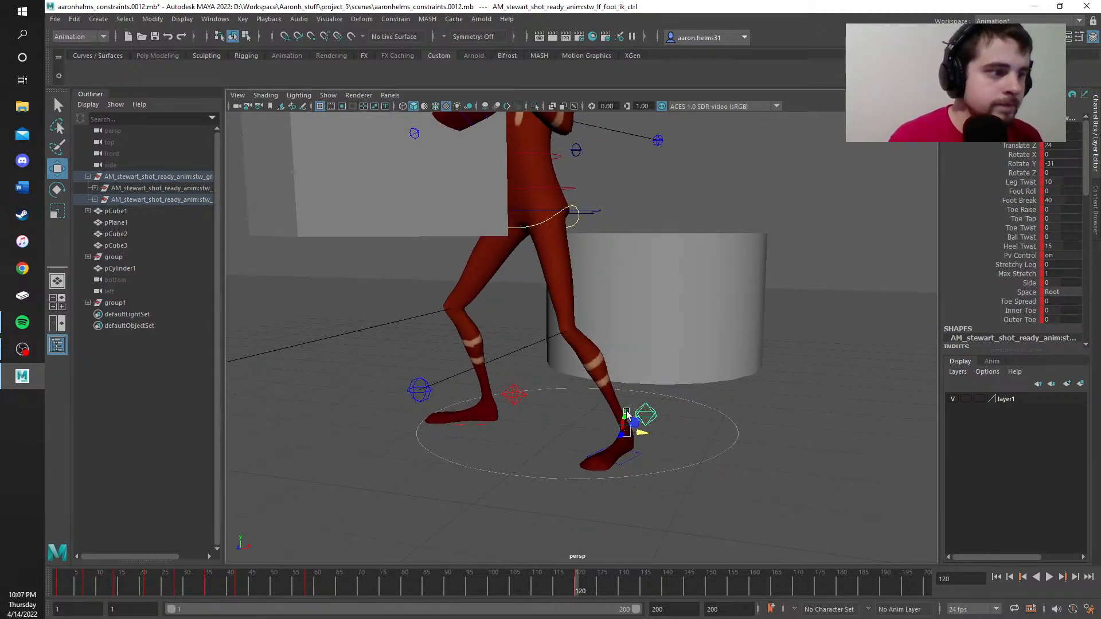
# Step: Raise the left foot IK control off the ground at frame 120 and check the lifted leg's pose
pyautogui.moveTo(625, 414); pyautogui.dragTo(616, 371)
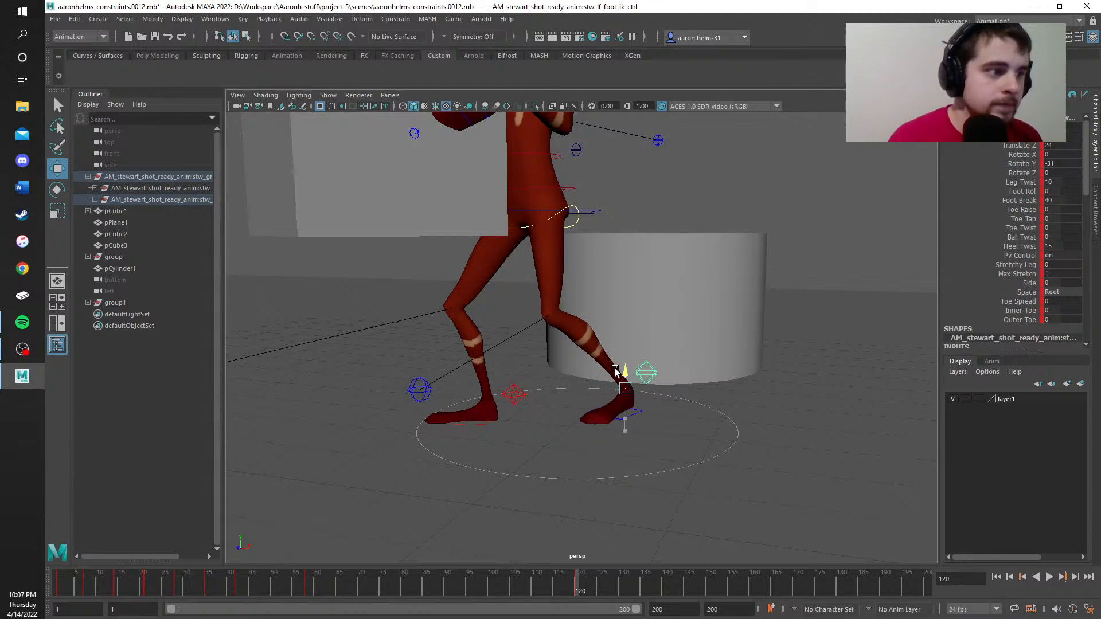
pyautogui.moveTo(615, 370); pyautogui.dragTo(649, 391)
pyautogui.keyDown('alt'); pyautogui.moveTo(505, 318); pyautogui.dragTo(497, 319); pyautogui.keyUp('alt')
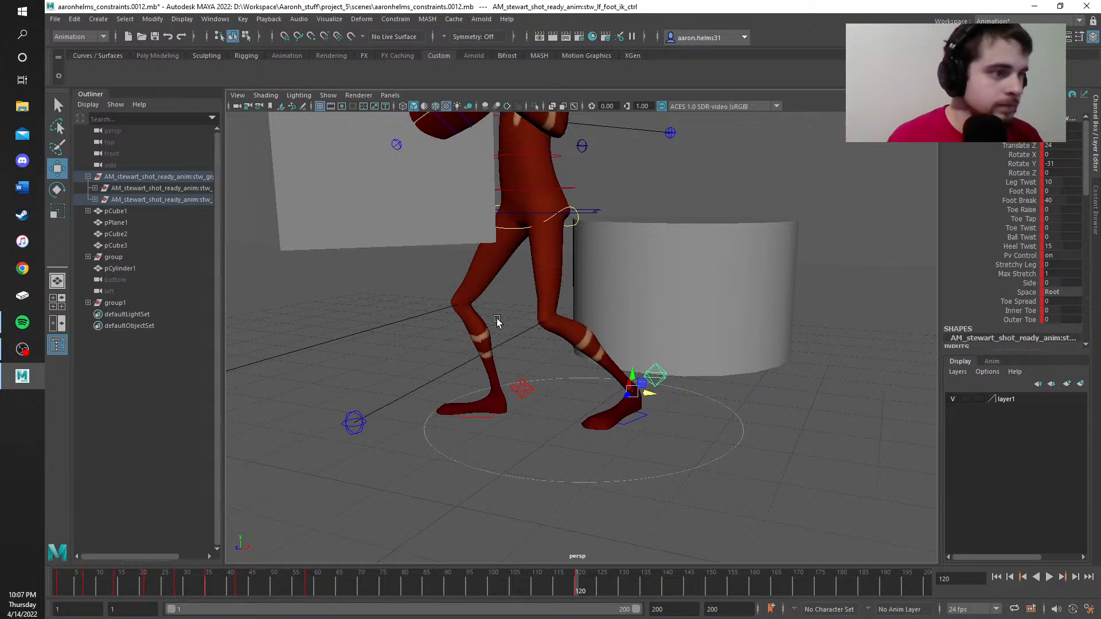
pyautogui.keyDown('alt'); pyautogui.moveTo(654, 261); pyautogui.dragTo(627, 269); pyautogui.keyUp('alt')
# Step: Copy the left foot IK control's key from frame 58 and paste it at frame 110
pyautogui.moveTo(570, 578); pyautogui.dragTo(356, 569)
pyautogui.press('.')
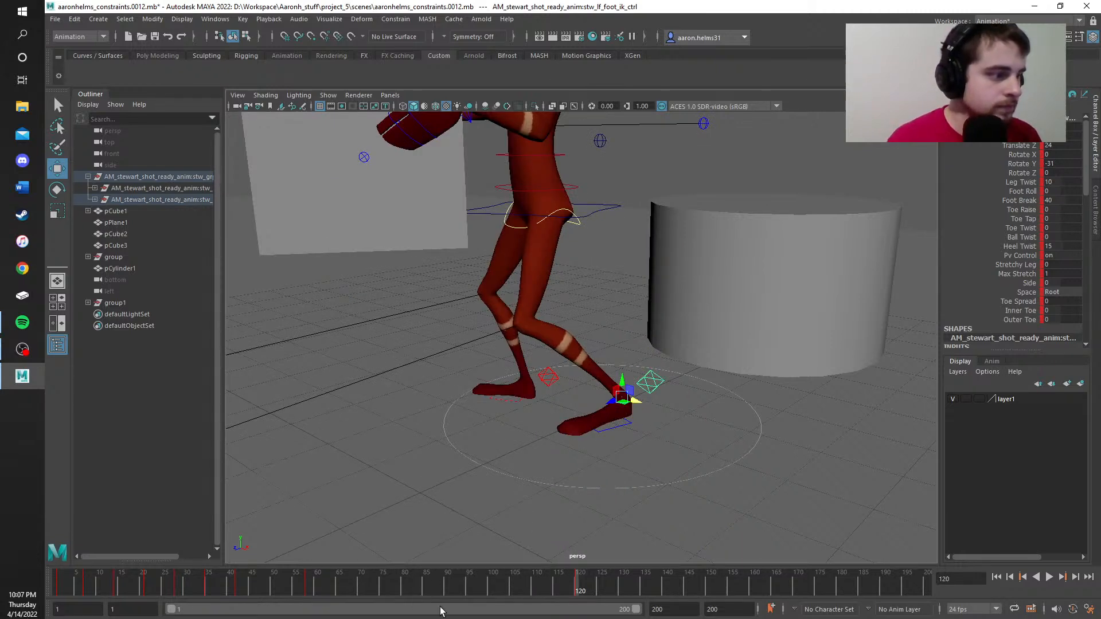
pyautogui.click(306, 582)
pyautogui.rightClick(308, 583)
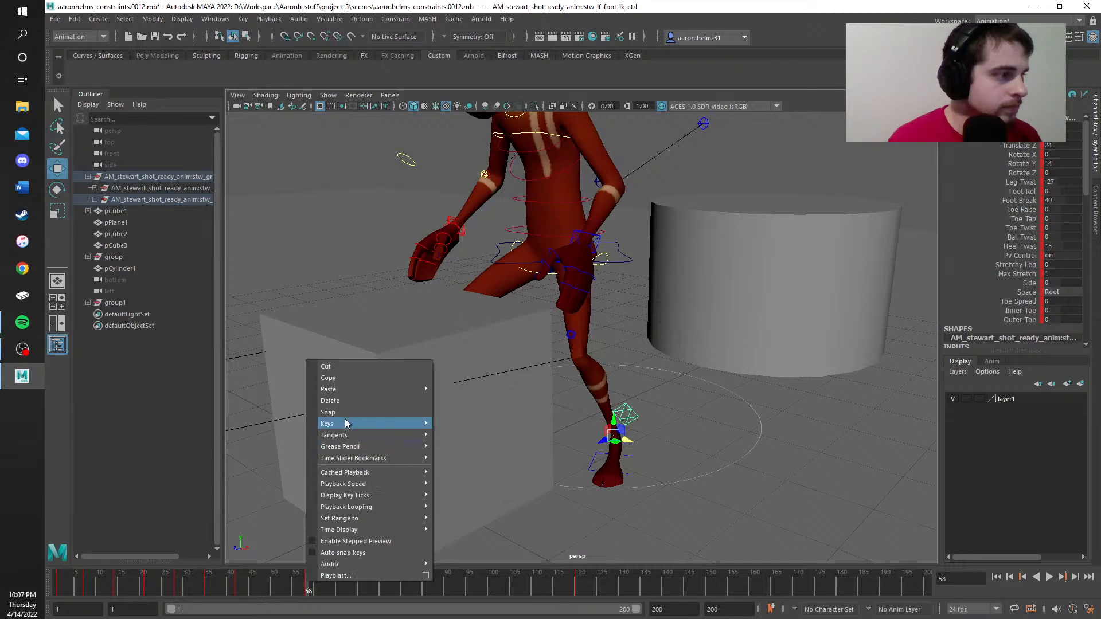
pyautogui.click(339, 381)
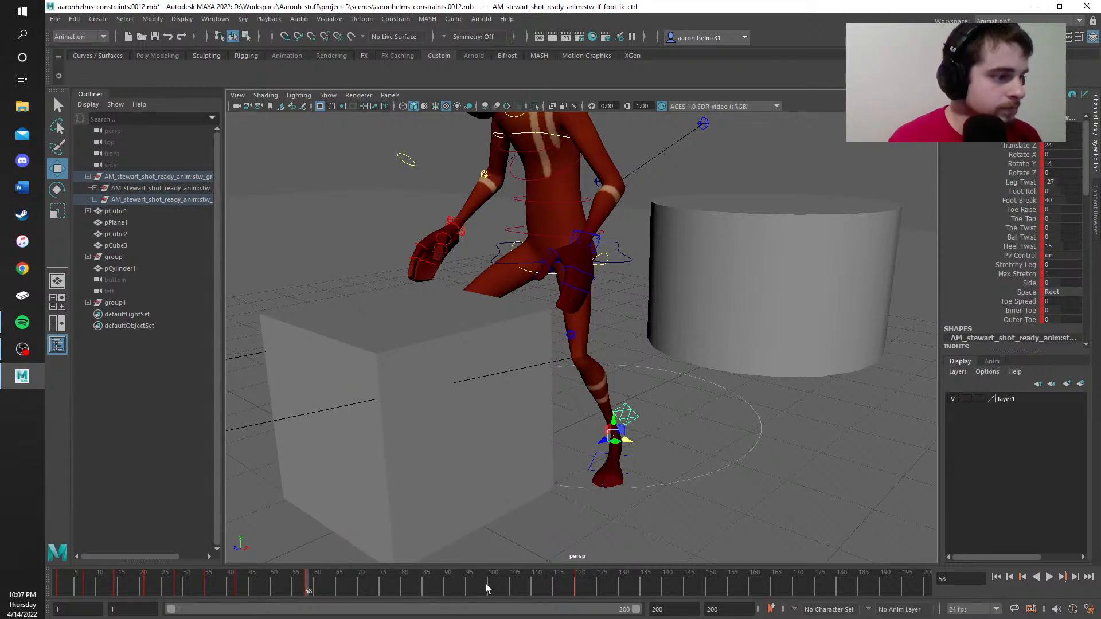
pyautogui.hotkey('alt', 'v')
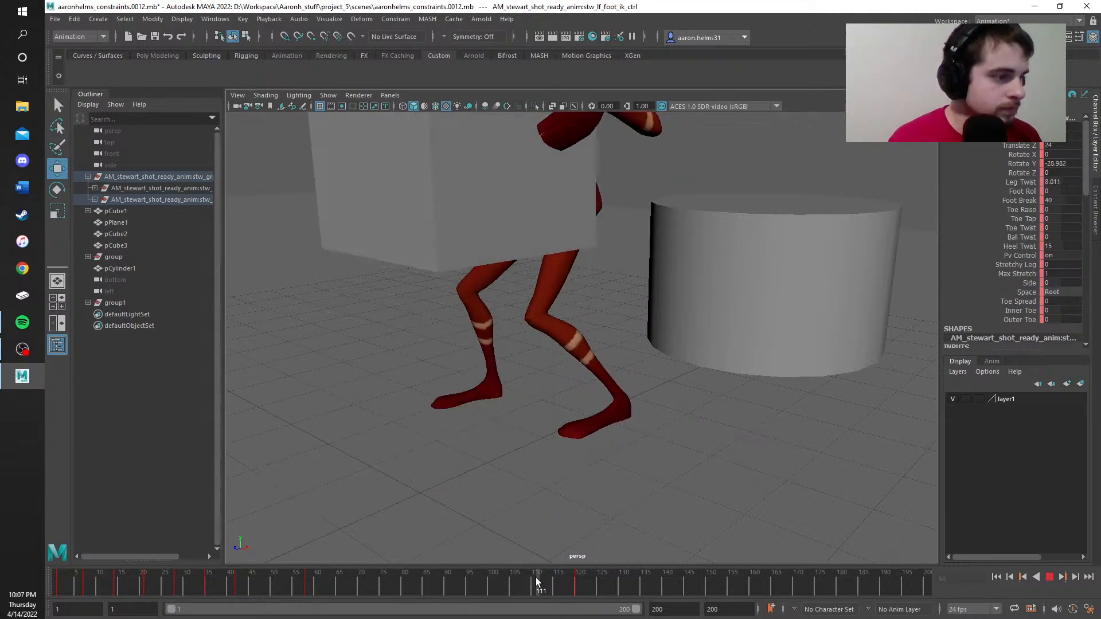
pyautogui.click(531, 579)
pyautogui.rightClick(532, 579)
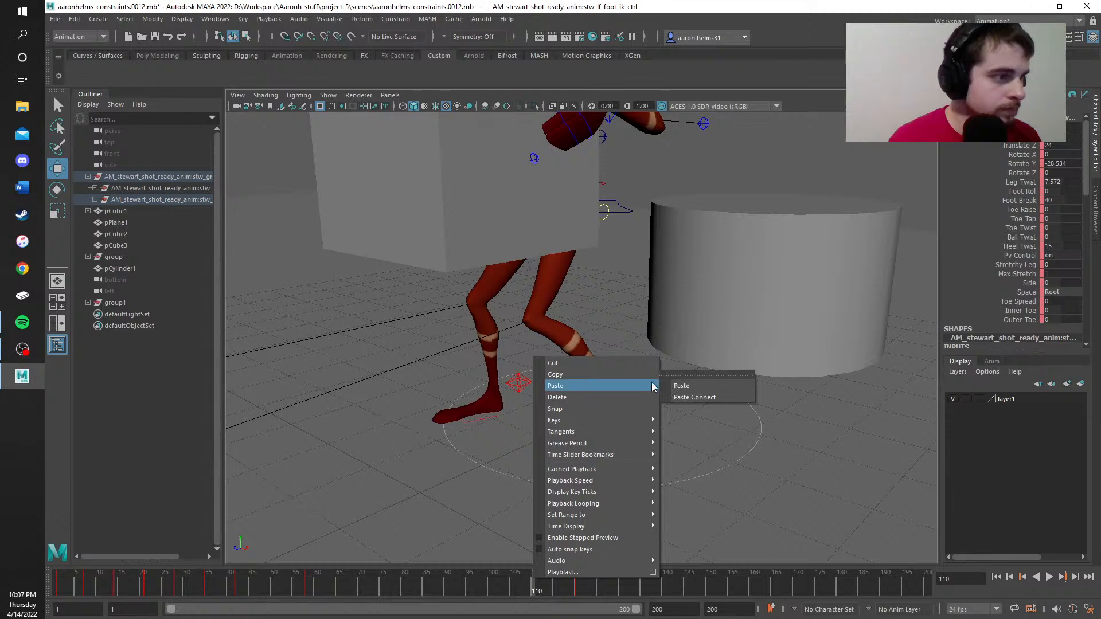
pyautogui.click(683, 386)
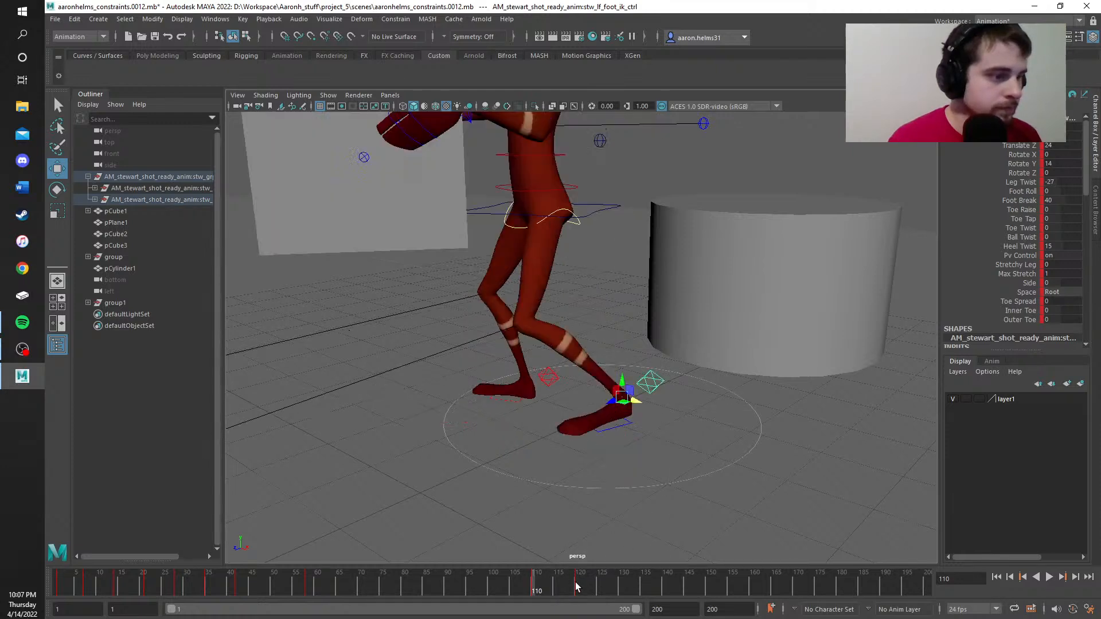
# Step: Lower the left foot IK control back to the ground at frame 120 and move it closer to the right foot
pyautogui.click(576, 586)
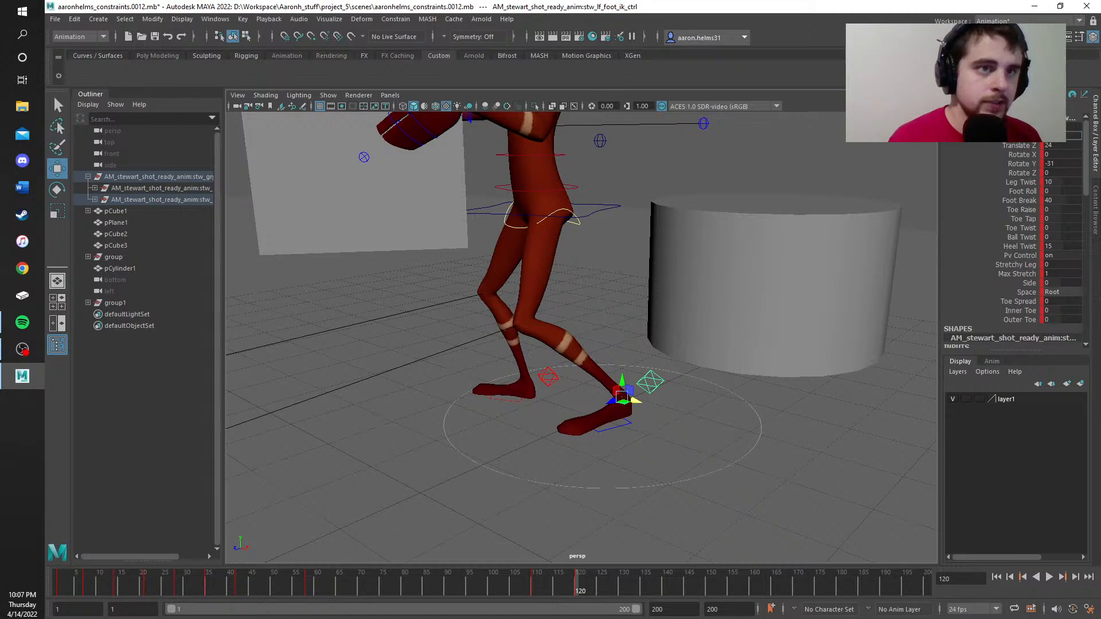
pyautogui.press('Return')
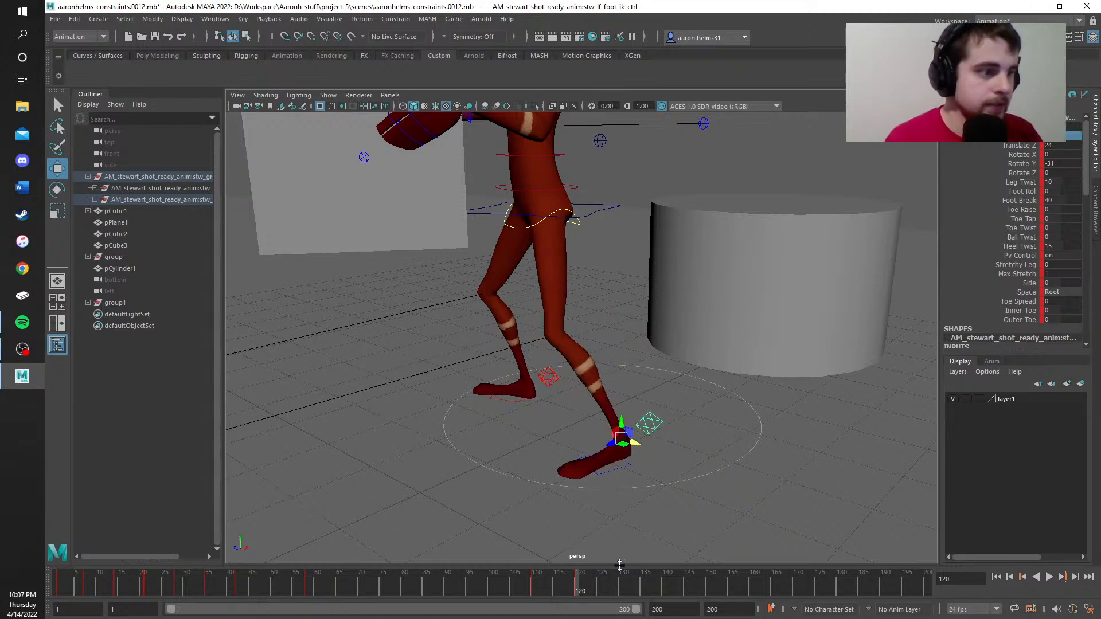
pyautogui.moveTo(633, 447); pyautogui.dragTo(580, 432)
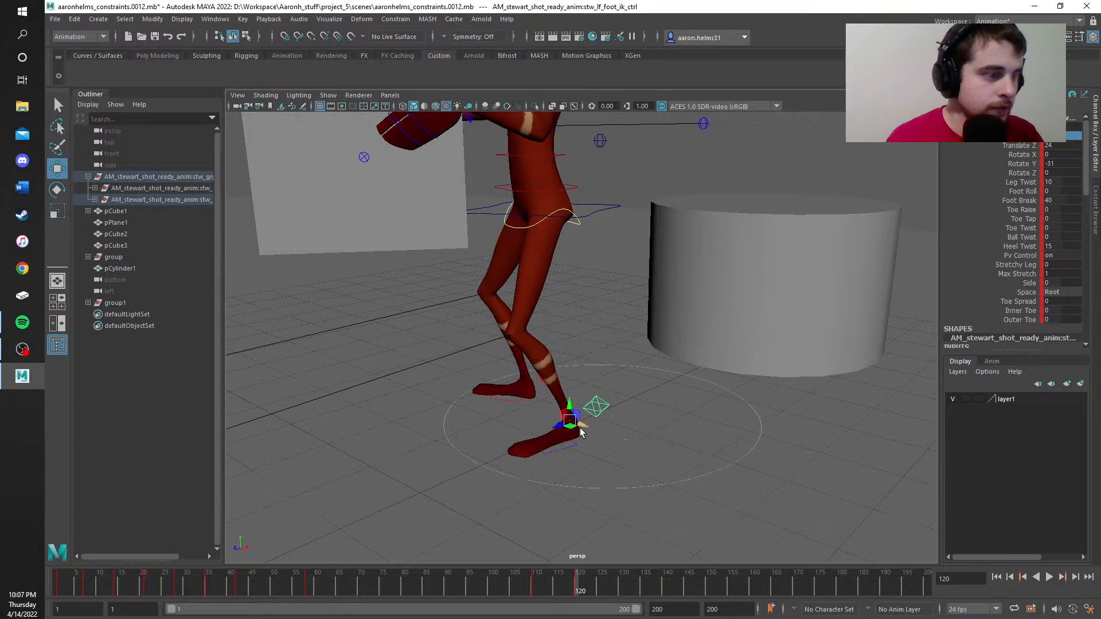
# Step: Cut the left foot IK control's key from frame 120 and paste it at frame 130
pyautogui.rightClick(579, 582)
pyautogui.click(592, 361)
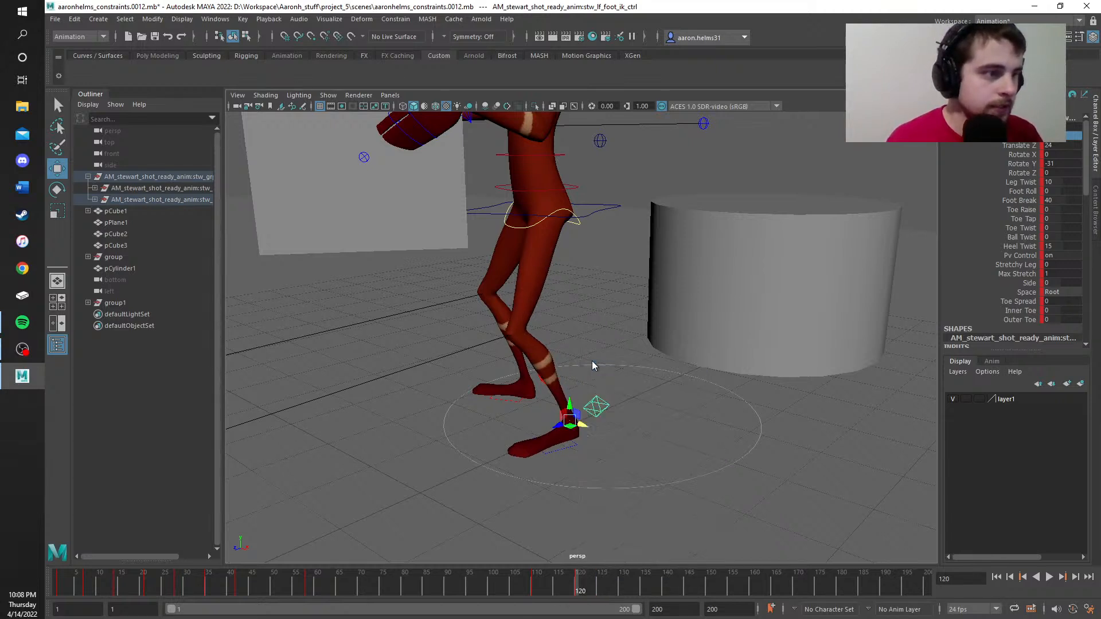
pyautogui.hotkey('alt', 'v')
pyautogui.rightClick(619, 585)
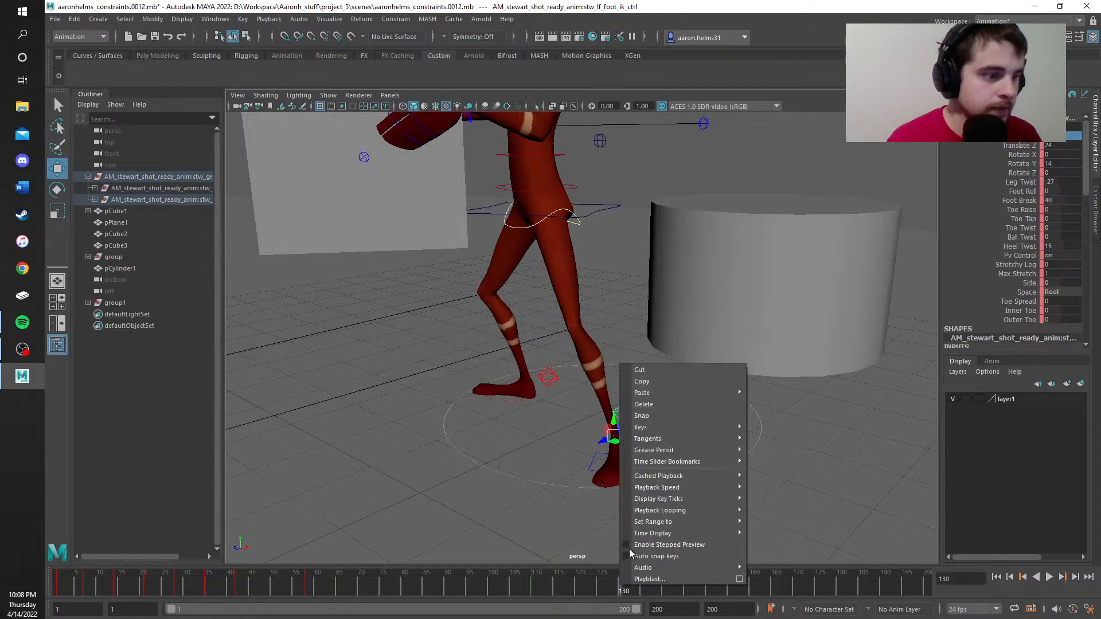
pyautogui.moveTo(676, 393)
pyautogui.click(767, 392)
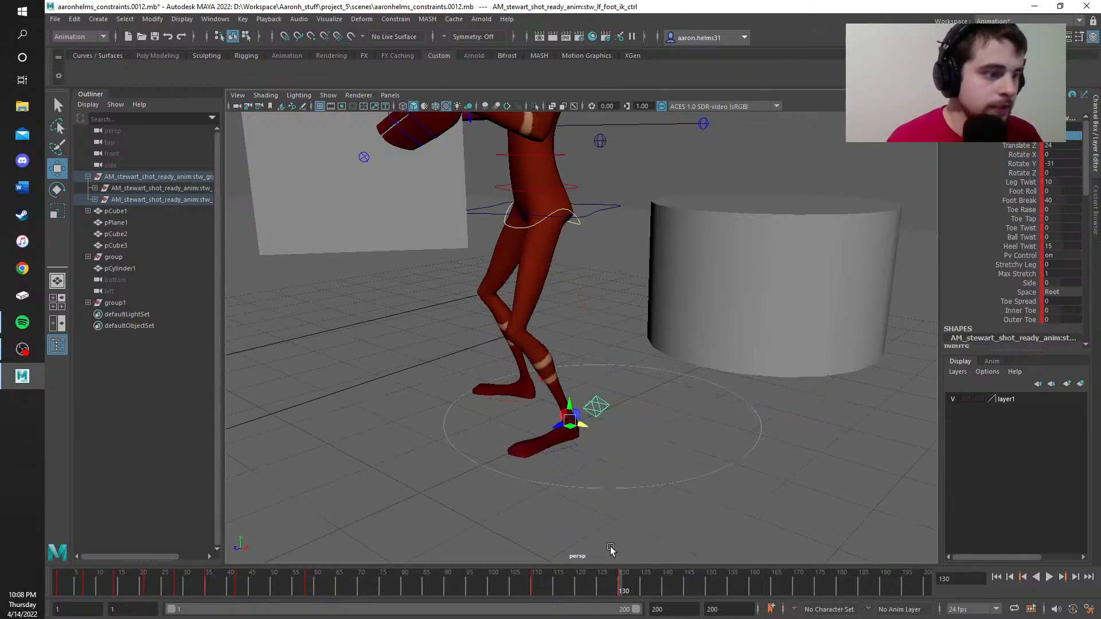
pyautogui.hotkey('alt', 'v')
# Step: Copy the left foot IK control's key from frame 110 and paste it at frame 120
pyautogui.click(576, 582)
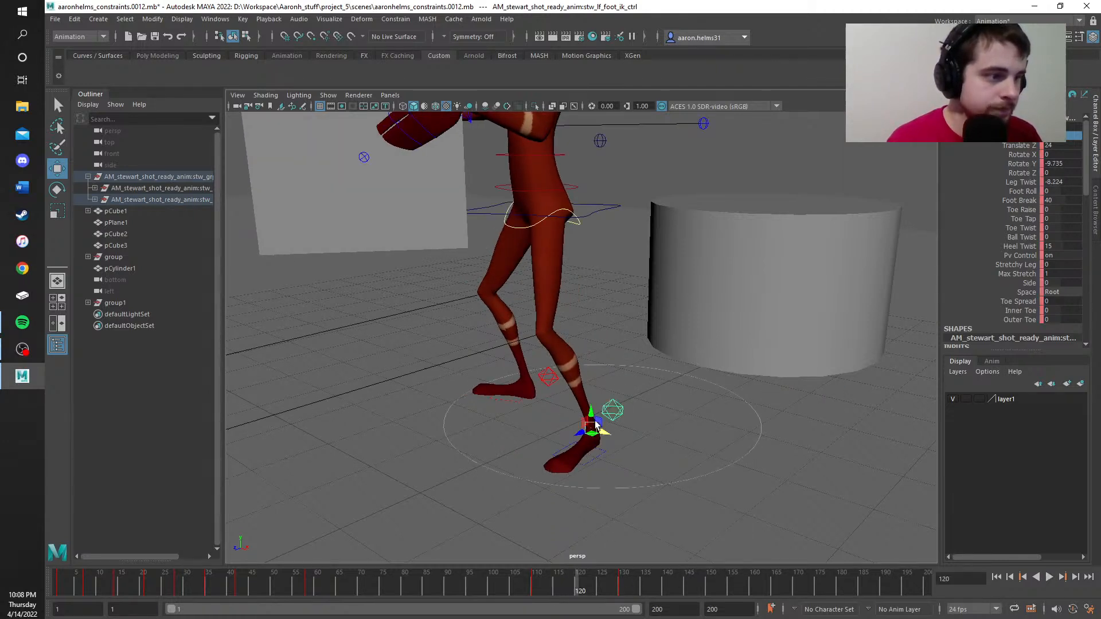
pyautogui.scroll(3, 612, 445)
pyautogui.scroll(-3, 624, 476)
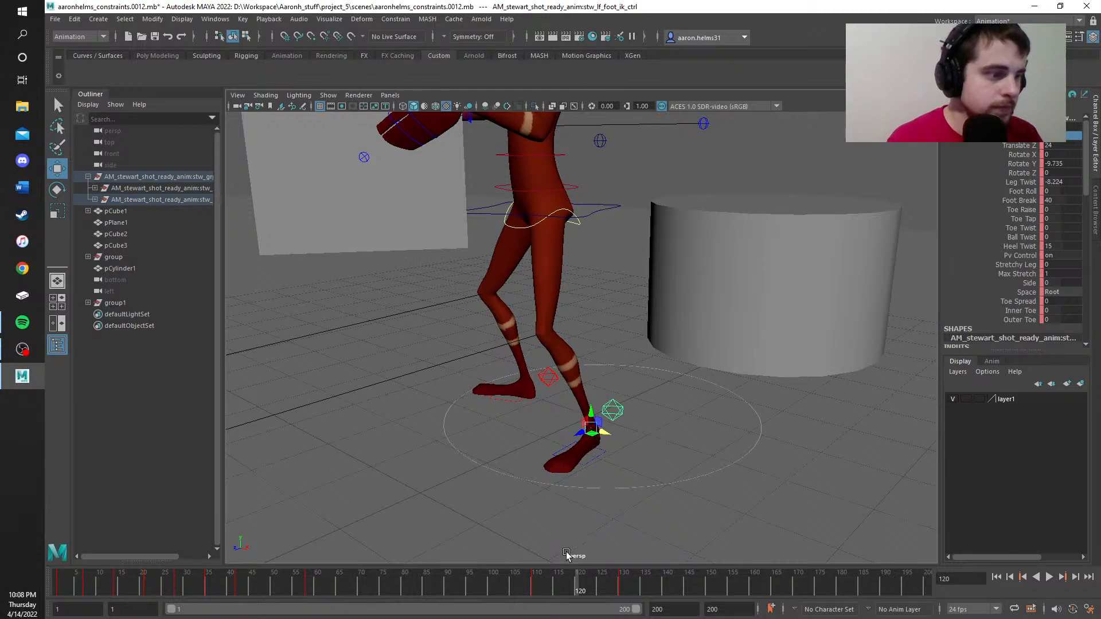
pyautogui.click(538, 585)
pyautogui.click(535, 585)
pyautogui.rightClick(535, 585)
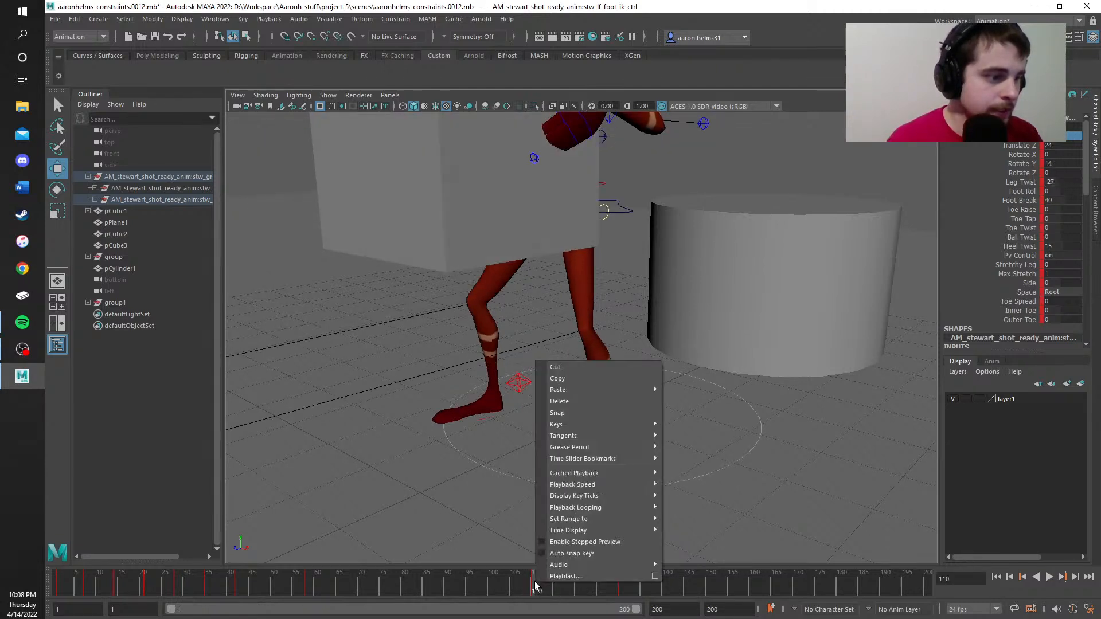
pyautogui.click(579, 374)
pyautogui.click(578, 585)
pyautogui.rightClick(577, 584)
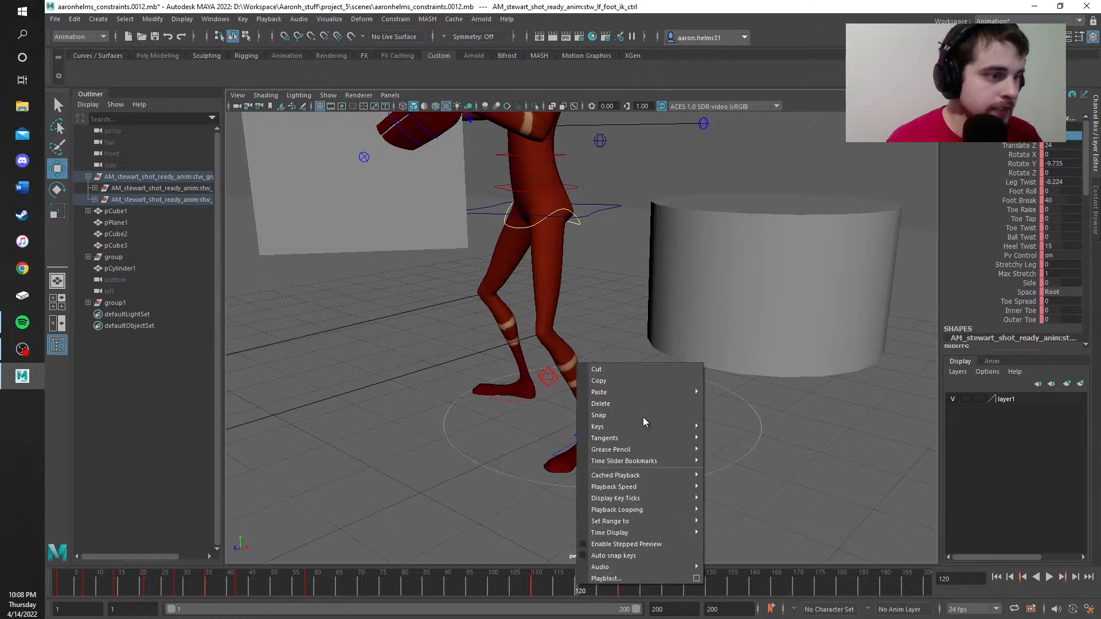
pyautogui.moveTo(679, 390)
pyautogui.click(715, 390)
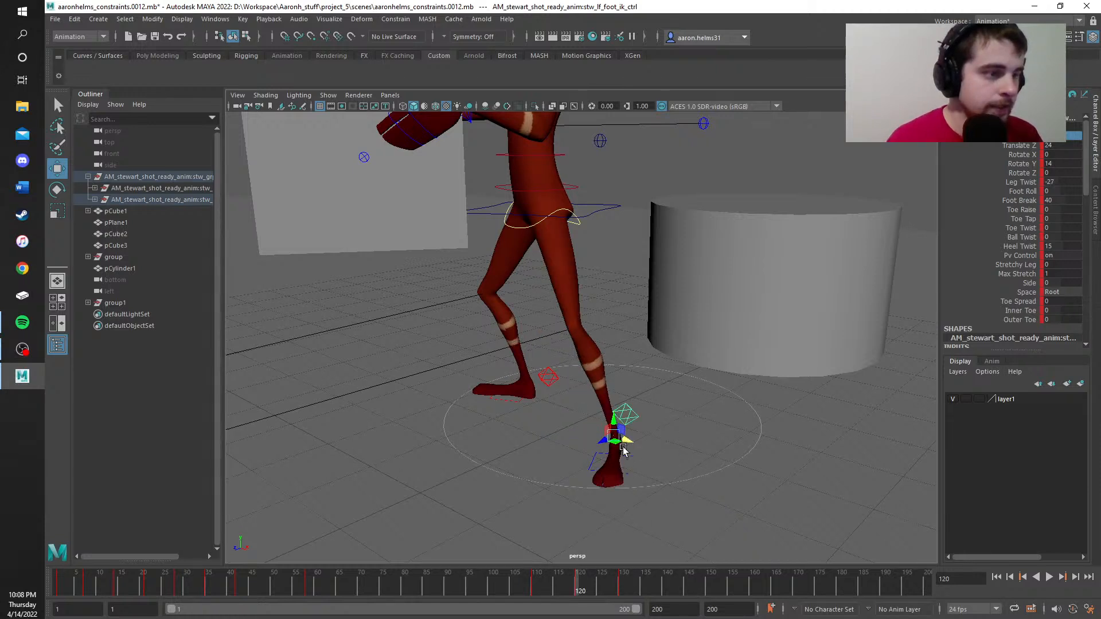
# Step: Lift the left foot IK control off the ground at frame 120 and set its Rotate Y to -10 and Leg Twist to -10
pyautogui.moveTo(615, 436)
pyautogui.mouseDown()
pyautogui.moveTo(617, 405)
pyautogui.moveTo(616, 417)
pyautogui.mouseUp()
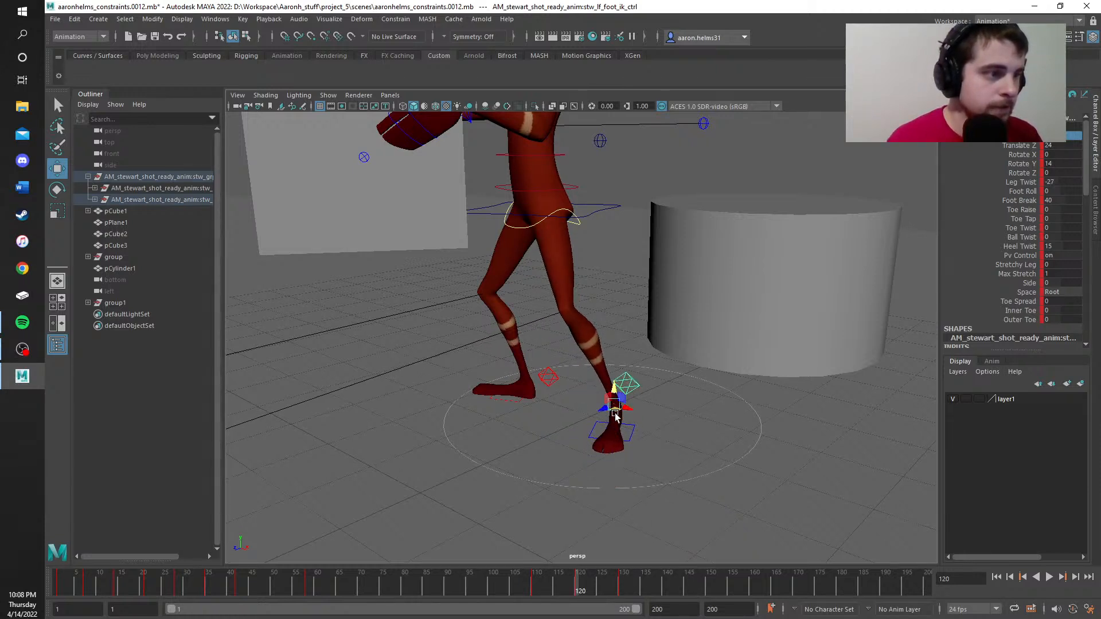
pyautogui.scroll(3, 666, 433)
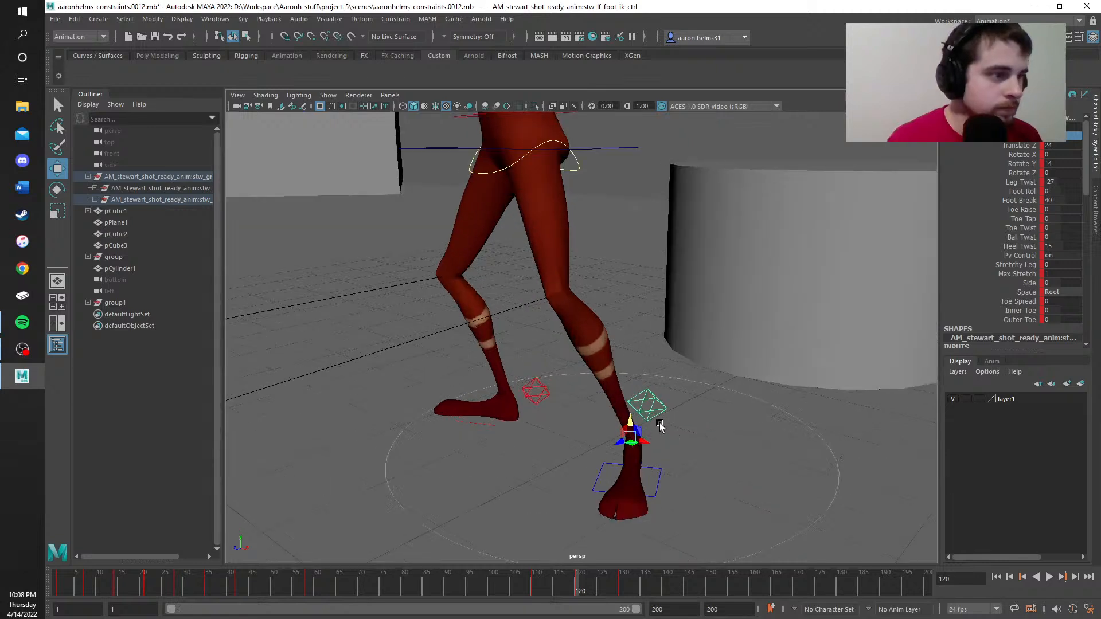
pyautogui.keyDown('alt'); pyautogui.moveTo(659, 425); pyautogui.dragTo(615, 352, button='middle'); pyautogui.keyUp('alt')
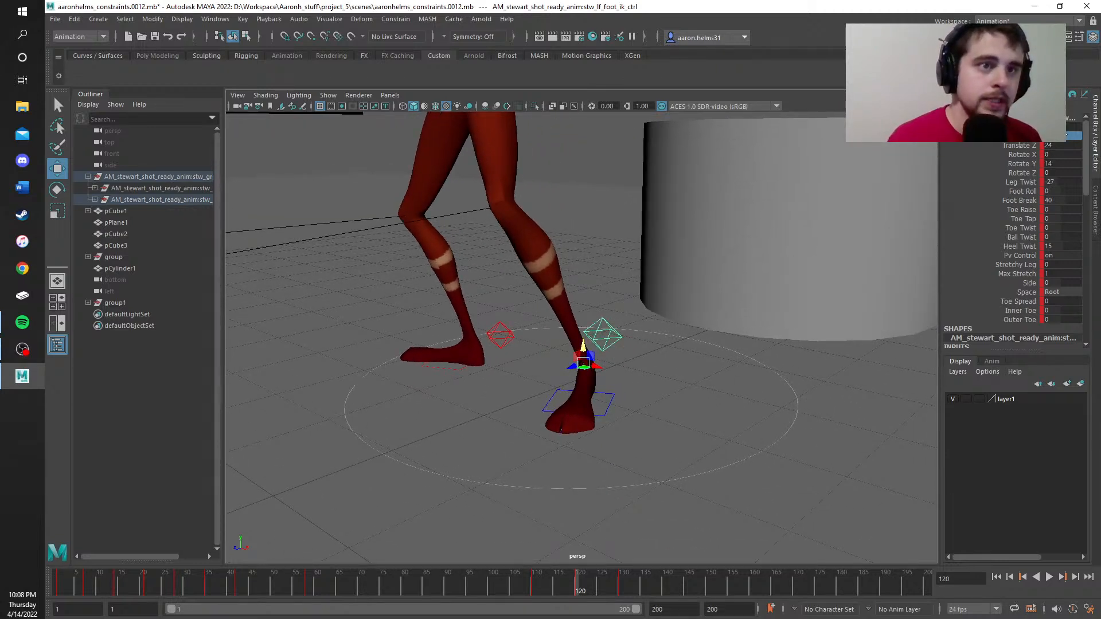
pyautogui.doubleClick(1062, 163)
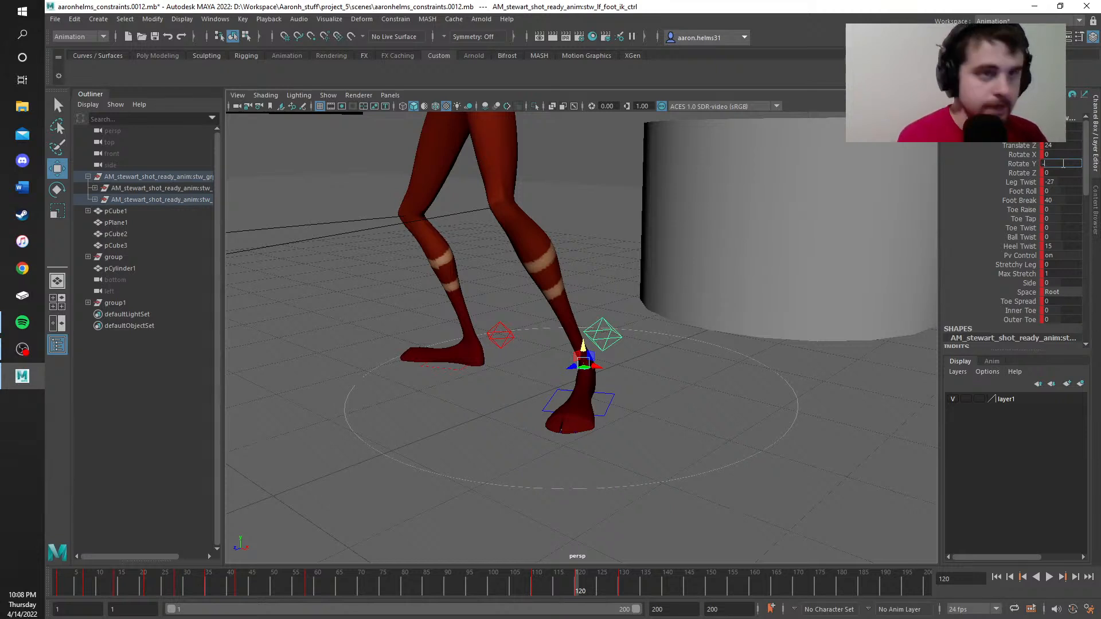
pyautogui.write('-10')
pyautogui.press('Return')
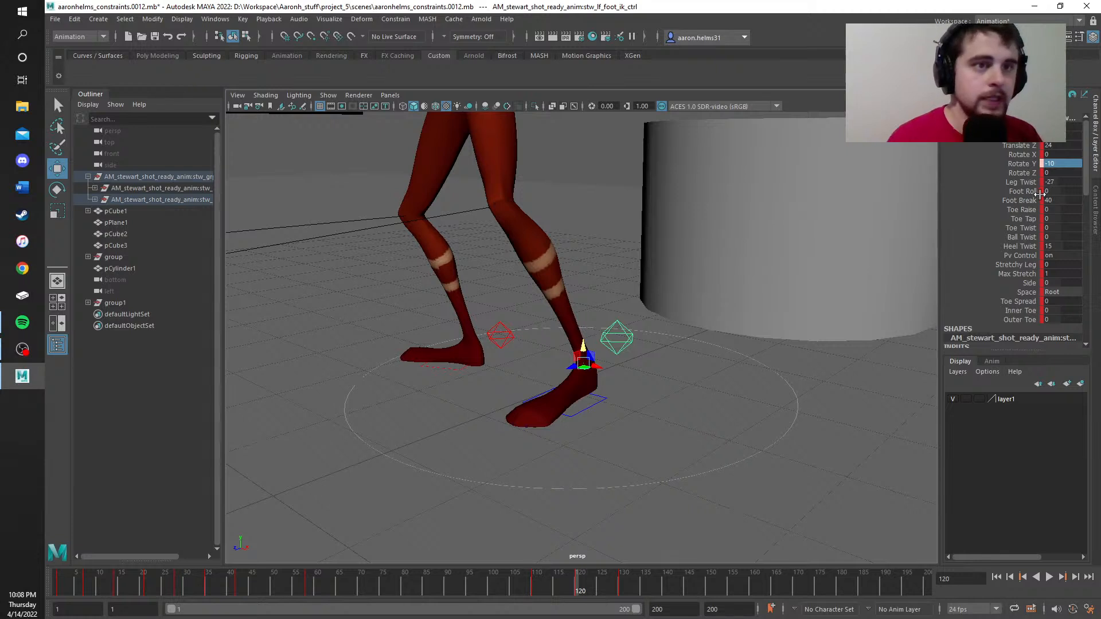
pyautogui.moveTo(1058, 182)
pyautogui.mouseDown()
pyautogui.moveTo(1048, 181)
pyautogui.moveTo(1059, 182)
pyautogui.mouseUp()
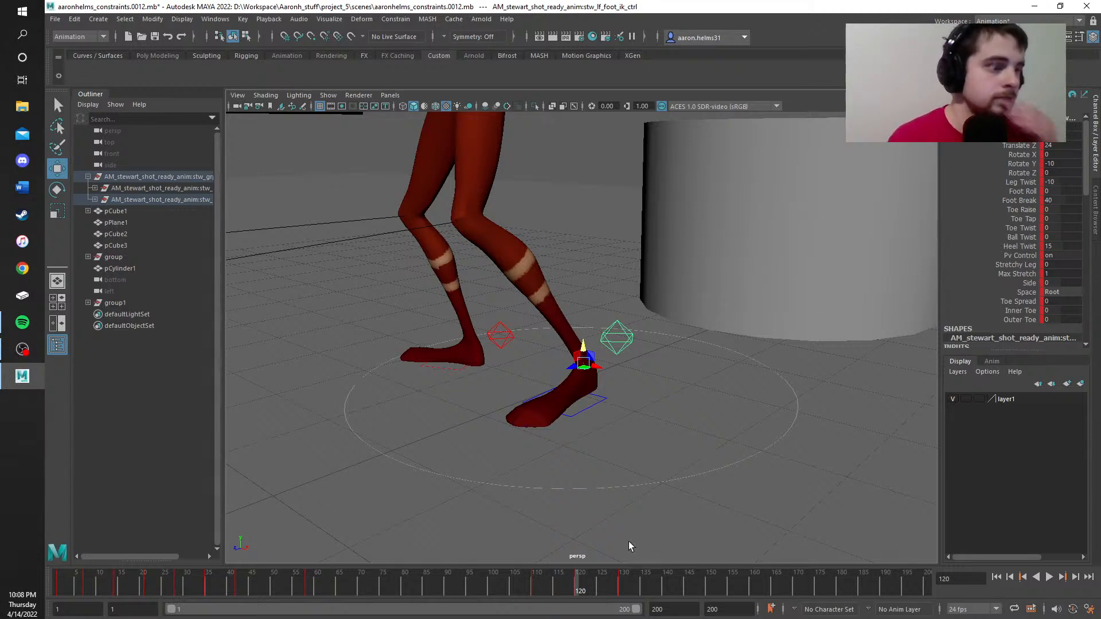
# Step: Play the turn from frame 103 with the whole character in view, and scrub back to frame 110 to review the left foot's step
pyautogui.moveTo(568, 582); pyautogui.dragTo(504, 595)
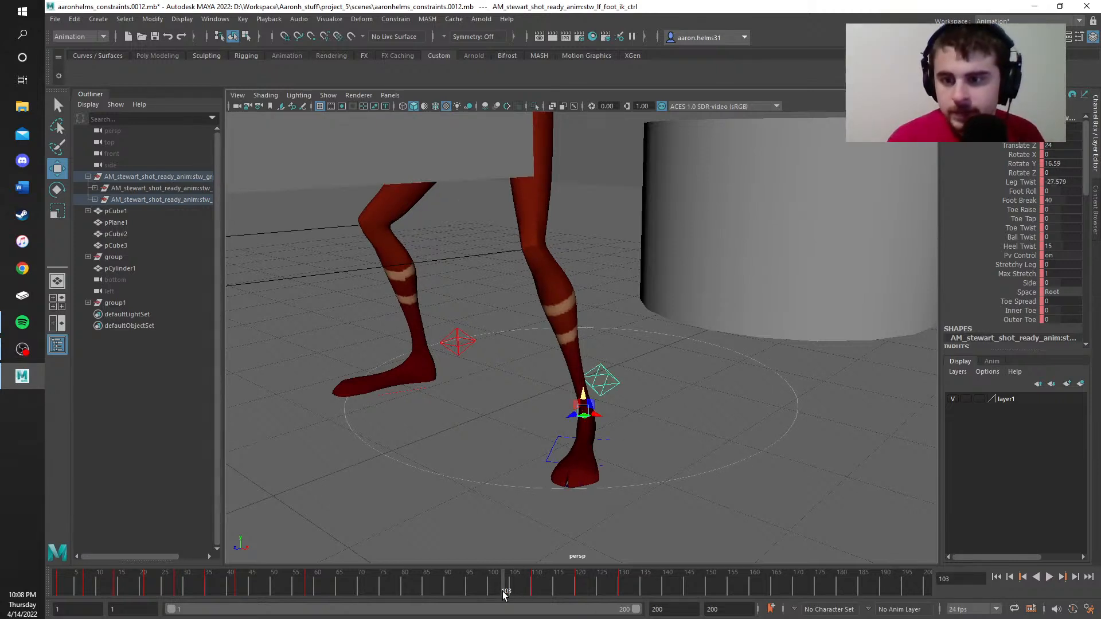
pyautogui.scroll(-3, 489, 546)
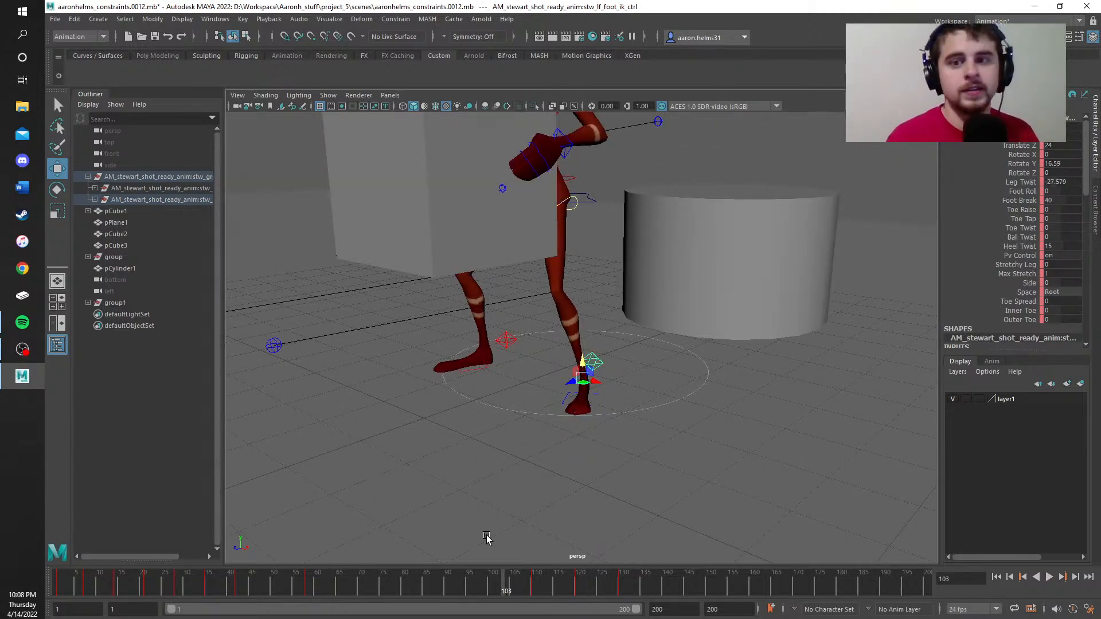
pyautogui.scroll(-5, 373, 266)
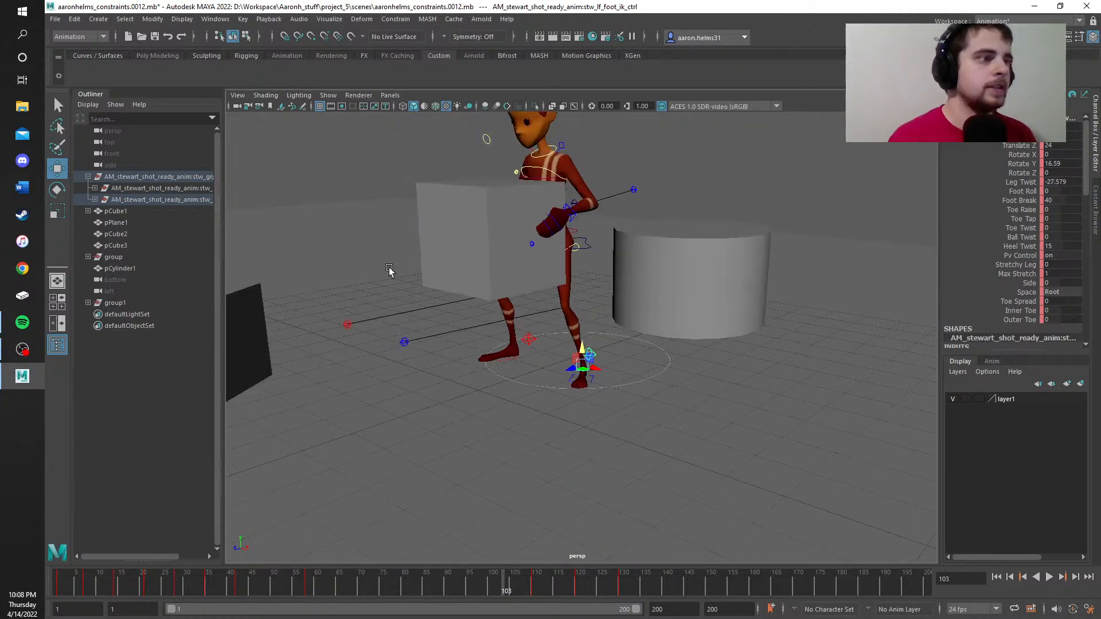
pyautogui.keyDown('alt'); pyautogui.moveTo(612, 237); pyautogui.dragTo(648, 251); pyautogui.keyUp('alt')
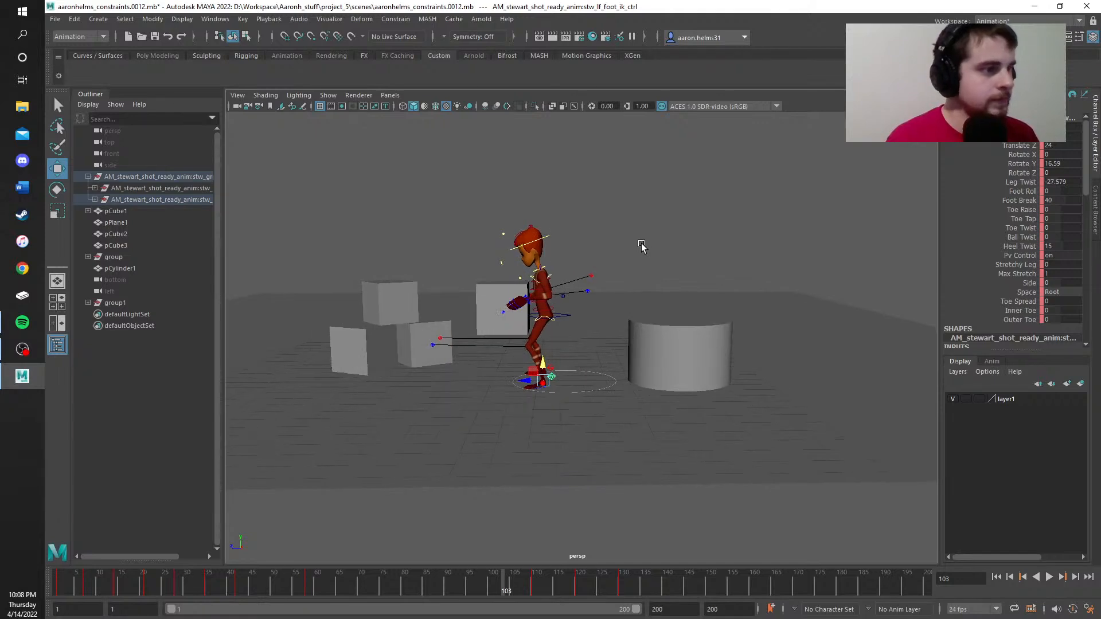
pyautogui.scroll(-2, 642, 246)
pyautogui.scroll(6, 642, 246)
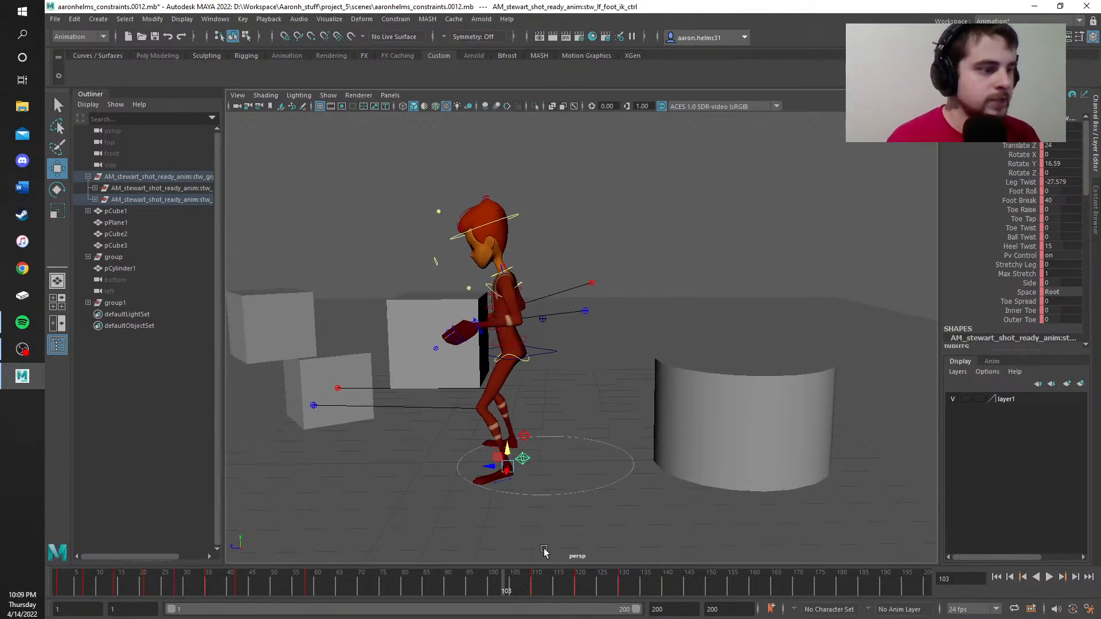
pyautogui.click(1049, 578)
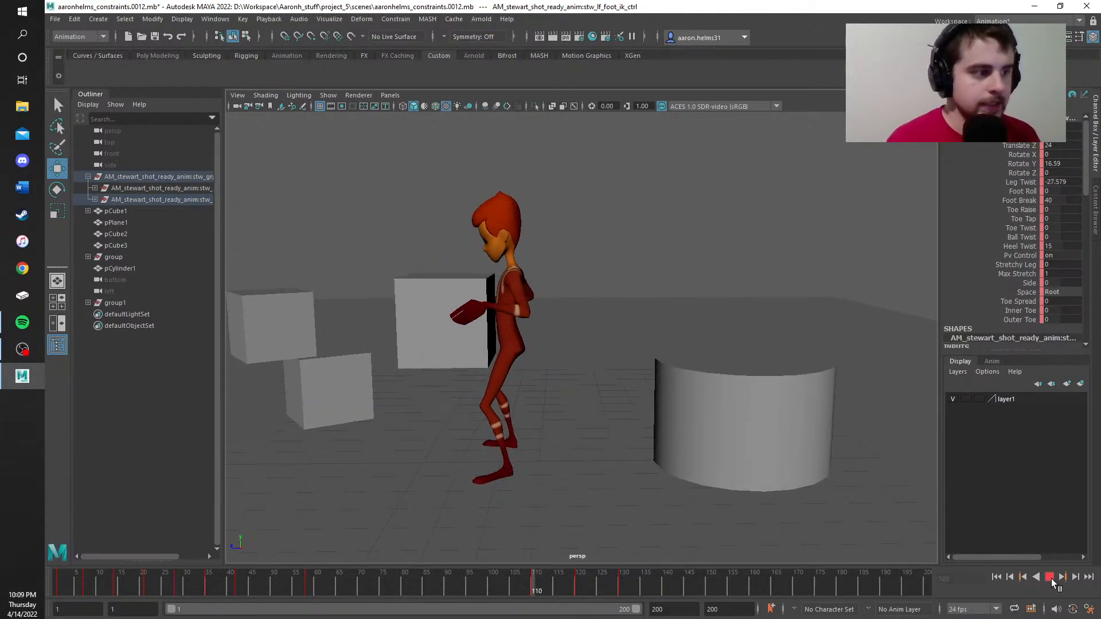
pyautogui.click(1051, 579)
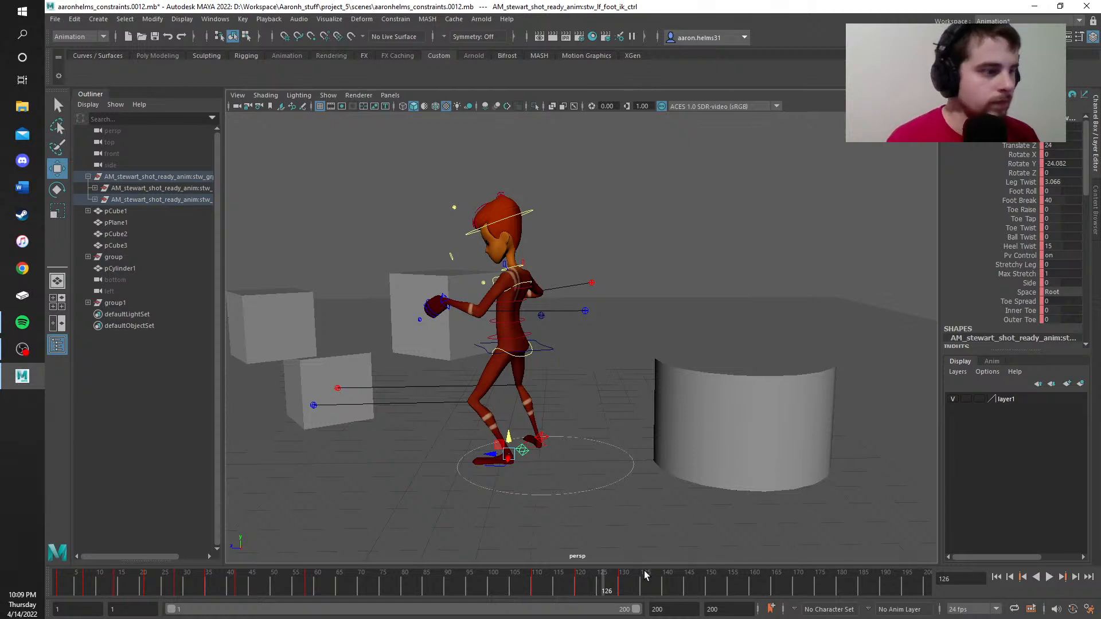
pyautogui.moveTo(645, 576); pyautogui.dragTo(537, 586)
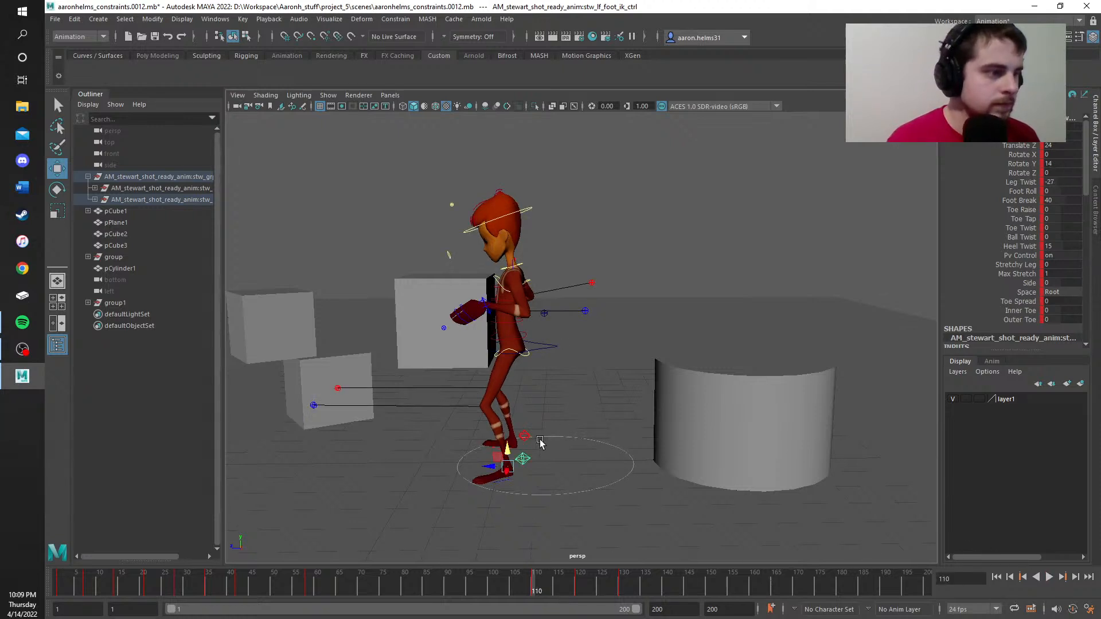
# Step: Select the right foot IK control and play from frame 110 to compare the timing of both feet
pyautogui.click(525, 437)
pyautogui.keyDown('alt'); pyautogui.moveTo(585, 460); pyautogui.dragTo(624, 497, button='right'); pyautogui.keyUp('alt')
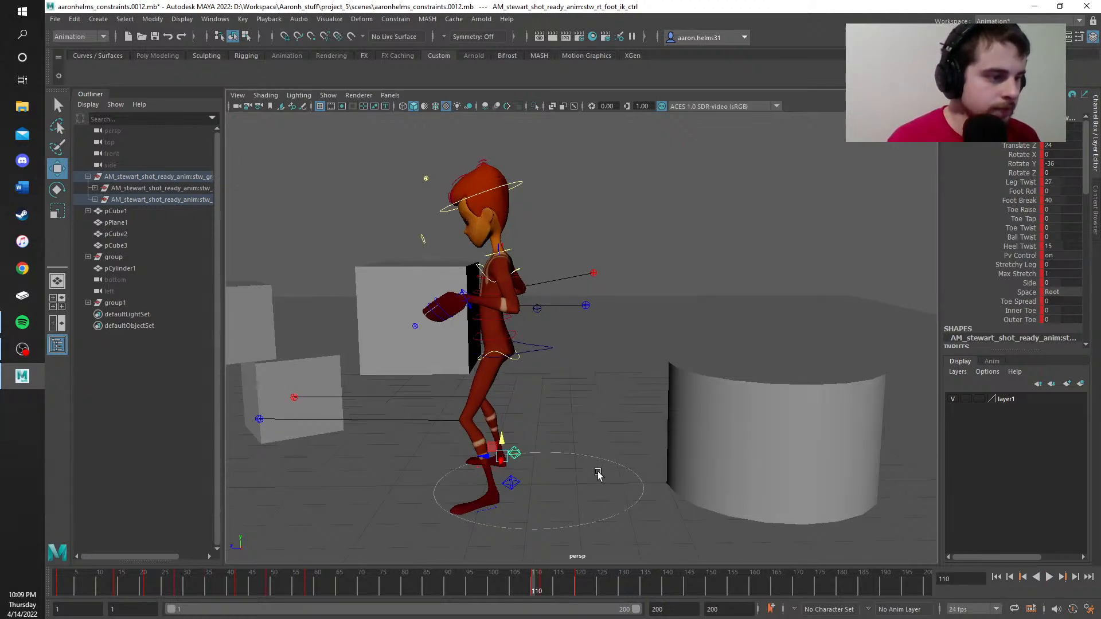
pyautogui.moveTo(598, 475)
pyautogui.keyDown('alt'); pyautogui.mouseDown()
pyautogui.moveTo(585, 449)
pyautogui.moveTo(594, 470)
pyautogui.mouseUp(); pyautogui.keyUp('alt')
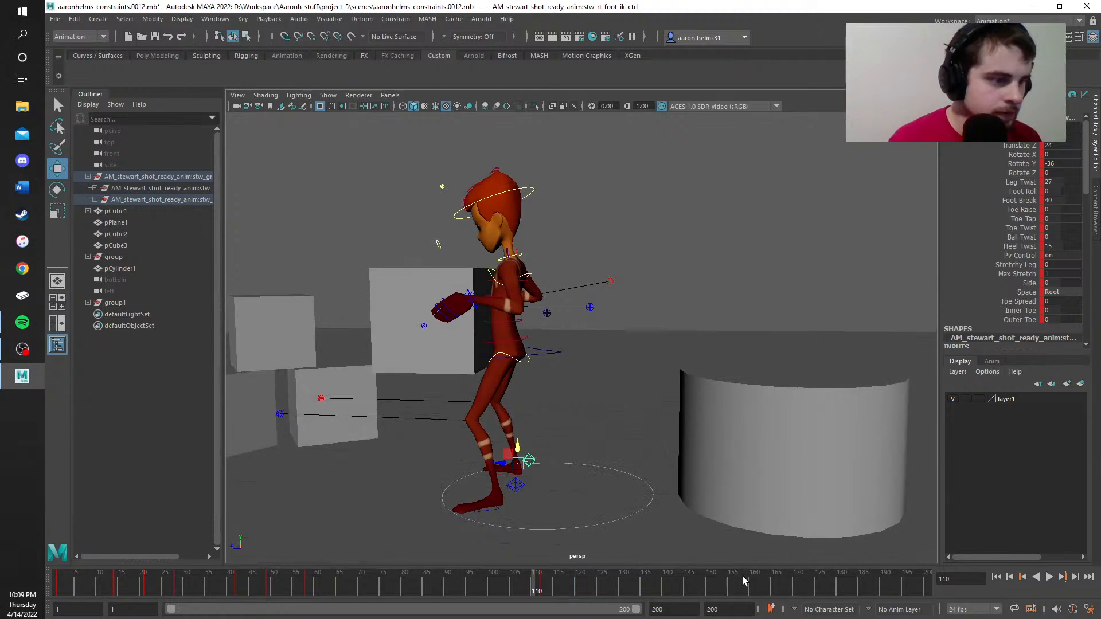
pyautogui.click(1049, 577)
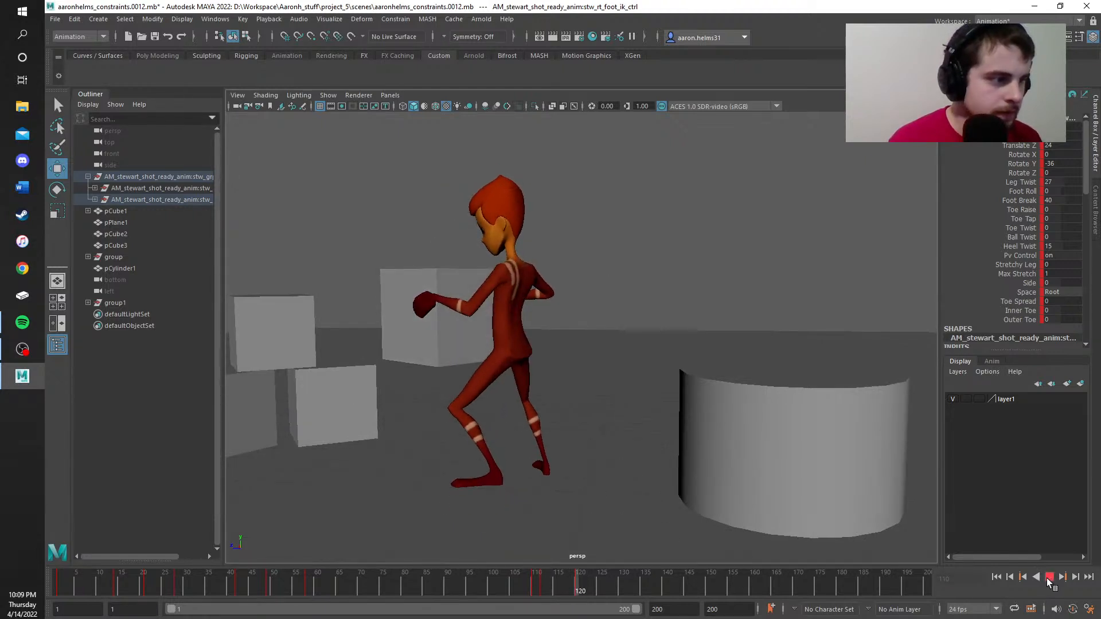
pyautogui.press('Escape')
# Step: Copy the left foot IK control's key at frame 120 and clear the control's selection
pyautogui.click(514, 472)
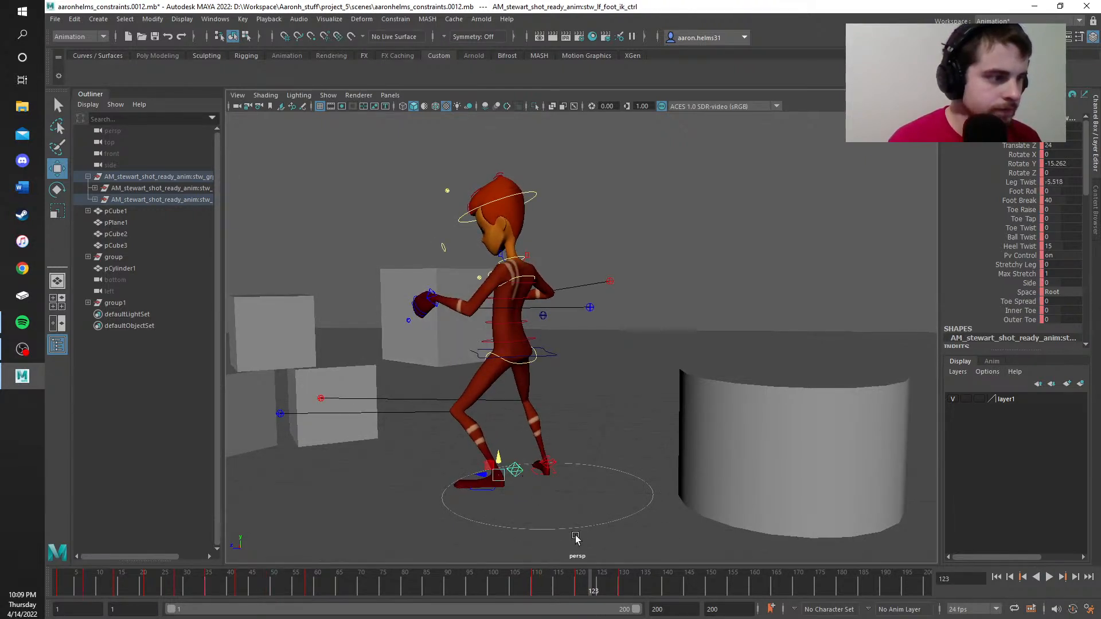
pyautogui.moveTo(583, 585)
pyautogui.mouseDown()
pyautogui.moveTo(533, 589)
pyautogui.moveTo(577, 592)
pyautogui.mouseUp()
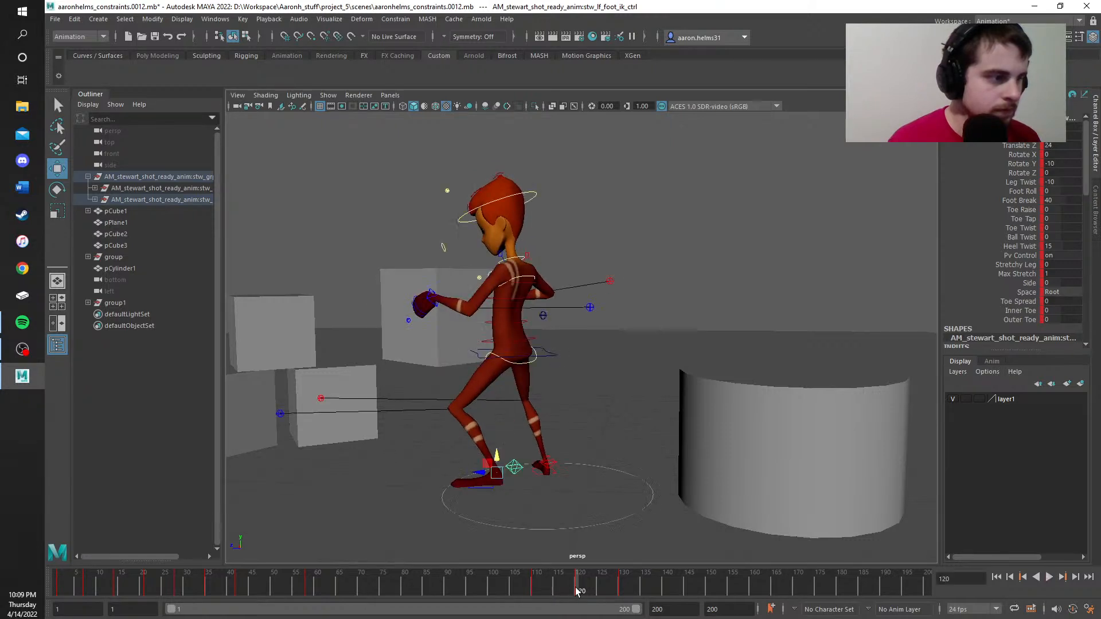
pyautogui.keyDown('alt'); pyautogui.moveTo(515, 533); pyautogui.dragTo(605, 525); pyautogui.keyUp('alt')
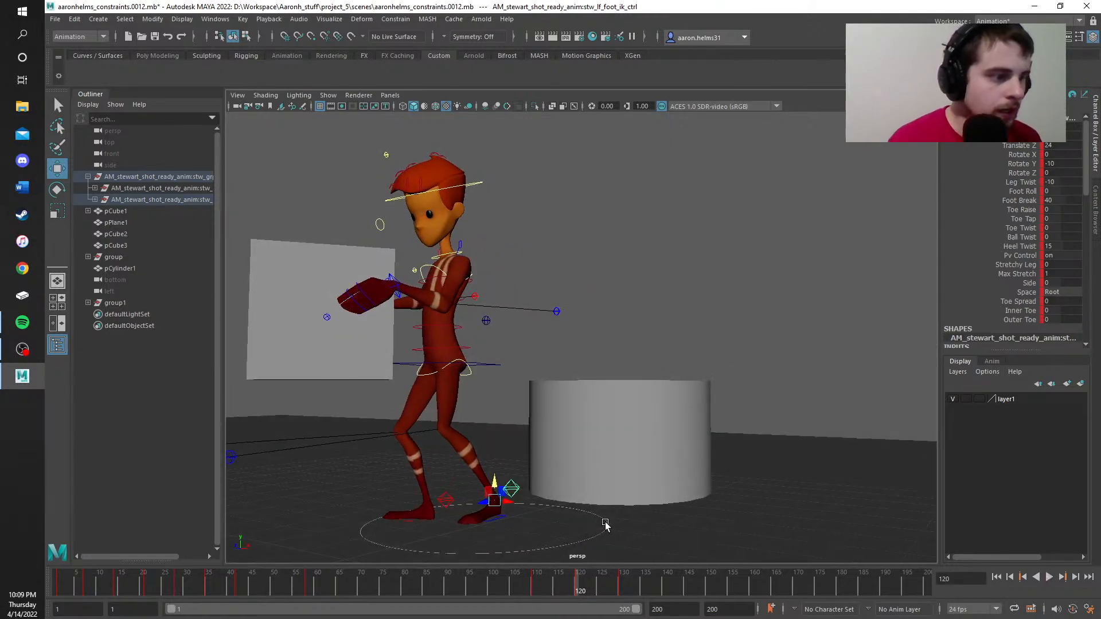
pyautogui.rightClick(578, 590)
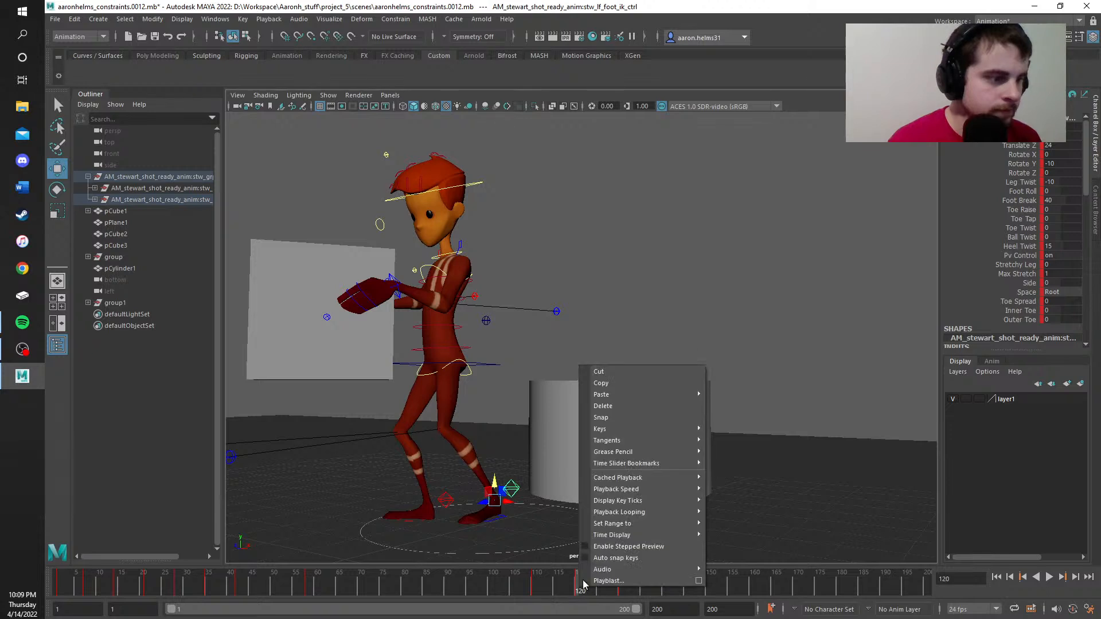
pyautogui.click(615, 383)
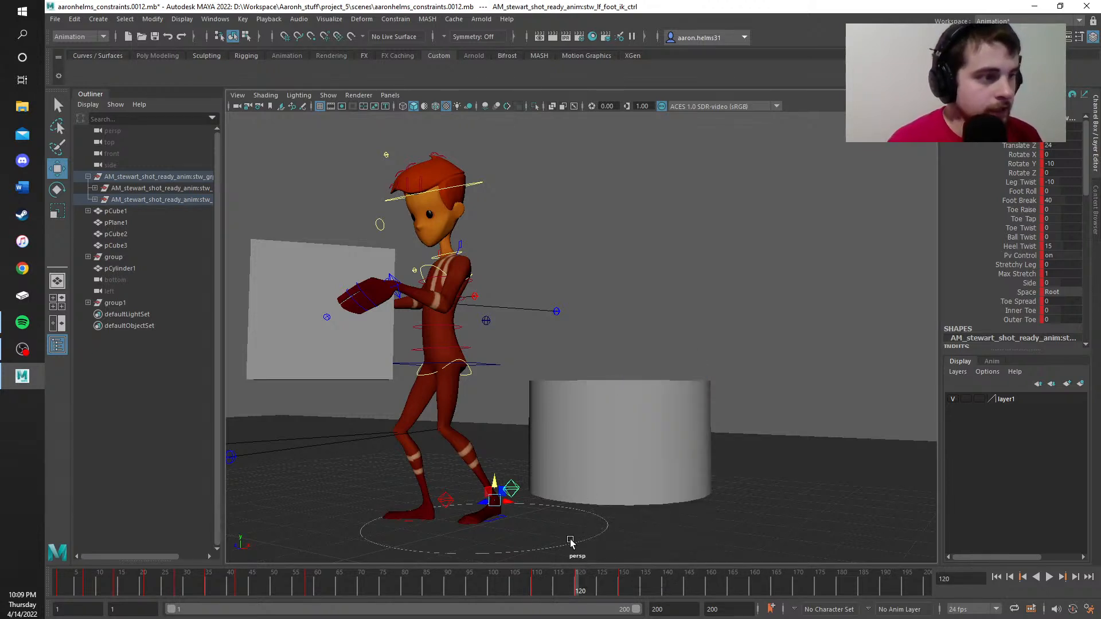
pyautogui.doubleClick(577, 587)
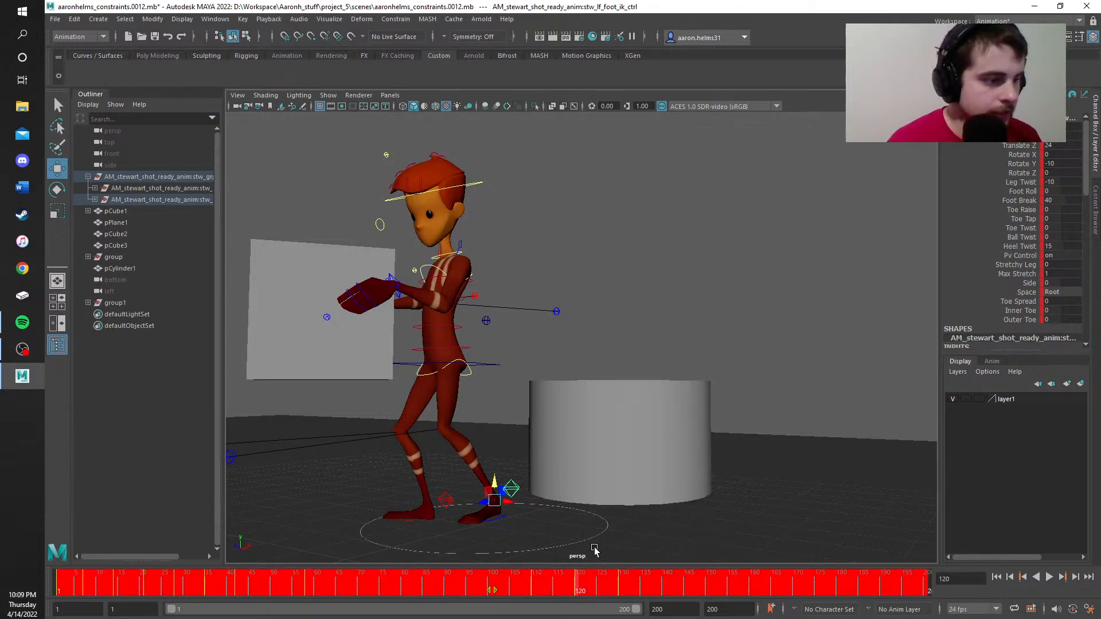
pyautogui.click(594, 550)
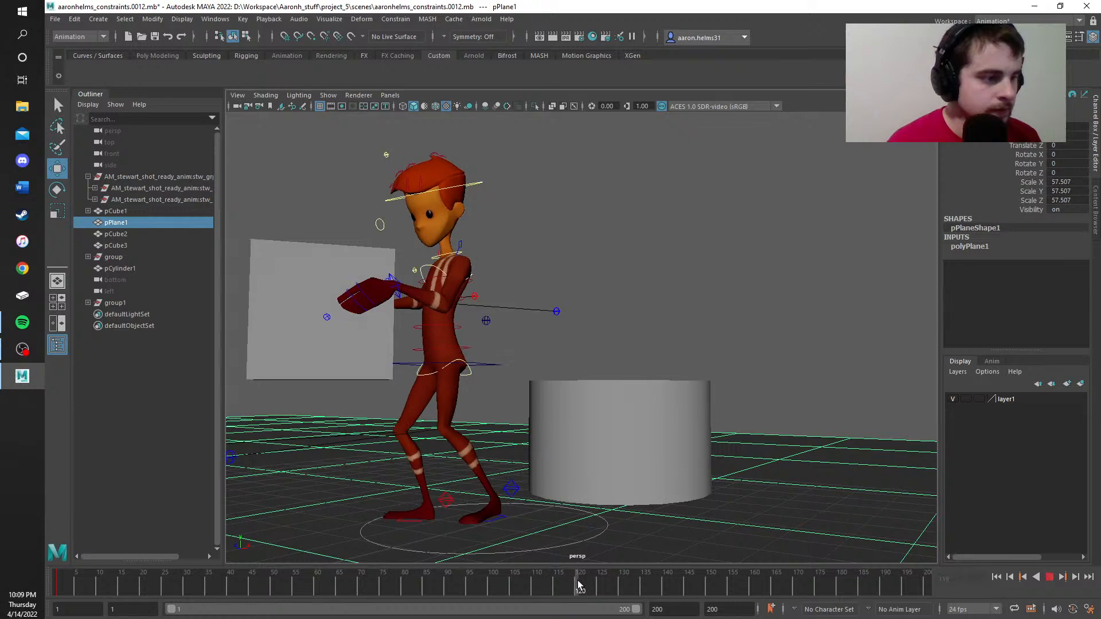
# Step: Move the left foot IK control's key from frame 120 to frame 125 by cutting and pasting it
pyautogui.rightClick(577, 580)
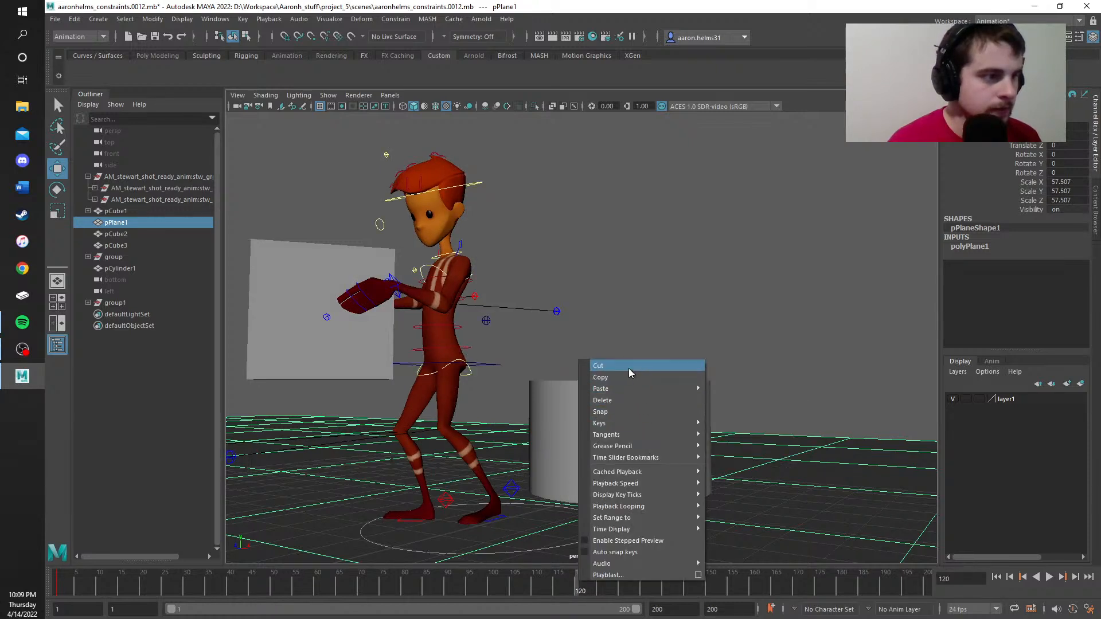
pyautogui.click(506, 496)
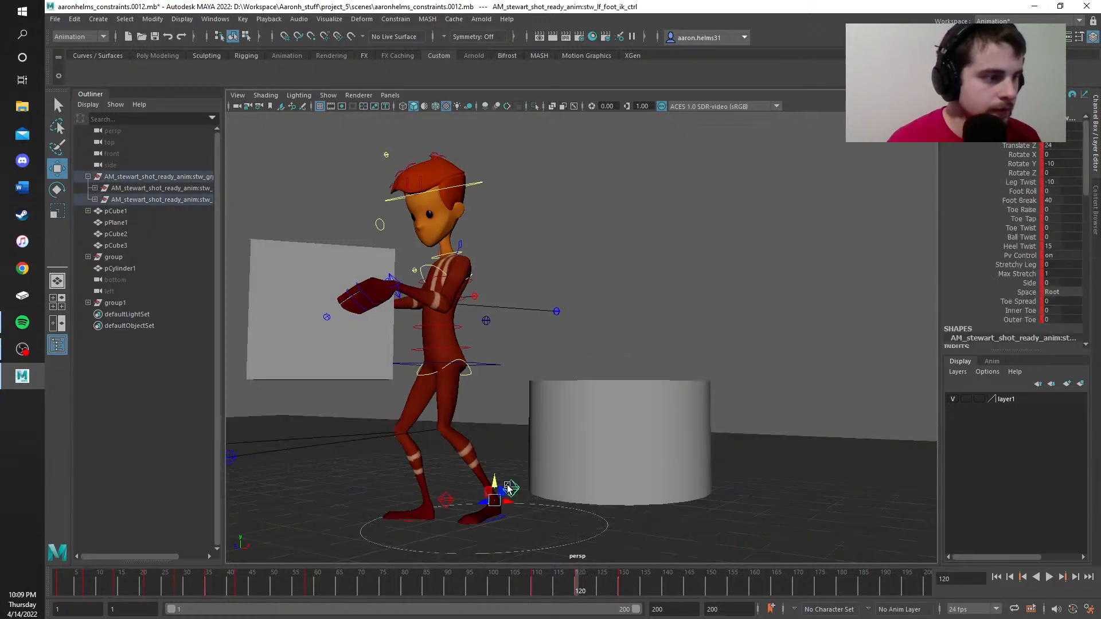
pyautogui.rightClick(576, 578)
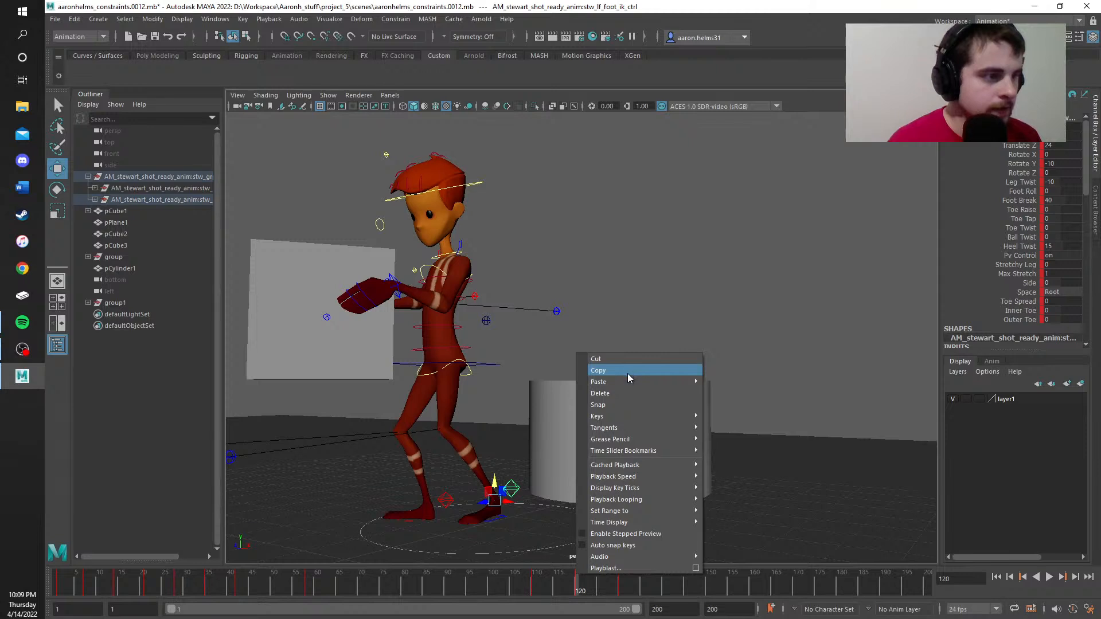
pyautogui.click(621, 361)
pyautogui.click(599, 588)
pyautogui.rightClick(599, 588)
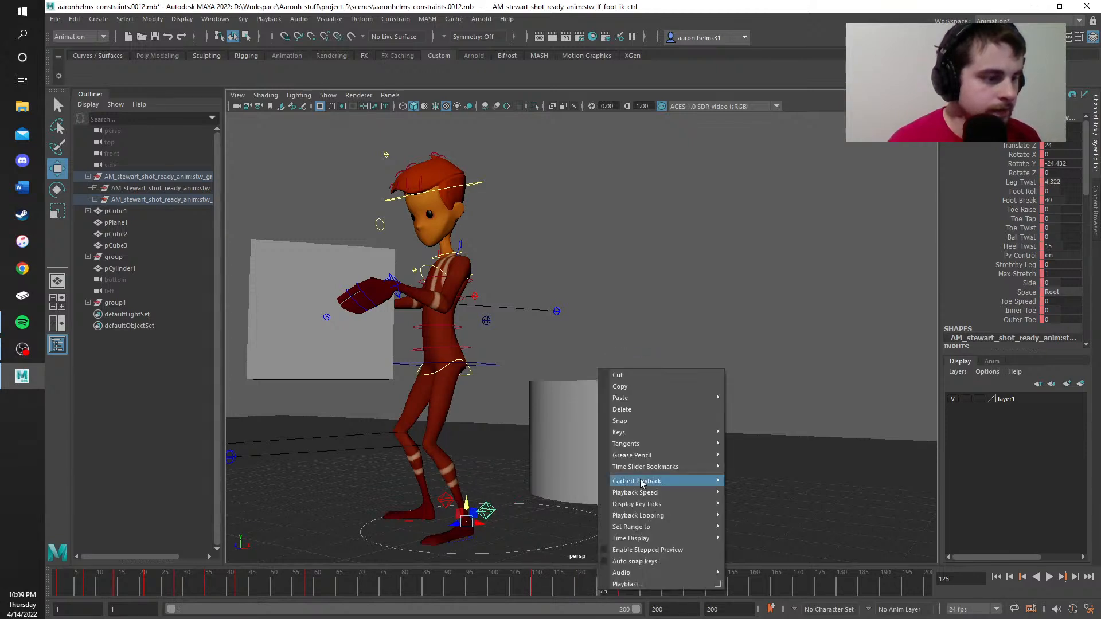
pyautogui.moveTo(671, 396)
pyautogui.click(746, 398)
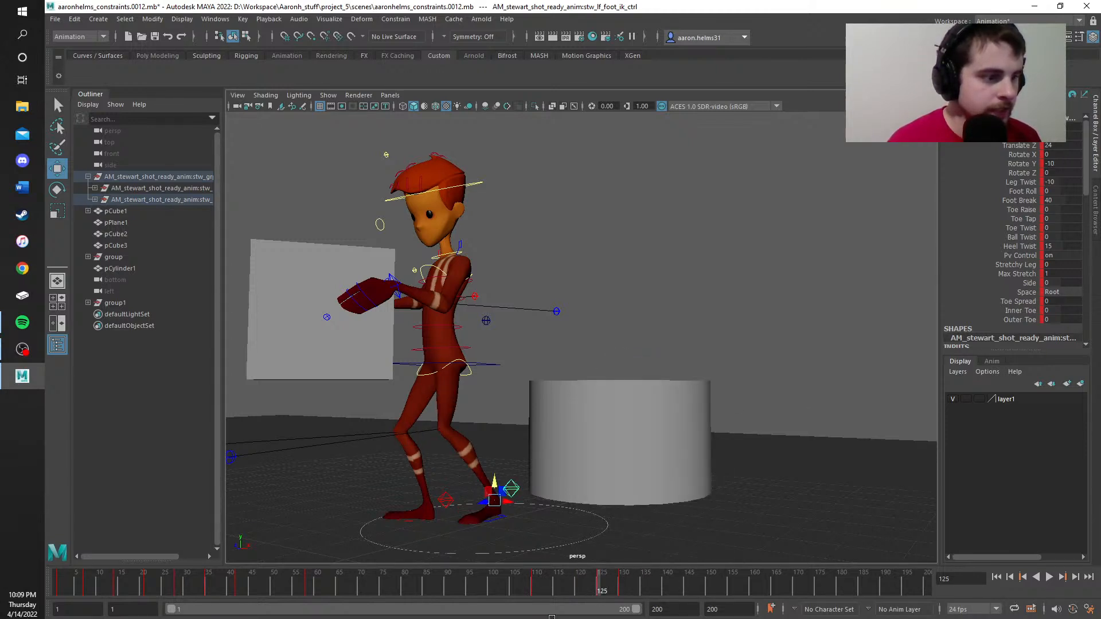
# Step: Copy the left foot IK control's key at frame 110 and paste it at frame 120
pyautogui.click(532, 582)
pyautogui.rightClick(532, 582)
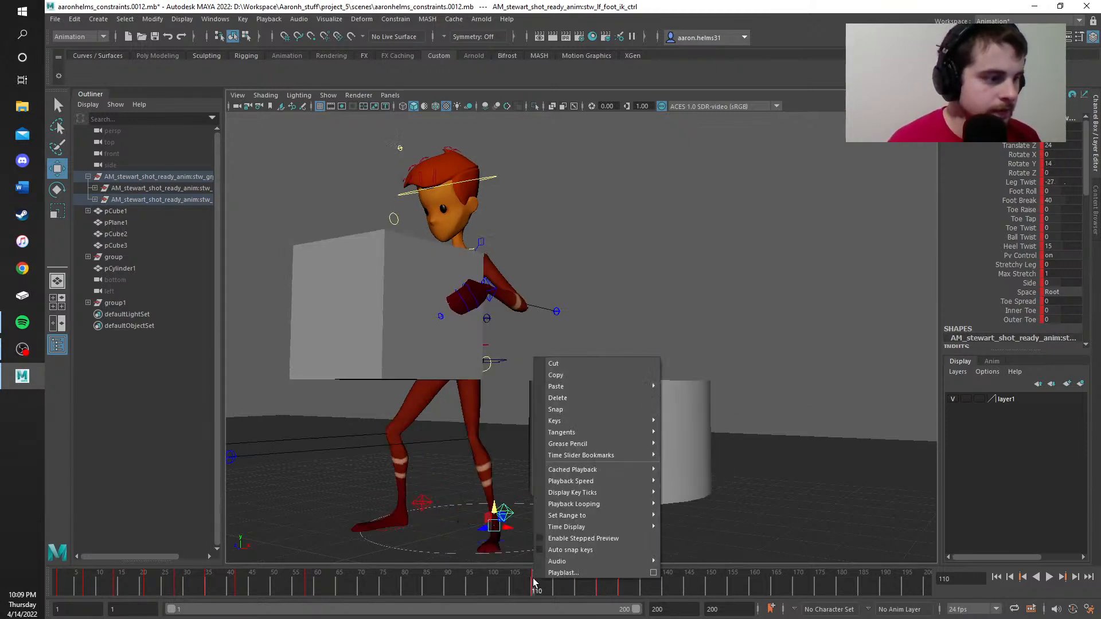
pyautogui.click(562, 376)
pyautogui.click(576, 585)
pyautogui.rightClick(576, 585)
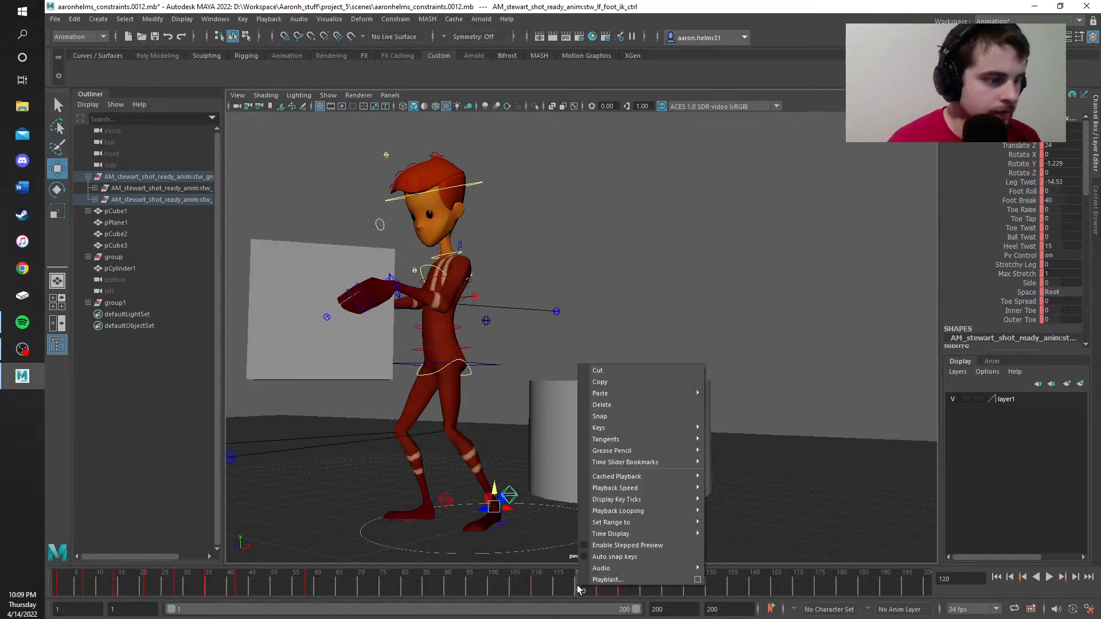
pyautogui.moveTo(663, 393)
pyautogui.click(724, 395)
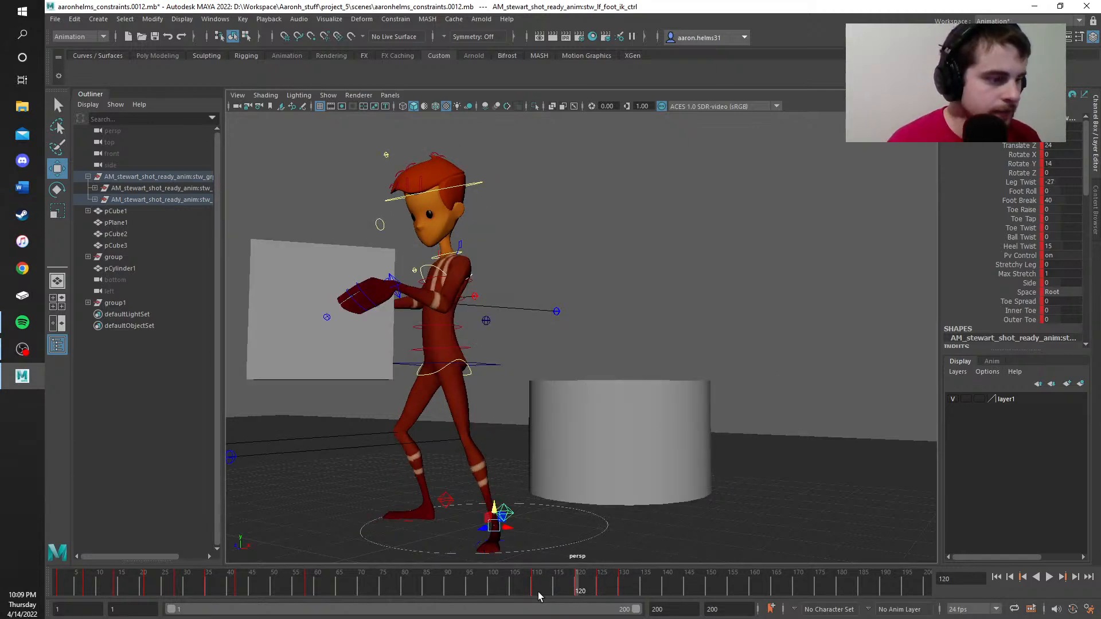
# Step: Play the turn from just before frame 110 to frame 135 to review the left foot's new timing
pyautogui.moveTo(538, 592); pyautogui.dragTo(507, 584)
pyautogui.click(1049, 577)
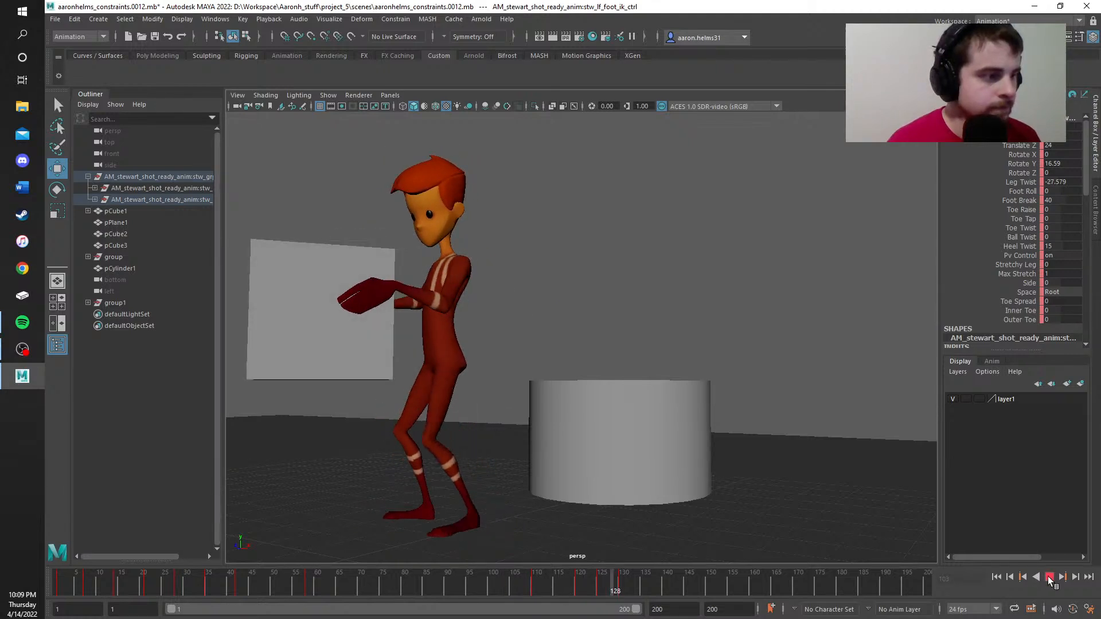
pyautogui.click(1049, 577)
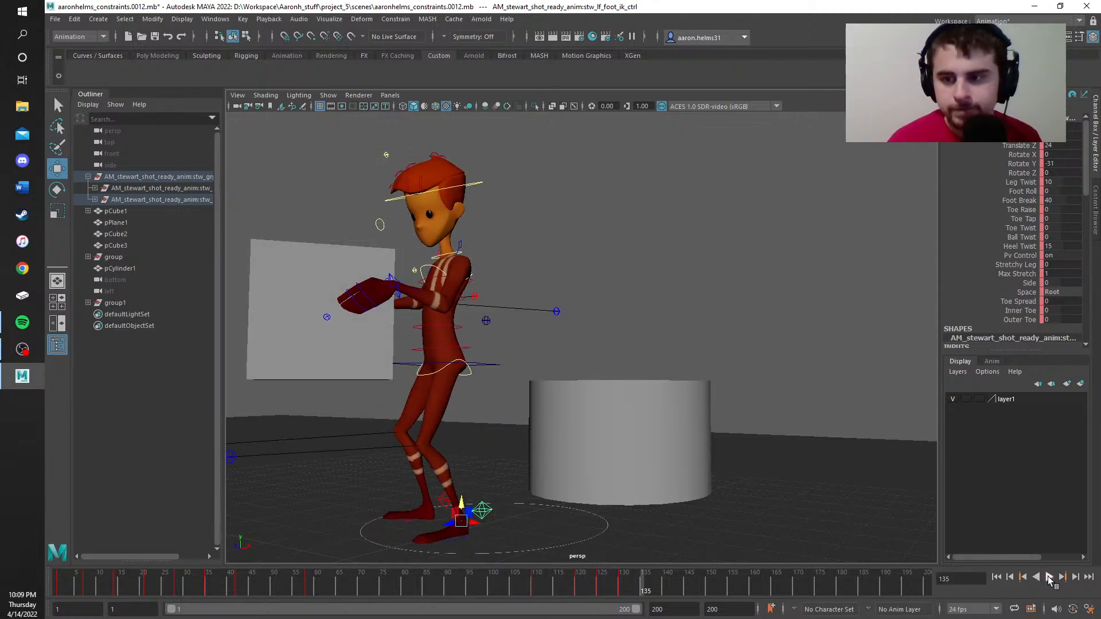
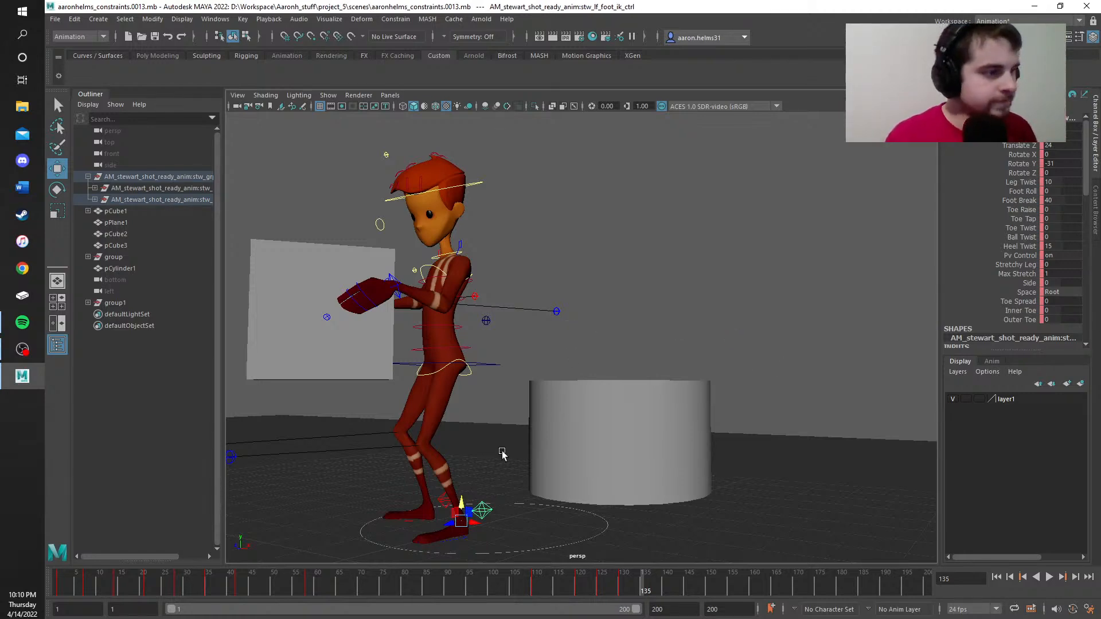
# Step: Clear the selection and examine the character's legs and foot placement at frame 135 from the side and from behind
pyautogui.keyDown('alt'); pyautogui.moveTo(502, 454); pyautogui.dragTo(405, 464); pyautogui.keyUp('alt')
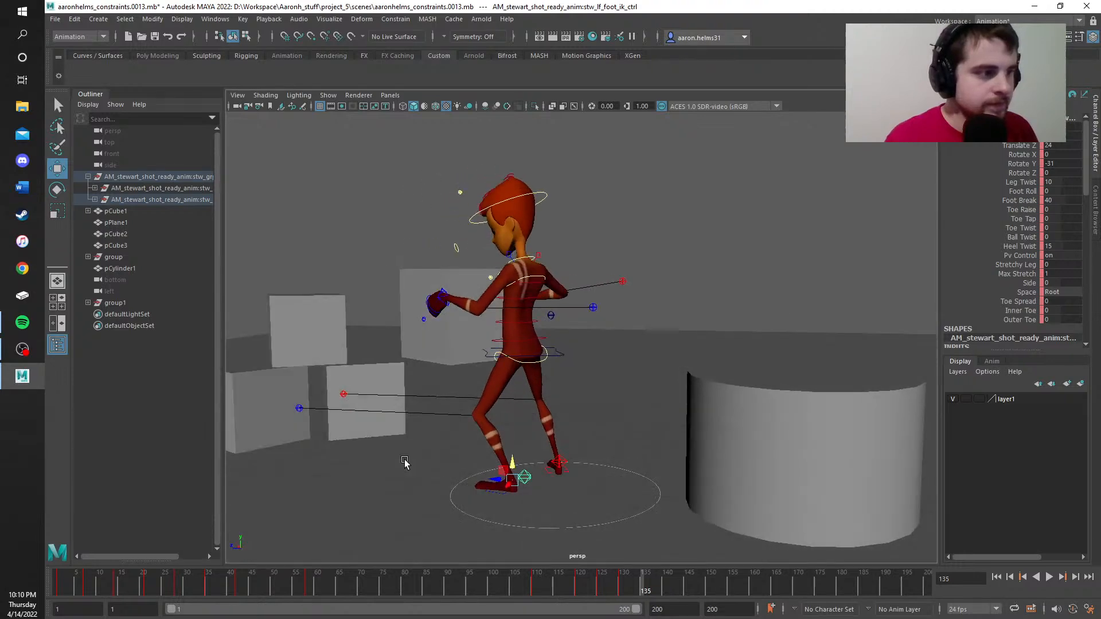
pyautogui.click(405, 463)
pyautogui.click(678, 295)
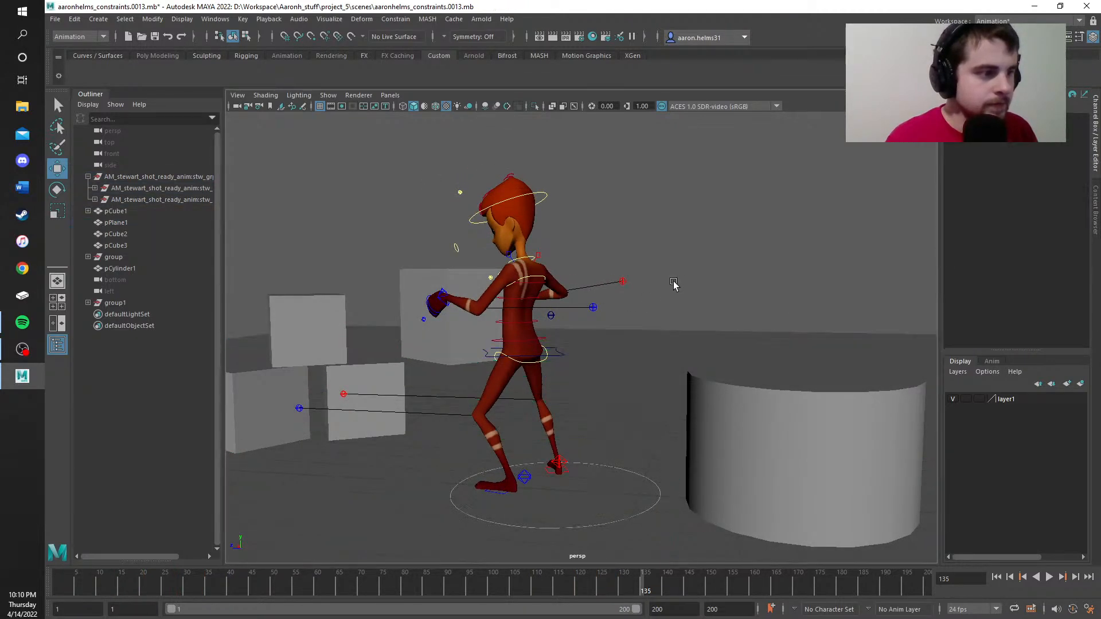
pyautogui.keyDown('alt'); pyautogui.moveTo(627, 310); pyautogui.dragTo(586, 313); pyautogui.keyUp('alt')
pyautogui.scroll(4, 620, 347)
pyautogui.moveTo(577, 429)
pyautogui.keyDown('alt'); pyautogui.mouseDown()
pyautogui.moveTo(590, 435)
pyautogui.moveTo(575, 433)
pyautogui.mouseUp(); pyautogui.keyUp('alt')
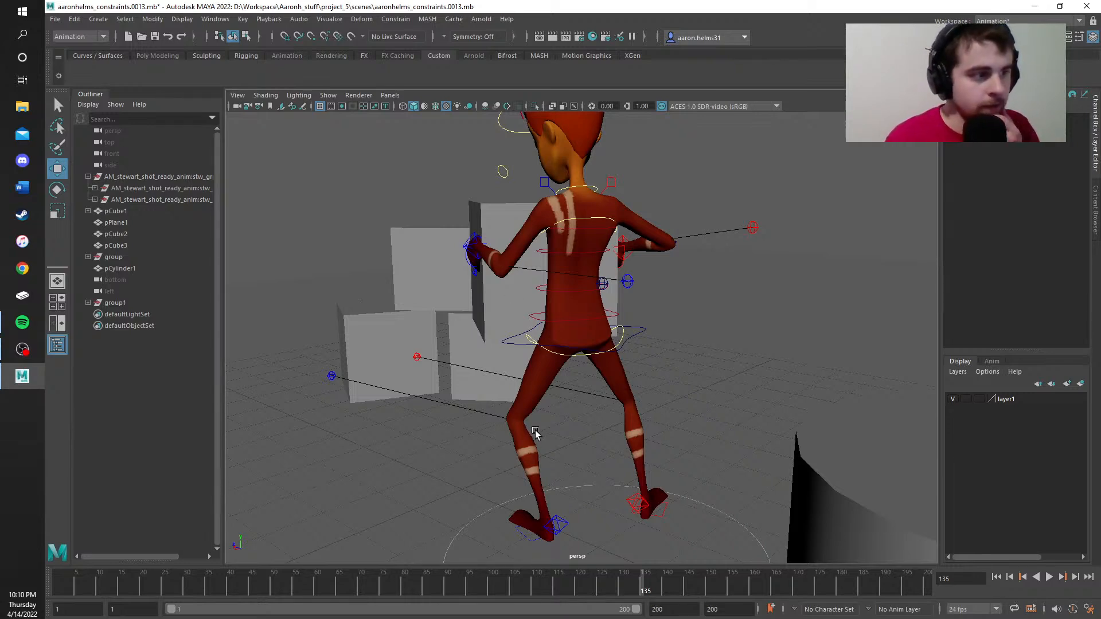
pyautogui.keyDown('alt'); pyautogui.moveTo(578, 474); pyautogui.dragTo(572, 432); pyautogui.keyUp('alt')
pyautogui.click(572, 432)
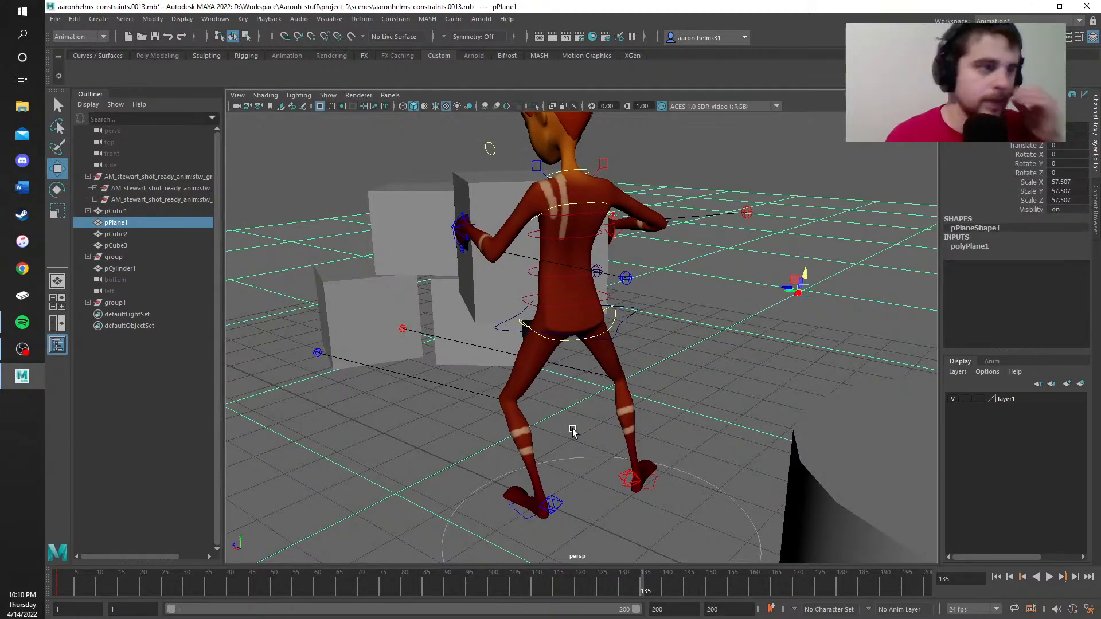
pyautogui.click(820, 143)
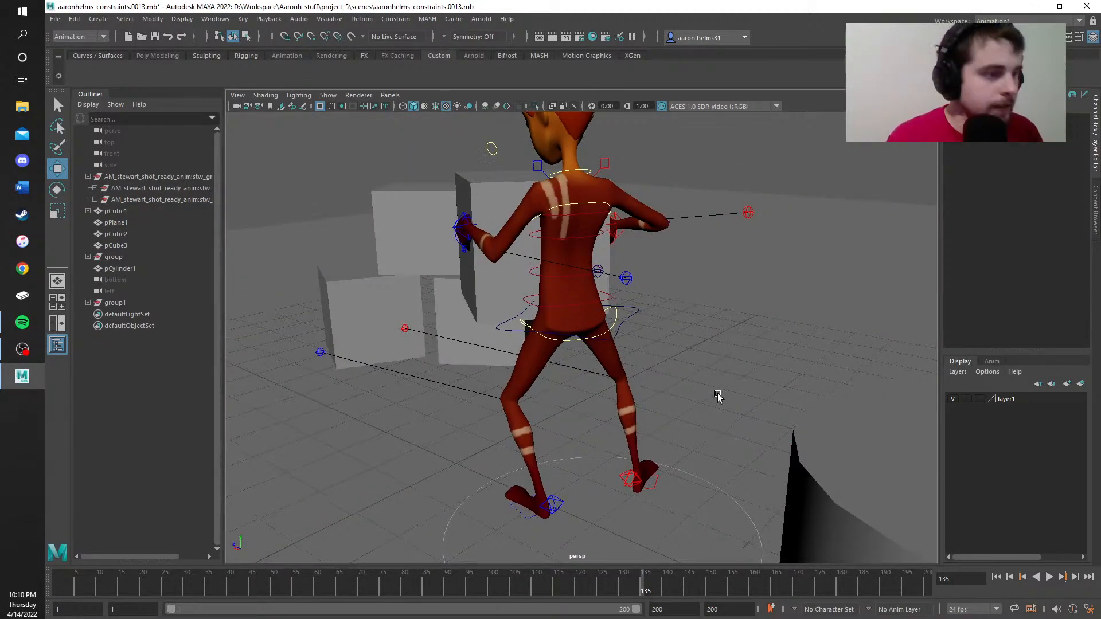
pyautogui.keyDown('alt'); pyautogui.moveTo(718, 395); pyautogui.dragTo(644, 396); pyautogui.keyUp('alt')
pyautogui.keyDown('alt'); pyautogui.moveTo(564, 397); pyautogui.dragTo(849, 332); pyautogui.keyUp('alt')
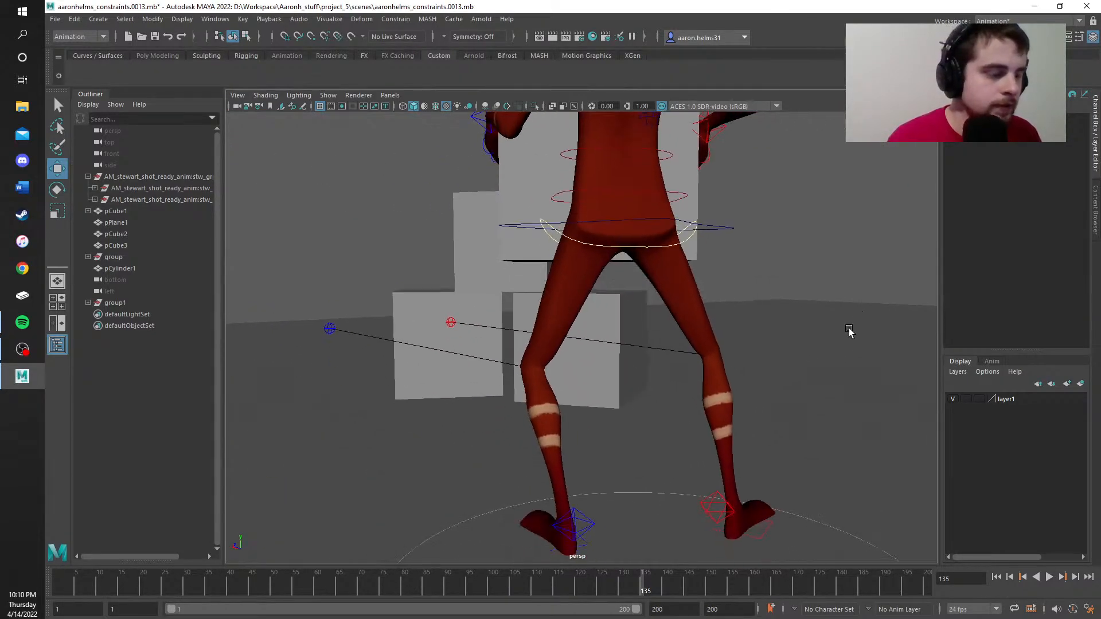
# Step: At frame 125, shift the center of gravity control sideways toward the right foot to Translate Z 11.593 and lower the hips slightly
pyautogui.moveTo(635, 593); pyautogui.dragTo(598, 594)
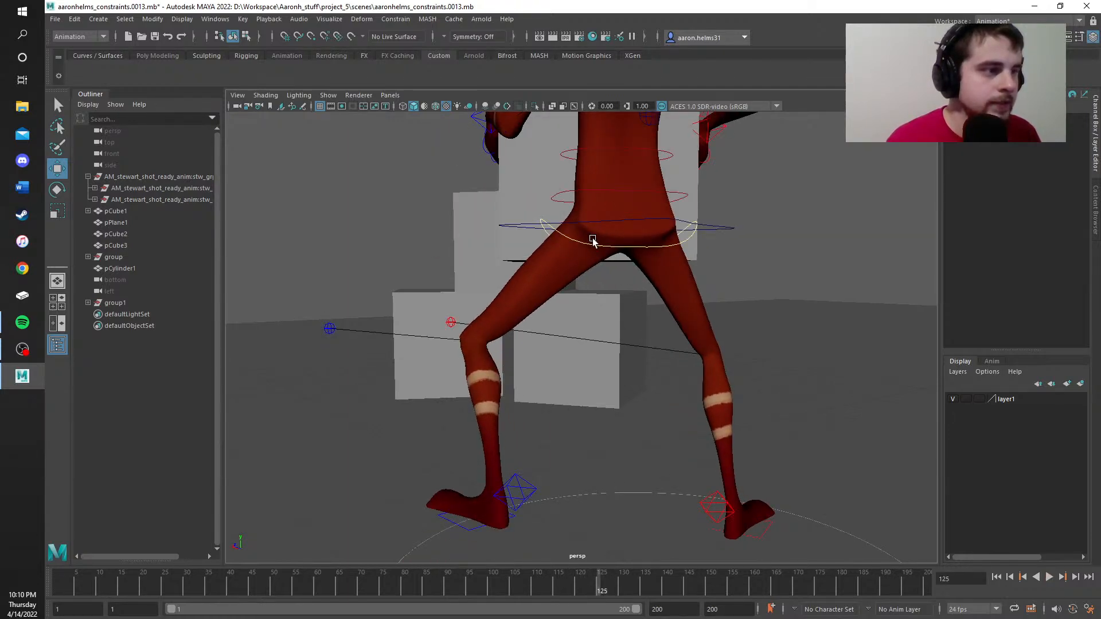
pyautogui.click(622, 223)
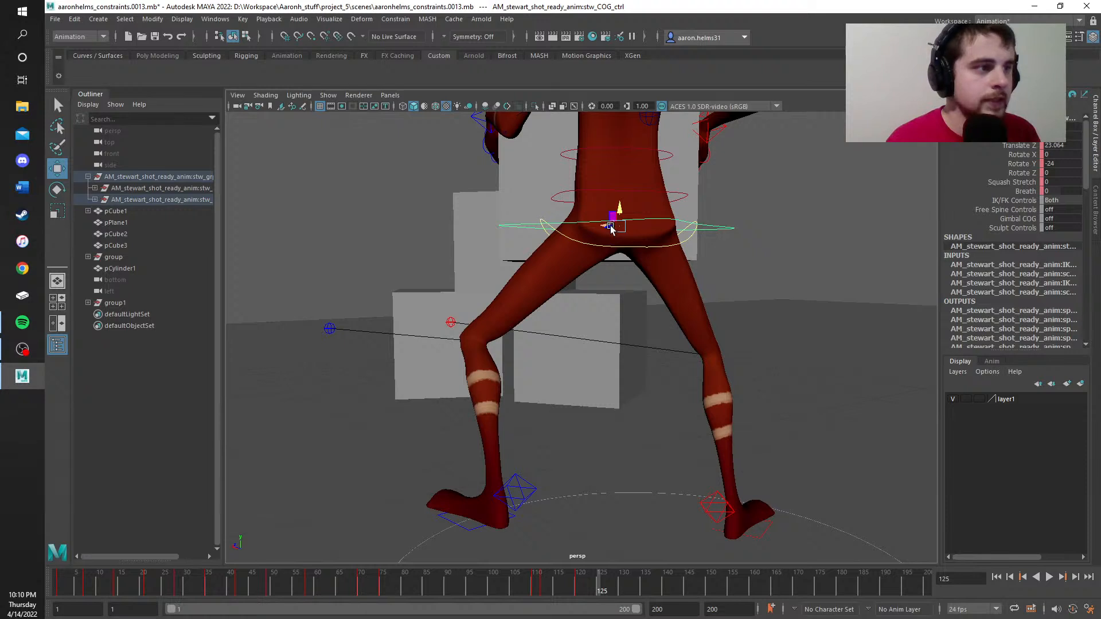
pyautogui.moveTo(609, 228); pyautogui.dragTo(643, 229)
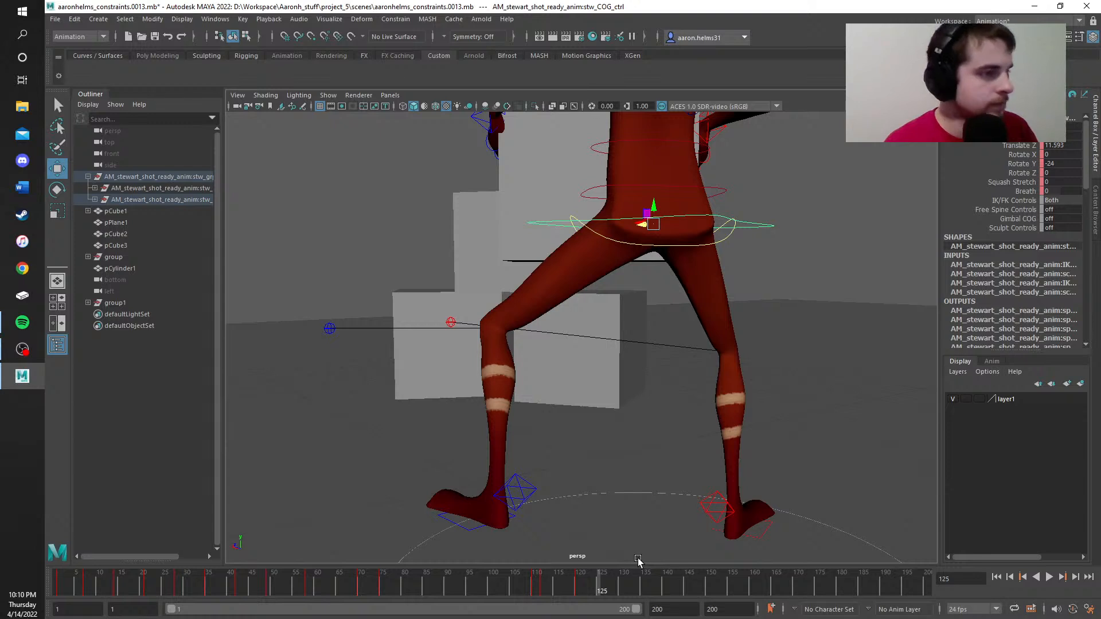
pyautogui.moveTo(653, 217); pyautogui.dragTo(659, 238)
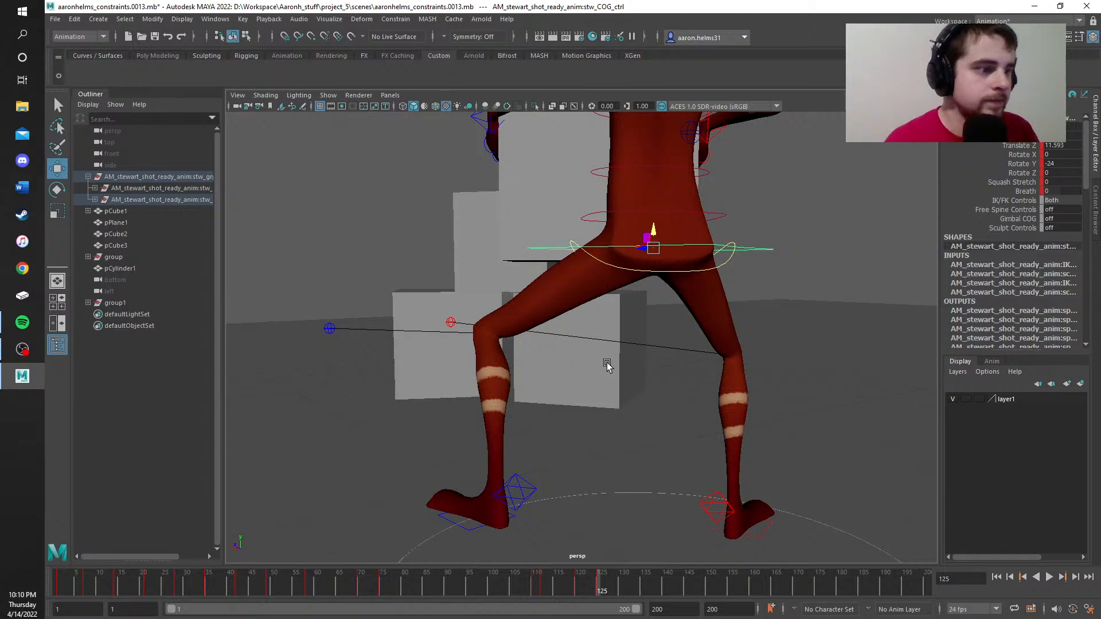
# Step: Pull the left arm IK control in toward the body, to Translate Z 50.414 at frame 125 and 63.838 at frame 120
pyautogui.keyDown('alt'); pyautogui.moveTo(607, 365); pyautogui.dragTo(509, 238); pyautogui.keyUp('alt')
pyautogui.click(554, 242)
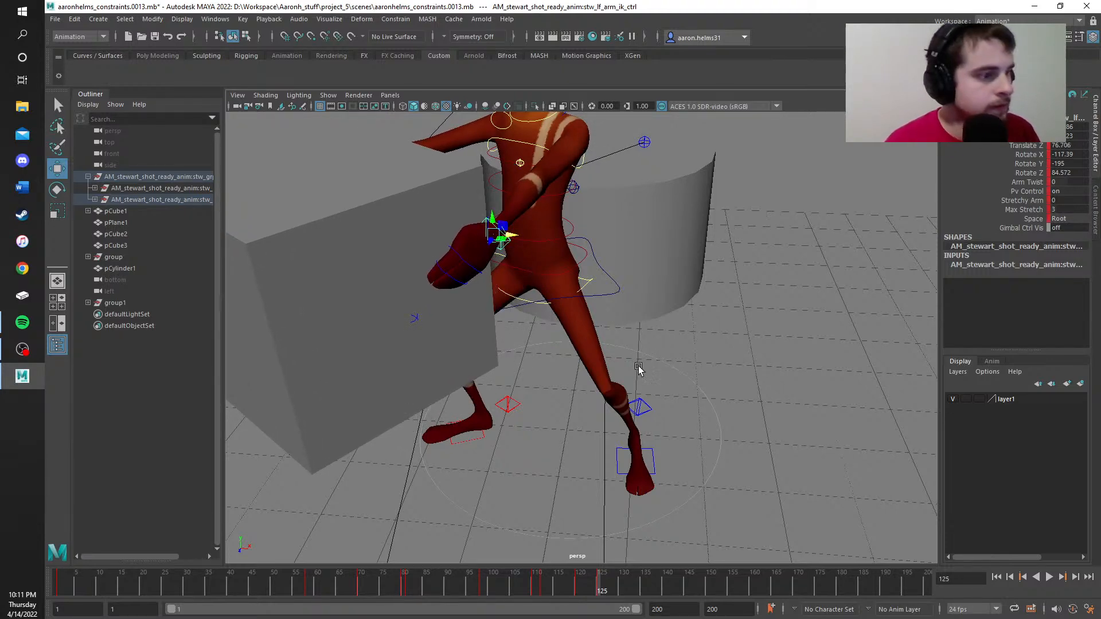
pyautogui.moveTo(639, 367)
pyautogui.keyDown('alt'); pyautogui.mouseDown()
pyautogui.moveTo(707, 361)
pyautogui.moveTo(606, 346)
pyautogui.moveTo(632, 355)
pyautogui.mouseUp(); pyautogui.keyUp('alt')
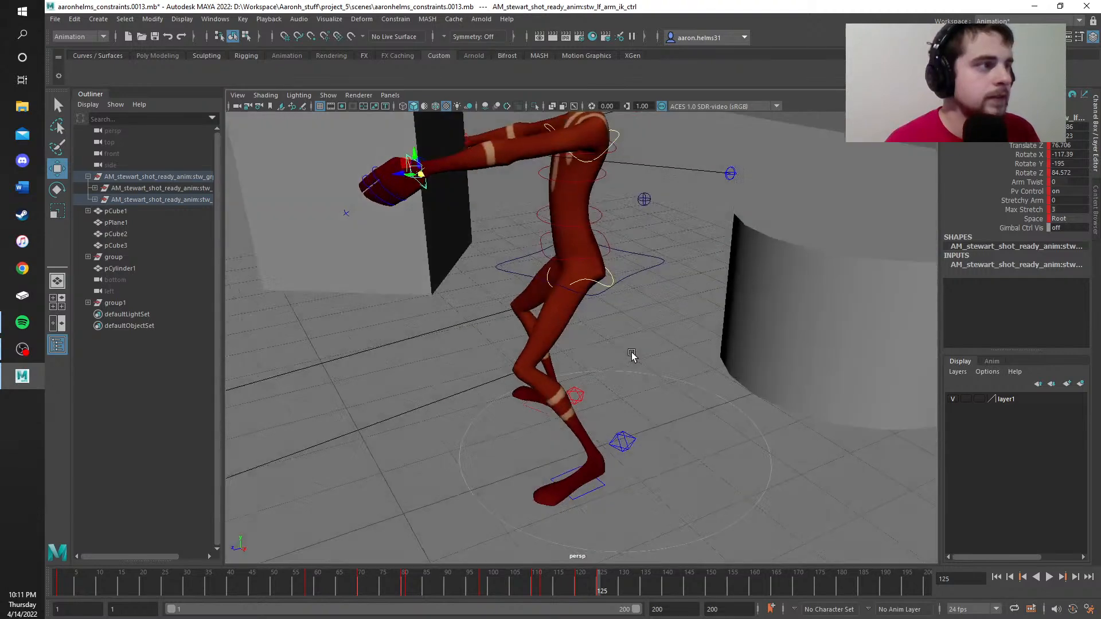
pyautogui.moveTo(398, 174); pyautogui.dragTo(486, 174)
pyautogui.scroll(-3, 527, 175)
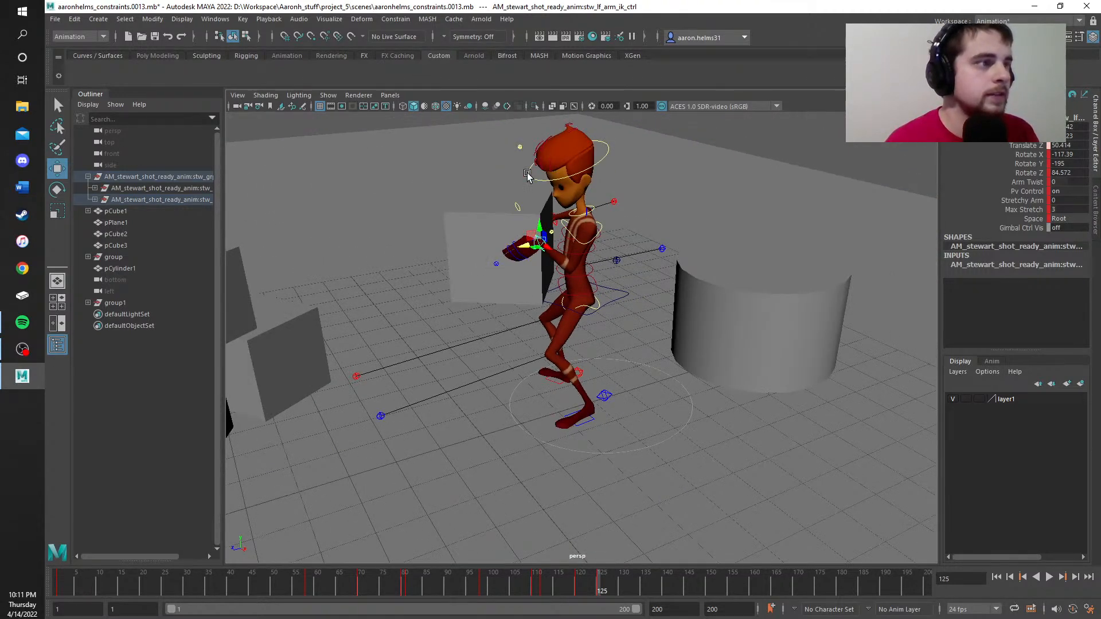
pyautogui.scroll(2, 527, 175)
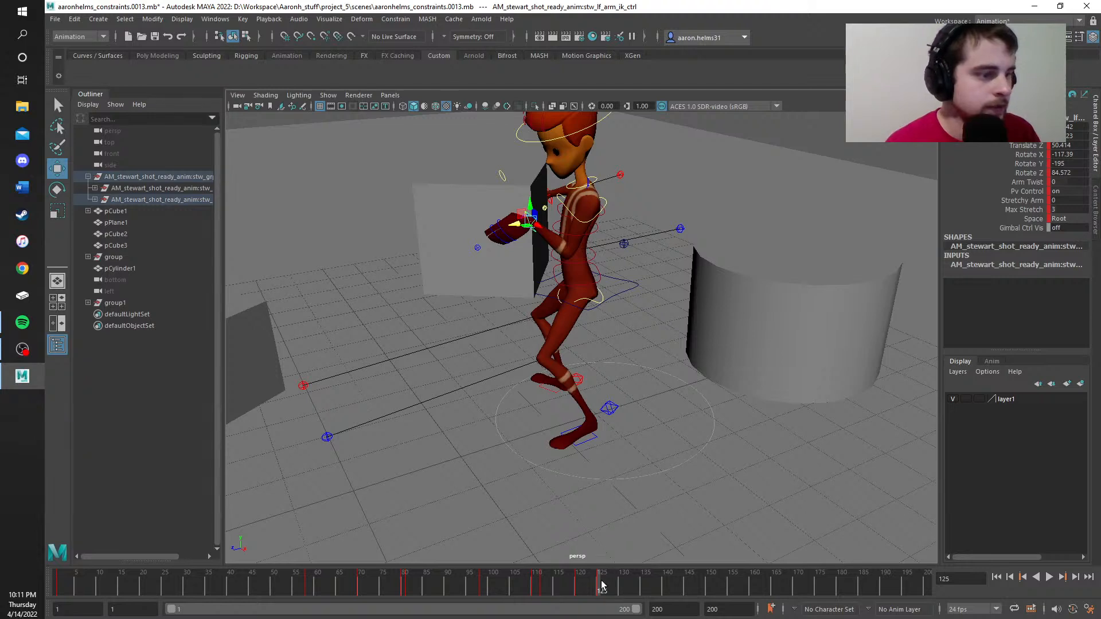
pyautogui.moveTo(602, 585); pyautogui.dragTo(580, 585)
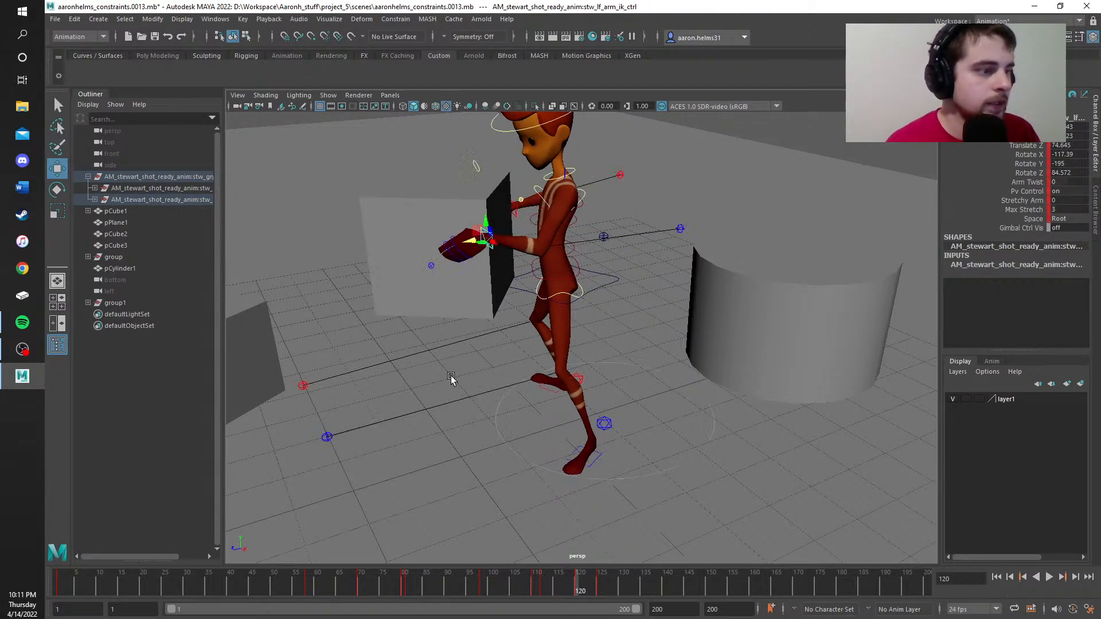
pyautogui.moveTo(467, 241); pyautogui.dragTo(492, 240)
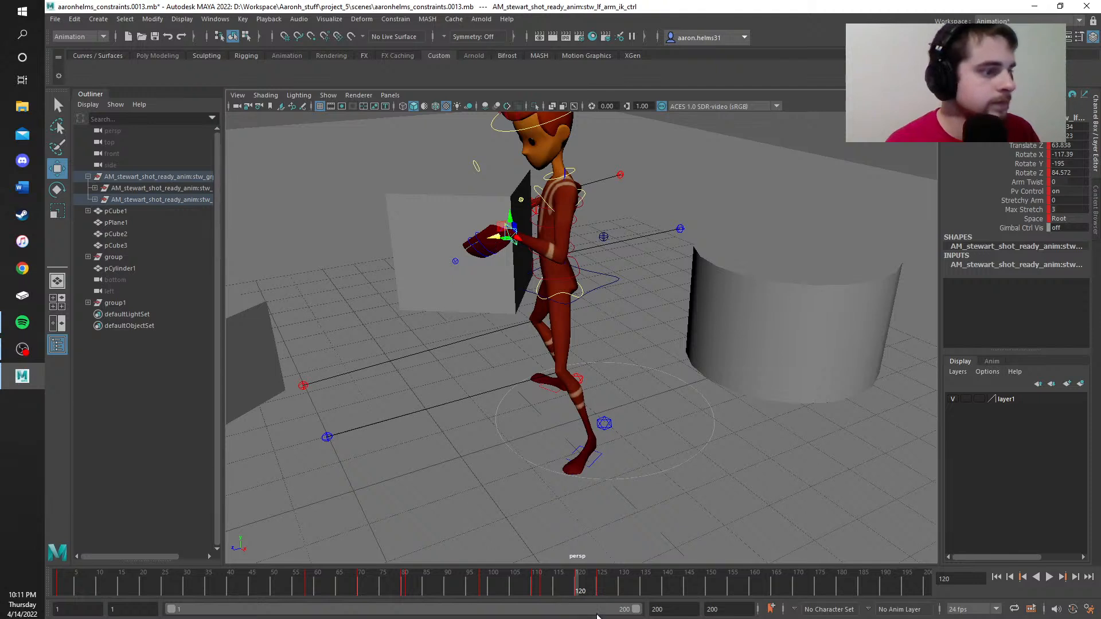
# Step: At frame 130, raise the center of gravity control and shift it toward the right foot to Translate Z 6.713
pyautogui.moveTo(571, 585); pyautogui.dragTo(624, 578)
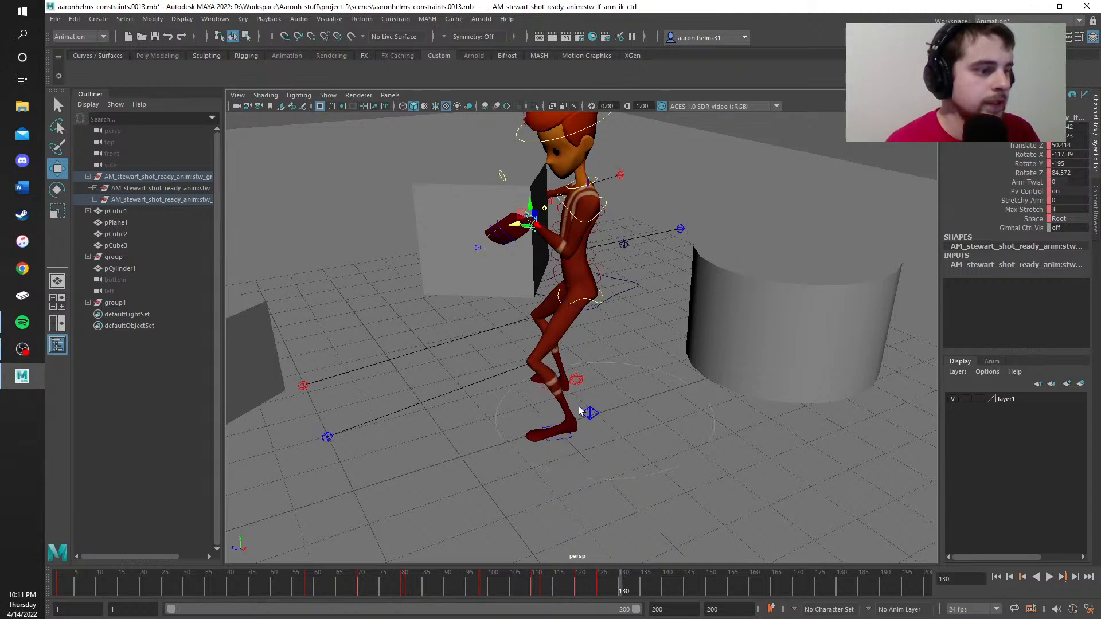
pyautogui.click(621, 294)
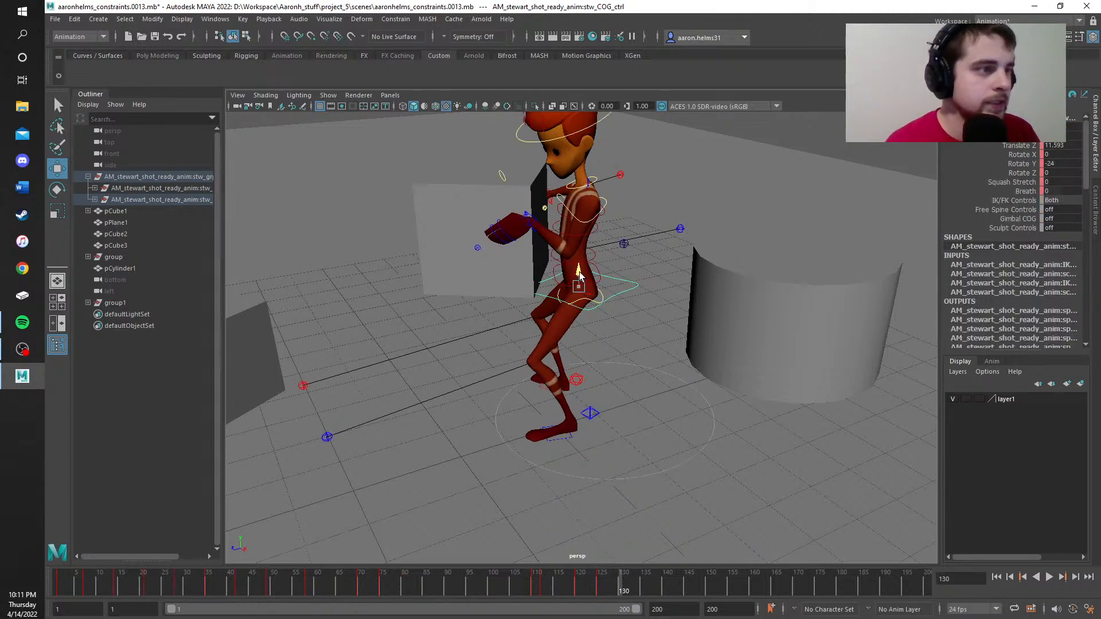
pyautogui.moveTo(580, 275); pyautogui.dragTo(579, 259)
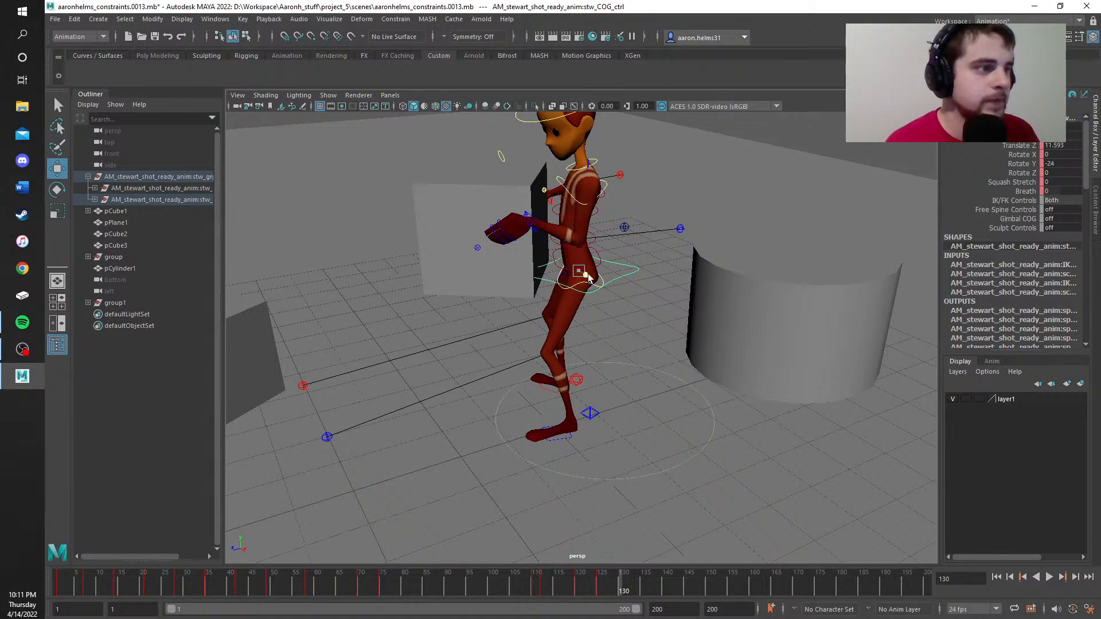
pyautogui.keyDown('alt'); pyautogui.moveTo(686, 380); pyautogui.dragTo(579, 356); pyautogui.keyUp('alt')
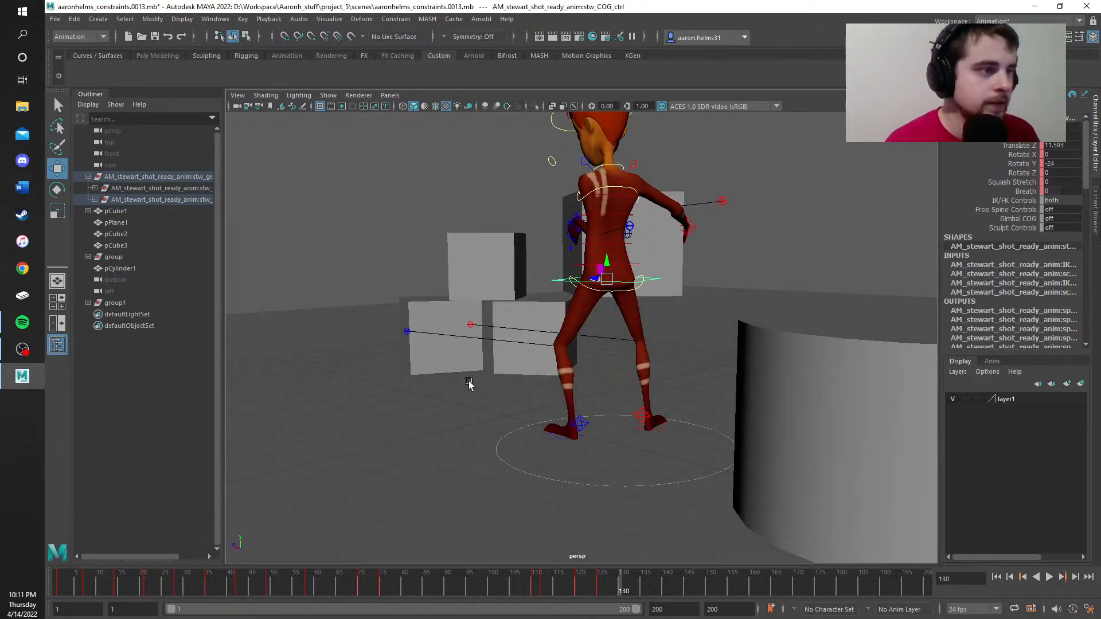
pyautogui.keyDown('alt'); pyautogui.moveTo(469, 384); pyautogui.dragTo(489, 384); pyautogui.keyUp('alt')
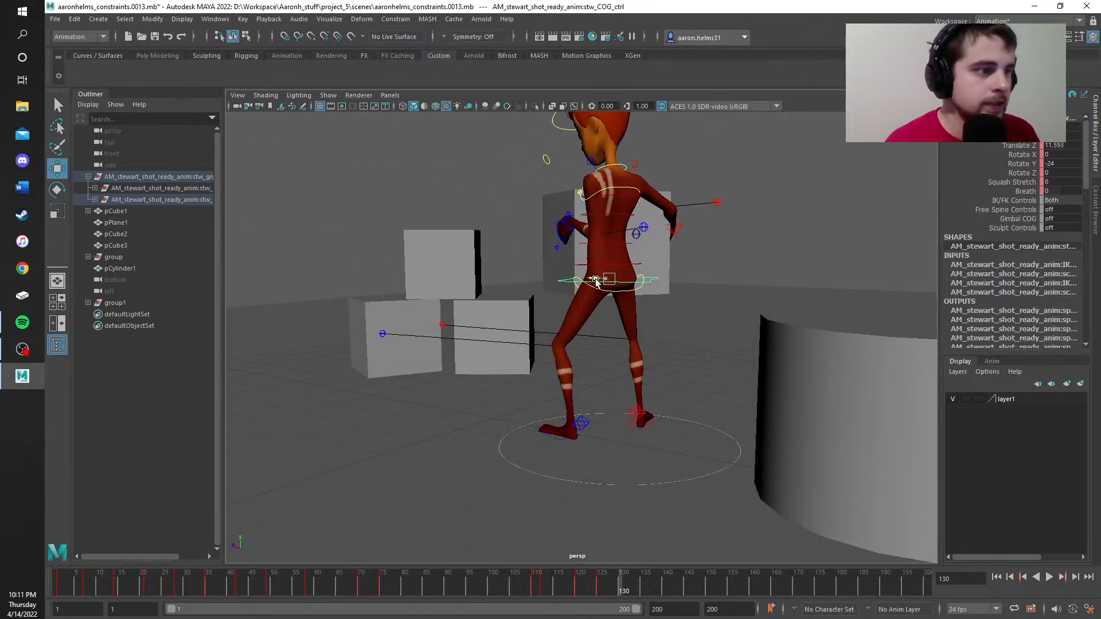
pyautogui.moveTo(595, 280); pyautogui.dragTo(600, 280)
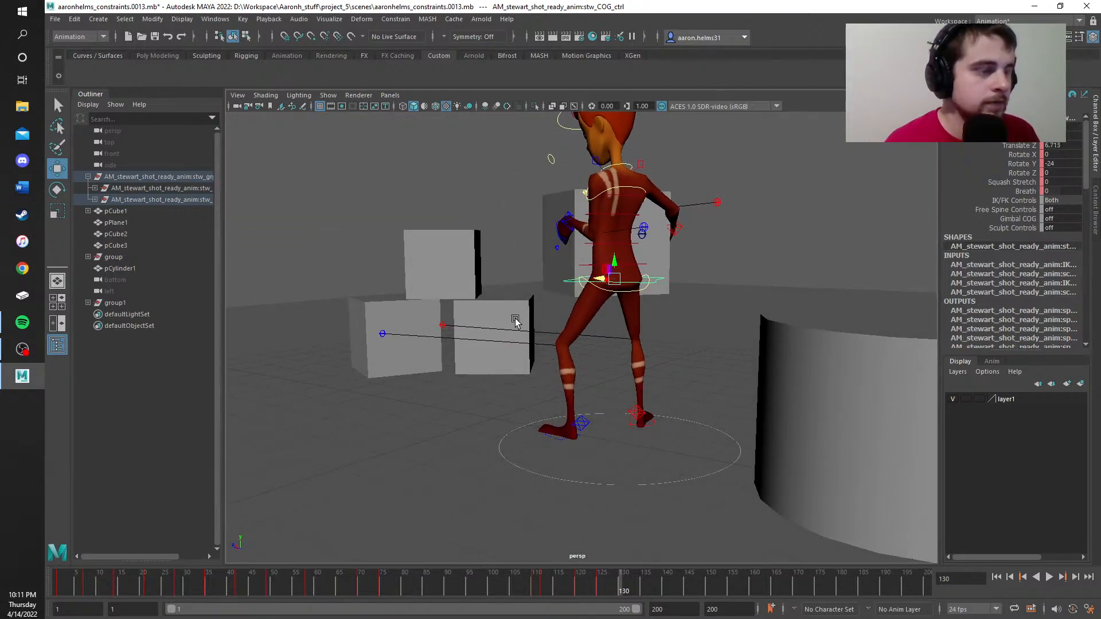
# Step: At frame 130, pull the left arm IK control in toward the body to Translate Z 45.778 and key it
pyautogui.click(565, 221)
pyautogui.moveTo(561, 222)
pyautogui.mouseDown()
pyautogui.moveTo(552, 222)
pyautogui.moveTo(563, 223)
pyautogui.mouseUp()
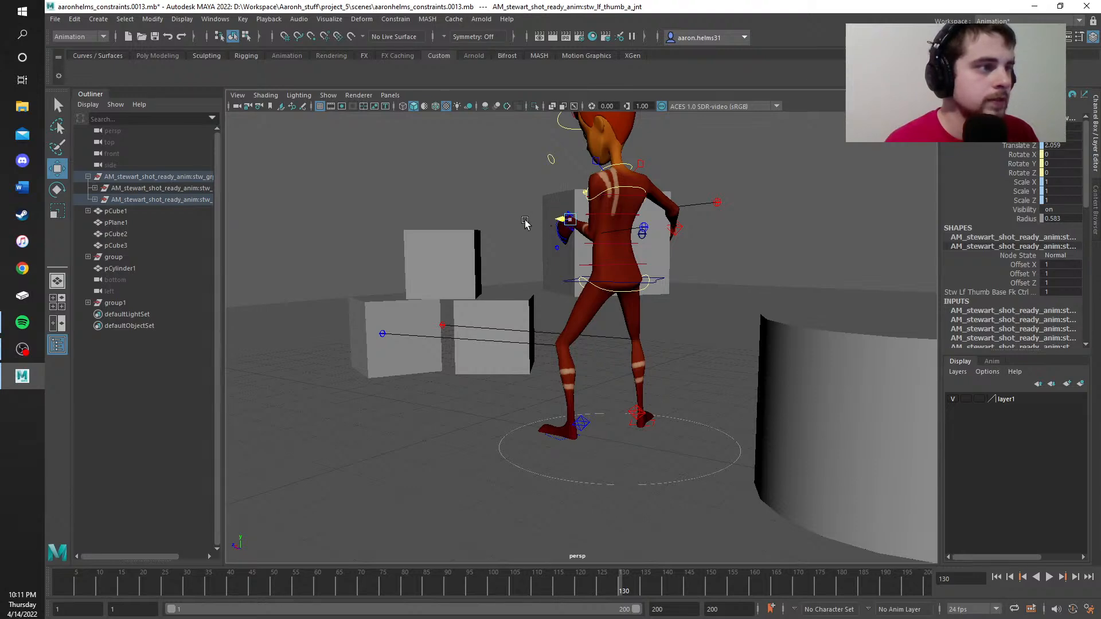
pyautogui.keyDown('alt'); pyautogui.moveTo(511, 226); pyautogui.dragTo(540, 247); pyautogui.keyUp('alt')
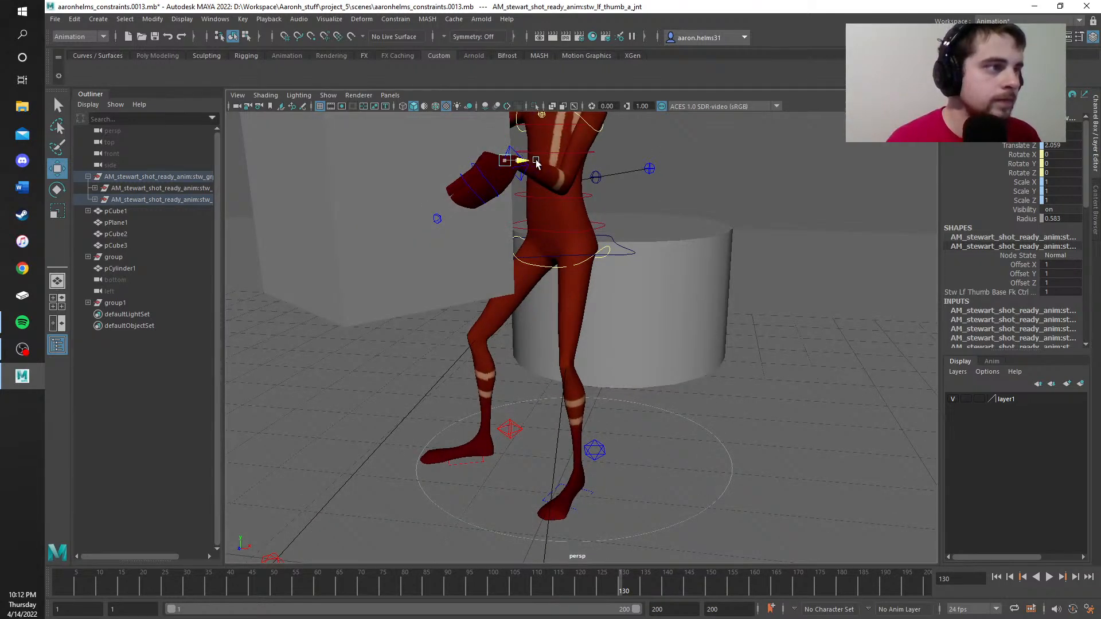
pyautogui.scroll(-3, 544, 189)
pyautogui.scroll(3, 566, 224)
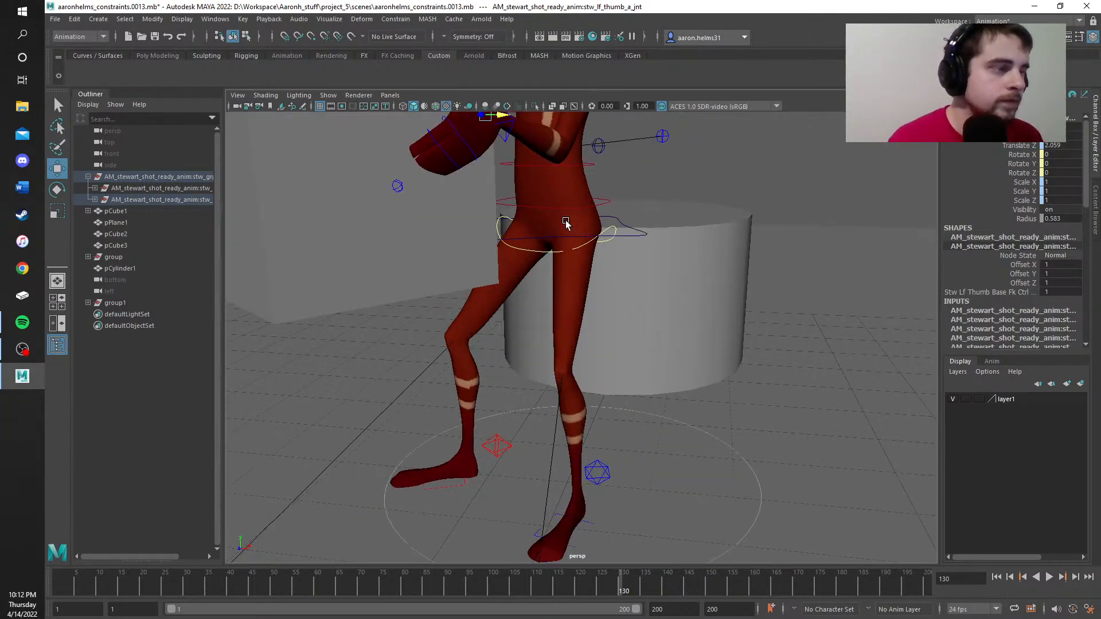
pyautogui.scroll(-2, 627, 238)
pyautogui.click(674, 203)
pyautogui.click(521, 169)
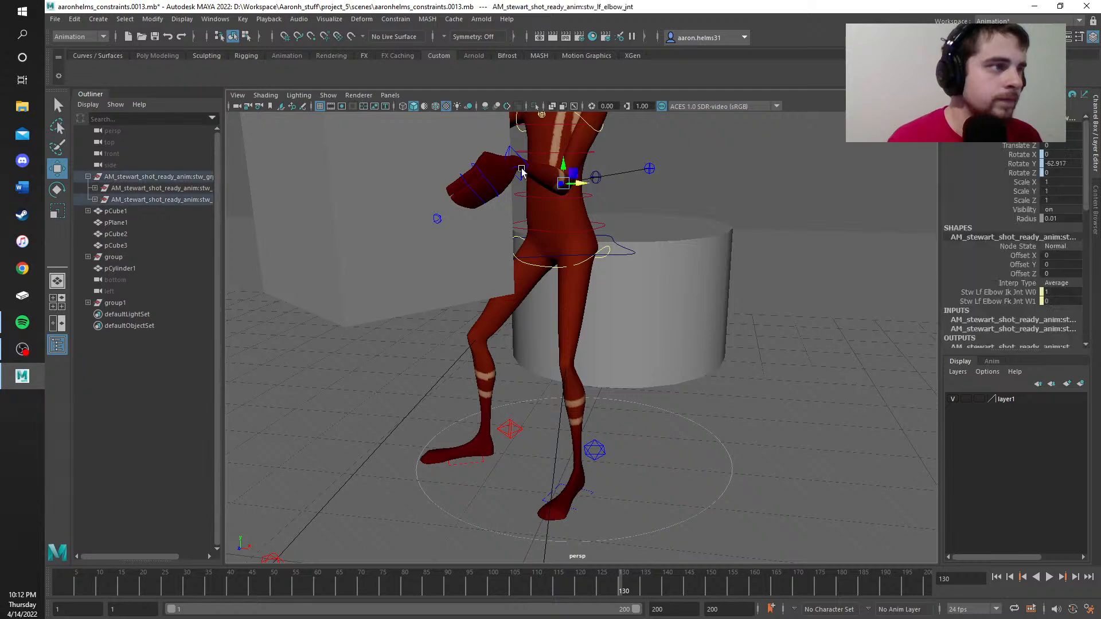
pyautogui.click(519, 166)
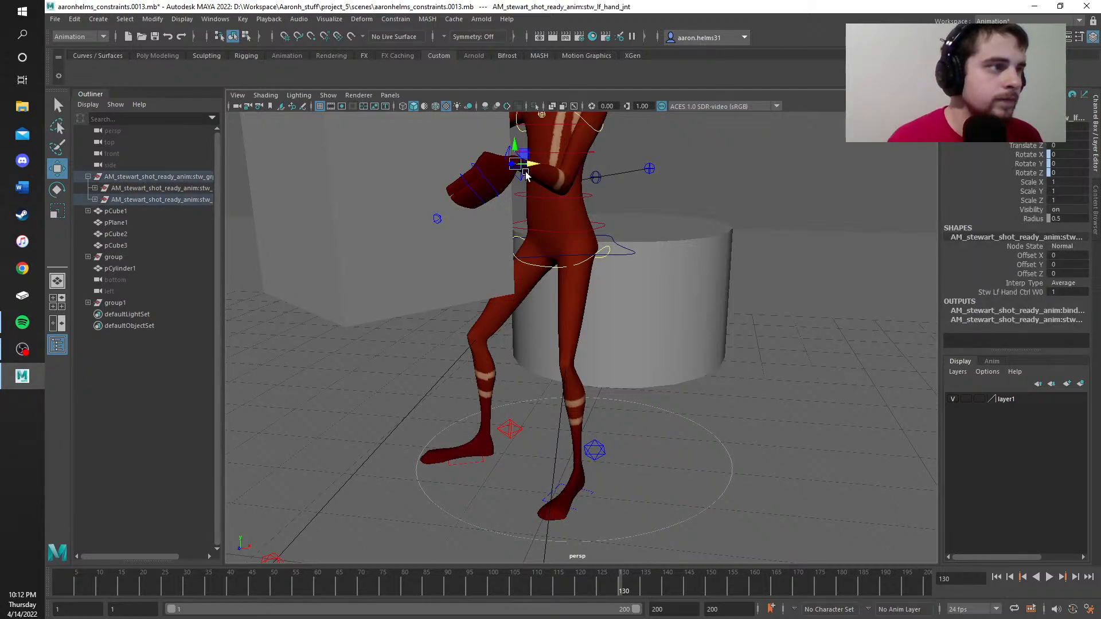
pyautogui.click(524, 170)
pyautogui.moveTo(523, 165); pyautogui.dragTo(580, 180)
pyautogui.scroll(-3, 580, 180)
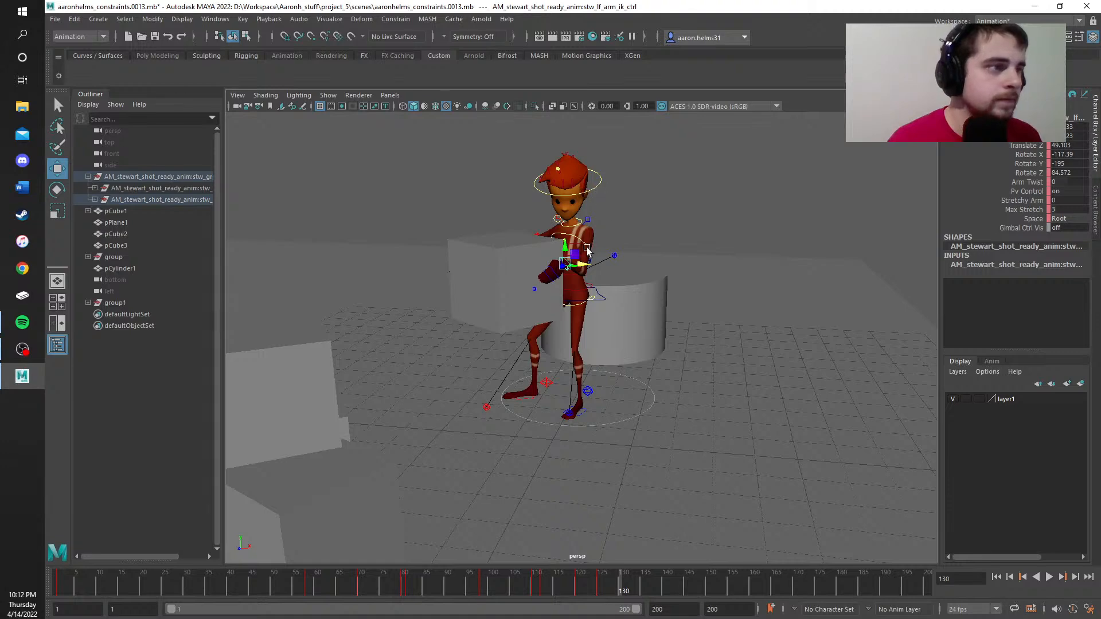
pyautogui.scroll(2, 587, 253)
pyautogui.moveTo(573, 226); pyautogui.dragTo(574, 226)
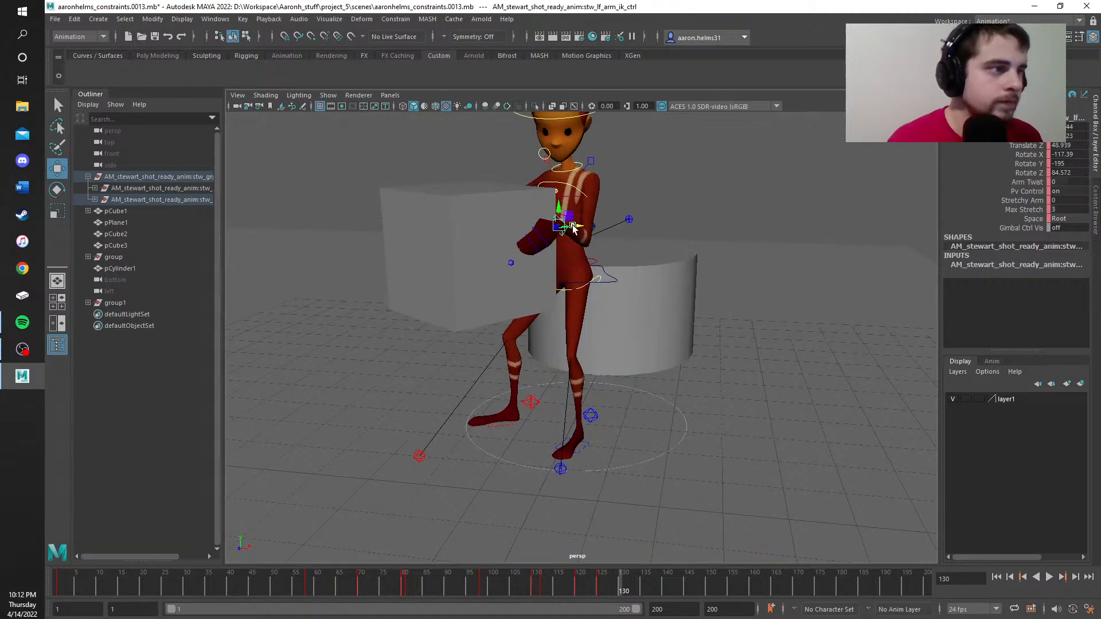
pyautogui.keyDown('alt'); pyautogui.moveTo(636, 211); pyautogui.dragTo(531, 226); pyautogui.keyUp('alt')
pyautogui.press('s')
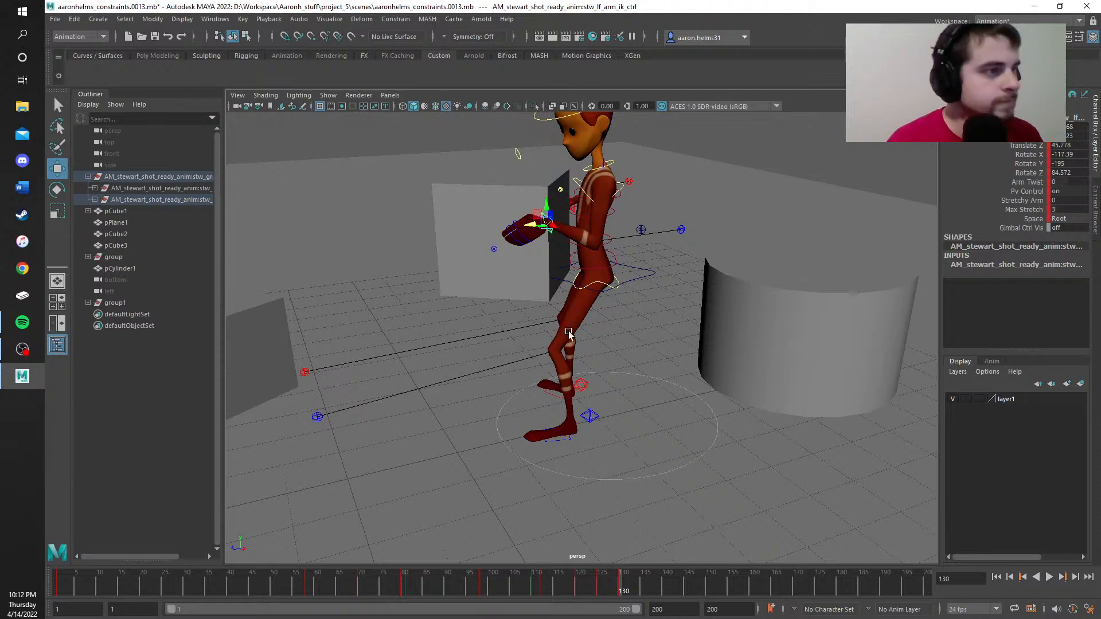
# Step: Play back the turn from frame 94 to 137, then clear the selection and examine the arms and box from the side
pyautogui.moveTo(609, 585); pyautogui.dragTo(465, 585)
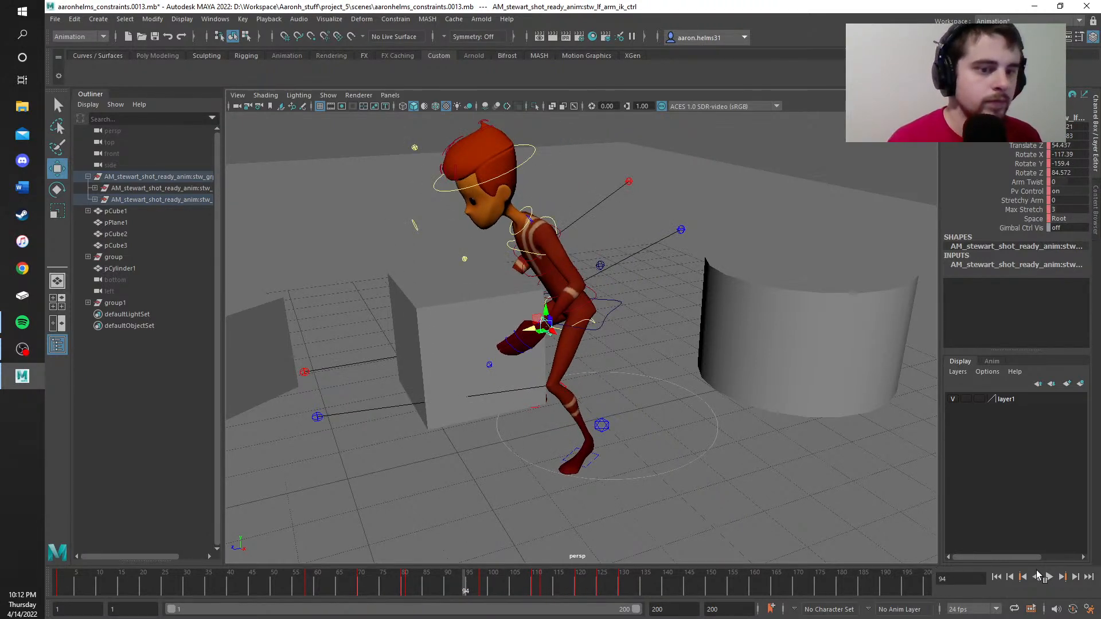
pyautogui.click(1049, 577)
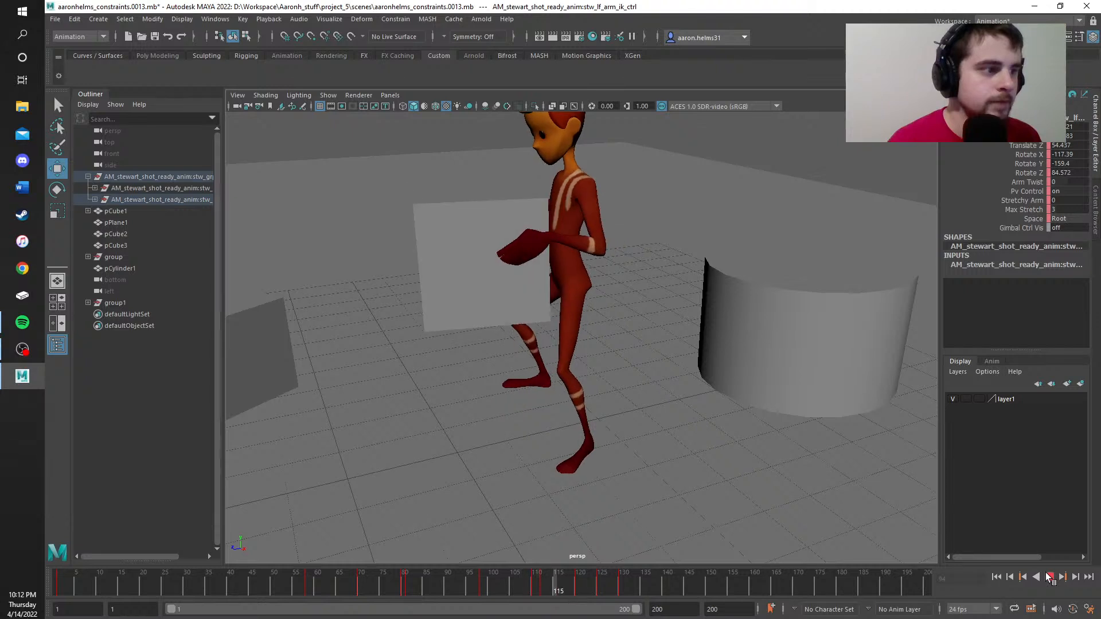
pyautogui.click(1049, 577)
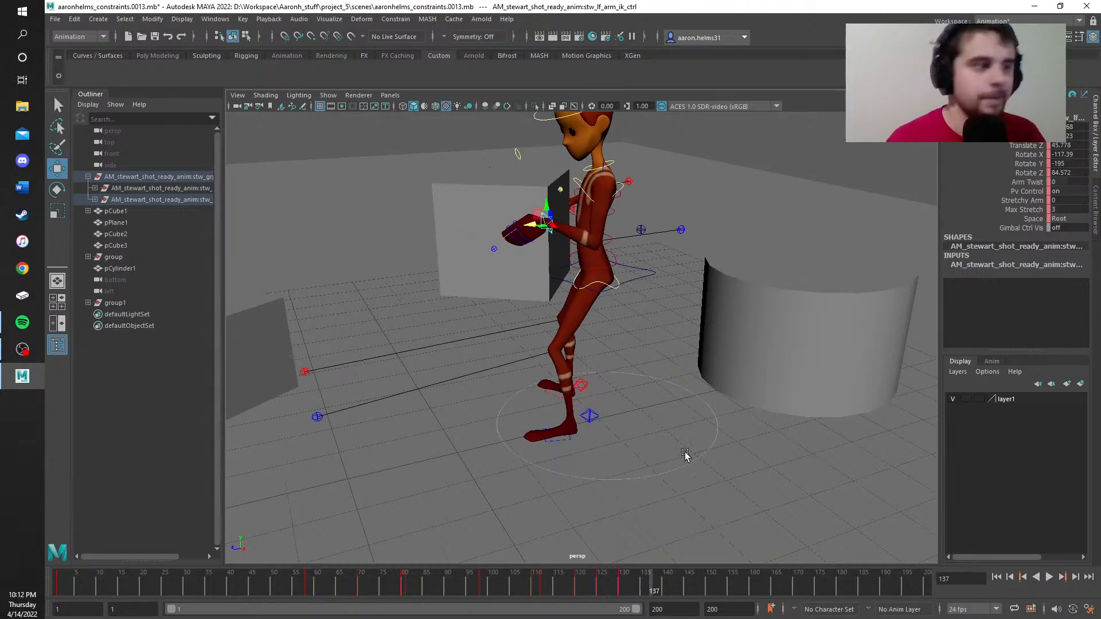
pyautogui.keyDown('alt'); pyautogui.moveTo(471, 315); pyautogui.dragTo(481, 298); pyautogui.keyUp('alt')
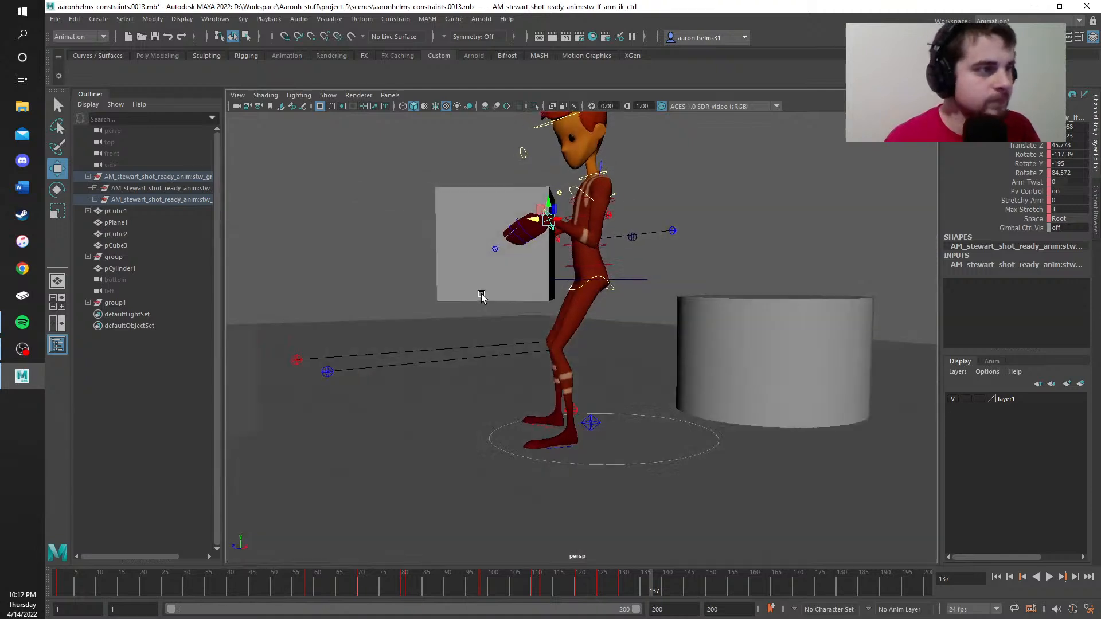
pyautogui.keyDown('alt'); pyautogui.moveTo(482, 298); pyautogui.dragTo(460, 376, button='middle'); pyautogui.keyUp('alt')
pyautogui.scroll(5, 460, 376)
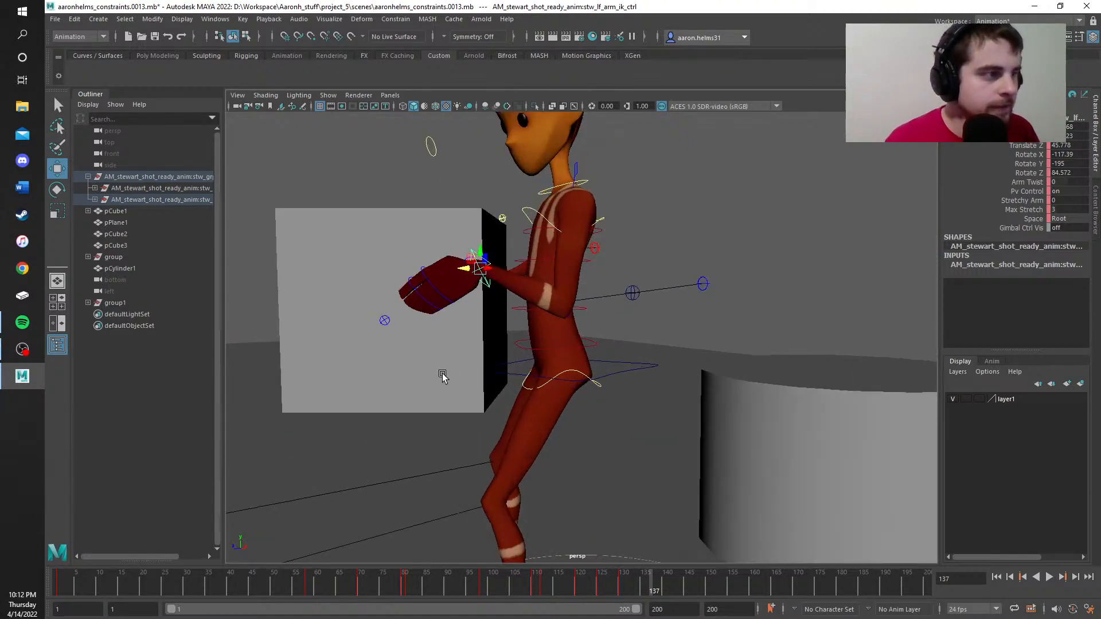
pyautogui.click(744, 294)
pyautogui.scroll(-4, 677, 330)
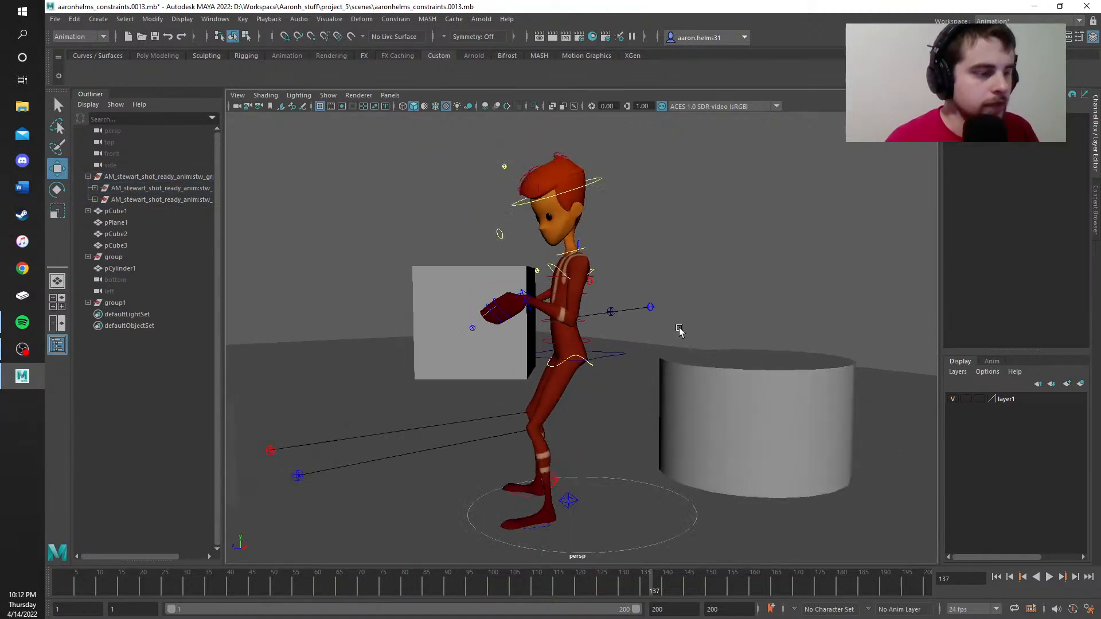
# Step: At frame 137, shift the center of gravity control forward toward the carried box, to Translate Z 17.713
pyautogui.moveTo(609, 420)
pyautogui.keyDown('alt'); pyautogui.mouseDown()
pyautogui.moveTo(581, 420)
pyautogui.moveTo(597, 420)
pyautogui.mouseUp(); pyautogui.keyUp('alt')
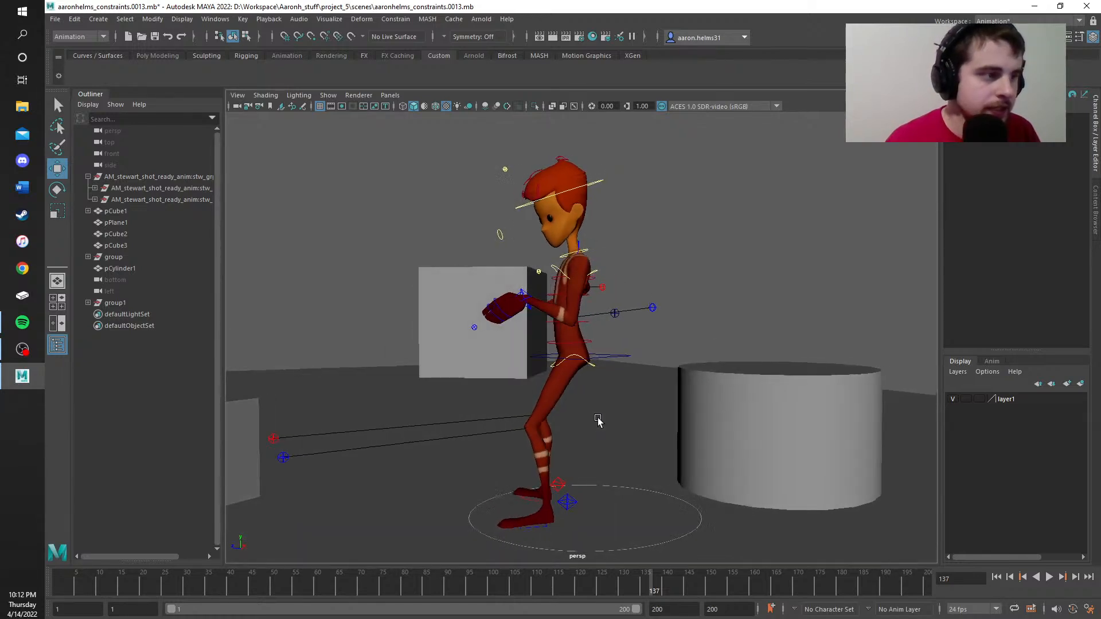
pyautogui.click(545, 361)
pyautogui.moveTo(552, 357); pyautogui.dragTo(530, 358)
pyautogui.scroll(4, 627, 464)
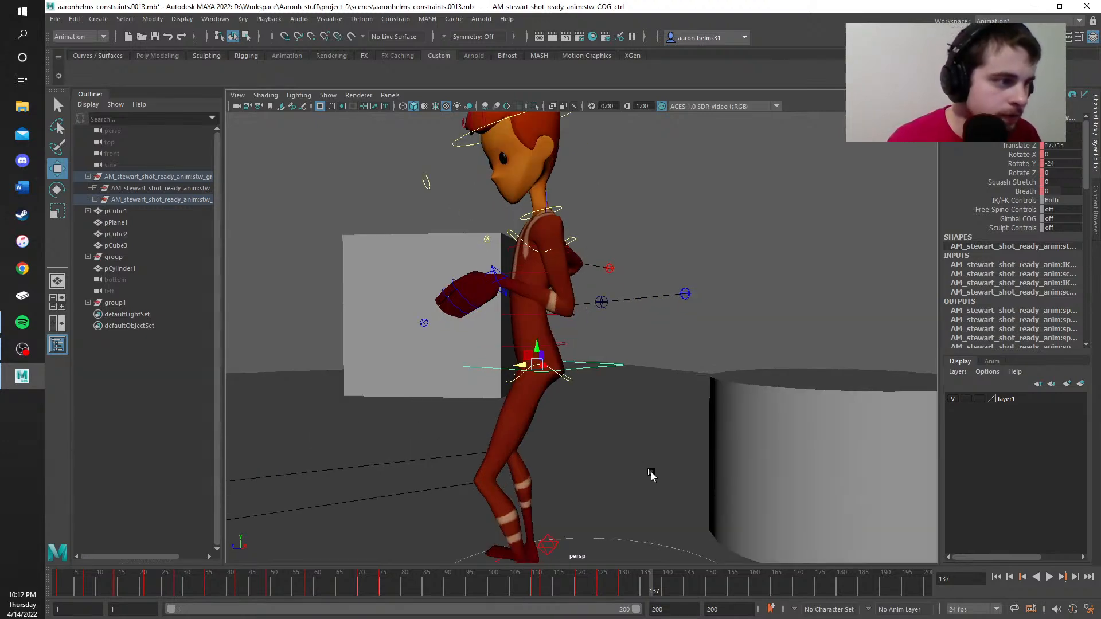
pyautogui.keyDown('alt'); pyautogui.moveTo(651, 475); pyautogui.dragTo(566, 402); pyautogui.keyUp('alt')
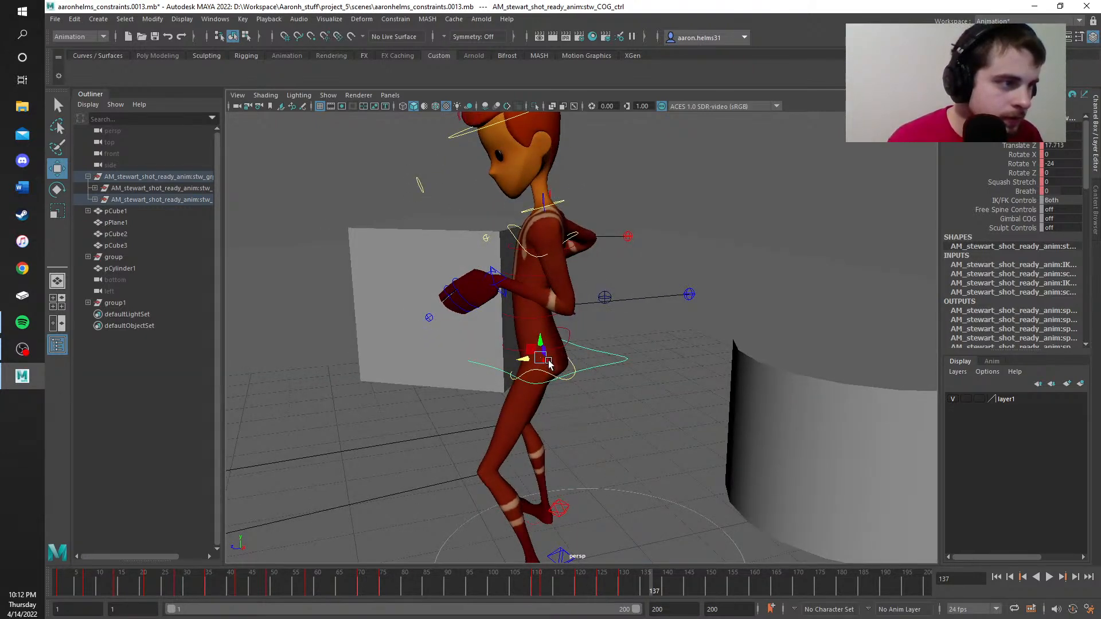
pyautogui.keyDown('alt'); pyautogui.moveTo(543, 365); pyautogui.dragTo(524, 358); pyautogui.keyUp('alt')
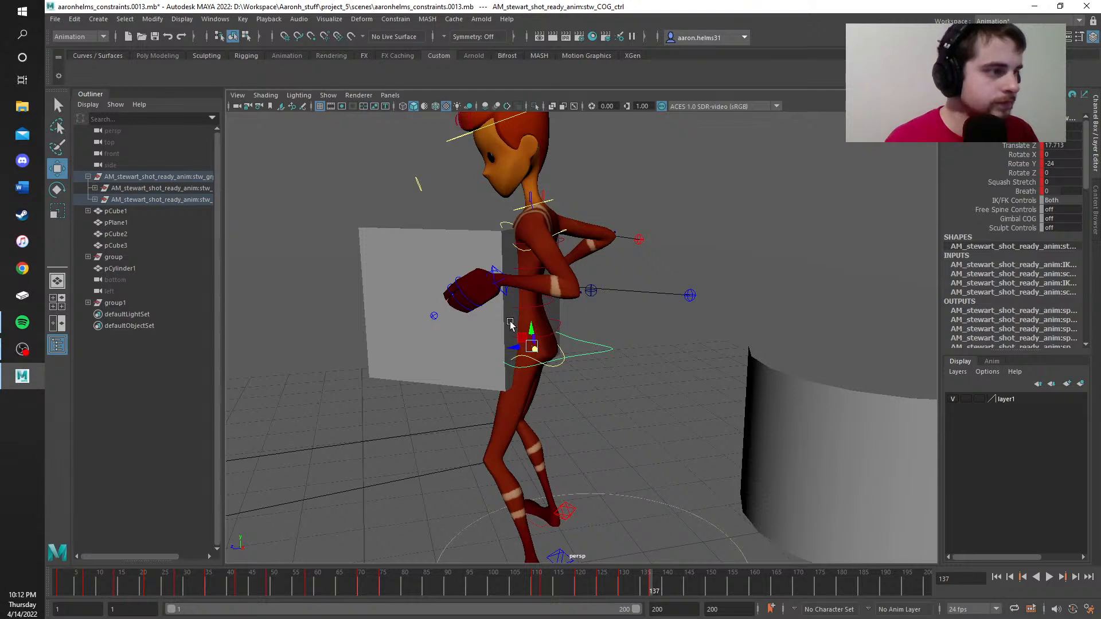
# Step: Transfer the center of gravity key from frame 137 to frame 130
pyautogui.rightClick(652, 584)
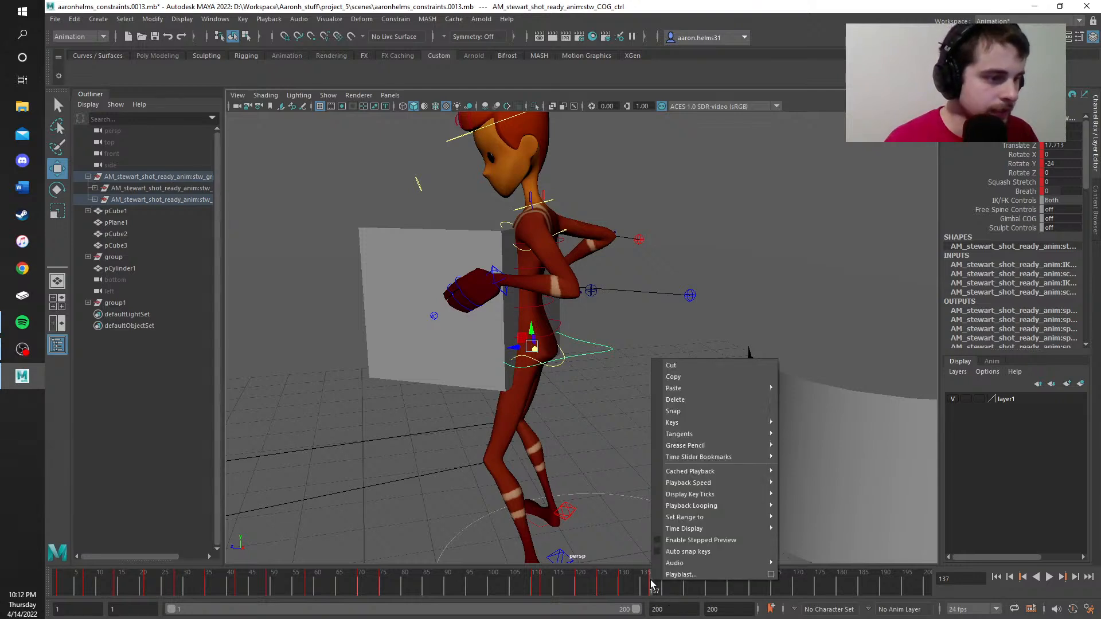
pyautogui.click(674, 375)
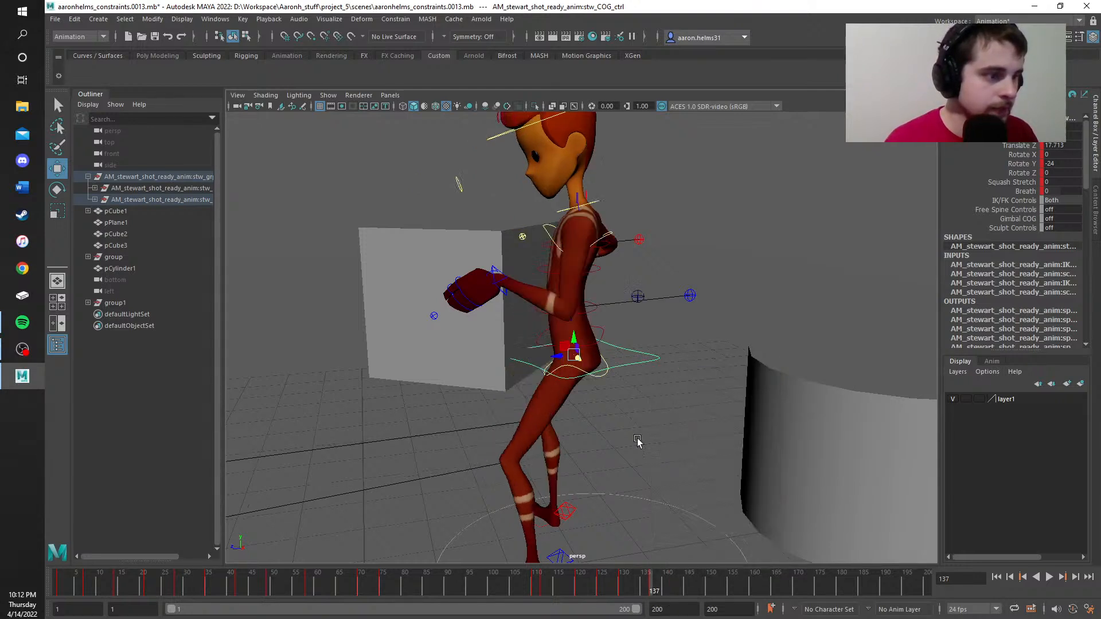
pyautogui.click(620, 577)
pyautogui.rightClick(620, 576)
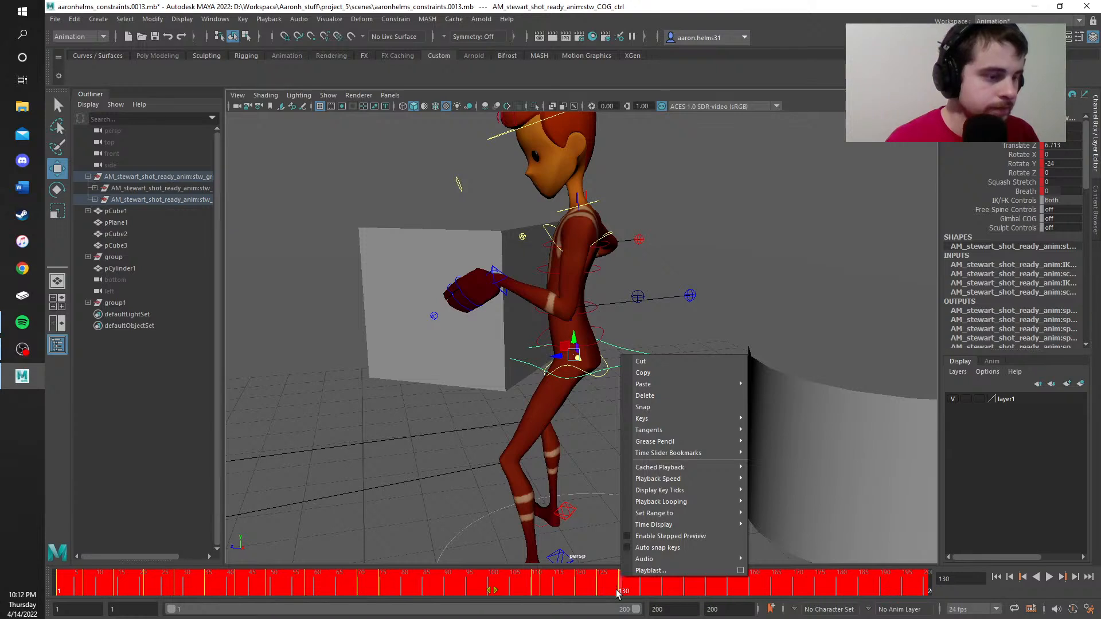
pyautogui.click(619, 590)
pyautogui.rightClick(622, 592)
pyautogui.moveTo(644, 393)
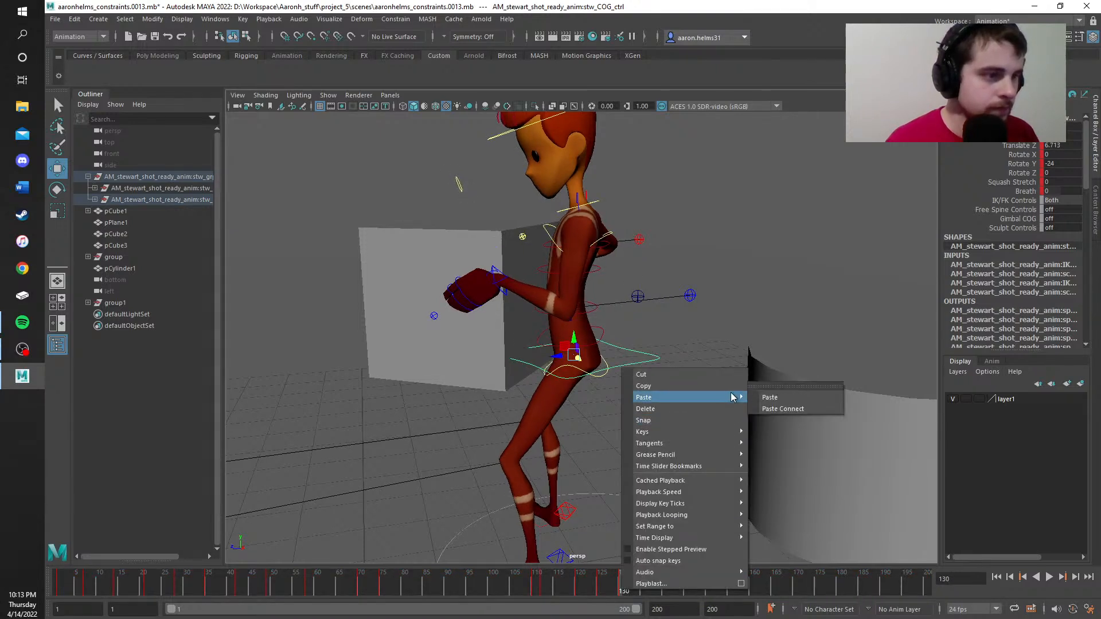
pyautogui.click(762, 393)
# Step: Push the left arm IK control and box away from the body to Translate Z 59.471 at frame 130
pyautogui.click(434, 316)
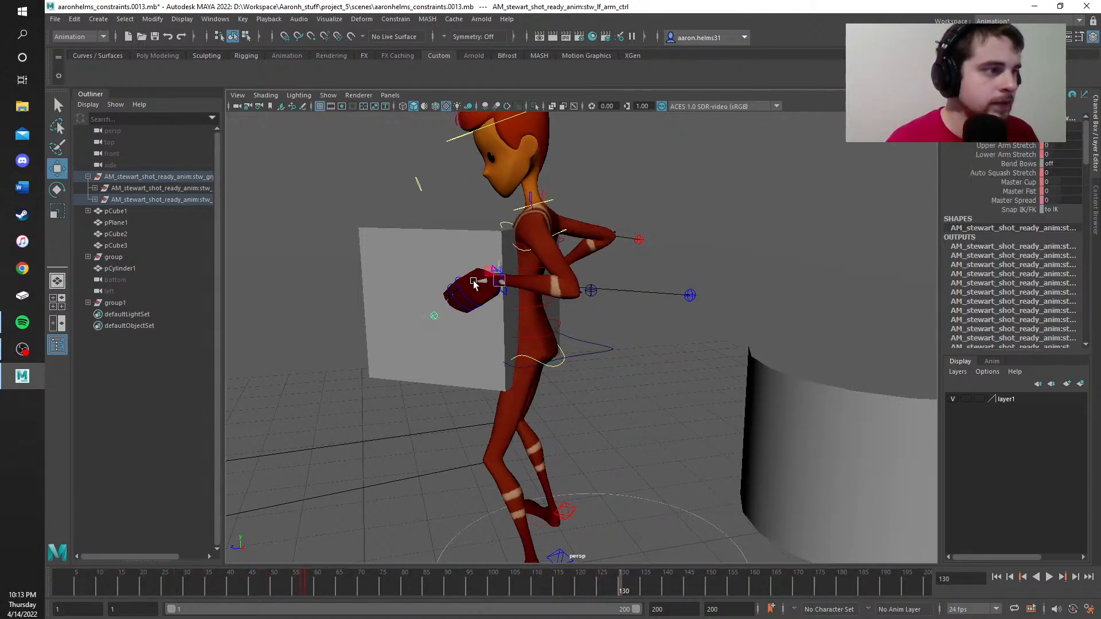
pyautogui.click(506, 292)
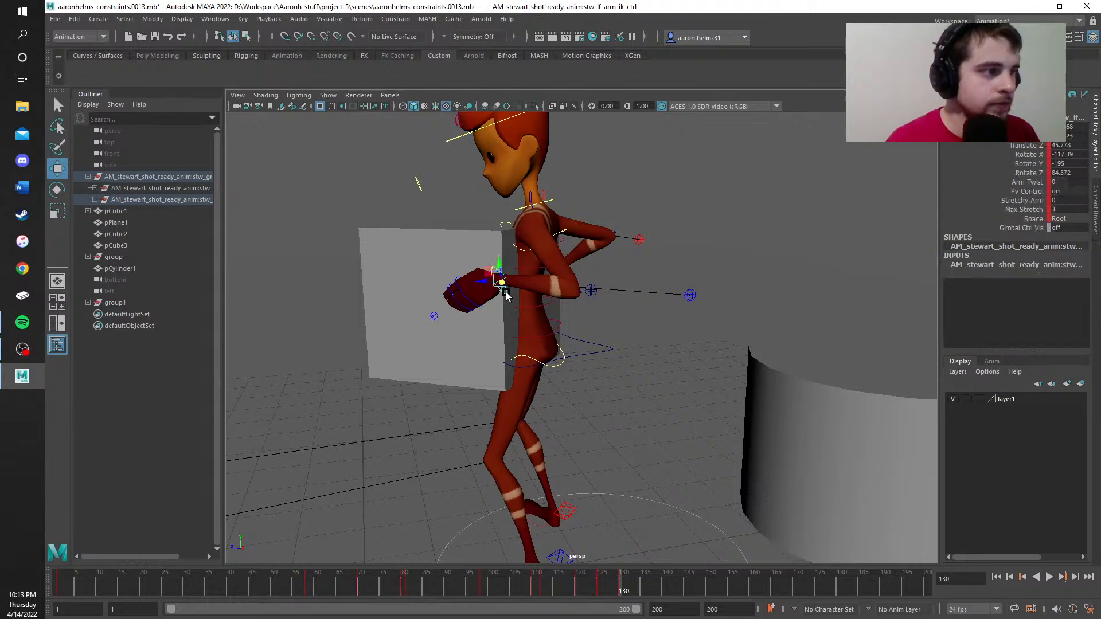
pyautogui.moveTo(485, 283); pyautogui.dragTo(442, 278)
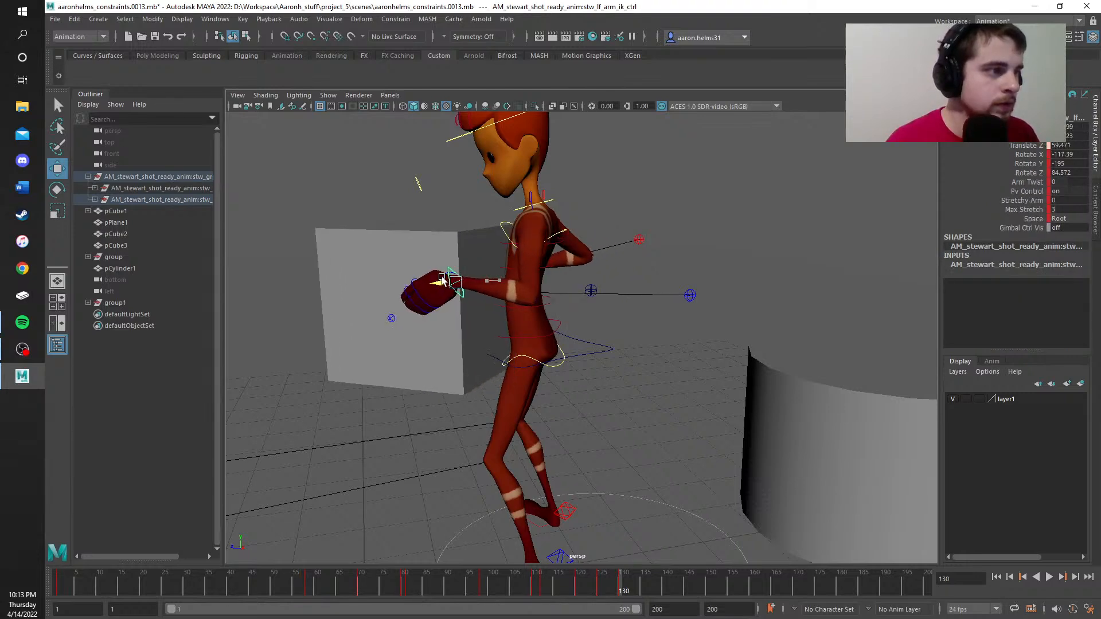
pyautogui.click(481, 437)
pyautogui.keyDown('alt'); pyautogui.moveTo(465, 440); pyautogui.dragTo(502, 445); pyautogui.keyUp('alt')
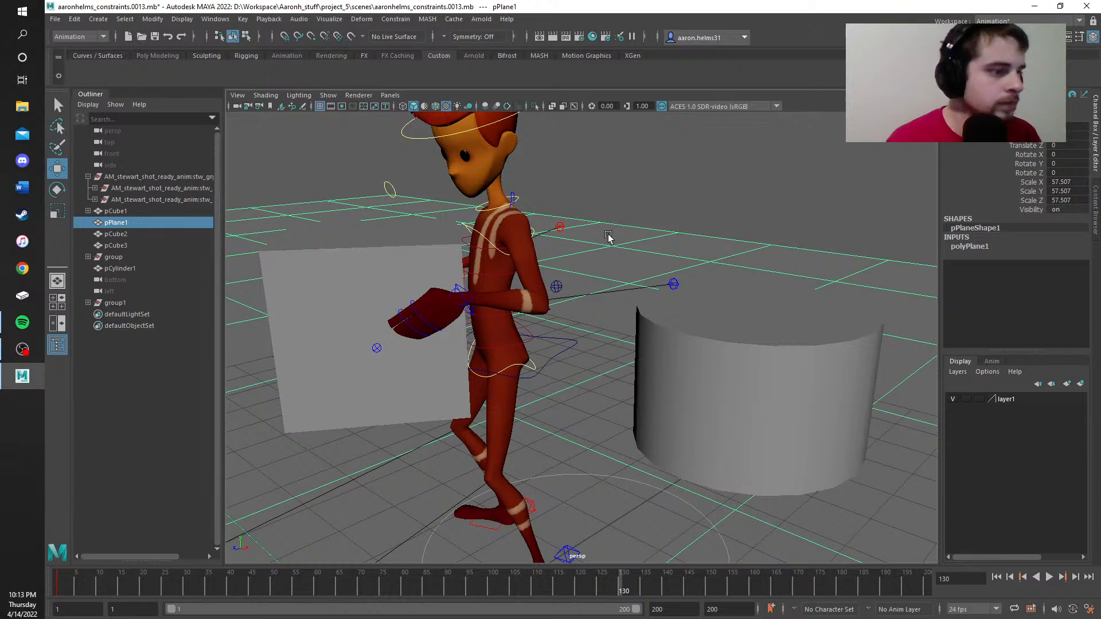
pyautogui.click(632, 196)
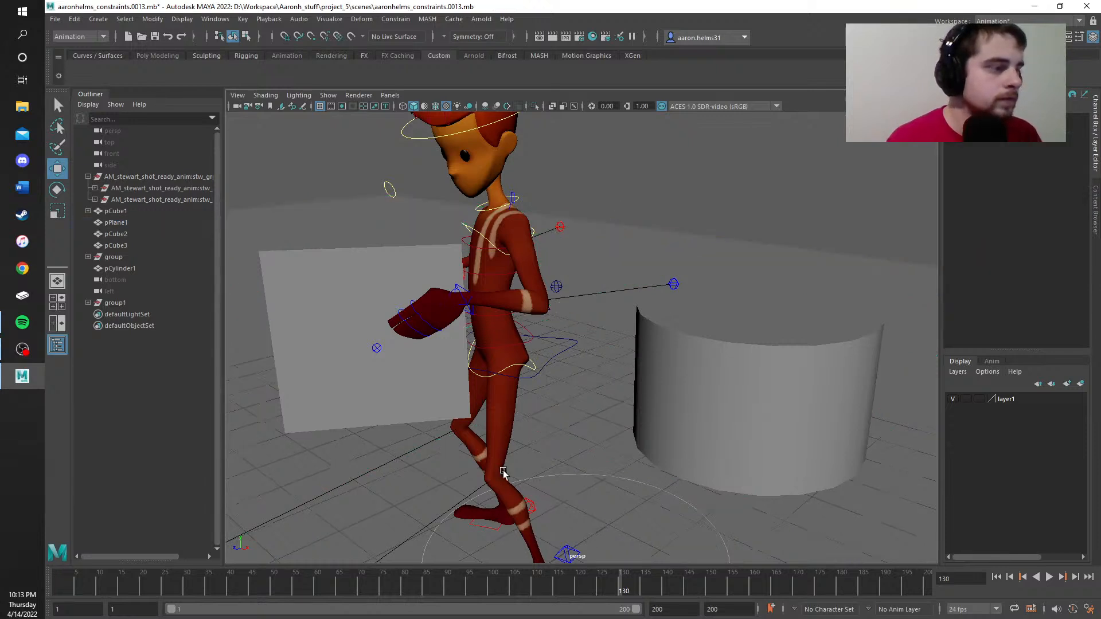
pyautogui.click(465, 302)
pyautogui.click(470, 316)
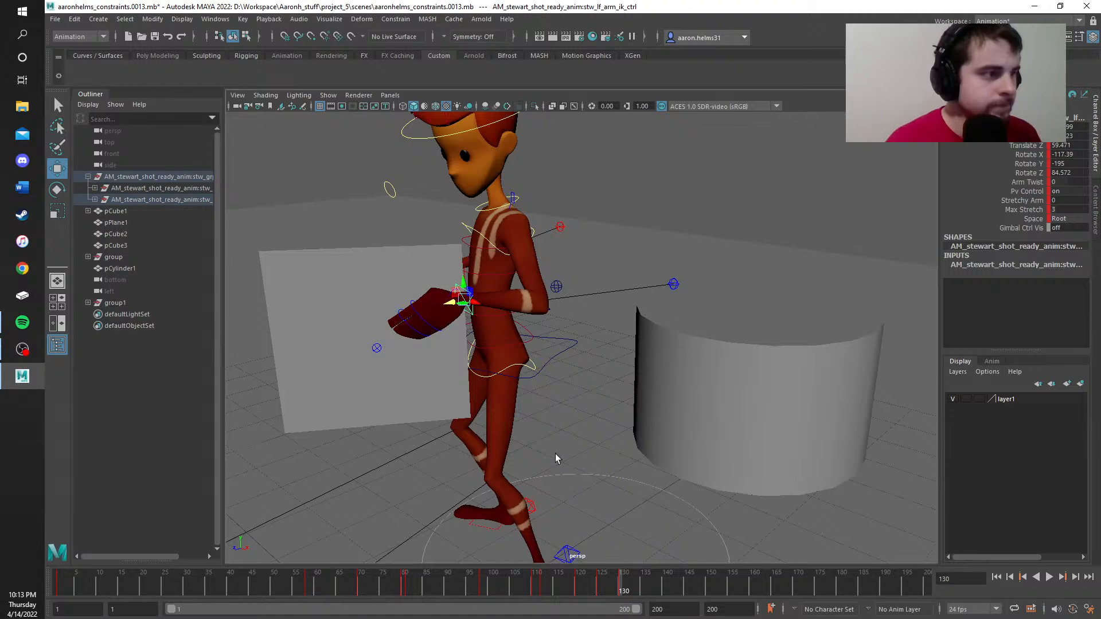
# Step: Scrub between frames 121 and 130 and examine the turning pose from above, behind and the right side
pyautogui.keyDown('alt'); pyautogui.moveTo(555, 454); pyautogui.dragTo(648, 539); pyautogui.keyUp('alt')
pyautogui.click(600, 584)
pyautogui.moveTo(600, 590); pyautogui.dragTo(583, 589)
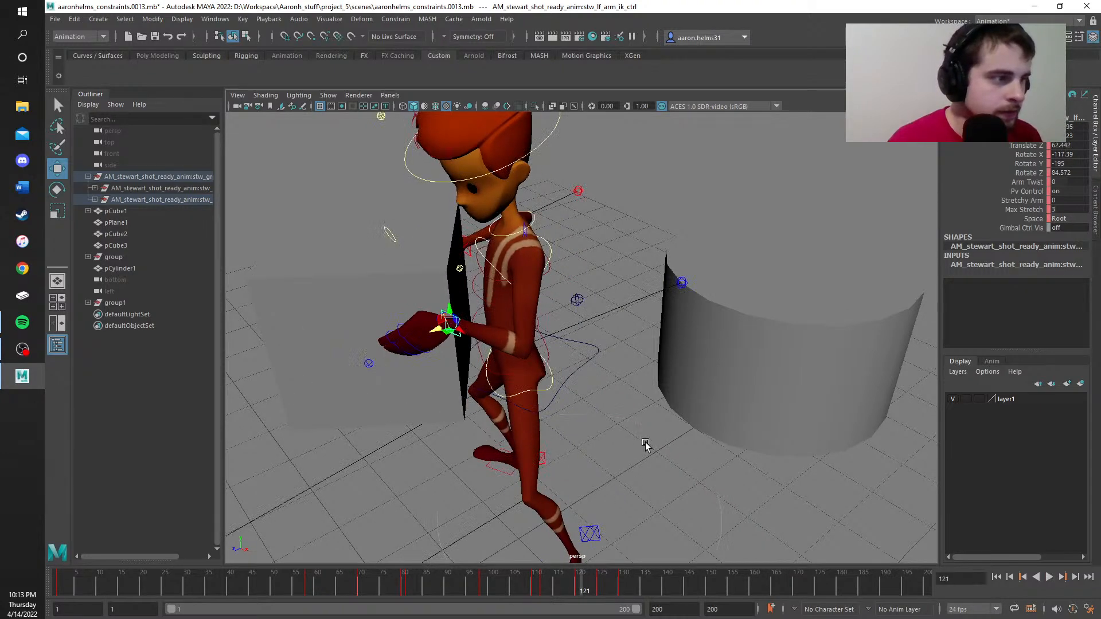
pyautogui.keyDown('alt'); pyautogui.moveTo(646, 445); pyautogui.dragTo(568, 512); pyautogui.keyUp('alt')
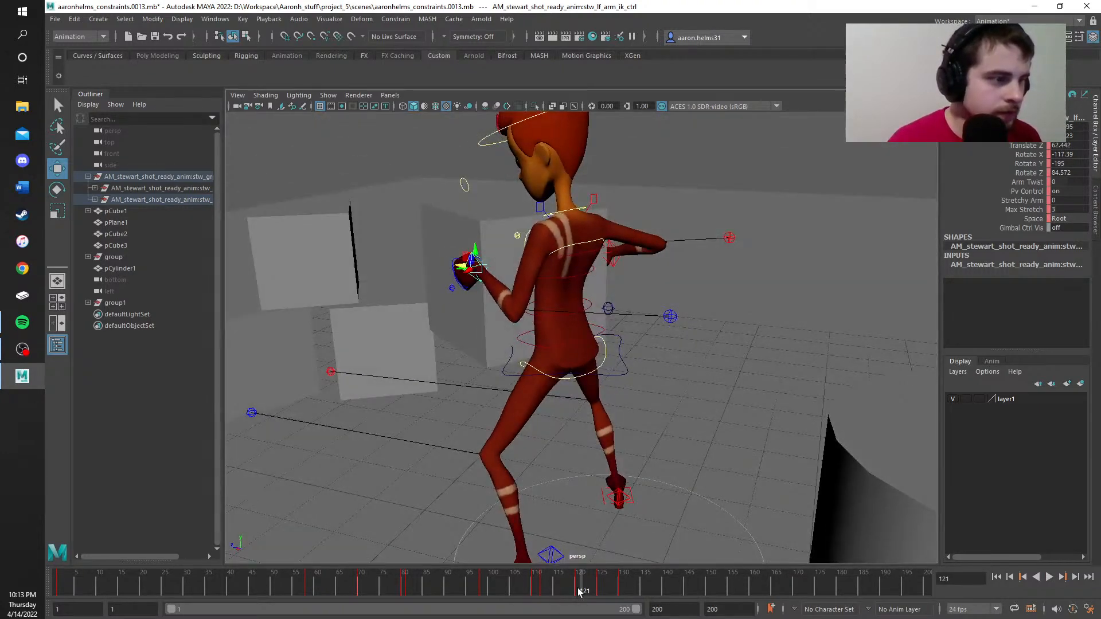
pyautogui.moveTo(579, 592); pyautogui.dragTo(624, 587)
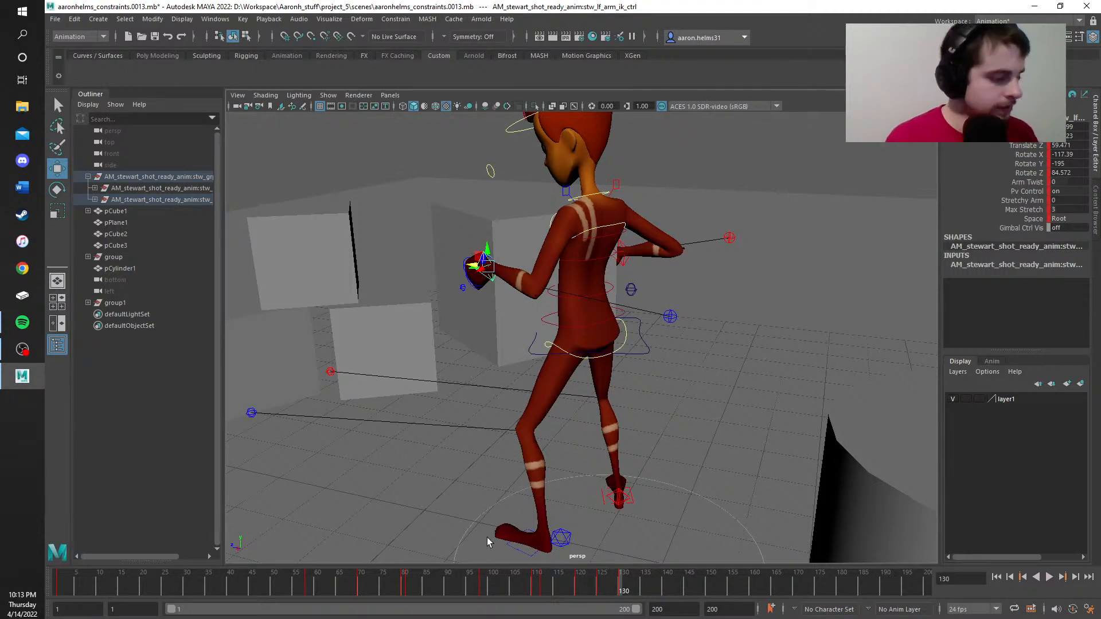
pyautogui.keyDown('alt'); pyautogui.moveTo(488, 542); pyautogui.dragTo(769, 424); pyautogui.keyUp('alt')
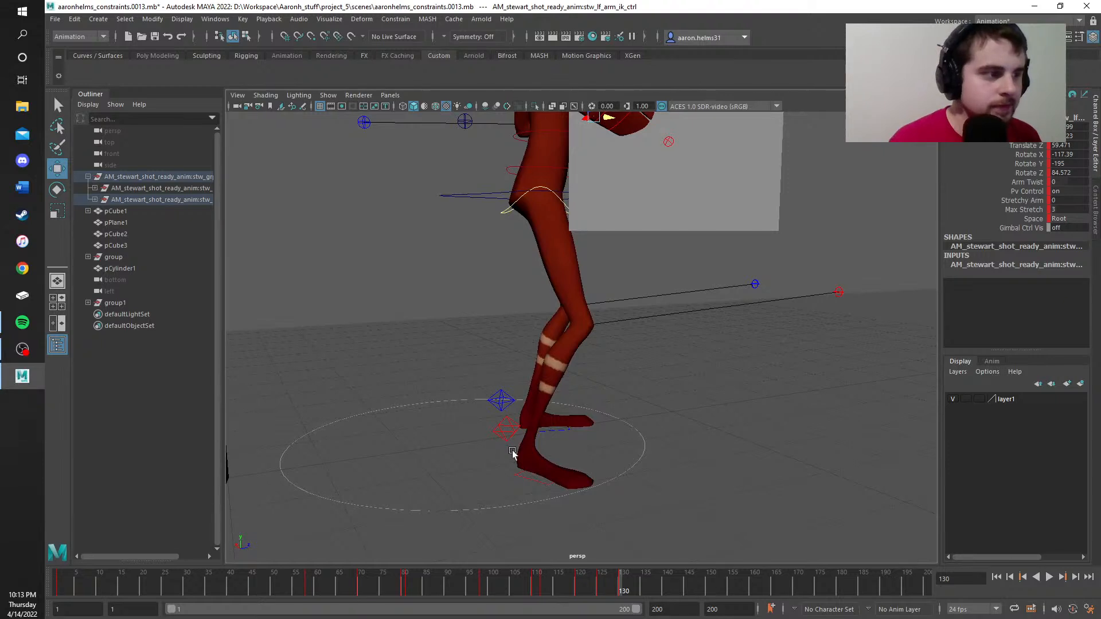
# Step: Try sliding the right foot IK control backward to Translate Z -10.952 at frame 130
pyautogui.click(503, 434)
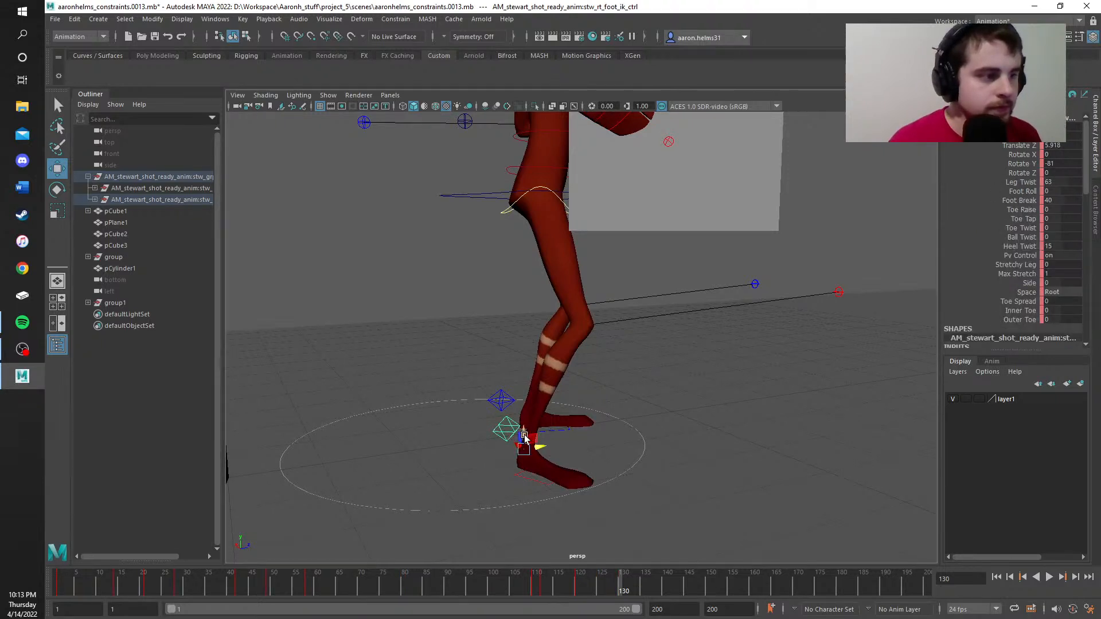
pyautogui.moveTo(525, 439); pyautogui.dragTo(483, 417)
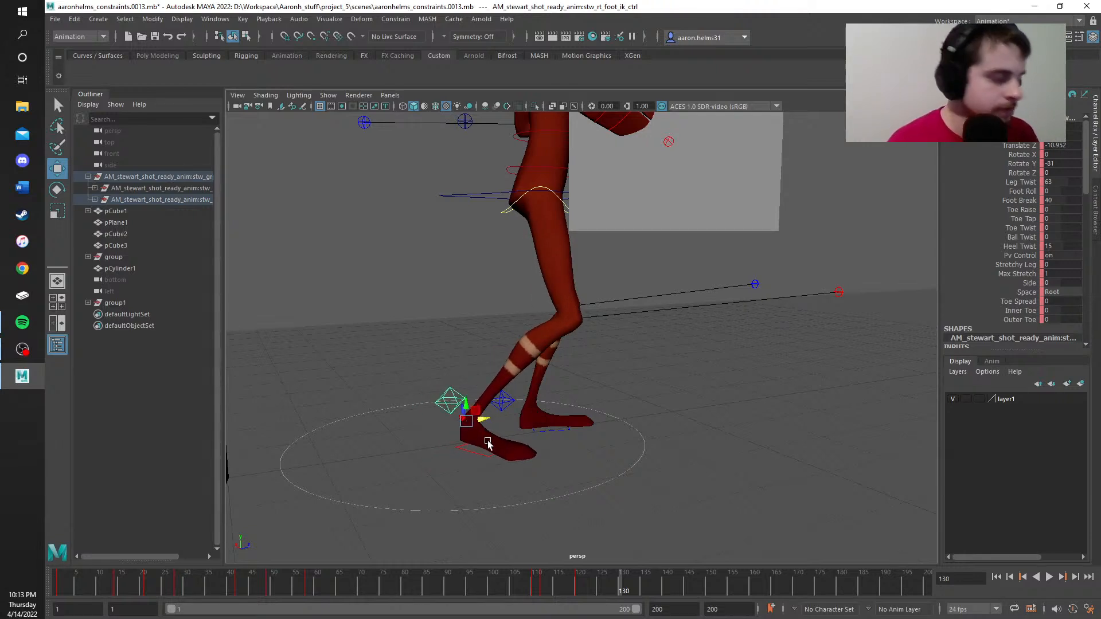
pyautogui.moveTo(489, 446); pyautogui.dragTo(617, 528, button='middle')
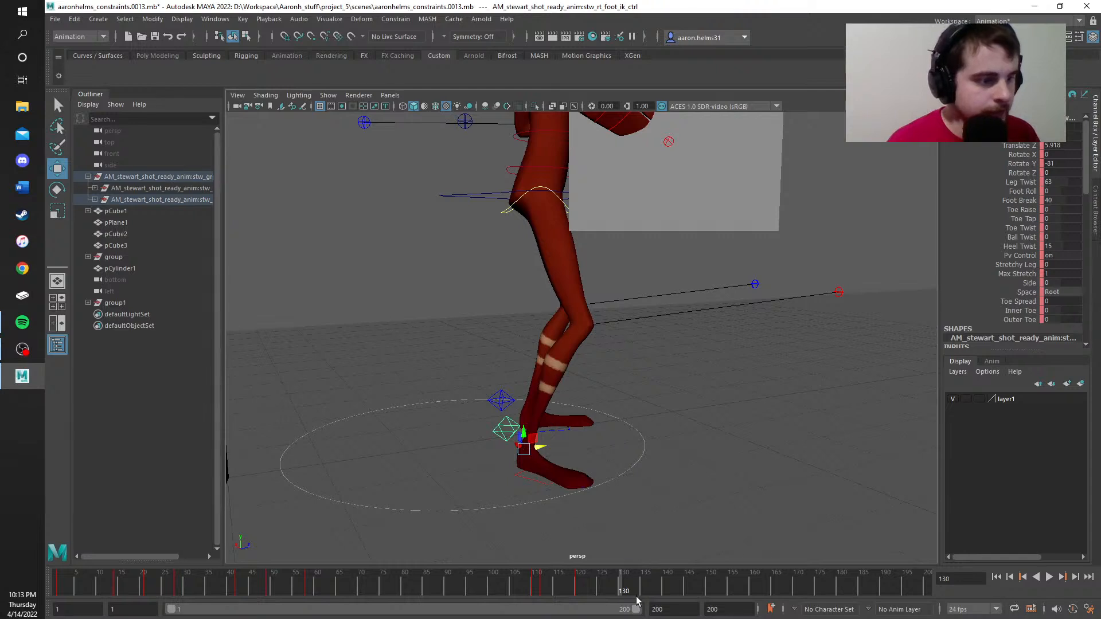
# Step: Key the ground plane at frame 130 and advance the timeline to frame 137
pyautogui.doubleClick(623, 584)
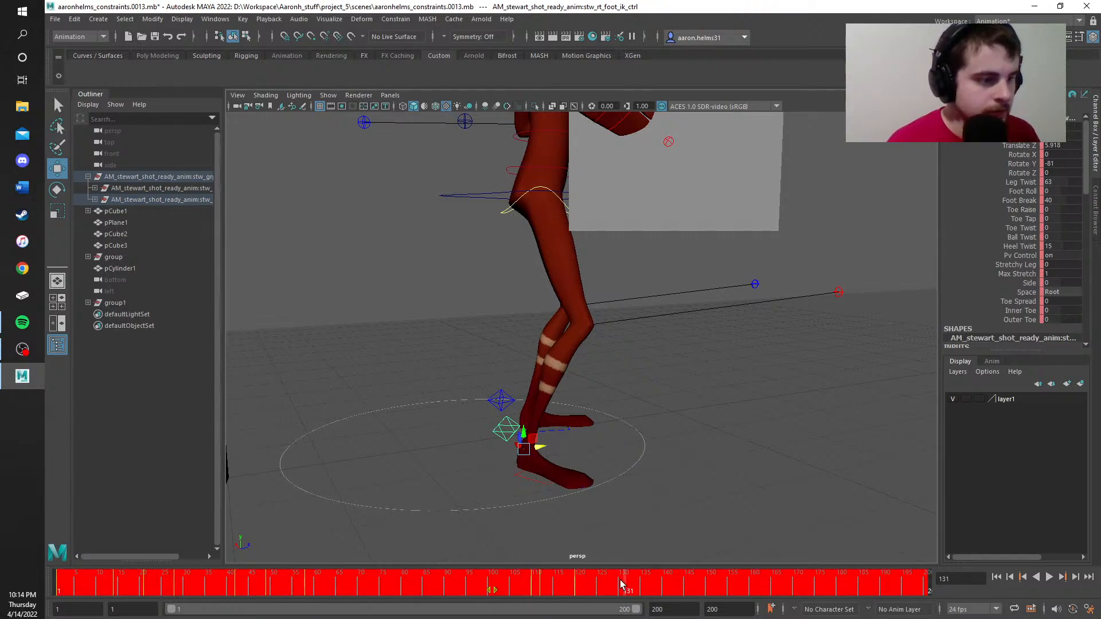
pyautogui.click(636, 535)
pyautogui.moveTo(614, 589); pyautogui.dragTo(623, 589)
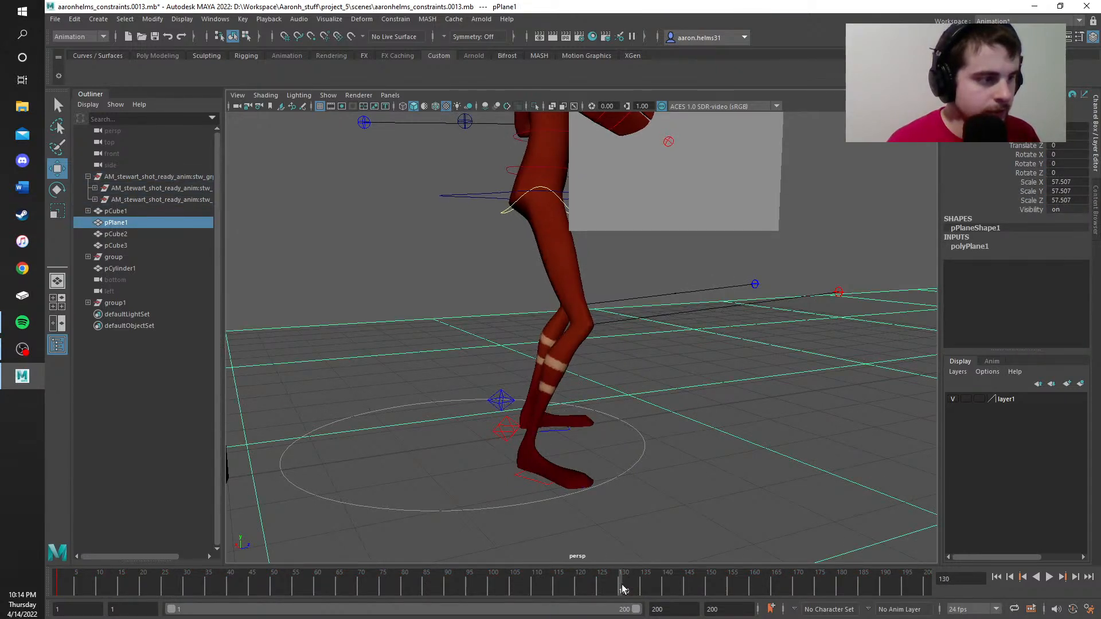
pyautogui.press('s')
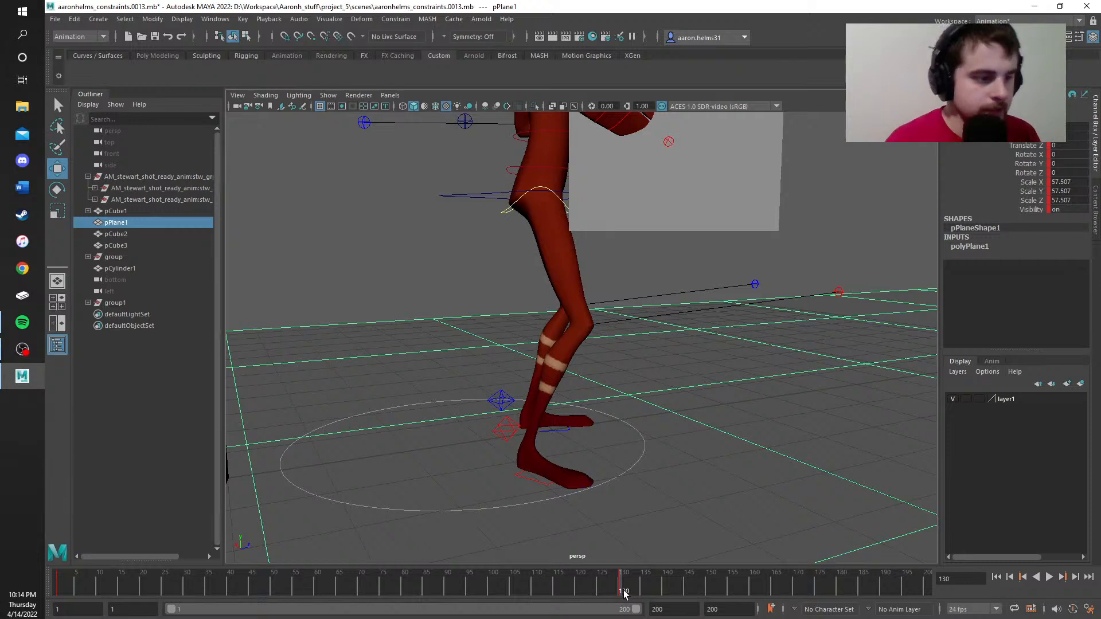
pyautogui.hotkey('alt', 'v')
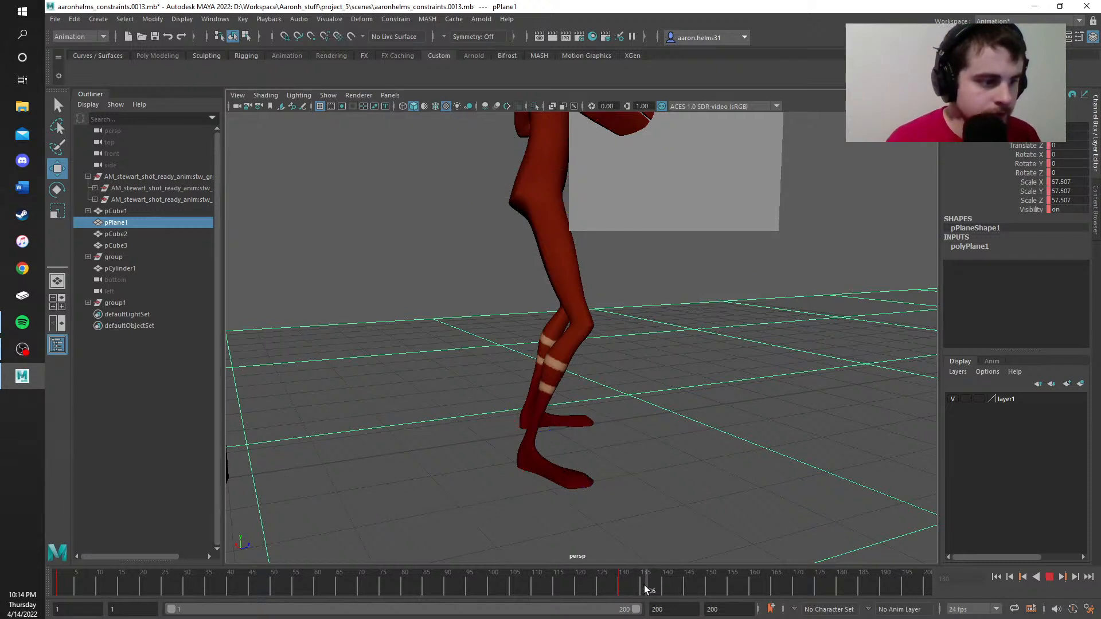
pyautogui.hotkey('alt', 'v')
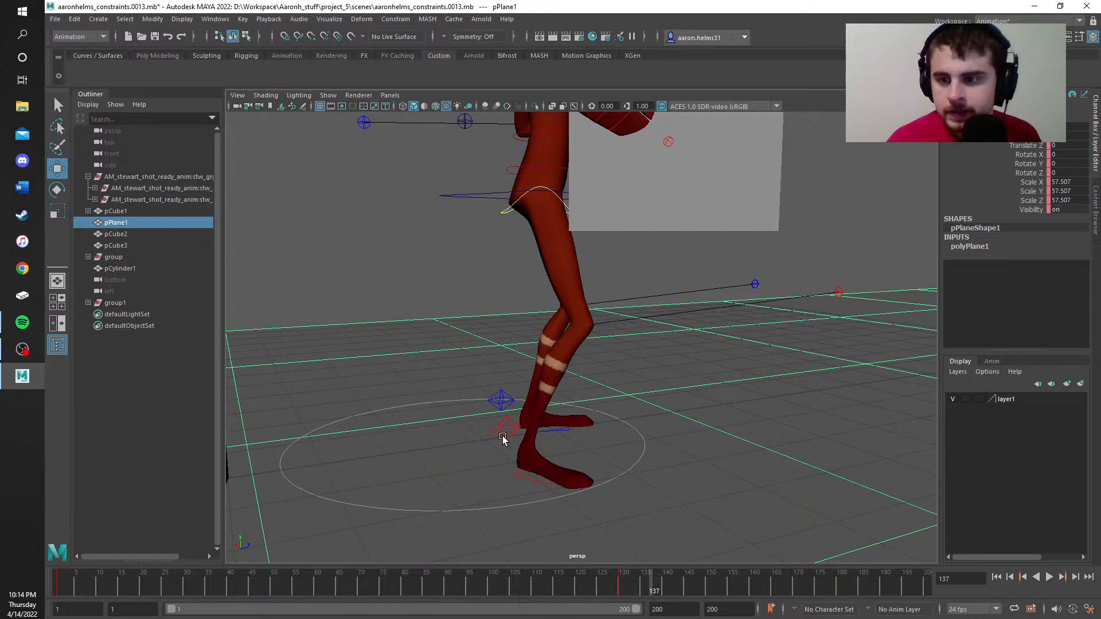
# Step: Move the right foot IK control backward to Translate Z -17.655 at frame 137
pyautogui.click(503, 438)
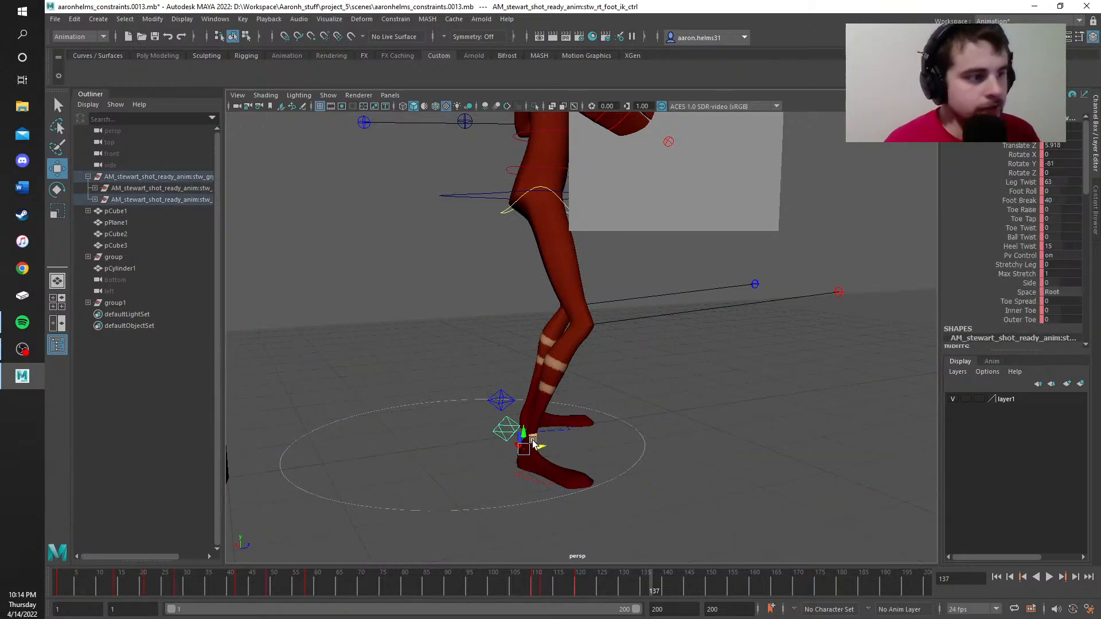
pyautogui.moveTo(523, 434); pyautogui.dragTo(488, 404)
pyautogui.moveTo(459, 406); pyautogui.dragTo(458, 407)
pyautogui.moveTo(497, 441)
pyautogui.keyDown('alt'); pyautogui.mouseDown()
pyautogui.moveTo(540, 443)
pyautogui.moveTo(499, 439)
pyautogui.mouseUp(); pyautogui.keyUp('alt')
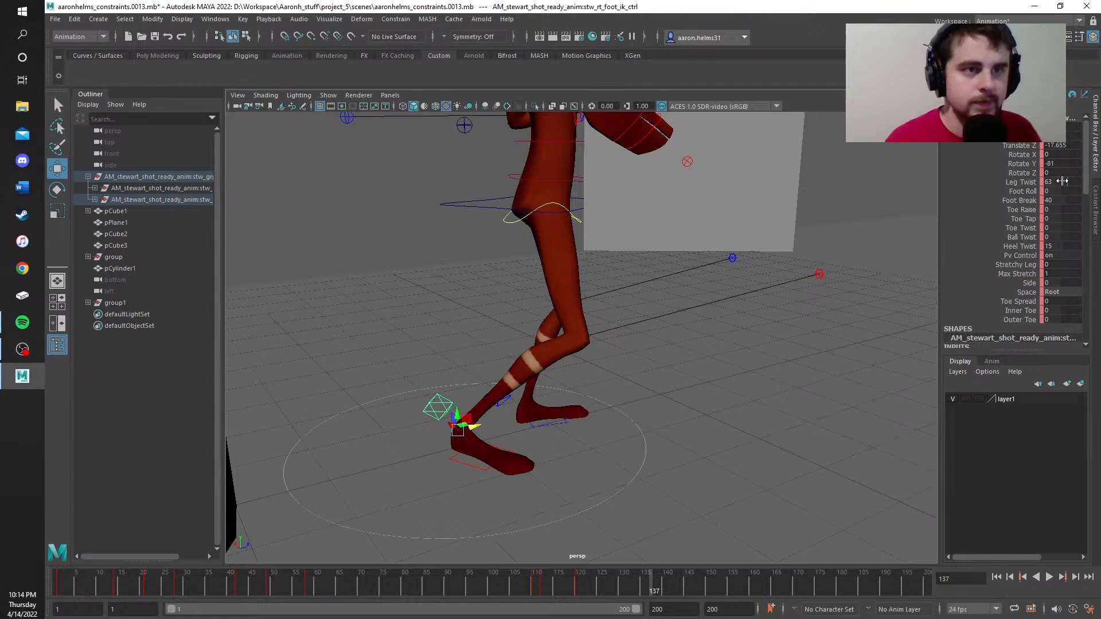
# Step: Set the right foot control's Leg Twist to 107 and Rotate Y to -102, and key it at frame 137
pyautogui.click(1062, 181)
pyautogui.moveTo(1059, 181)
pyautogui.mouseDown()
pyautogui.moveTo(1011, 181)
pyautogui.moveTo(1073, 182)
pyautogui.mouseUp()
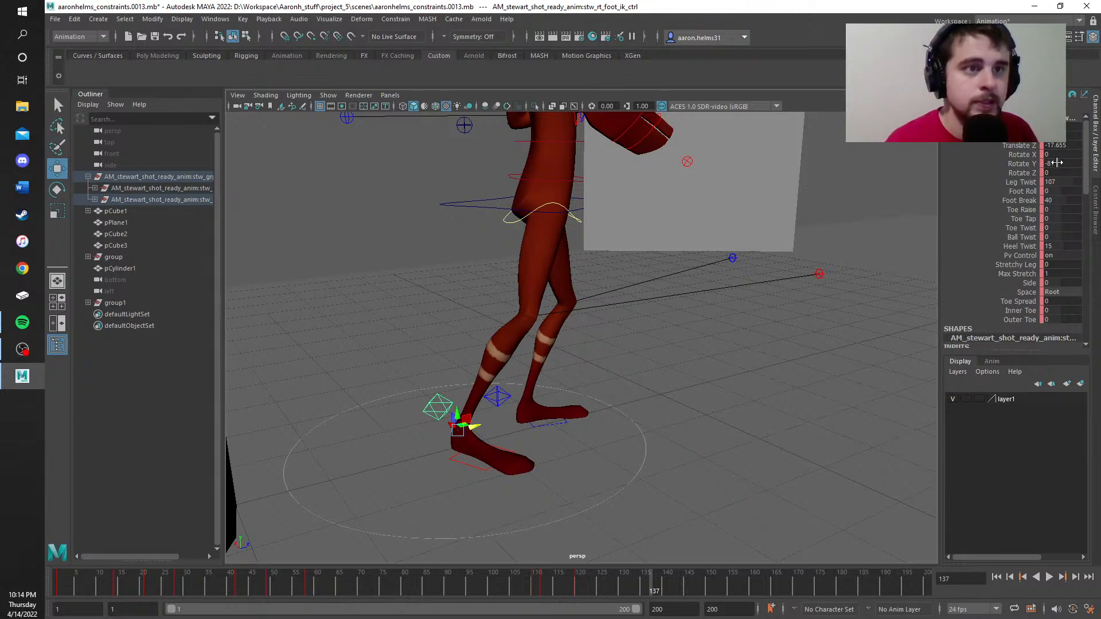
pyautogui.moveTo(1061, 163); pyautogui.dragTo(1038, 163)
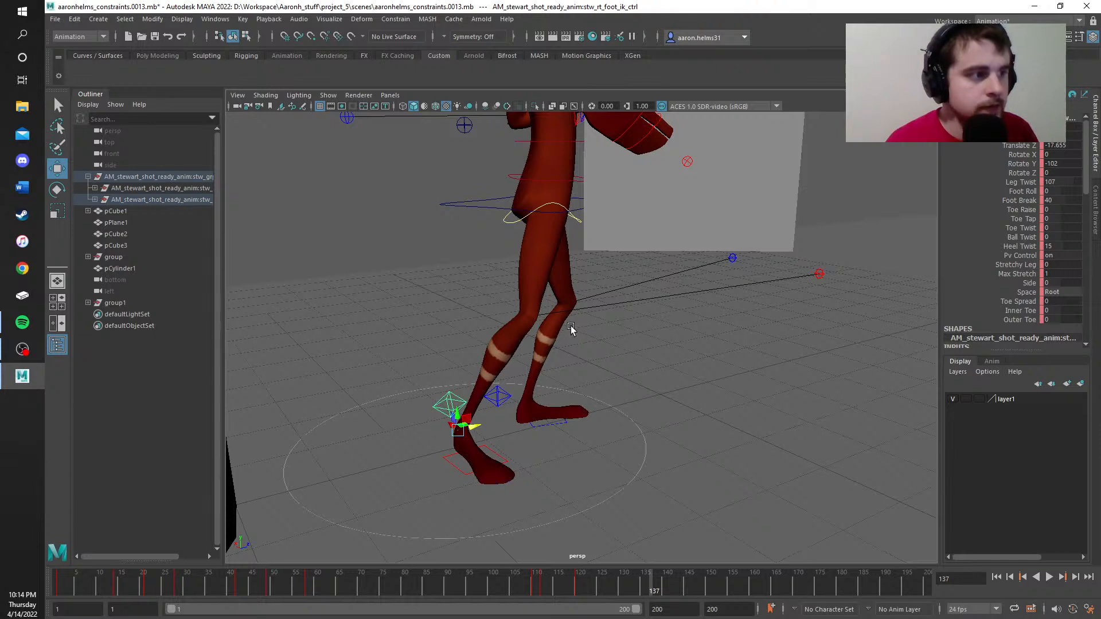
pyautogui.press('s')
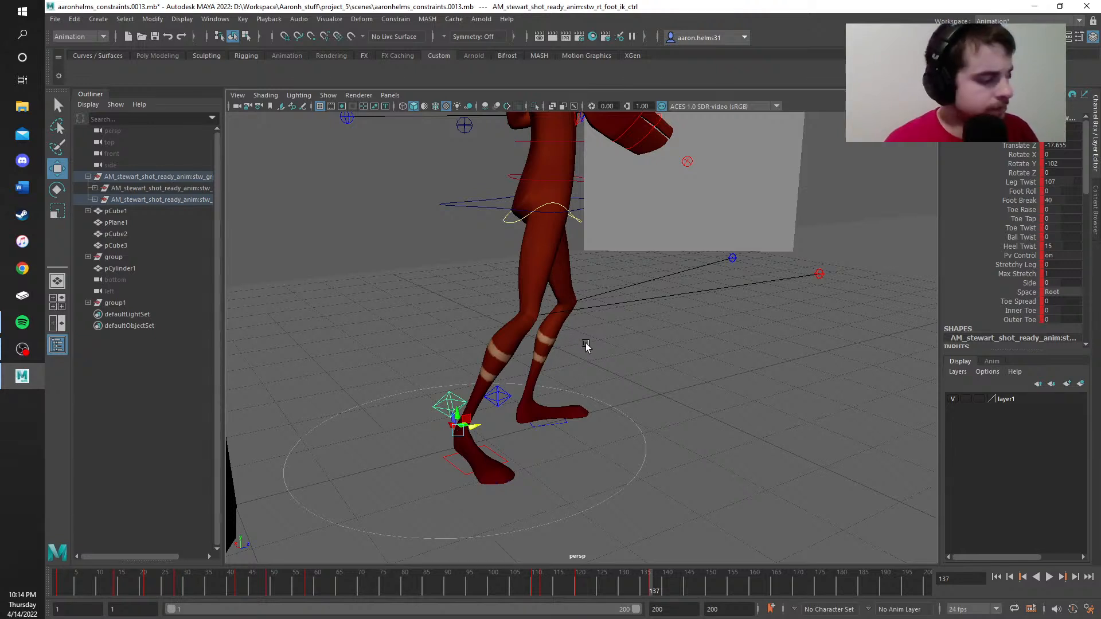
pyautogui.moveTo(571, 399)
pyautogui.keyDown('alt'); pyautogui.mouseDown()
pyautogui.moveTo(553, 401)
pyautogui.moveTo(574, 396)
pyautogui.mouseUp(); pyautogui.keyUp('alt')
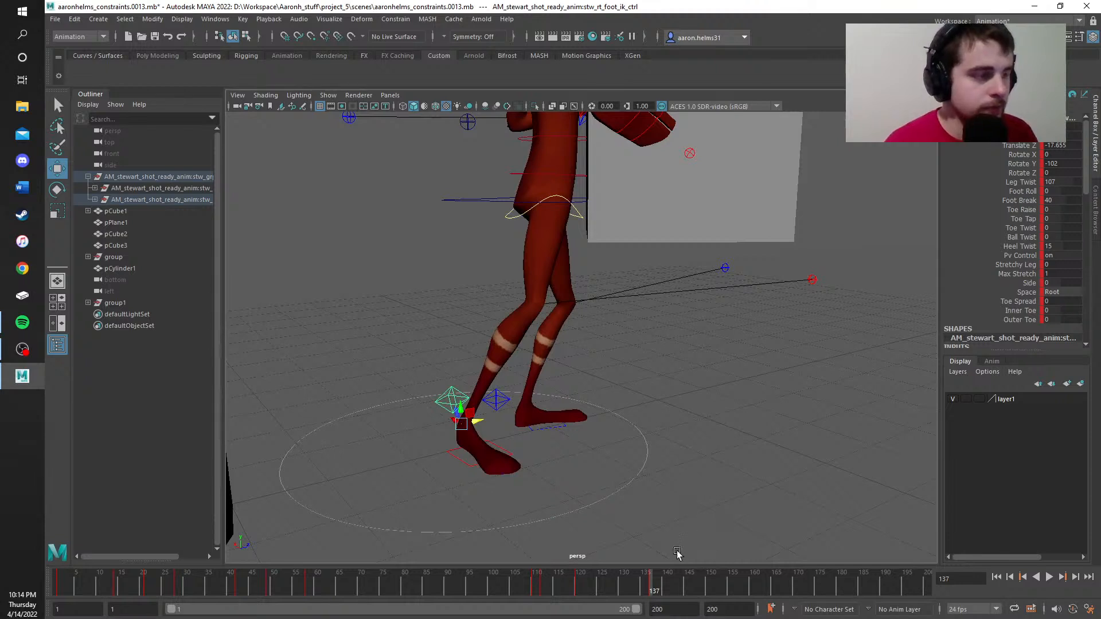
# Step: Copy the right foot control's key from frame 120 and paste it at frame 130
pyautogui.moveTo(641, 584)
pyautogui.mouseDown()
pyautogui.moveTo(563, 590)
pyautogui.moveTo(629, 588)
pyautogui.moveTo(582, 591)
pyautogui.moveTo(621, 583)
pyautogui.mouseUp()
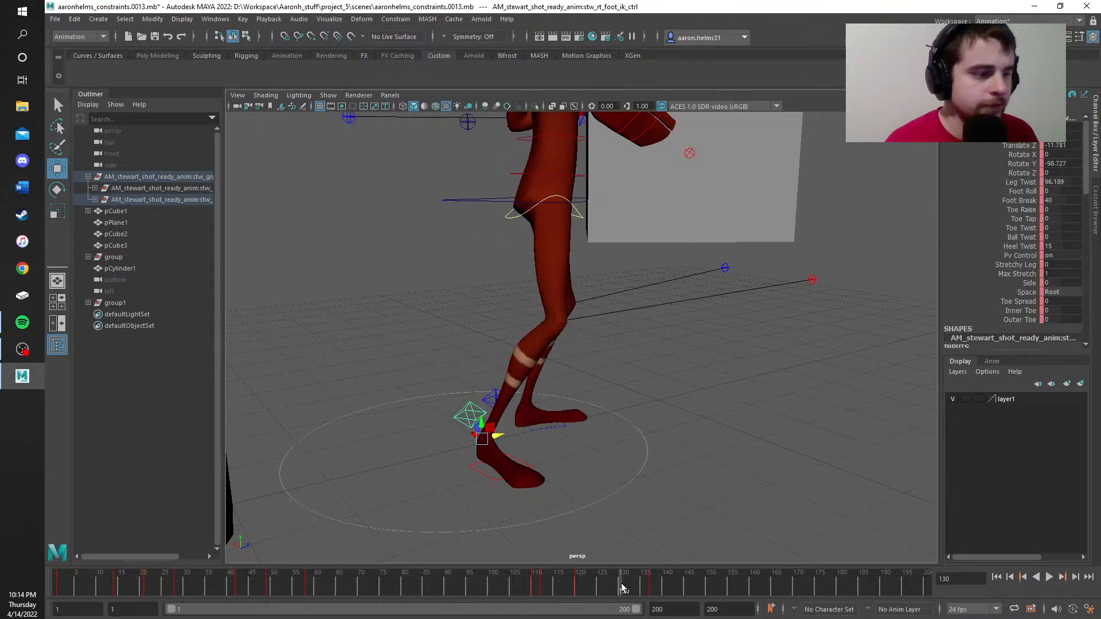
pyautogui.doubleClick(577, 591)
pyautogui.click(576, 588)
pyautogui.rightClick(576, 587)
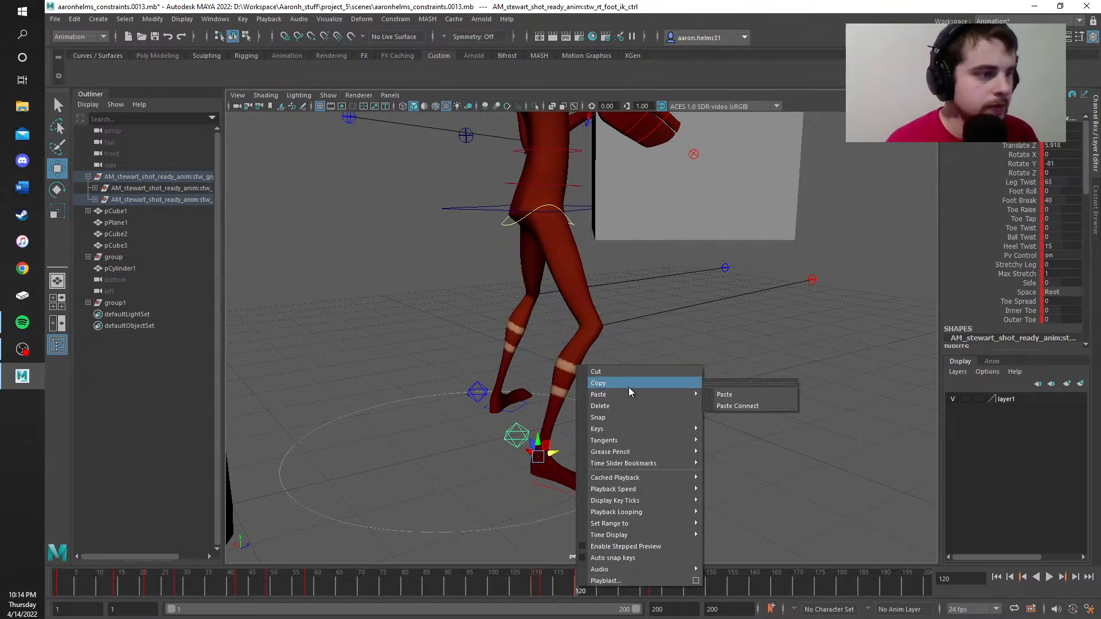
pyautogui.click(629, 383)
pyautogui.click(623, 587)
pyautogui.rightClick(623, 587)
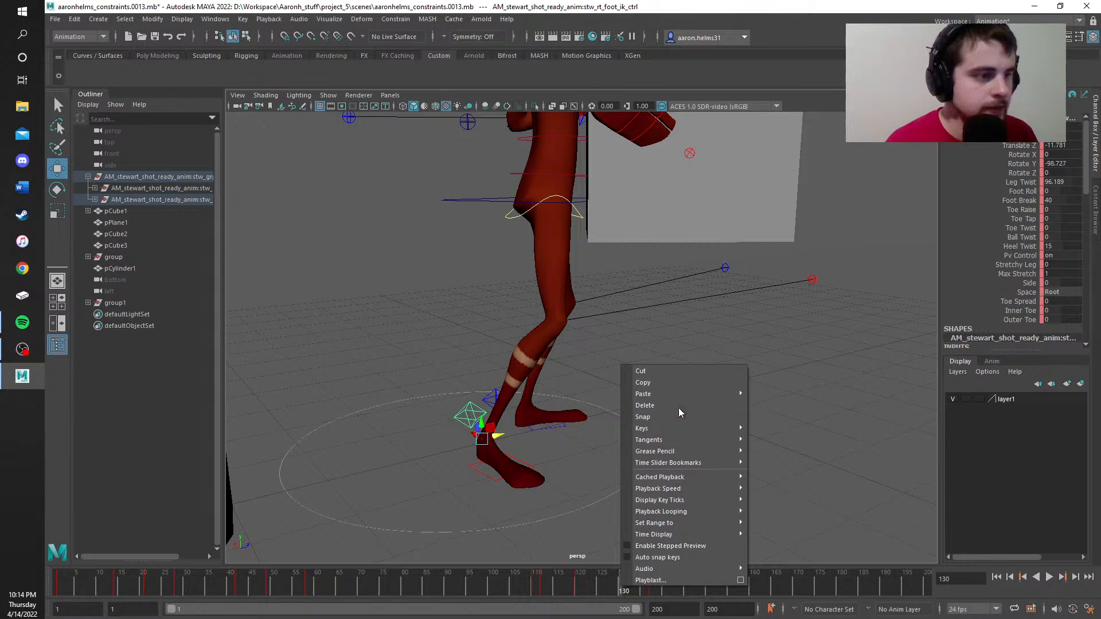
pyautogui.moveTo(723, 394)
pyautogui.click(769, 394)
# Step: Shift the center of gravity control to Translate Z 12.098 at frame 137 and lower the hips slightly
pyautogui.moveTo(631, 583); pyautogui.dragTo(652, 565)
pyautogui.keyDown('alt'); pyautogui.moveTo(546, 462); pyautogui.dragTo(576, 468); pyautogui.keyUp('alt')
pyautogui.scroll(-6, 567, 468)
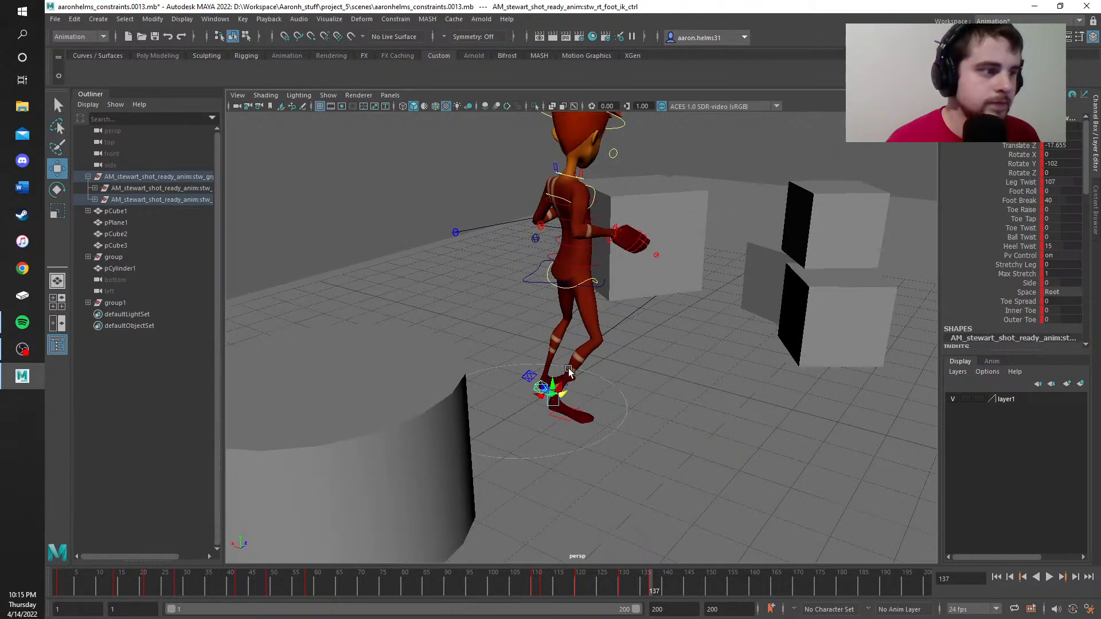
pyautogui.scroll(6, 568, 371)
pyautogui.keyDown('alt'); pyautogui.moveTo(483, 342); pyautogui.dragTo(593, 296); pyautogui.keyUp('alt')
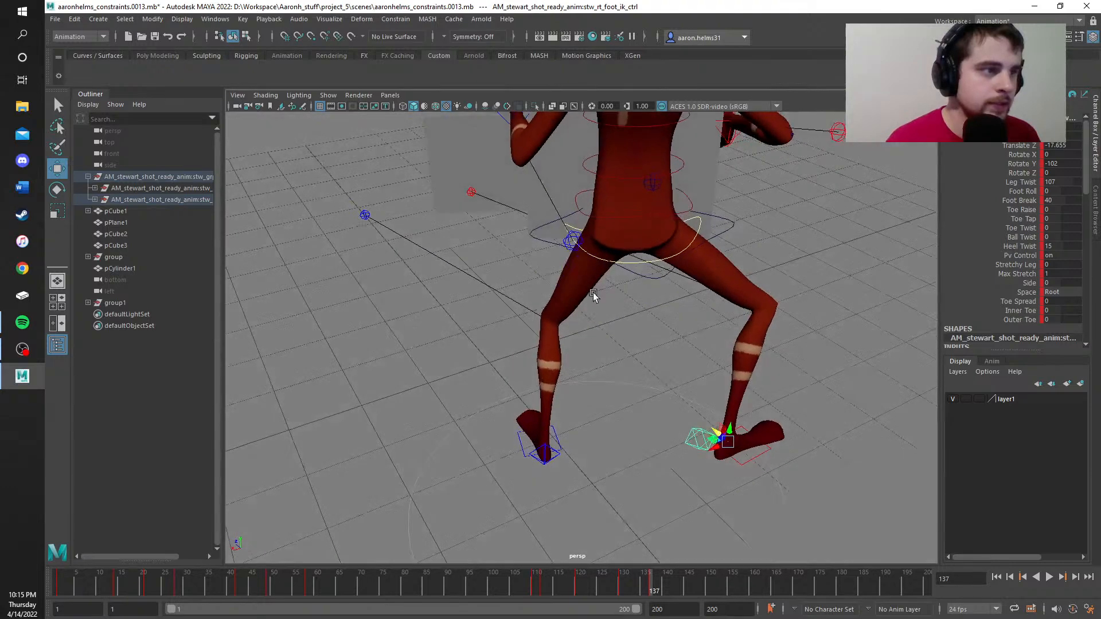
pyautogui.click(666, 279)
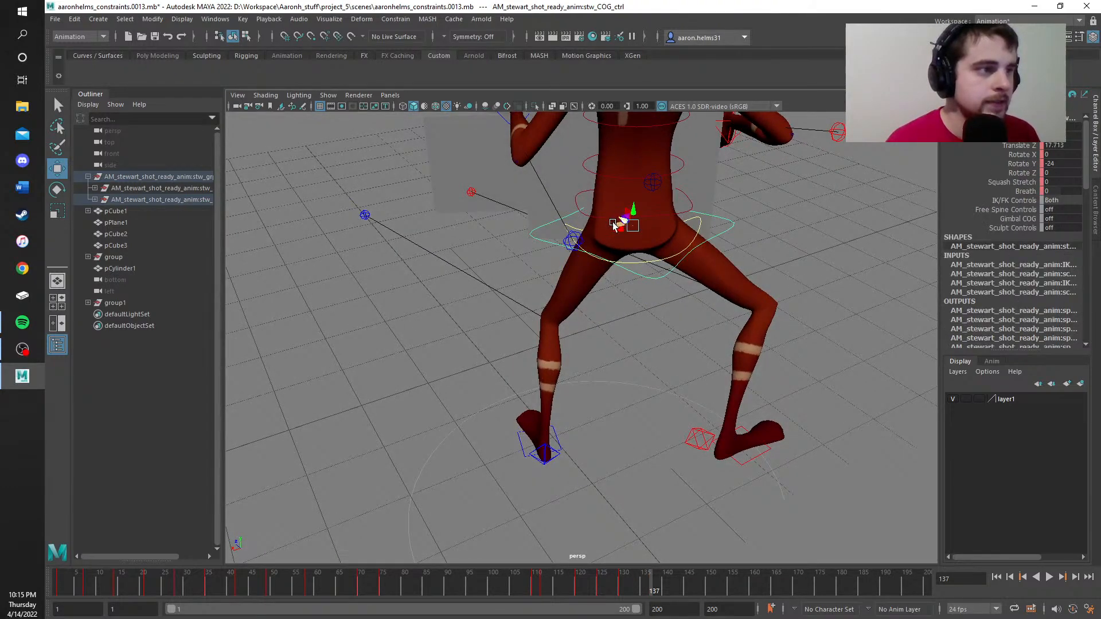
pyautogui.moveTo(614, 225); pyautogui.dragTo(590, 247)
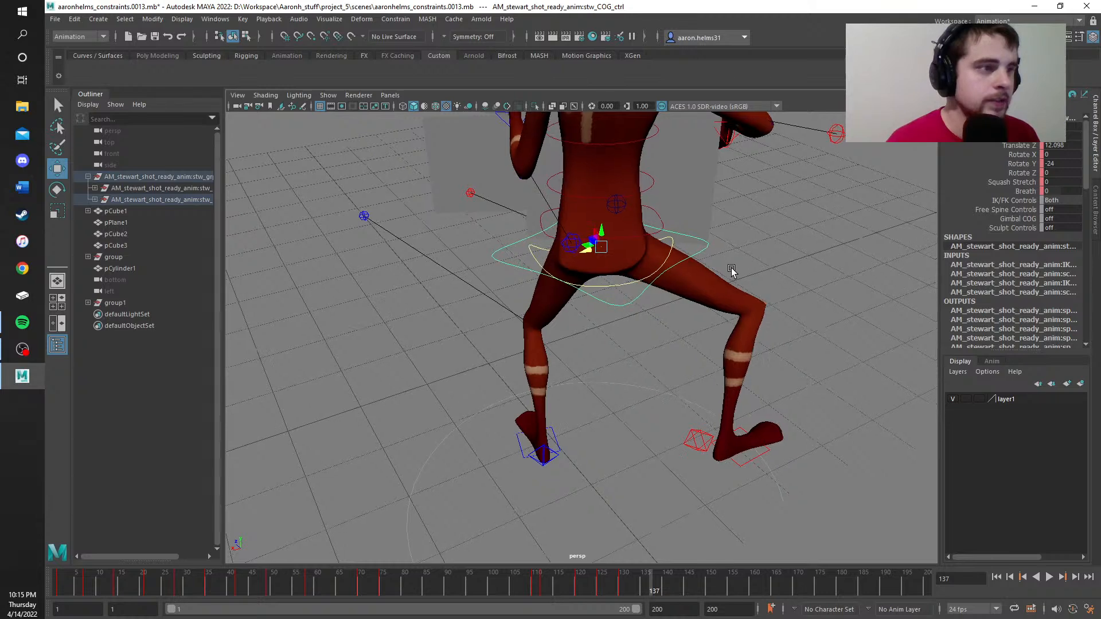
pyautogui.keyDown('alt'); pyautogui.moveTo(732, 269); pyautogui.dragTo(715, 314); pyautogui.keyUp('alt')
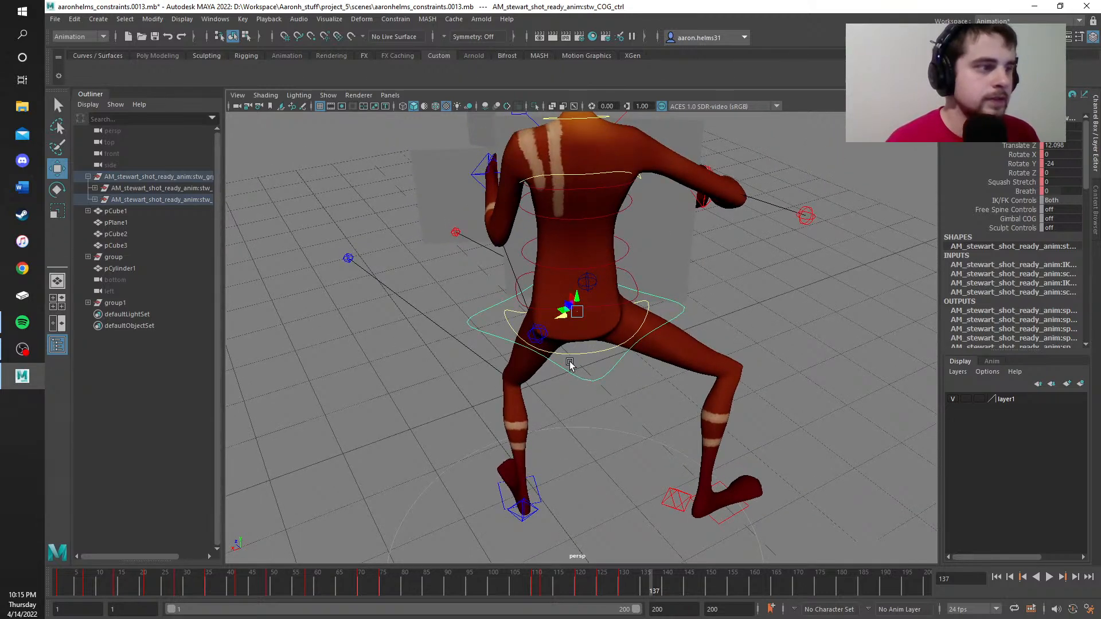
pyautogui.keyDown('alt'); pyautogui.moveTo(495, 474); pyautogui.dragTo(527, 401); pyautogui.keyUp('alt')
pyautogui.moveTo(624, 244); pyautogui.dragTo(624, 252)
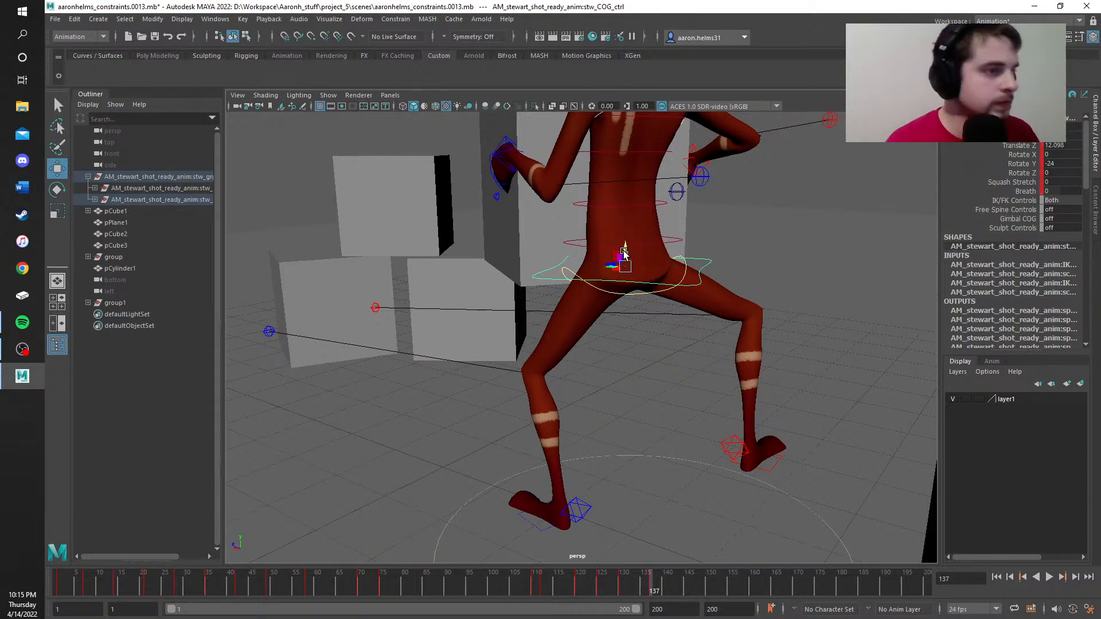
# Step: Push the left arm IK control and box farther from the body to Translate Z 57.511 at frame 137
pyautogui.keyDown('alt'); pyautogui.moveTo(477, 290); pyautogui.dragTo(485, 251); pyautogui.keyUp('alt')
pyautogui.click(513, 149)
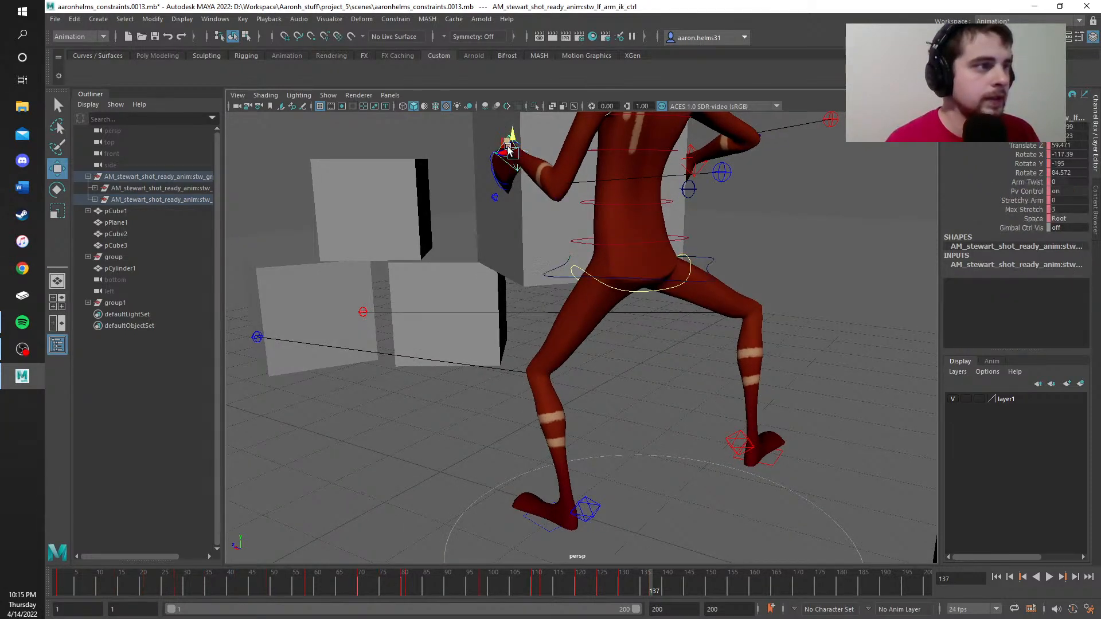
pyautogui.moveTo(501, 154); pyautogui.dragTo(476, 154)
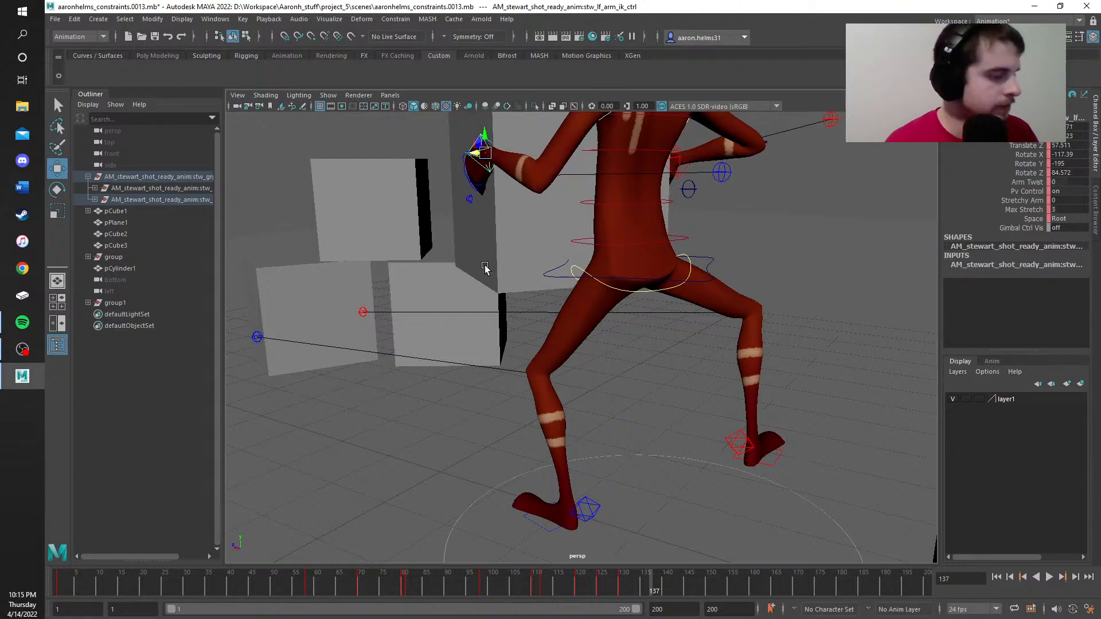
# Step: Examine the full pose from the side and play back the turn from around frame 105
pyautogui.keyDown('alt'); pyautogui.moveTo(485, 269); pyautogui.dragTo(280, 280); pyautogui.keyUp('alt')
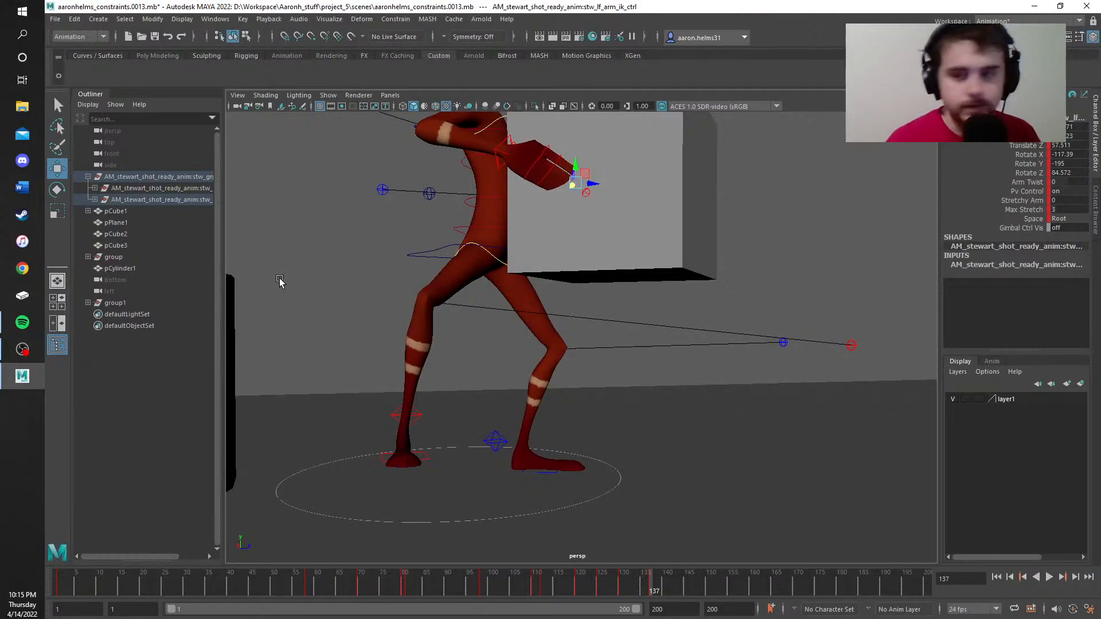
pyautogui.keyDown('alt'); pyautogui.moveTo(475, 270); pyautogui.dragTo(579, 397); pyautogui.keyUp('alt')
pyautogui.scroll(-5, 563, 386)
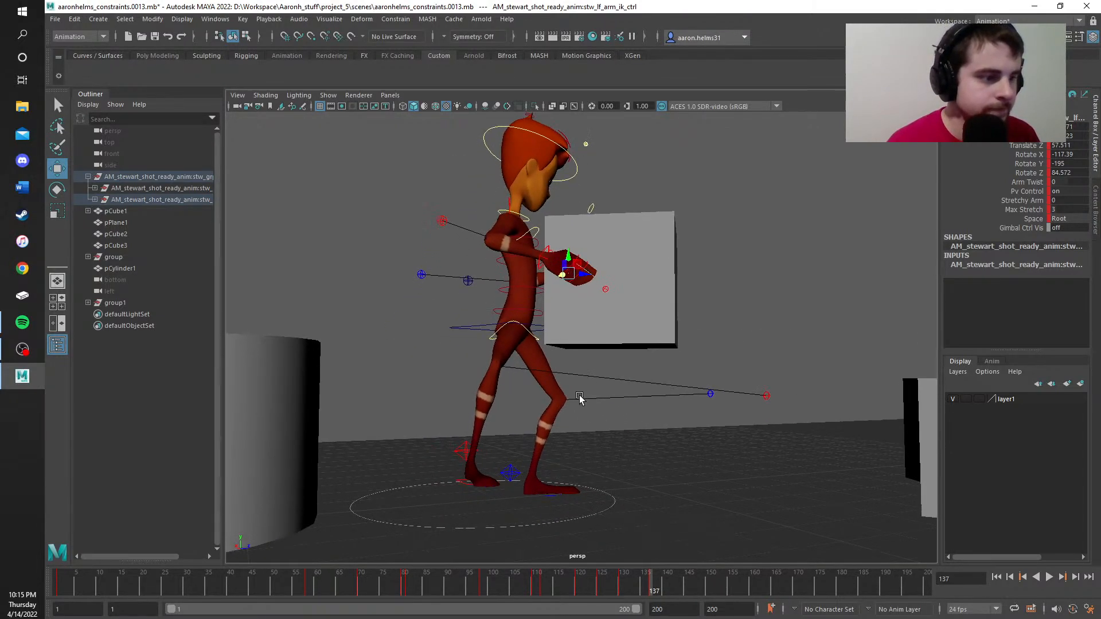
pyautogui.moveTo(645, 578); pyautogui.dragTo(510, 591)
pyautogui.click(1049, 577)
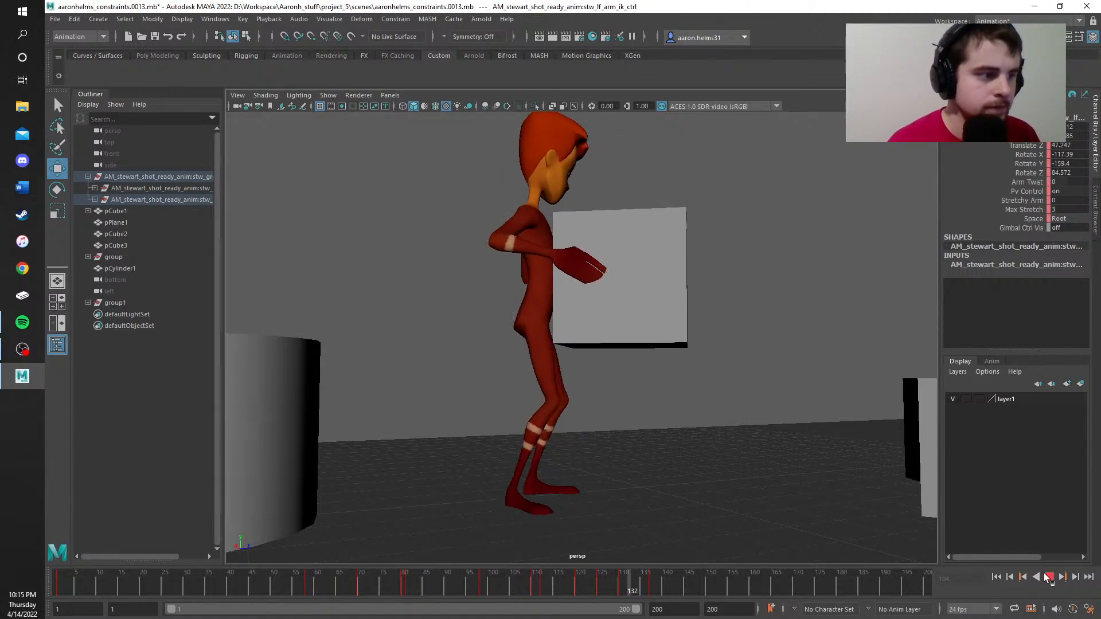
pyautogui.click(1049, 577)
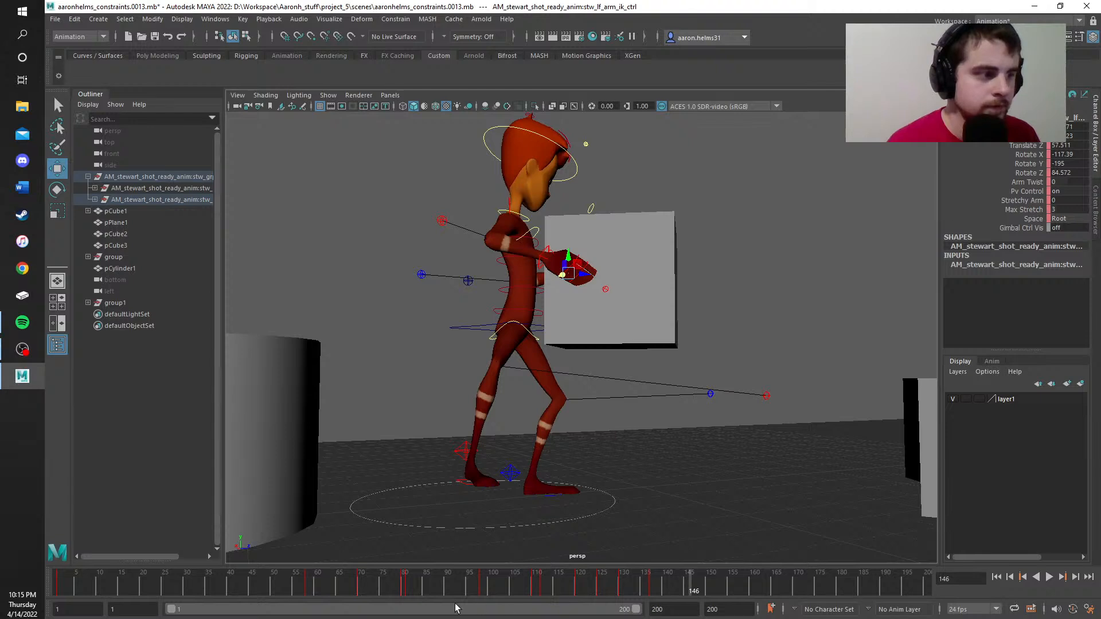
# Step: Set the right foot control's Rotate Y to -120 at frame 137
pyautogui.moveTo(663, 572); pyautogui.dragTo(654, 573)
pyautogui.keyDown('alt'); pyautogui.moveTo(552, 476); pyautogui.dragTo(567, 483); pyautogui.keyUp('alt')
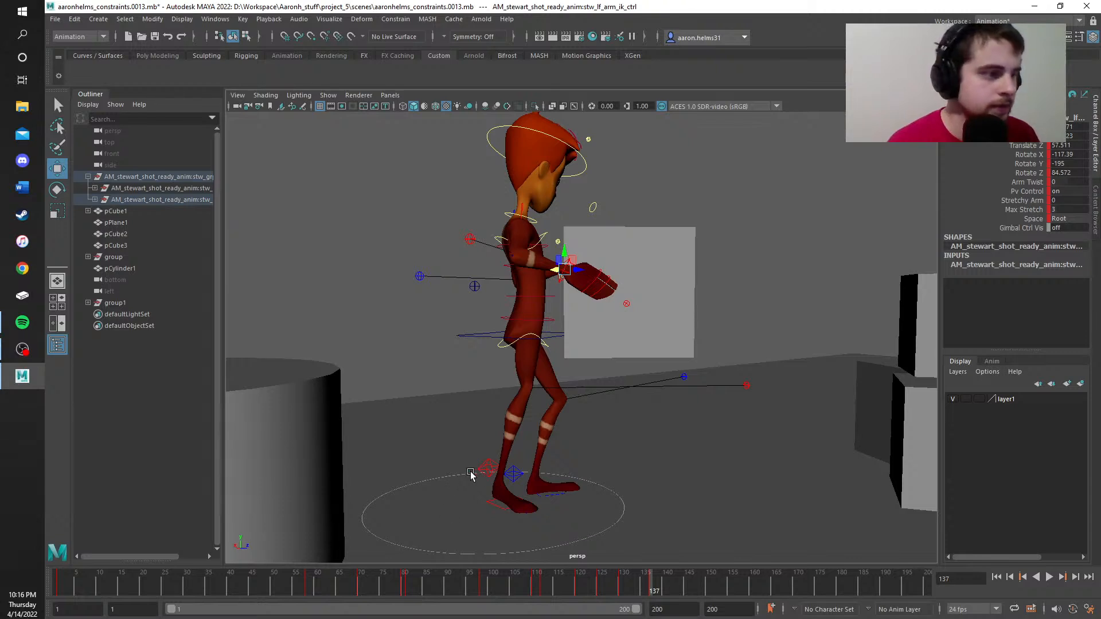
pyautogui.click(488, 473)
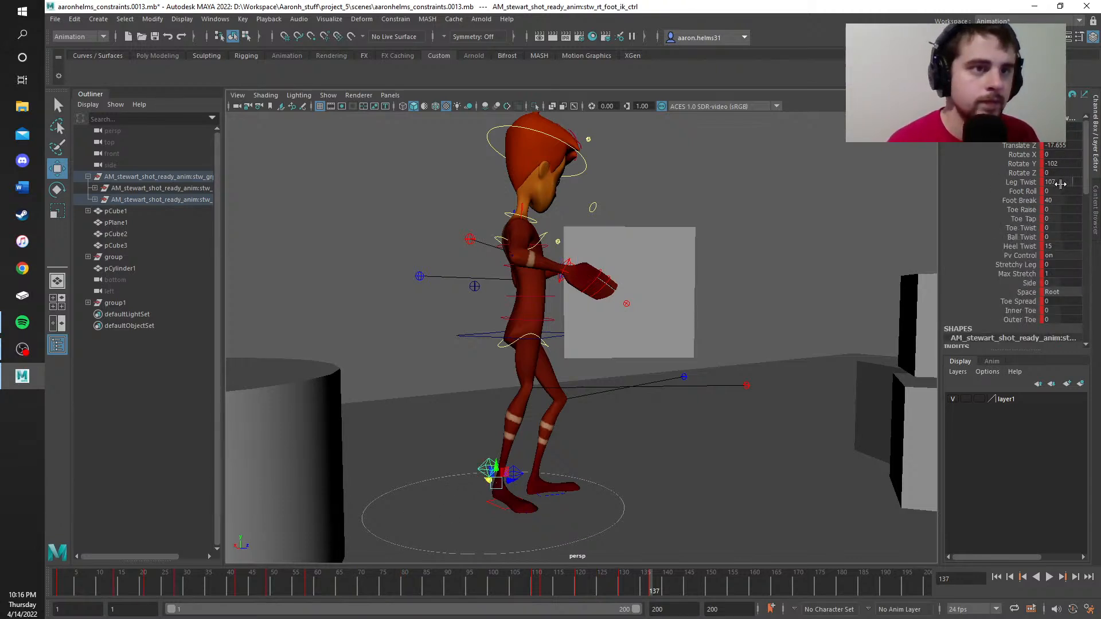
pyautogui.click(1059, 165)
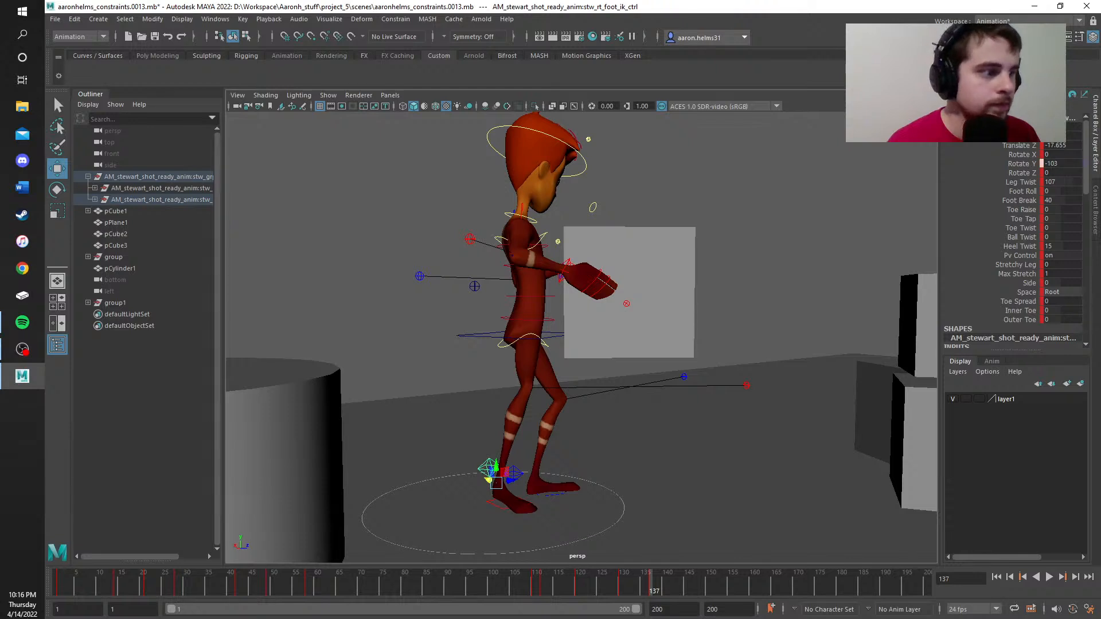
pyautogui.moveTo(1059, 164)
pyautogui.keyDown('ctrl'); pyautogui.mouseDown()
pyautogui.moveTo(1039, 164)
pyautogui.moveTo(1048, 165)
pyautogui.mouseUp(); pyautogui.keyUp('ctrl')
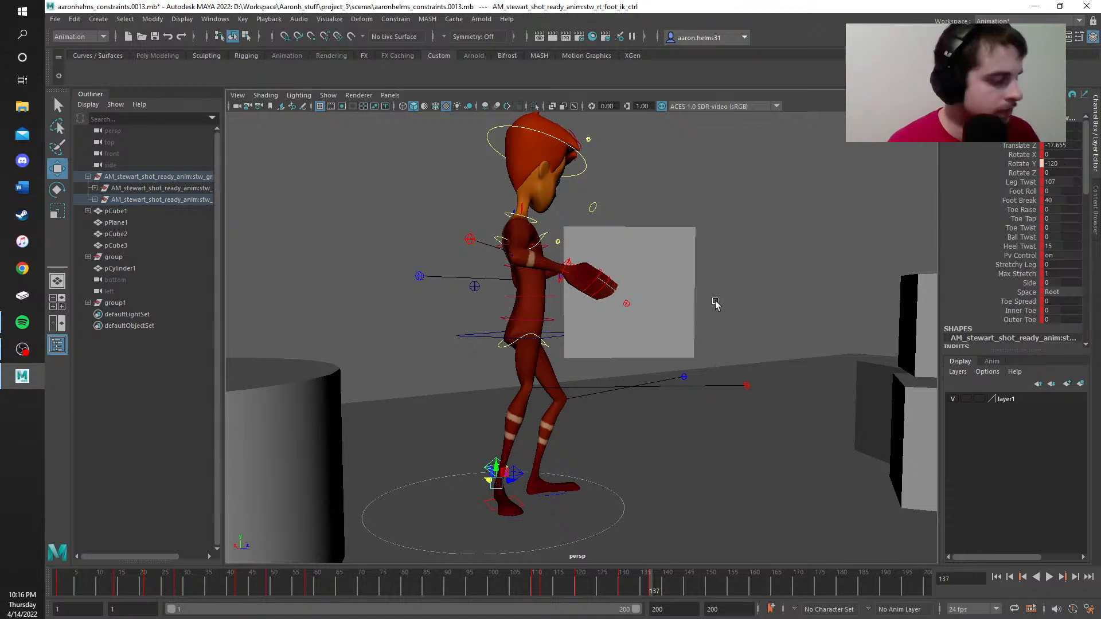
pyautogui.keyDown('alt'); pyautogui.moveTo(630, 366); pyautogui.dragTo(608, 355); pyautogui.keyUp('alt')
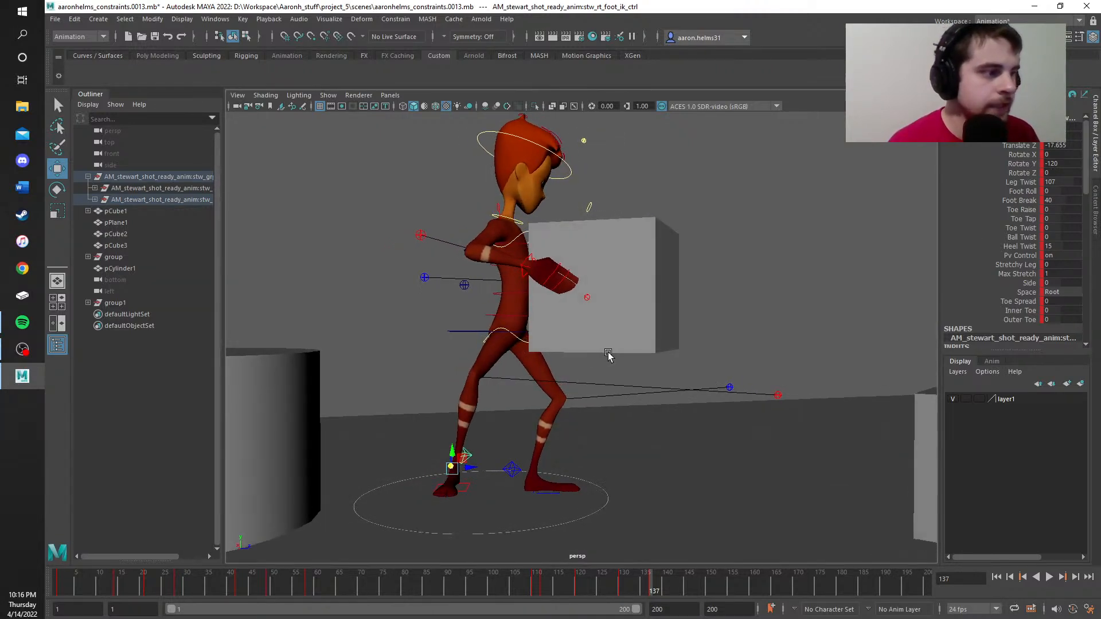
# Step: Replay the turn up to frame 137 and examine the legs and feet up close from the side
pyautogui.hotkey('alt', 'v')
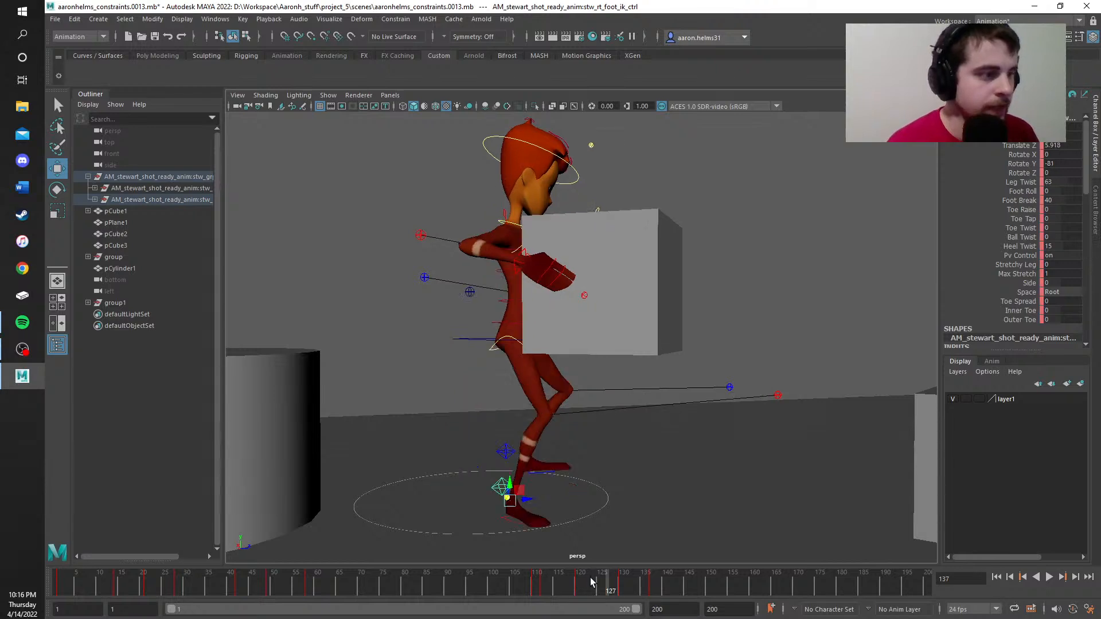
pyautogui.moveTo(666, 573)
pyautogui.mouseDown()
pyautogui.moveTo(626, 577)
pyautogui.moveTo(652, 578)
pyautogui.mouseUp()
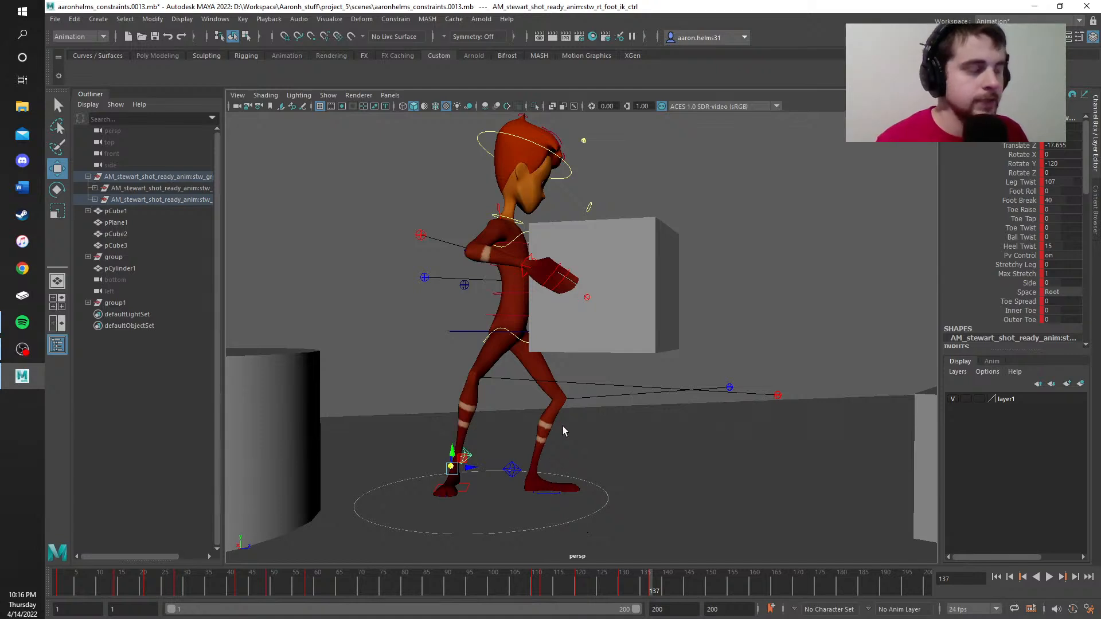
pyautogui.keyDown('alt'); pyautogui.moveTo(563, 427); pyautogui.dragTo(549, 426); pyautogui.keyUp('alt')
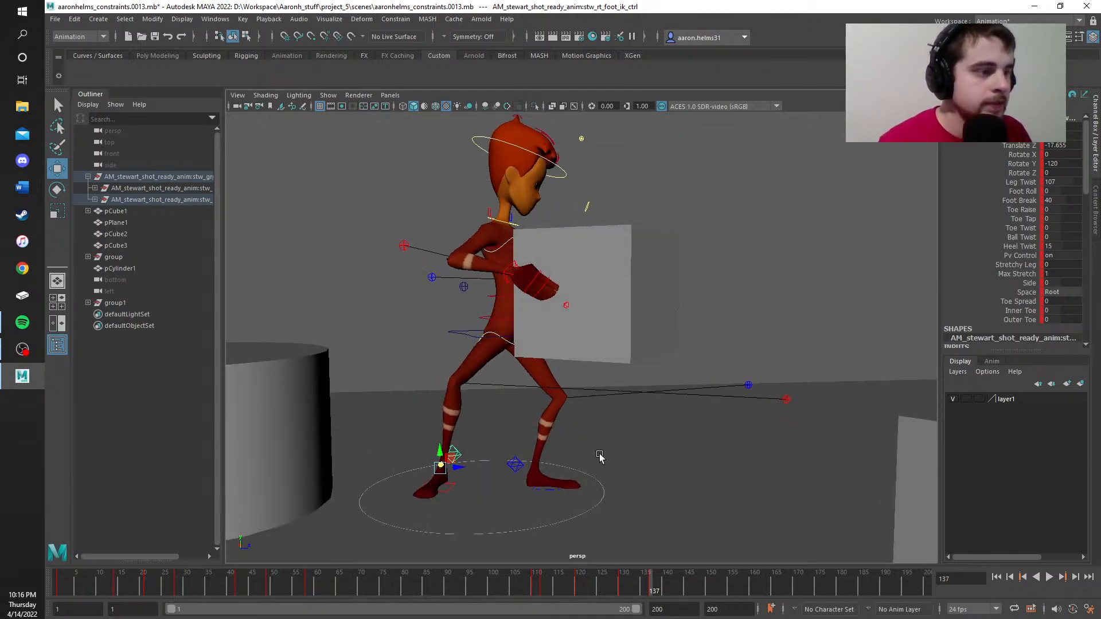
pyautogui.keyDown('alt'); pyautogui.moveTo(596, 447); pyautogui.dragTo(635, 355, button='middle'); pyautogui.keyUp('alt')
pyautogui.scroll(3, 639, 384)
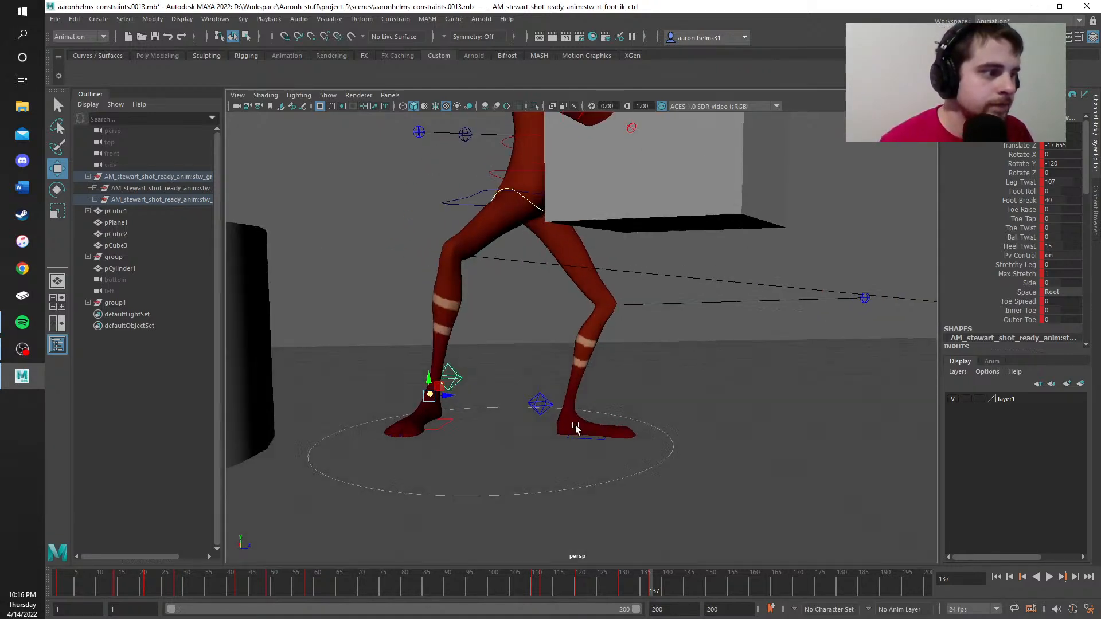
# Step: At frame 145, lower the right foot control to the floor, move it back to Translate Z -23.583 and key it
pyautogui.keyDown('alt'); pyautogui.moveTo(575, 429); pyautogui.dragTo(676, 450); pyautogui.keyUp('alt')
pyautogui.click(613, 434)
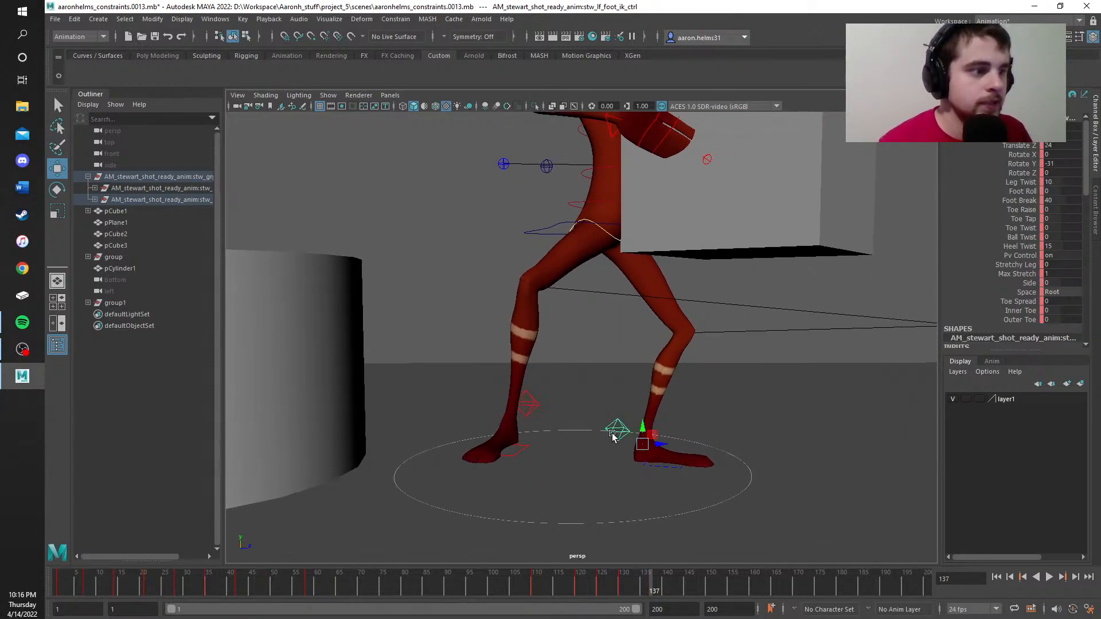
pyautogui.click(527, 402)
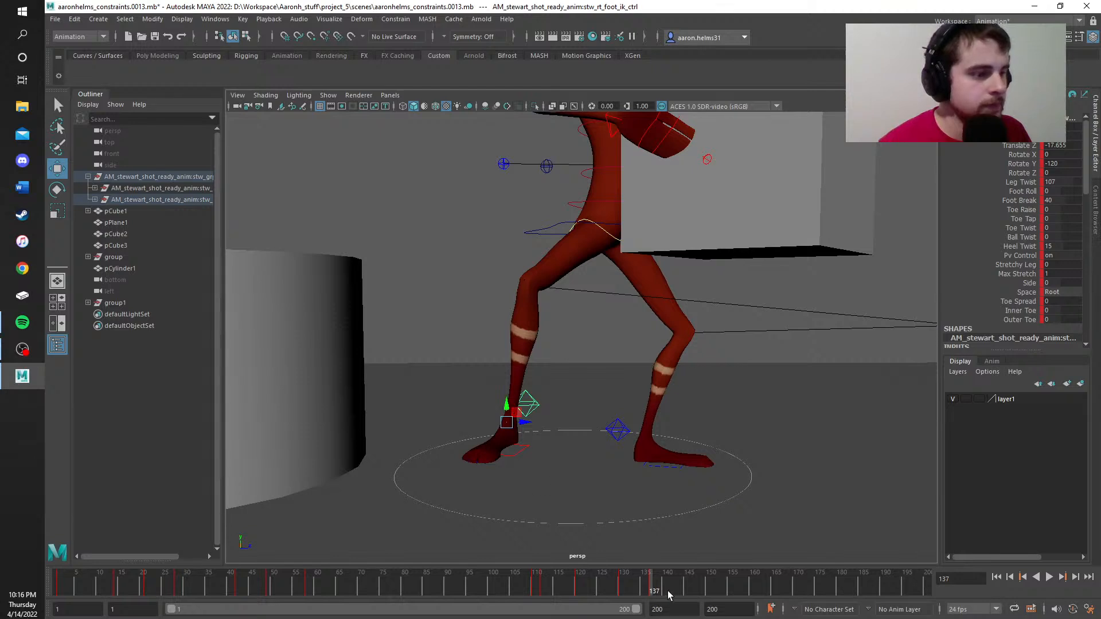
pyautogui.moveTo(655, 586); pyautogui.dragTo(689, 586)
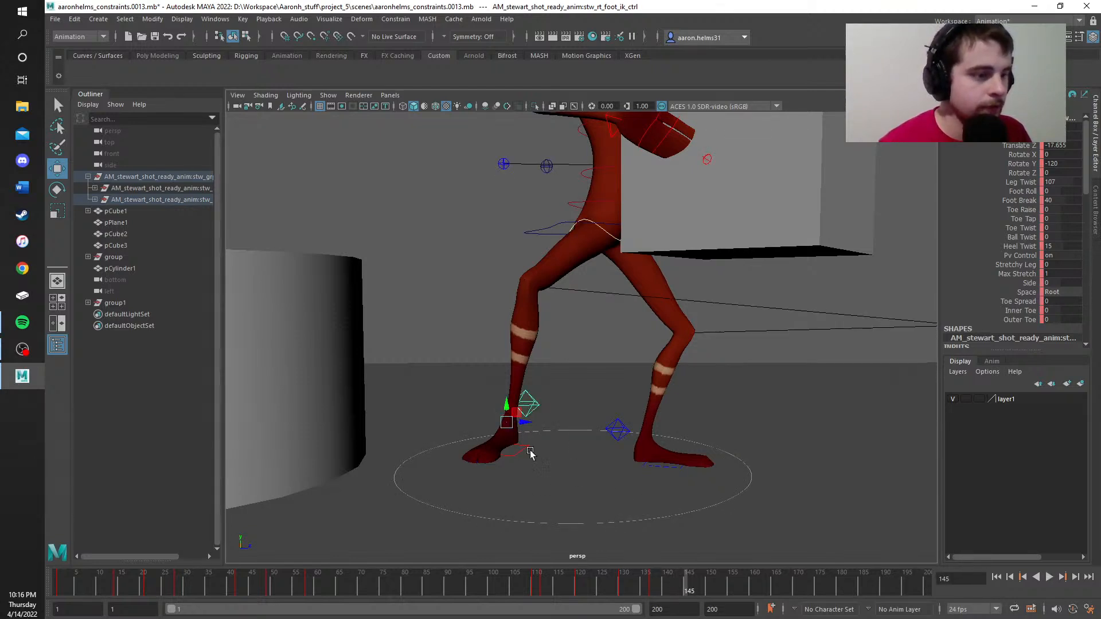
pyautogui.moveTo(507, 406); pyautogui.dragTo(502, 463)
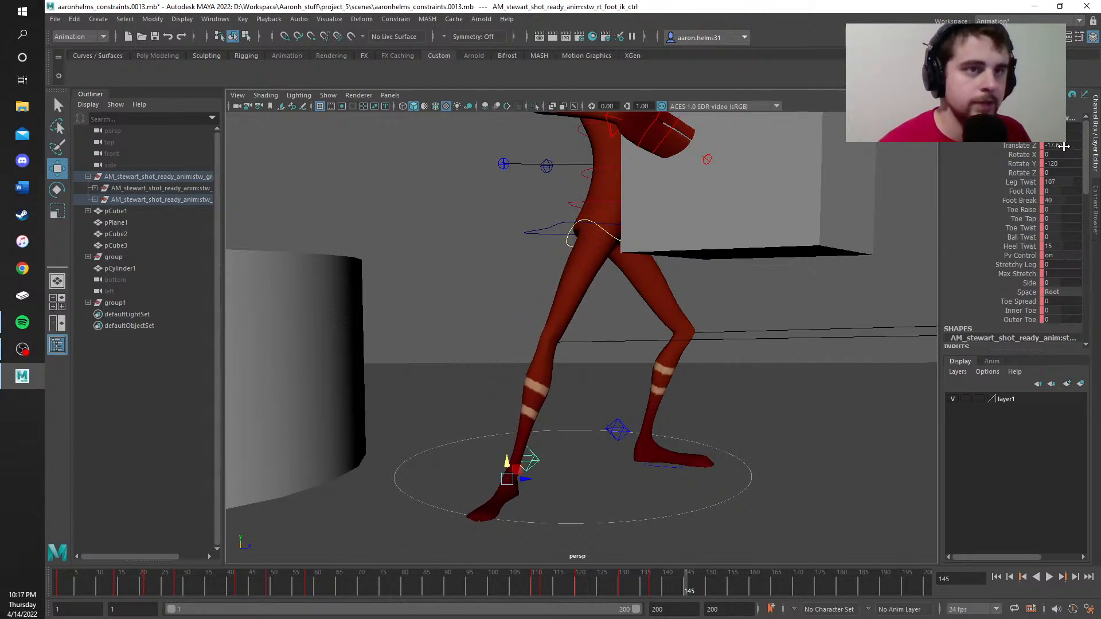
pyautogui.press('Return')
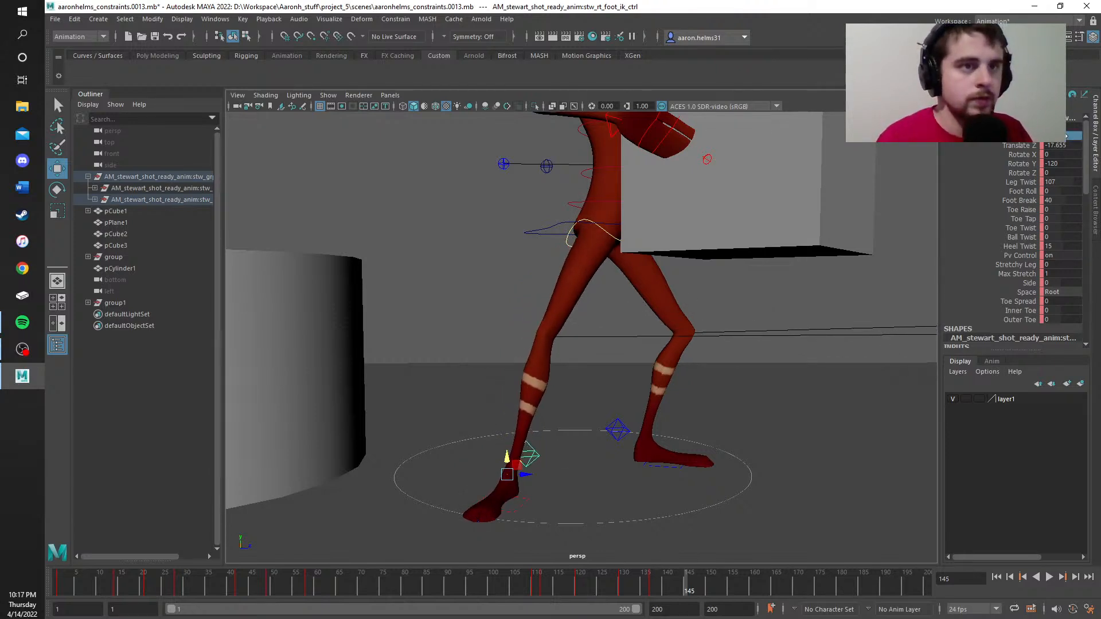
pyautogui.moveTo(525, 474); pyautogui.dragTo(504, 476)
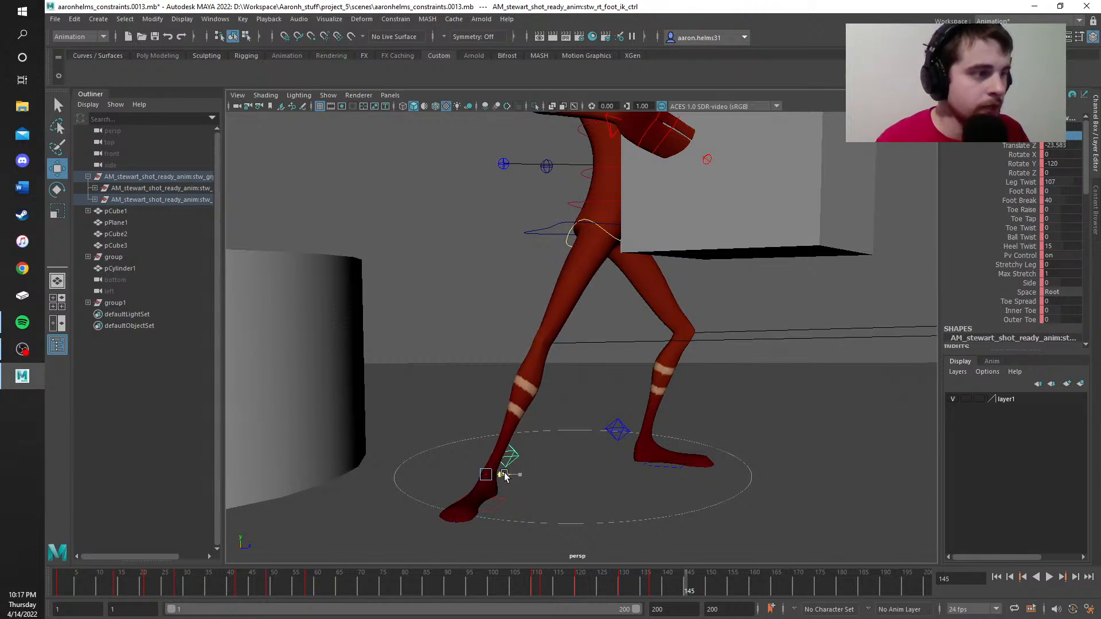
pyautogui.press('s')
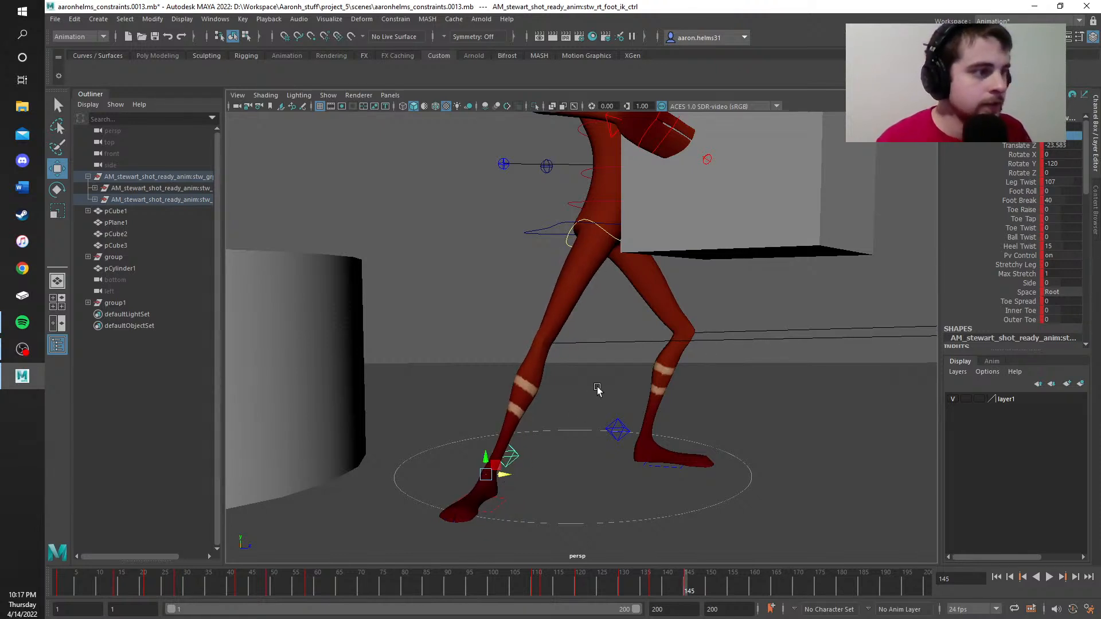
# Step: Move the left arm IK control with the box to Translate Z 58.178 at frame 145
pyautogui.click(559, 225)
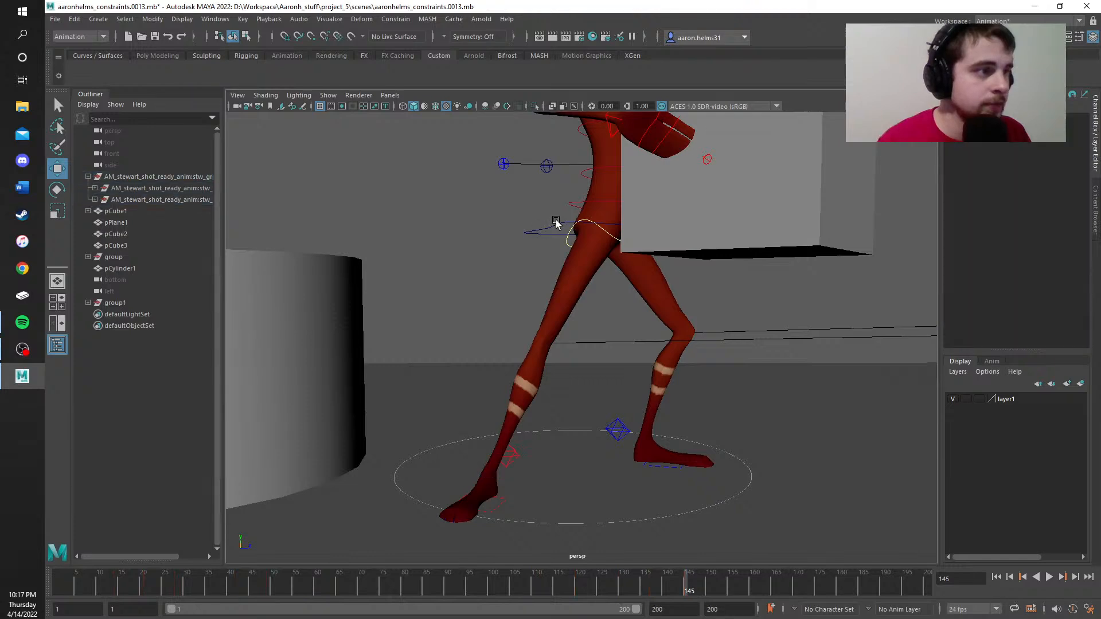
pyautogui.click(562, 229)
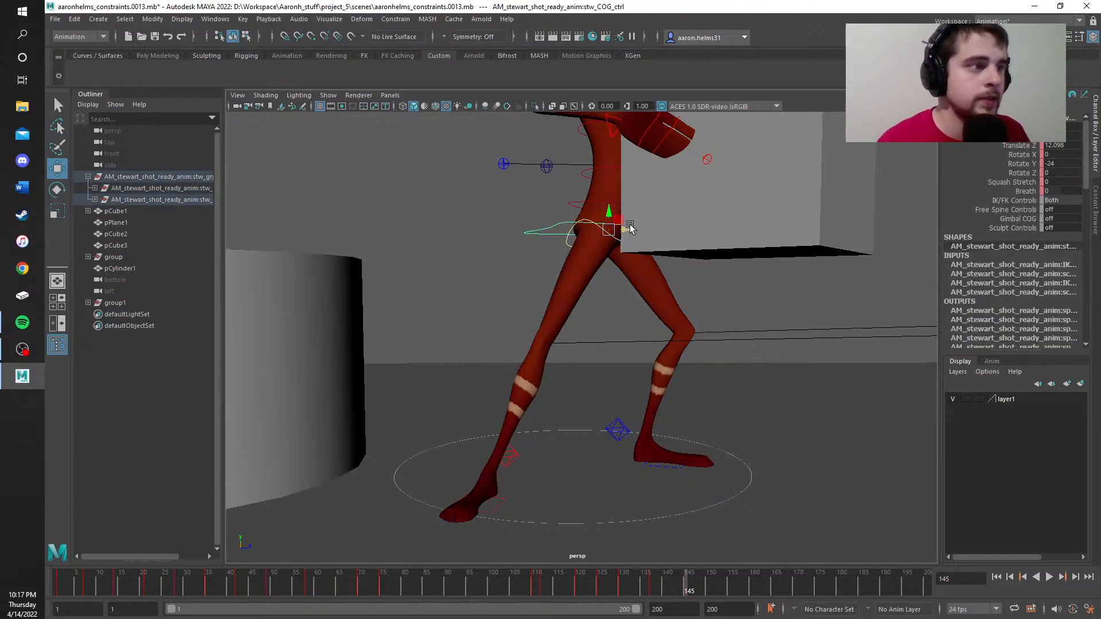
pyautogui.keyDown('alt'); pyautogui.moveTo(631, 245); pyautogui.dragTo(680, 258); pyautogui.keyUp('alt')
pyautogui.moveTo(560, 232); pyautogui.dragTo(606, 242)
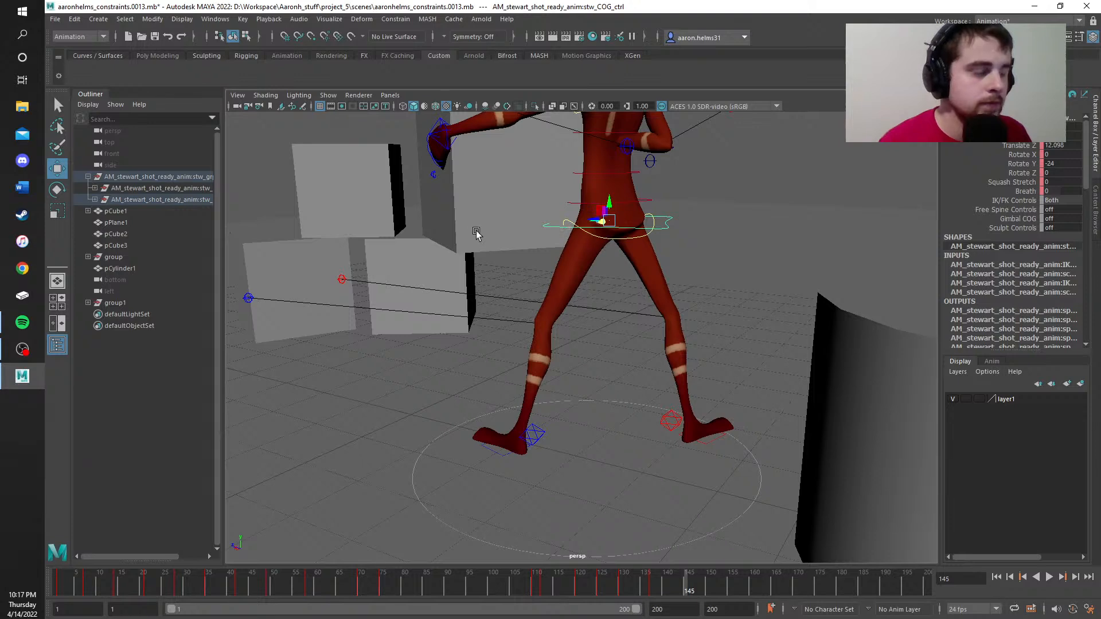
pyautogui.keyDown('alt'); pyautogui.moveTo(476, 232); pyautogui.dragTo(441, 159); pyautogui.keyUp('alt')
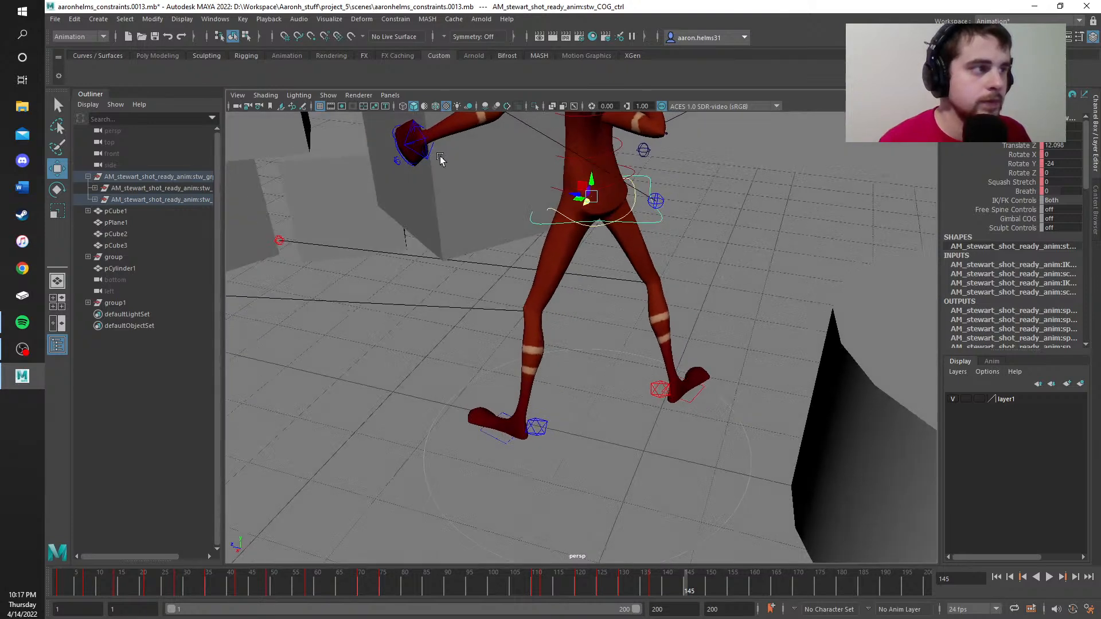
pyautogui.click(409, 145)
pyautogui.moveTo(409, 146); pyautogui.dragTo(492, 134)
pyautogui.keyDown('alt'); pyautogui.moveTo(477, 222); pyautogui.dragTo(596, 337); pyautogui.keyUp('alt')
pyautogui.moveTo(418, 281); pyautogui.dragTo(429, 282)
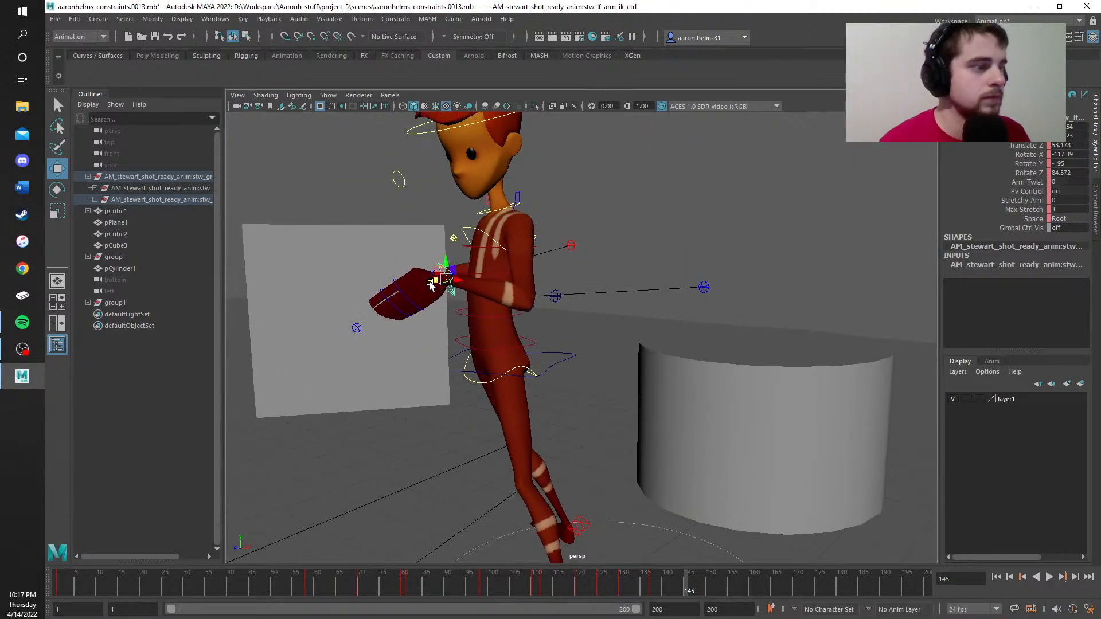
# Step: Shift the center of gravity control to Translate Z -6.66 at frame 145 and lower it to bend the knees
pyautogui.scroll(-3, 639, 334)
pyautogui.click(569, 354)
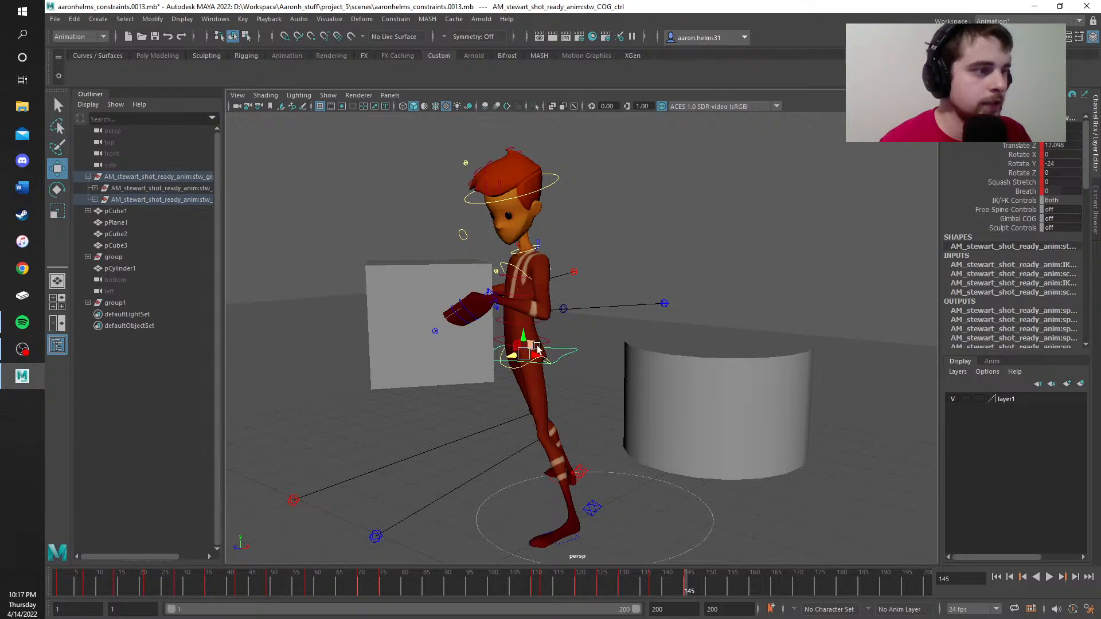
pyautogui.moveTo(516, 358); pyautogui.dragTo(534, 358)
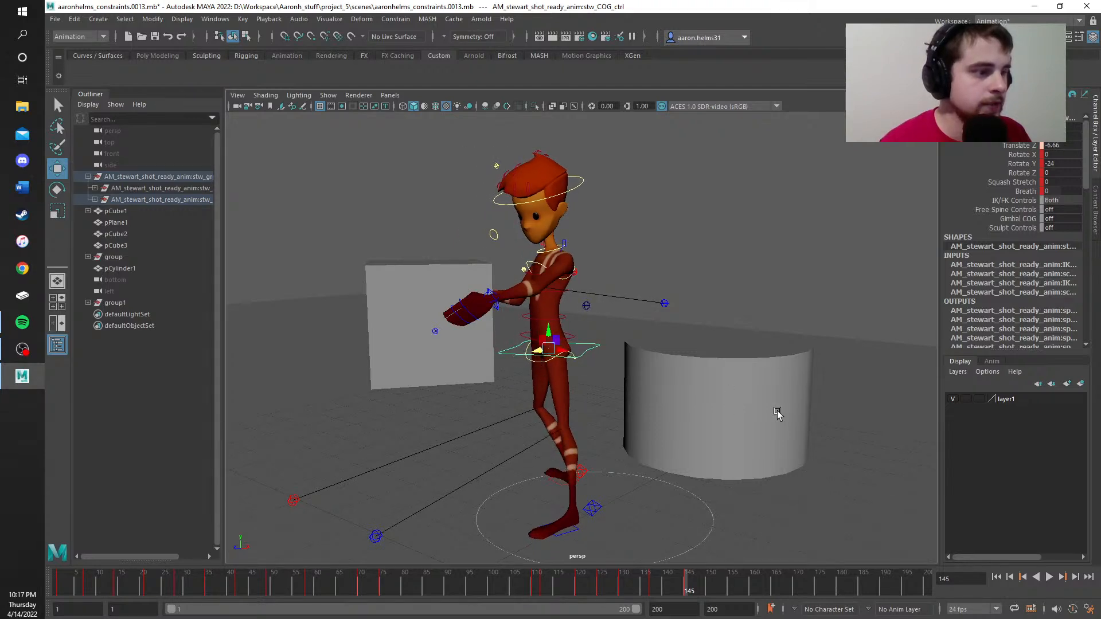
pyautogui.keyDown('alt'); pyautogui.moveTo(777, 413); pyautogui.dragTo(613, 385); pyautogui.keyUp('alt')
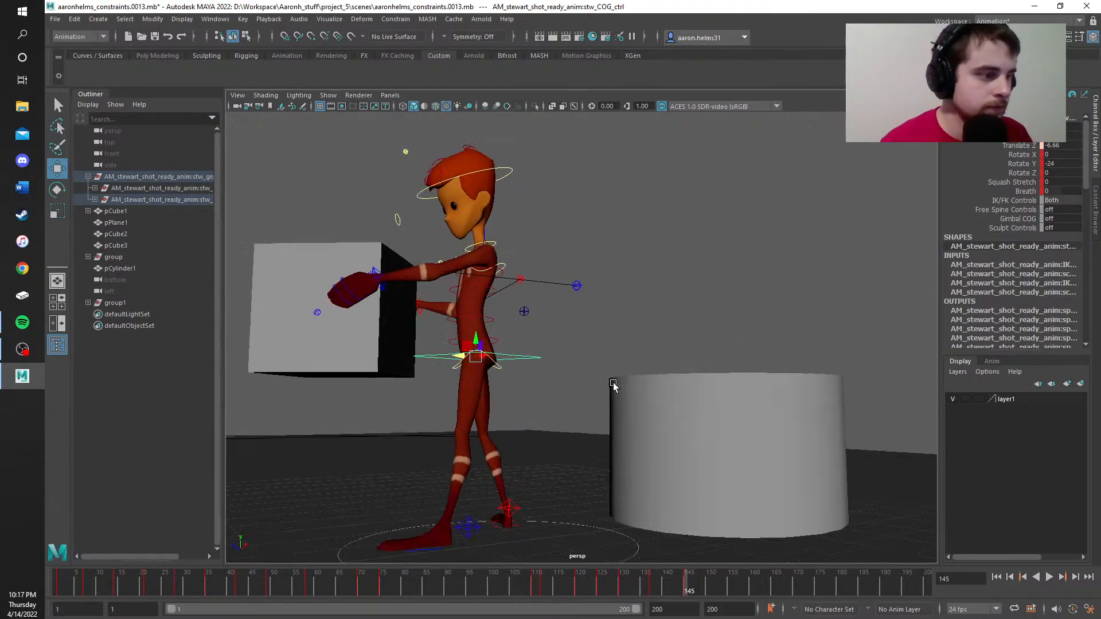
pyautogui.scroll(2, 614, 385)
pyautogui.keyDown('alt'); pyautogui.moveTo(553, 430); pyautogui.dragTo(633, 323); pyautogui.keyUp('alt')
pyautogui.keyDown('alt'); pyautogui.moveTo(633, 323); pyautogui.dragTo(638, 353, button='middle'); pyautogui.keyUp('alt')
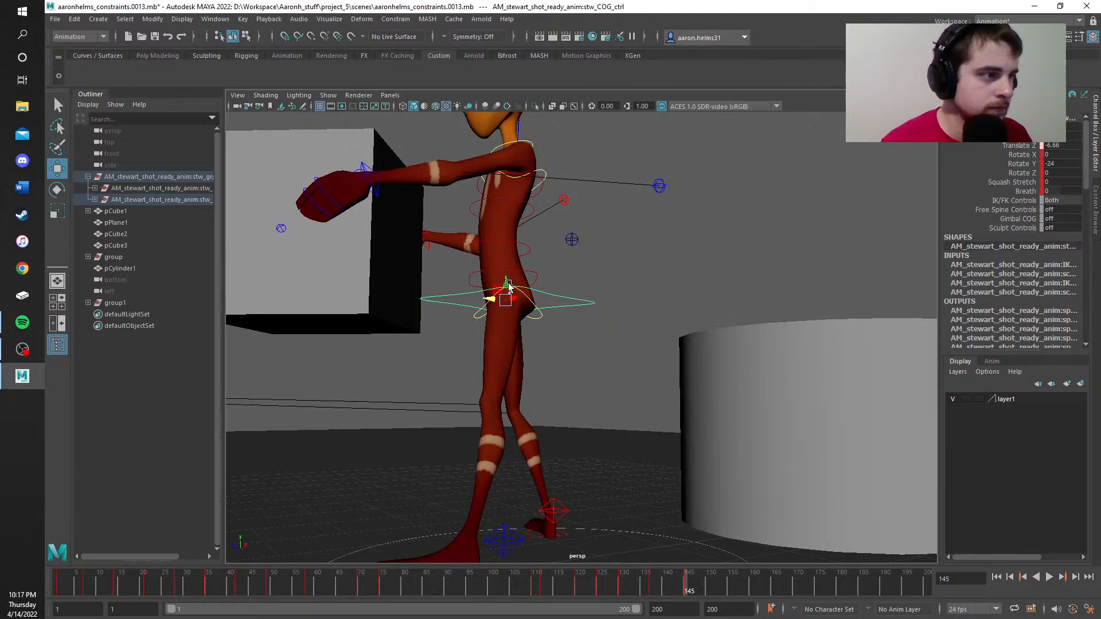
pyautogui.moveTo(504, 279); pyautogui.dragTo(490, 322)
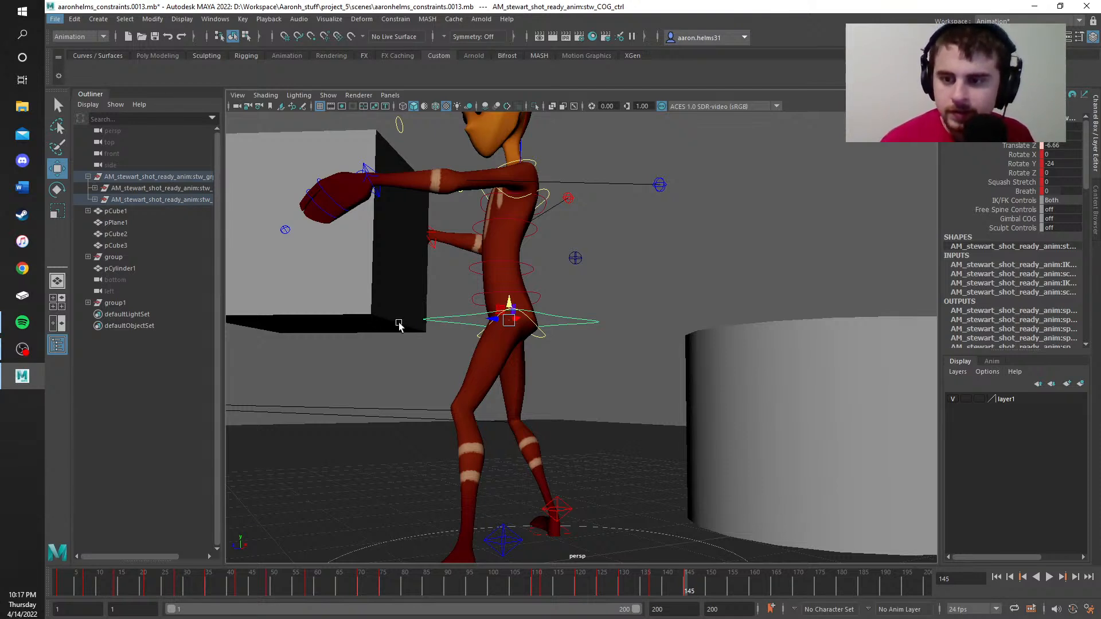
# Step: Pull the left arm IK control and box closer to the body, to Translate Z 37.01, at frame 145
pyautogui.keyDown('alt'); pyautogui.moveTo(387, 279); pyautogui.dragTo(363, 181); pyautogui.keyUp('alt')
pyautogui.click(367, 172)
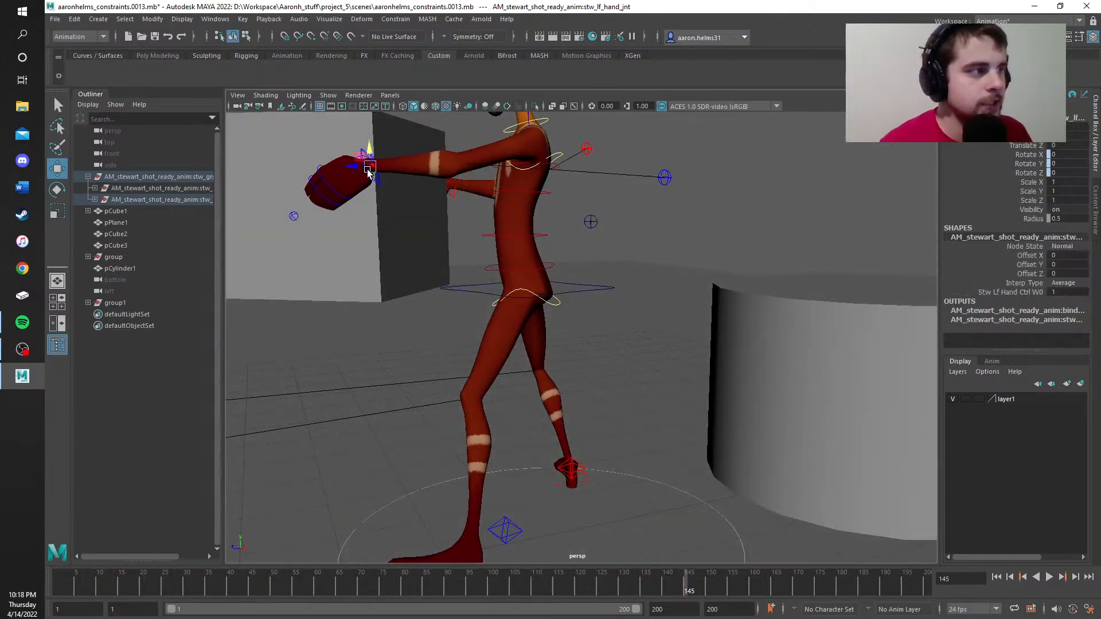
pyautogui.click(372, 182)
pyautogui.moveTo(352, 171); pyautogui.dragTo(571, 209)
pyautogui.scroll(3, 613, 215)
pyautogui.keyDown('alt'); pyautogui.moveTo(615, 251); pyautogui.dragTo(705, 344); pyautogui.keyUp('alt')
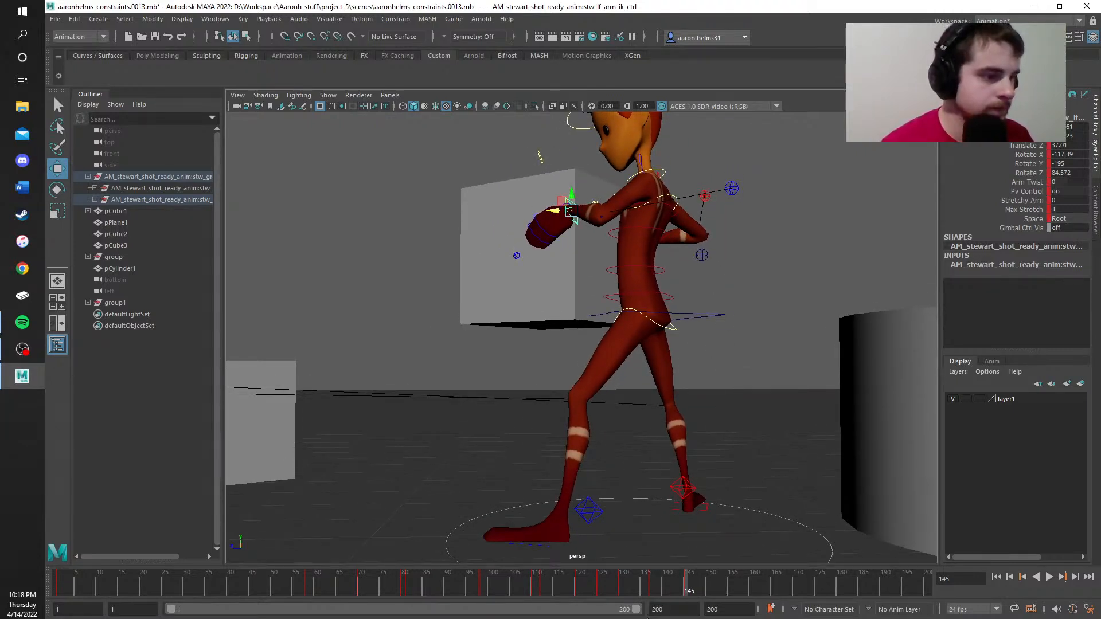
# Step: Check the motion into frame 145 and reposition the center of gravity control there to Translate Z -2.574
pyautogui.moveTo(667, 582)
pyautogui.mouseDown()
pyautogui.moveTo(612, 580)
pyautogui.moveTo(688, 583)
pyautogui.mouseUp()
pyautogui.moveTo(585, 393)
pyautogui.keyDown('alt'); pyautogui.mouseDown()
pyautogui.moveTo(621, 381)
pyautogui.moveTo(580, 381)
pyautogui.mouseUp(); pyautogui.keyUp('alt')
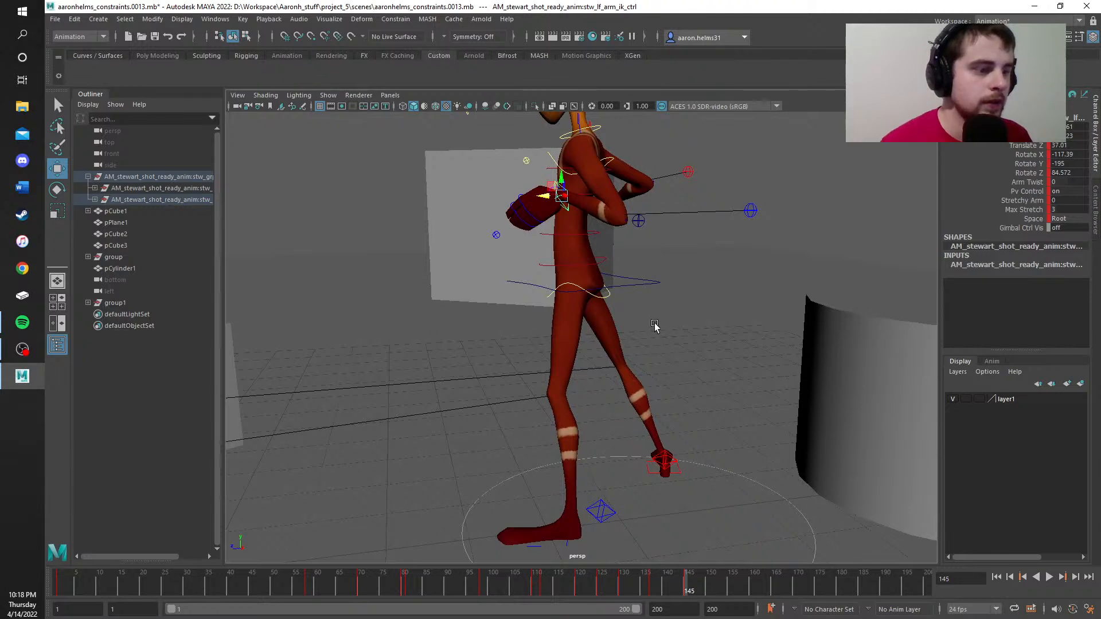
pyautogui.click(643, 283)
pyautogui.moveTo(580, 262); pyautogui.dragTo(610, 296)
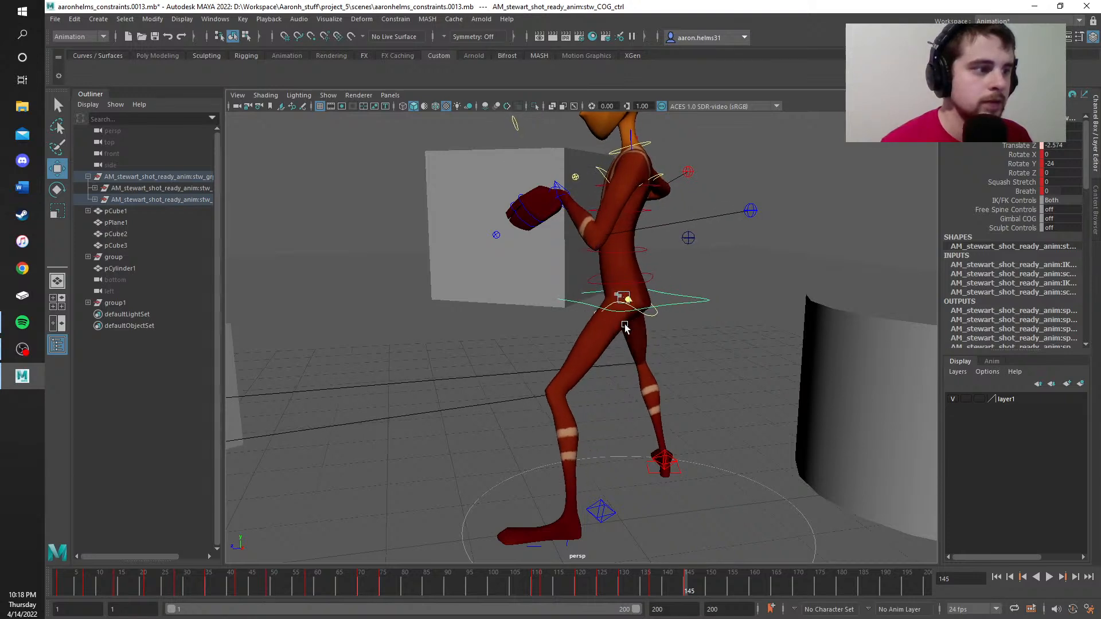
# Step: Refine the left arm IK control's position in front of the chest at frame 145, ending at Translate Z 37.287
pyautogui.moveTo(560, 311)
pyautogui.keyDown('alt'); pyautogui.mouseDown()
pyautogui.moveTo(606, 325)
pyautogui.moveTo(651, 319)
pyautogui.moveTo(593, 336)
pyautogui.moveTo(581, 314)
pyautogui.mouseUp(); pyautogui.keyUp('alt')
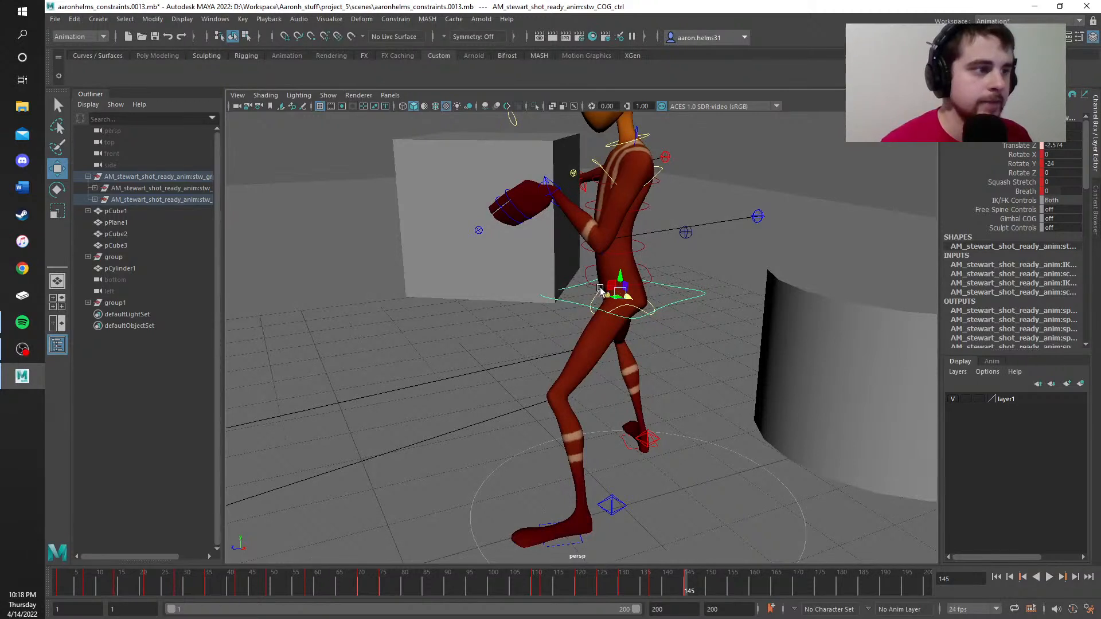
pyautogui.click(557, 191)
pyautogui.click(549, 197)
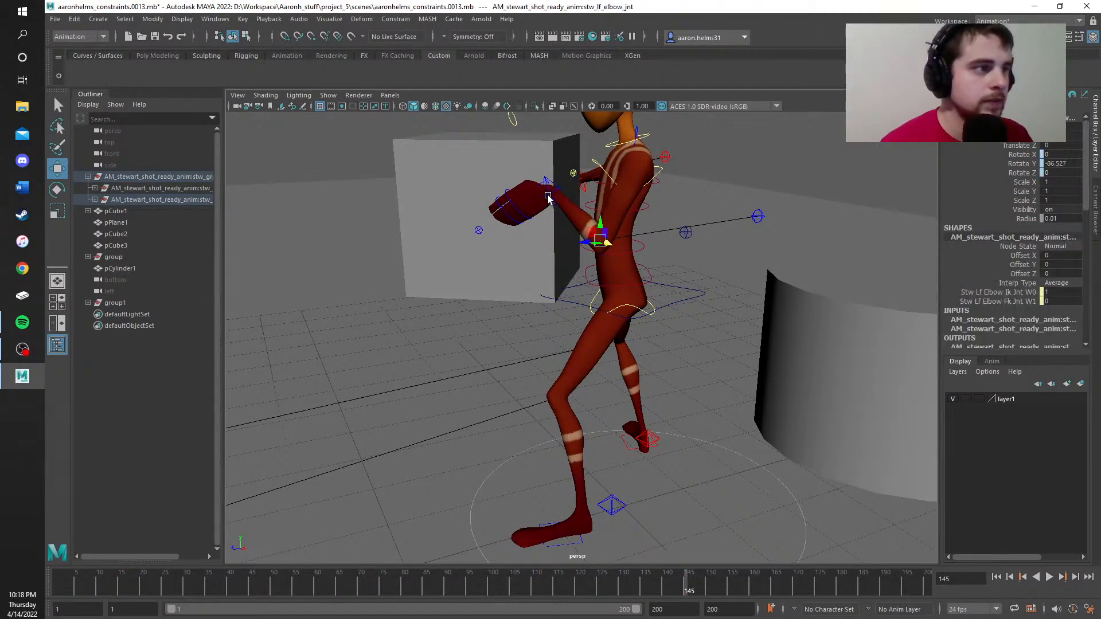
pyautogui.click(558, 206)
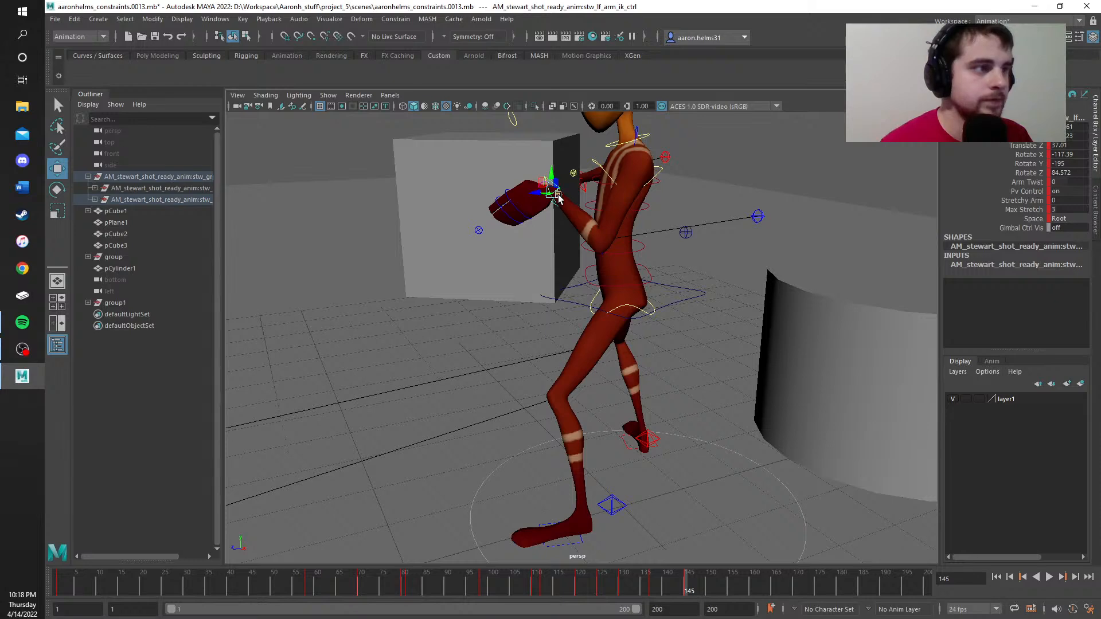
pyautogui.moveTo(538, 195); pyautogui.dragTo(555, 210)
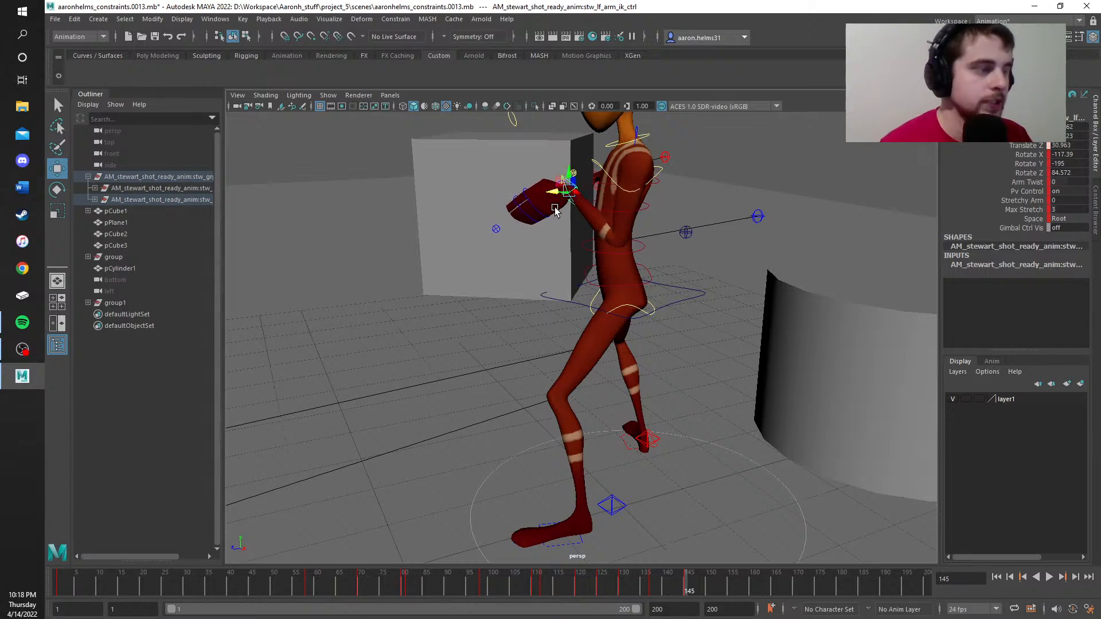
pyautogui.keyDown('alt'); pyautogui.moveTo(544, 295); pyautogui.dragTo(576, 197); pyautogui.keyUp('alt')
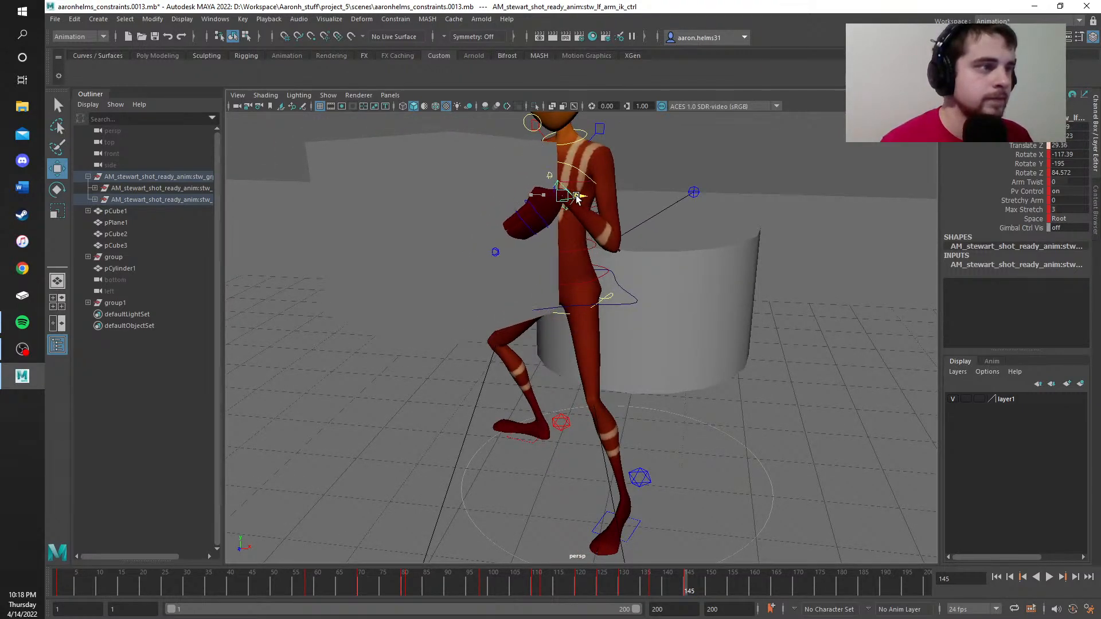
pyautogui.keyDown('alt'); pyautogui.moveTo(682, 263); pyautogui.dragTo(609, 256); pyautogui.keyUp('alt')
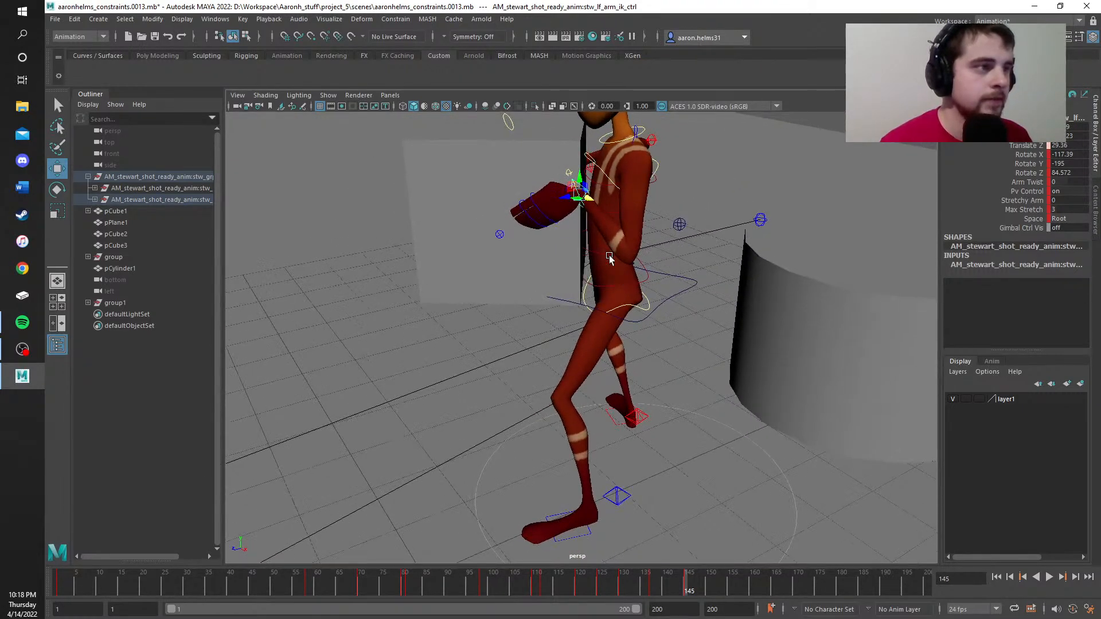
pyautogui.moveTo(566, 204); pyautogui.dragTo(694, 275)
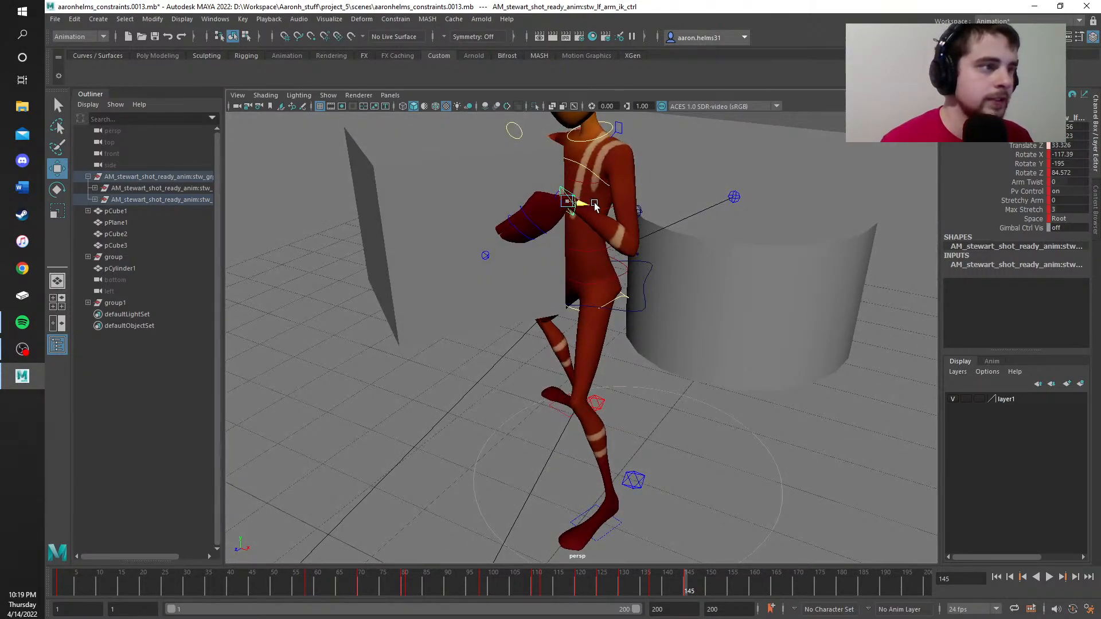
pyautogui.moveTo(594, 206); pyautogui.dragTo(560, 216)
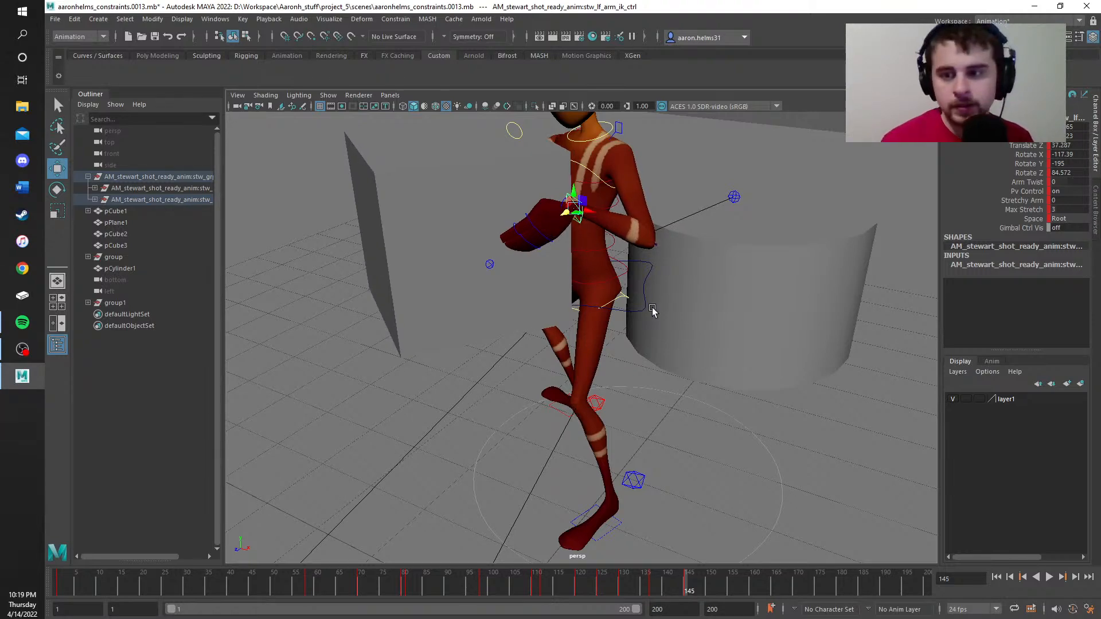
# Step: Play back the full animation from frame 1 and examine the legs and feet up close at frame 144
pyautogui.keyDown('alt'); pyautogui.moveTo(710, 347); pyautogui.dragTo(433, 336); pyautogui.keyUp('alt')
pyautogui.keyDown('alt'); pyautogui.moveTo(434, 335); pyautogui.dragTo(469, 476, button='right'); pyautogui.keyUp('alt')
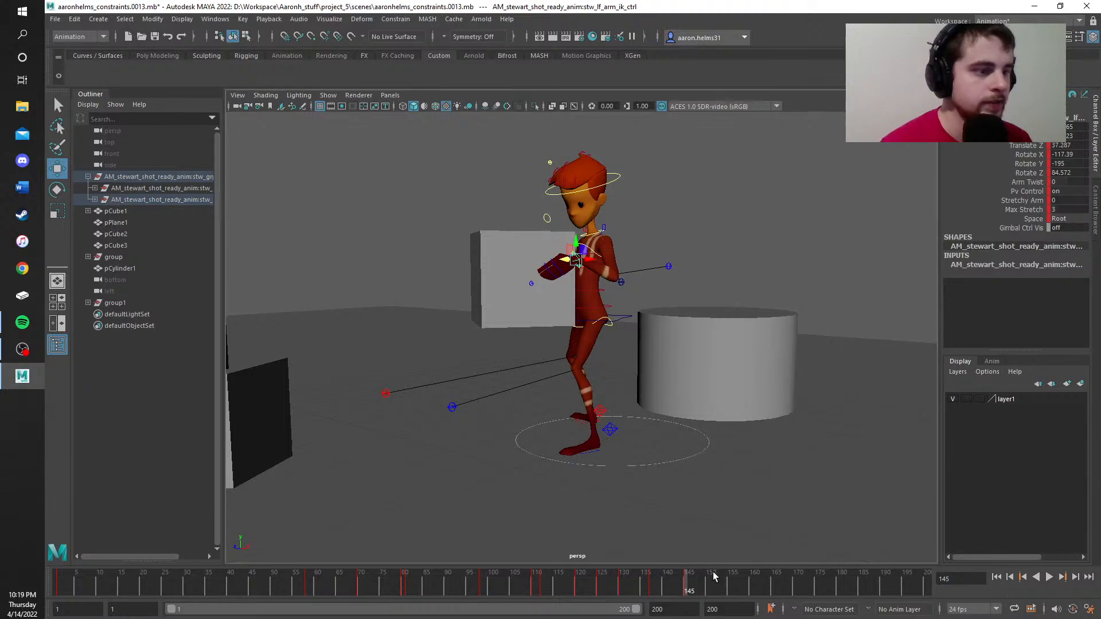
pyautogui.moveTo(674, 583)
pyautogui.mouseDown()
pyautogui.moveTo(365, 590)
pyautogui.moveTo(89, 571)
pyautogui.moveTo(8, 578)
pyautogui.mouseUp()
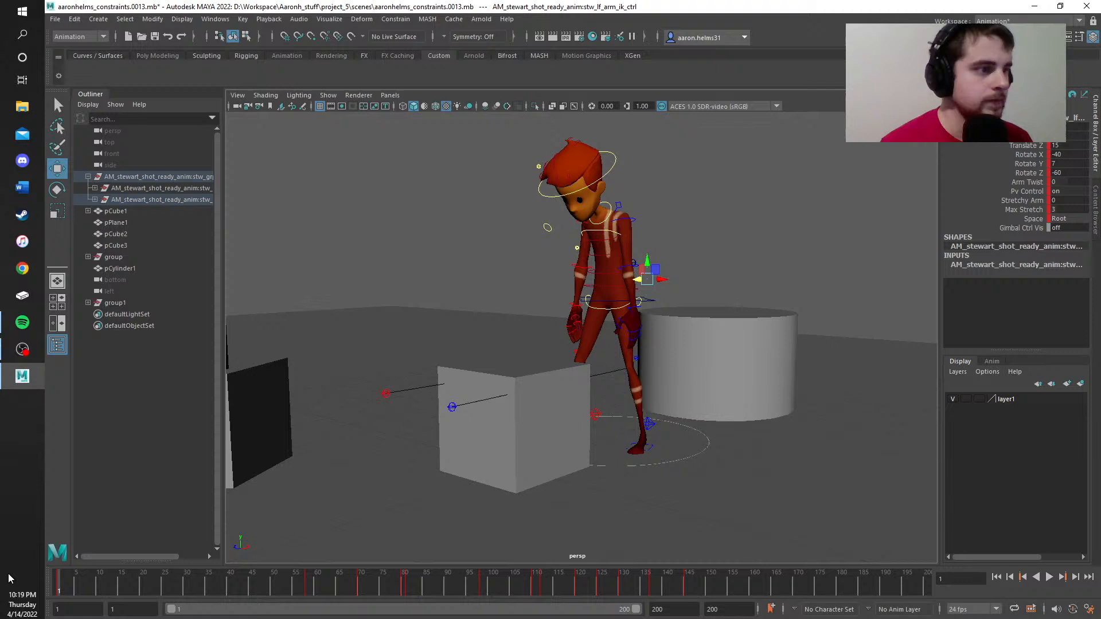
pyautogui.click(1050, 578)
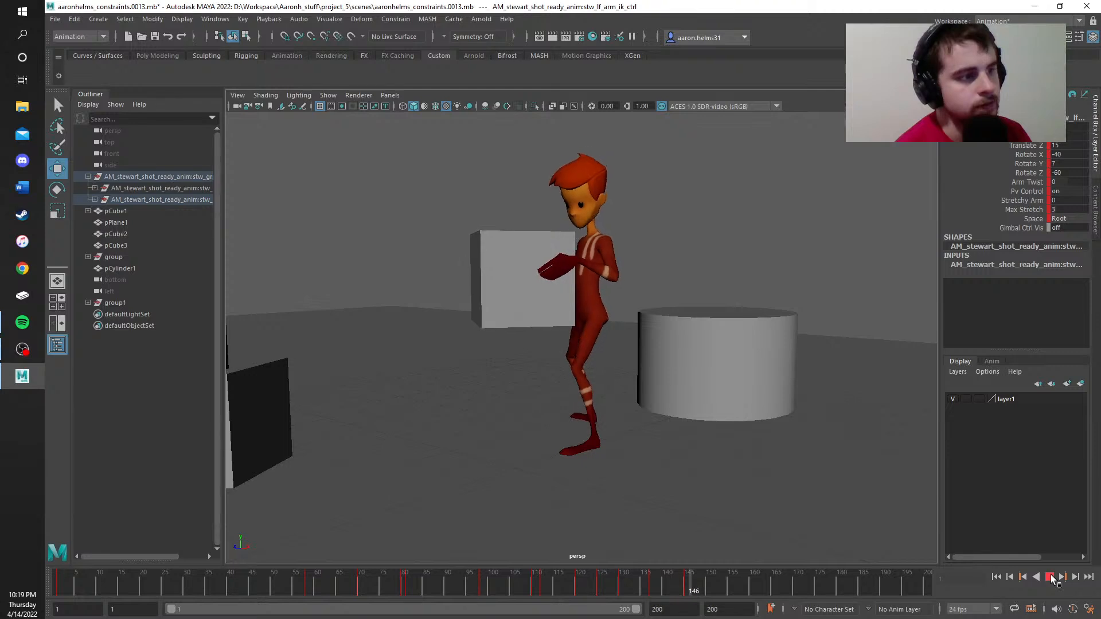
pyautogui.click(1051, 577)
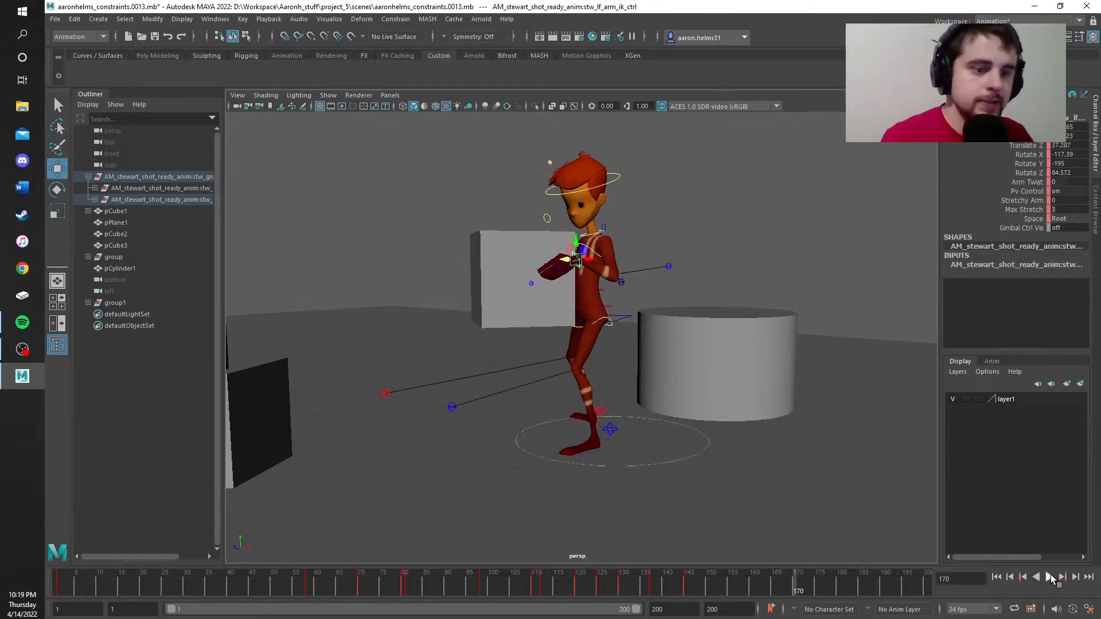
pyautogui.moveTo(644, 574); pyautogui.dragTo(684, 570)
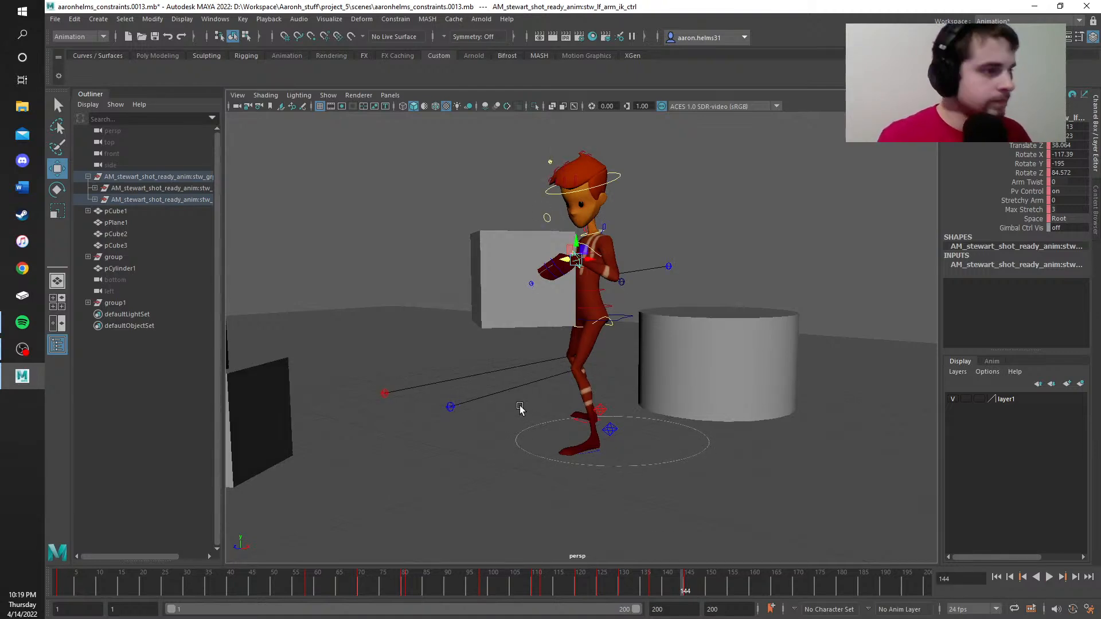
pyautogui.keyDown('alt'); pyautogui.moveTo(518, 408); pyautogui.dragTo(561, 382); pyautogui.keyUp('alt')
pyautogui.keyDown('alt'); pyautogui.moveTo(448, 411); pyautogui.dragTo(507, 367, button='middle'); pyautogui.keyUp('alt')
pyautogui.scroll(5, 516, 372)
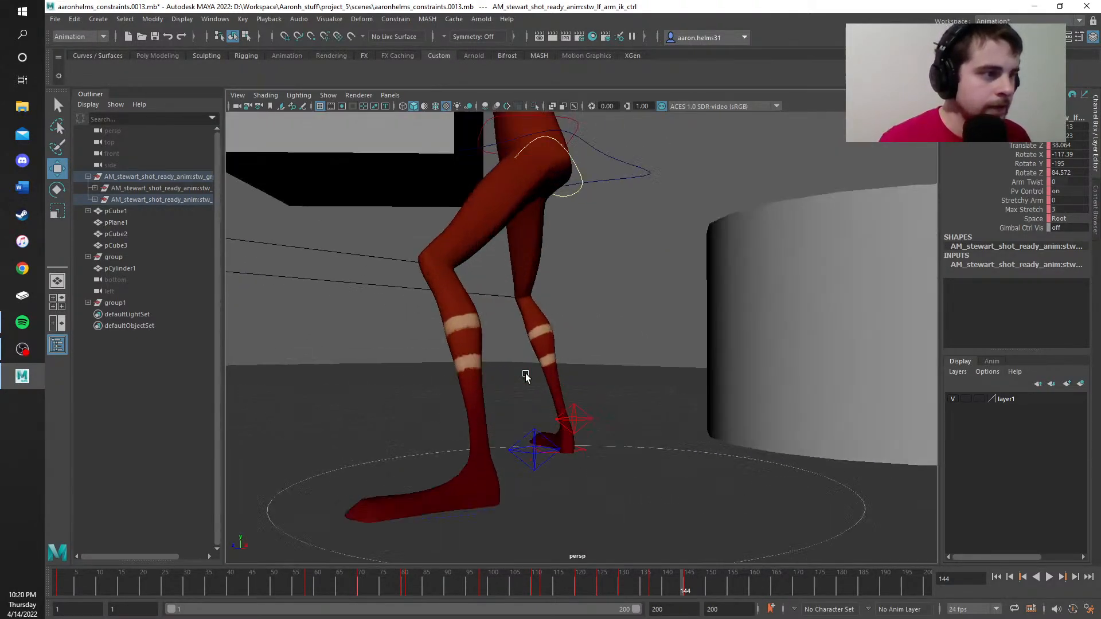
# Step: Reposition the left foot IK control at frame 151 to Translate Z 17.927 and key it
pyautogui.keyDown('alt'); pyautogui.moveTo(607, 404); pyautogui.dragTo(695, 400, button='middle'); pyautogui.keyUp('alt')
pyautogui.scroll(-4, 666, 362)
pyautogui.click(616, 429)
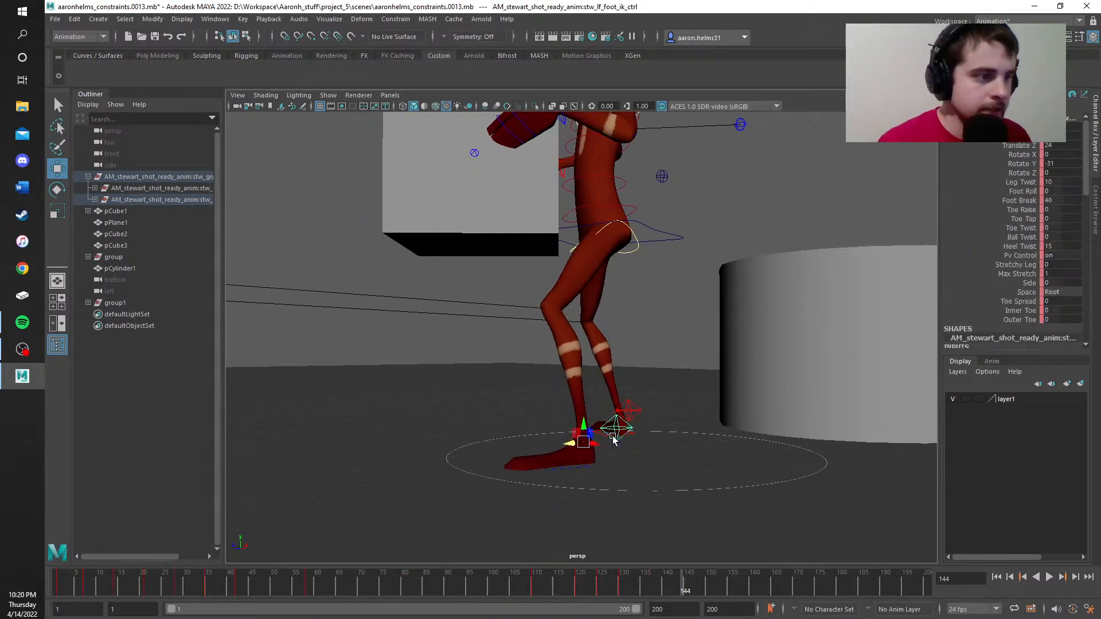
pyautogui.moveTo(669, 590)
pyautogui.mouseDown()
pyautogui.moveTo(579, 591)
pyautogui.moveTo(683, 585)
pyautogui.mouseUp()
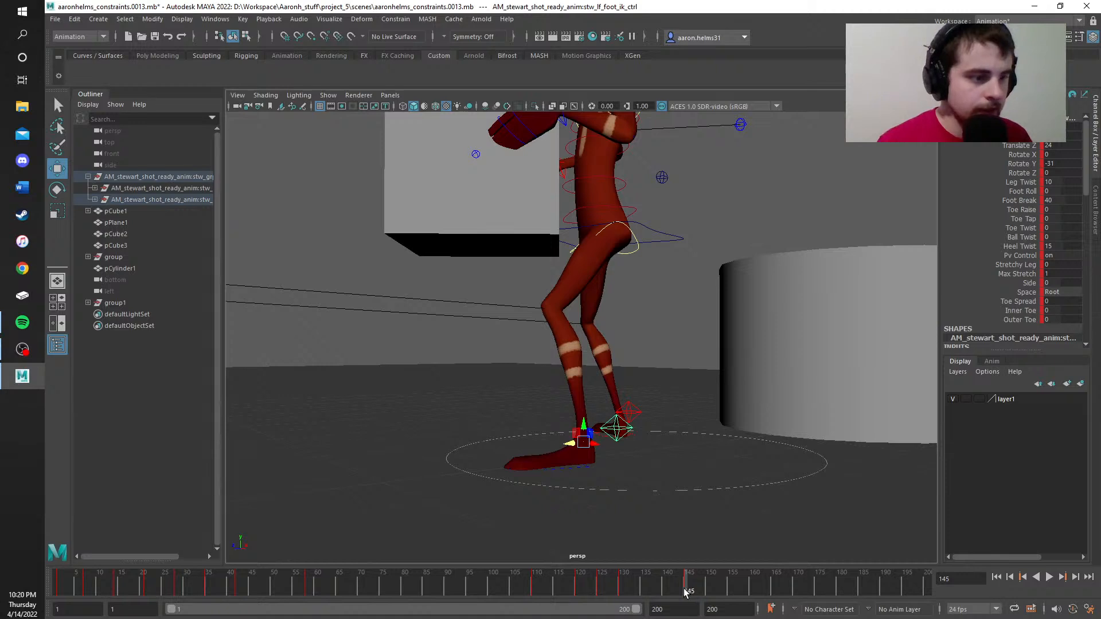
pyautogui.moveTo(686, 589); pyautogui.dragTo(715, 593)
pyautogui.moveTo(584, 422); pyautogui.dragTo(613, 374)
pyautogui.keyDown('alt'); pyautogui.moveTo(656, 312); pyautogui.dragTo(670, 368); pyautogui.keyUp('alt')
pyautogui.scroll(5, 685, 364)
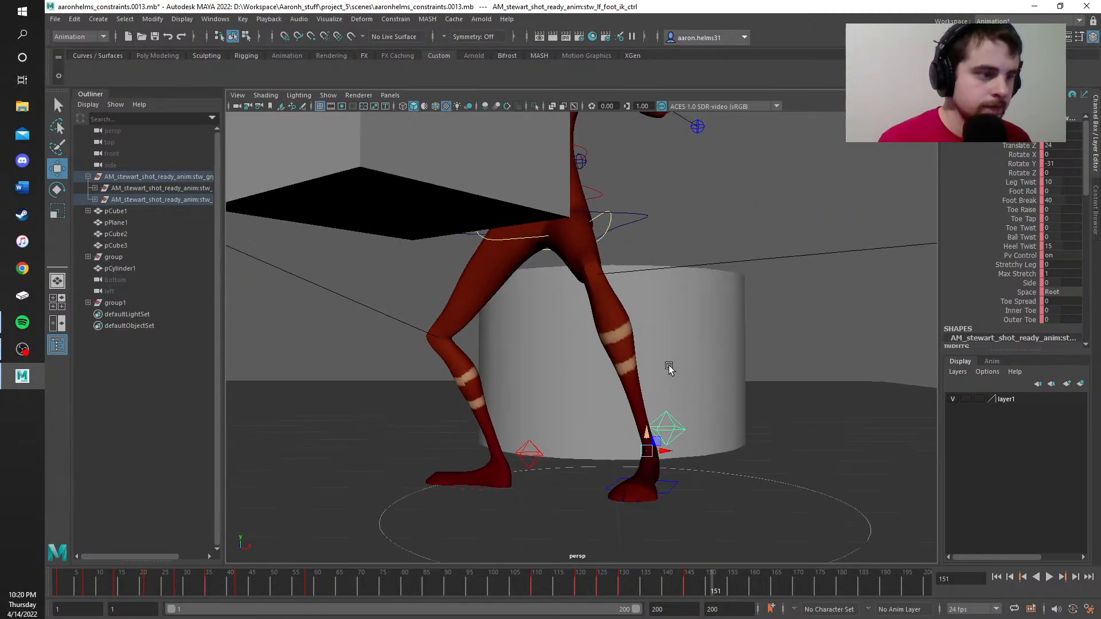
pyautogui.keyDown('alt'); pyautogui.moveTo(748, 438); pyautogui.dragTo(729, 461); pyautogui.keyUp('alt')
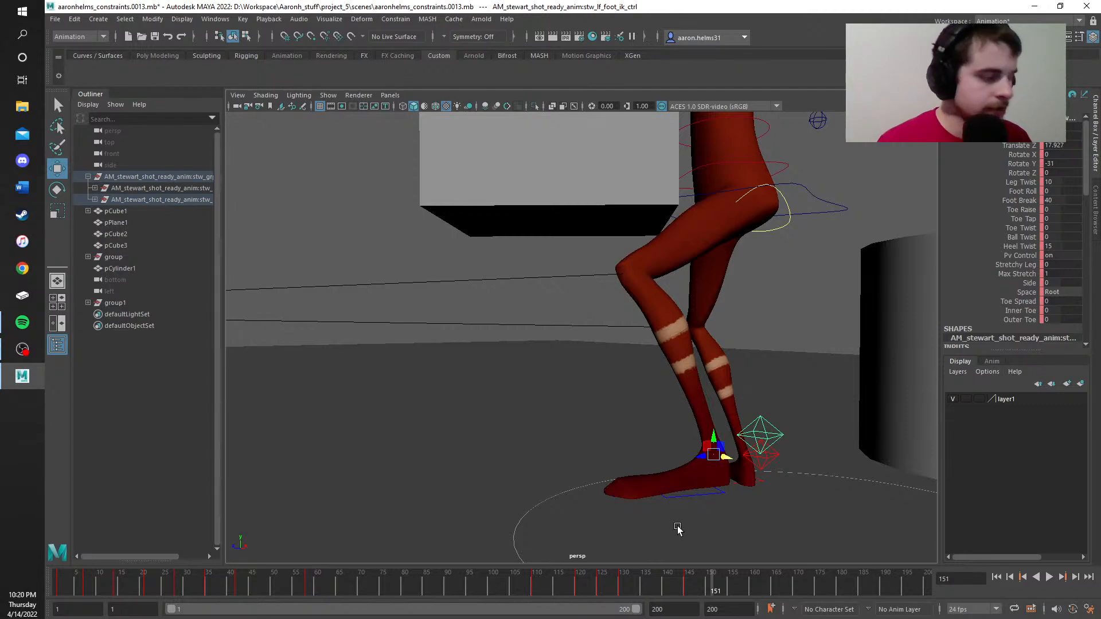
pyautogui.press('s')
# Step: Select the center of gravity control and shift the hips at frame 151, to Translate Z -13.638
pyautogui.keyDown('alt'); pyautogui.moveTo(864, 347); pyautogui.dragTo(792, 356); pyautogui.keyUp('alt')
pyautogui.keyDown('alt'); pyautogui.moveTo(839, 333); pyautogui.dragTo(598, 351, button='middle'); pyautogui.keyUp('alt')
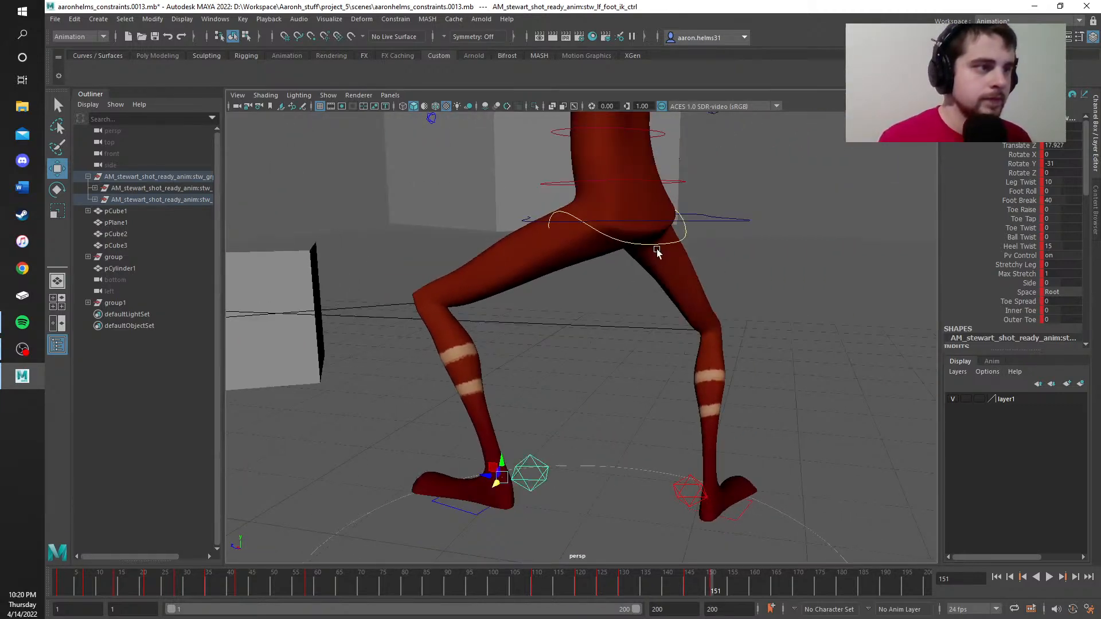
pyautogui.click(641, 227)
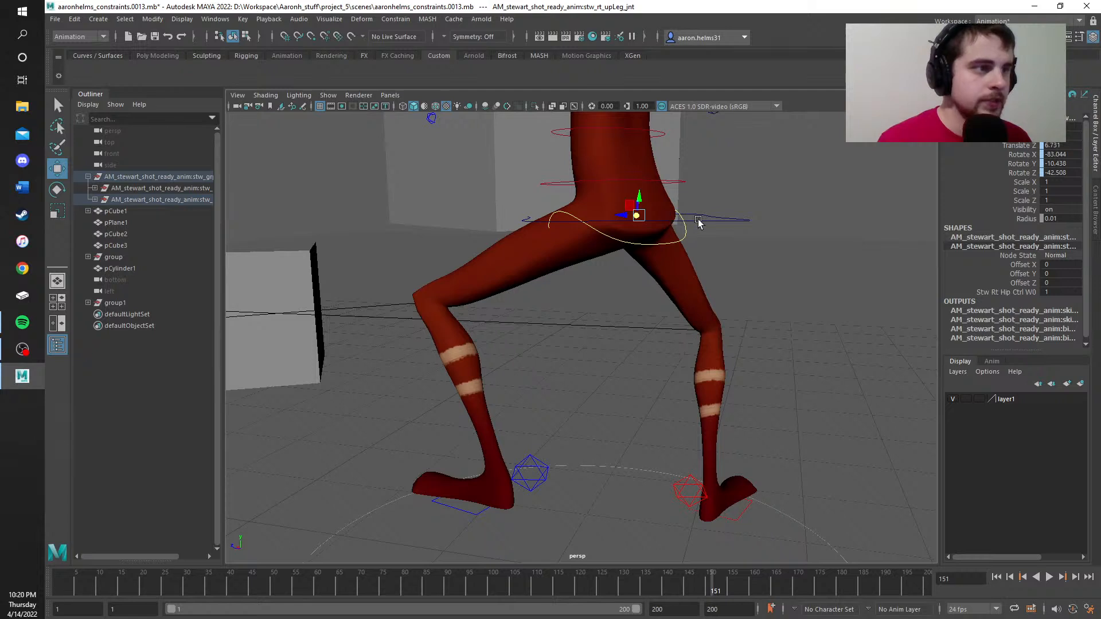
pyautogui.click(722, 221)
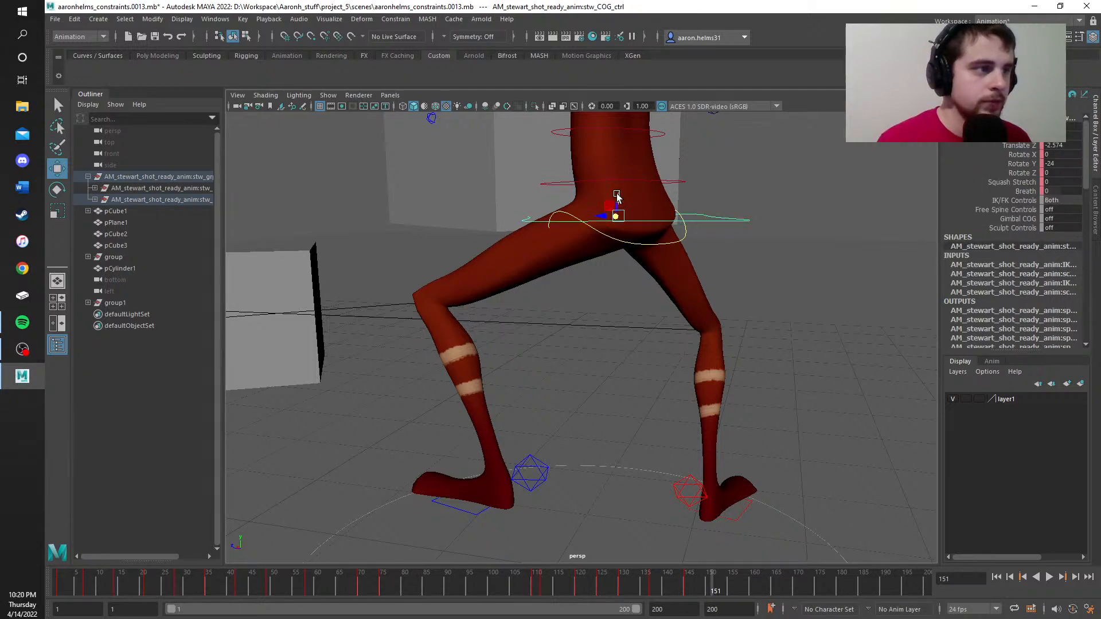
pyautogui.moveTo(616, 197); pyautogui.dragTo(655, 249)
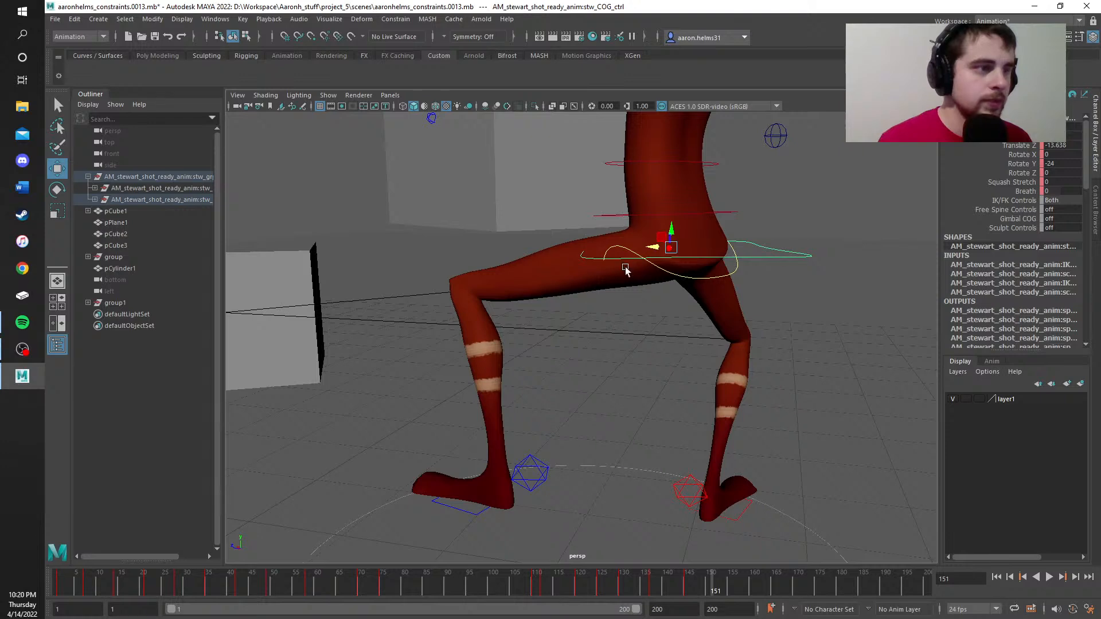
pyautogui.keyDown('alt'); pyautogui.moveTo(810, 280); pyautogui.dragTo(733, 291); pyautogui.keyUp('alt')
pyautogui.scroll(-3, 732, 291)
pyautogui.moveTo(578, 301); pyautogui.dragTo(648, 300)
# Step: Raise the center of gravity control at frame 151 and refine its position over the legs, ending at Translate Z -19.916
pyautogui.keyDown('alt'); pyautogui.moveTo(500, 314); pyautogui.dragTo(732, 306); pyautogui.keyUp('alt')
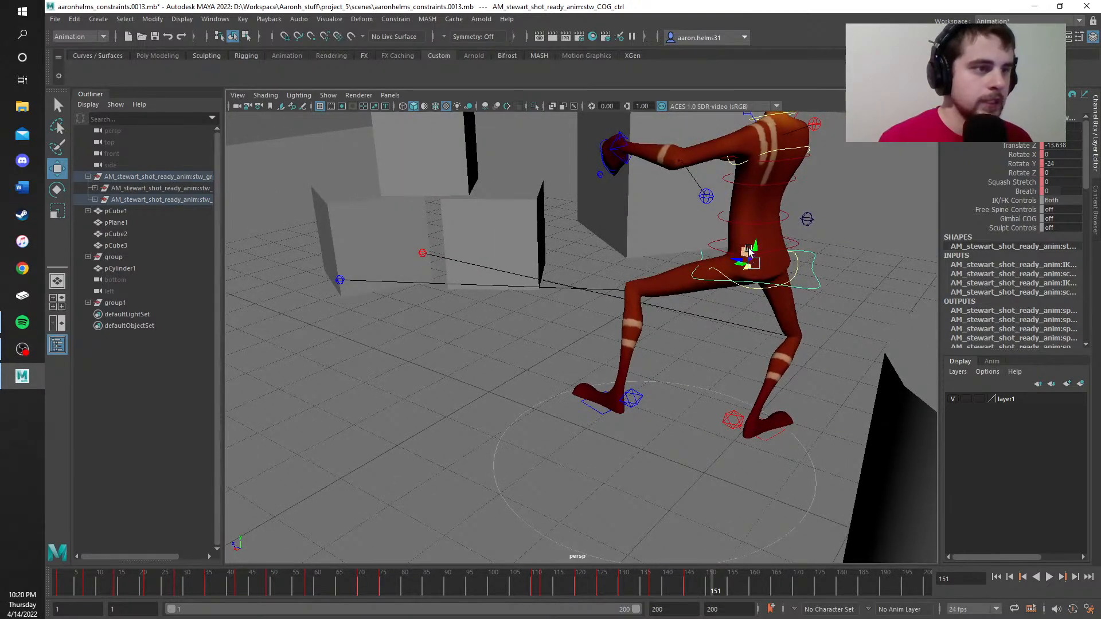
pyautogui.moveTo(756, 247); pyautogui.dragTo(750, 223)
pyautogui.keyDown('alt'); pyautogui.moveTo(850, 318); pyautogui.dragTo(672, 335, button='middle'); pyautogui.keyUp('alt')
pyautogui.moveTo(621, 235); pyautogui.dragTo(590, 239)
pyautogui.keyDown('alt'); pyautogui.moveTo(726, 339); pyautogui.dragTo(563, 330); pyautogui.keyUp('alt')
pyautogui.moveTo(525, 271); pyautogui.dragTo(502, 274)
pyautogui.keyDown('alt'); pyautogui.moveTo(664, 437); pyautogui.dragTo(647, 359); pyautogui.keyUp('alt')
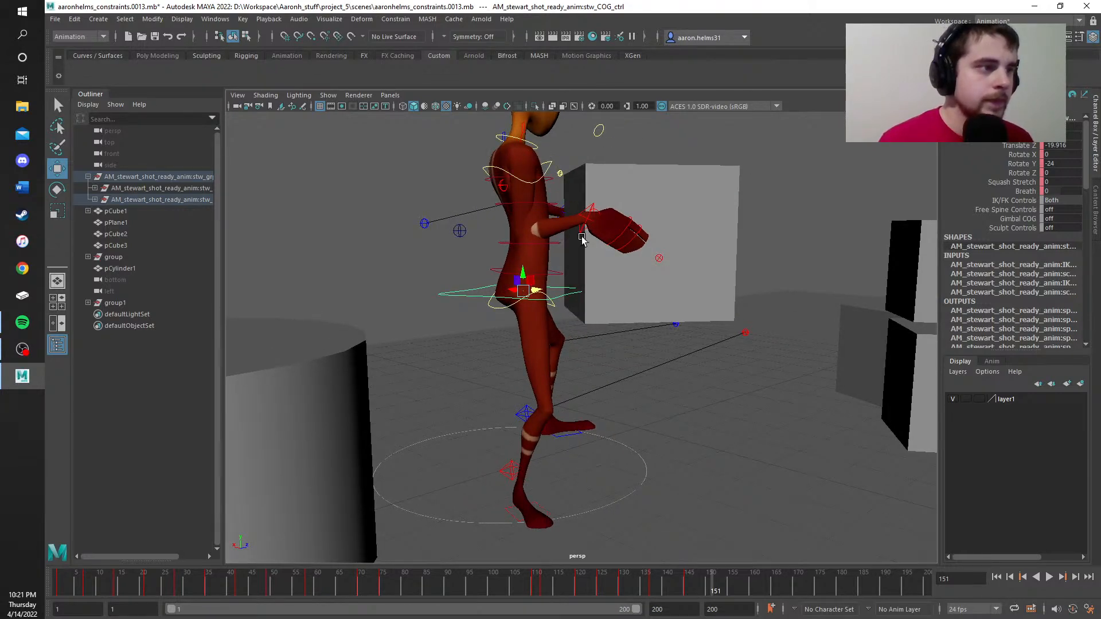
# Step: Pull the left arm IK control and box back toward the body at frame 151, to Translate Z 23.987
pyautogui.keyDown('alt'); pyautogui.moveTo(744, 297); pyautogui.dragTo(488, 315); pyautogui.keyUp('alt')
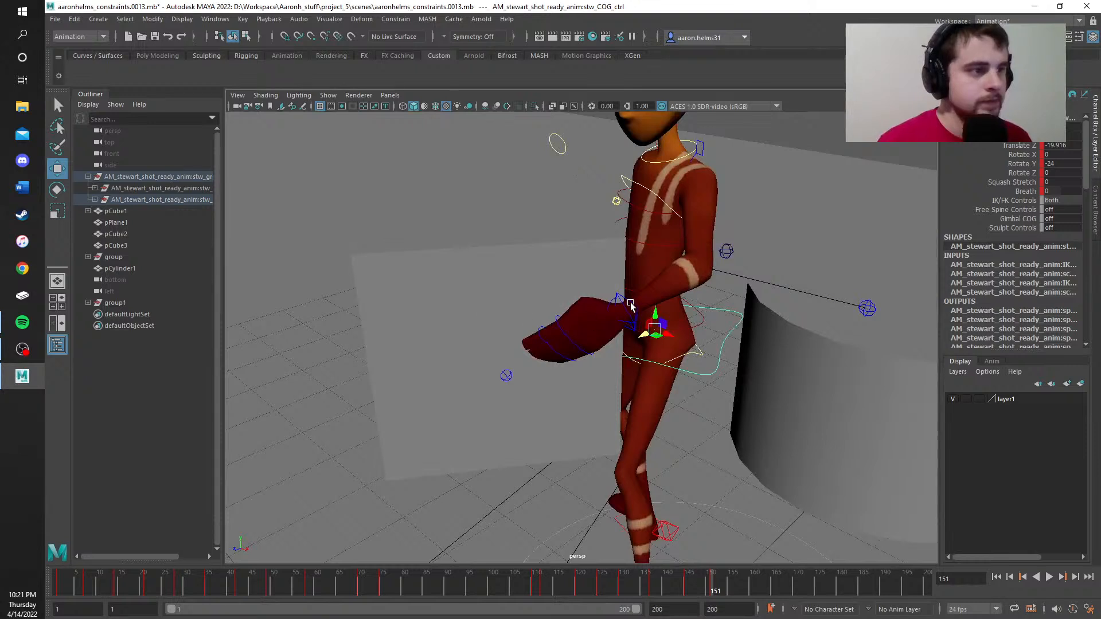
pyautogui.click(629, 330)
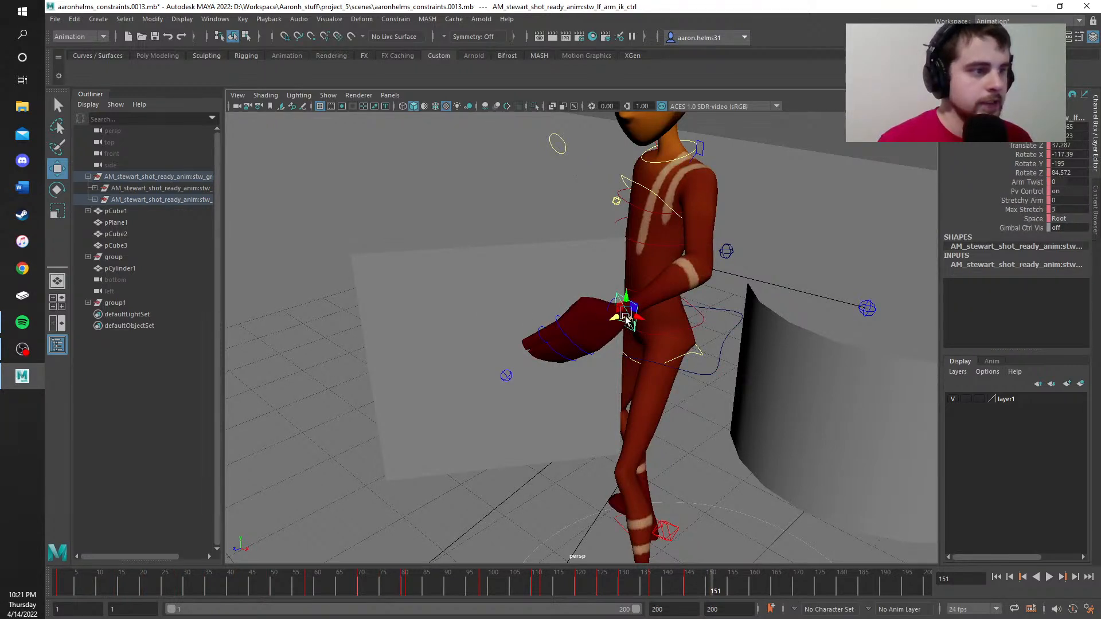
pyautogui.moveTo(629, 321); pyautogui.dragTo(716, 423)
# Step: Select the left foot IK control and try moving it inward at frame 151, undoing the move
pyautogui.keyDown('alt'); pyautogui.moveTo(913, 463); pyautogui.dragTo(779, 466); pyautogui.keyUp('alt')
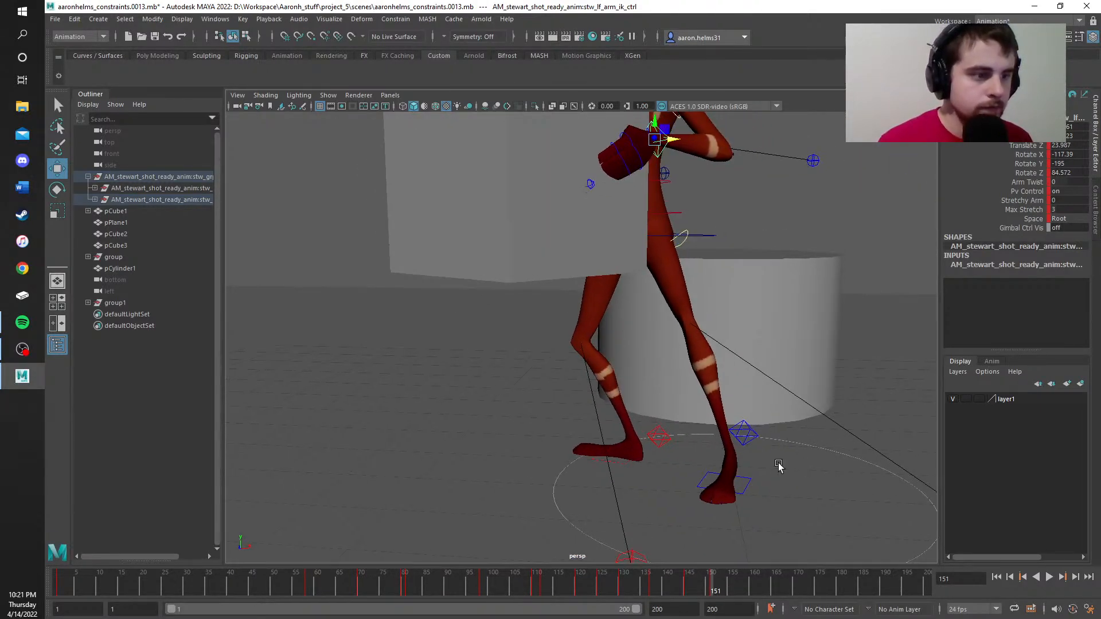
pyautogui.click(744, 436)
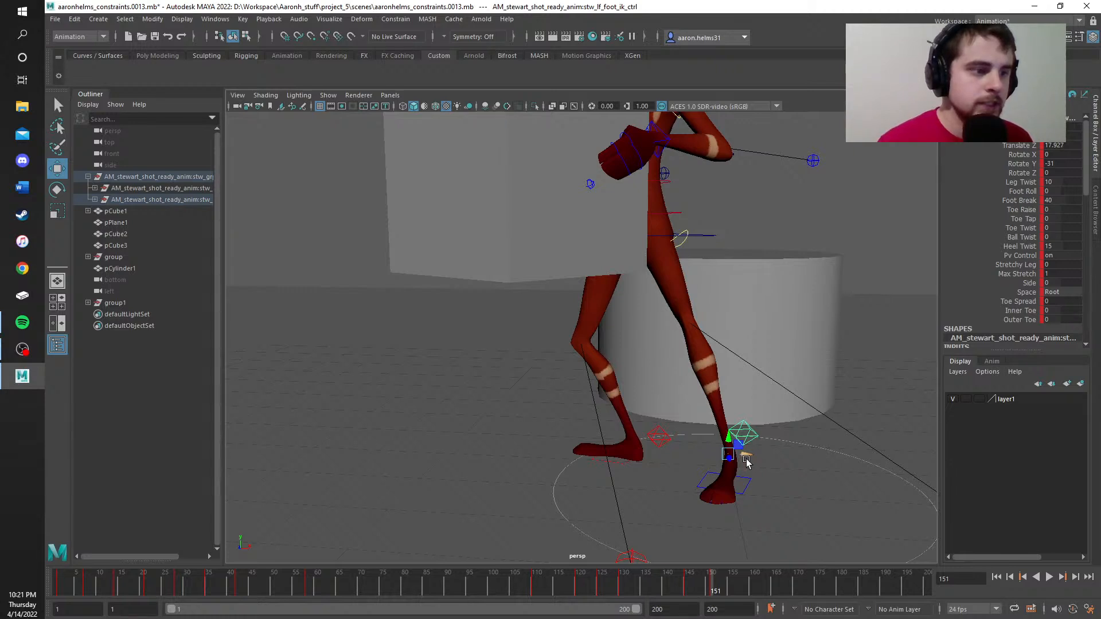
pyautogui.keyDown('alt'); pyautogui.moveTo(533, 427); pyautogui.dragTo(697, 392); pyautogui.keyUp('alt')
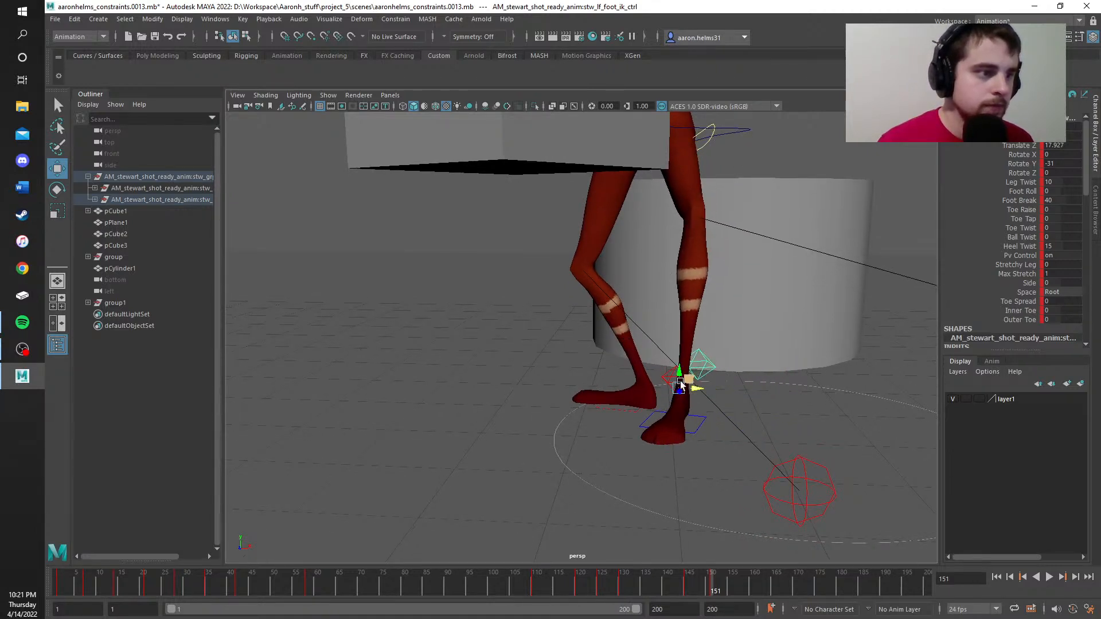
pyautogui.hotkey('ctrl', 'z')
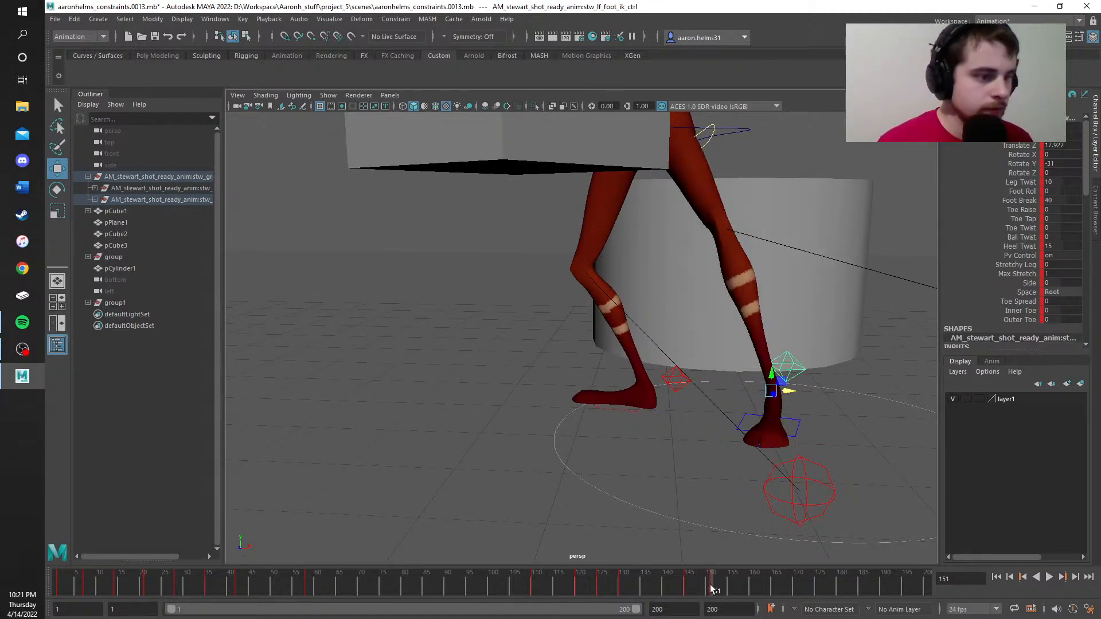
# Step: Move the left foot IK control inward at frame 157 and lower the foot to the floor
pyautogui.moveTo(713, 589); pyautogui.dragTo(734, 588)
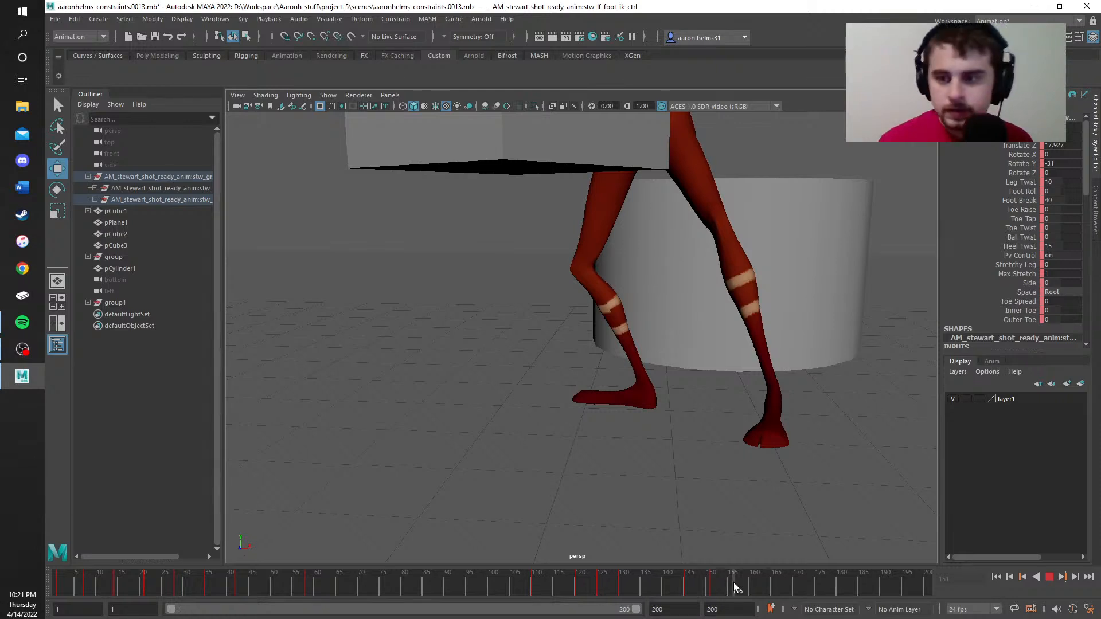
pyautogui.moveTo(734, 583); pyautogui.dragTo(738, 580)
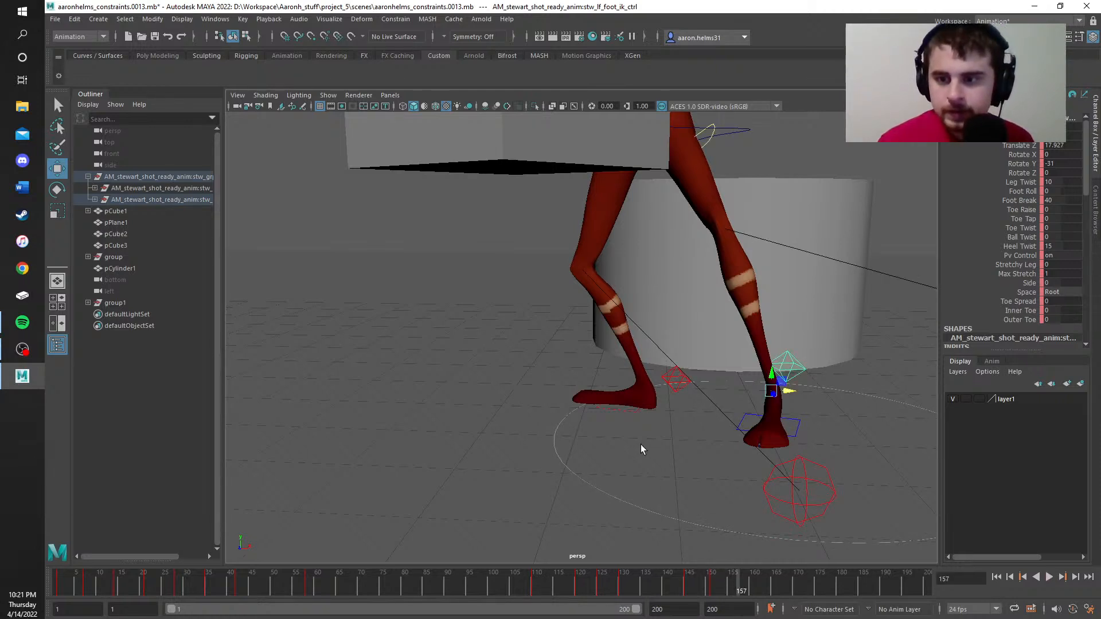
pyautogui.keyDown('alt'); pyautogui.moveTo(641, 446); pyautogui.dragTo(597, 425); pyautogui.keyUp('alt')
pyautogui.moveTo(728, 389)
pyautogui.keyDown('alt'); pyautogui.mouseDown()
pyautogui.moveTo(718, 378)
pyautogui.moveTo(754, 384)
pyautogui.moveTo(711, 364)
pyautogui.moveTo(673, 364)
pyautogui.moveTo(775, 291)
pyautogui.moveTo(618, 351)
pyautogui.moveTo(489, 348)
pyautogui.moveTo(625, 430)
pyautogui.moveTo(706, 465)
pyautogui.moveTo(793, 480)
pyautogui.moveTo(747, 386)
pyautogui.moveTo(794, 339)
pyautogui.moveTo(712, 411)
pyautogui.moveTo(764, 400)
pyautogui.moveTo(755, 437)
pyautogui.moveTo(720, 397)
pyautogui.mouseUp(); pyautogui.keyUp('alt')
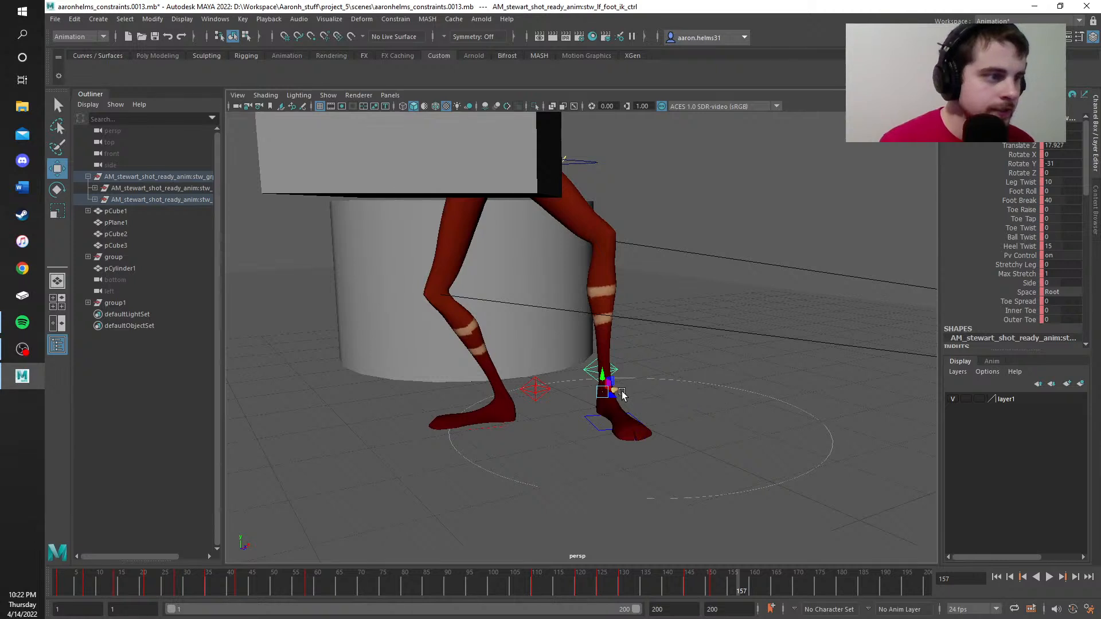
pyautogui.moveTo(622, 395); pyautogui.dragTo(582, 400)
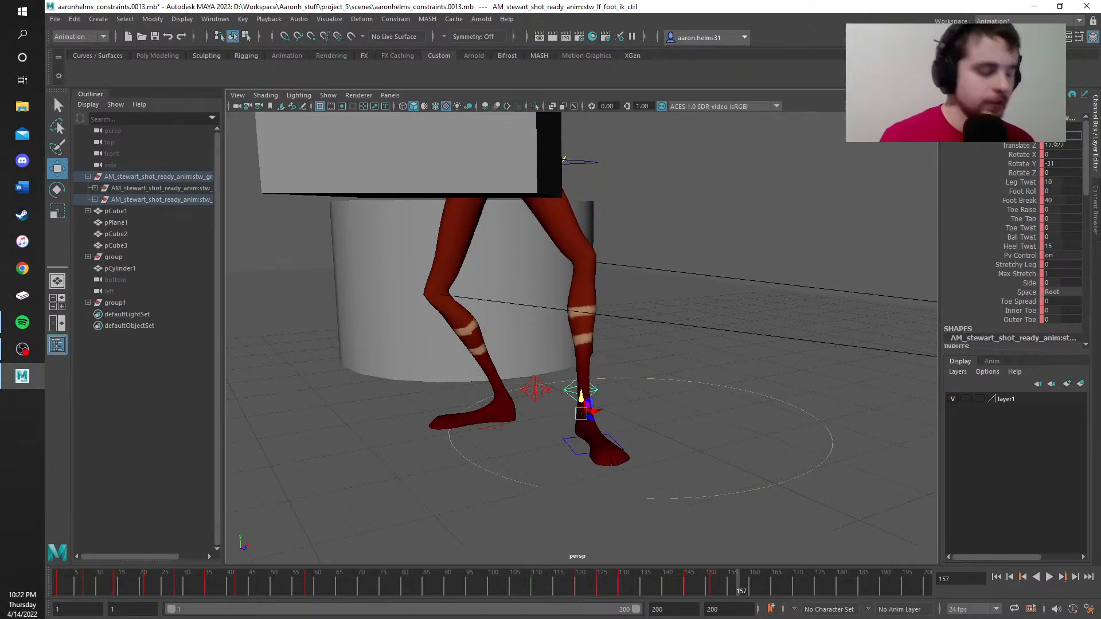
pyautogui.moveTo(581, 396); pyautogui.dragTo(581, 420)
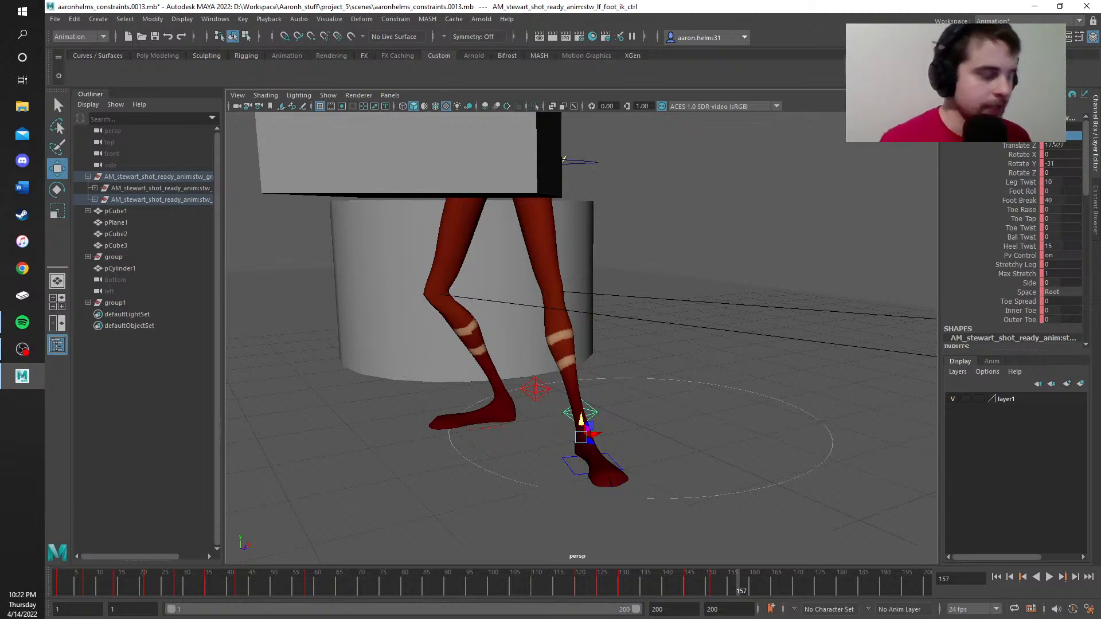
# Step: Move the left foot IK control back beside the other foot at frame 157, to Translate Z 4.042
pyautogui.keyDown('alt'); pyautogui.moveTo(841, 217); pyautogui.dragTo(653, 259); pyautogui.keyUp('alt')
pyautogui.keyDown('alt'); pyautogui.moveTo(789, 275); pyautogui.dragTo(545, 296); pyautogui.keyUp('alt')
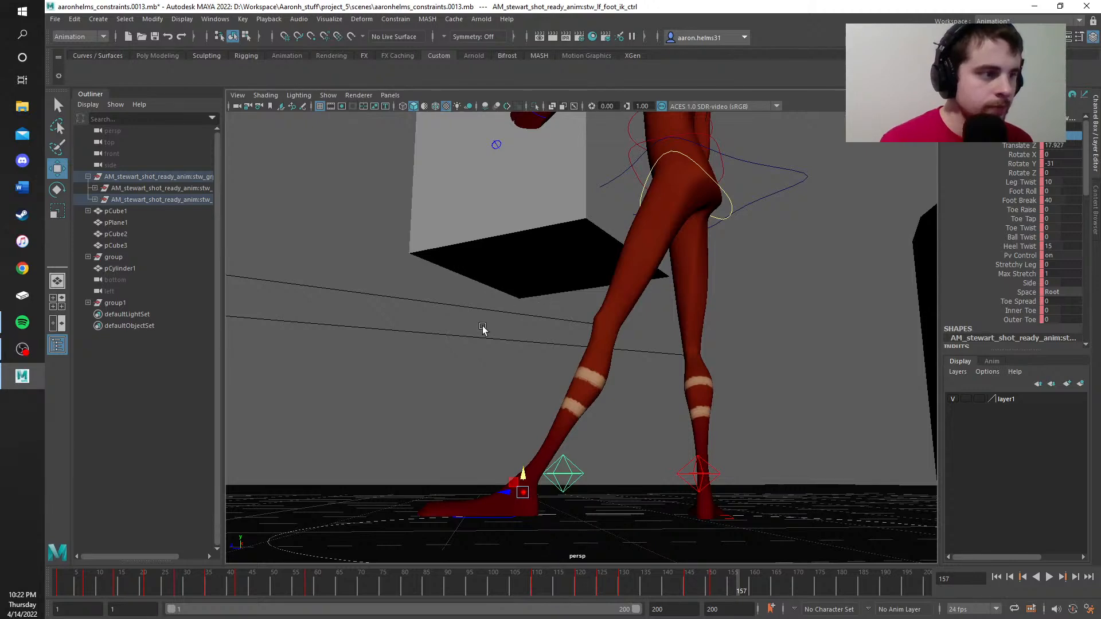
pyautogui.keyDown('alt'); pyautogui.moveTo(482, 327); pyautogui.dragTo(505, 414); pyautogui.keyUp('alt')
pyautogui.moveTo(482, 487); pyautogui.dragTo(555, 479)
pyautogui.keyDown('alt'); pyautogui.moveTo(446, 356); pyautogui.dragTo(562, 354); pyautogui.keyUp('alt')
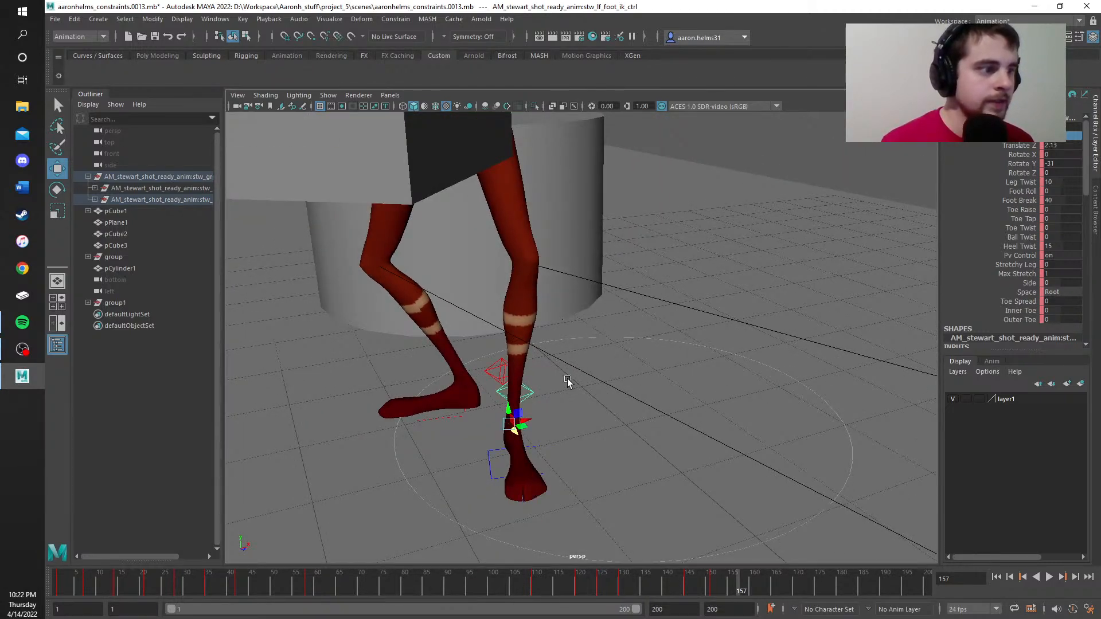
pyautogui.moveTo(568, 382)
pyautogui.mouseDown(button='middle')
pyautogui.moveTo(560, 364)
pyautogui.moveTo(573, 374)
pyautogui.mouseUp(button='middle')
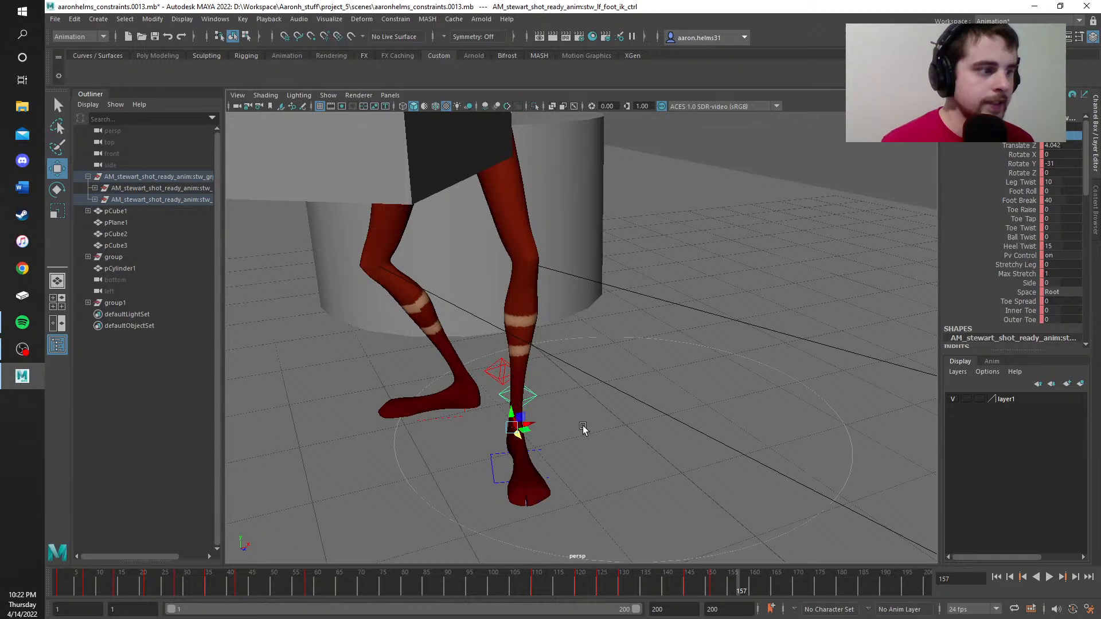
# Step: Turn the left foot at frame 157 by setting its IK control's Rotate Y to -63 and Leg Twist to 63
pyautogui.keyDown('alt'); pyautogui.moveTo(583, 426); pyautogui.dragTo(724, 322); pyautogui.keyUp('alt')
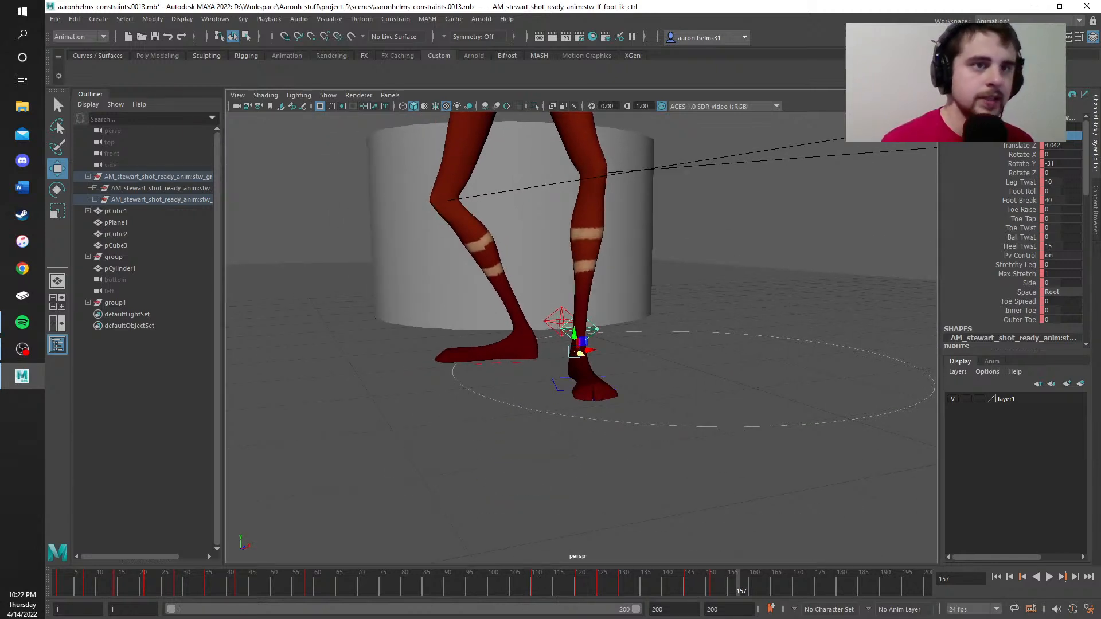
pyautogui.click(1053, 163)
pyautogui.write('-32')
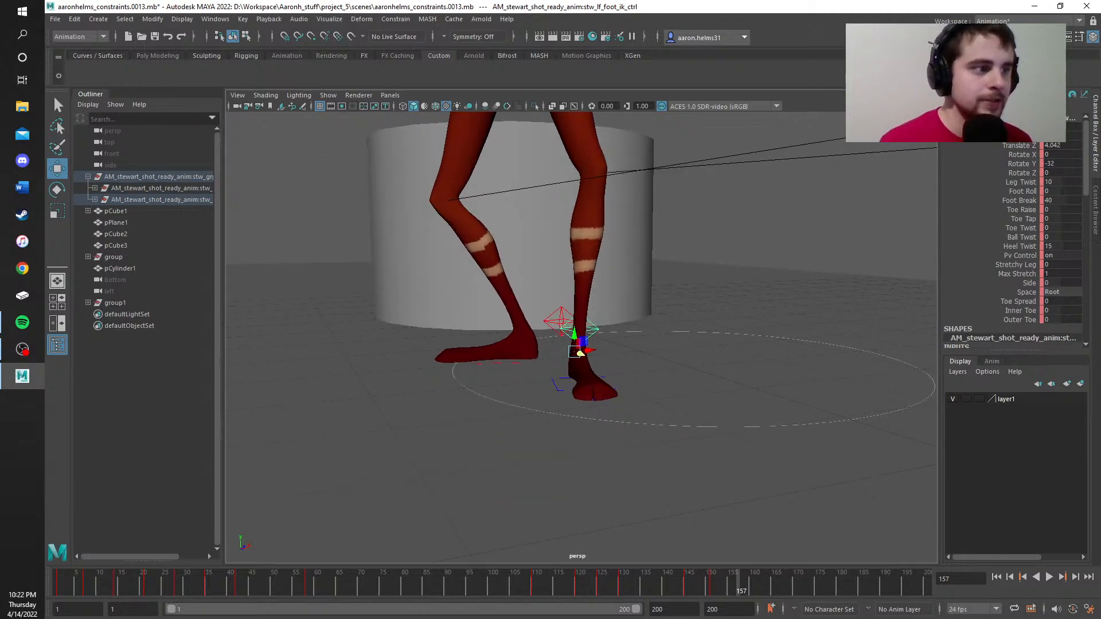
pyautogui.moveTo(1053, 163)
pyautogui.mouseDown()
pyautogui.moveTo(1029, 164)
pyautogui.moveTo(1039, 164)
pyautogui.mouseUp()
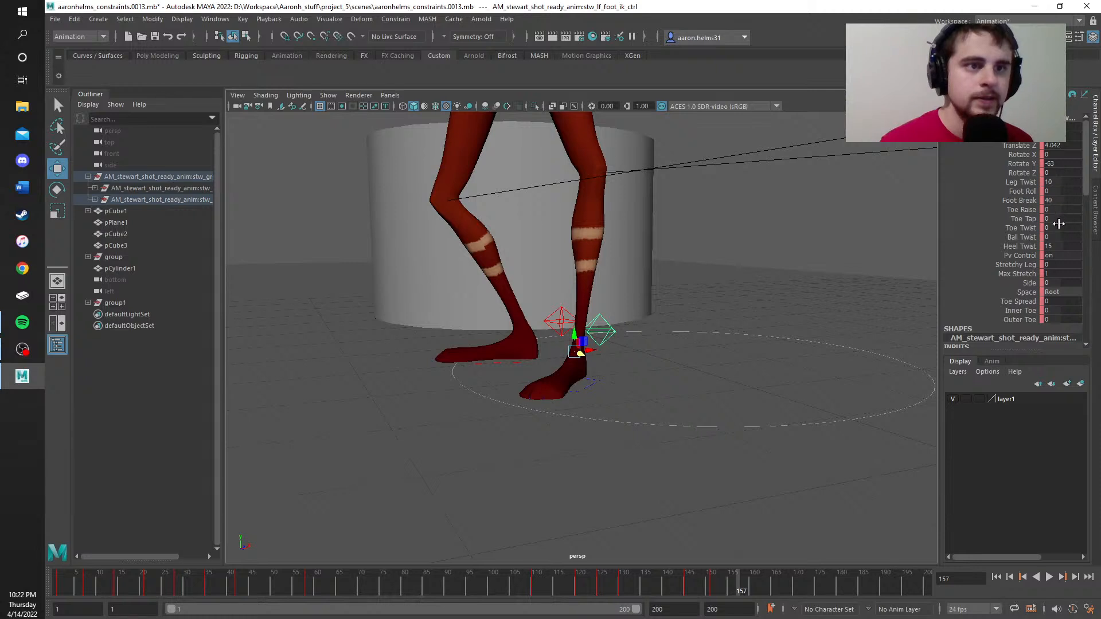
pyautogui.moveTo(1059, 182); pyautogui.dragTo(1077, 182)
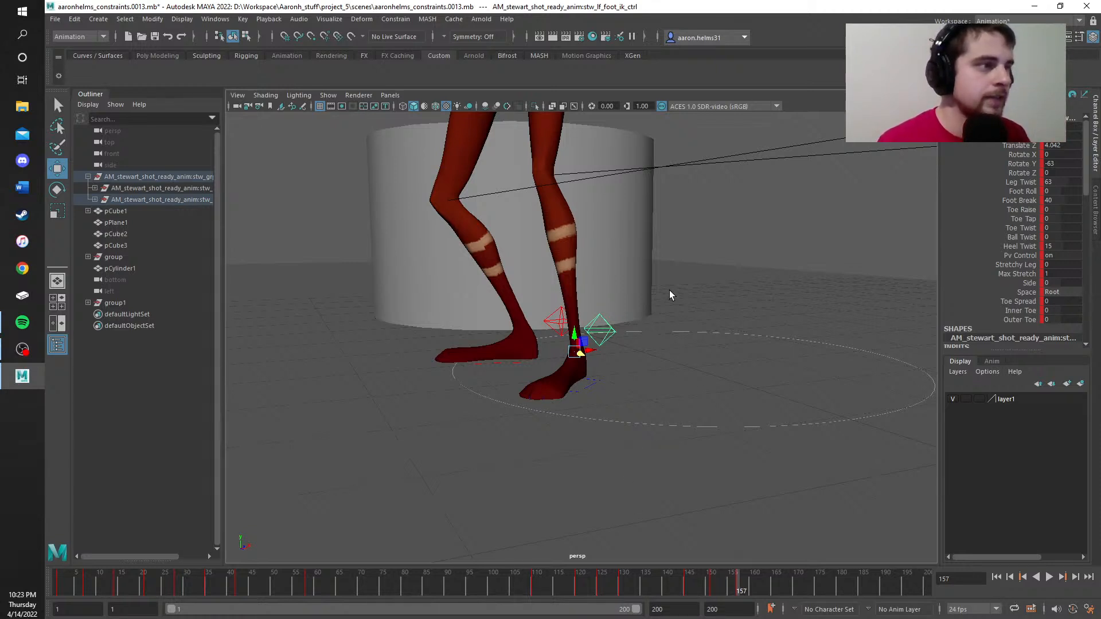
# Step: Key the left foot IK control's Rotate Y channel at frame 151 and delete that channel's key
pyautogui.keyDown('alt'); pyautogui.moveTo(669, 295); pyautogui.dragTo(671, 333); pyautogui.keyUp('alt')
pyautogui.click(713, 583)
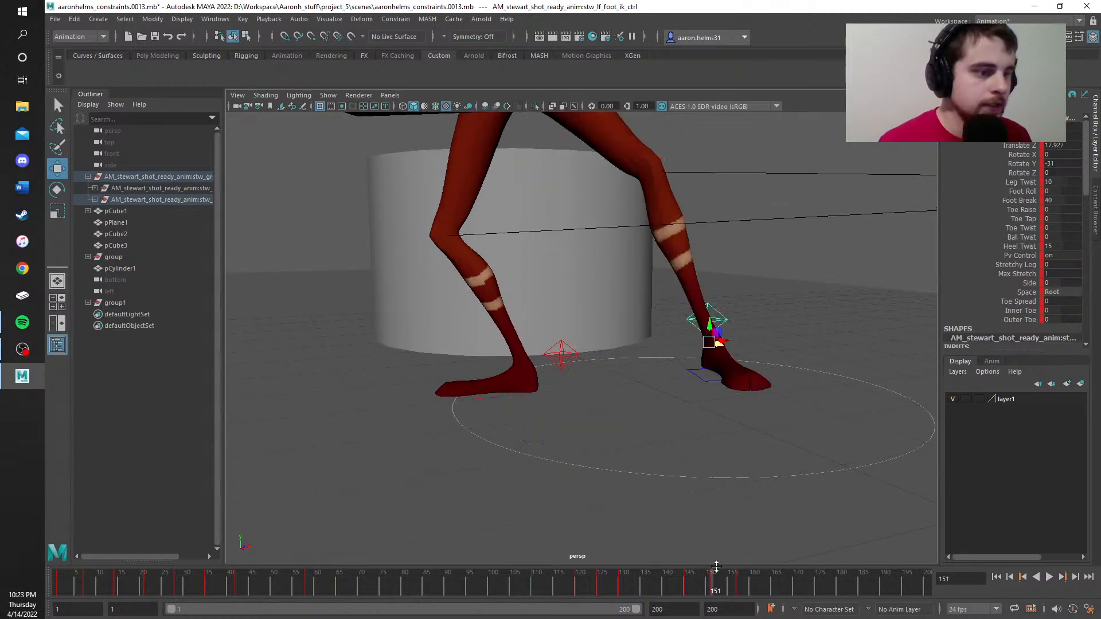
pyautogui.click(1028, 165)
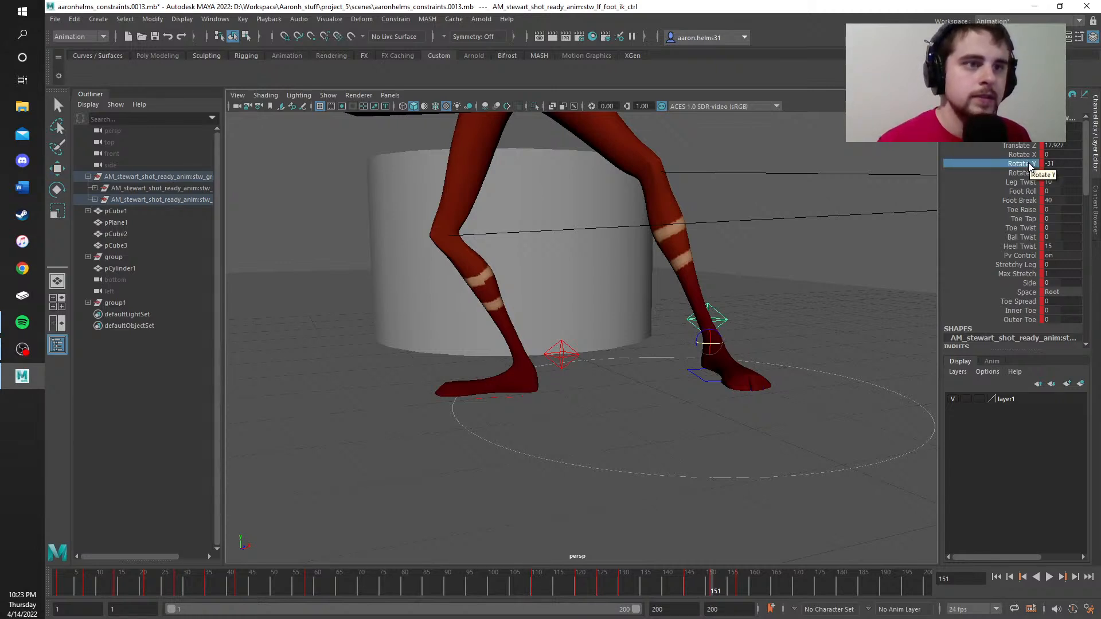
pyautogui.rightClick(1028, 165)
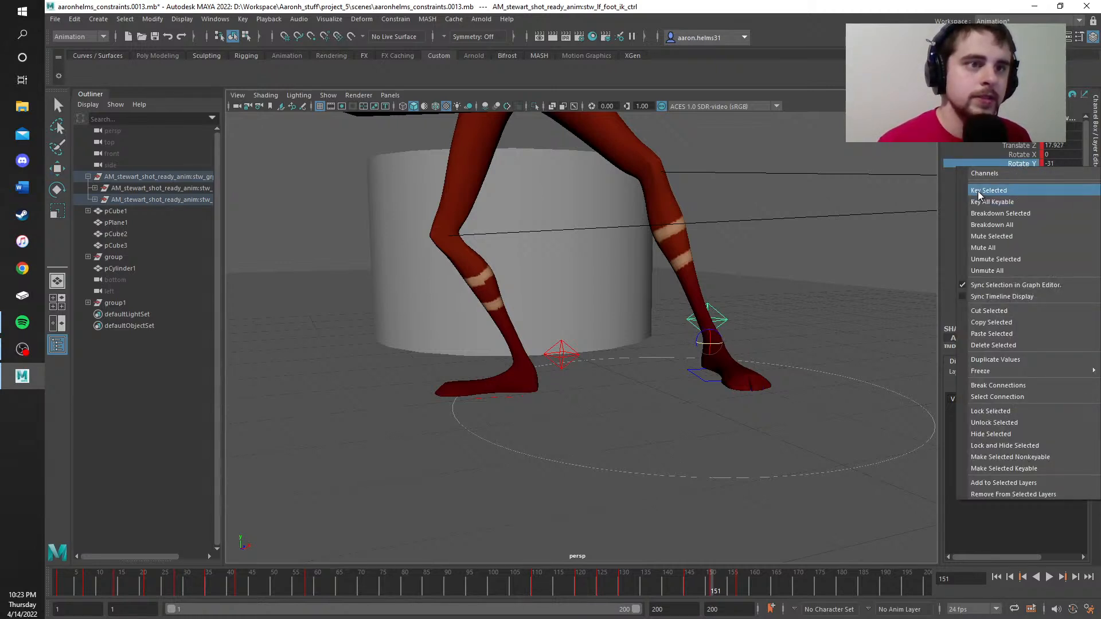
pyautogui.click(981, 194)
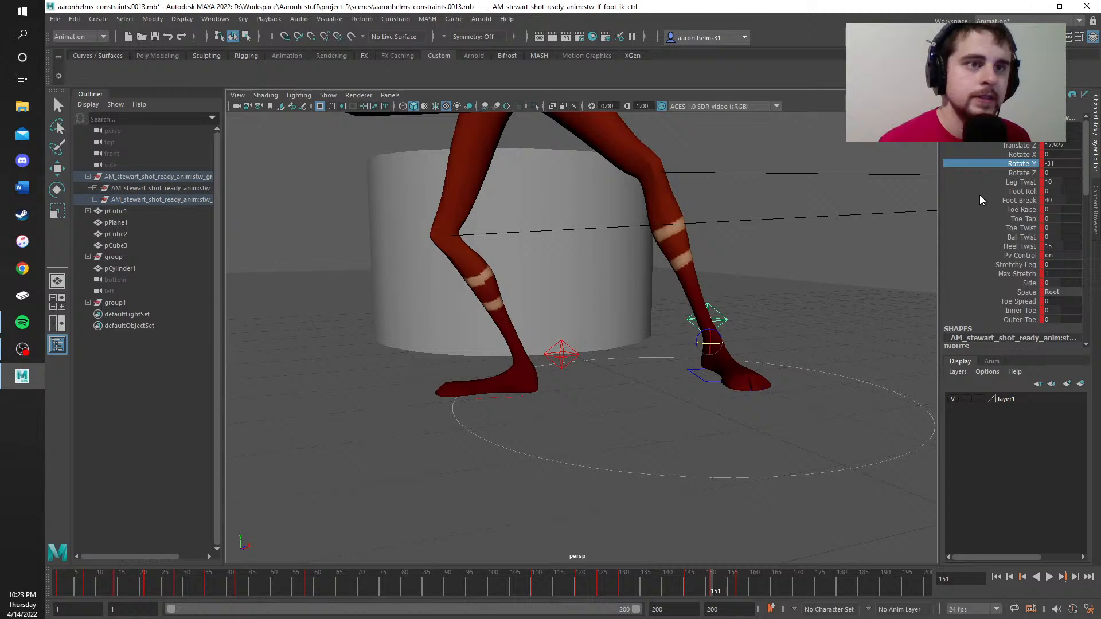
pyautogui.rightClick(1019, 165)
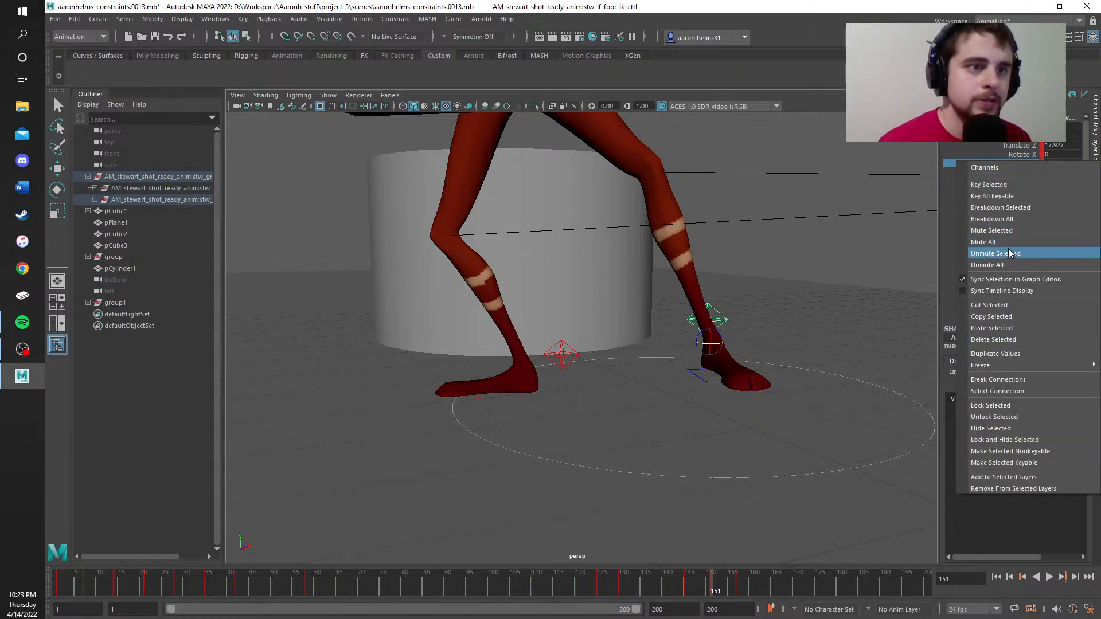
pyautogui.click(994, 337)
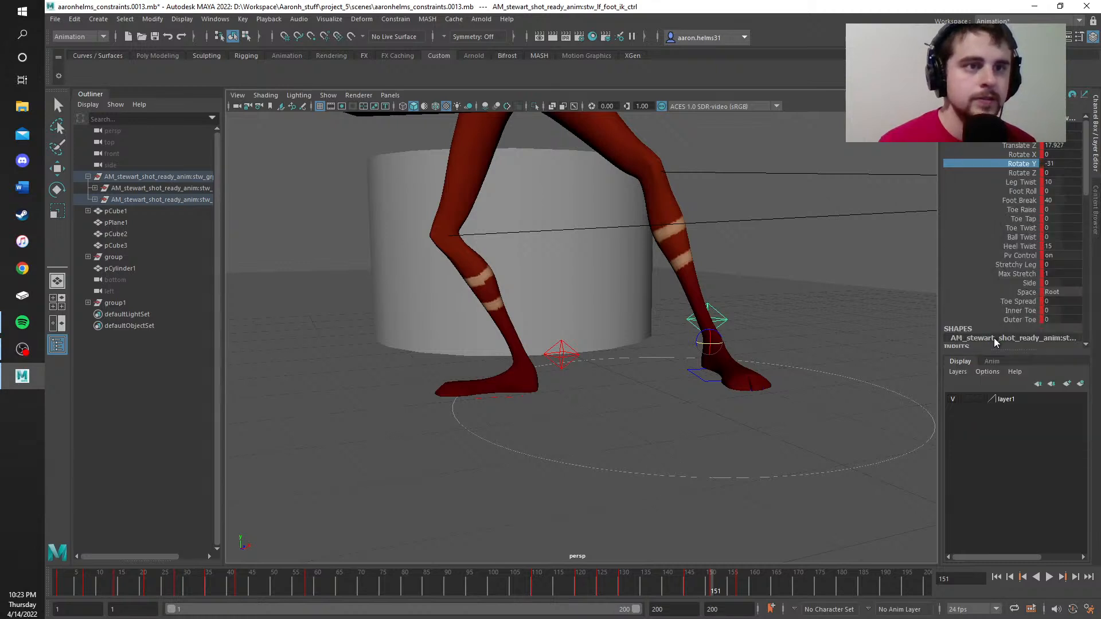
# Step: Delete the left foot IK control's Leg Twist key at frame 151 and re-enter Leg Twist as 10
pyautogui.click(1020, 182)
pyautogui.rightClick(1020, 181)
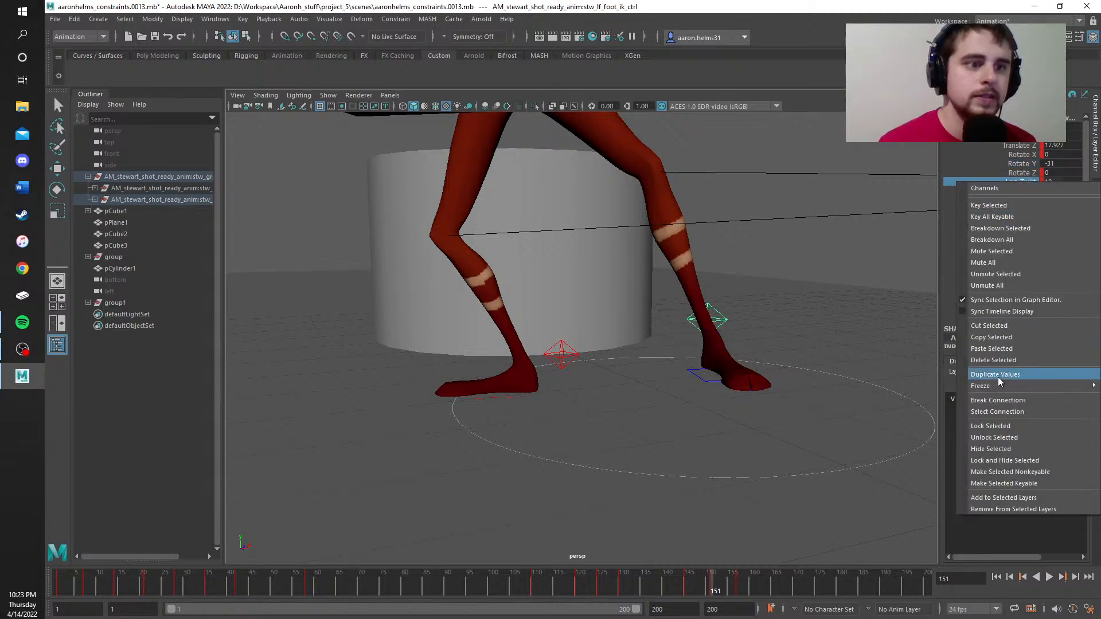
pyautogui.click(993, 359)
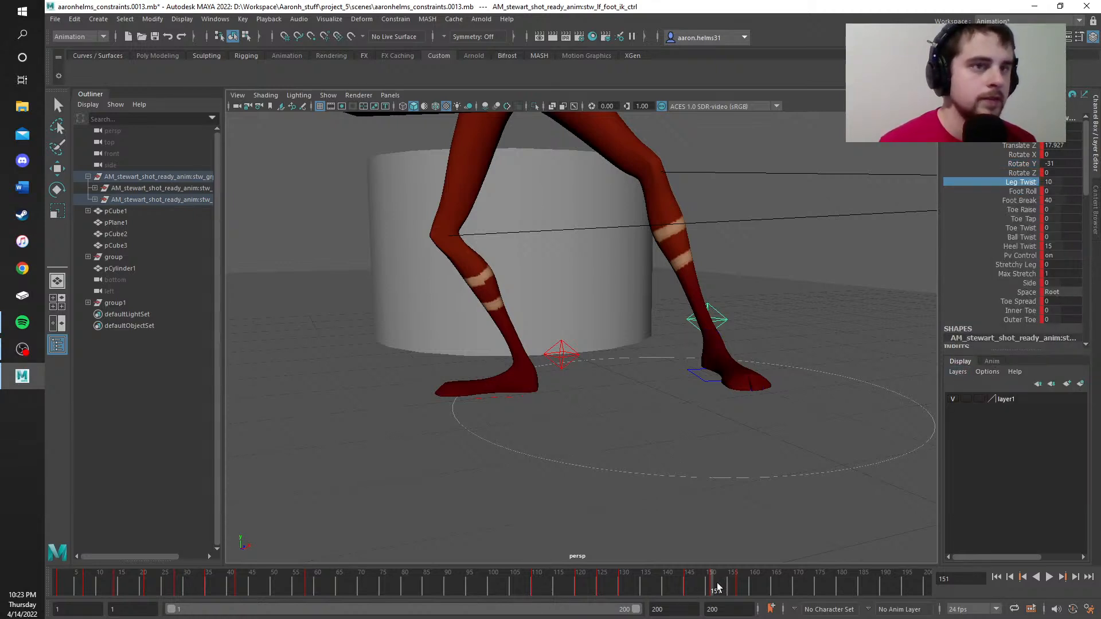
pyautogui.moveTo(714, 582)
pyautogui.mouseDown()
pyautogui.moveTo(683, 582)
pyautogui.moveTo(739, 581)
pyautogui.moveTo(715, 582)
pyautogui.mouseUp()
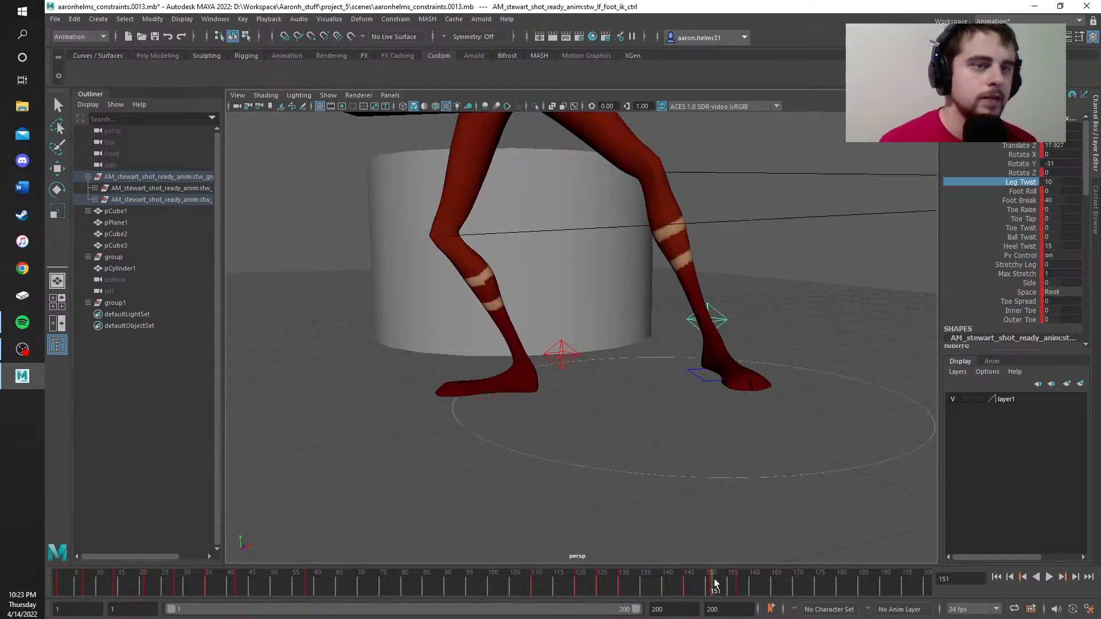
pyautogui.doubleClick(1050, 182)
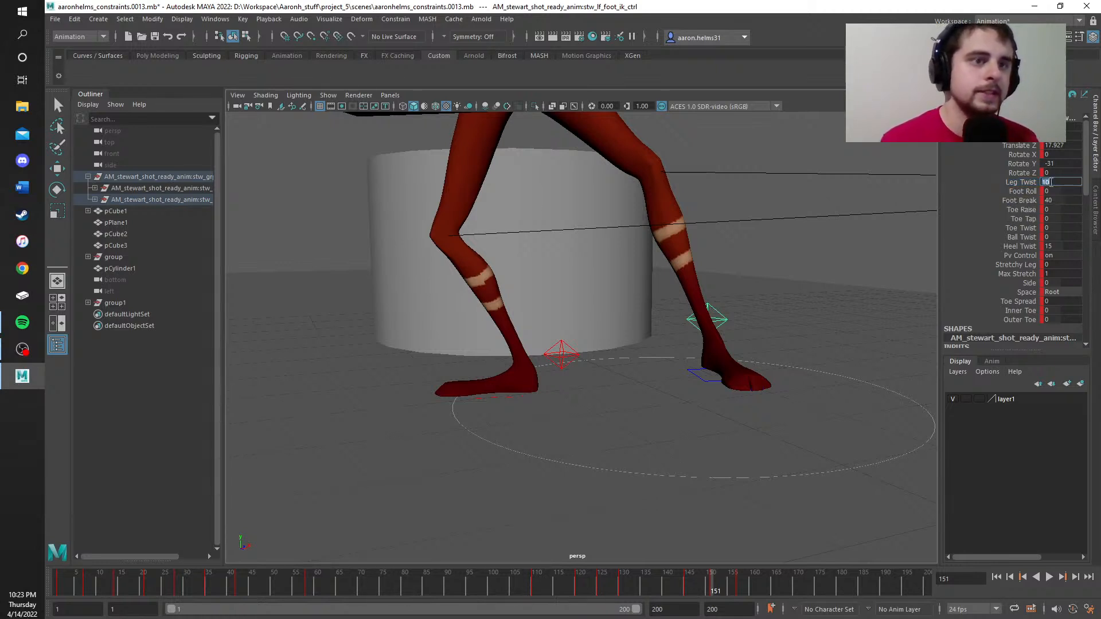
pyautogui.press('Return')
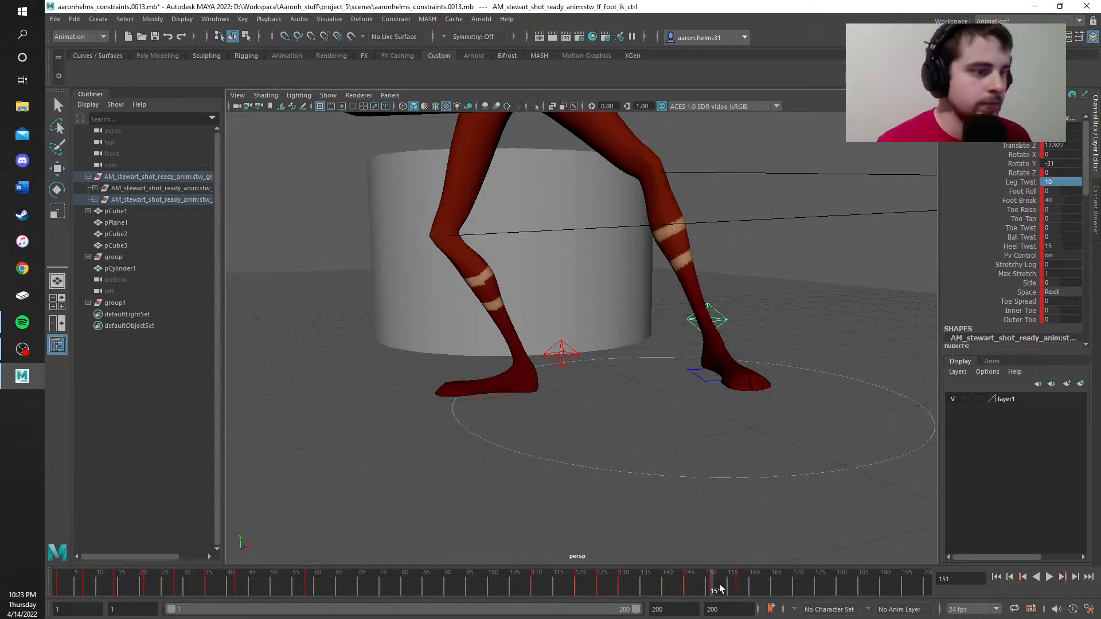
# Step: Review the left foot's step between frames 151 and 159, and reselect its IK control at frame 151
pyautogui.hotkey('alt', 'v')
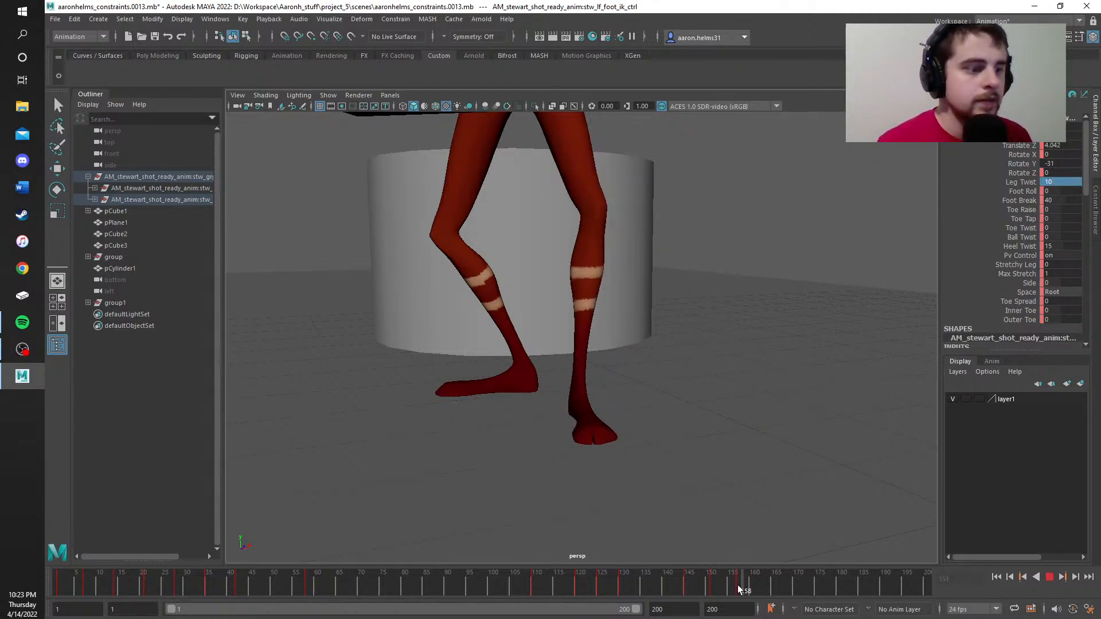
pyautogui.hotkey('alt', 'v')
pyautogui.click(847, 192)
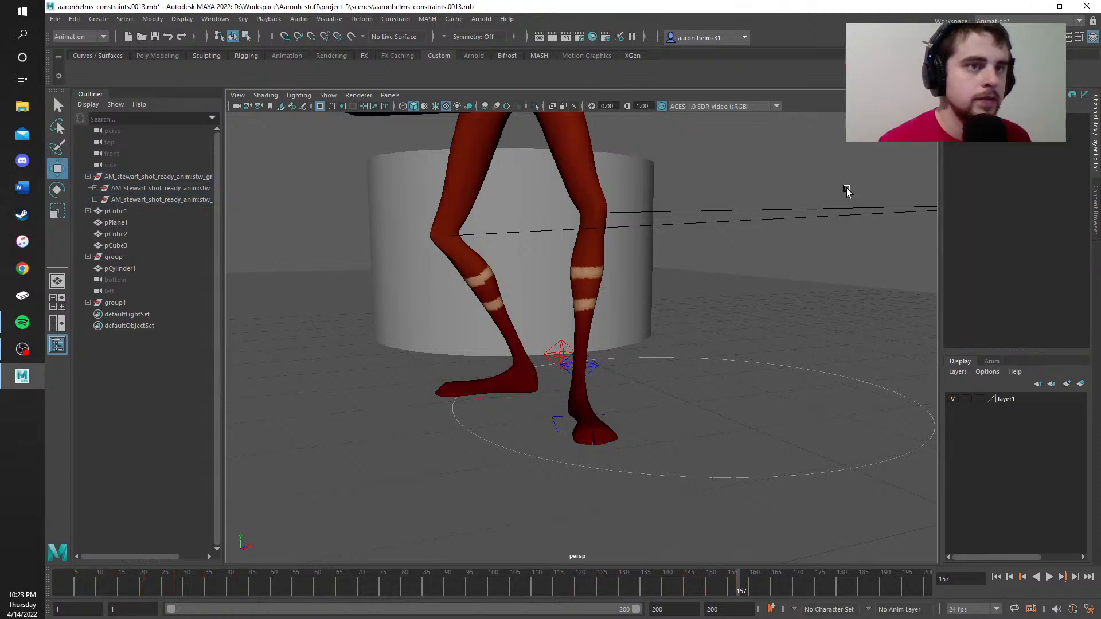
pyautogui.click(748, 591)
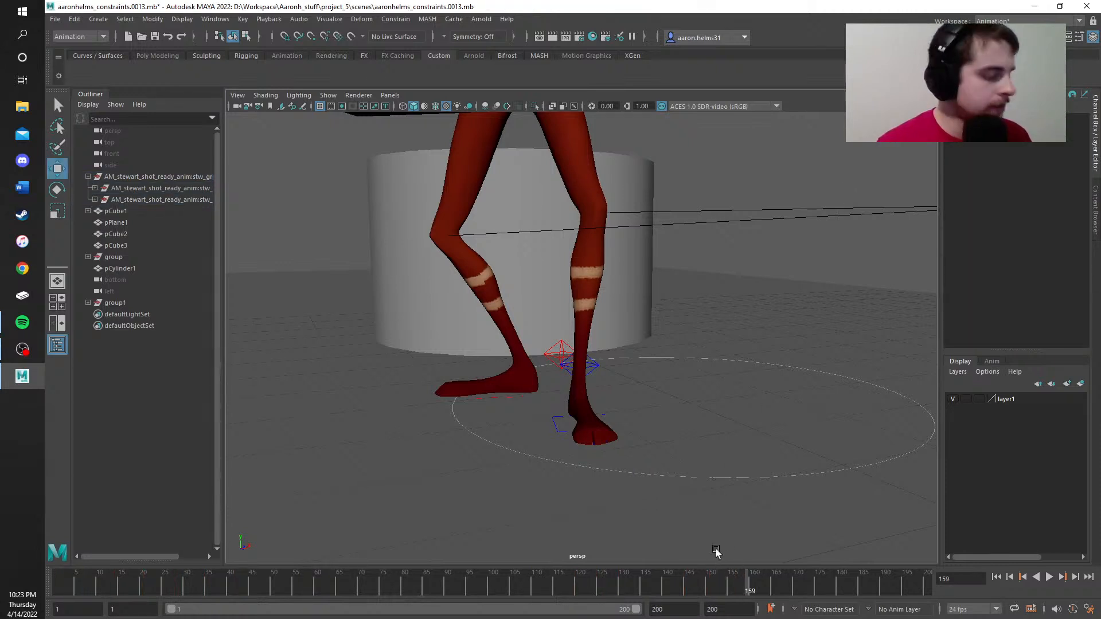
pyautogui.click(732, 591)
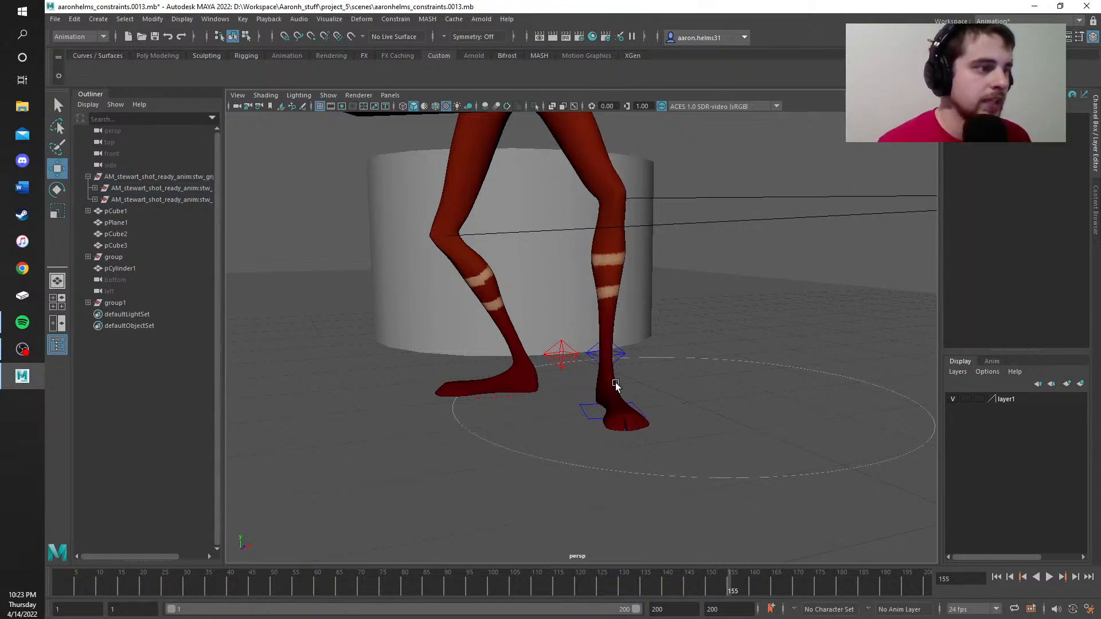
pyautogui.click(617, 361)
pyautogui.click(689, 389)
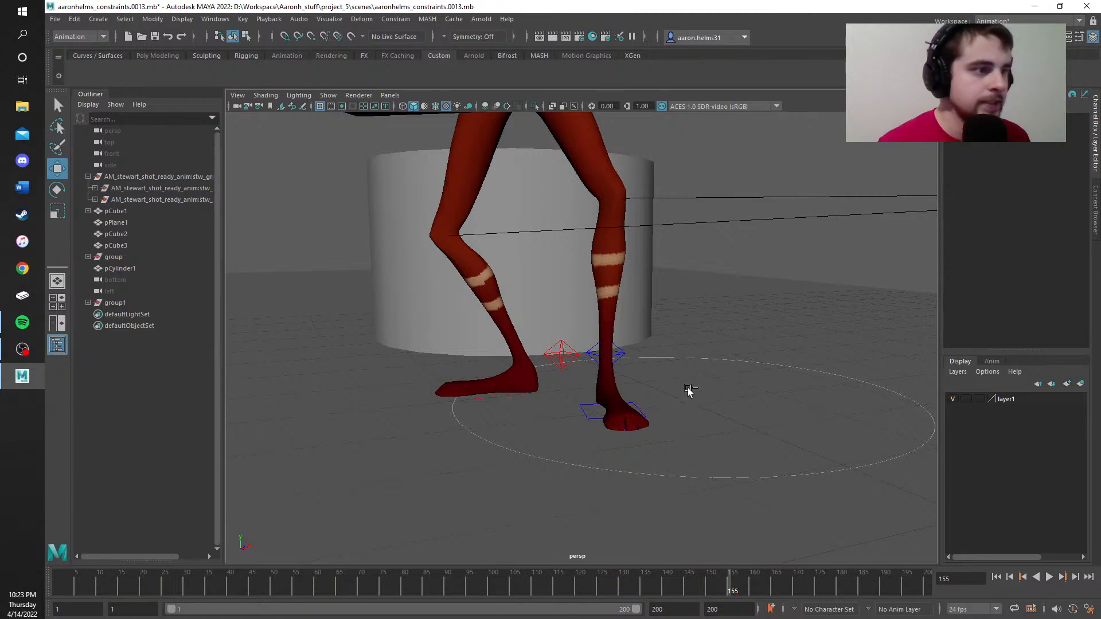
pyautogui.click(715, 591)
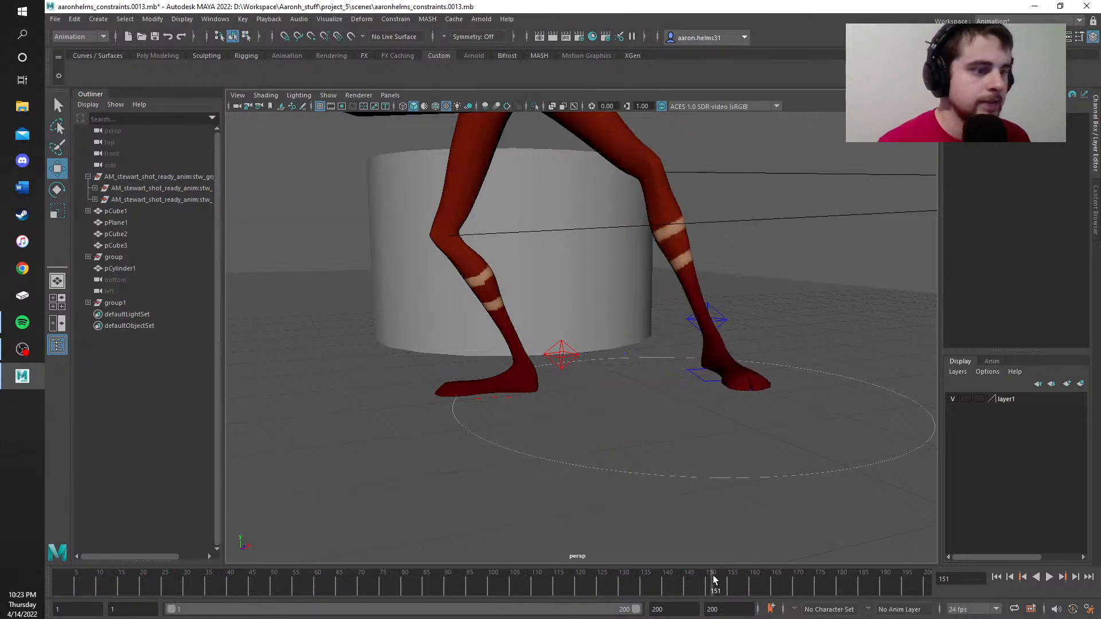
pyautogui.click(717, 312)
pyautogui.click(717, 310)
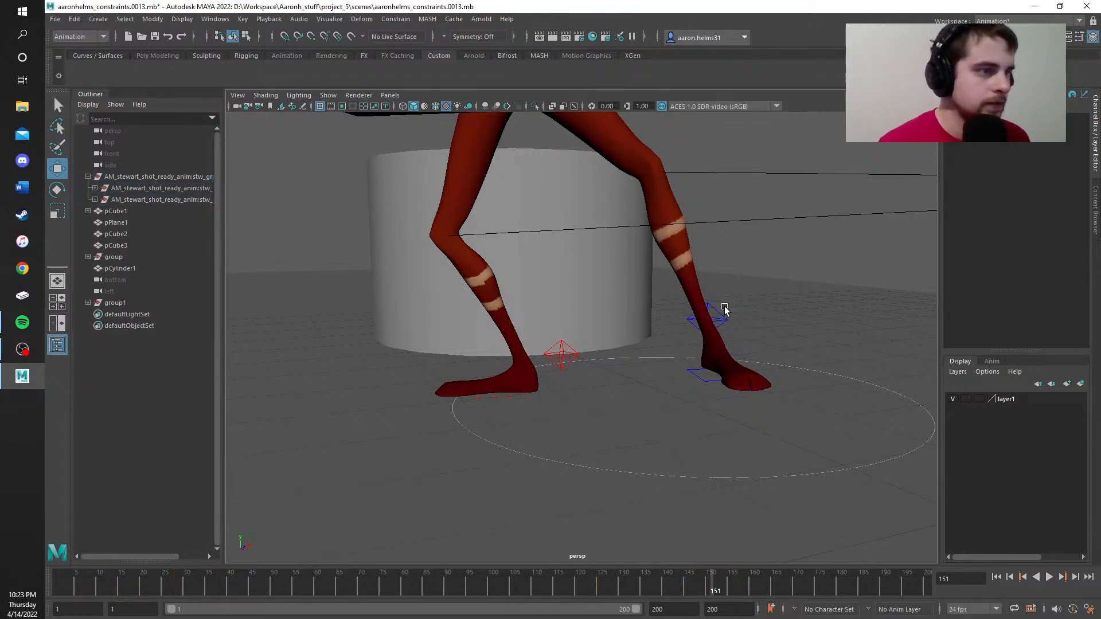
pyautogui.click(716, 319)
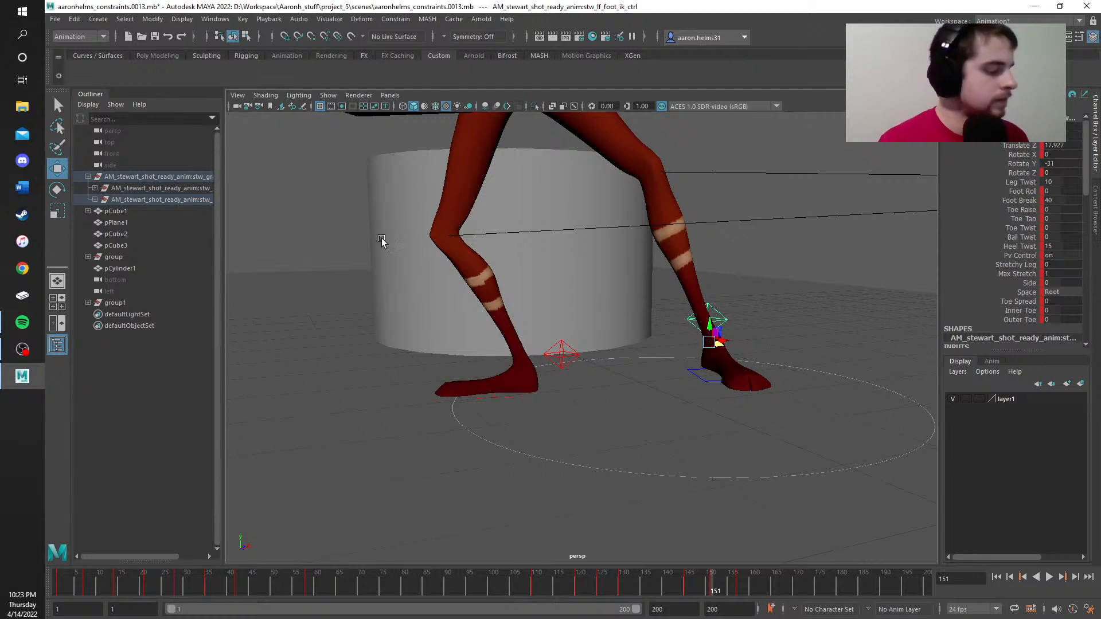
# Step: Undo the recent selections, frame changes and channel edits on the left foot IK control
pyautogui.click(75, 19)
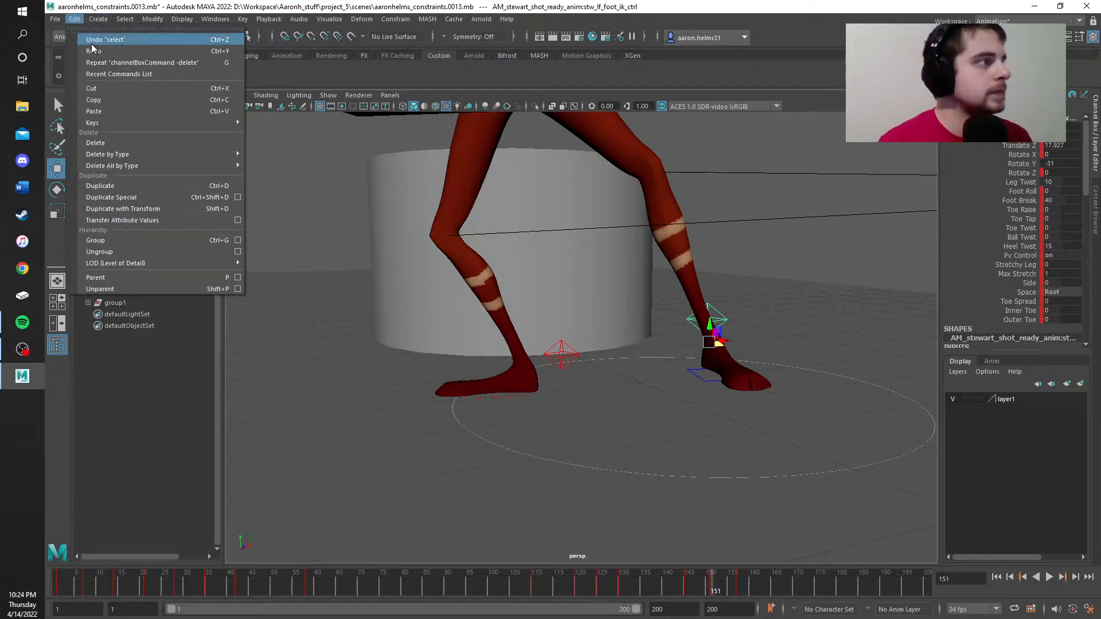
pyautogui.click(91, 43)
pyautogui.click(75, 19)
pyautogui.click(91, 38)
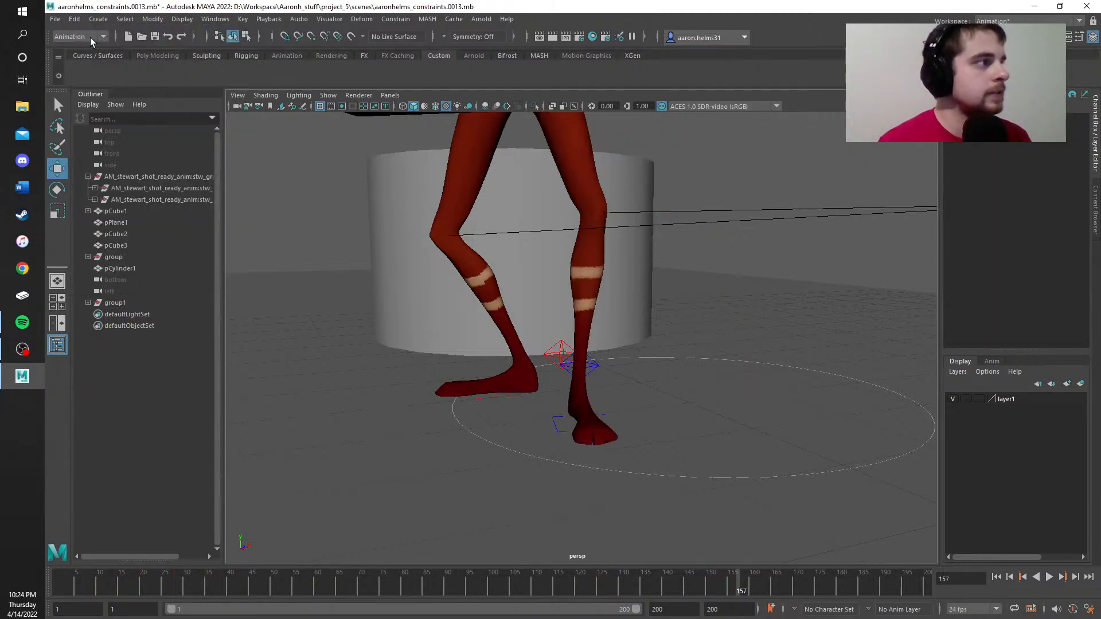
pyautogui.click(76, 19)
pyautogui.click(89, 40)
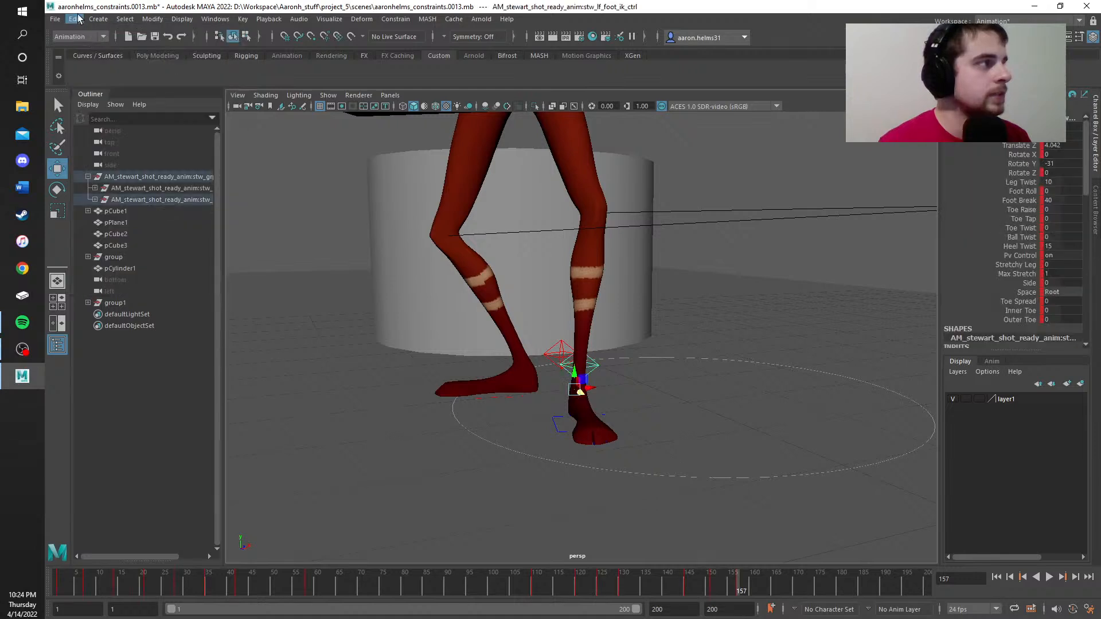
pyautogui.click(76, 19)
pyautogui.click(85, 39)
pyautogui.click(71, 20)
pyautogui.click(77, 39)
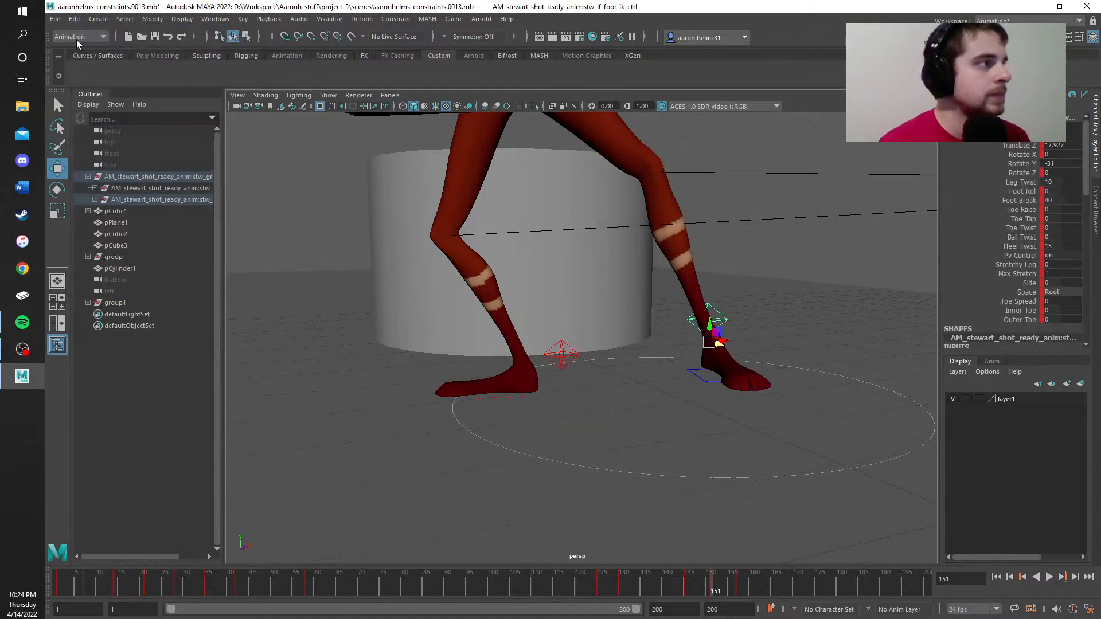
pyautogui.click(75, 19)
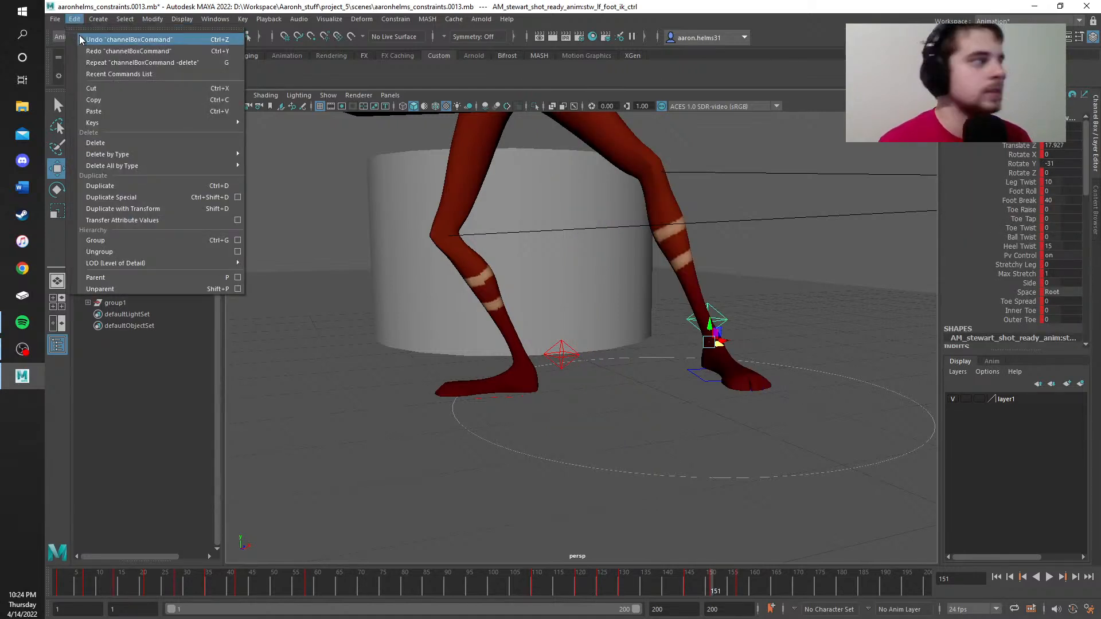
pyautogui.click(80, 39)
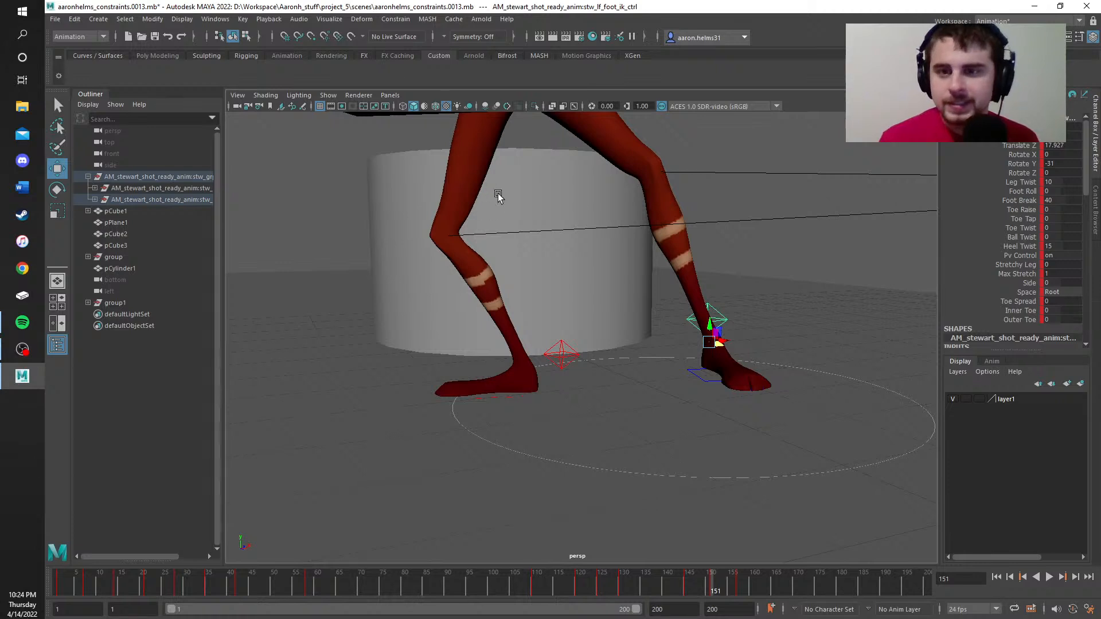
# Step: Examine the left foot's placement at frames 151 and 145 from several angles
pyautogui.press('f')
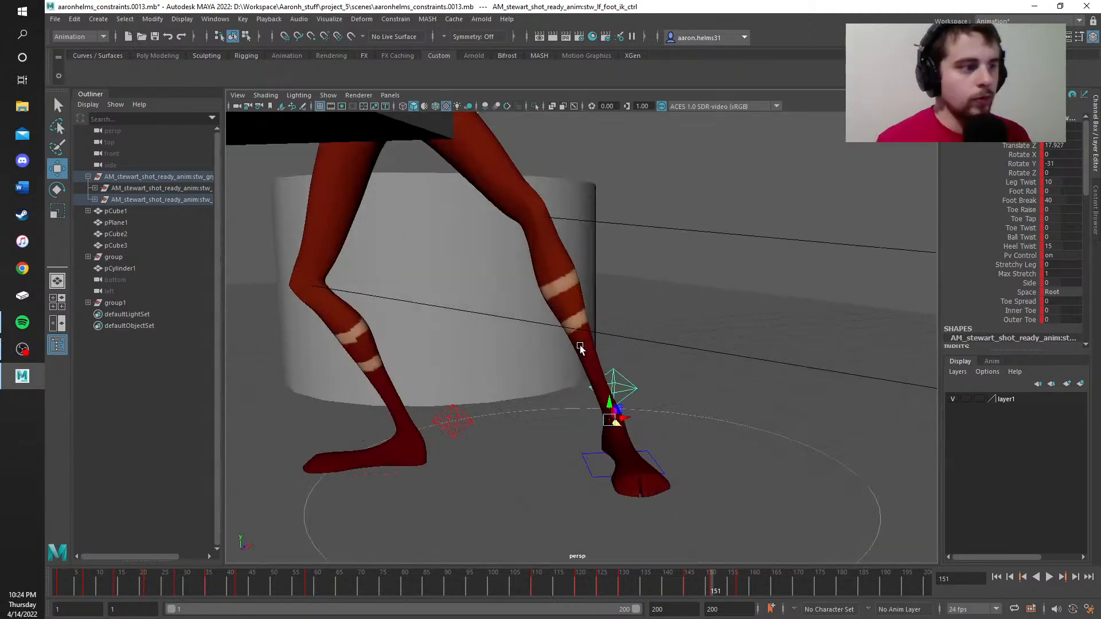
pyautogui.scroll(2, 581, 348)
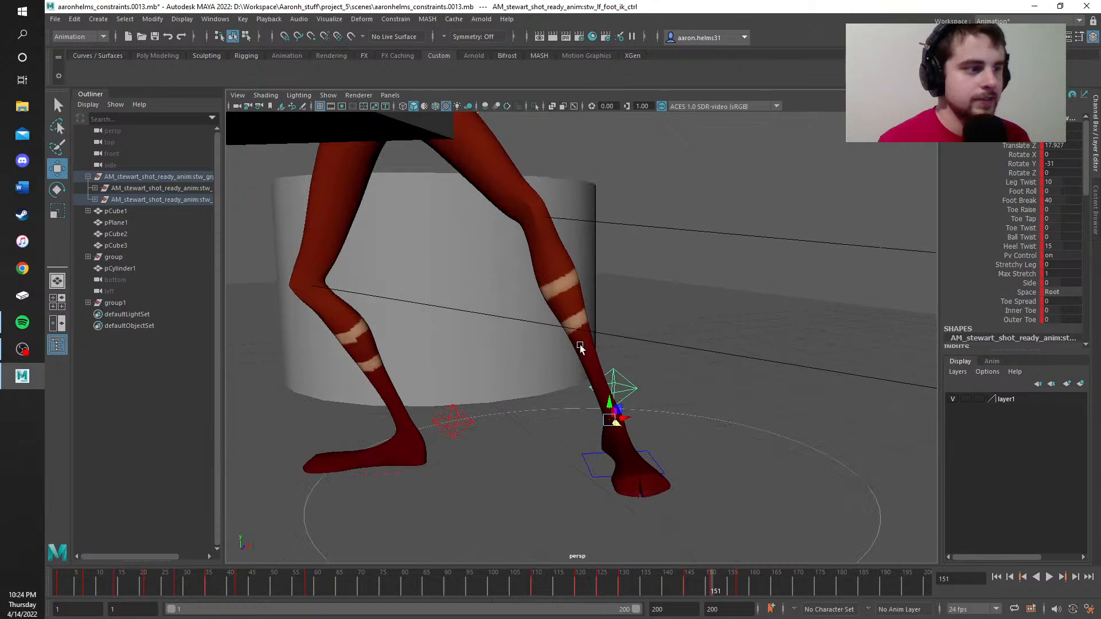
pyautogui.keyDown('alt'); pyautogui.moveTo(565, 389); pyautogui.dragTo(517, 251, button='middle'); pyautogui.keyUp('alt')
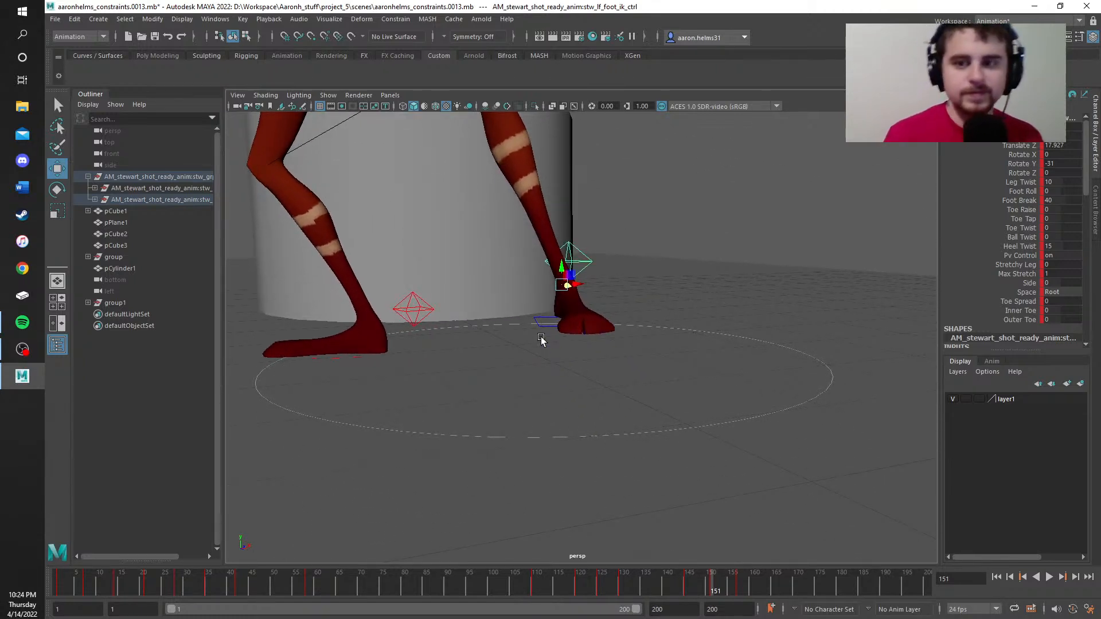
pyautogui.moveTo(712, 587); pyautogui.dragTo(687, 589)
pyautogui.scroll(-5, 652, 350)
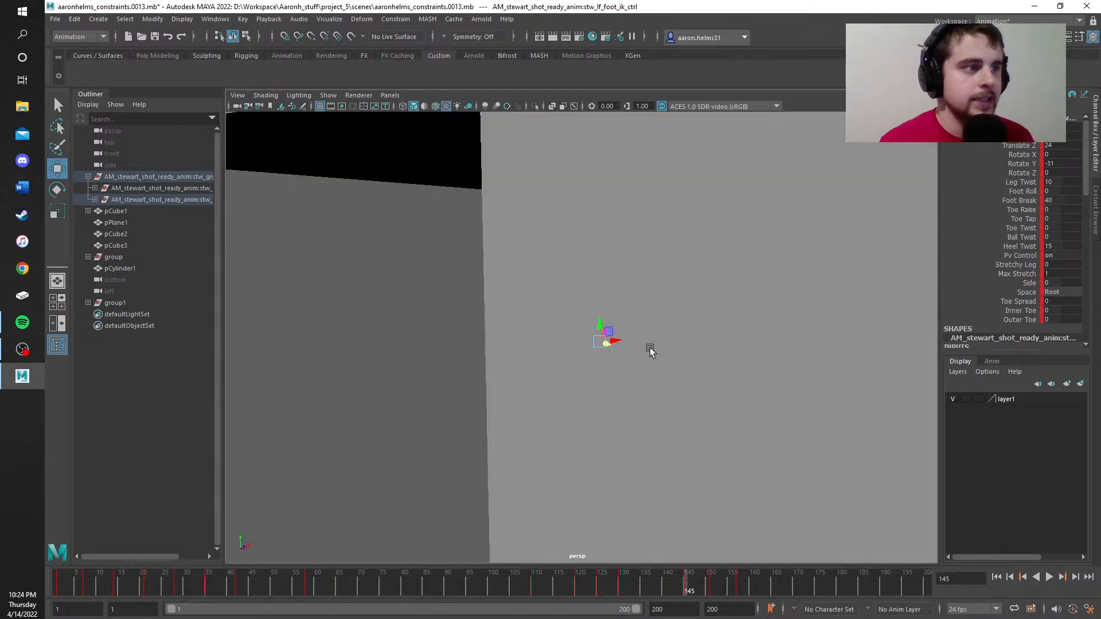
pyautogui.keyDown('alt'); pyautogui.moveTo(690, 250); pyautogui.dragTo(696, 302, button='middle'); pyautogui.keyUp('alt')
pyautogui.scroll(-5, 613, 397)
pyautogui.scroll(3, 613, 397)
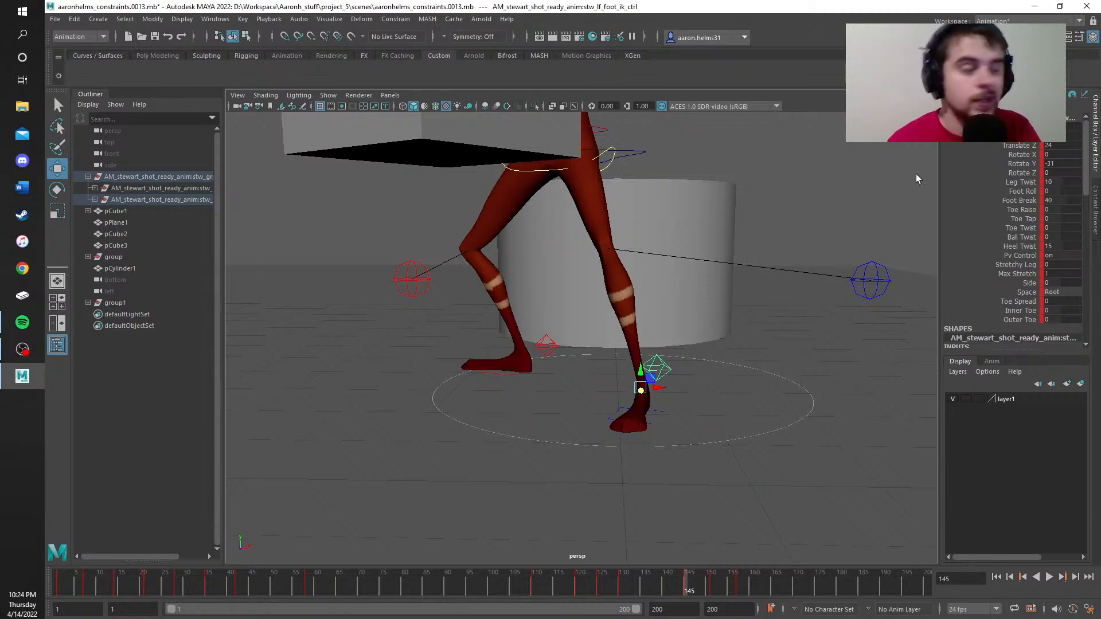
pyautogui.scroll(2, 740, 247)
pyautogui.scroll(3, 749, 242)
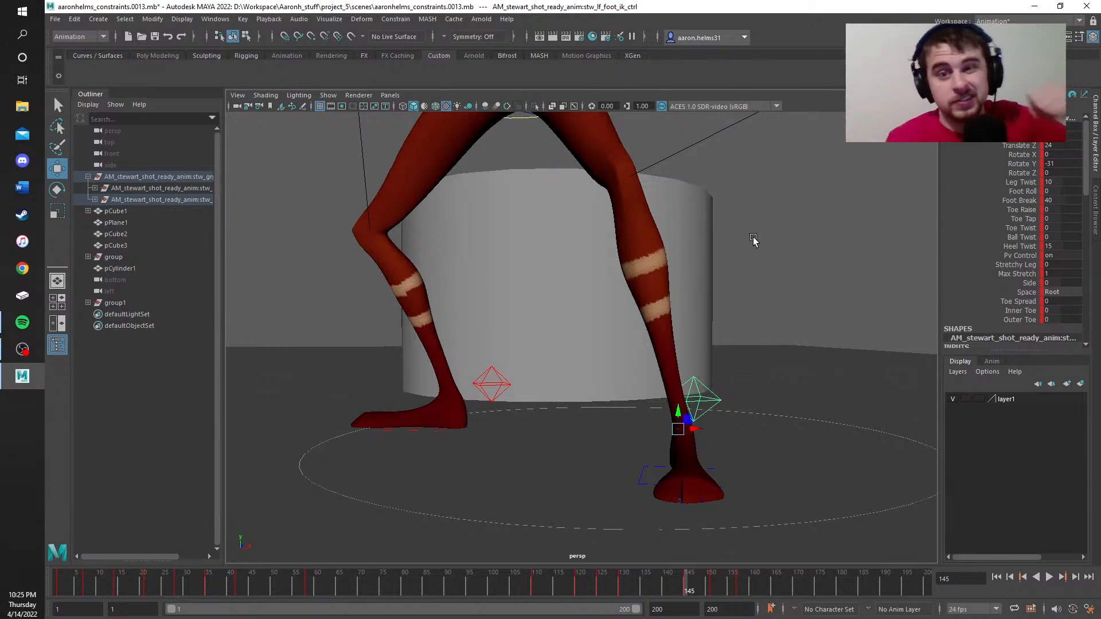
pyautogui.keyDown('alt'); pyautogui.moveTo(804, 405); pyautogui.dragTo(757, 400, button='middle'); pyautogui.keyUp('alt')
pyautogui.keyDown('alt'); pyautogui.moveTo(746, 422); pyautogui.dragTo(745, 425); pyautogui.keyUp('alt')
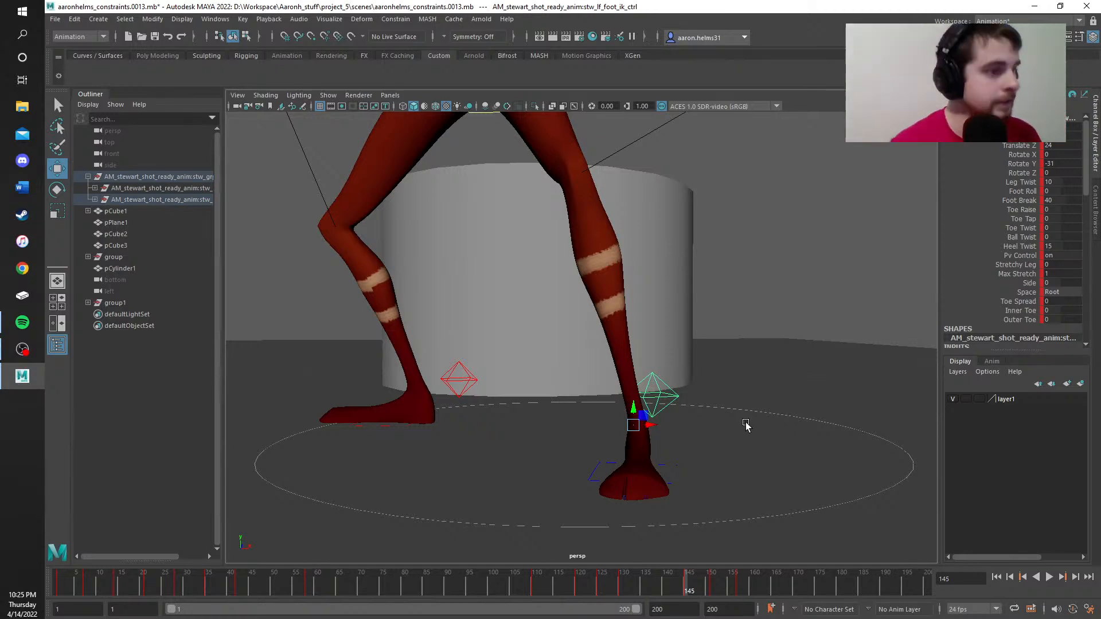
pyautogui.keyDown('alt'); pyautogui.moveTo(690, 453); pyautogui.dragTo(669, 395, button='middle'); pyautogui.keyUp('alt')
pyautogui.keyDown('alt'); pyautogui.moveTo(668, 394); pyautogui.dragTo(652, 398); pyautogui.keyUp('alt')
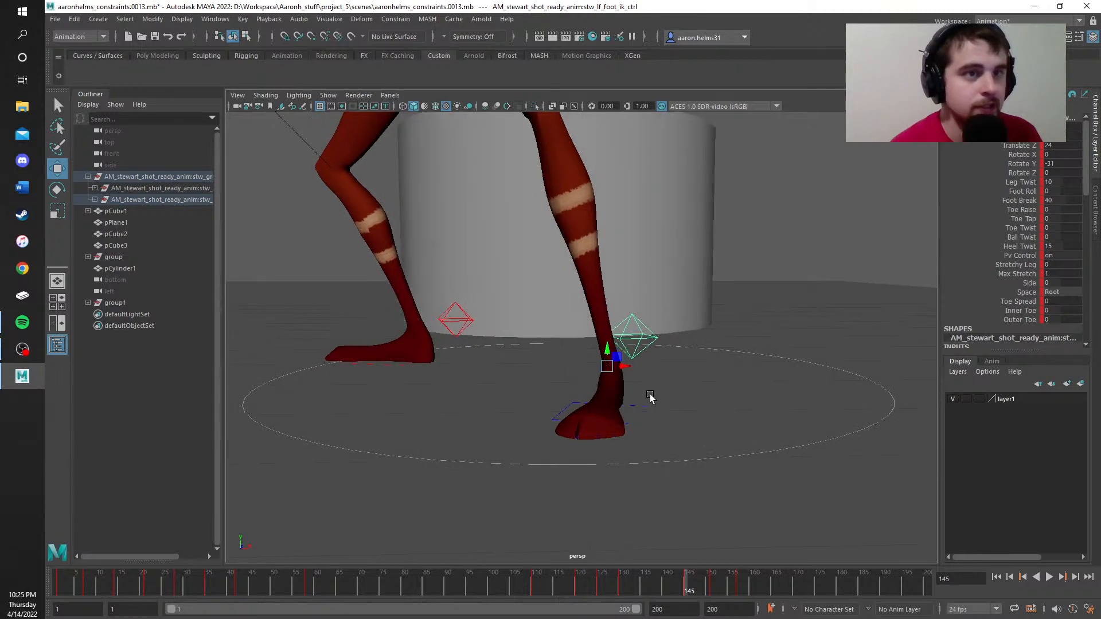
pyautogui.keyDown('alt'); pyautogui.moveTo(661, 425); pyautogui.dragTo(716, 477, button='middle'); pyautogui.keyUp('alt')
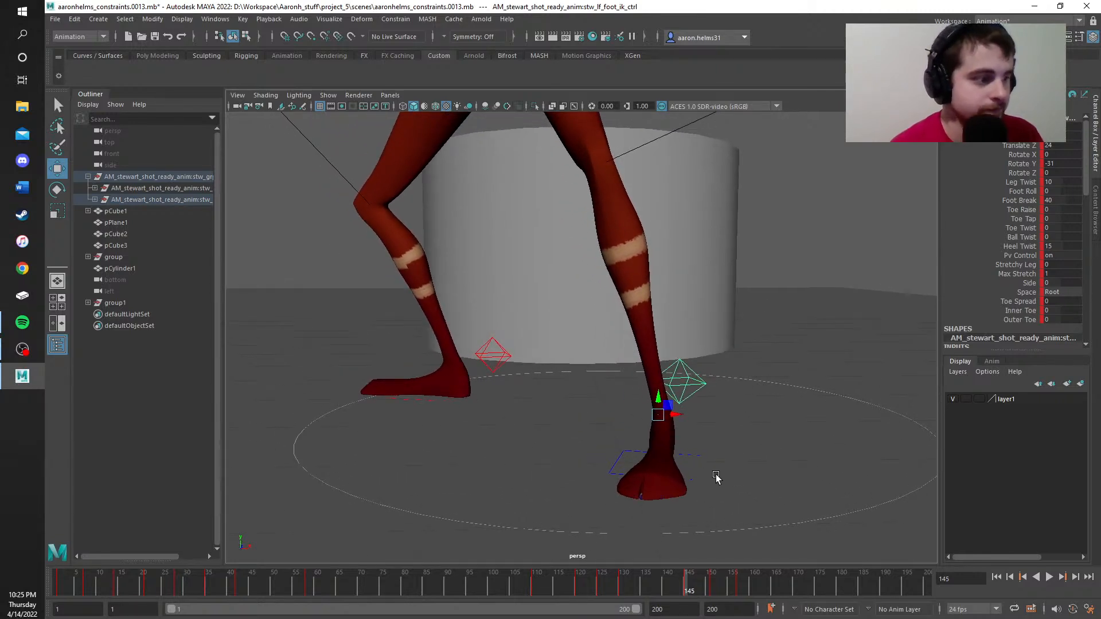
# Step: Step through frames 145 to 148 to check the left foot's motion, reselecting its IK control
pyautogui.doubleClick(695, 591)
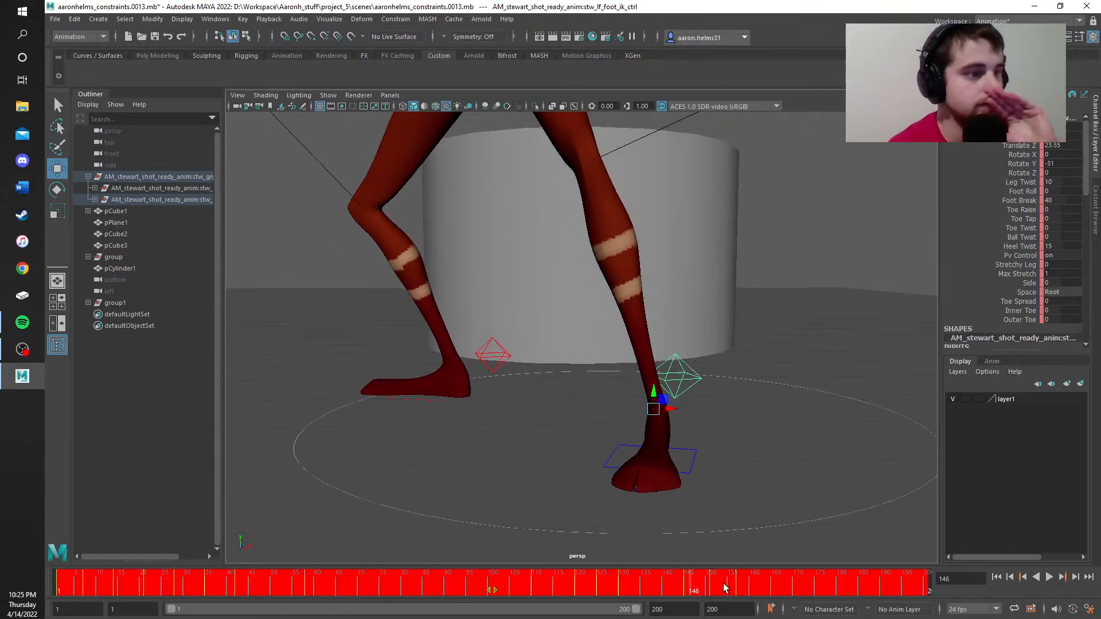
pyautogui.click(764, 492)
pyautogui.moveTo(694, 589)
pyautogui.mouseDown()
pyautogui.moveTo(711, 588)
pyautogui.moveTo(700, 589)
pyautogui.mouseUp()
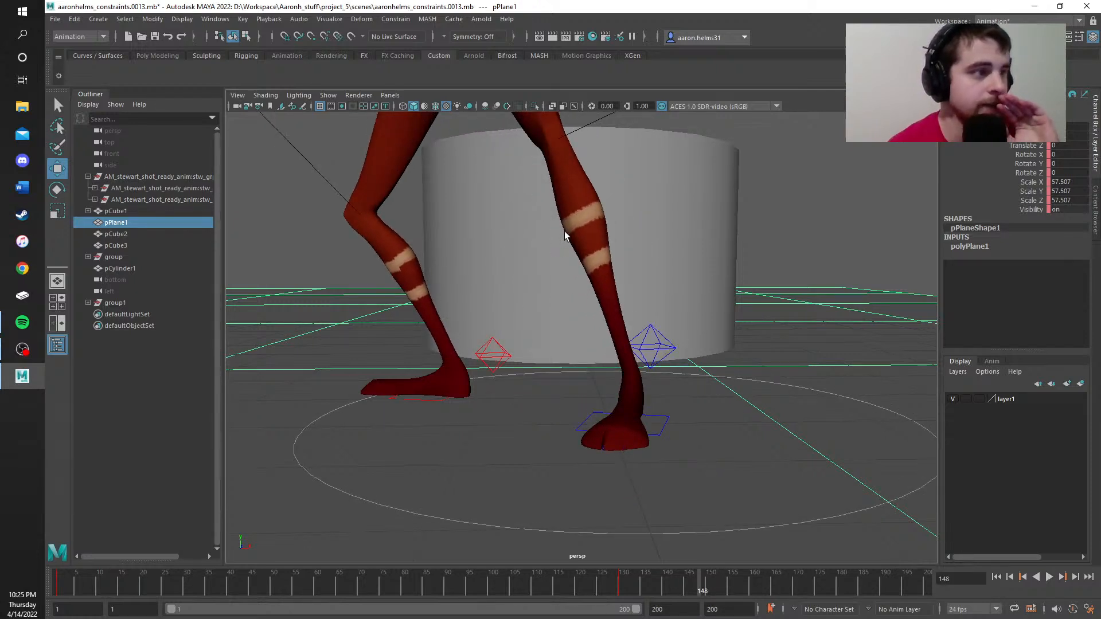
pyautogui.click(646, 355)
pyautogui.click(652, 351)
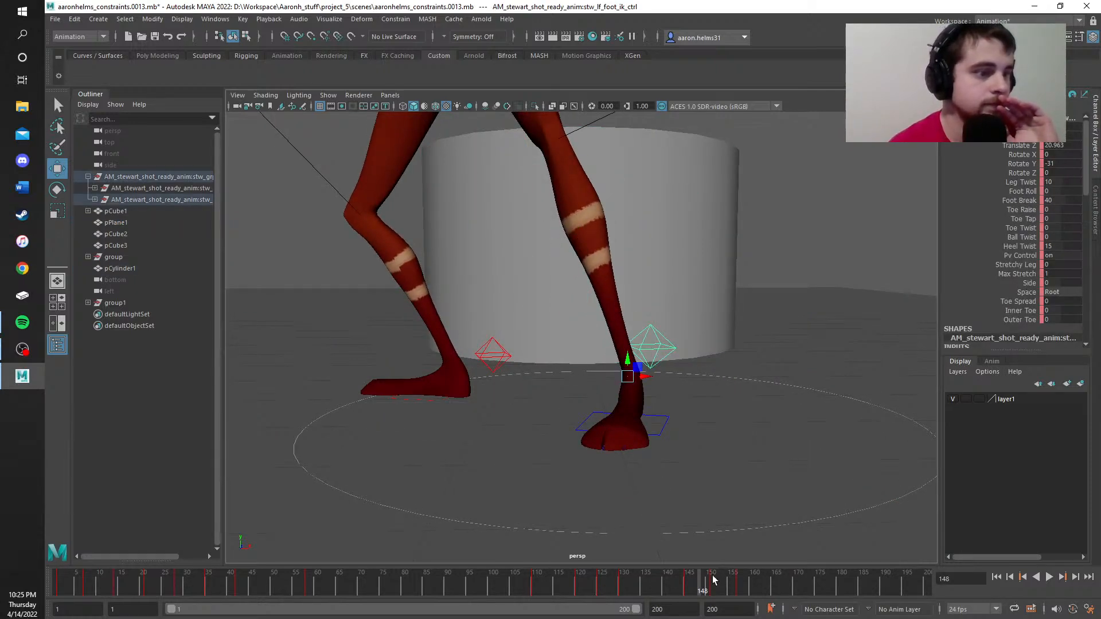
pyautogui.moveTo(695, 589); pyautogui.dragTo(688, 591)
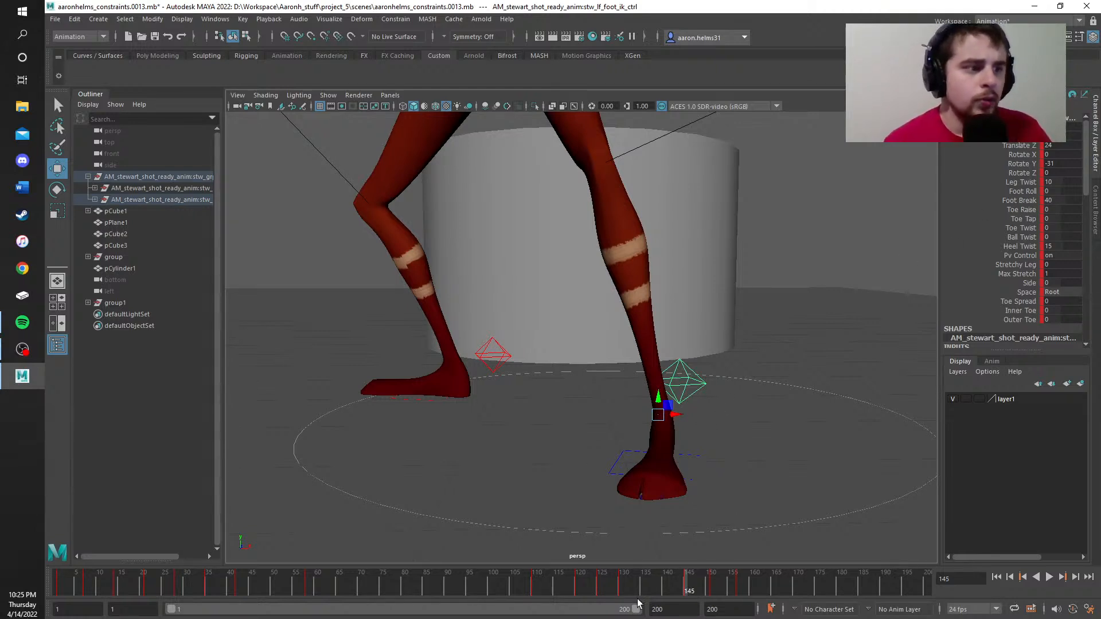
# Step: Set the left foot IK control's Rotate Y to -47 at frame 151
pyautogui.moveTo(710, 590); pyautogui.dragTo(711, 590)
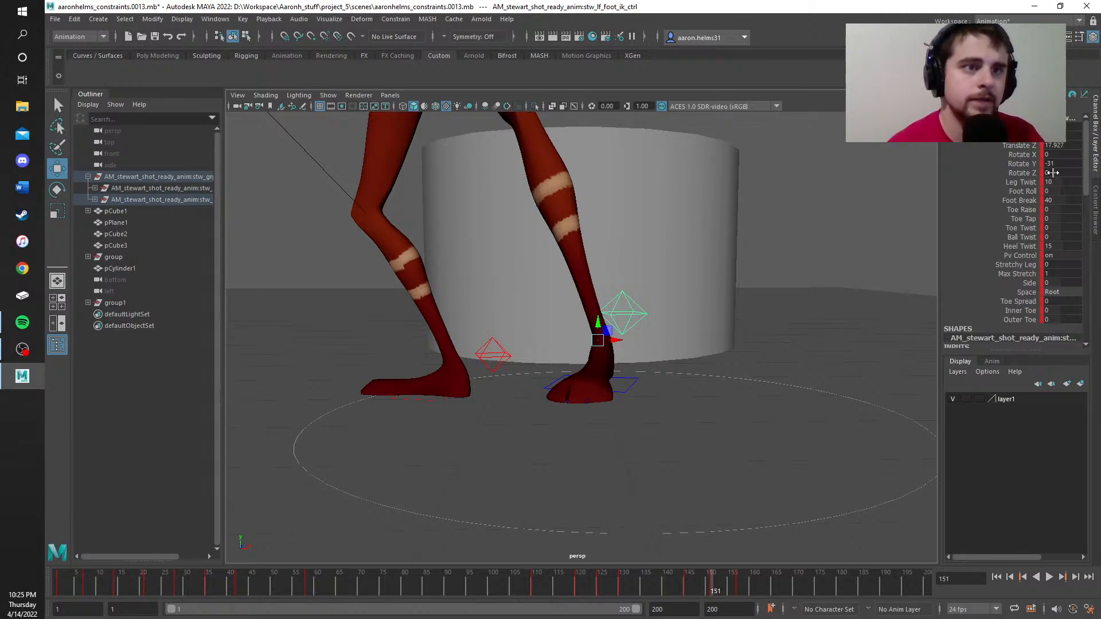
pyautogui.moveTo(1072, 164); pyautogui.dragTo(1058, 164)
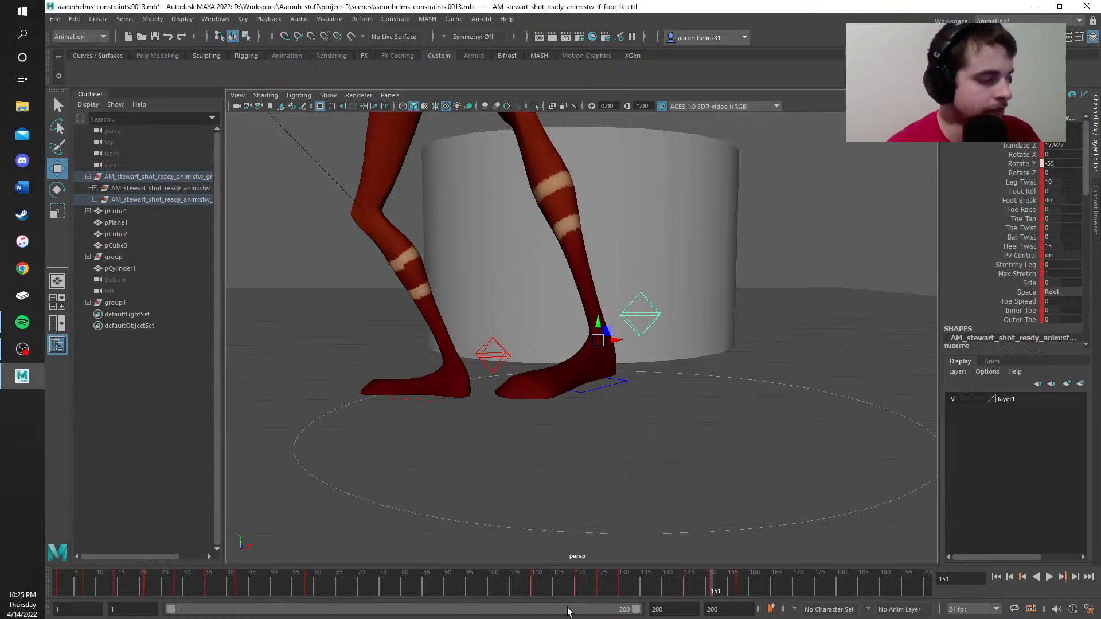
pyautogui.moveTo(714, 583)
pyautogui.mouseDown()
pyautogui.moveTo(738, 583)
pyautogui.moveTo(686, 584)
pyautogui.moveTo(715, 585)
pyautogui.mouseUp()
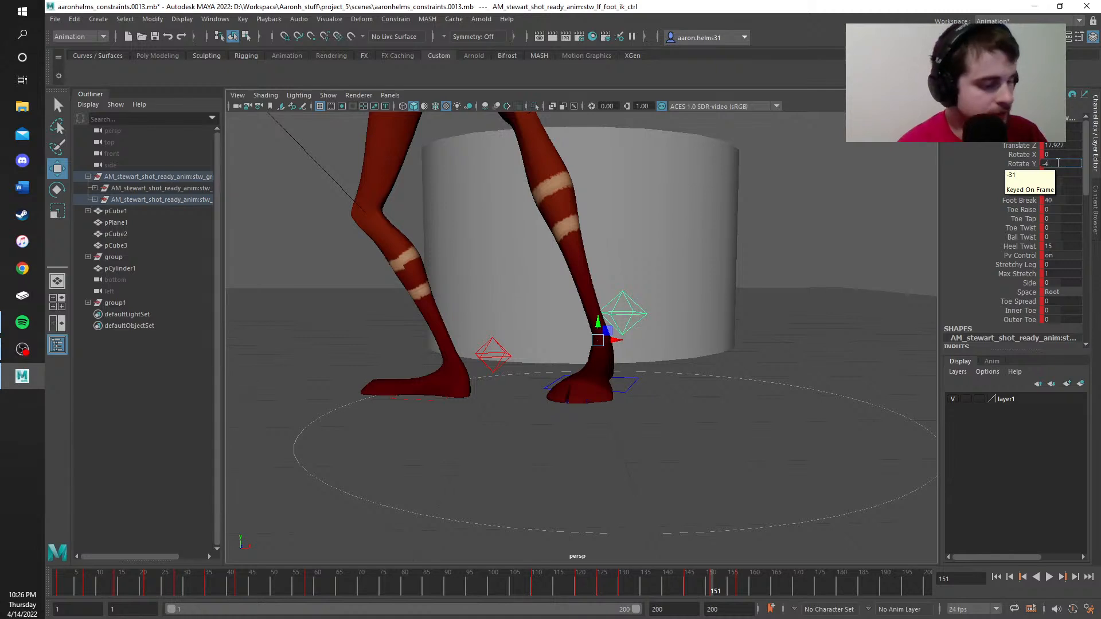
pyautogui.press('Return')
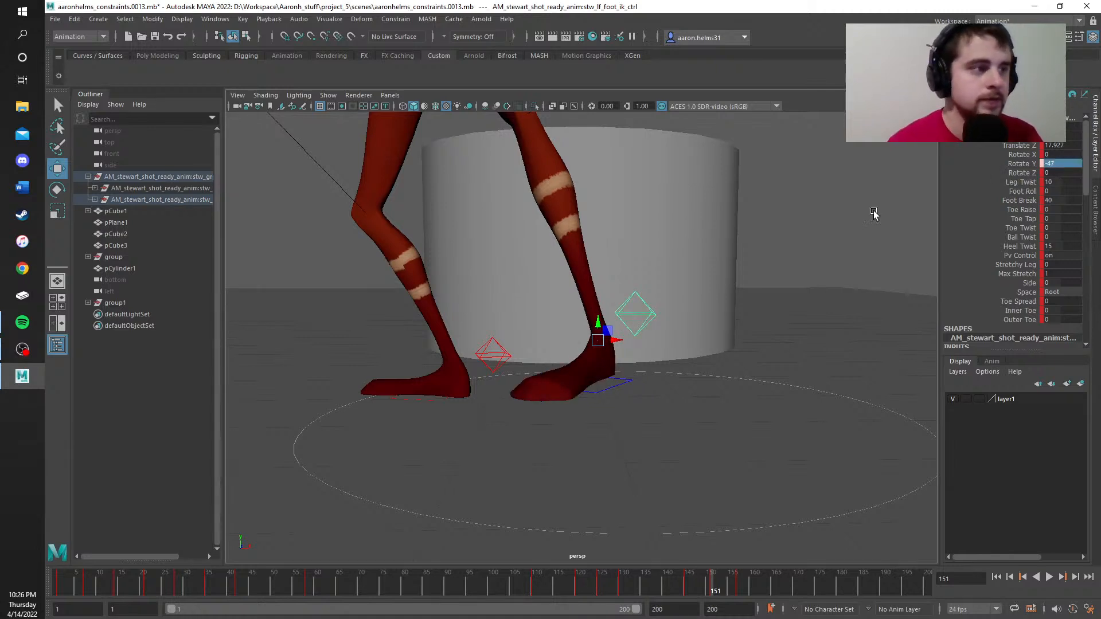
# Step: Set the left foot IK control's Leg Twist to 39 at frame 151
pyautogui.keyDown('alt'); pyautogui.moveTo(670, 302); pyautogui.dragTo(669, 408); pyautogui.keyUp('alt')
pyautogui.scroll(-2, 674, 409)
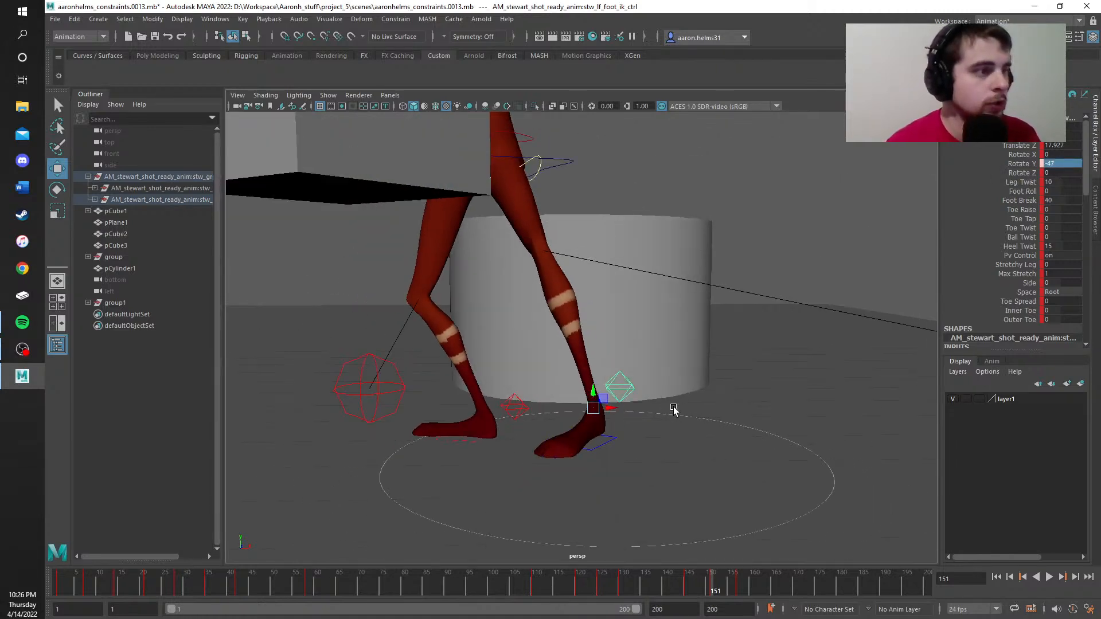
pyautogui.keyDown('alt'); pyautogui.moveTo(613, 344); pyautogui.dragTo(593, 322, button='middle'); pyautogui.keyUp('alt')
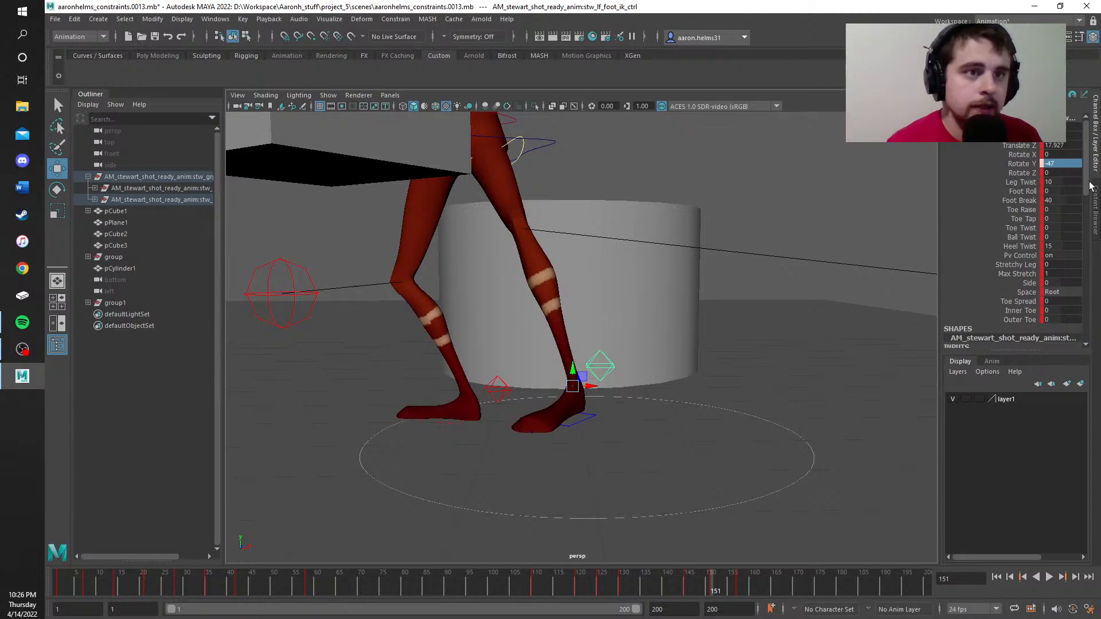
pyautogui.moveTo(1061, 182)
pyautogui.keyDown('ctrl'); pyautogui.mouseDown()
pyautogui.moveTo(1051, 181)
pyautogui.moveTo(1065, 182)
pyautogui.mouseUp(); pyautogui.keyUp('ctrl')
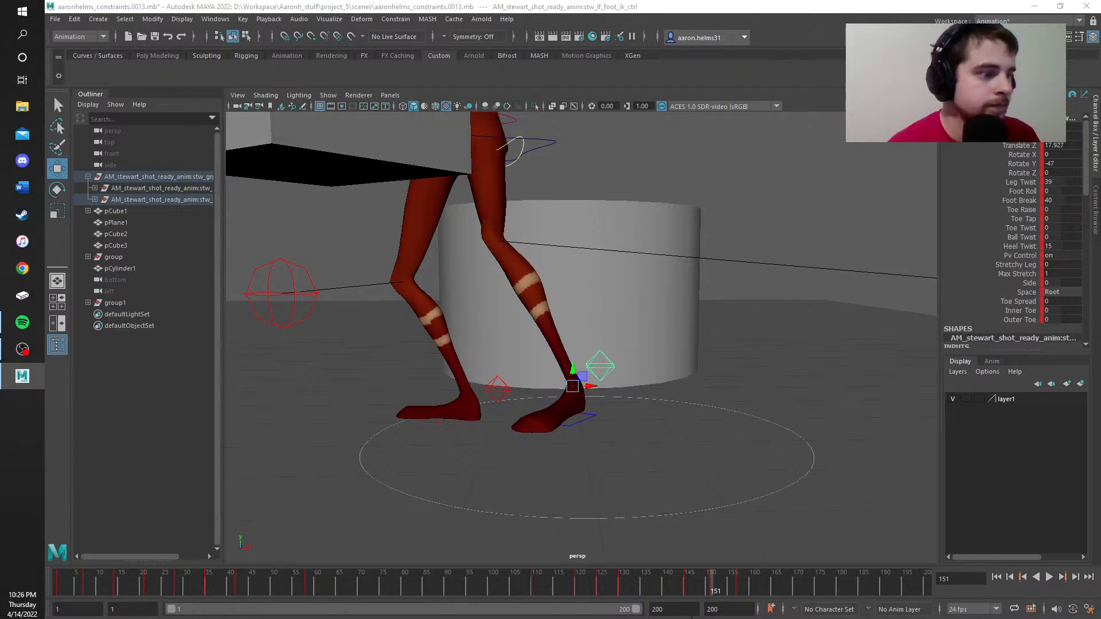
# Step: Play the step through to frame 159 and reposition the COG control there, bringing its Translate Z to -14.19
pyautogui.hotkey('alt', 'v')
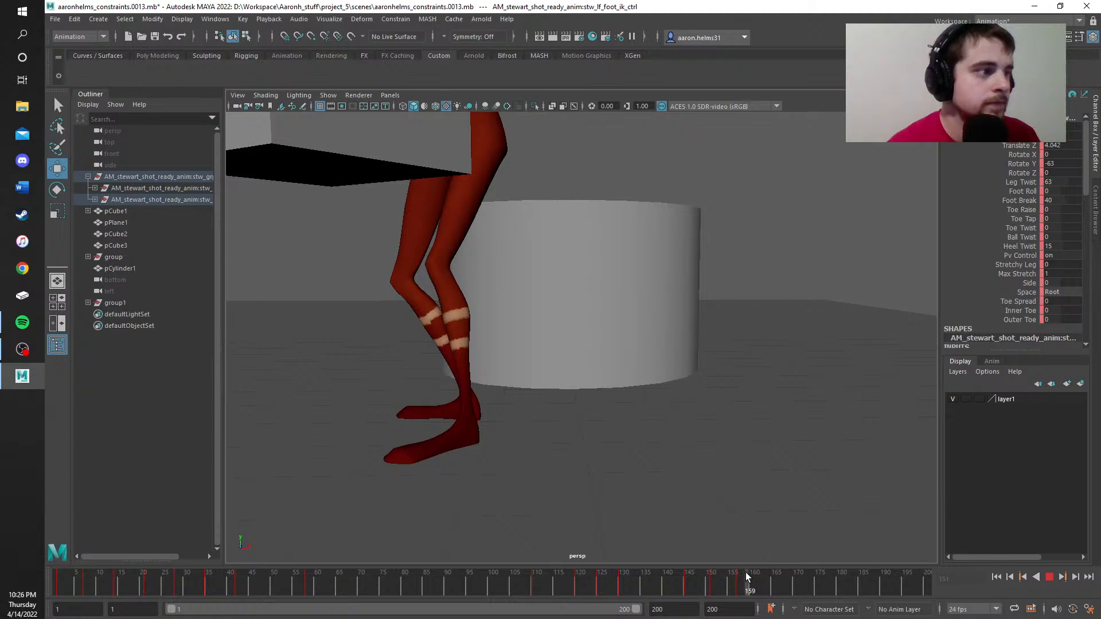
pyautogui.hotkey('alt', 'v')
pyautogui.keyDown('alt'); pyautogui.moveTo(521, 360); pyautogui.dragTo(493, 312); pyautogui.keyUp('alt')
pyautogui.keyDown('alt'); pyautogui.moveTo(904, 243); pyautogui.dragTo(786, 278, button='middle'); pyautogui.keyUp('alt')
pyautogui.scroll(4, 850, 317)
pyautogui.click(743, 266)
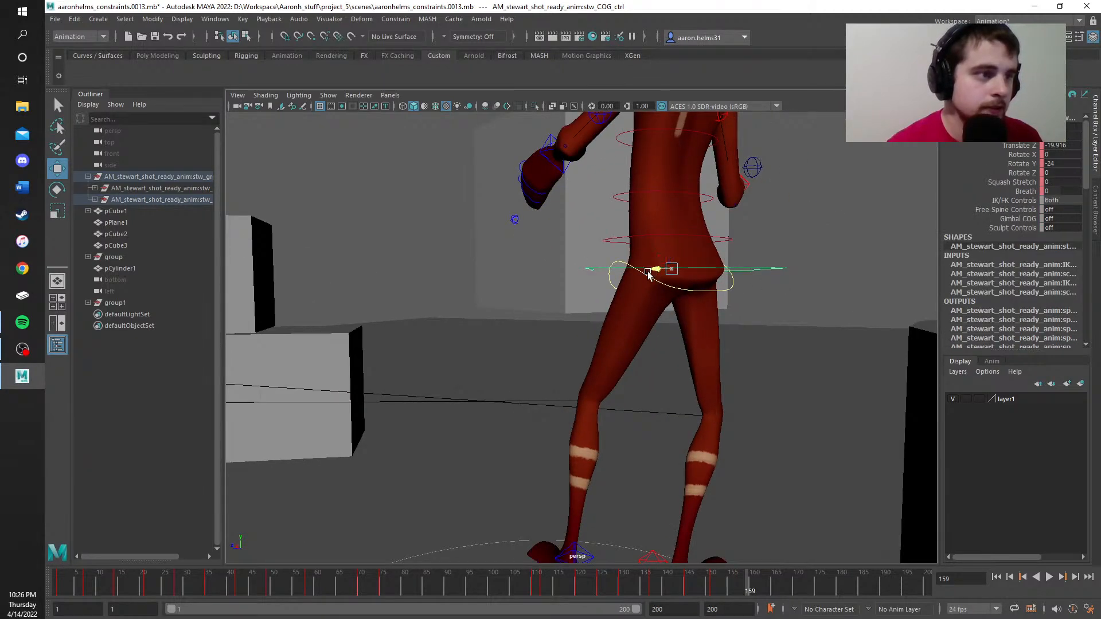
pyautogui.moveTo(649, 278); pyautogui.dragTo(829, 322)
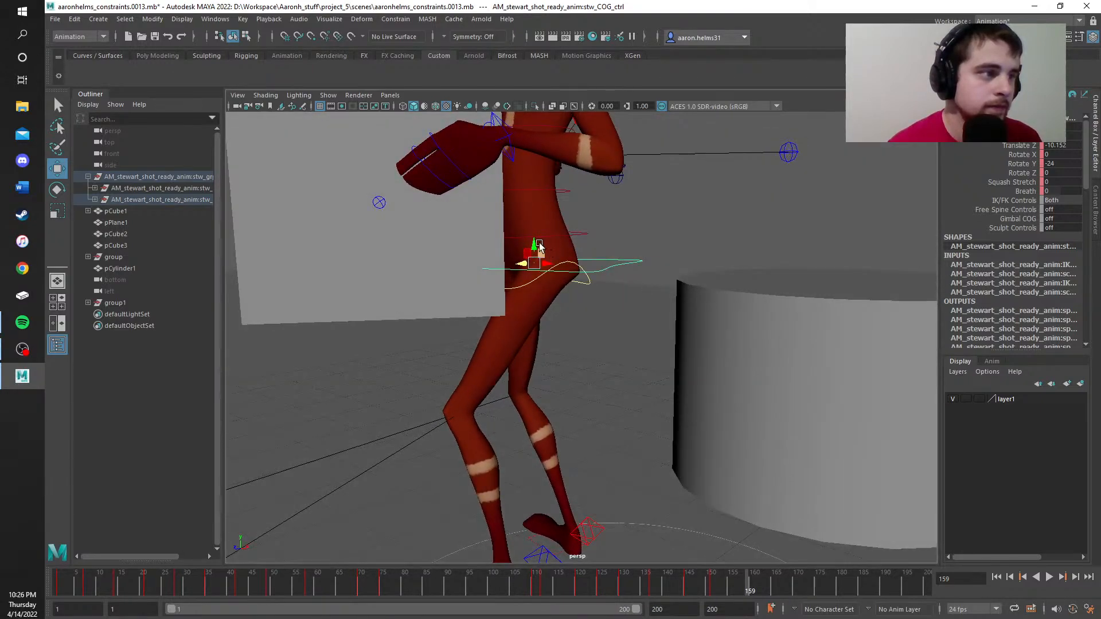
pyautogui.moveTo(539, 247); pyautogui.dragTo(577, 300)
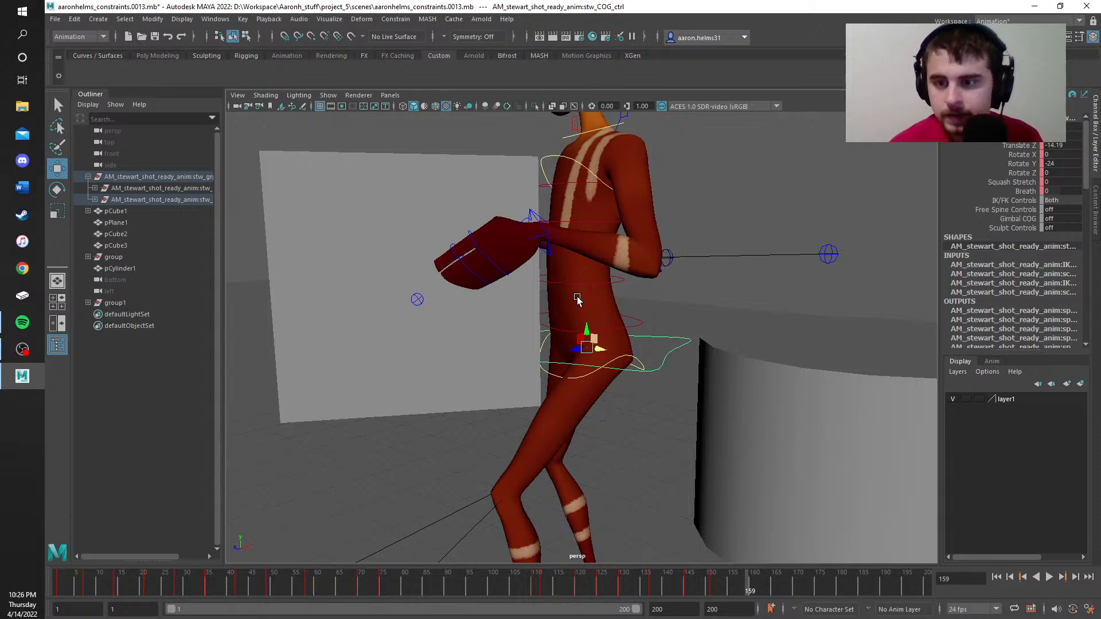
# Step: Move the left arm IK control at frame 159 to adjust the left hand's placement against the box
pyautogui.keyDown('alt'); pyautogui.moveTo(533, 295); pyautogui.dragTo(545, 290); pyautogui.keyUp('alt')
pyautogui.click(546, 241)
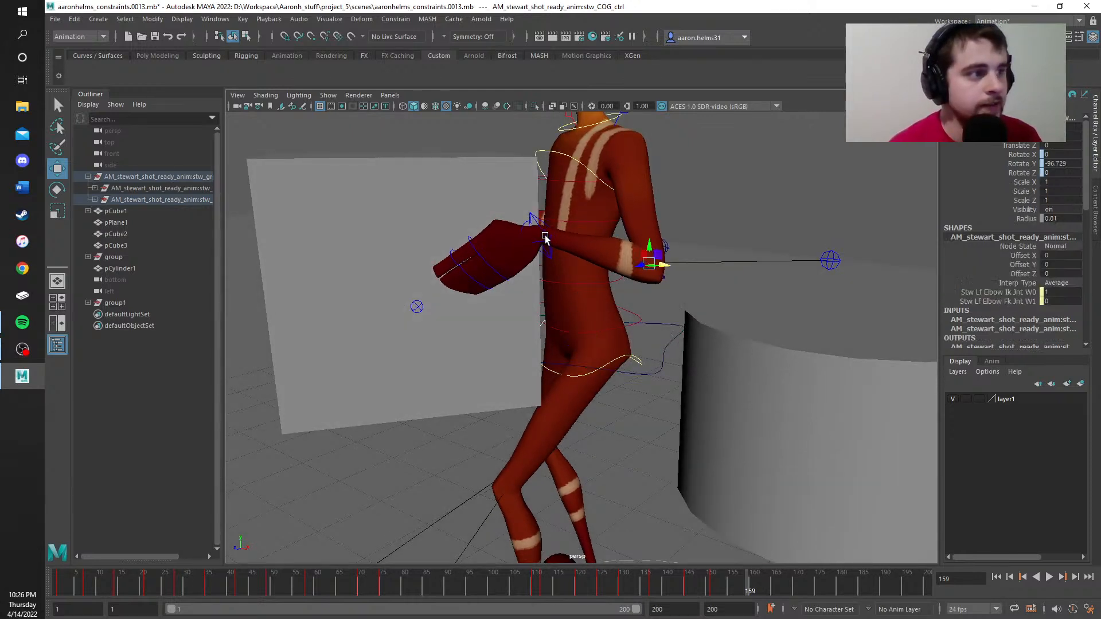
pyautogui.click(546, 242)
pyautogui.moveTo(554, 240); pyautogui.dragTo(558, 247)
pyautogui.keyDown('alt'); pyautogui.moveTo(747, 276); pyautogui.dragTo(664, 381, button='middle'); pyautogui.keyUp('alt')
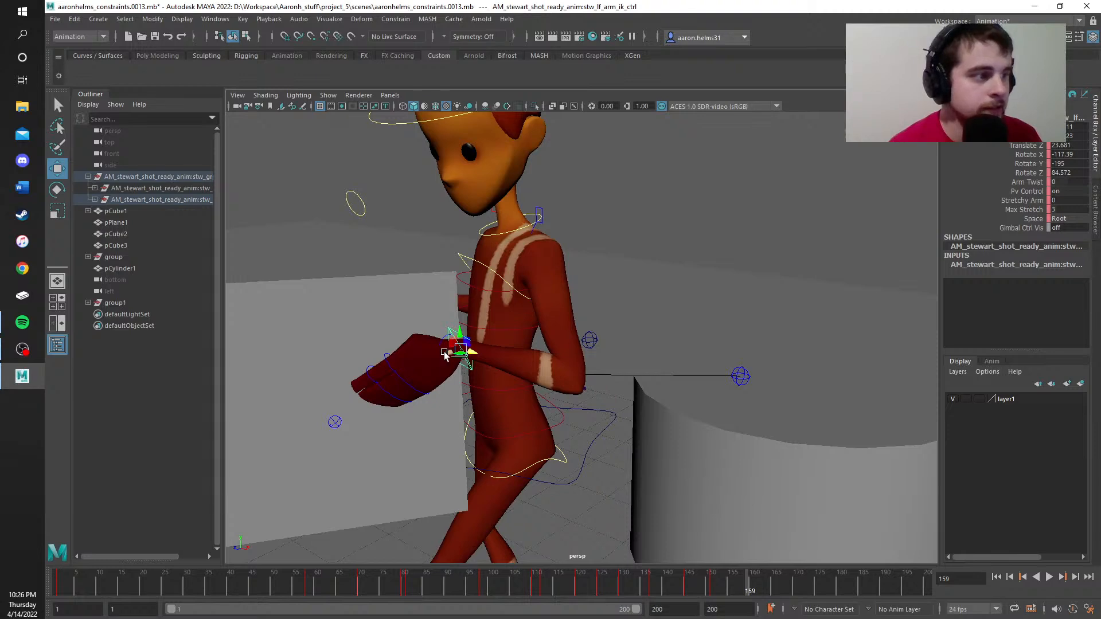
pyautogui.moveTo(445, 353); pyautogui.dragTo(484, 373)
pyautogui.keyDown('alt'); pyautogui.moveTo(574, 386); pyautogui.dragTo(296, 383); pyautogui.keyUp('alt')
pyautogui.keyDown('alt'); pyautogui.moveTo(376, 386); pyautogui.dragTo(549, 406, button='middle'); pyautogui.keyUp('alt')
pyautogui.keyDown('alt'); pyautogui.moveTo(549, 406); pyautogui.dragTo(625, 323); pyautogui.keyUp('alt')
# Step: Reselect the COG control and examine the frame 159 pose from the character's opposite side
pyautogui.click(703, 340)
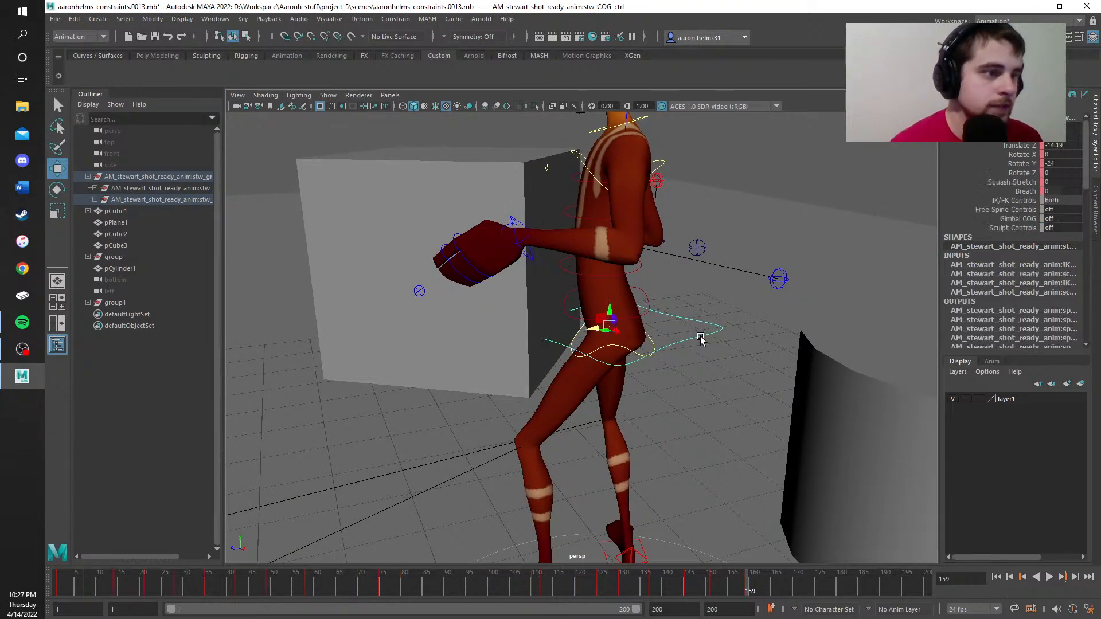
pyautogui.keyDown('alt'); pyautogui.moveTo(731, 306); pyautogui.dragTo(624, 208, button='middle'); pyautogui.keyUp('alt')
pyautogui.scroll(-4, 616, 204)
pyautogui.keyDown('alt'); pyautogui.moveTo(716, 236); pyautogui.dragTo(485, 229); pyautogui.keyUp('alt')
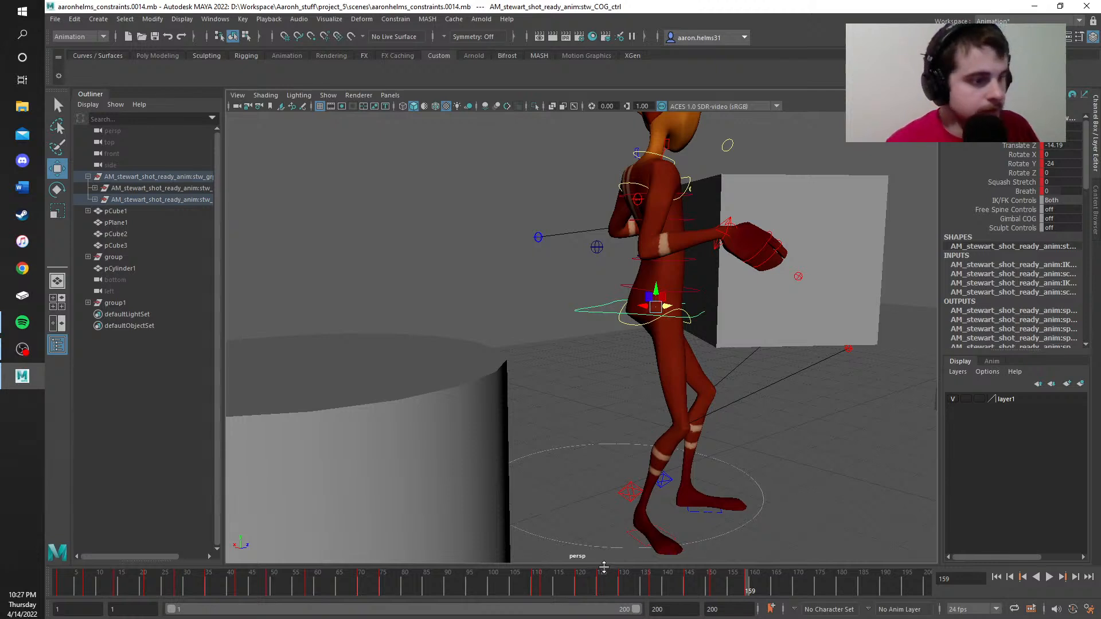
# Step: Play the animation from frame 1 to check the box lift, turn and steps
pyautogui.moveTo(740, 574); pyautogui.dragTo(1, 554)
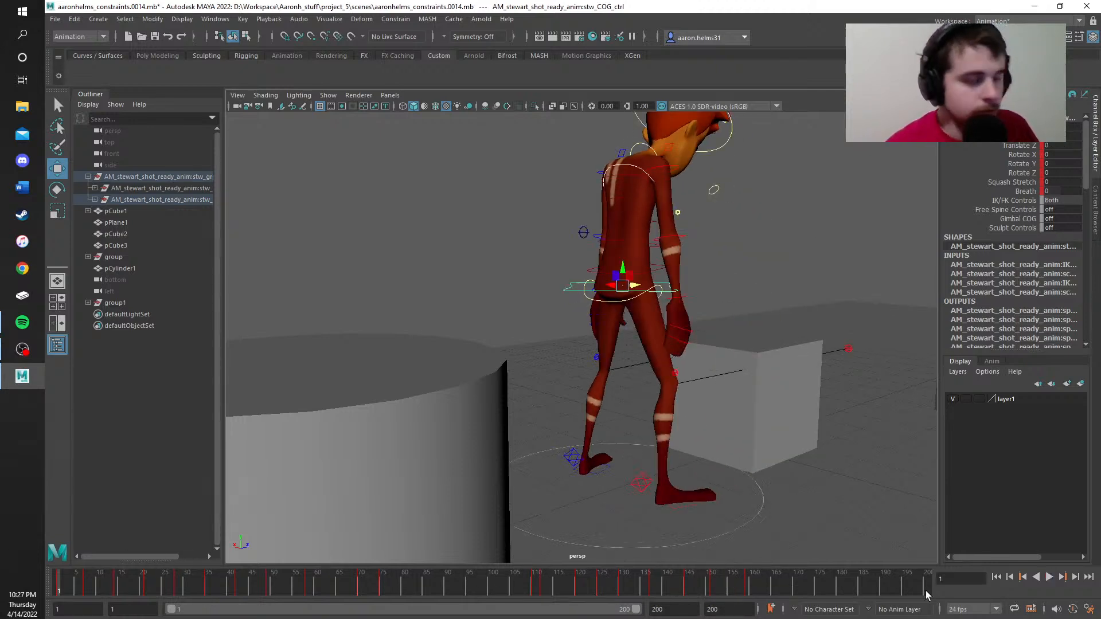
pyautogui.click(1047, 577)
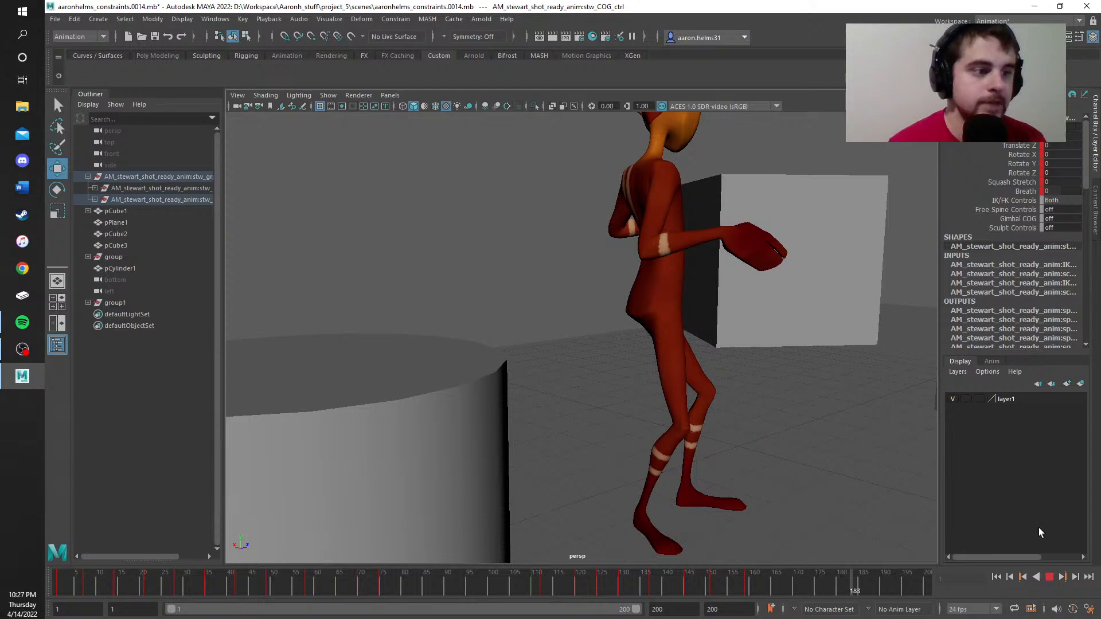
pyautogui.click(1049, 578)
pyautogui.click(1050, 578)
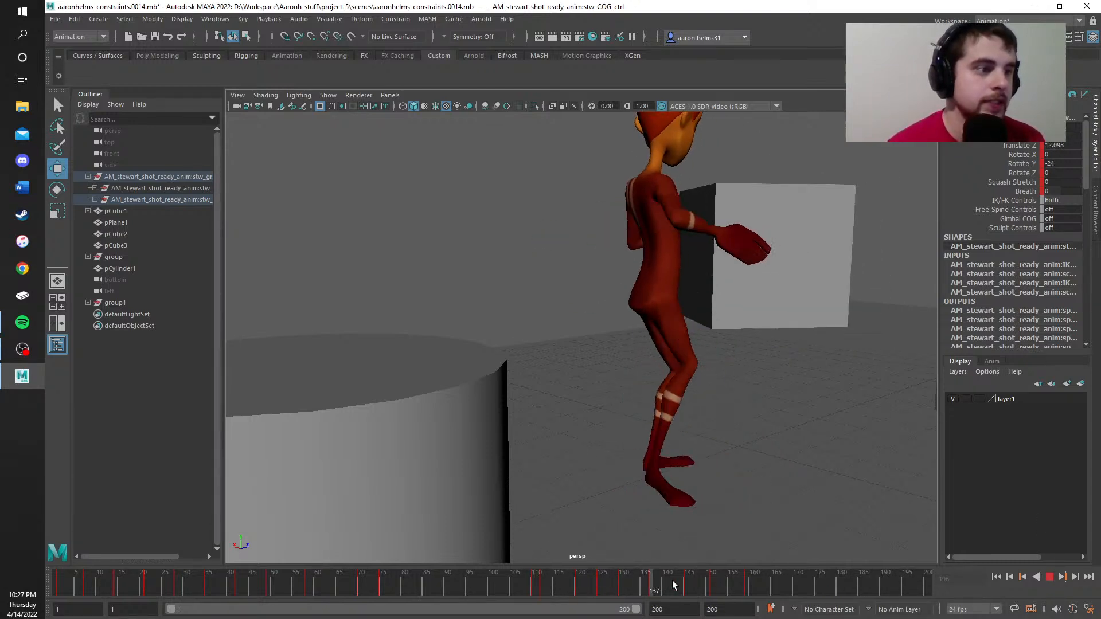
# Step: Return to frame 1 and save the scene incrementally as version 0015
pyautogui.moveTo(747, 584)
pyautogui.mouseDown()
pyautogui.moveTo(522, 544)
pyautogui.moveTo(30, 491)
pyautogui.mouseUp()
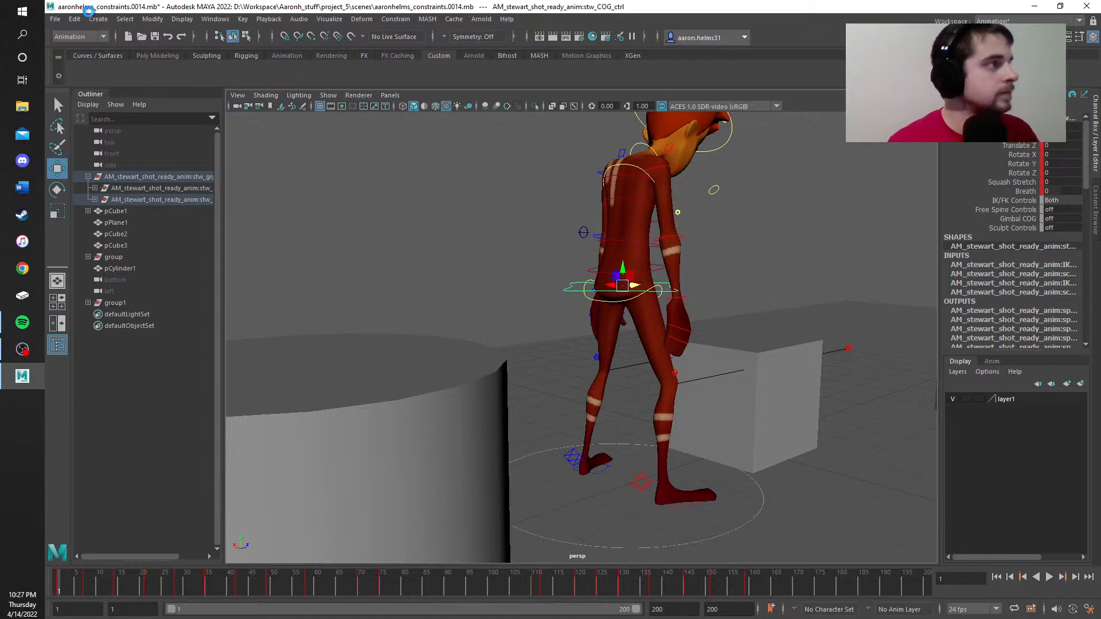
pyautogui.hotkey('ctrl', 'alt', 's')
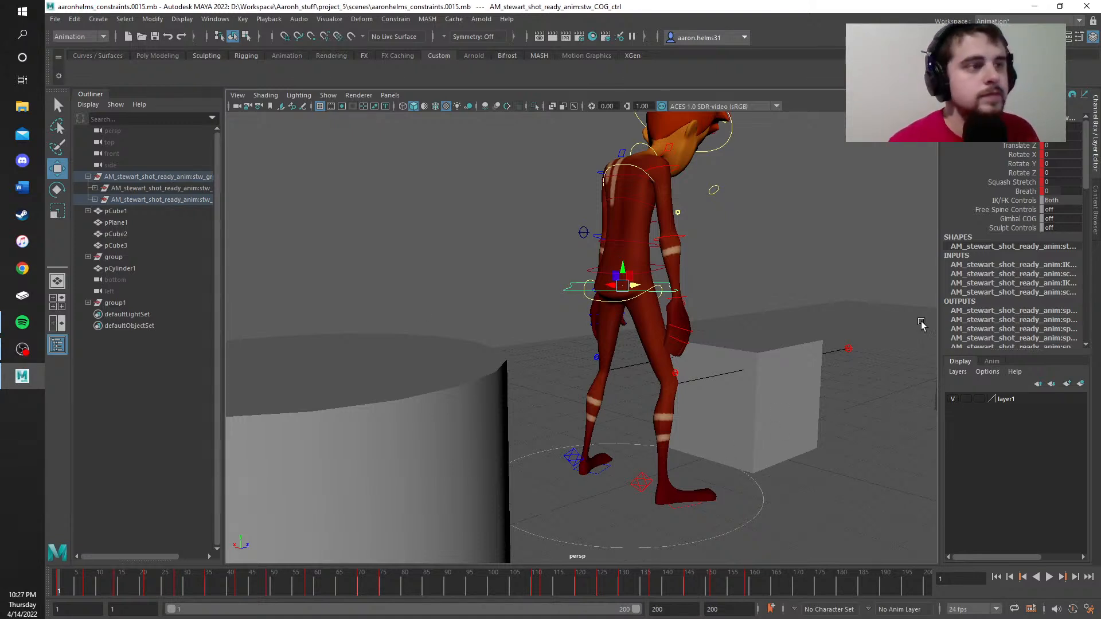